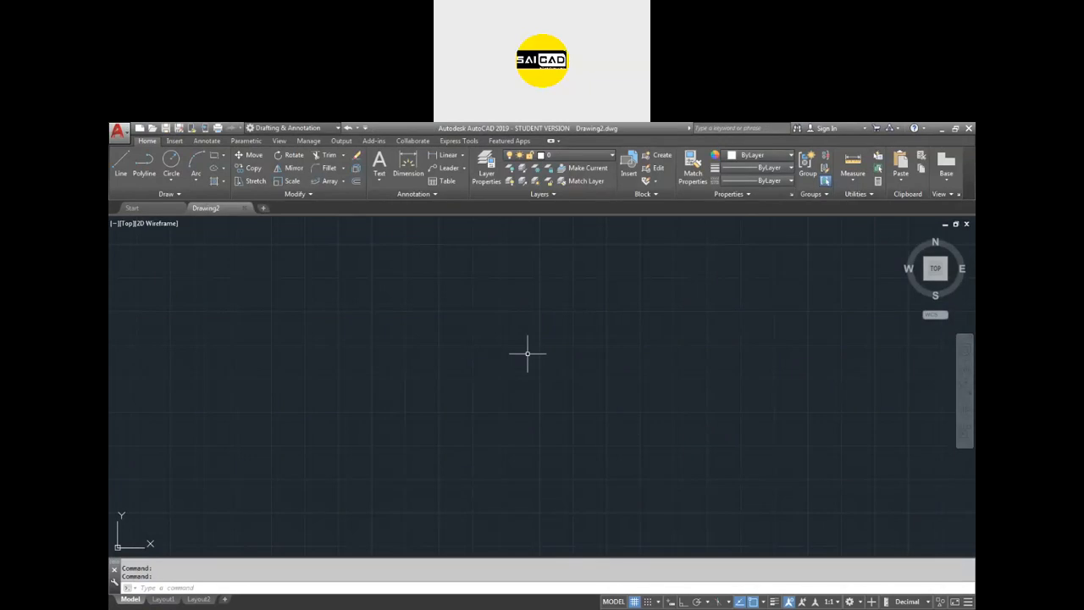
Step: Open the drawing units settings
{"action": "type", "text": "un"}
{"action": "key", "text": "Return"}
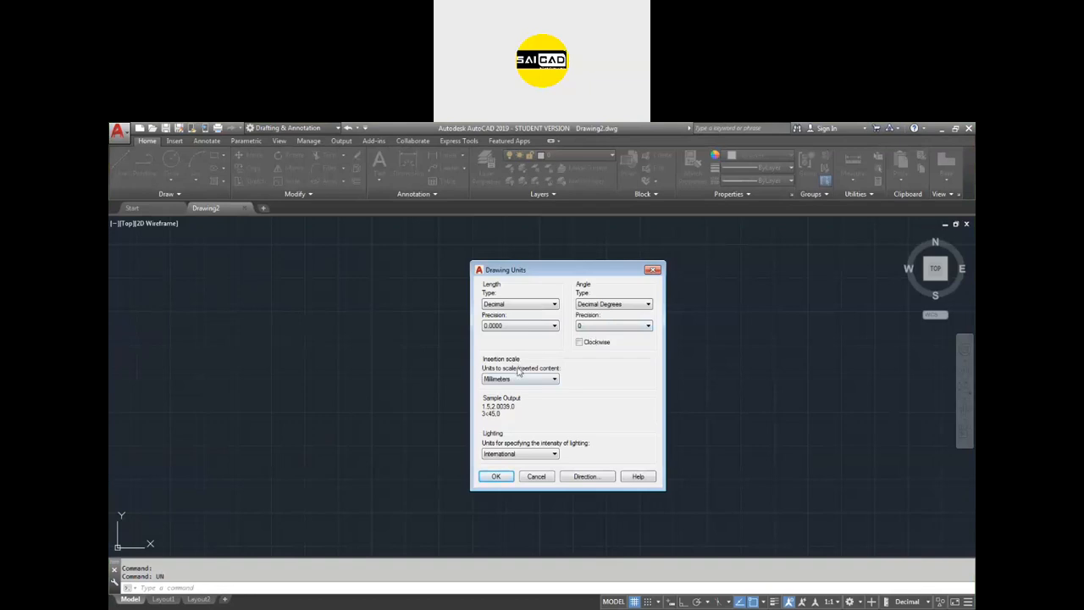
Step: Try the Decimal, Architectural and Engineering length types in the drawing units settings
{"action": "left_click", "coordinate": [508, 303]}
{"action": "left_click", "coordinate": [511, 322]}
{"action": "left_click", "coordinate": [529, 305]}
{"action": "left_click", "coordinate": [523, 320]}
{"action": "left_click", "coordinate": [531, 304]}
{"action": "left_click", "coordinate": [499, 328]}
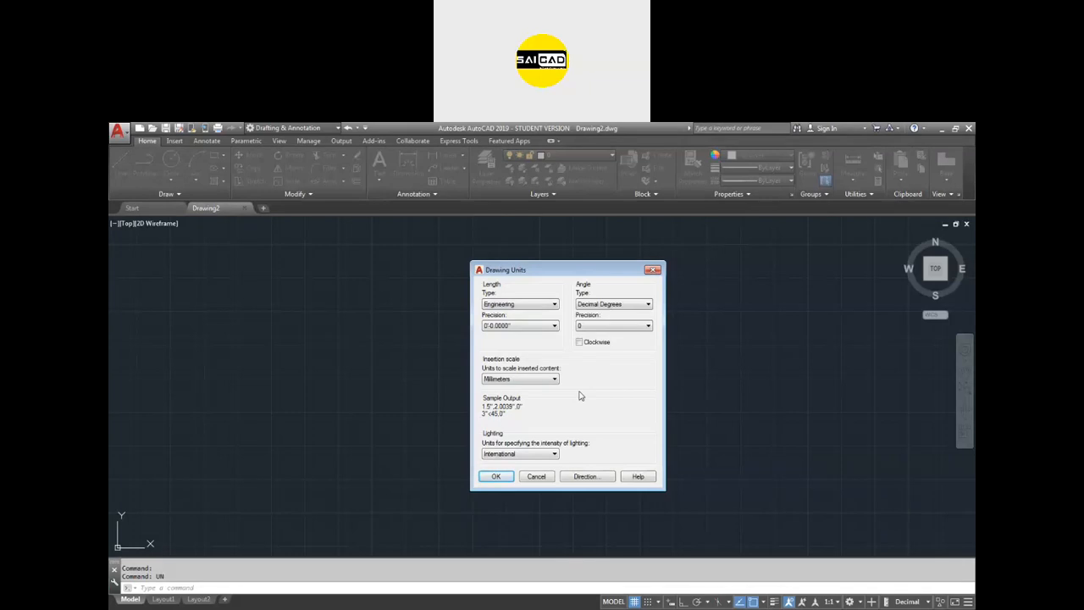
{"action": "left_click", "coordinate": [506, 304]}
{"action": "left_click", "coordinate": [507, 314]}
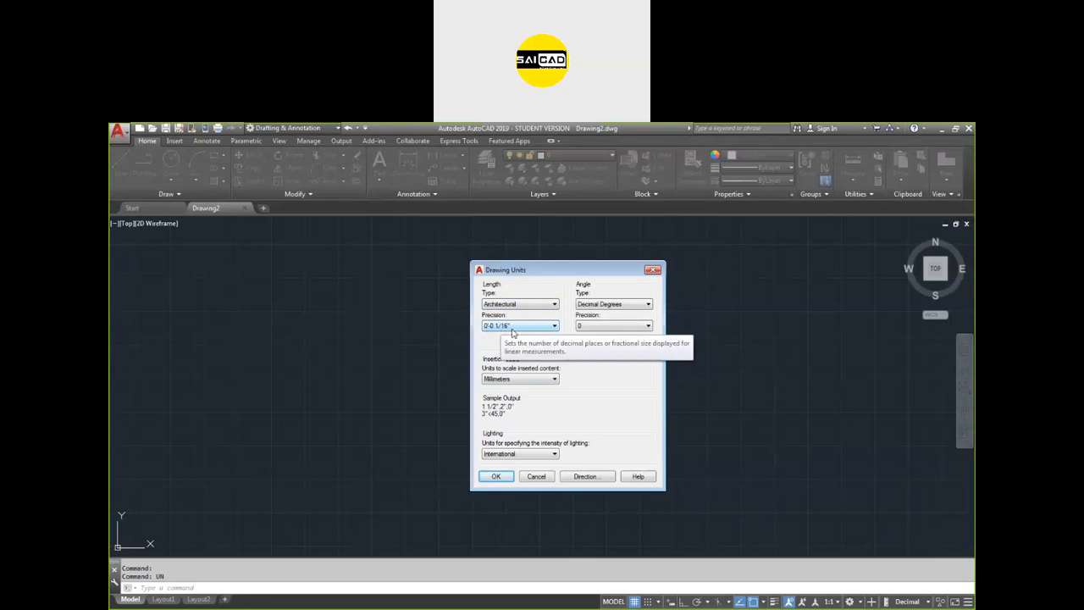
{"action": "left_click", "coordinate": [518, 304]}
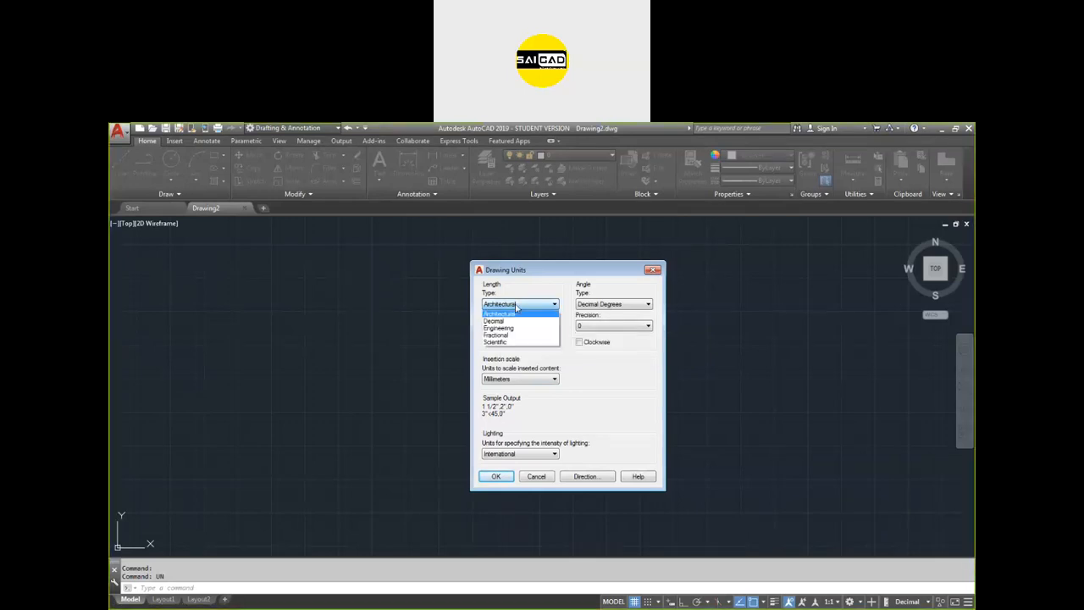
{"action": "left_click", "coordinate": [512, 321]}
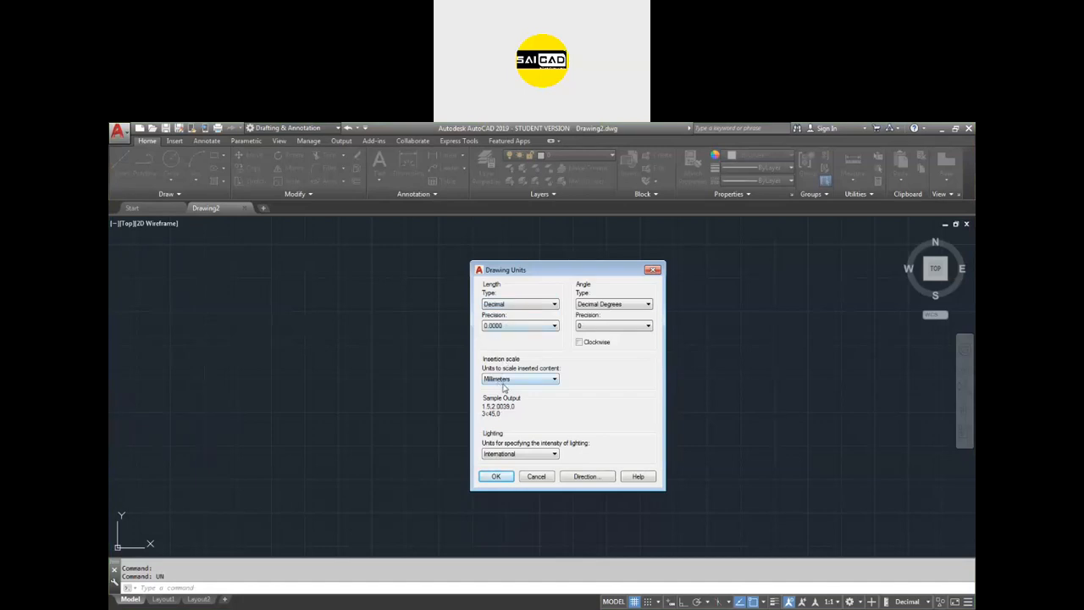
{"action": "left_click", "coordinate": [544, 303]}
{"action": "left_click", "coordinate": [531, 330]}
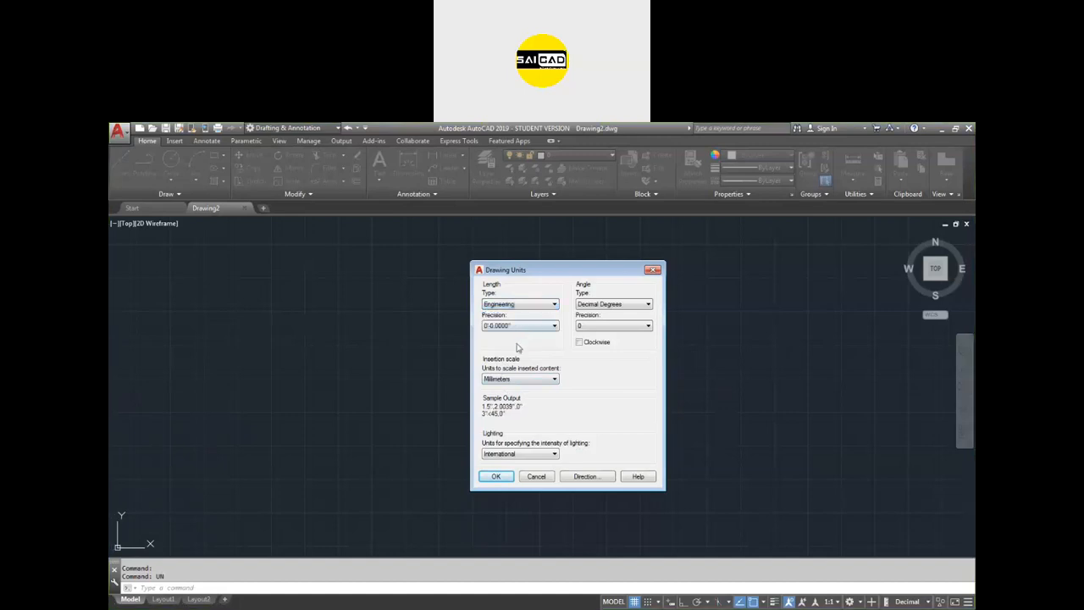
Step: Set the insertion scale to Millimeters and the length type to Decimal, and apply the drawing units
{"action": "left_click", "coordinate": [508, 379]}
{"action": "left_click", "coordinate": [557, 382]}
{"action": "left_click", "coordinate": [514, 381]}
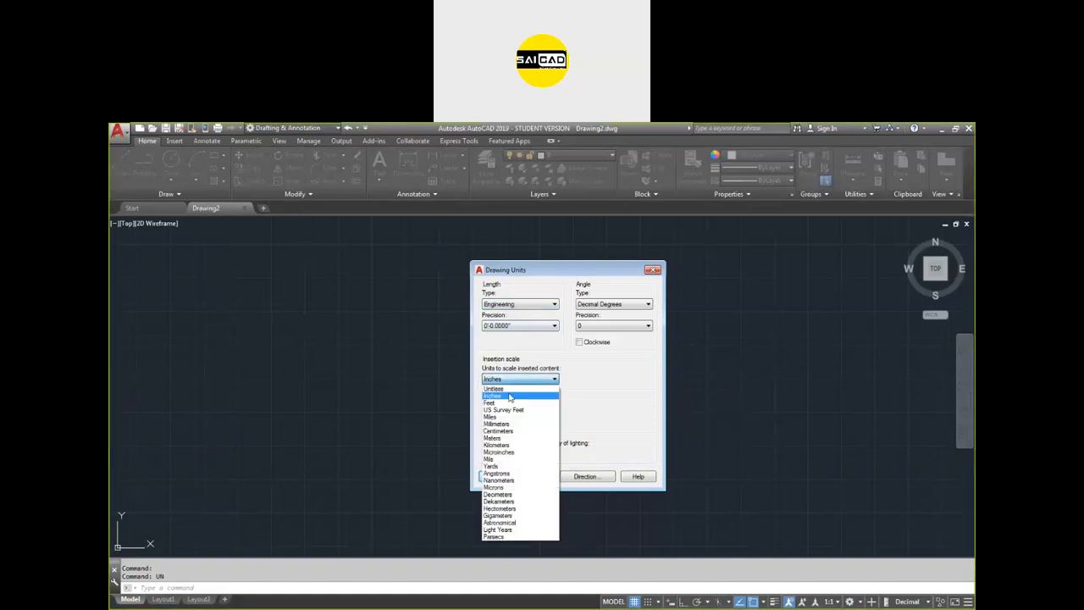
{"action": "left_click", "coordinate": [498, 423]}
{"action": "left_click", "coordinate": [542, 307]}
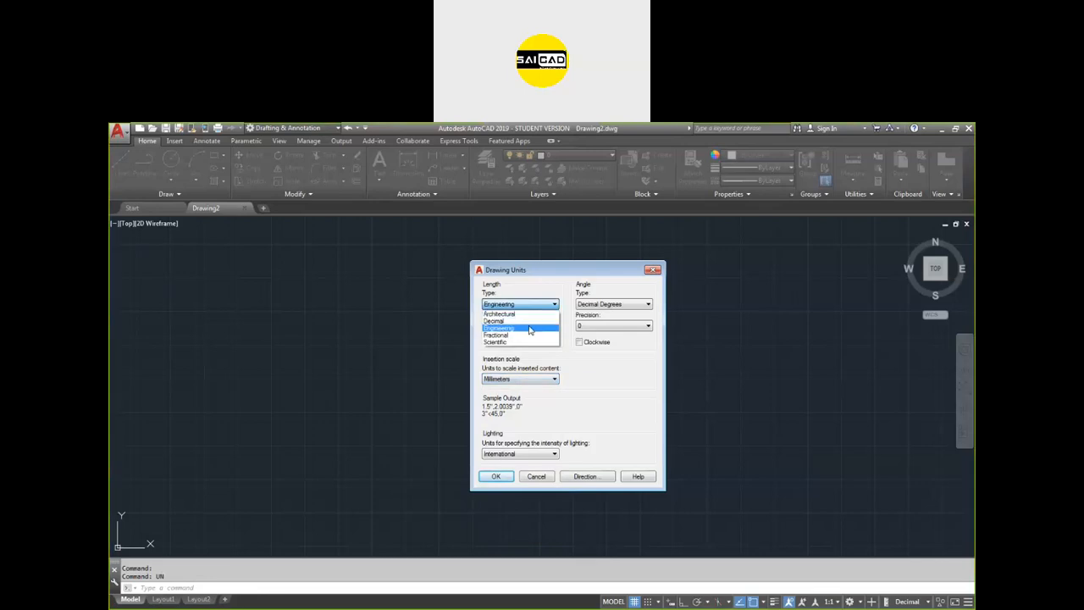
{"action": "left_click", "coordinate": [527, 322]}
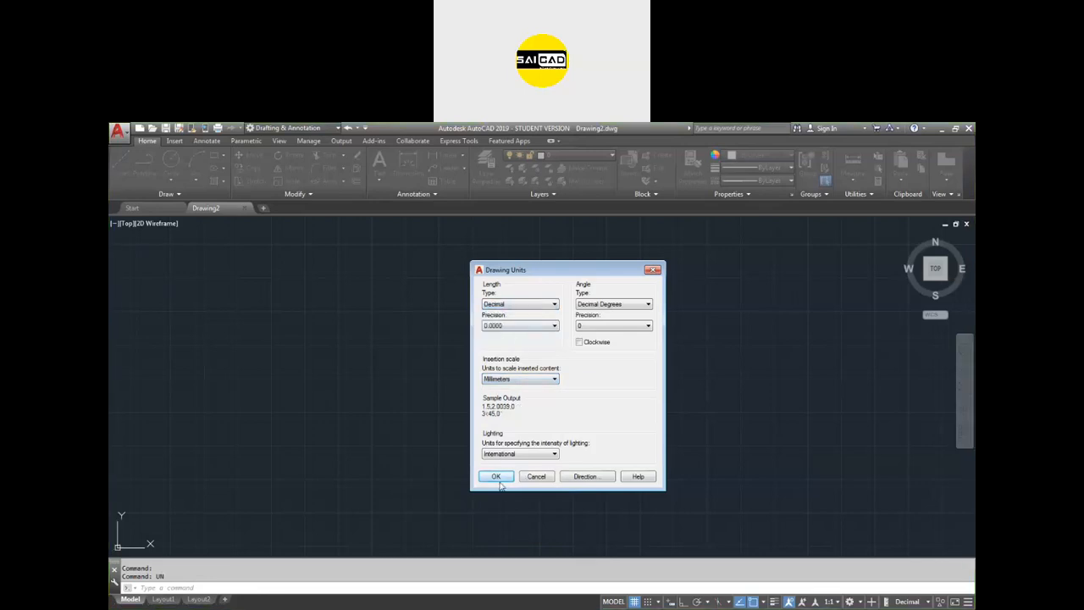
{"action": "left_click", "coordinate": [495, 476]}
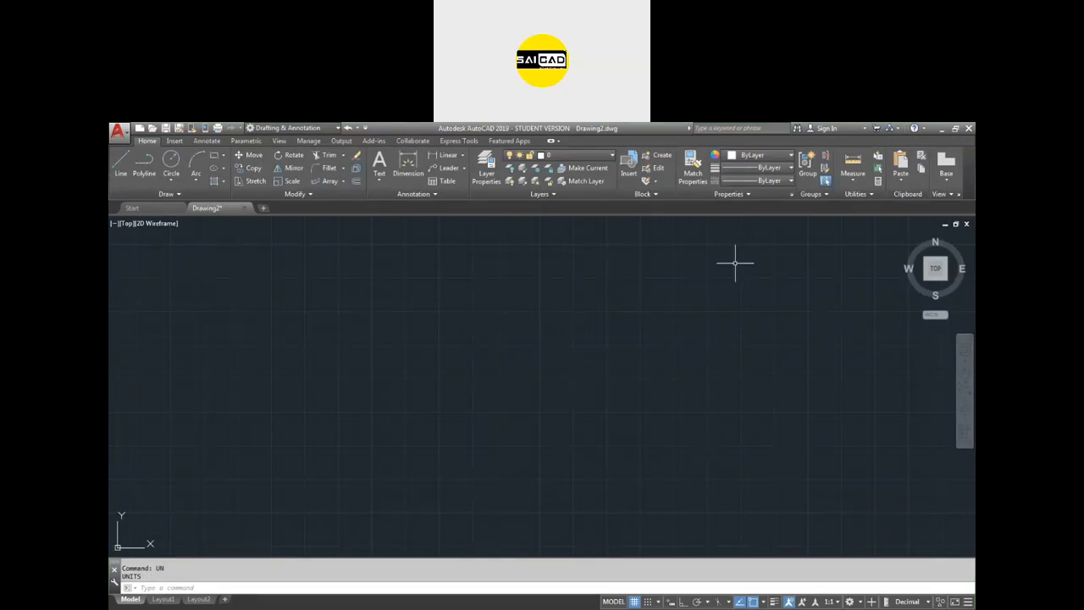
Step: Insert the cross-shape reference image near the origin, accepting the default scale factor of 1 and rotation angle of 0
{"action": "left_click", "coordinate": [621, 319]}
{"action": "left_click", "coordinate": [424, 411]}
{"action": "scroll", "coordinate": [553, 409], "scroll_direction": "down", "scroll_amount": 2}
{"action": "scroll", "coordinate": [246, 503], "scroll_direction": "up", "scroll_amount": 3}
{"action": "scroll", "coordinate": [274, 509], "scroll_direction": "up", "scroll_amount": 4}
{"action": "scroll", "coordinate": [334, 458], "scroll_direction": "down", "scroll_amount": 2}
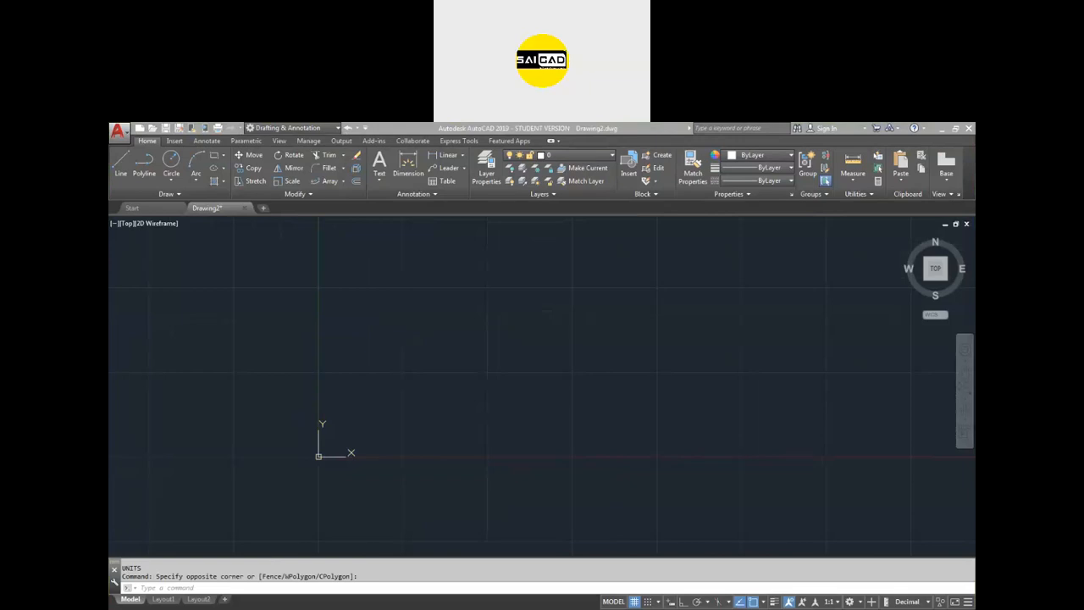
{"action": "left_click_drag", "start_coordinate": [399, 424], "coordinate": [397, 422]}
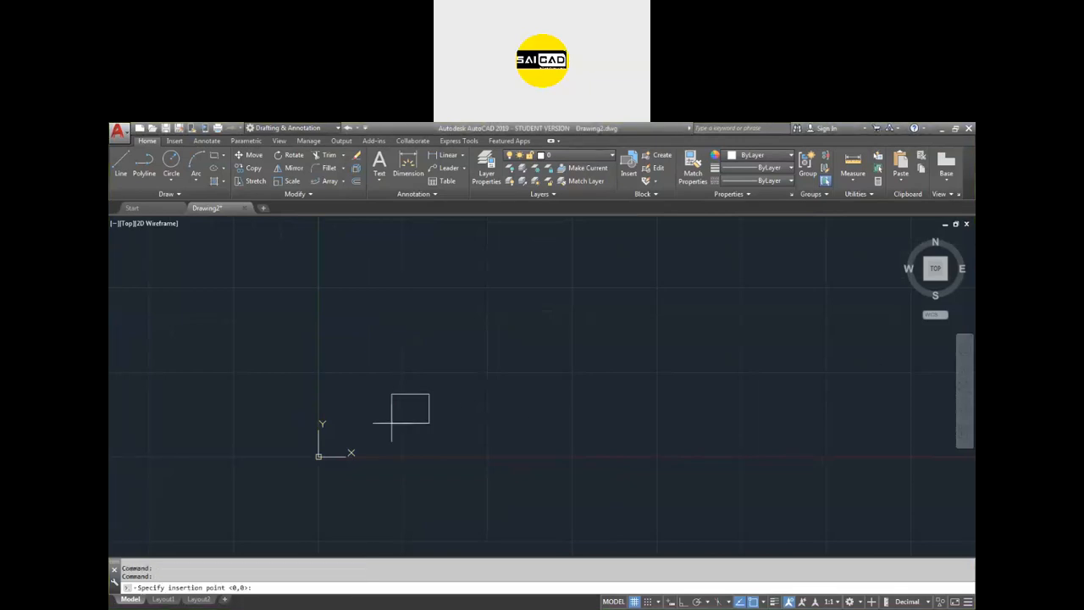
{"action": "left_click", "coordinate": [382, 434]}
{"action": "key", "text": "Return"}
{"action": "key", "text": "Return"}
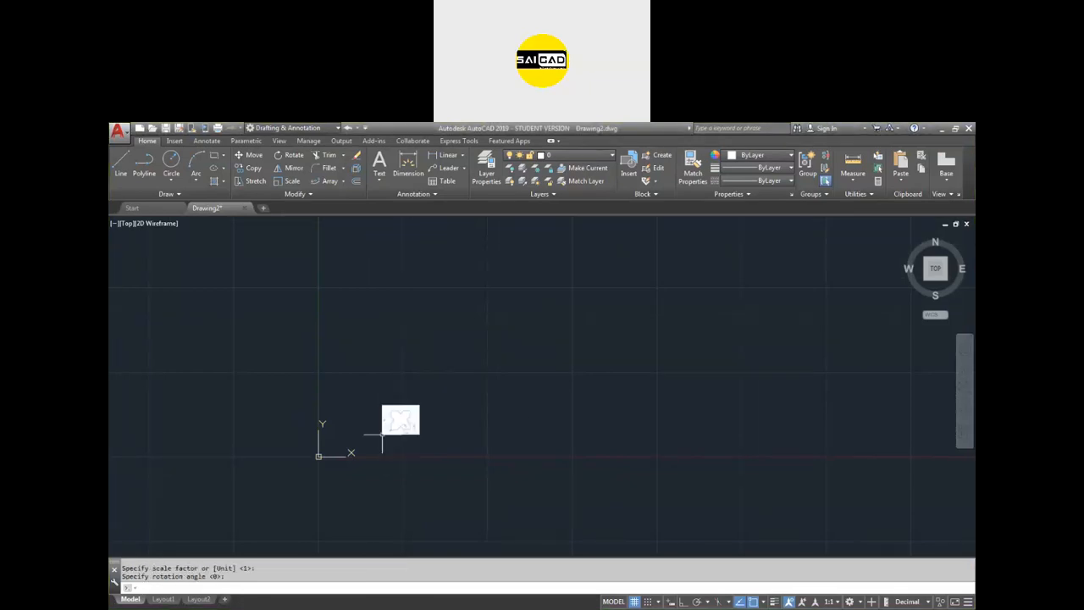
Step: Move the reference image closer to the origin, using the profile's (0,0) corner as base point
{"action": "scroll", "coordinate": [407, 428], "scroll_direction": "up", "scroll_amount": 8}
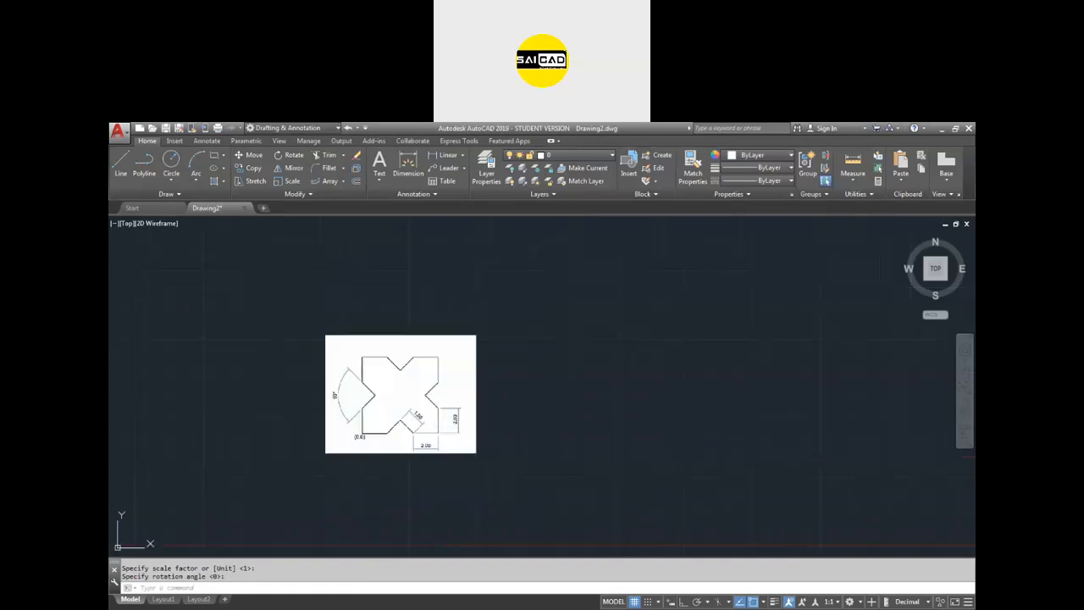
{"action": "scroll", "coordinate": [528, 391], "scroll_direction": "up", "scroll_amount": 2}
{"action": "scroll", "coordinate": [527, 395], "scroll_direction": "down", "scroll_amount": 2}
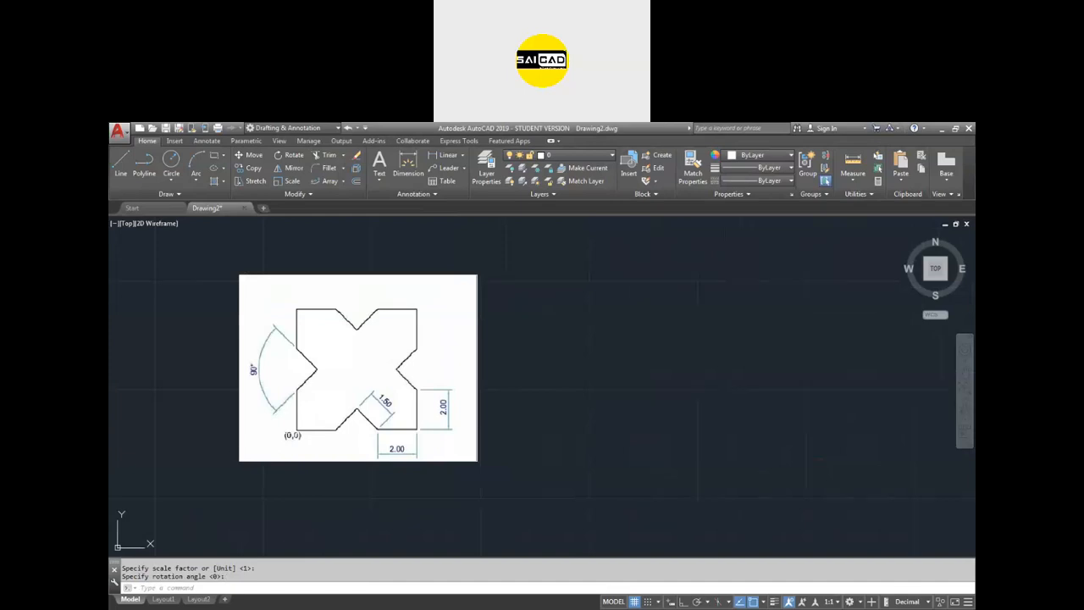
{"action": "scroll", "coordinate": [557, 356], "scroll_direction": "down", "scroll_amount": 4}
{"action": "scroll", "coordinate": [280, 431], "scroll_direction": "up", "scroll_amount": 4}
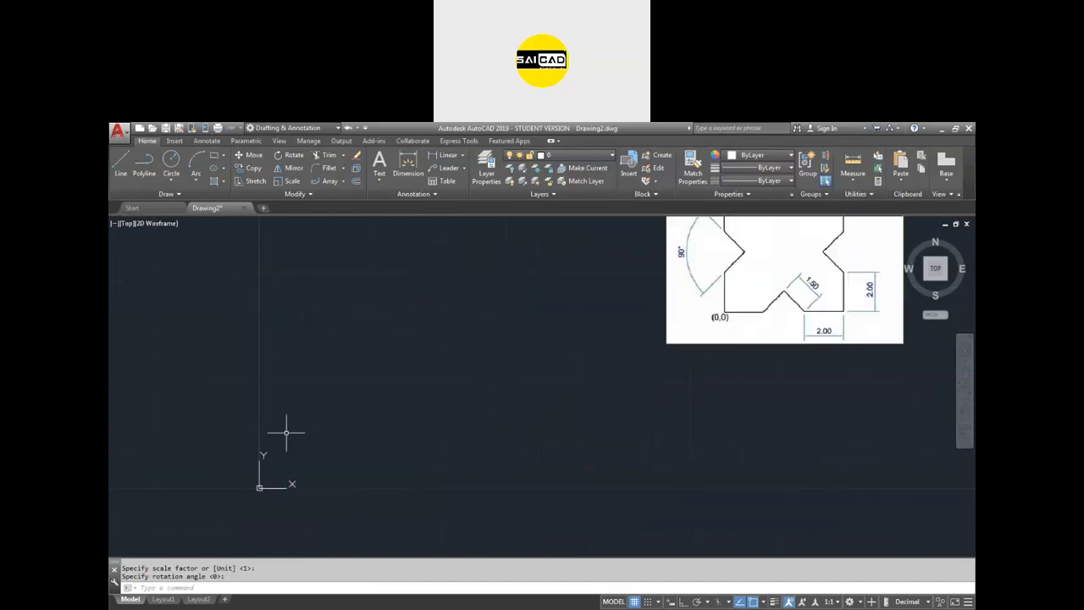
{"action": "left_click", "coordinate": [777, 358]}
{"action": "left_click", "coordinate": [763, 328]}
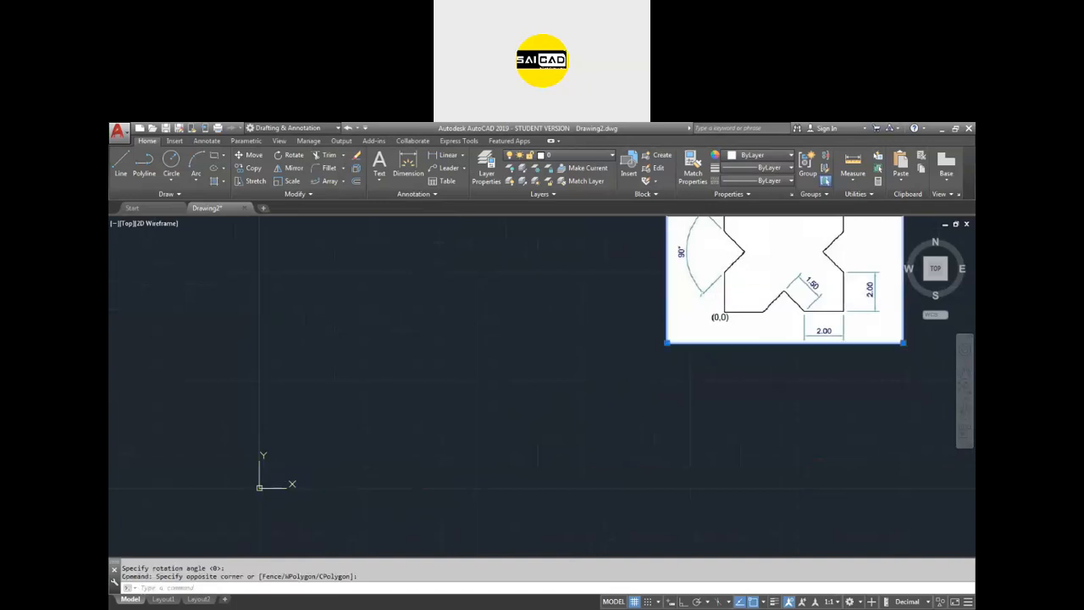
{"action": "type", "text": "m"}
{"action": "key", "text": "Return"}
{"action": "left_click", "coordinate": [724, 312]}
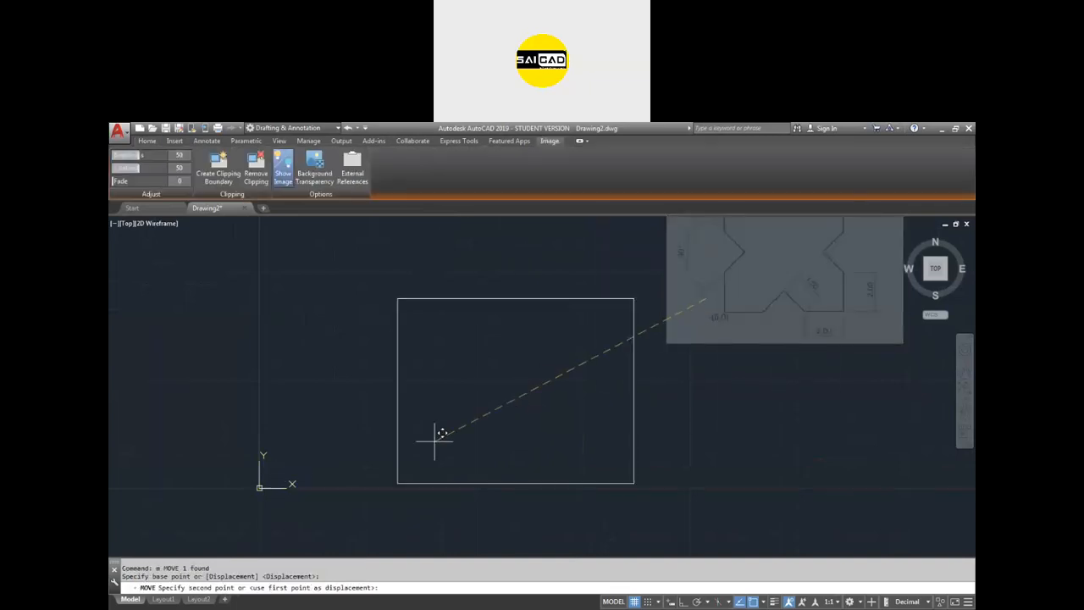
{"action": "left_click", "coordinate": [500, 466]}
Step: Draw a horizontal line 2 units long from 0,0 along the X axis with Ortho on
{"action": "scroll", "coordinate": [229, 487], "scroll_direction": "up", "scroll_amount": 3}
{"action": "scroll", "coordinate": [415, 447], "scroll_direction": "down", "scroll_amount": 2}
{"action": "type", "text": "l"}
{"action": "key", "text": "Return"}
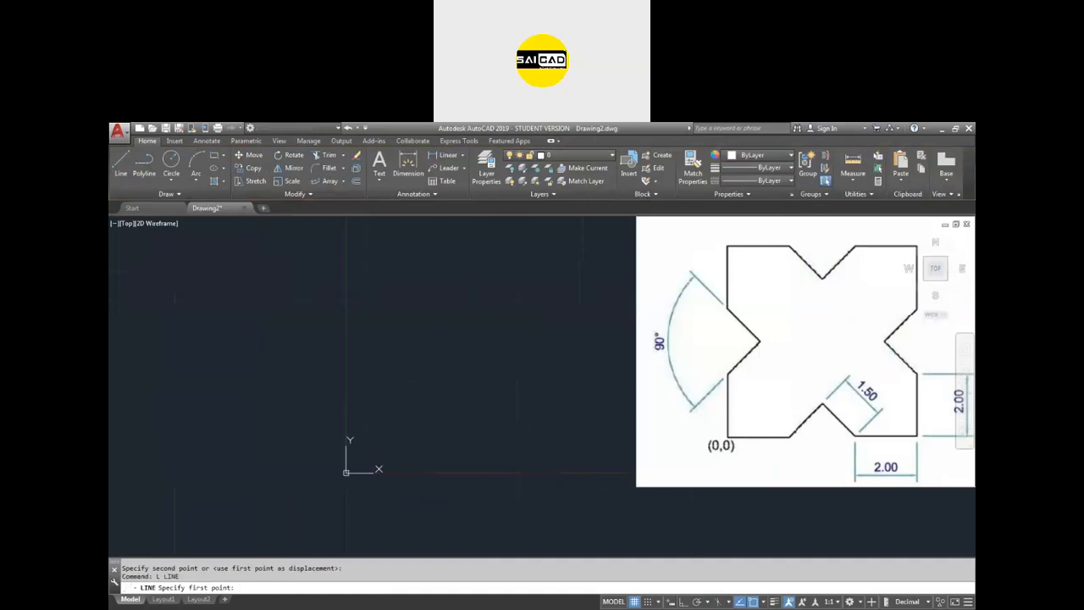
{"action": "key", "text": "Return"}
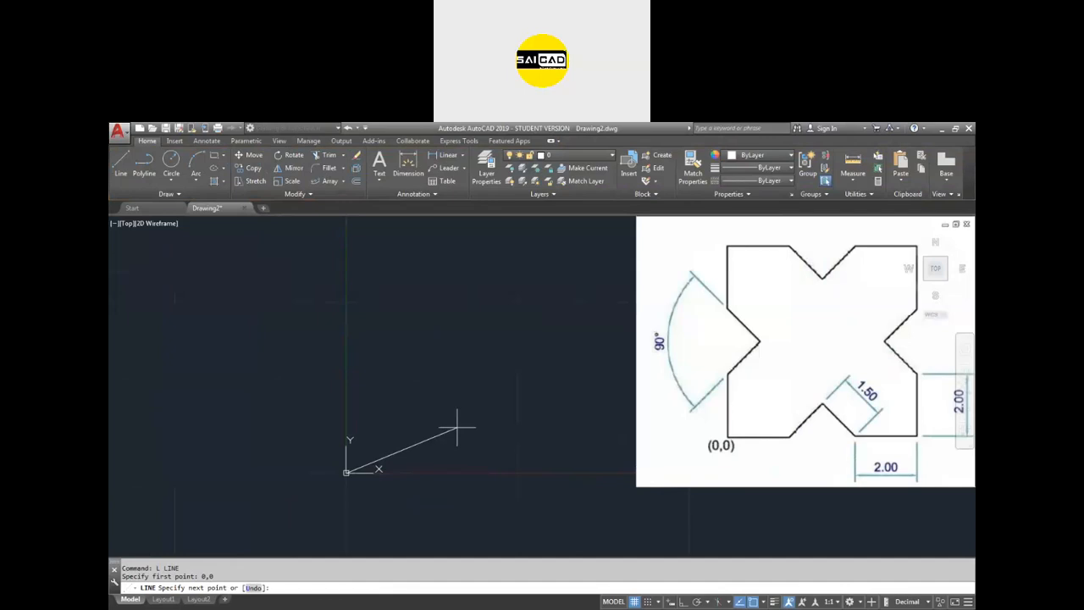
{"action": "key", "text": "F8"}
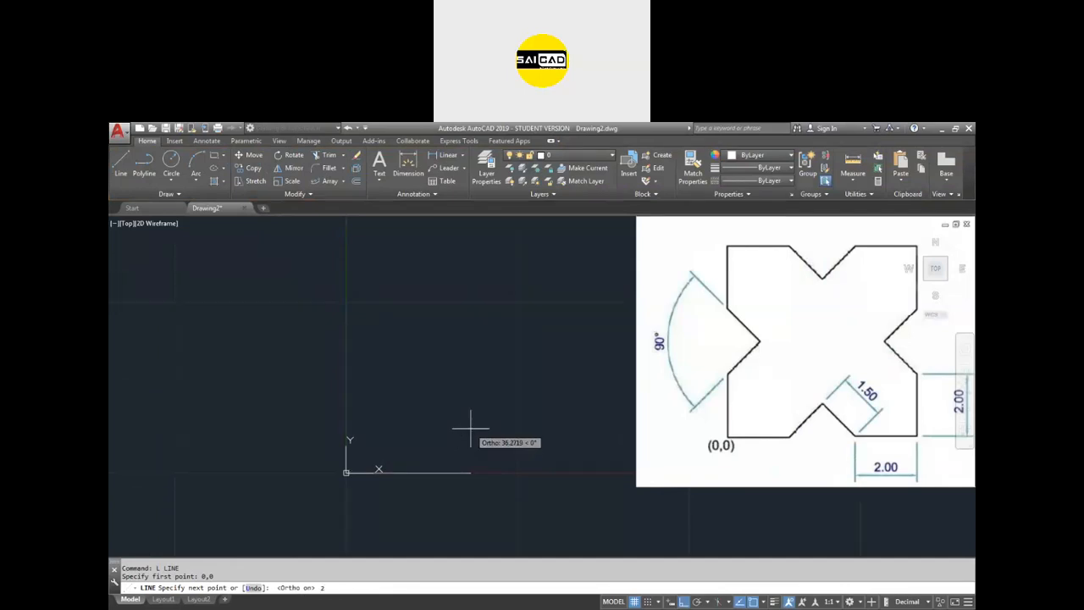
{"action": "key", "text": "Return"}
{"action": "scroll", "coordinate": [373, 477], "scroll_direction": "up", "scroll_amount": 4}
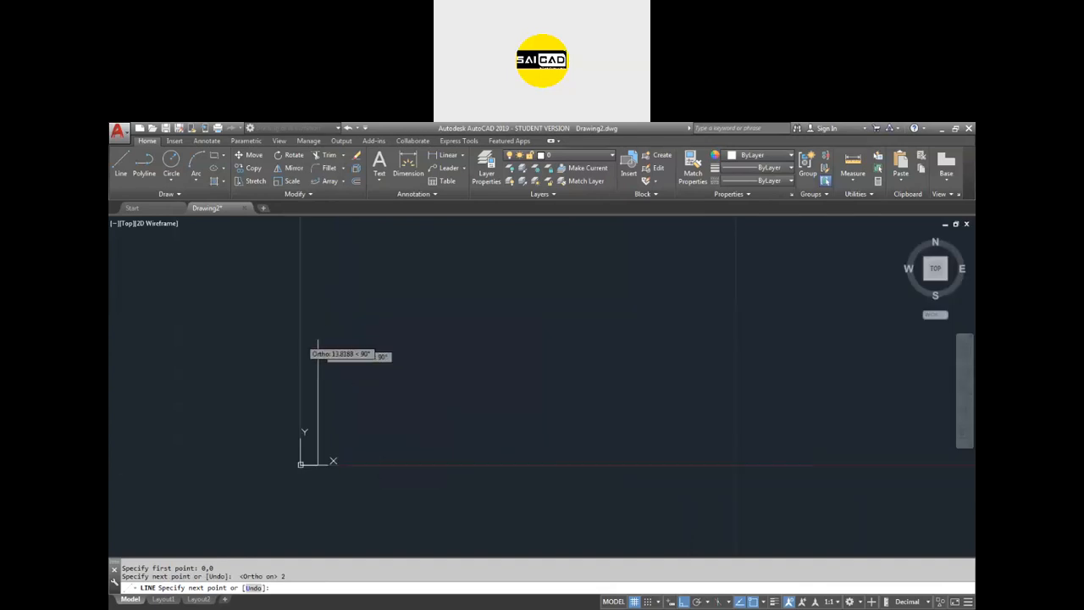
{"action": "scroll", "coordinate": [300, 462], "scroll_direction": "up", "scroll_amount": 5}
{"action": "scroll", "coordinate": [455, 389], "scroll_direction": "down", "scroll_amount": 2}
{"action": "scroll", "coordinate": [444, 456], "scroll_direction": "down", "scroll_amount": 9}
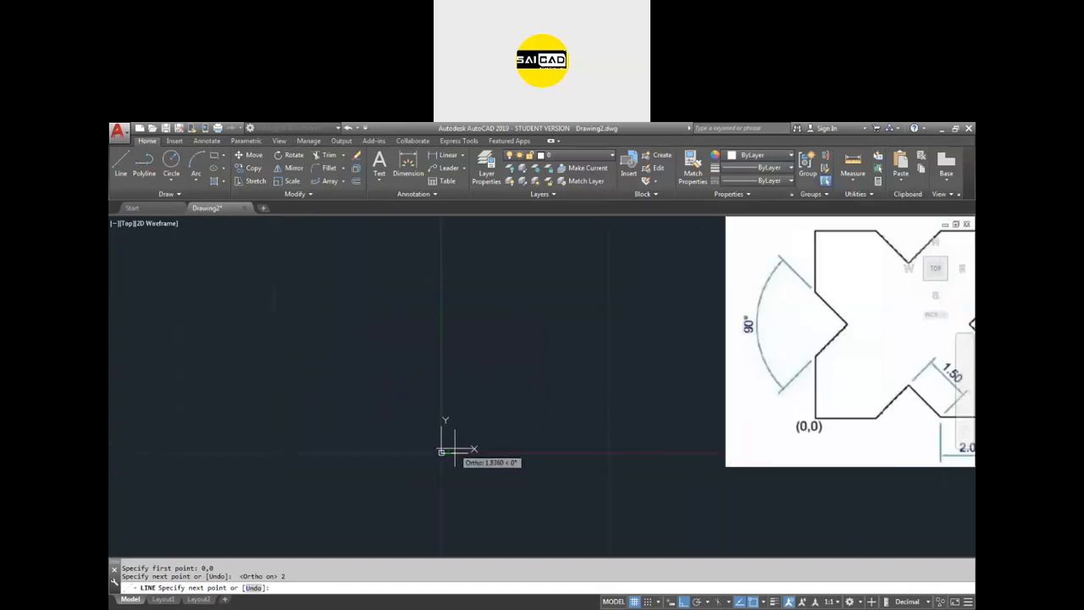
{"action": "key", "text": "Escape"}
Step: Shrink the reference image from its upper-right corner
{"action": "left_click", "coordinate": [782, 537]}
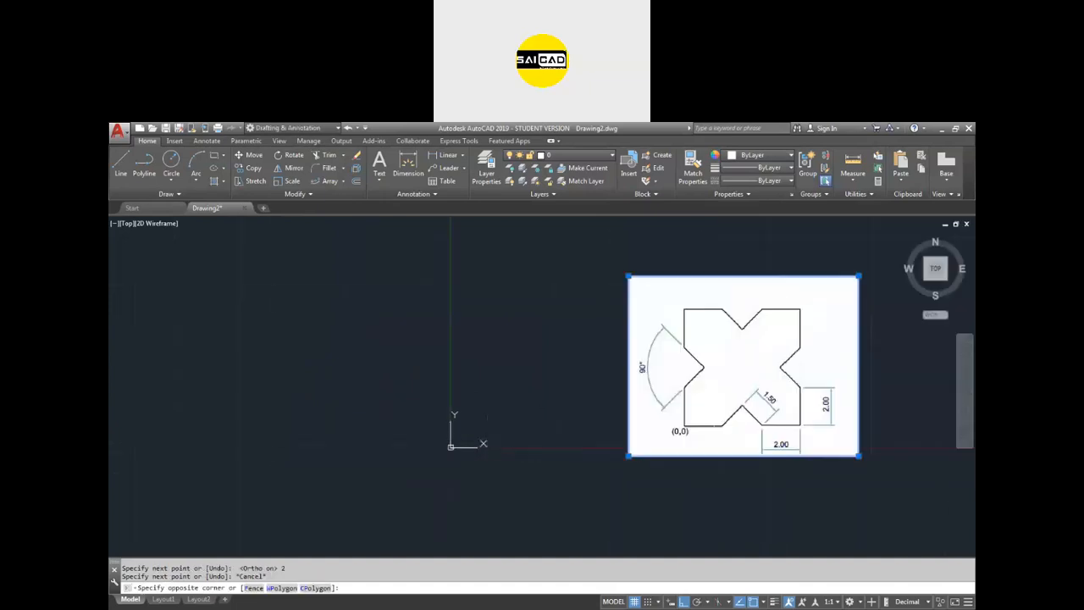
{"action": "left_click", "coordinate": [714, 412]}
{"action": "left_click", "coordinate": [858, 275]}
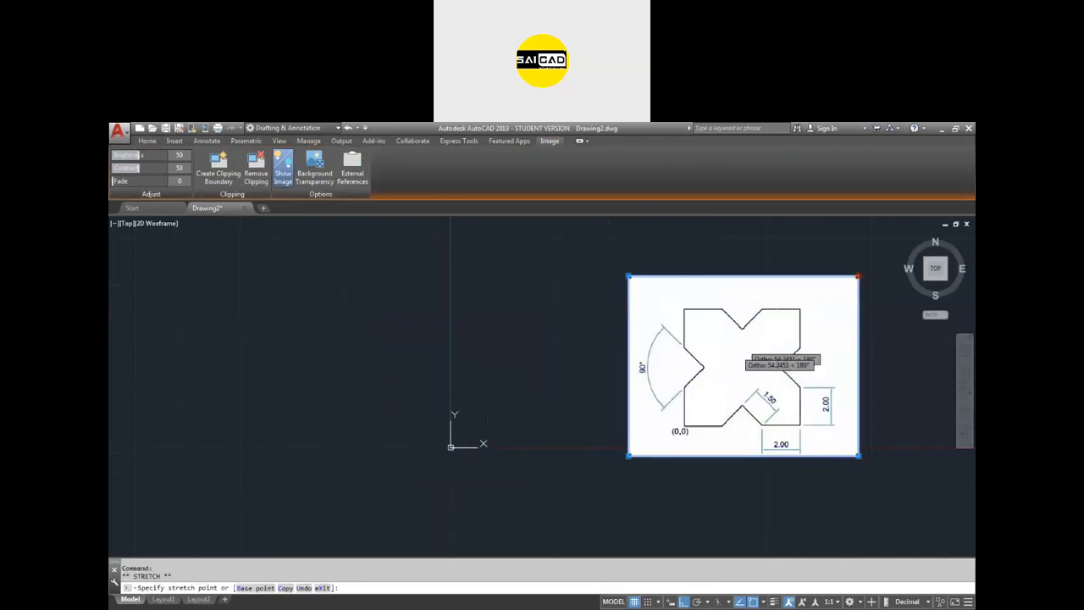
{"action": "left_click", "coordinate": [858, 275]}
{"action": "left_click", "coordinate": [755, 340]}
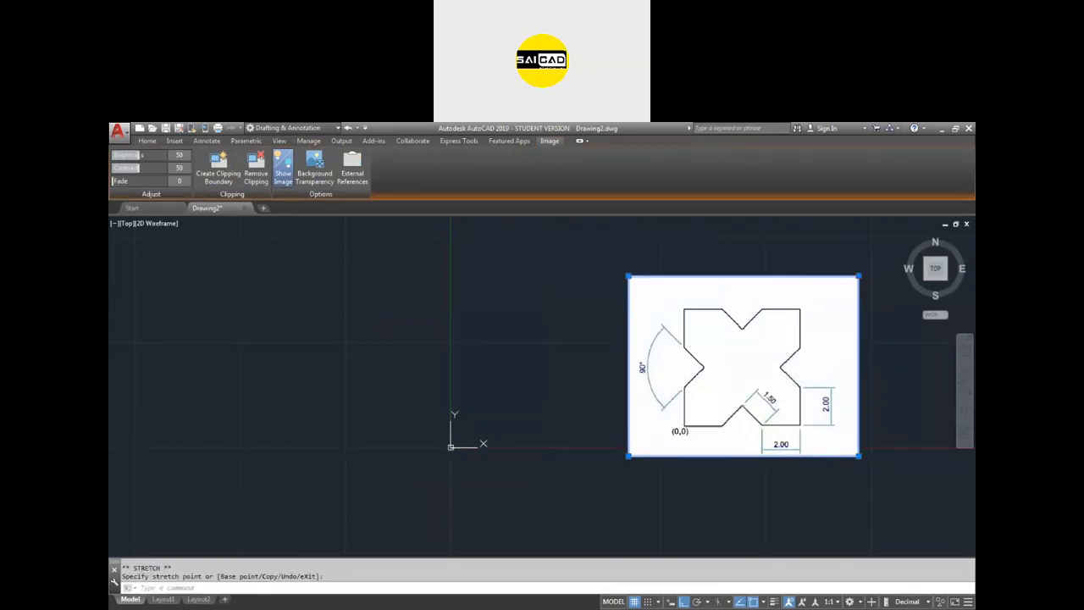
{"action": "left_click", "coordinate": [858, 275]}
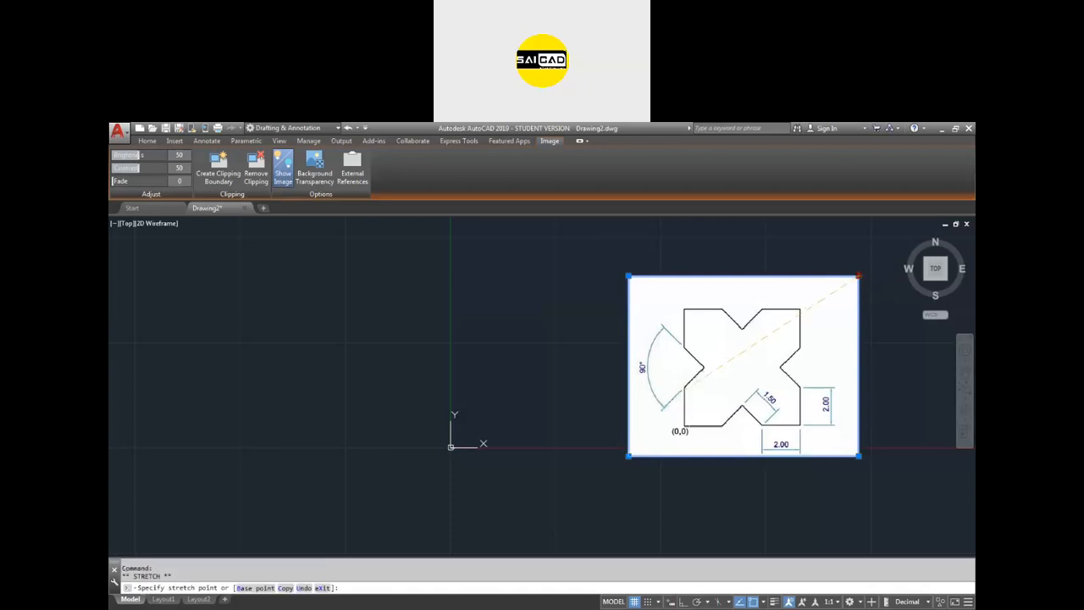
{"action": "scroll", "coordinate": [631, 461], "scroll_direction": "down", "scroll_amount": 7}
{"action": "scroll", "coordinate": [634, 467], "scroll_direction": "up", "scroll_amount": 6}
Step: Move the reference image to the left side of the origin
{"action": "key", "text": "space"}
{"action": "left_click", "coordinate": [758, 337]}
{"action": "scroll", "coordinate": [732, 364], "scroll_direction": "down", "scroll_amount": 7}
{"action": "scroll", "coordinate": [534, 360], "scroll_direction": "up", "scroll_amount": 9}
{"action": "scroll", "coordinate": [423, 368], "scroll_direction": "down", "scroll_amount": 3}
{"action": "left_click", "coordinate": [407, 329]}
{"action": "scroll", "coordinate": [470, 298], "scroll_direction": "up", "scroll_amount": 3}
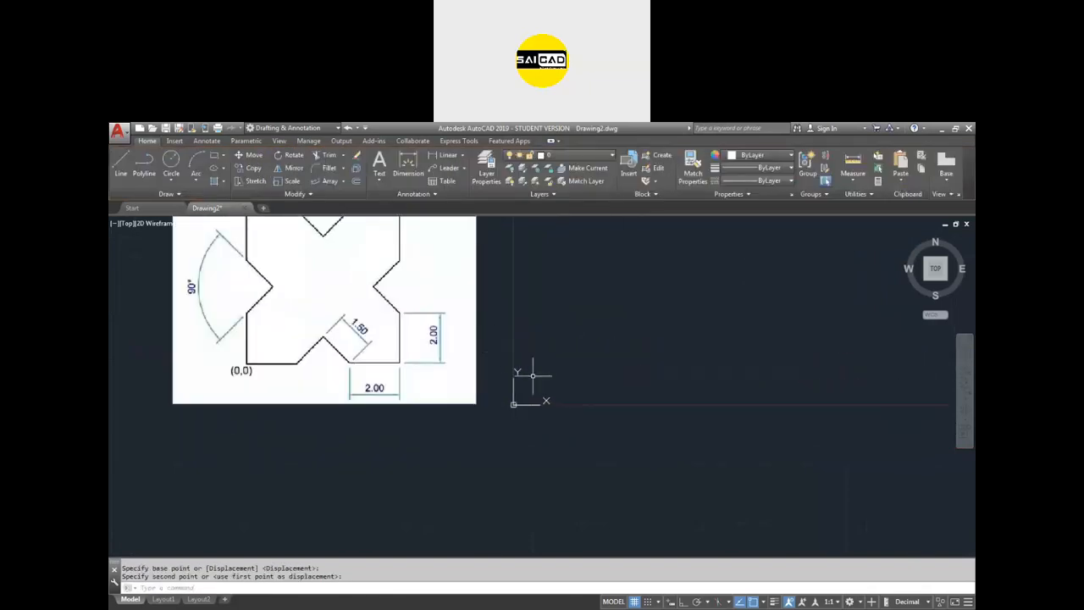
Step: Shrink the reference image further from its upper-left corner to bring it nearer the size of the 2-unit line
{"action": "scroll", "coordinate": [532, 366], "scroll_direction": "up", "scroll_amount": 2}
{"action": "scroll", "coordinate": [571, 462], "scroll_direction": "down", "scroll_amount": 2}
{"action": "left_click", "coordinate": [507, 385]}
{"action": "left_click", "coordinate": [443, 425]}
{"action": "scroll", "coordinate": [443, 426], "scroll_direction": "down", "scroll_amount": 2}
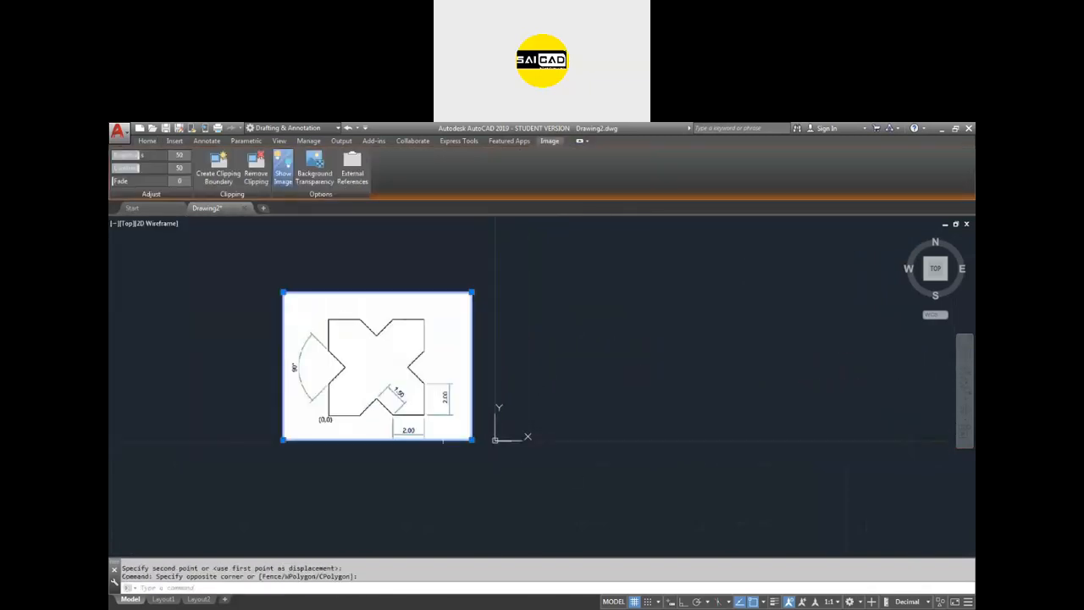
{"action": "left_click", "coordinate": [282, 292]}
{"action": "left_click", "coordinate": [359, 352]}
{"action": "scroll", "coordinate": [517, 425], "scroll_direction": "up", "scroll_amount": 2}
{"action": "scroll", "coordinate": [508, 419], "scroll_direction": "up", "scroll_amount": 2}
{"action": "scroll", "coordinate": [478, 428], "scroll_direction": "down", "scroll_amount": 2}
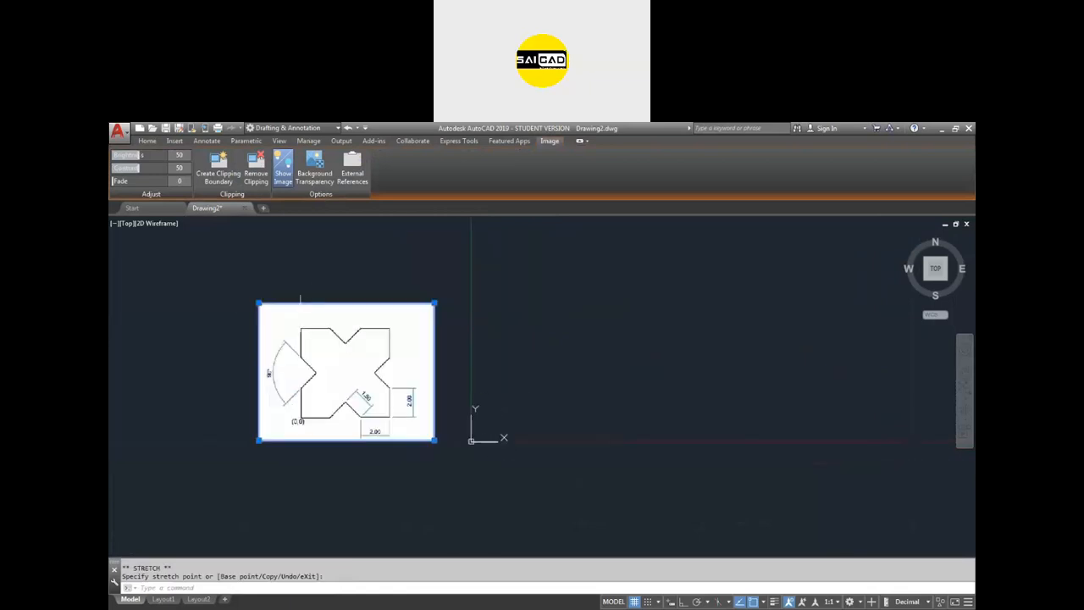
{"action": "left_click", "coordinate": [258, 303]}
{"action": "left_click", "coordinate": [314, 346]}
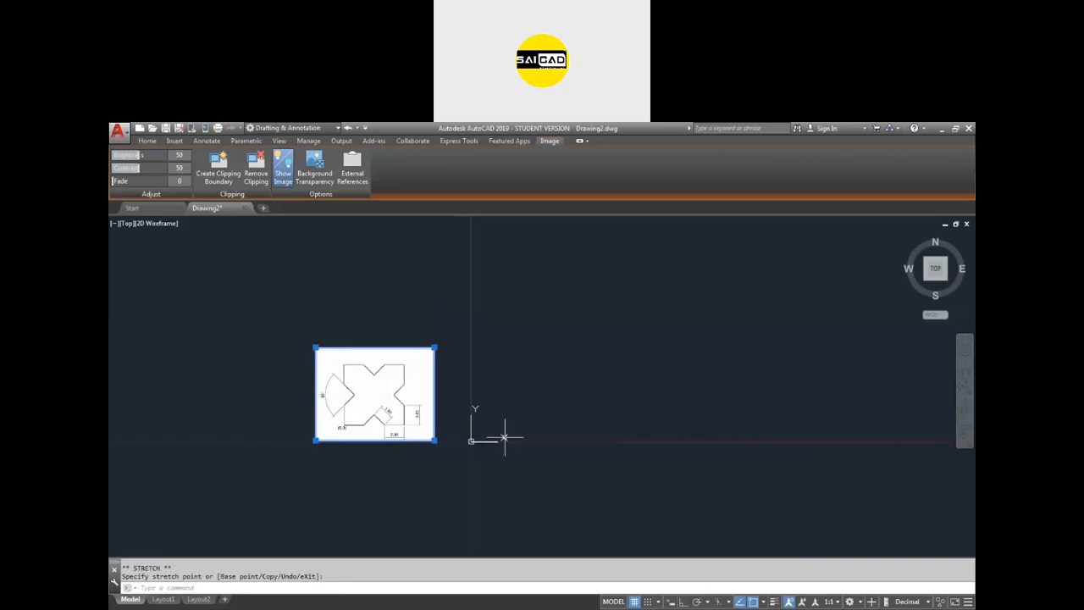
{"action": "scroll", "coordinate": [509, 439], "scroll_direction": "up", "scroll_amount": 2}
{"action": "scroll", "coordinate": [518, 440], "scroll_direction": "down", "scroll_amount": 2}
{"action": "key", "text": "Escape"}
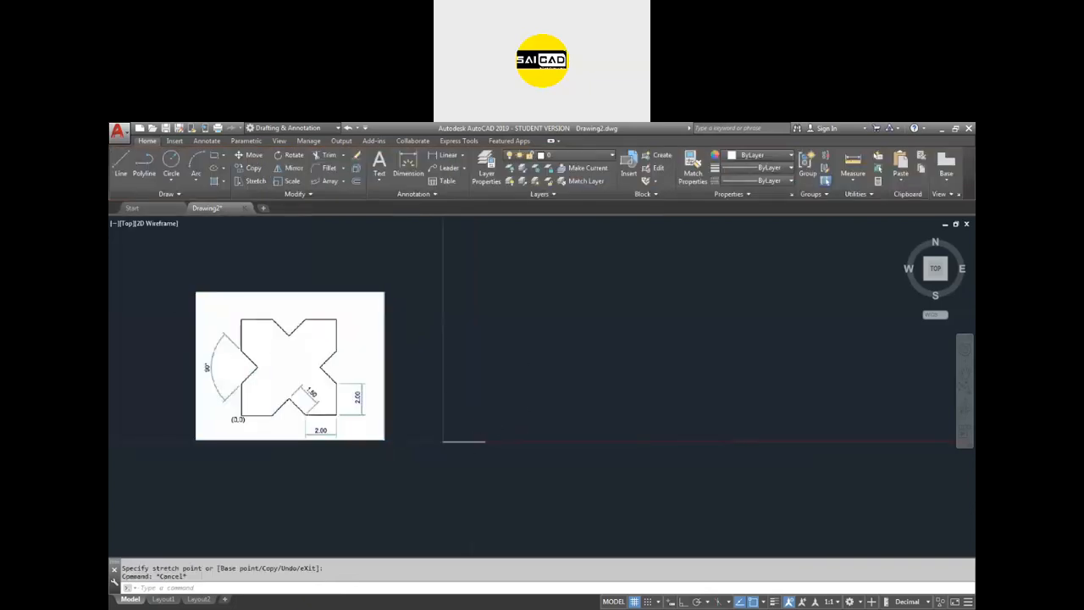
{"action": "scroll", "coordinate": [315, 402], "scroll_direction": "up", "scroll_amount": 3}
{"action": "scroll", "coordinate": [513, 479], "scroll_direction": "down", "scroll_amount": 2}
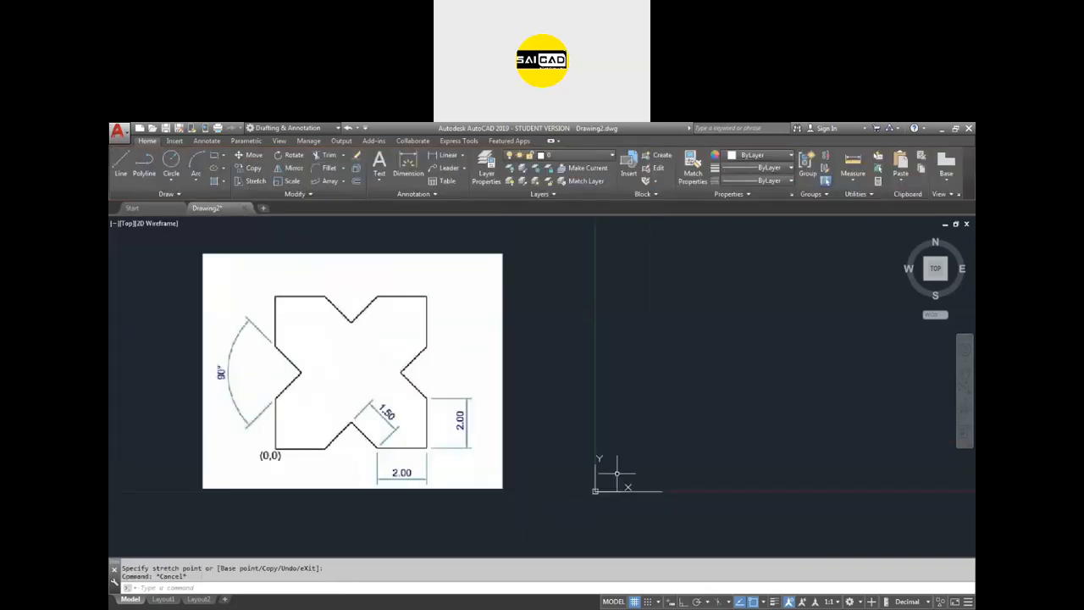
{"action": "left_click", "coordinate": [639, 519]}
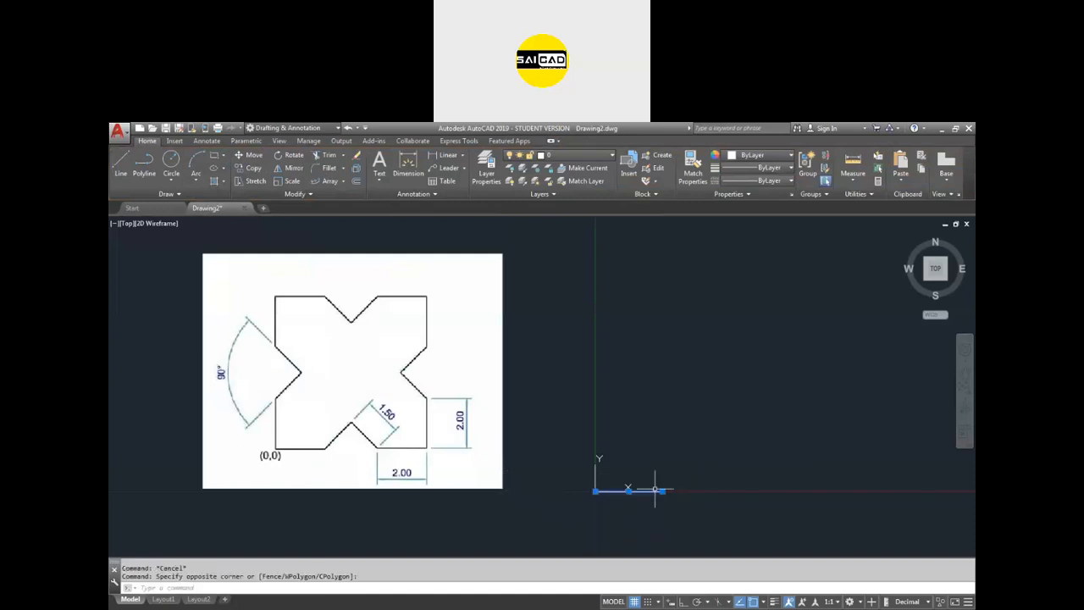
{"action": "key", "text": "Escape"}
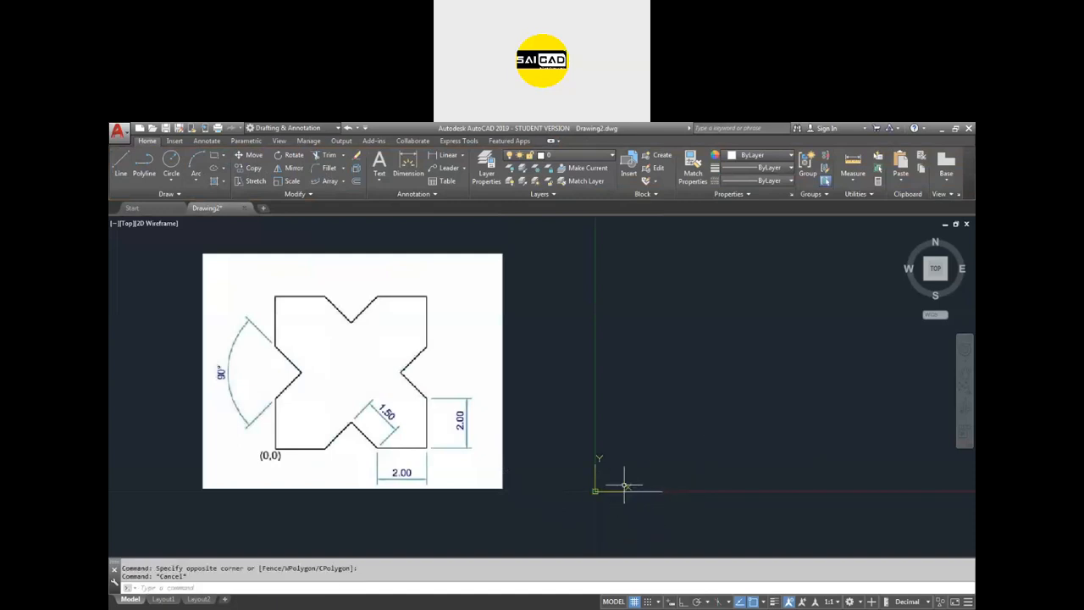
Step: Turn off the UCS icon setting that shows the icon at the origin
{"action": "left_click", "coordinate": [595, 490]}
{"action": "key", "text": "Escape"}
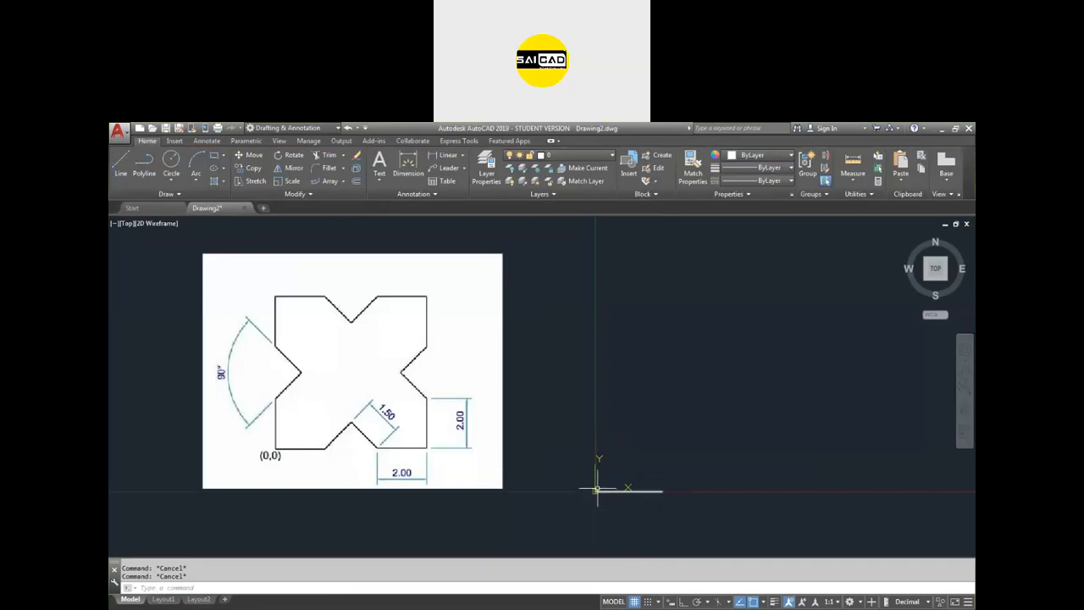
{"action": "left_click", "coordinate": [595, 490]}
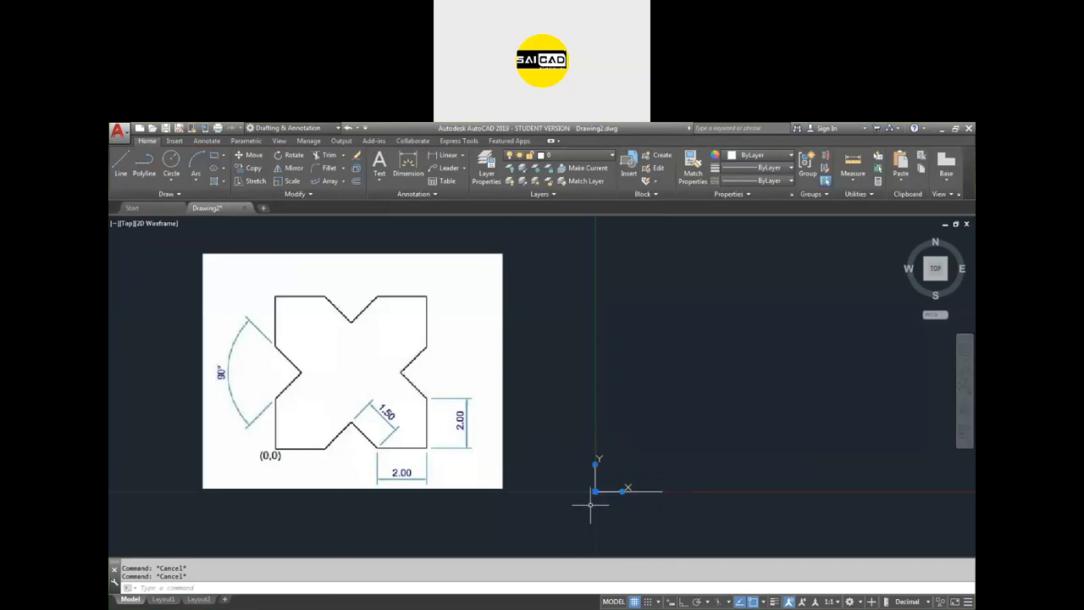
{"action": "mouse_move", "coordinate": [595, 491]}
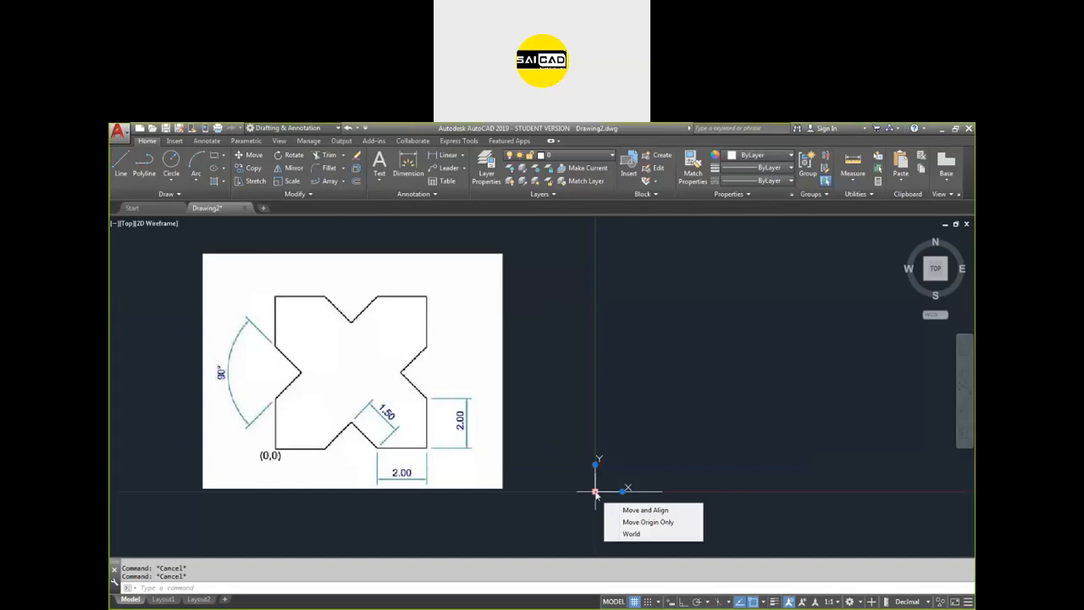
{"action": "right_click", "coordinate": [595, 493]}
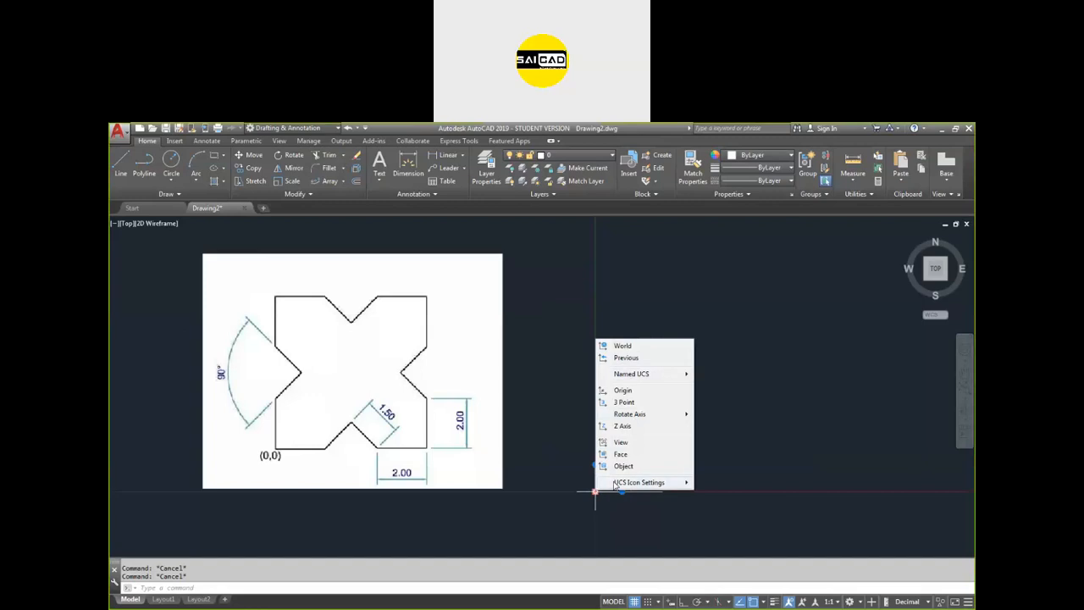
{"action": "mouse_move", "coordinate": [630, 484]}
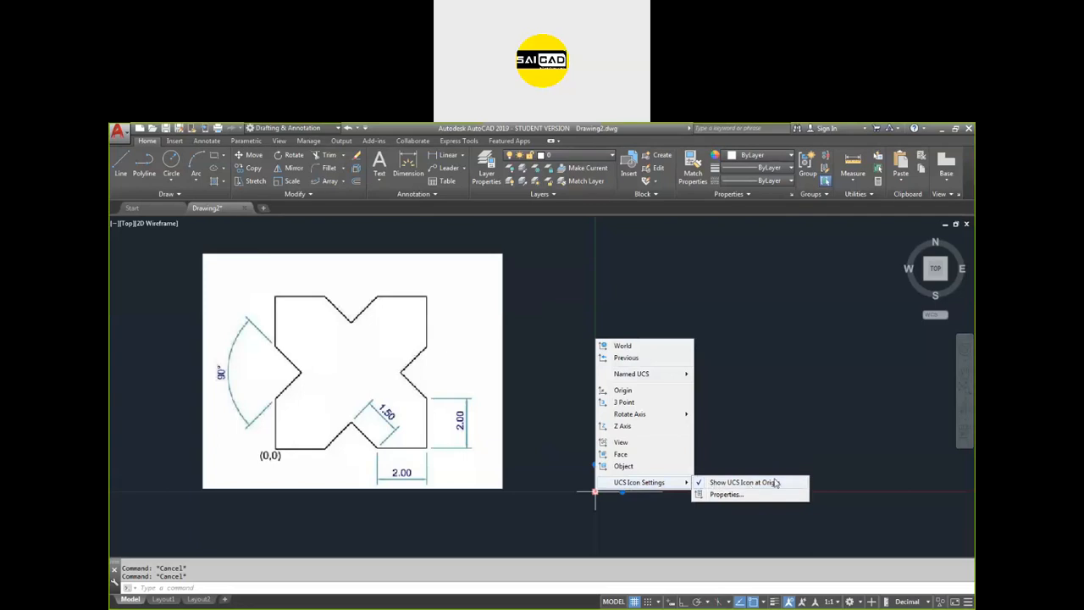
{"action": "left_click", "coordinate": [701, 484]}
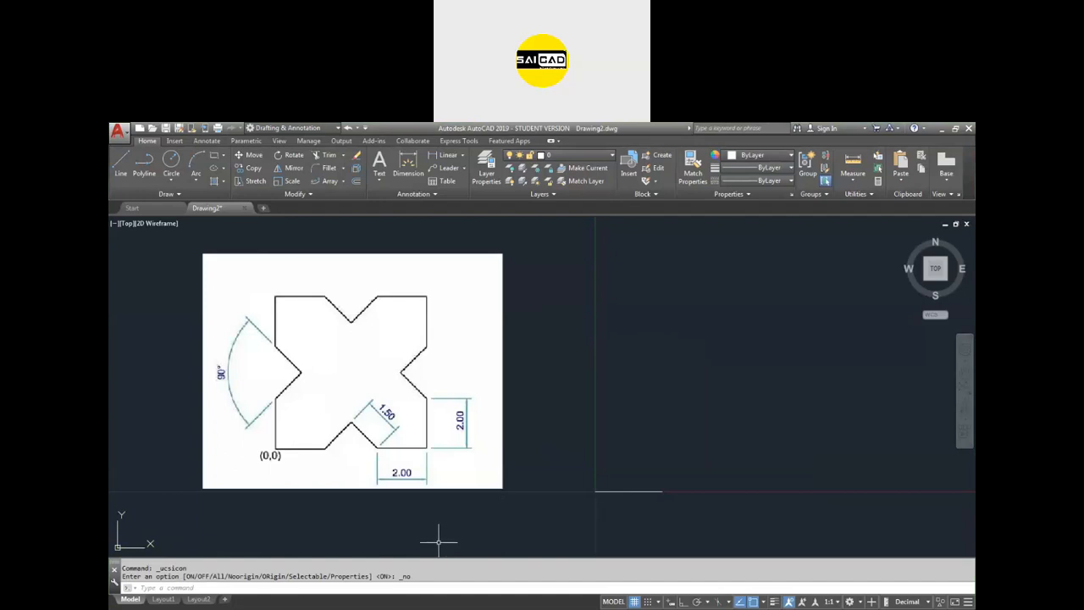
Step: With dynamic input on, draw a 1.5-unit line rising at 45° from the right end of the horizontal line
{"action": "left_click", "coordinate": [622, 491]}
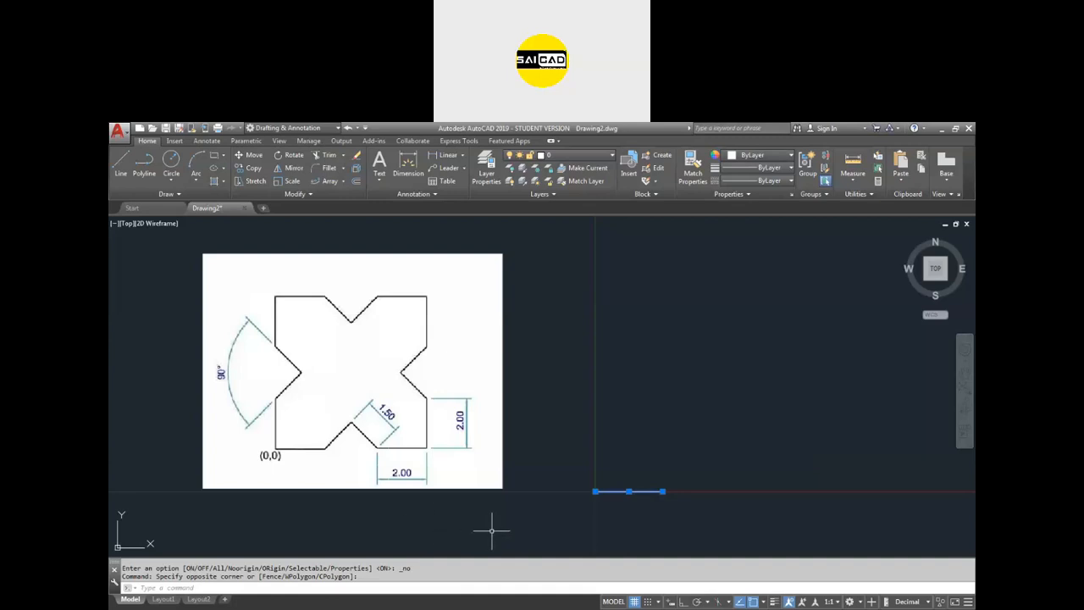
{"action": "left_click", "coordinate": [670, 601]}
{"action": "type", "text": "l"}
{"action": "key", "text": "Return"}
{"action": "left_click", "coordinate": [663, 489]}
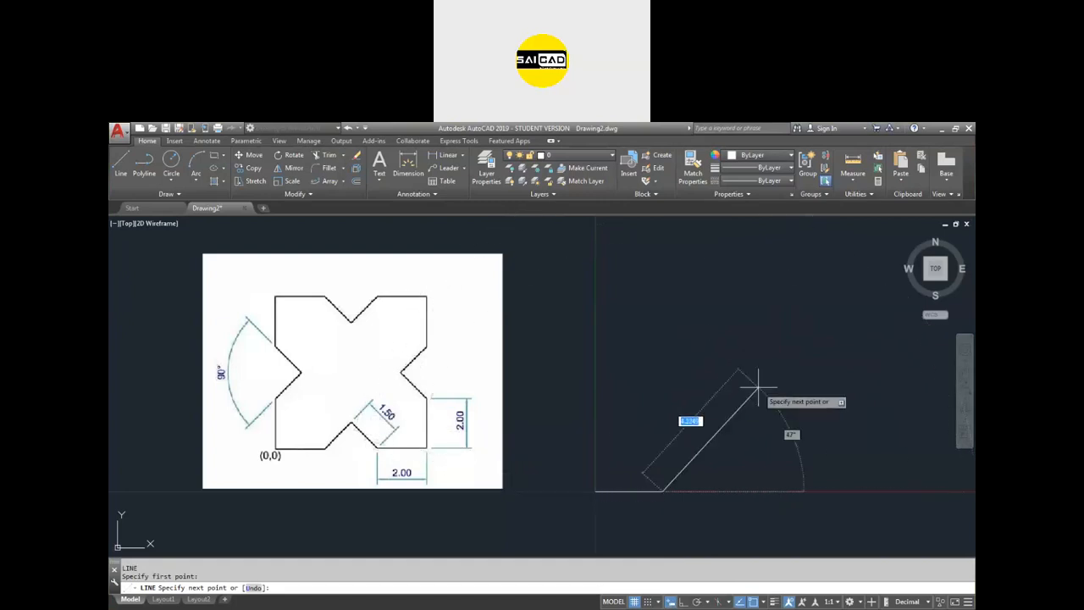
{"action": "type", "text": "1.5"}
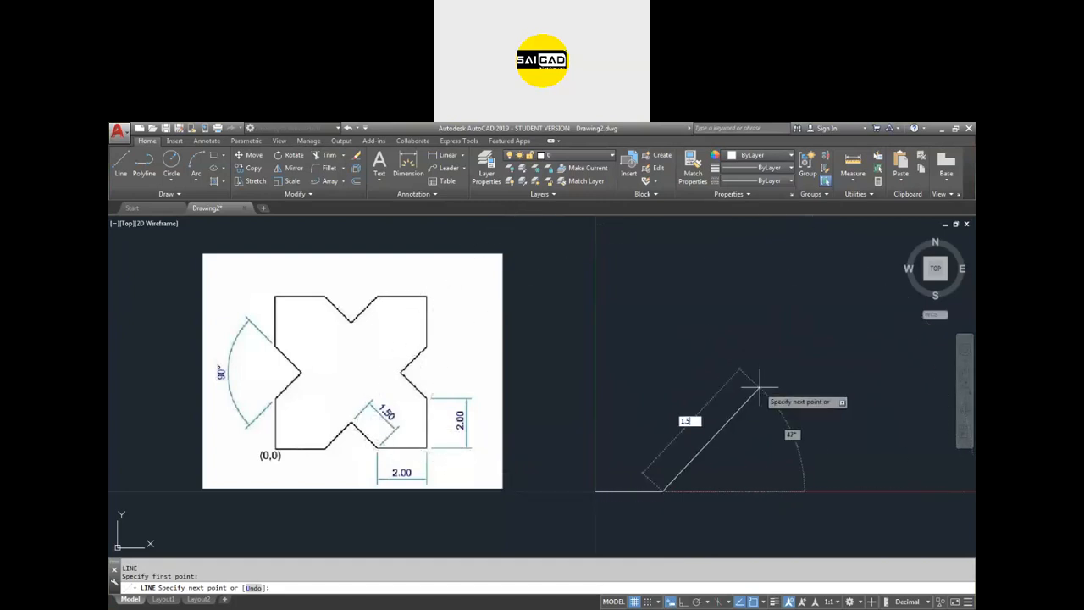
{"action": "key", "text": "Tab"}
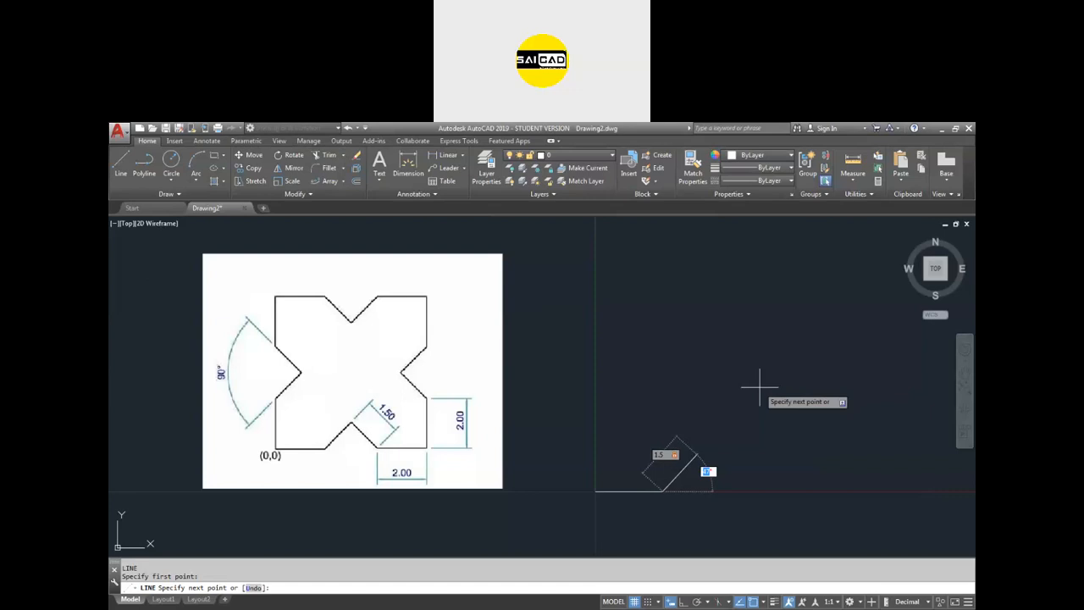
{"action": "type", "text": "45"}
{"action": "key", "text": "Return"}
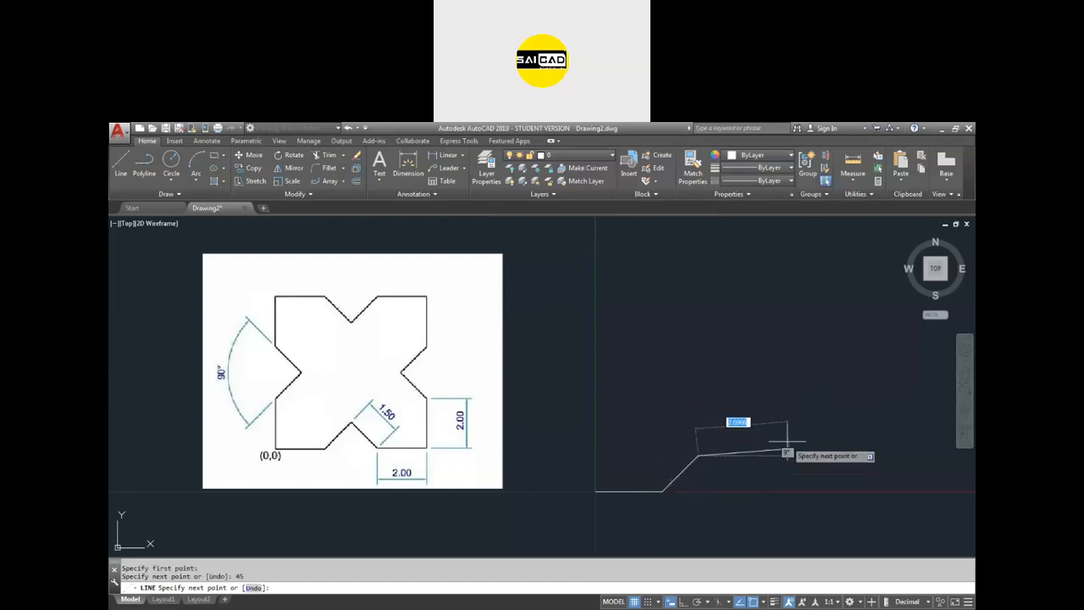
{"action": "key", "text": "Escape"}
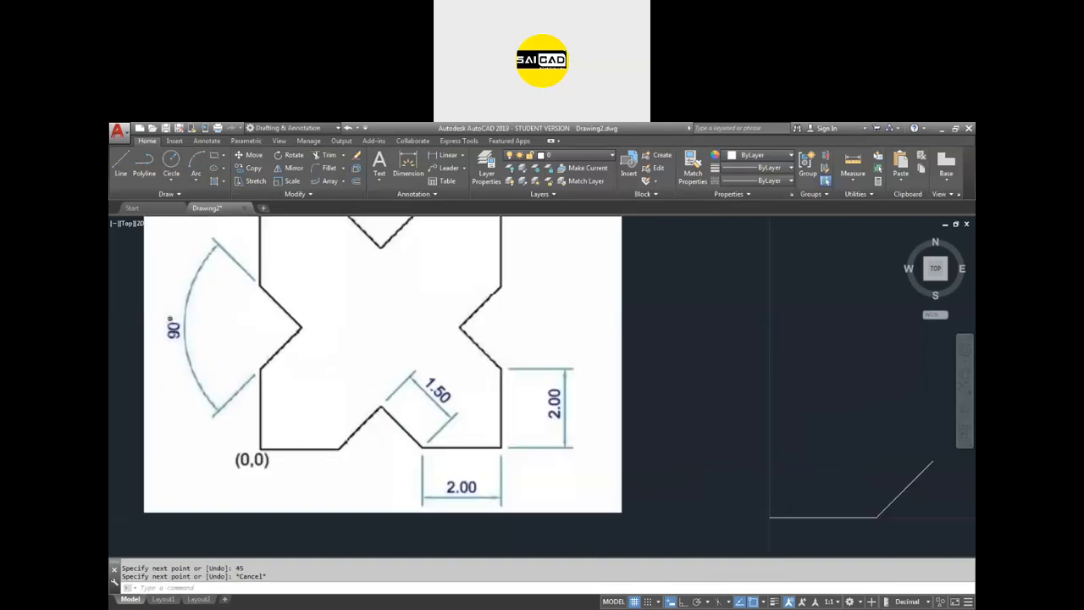
Step: Examine the 90° notch angle and the 1.50 slanted sides of the bottom notch in the reference image
{"action": "scroll", "coordinate": [897, 362], "scroll_direction": "down", "scroll_amount": 3}
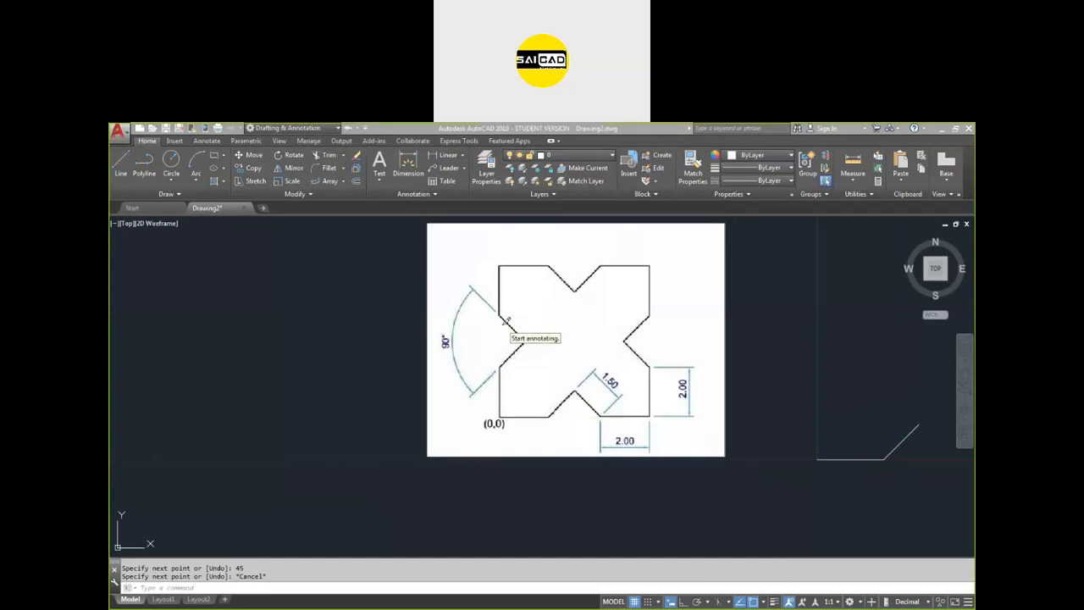
{"action": "left_click_drag", "start_coordinate": [491, 343], "coordinate": [547, 341]}
{"action": "left_click_drag", "start_coordinate": [521, 302], "coordinate": [522, 386]}
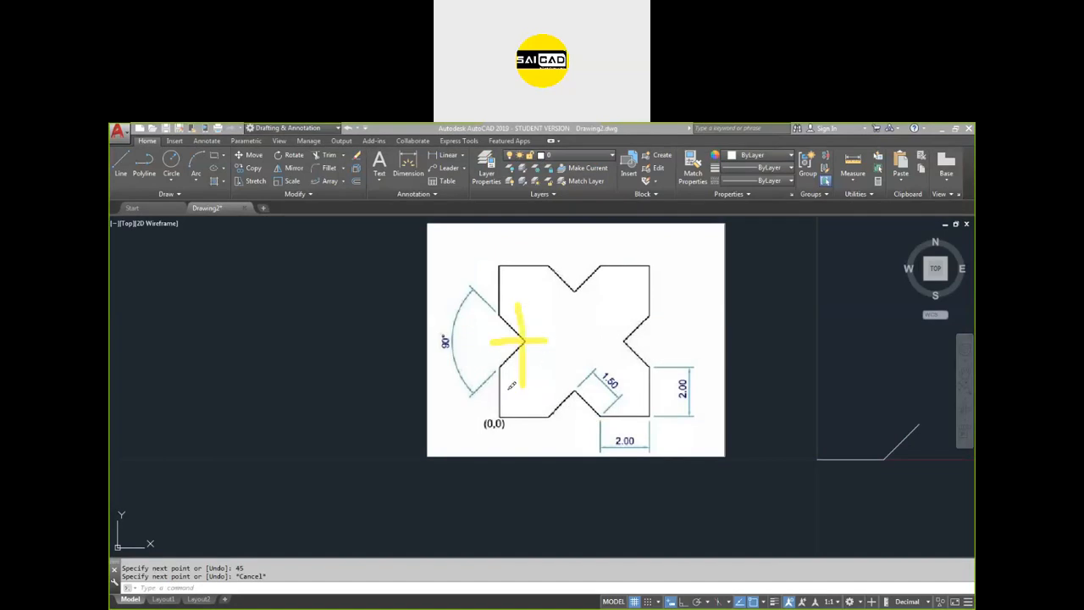
{"action": "left_click_drag", "start_coordinate": [573, 367], "coordinate": [572, 443]}
{"action": "left_click_drag", "start_coordinate": [546, 391], "coordinate": [613, 392]}
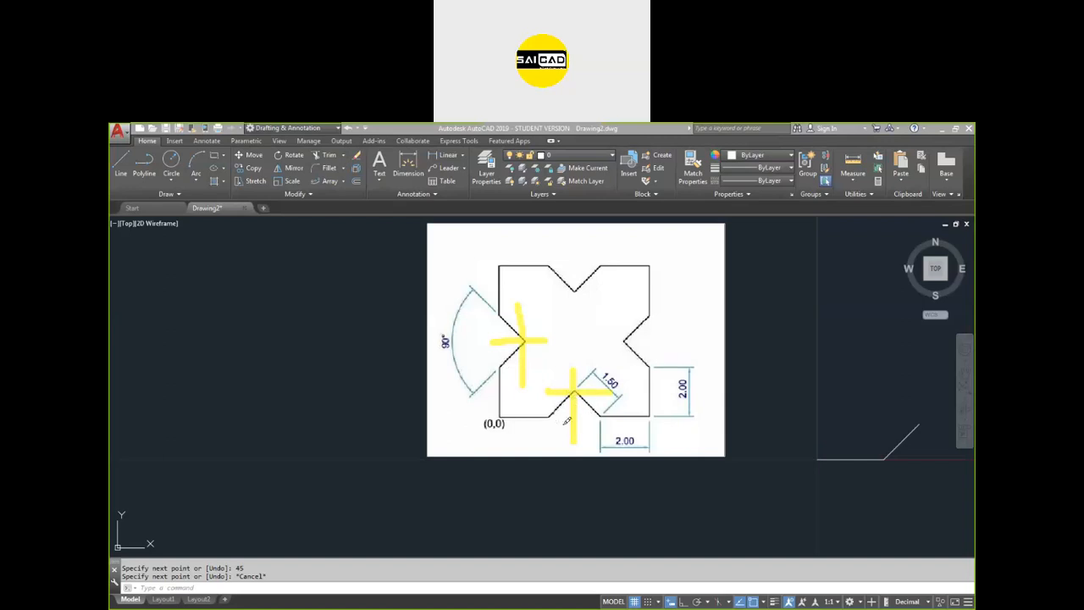
{"action": "mouse_move", "coordinate": [539, 430]}
{"action": "left_mouse_down"}
{"action": "mouse_move", "coordinate": [564, 440]}
{"action": "mouse_move", "coordinate": [525, 436]}
{"action": "mouse_move", "coordinate": [547, 439]}
{"action": "mouse_move", "coordinate": [539, 445]}
{"action": "left_mouse_up"}
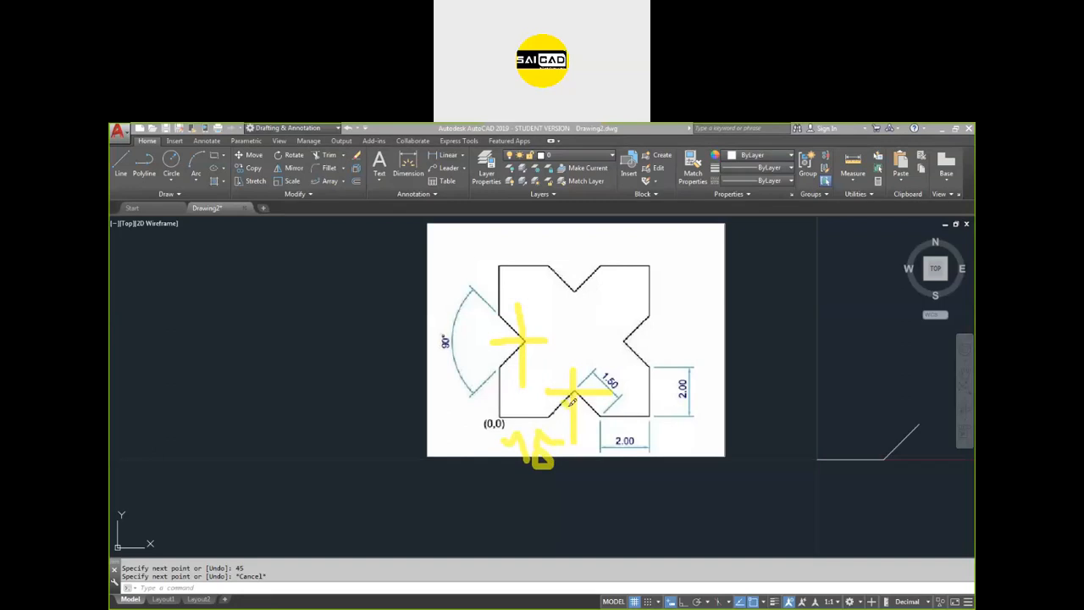
{"action": "left_click_drag", "start_coordinate": [527, 417], "coordinate": [605, 415]}
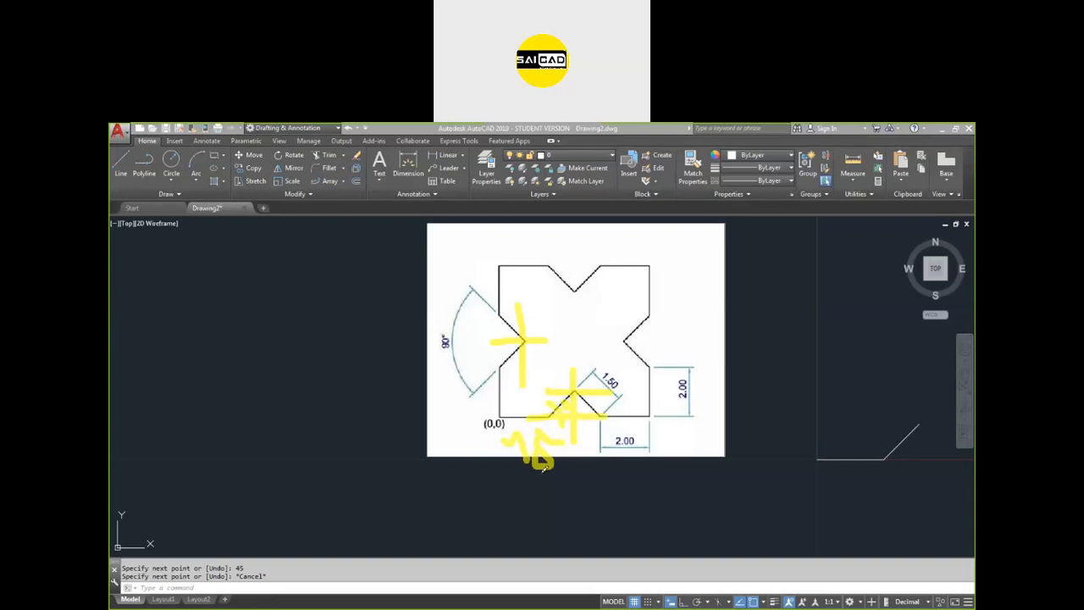
{"action": "left_click", "coordinate": [149, 207]}
{"action": "scroll", "coordinate": [611, 428], "scroll_direction": "up", "scroll_amount": 8}
{"action": "scroll", "coordinate": [606, 415], "scroll_direction": "down", "scroll_amount": 4}
{"action": "scroll", "coordinate": [508, 339], "scroll_direction": "up", "scroll_amount": 3}
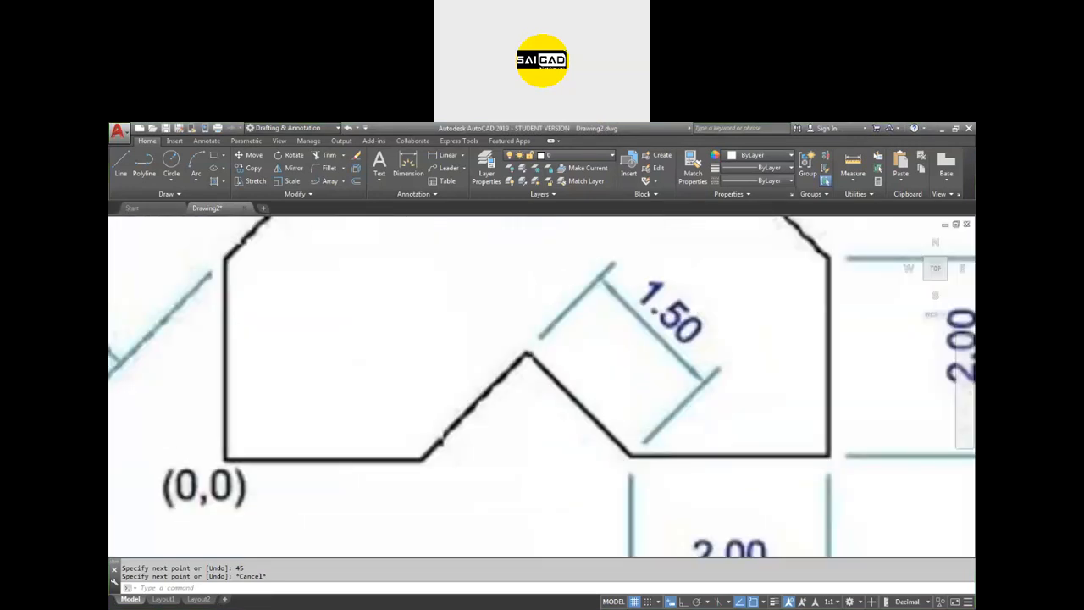
{"action": "left_click", "coordinate": [709, 134]}
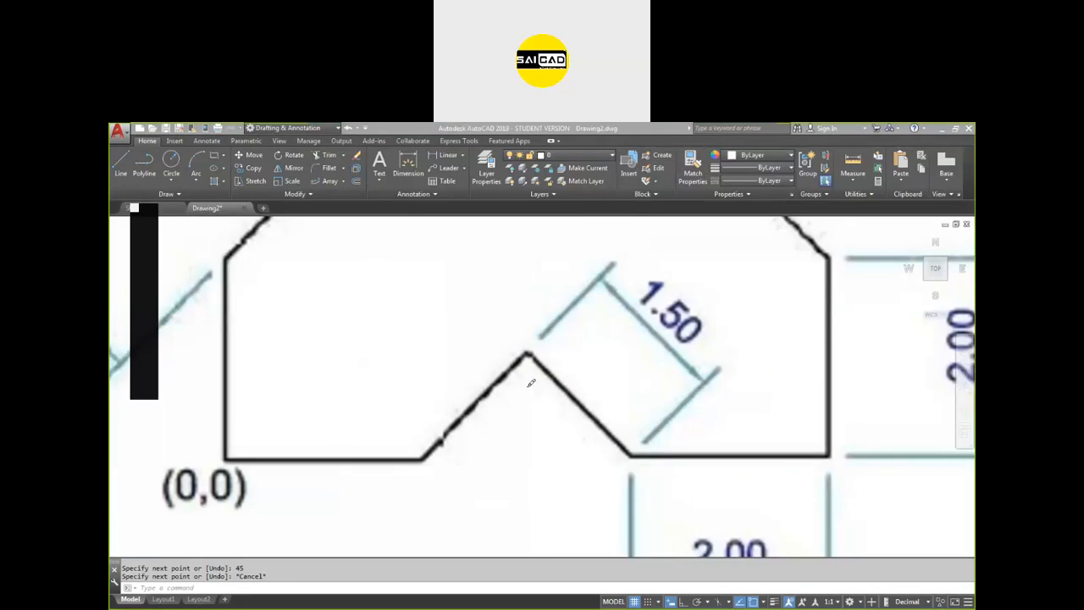
{"action": "left_click_drag", "start_coordinate": [523, 305], "coordinate": [523, 514]}
{"action": "left_click_drag", "start_coordinate": [498, 385], "coordinate": [519, 394]}
{"action": "left_click_drag", "start_coordinate": [378, 321], "coordinate": [424, 380]}
{"action": "mouse_move", "coordinate": [429, 323]}
{"action": "left_mouse_down"}
{"action": "mouse_move", "coordinate": [423, 360]}
{"action": "mouse_move", "coordinate": [460, 312]}
{"action": "left_mouse_up"}
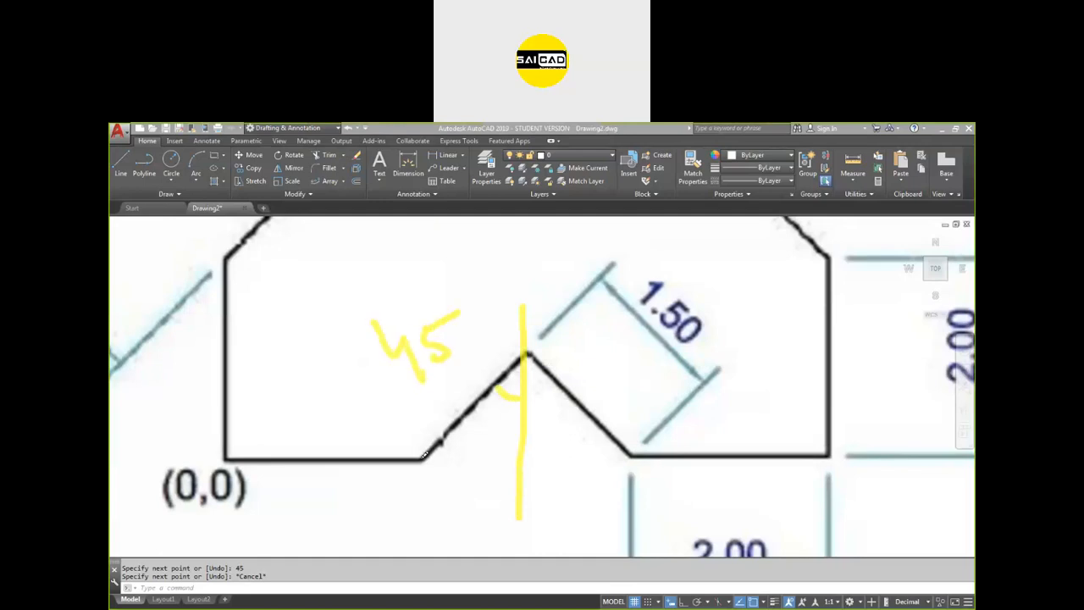
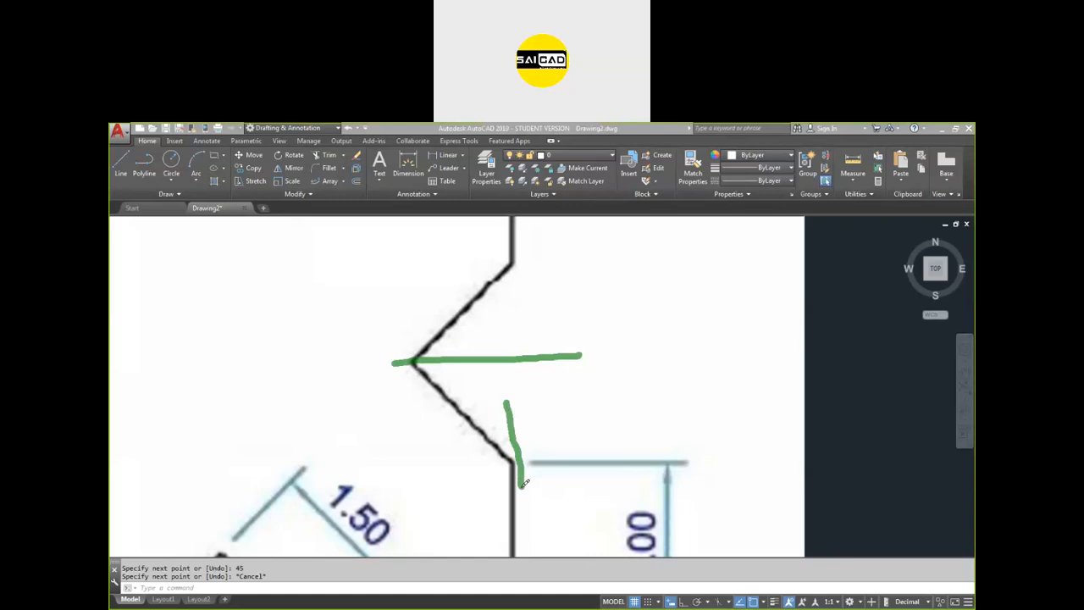
Step: Examine the direction and angle of both slanted sides of the right-hand notch in the reference image
{"action": "left_click_drag", "start_coordinate": [497, 416], "coordinate": [482, 435]}
{"action": "left_click_drag", "start_coordinate": [471, 386], "coordinate": [487, 392]}
{"action": "left_click_drag", "start_coordinate": [483, 387], "coordinate": [489, 398]}
{"action": "left_click_drag", "start_coordinate": [489, 378], "coordinate": [492, 393]}
{"action": "left_click_drag", "start_coordinate": [488, 378], "coordinate": [499, 372]}
{"action": "left_click_drag", "start_coordinate": [459, 466], "coordinate": [629, 451]}
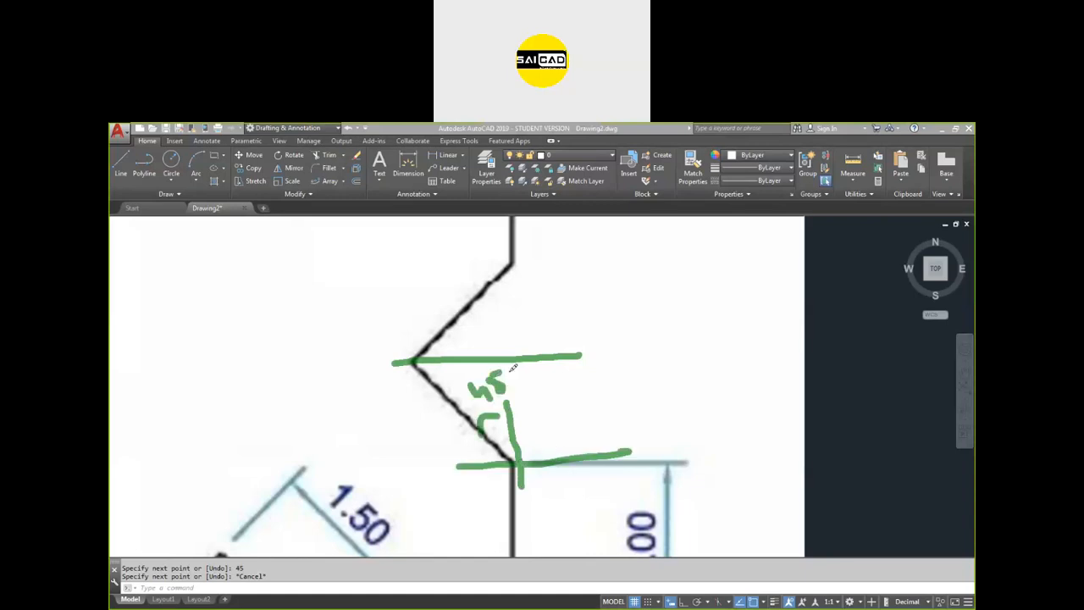
{"action": "left_click_drag", "start_coordinate": [442, 338], "coordinate": [469, 355]}
{"action": "left_click_drag", "start_coordinate": [618, 334], "coordinate": [601, 331]}
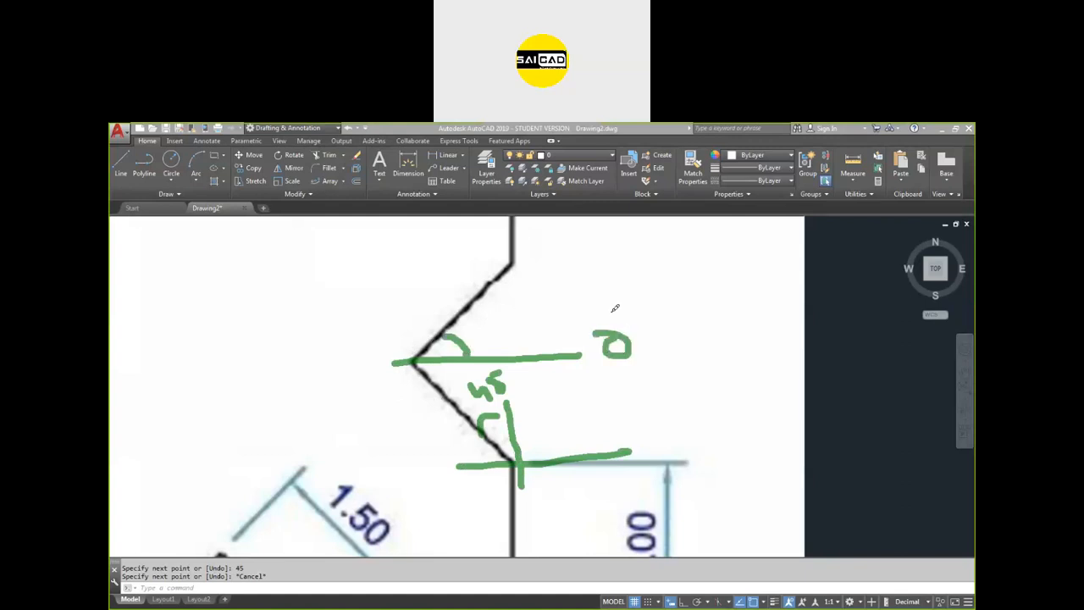
{"action": "left_click_drag", "start_coordinate": [407, 300], "coordinate": [419, 424]}
{"action": "left_click_drag", "start_coordinate": [341, 368], "coordinate": [452, 364]}
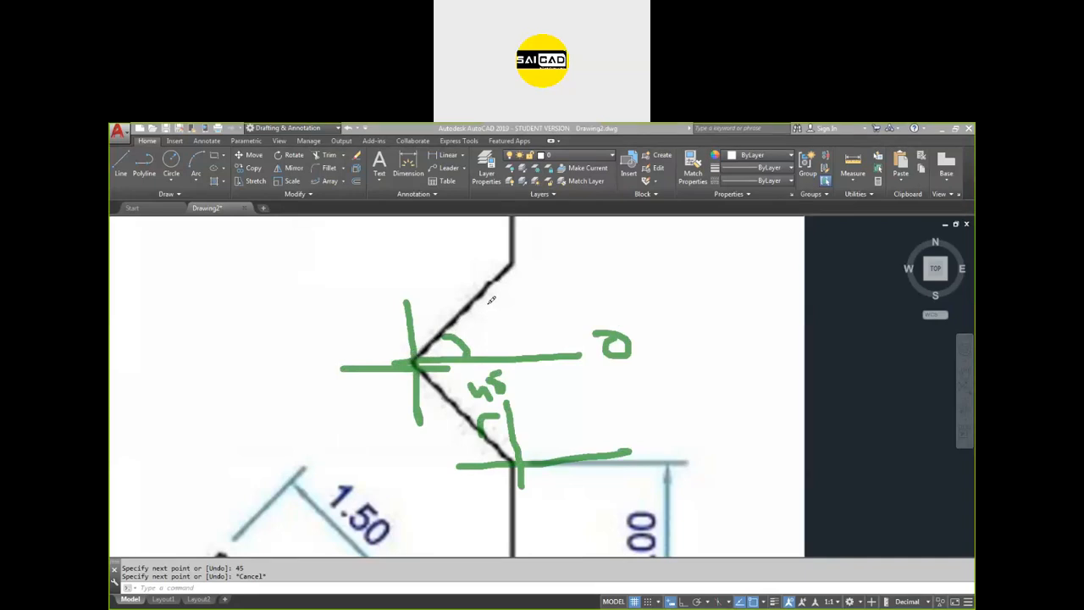
{"action": "mouse_move", "coordinate": [525, 331]}
{"action": "left_mouse_down"}
{"action": "mouse_move", "coordinate": [521, 307]}
{"action": "mouse_move", "coordinate": [435, 301]}
{"action": "left_mouse_up"}
{"action": "left_click_drag", "start_coordinate": [364, 294], "coordinate": [308, 333]}
{"action": "left_click_drag", "start_coordinate": [327, 389], "coordinate": [407, 454]}
{"action": "left_click_drag", "start_coordinate": [422, 493], "coordinate": [579, 411]}
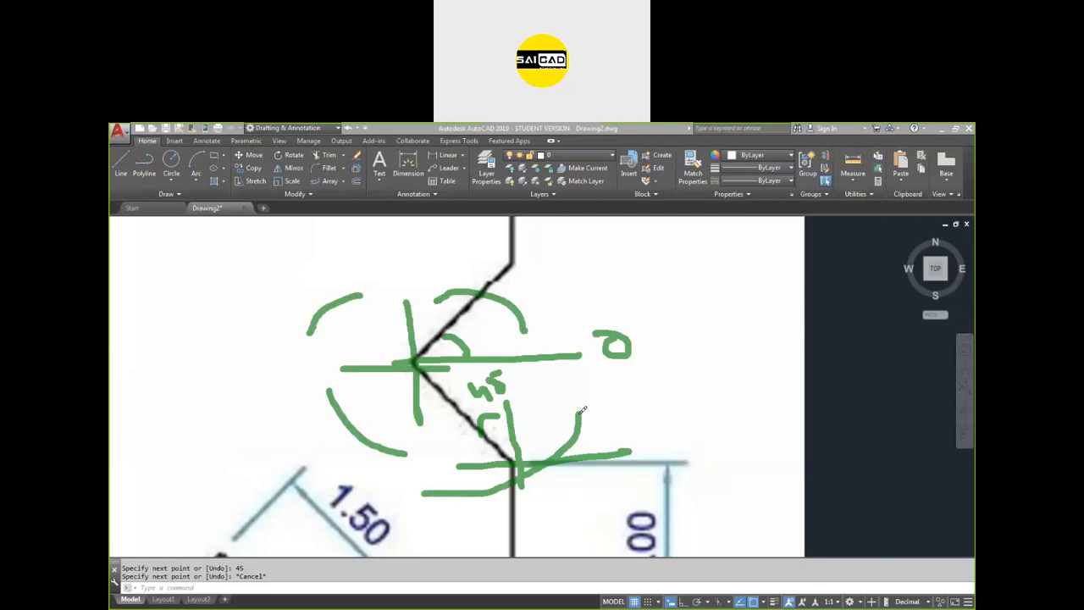
{"action": "mouse_move", "coordinate": [415, 249]}
{"action": "left_mouse_down"}
{"action": "mouse_move", "coordinate": [399, 256]}
{"action": "mouse_move", "coordinate": [418, 287]}
{"action": "mouse_move", "coordinate": [438, 257]}
{"action": "left_mouse_up"}
{"action": "mouse_move", "coordinate": [414, 359]}
{"action": "left_mouse_down"}
{"action": "mouse_move", "coordinate": [476, 303]}
{"action": "mouse_move", "coordinate": [413, 371]}
{"action": "mouse_move", "coordinate": [520, 257]}
{"action": "left_mouse_up"}
{"action": "left_click_drag", "start_coordinate": [479, 327], "coordinate": [491, 341]}
{"action": "mouse_move", "coordinate": [494, 326]}
{"action": "left_mouse_down"}
{"action": "mouse_move", "coordinate": [500, 346]}
{"action": "mouse_move", "coordinate": [517, 312]}
{"action": "left_mouse_up"}
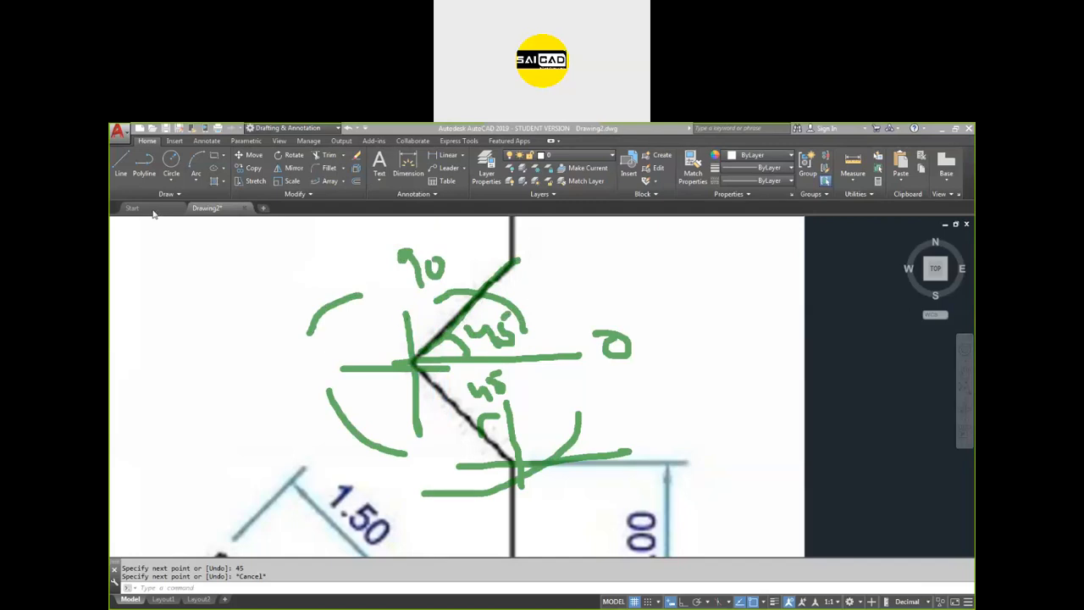
{"action": "key", "text": "Escape"}
{"action": "key", "text": "Escape"}
Step: Draw a 1.5-unit line sloping down to the right at 45° from the upper end of the first slanted line
{"action": "scroll", "coordinate": [516, 330], "scroll_direction": "down", "scroll_amount": 8}
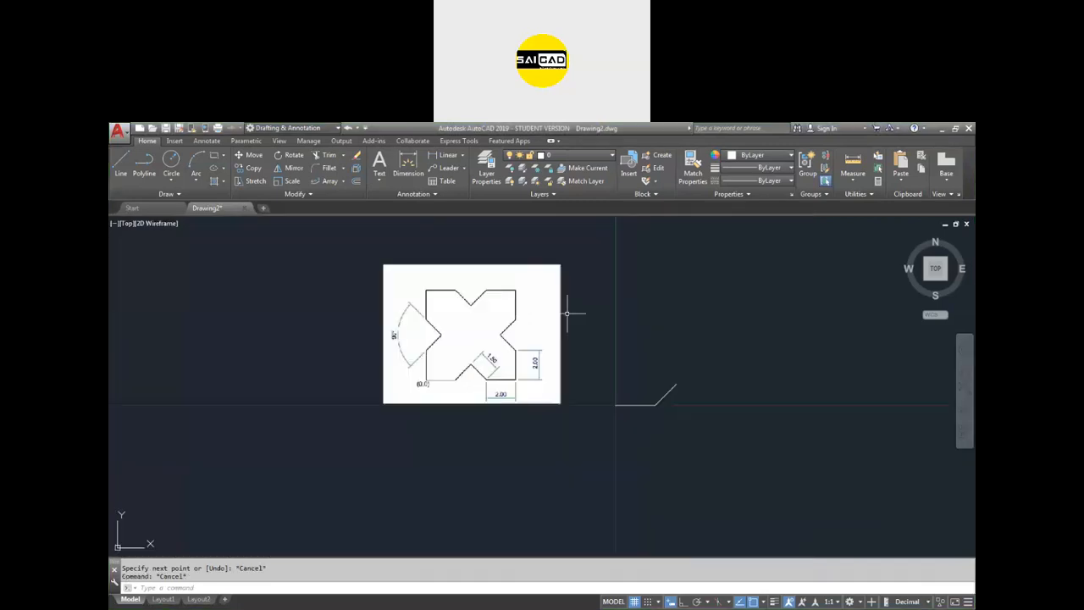
{"action": "scroll", "coordinate": [698, 377], "scroll_direction": "up", "scroll_amount": 2}
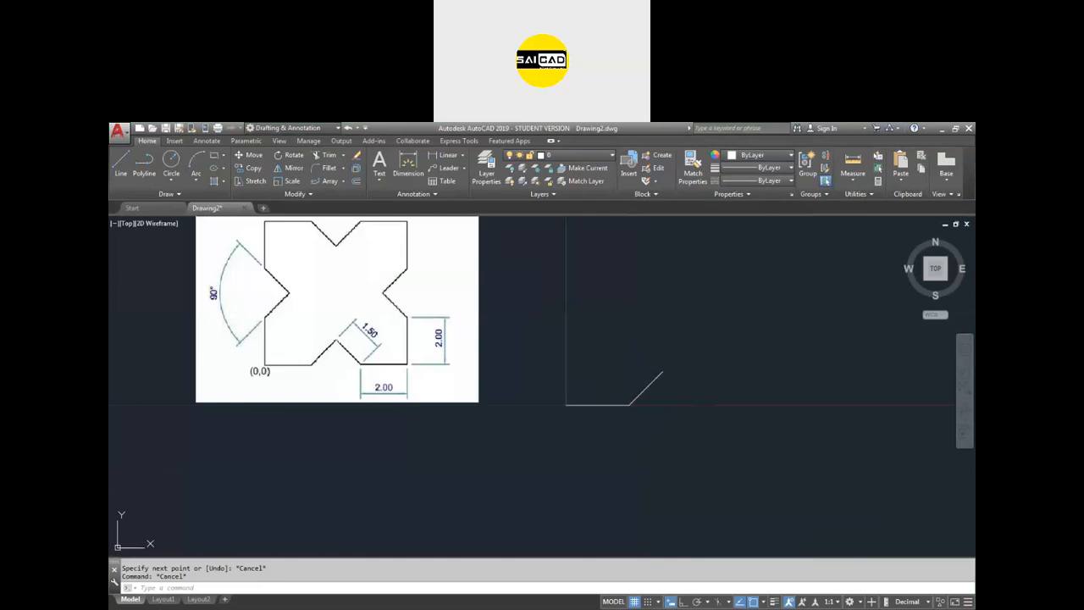
{"action": "type", "text": "l"}
{"action": "key", "text": "Return"}
{"action": "left_click", "coordinate": [662, 372]}
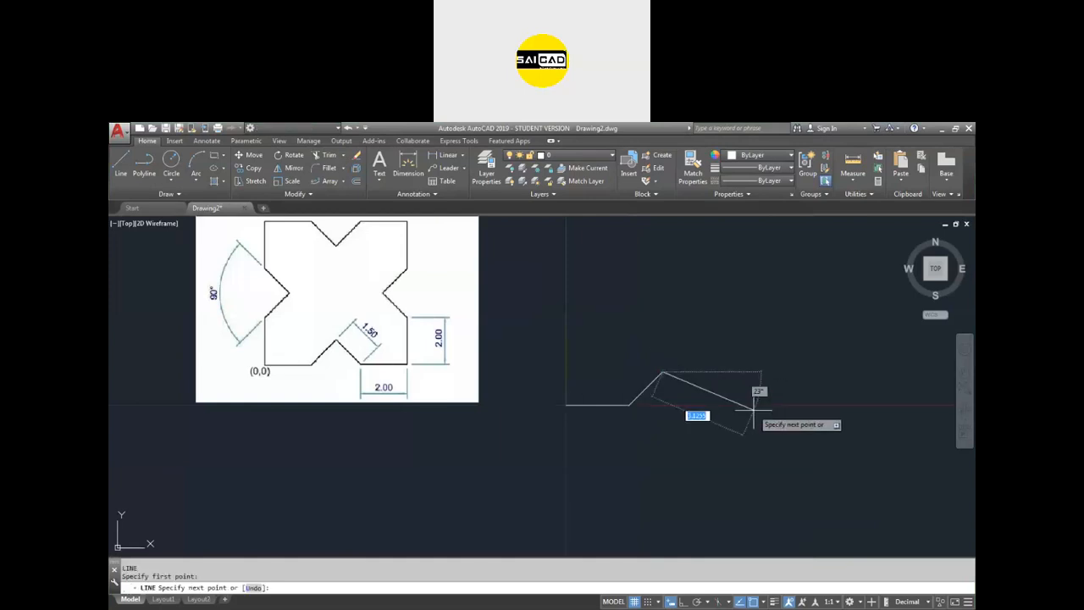
{"action": "type", "text": "1"}
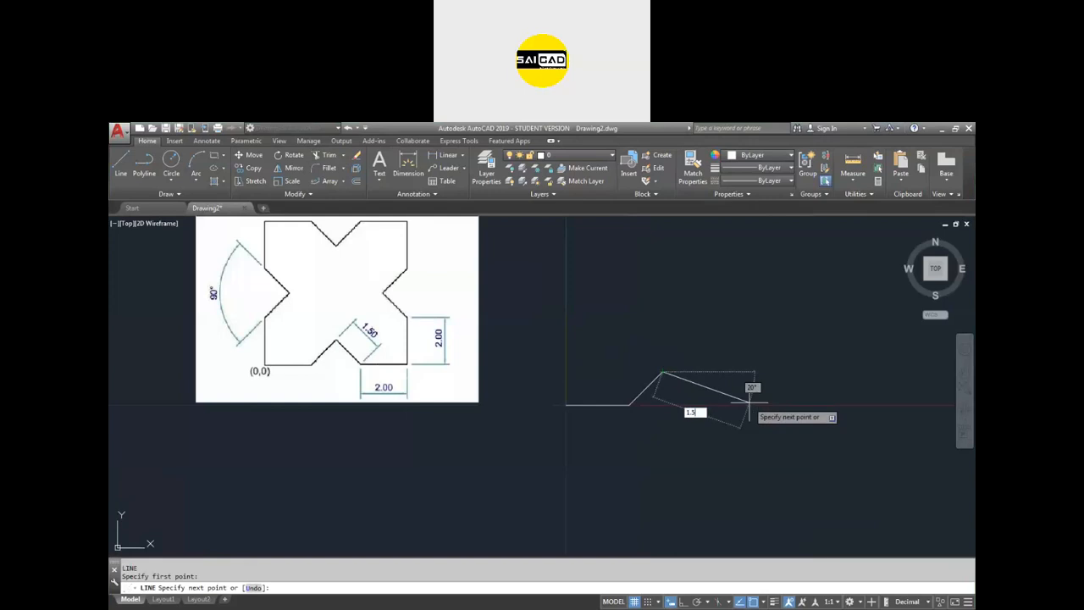
{"action": "key", "text": "Tab"}
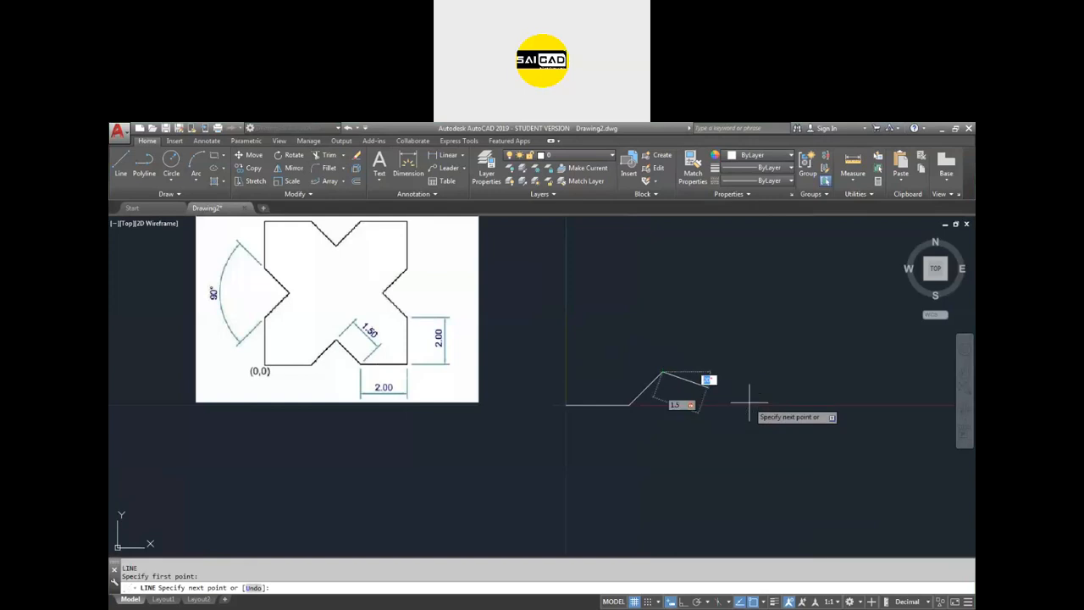
{"action": "scroll", "coordinate": [708, 398], "scroll_direction": "up", "scroll_amount": 5}
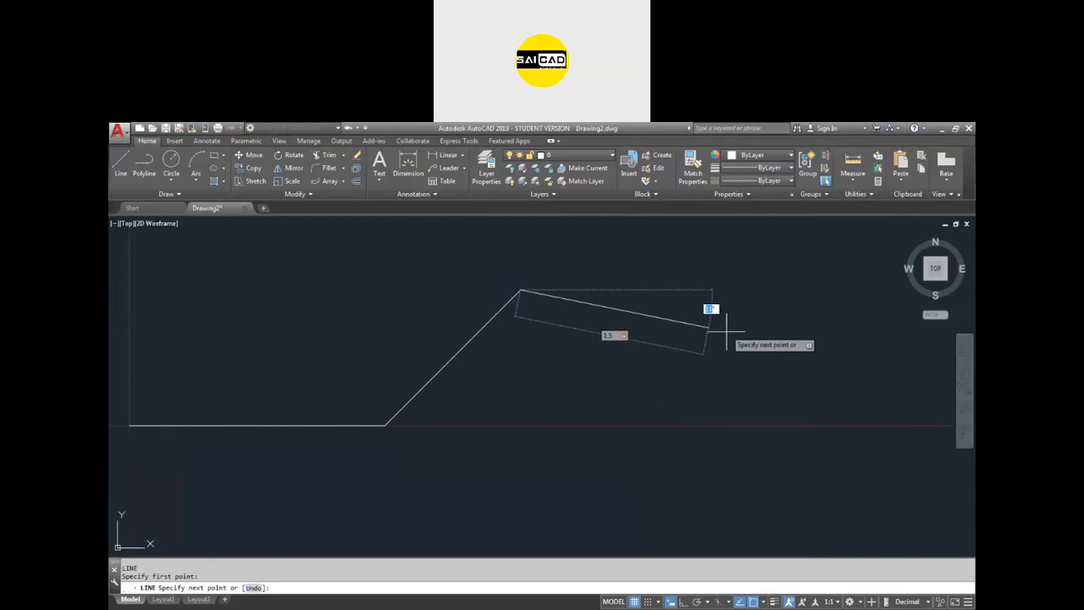
{"action": "scroll", "coordinate": [674, 460], "scroll_direction": "down", "scroll_amount": 5}
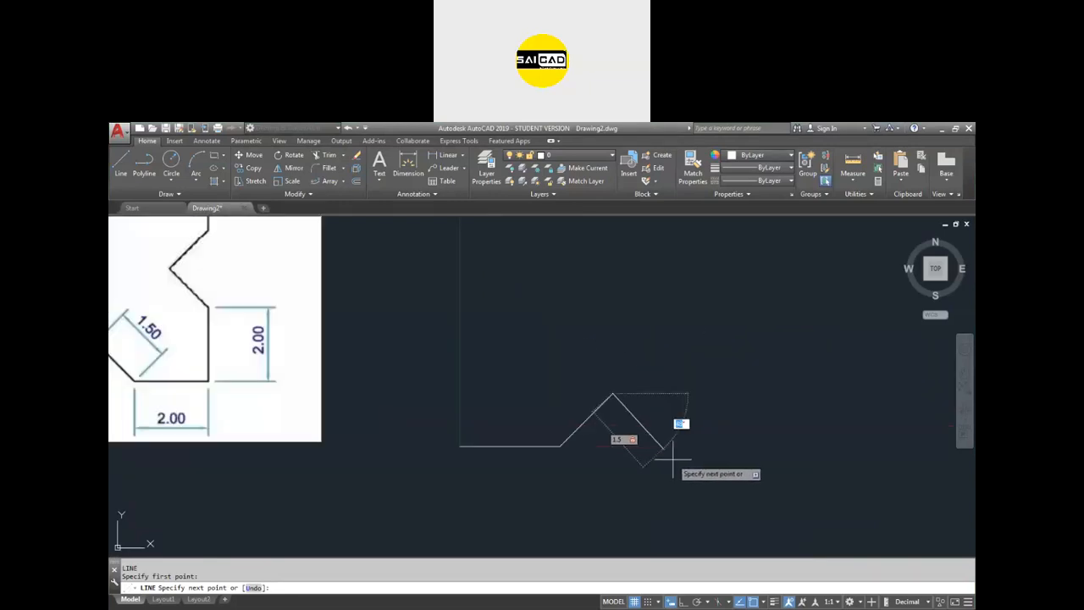
{"action": "type", "text": "45"}
{"action": "key", "text": "Return"}
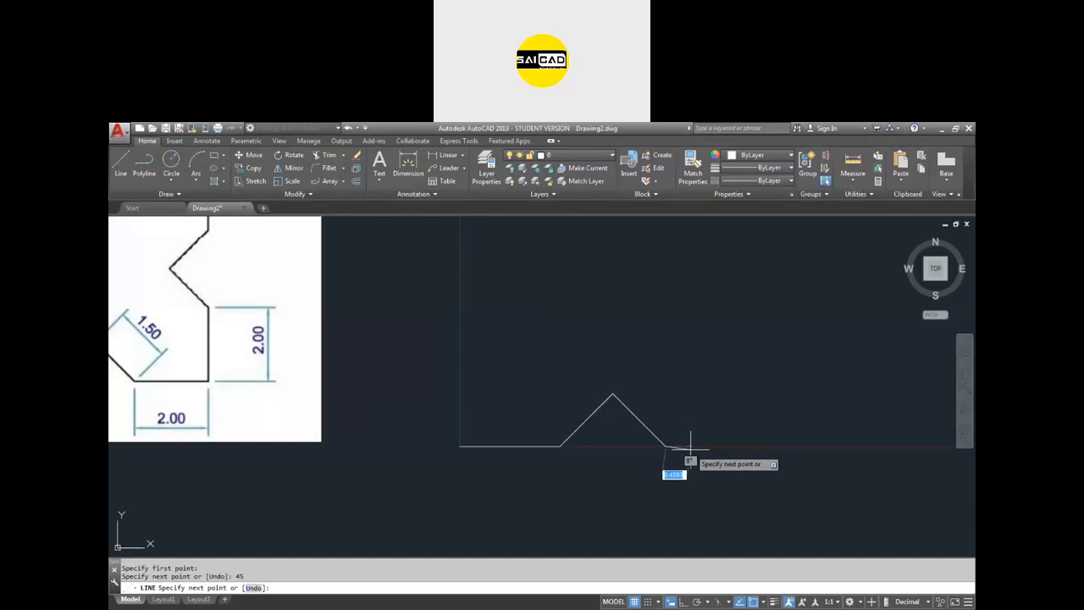
Step: With ortho on, extend the profile with a 2-unit line to the right and a 2-unit line straight up
{"action": "key", "text": "F8"}
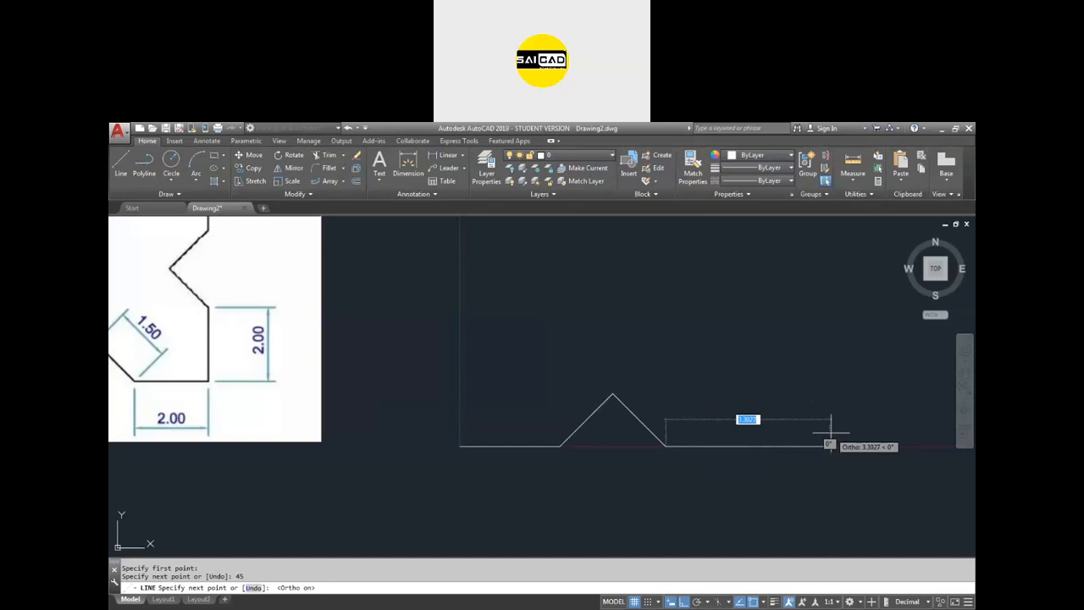
{"action": "type", "text": "2"}
{"action": "key", "text": "Return"}
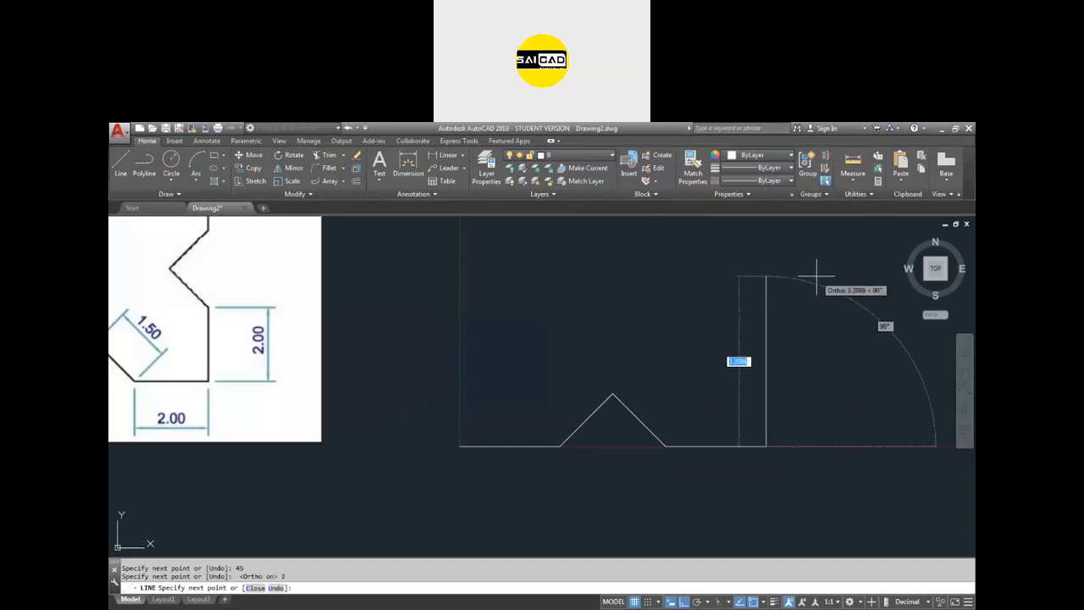
{"action": "type", "text": "2"}
{"action": "key", "text": "Return"}
Step: With ortho off, draw a 1.5-unit line at 135° up to the left from the top of the vertical edge
{"action": "scroll", "coordinate": [784, 449], "scroll_direction": "down", "scroll_amount": 4}
{"action": "scroll", "coordinate": [769, 398], "scroll_direction": "up", "scroll_amount": 2}
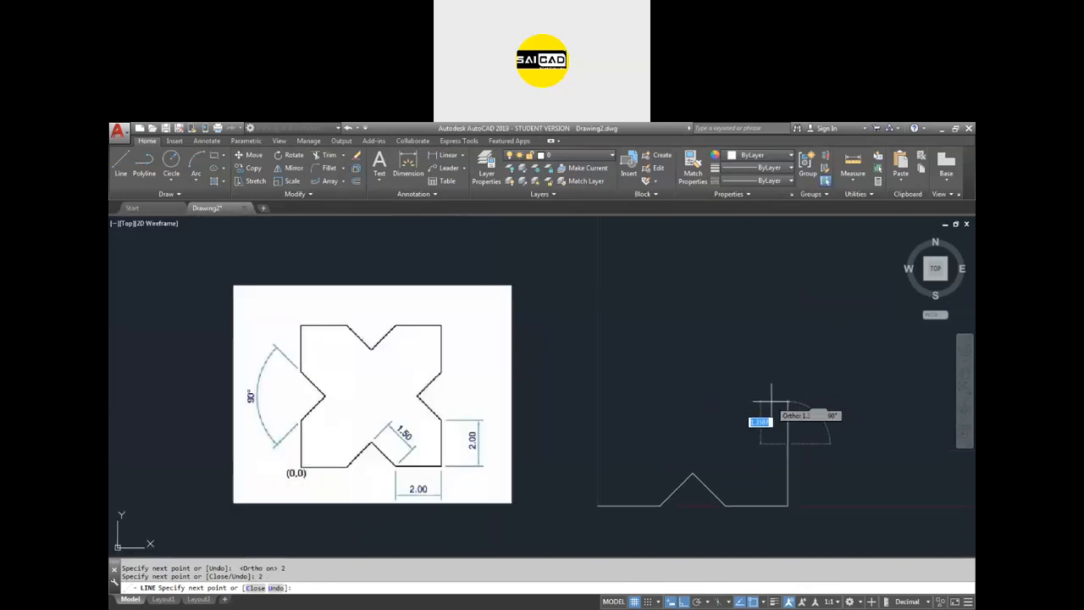
{"action": "key", "text": "F8"}
{"action": "type", "text": "1.5"}
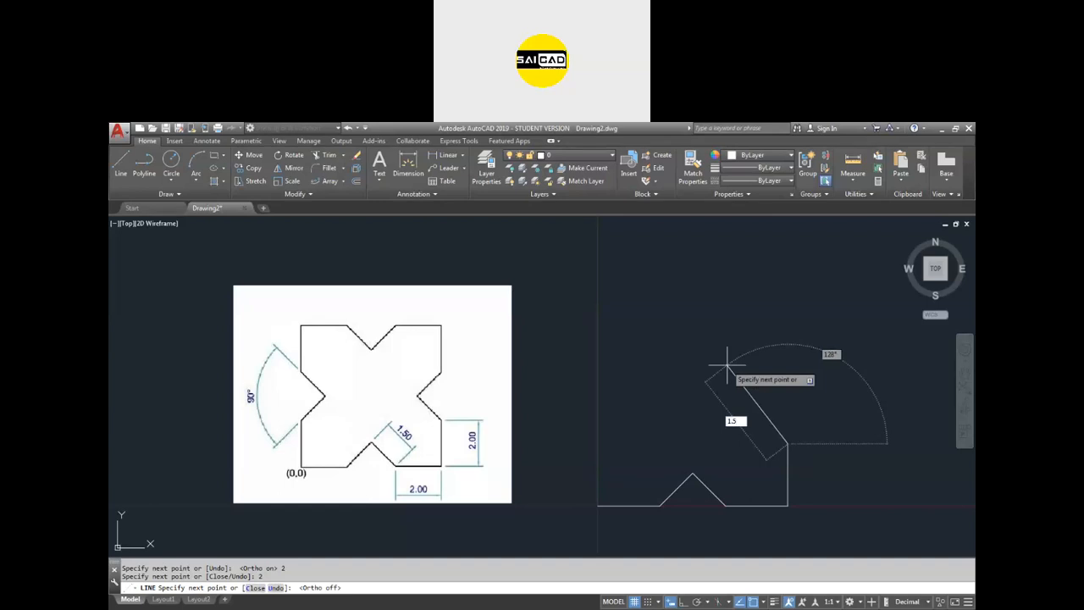
{"action": "key", "text": "Tab"}
{"action": "type", "text": "135"}
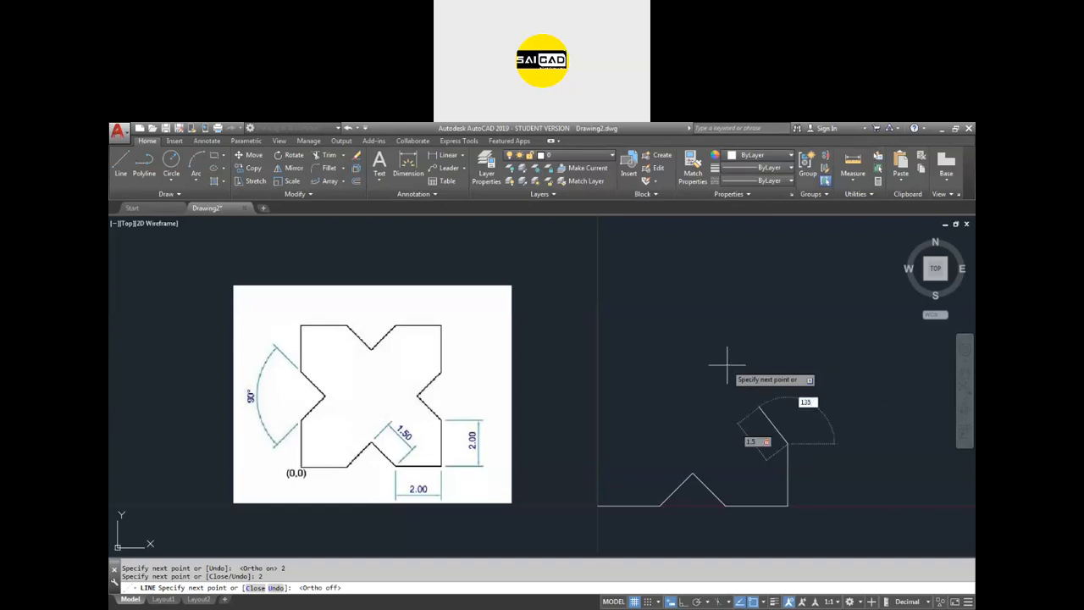
{"action": "key", "text": "Return"}
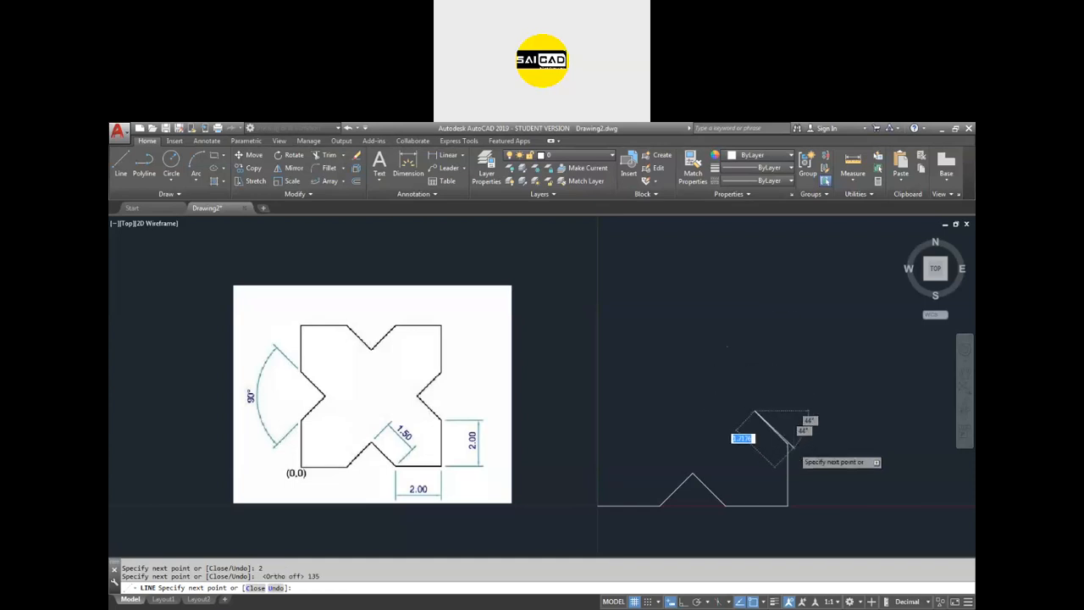
Step: Complete the right-hand notch with a 1.5-unit line at 45° up to the right
{"action": "scroll", "coordinate": [796, 449], "scroll_direction": "up", "scroll_amount": 3}
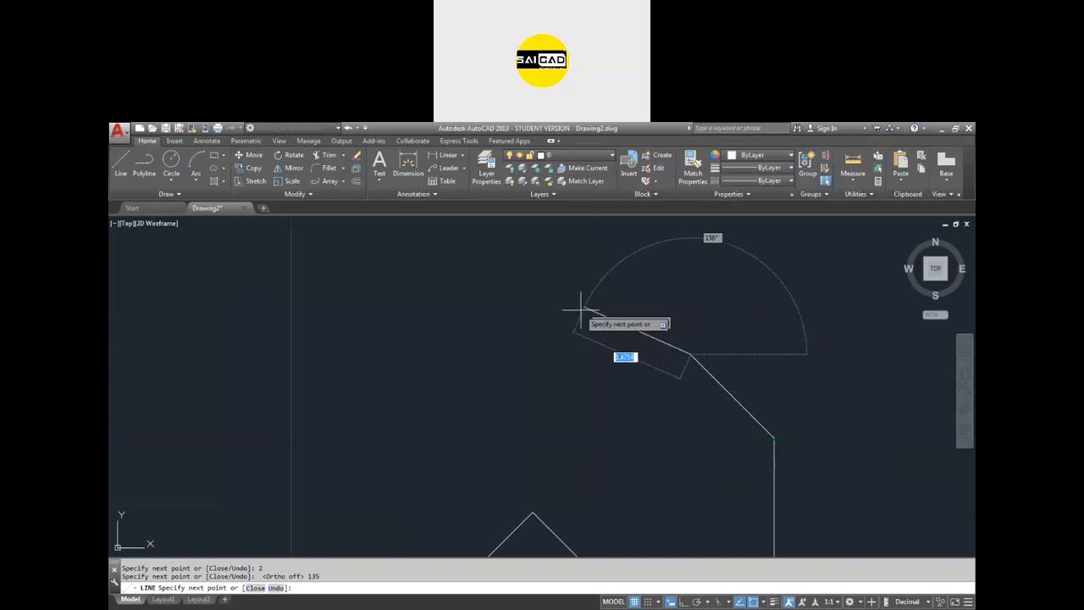
{"action": "type", "text": "1.5"}
{"action": "key", "text": "Return"}
{"action": "scroll", "coordinate": [699, 440], "scroll_direction": "down", "scroll_amount": 2}
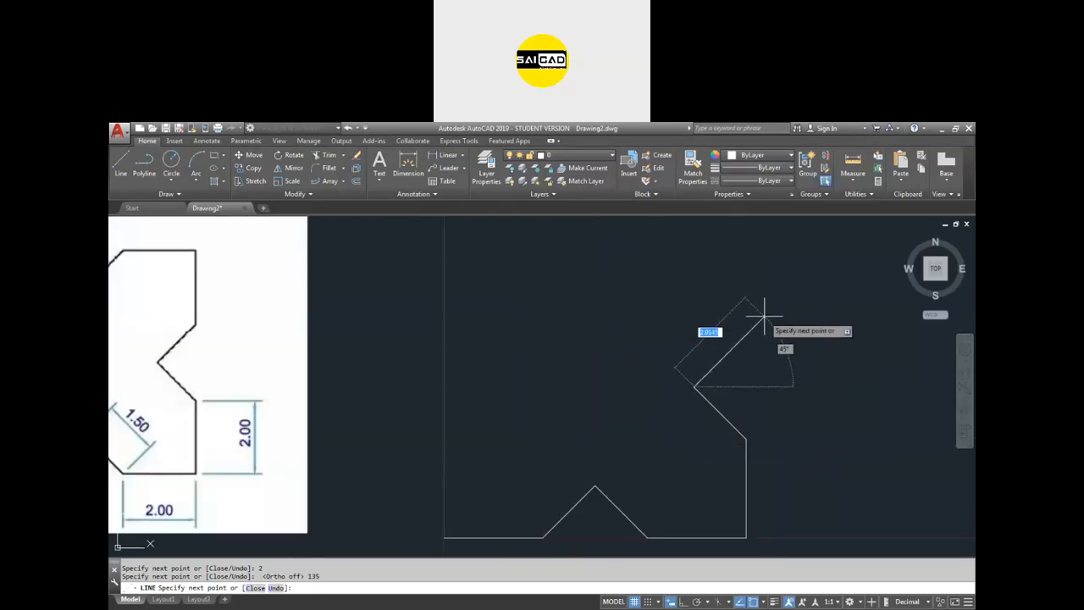
{"action": "type", "text": "1.5"}
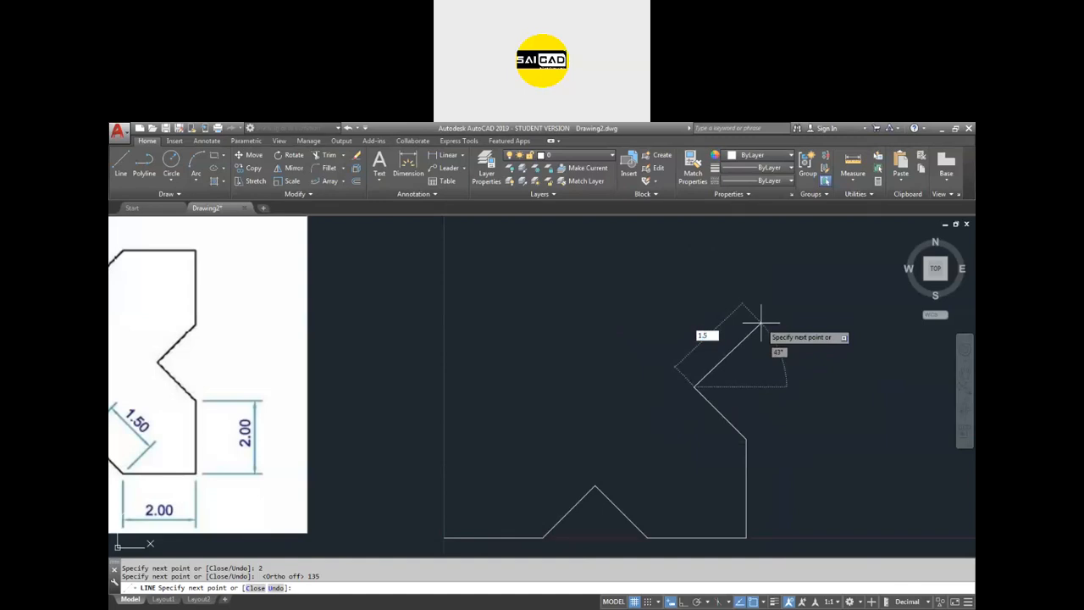
{"action": "key", "text": "Tab"}
{"action": "type", "text": "45"}
{"action": "key", "text": "Return"}
Step: With ortho on, form the upper-right corner with a 2-unit line straight up and a 2-unit line to the left
{"action": "scroll", "coordinate": [759, 391], "scroll_direction": "down", "scroll_amount": 4}
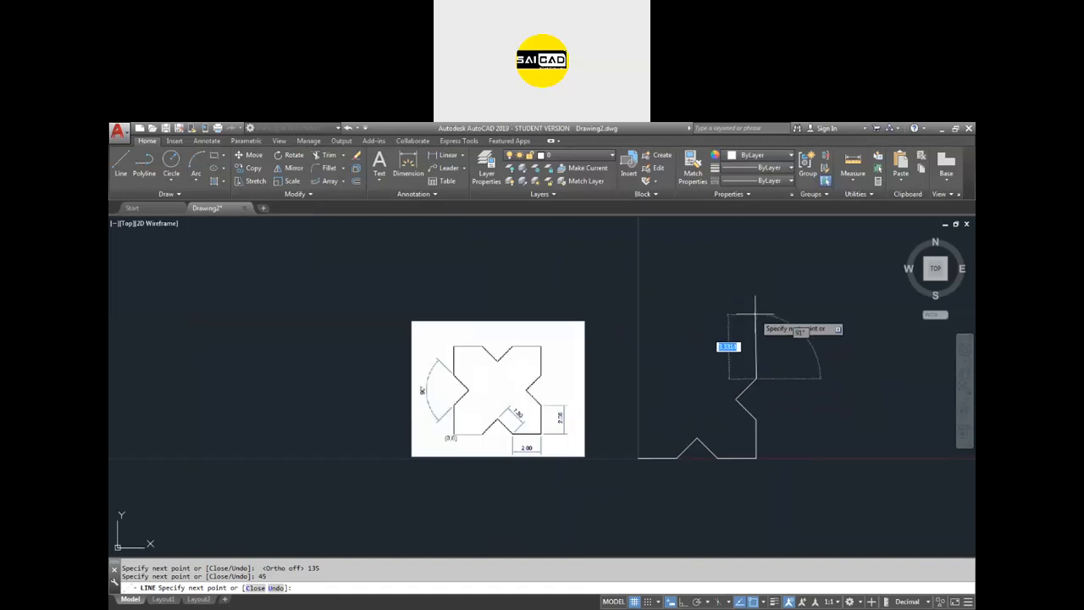
{"action": "key", "text": "F8"}
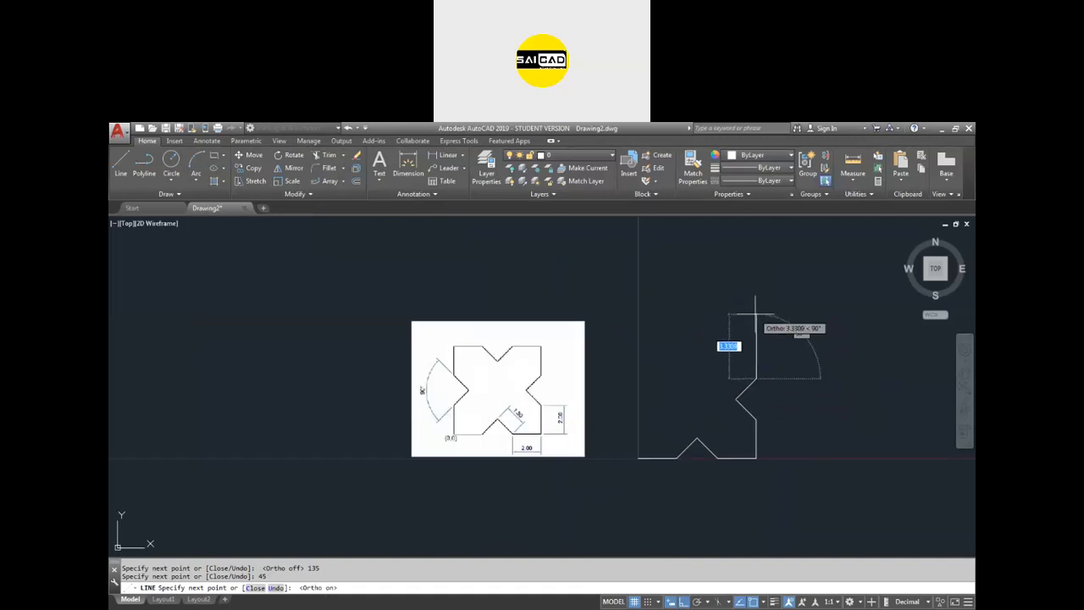
{"action": "type", "text": "2"}
{"action": "key", "text": "Return"}
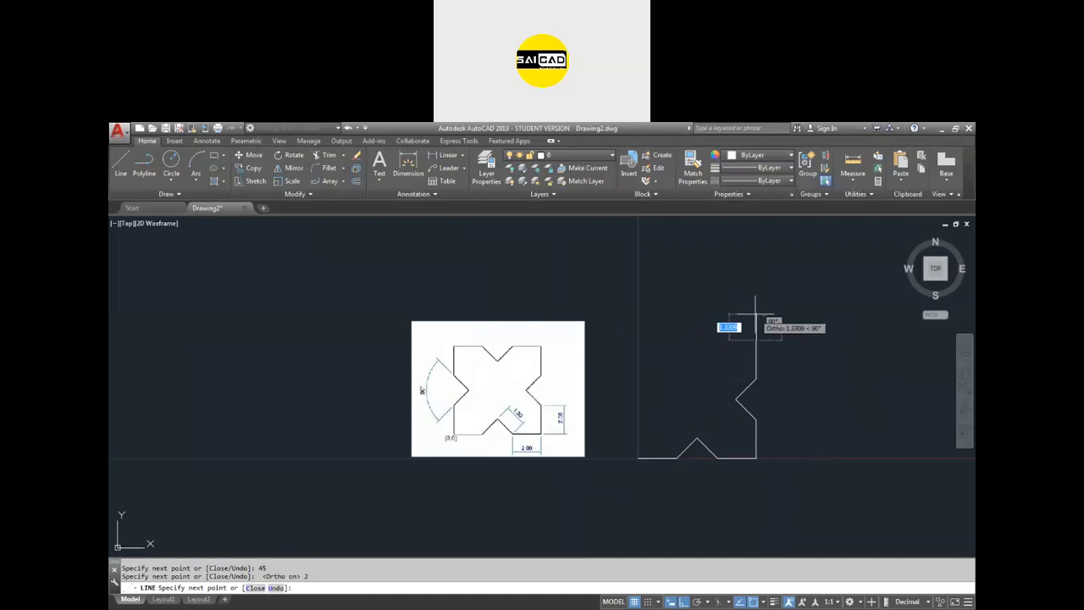
{"action": "type", "text": "2"}
{"action": "key", "text": "Return"}
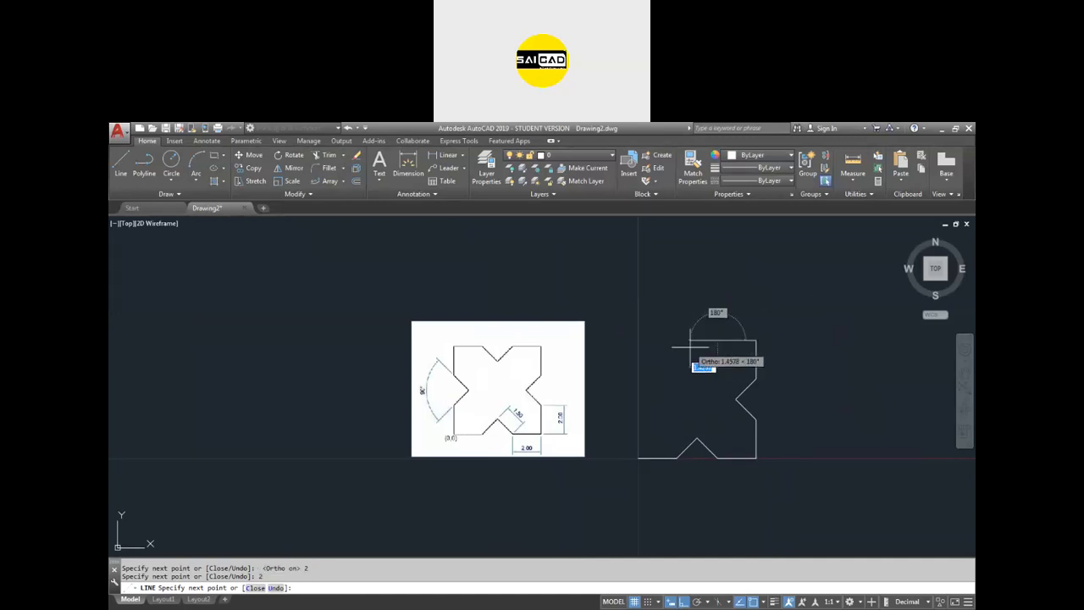
Step: With ortho off, draw the upper notch's two 1.5-unit sides at 135°, one down to the left and one up to the left
{"action": "key", "text": "F8"}
{"action": "type", "text": "1.5"}
{"action": "key", "text": "Tab"}
{"action": "type", "text": "135"}
{"action": "key", "text": "Return"}
{"action": "type", "text": "45"}
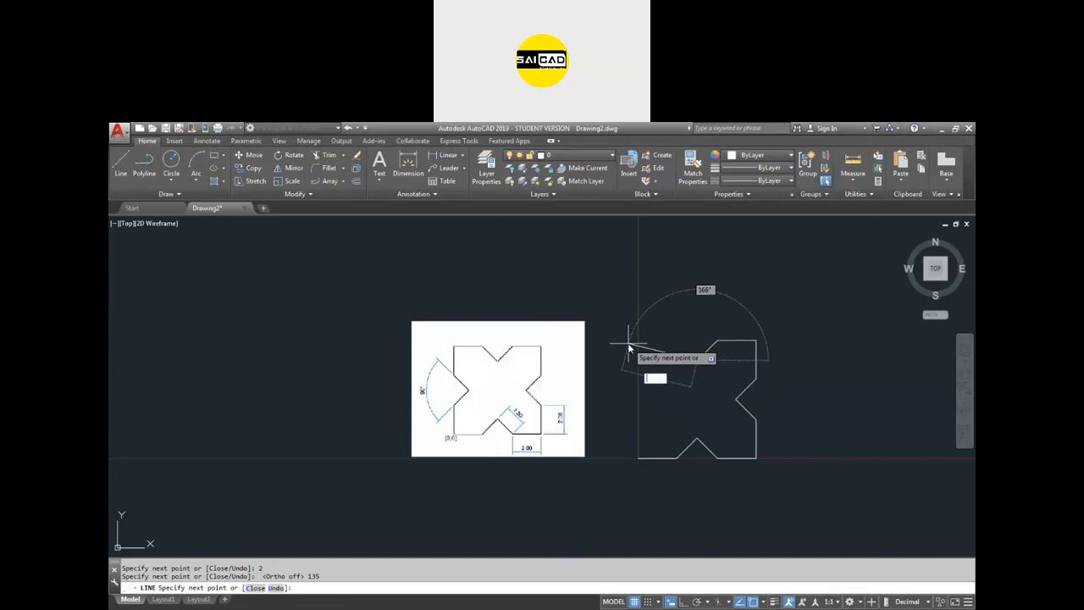
{"action": "key", "text": "Tab"}
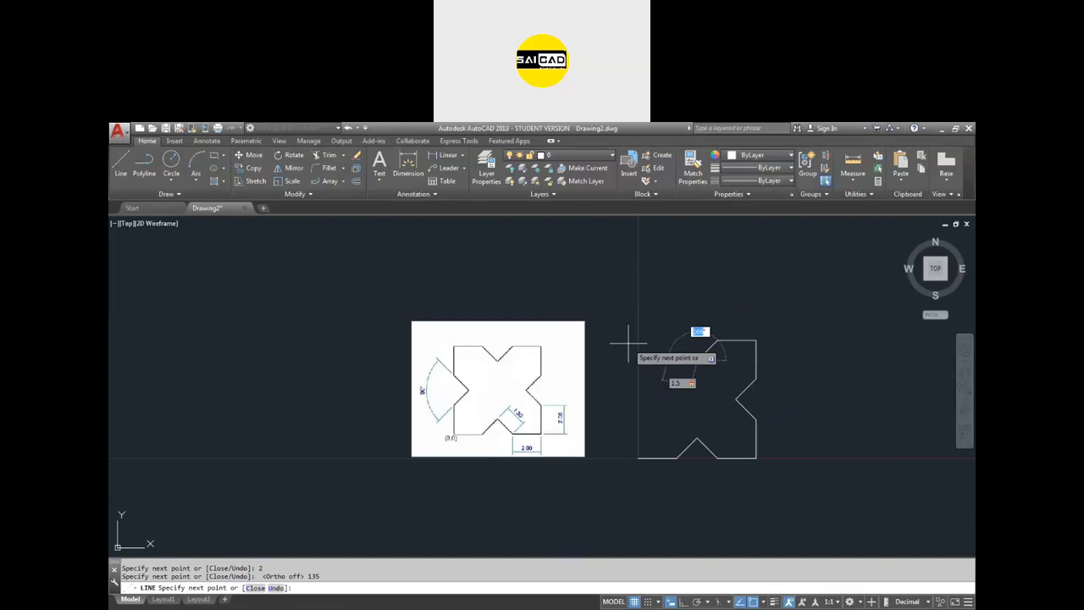
{"action": "type", "text": "135"}
{"action": "key", "text": "Return"}
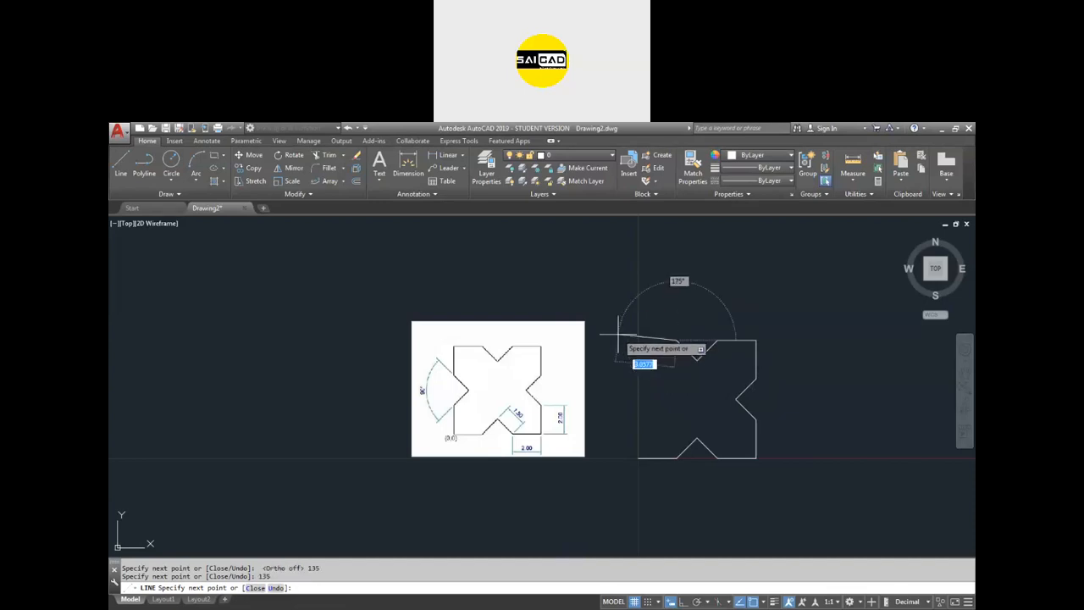
Step: Form the upper-left corner with a 2-unit line to the left at 180° and a 2-unit line straight down at 90°
{"action": "type", "text": "2"}
{"action": "key", "text": "Tab"}
{"action": "type", "text": "0"}
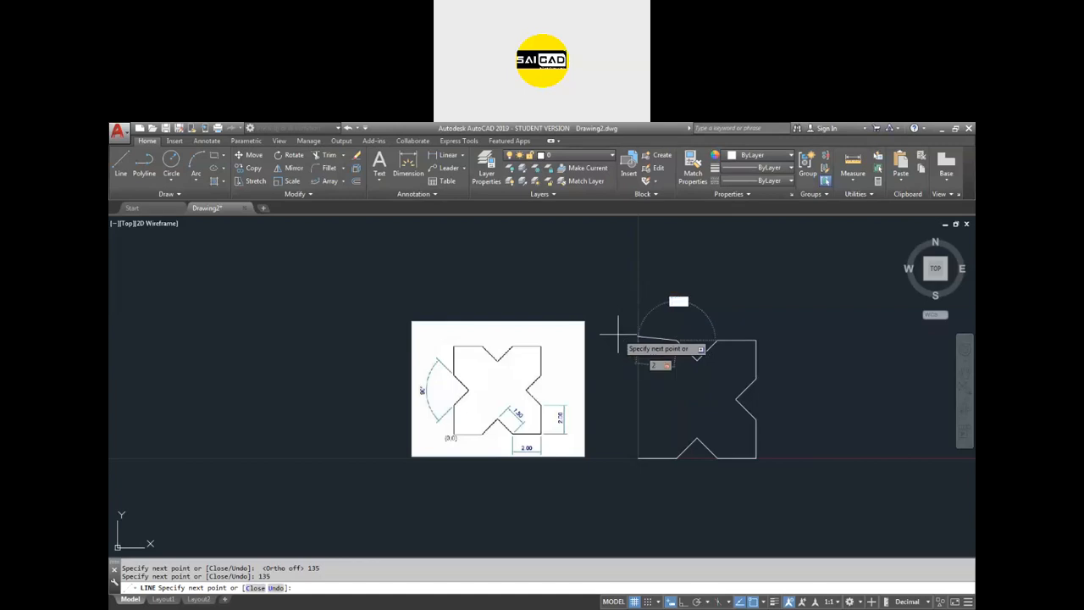
{"action": "key", "text": "Return"}
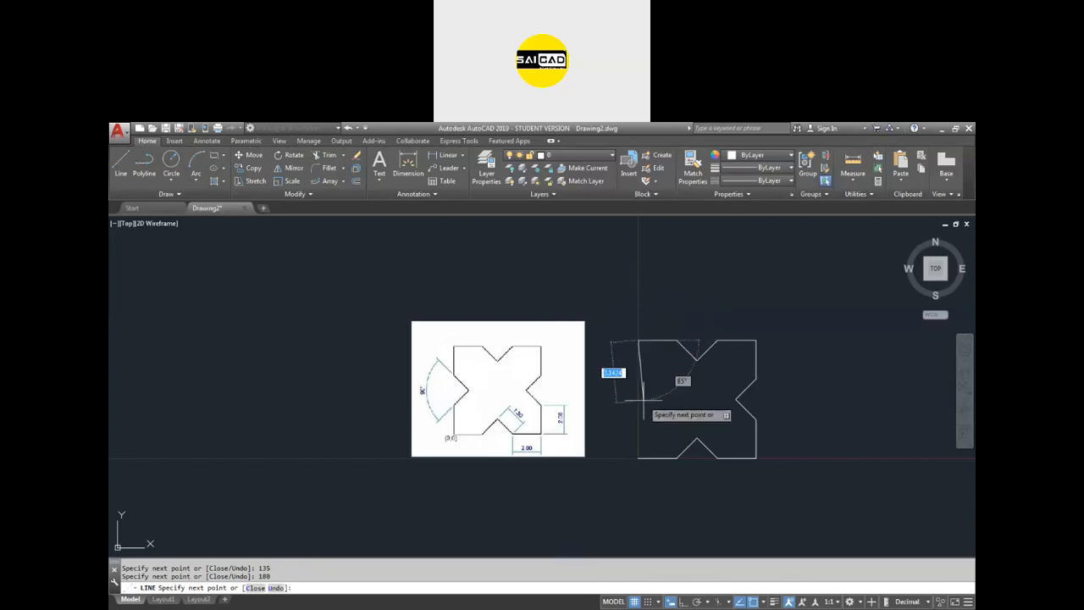
{"action": "type", "text": "2"}
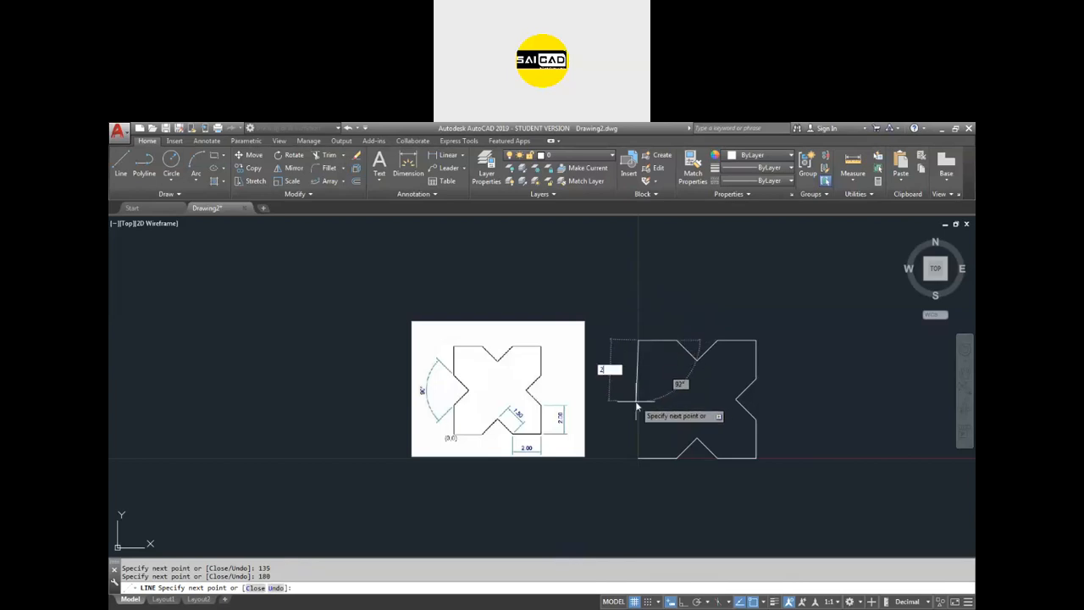
{"action": "key", "text": "Tab"}
{"action": "type", "text": "90"}
{"action": "key", "text": "Return"}
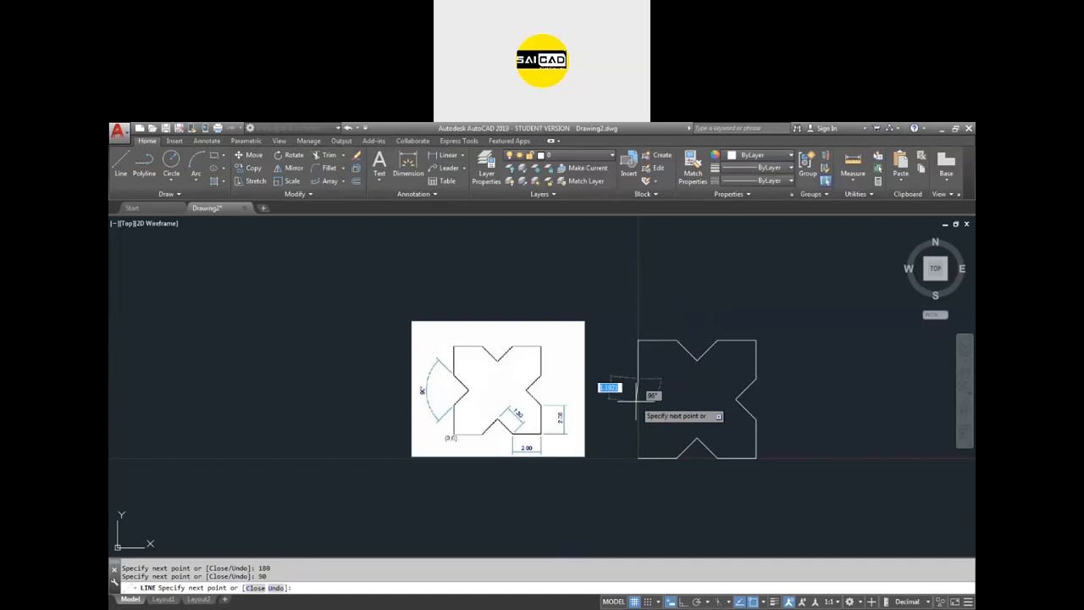
Step: Draw the left notch's first side as a 1.5-unit line at 45° down to the right
{"action": "scroll", "coordinate": [682, 413], "scroll_direction": "up", "scroll_amount": 2}
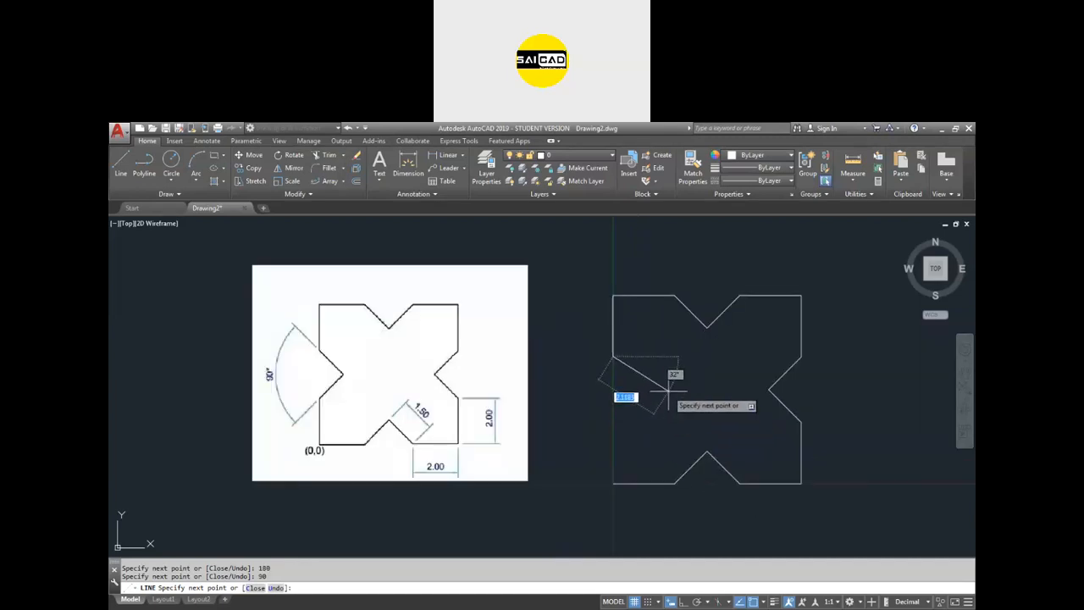
{"action": "type", "text": "1.5"}
{"action": "key", "text": "Tab"}
{"action": "type", "text": "45"}
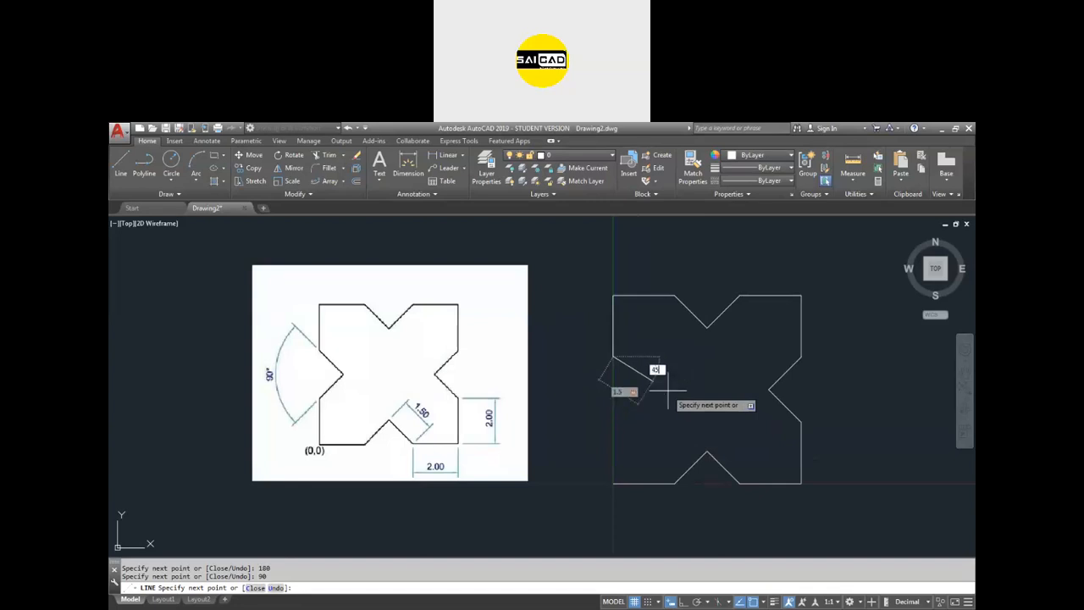
{"action": "key", "text": "Return"}
Step: Draw the left notch's second side 1.5 units at 135° down to the left, and close the profile at its starting corner
{"action": "type", "text": "1.5"}
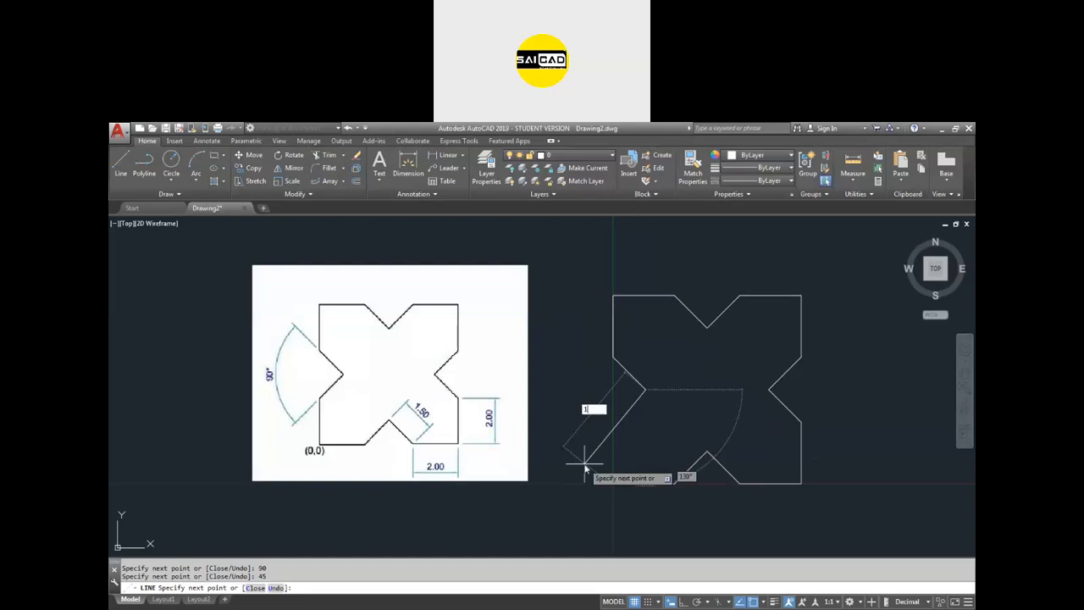
{"action": "key", "text": "Tab"}
{"action": "type", "text": "135"}
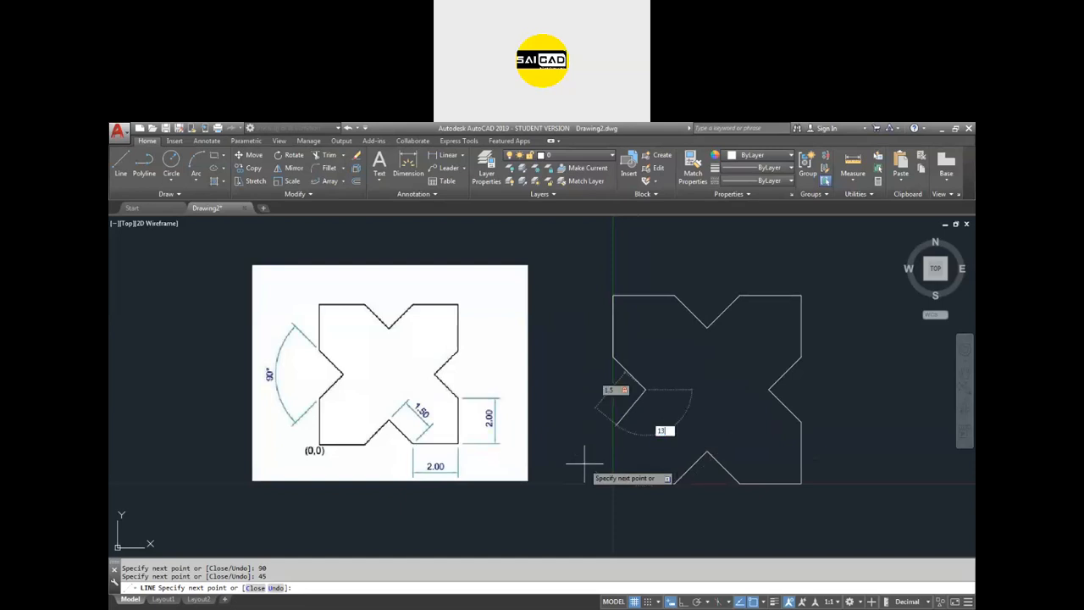
{"action": "key", "text": "Return"}
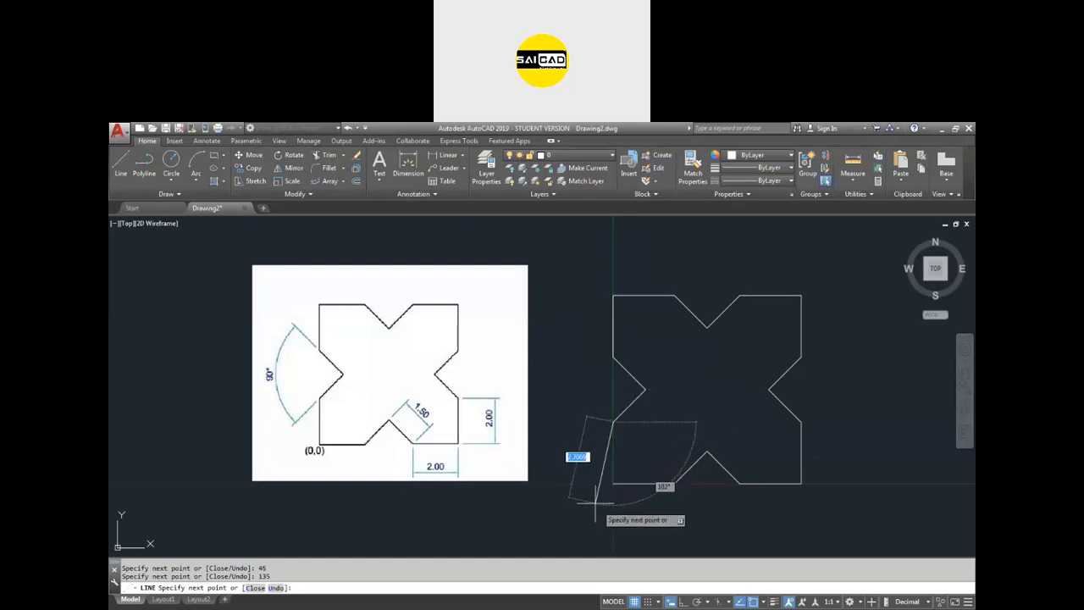
{"action": "left_click", "coordinate": [612, 484]}
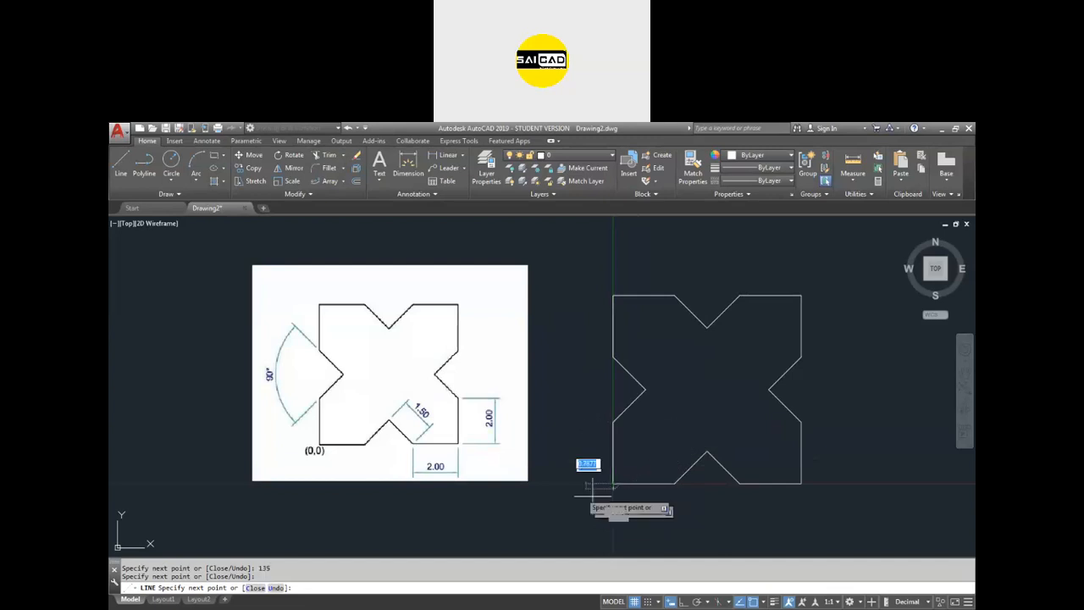
{"action": "key", "text": "Escape"}
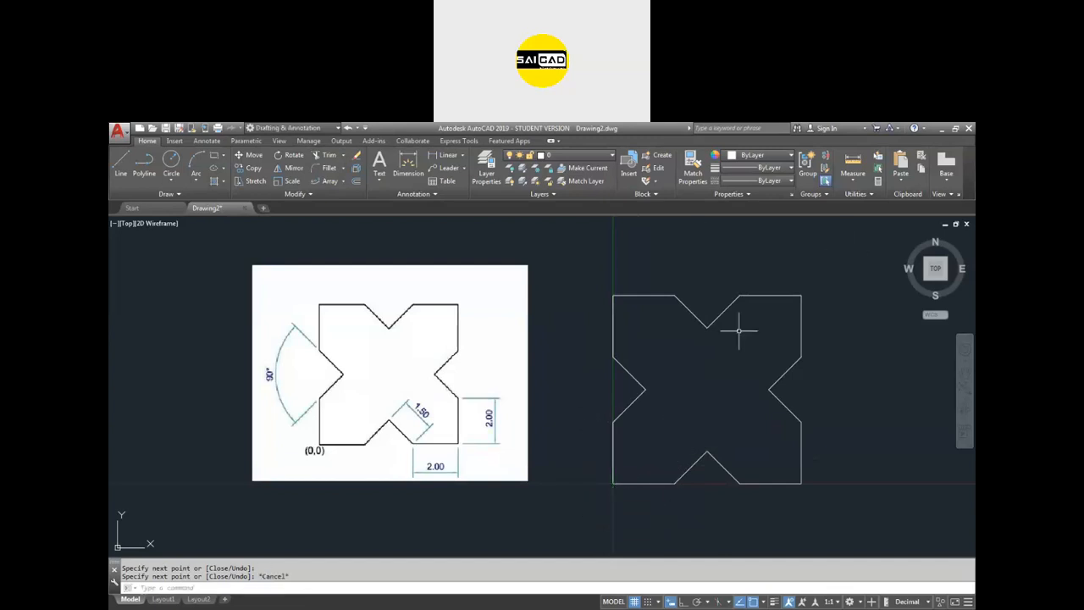
Step: Dimension the lower-left horizontal edge of the profile, placing the dimension line below it
{"action": "scroll", "coordinate": [581, 387], "scroll_direction": "down", "scroll_amount": 2}
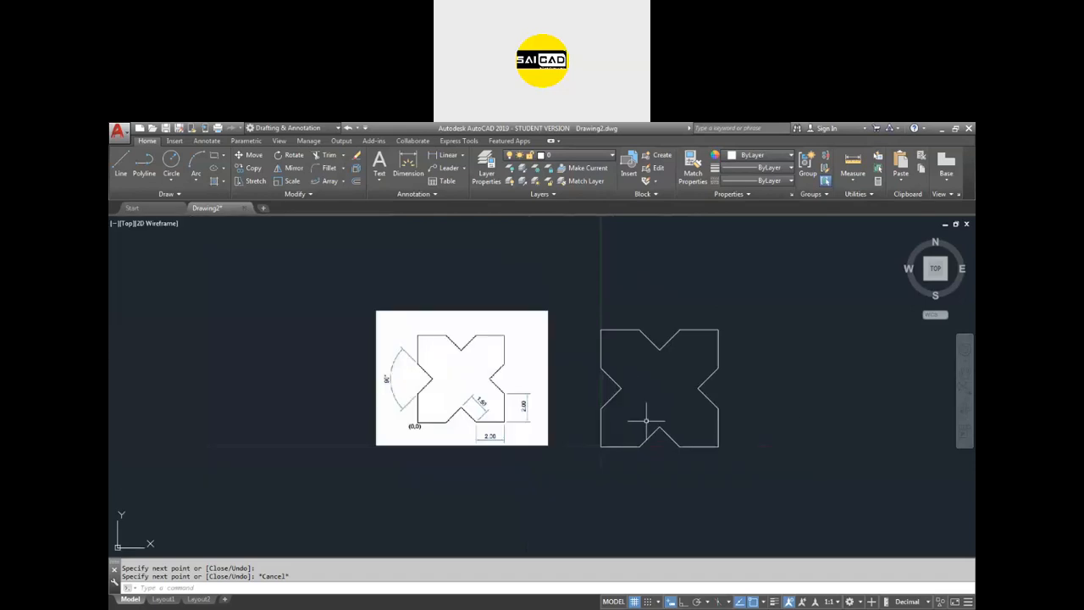
{"action": "left_click", "coordinate": [408, 164]}
{"action": "scroll", "coordinate": [650, 457], "scroll_direction": "up", "scroll_amount": 2}
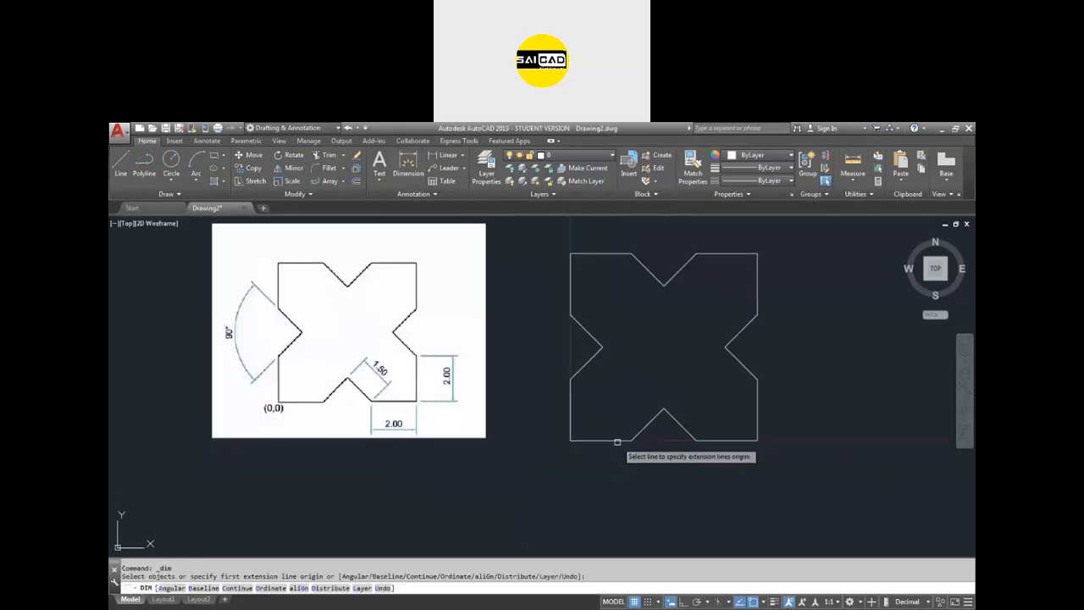
{"action": "left_click", "coordinate": [618, 439]}
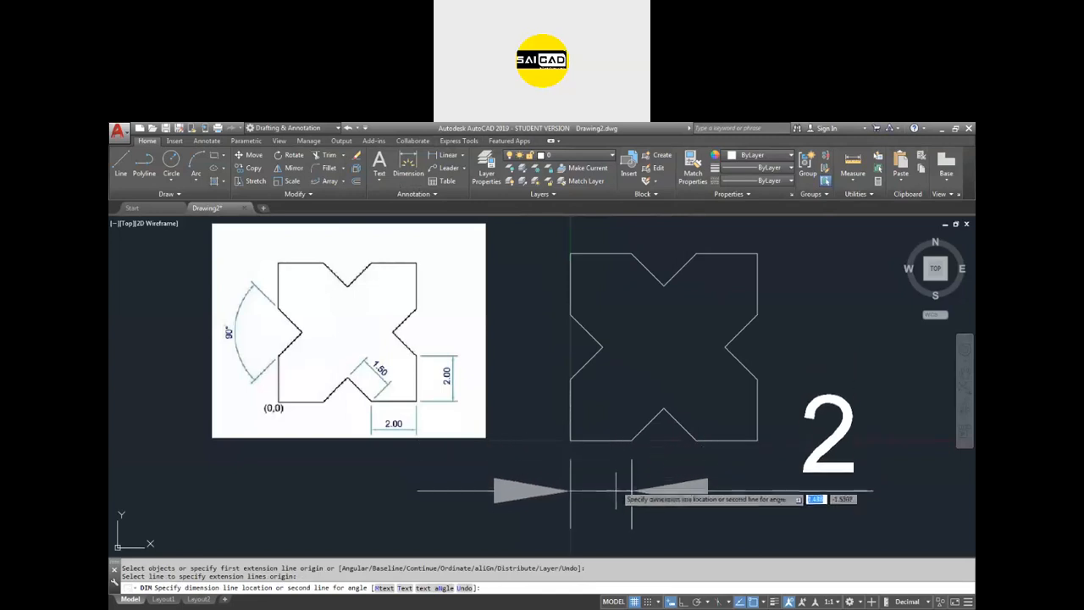
{"action": "left_click", "coordinate": [617, 479]}
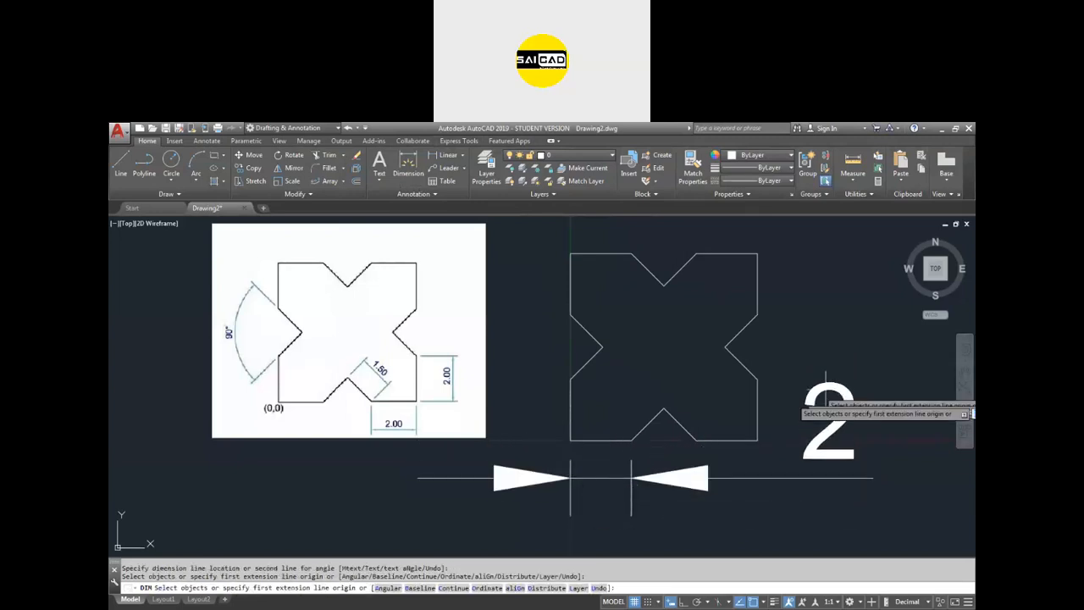
{"action": "key", "text": "Return"}
{"action": "left_click", "coordinate": [864, 445]}
{"action": "left_click", "coordinate": [815, 375]}
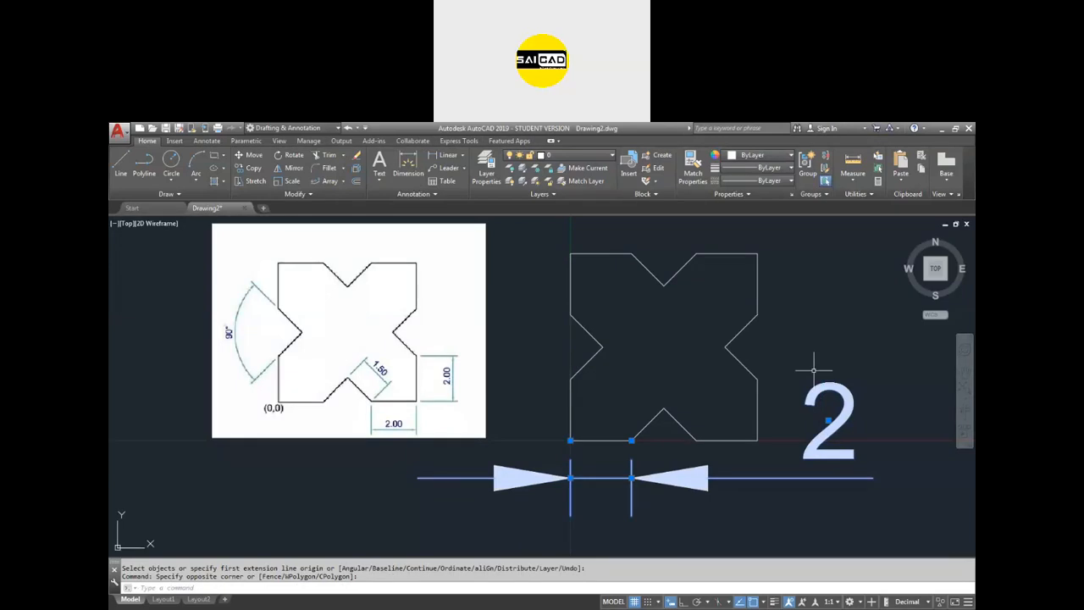
{"action": "key", "text": "Escape"}
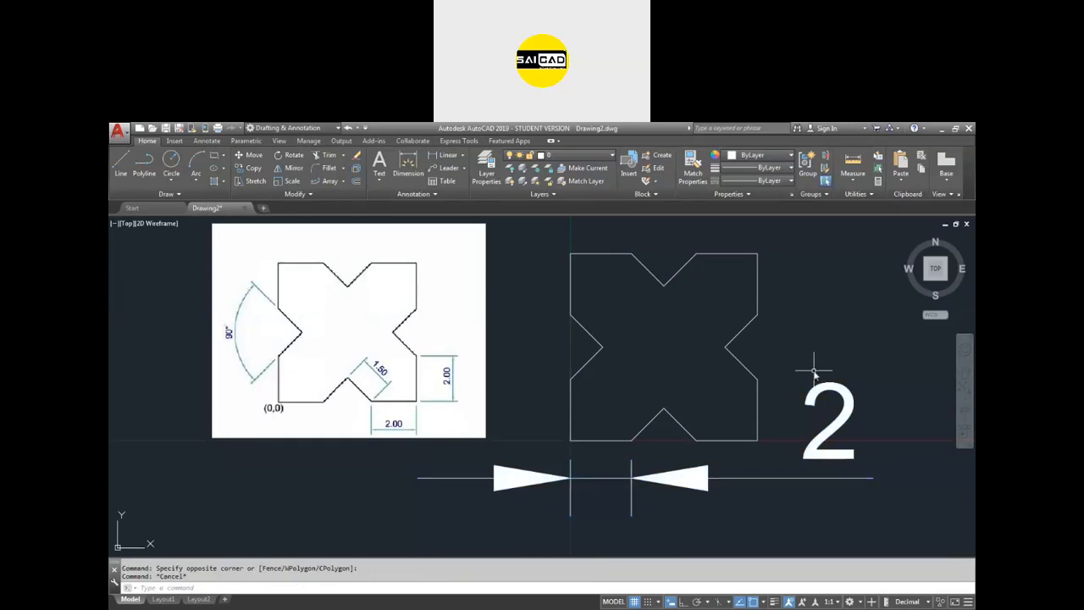
Step: Modify the ISO-25 dimension style to use an overall scale of 0.1, and set it as the current style
{"action": "type", "text": "D"}
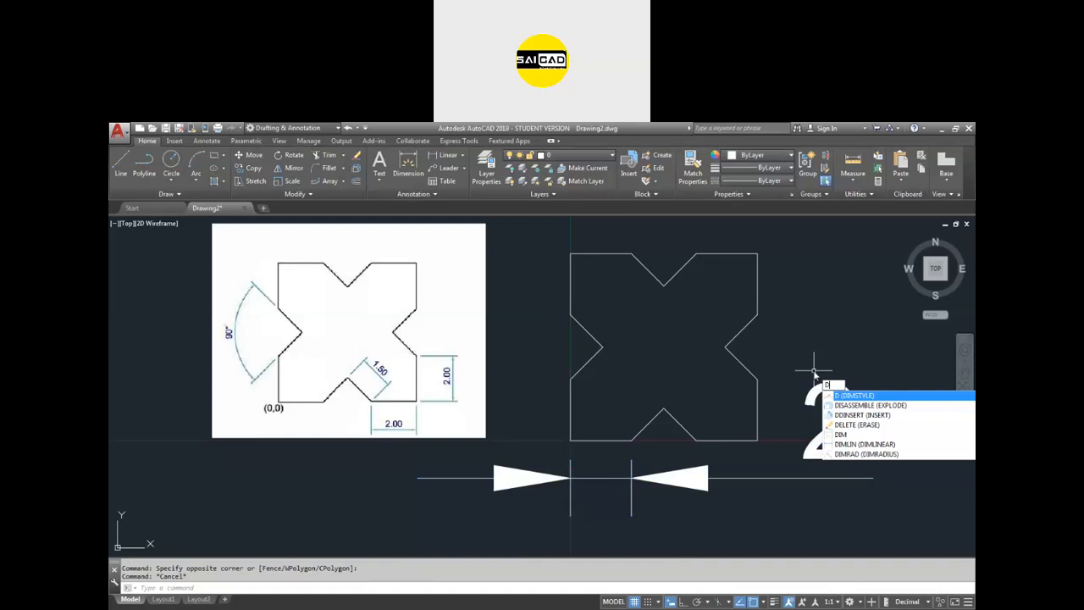
{"action": "key", "text": "Return"}
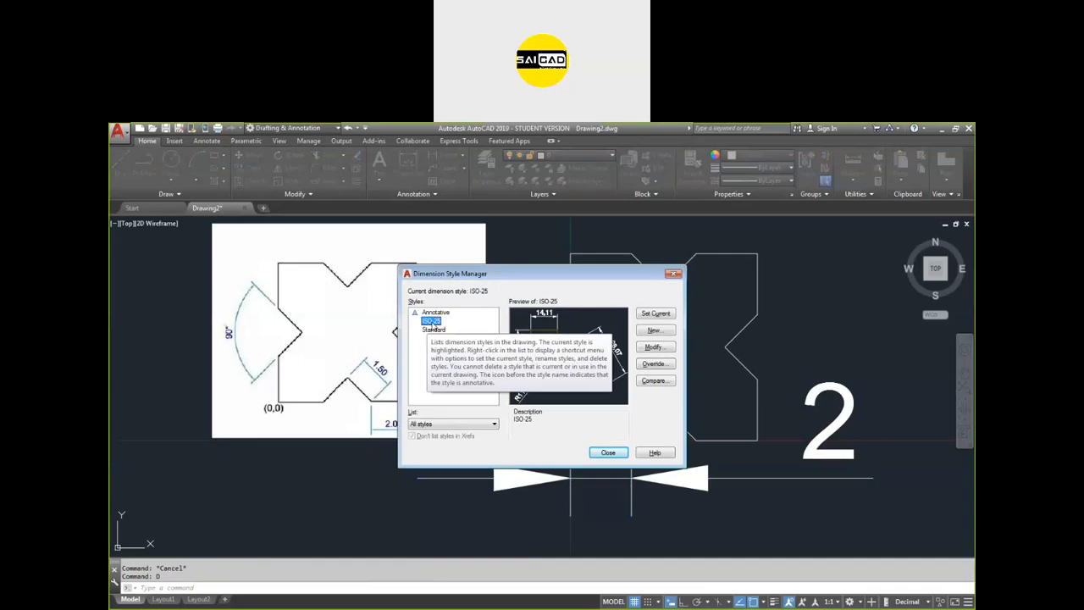
{"action": "left_click", "coordinate": [433, 331]}
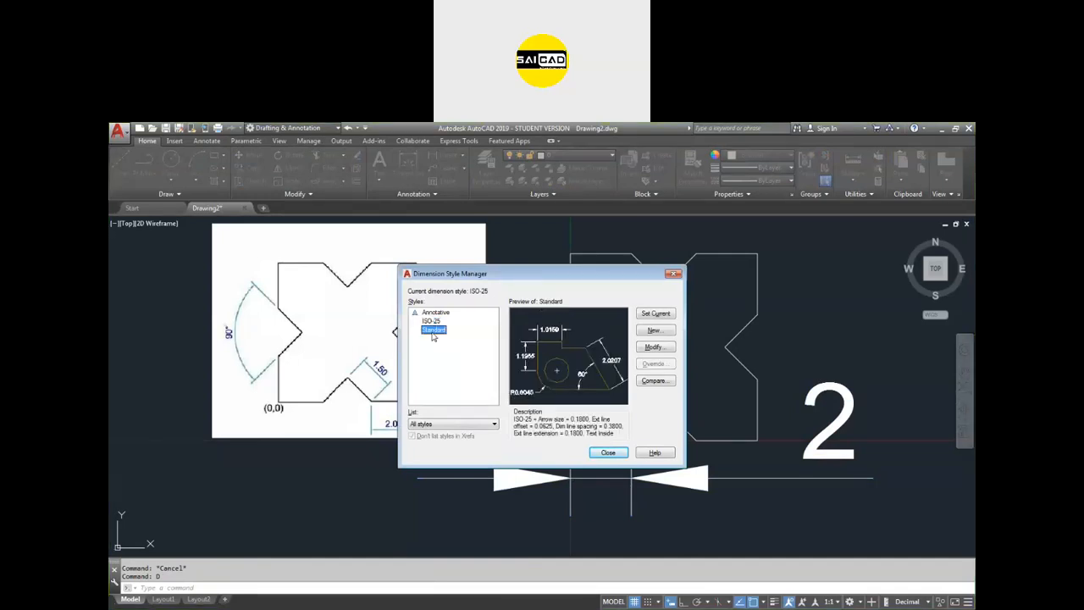
{"action": "left_click", "coordinate": [430, 323]}
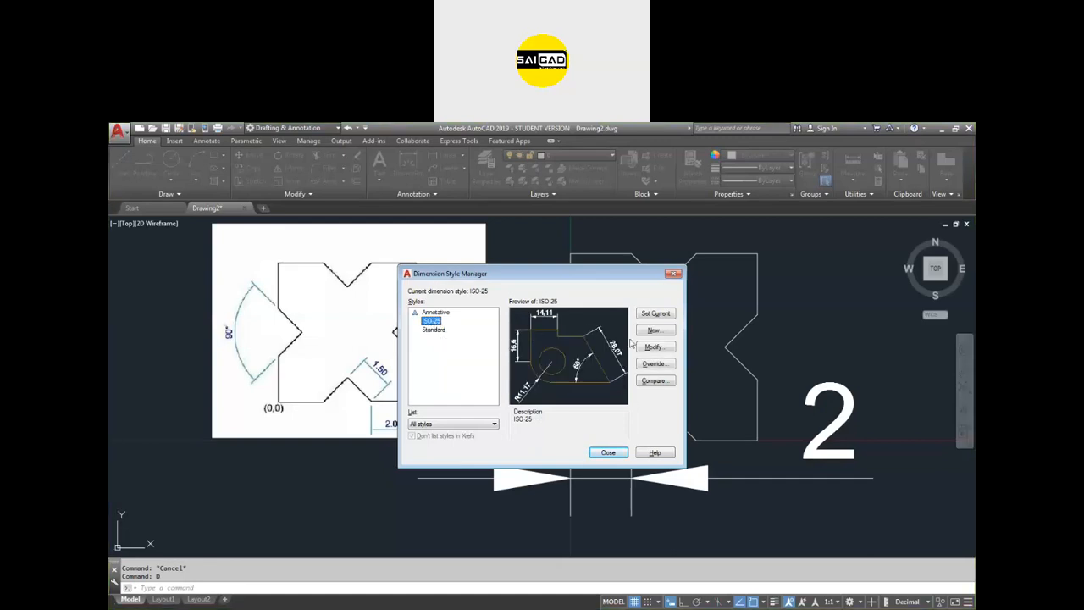
{"action": "left_click", "coordinate": [653, 348]}
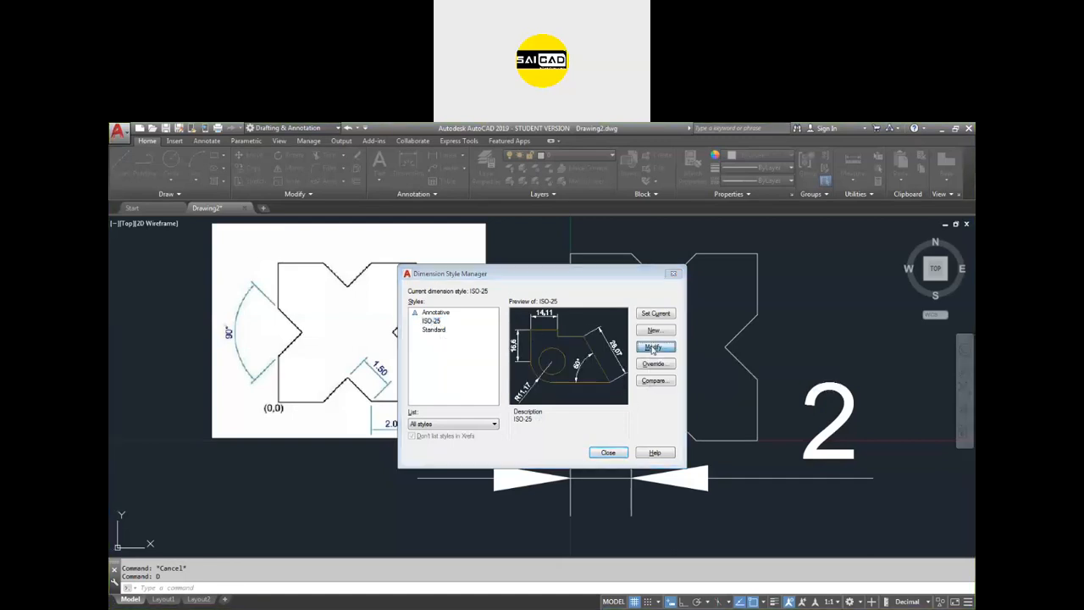
{"action": "left_click_drag", "start_coordinate": [641, 251], "coordinate": [516, 238]}
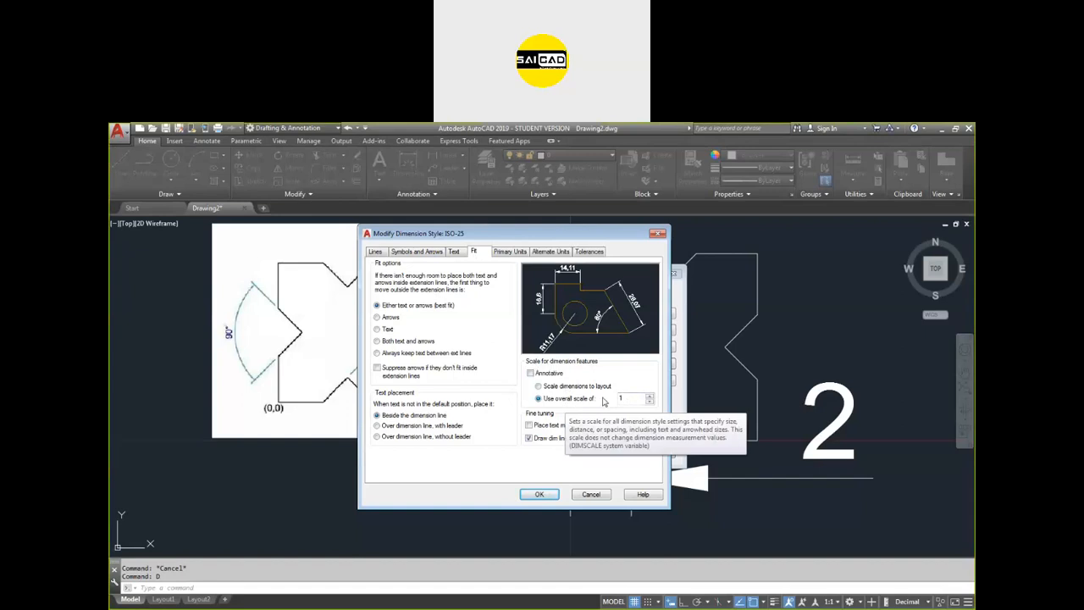
{"action": "left_click_drag", "start_coordinate": [636, 399], "coordinate": [607, 401]}
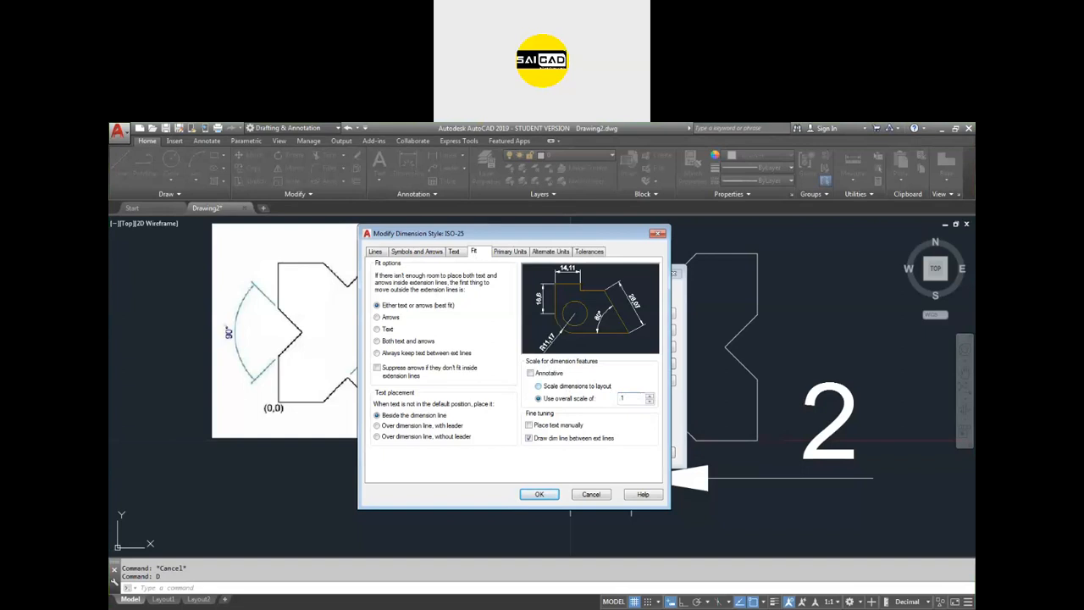
{"action": "left_click", "coordinate": [550, 494]}
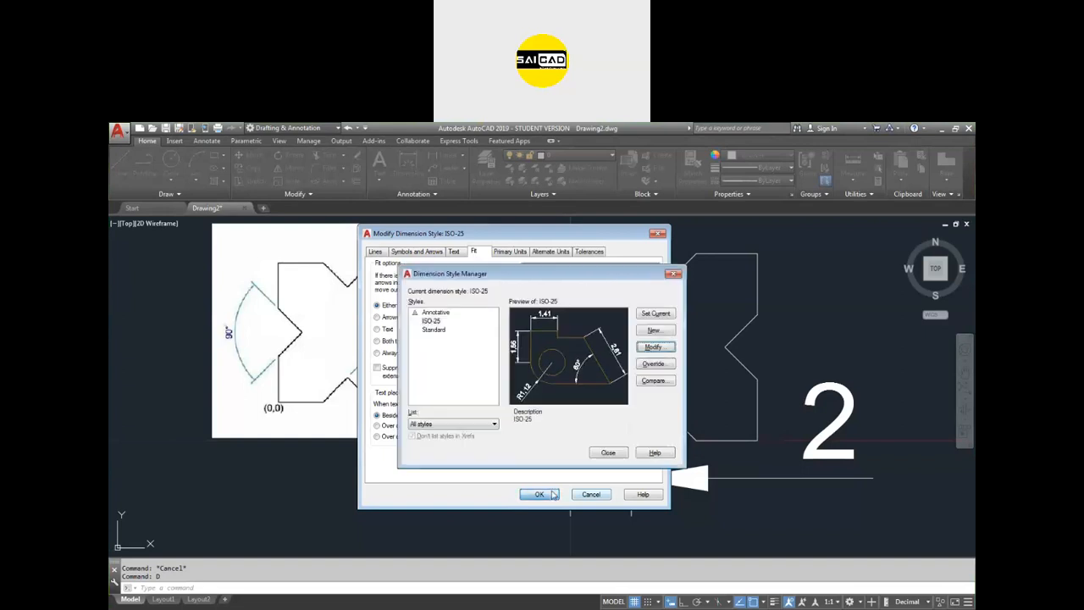
{"action": "left_click_drag", "start_coordinate": [627, 275], "coordinate": [562, 286]}
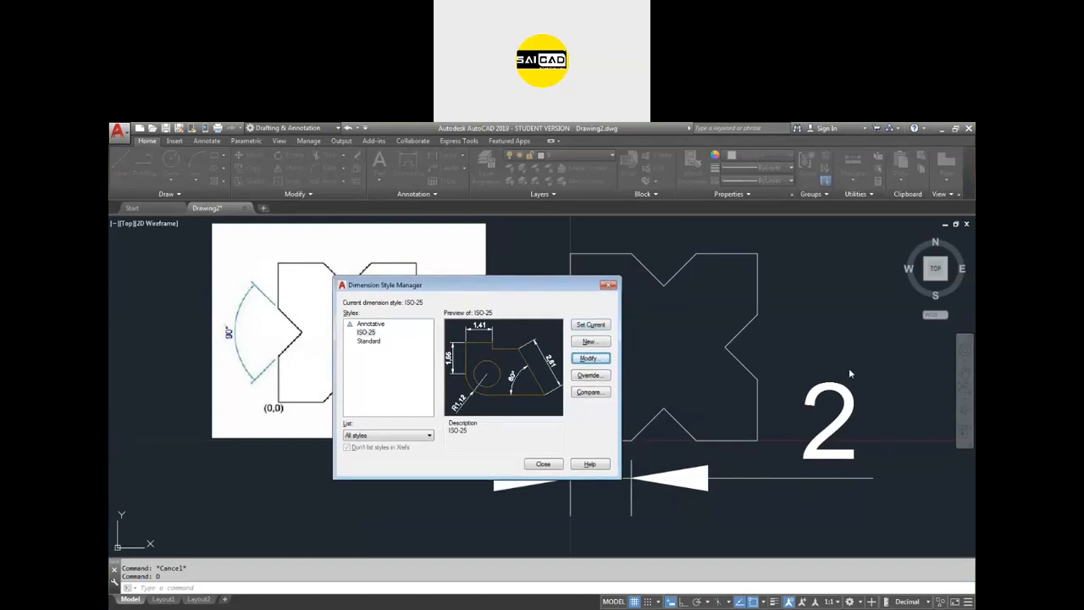
{"action": "left_click", "coordinate": [590, 324]}
{"action": "left_click", "coordinate": [543, 464]}
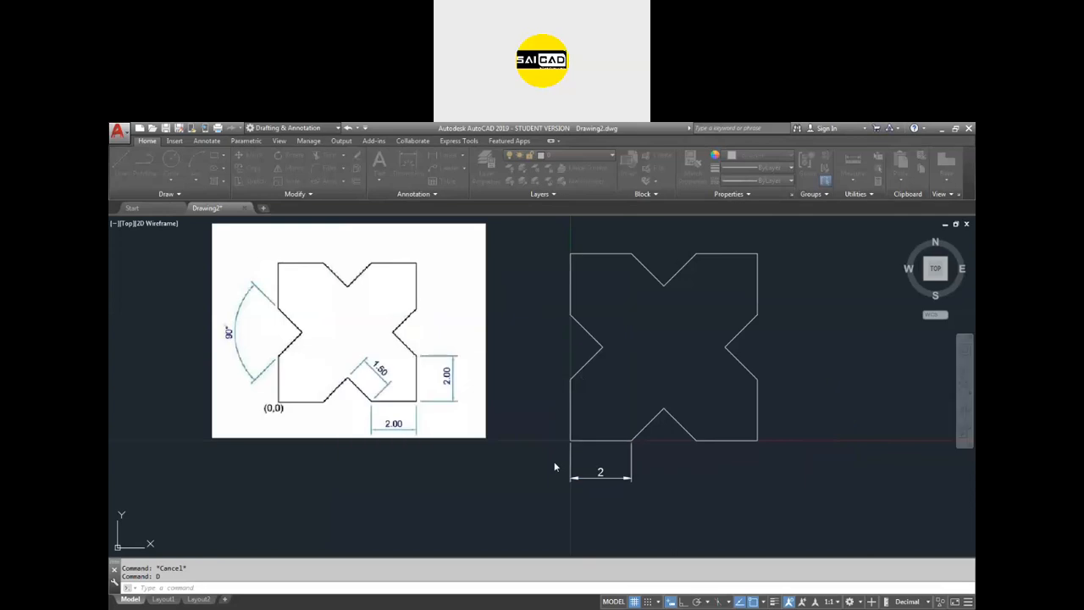
Step: Readjust the ISO-25 dimension style's overall scale for dimension features and set the style current again
{"action": "scroll", "coordinate": [616, 475], "scroll_direction": "up", "scroll_amount": 4}
{"action": "scroll", "coordinate": [616, 475], "scroll_direction": "up", "scroll_amount": 2}
{"action": "scroll", "coordinate": [442, 473], "scroll_direction": "down", "scroll_amount": 4}
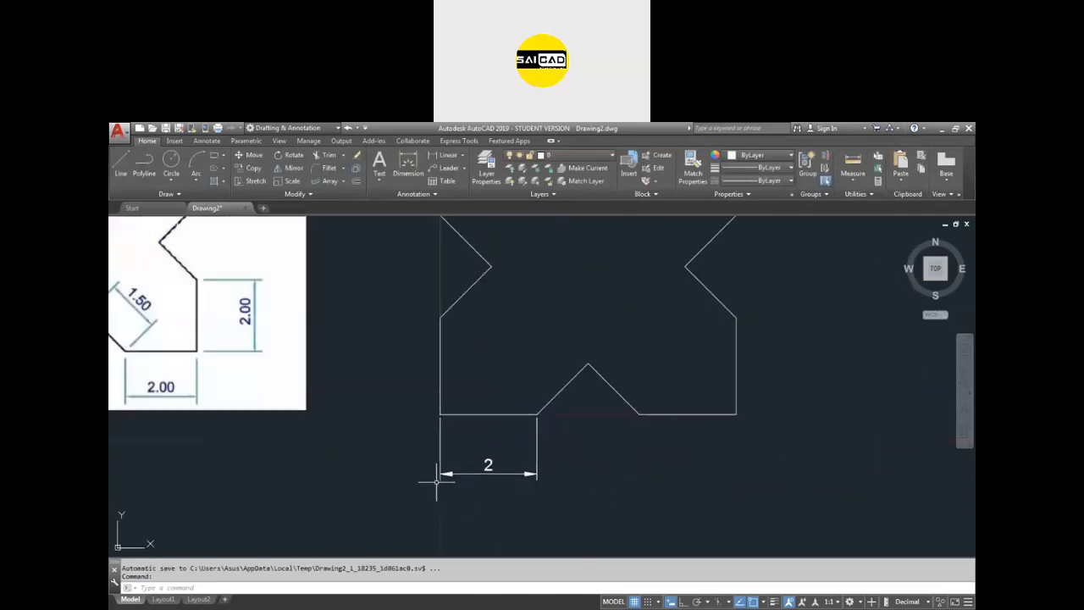
{"action": "type", "text": "d"}
{"action": "key", "text": "Return"}
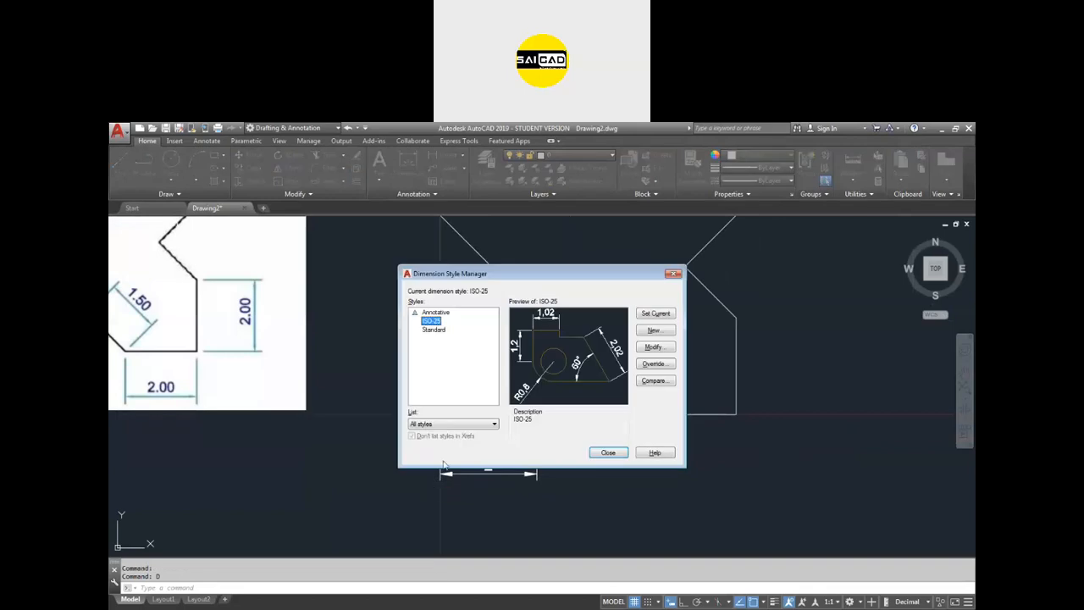
{"action": "left_click", "coordinate": [654, 346]}
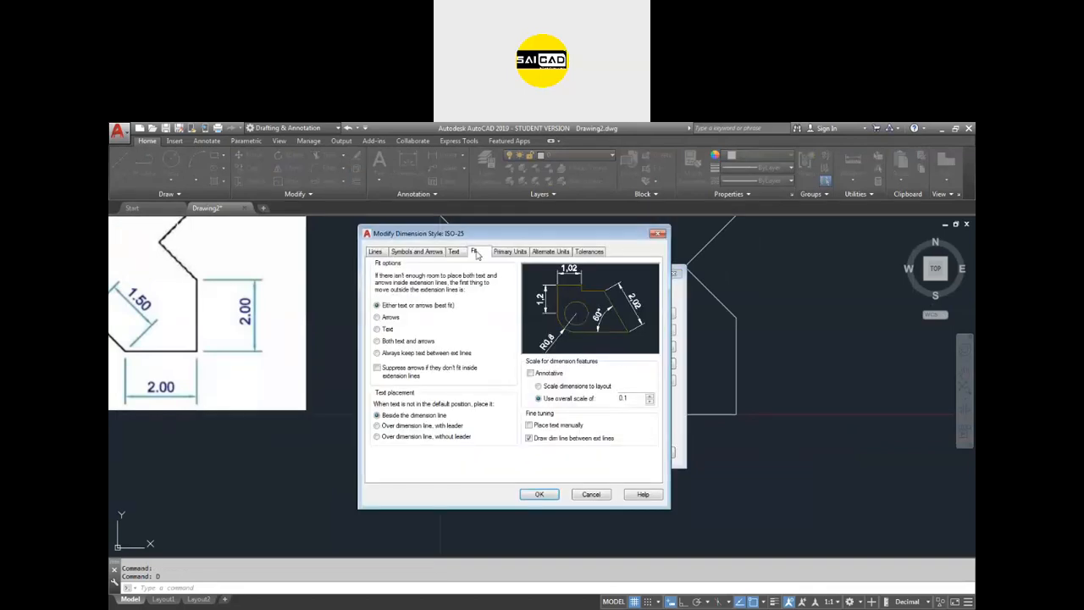
{"action": "double_click", "coordinate": [644, 398]}
{"action": "left_click", "coordinate": [549, 493]}
{"action": "left_click", "coordinate": [645, 315]}
{"action": "left_click", "coordinate": [609, 452]}
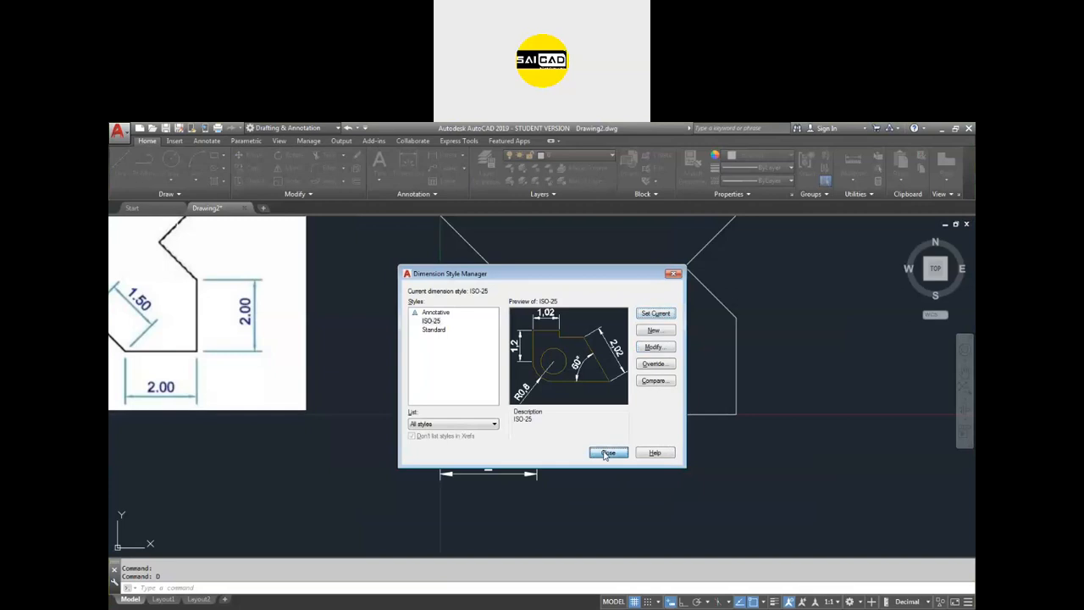
Step: Dimension the angle between the two sides of the left notch, placing the arc outside the profile to the left
{"action": "scroll", "coordinate": [495, 451], "scroll_direction": "down", "scroll_amount": 4}
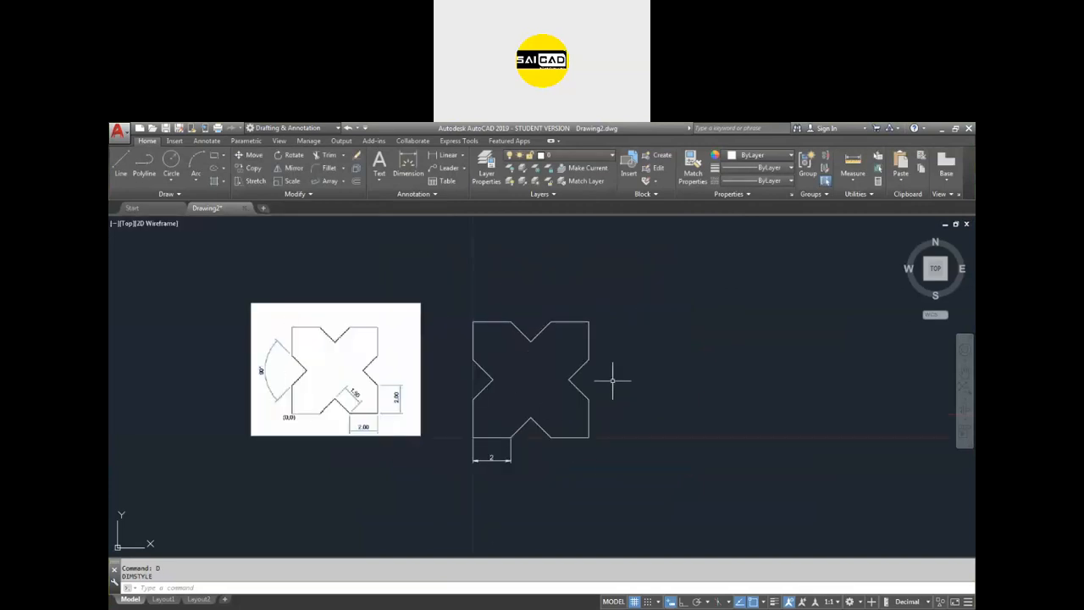
{"action": "scroll", "coordinate": [513, 435], "scroll_direction": "up", "scroll_amount": 4}
{"action": "scroll", "coordinate": [500, 437], "scroll_direction": "down", "scroll_amount": 2}
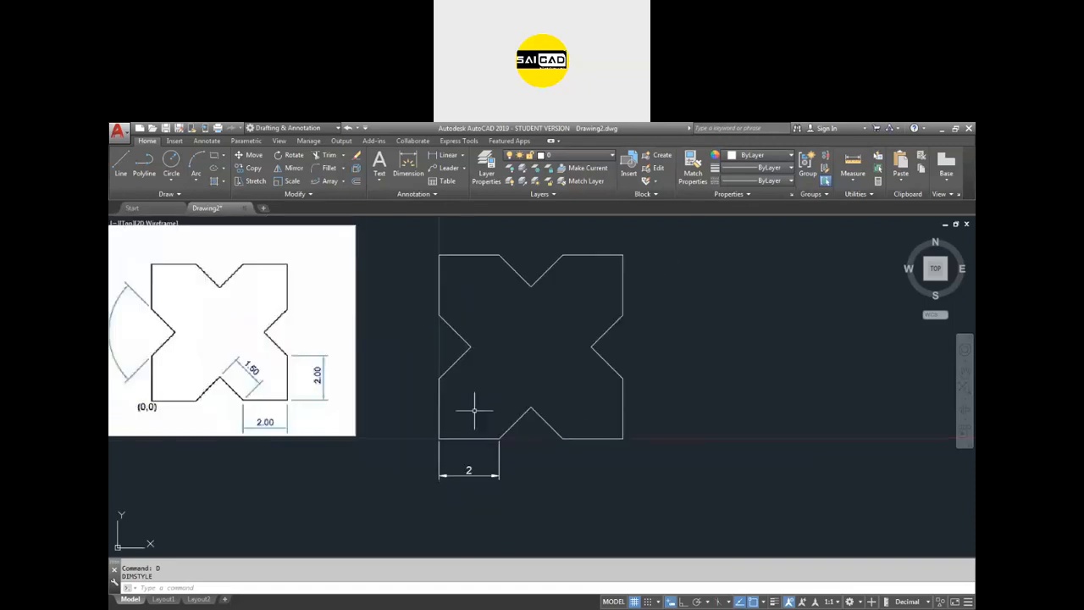
{"action": "left_click", "coordinate": [407, 165]}
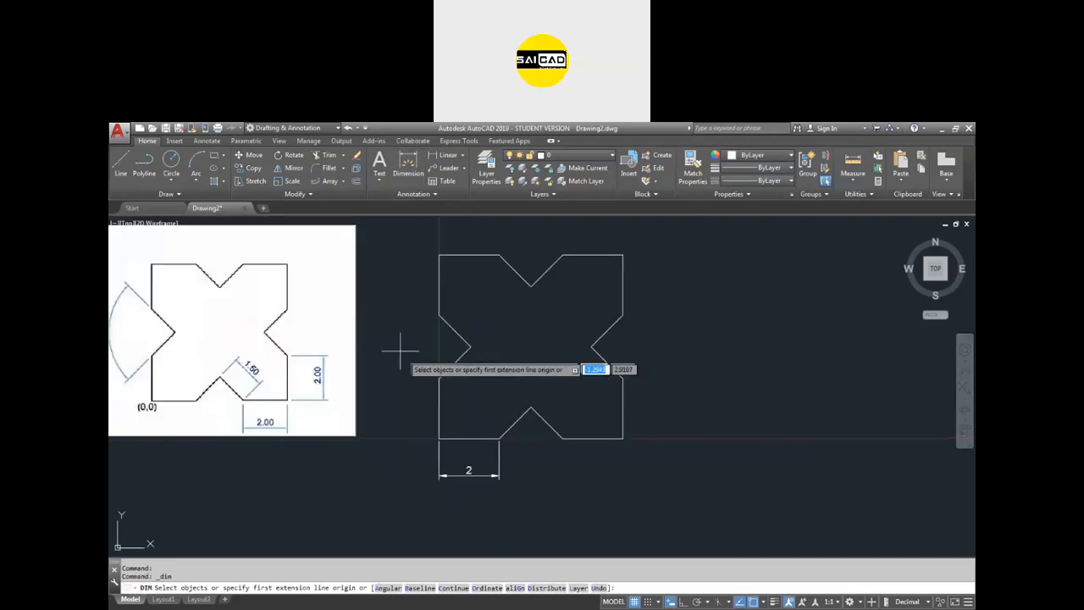
{"action": "scroll", "coordinate": [423, 350], "scroll_direction": "up", "scroll_amount": 4}
{"action": "left_click", "coordinate": [503, 310]}
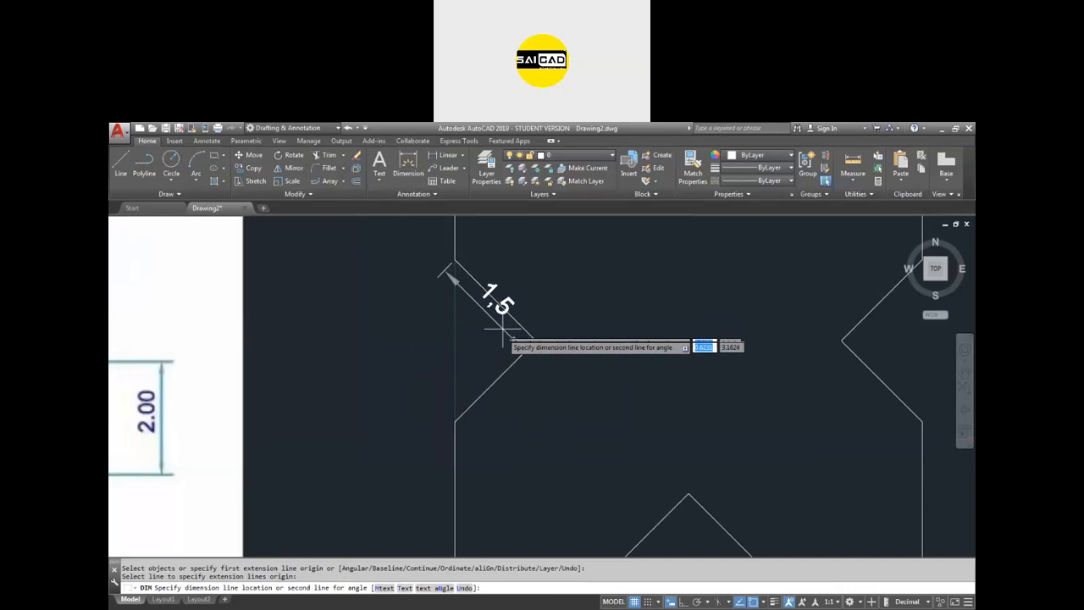
{"action": "left_click", "coordinate": [512, 360]}
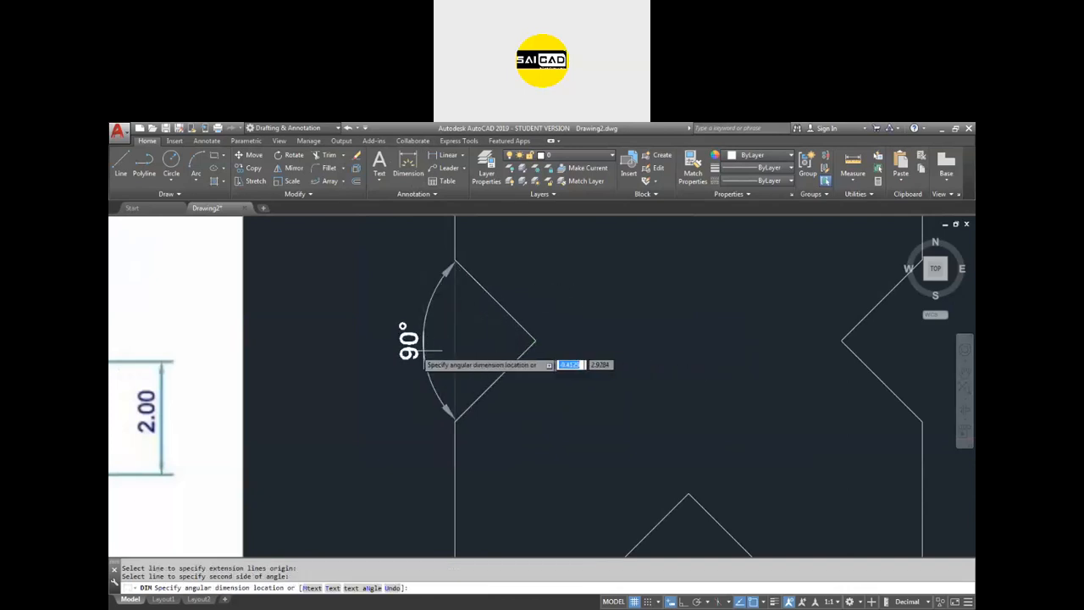
{"action": "left_click", "coordinate": [364, 359]}
Step: Add an aligned dimension to the right side of the bottom notch, placing it just above the line, and end dimensioning
{"action": "scroll", "coordinate": [416, 377], "scroll_direction": "down", "scroll_amount": 3}
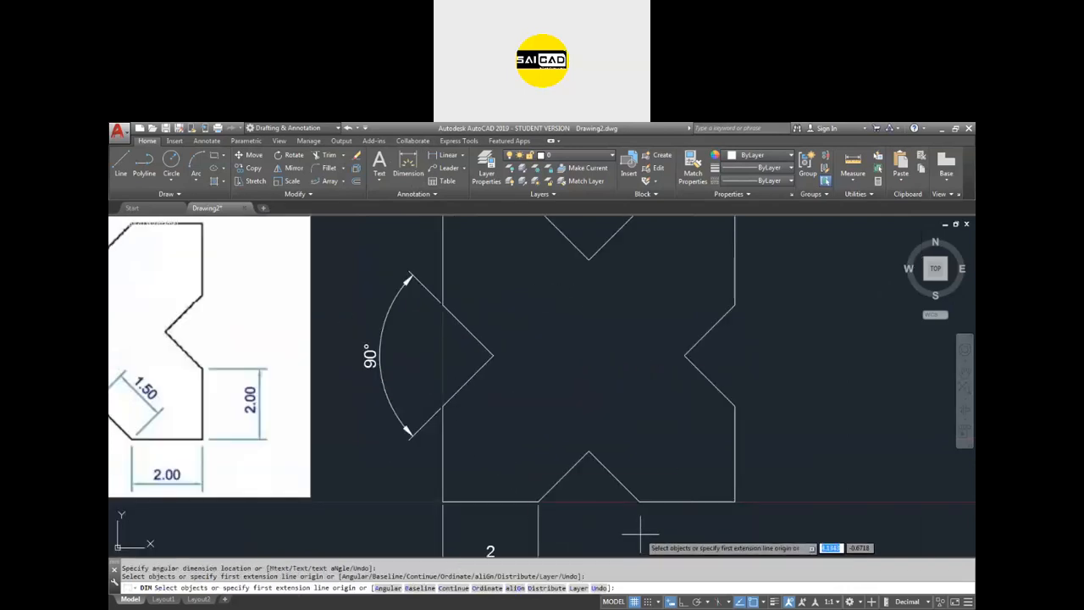
{"action": "scroll", "coordinate": [620, 470], "scroll_direction": "up", "scroll_amount": 2}
{"action": "left_click", "coordinate": [615, 479]}
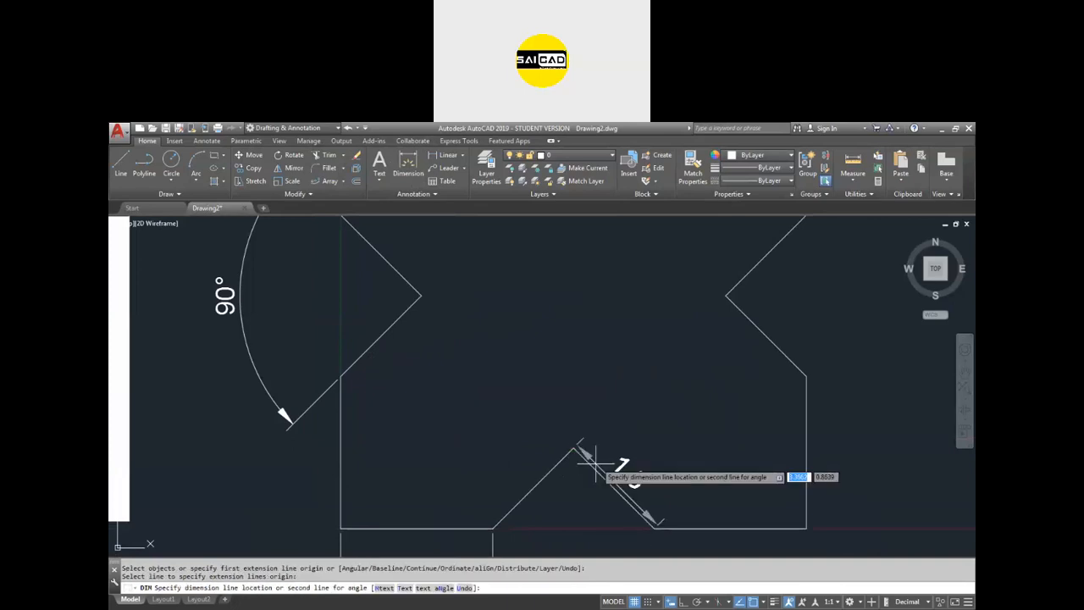
{"action": "left_click", "coordinate": [636, 452]}
{"action": "scroll", "coordinate": [770, 455], "scroll_direction": "down", "scroll_amount": 4}
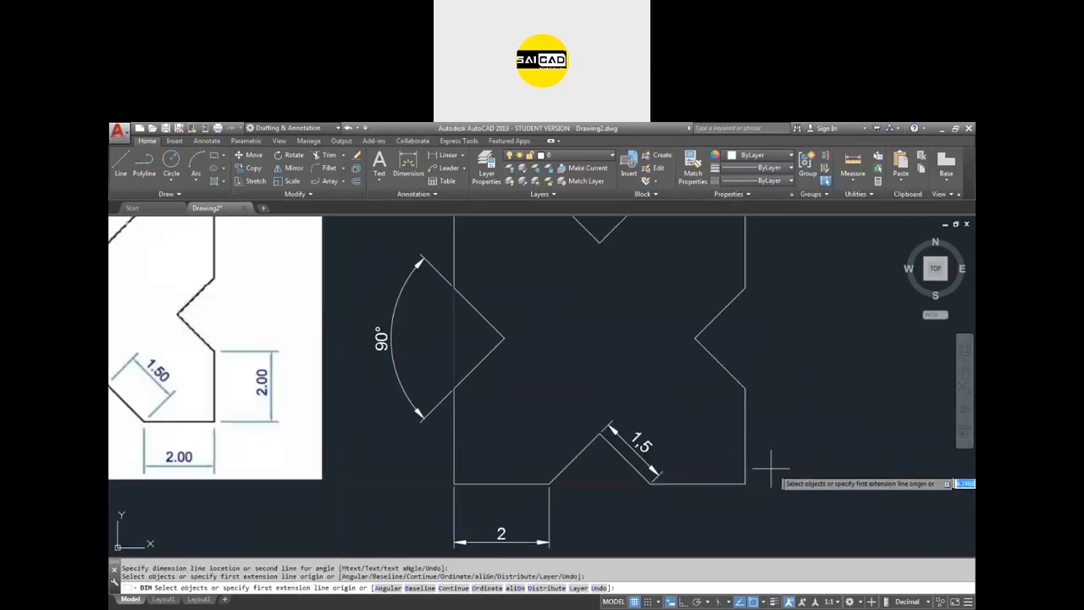
{"action": "key", "text": "Escape"}
{"action": "scroll", "coordinate": [666, 466], "scroll_direction": "down", "scroll_amount": 2}
{"action": "scroll", "coordinate": [665, 467], "scroll_direction": "up", "scroll_amount": 2}
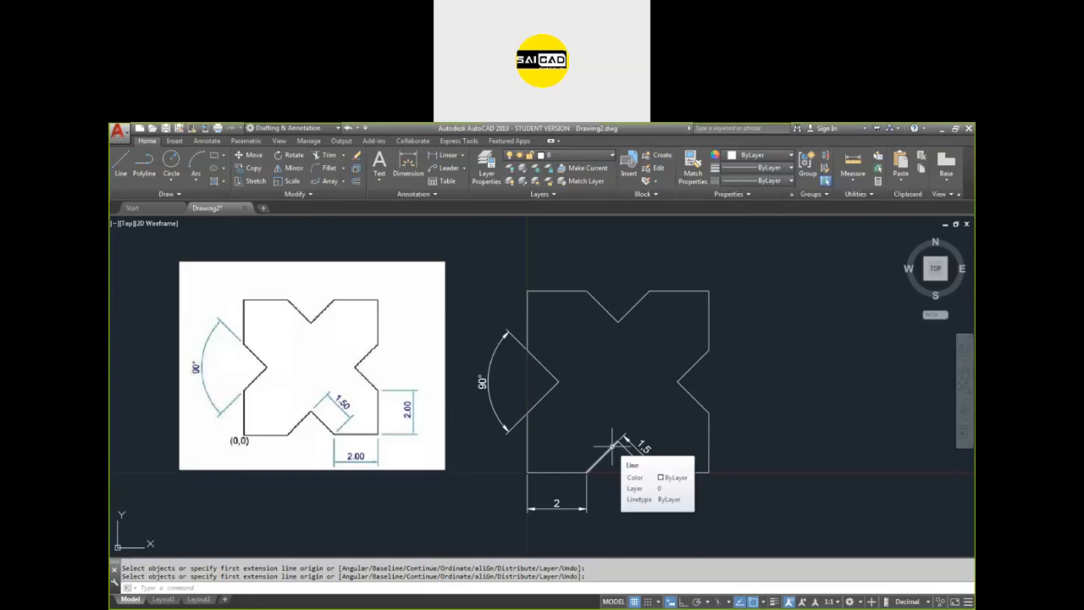
{"action": "scroll", "coordinate": [488, 422], "scroll_direction": "down", "scroll_amount": 4}
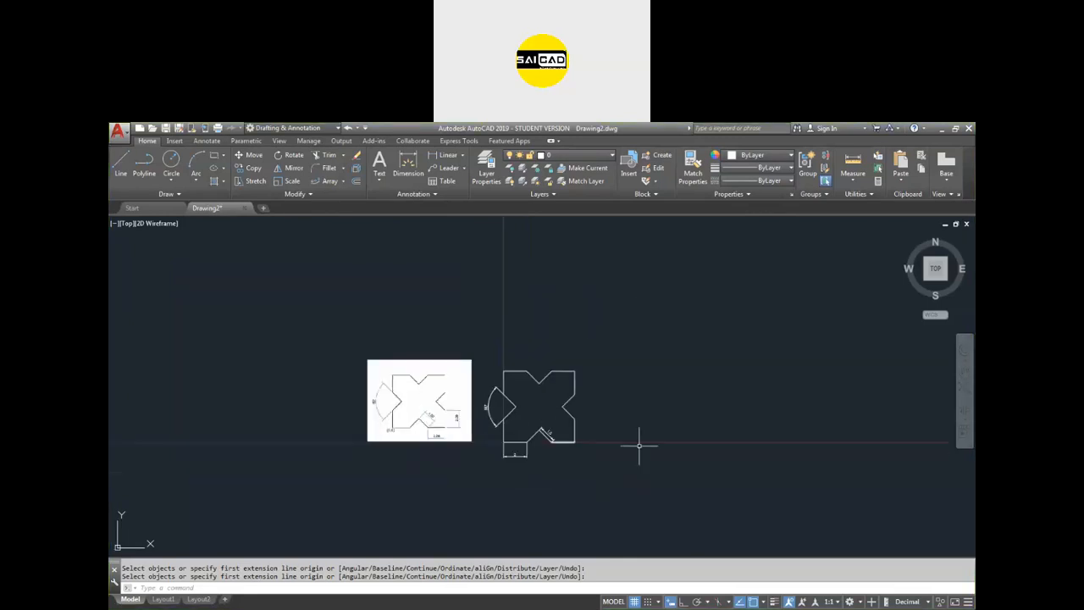
{"action": "scroll", "coordinate": [560, 438], "scroll_direction": "up", "scroll_amount": 4}
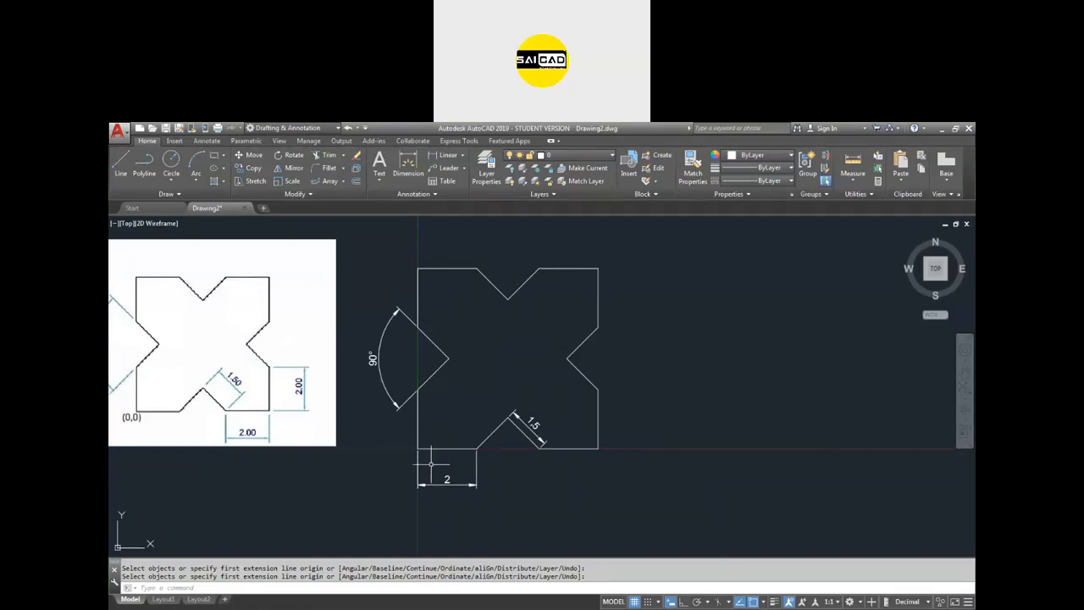
Step: Insert the reference image of the two-circle belt-shaped part to the right of the cross profile at scale 1 and rotation 0
{"action": "scroll", "coordinate": [444, 463], "scroll_direction": "down", "scroll_amount": 4}
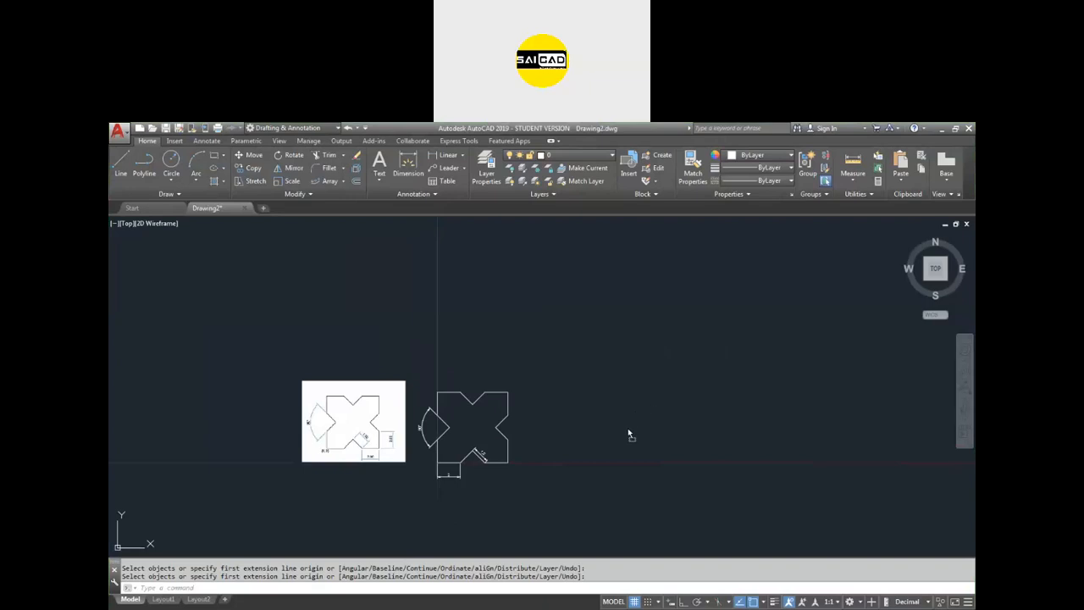
{"action": "key", "text": "Escape"}
{"action": "key", "text": "Return"}
{"action": "left_click", "coordinate": [581, 463]}
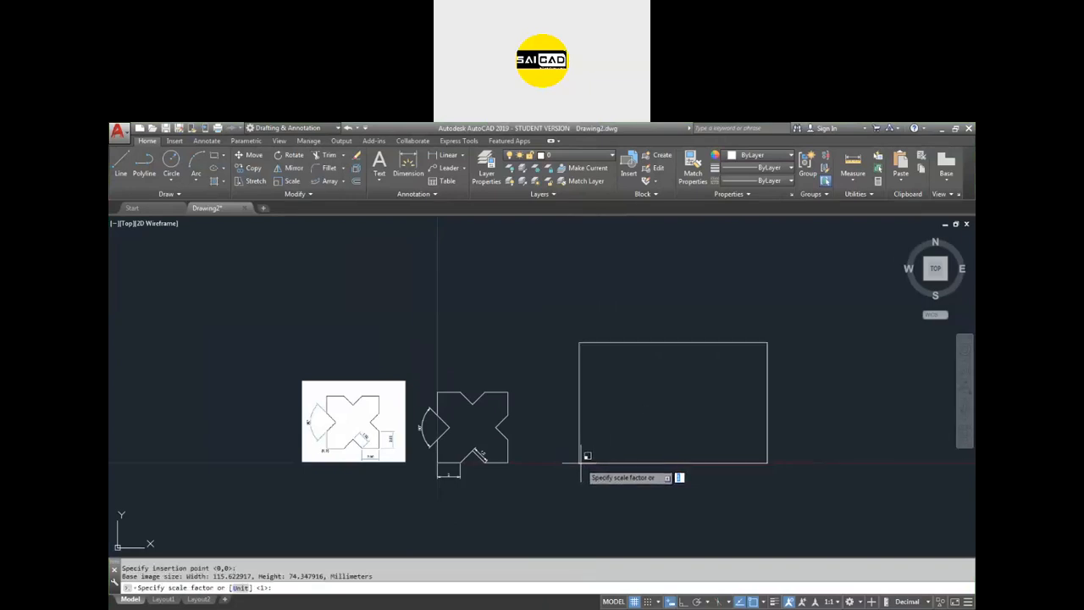
{"action": "key", "text": "Return"}
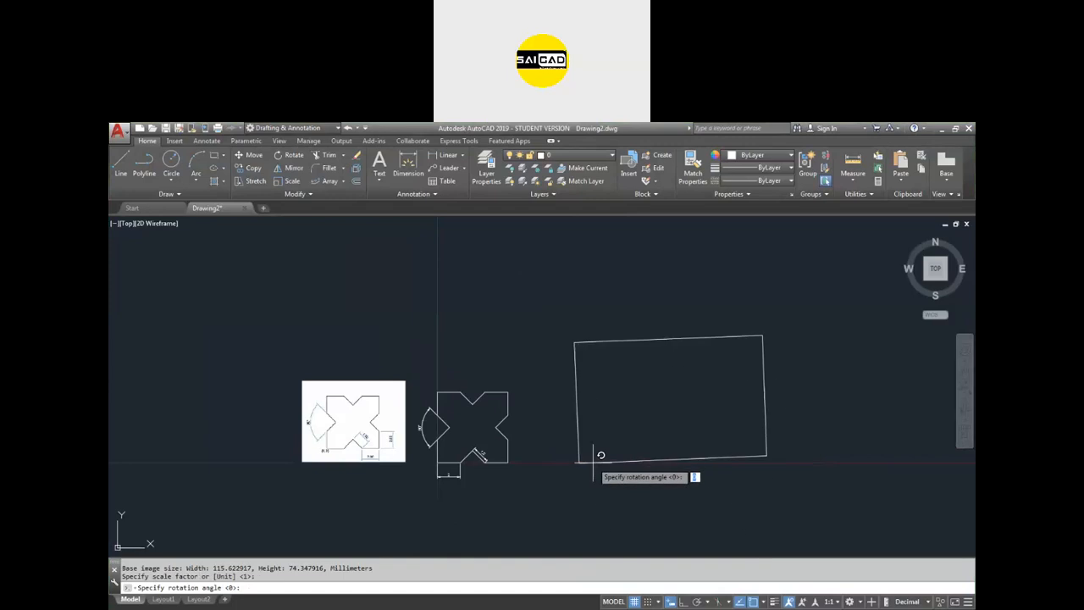
{"action": "key", "text": "Return"}
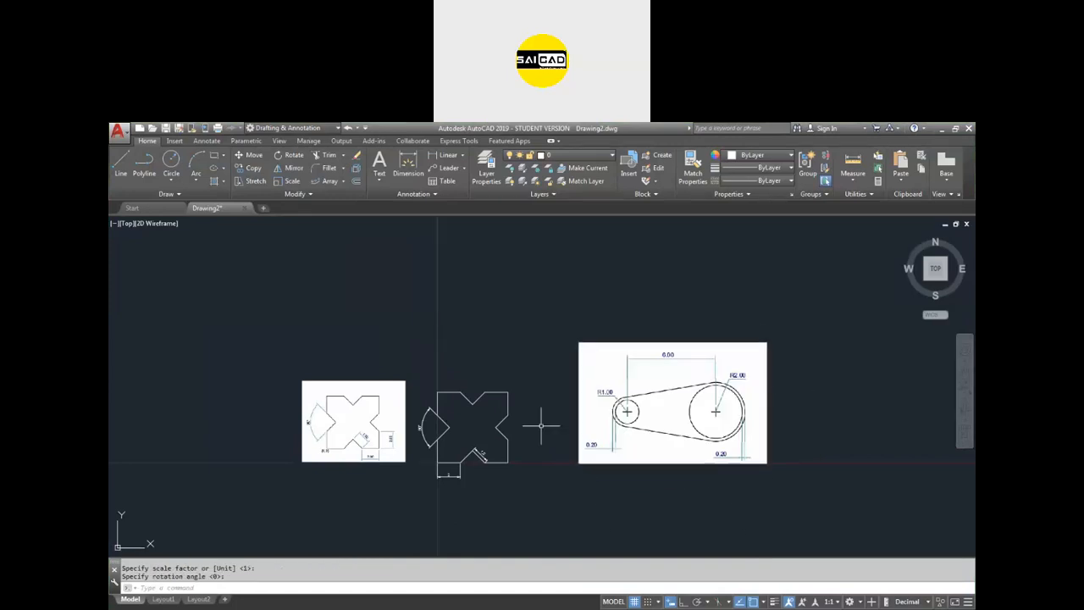
Step: Scale the newly inserted reference image by a factor of .3 about its lower-left corner
{"action": "left_click", "coordinate": [767, 407]}
{"action": "type", "text": "sc"}
{"action": "key", "text": "Return"}
{"action": "left_click", "coordinate": [579, 463]}
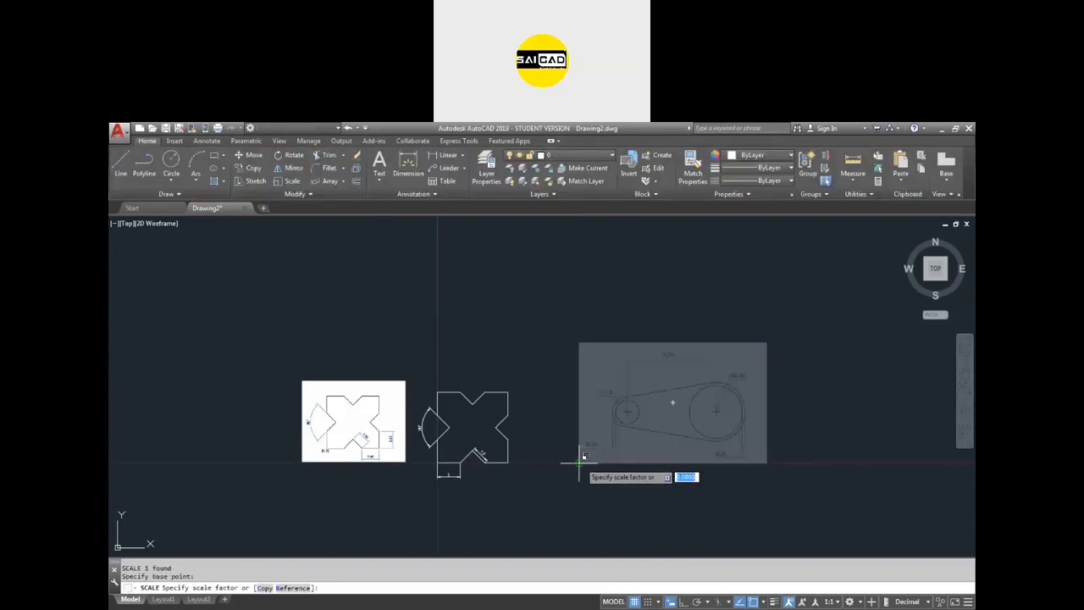
{"action": "type", "text": "23"}
{"action": "key", "text": "Return"}
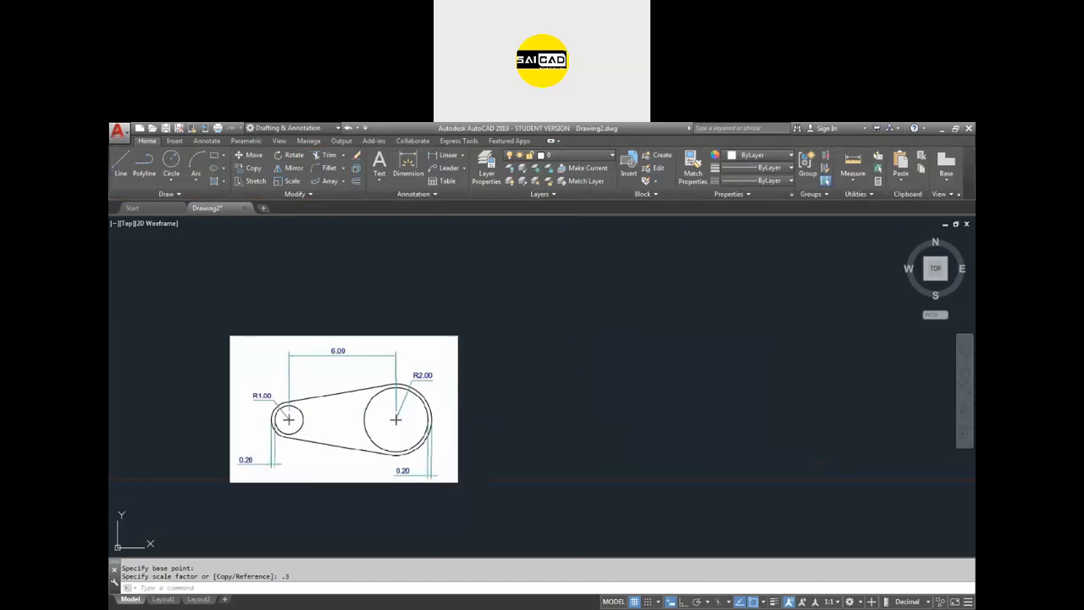
{"action": "key", "text": "Escape"}
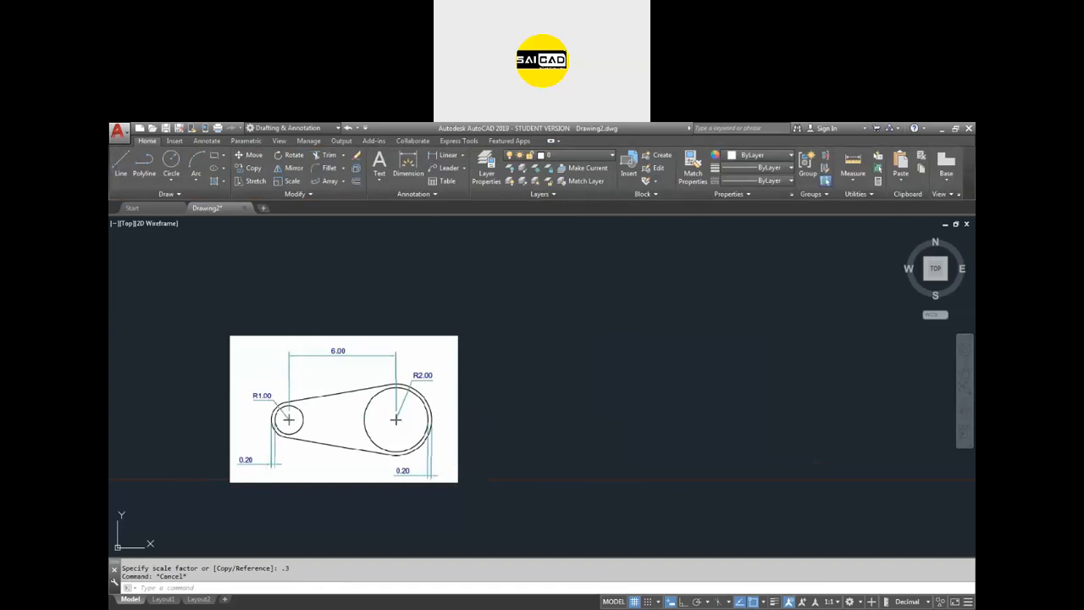
{"action": "scroll", "coordinate": [263, 406], "scroll_direction": "up", "scroll_amount": 6}
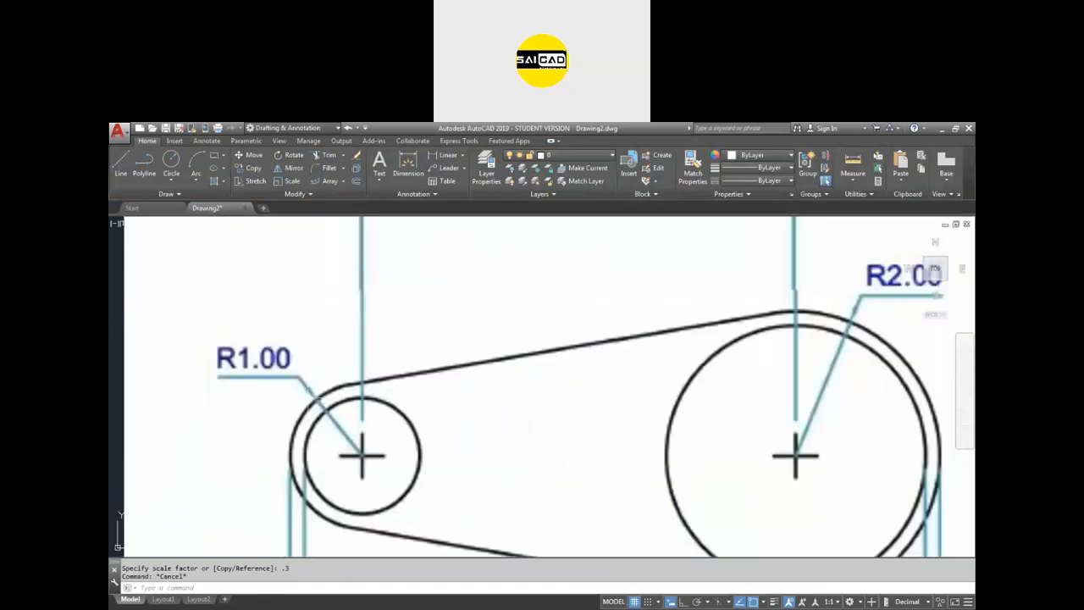
Step: Draw a circle of radius 1 in the empty space to the right of the belt-shape reference image
{"action": "scroll", "coordinate": [325, 354], "scroll_direction": "down", "scroll_amount": 2}
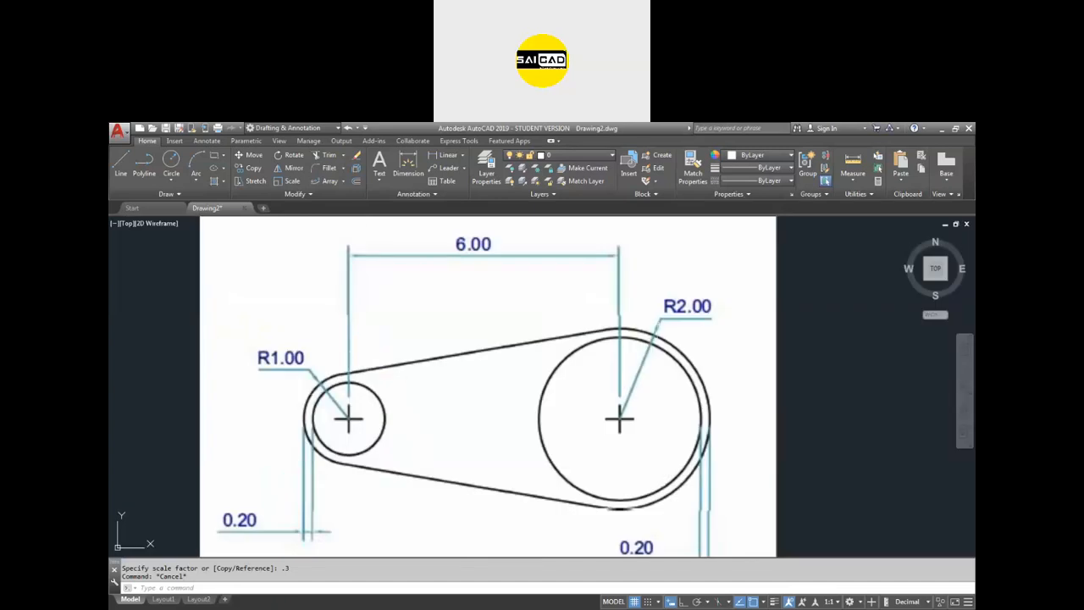
{"action": "scroll", "coordinate": [254, 406], "scroll_direction": "down", "scroll_amount": 6}
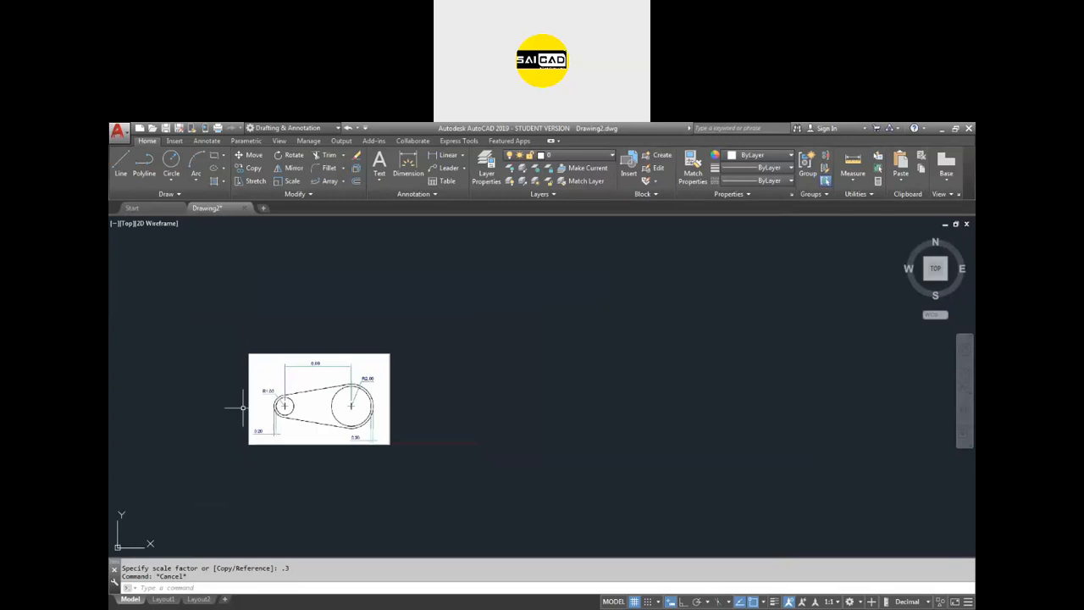
{"action": "scroll", "coordinate": [254, 407], "scroll_direction": "up", "scroll_amount": 4}
{"action": "type", "text": "c"}
{"action": "key", "text": "Return"}
{"action": "left_click", "coordinate": [713, 401]}
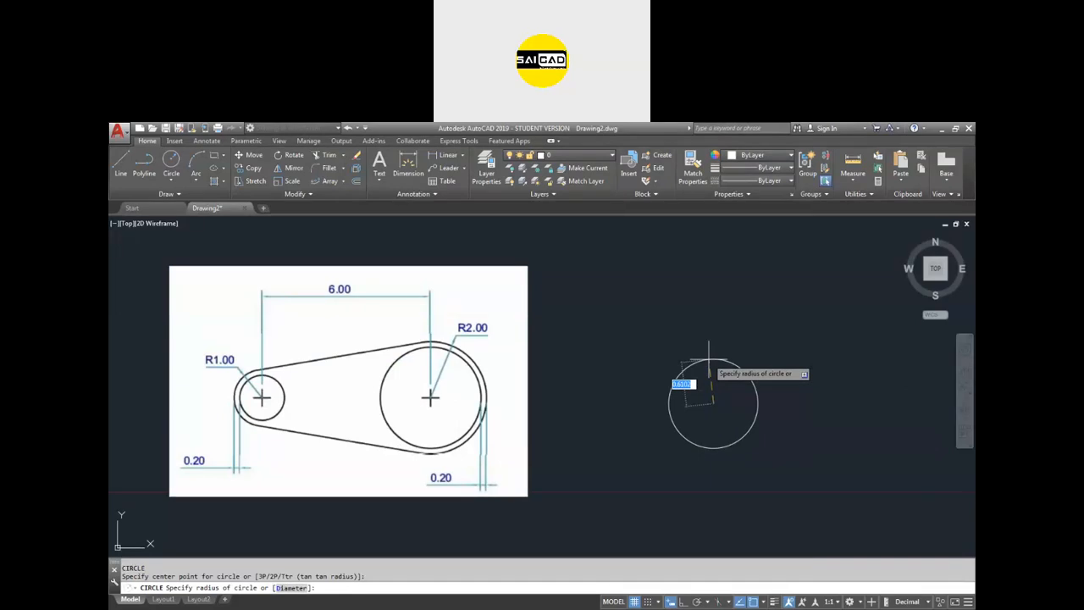
{"action": "type", "text": "1"}
{"action": "key", "text": "Return"}
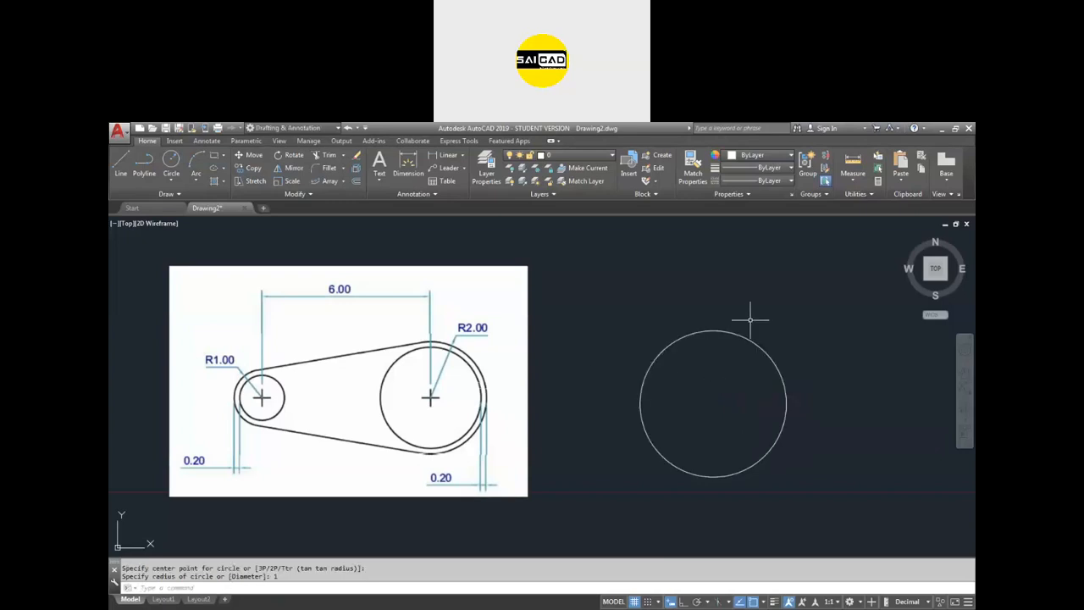
Step: Draw a circle of radius 2 concentric with the radius 1 circle
{"action": "type", "text": "c"}
{"action": "key", "text": "Return"}
{"action": "left_click", "coordinate": [713, 403]}
{"action": "type", "text": "2"}
{"action": "key", "text": "Return"}
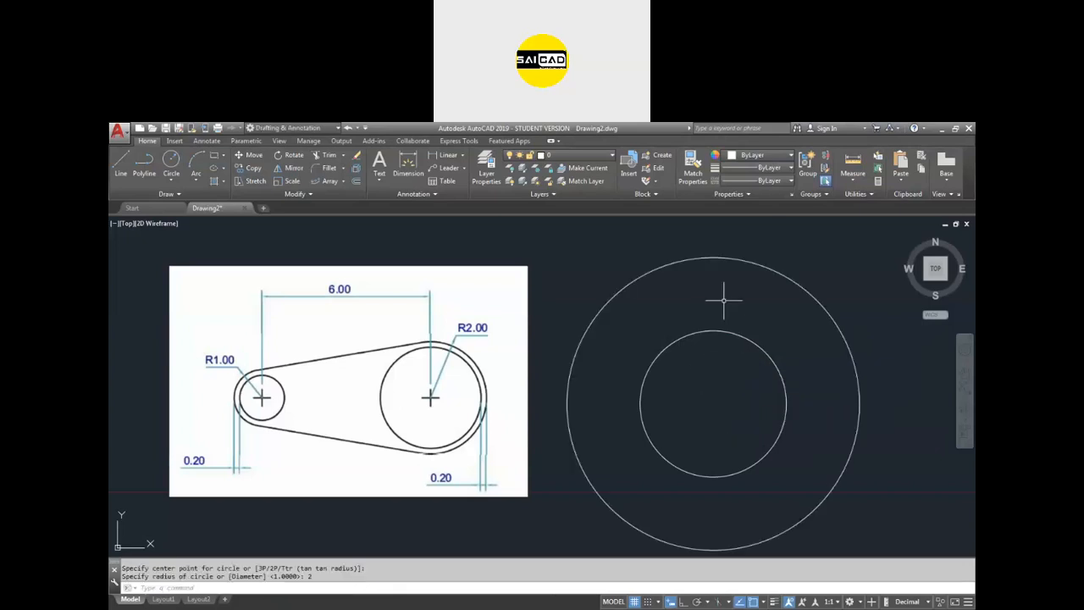
Step: Try to move the radius 2 circle 6 units to the right by its centre grip
{"action": "left_click", "coordinate": [742, 254]}
{"action": "left_click", "coordinate": [711, 269]}
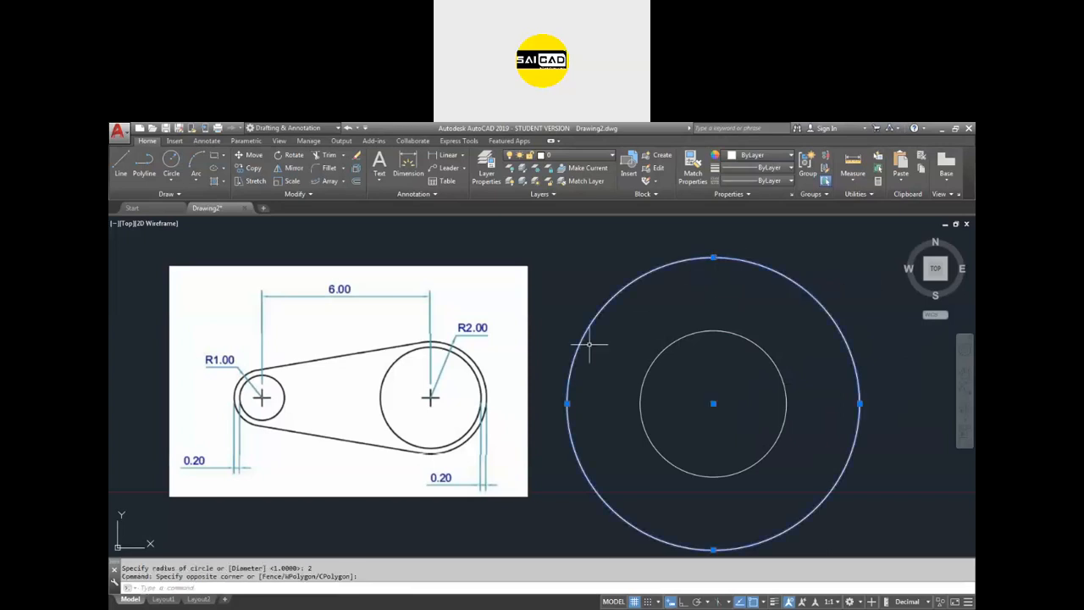
{"action": "scroll", "coordinate": [576, 352], "scroll_direction": "down", "scroll_amount": 2}
{"action": "left_click", "coordinate": [660, 385]}
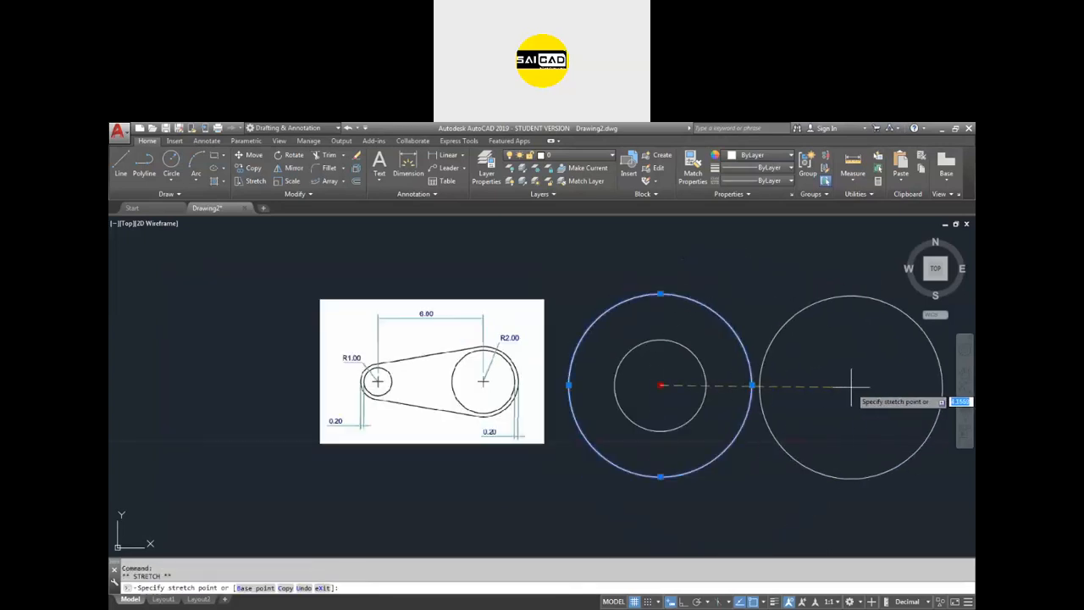
{"action": "type", "text": "6"}
{"action": "key", "text": "Return"}
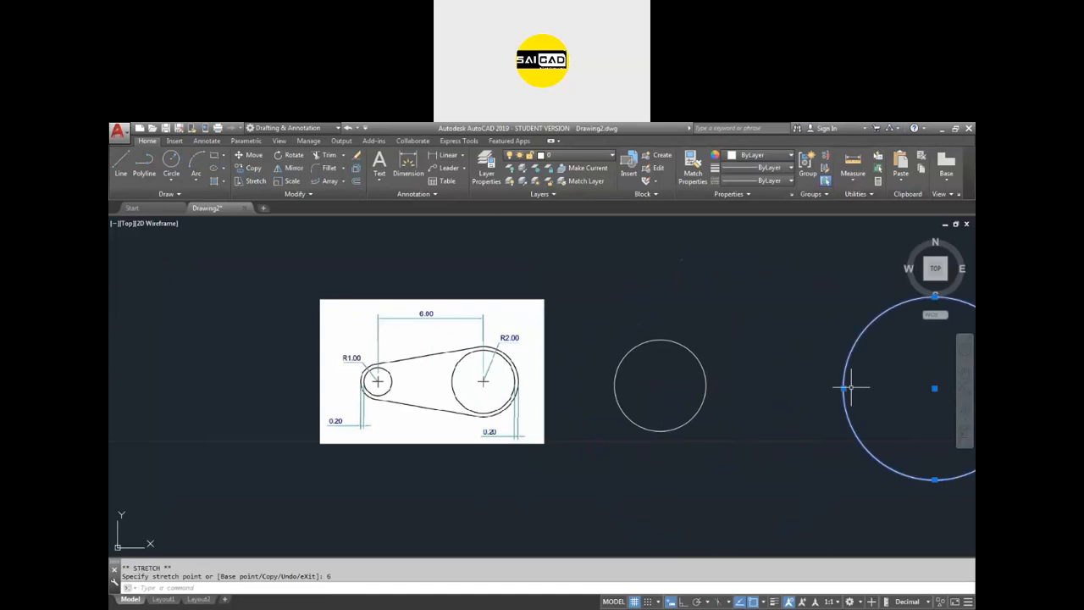
Step: Delete the displaced radius 2 circle
{"action": "scroll", "coordinate": [766, 398], "scroll_direction": "down", "scroll_amount": 3}
{"action": "left_click", "coordinate": [818, 344]}
{"action": "left_click", "coordinate": [779, 399]}
{"action": "key", "text": "Delete"}
Step: Draw a horizontal construction line 6 units long to the right from the radius 1 circle's centre, with ortho on
{"action": "type", "text": "l"}
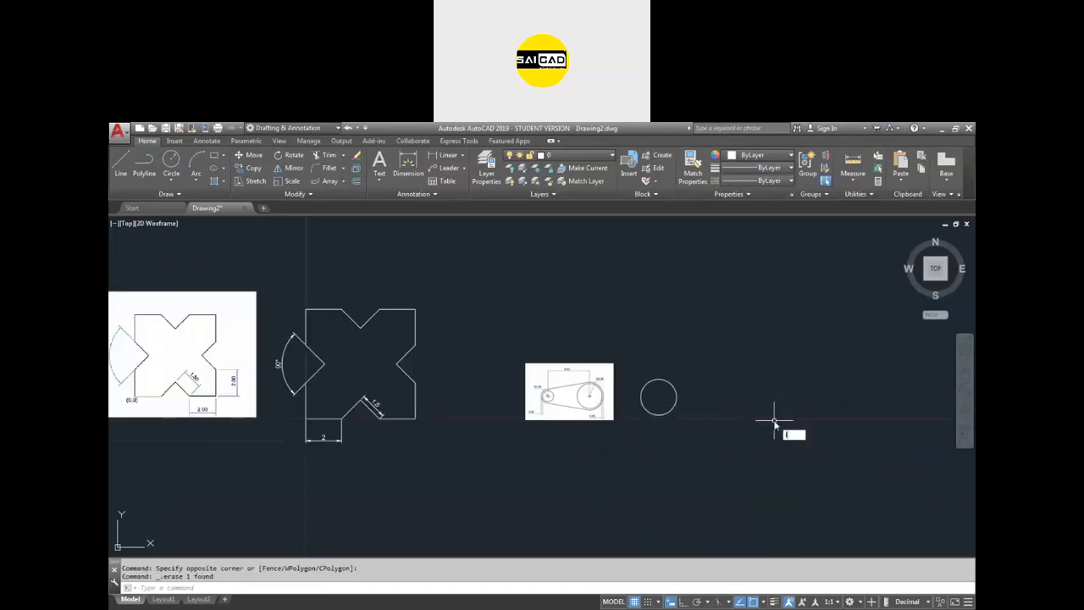
{"action": "key", "text": "Return"}
{"action": "left_click", "coordinate": [659, 395]}
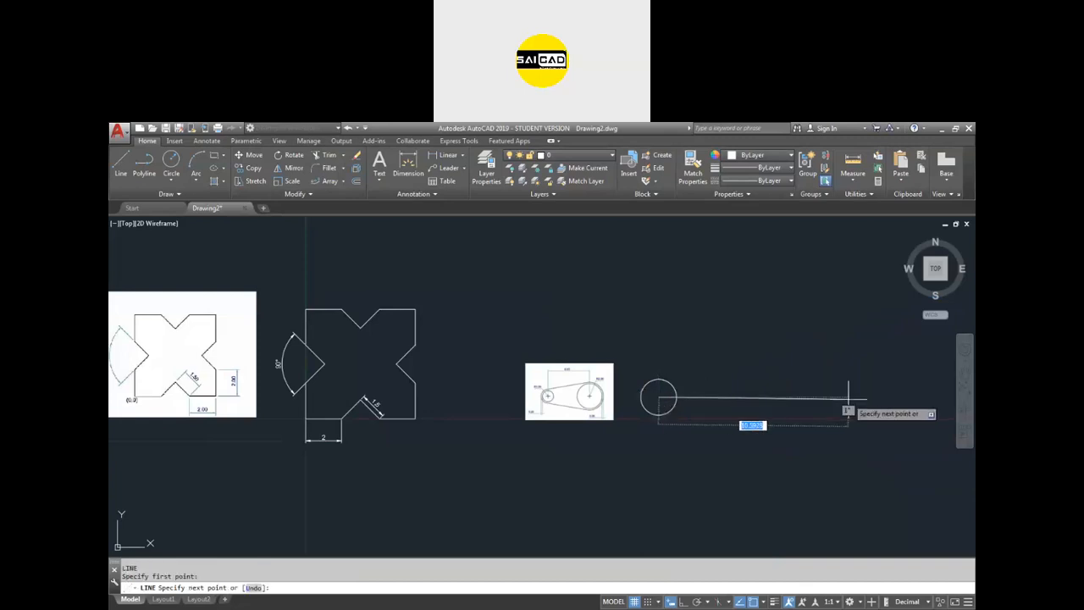
{"action": "key", "text": "F8"}
{"action": "type", "text": "6"}
{"action": "key", "text": "Return"}
{"action": "key", "text": "Return"}
Step: Draw a circle of radius 2 centred on the right end of the construction line
{"action": "type", "text": "c"}
{"action": "key", "text": "Return"}
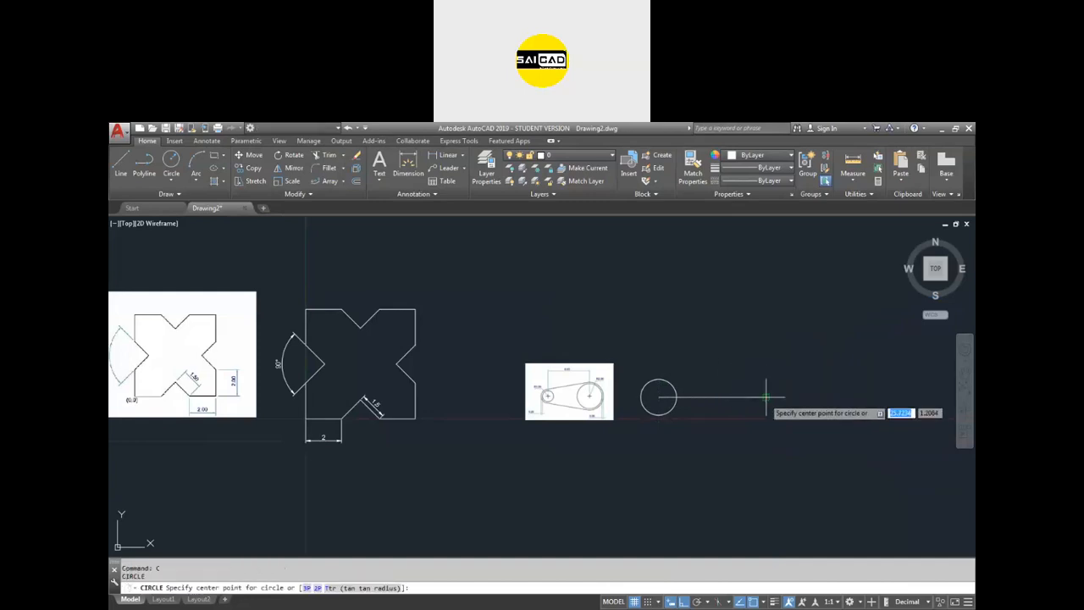
{"action": "left_click", "coordinate": [766, 396]}
{"action": "type", "text": "2"}
{"action": "key", "text": "Return"}
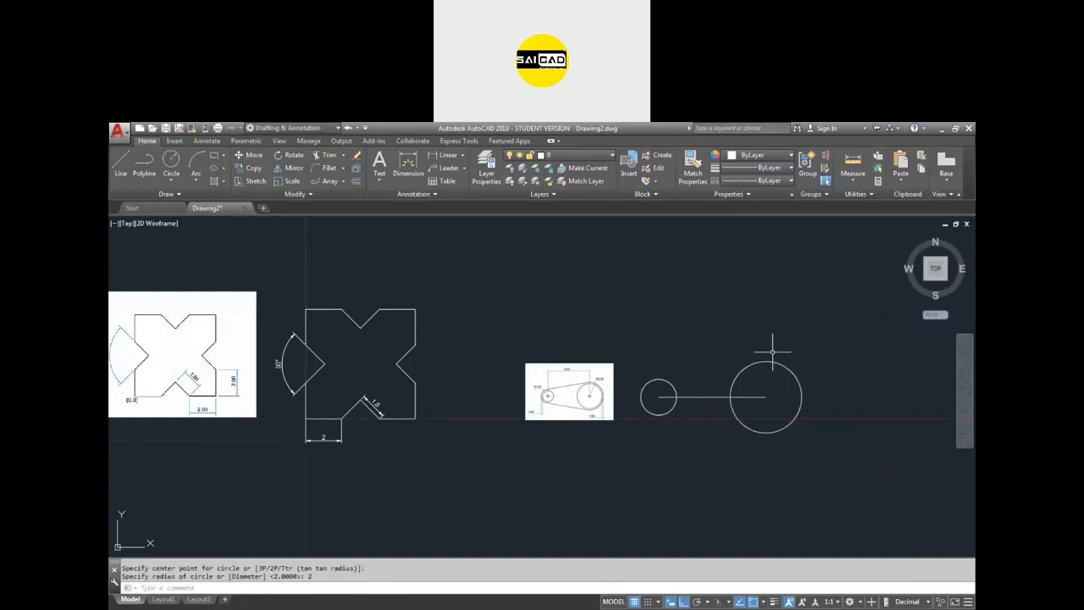
Step: Delete the horizontal construction line between the two circles
{"action": "key", "text": "Escape"}
{"action": "left_click", "coordinate": [690, 397]}
{"action": "left_click", "coordinate": [697, 426]}
{"action": "left_click", "coordinate": [697, 429]}
{"action": "key", "text": "Delete"}
Step: Draw the upper belt line tangent to both the radius 1 circle and the radius 2 circle
{"action": "scroll", "coordinate": [699, 405], "scroll_direction": "up", "scroll_amount": 2}
{"action": "scroll", "coordinate": [725, 368], "scroll_direction": "up", "scroll_amount": 2}
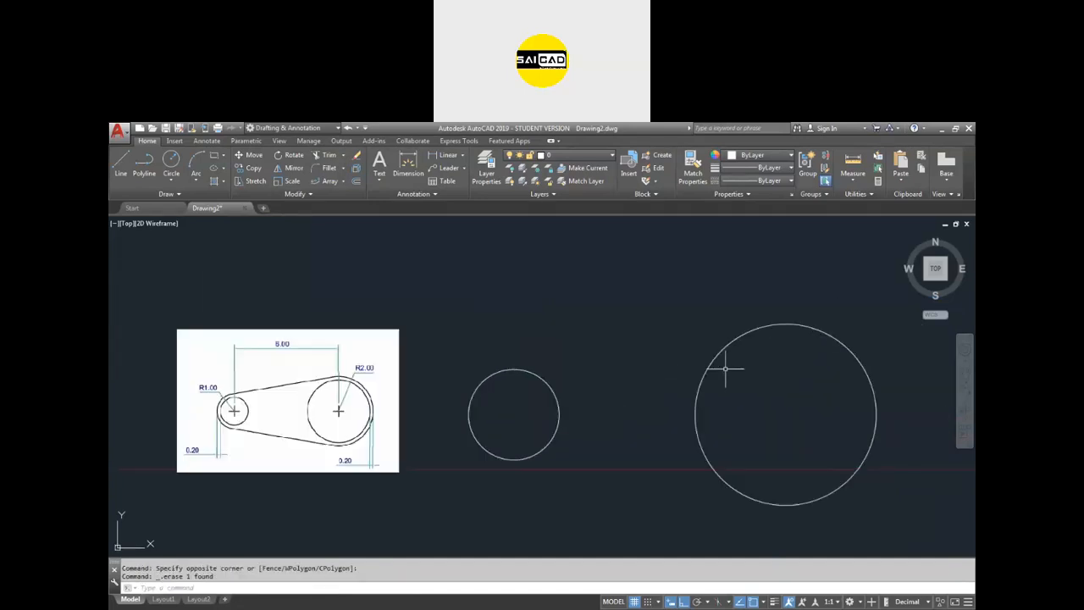
{"action": "type", "text": "l"}
{"action": "key", "text": "Return"}
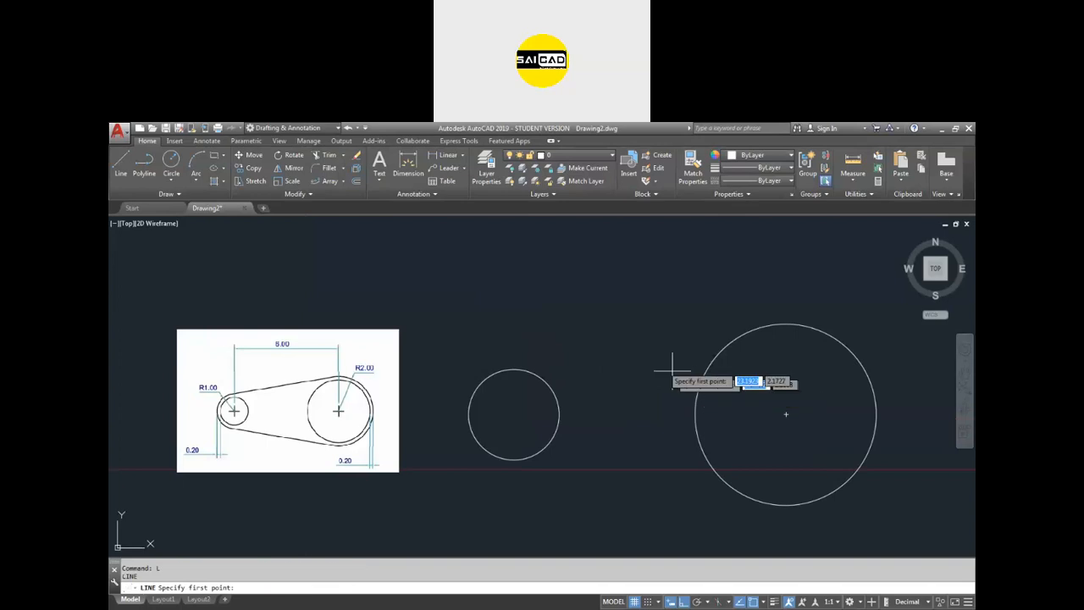
{"action": "right_click", "coordinate": [624, 275], "text": "shift"}
{"action": "left_click", "coordinate": [652, 447]}
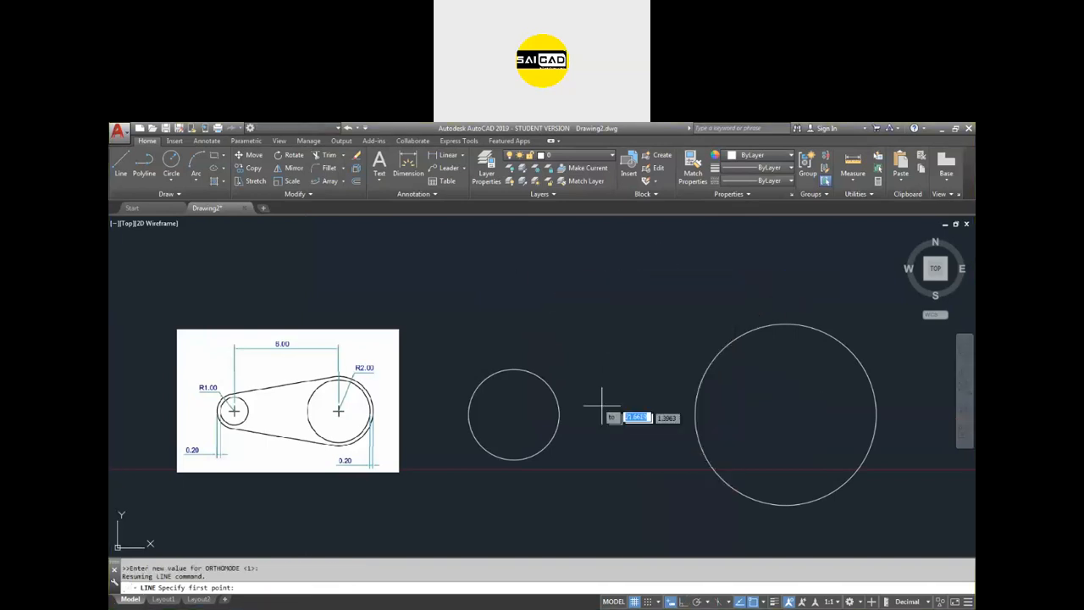
{"action": "left_click", "coordinate": [561, 382]}
{"action": "right_click", "coordinate": [653, 324], "text": "shift"}
{"action": "left_click", "coordinate": [684, 498]}
{"action": "left_click", "coordinate": [724, 343]}
{"action": "key", "text": "Return"}
Step: Draw the lower belt line tangent to the undersides of the large and small circles, and end the Line command
{"action": "key", "text": "Return"}
{"action": "right_click", "coordinate": [754, 433], "text": "shift"}
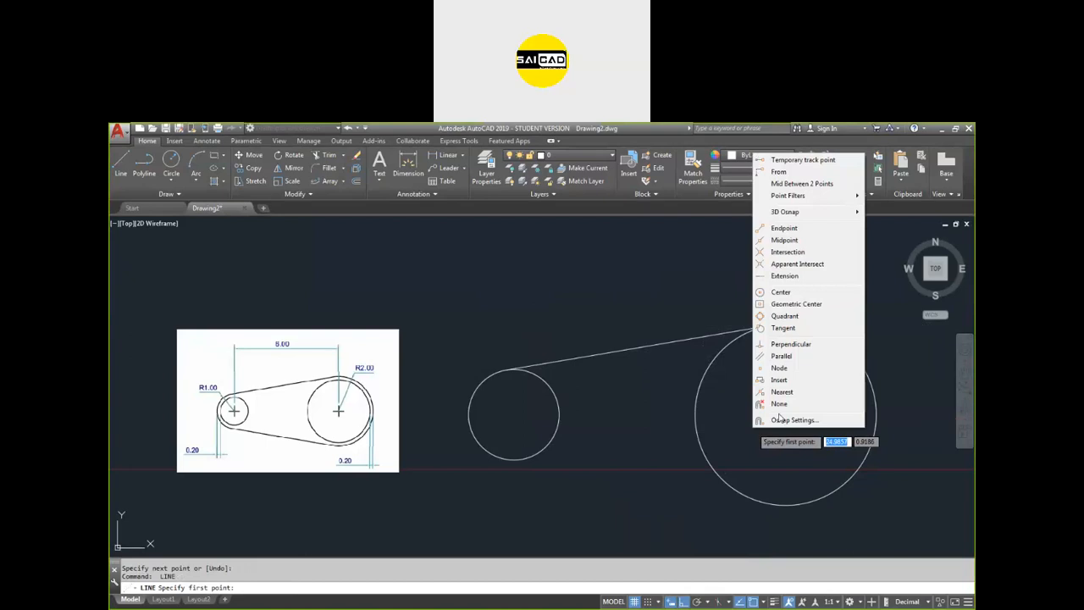
{"action": "left_click", "coordinate": [783, 331]}
{"action": "left_click", "coordinate": [763, 501]}
{"action": "right_click", "coordinate": [653, 489], "text": "shift"}
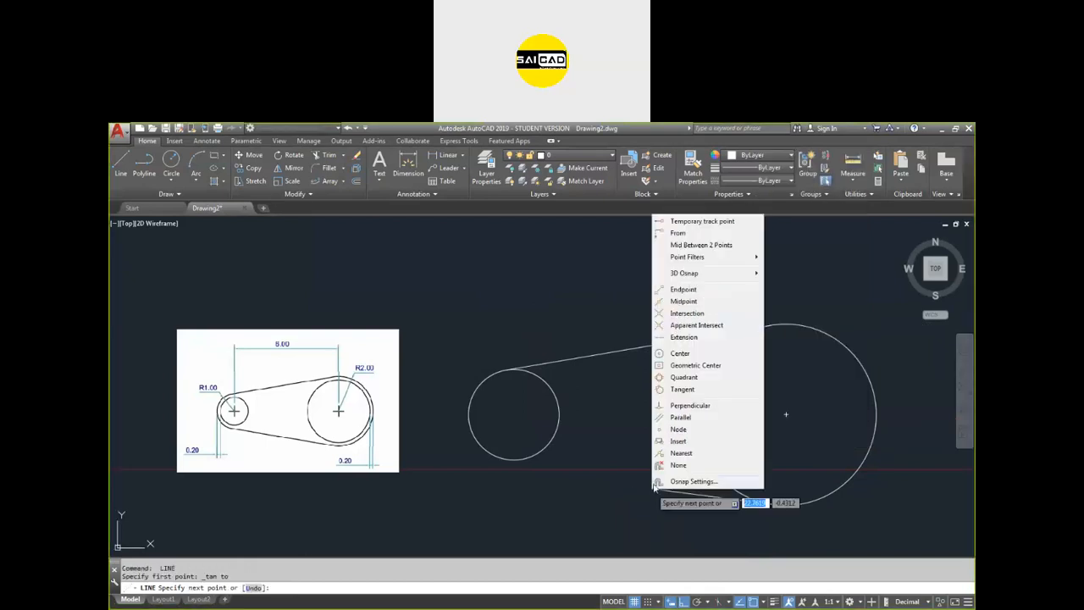
{"action": "left_click", "coordinate": [682, 390]}
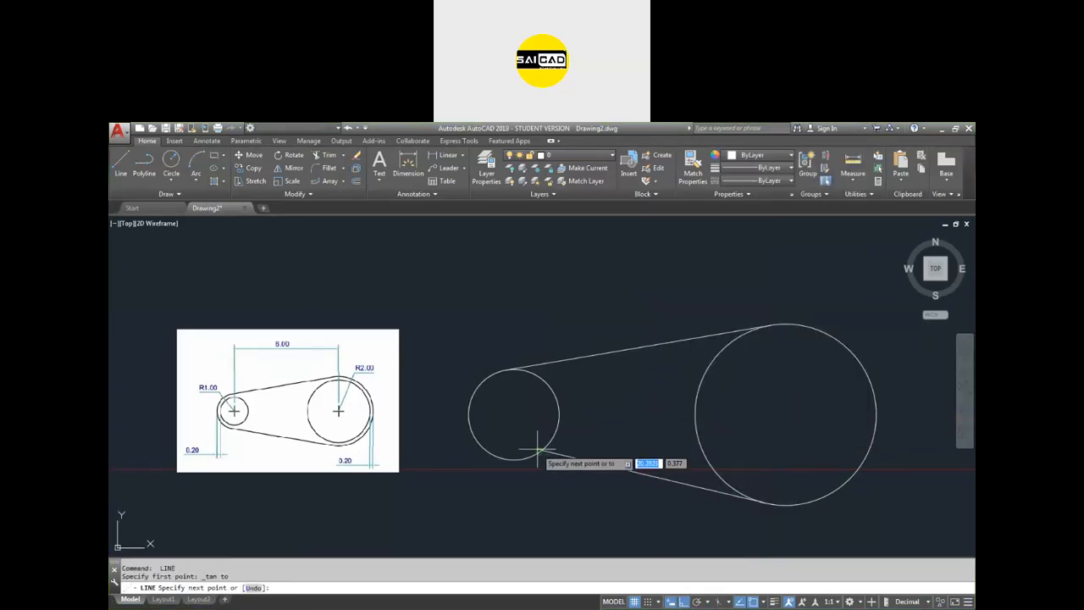
{"action": "left_click", "coordinate": [515, 437]}
{"action": "key", "text": "Escape"}
{"action": "key", "text": "Escape"}
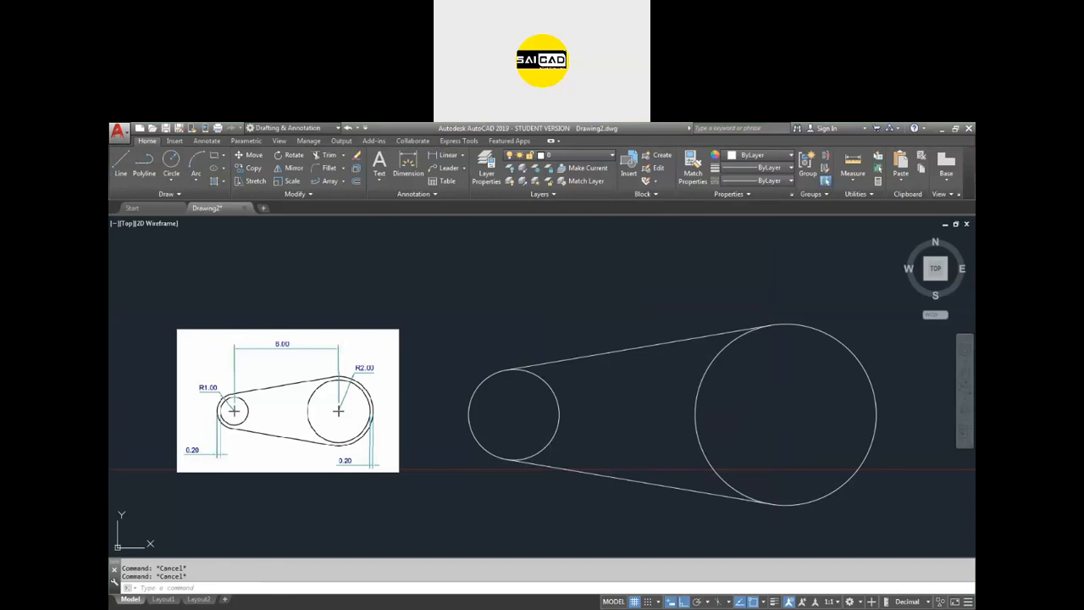
Step: Draw a circle of radius .8 concentric with the small left circle
{"action": "scroll", "coordinate": [191, 427], "scroll_direction": "up", "scroll_amount": 8}
{"action": "scroll", "coordinate": [309, 373], "scroll_direction": "down", "scroll_amount": 4}
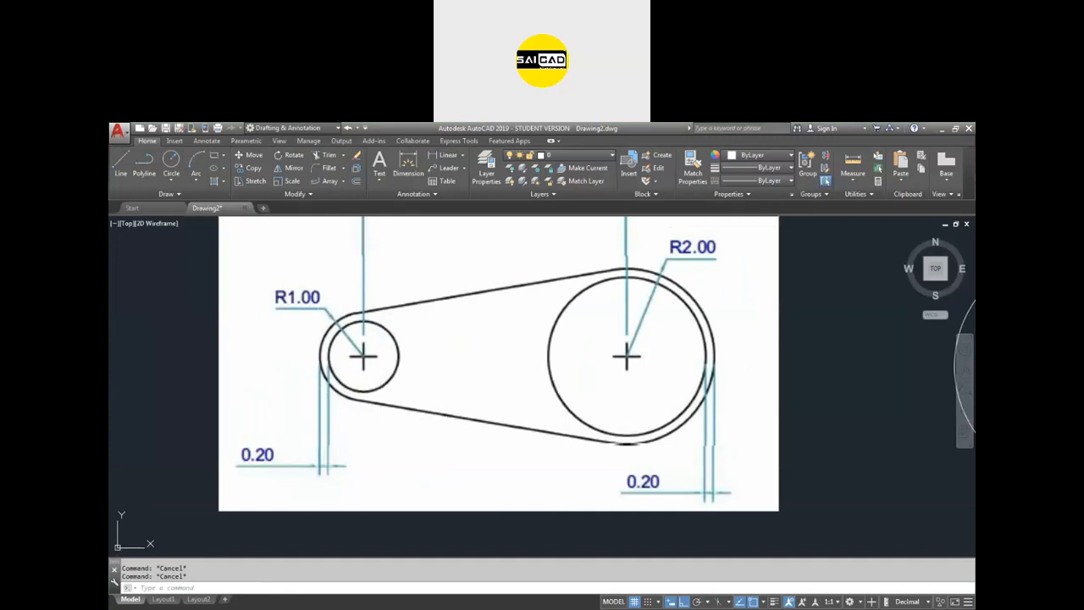
{"action": "scroll", "coordinate": [397, 397], "scroll_direction": "down", "scroll_amount": 2}
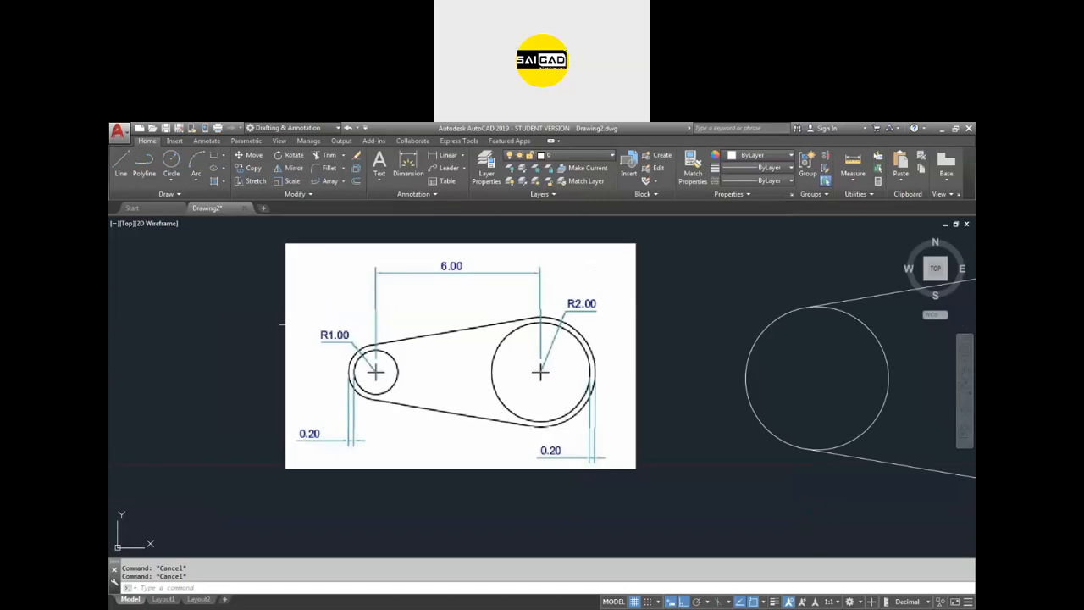
{"action": "scroll", "coordinate": [242, 390], "scroll_direction": "down", "scroll_amount": 4}
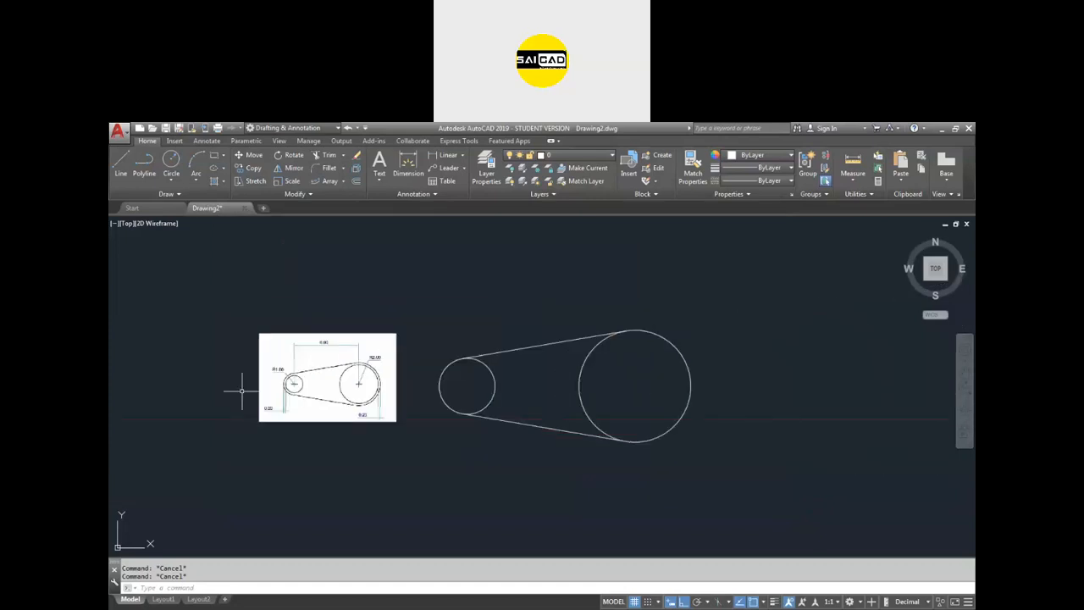
{"action": "scroll", "coordinate": [434, 379], "scroll_direction": "up", "scroll_amount": 4}
{"action": "type", "text": "c"}
{"action": "key", "text": "Return"}
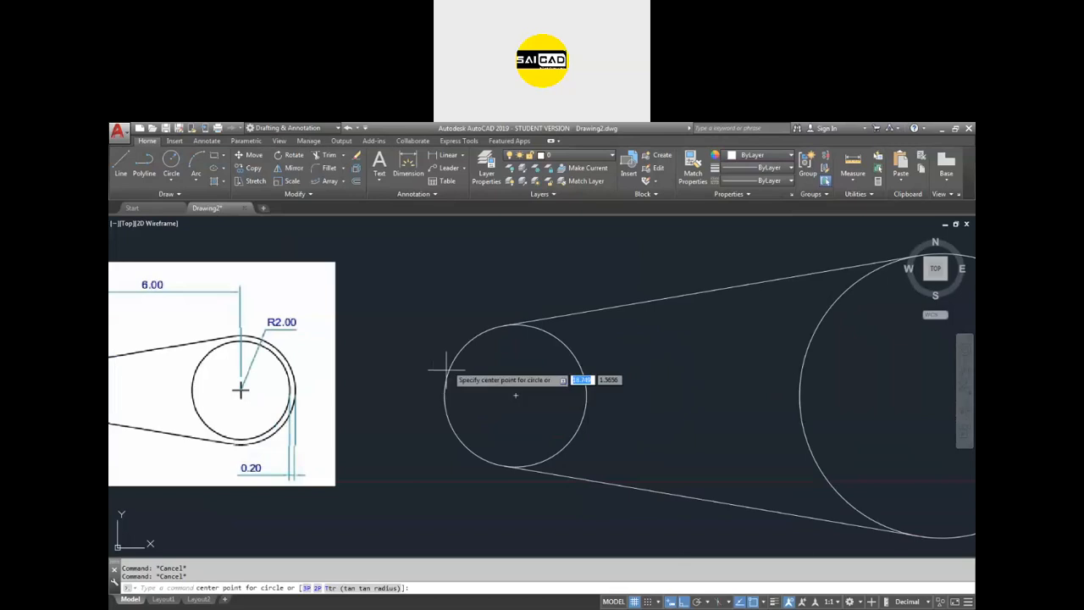
{"action": "left_click", "coordinate": [516, 395]}
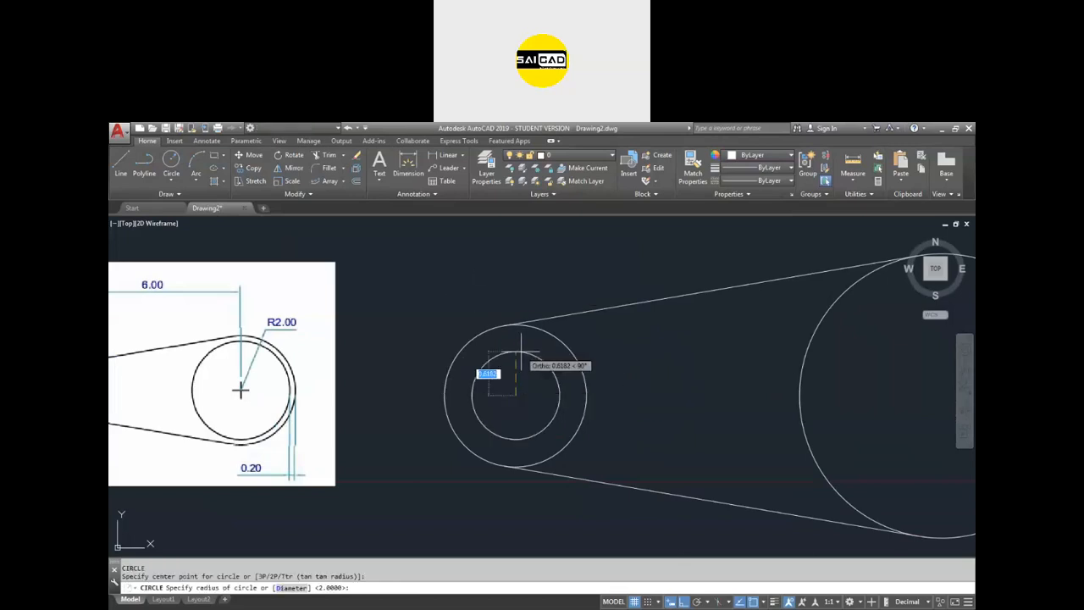
{"action": "type", "text": ".8"}
{"action": "key", "text": "Return"}
Step: Draw a circle of radius 1.8 concentric with the large right circle
{"action": "scroll", "coordinate": [658, 355], "scroll_direction": "down", "scroll_amount": 4}
{"action": "scroll", "coordinate": [644, 368], "scroll_direction": "up", "scroll_amount": 2}
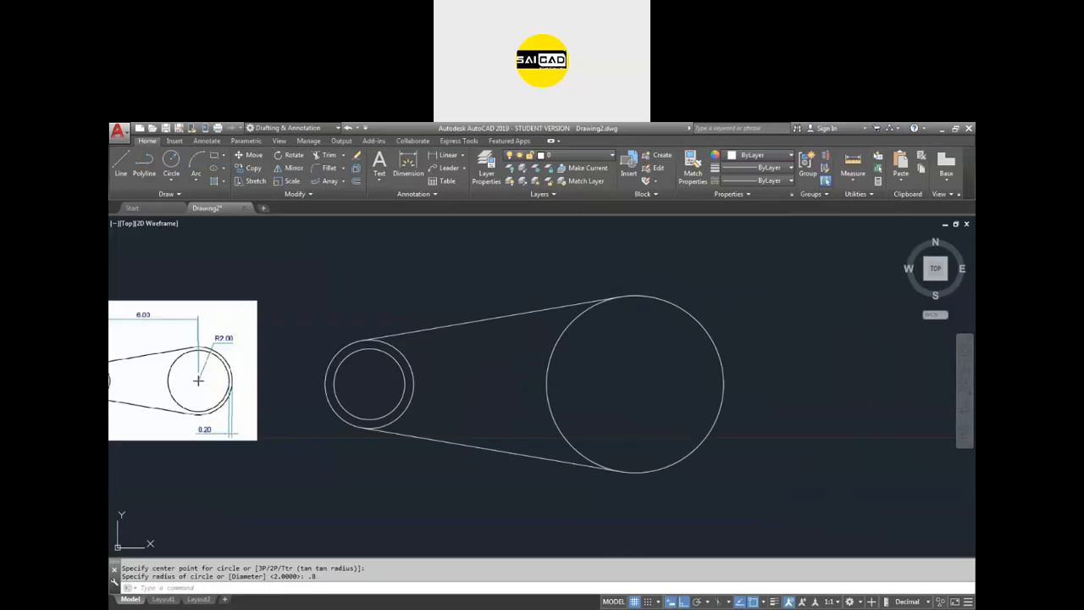
{"action": "key", "text": "Return"}
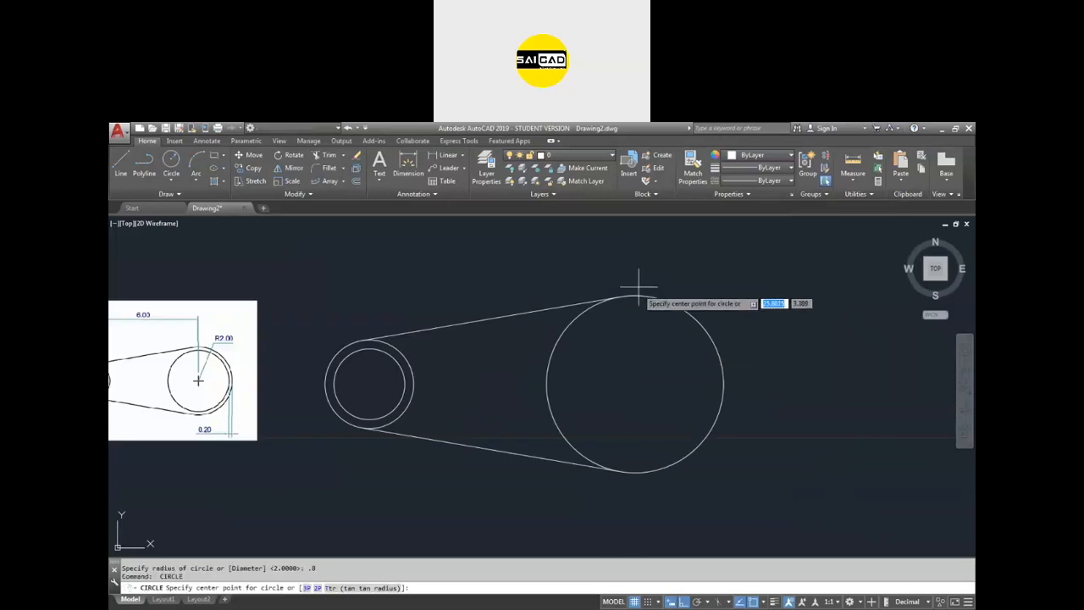
{"action": "left_click", "coordinate": [636, 383]}
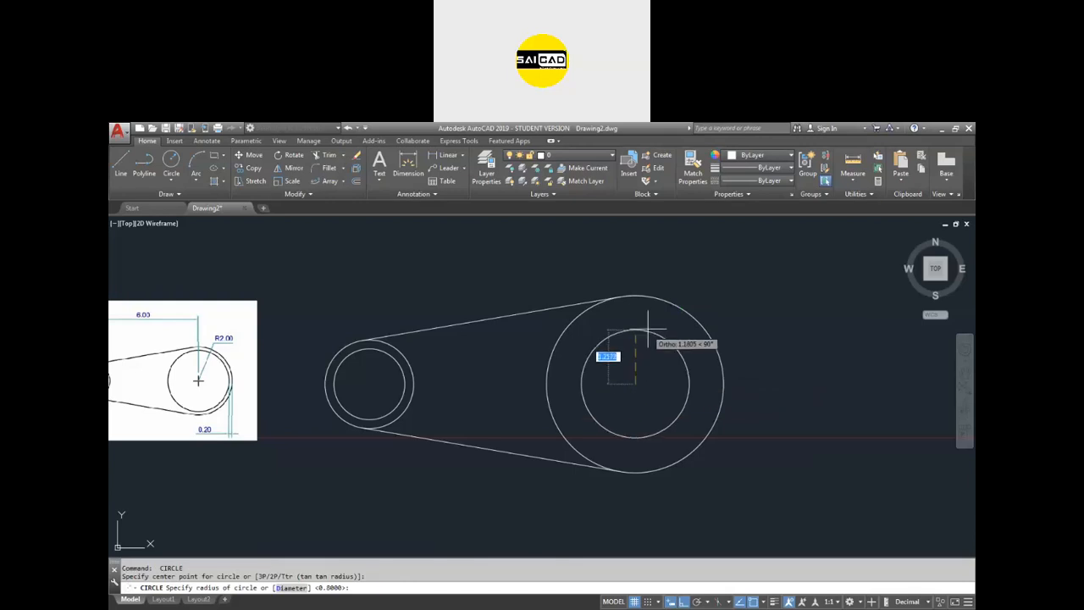
{"action": "type", "text": "1.8"}
{"action": "key", "text": "Return"}
Step: Trim the arcs of both outer circles that lie between the tangent lines, leaving a continuous belt outline
{"action": "scroll", "coordinate": [628, 326], "scroll_direction": "down", "scroll_amount": 2}
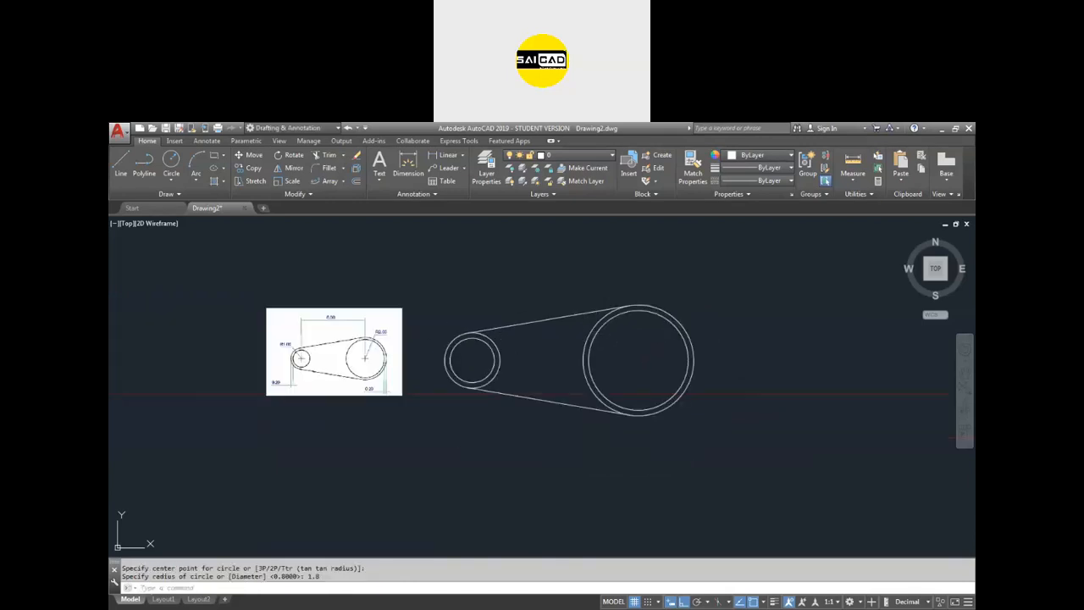
{"action": "scroll", "coordinate": [513, 338], "scroll_direction": "up", "scroll_amount": 4}
{"action": "key", "text": "Escape"}
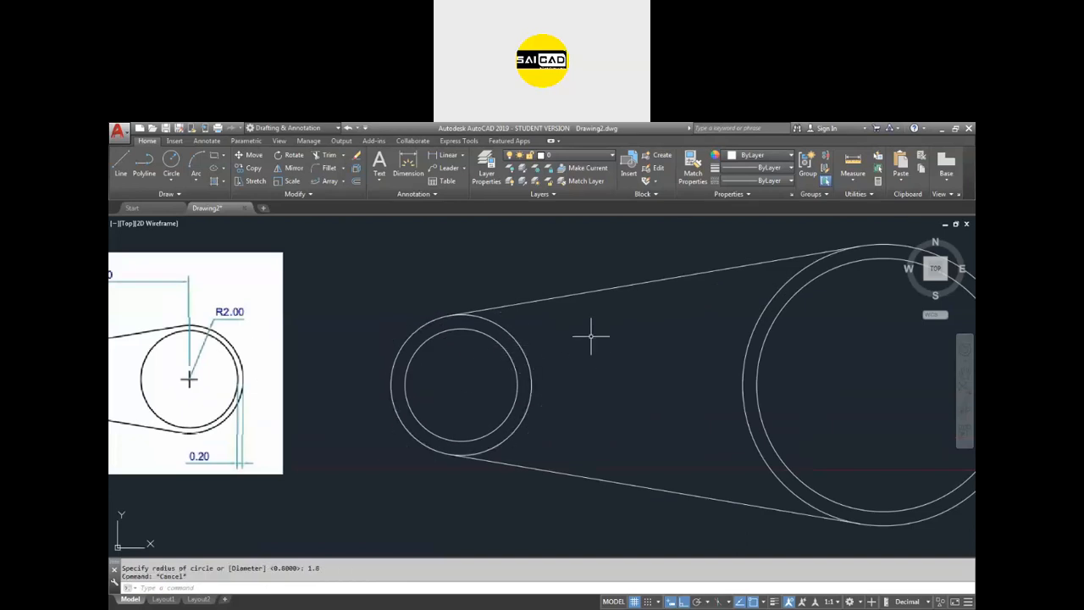
{"action": "left_click", "coordinate": [324, 155]}
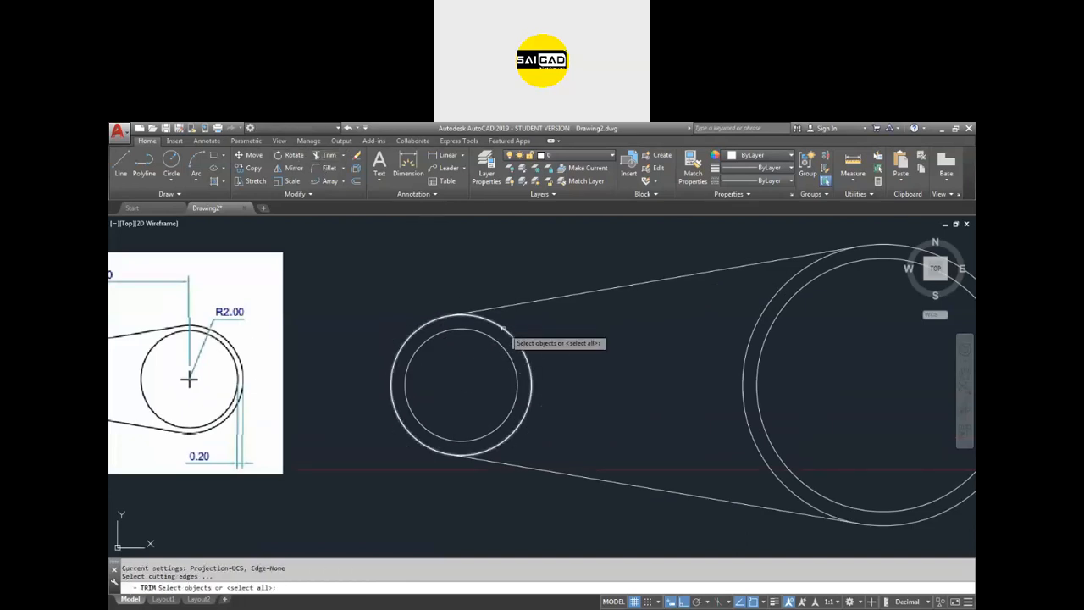
{"action": "key", "text": "Return"}
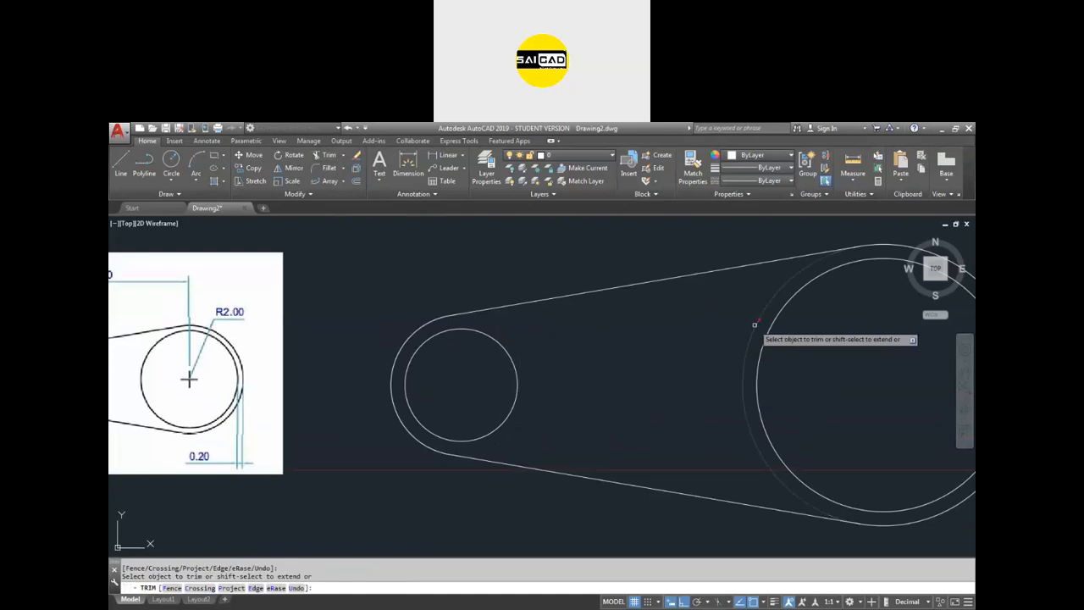
{"action": "scroll", "coordinate": [606, 367], "scroll_direction": "down", "scroll_amount": 1}
{"action": "key", "text": "Escape"}
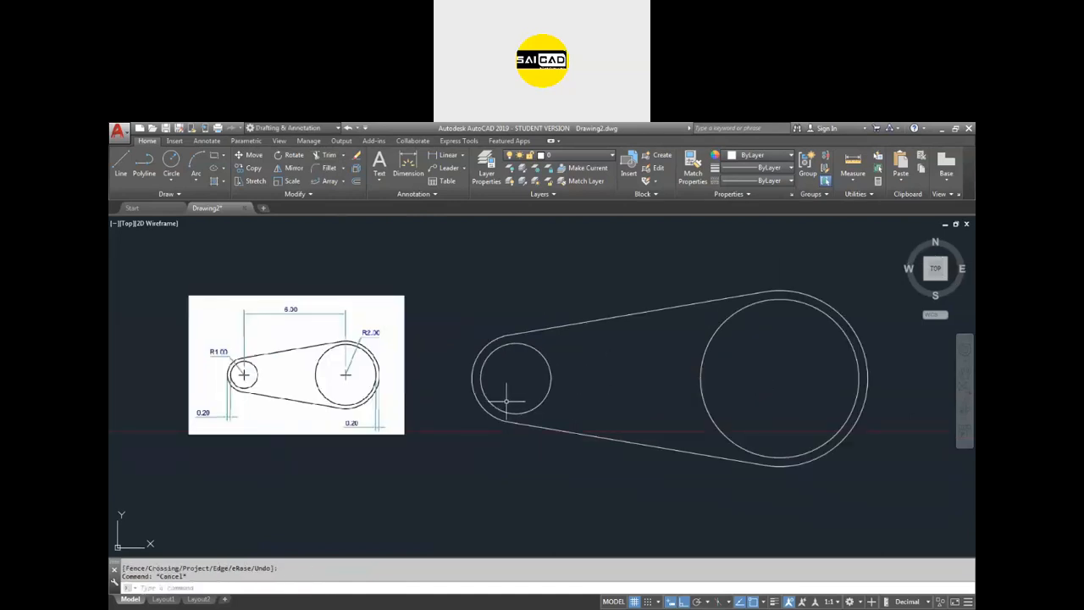
Step: Add a horizontal linear dimension between the centres of the two circles, placing it above the belt outline
{"action": "left_click", "coordinate": [440, 155]}
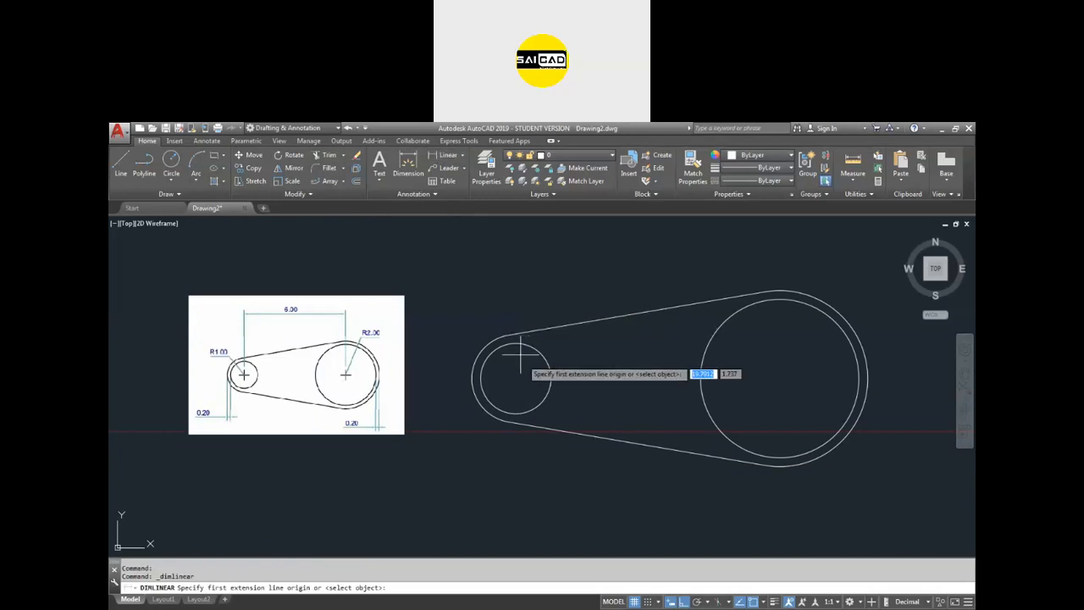
{"action": "left_click", "coordinate": [515, 376]}
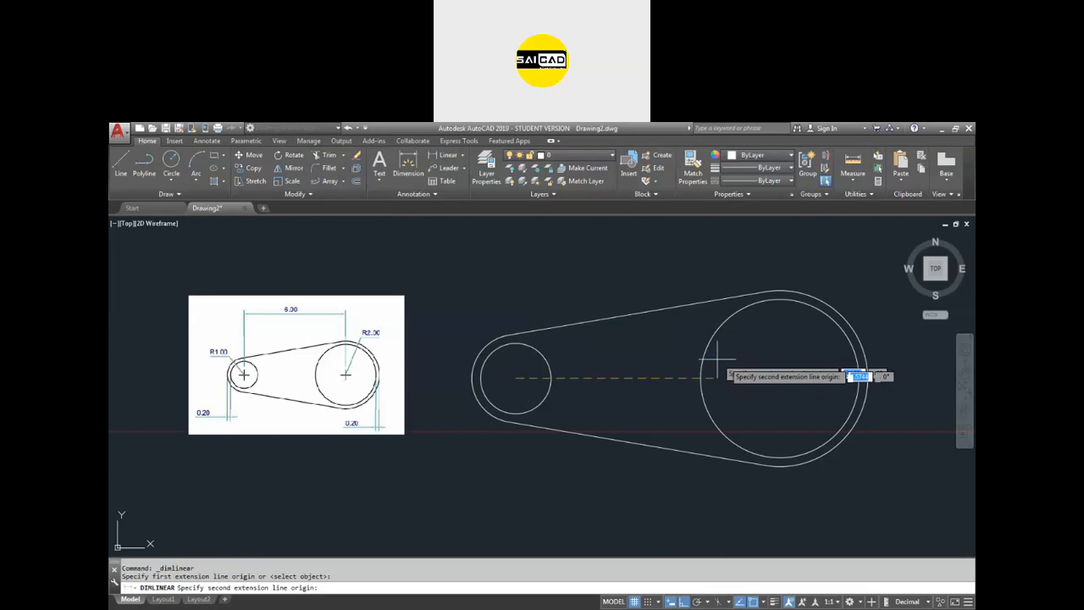
{"action": "left_click", "coordinate": [780, 377]}
{"action": "left_click", "coordinate": [733, 229]}
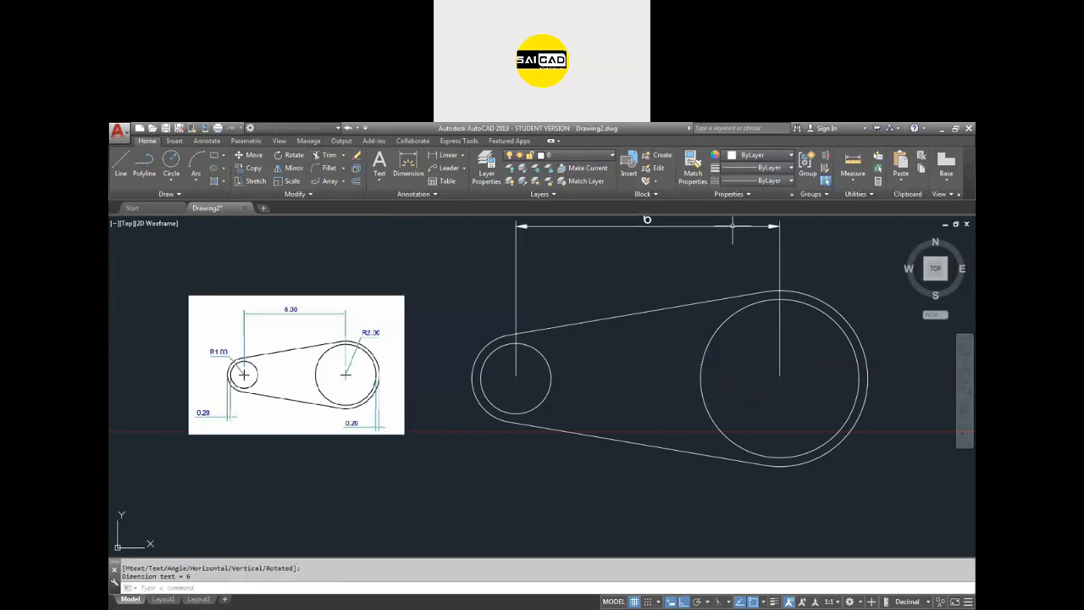
Step: Add radius dimensions to the belt's outer arcs, first at the large end and then at the small end
{"action": "scroll", "coordinate": [609, 339], "scroll_direction": "down", "scroll_amount": 5}
{"action": "scroll", "coordinate": [631, 330], "scroll_direction": "up", "scroll_amount": 3}
{"action": "key", "text": "Return"}
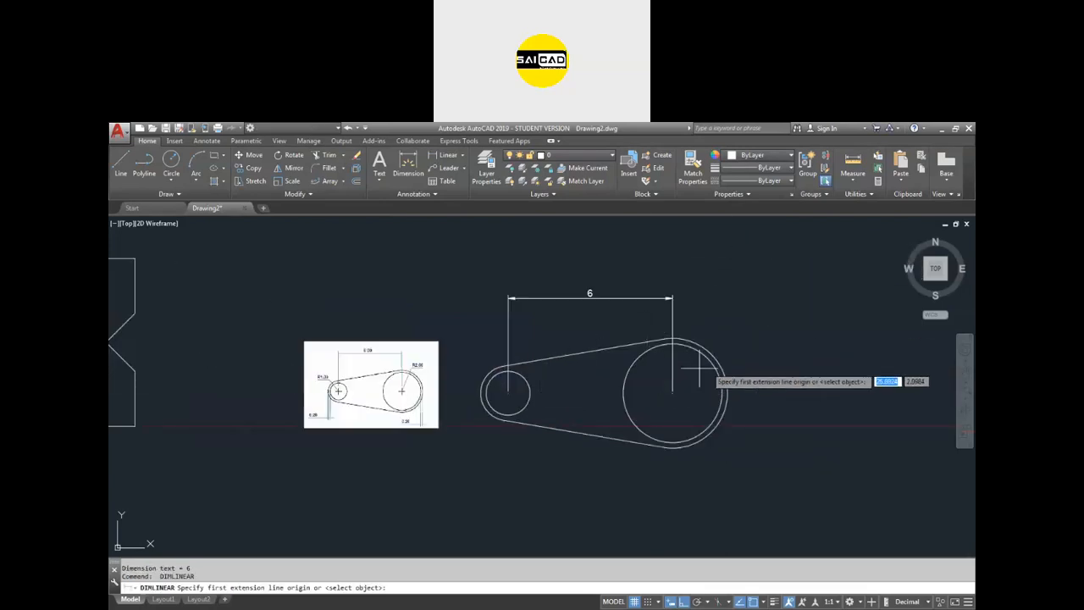
{"action": "scroll", "coordinate": [711, 348], "scroll_direction": "up", "scroll_amount": 3}
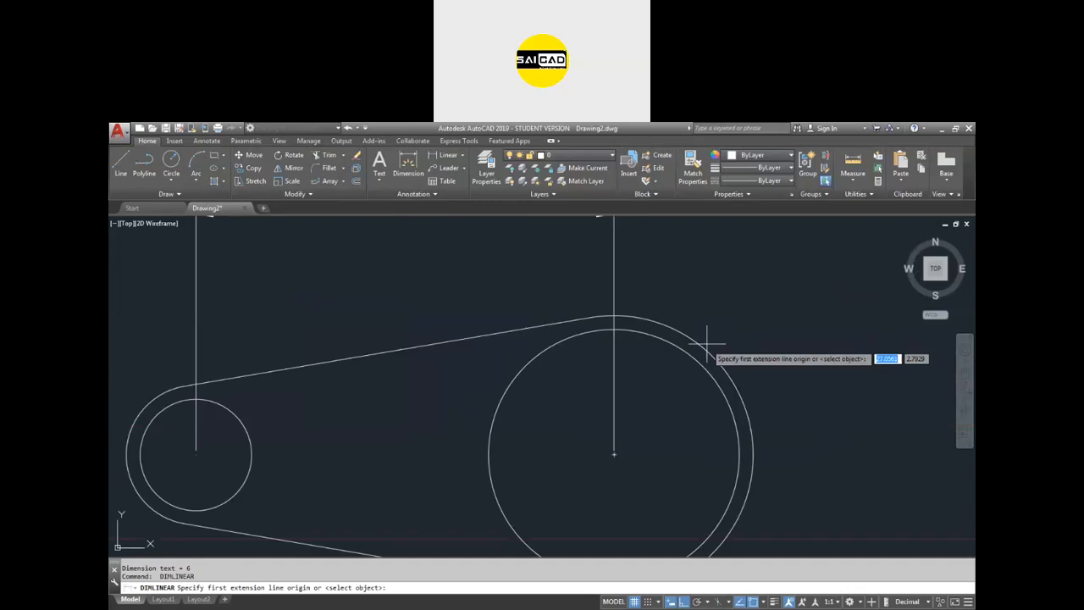
{"action": "scroll", "coordinate": [694, 337], "scroll_direction": "up", "scroll_amount": 4}
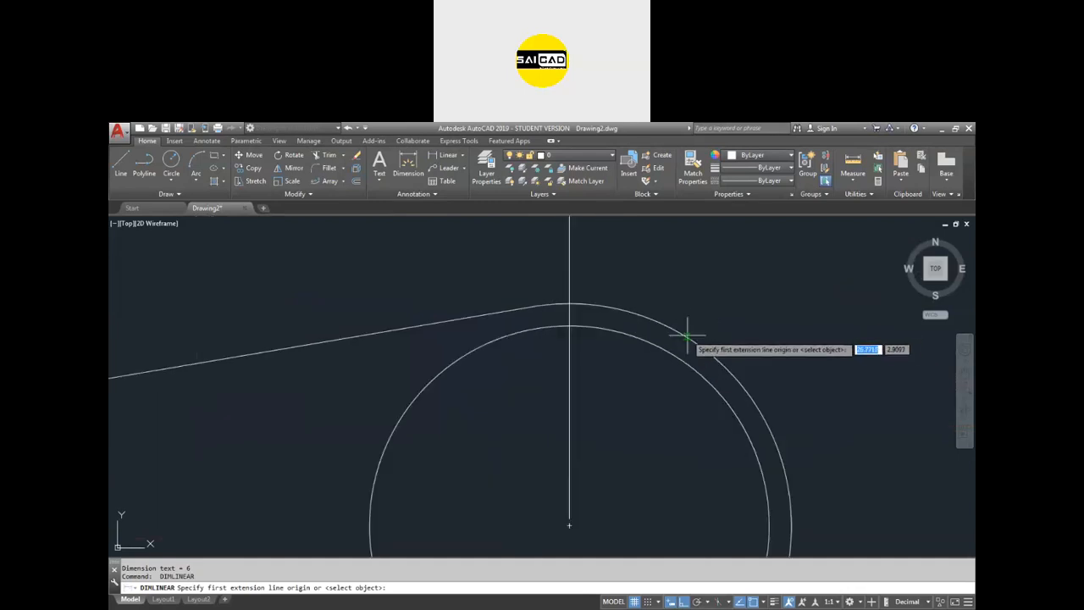
{"action": "left_click", "coordinate": [408, 165]}
{"action": "left_click", "coordinate": [708, 329]}
{"action": "scroll", "coordinate": [787, 288], "scroll_direction": "down", "scroll_amount": 4}
{"action": "left_click", "coordinate": [806, 294]}
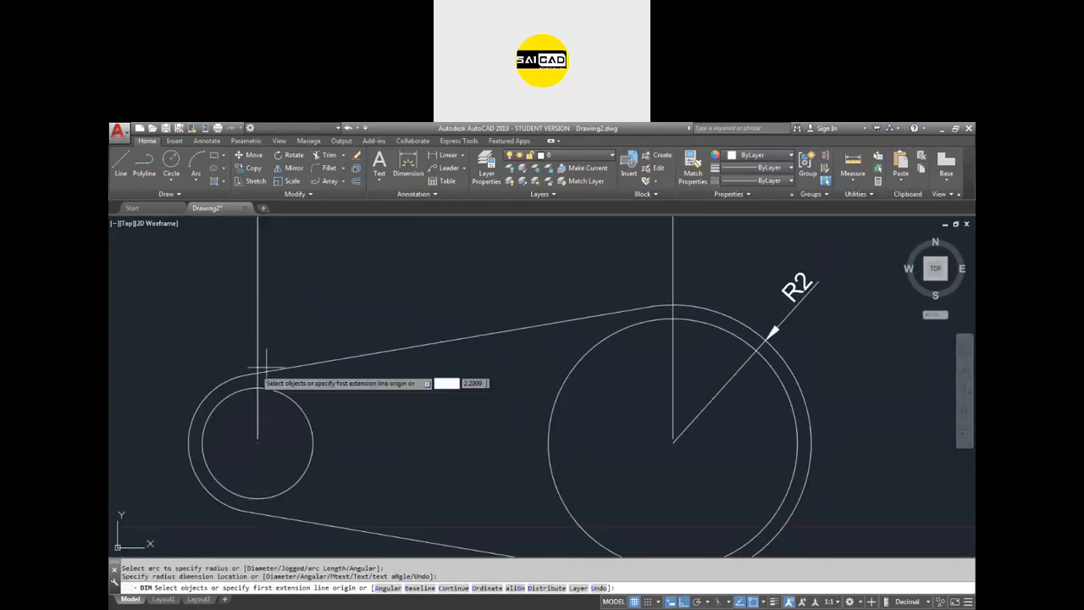
{"action": "left_click", "coordinate": [266, 366]}
{"action": "left_click", "coordinate": [190, 343]}
Step: Dimension the horizontal gap between the inner circle and outer arc at the belt's small end, placing it below the shape
{"action": "scroll", "coordinate": [191, 457], "scroll_direction": "up", "scroll_amount": 2}
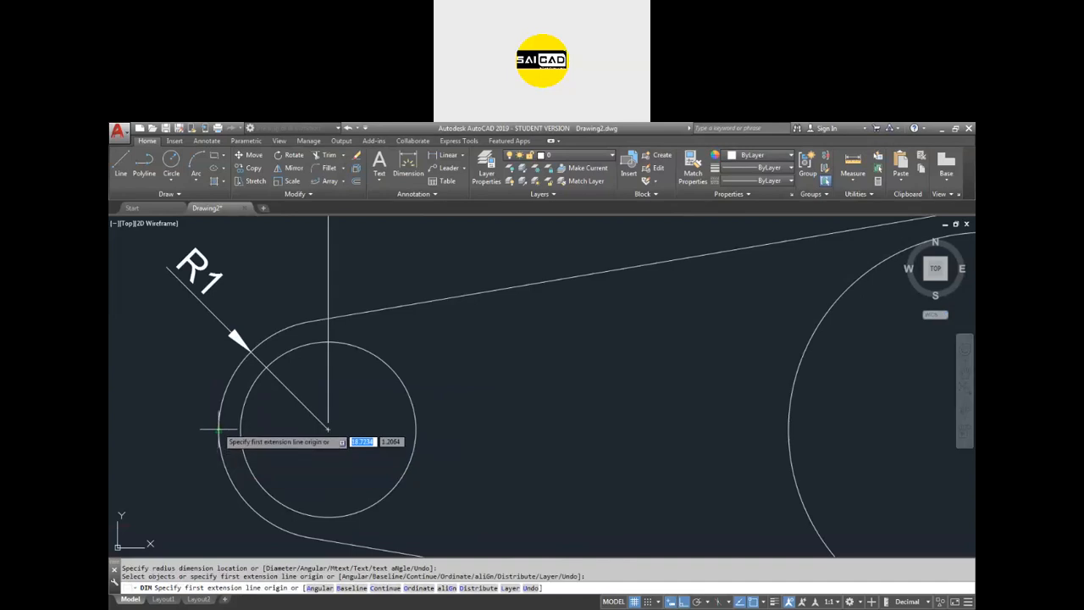
{"action": "left_click", "coordinate": [219, 429]}
{"action": "left_click", "coordinate": [243, 429]}
{"action": "scroll", "coordinate": [243, 429], "scroll_direction": "down", "scroll_amount": 2}
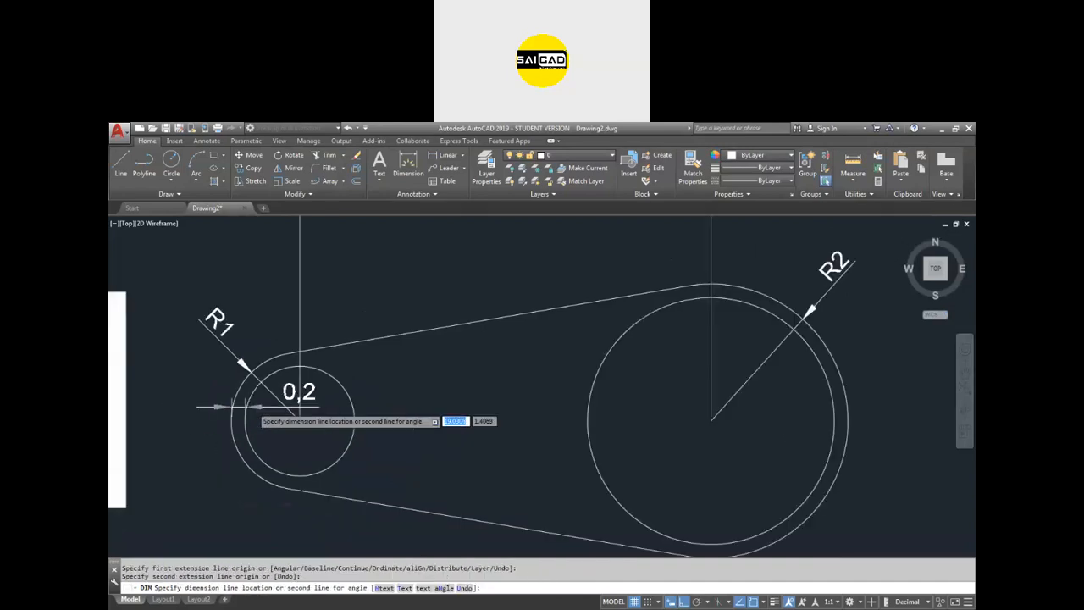
{"action": "left_click", "coordinate": [273, 512]}
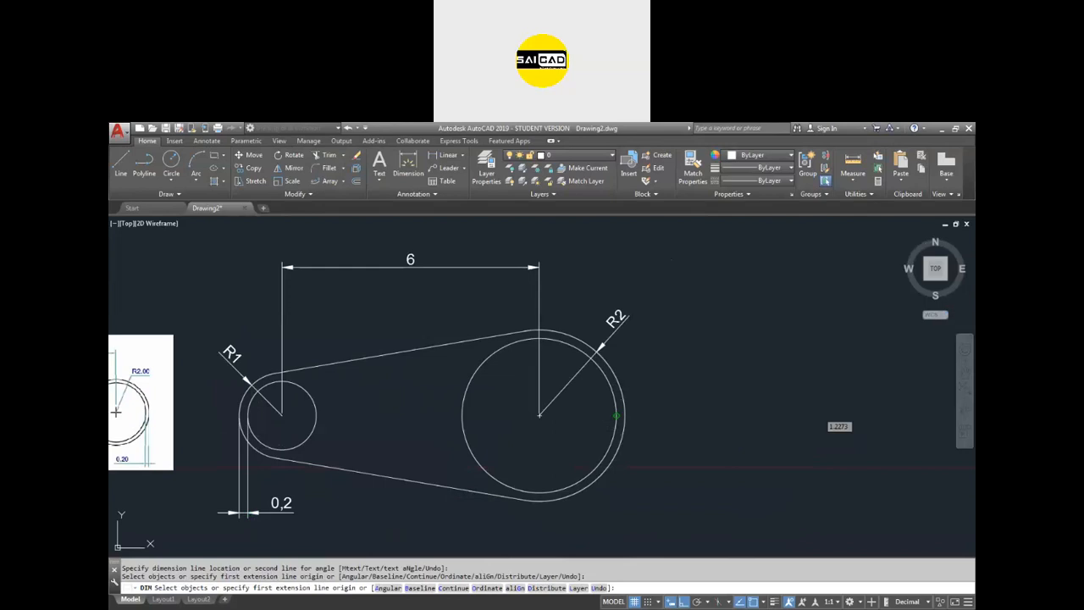
Step: Dimension the horizontal gap between the inner circle and outer arc at the belt's large end, below the outline
{"action": "left_click", "coordinate": [616, 415]}
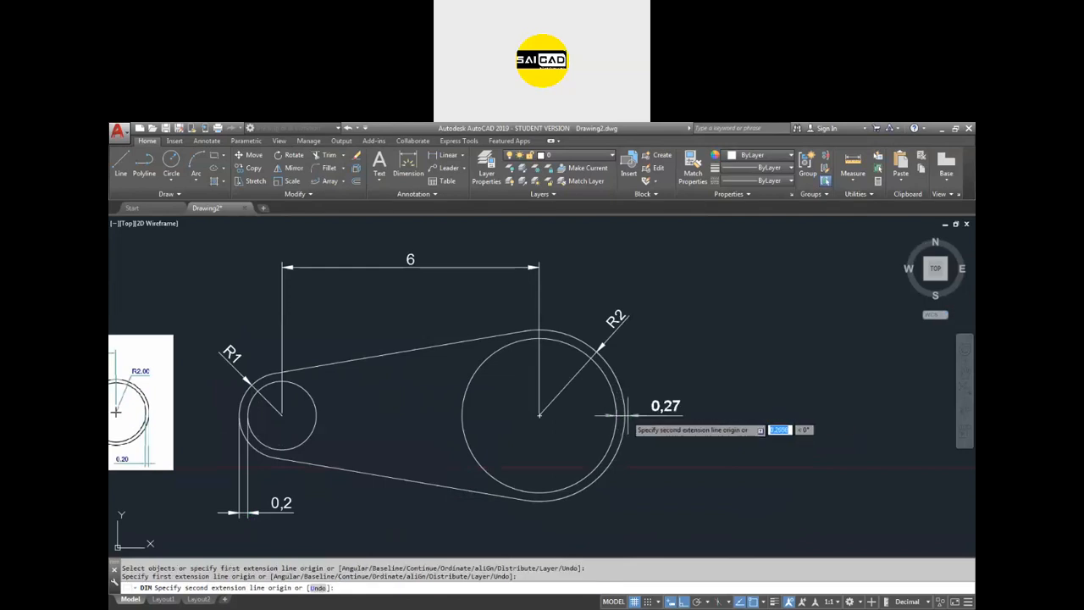
{"action": "left_click", "coordinate": [625, 415]}
{"action": "left_click", "coordinate": [615, 527]}
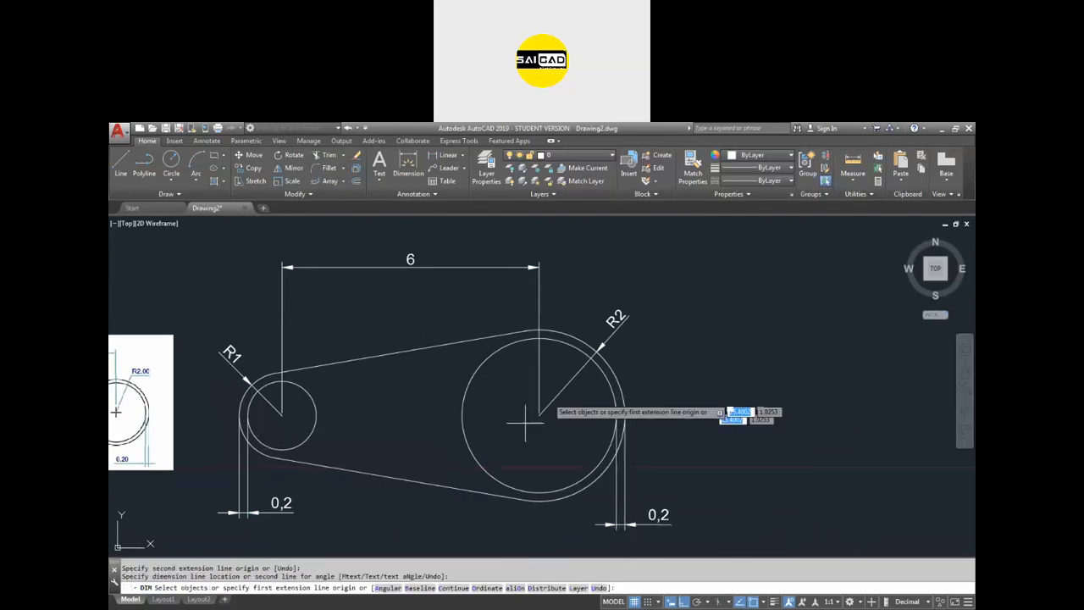
{"action": "key", "text": "Return"}
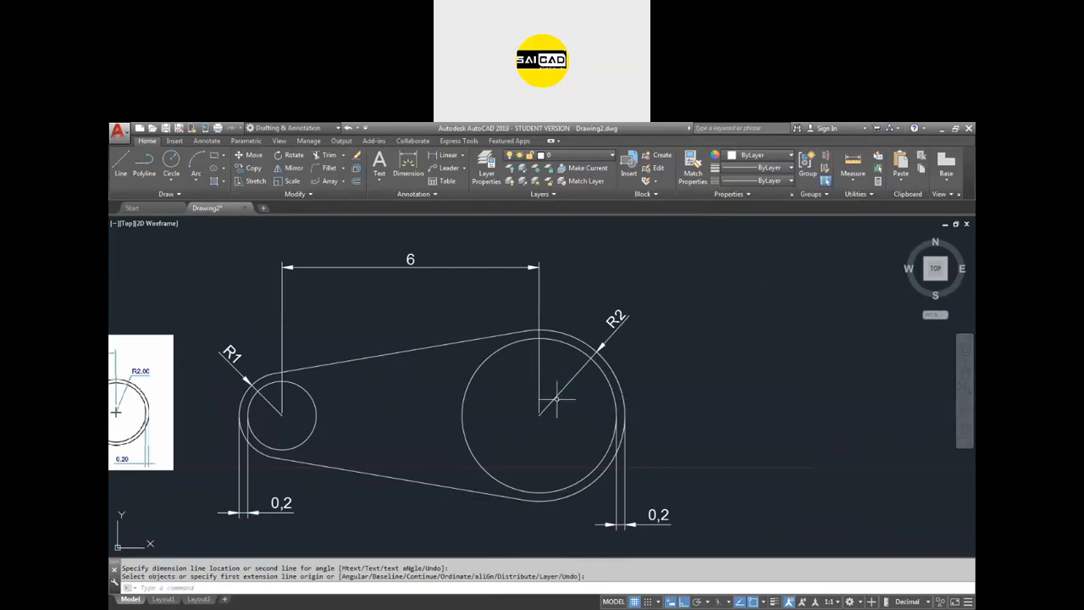
{"action": "type", "text": "l"}
{"action": "key", "text": "Return"}
{"action": "scroll", "coordinate": [512, 426], "scroll_direction": "up", "scroll_amount": 2}
{"action": "scroll", "coordinate": [515, 436], "scroll_direction": "up", "scroll_amount": 2}
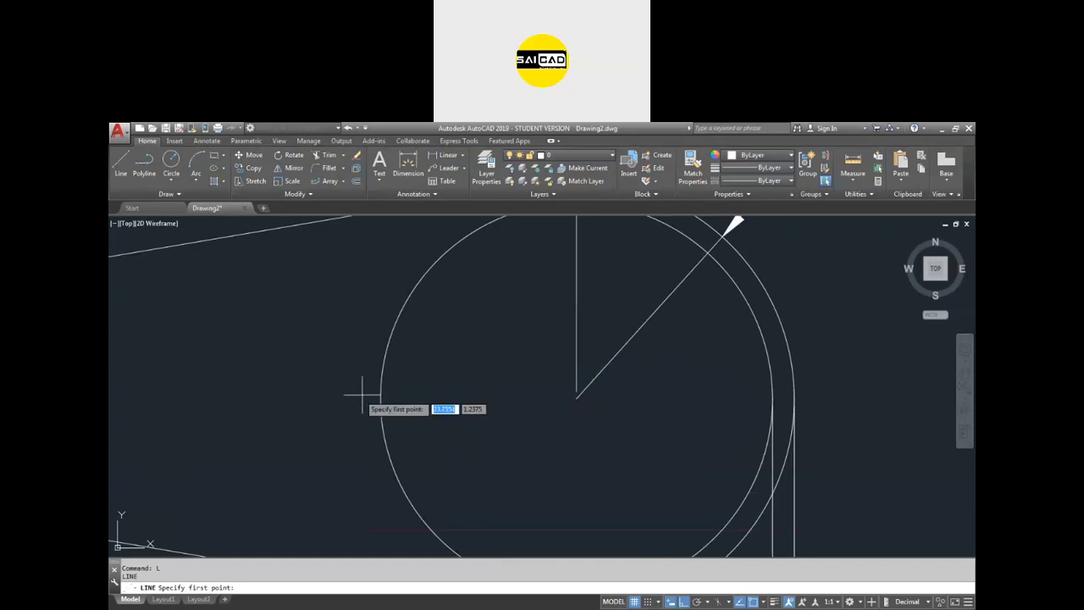
{"action": "scroll", "coordinate": [500, 382], "scroll_direction": "down", "scroll_amount": 2}
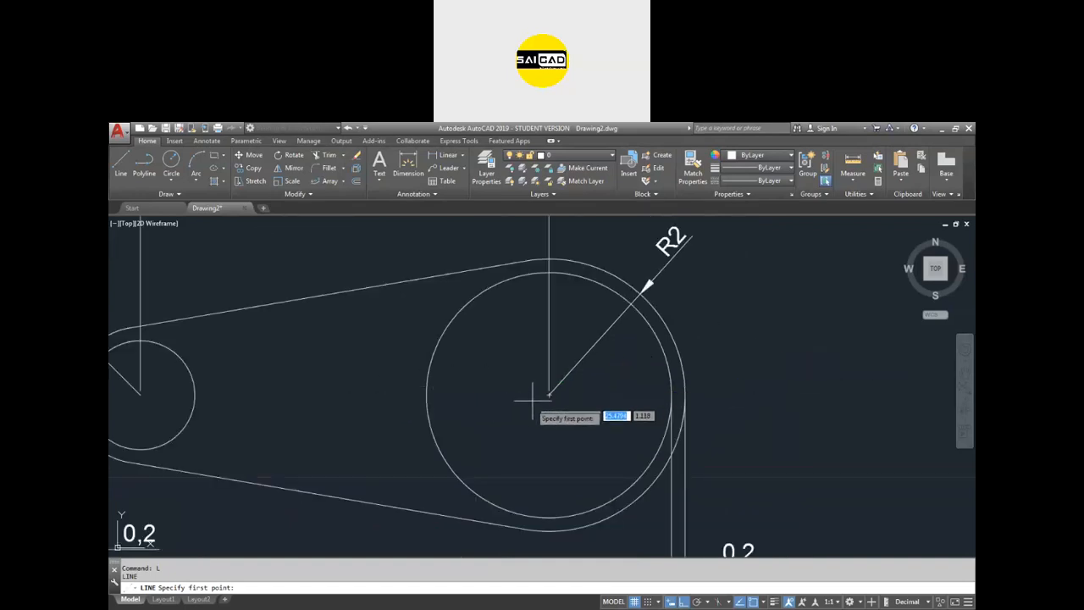
{"action": "scroll", "coordinate": [542, 393], "scroll_direction": "up", "scroll_amount": 2}
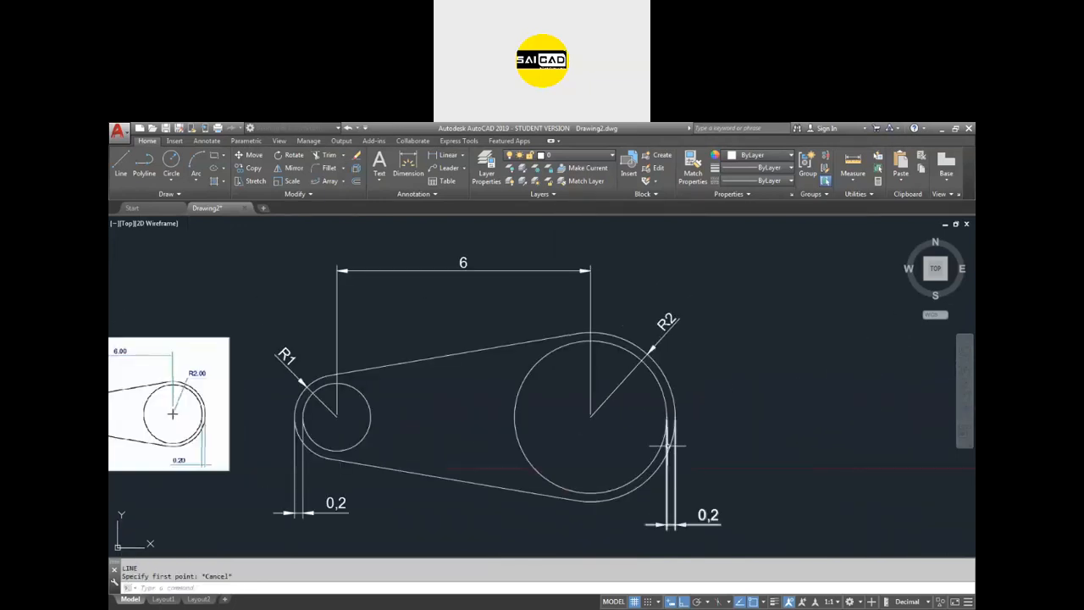
Step: Draw a separate circle with a radius of about 0.88 to the right of the belt shape
{"action": "left_click", "coordinate": [786, 405]}
{"action": "scroll", "coordinate": [780, 398], "scroll_direction": "up", "scroll_amount": 5}
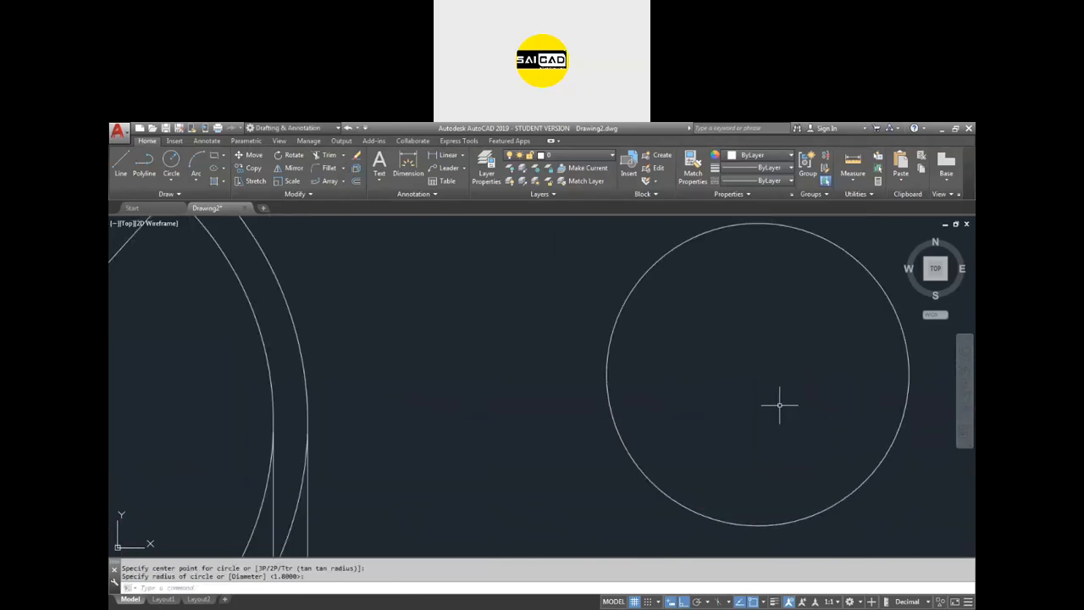
{"action": "key", "text": "Return"}
{"action": "type", "text": "L"}
{"action": "key", "text": "Return"}
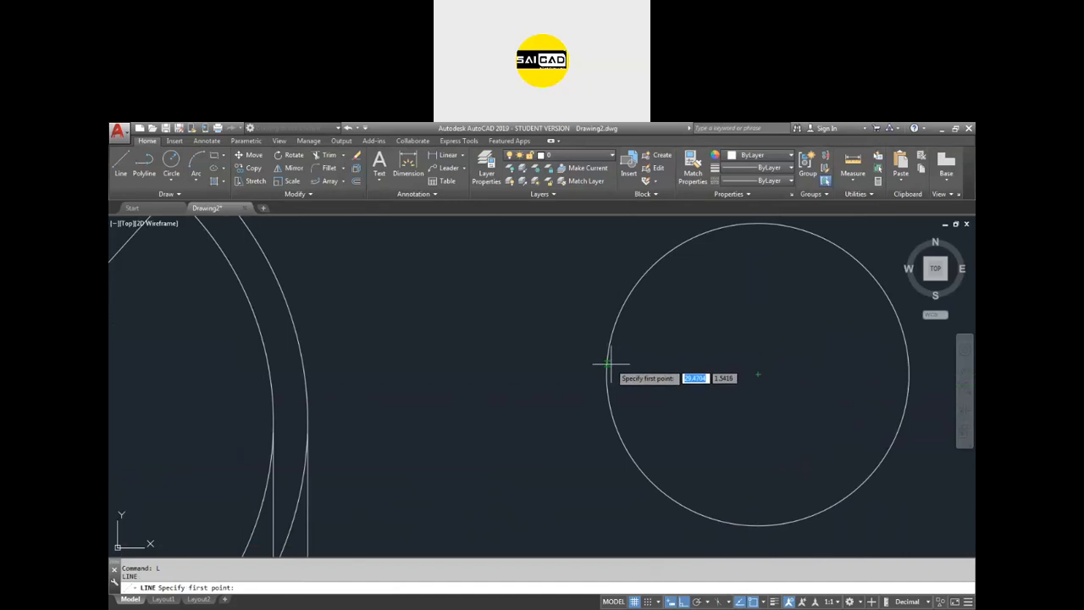
{"action": "key", "text": "Escape"}
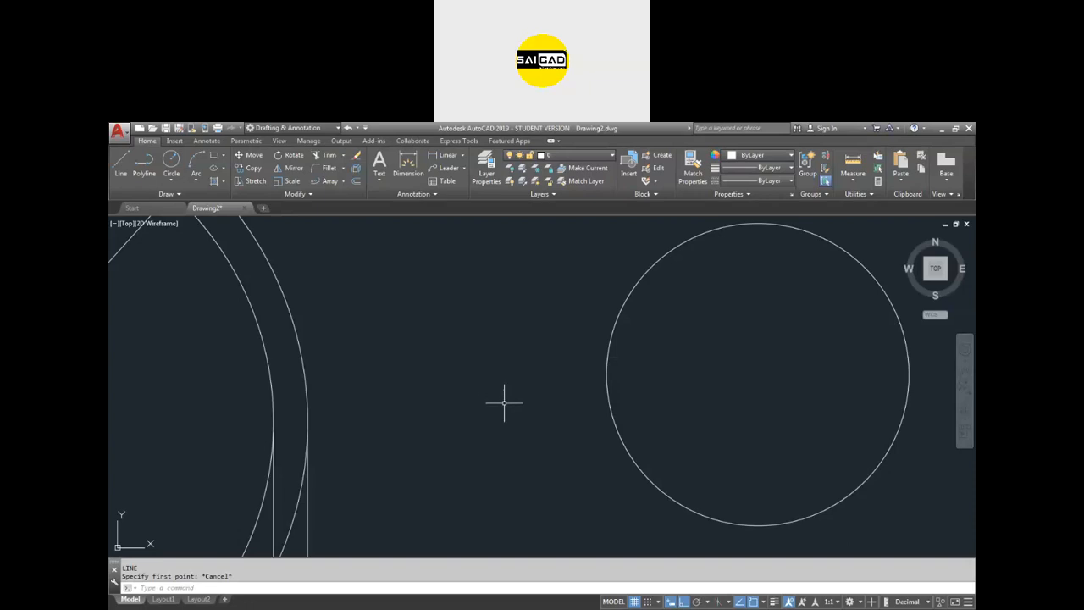
{"action": "scroll", "coordinate": [681, 377], "scroll_direction": "down", "scroll_amount": 6}
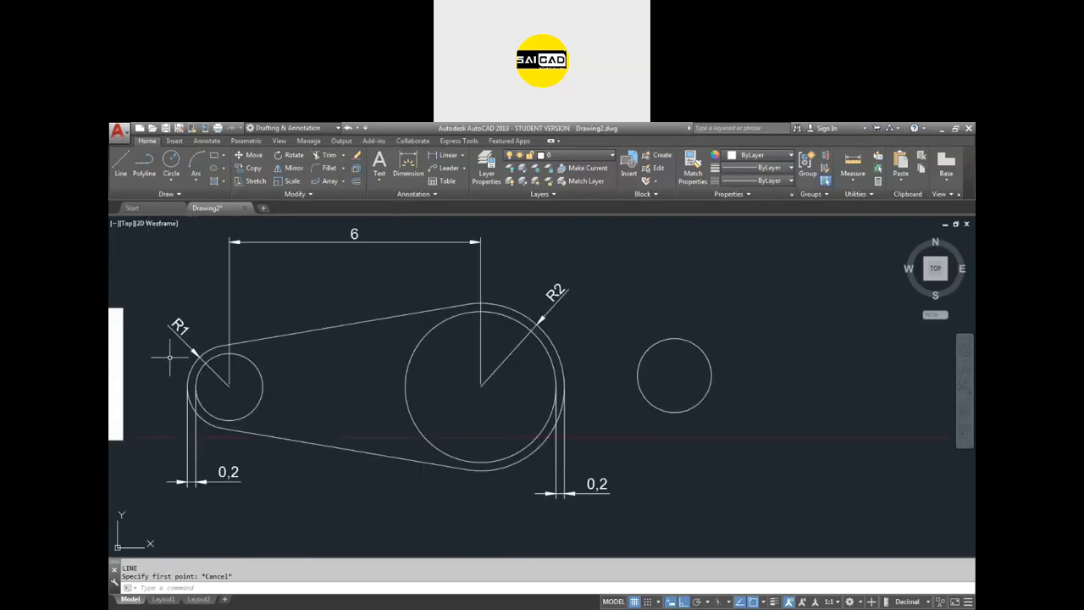
{"action": "scroll", "coordinate": [593, 351], "scroll_direction": "down", "scroll_amount": 4}
{"action": "scroll", "coordinate": [364, 371], "scroll_direction": "up", "scroll_amount": 8}
{"action": "scroll", "coordinate": [276, 392], "scroll_direction": "down", "scroll_amount": 4}
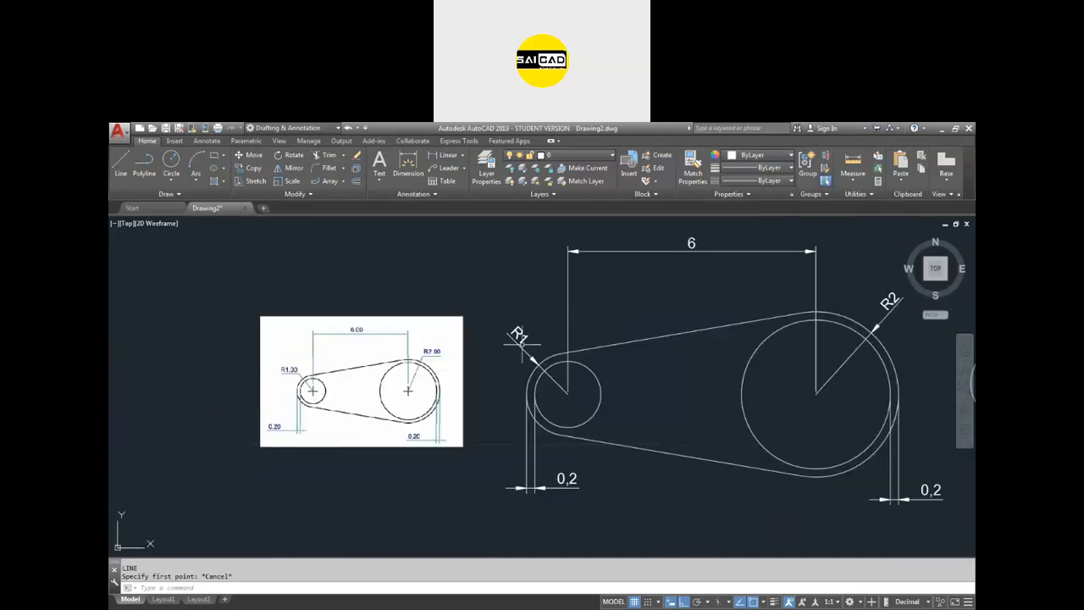
{"action": "scroll", "coordinate": [486, 388], "scroll_direction": "down", "scroll_amount": 2}
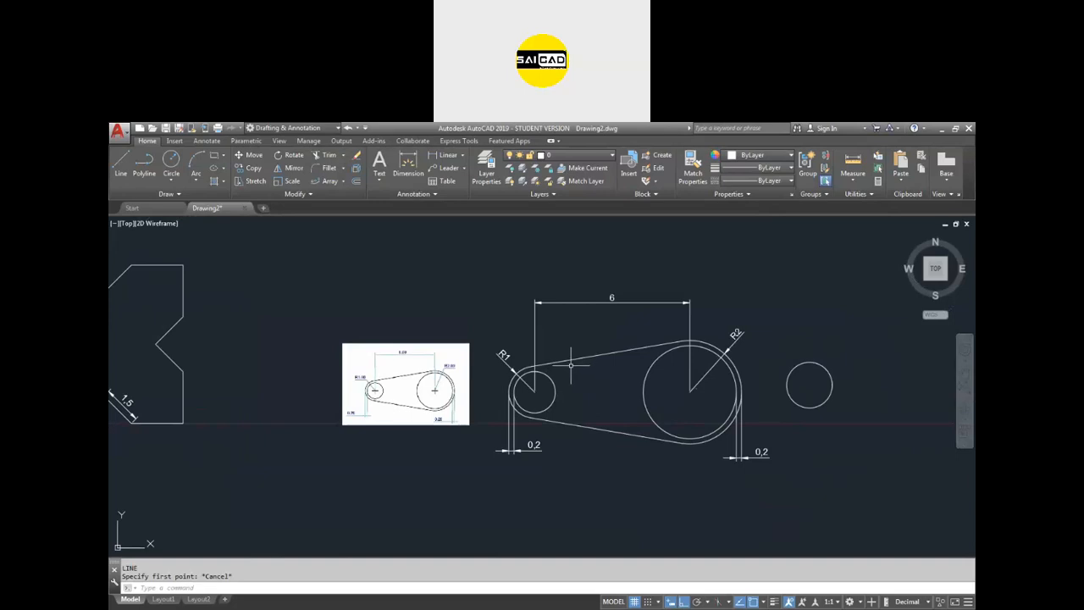
{"action": "left_click", "coordinate": [453, 318]}
{"action": "left_click", "coordinate": [415, 356]}
{"action": "key", "text": "Escape"}
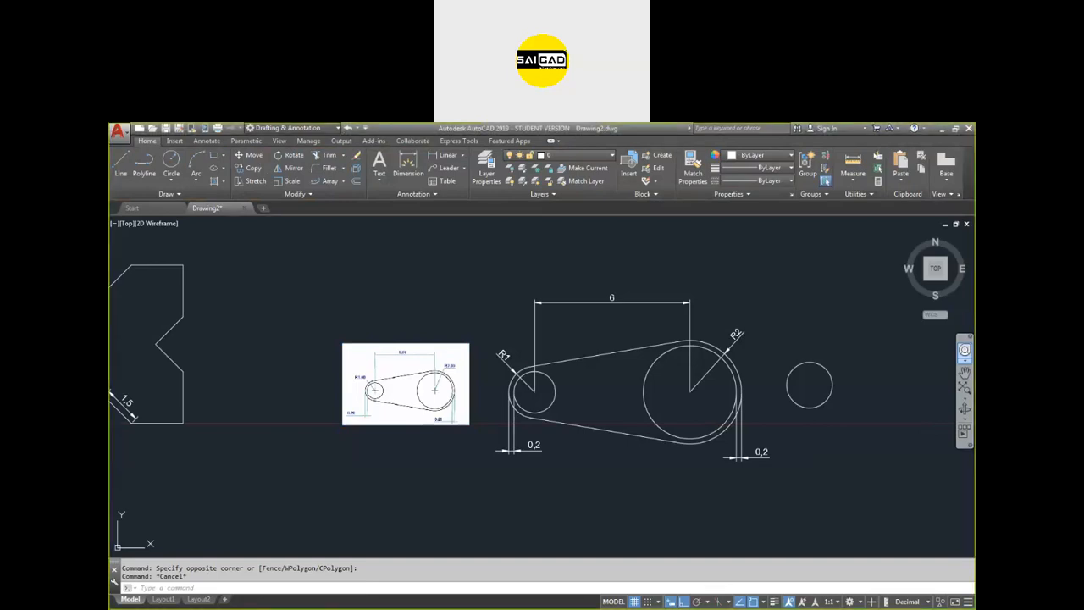
Step: Place the three-hole bracket reference image to the right of the belt drawing at scale .1 with the default rotation
{"action": "left_click_drag", "start_coordinate": [886, 432], "coordinate": [885, 427]}
{"action": "scroll", "coordinate": [730, 426], "scroll_direction": "down", "scroll_amount": 11}
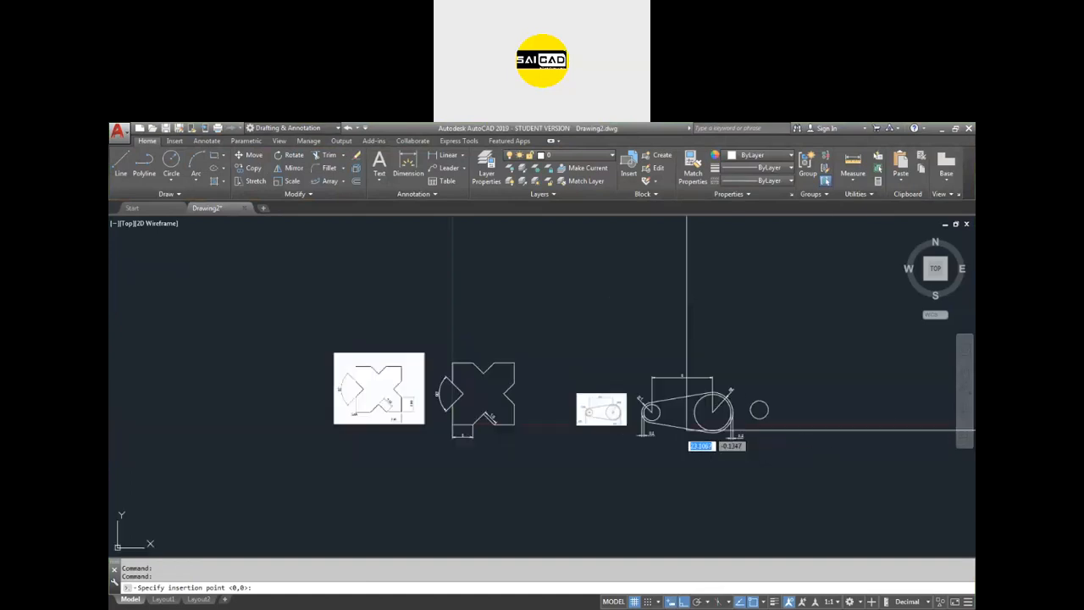
{"action": "scroll", "coordinate": [733, 429], "scroll_direction": "up", "scroll_amount": 5}
{"action": "left_click", "coordinate": [574, 439]}
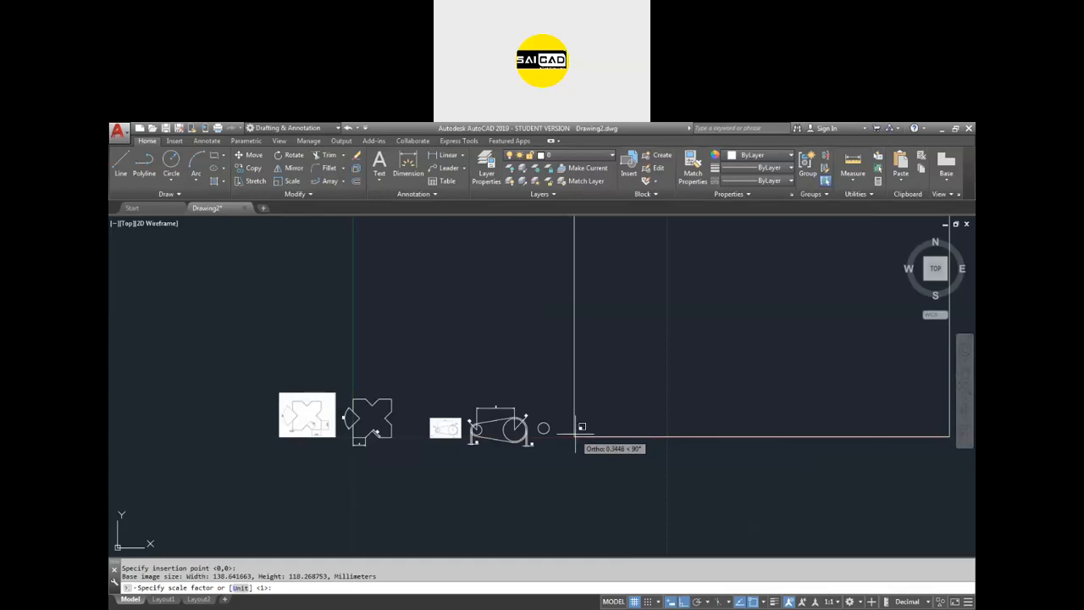
{"action": "type", "text": ".1"}
{"action": "key", "text": "Return"}
{"action": "key", "text": "Return"}
{"action": "scroll", "coordinate": [677, 413], "scroll_direction": "up", "scroll_amount": 8}
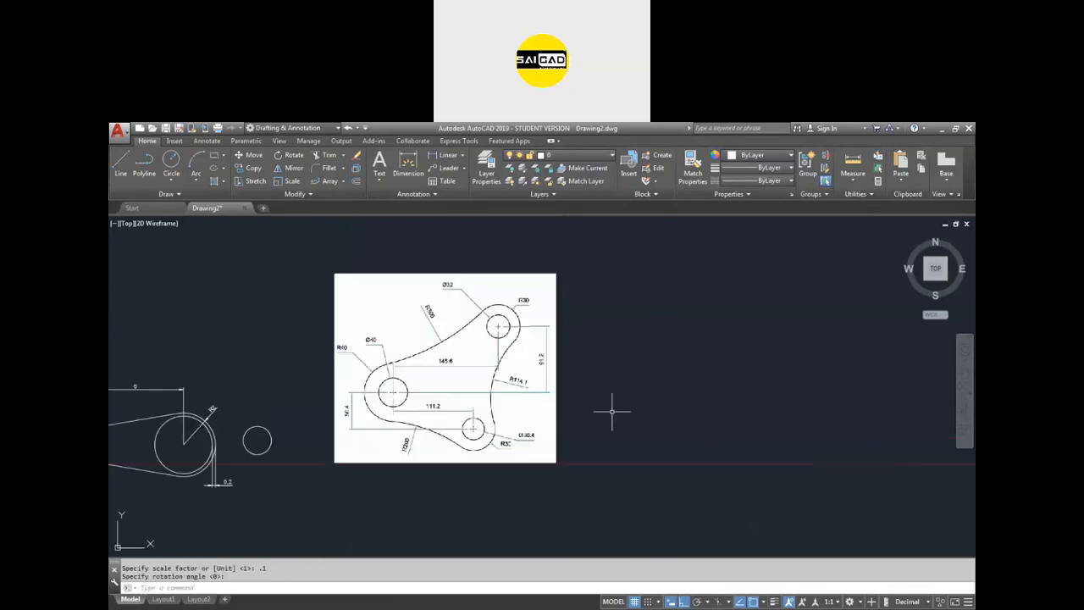
Step: Draw a circle of radius 40 to the right of the bracket reference image
{"action": "scroll", "coordinate": [516, 398], "scroll_direction": "down", "scroll_amount": 3}
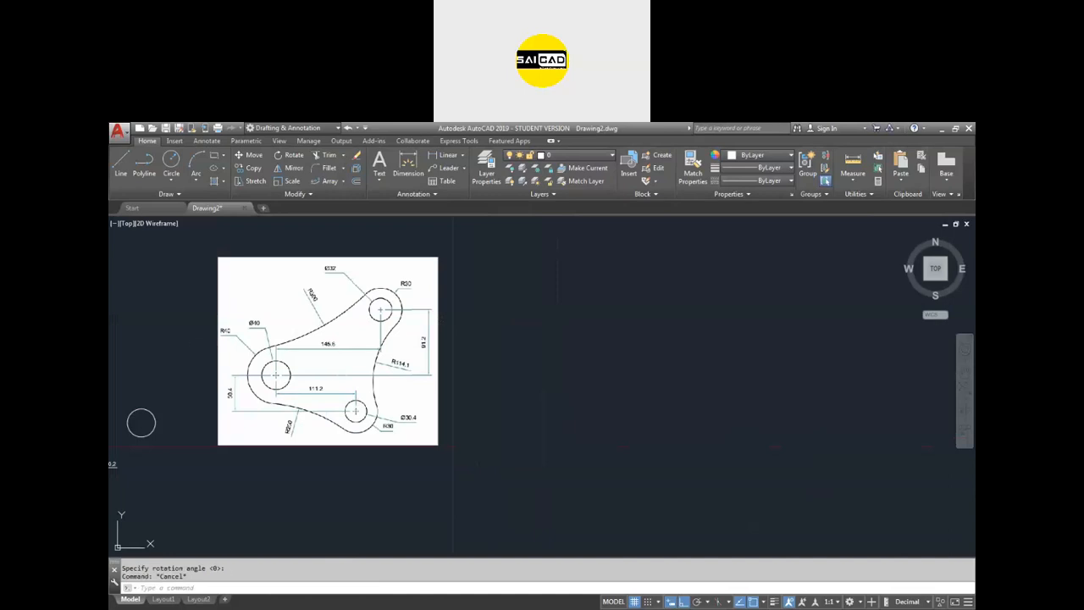
{"action": "scroll", "coordinate": [309, 351], "scroll_direction": "up", "scroll_amount": 2}
{"action": "scroll", "coordinate": [364, 356], "scroll_direction": "down", "scroll_amount": 2}
{"action": "scroll", "coordinate": [355, 347], "scroll_direction": "up", "scroll_amount": 2}
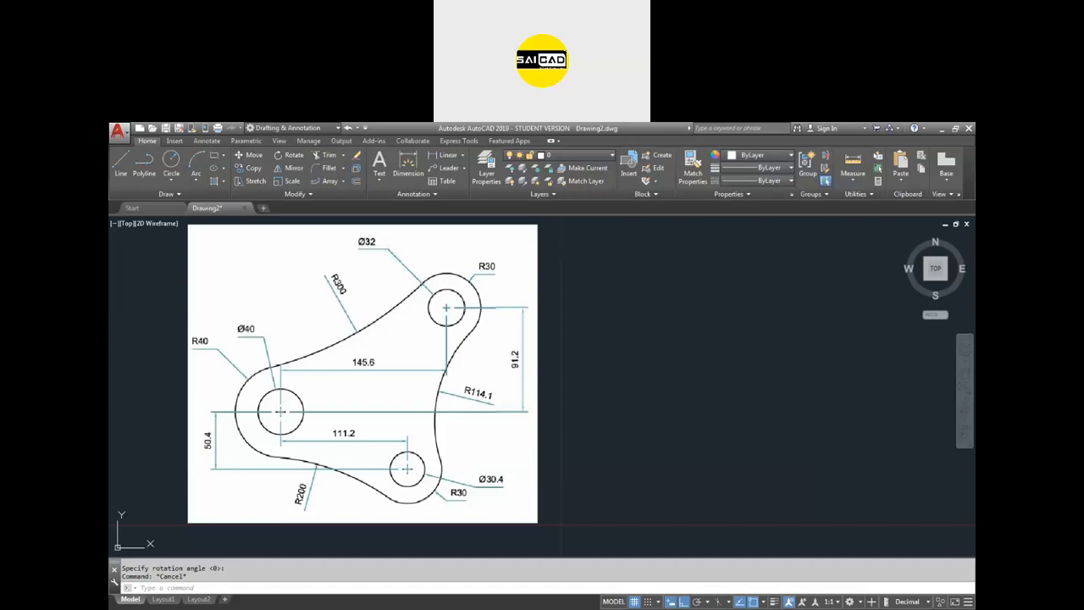
{"action": "key", "text": "Return"}
{"action": "scroll", "coordinate": [412, 380], "scroll_direction": "down", "scroll_amount": 2}
{"action": "left_click", "coordinate": [739, 410]}
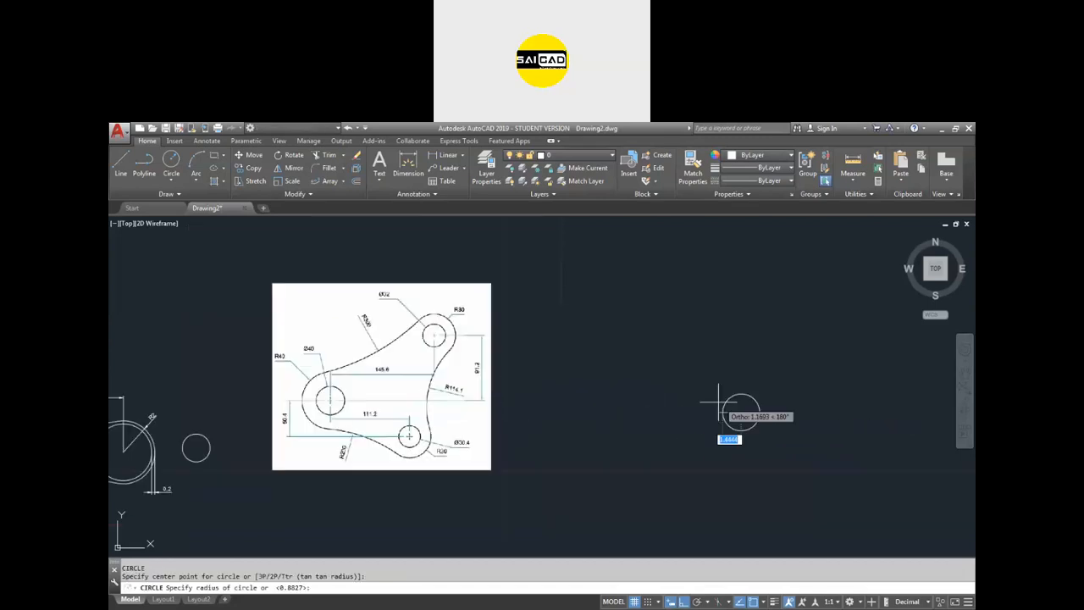
{"action": "type", "text": "40"}
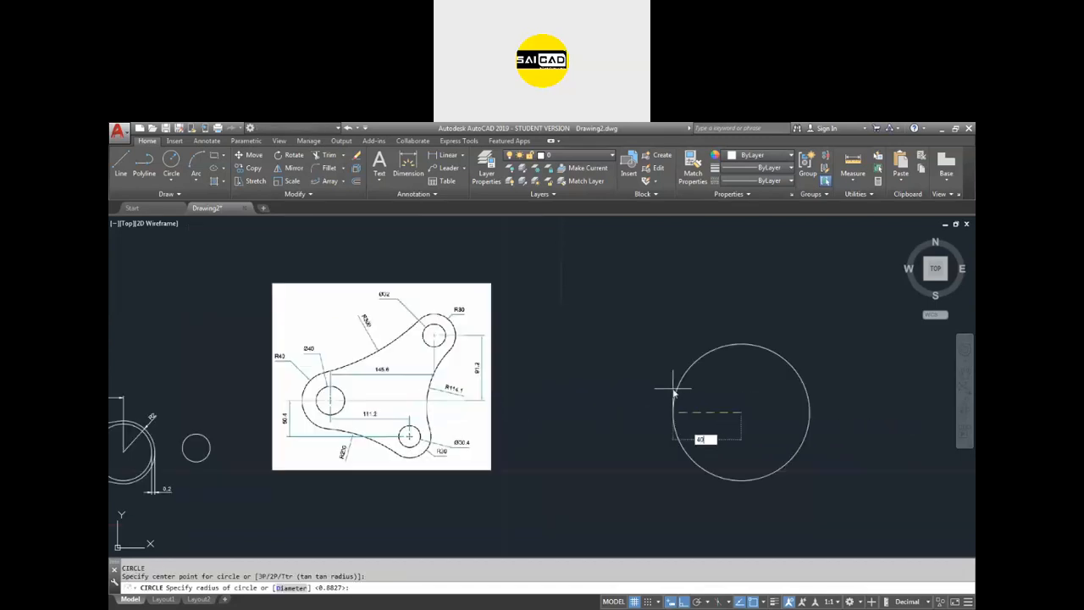
{"action": "key", "text": "Return"}
Step: Move the radius 40 circle horizontally to the right, clear of the reference images
{"action": "scroll", "coordinate": [618, 402], "scroll_direction": "down", "scroll_amount": 3}
{"action": "left_click", "coordinate": [742, 358]}
{"action": "left_click", "coordinate": [628, 424]}
{"action": "left_click", "coordinate": [596, 412]}
{"action": "left_click", "coordinate": [817, 412]}
{"action": "key", "text": "Escape"}
Step: Enlarge the bracket reference image by stretching its upper-right corner outward until it spans past the radius 40 circle
{"action": "left_click", "coordinate": [547, 426]}
{"action": "left_click", "coordinate": [558, 391]}
{"action": "left_click", "coordinate": [558, 391]}
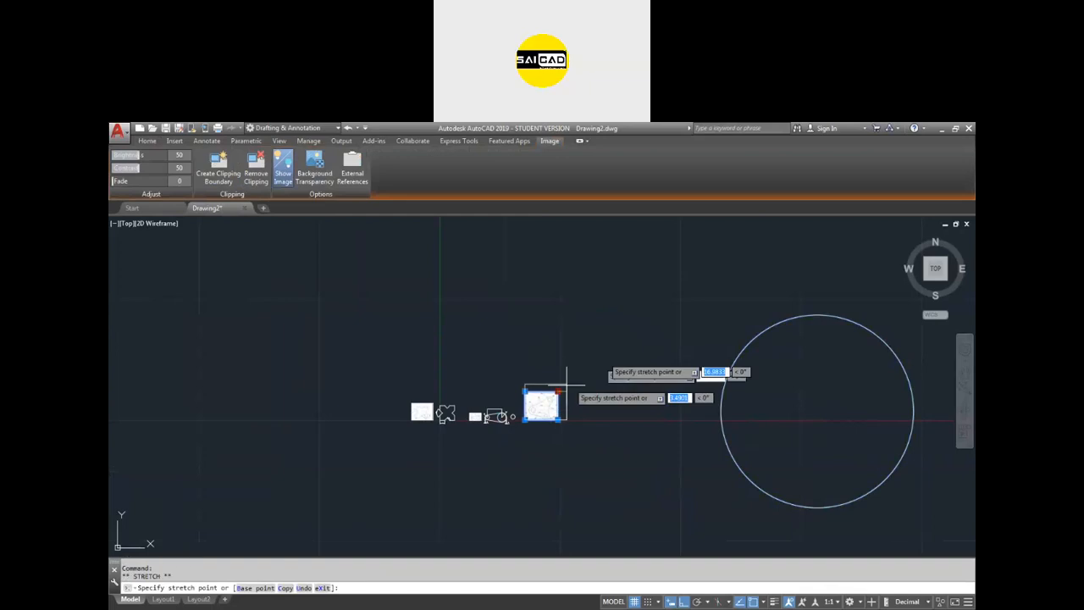
{"action": "scroll", "coordinate": [669, 364], "scroll_direction": "down", "scroll_amount": 3}
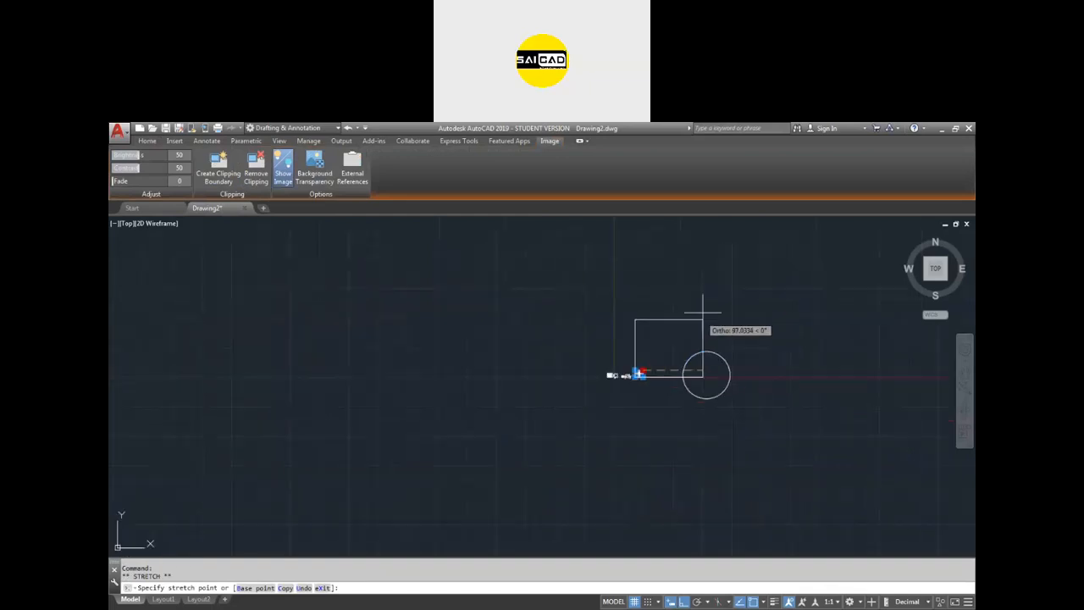
{"action": "left_click", "coordinate": [733, 268]}
{"action": "scroll", "coordinate": [597, 388], "scroll_direction": "down", "scroll_amount": 3}
{"action": "scroll", "coordinate": [614, 396], "scroll_direction": "up", "scroll_amount": 3}
Step: Move the radius 40 circle horizontally out of the enlarged bracket image to the empty area on its right
{"action": "left_click", "coordinate": [566, 404]}
{"action": "left_click", "coordinate": [536, 392]}
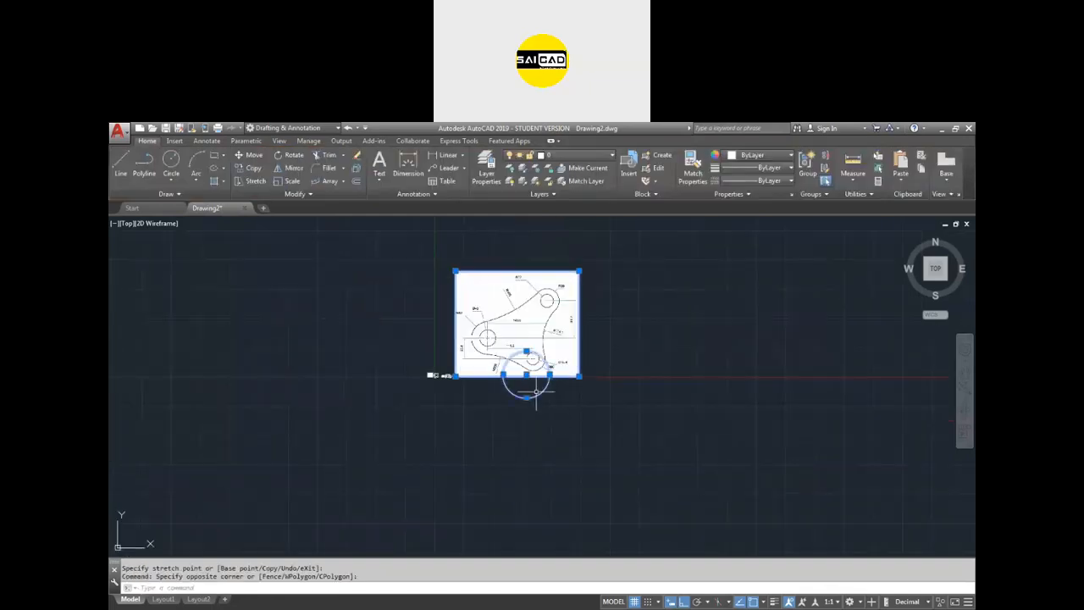
{"action": "key", "text": "Escape"}
{"action": "left_click", "coordinate": [539, 395]}
{"action": "left_click", "coordinate": [532, 392]}
{"action": "left_click", "coordinate": [525, 391]}
{"action": "left_click", "coordinate": [530, 389]}
{"action": "left_click", "coordinate": [526, 374]}
{"action": "scroll", "coordinate": [663, 363], "scroll_direction": "up", "scroll_amount": 4}
{"action": "scroll", "coordinate": [663, 363], "scroll_direction": "down", "scroll_amount": 2}
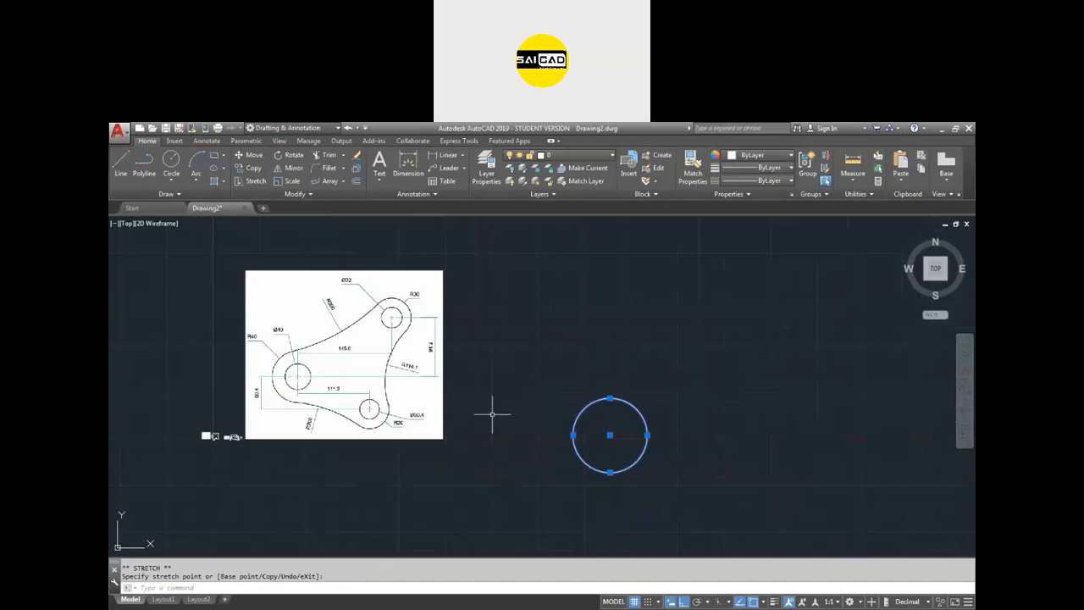
{"action": "key", "text": "Escape"}
Step: Draw a circle of radius 20 concentric with the radius 40 circle
{"action": "type", "text": "c"}
{"action": "key", "text": "Return"}
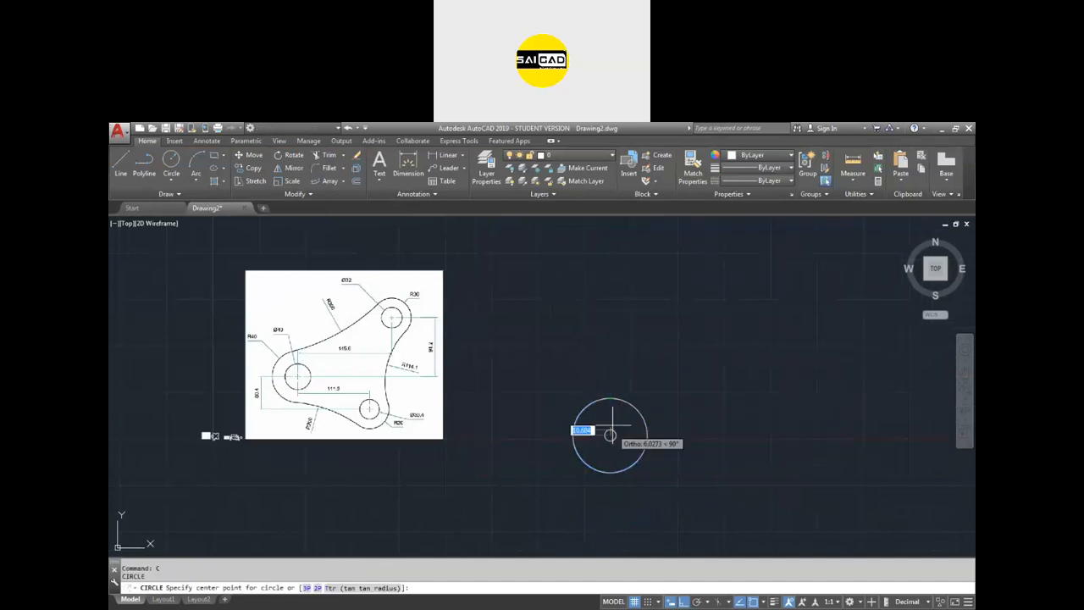
{"action": "left_click", "coordinate": [610, 435]}
{"action": "type", "text": "20"}
{"action": "key", "text": "Return"}
{"action": "scroll", "coordinate": [606, 440], "scroll_direction": "up", "scroll_amount": 4}
{"action": "scroll", "coordinate": [606, 441], "scroll_direction": "down", "scroll_amount": 2}
Step: Move the bracket reference image diagonally down and to the right, close beside the two concentric circles
{"action": "left_click", "coordinate": [403, 362]}
{"action": "left_click", "coordinate": [326, 396]}
{"action": "scroll", "coordinate": [367, 440], "scroll_direction": "down", "scroll_amount": 4}
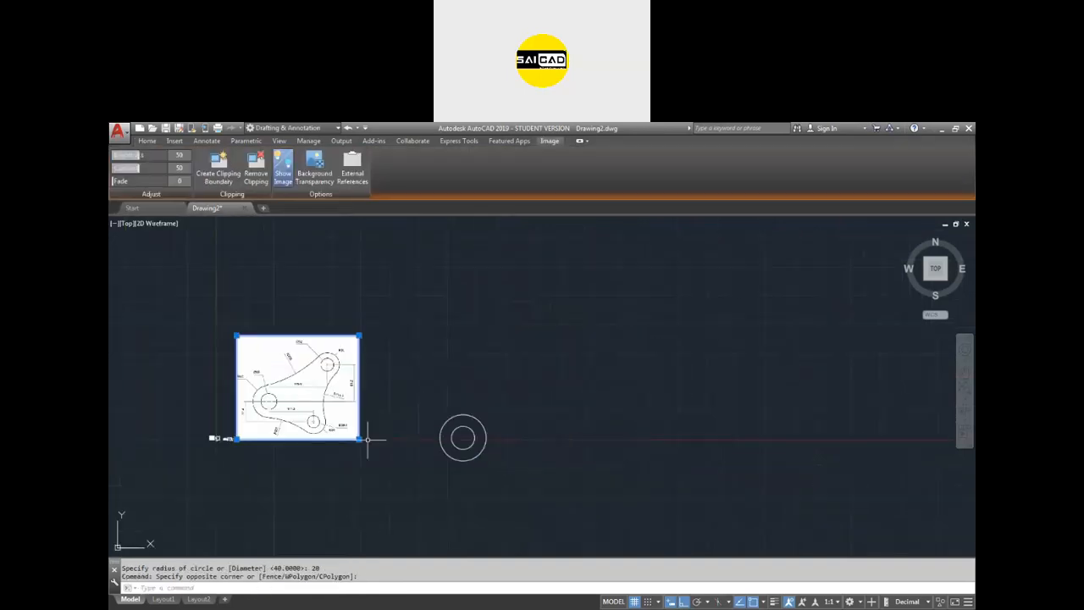
{"action": "type", "text": "m"}
{"action": "key", "text": "Return"}
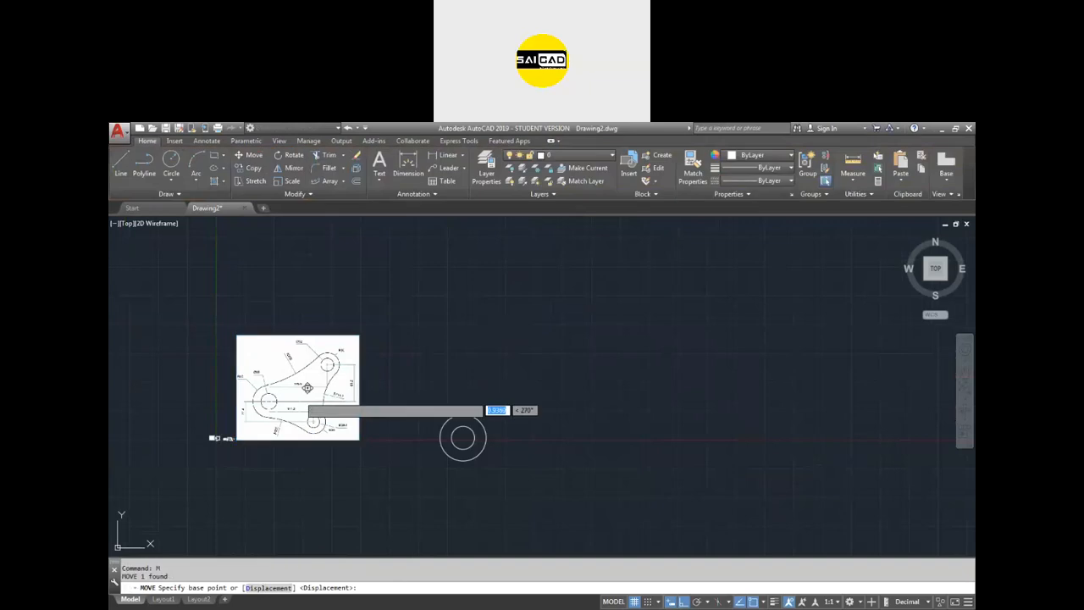
{"action": "left_click", "coordinate": [299, 395]}
{"action": "key", "text": "F8"}
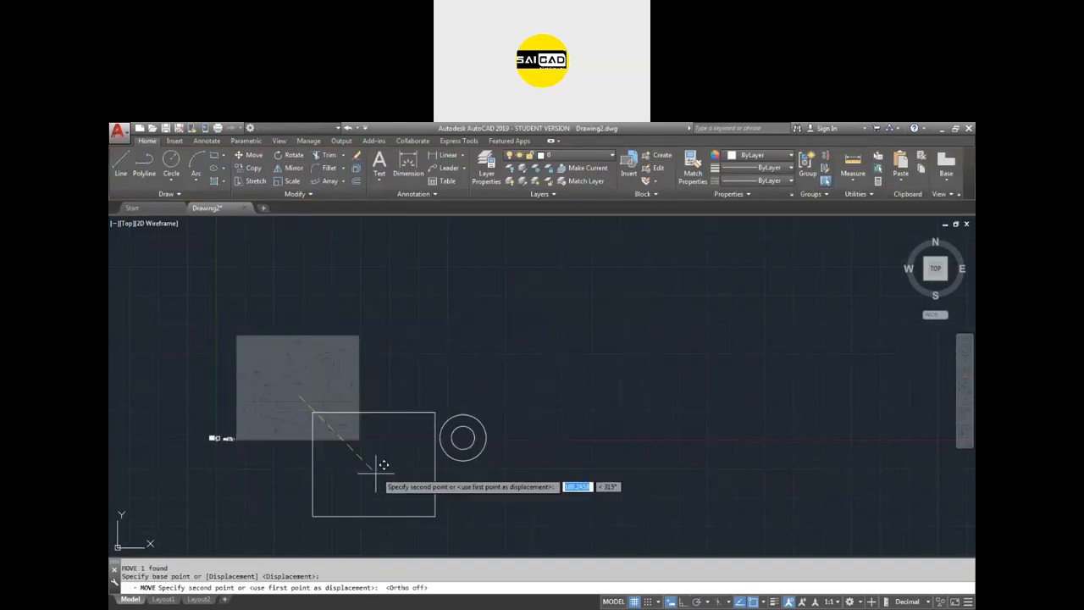
{"action": "left_click", "coordinate": [359, 438]}
{"action": "scroll", "coordinate": [506, 450], "scroll_direction": "up", "scroll_amount": 4}
{"action": "scroll", "coordinate": [606, 404], "scroll_direction": "down", "scroll_amount": 2}
{"action": "scroll", "coordinate": [289, 416], "scroll_direction": "up", "scroll_amount": 2}
{"action": "key", "text": "Escape"}
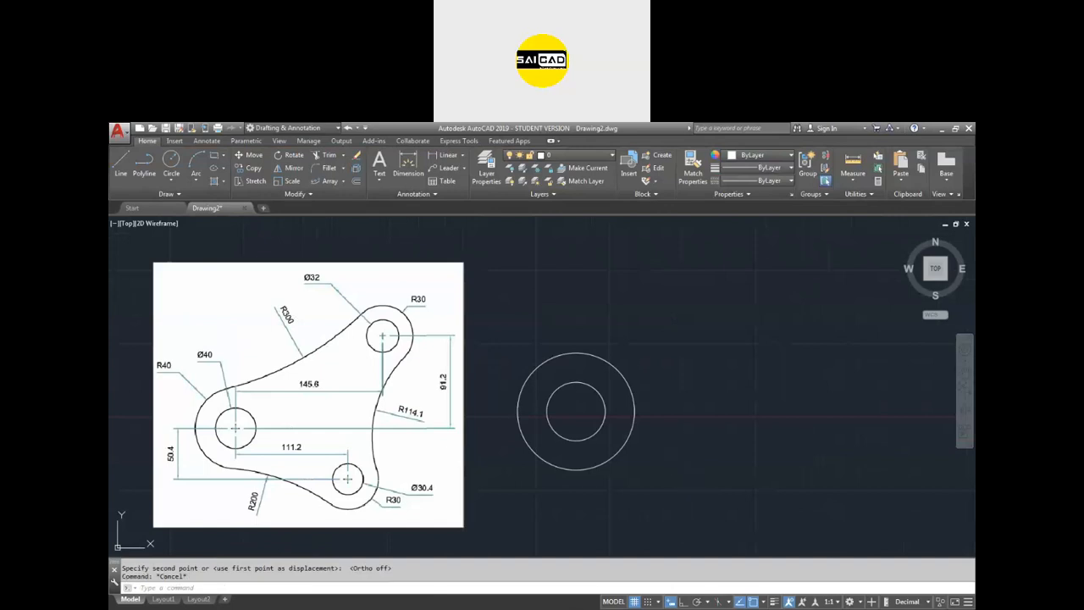
Step: Start a line at the concentric circles' centre with ortho on, and draw and undo an 11.2 segment to the right
{"action": "type", "text": "L"}
{"action": "key", "text": "Return"}
{"action": "left_click", "coordinate": [576, 412]}
{"action": "key", "text": "F8"}
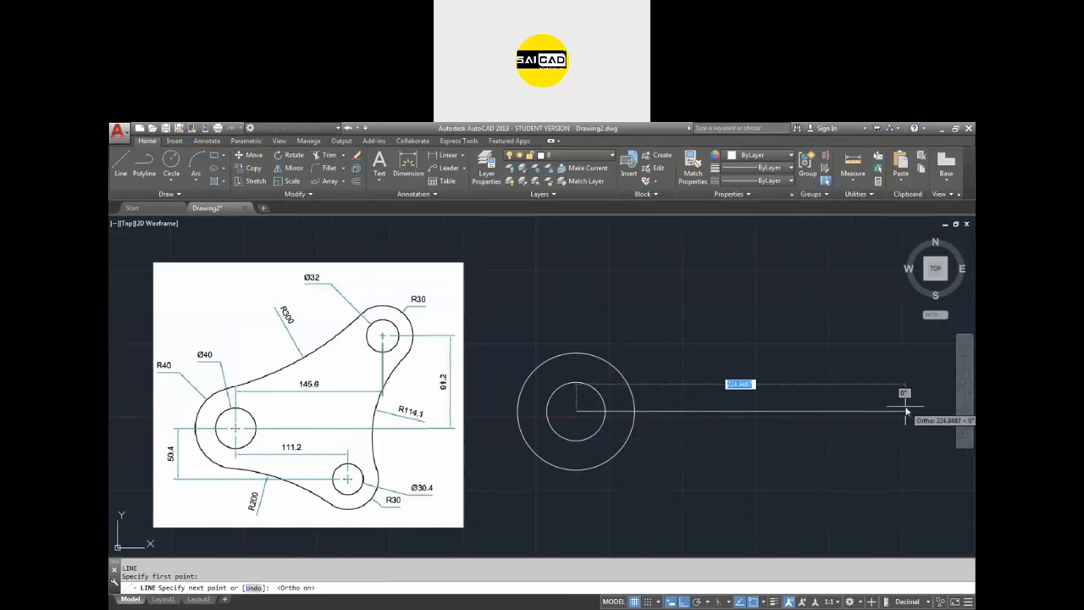
{"action": "type", "text": "11.2"}
{"action": "key", "text": "Return"}
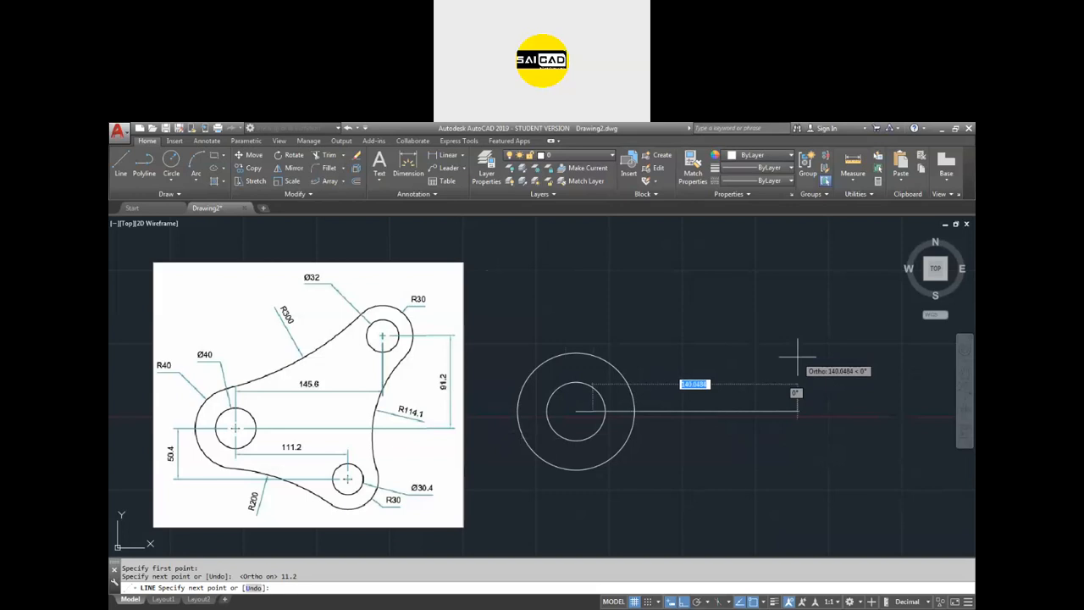
{"action": "key", "text": "BackSpace"}
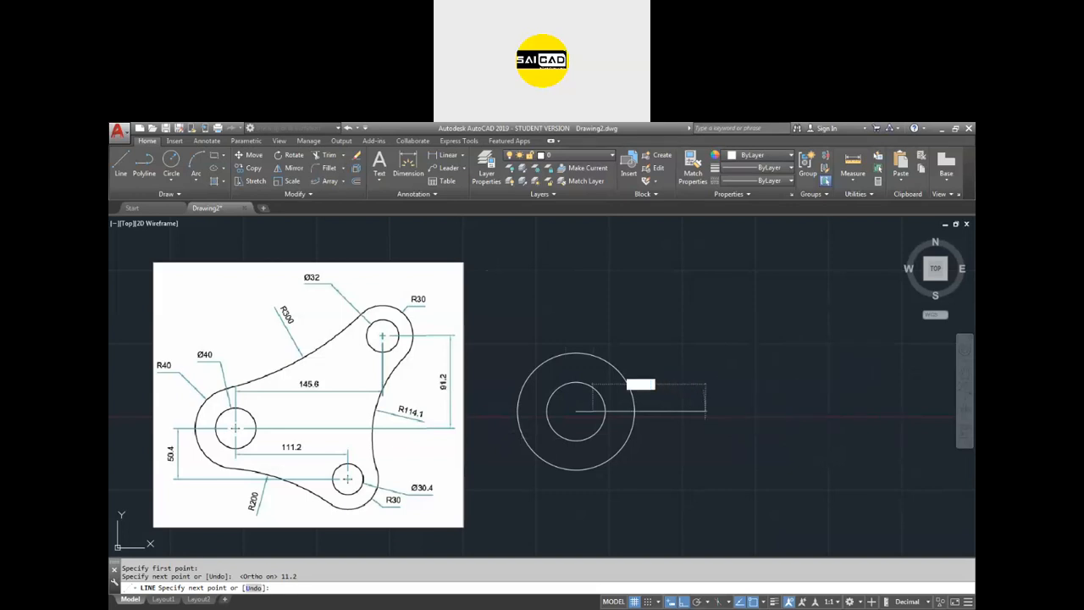
{"action": "type", "text": "u"}
{"action": "key", "text": "Return"}
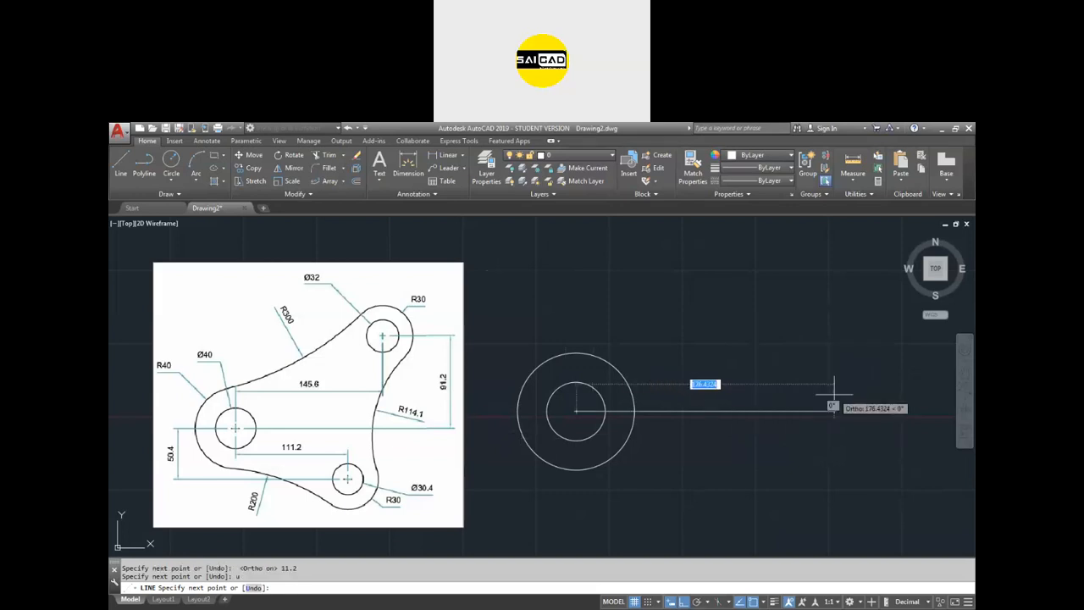
Step: Continue the line from the circles' centre 111.2 to the right and 50.4 straight down
{"action": "type", "text": "111.2"}
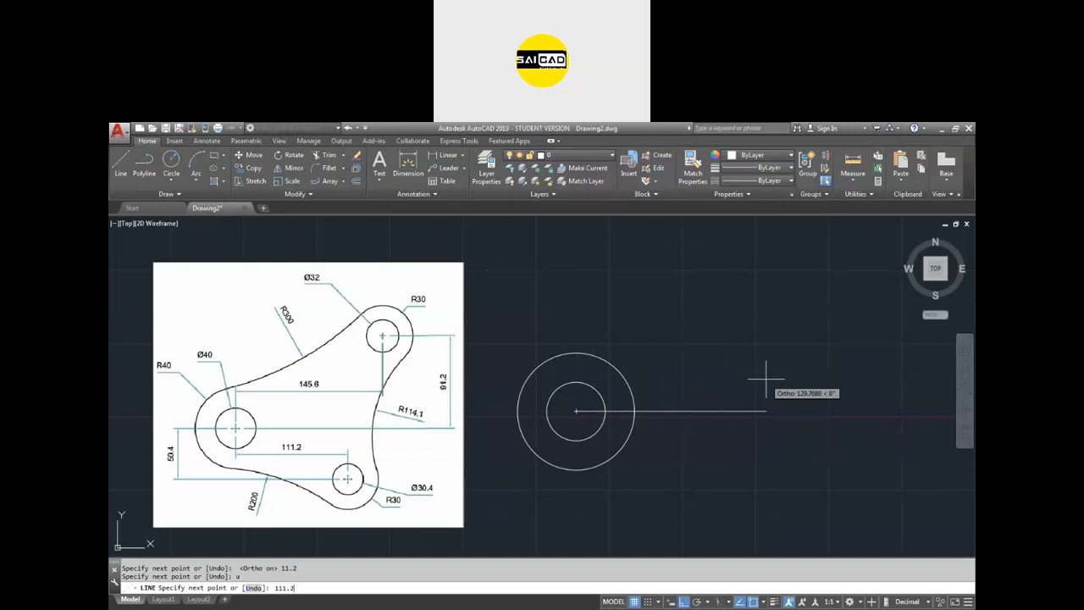
{"action": "key", "text": "Return"}
{"action": "type", "text": "50.4"}
{"action": "key", "text": "Return"}
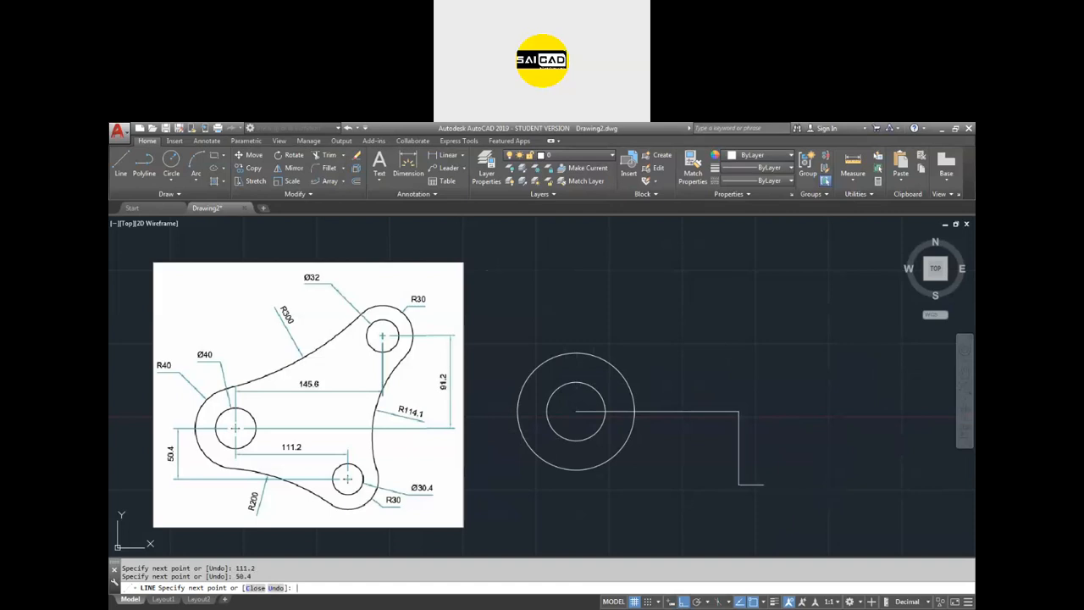
{"action": "key", "text": "Return"}
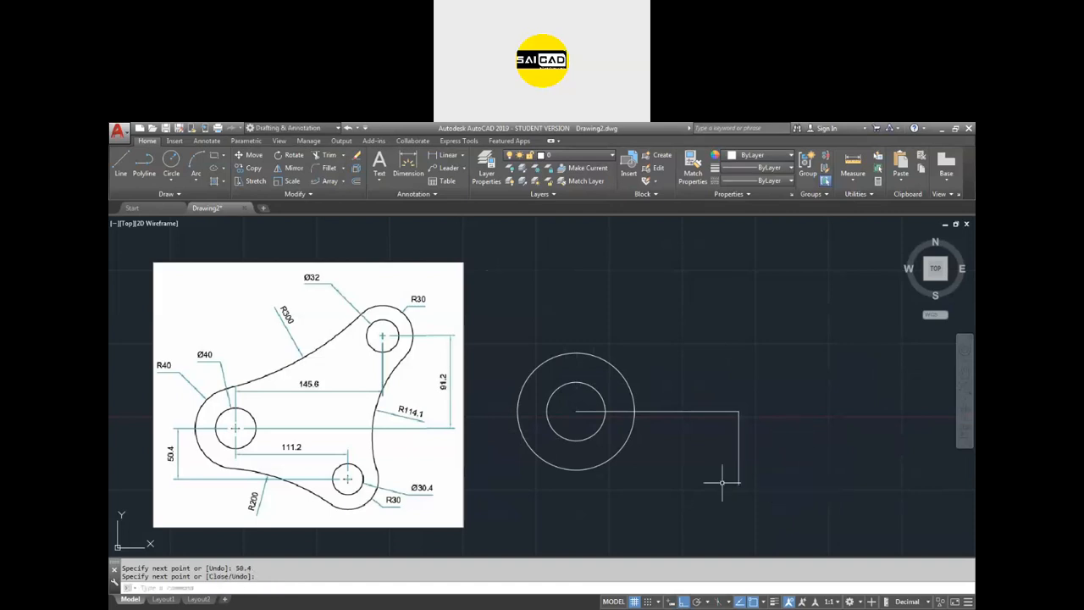
Step: Draw a circle of radius 30 centred on the lower end of the vertical construction line
{"action": "type", "text": "c"}
{"action": "key", "text": "Return"}
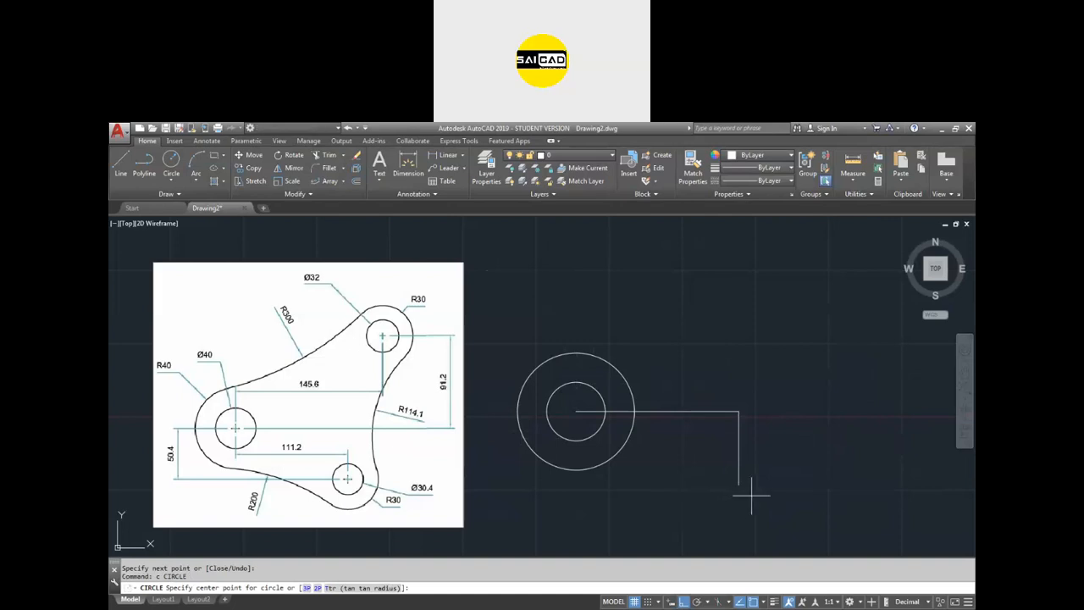
{"action": "left_click", "coordinate": [742, 486]}
{"action": "type", "text": "30"}
{"action": "key", "text": "Return"}
Step: Draw a circle of diameter 30.4 concentric with the radius 30 circle
{"action": "key", "text": "Return"}
{"action": "left_click", "coordinate": [739, 484]}
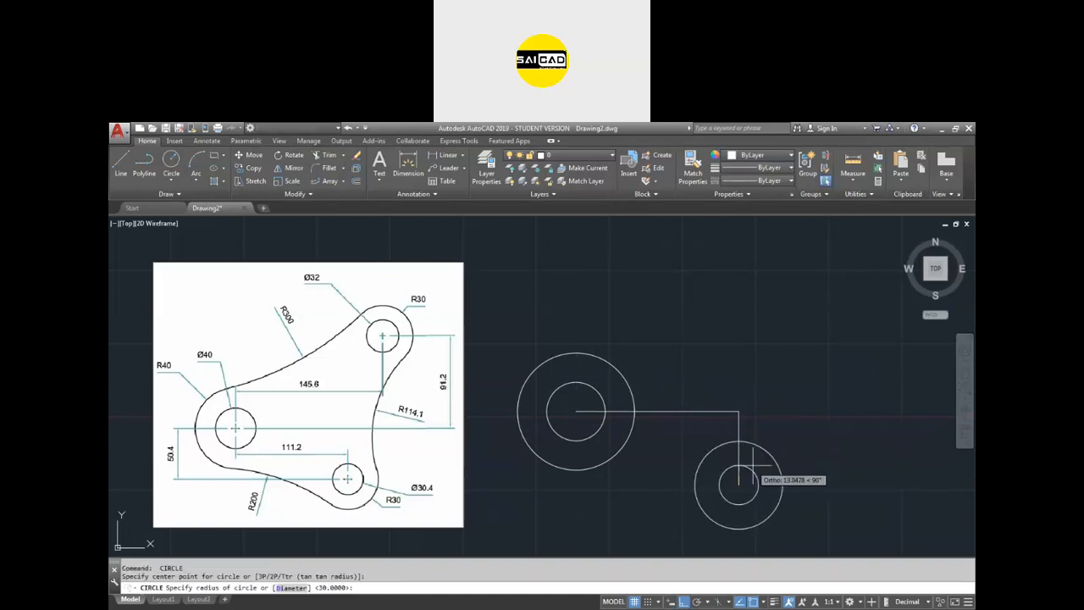
{"action": "type", "text": "d"}
{"action": "key", "text": "Return"}
{"action": "type", "text": "30."}
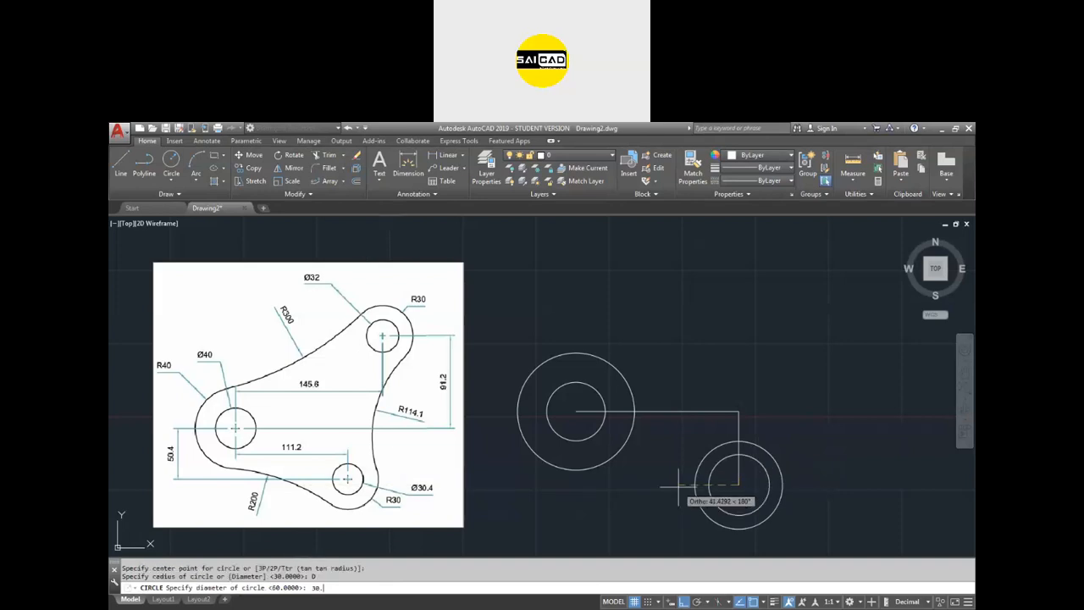
{"action": "type", "text": "4"}
{"action": "key", "text": "Return"}
{"action": "key", "text": "Escape"}
Step: Erase the horizontal and vertical construction lines between the two circle pairs
{"action": "left_click", "coordinate": [750, 405]}
{"action": "left_click", "coordinate": [711, 415]}
{"action": "key", "text": "Delete"}
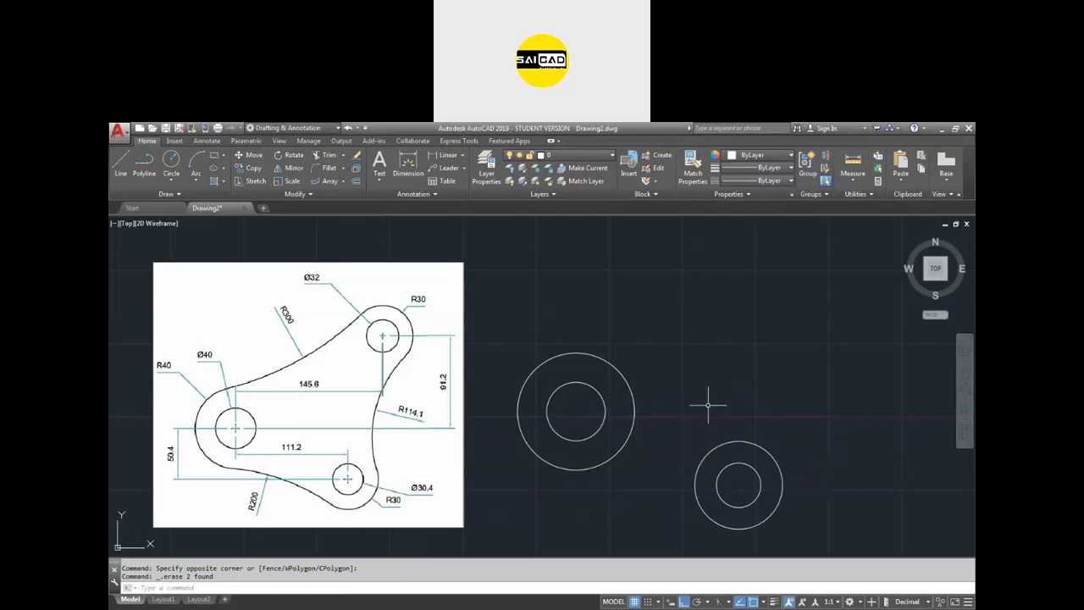
{"action": "scroll", "coordinate": [700, 441], "scroll_direction": "down", "scroll_amount": 2}
{"action": "scroll", "coordinate": [700, 440], "scroll_direction": "up", "scroll_amount": 2}
{"action": "scroll", "coordinate": [571, 380], "scroll_direction": "down", "scroll_amount": 2}
{"action": "scroll", "coordinate": [551, 426], "scroll_direction": "up", "scroll_amount": 2}
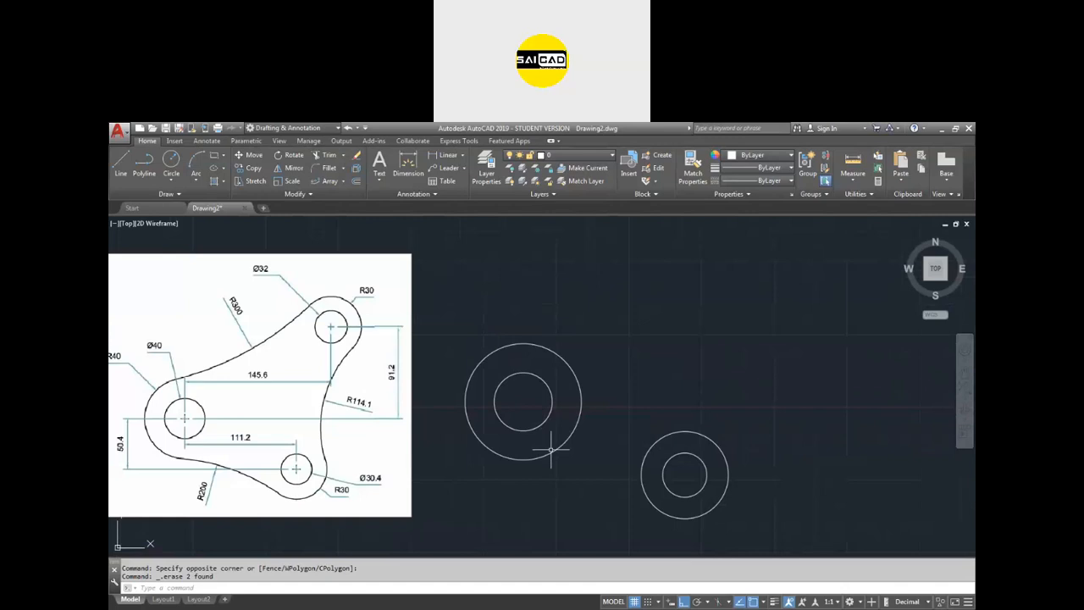
{"action": "type", "text": "c"}
{"action": "key", "text": "Return"}
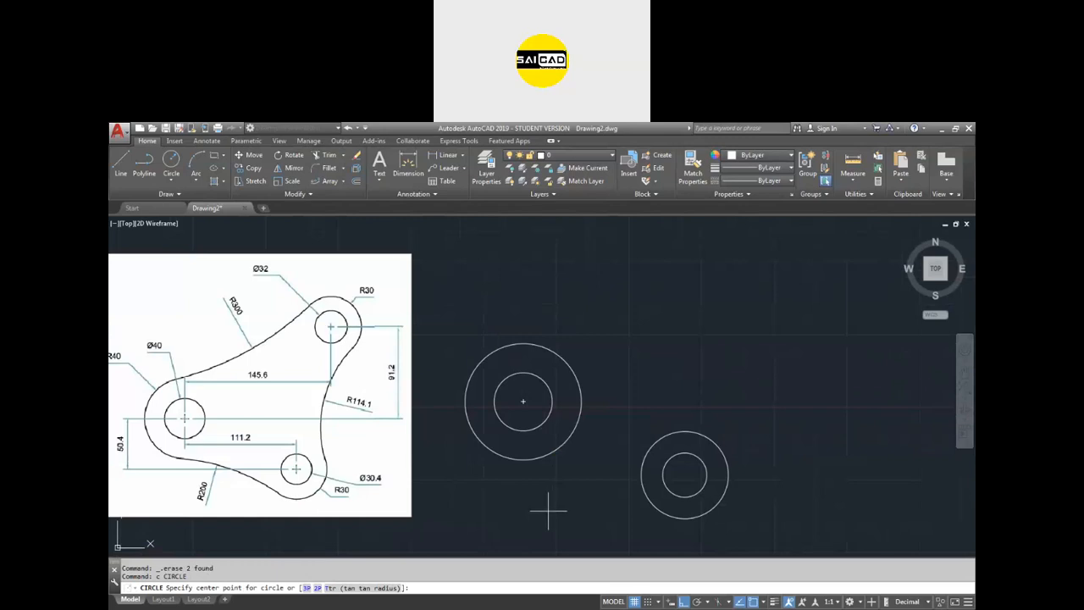
{"action": "key", "text": "Escape"}
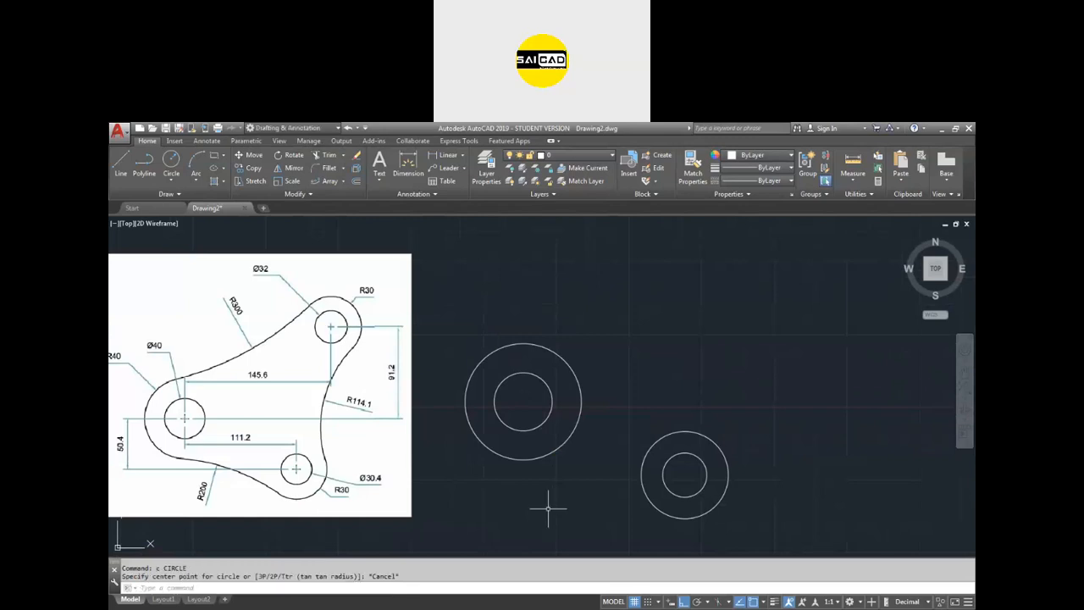
{"action": "type", "text": "tk"}
{"action": "key", "text": "Return"}
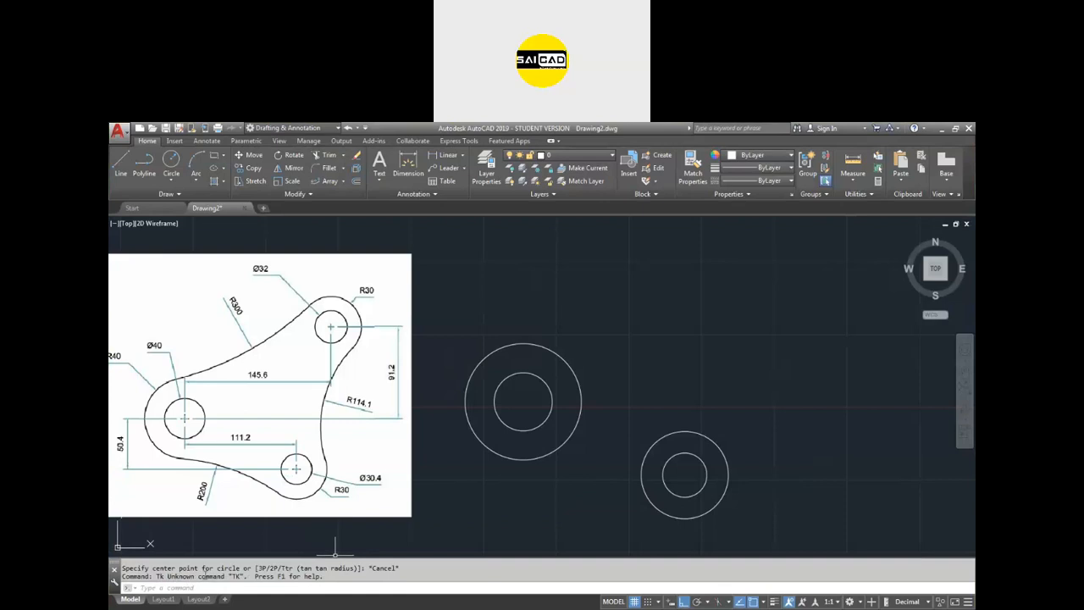
{"action": "key", "text": "Escape"}
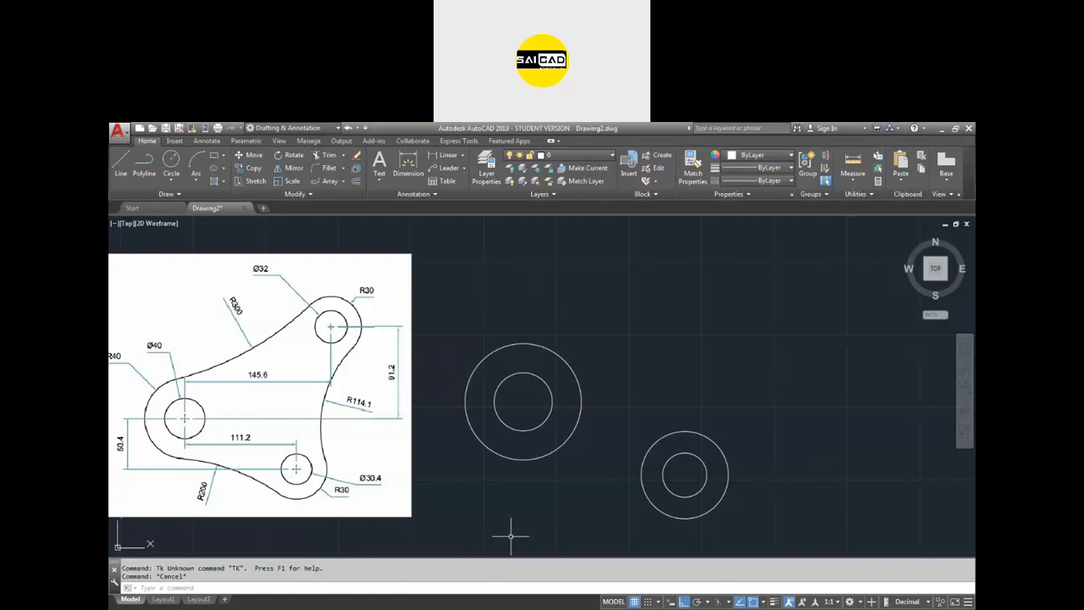
Step: Draw a radius 30 circle, using tracking (tk) to centre it 145.6 right and 91.2 above the radius 40 circle's centre
{"action": "type", "text": "c"}
{"action": "key", "text": "Return"}
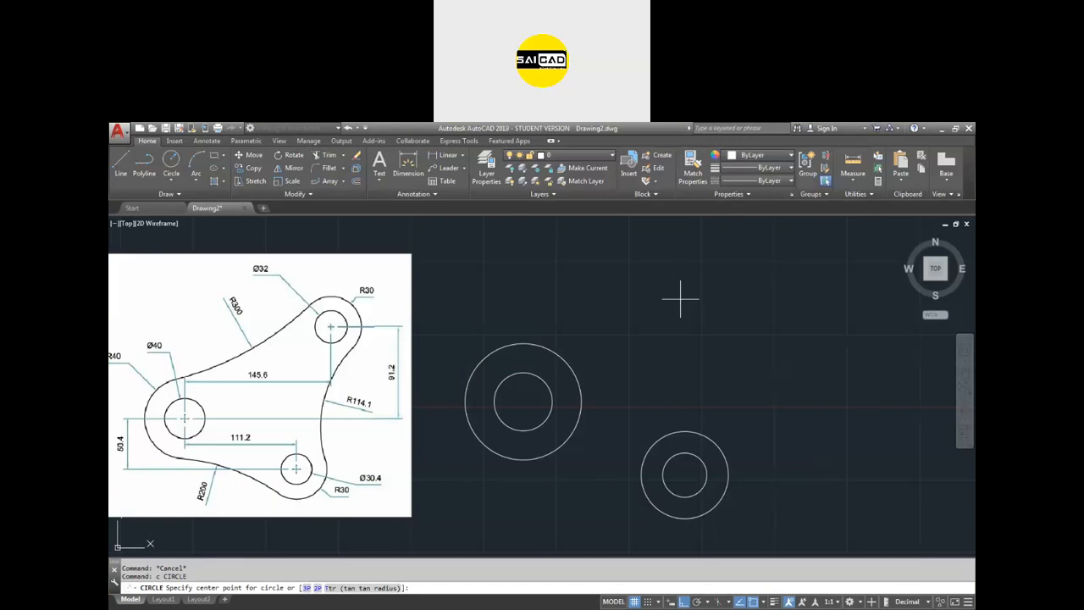
{"action": "type", "text": "tk"}
{"action": "key", "text": "Return"}
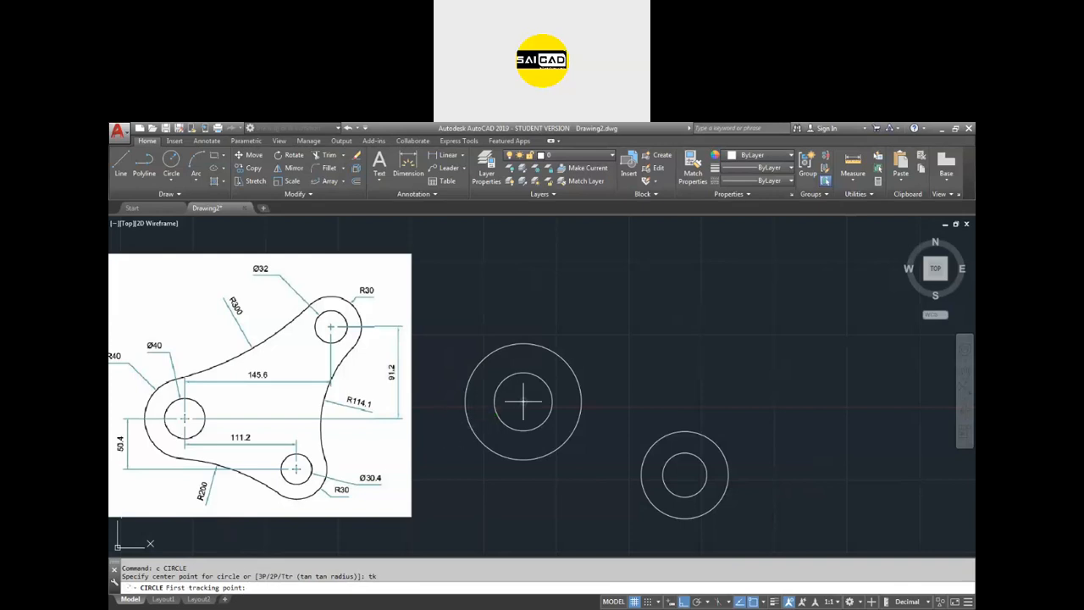
{"action": "left_click", "coordinate": [523, 402]}
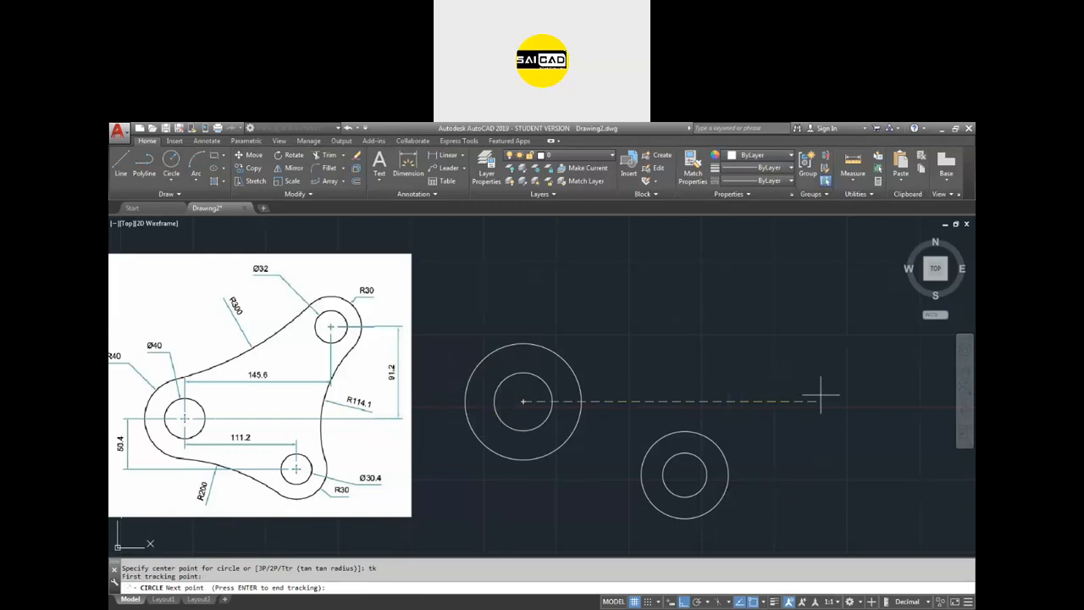
{"action": "type", "text": "145.6"}
{"action": "key", "text": "Return"}
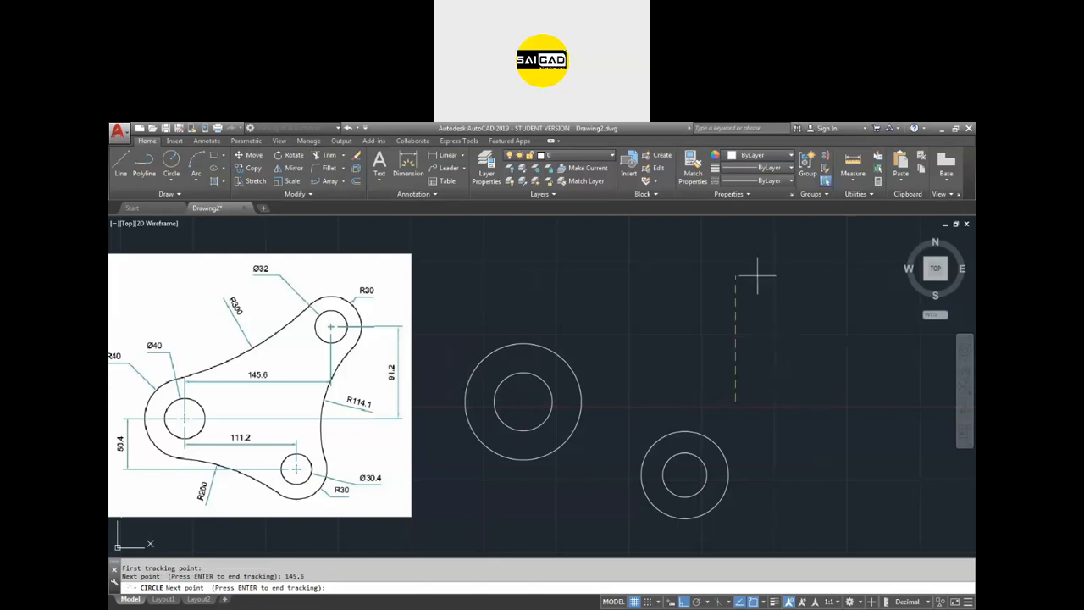
{"action": "type", "text": "91.2"}
{"action": "key", "text": "Return"}
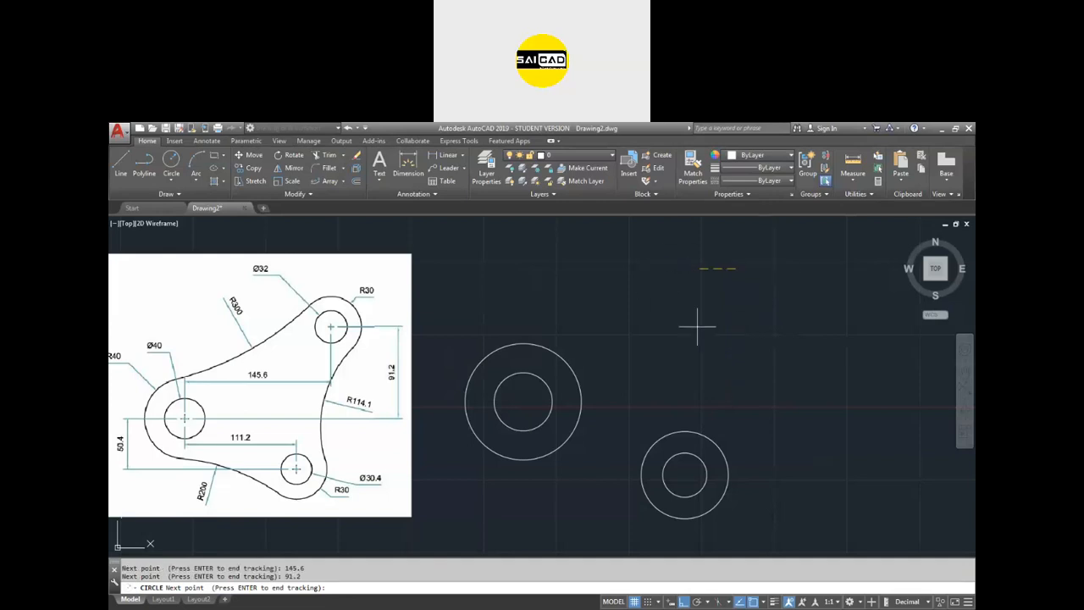
{"action": "key", "text": "Return"}
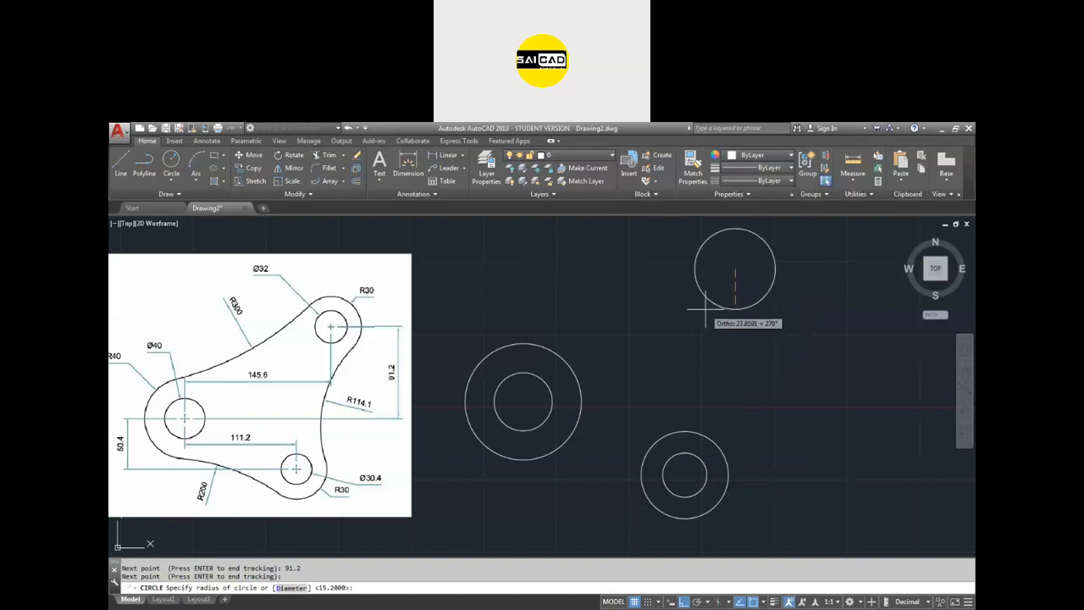
{"action": "type", "text": "30"}
{"action": "key", "text": "Return"}
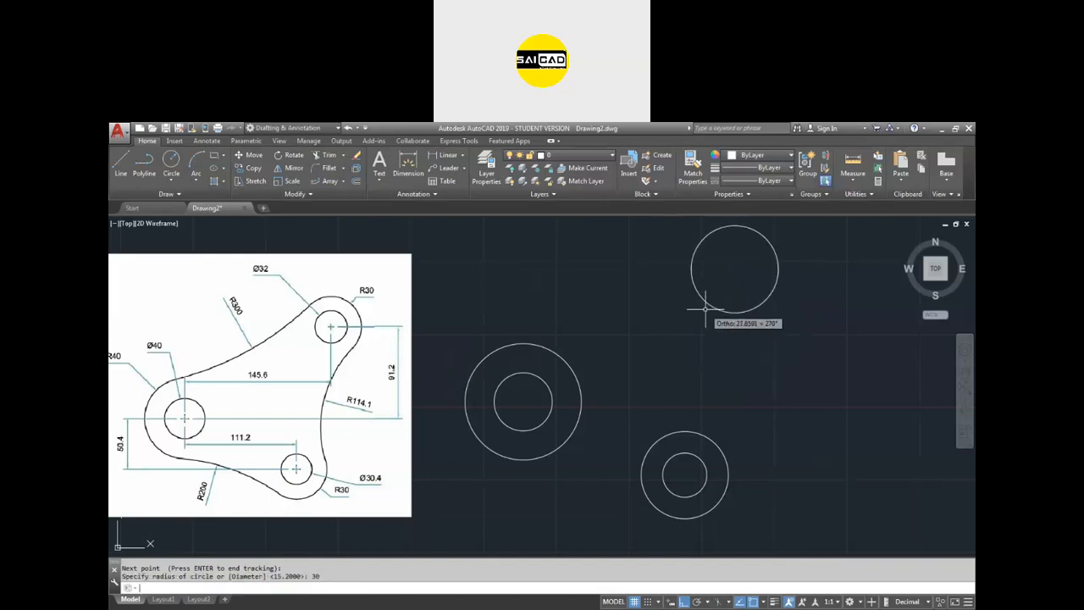
Step: Draw a circle of diameter 32 concentric with the upper radius 30 circle
{"action": "key", "text": "Return"}
{"action": "left_click", "coordinate": [734, 270]}
{"action": "type", "text": "d"}
{"action": "key", "text": "Return"}
{"action": "type", "text": "32"}
{"action": "key", "text": "Return"}
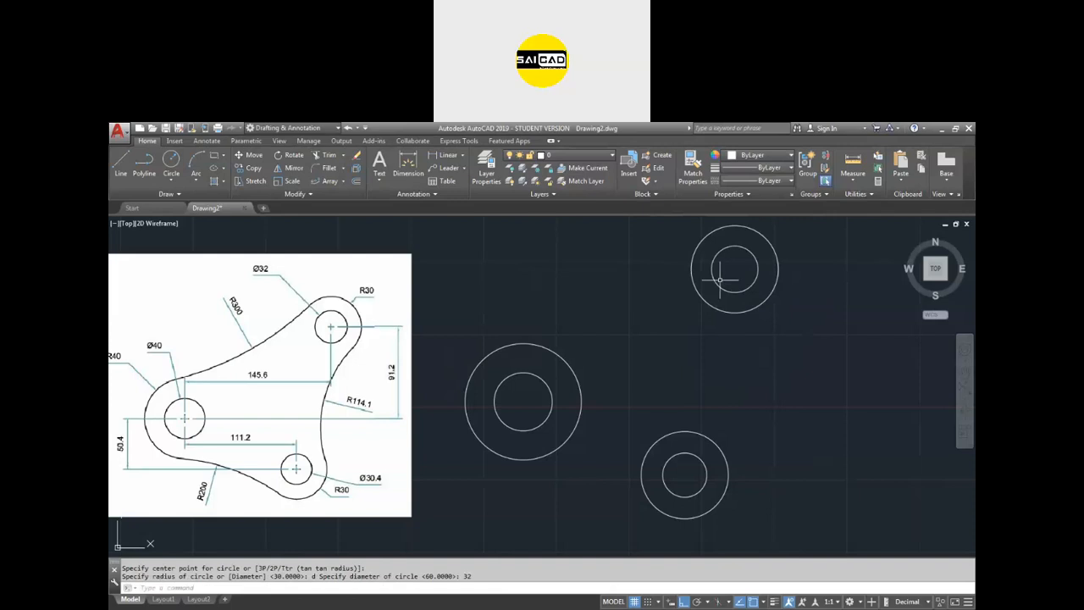
Step: Erase the two upper concentric circles of radius 30 and diameter 32
{"action": "left_click", "coordinate": [786, 331]}
{"action": "left_click", "coordinate": [689, 222]}
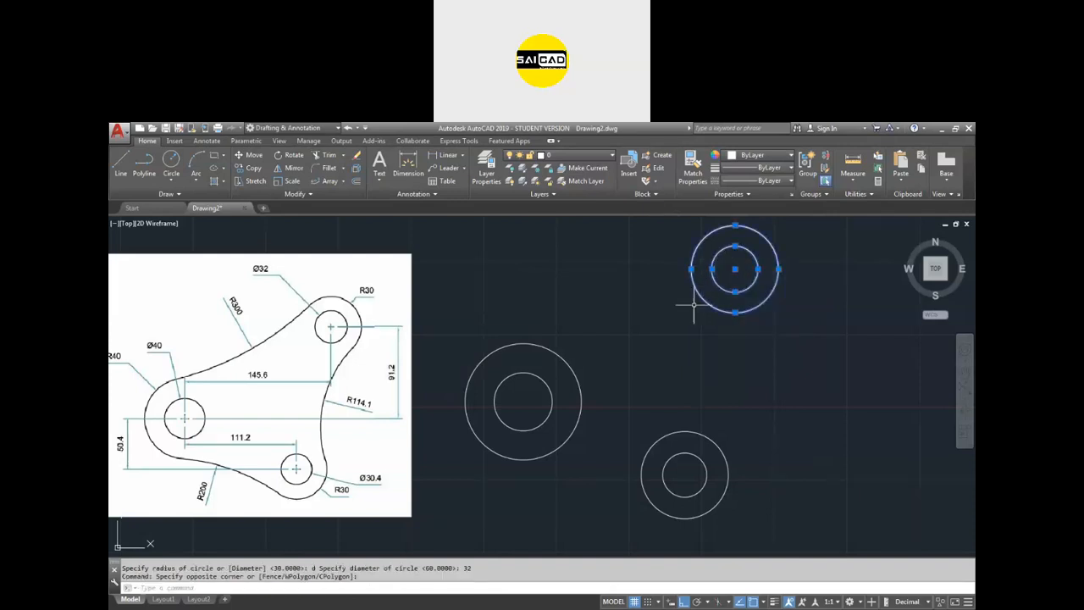
{"action": "key", "text": "Delete"}
{"action": "type", "text": "c"}
{"action": "key", "text": "Return"}
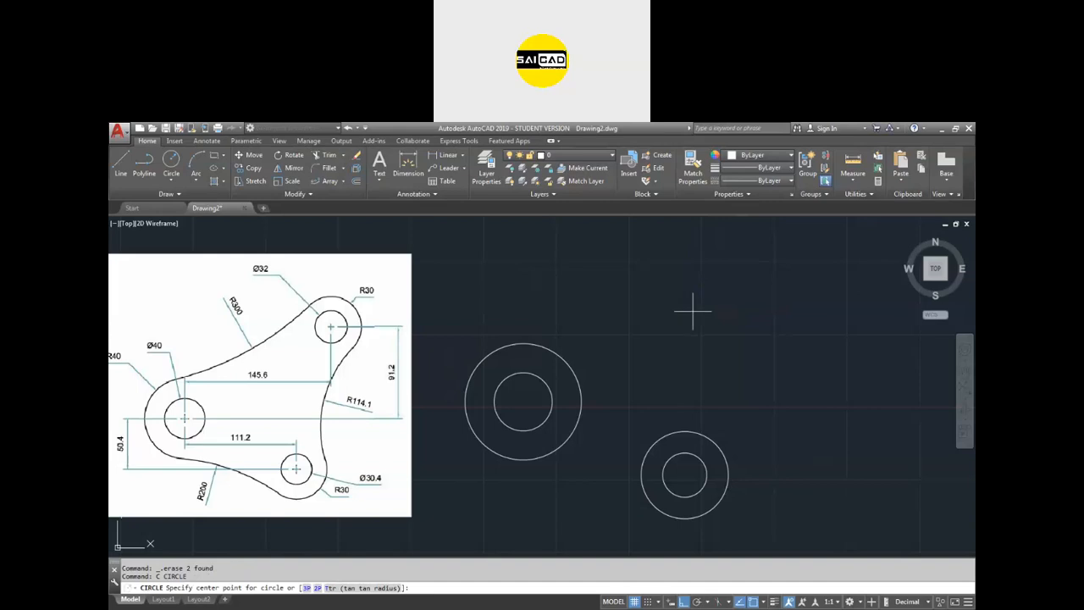
{"action": "type", "text": "tk"}
{"action": "key", "text": "Return"}
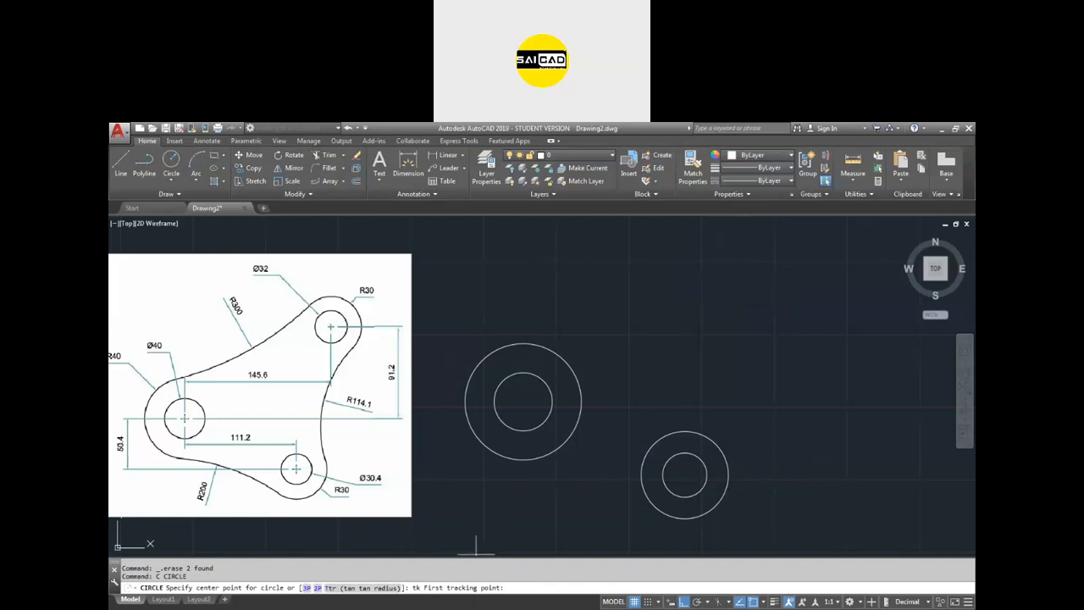
{"action": "key", "text": "Escape"}
Step: Redraw the upper circle with radius 30, using tracking (tk) to centre it 145.6 right and 91.2 above the radius 40 circle's centre
{"action": "type", "text": "c"}
{"action": "key", "text": "Return"}
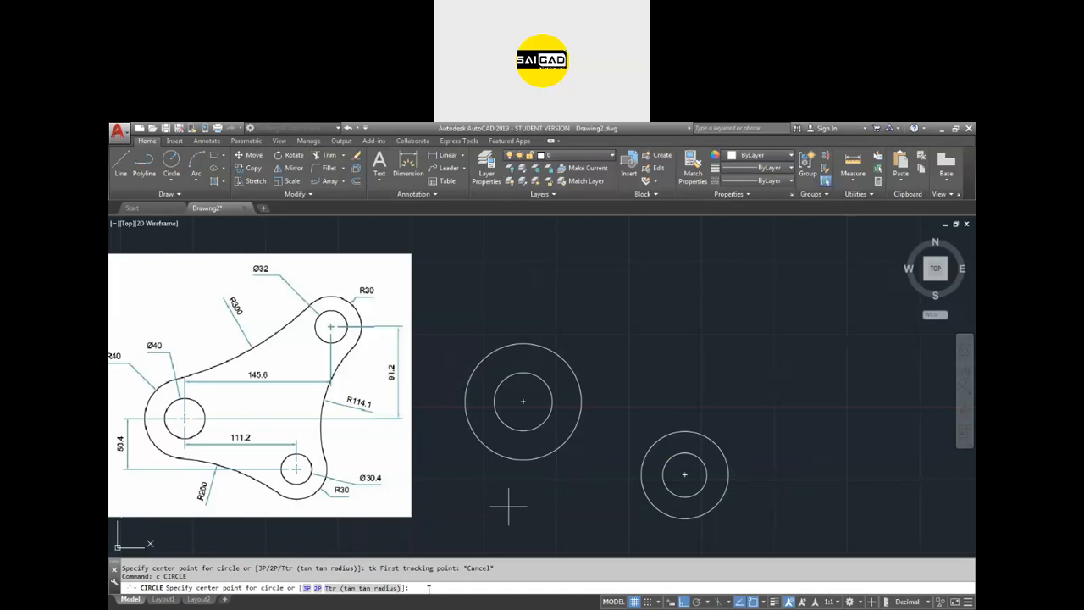
{"action": "type", "text": "tk"}
{"action": "key", "text": "Return"}
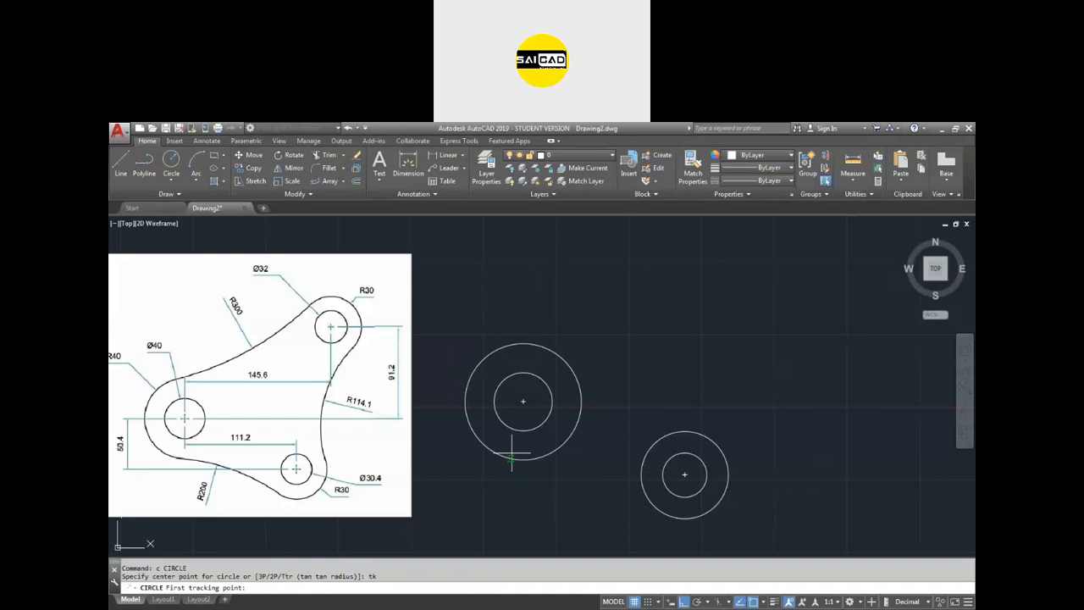
{"action": "left_click", "coordinate": [523, 401]}
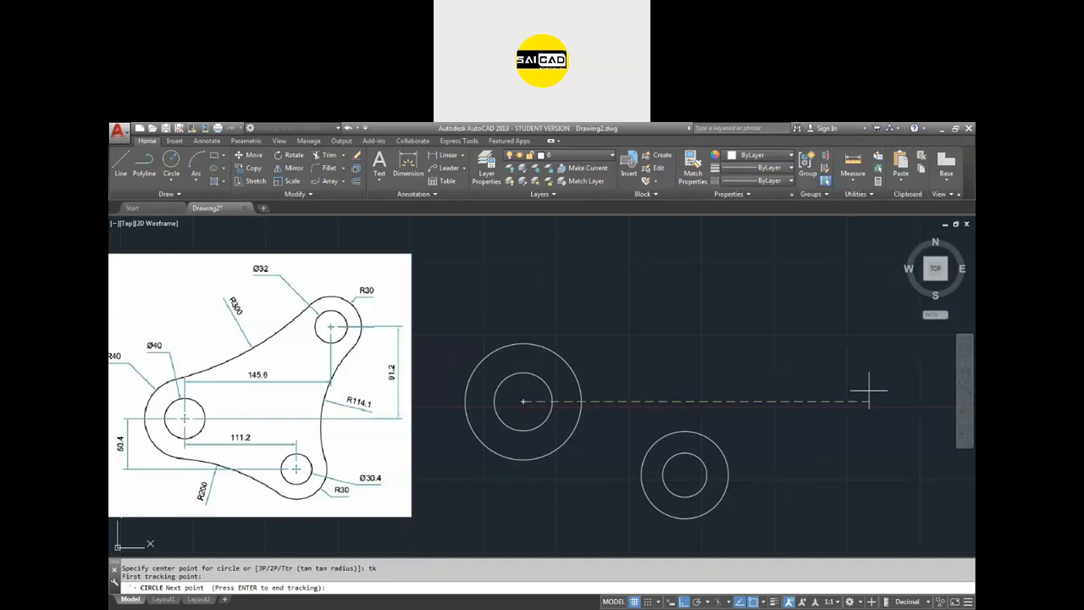
{"action": "type", "text": "145.6"}
{"action": "key", "text": "Return"}
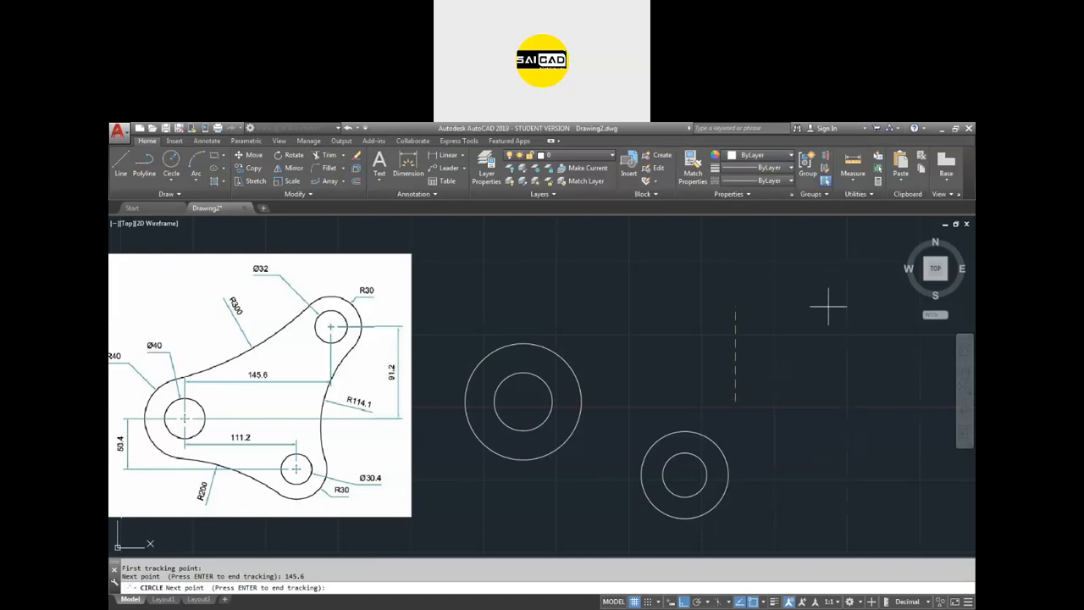
{"action": "type", "text": "91.2"}
{"action": "key", "text": "Return"}
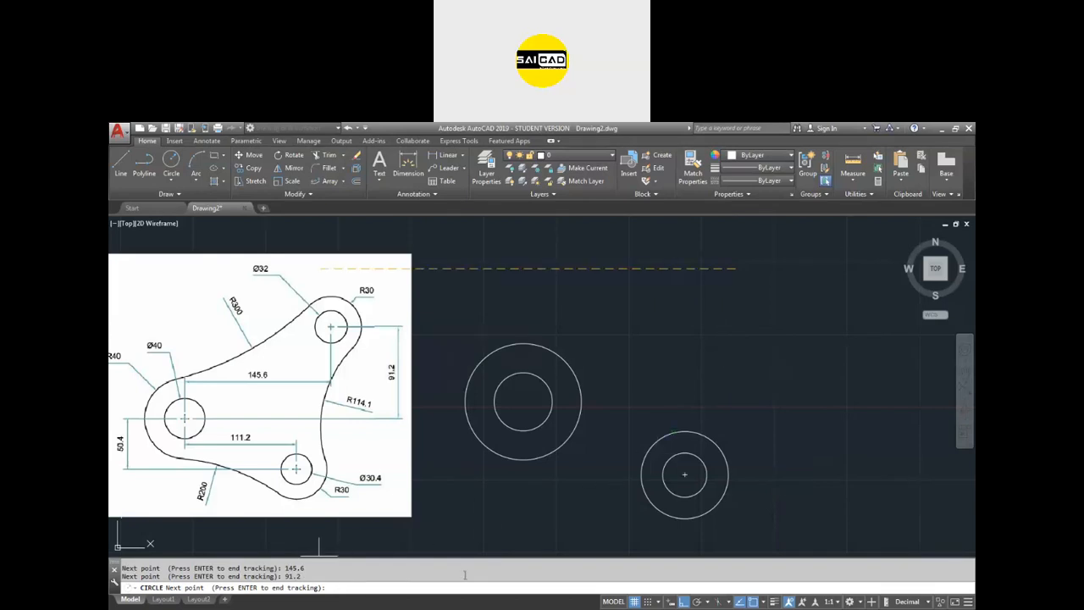
{"action": "key", "text": "Return"}
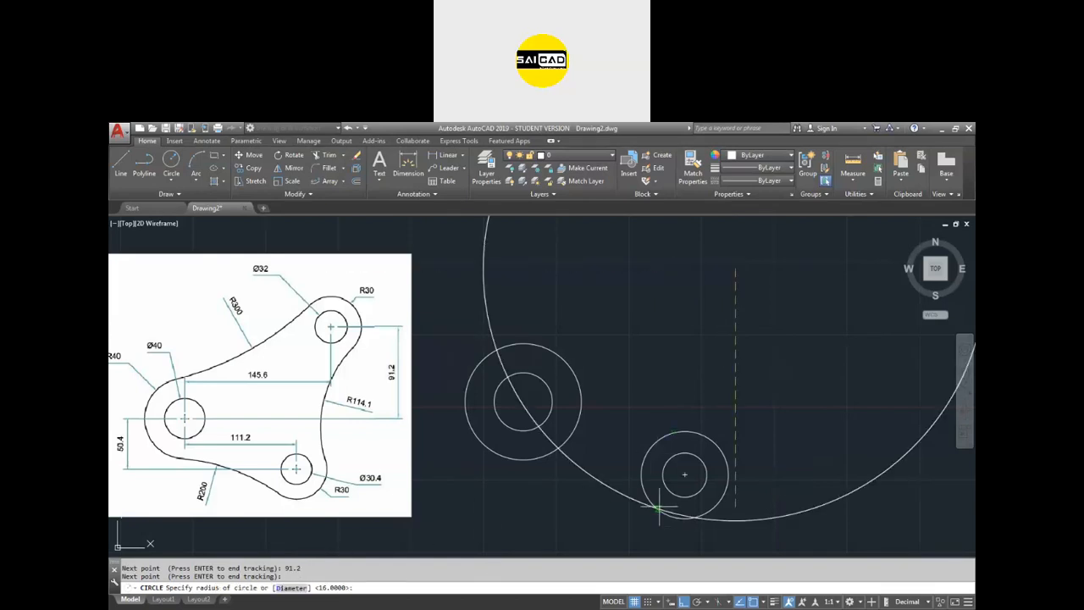
{"action": "scroll", "coordinate": [770, 262], "scroll_direction": "down", "scroll_amount": 2}
{"action": "scroll", "coordinate": [767, 277], "scroll_direction": "up", "scroll_amount": 2}
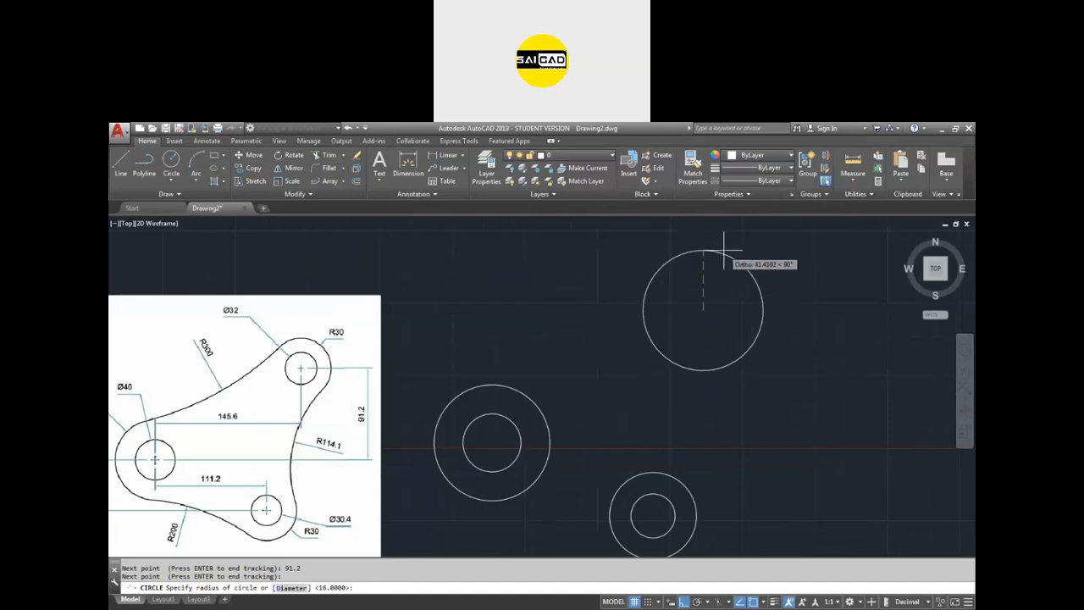
{"action": "type", "text": "30"}
{"action": "key", "text": "Return"}
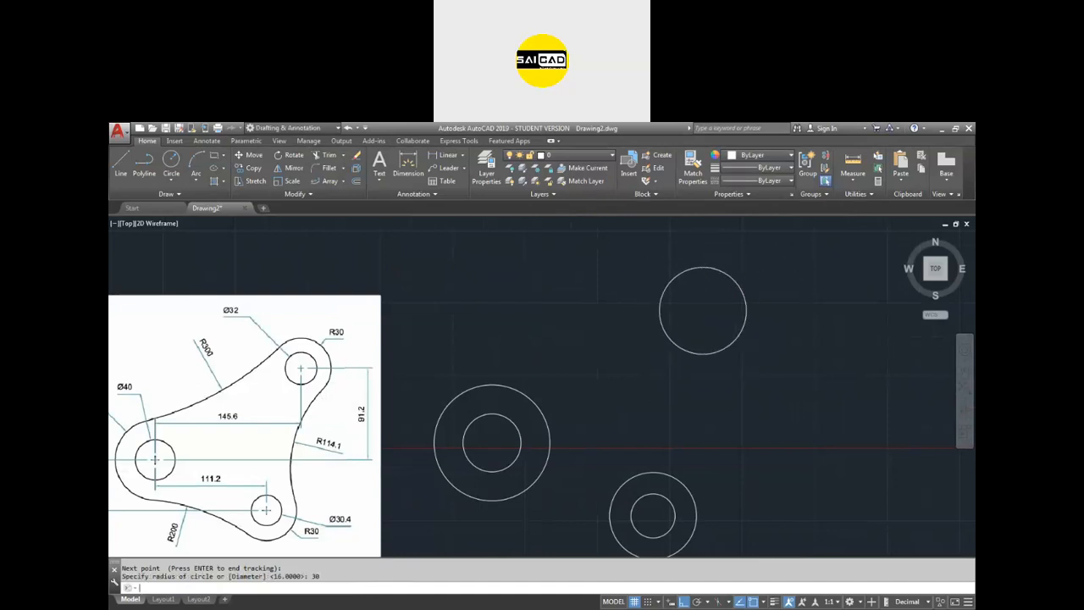
Step: Draw a radius 16 circle concentric with the upper radius 30 circle
{"action": "key", "text": "Return"}
{"action": "left_click", "coordinate": [703, 310]}
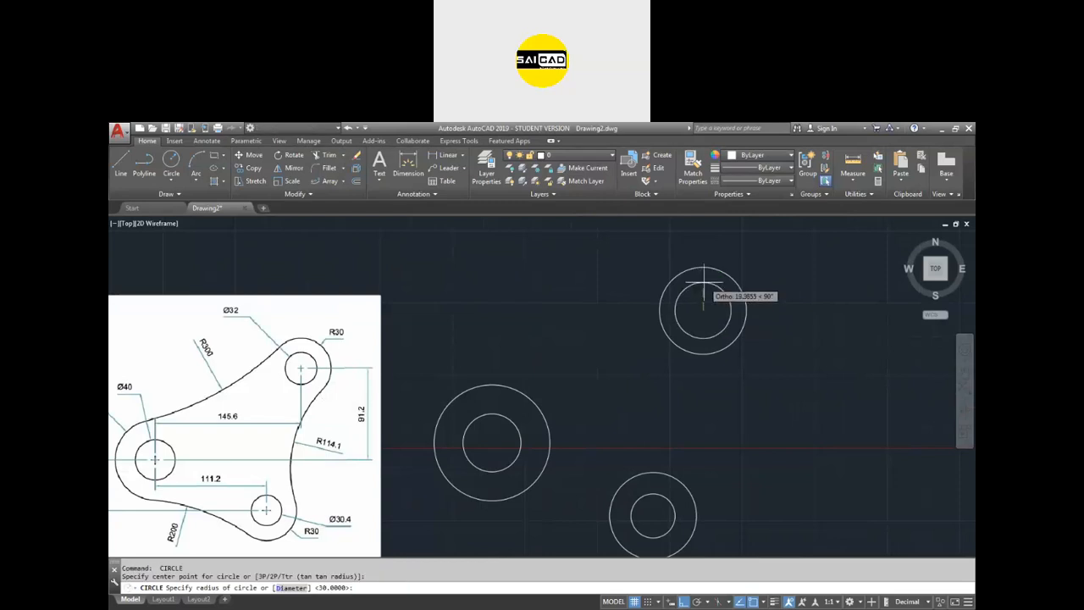
{"action": "type", "text": "16"}
{"action": "key", "text": "Return"}
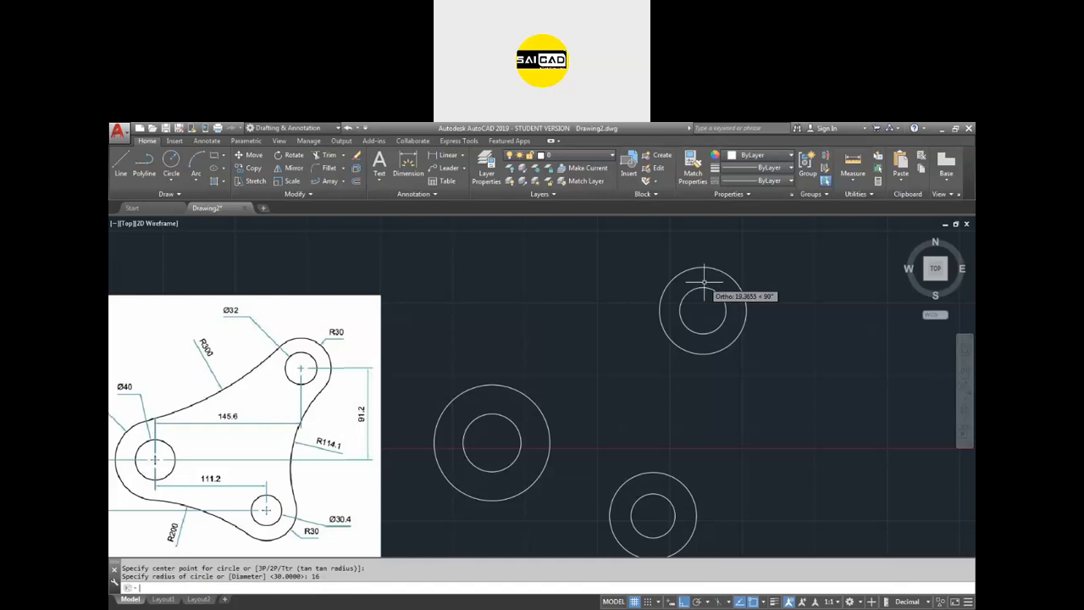
Step: Examine the bracket reference image for the arcs that join the three circle pairs
{"action": "scroll", "coordinate": [698, 280], "scroll_direction": "up", "scroll_amount": 2}
{"action": "scroll", "coordinate": [648, 339], "scroll_direction": "down", "scroll_amount": 2}
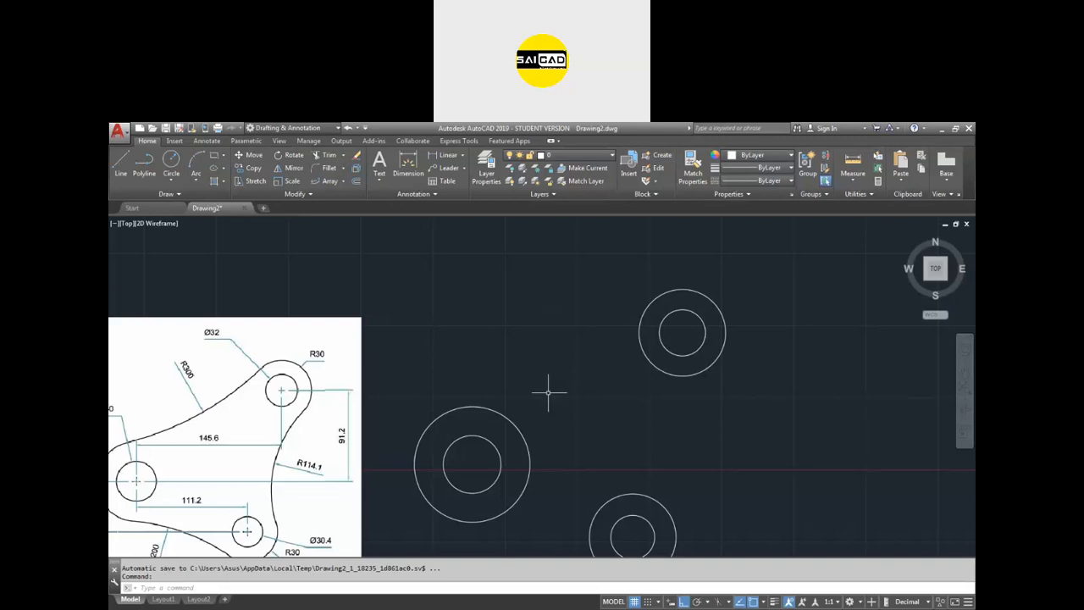
{"action": "scroll", "coordinate": [587, 431], "scroll_direction": "down", "scroll_amount": 4}
{"action": "scroll", "coordinate": [587, 432], "scroll_direction": "up", "scroll_amount": 2}
{"action": "scroll", "coordinate": [590, 375], "scroll_direction": "up", "scroll_amount": 2}
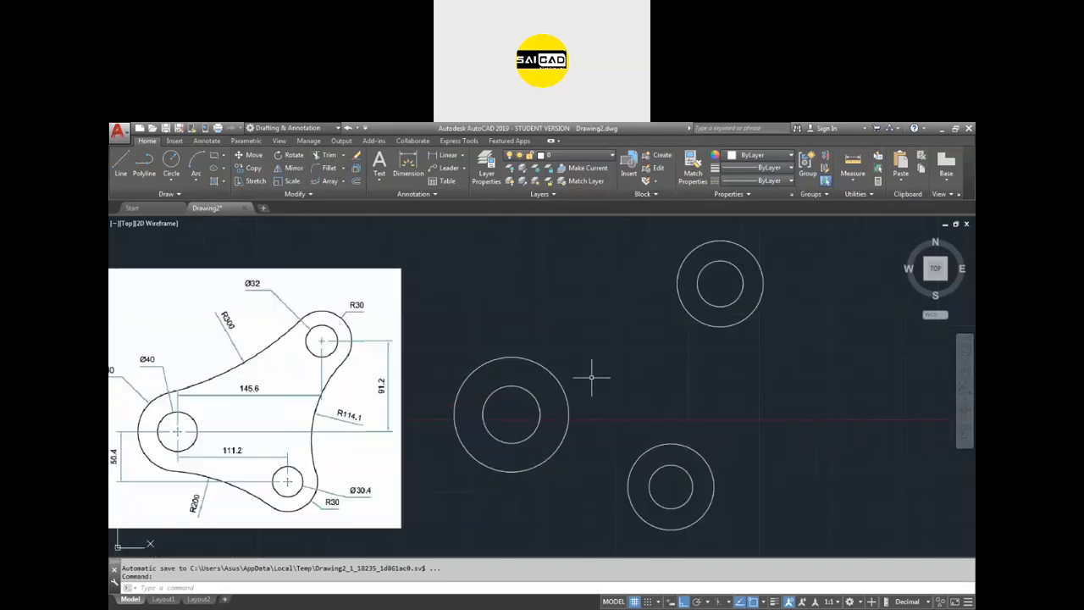
{"action": "scroll", "coordinate": [590, 375], "scroll_direction": "down", "scroll_amount": 2}
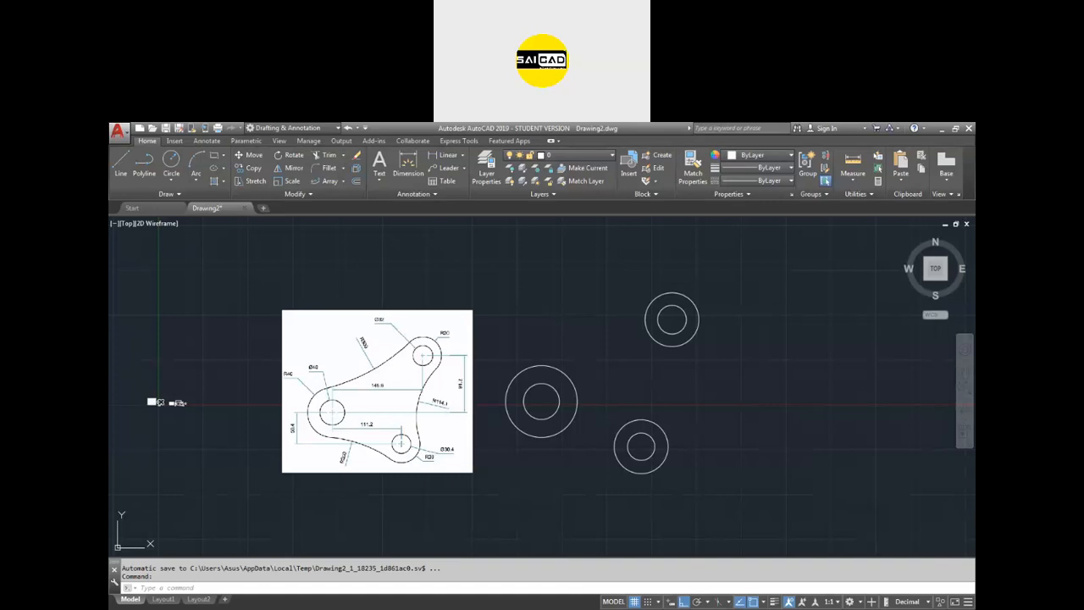
{"action": "scroll", "coordinate": [304, 354], "scroll_direction": "up", "scroll_amount": 4}
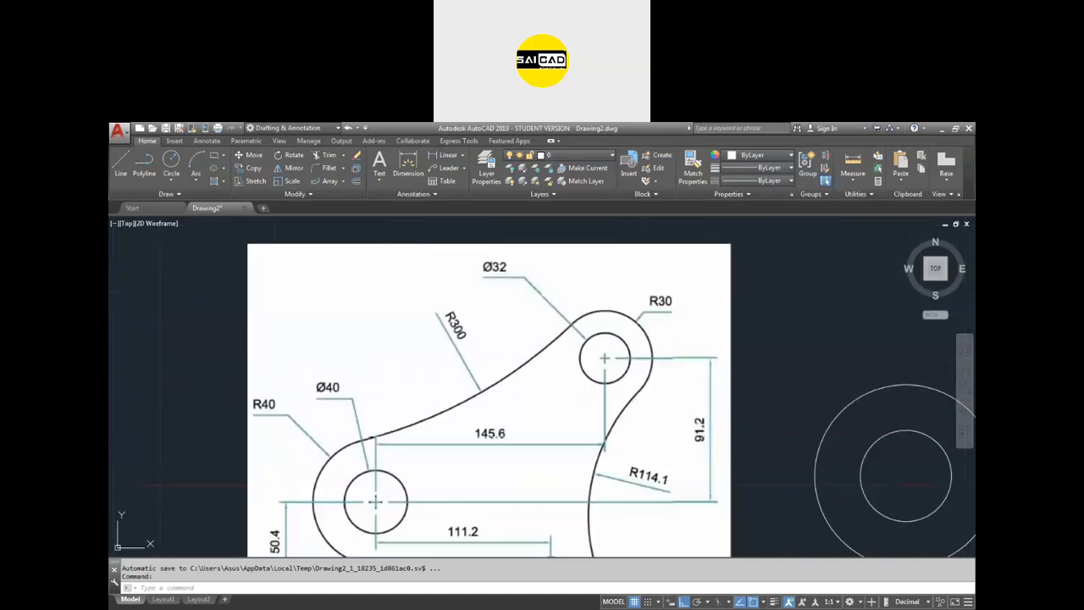
{"action": "scroll", "coordinate": [295, 404], "scroll_direction": "down", "scroll_amount": 4}
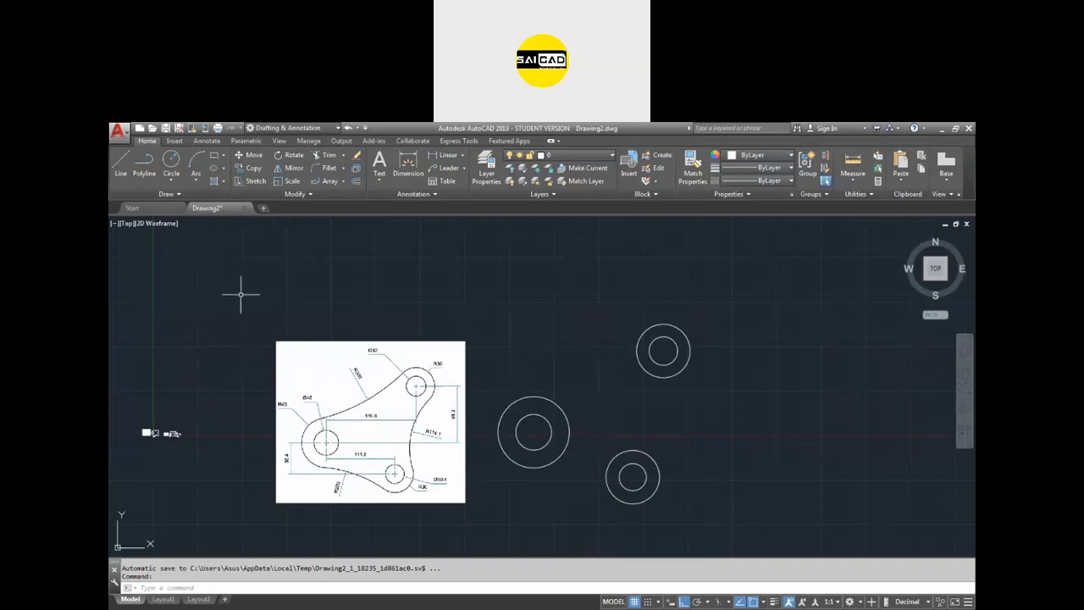
Step: Draw a radius 300 circle tangent to the upper sides of the radius 40 circle and the upper radius 30 circle
{"action": "left_click", "coordinate": [196, 177]}
{"action": "left_click", "coordinate": [171, 177]}
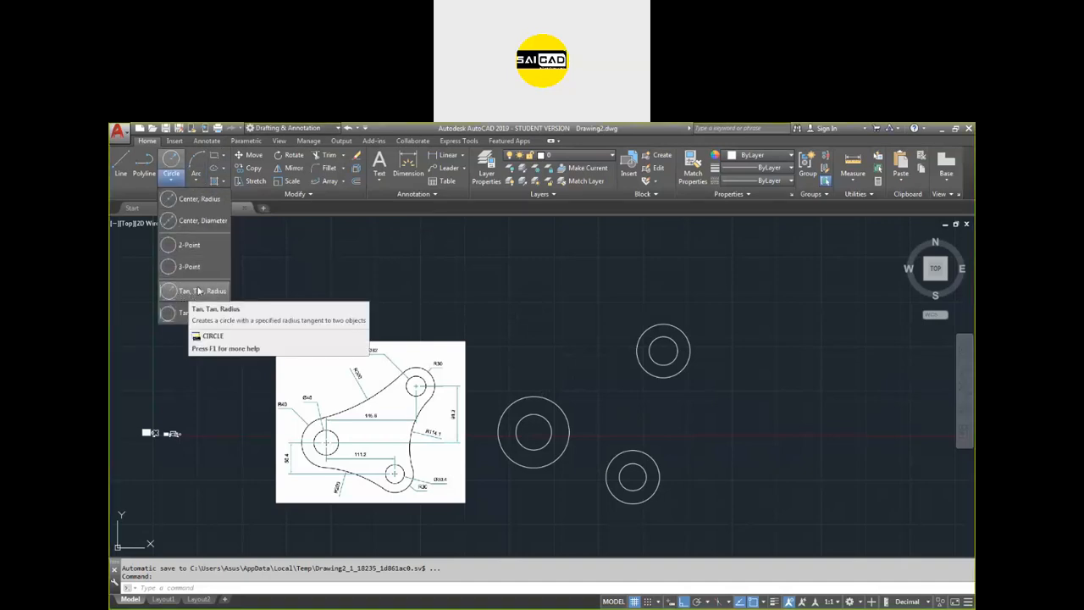
{"action": "left_click", "coordinate": [201, 293]}
{"action": "left_click", "coordinate": [543, 396]}
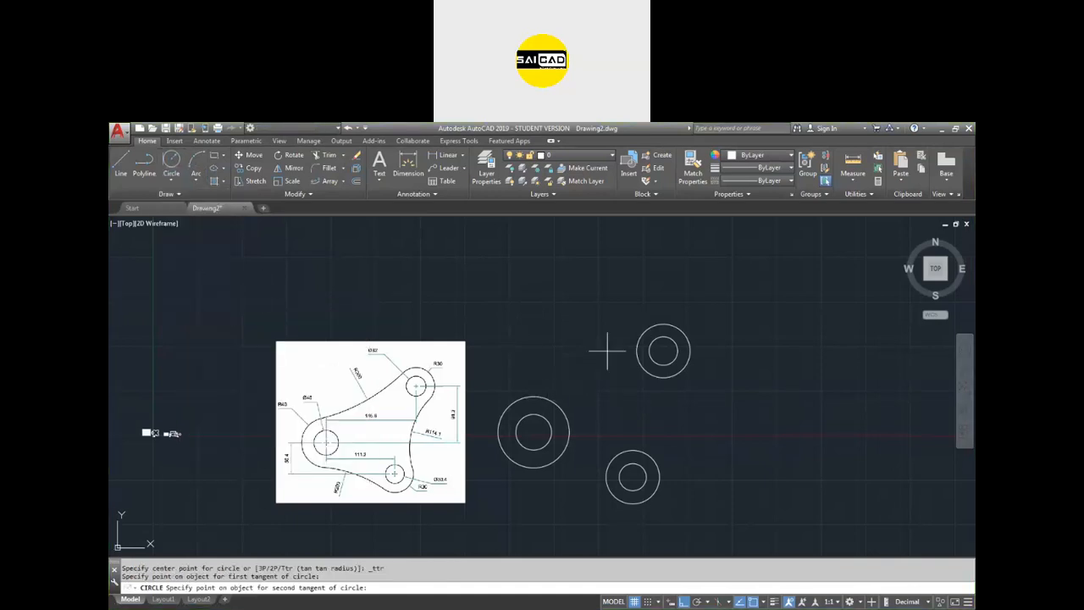
{"action": "left_click", "coordinate": [636, 339]}
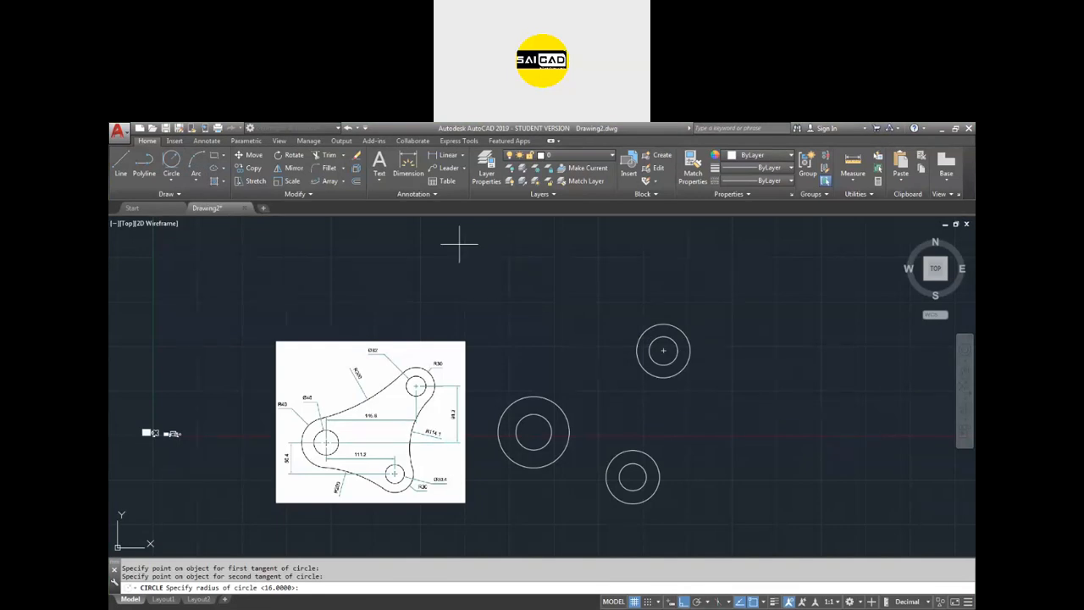
{"action": "type", "text": "300"}
{"action": "key", "text": "Return"}
{"action": "scroll", "coordinate": [562, 374], "scroll_direction": "down", "scroll_amount": 2}
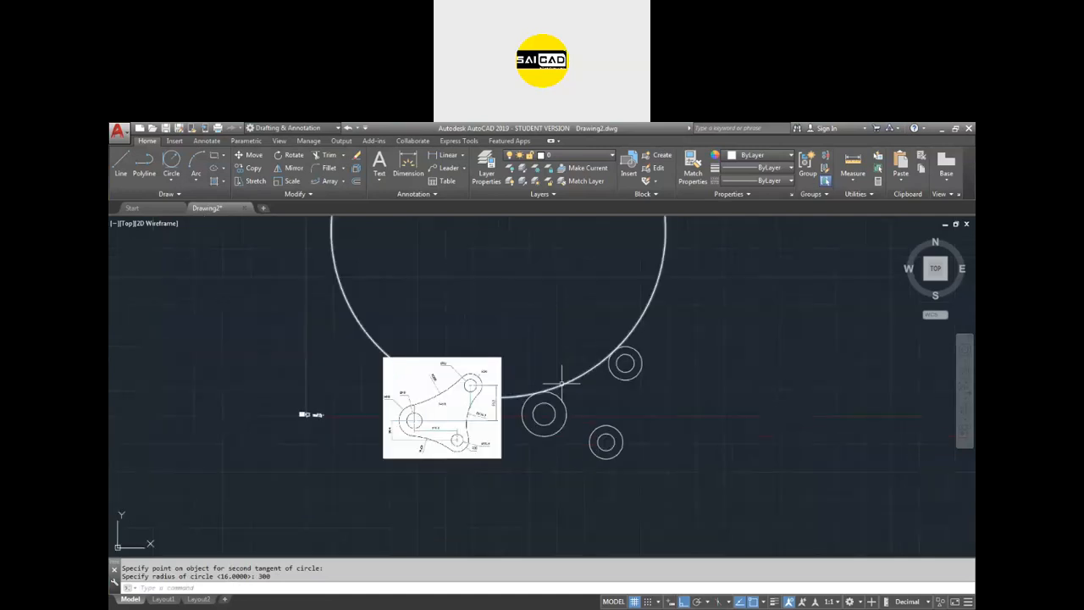
{"action": "scroll", "coordinate": [597, 386], "scroll_direction": "down", "scroll_amount": 5}
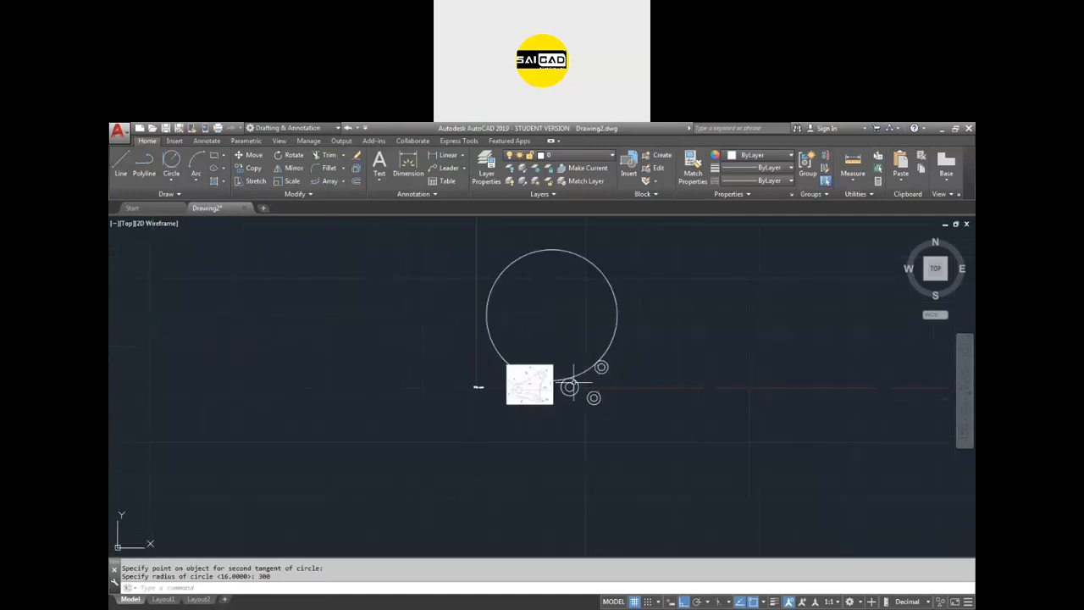
Step: Draw a radius 114.1 circle tangent to the right-hand sides of the upper and lower radius 30 circles
{"action": "scroll", "coordinate": [551, 392], "scroll_direction": "up", "scroll_amount": 8}
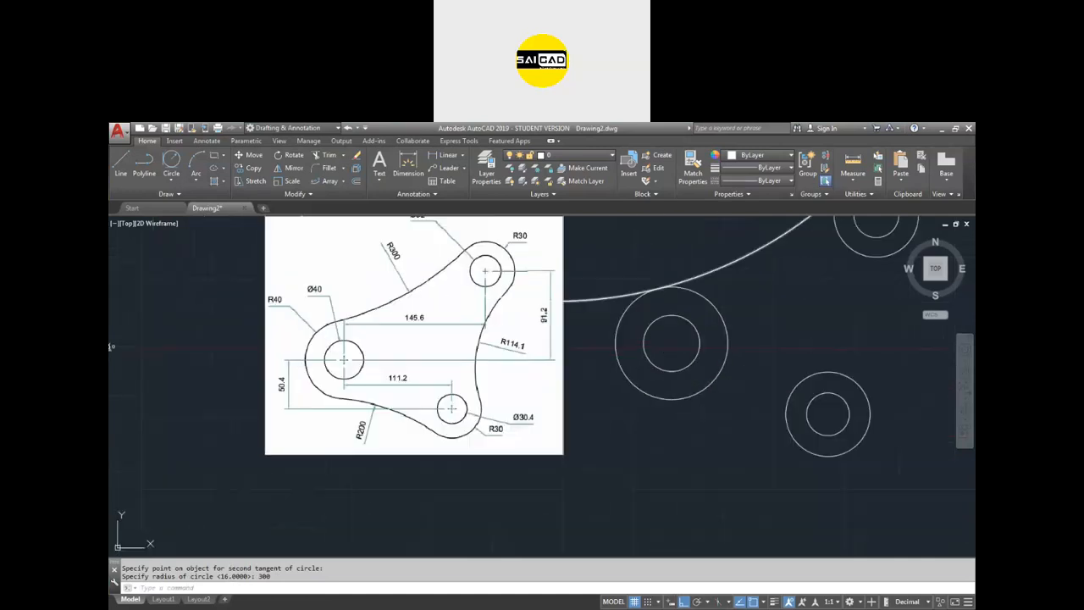
{"action": "scroll", "coordinate": [331, 413], "scroll_direction": "down", "scroll_amount": 3}
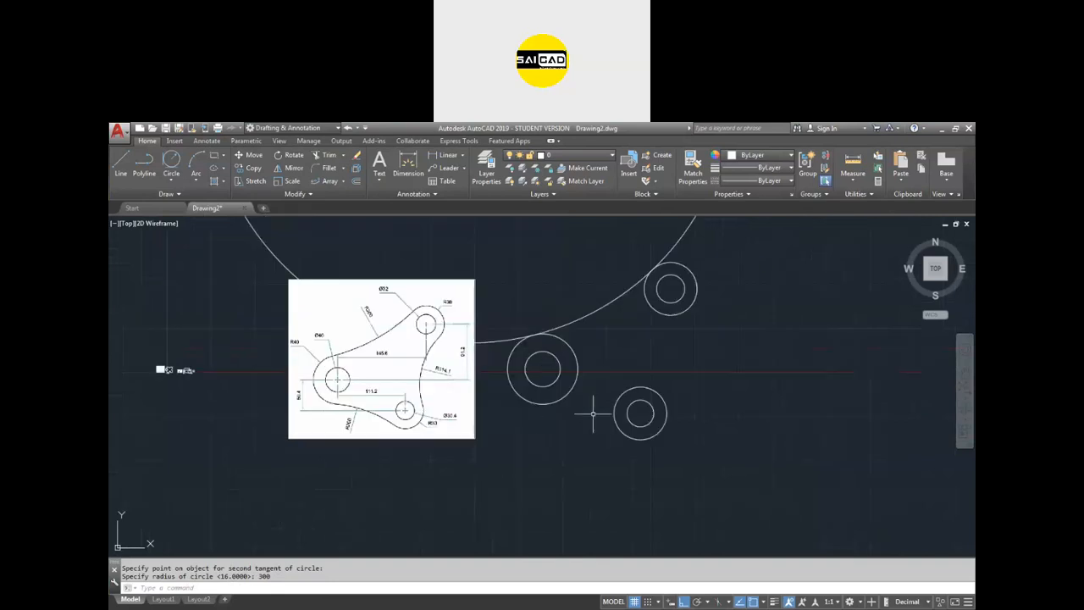
{"action": "type", "text": "c"}
{"action": "key", "text": "Return"}
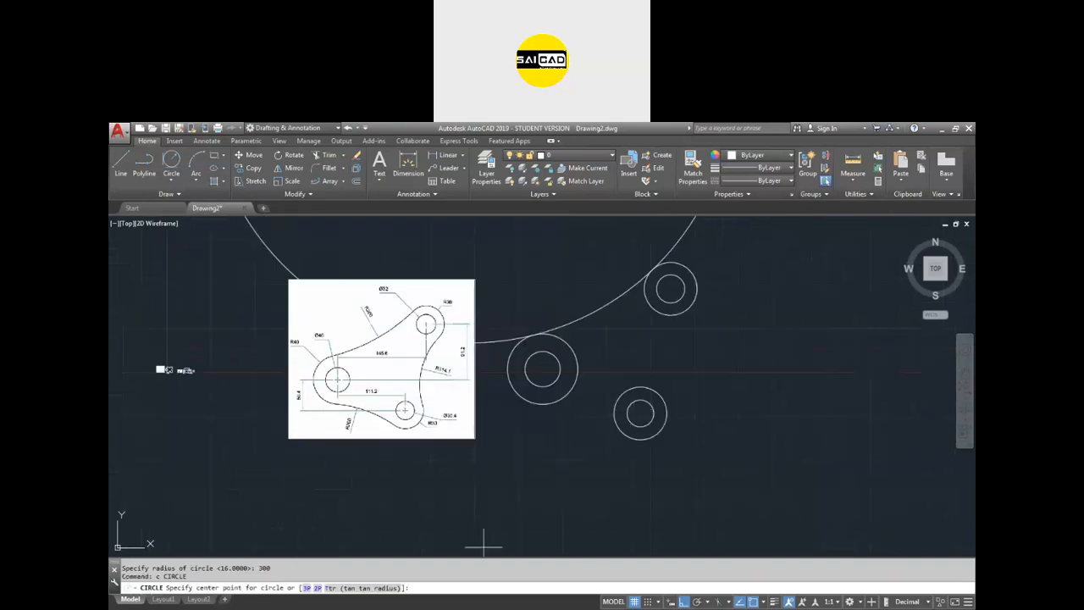
{"action": "left_click", "coordinate": [383, 590]}
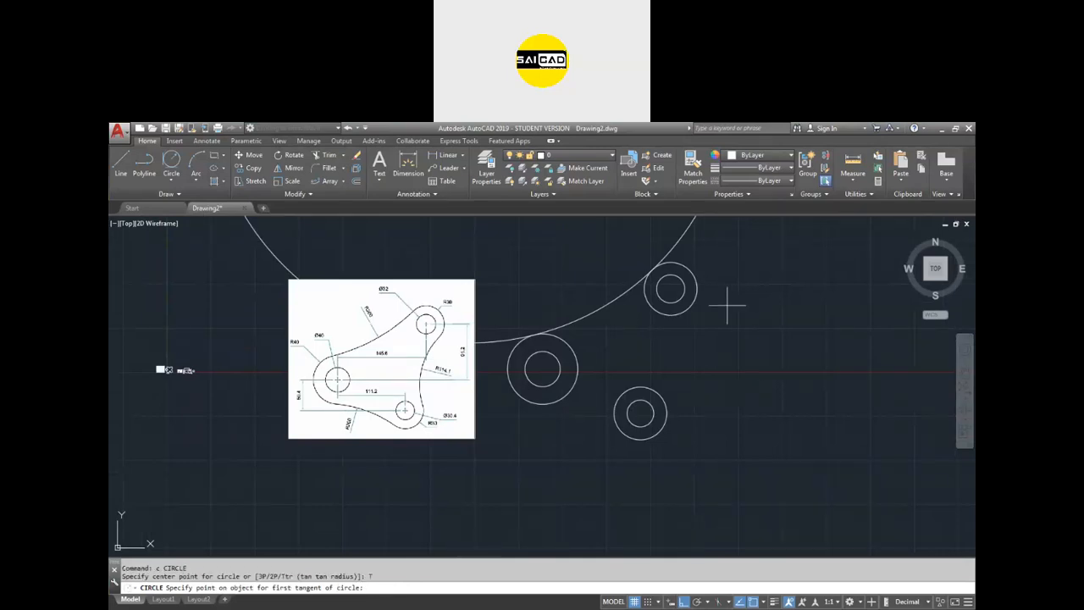
{"action": "left_click", "coordinate": [697, 300]}
{"action": "left_click", "coordinate": [668, 411]}
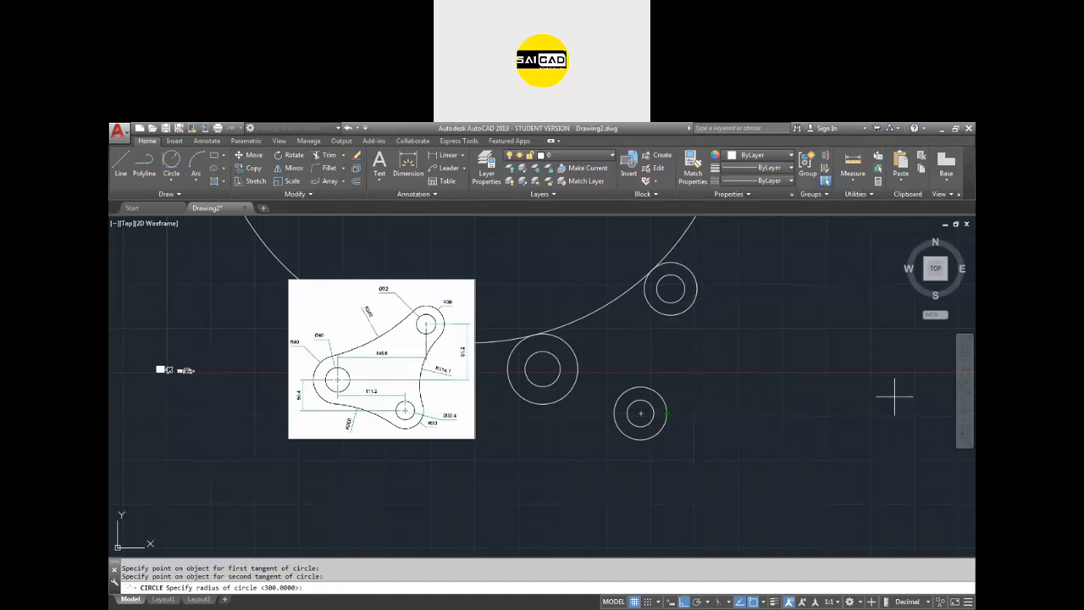
{"action": "type", "text": "114.1"}
{"action": "key", "text": "Return"}
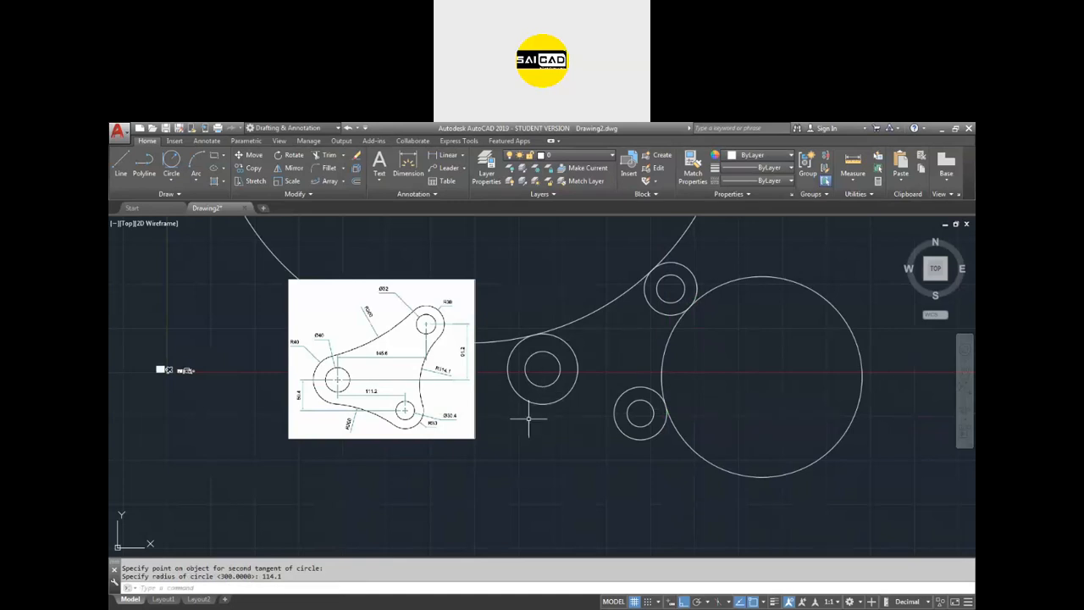
Step: Draw a radius 200 circle tangent to the undersides of the radius 40 circle and the lower radius 30 circle
{"action": "scroll", "coordinate": [343, 418], "scroll_direction": "up", "scroll_amount": 4}
{"action": "scroll", "coordinate": [625, 469], "scroll_direction": "down", "scroll_amount": 4}
{"action": "type", "text": "c"}
{"action": "key", "text": "Return"}
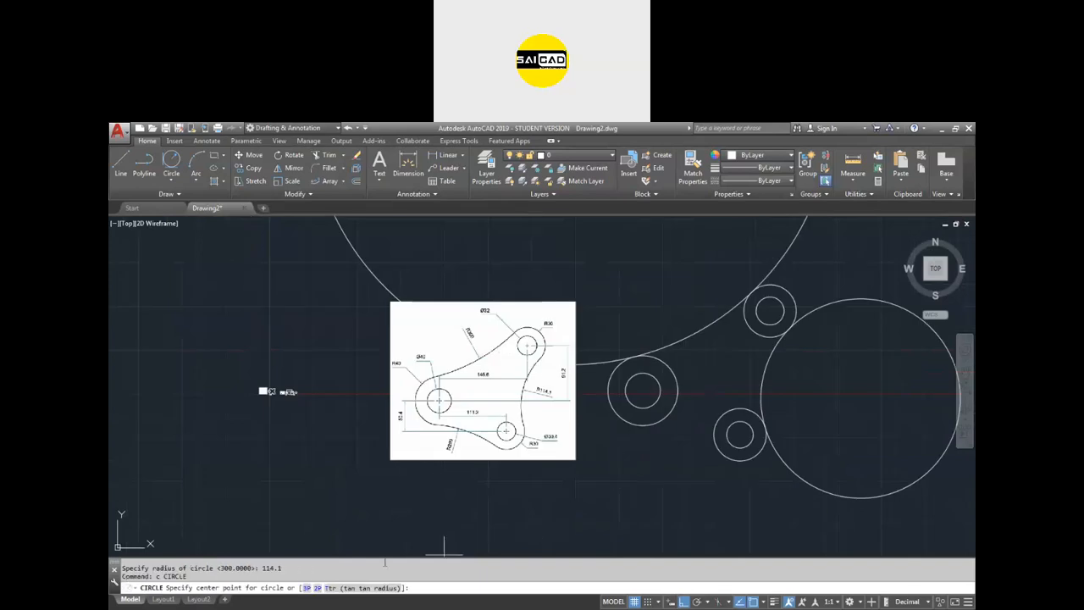
{"action": "left_click", "coordinate": [356, 586]}
{"action": "left_click", "coordinate": [652, 423]}
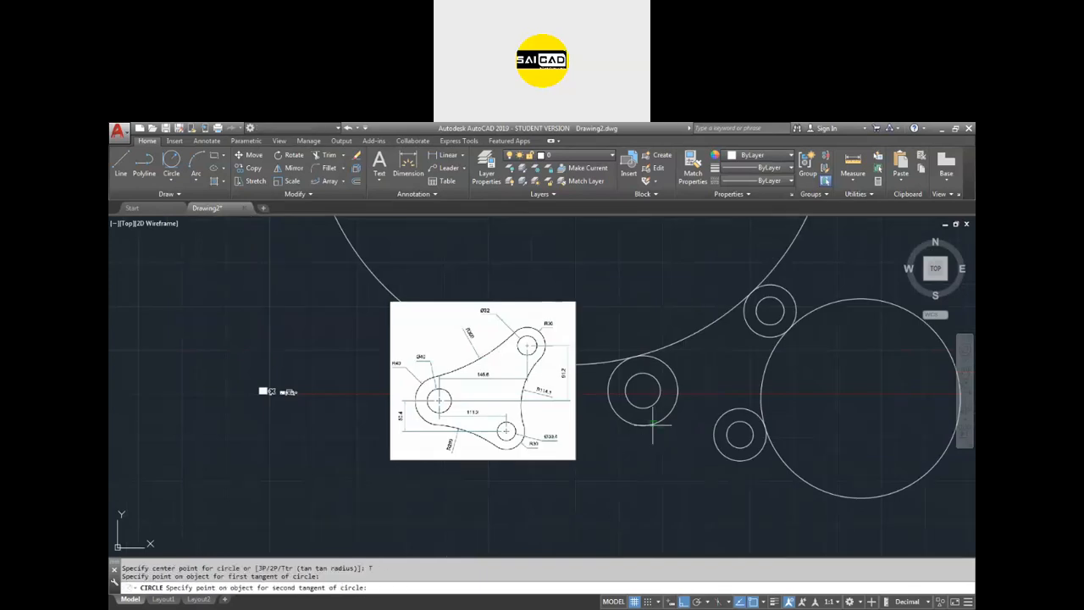
{"action": "left_click", "coordinate": [716, 455]}
{"action": "type", "text": "200"}
{"action": "key", "text": "Return"}
{"action": "scroll", "coordinate": [702, 415], "scroll_direction": "down", "scroll_amount": 2}
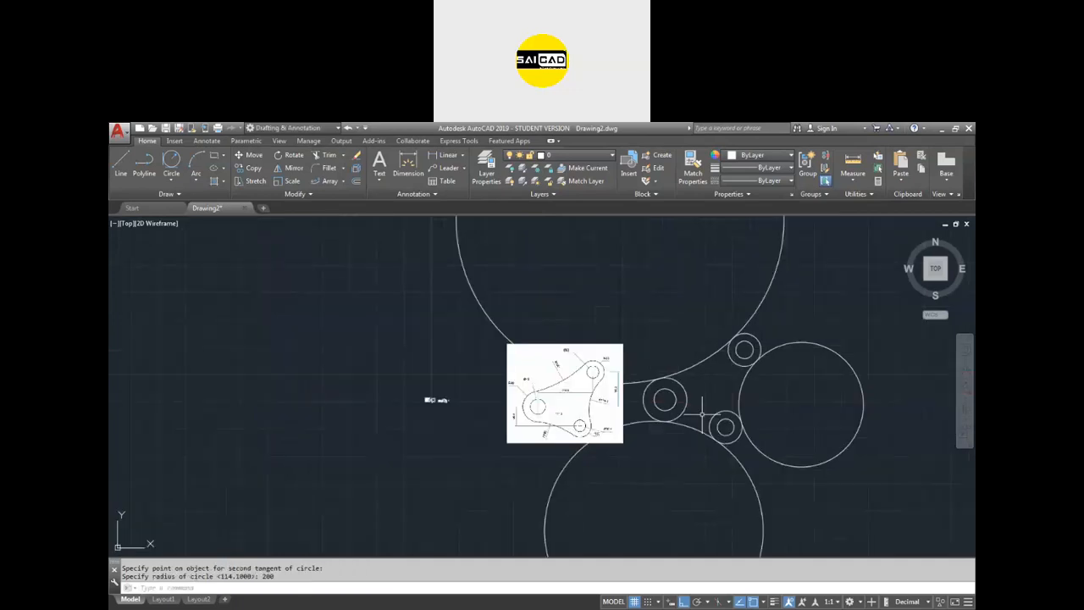
Step: Trim the outer portions of the three large tangent circles, keeping only the connecting arcs between the circle pairs
{"action": "scroll", "coordinate": [665, 400], "scroll_direction": "down", "scroll_amount": 3}
{"action": "scroll", "coordinate": [663, 410], "scroll_direction": "up", "scroll_amount": 1}
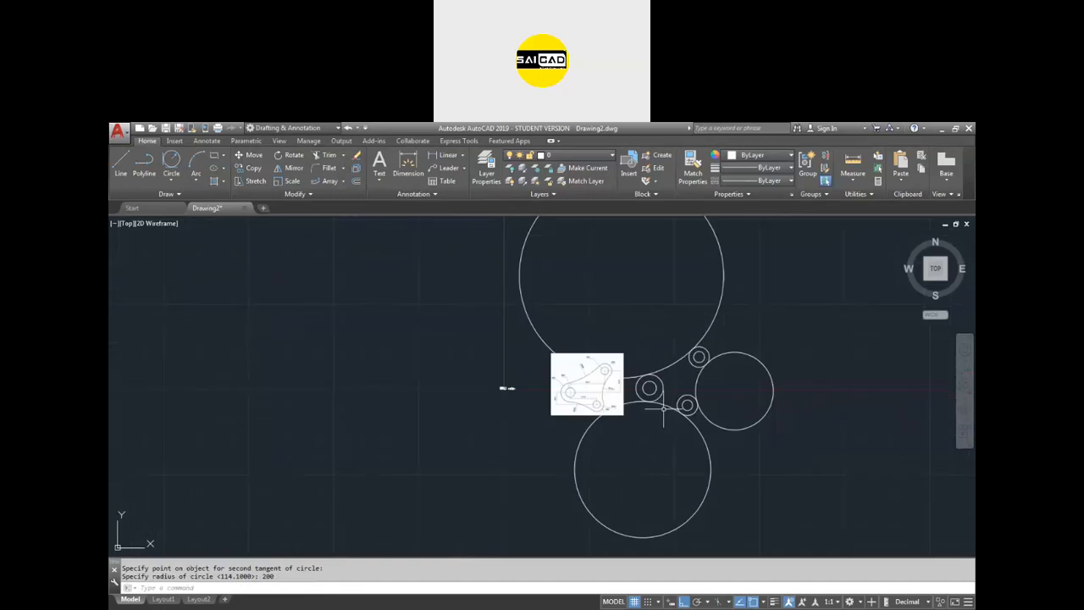
{"action": "type", "text": "tr"}
{"action": "key", "text": "Return"}
{"action": "key", "text": "Return"}
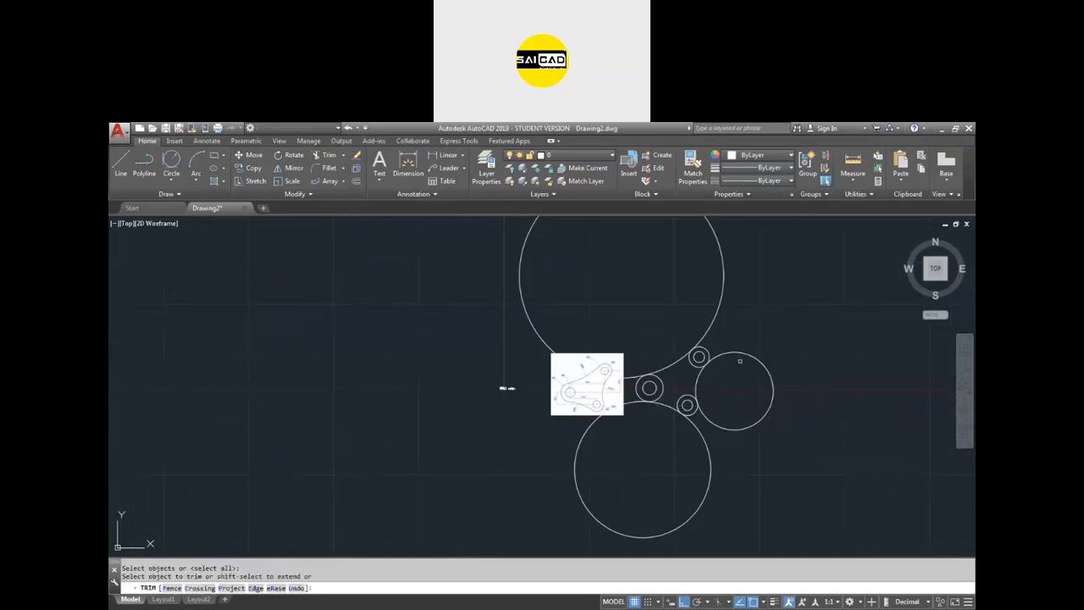
{"action": "left_click", "coordinate": [786, 272]}
{"action": "left_click", "coordinate": [681, 308]}
{"action": "left_click", "coordinate": [766, 319]}
{"action": "left_click", "coordinate": [734, 377]}
{"action": "left_click", "coordinate": [740, 444]}
{"action": "left_click", "coordinate": [678, 478]}
{"action": "scroll", "coordinate": [627, 388], "scroll_direction": "up", "scroll_amount": 4}
{"action": "key", "text": "Escape"}
Step: Trim the portions of the radius 40 and radius 30 circles that lie inside the bracket outline
{"action": "key", "text": "Return"}
{"action": "key", "text": "Return"}
{"action": "scroll", "coordinate": [817, 343], "scroll_direction": "up", "scroll_amount": 2}
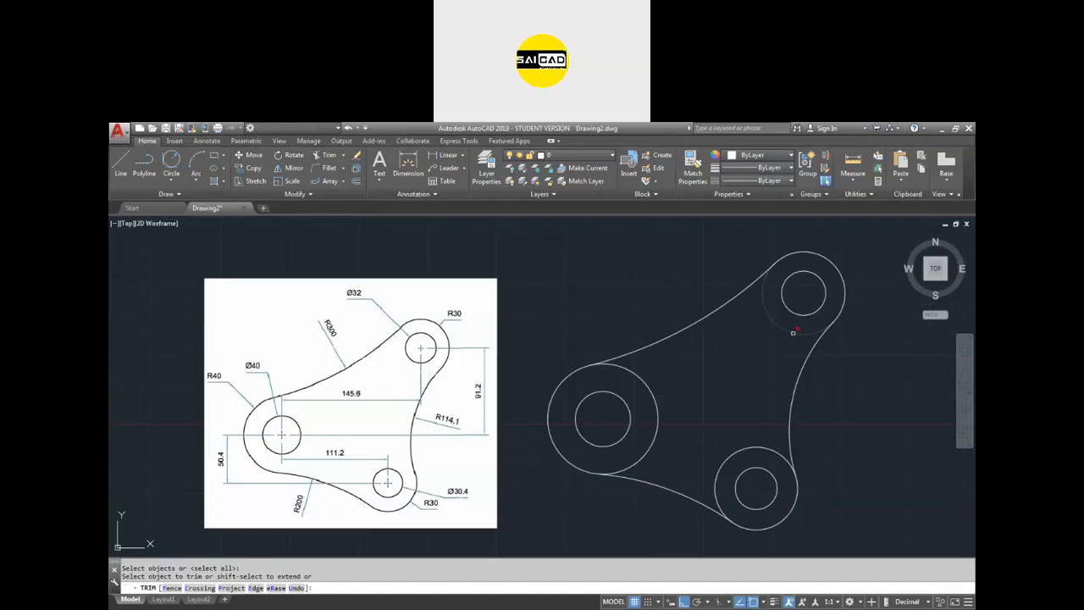
{"action": "left_click", "coordinate": [645, 393]}
{"action": "left_click", "coordinate": [716, 469]}
{"action": "key", "text": "Escape"}
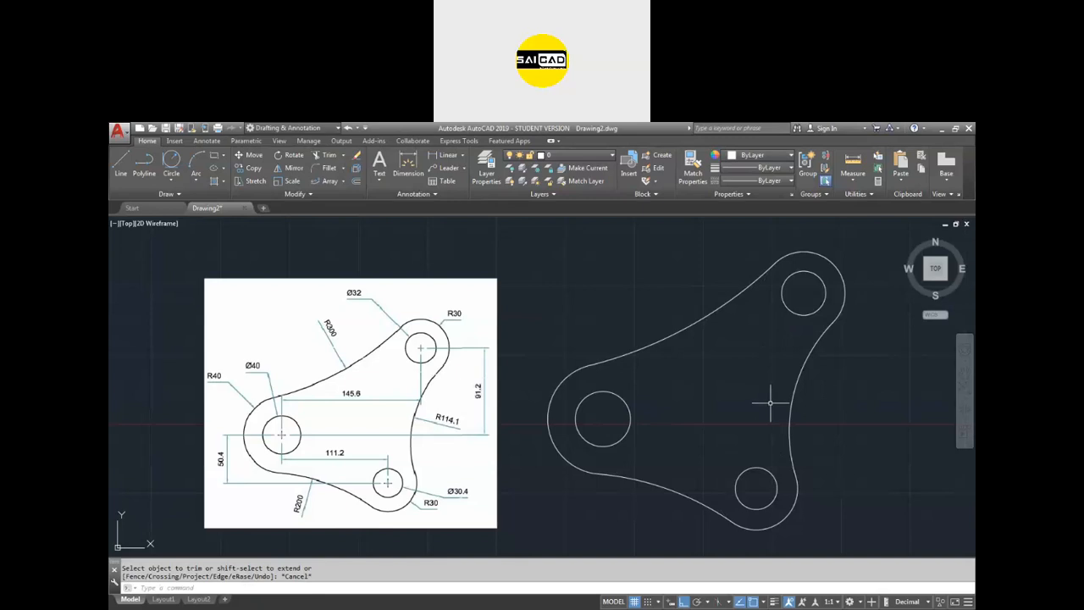
Step: Add a radius dimension to the bracket's upper concave arc, between the radius 40 end and the upper radius 30 end
{"action": "left_click", "coordinate": [447, 155]}
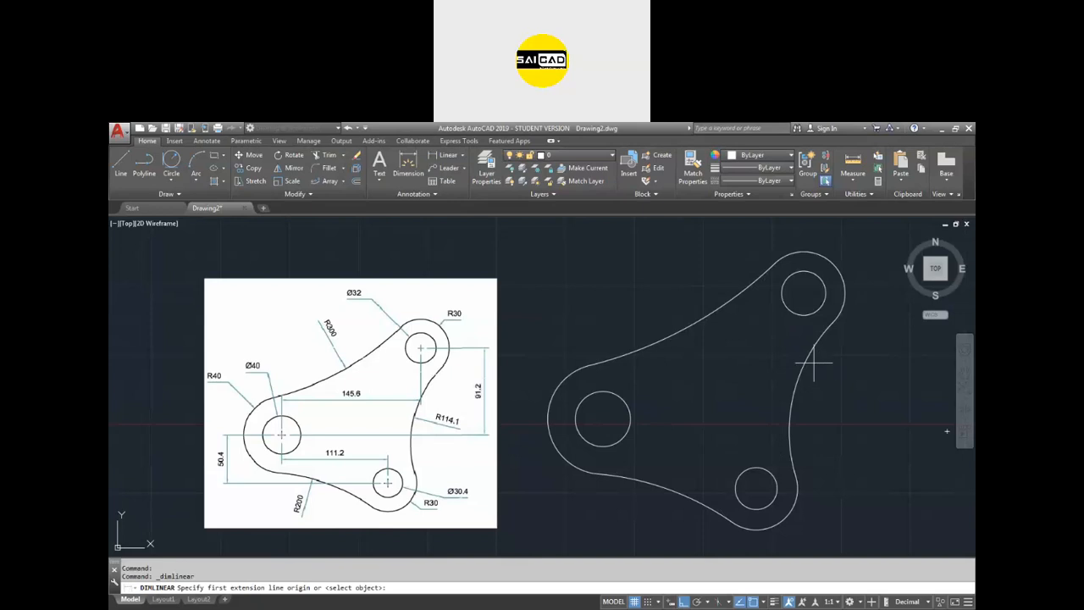
{"action": "left_click", "coordinate": [408, 161]}
{"action": "left_click", "coordinate": [706, 313]}
{"action": "left_click", "coordinate": [714, 332]}
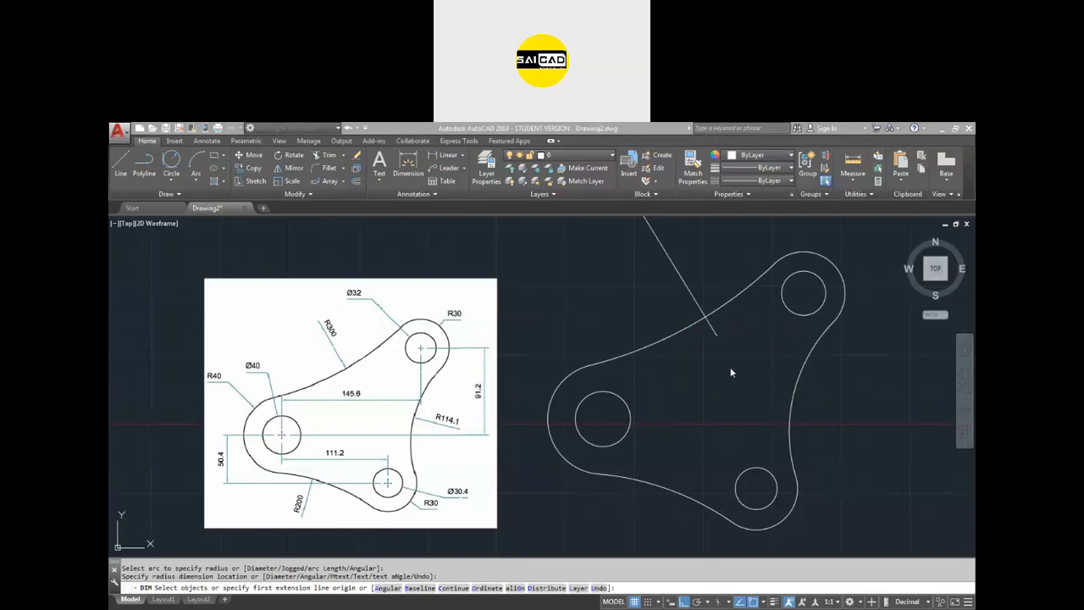
Step: Add radius dimensions to the bracket's right-hand and lower concave arcs
{"action": "left_click", "coordinate": [797, 371]}
{"action": "left_click", "coordinate": [772, 360]}
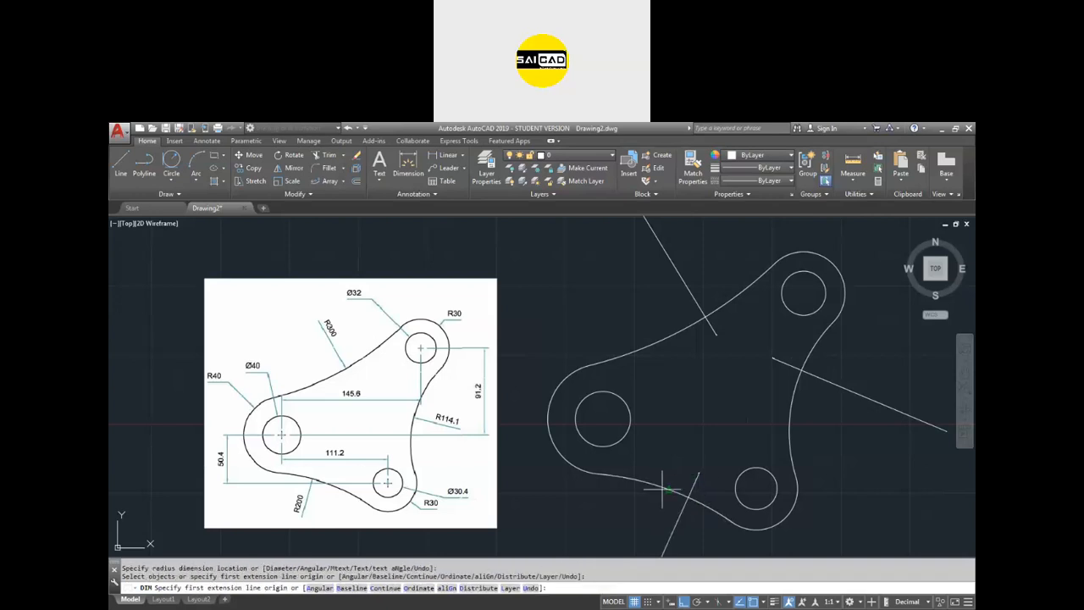
{"action": "key", "text": "Escape"}
{"action": "key", "text": "Escape"}
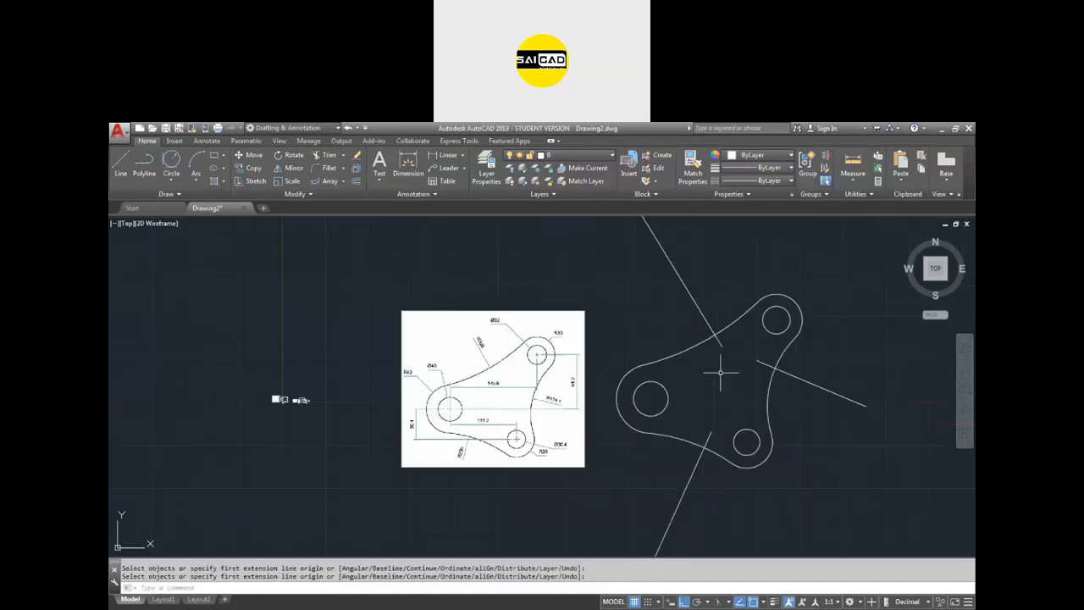
Step: Compare the dimension text and arrow sizes on the belt drawing with the radius dimensions on the bracket
{"action": "scroll", "coordinate": [339, 404], "scroll_direction": "down", "scroll_amount": 5}
{"action": "scroll", "coordinate": [574, 449], "scroll_direction": "up", "scroll_amount": 5}
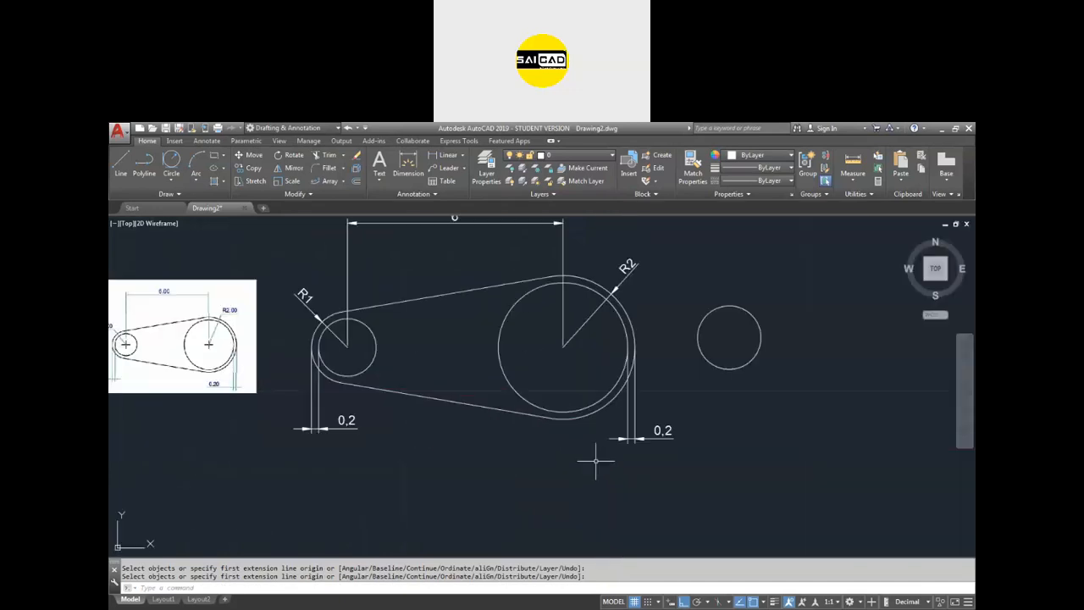
{"action": "scroll", "coordinate": [470, 460], "scroll_direction": "down", "scroll_amount": 3}
{"action": "scroll", "coordinate": [500, 383], "scroll_direction": "up", "scroll_amount": 4}
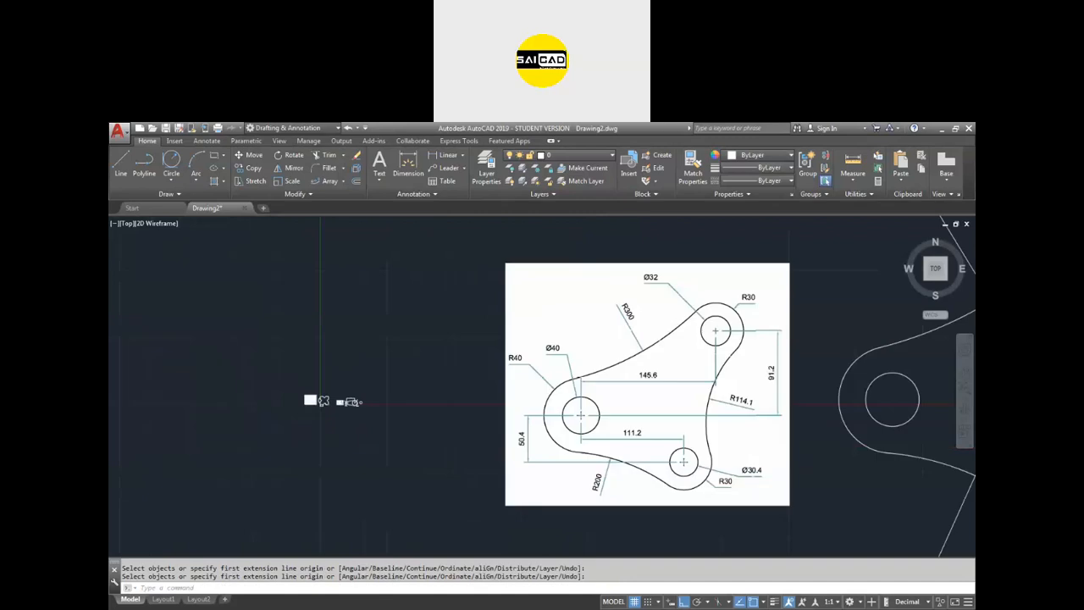
{"action": "scroll", "coordinate": [320, 404], "scroll_direction": "down", "scroll_amount": 2}
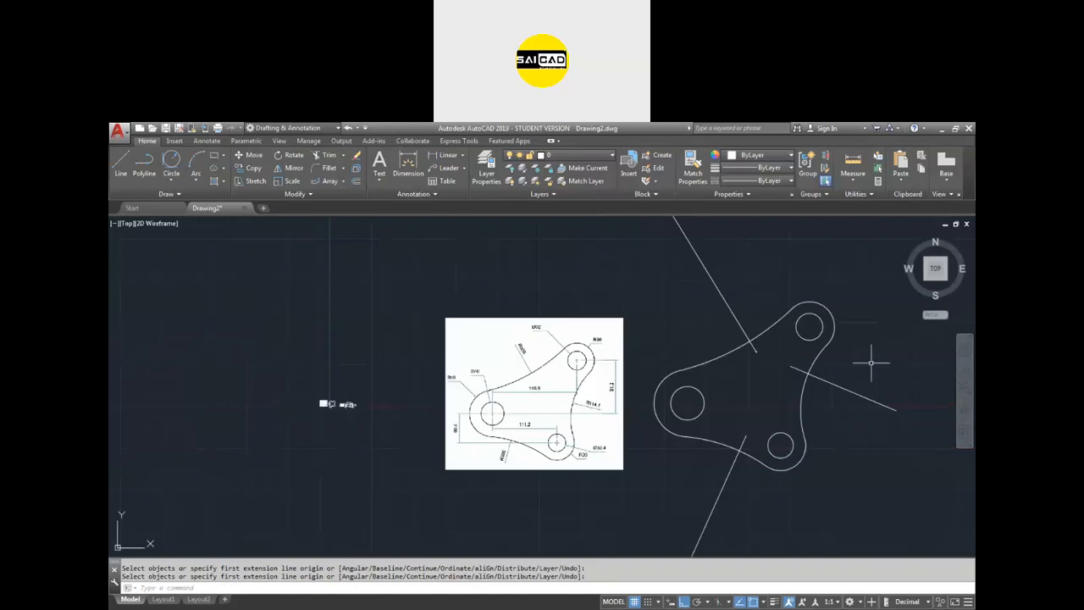
{"action": "scroll", "coordinate": [618, 372], "scroll_direction": "down", "scroll_amount": 4}
{"action": "scroll", "coordinate": [729, 363], "scroll_direction": "up", "scroll_amount": 4}
{"action": "scroll", "coordinate": [634, 386], "scroll_direction": "down", "scroll_amount": 2}
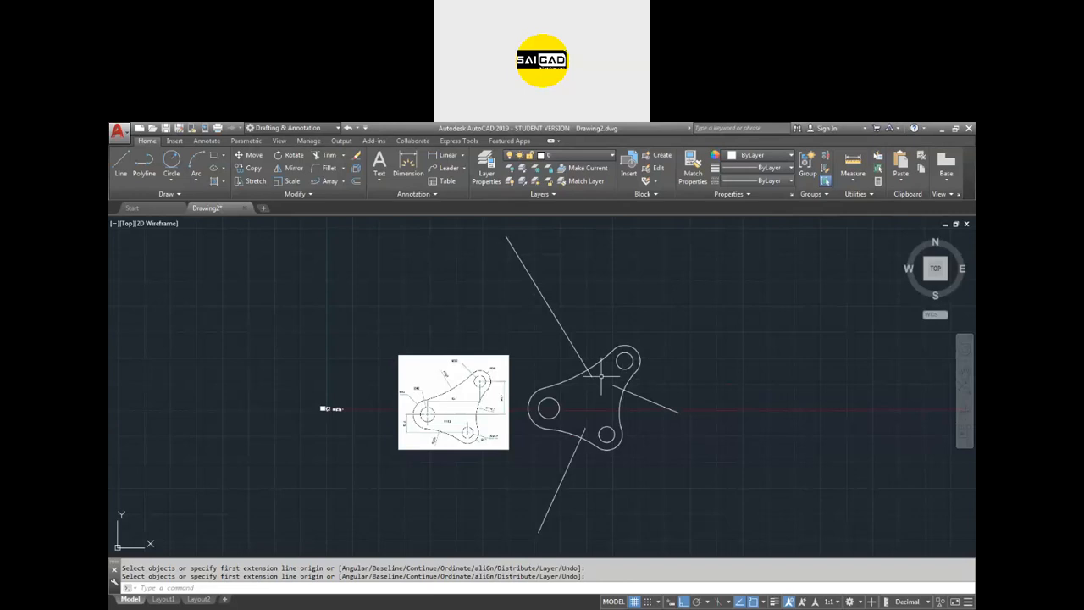
{"action": "type", "text": "d"}
{"action": "key", "text": "Return"}
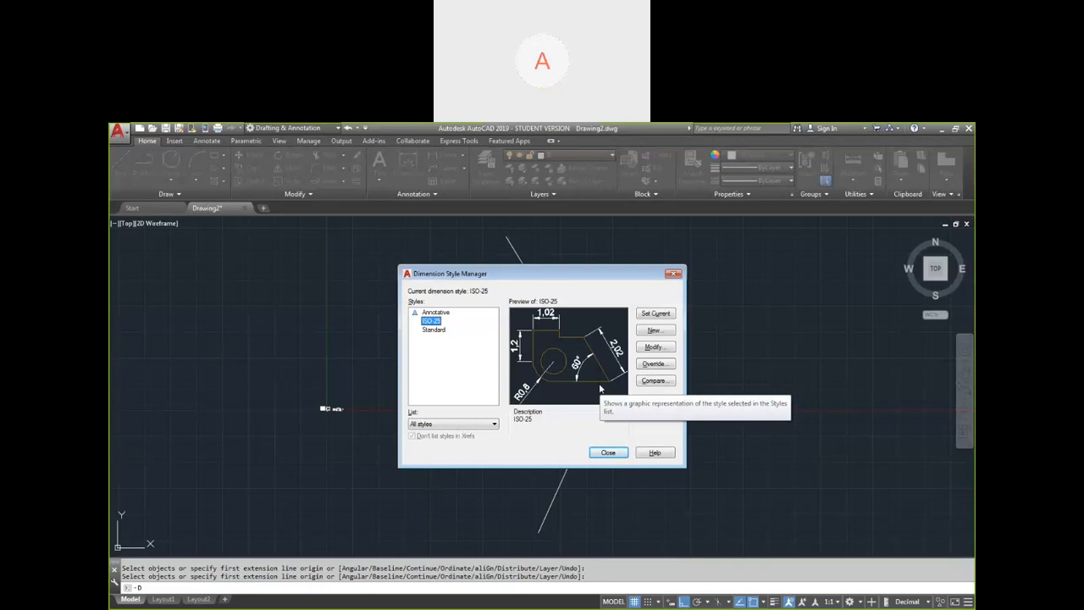
{"action": "left_click", "coordinate": [673, 273]}
{"action": "scroll", "coordinate": [596, 394], "scroll_direction": "up", "scroll_amount": 4}
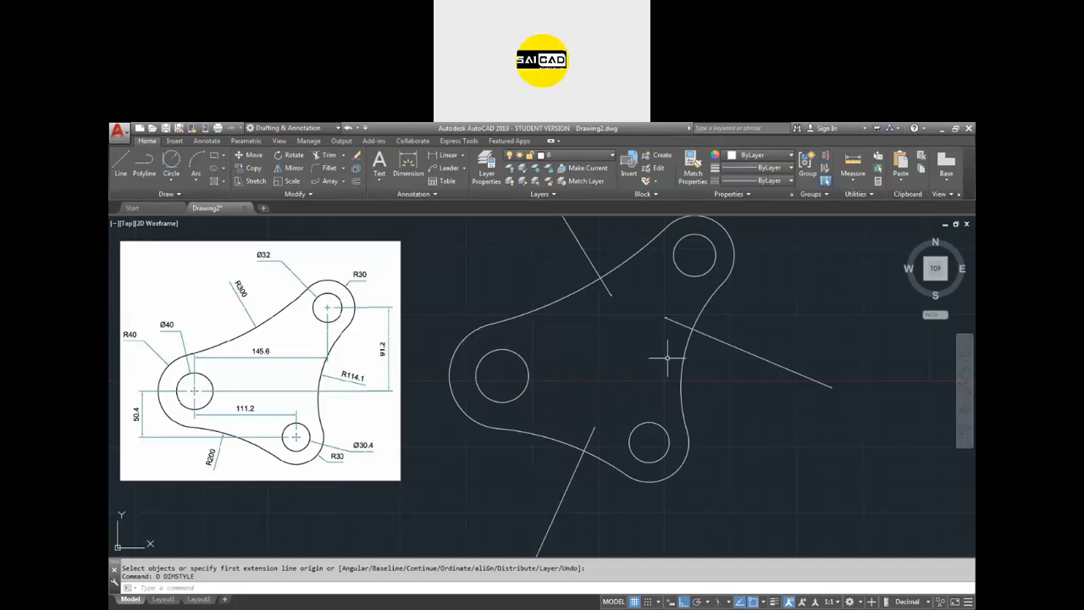
{"action": "scroll", "coordinate": [667, 359], "scroll_direction": "down", "scroll_amount": 4}
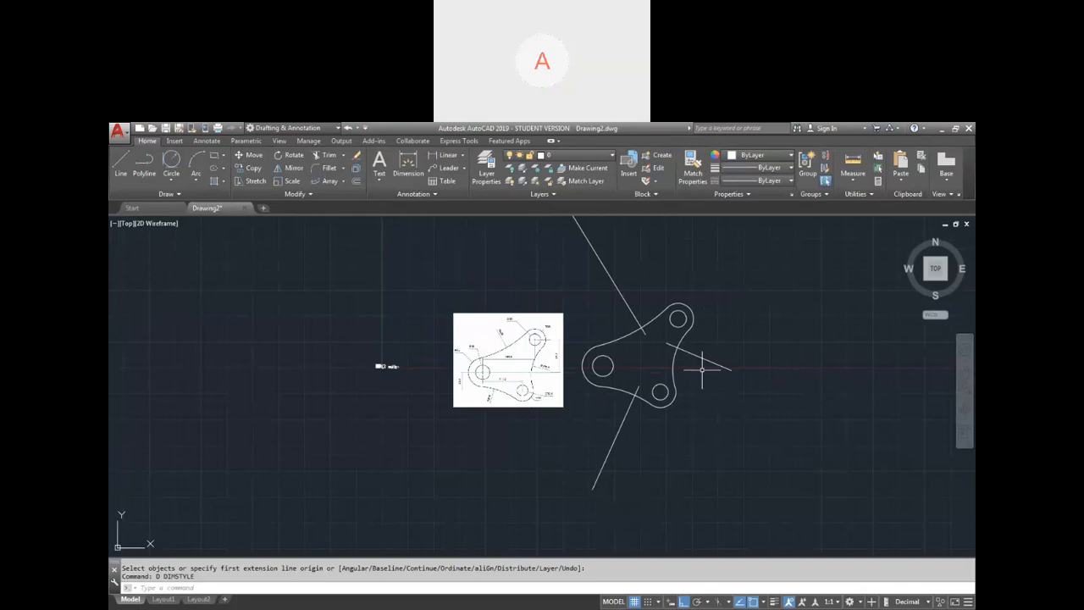
{"action": "scroll", "coordinate": [662, 359], "scroll_direction": "up", "scroll_amount": 2}
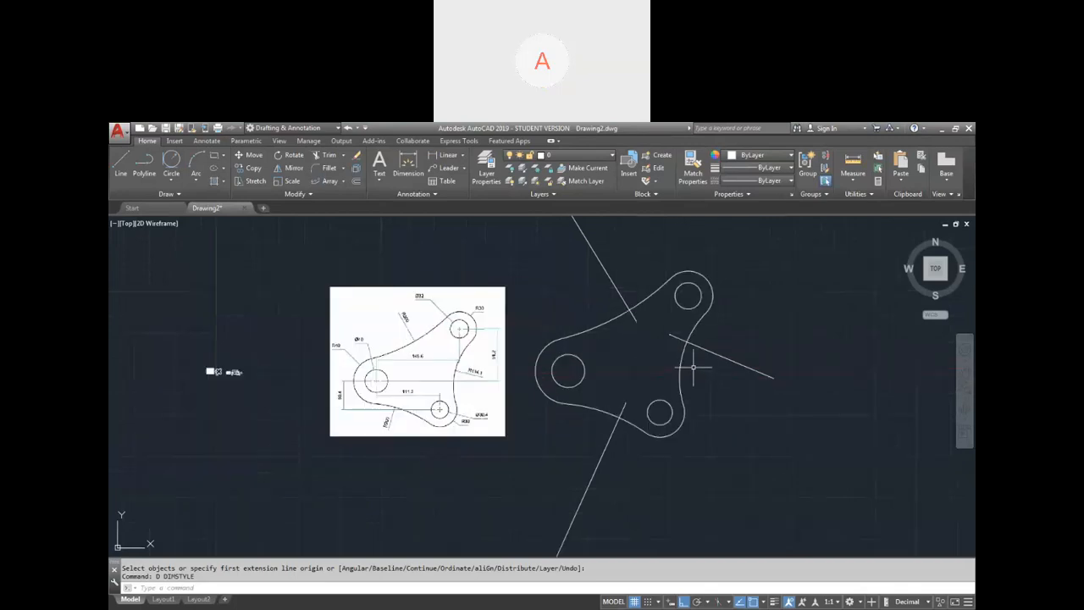
{"action": "left_click", "coordinate": [694, 368]}
{"action": "left_click", "coordinate": [665, 366]}
{"action": "left_click", "coordinate": [631, 329]}
{"action": "scroll", "coordinate": [629, 338], "scroll_direction": "up", "scroll_amount": 2}
{"action": "left_click", "coordinate": [627, 353]}
{"action": "left_click", "coordinate": [601, 452]}
{"action": "key", "text": "Escape"}
{"action": "left_click", "coordinate": [579, 508]}
{"action": "left_click", "coordinate": [584, 465]}
{"action": "left_click", "coordinate": [584, 334]}
{"action": "left_click", "coordinate": [624, 305]}
{"action": "left_click", "coordinate": [741, 399]}
{"action": "left_click", "coordinate": [701, 376]}
{"action": "scroll", "coordinate": [690, 368], "scroll_direction": "down", "scroll_amount": 2}
{"action": "key", "text": "Escape"}
Step: Delete the bracket's upper concave arc between the radius 40 end and the upper radius 30 end
{"action": "left_click", "coordinate": [637, 344]}
{"action": "left_click", "coordinate": [626, 353]}
{"action": "key", "text": "Delete"}
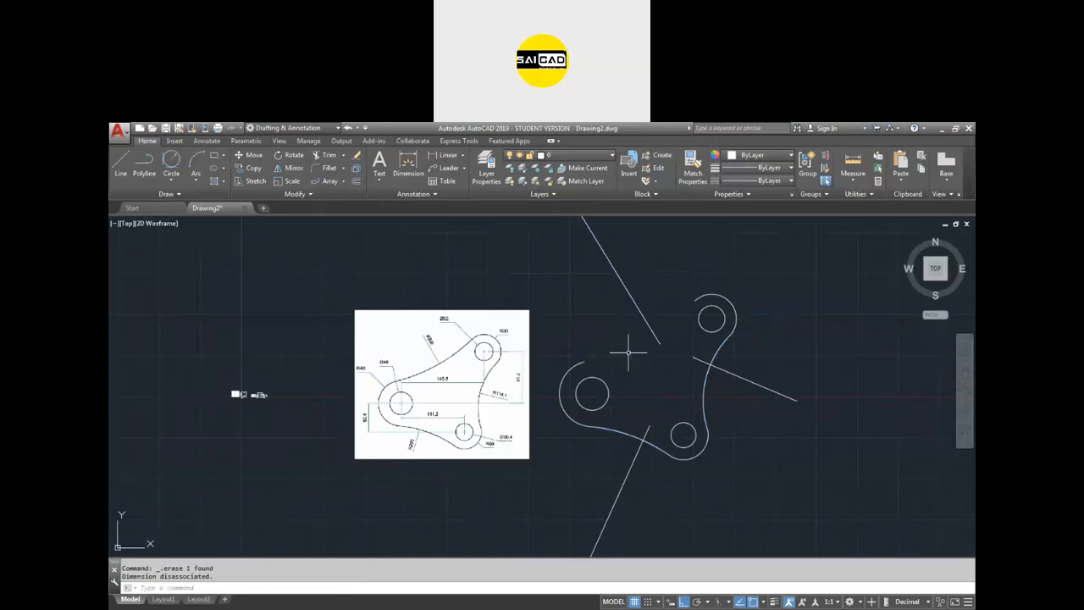
Step: Draw a radius 300 circle tangent to the upper ends of the bracket's radius 40 and upper radius 30 arcs
{"action": "type", "text": "c"}
{"action": "key", "text": "Return"}
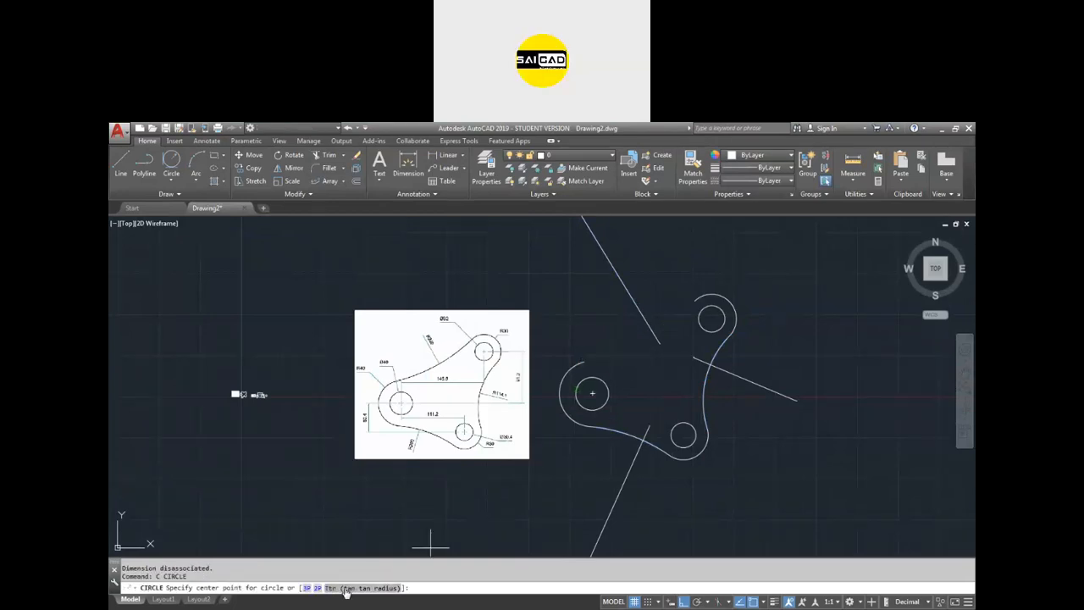
{"action": "left_click", "coordinate": [171, 179]}
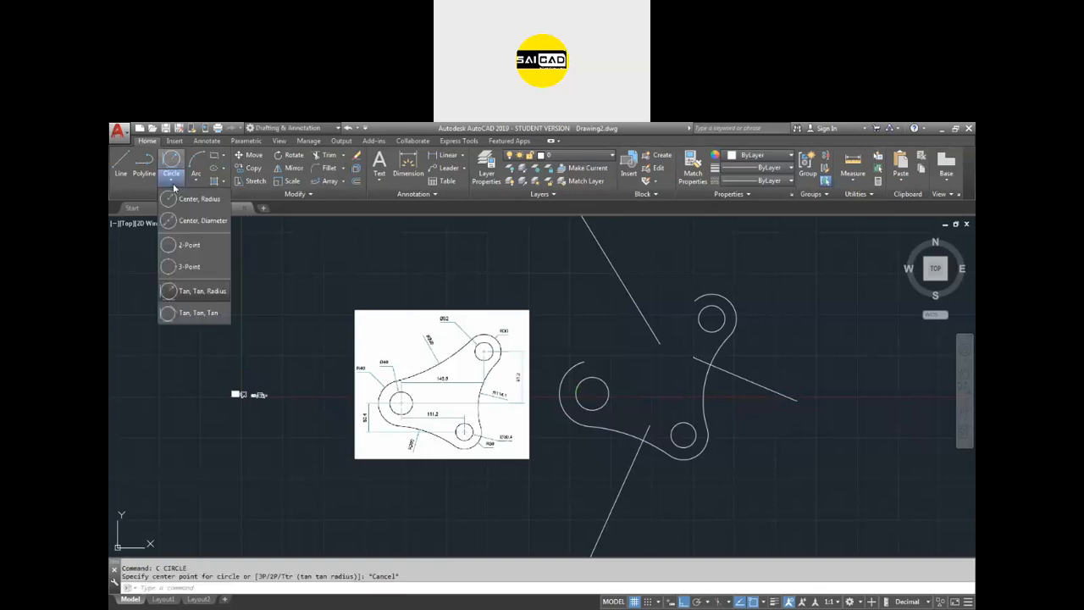
{"action": "left_click", "coordinate": [189, 292]}
{"action": "scroll", "coordinate": [611, 328], "scroll_direction": "up", "scroll_amount": 4}
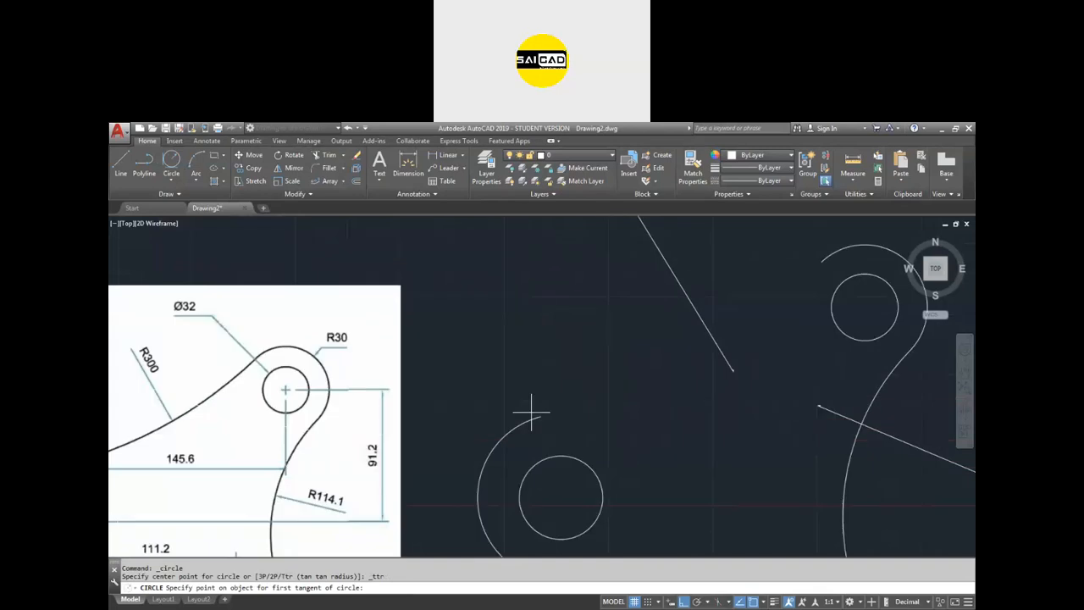
{"action": "left_click", "coordinate": [531, 414]}
{"action": "left_click", "coordinate": [835, 251]}
{"action": "scroll", "coordinate": [792, 315], "scroll_direction": "down", "scroll_amount": 4}
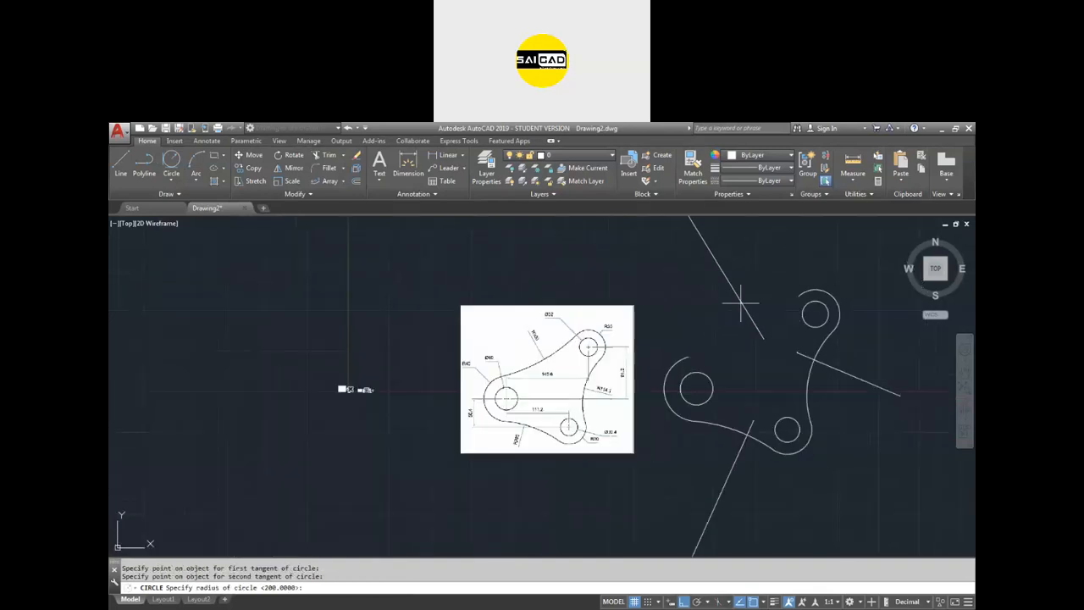
{"action": "type", "text": "300"}
{"action": "key", "text": "Return"}
{"action": "scroll", "coordinate": [709, 309], "scroll_direction": "down", "scroll_amount": 4}
{"action": "key", "text": "Escape"}
Step: Trim the outer portion of the radius 300 circle, keeping only the arc connecting the two bracket ends
{"action": "type", "text": "tr"}
{"action": "key", "text": "Return"}
{"action": "key", "text": "Return"}
{"action": "left_click", "coordinate": [816, 247]}
{"action": "left_click", "coordinate": [756, 252]}
{"action": "scroll", "coordinate": [682, 341], "scroll_direction": "up", "scroll_amount": 4}
{"action": "key", "text": "Escape"}
{"action": "scroll", "coordinate": [764, 382], "scroll_direction": "down", "scroll_amount": 2}
{"action": "scroll", "coordinate": [774, 355], "scroll_direction": "up", "scroll_amount": 2}
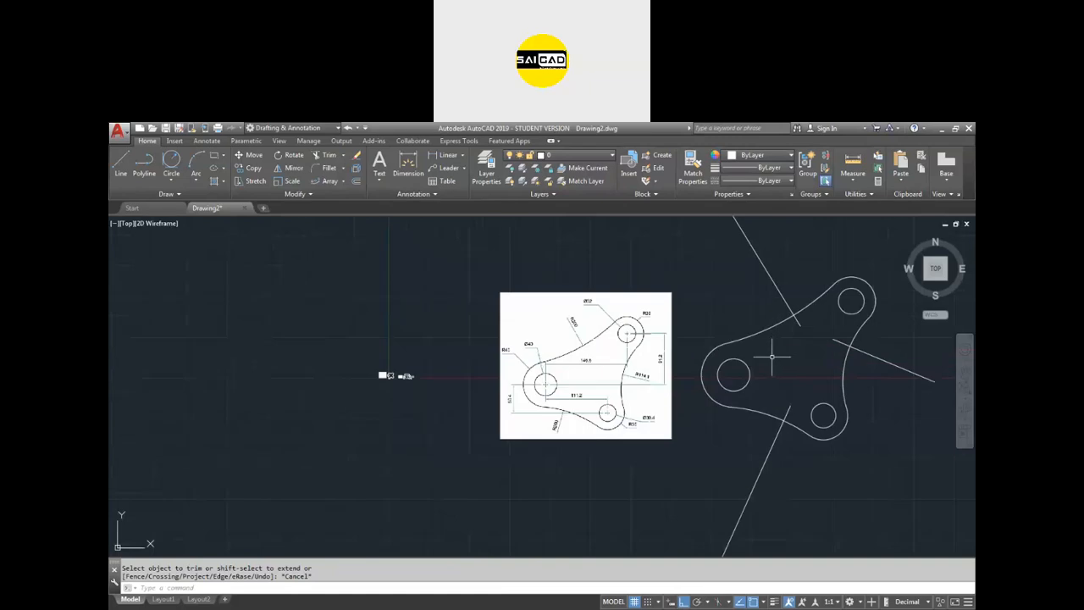
{"action": "key", "text": "Escape"}
Step: Make Standard the current dimension style
{"action": "scroll", "coordinate": [552, 383], "scroll_direction": "down", "scroll_amount": 2}
{"action": "scroll", "coordinate": [777, 351], "scroll_direction": "up", "scroll_amount": 2}
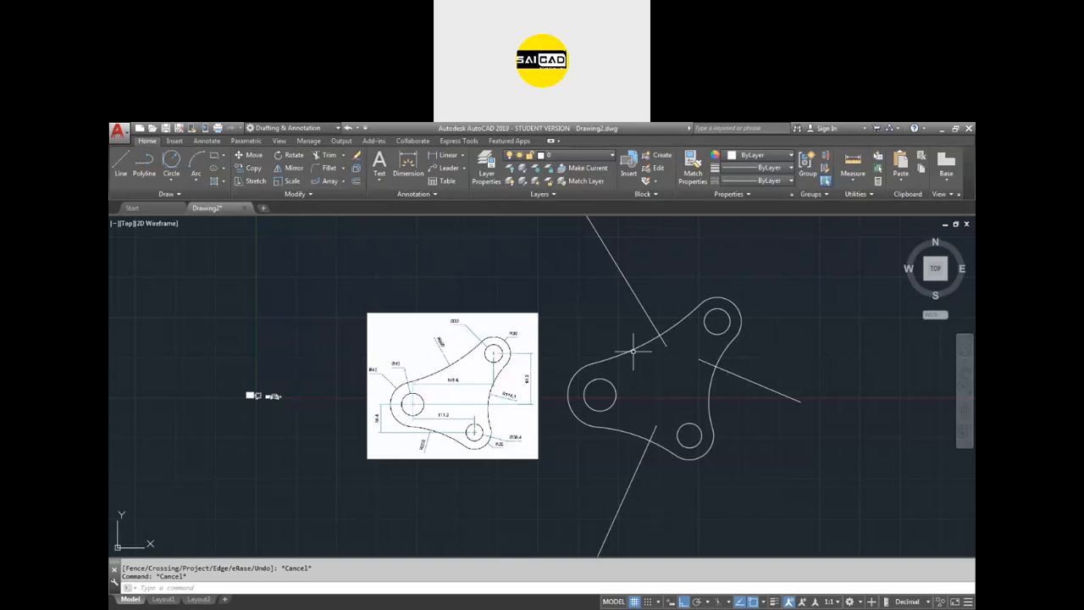
{"action": "type", "text": "d"}
{"action": "key", "text": "Return"}
{"action": "left_click_drag", "start_coordinate": [607, 276], "coordinate": [492, 280]}
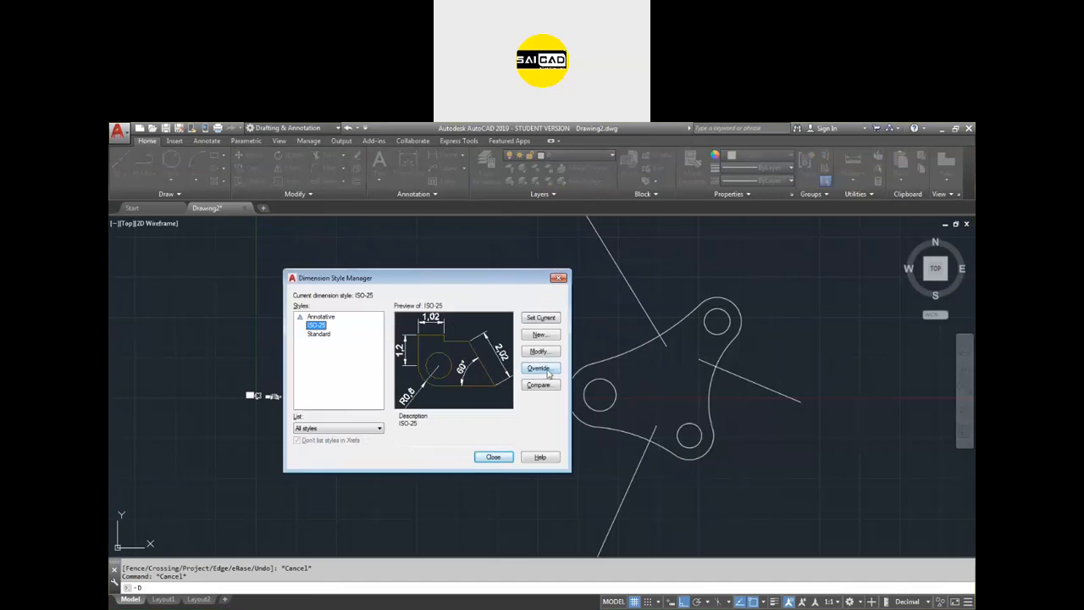
{"action": "left_click", "coordinate": [319, 334]}
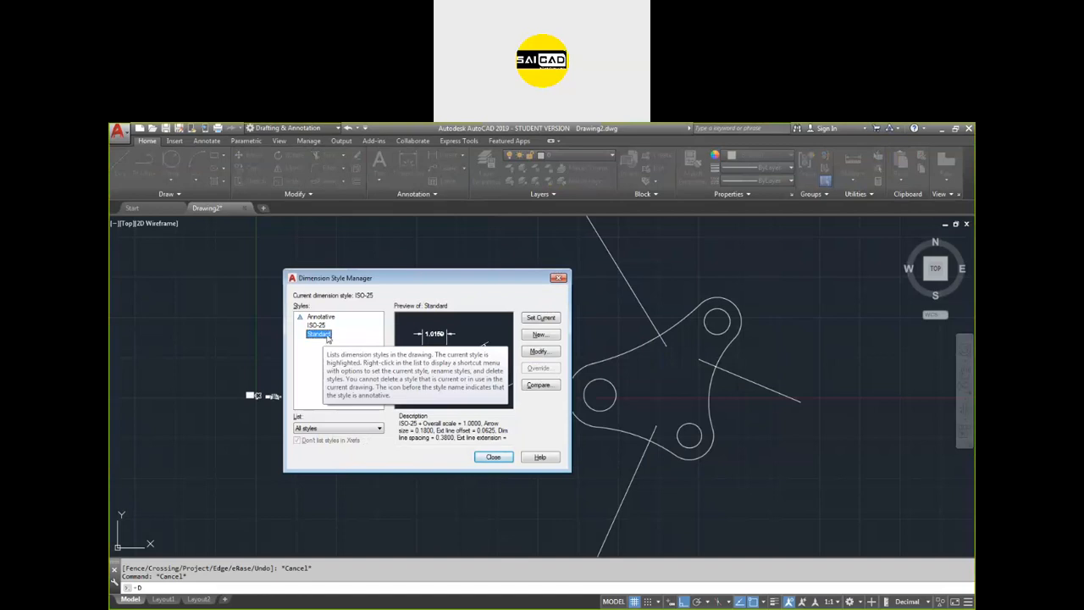
{"action": "left_click", "coordinate": [316, 326]}
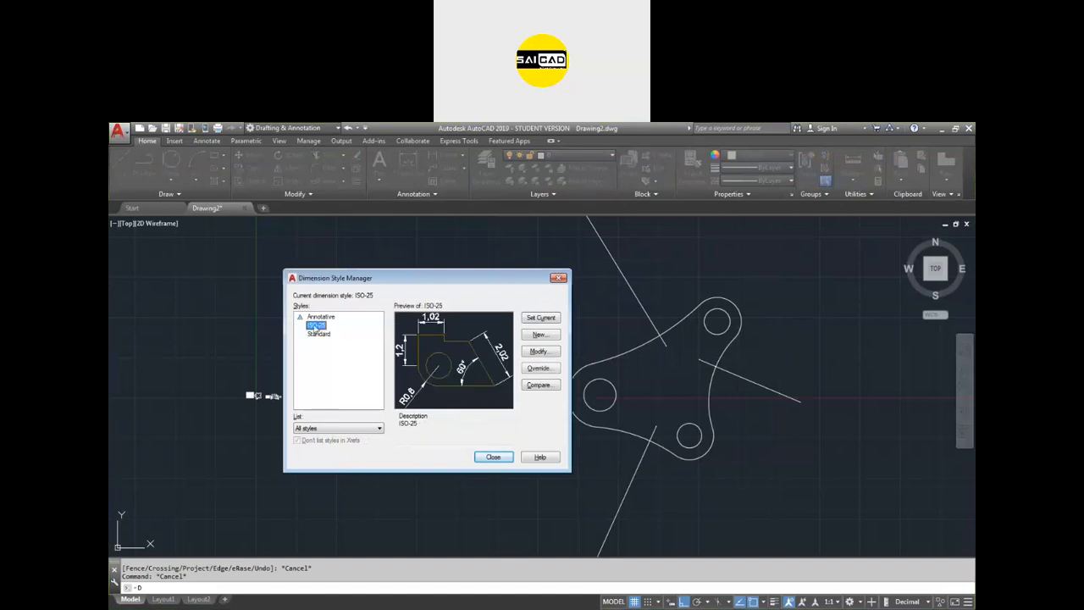
{"action": "left_click", "coordinate": [319, 335]}
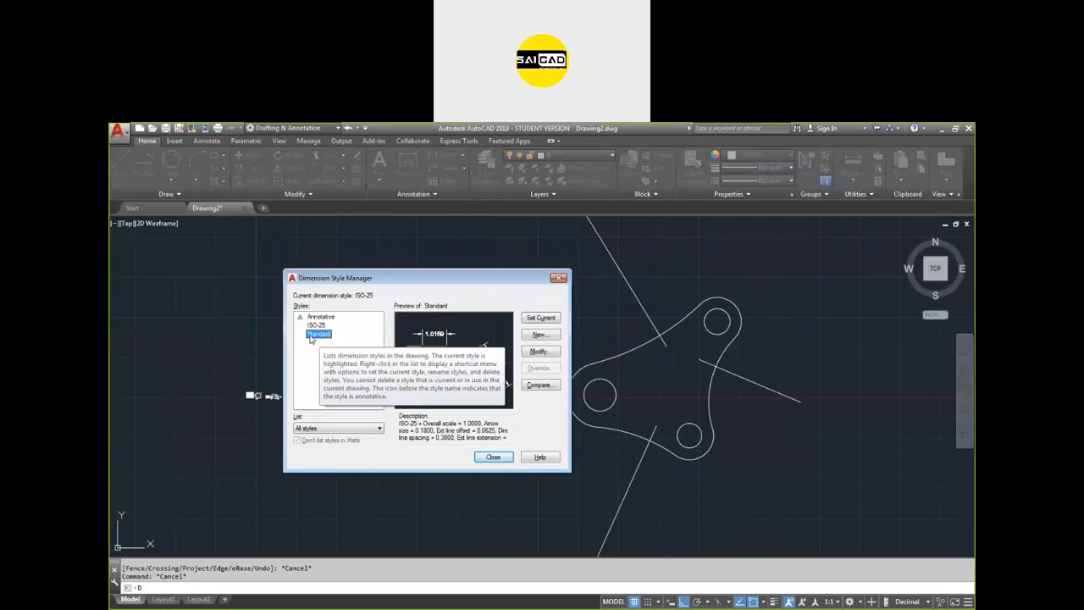
{"action": "left_click", "coordinate": [527, 320]}
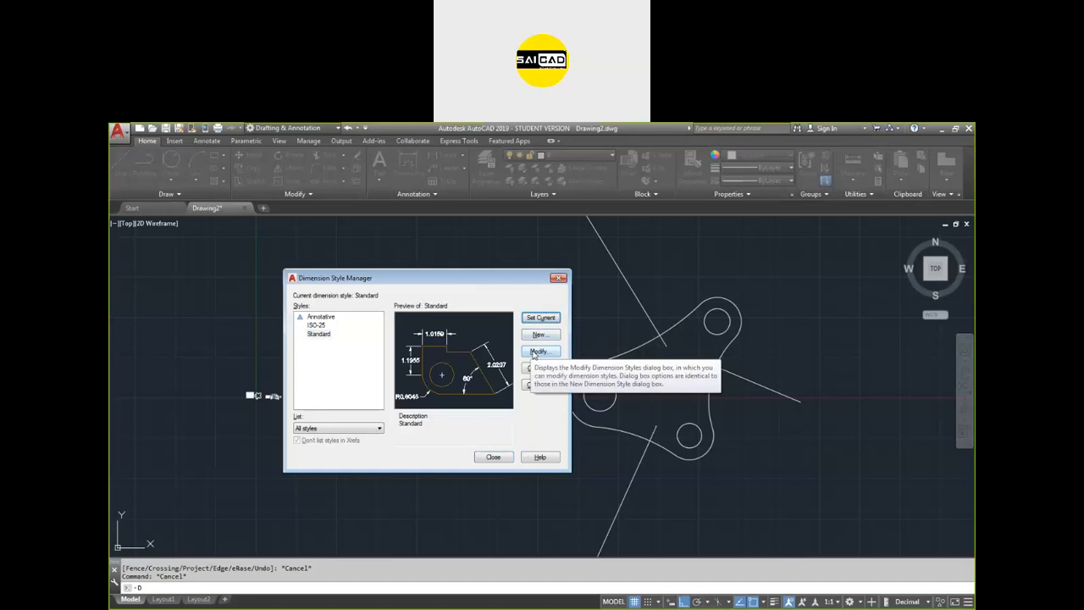
Step: Set the Standard dimension style's overall scale to 10
{"action": "left_click", "coordinate": [539, 351]}
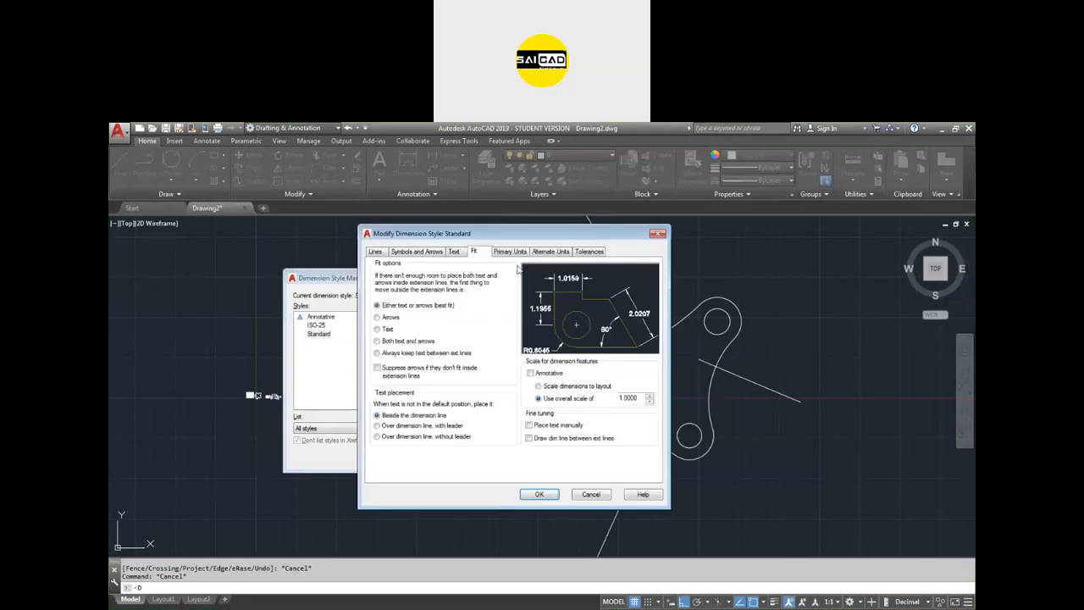
{"action": "double_click", "coordinate": [628, 398]}
{"action": "type", "text": "10"}
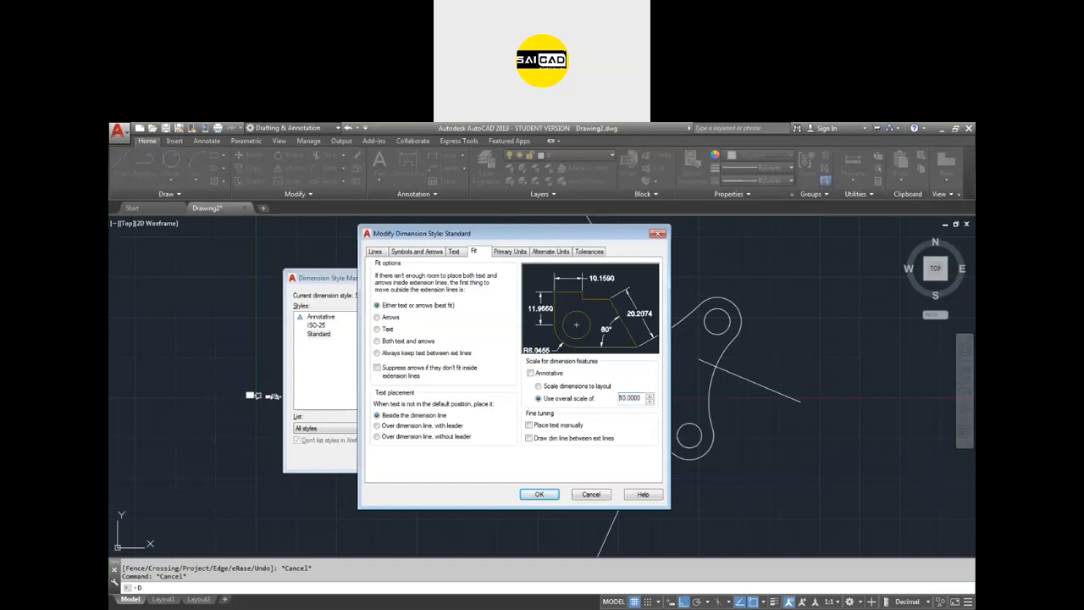
{"action": "left_click", "coordinate": [539, 494]}
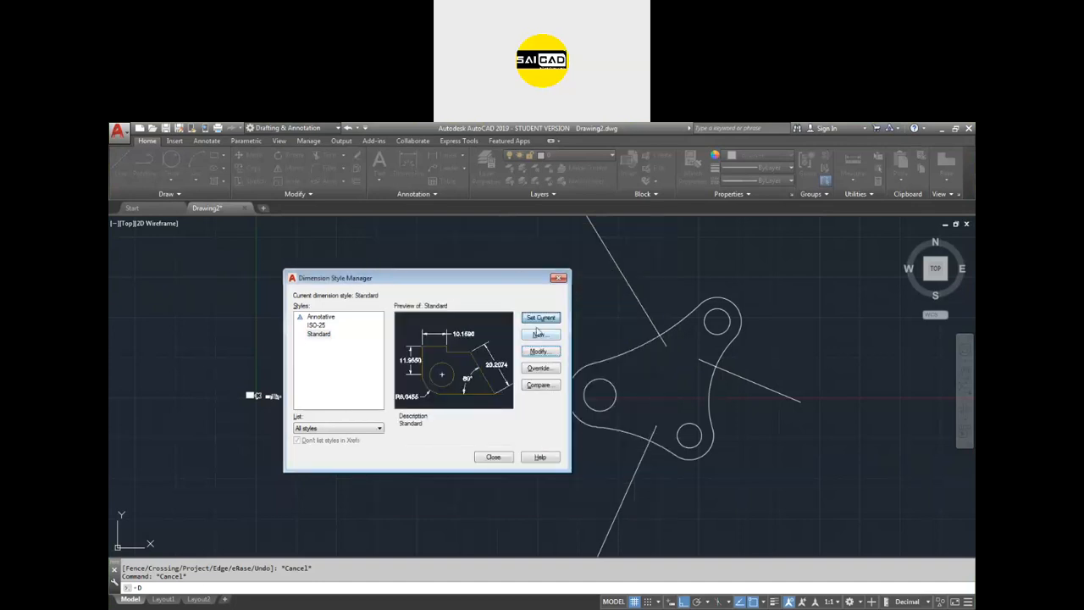
{"action": "left_click", "coordinate": [493, 458]}
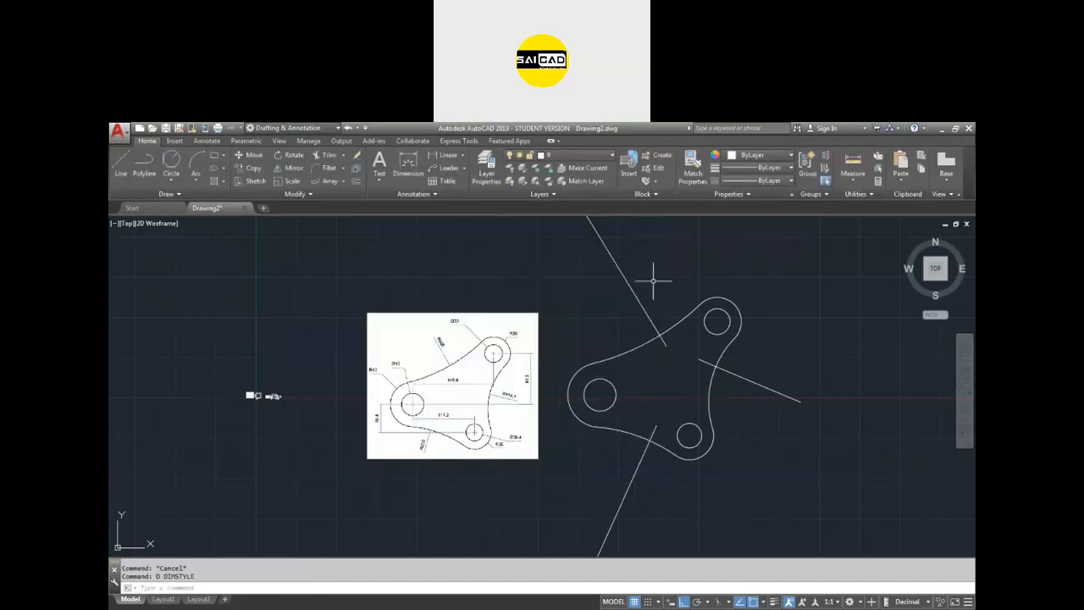
Step: Add a radius dimension inside the bracket for its upper concave arc, using the Standard style
{"action": "scroll", "coordinate": [266, 399], "scroll_direction": "up", "scroll_amount": 6}
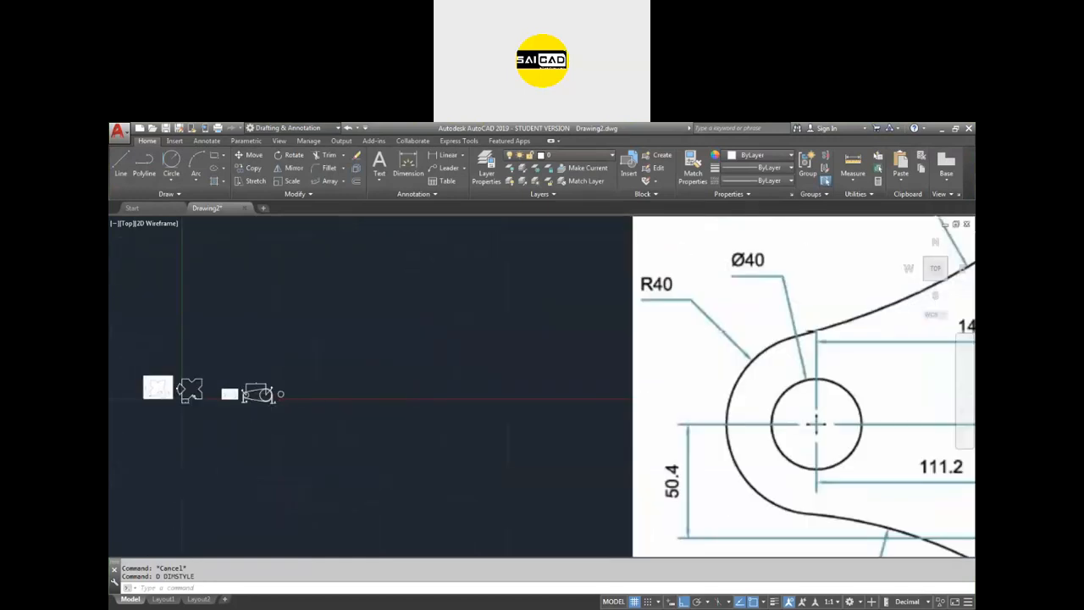
{"action": "scroll", "coordinate": [259, 411], "scroll_direction": "down", "scroll_amount": 4}
{"action": "scroll", "coordinate": [607, 385], "scroll_direction": "down", "scroll_amount": 4}
{"action": "scroll", "coordinate": [746, 364], "scroll_direction": "up", "scroll_amount": 4}
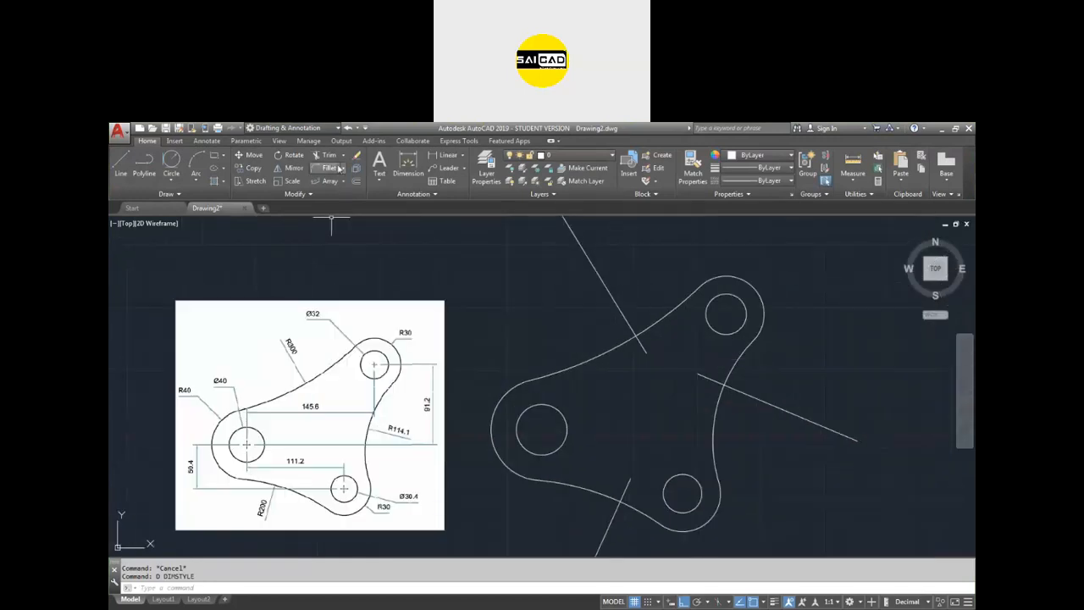
{"action": "left_click", "coordinate": [402, 163]}
{"action": "scroll", "coordinate": [628, 399], "scroll_direction": "up", "scroll_amount": 4}
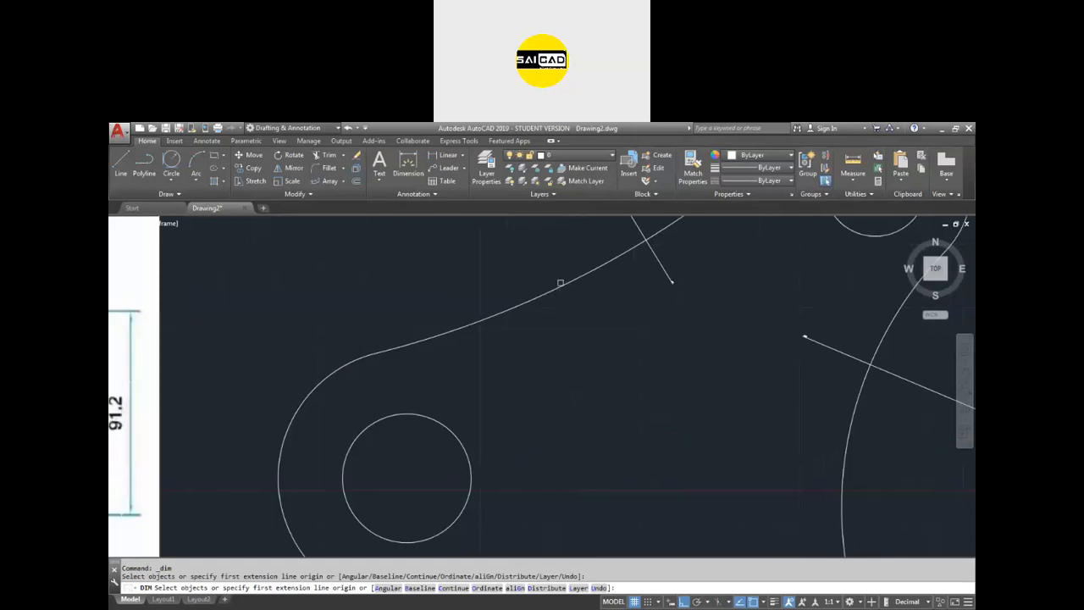
{"action": "left_click", "coordinate": [563, 287]}
{"action": "scroll", "coordinate": [629, 370], "scroll_direction": "down", "scroll_amount": 4}
{"action": "key", "text": "Return"}
{"action": "scroll", "coordinate": [626, 380], "scroll_direction": "up", "scroll_amount": 2}
{"action": "scroll", "coordinate": [634, 339], "scroll_direction": "up", "scroll_amount": 2}
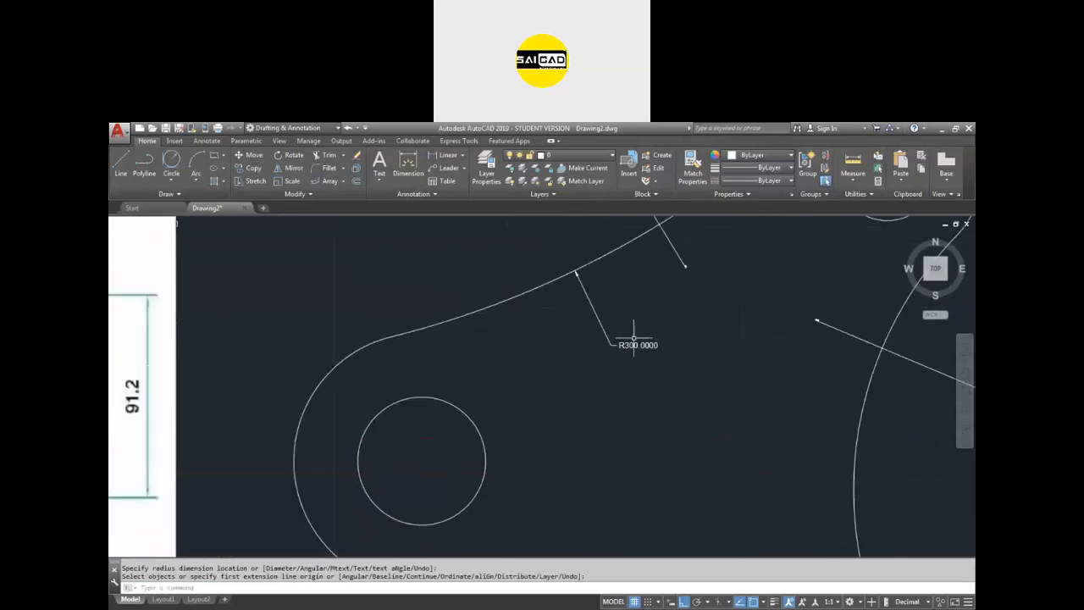
Step: Set the Standard dimension style's overall scale to 30 and keep it as the current style
{"action": "type", "text": "d"}
{"action": "key", "text": "Return"}
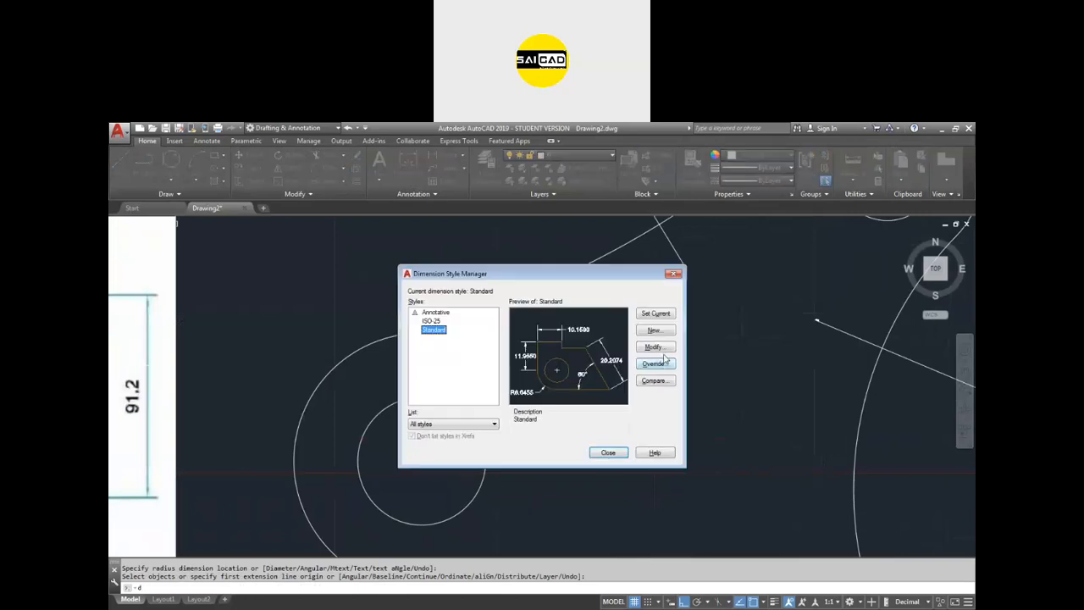
{"action": "left_click", "coordinate": [655, 348]}
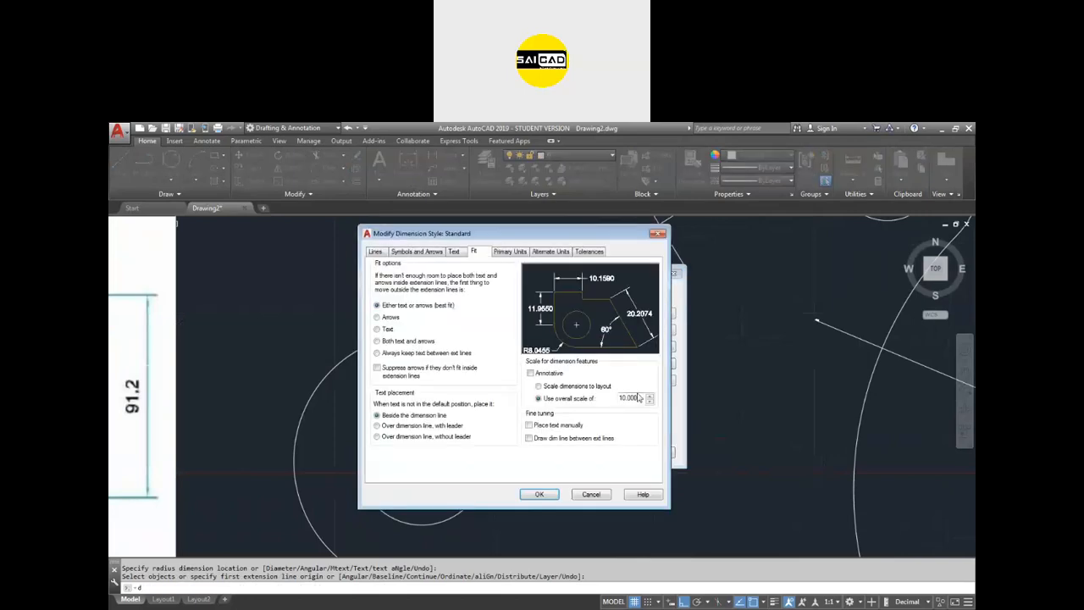
{"action": "double_click", "coordinate": [639, 397]}
{"action": "type", "text": "3"}
{"action": "key", "text": "Tab"}
{"action": "left_click", "coordinate": [539, 493]}
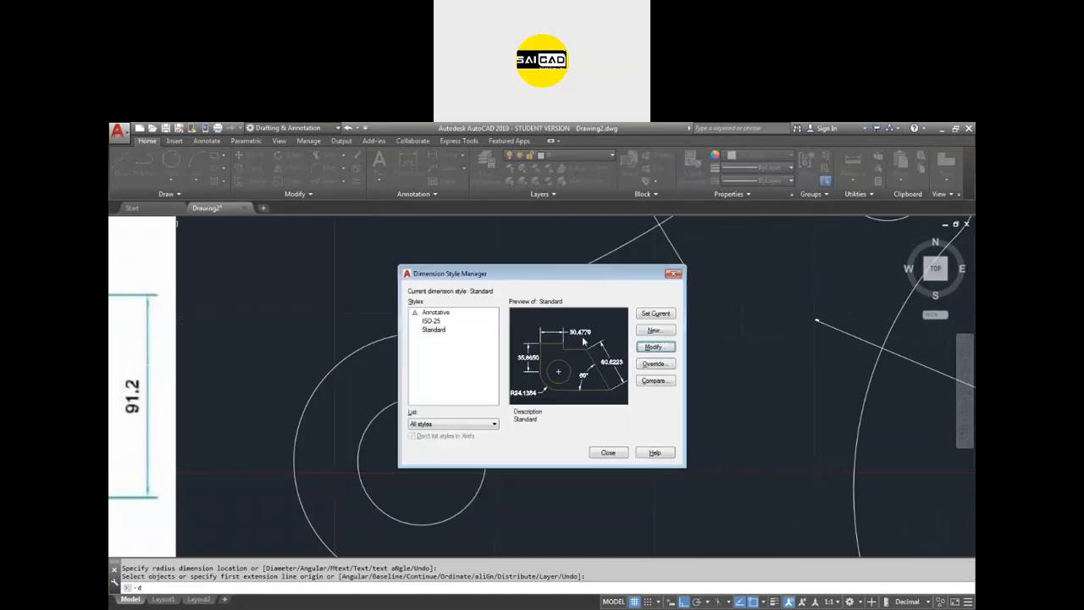
{"action": "left_click", "coordinate": [645, 313]}
{"action": "left_click", "coordinate": [608, 452]}
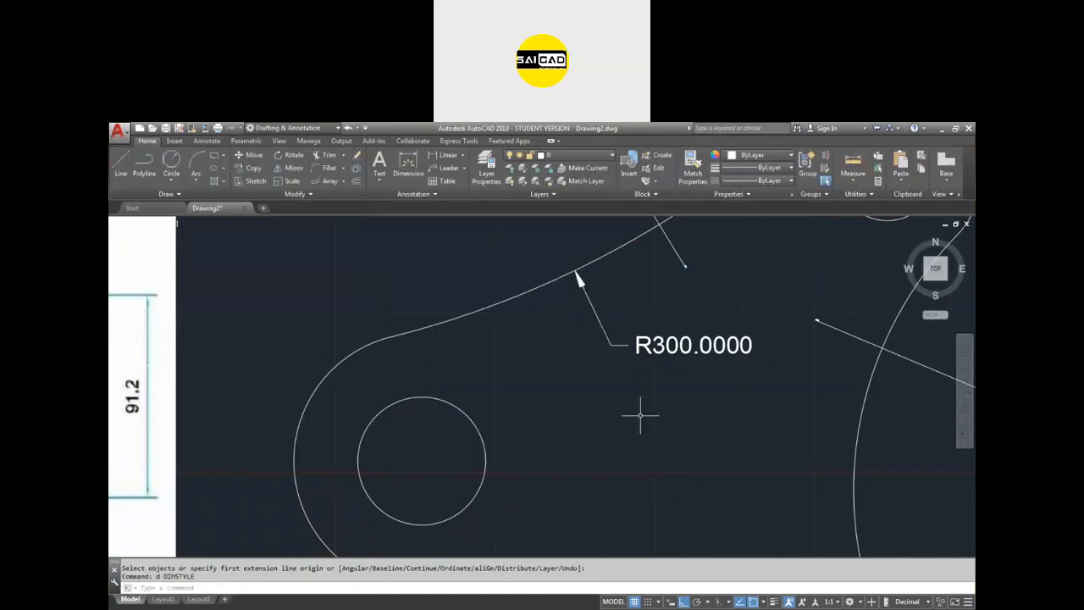
Step: Delete the three old radius dimensions with tiny text from the bracket's concave arcs
{"action": "scroll", "coordinate": [633, 359], "scroll_direction": "down", "scroll_amount": 3}
{"action": "left_click", "coordinate": [791, 397]}
{"action": "left_click", "coordinate": [650, 481]}
{"action": "left_click", "coordinate": [594, 503]}
{"action": "key", "text": "Delete"}
{"action": "left_click", "coordinate": [633, 260]}
{"action": "left_click", "coordinate": [618, 275]}
{"action": "key", "text": "Delete"}
{"action": "scroll", "coordinate": [639, 353], "scroll_direction": "up", "scroll_amount": 2}
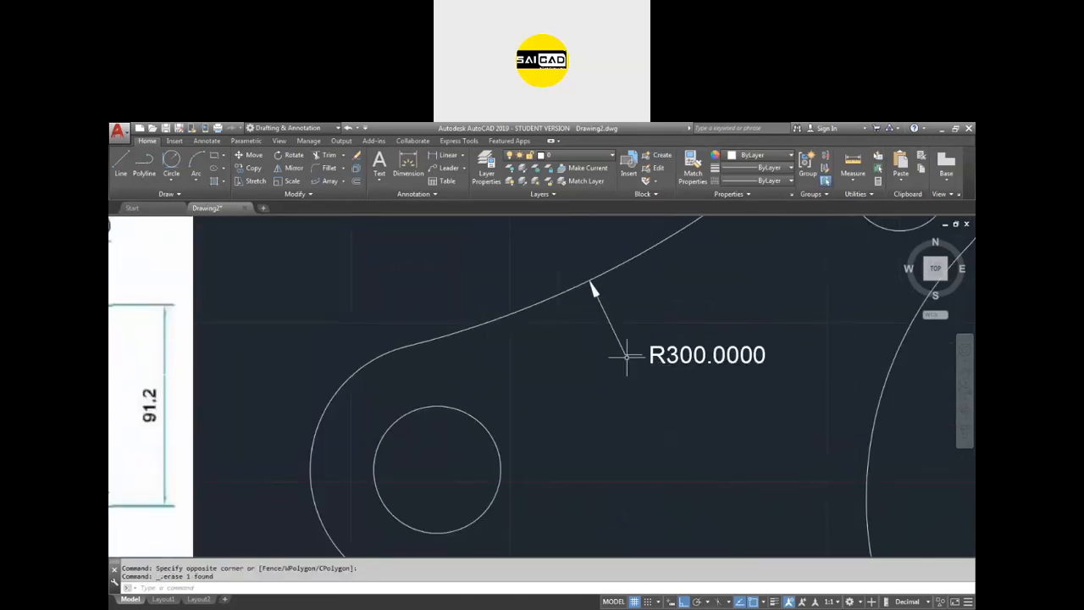
Step: Add radius dimensions to the bracket's right-hand and lower concave arcs, placing the text outside the outline
{"action": "scroll", "coordinate": [627, 356], "scroll_direction": "down", "scroll_amount": 3}
{"action": "left_click", "coordinate": [409, 165]}
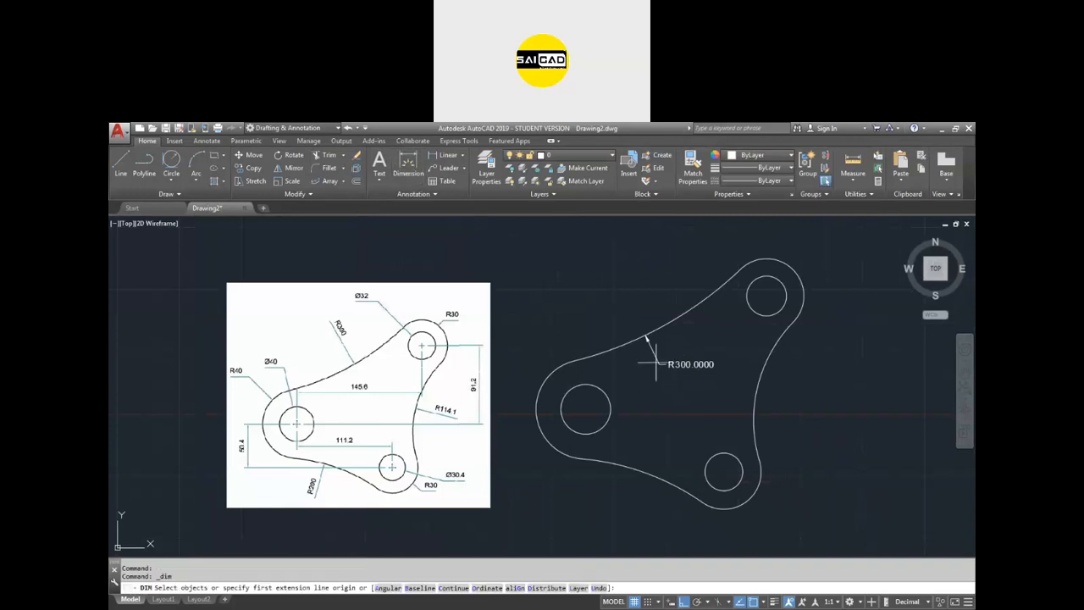
{"action": "left_click", "coordinate": [758, 380]}
{"action": "left_click", "coordinate": [798, 395]}
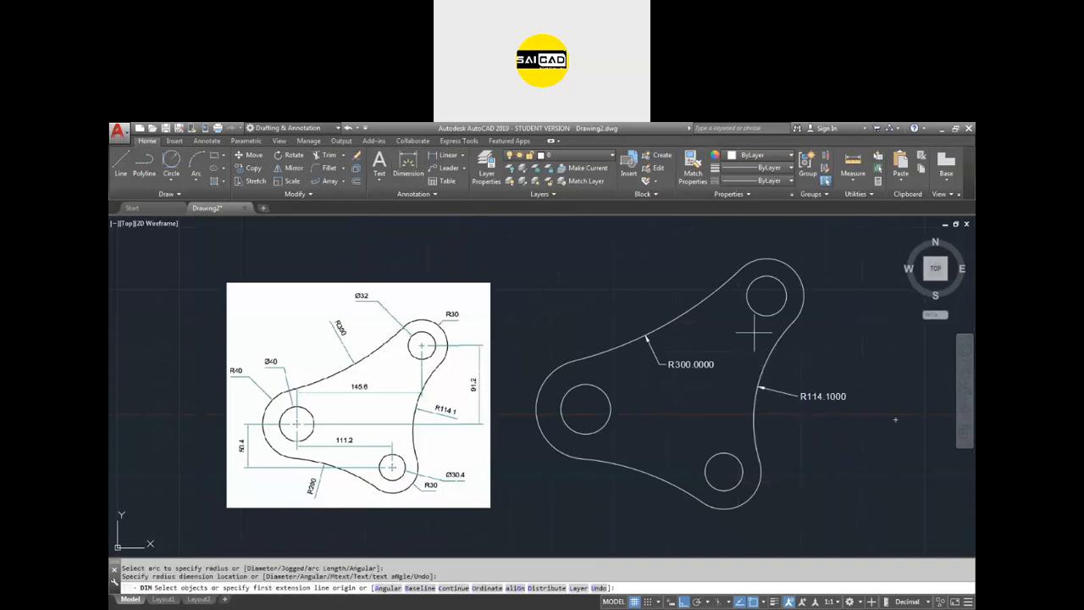
{"action": "left_click", "coordinate": [665, 481]}
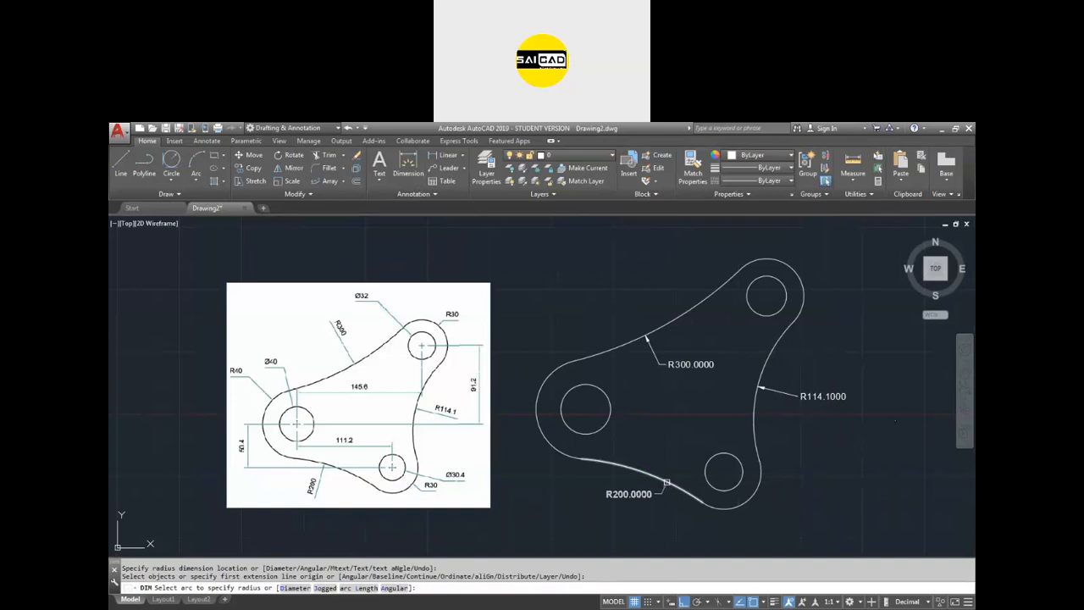
{"action": "left_click", "coordinate": [620, 540]}
Step: Add a radius dimension to the bracket's left rounded end and a diameter dimension to the hole inside it
{"action": "left_click", "coordinate": [562, 366]}
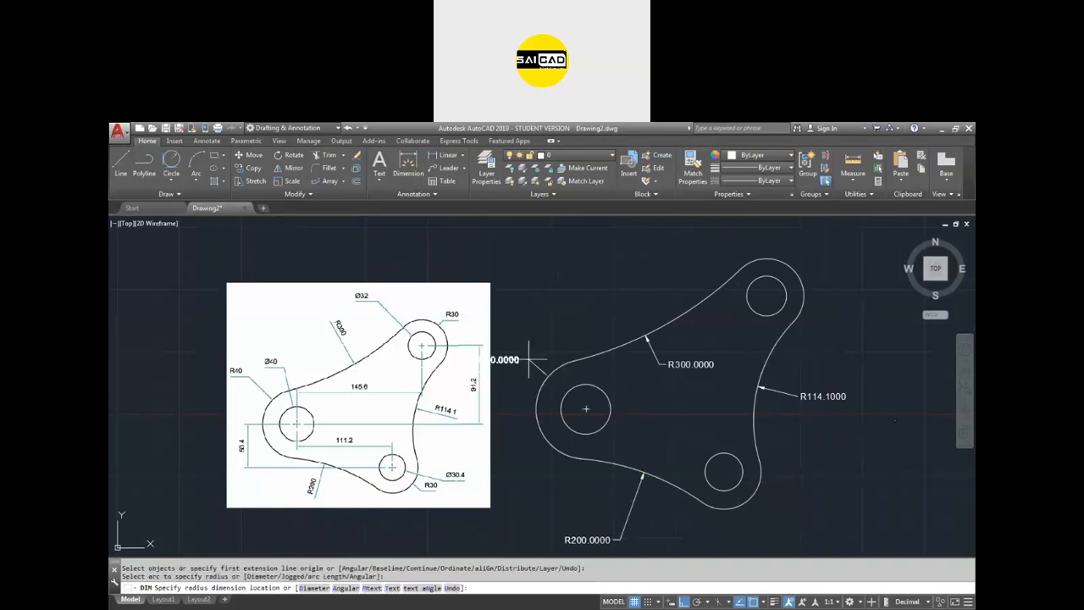
{"action": "left_click", "coordinate": [531, 346]}
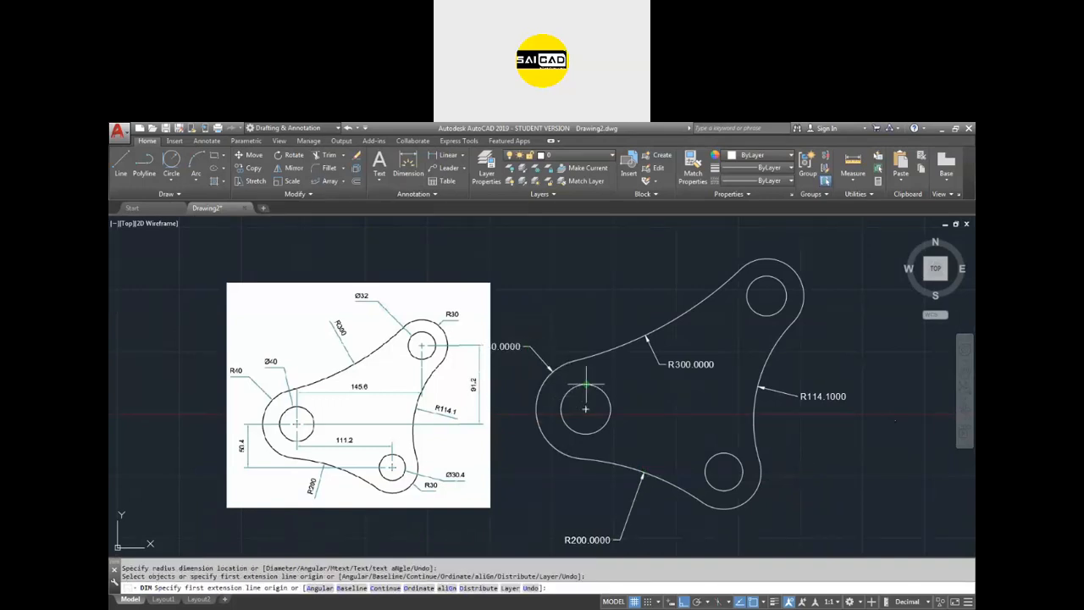
{"action": "scroll", "coordinate": [576, 385], "scroll_direction": "up", "scroll_amount": 4}
{"action": "left_click", "coordinate": [579, 381]}
{"action": "scroll", "coordinate": [603, 441], "scroll_direction": "down", "scroll_amount": 3}
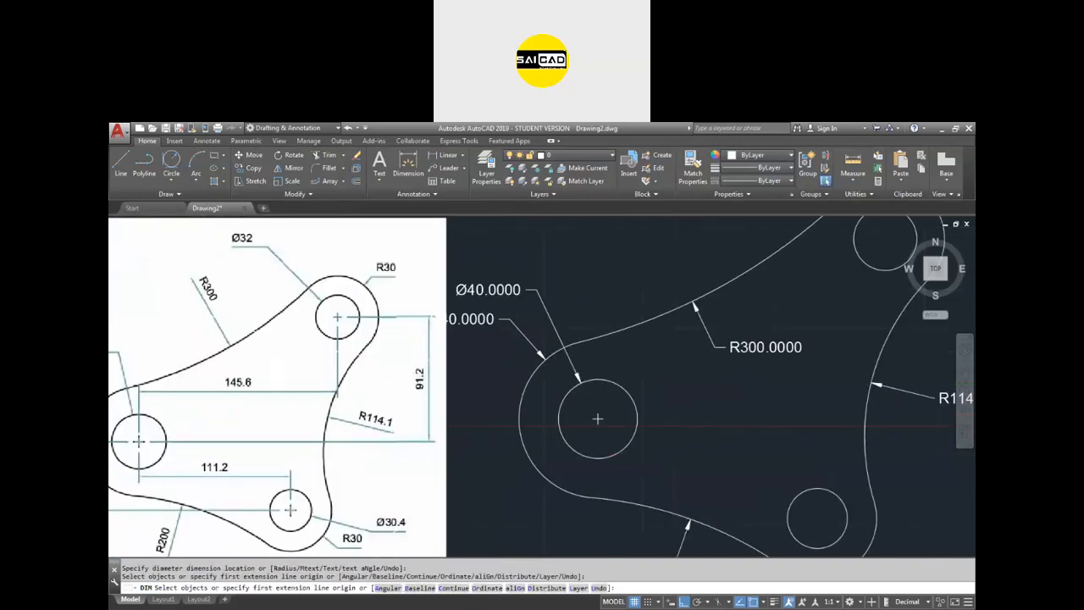
Step: Add a diameter dimension to the bracket's upper hole and a radius dimension to the rounded end around it
{"action": "scroll", "coordinate": [800, 287], "scroll_direction": "up", "scroll_amount": 3}
{"action": "left_click", "coordinate": [801, 288]}
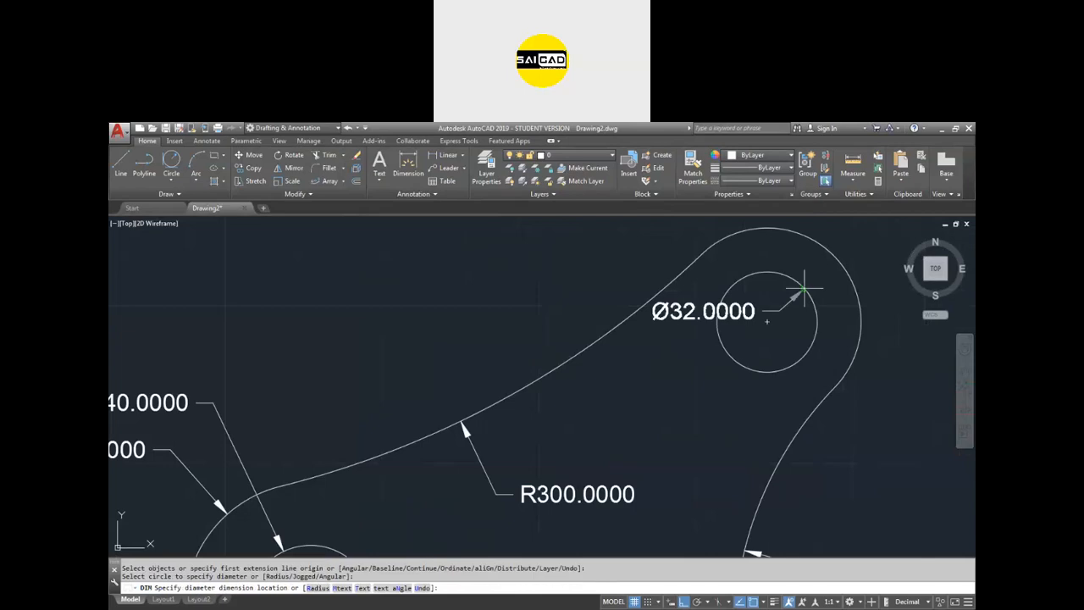
{"action": "scroll", "coordinate": [797, 292], "scroll_direction": "down", "scroll_amount": 3}
{"action": "left_click", "coordinate": [773, 292]}
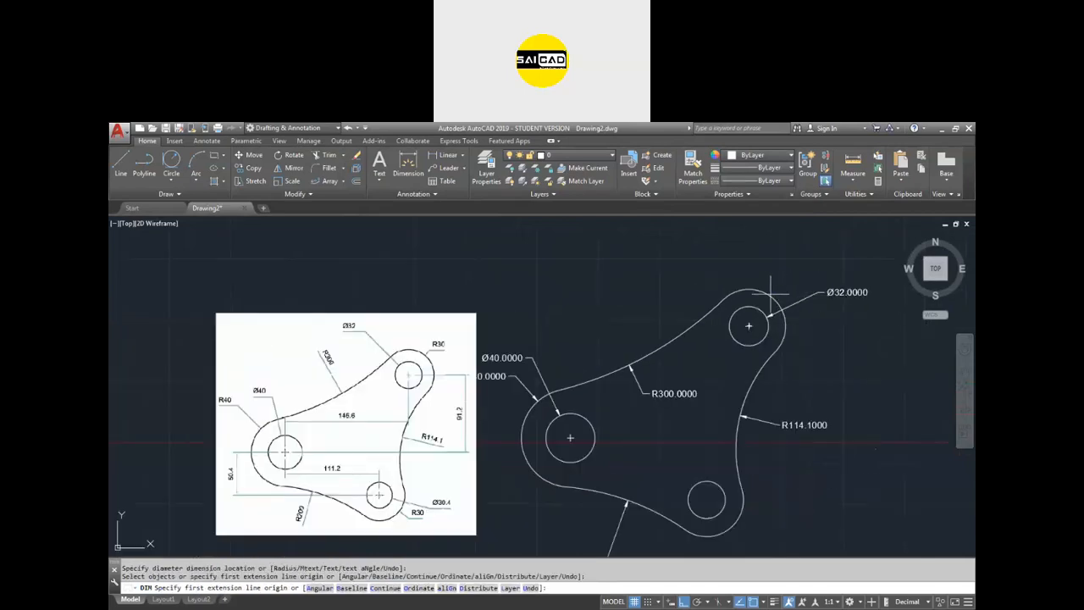
{"action": "left_click", "coordinate": [772, 293]}
{"action": "left_click", "coordinate": [802, 251]}
{"action": "scroll", "coordinate": [815, 281], "scroll_direction": "down", "scroll_amount": 4}
{"action": "key", "text": "Return"}
{"action": "key", "text": "Return"}
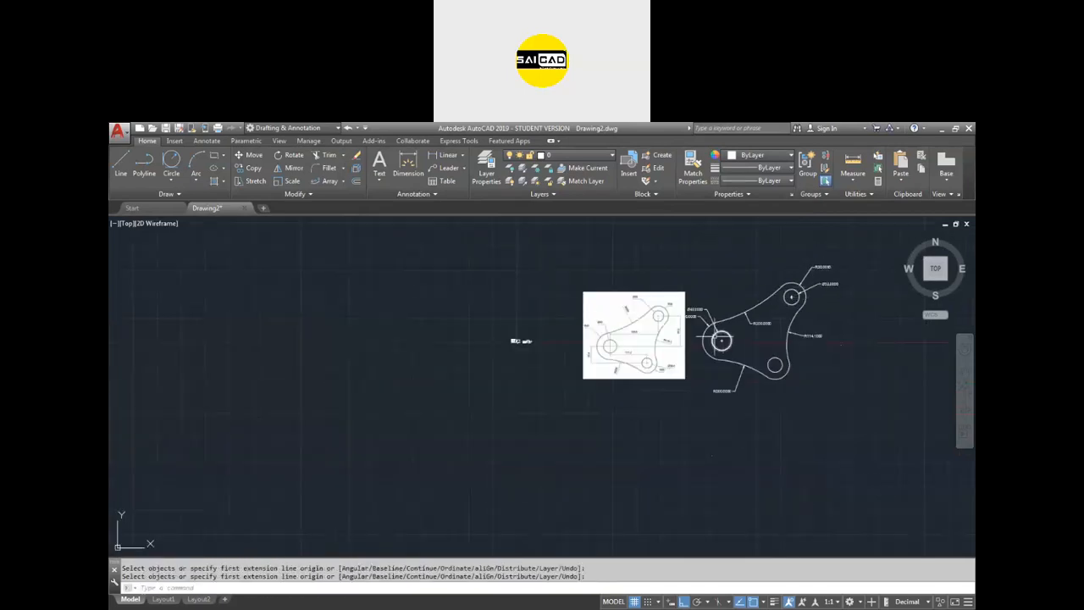
Step: Make ISO-25 the current dimension style
{"action": "scroll", "coordinate": [813, 286], "scroll_direction": "up", "scroll_amount": 4}
{"action": "scroll", "coordinate": [612, 303], "scroll_direction": "down", "scroll_amount": 2}
{"action": "type", "text": "d"}
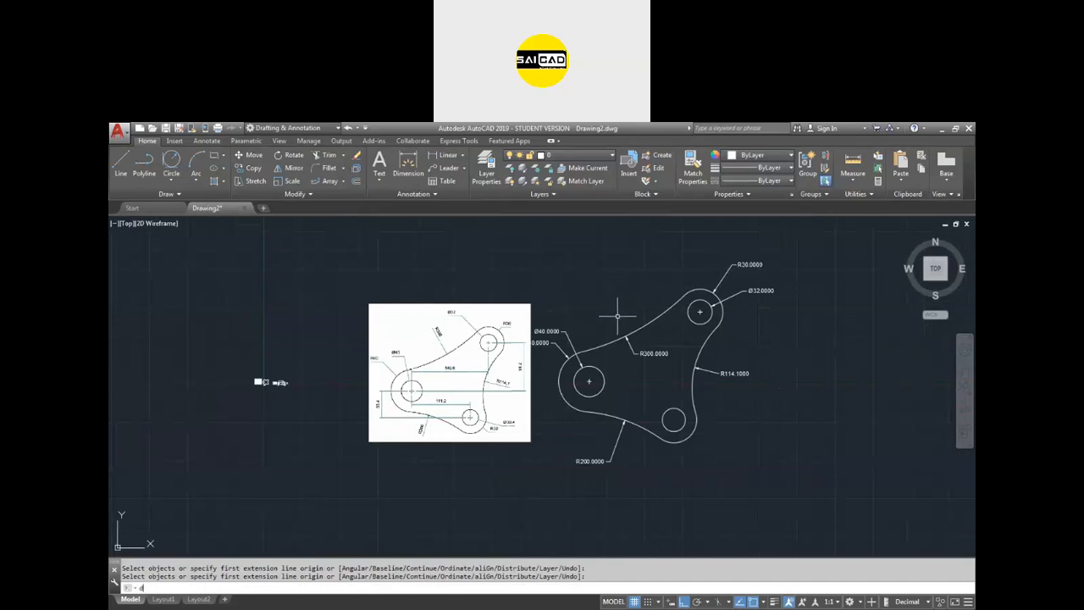
{"action": "key", "text": "Return"}
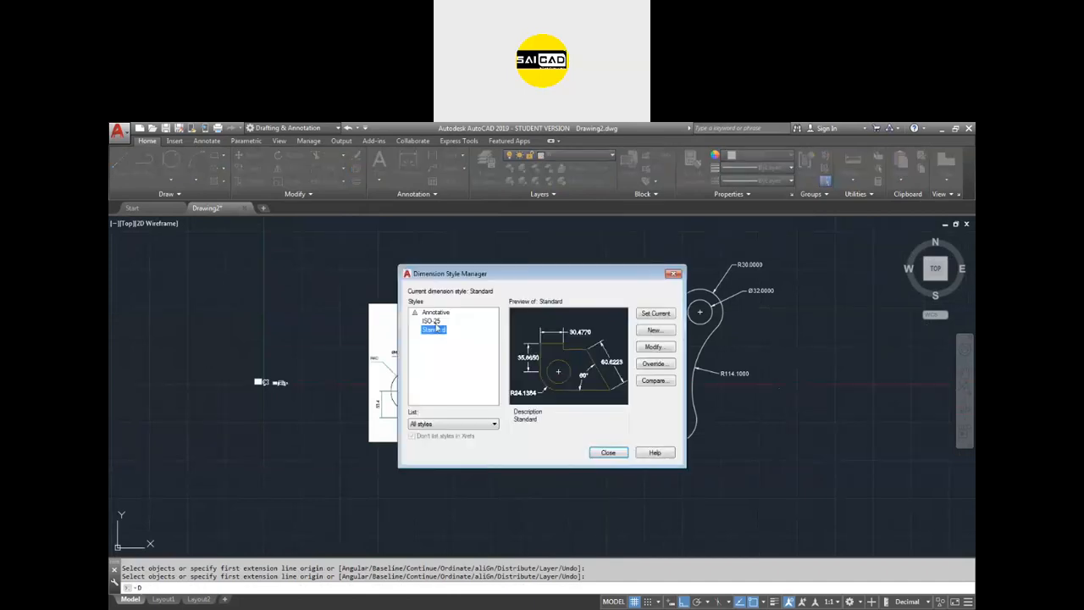
{"action": "left_click", "coordinate": [433, 322]}
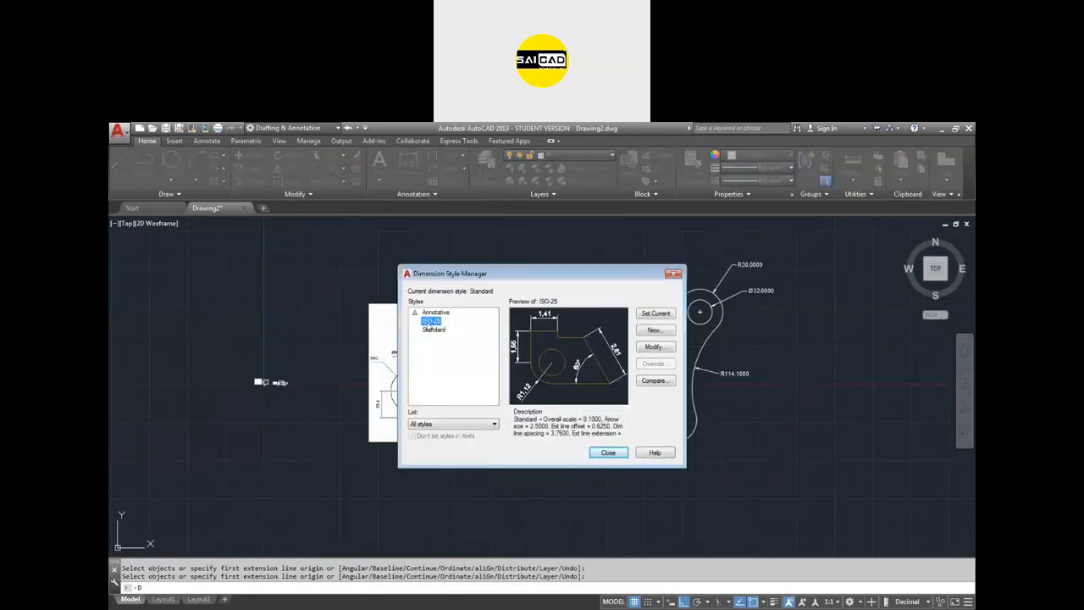
{"action": "left_click", "coordinate": [668, 314]}
{"action": "left_click", "coordinate": [608, 453]}
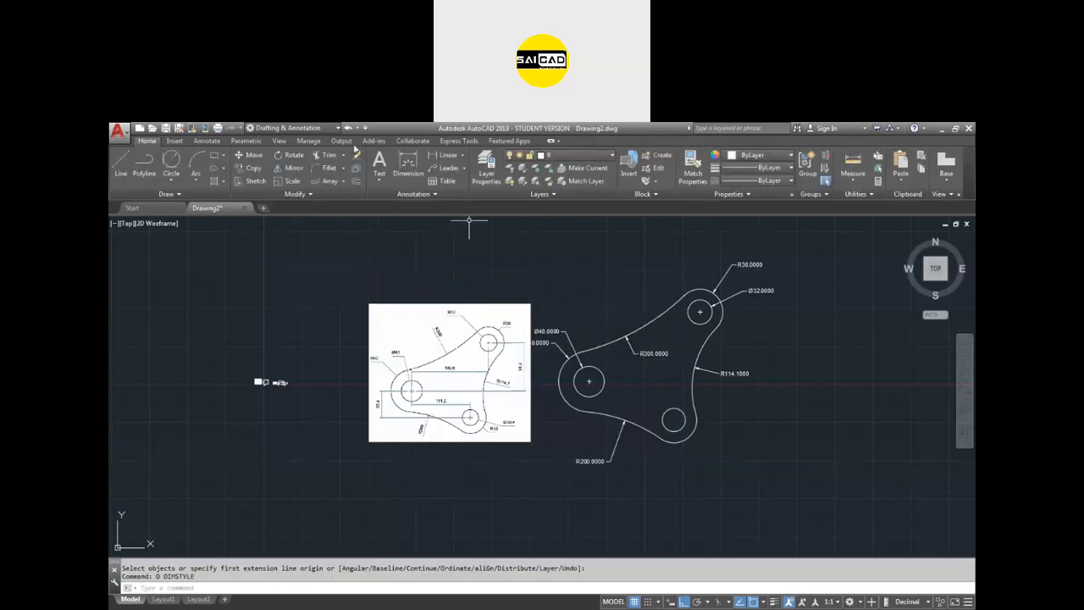
Step: Add a radius dimension to the bracket's upper concave arc using the ISO-25 style
{"action": "type", "text": "dim"}
{"action": "key", "text": "Return"}
{"action": "scroll", "coordinate": [645, 319], "scroll_direction": "up", "scroll_amount": 5}
{"action": "left_click", "coordinate": [649, 325]}
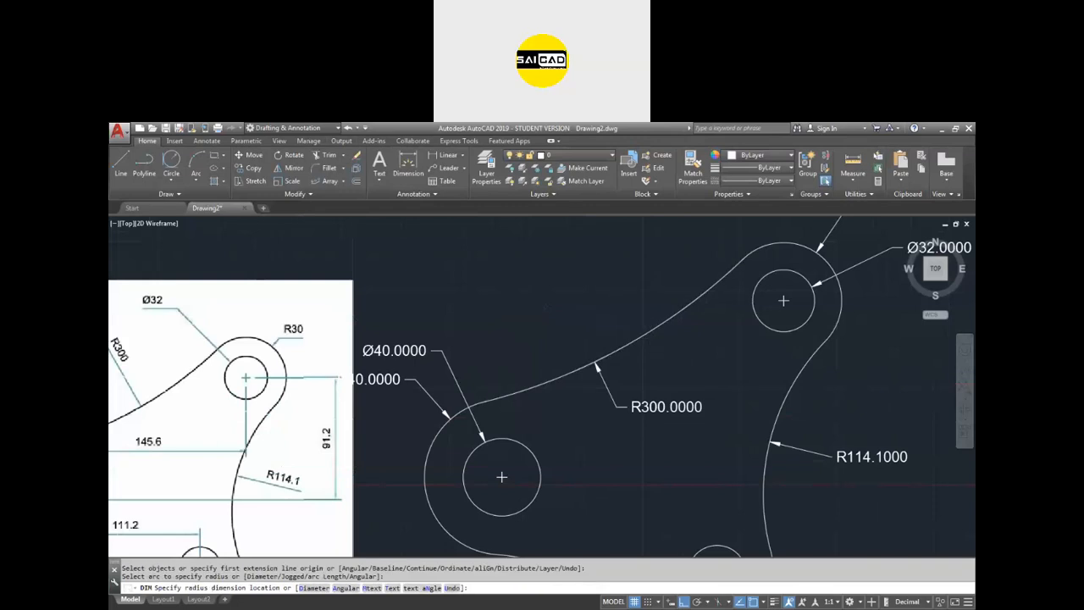
{"action": "left_click", "coordinate": [627, 406]}
{"action": "scroll", "coordinate": [677, 345], "scroll_direction": "down", "scroll_amount": 4}
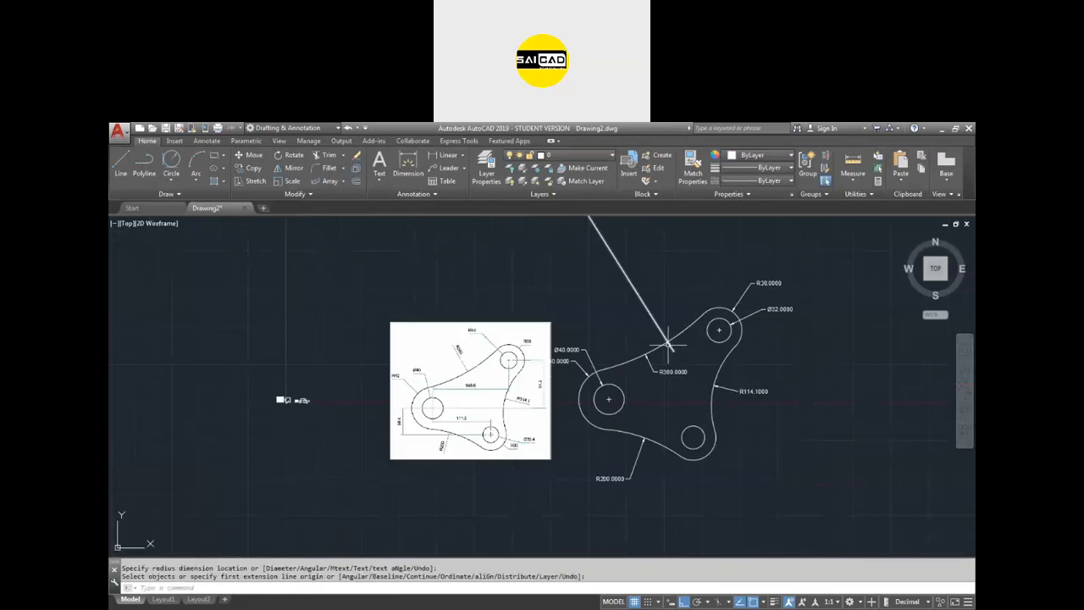
Step: Compare the previews and descriptions of the ISO-25 and Standard dimension styles
{"action": "type", "text": "d"}
{"action": "key", "text": "Return"}
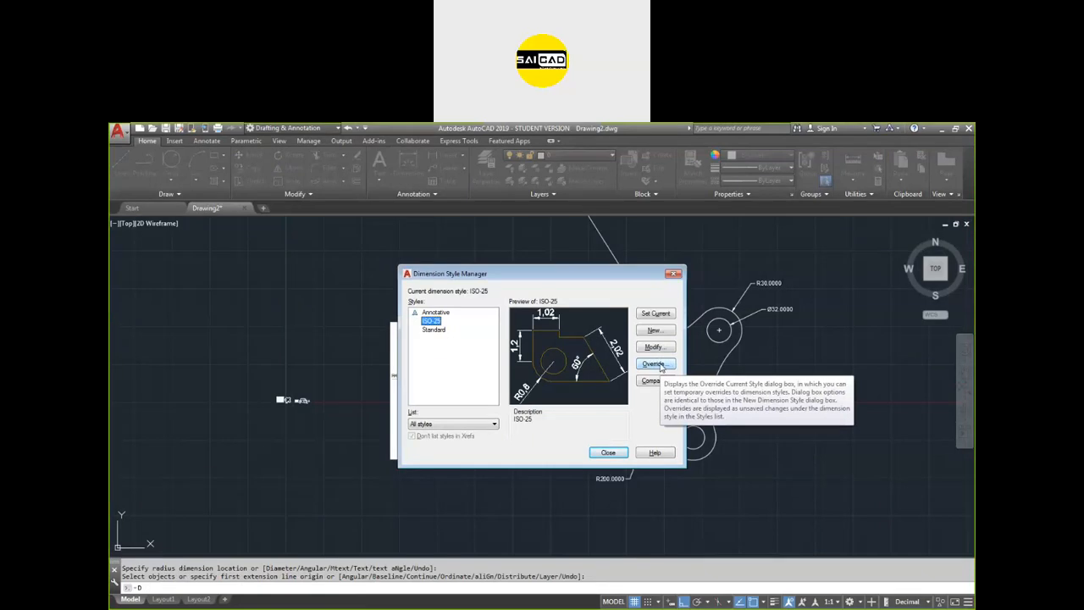
{"action": "left_click", "coordinate": [433, 329]}
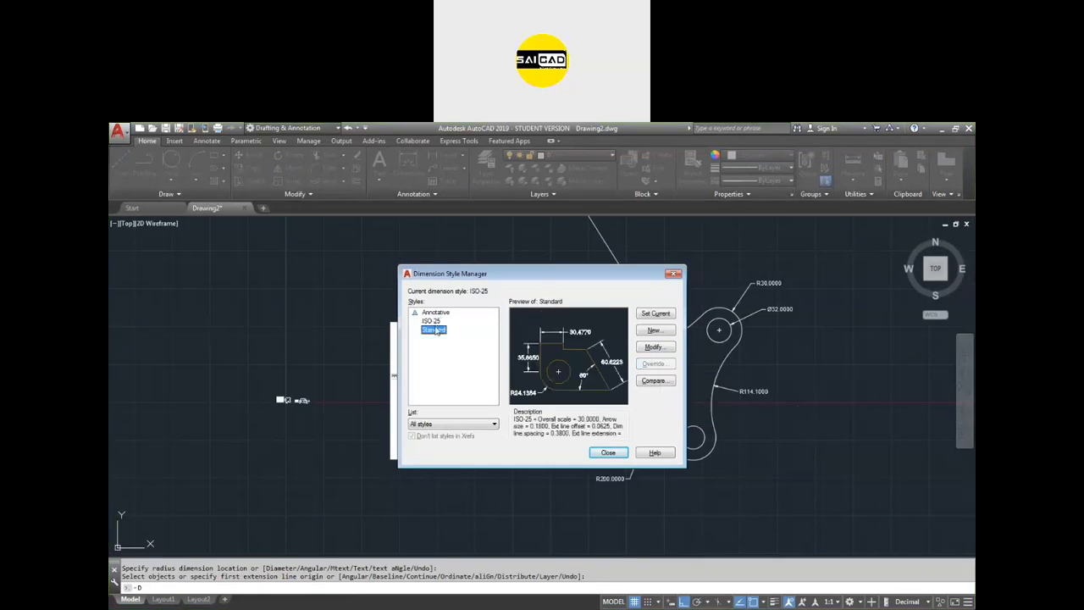
{"action": "left_click", "coordinate": [432, 321]}
{"action": "left_click", "coordinate": [432, 329]}
{"action": "key", "text": "Up"}
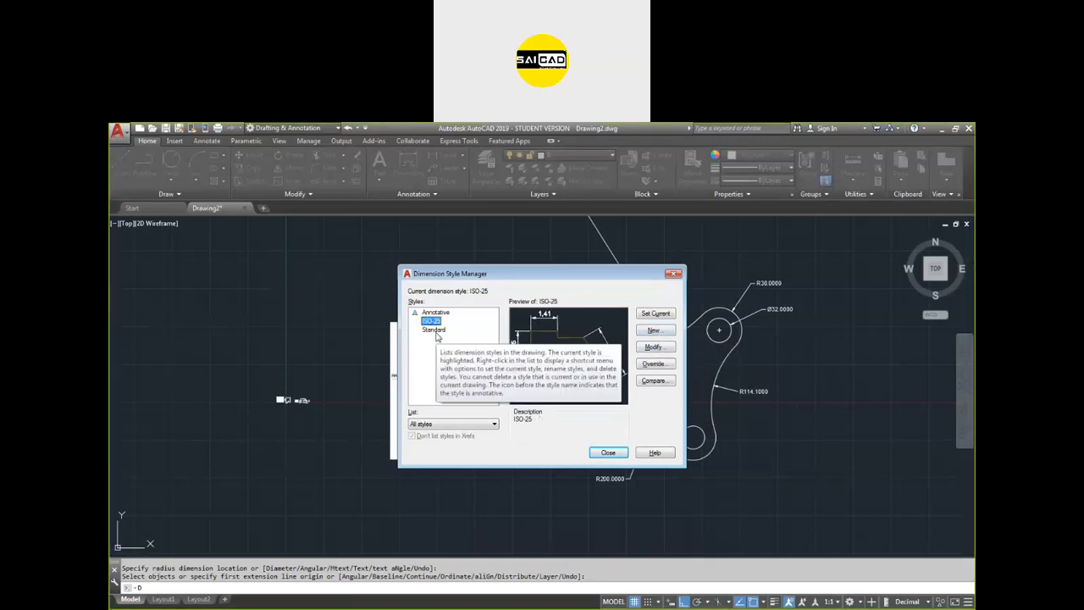
{"action": "key", "text": "Down"}
{"action": "key", "text": "Up"}
{"action": "key", "text": "Down"}
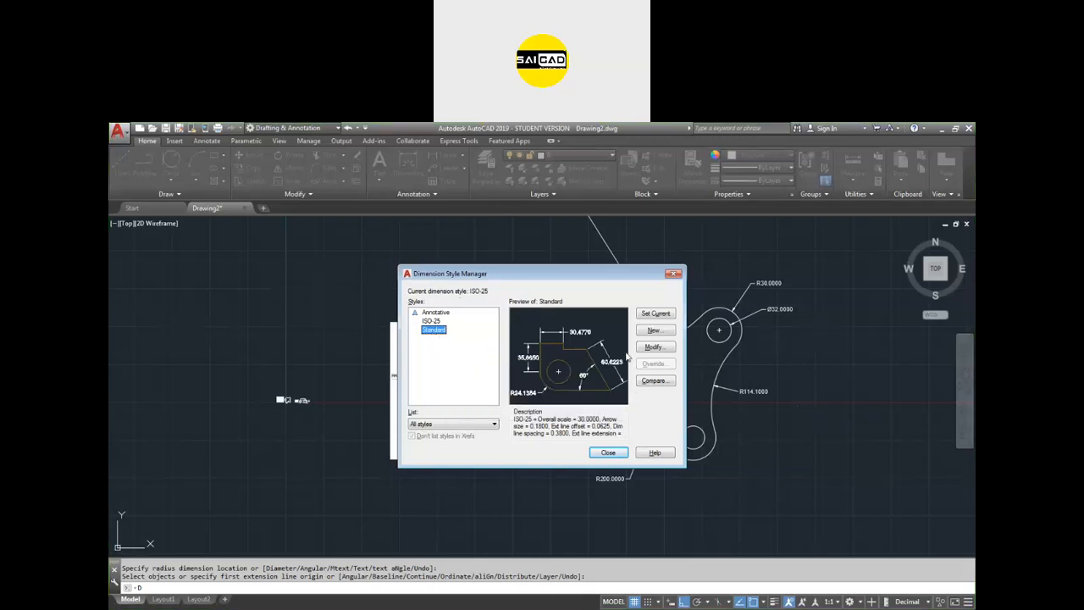
{"action": "left_click", "coordinate": [434, 322]}
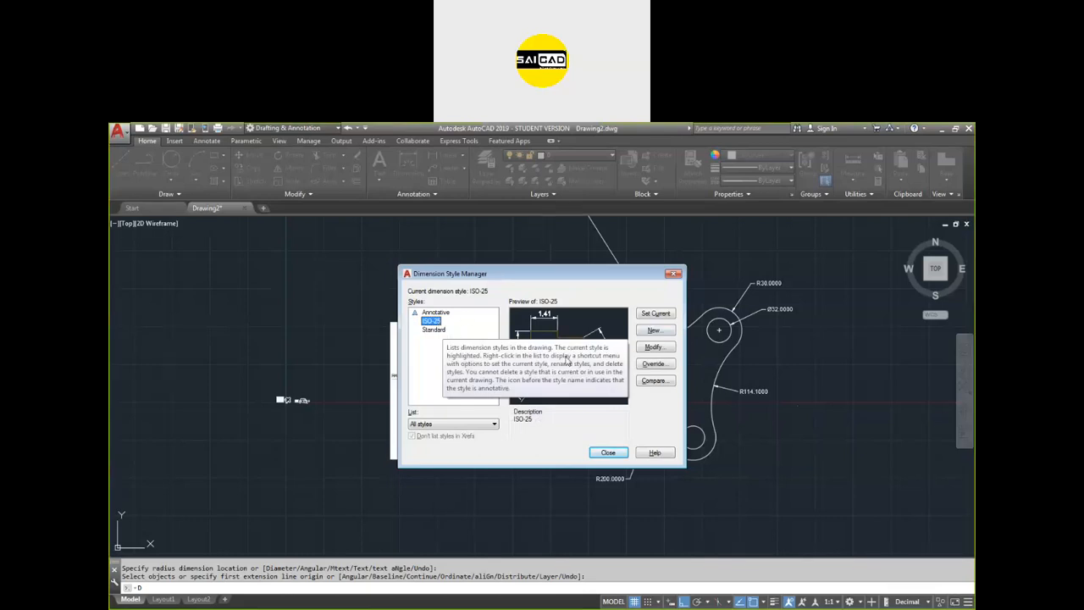
Step: Keep ISO-25 as the current dimension style and override its overall scale with 5
{"action": "left_click", "coordinate": [656, 313]}
{"action": "left_click", "coordinate": [433, 322]}
{"action": "left_click", "coordinate": [652, 363]}
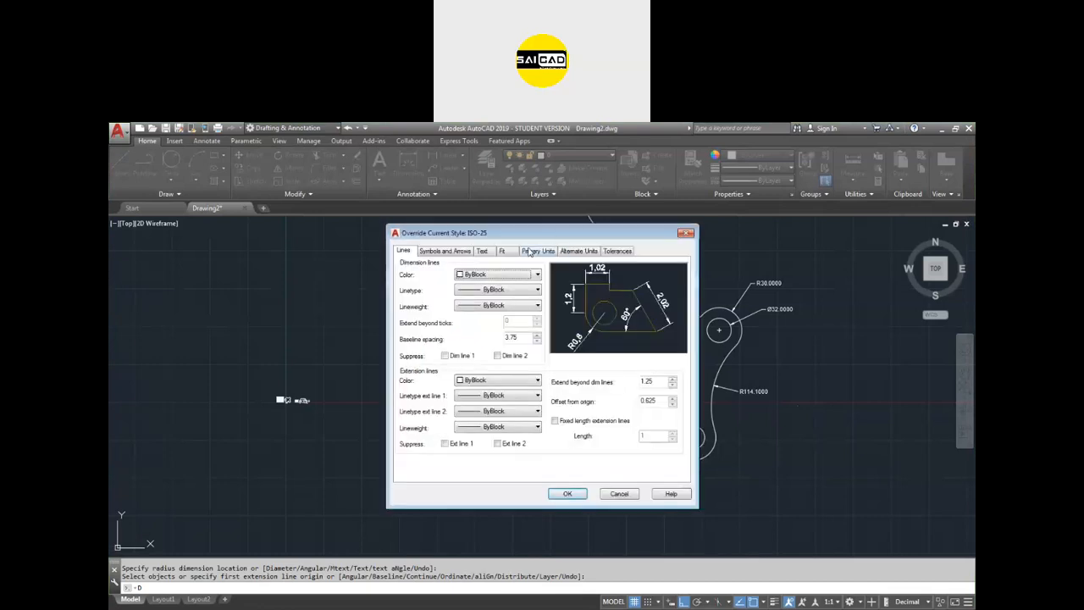
{"action": "left_click", "coordinate": [507, 252]}
{"action": "double_click", "coordinate": [646, 399]}
{"action": "type", "text": "2"}
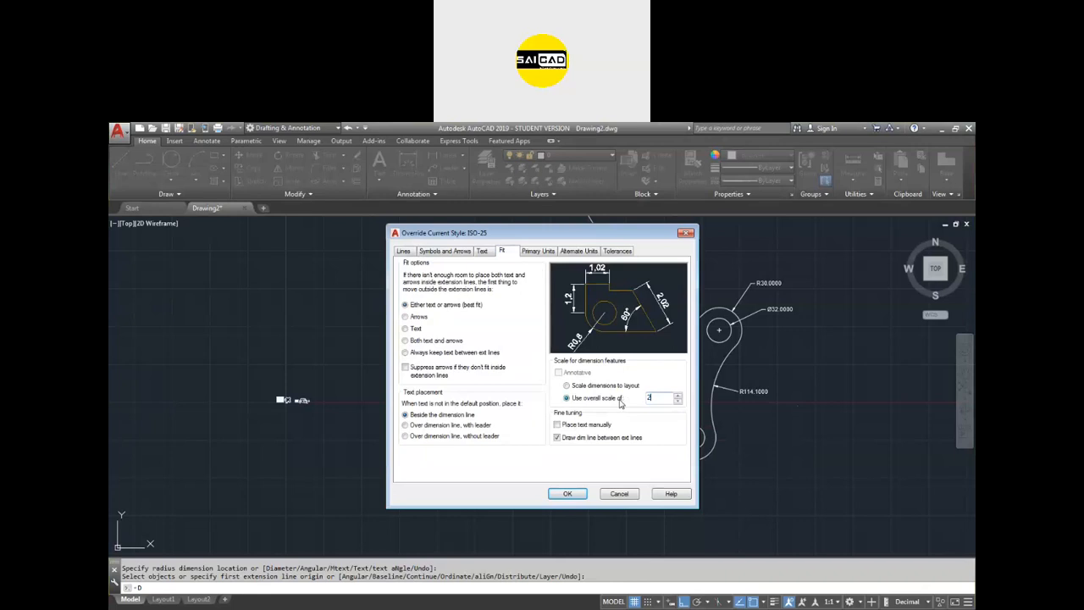
{"action": "type", "text": "5"}
{"action": "left_click", "coordinate": [567, 493]}
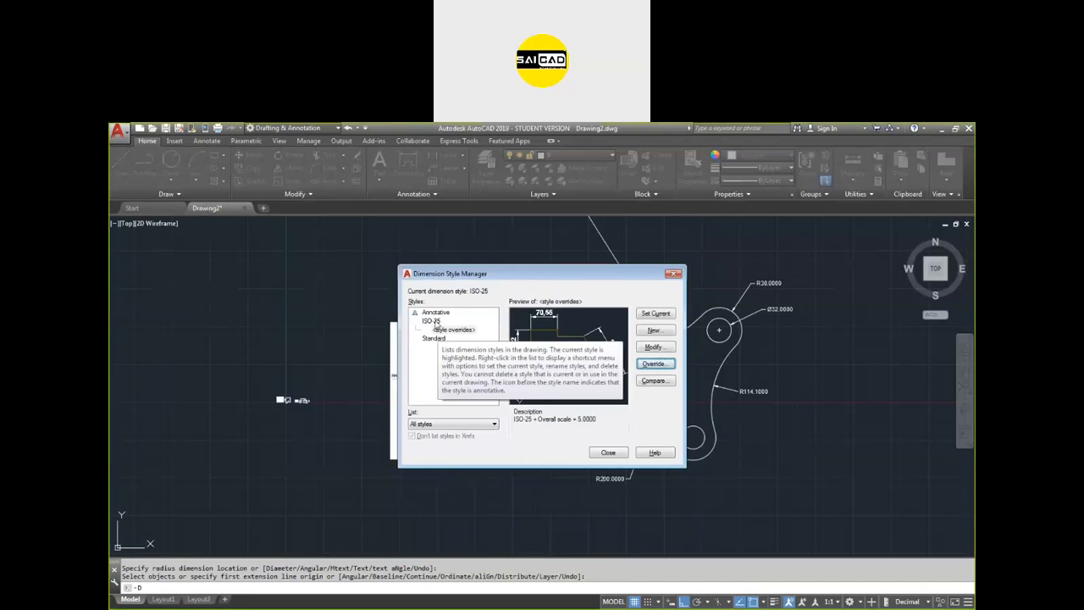
{"action": "left_click", "coordinate": [443, 335]}
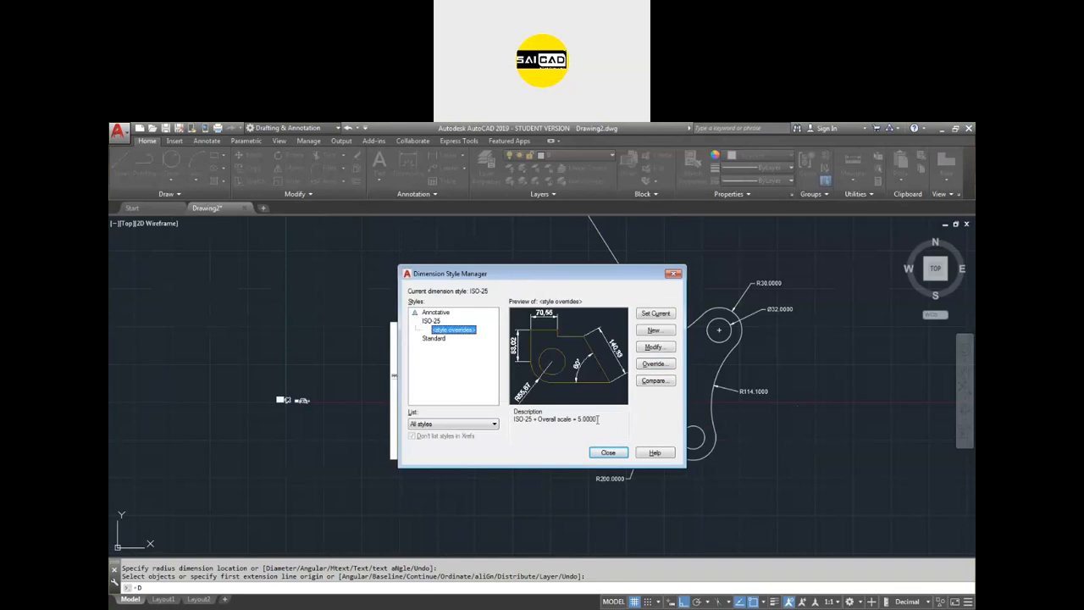
{"action": "left_click", "coordinate": [608, 452]}
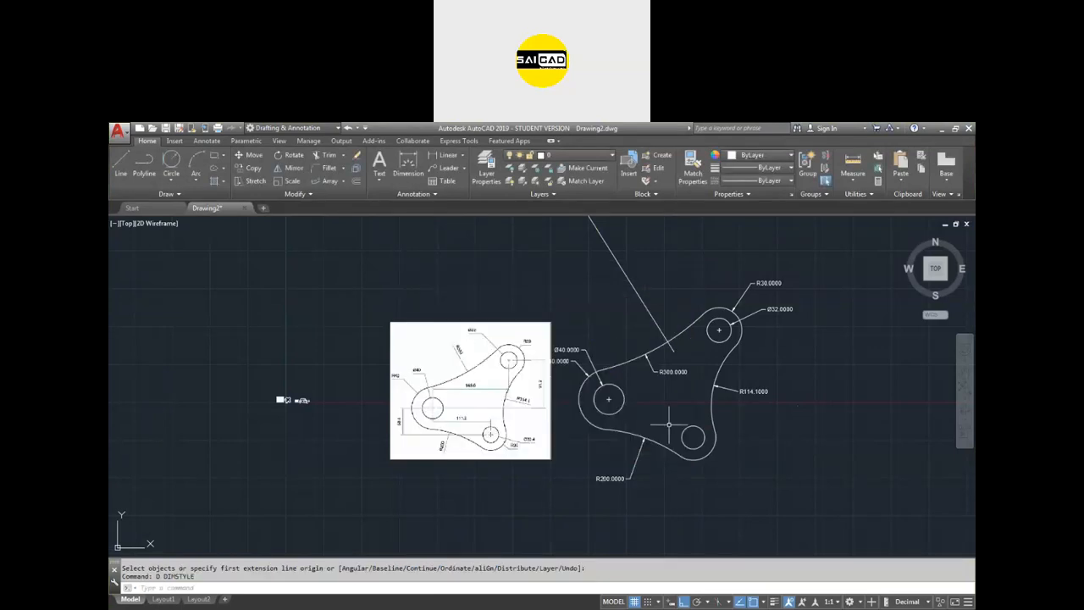
Step: Add a radius dimension outside the bracket's upper concave arc using the ISO-25 style override
{"action": "scroll", "coordinate": [671, 379], "scroll_direction": "up", "scroll_amount": 2}
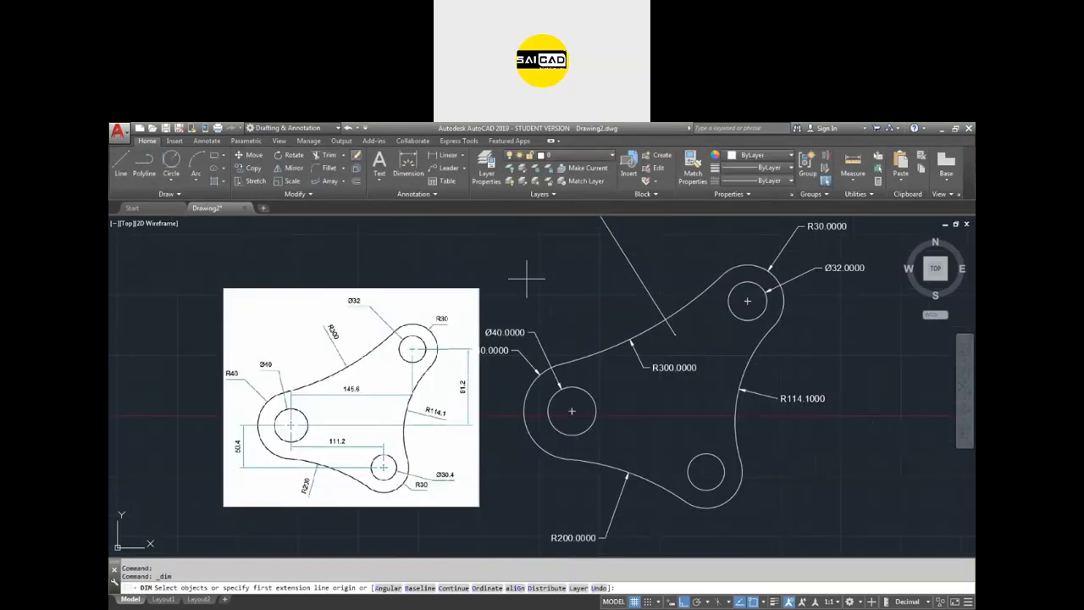
{"action": "scroll", "coordinate": [603, 337], "scroll_direction": "up", "scroll_amount": 3}
{"action": "left_click", "coordinate": [600, 343]}
{"action": "left_click", "coordinate": [593, 343]}
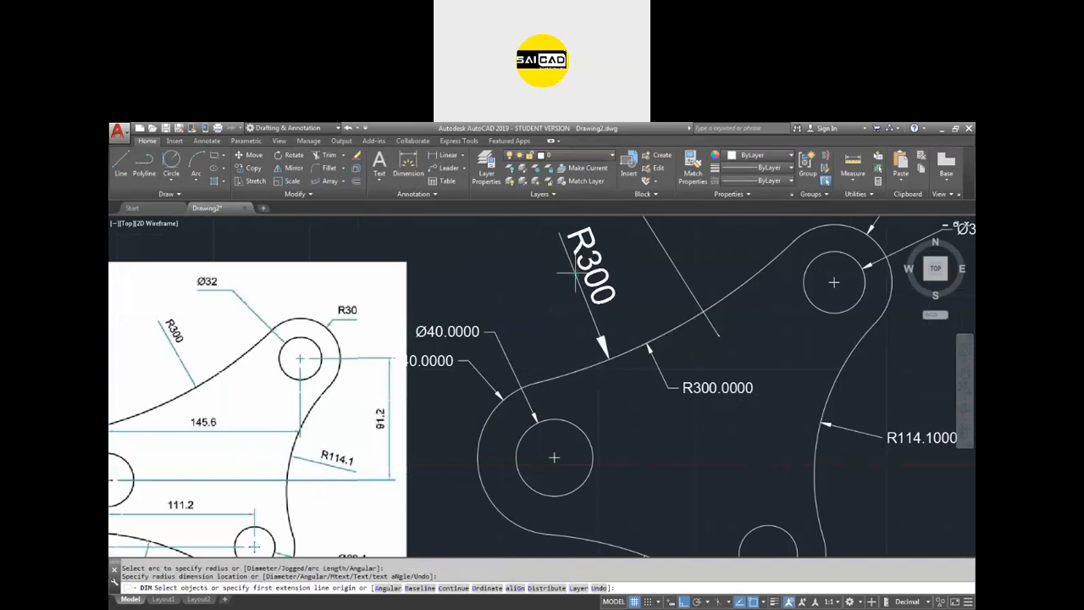
{"action": "scroll", "coordinate": [590, 347], "scroll_direction": "down", "scroll_amount": 2}
{"action": "scroll", "coordinate": [590, 350], "scroll_direction": "down", "scroll_amount": 2}
Step: Delete the long-leader ISO-25 radius dimension with tiny text from the upper concave arc
{"action": "left_click", "coordinate": [593, 428]}
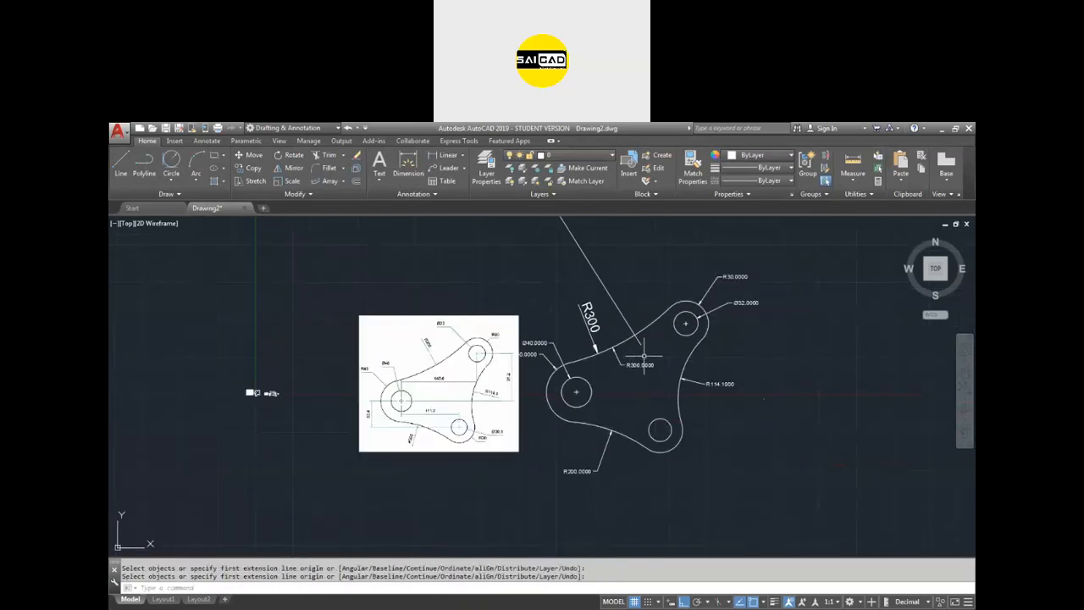
{"action": "left_click", "coordinate": [631, 311]}
{"action": "key", "text": "Delete"}
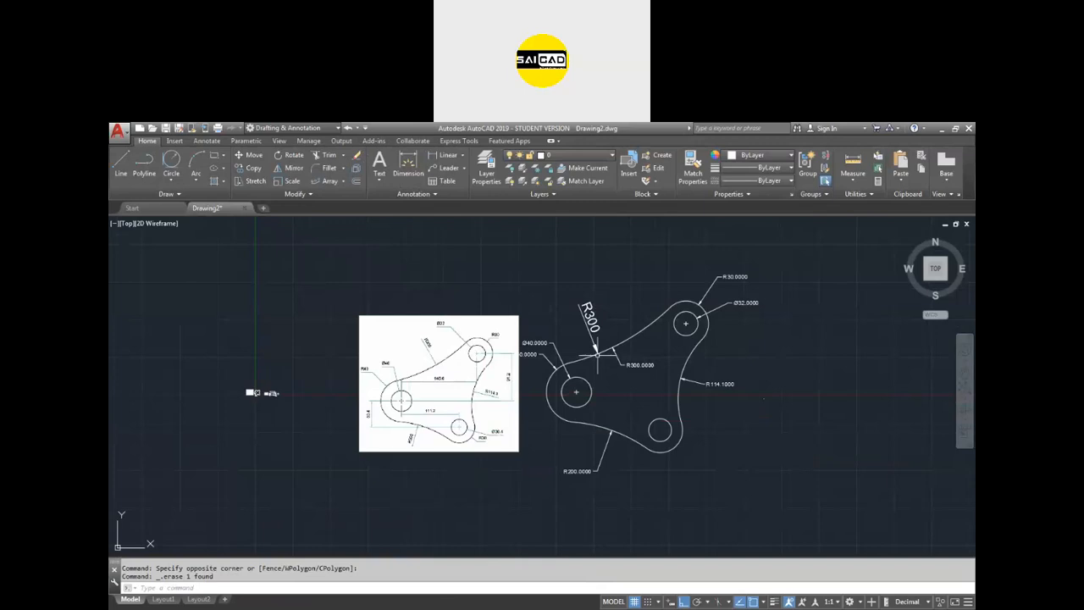
Step: Dimension the vertical distance between the centres of the bracket's upper and left holes
{"action": "left_click", "coordinate": [406, 167]}
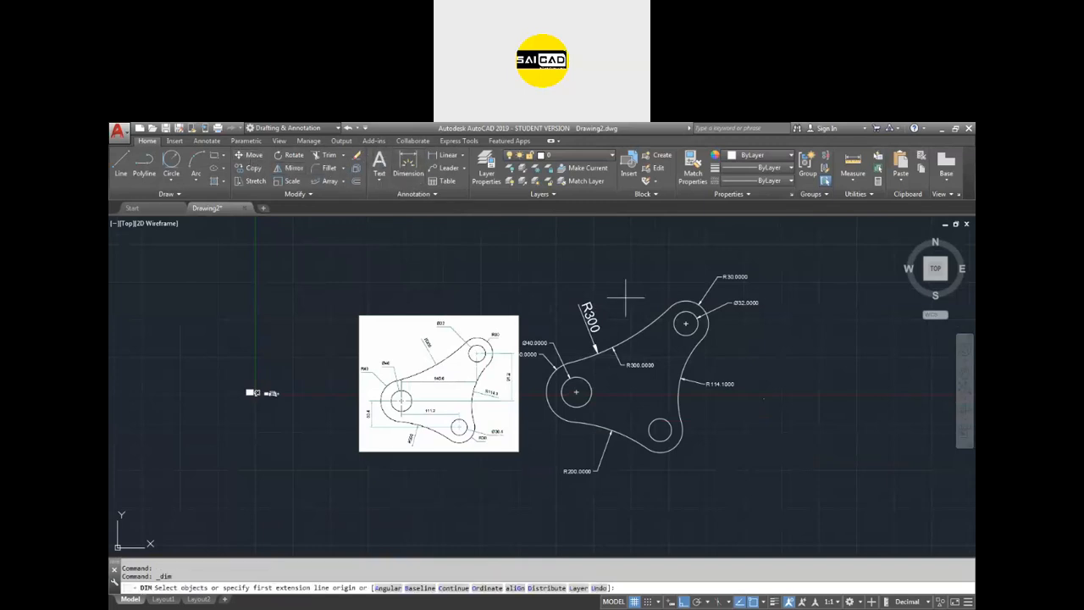
{"action": "scroll", "coordinate": [632, 309], "scroll_direction": "up", "scroll_amount": 3}
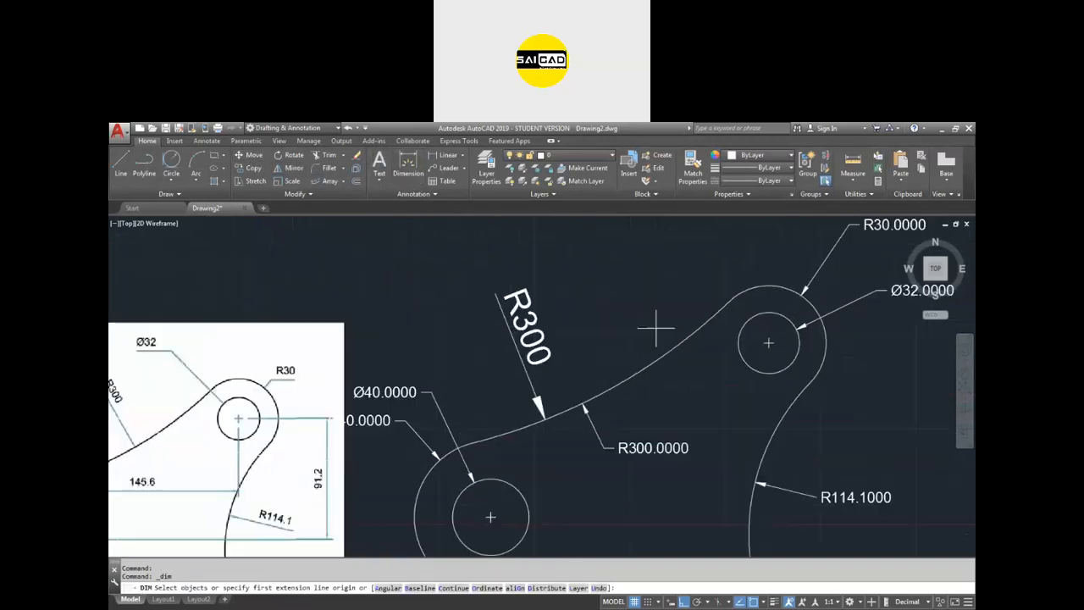
{"action": "left_click", "coordinate": [768, 345]}
{"action": "scroll", "coordinate": [768, 345], "scroll_direction": "down", "scroll_amount": 4}
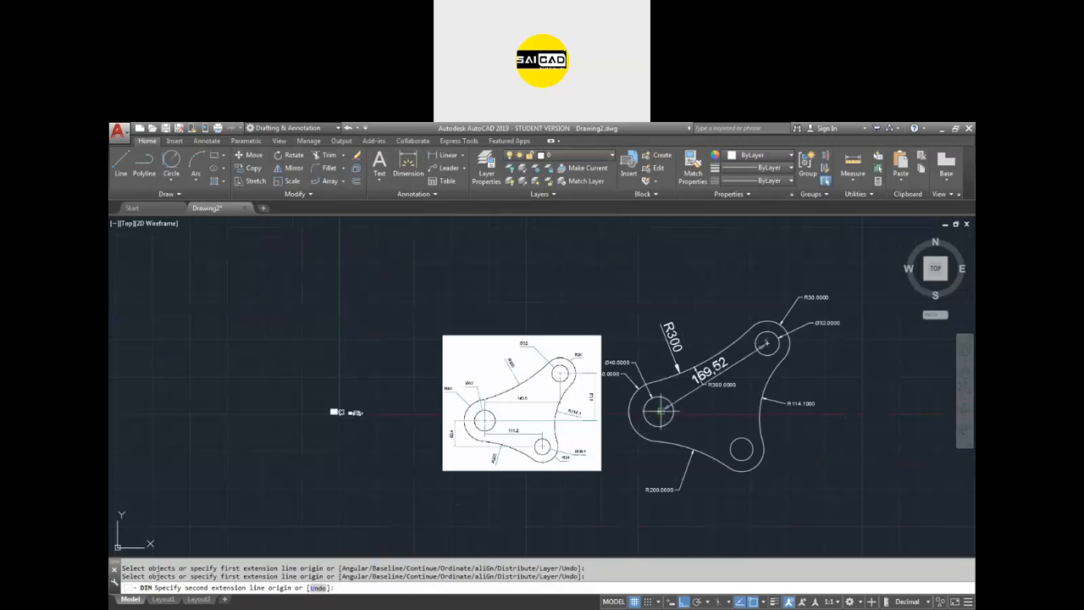
{"action": "scroll", "coordinate": [659, 412], "scroll_direction": "up", "scroll_amount": 5}
{"action": "left_click", "coordinate": [659, 412]}
{"action": "scroll", "coordinate": [659, 413], "scroll_direction": "down", "scroll_amount": 5}
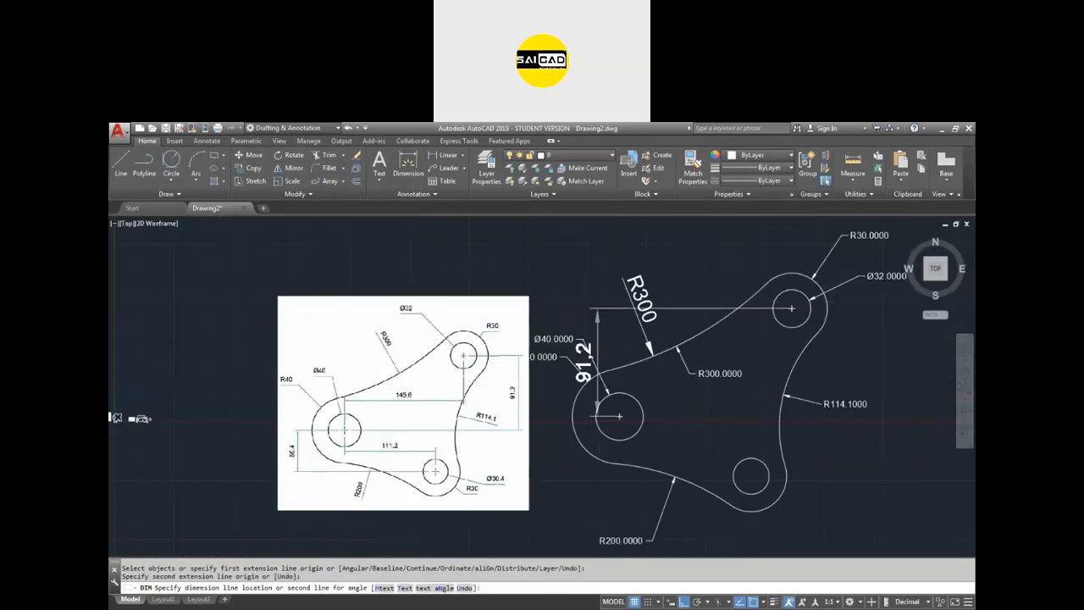
Step: Place the vertical dimension between the upper hole's and the large left hole's centres, to the right of the part
{"action": "left_click", "coordinate": [795, 423]}
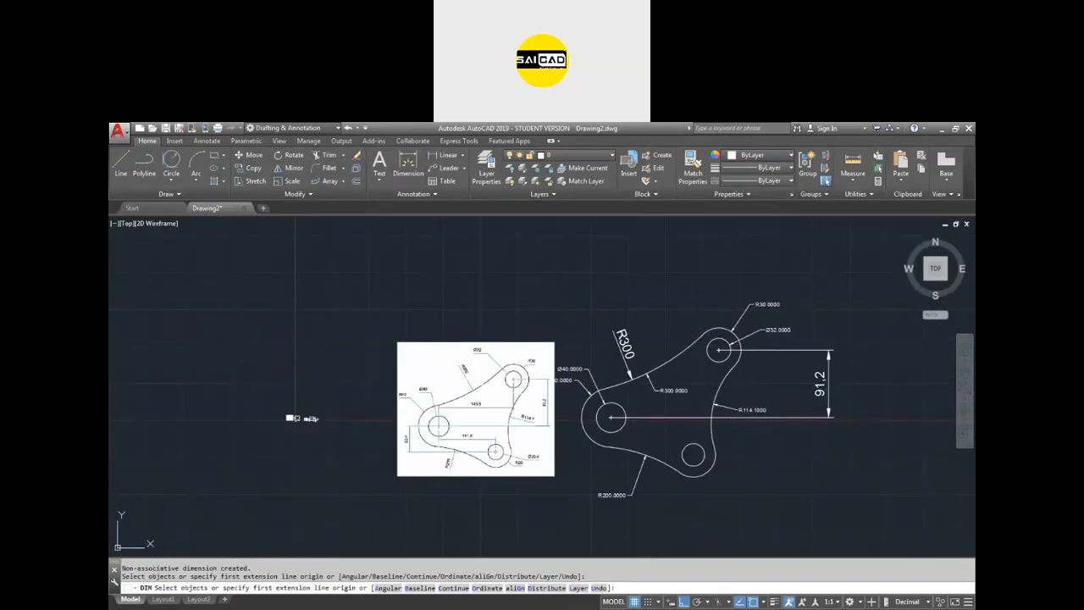
{"action": "key", "text": "Escape"}
Step: Erase the seven four-decimal radius and diameter dimensions around the part, keeping the two larger-text dimensions
{"action": "left_click", "coordinate": [794, 276]}
{"action": "left_click", "coordinate": [737, 415]}
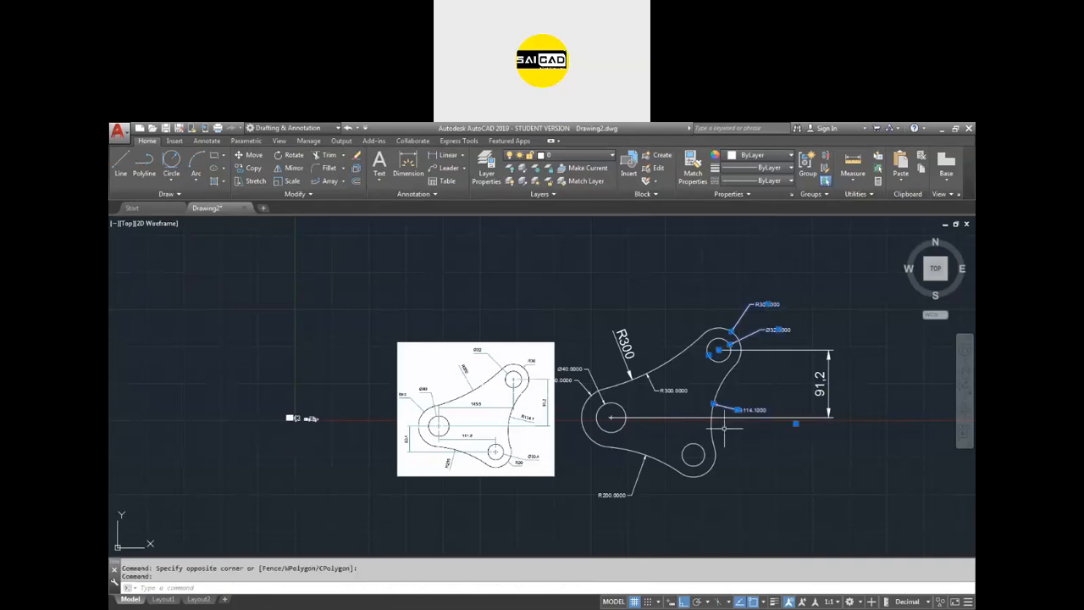
{"action": "left_click", "coordinate": [624, 495]}
{"action": "left_click", "coordinate": [594, 494]}
{"action": "scroll", "coordinate": [578, 388], "scroll_direction": "up", "scroll_amount": 5}
{"action": "scroll", "coordinate": [581, 381], "scroll_direction": "down", "scroll_amount": 5}
{"action": "scroll", "coordinate": [690, 377], "scroll_direction": "up", "scroll_amount": 4}
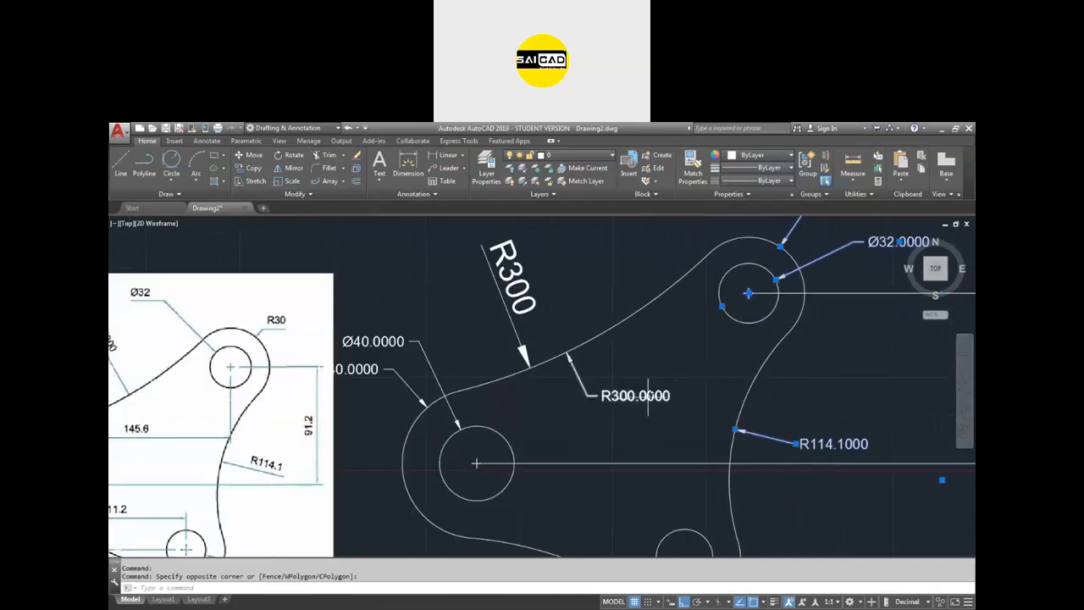
{"action": "scroll", "coordinate": [688, 404], "scroll_direction": "down", "scroll_amount": 5}
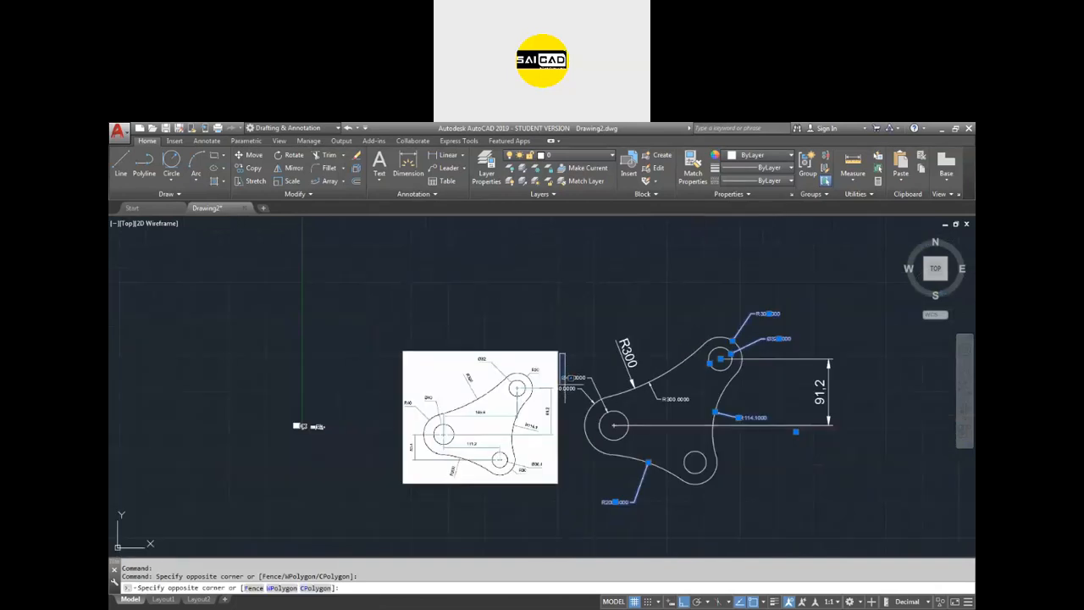
{"action": "left_click", "coordinate": [673, 411]}
{"action": "key", "text": "Delete"}
Step: Examine the dimensions on the reference picture and the other drawings near the origin
{"action": "scroll", "coordinate": [630, 360], "scroll_direction": "up", "scroll_amount": 3}
{"action": "scroll", "coordinate": [583, 358], "scroll_direction": "down", "scroll_amount": 3}
{"action": "scroll", "coordinate": [737, 448], "scroll_direction": "up", "scroll_amount": 2}
{"action": "scroll", "coordinate": [737, 415], "scroll_direction": "down", "scroll_amount": 2}
{"action": "scroll", "coordinate": [245, 416], "scroll_direction": "up", "scroll_amount": 5}
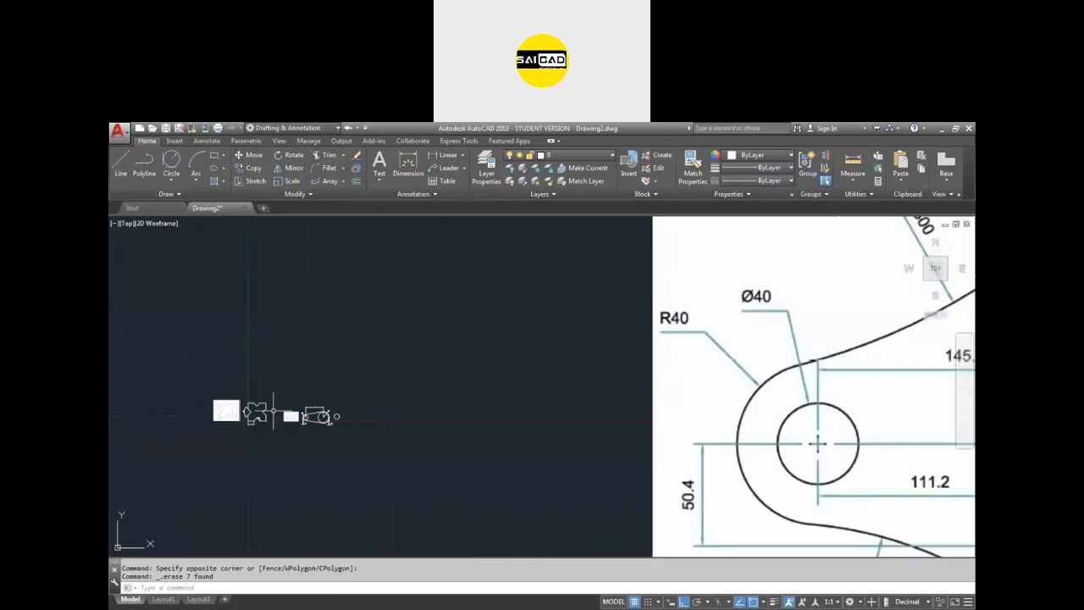
{"action": "scroll", "coordinate": [254, 415], "scroll_direction": "down", "scroll_amount": 8}
{"action": "scroll", "coordinate": [386, 434], "scroll_direction": "up", "scroll_amount": 2}
{"action": "scroll", "coordinate": [322, 398], "scroll_direction": "down", "scroll_amount": 5}
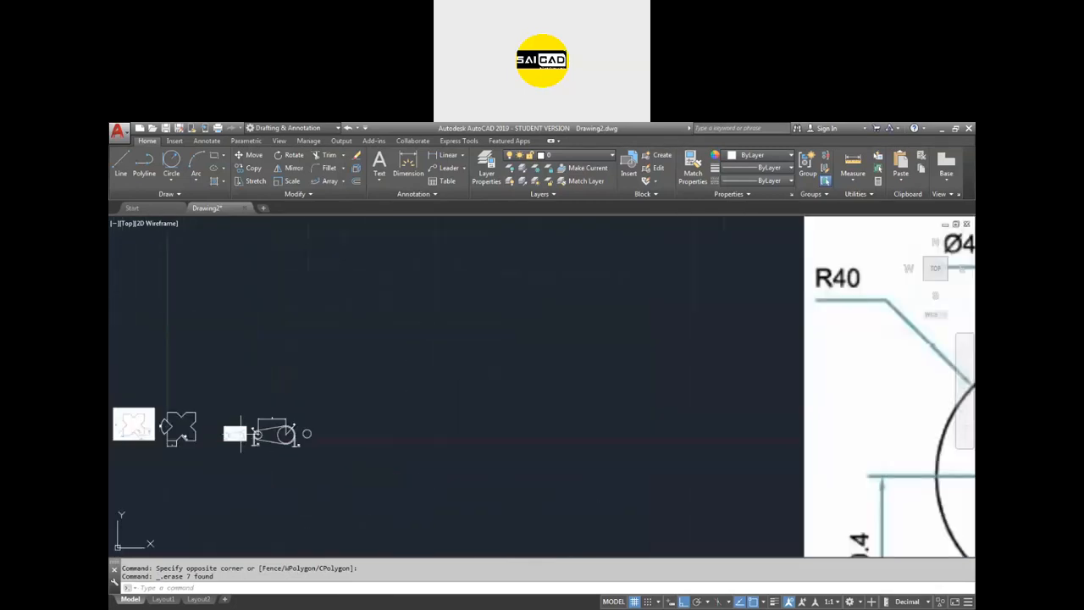
{"action": "scroll", "coordinate": [703, 415], "scroll_direction": "up", "scroll_amount": 3}
{"action": "scroll", "coordinate": [757, 449], "scroll_direction": "down", "scroll_amount": 3}
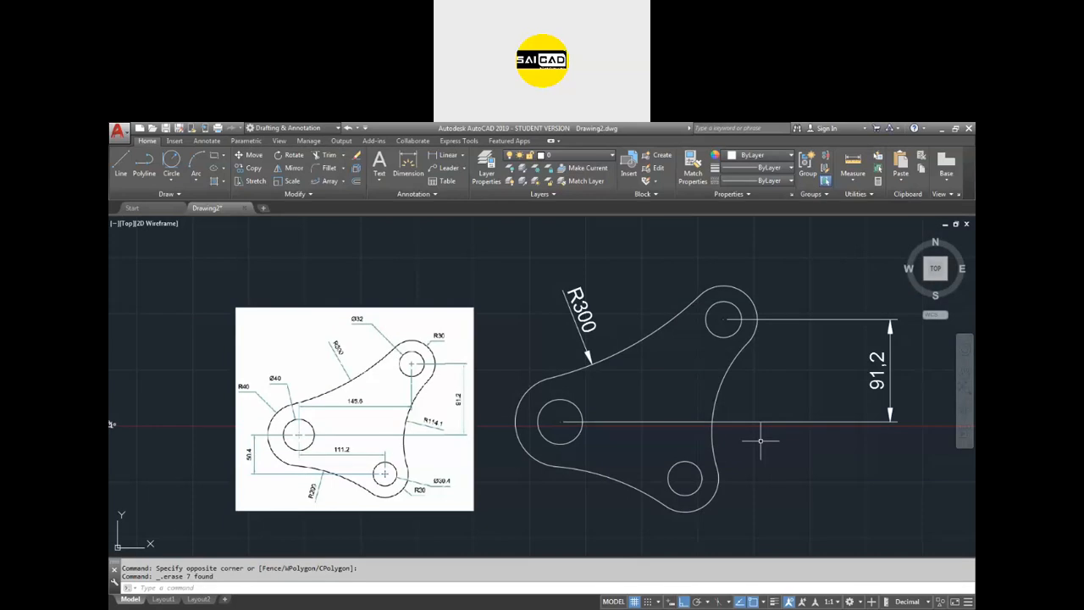
Step: Make ISO-25 the current dimension style and discard its style overrides
{"action": "type", "text": "d"}
{"action": "key", "text": "Return"}
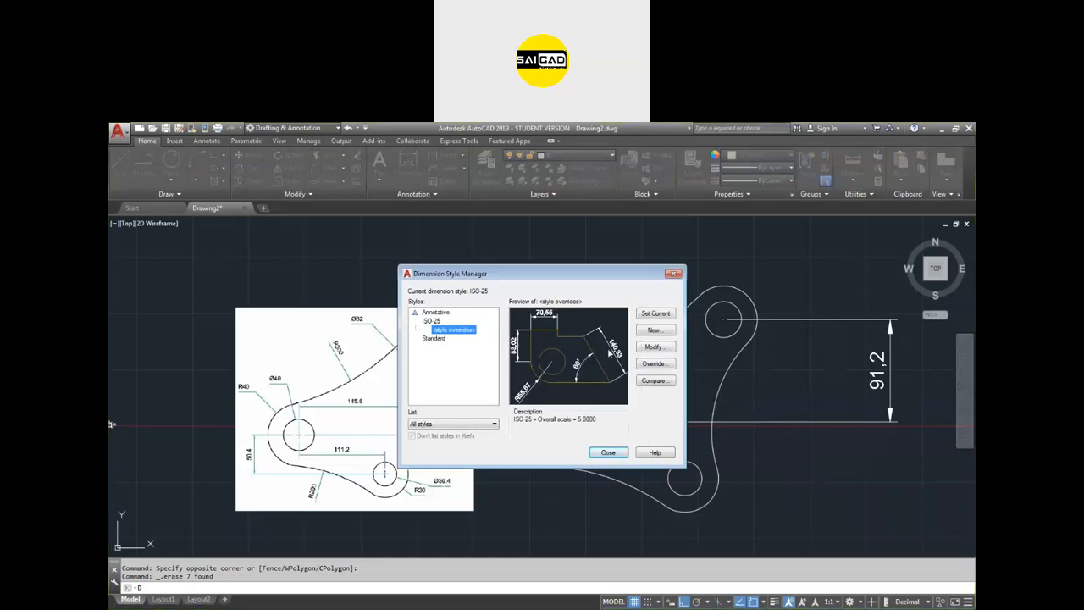
{"action": "right_click", "coordinate": [443, 328]}
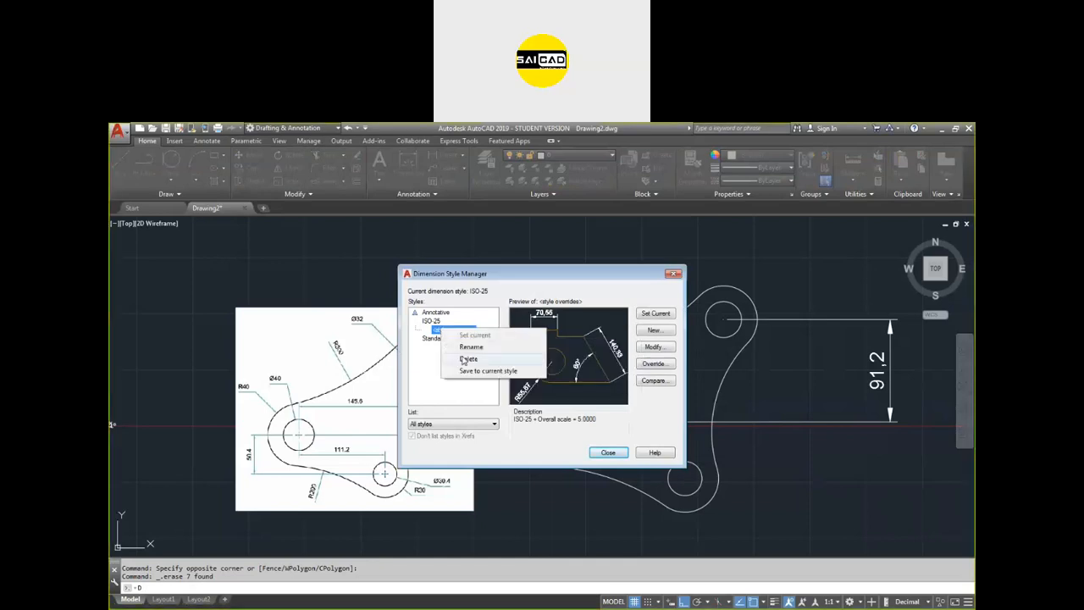
{"action": "left_click", "coordinate": [461, 323]}
{"action": "left_click", "coordinate": [669, 316]}
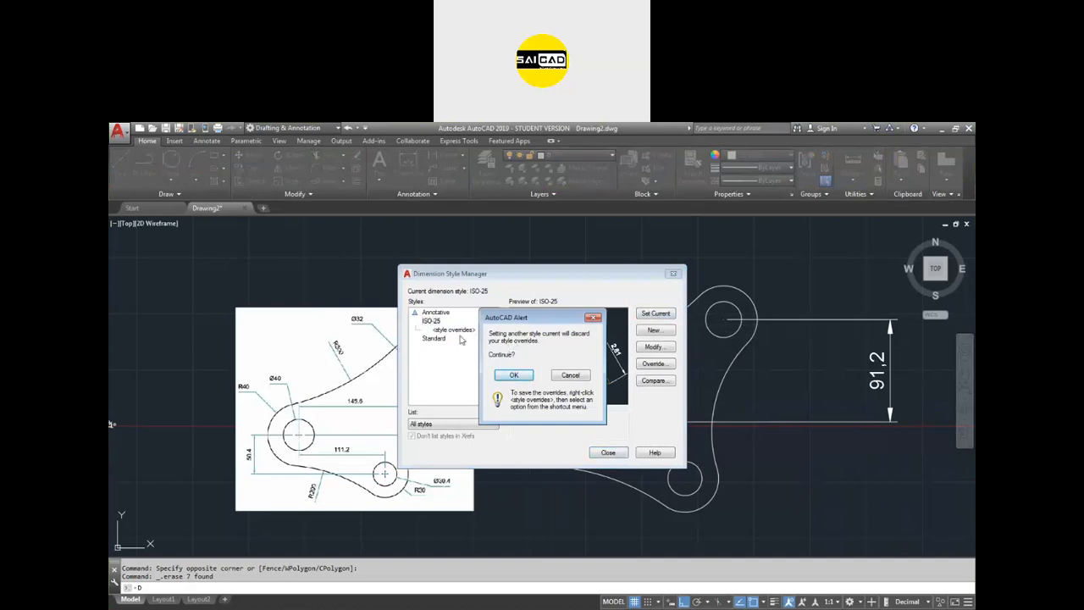
{"action": "left_click", "coordinate": [514, 375]}
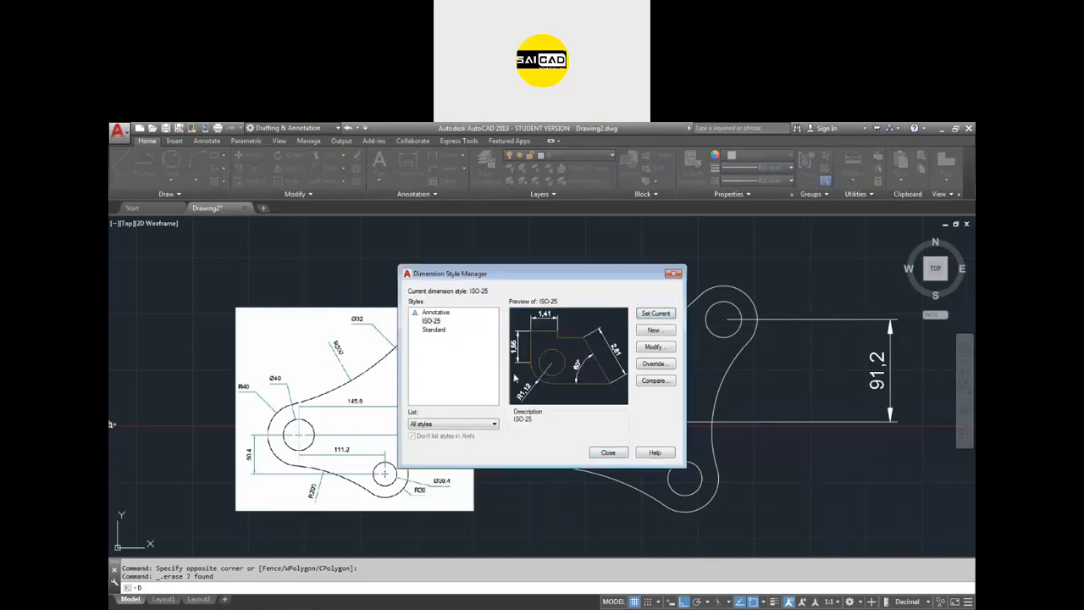
{"action": "left_click", "coordinate": [440, 325]}
{"action": "left_click", "coordinate": [672, 275]}
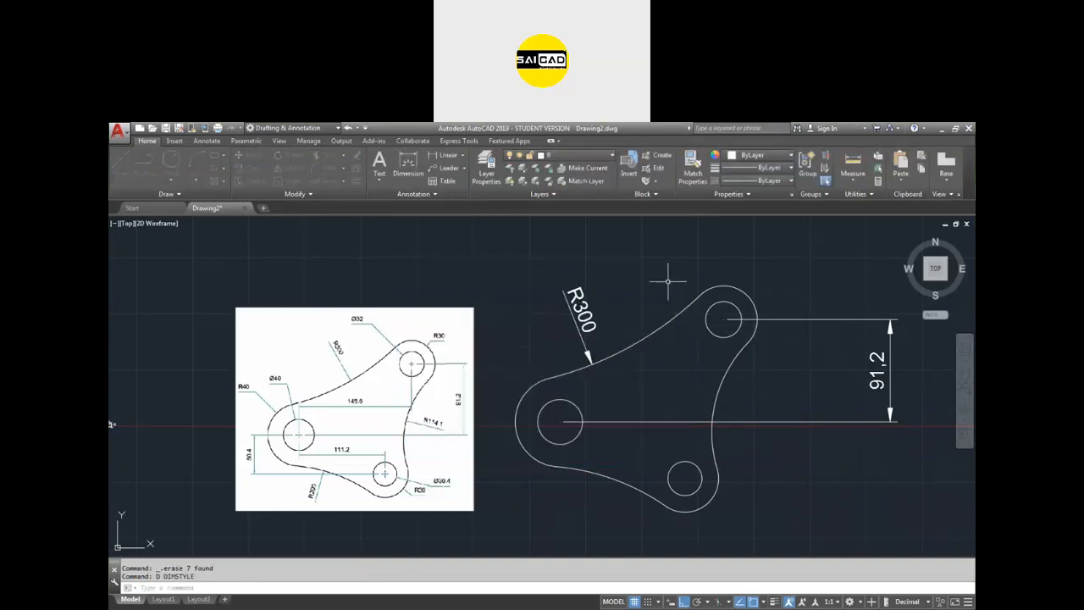
{"action": "left_click", "coordinate": [615, 285]}
{"action": "left_click", "coordinate": [551, 322]}
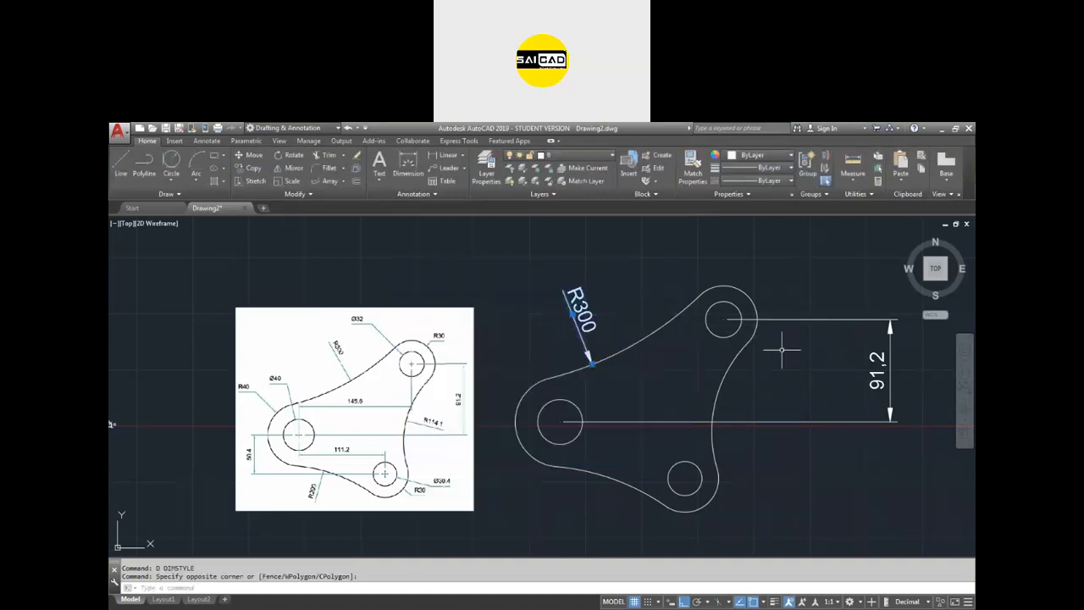
{"action": "key", "text": "Escape"}
{"action": "left_click", "coordinate": [847, 360]}
{"action": "left_click", "coordinate": [817, 432]}
{"action": "scroll", "coordinate": [745, 406], "scroll_direction": "down", "scroll_amount": 5}
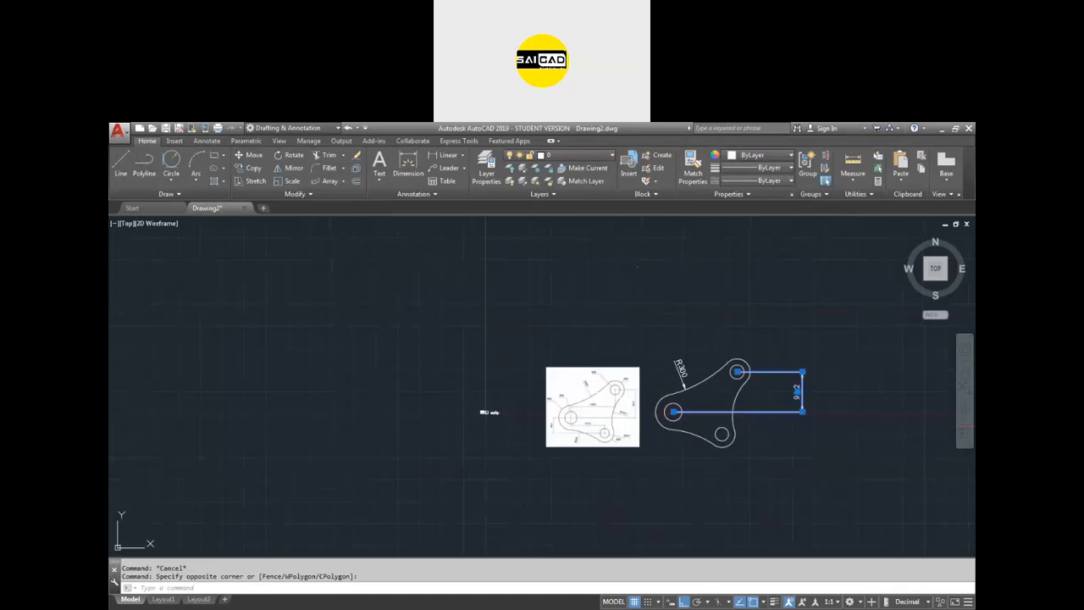
{"action": "scroll", "coordinate": [702, 407], "scroll_direction": "up", "scroll_amount": 4}
{"action": "scroll", "coordinate": [633, 416], "scroll_direction": "down", "scroll_amount": 2}
{"action": "key", "text": "Escape"}
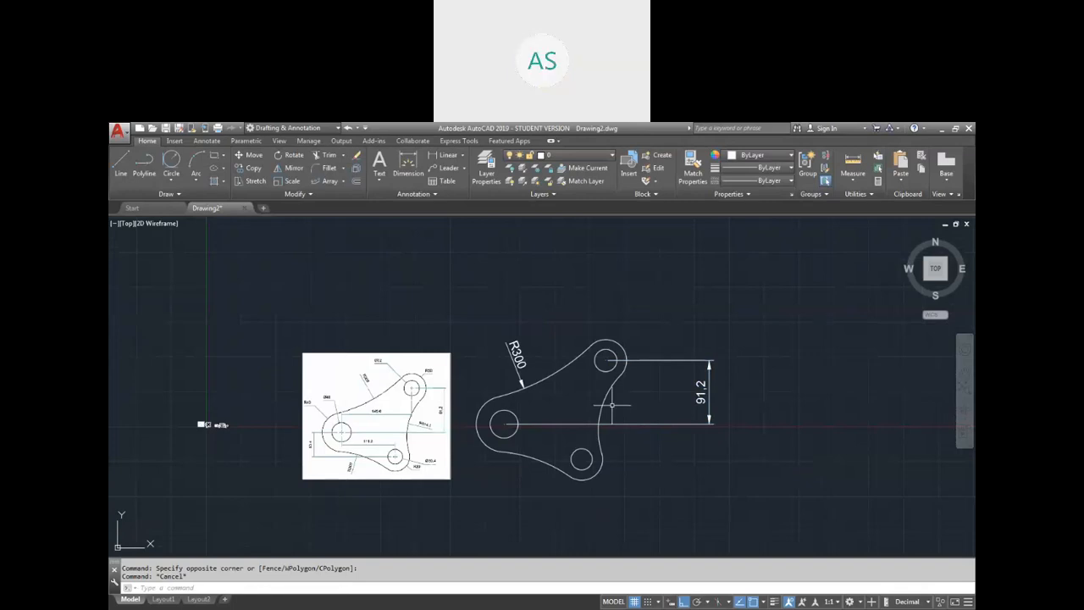
Step: Override the ISO-25 dimension style with an overall scale of 1 for dimension features
{"action": "type", "text": "D"}
{"action": "key", "text": "Return"}
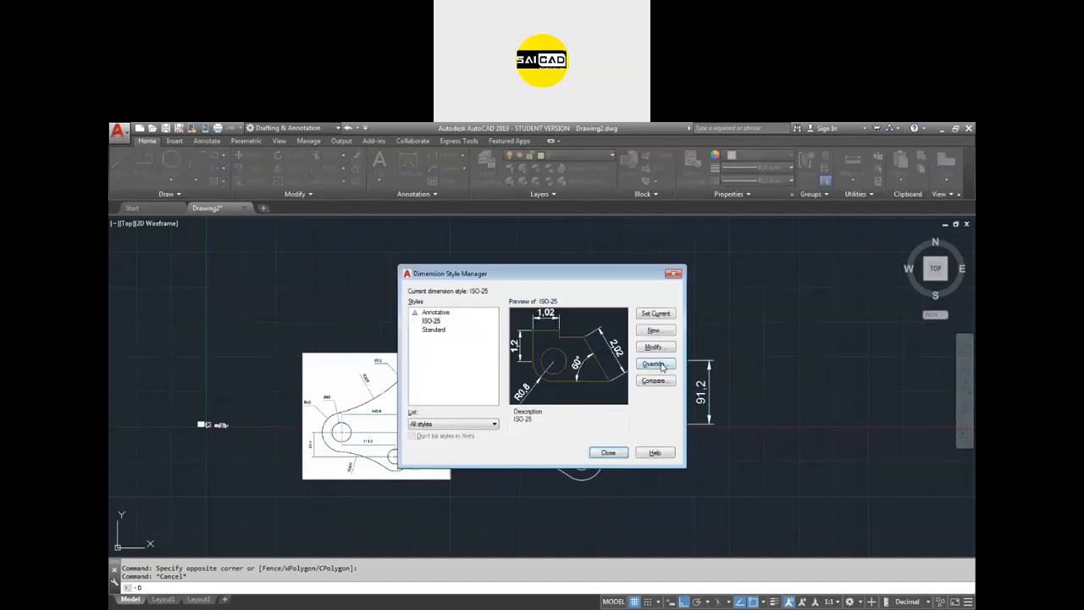
{"action": "left_click", "coordinate": [653, 363]}
{"action": "left_click_drag", "start_coordinate": [527, 240], "coordinate": [599, 259]}
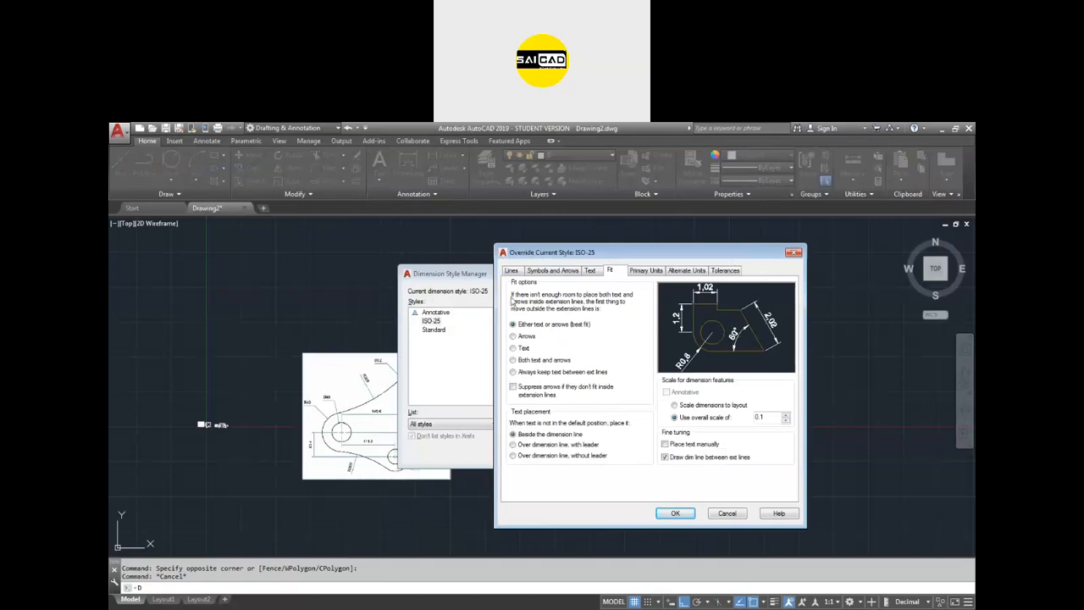
{"action": "left_click_drag", "start_coordinate": [549, 254], "coordinate": [565, 246]}
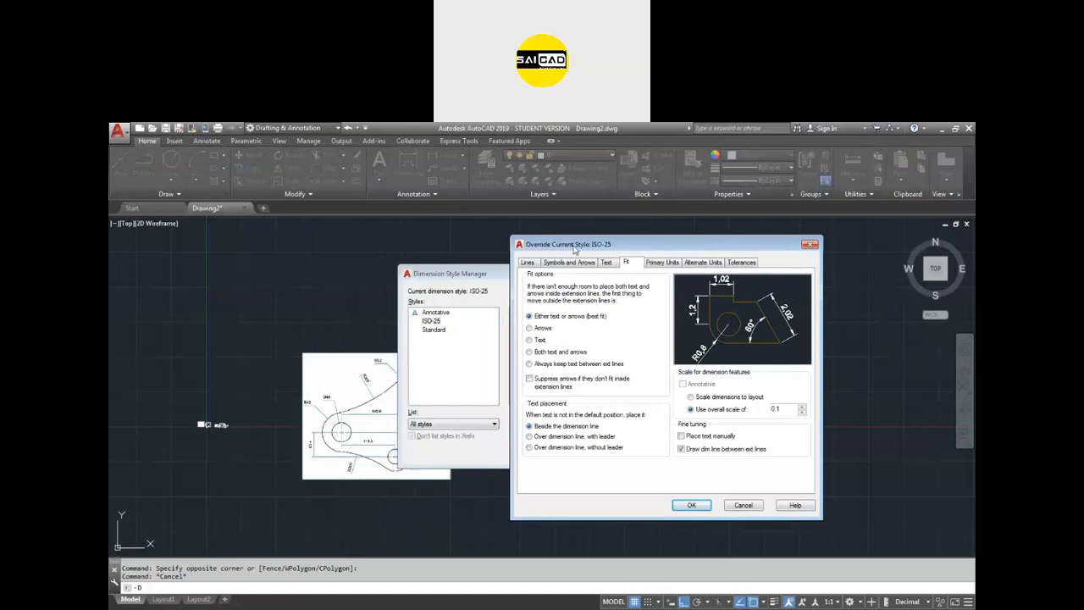
{"action": "left_click_drag", "start_coordinate": [788, 410], "coordinate": [719, 409]}
{"action": "type", "text": "1"}
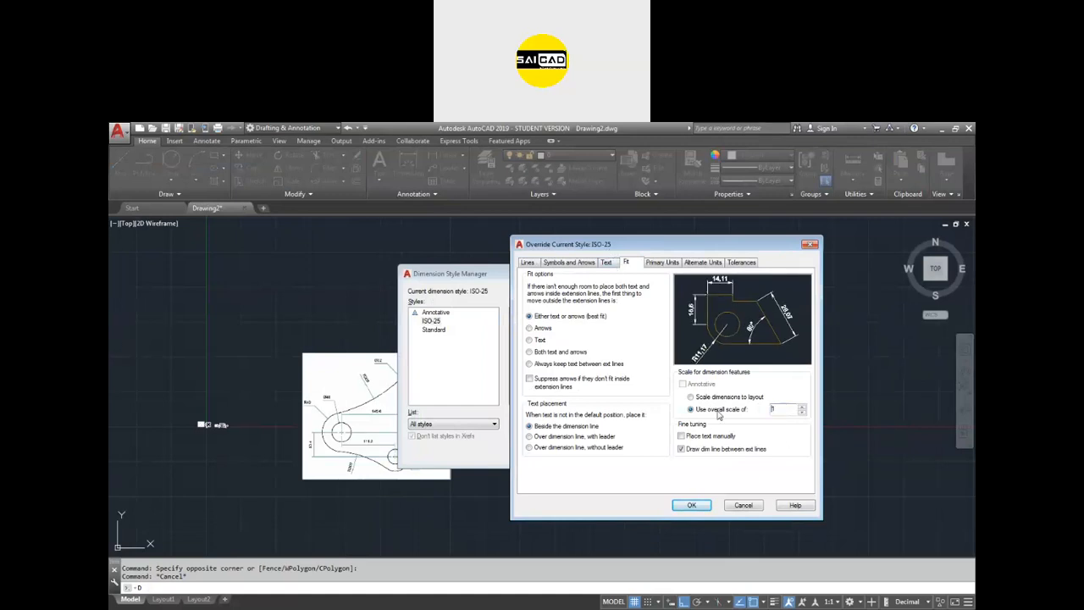
{"action": "left_click", "coordinate": [691, 505]}
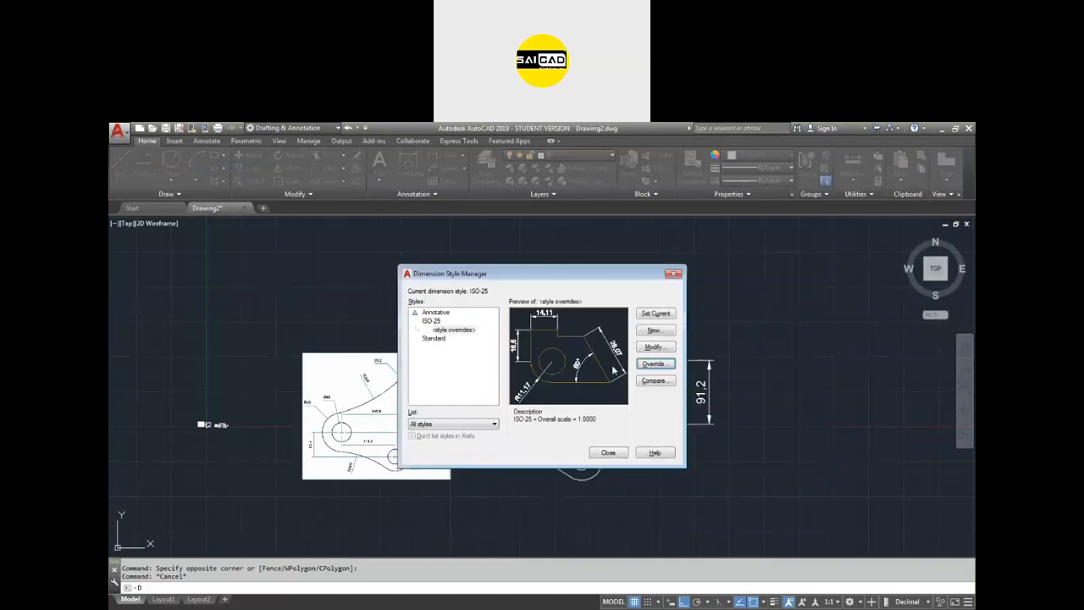
{"action": "left_click", "coordinate": [455, 331]}
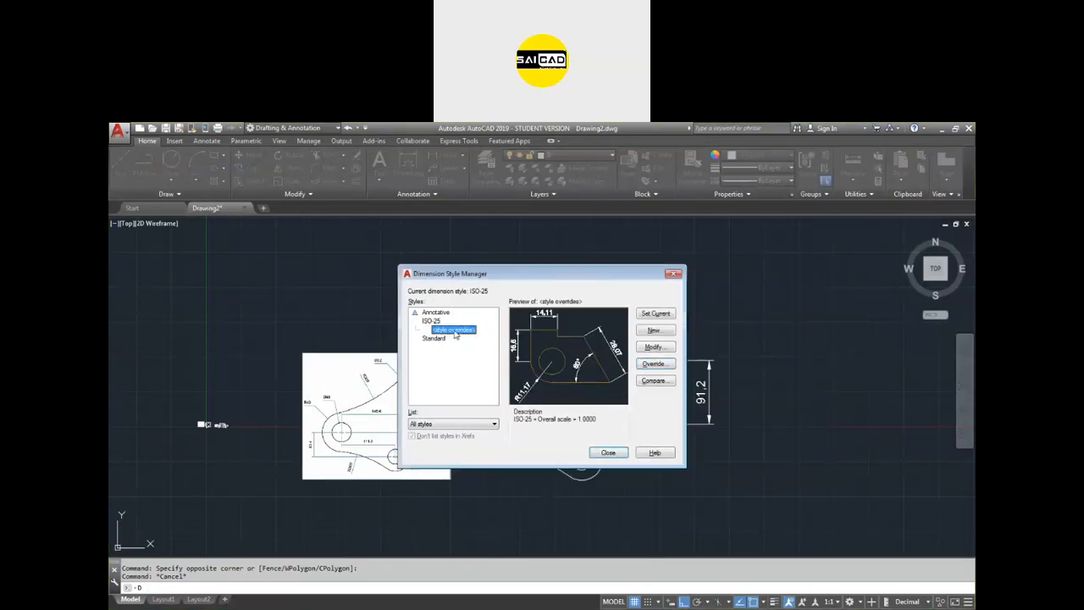
{"action": "left_click", "coordinate": [653, 363]}
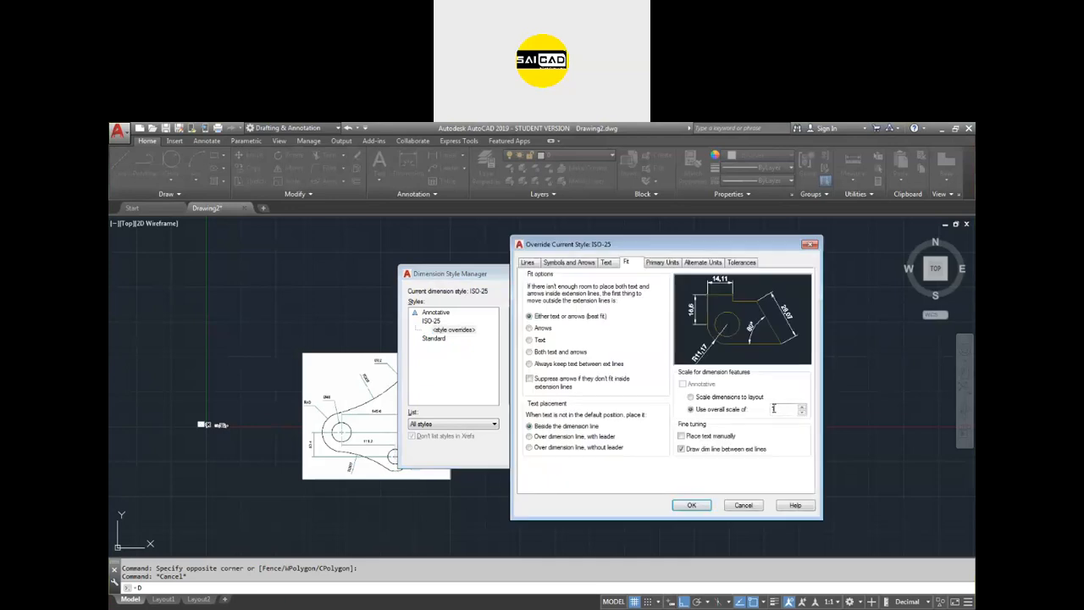
{"action": "left_click", "coordinate": [692, 505]}
{"action": "left_click", "coordinate": [674, 275]}
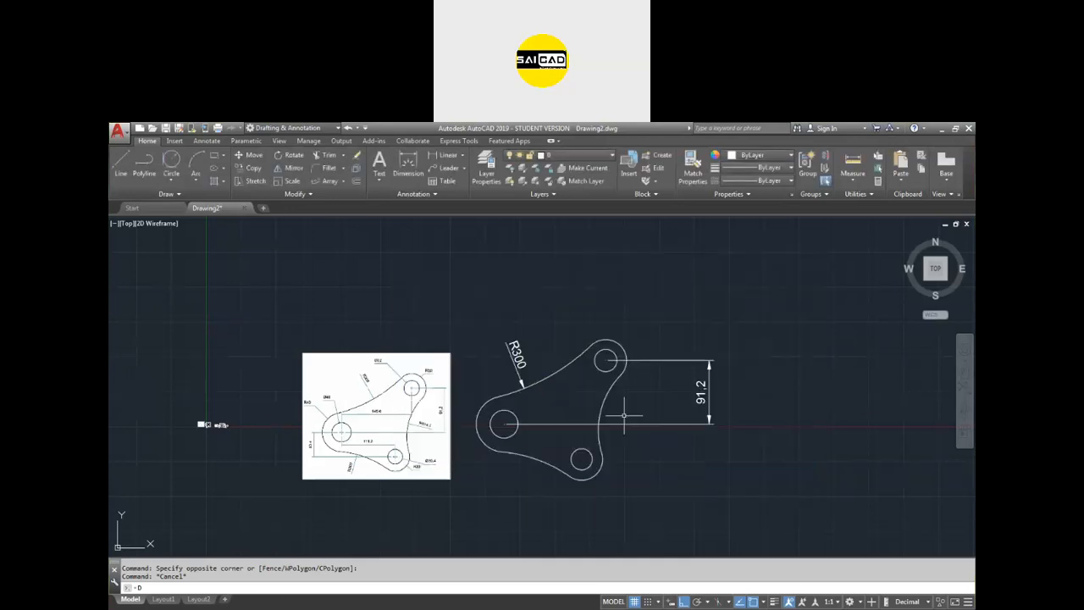
Step: Add a radius dimension to the part's upper concave arc with its text inside the outline
{"action": "type", "text": "D"}
{"action": "key", "text": "Return"}
{"action": "left_click", "coordinate": [405, 158]}
{"action": "scroll", "coordinate": [574, 376], "scroll_direction": "up", "scroll_amount": 2}
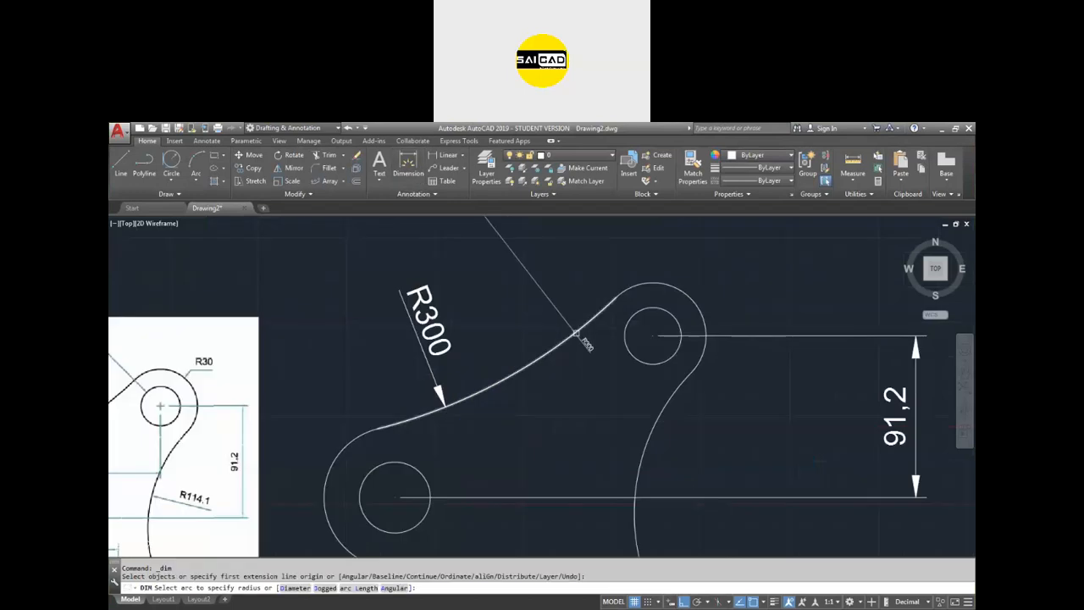
{"action": "scroll", "coordinate": [567, 393], "scroll_direction": "up", "scroll_amount": 4}
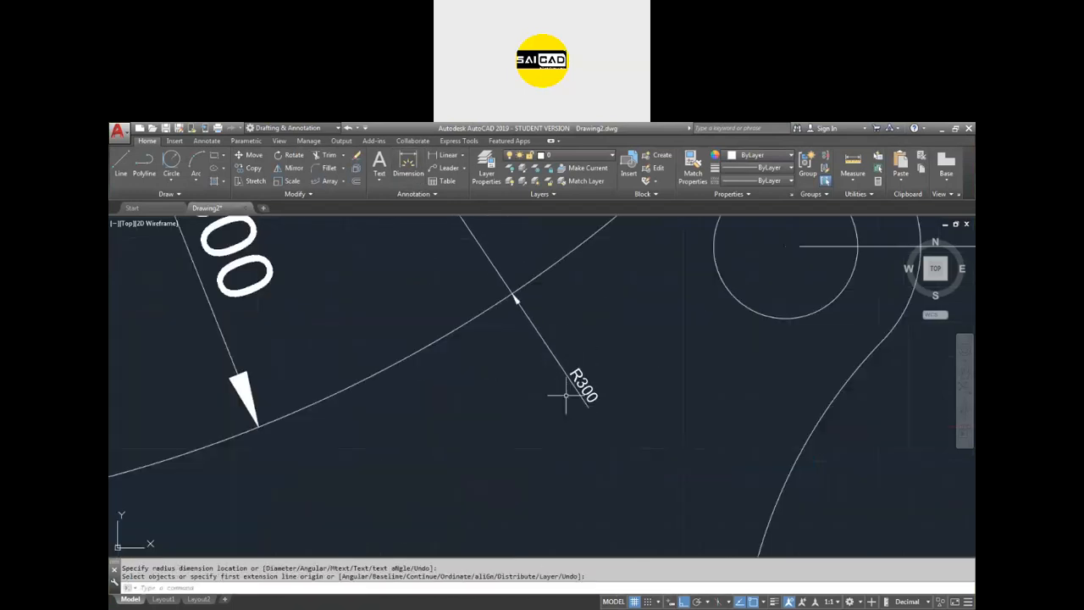
{"action": "scroll", "coordinate": [626, 377], "scroll_direction": "down", "scroll_amount": 2}
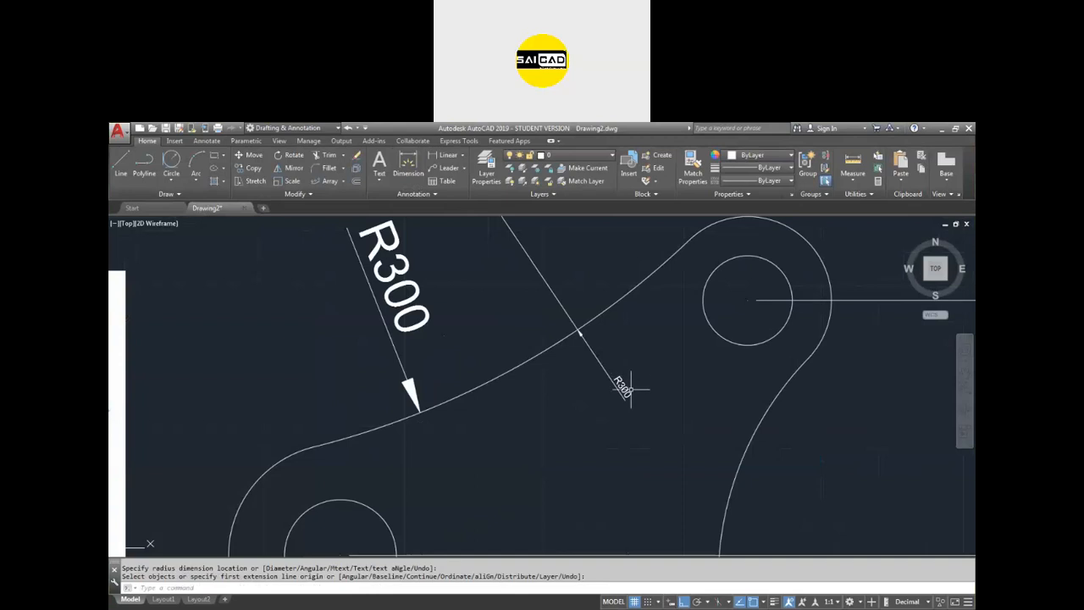
{"action": "scroll", "coordinate": [622, 383], "scroll_direction": "up", "scroll_amount": 4}
{"action": "left_click", "coordinate": [674, 364]}
{"action": "left_click", "coordinate": [576, 438]}
{"action": "scroll", "coordinate": [635, 411], "scroll_direction": "down", "scroll_amount": 6}
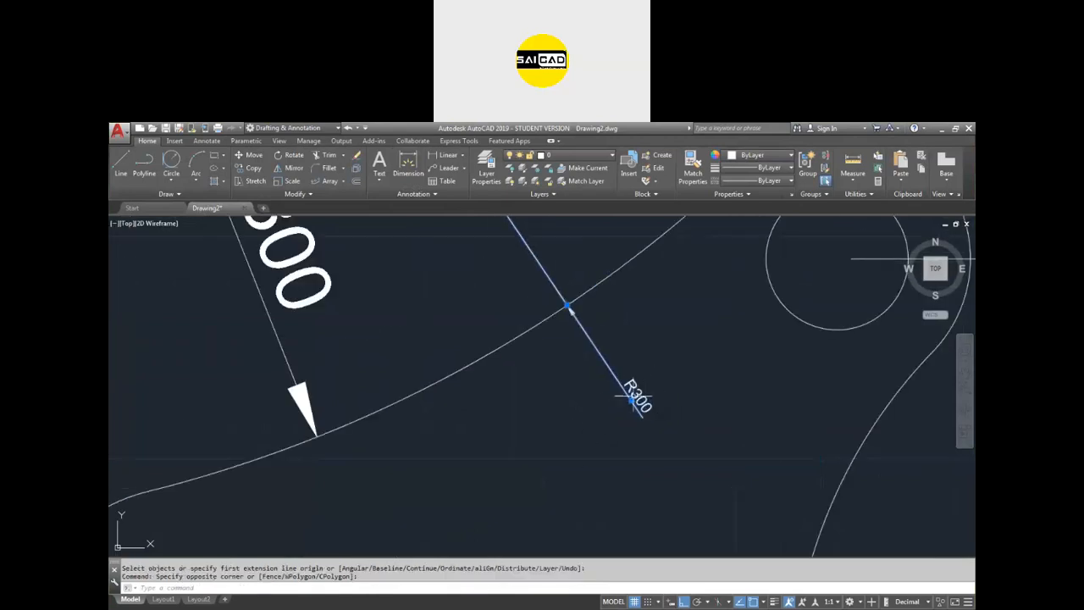
{"action": "key", "text": "Escape"}
{"action": "left_click", "coordinate": [558, 328]}
{"action": "key", "text": "Escape"}
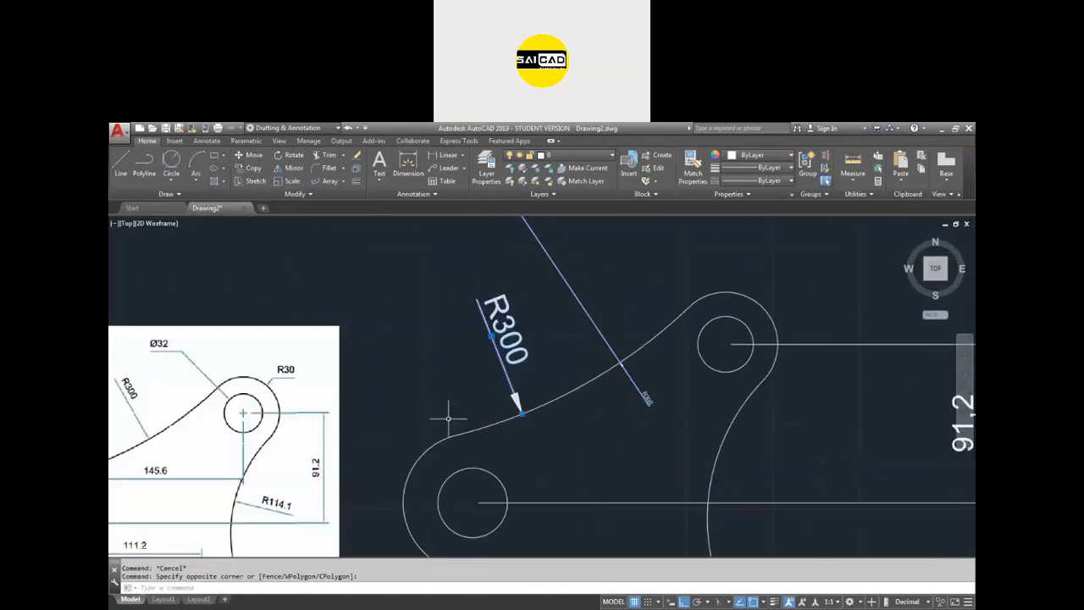
{"action": "type", "text": "d"}
{"action": "key", "text": "Return"}
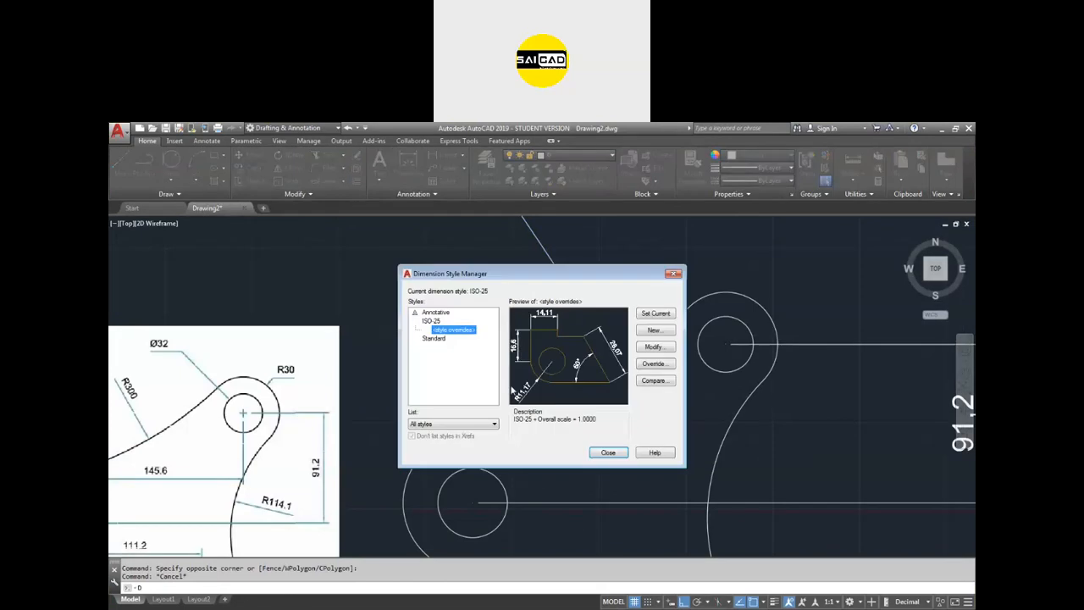
{"action": "right_click", "coordinate": [449, 330]}
{"action": "left_click", "coordinate": [461, 364]}
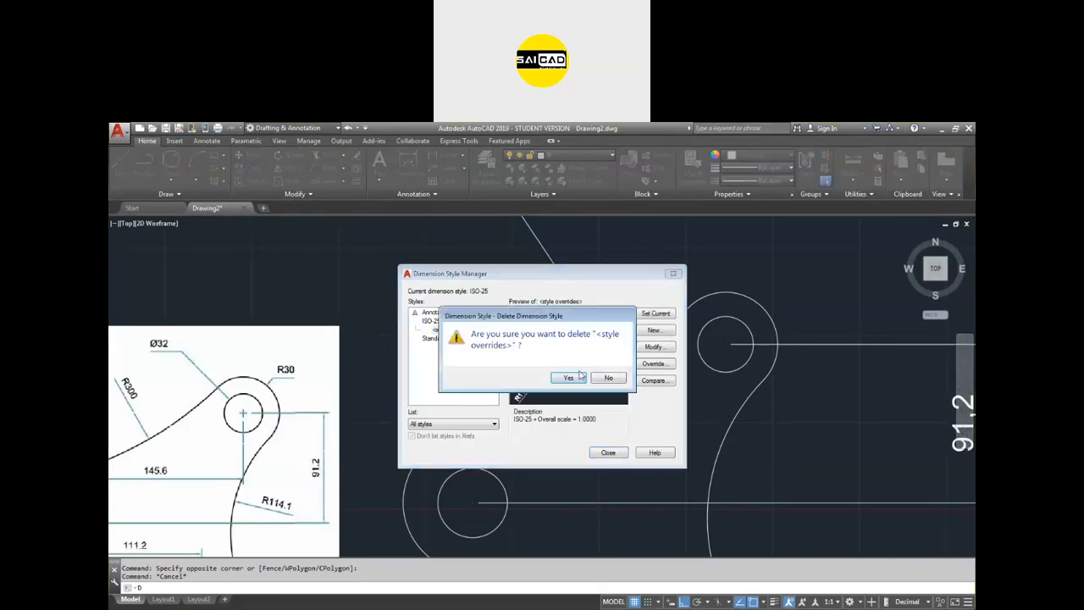
{"action": "left_click", "coordinate": [601, 378]}
{"action": "key", "text": "Escape"}
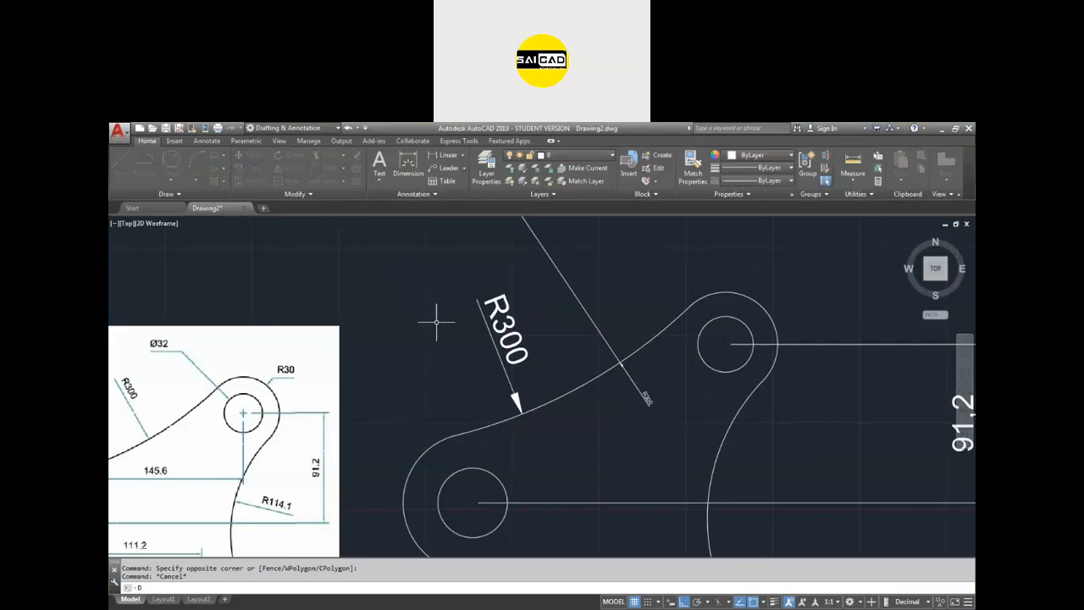
{"action": "scroll", "coordinate": [569, 386], "scroll_direction": "down", "scroll_amount": 2}
{"action": "left_click", "coordinate": [566, 385]}
{"action": "left_click", "coordinate": [505, 334]}
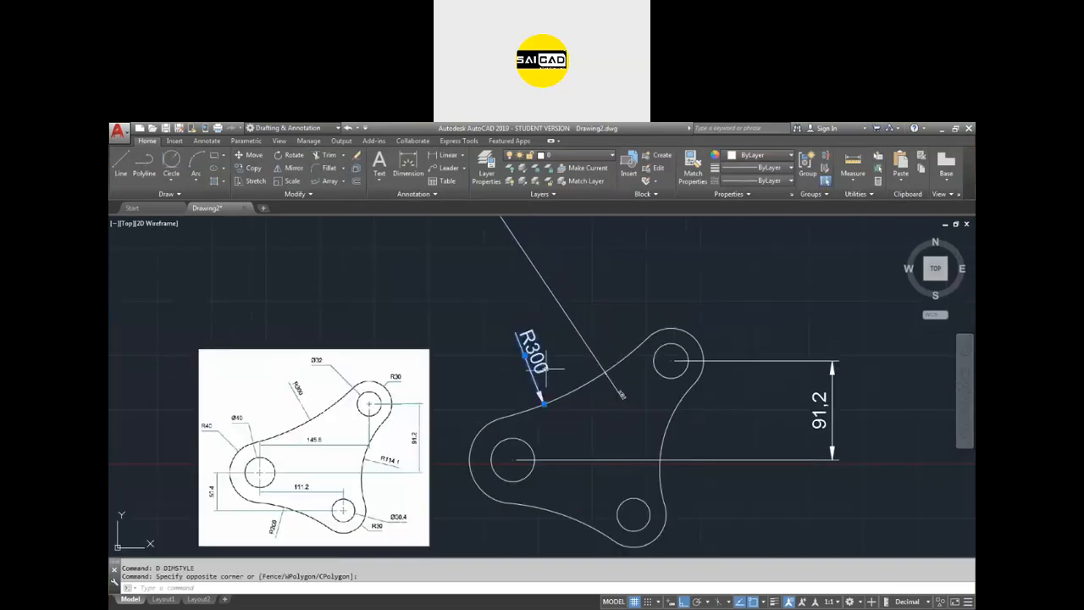
{"action": "key", "text": "Escape"}
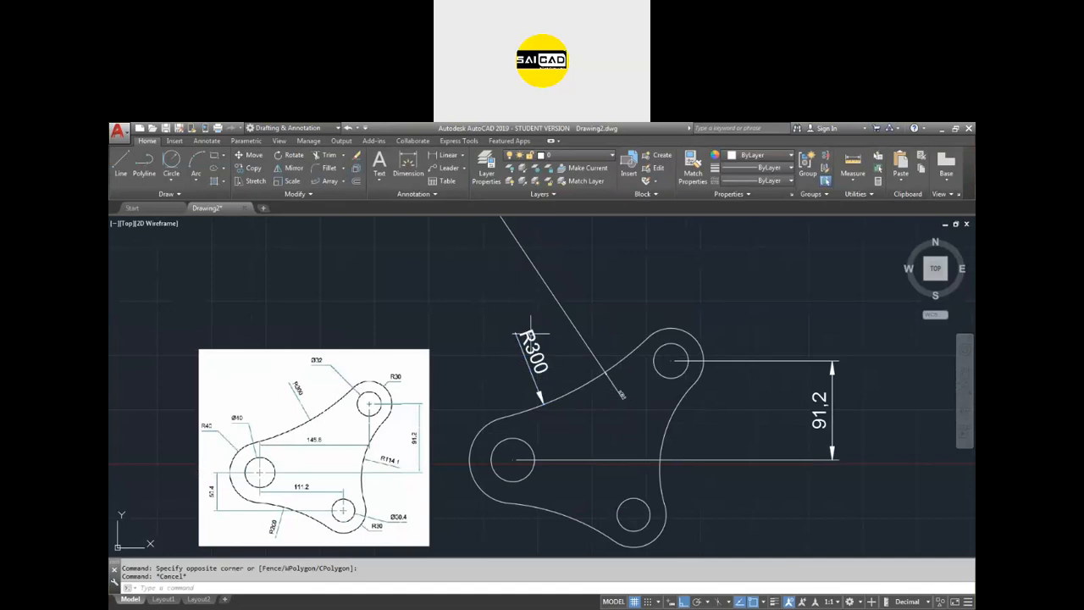
{"action": "left_click", "coordinate": [514, 370]}
{"action": "key", "text": "Escape"}
{"action": "scroll", "coordinate": [597, 394], "scroll_direction": "down", "scroll_amount": 3}
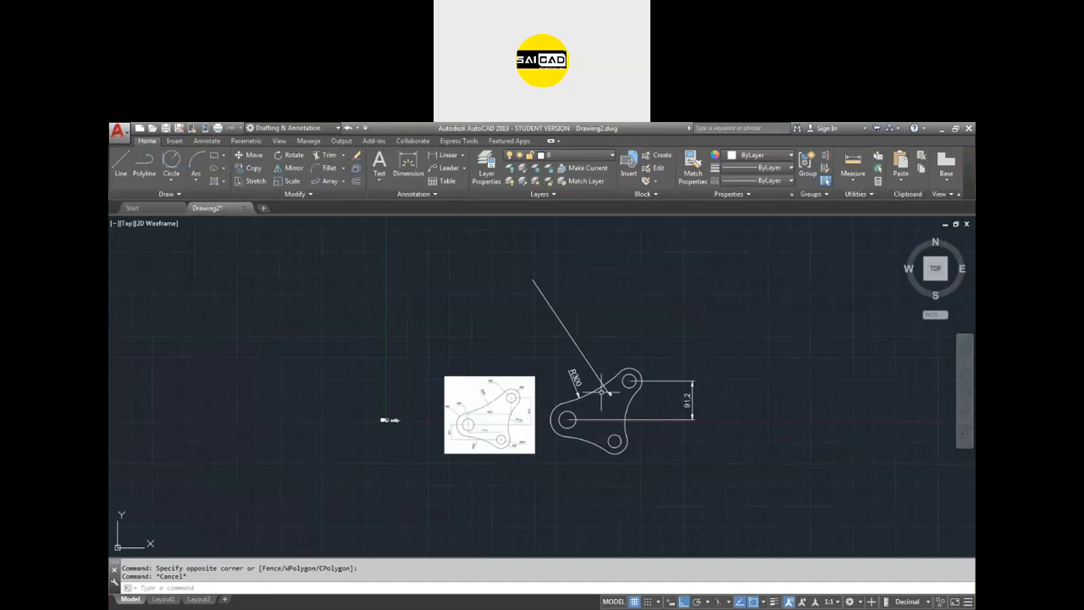
{"action": "left_click", "coordinate": [755, 302]}
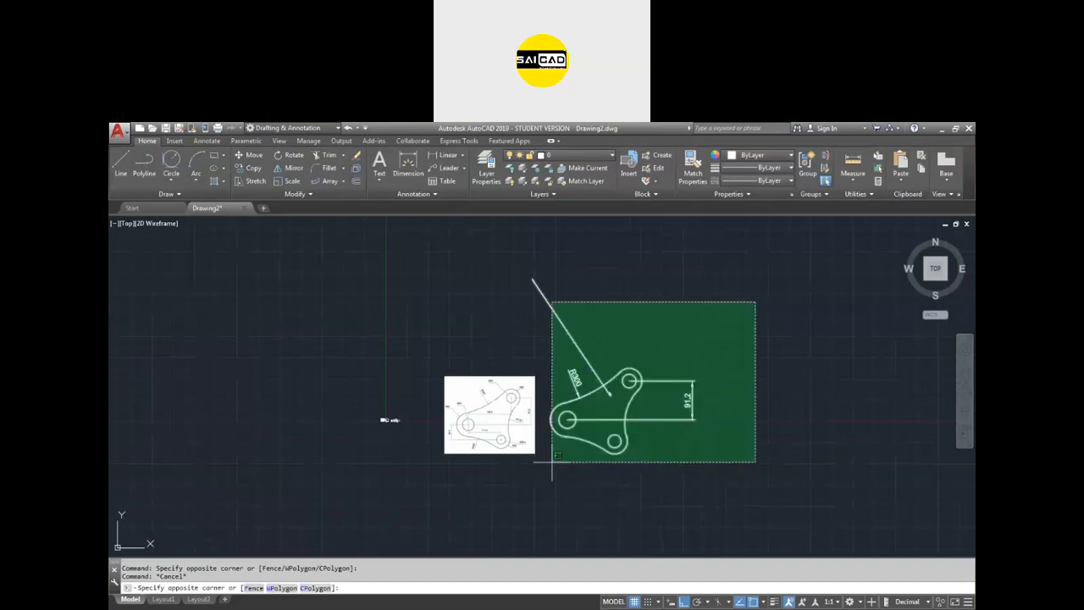
{"action": "left_click", "coordinate": [552, 458]}
{"action": "scroll", "coordinate": [584, 407], "scroll_direction": "up", "scroll_amount": 6}
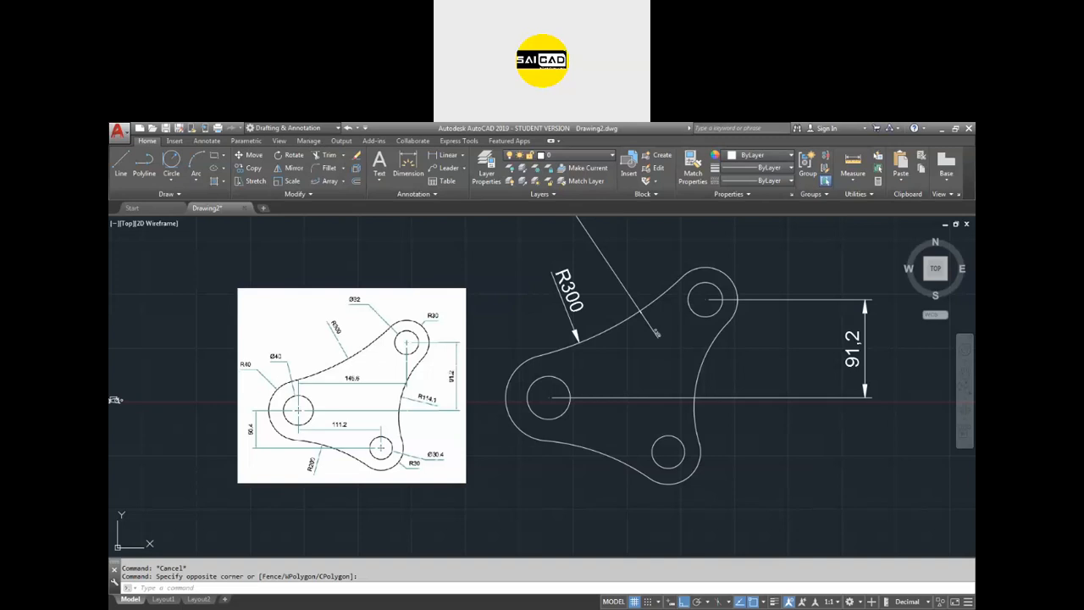
{"action": "key", "text": "Escape"}
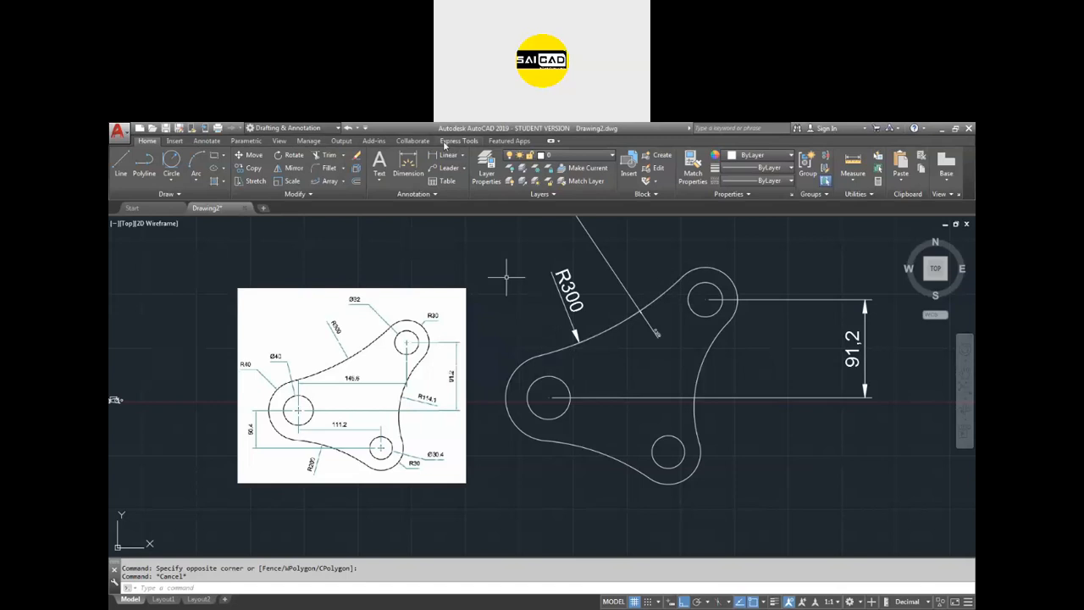
{"action": "left_click", "coordinate": [410, 166]}
{"action": "left_click", "coordinate": [542, 354]}
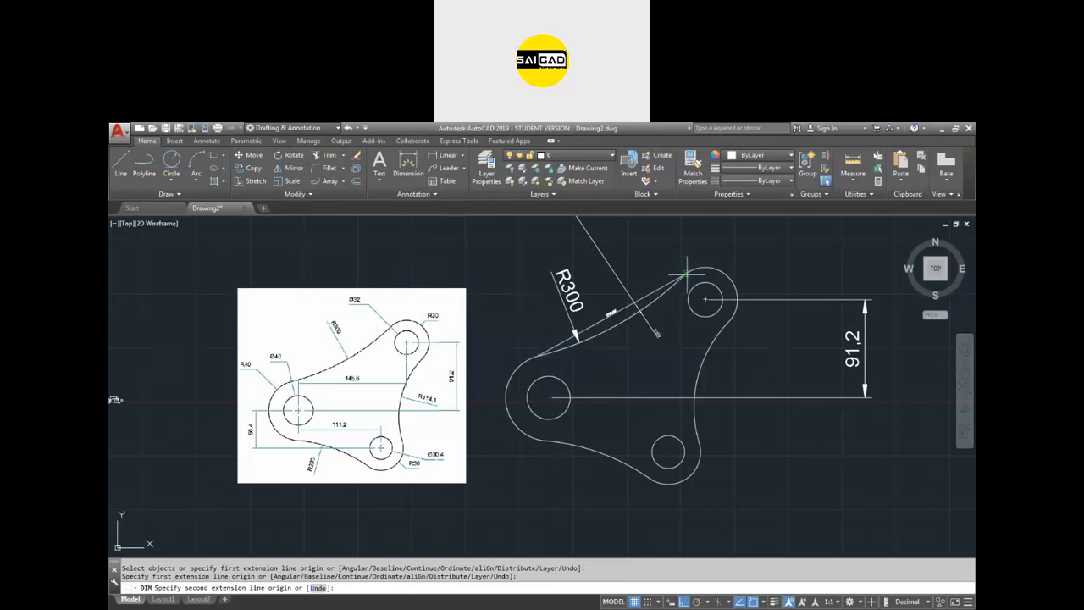
{"action": "left_click", "coordinate": [682, 276]}
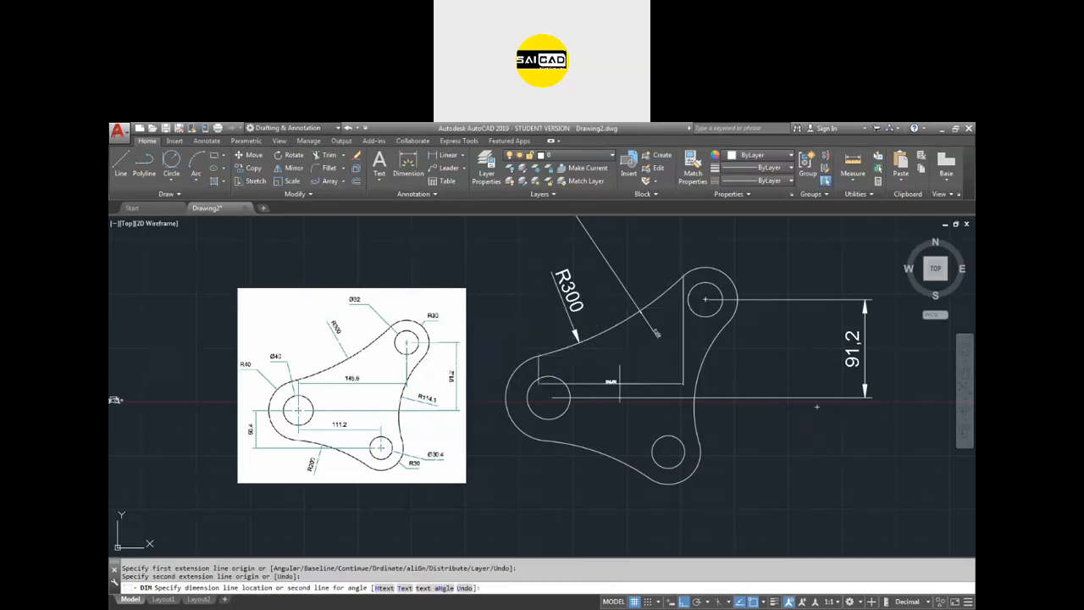
{"action": "key", "text": "Escape"}
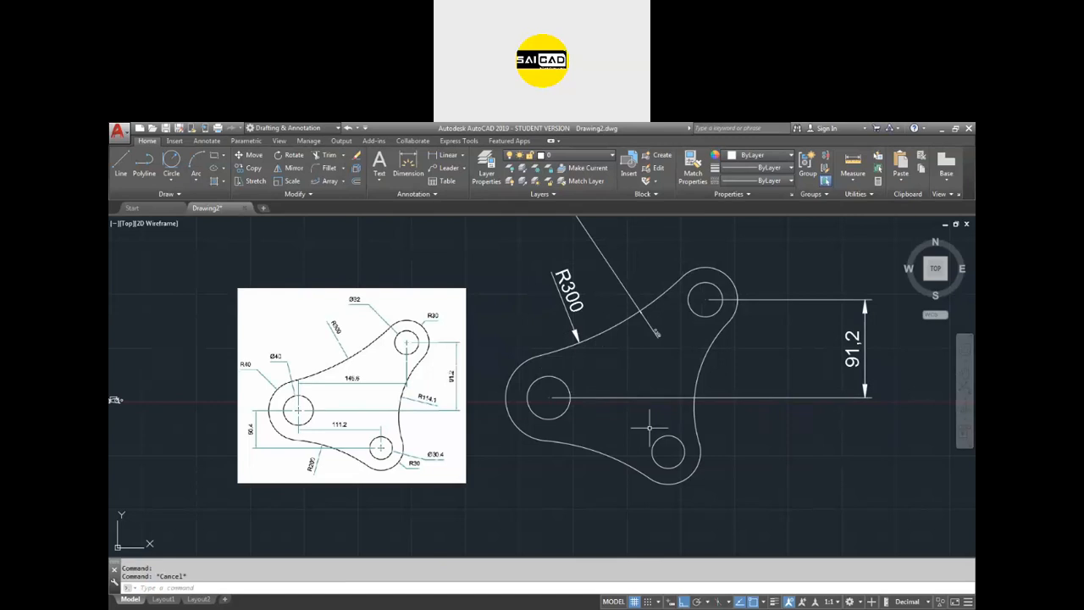
Step: Erase the dimensioned plate, its reference picture and the small drawings near the origin
{"action": "scroll", "coordinate": [601, 388], "scroll_direction": "down", "scroll_amount": 4}
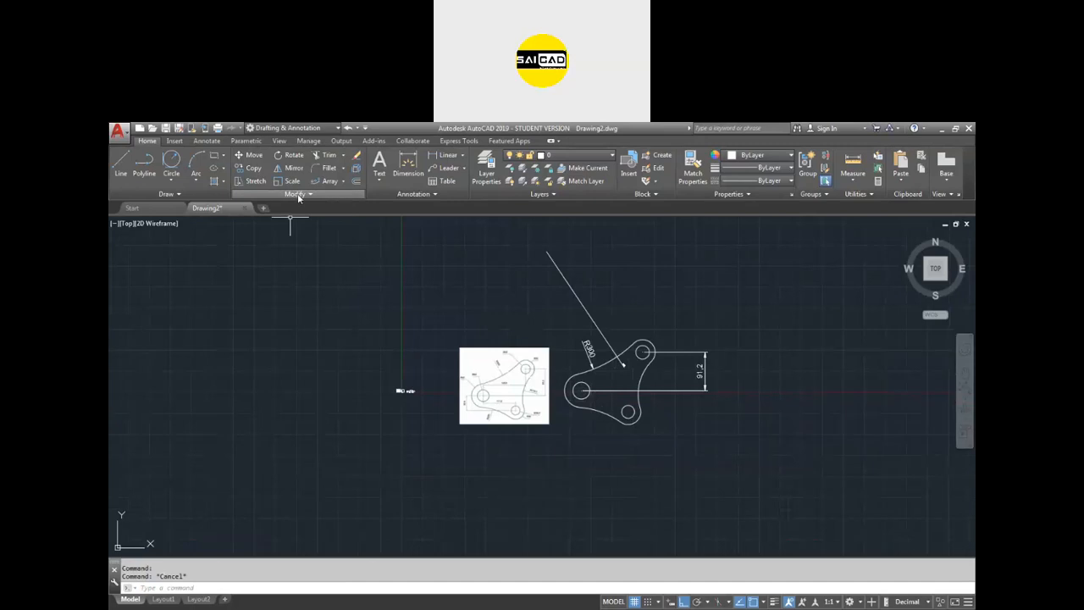
{"action": "left_click", "coordinate": [786, 262]}
{"action": "left_click", "coordinate": [286, 478]}
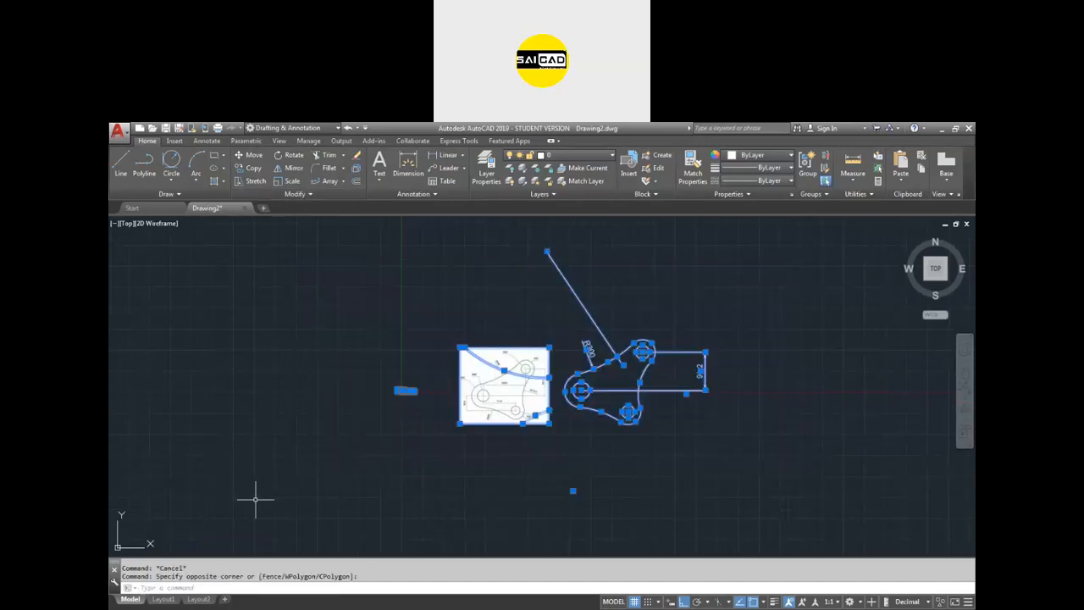
{"action": "key", "text": "Delete"}
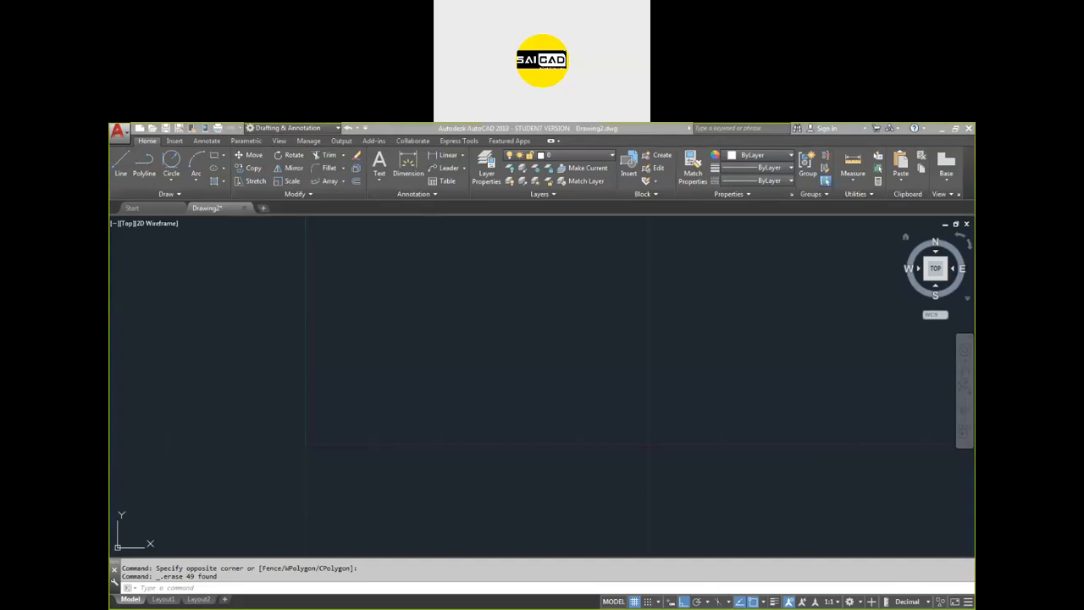
Step: Paste the copied reference picture close to the origin, keeping scale factor 1 and rotation angle 0
{"action": "key", "text": "ctrl+v"}
{"action": "left_click", "coordinate": [310, 440]}
{"action": "key", "text": "Return"}
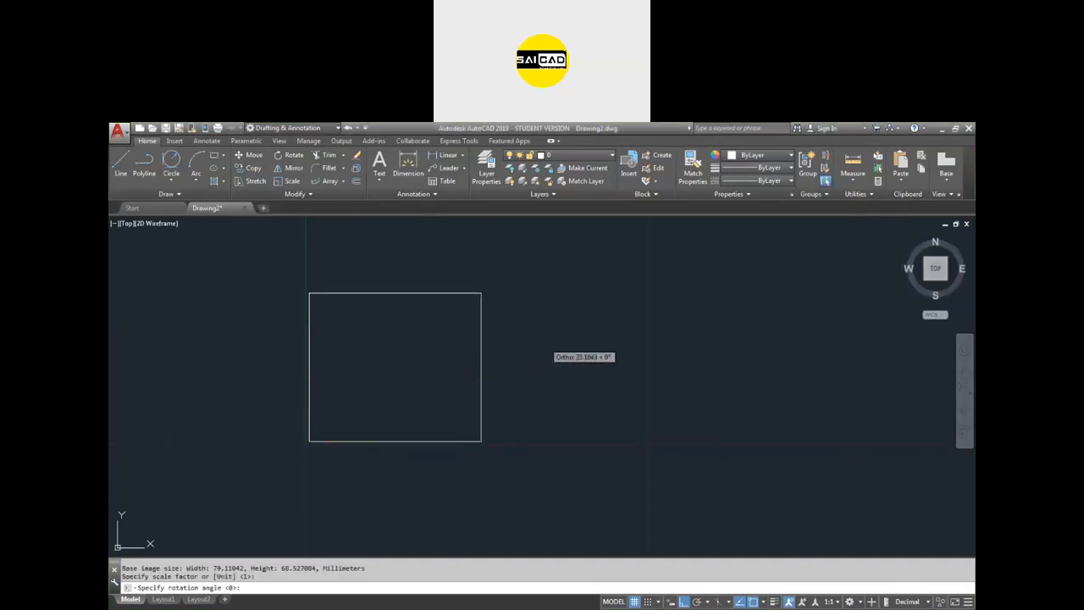
{"action": "key", "text": "Return"}
Step: Examine the circle diameters and the move distances on the pasted reference picture
{"action": "scroll", "coordinate": [398, 381], "scroll_direction": "up", "scroll_amount": 4}
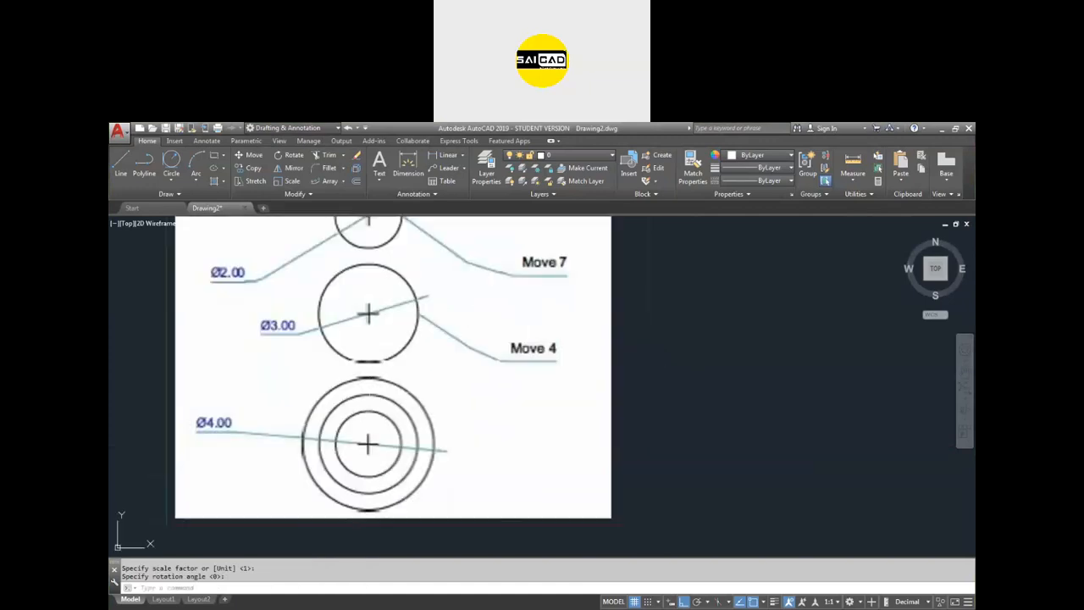
{"action": "scroll", "coordinate": [417, 384], "scroll_direction": "down", "scroll_amount": 2}
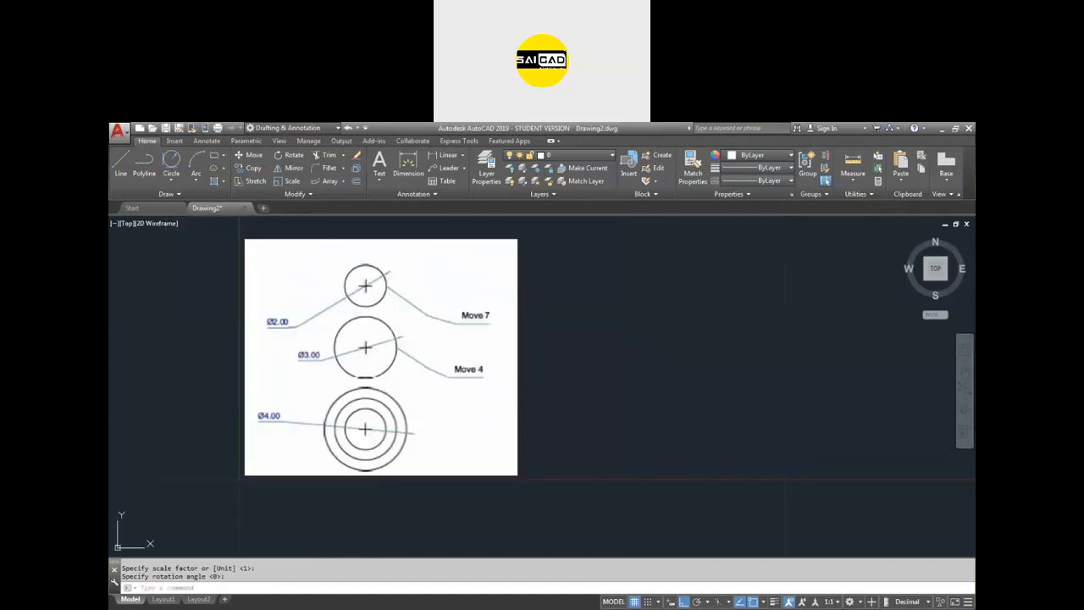
{"action": "scroll", "coordinate": [352, 432], "scroll_direction": "up", "scroll_amount": 2}
{"action": "scroll", "coordinate": [357, 431], "scroll_direction": "up", "scroll_amount": 4}
{"action": "scroll", "coordinate": [414, 303], "scroll_direction": "down", "scroll_amount": 2}
{"action": "scroll", "coordinate": [418, 376], "scroll_direction": "down", "scroll_amount": 2}
{"action": "scroll", "coordinate": [420, 370], "scroll_direction": "down", "scroll_amount": 2}
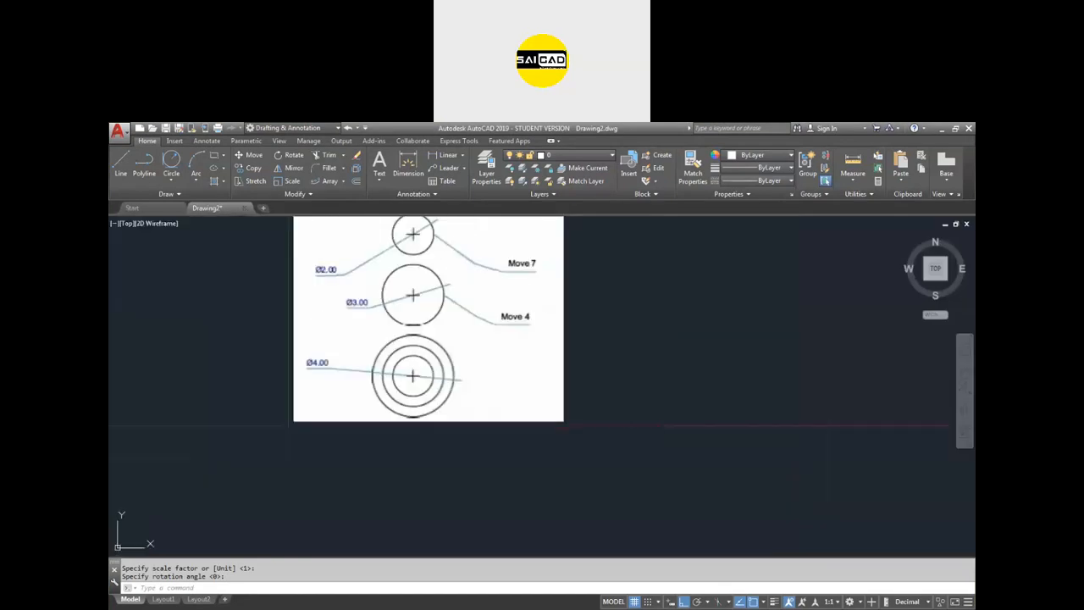
{"action": "scroll", "coordinate": [393, 273], "scroll_direction": "up", "scroll_amount": 2}
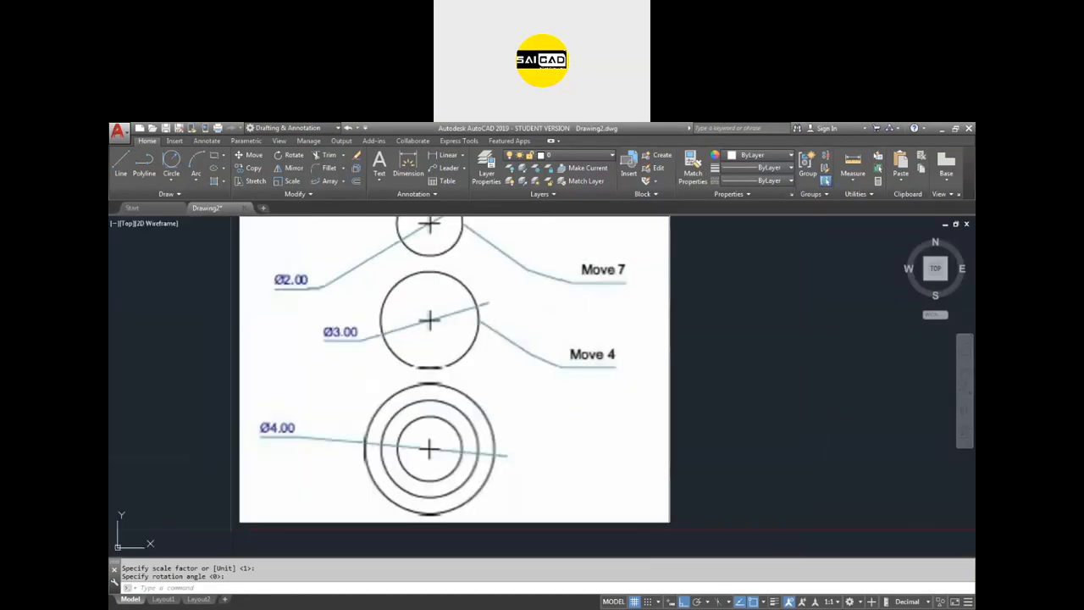
Step: Draw a circle of radius 2 in the empty area to the right of the reference picture
{"action": "scroll", "coordinate": [663, 379], "scroll_direction": "down", "scroll_amount": 2}
{"action": "type", "text": "c"}
{"action": "key", "text": "Return"}
{"action": "left_click", "coordinate": [697, 391]}
{"action": "type", "text": "2"}
{"action": "key", "text": "Return"}
{"action": "scroll", "coordinate": [696, 376], "scroll_direction": "up", "scroll_amount": 3}
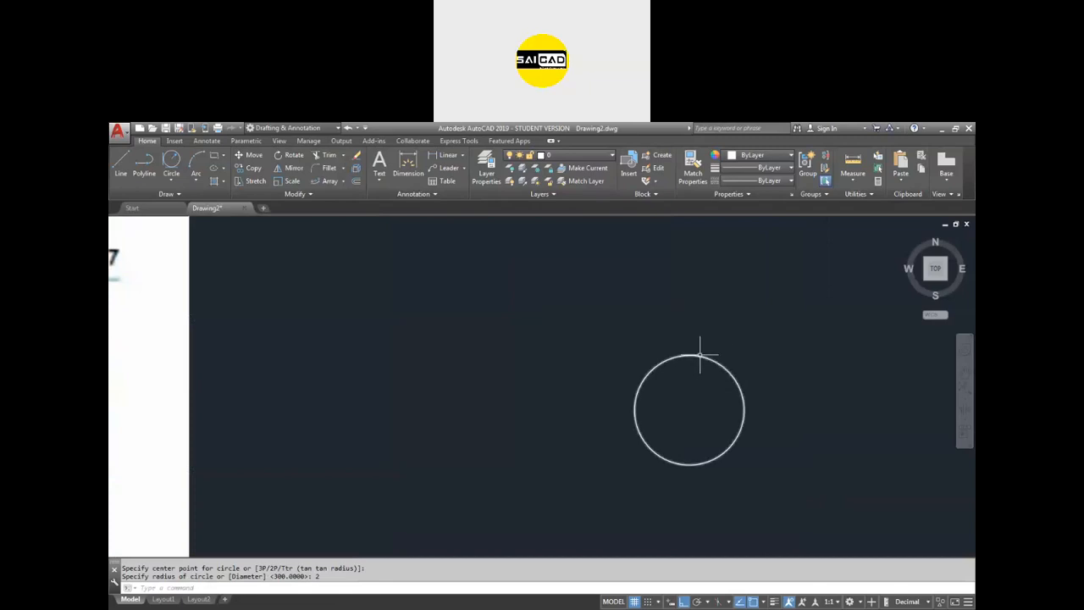
{"action": "mouse_move", "coordinate": [699, 356]}
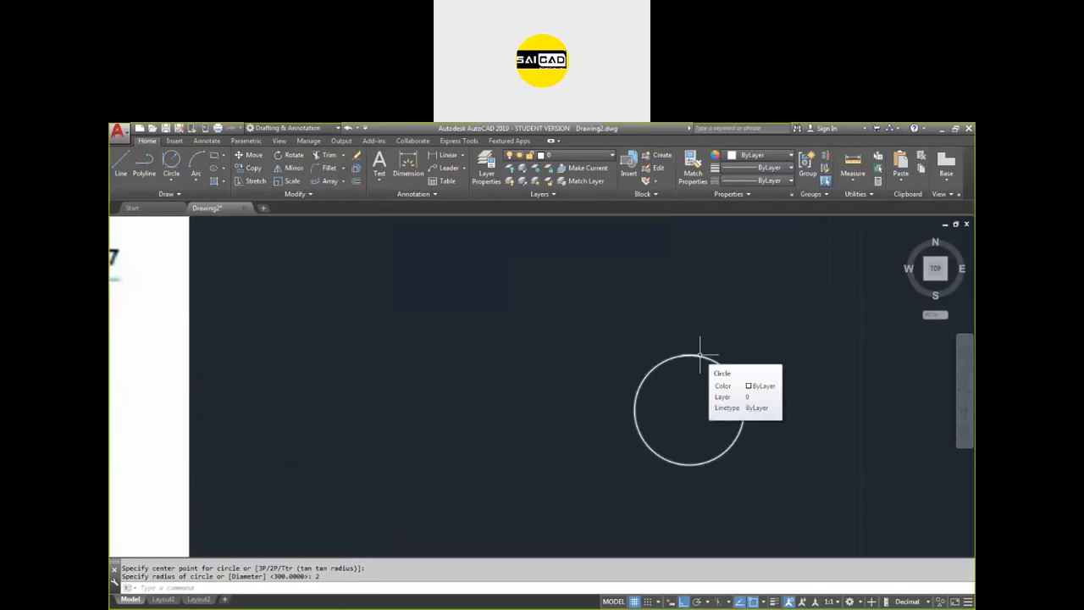
Step: Draw a concentric circle of diameter 3 inside the radius 2 circle
{"action": "key", "text": "Return"}
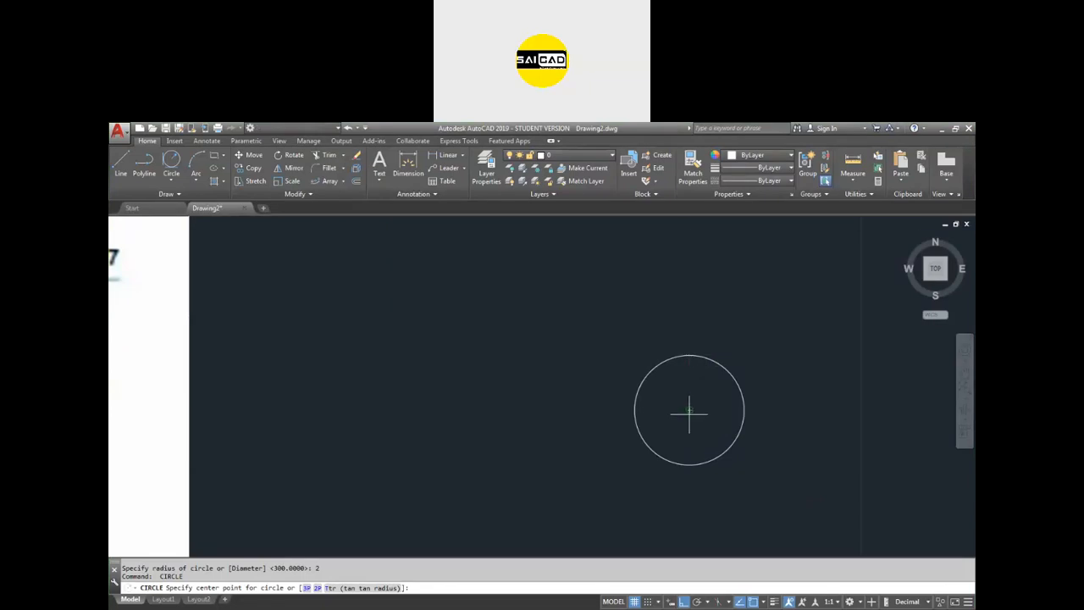
{"action": "left_click", "coordinate": [690, 412]}
{"action": "type", "text": "d"}
{"action": "key", "text": "Return"}
{"action": "type", "text": "3"}
{"action": "key", "text": "Return"}
Step: Draw a third concentric circle of diameter 2 at the same center
{"action": "key", "text": "Return"}
{"action": "left_click", "coordinate": [689, 411]}
{"action": "type", "text": "d"}
{"action": "key", "text": "Return"}
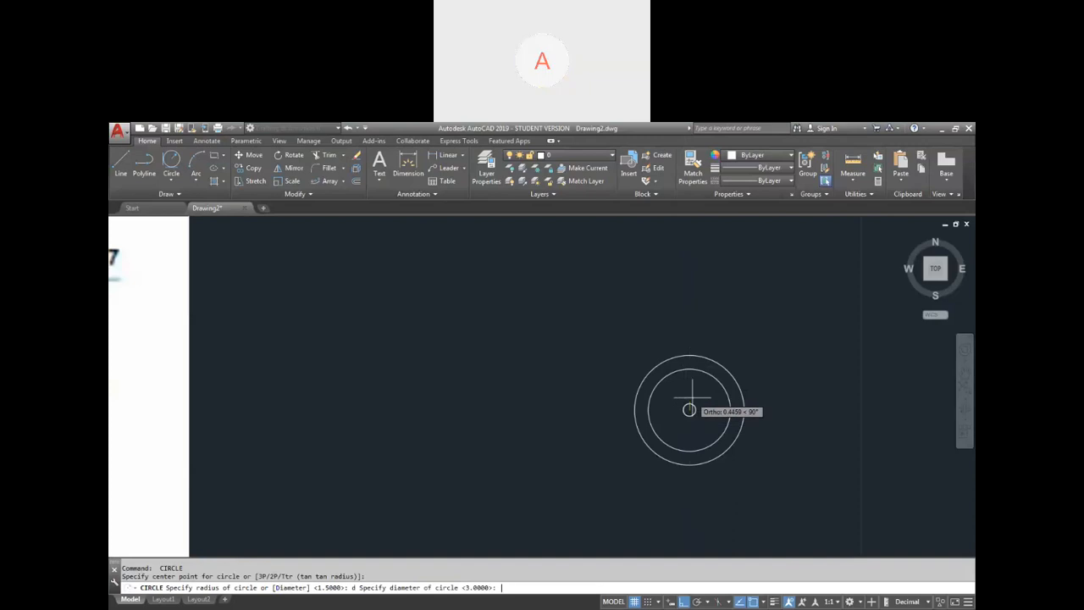
{"action": "type", "text": "2"}
{"action": "key", "text": "Return"}
{"action": "key", "text": "Escape"}
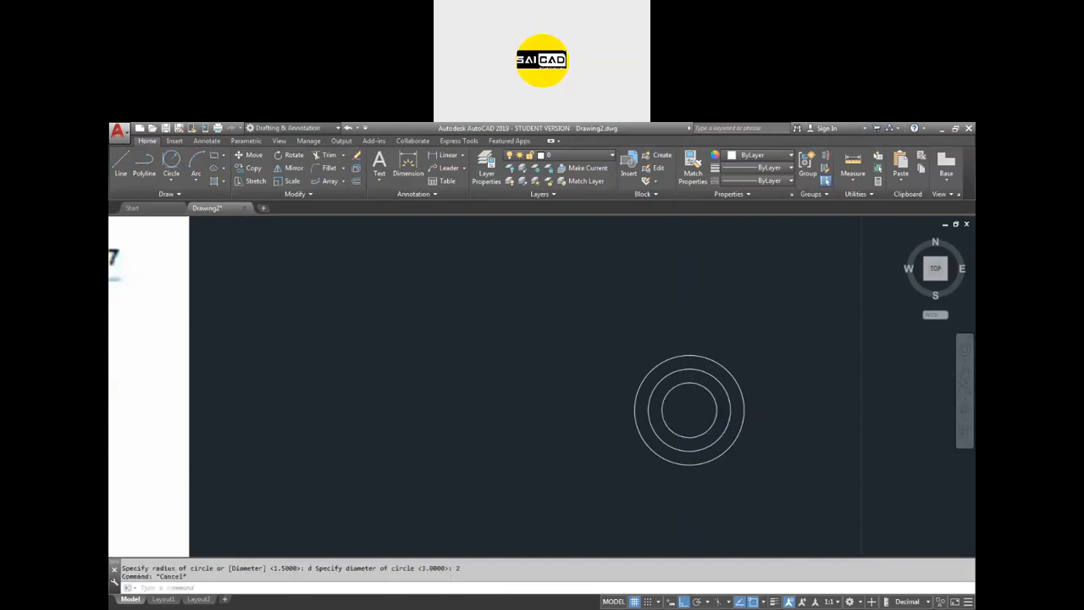
Step: Compare the three concentric circles with the reference picture and its Move 7 and Move 4 notes
{"action": "scroll", "coordinate": [721, 388], "scroll_direction": "down", "scroll_amount": 2}
{"action": "scroll", "coordinate": [708, 394], "scroll_direction": "down", "scroll_amount": 4}
{"action": "scroll", "coordinate": [582, 381], "scroll_direction": "up", "scroll_amount": 2}
{"action": "scroll", "coordinate": [540, 369], "scroll_direction": "up", "scroll_amount": 4}
{"action": "scroll", "coordinate": [539, 364], "scroll_direction": "down", "scroll_amount": 2}
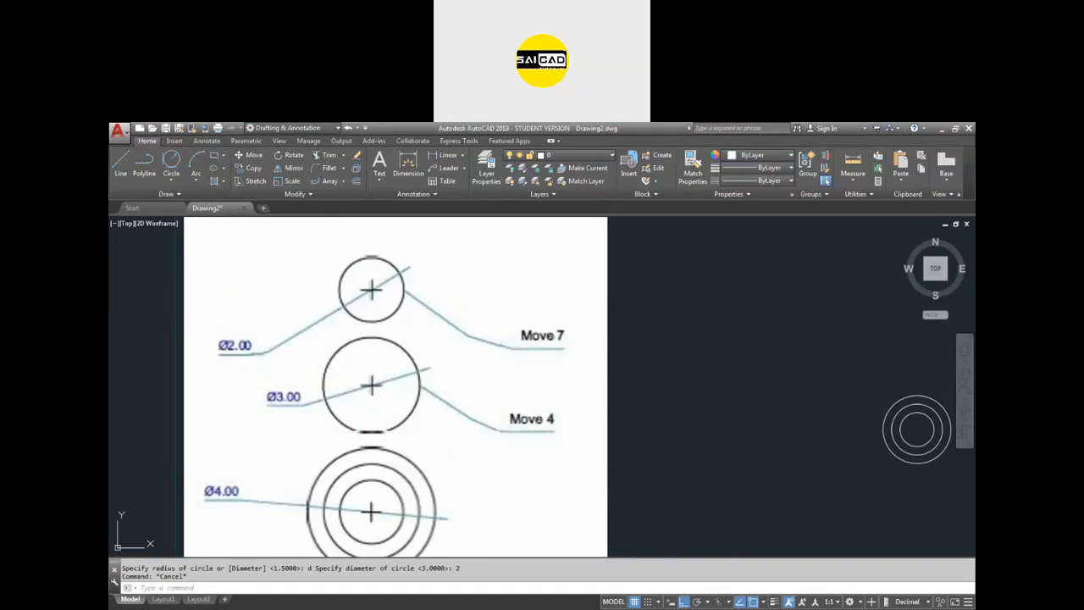
{"action": "scroll", "coordinate": [387, 420], "scroll_direction": "down", "scroll_amount": 4}
{"action": "scroll", "coordinate": [585, 425], "scroll_direction": "up", "scroll_amount": 5}
Step: Try to shift the middle concentric circle straight above the others by its center grip, and undo the shift
{"action": "left_click", "coordinate": [574, 421]}
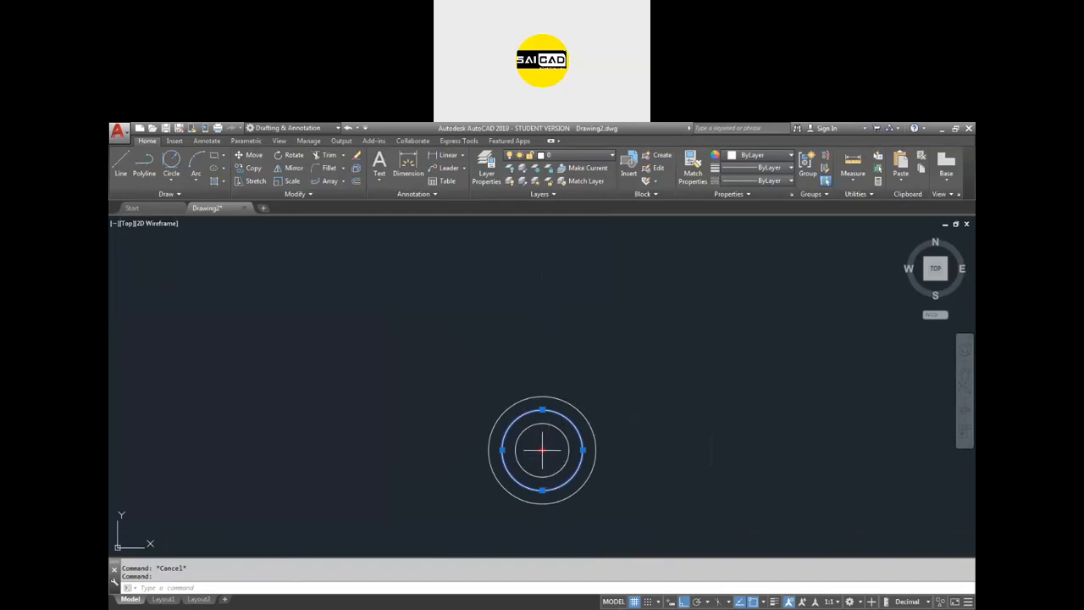
{"action": "left_click", "coordinate": [542, 450]}
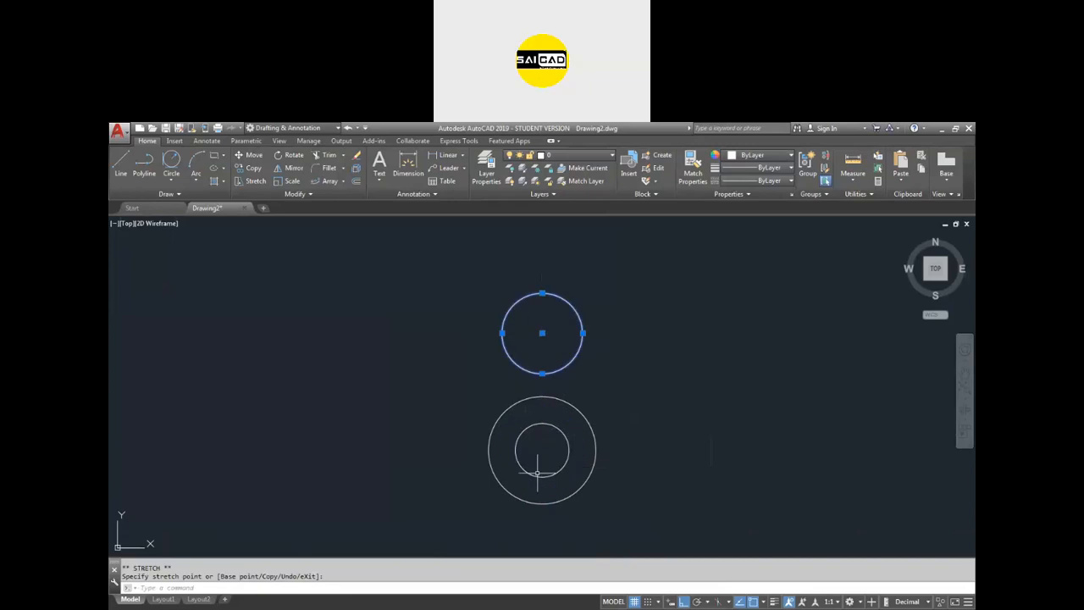
{"action": "key", "text": "ctrl+z"}
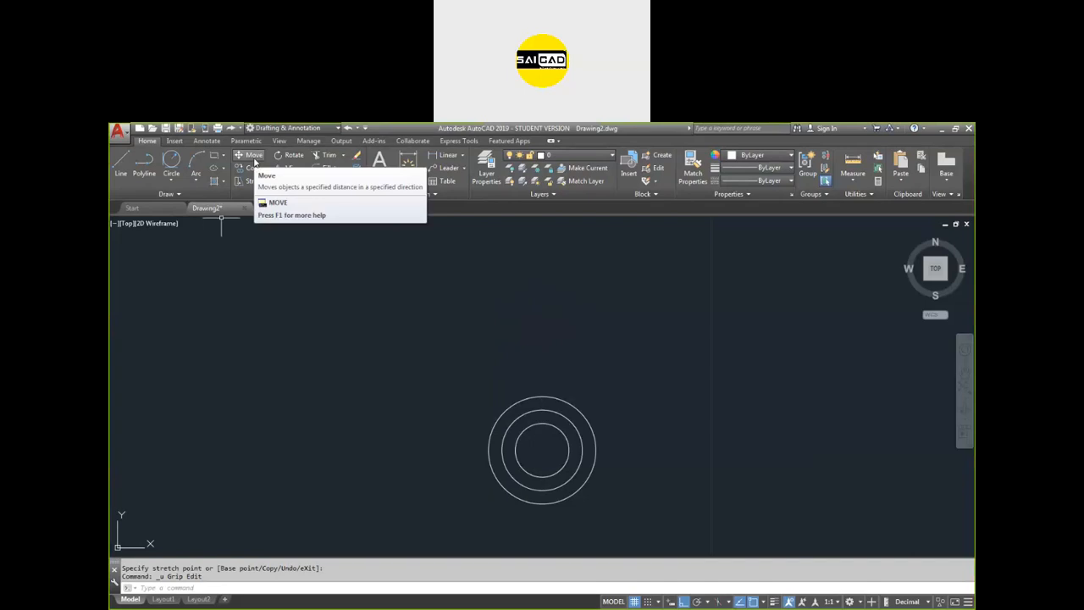
{"action": "type", "text": "m"}
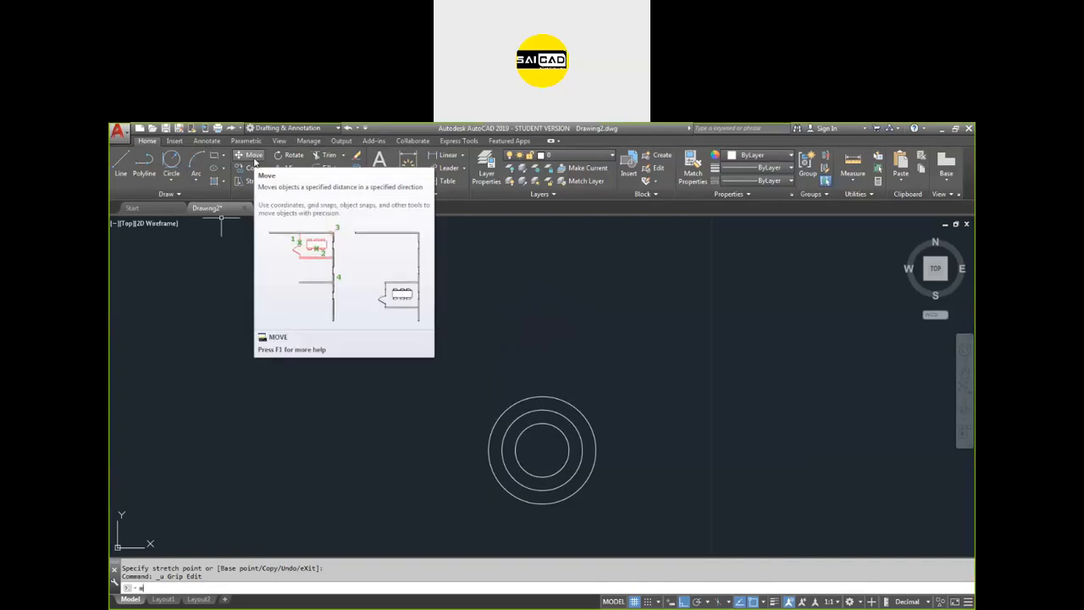
{"action": "key", "text": "Return"}
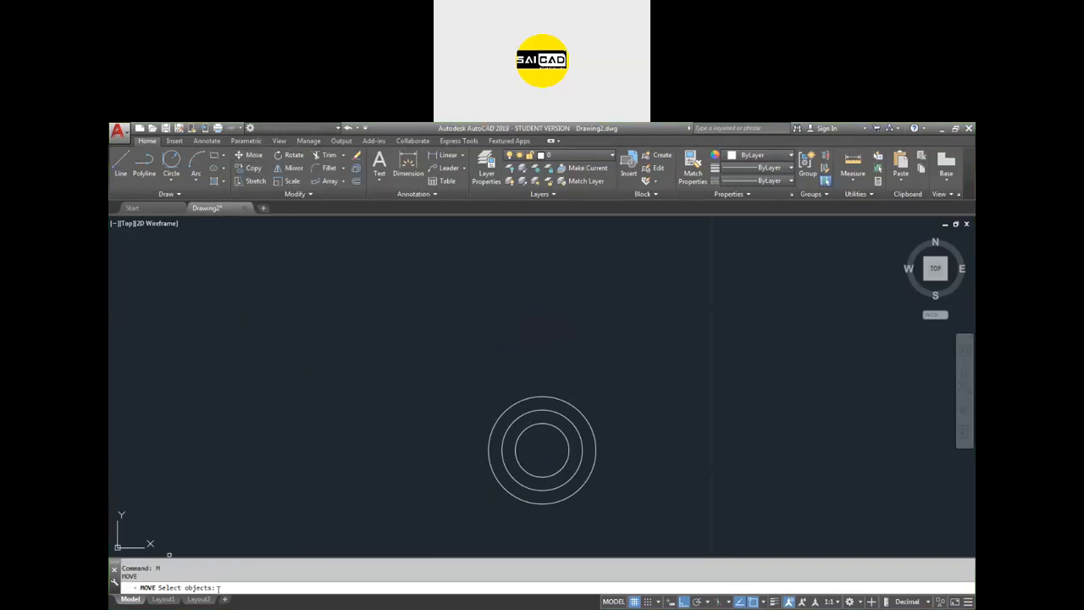
{"action": "left_click", "coordinate": [506, 467]}
{"action": "key", "text": "Return"}
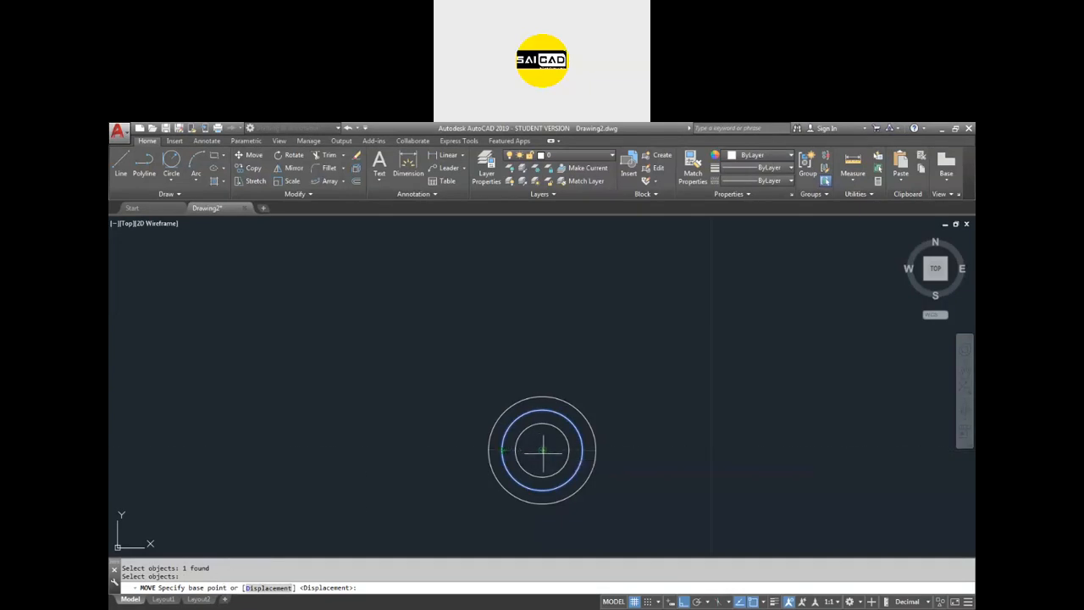
{"action": "scroll", "coordinate": [410, 474], "scroll_direction": "down", "scroll_amount": 2}
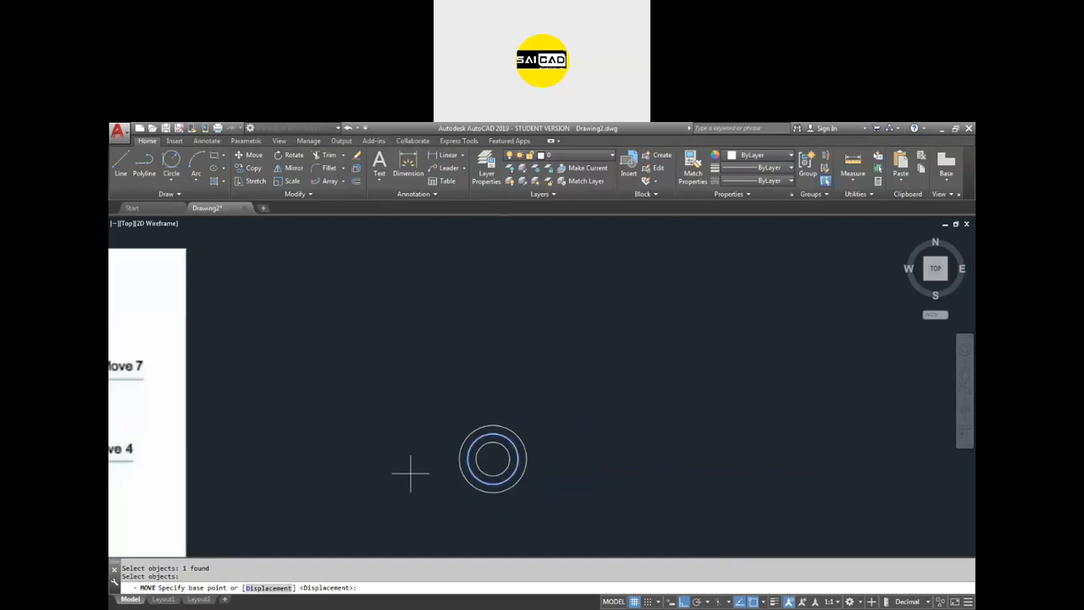
{"action": "key", "text": "Escape"}
Step: Draw a wide practice rectangle to the right of the concentric circles
{"action": "type", "text": "c"}
{"action": "key", "text": "Return"}
{"action": "left_click", "coordinate": [634, 350]}
{"action": "left_click", "coordinate": [886, 470]}
Step: Draw a freehand practice circle below and to the left of the rectangle's lower-left corner
{"action": "type", "text": "c"}
{"action": "key", "text": "Return"}
{"action": "left_click", "coordinate": [592, 517]}
{"action": "key", "text": "Return"}
{"action": "left_click", "coordinate": [631, 498]}
{"action": "left_click", "coordinate": [593, 525]}
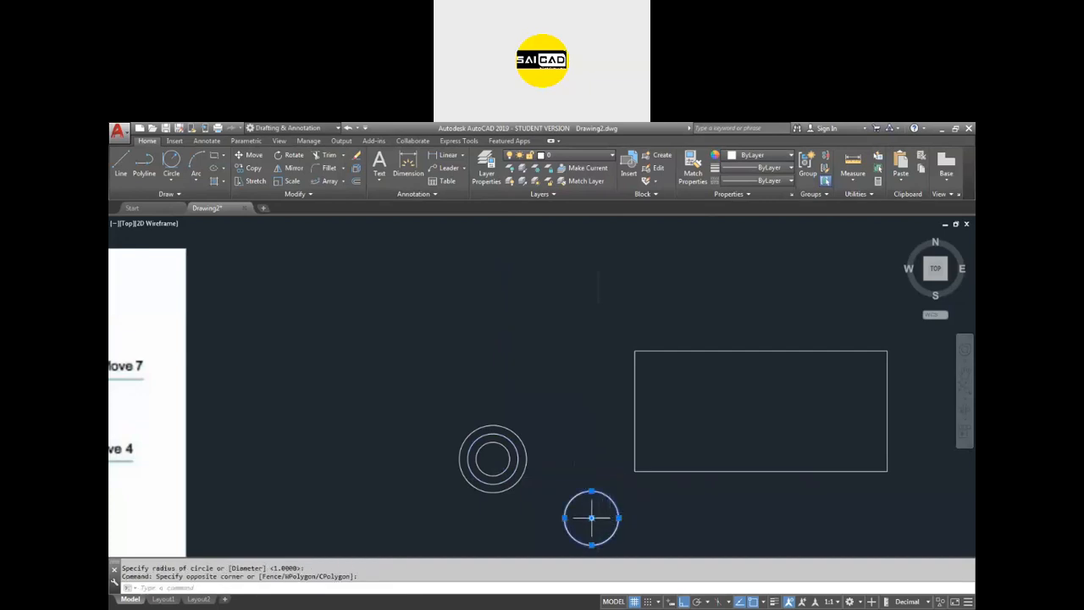
{"action": "key", "text": "Escape"}
Step: Move the practice circle from its center onto the rectangle's lower-left corner
{"action": "left_click", "coordinate": [573, 517]}
{"action": "left_click", "coordinate": [561, 540]}
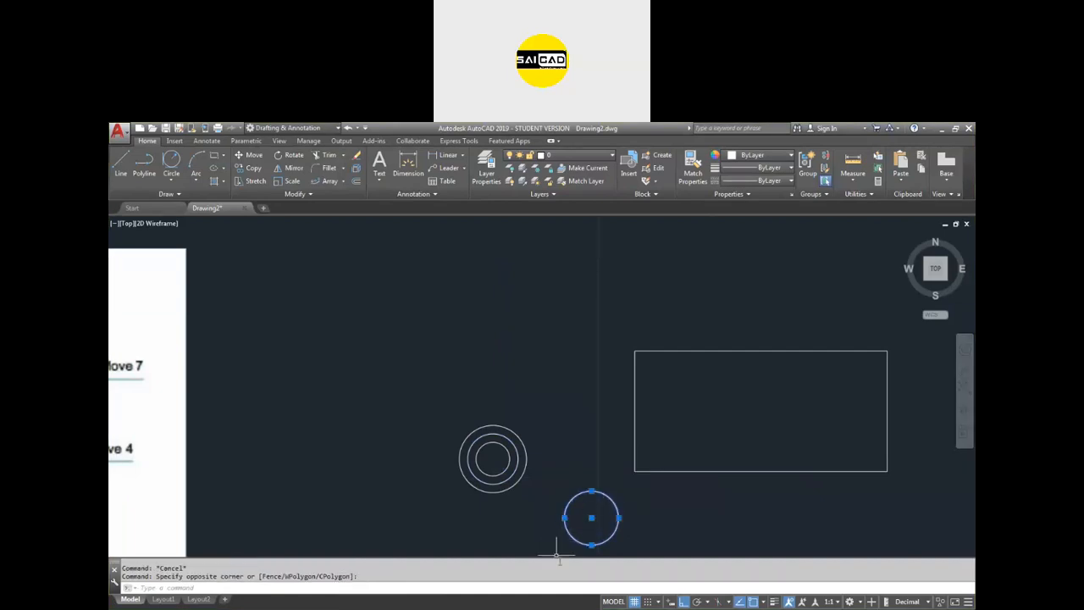
{"action": "type", "text": "m"}
{"action": "key", "text": "Return"}
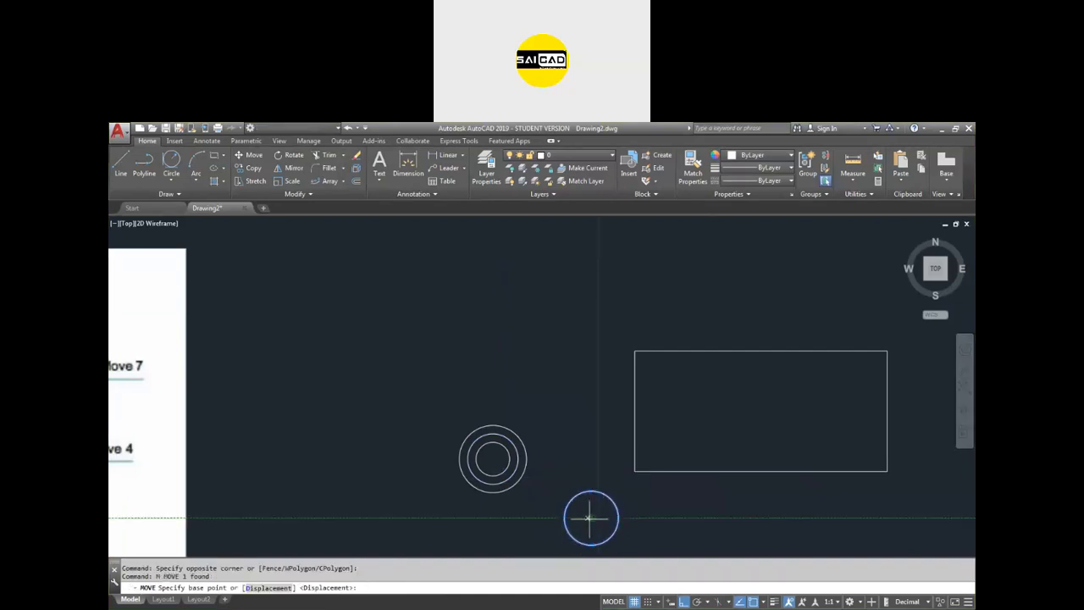
{"action": "left_click", "coordinate": [591, 518]}
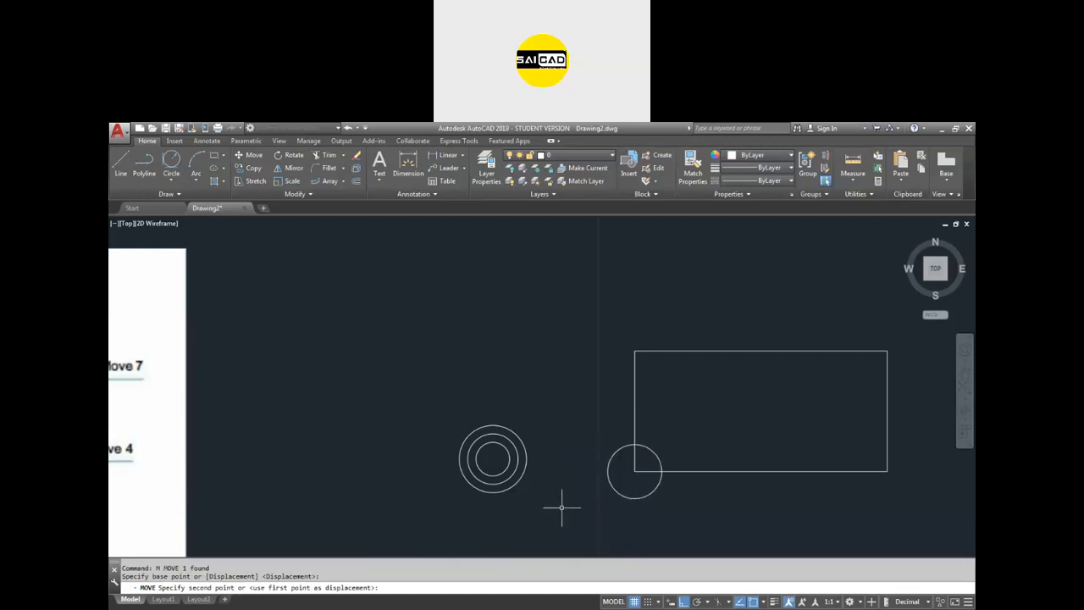
Step: Move the practice circle from its bottom quadrant point onto the rectangle's upper-left corner
{"action": "left_click", "coordinate": [597, 480]}
{"action": "left_click", "coordinate": [581, 512]}
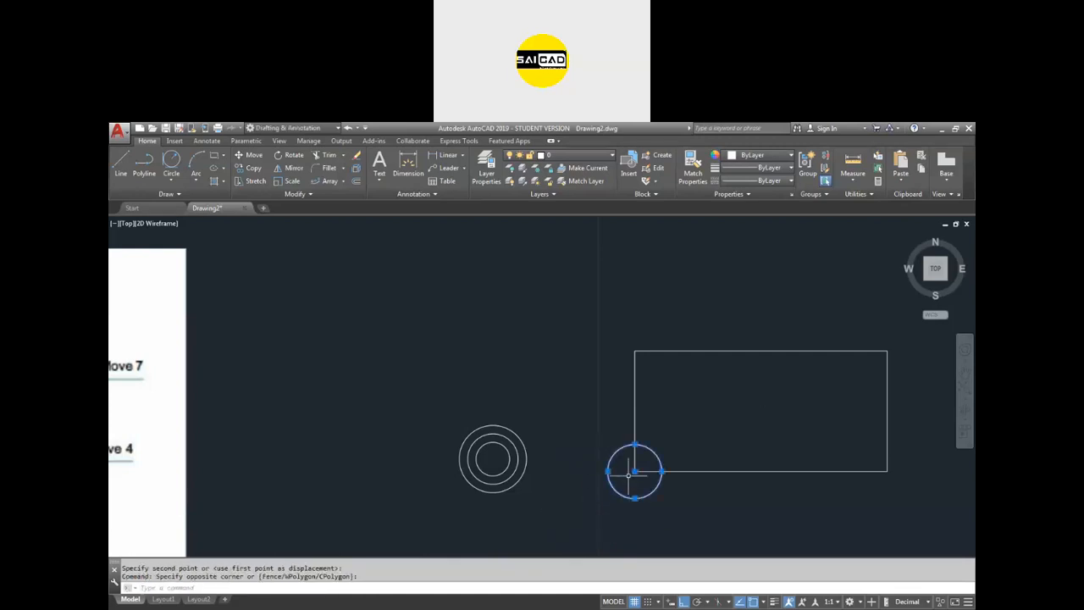
{"action": "type", "text": "m"}
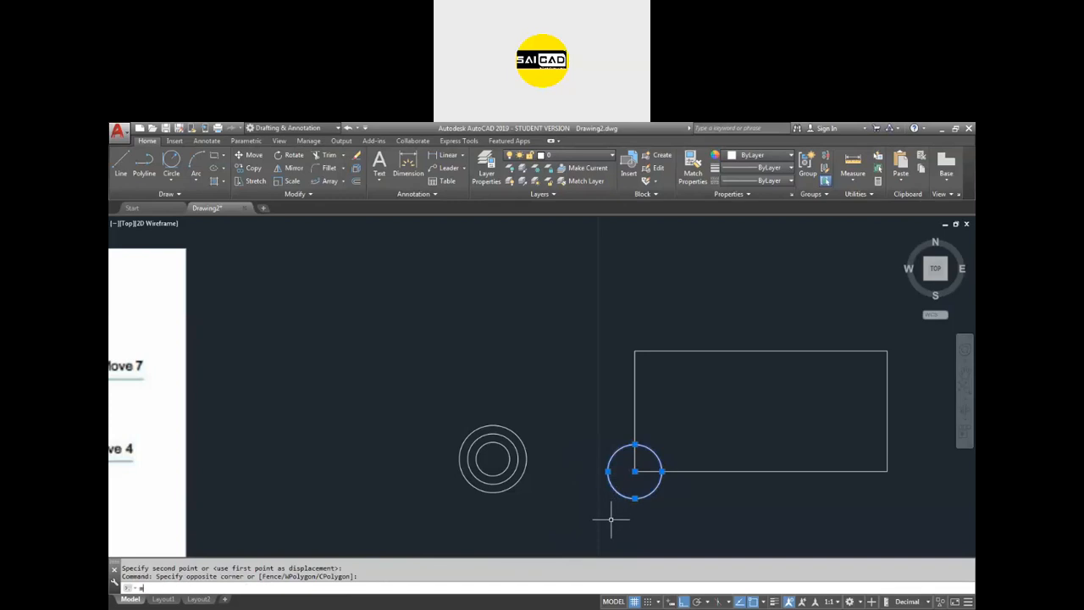
{"action": "key", "text": "Return"}
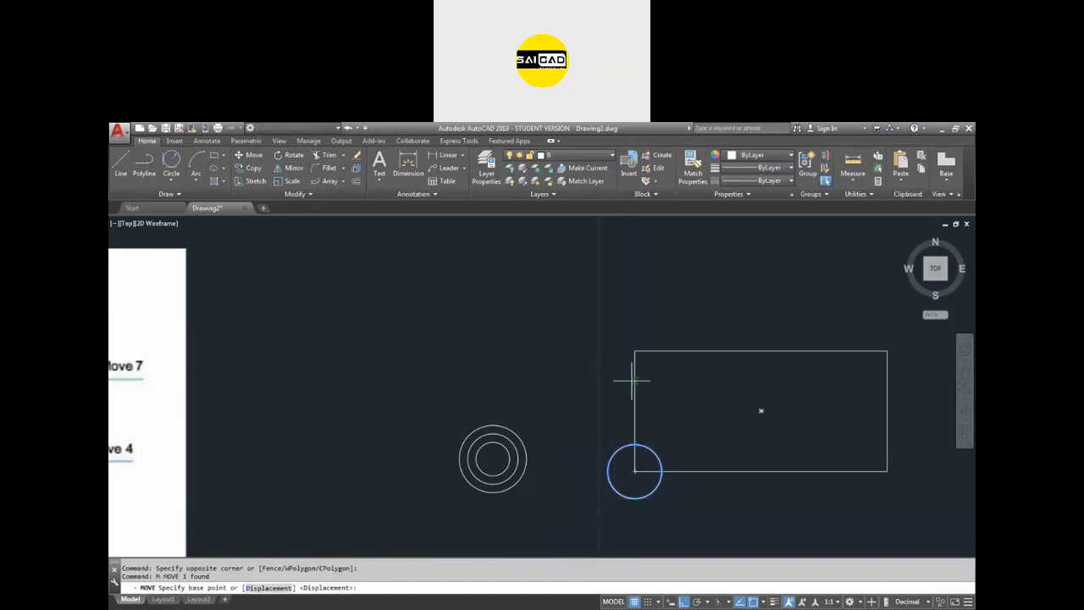
{"action": "left_click", "coordinate": [635, 498]}
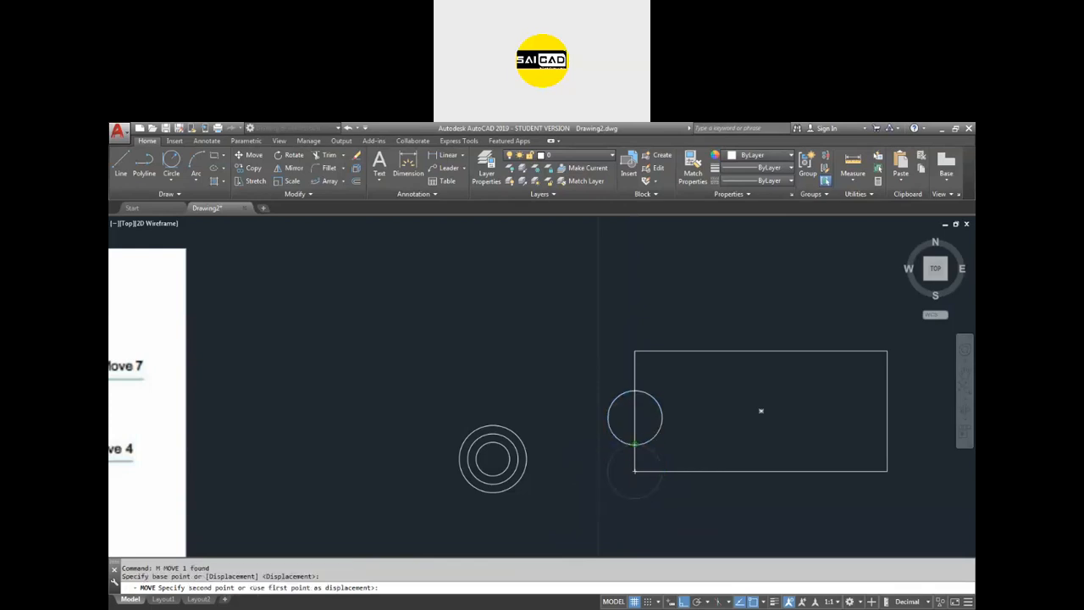
{"action": "left_click", "coordinate": [643, 341]}
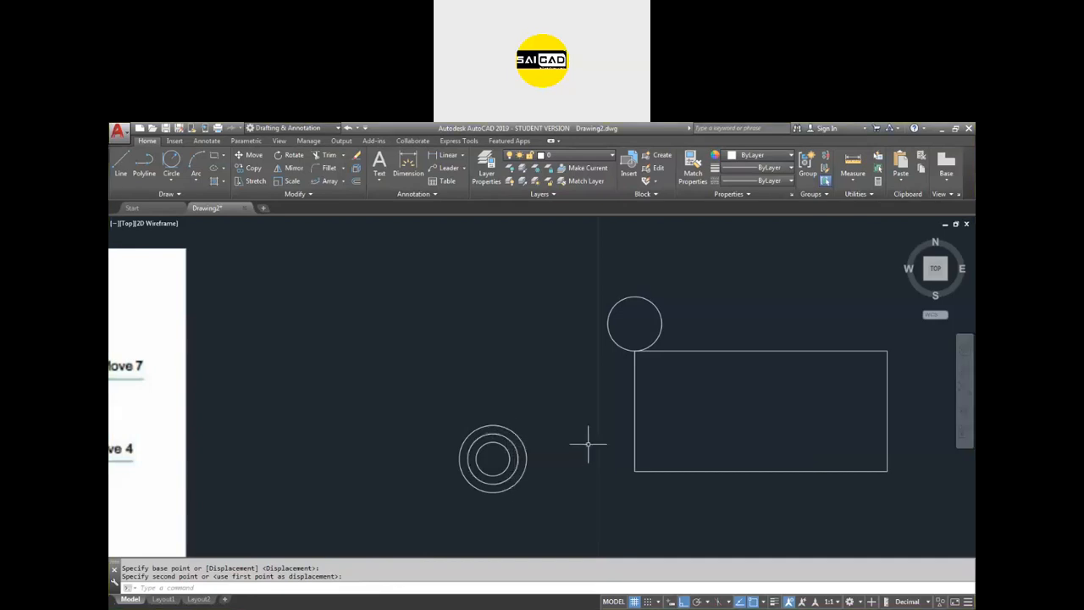
Step: Move the middle concentric circle straight up by 4 units, using a base point in empty space
{"action": "type", "text": "m"}
{"action": "key", "text": "Return"}
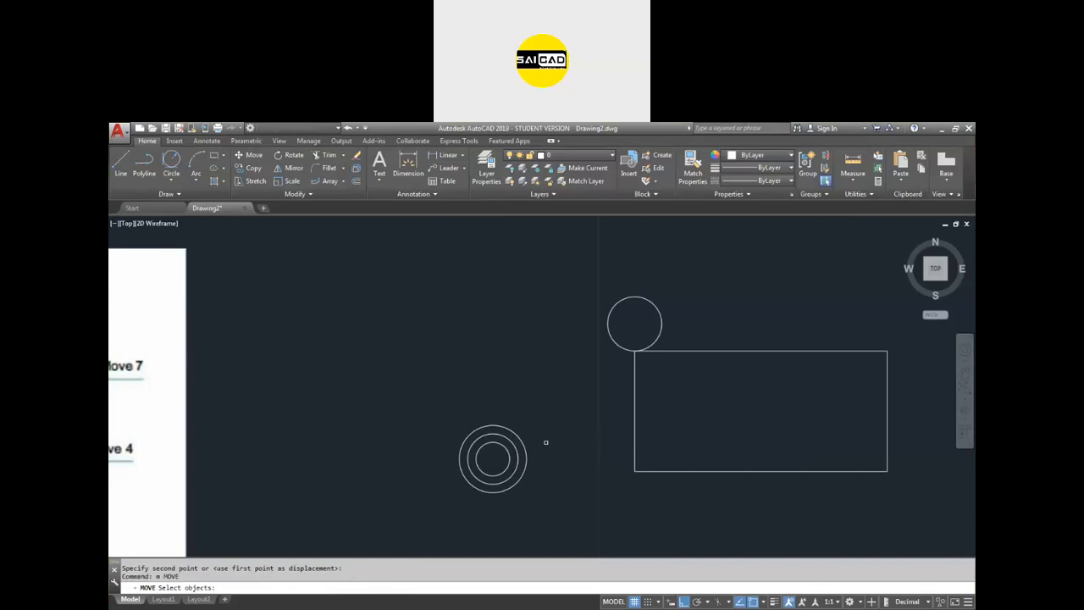
{"action": "left_click", "coordinate": [511, 440]}
{"action": "key", "text": "Return"}
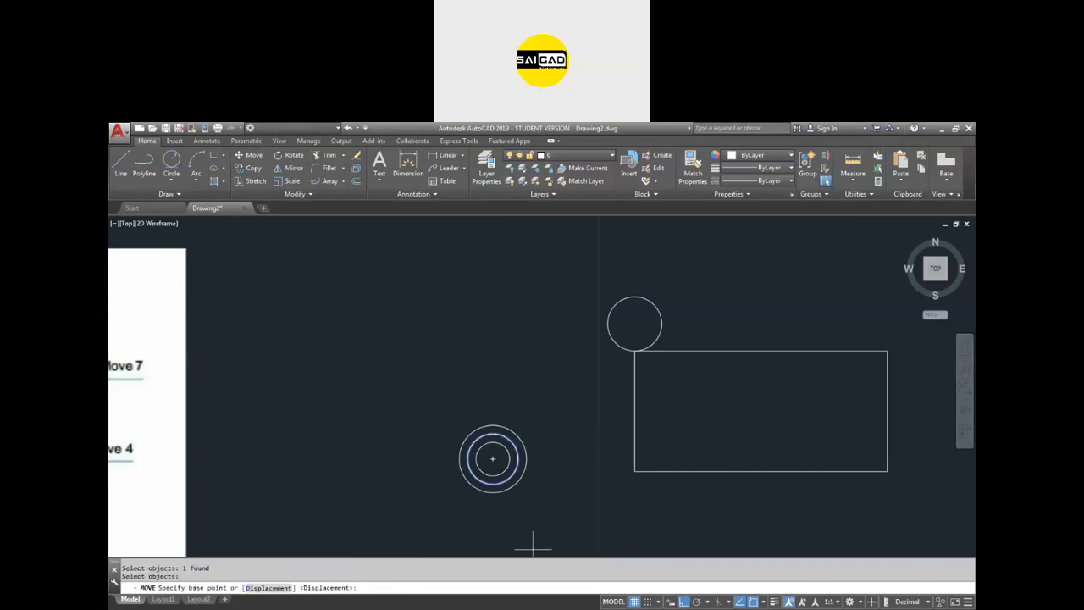
{"action": "left_click", "coordinate": [394, 500]}
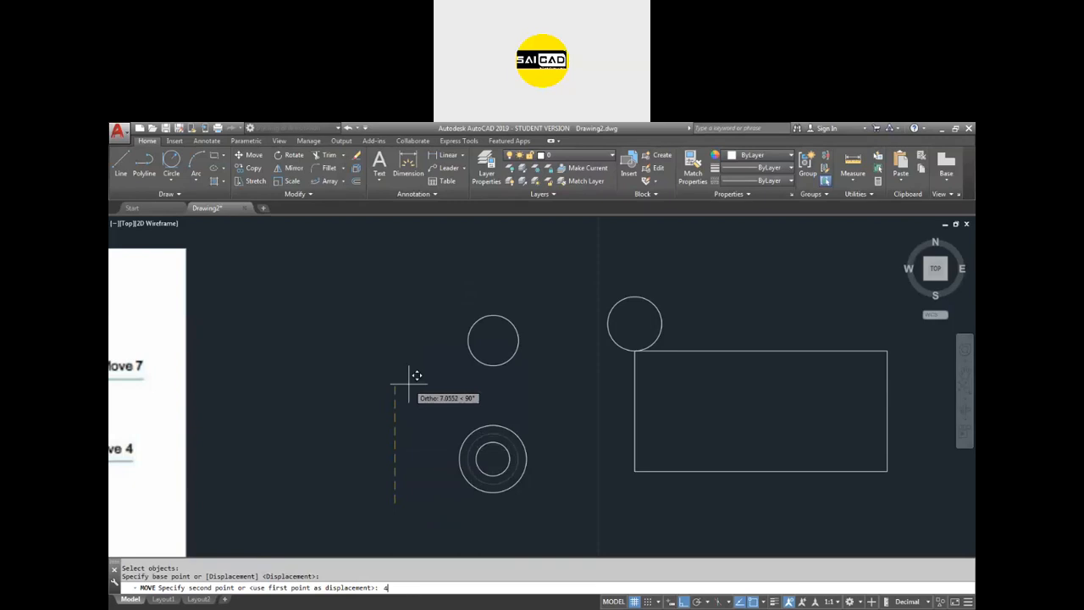
{"action": "key", "text": "Return"}
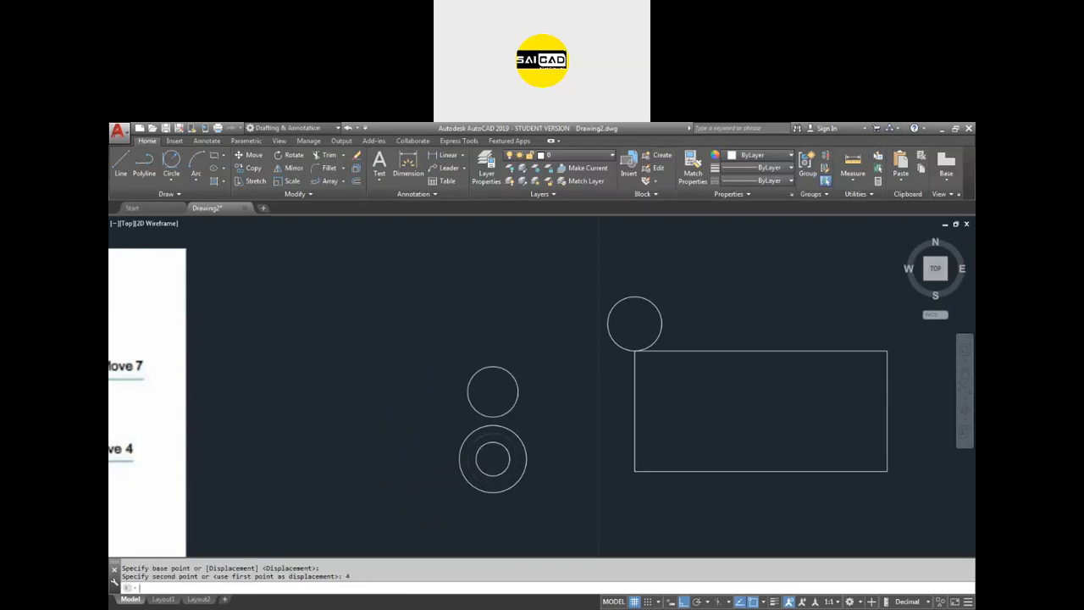
Step: Move the innermost circle straight up by 7 units, above the separated middle circle
{"action": "scroll", "coordinate": [508, 420], "scroll_direction": "down", "scroll_amount": 3}
{"action": "scroll", "coordinate": [491, 426], "scroll_direction": "up", "scroll_amount": 3}
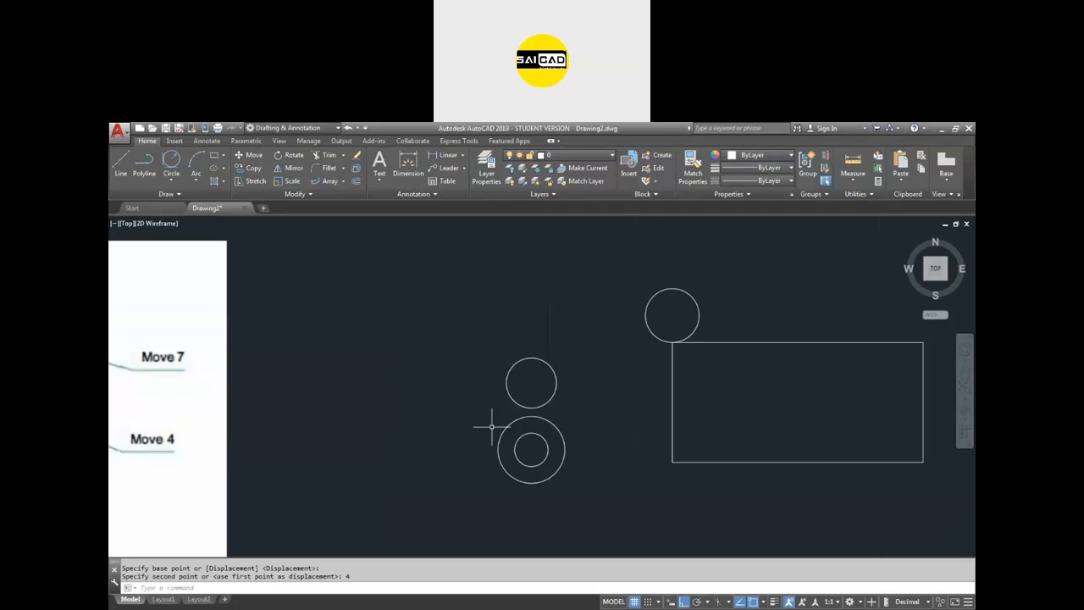
{"action": "scroll", "coordinate": [535, 440], "scroll_direction": "down", "scroll_amount": 3}
{"action": "left_click", "coordinate": [533, 436]}
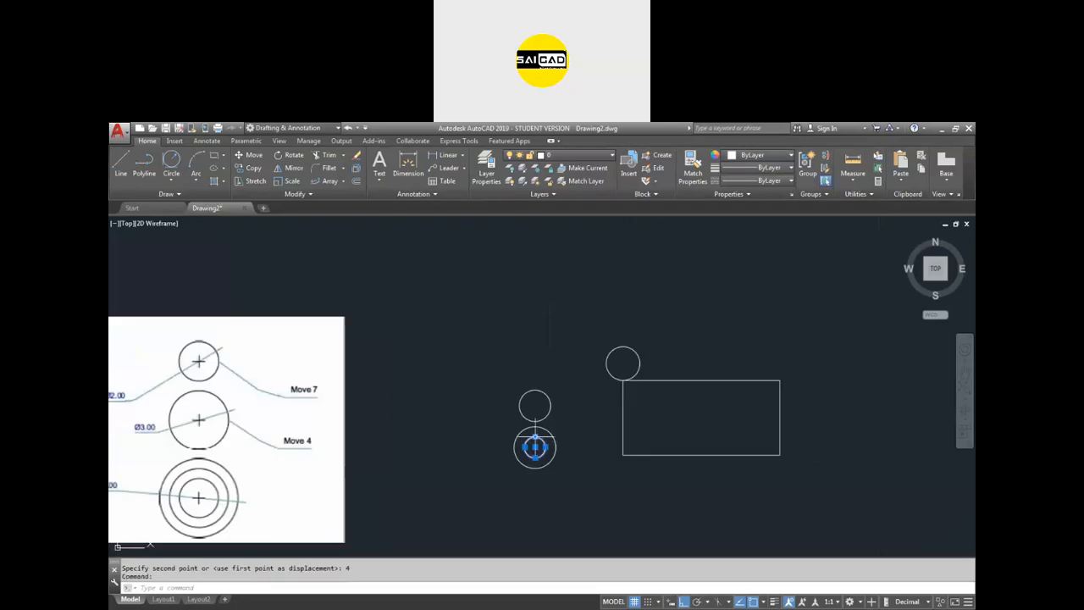
{"action": "scroll", "coordinate": [534, 433], "scroll_direction": "up", "scroll_amount": 3}
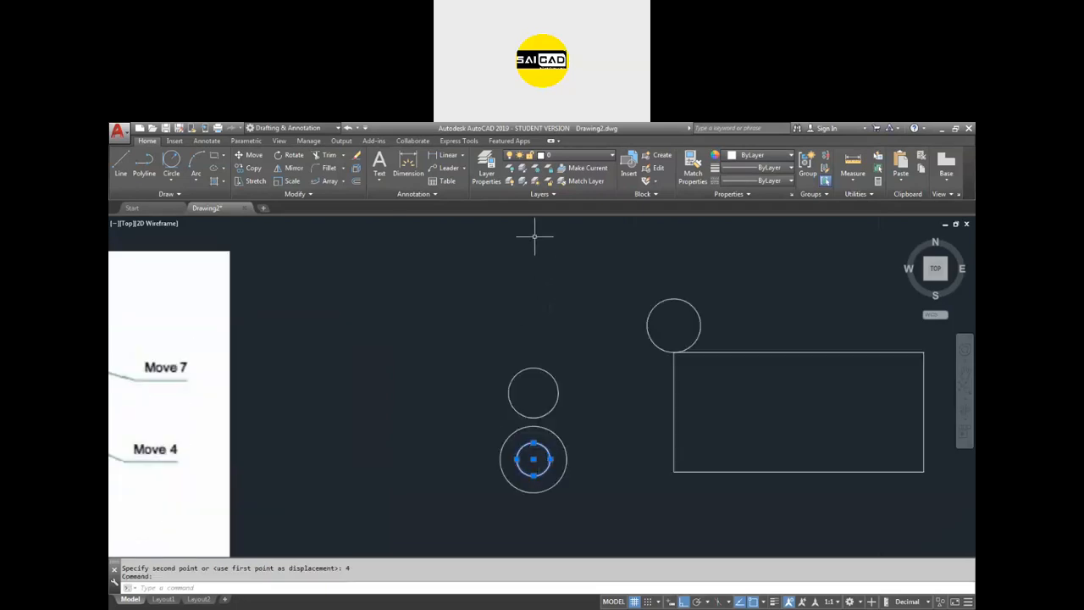
{"action": "type", "text": "m"}
{"action": "key", "text": "Return"}
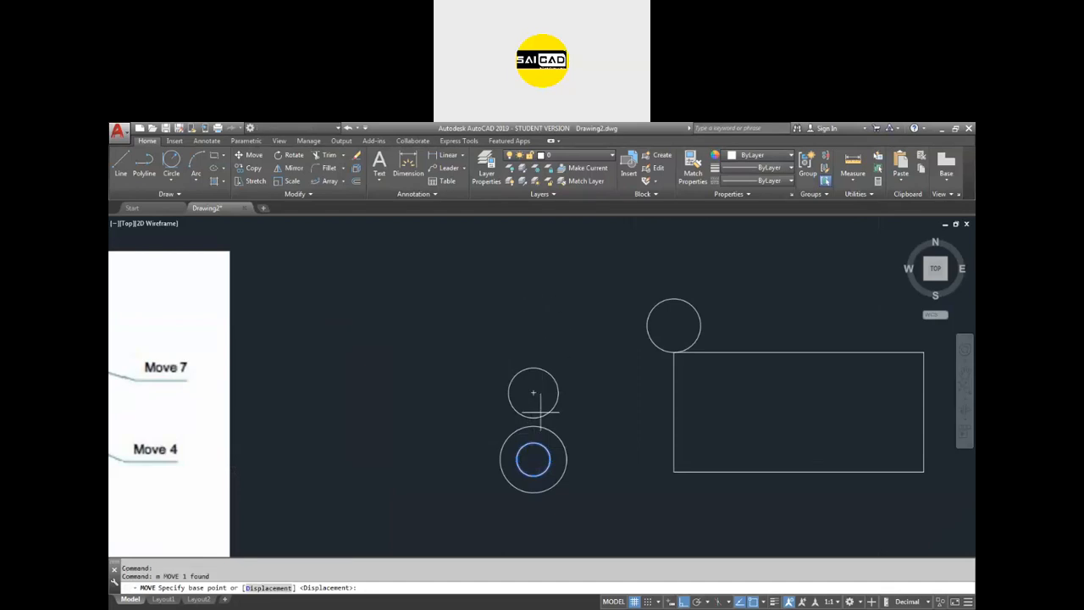
{"action": "left_click", "coordinate": [532, 460]}
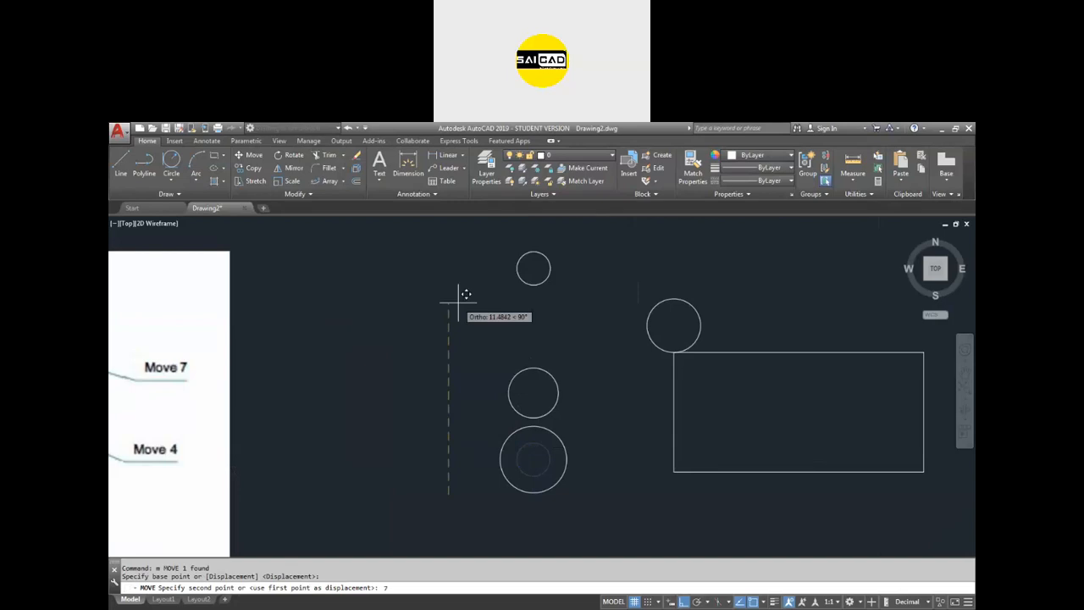
{"action": "key", "text": "Return"}
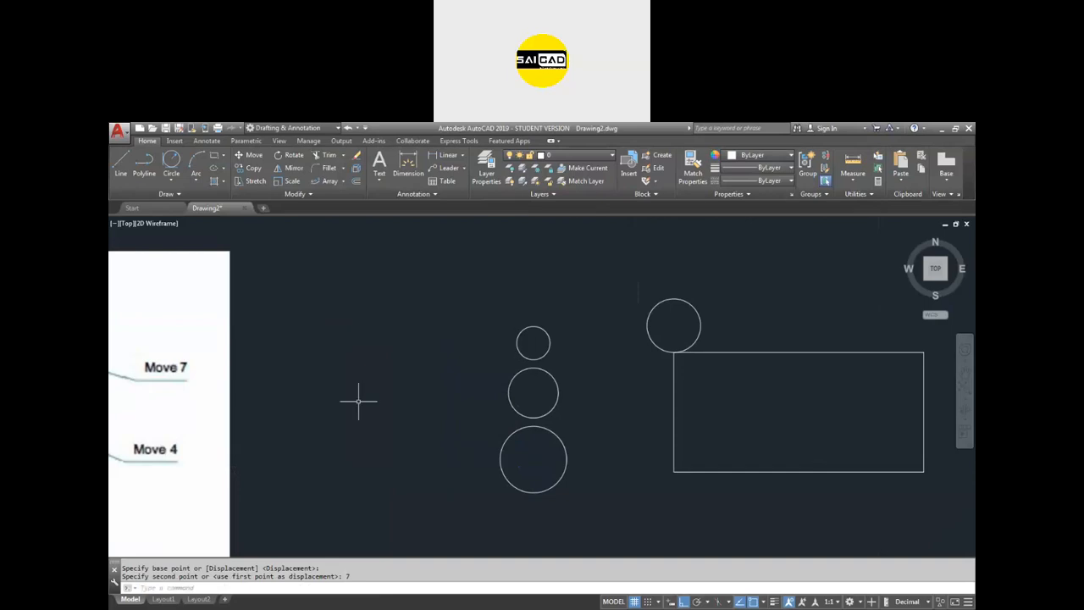
Step: Move the practice circle from its center onto the rectangle's lower-right corner
{"action": "scroll", "coordinate": [436, 395], "scroll_direction": "down", "scroll_amount": 2}
{"action": "type", "text": "m"}
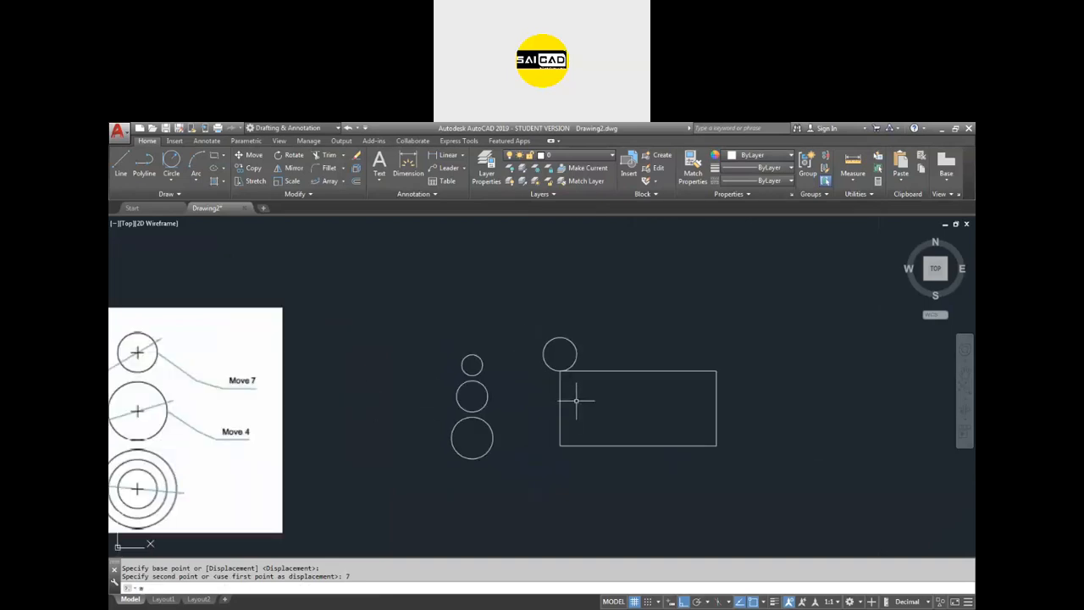
{"action": "key", "text": "Return"}
{"action": "left_click", "coordinate": [595, 314]}
{"action": "left_click", "coordinate": [543, 373]}
{"action": "key", "text": "Return"}
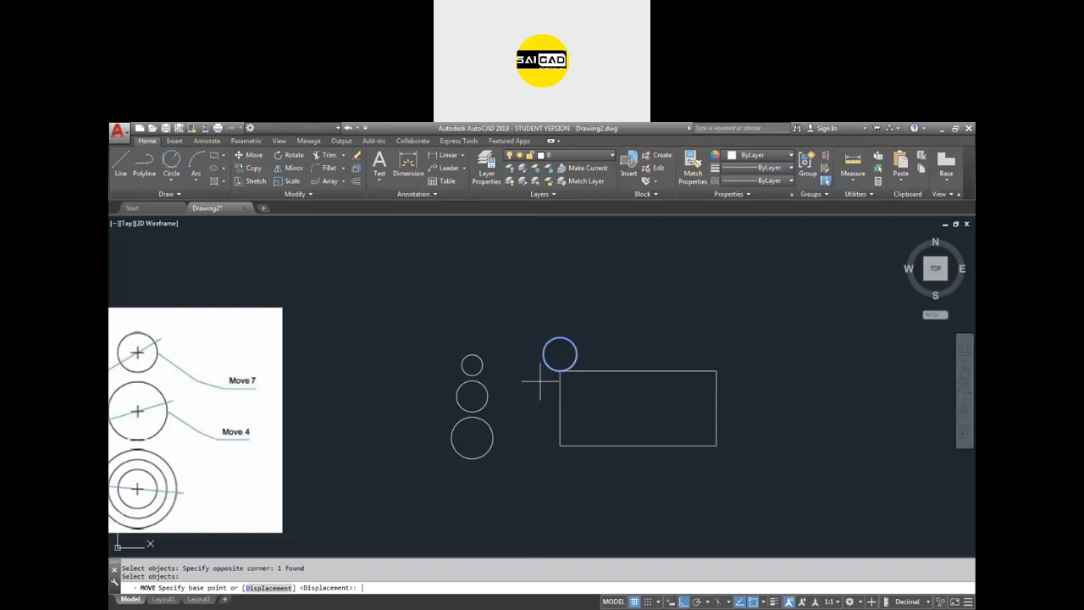
{"action": "left_click", "coordinate": [559, 354]}
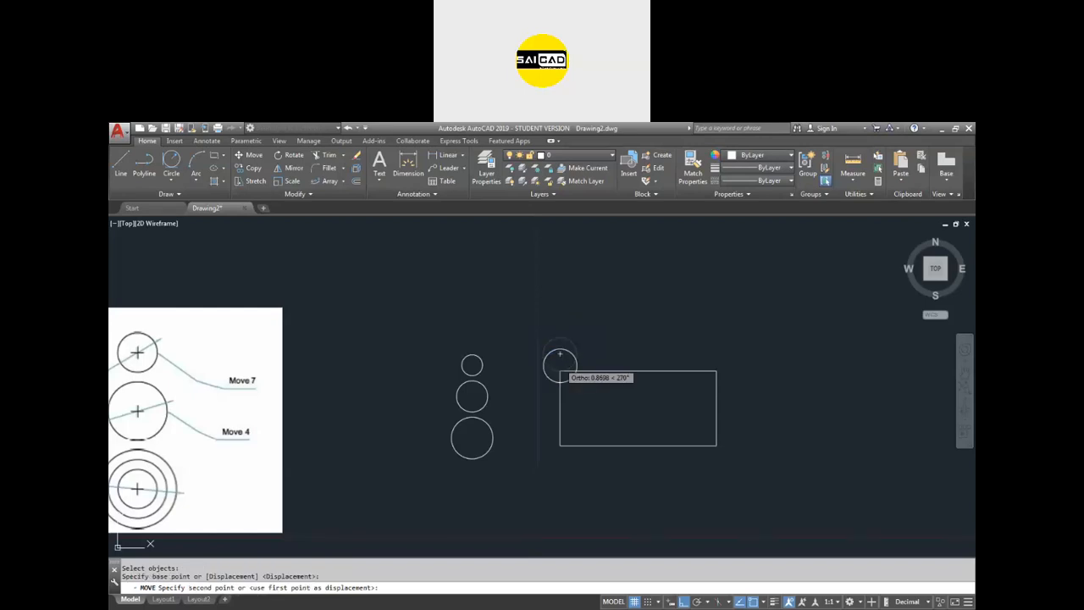
{"action": "left_click", "coordinate": [717, 445]}
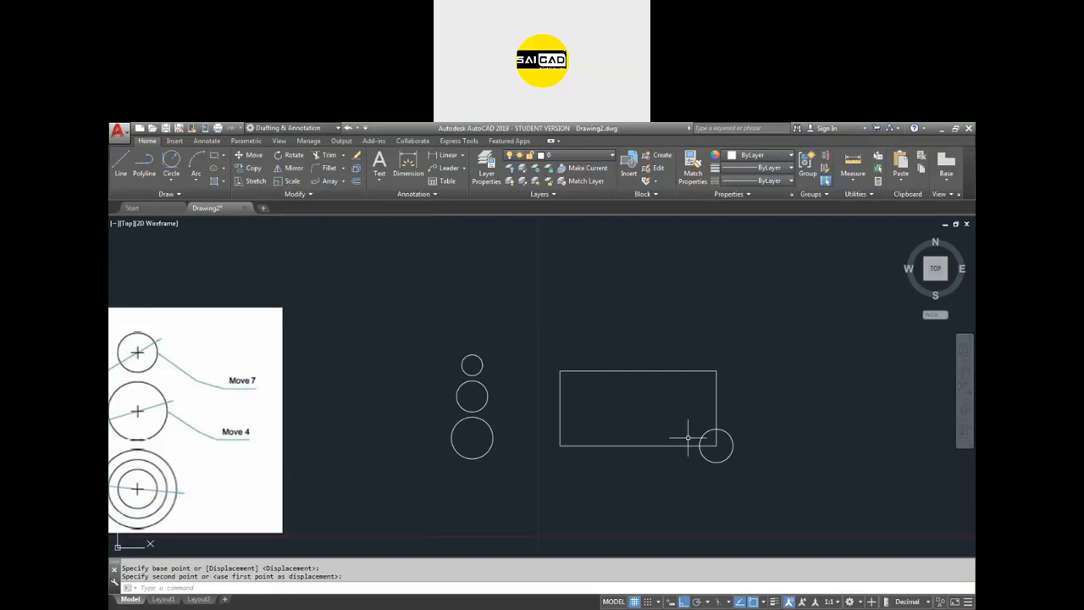
Step: Copy the practice circle from its center onto the rectangle's upper-right and lower-left corners, and turn Ortho off for a diagonal copy
{"action": "scroll", "coordinate": [687, 437], "scroll_direction": "up", "scroll_amount": 2}
{"action": "left_click", "coordinate": [682, 395]}
{"action": "left_click", "coordinate": [784, 468]}
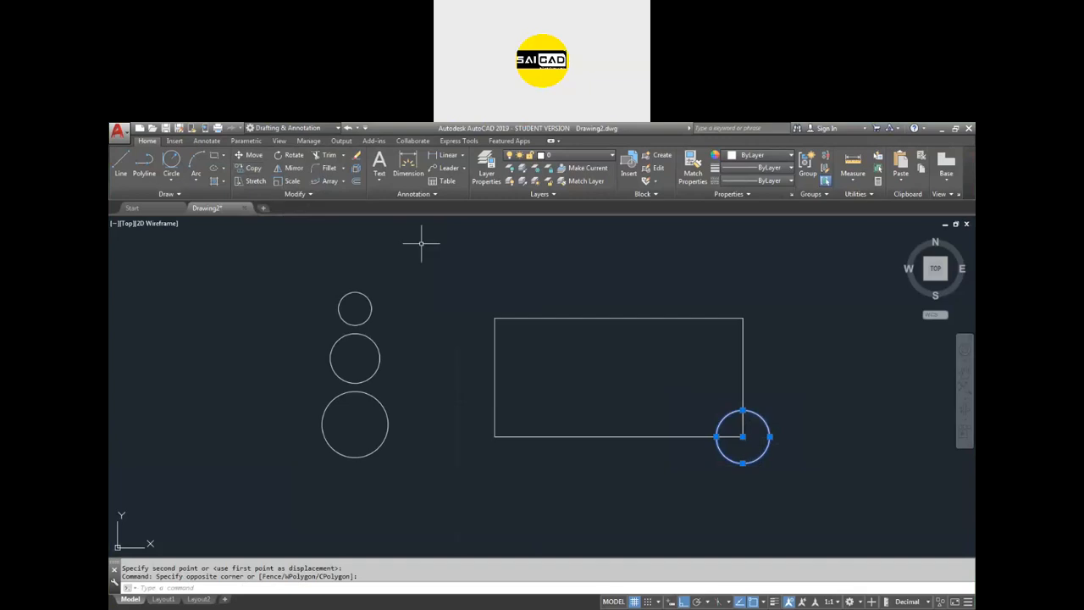
{"action": "type", "text": "co"}
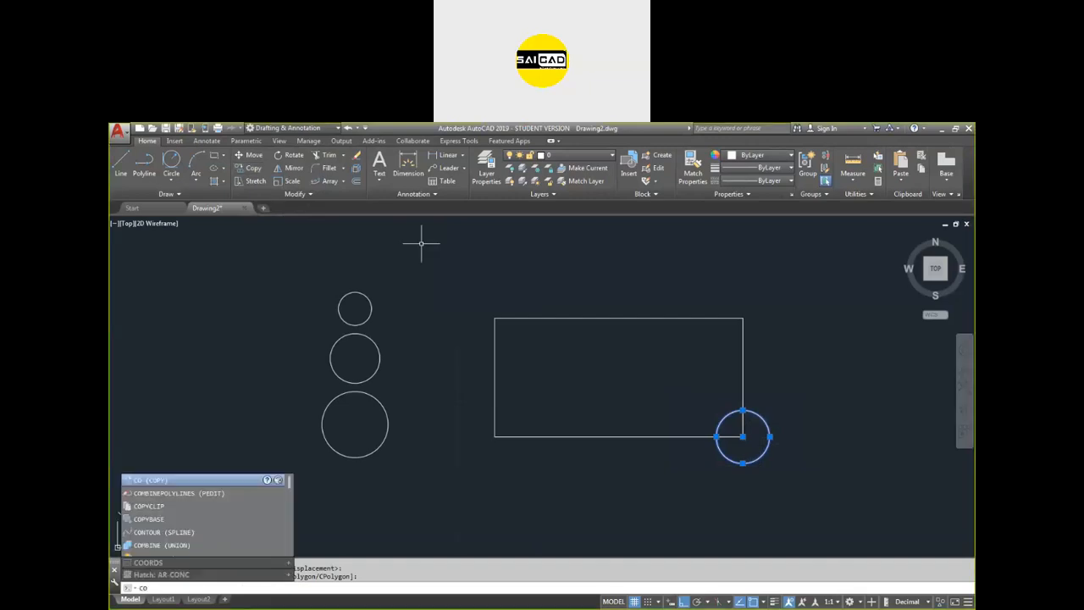
{"action": "key", "text": "Return"}
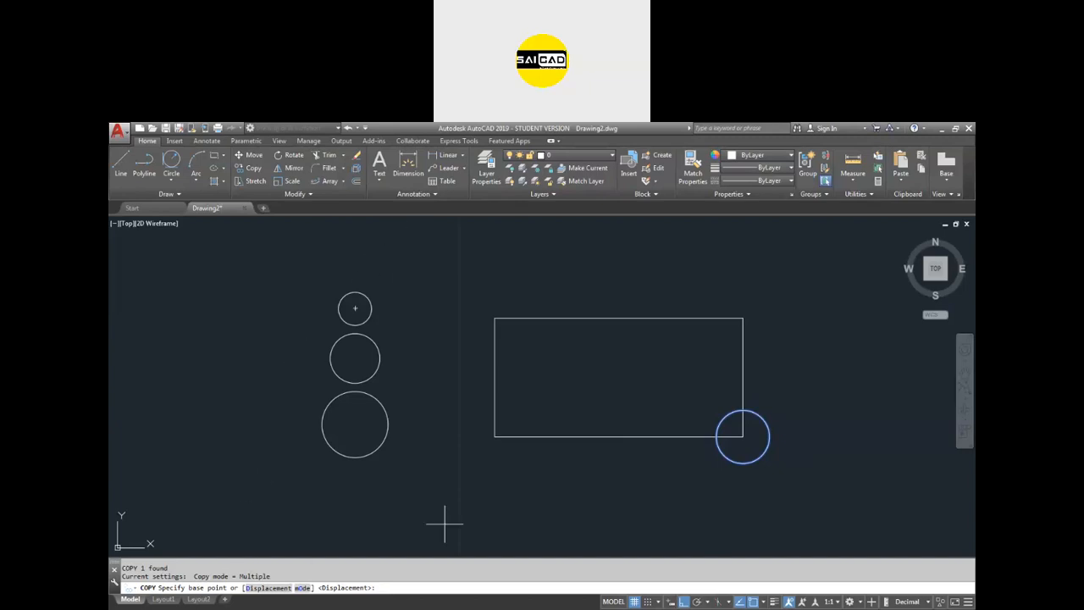
{"action": "left_click", "coordinate": [742, 436]}
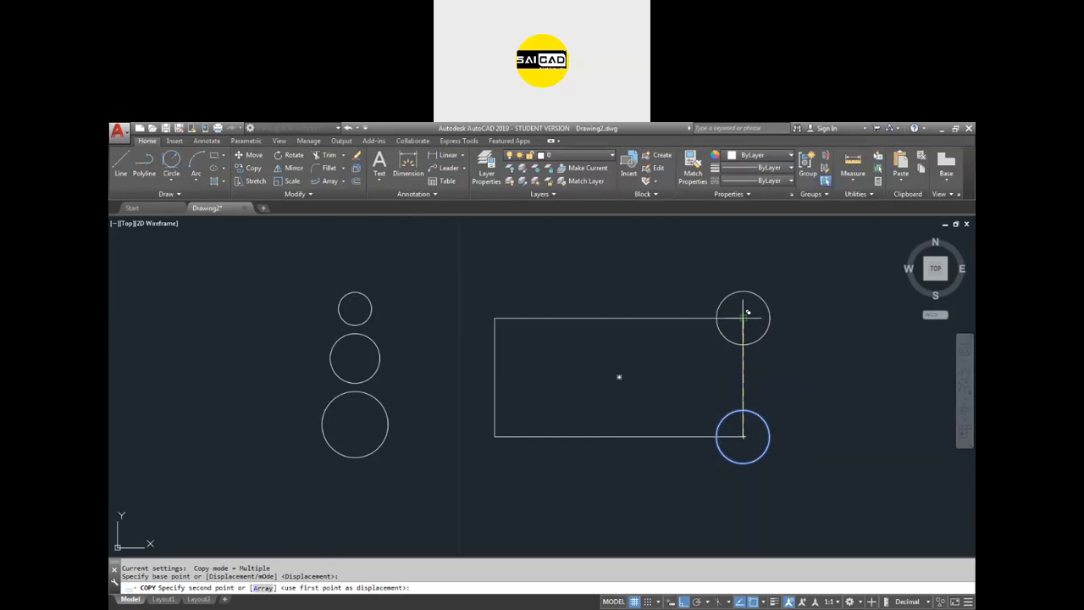
{"action": "left_click", "coordinate": [743, 319]}
{"action": "left_click", "coordinate": [498, 435]}
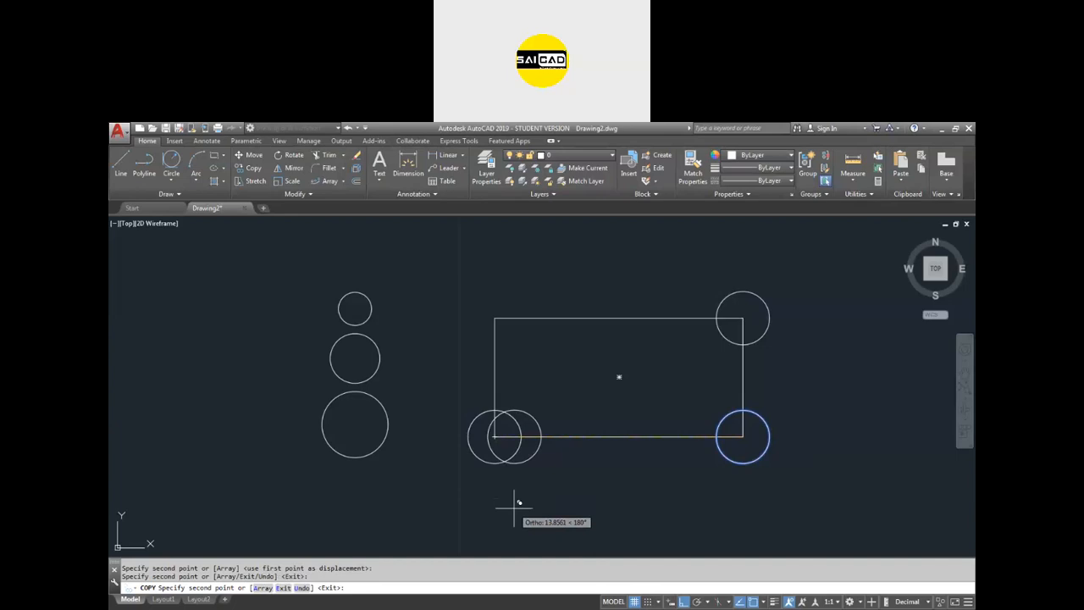
{"action": "key", "text": "F8"}
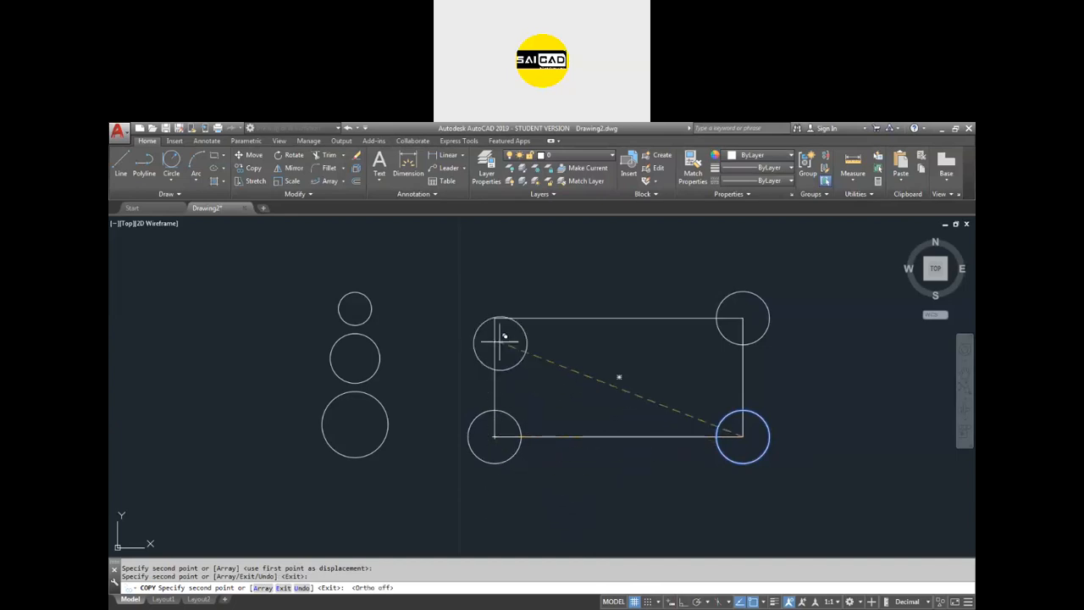
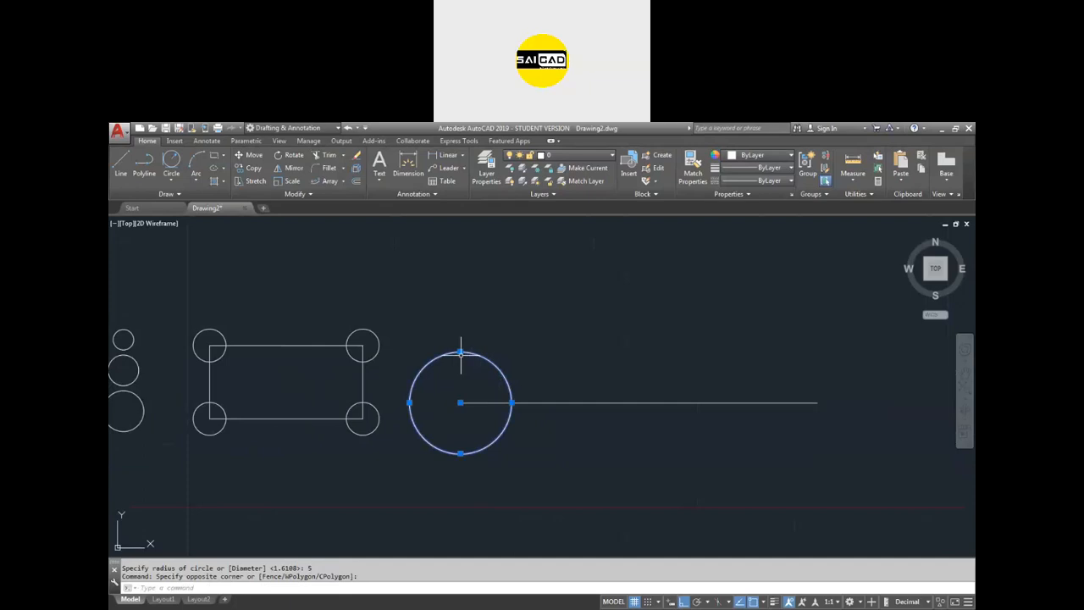
Step: Shrink the circle at the horizontal line's left end to less than half its size with its top quadrant grip
{"action": "left_click", "coordinate": [459, 352]}
{"action": "left_click", "coordinate": [460, 381]}
{"action": "key", "text": "Escape"}
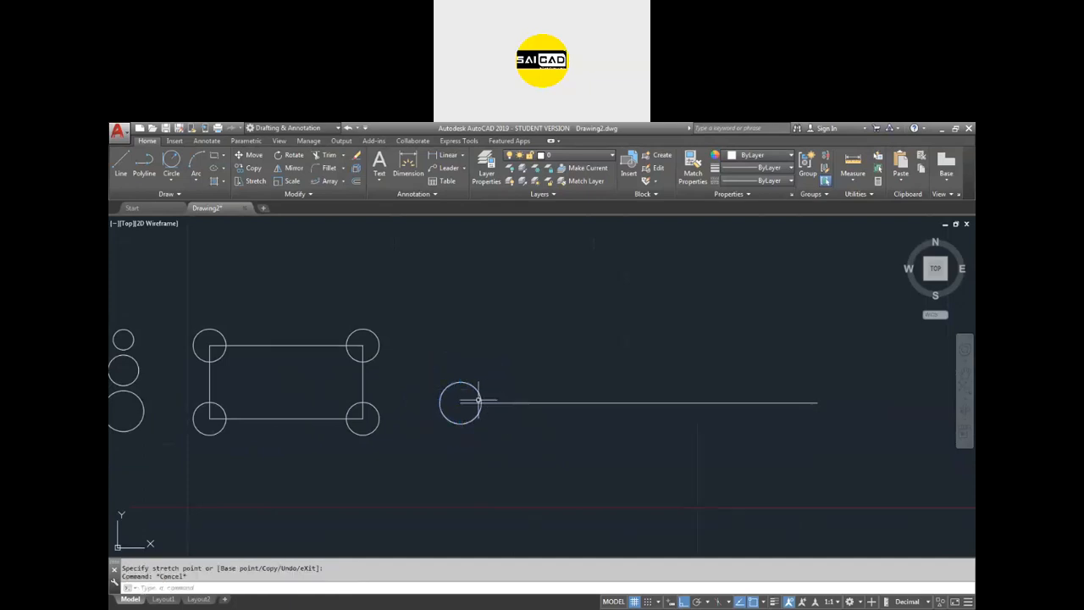
{"action": "left_click", "coordinate": [482, 375]}
{"action": "left_click", "coordinate": [453, 392]}
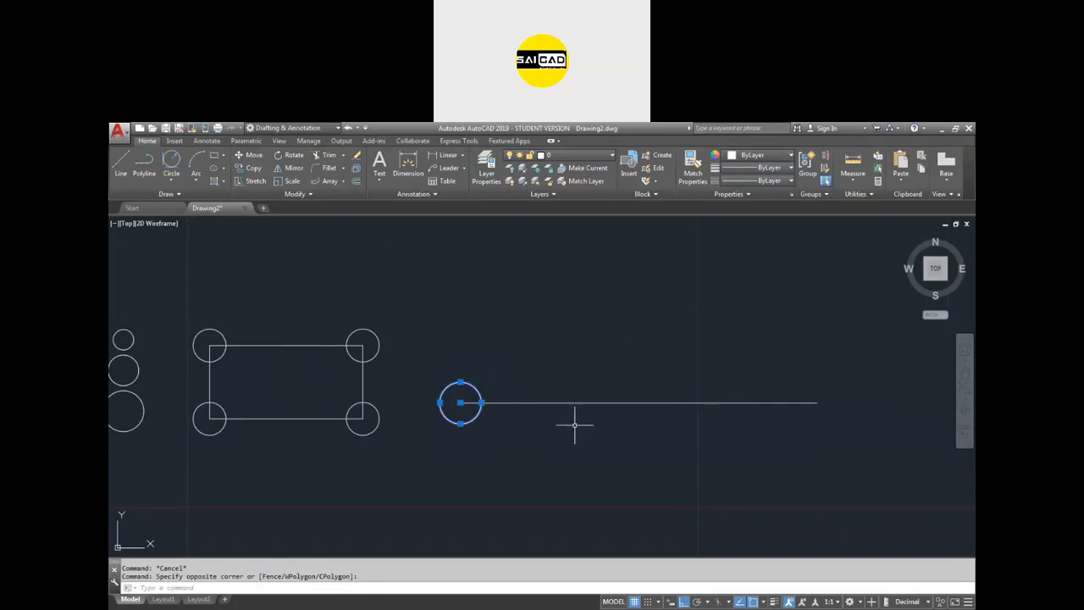
{"action": "left_click", "coordinate": [614, 424]}
{"action": "left_click", "coordinate": [583, 362]}
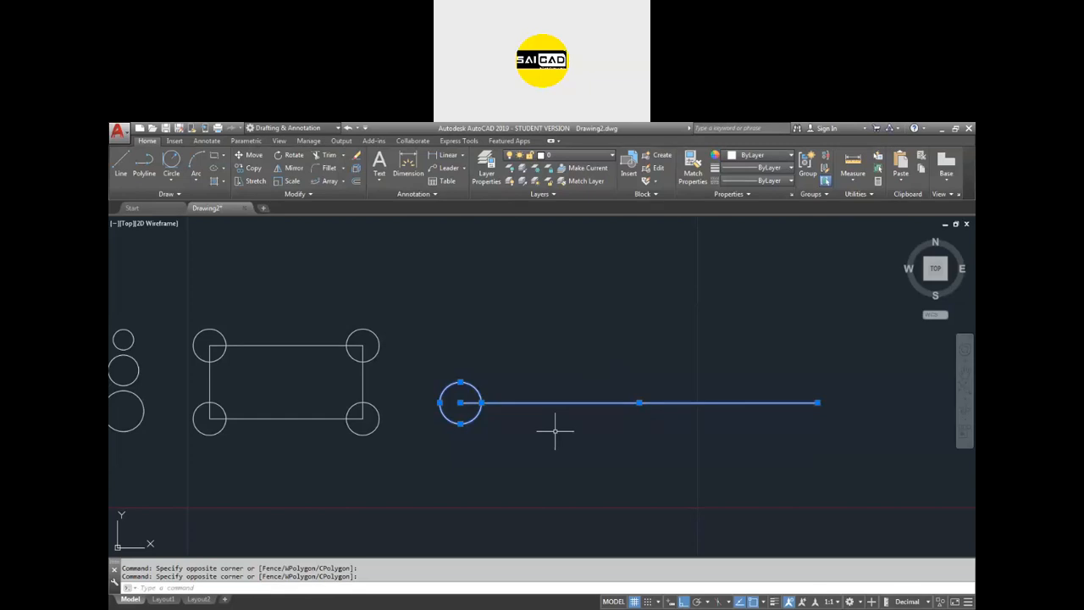
{"action": "key", "text": "Escape"}
{"action": "key", "text": "Escape"}
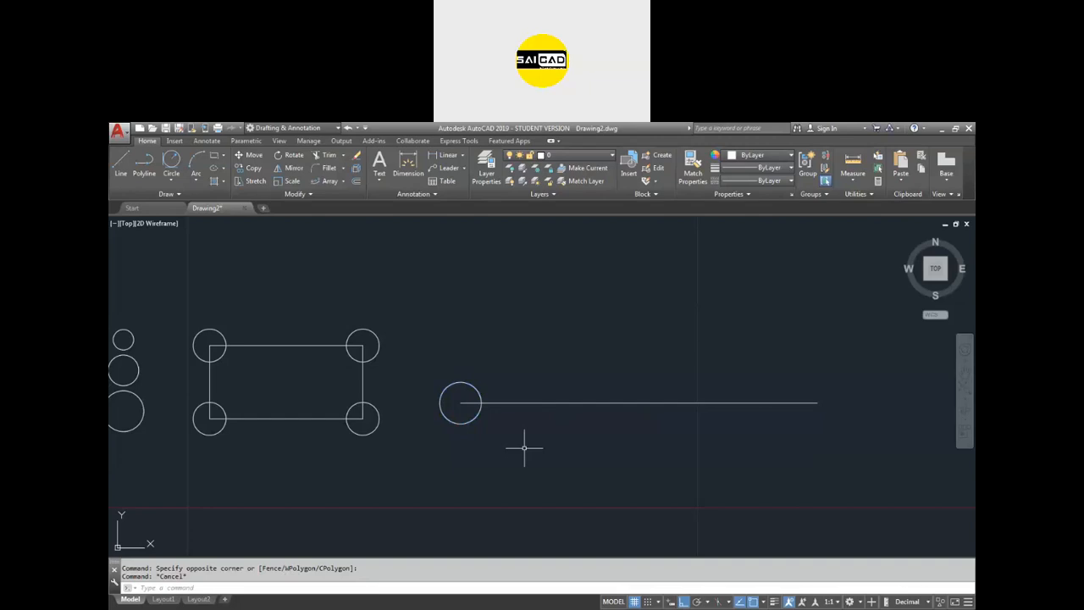
Step: Start a Copy of the small circle at the line's left end, with its center as the base point
{"action": "type", "text": "co"}
{"action": "key", "text": "Return"}
{"action": "left_click", "coordinate": [441, 411]}
{"action": "key", "text": "Return"}
{"action": "left_click", "coordinate": [459, 402]}
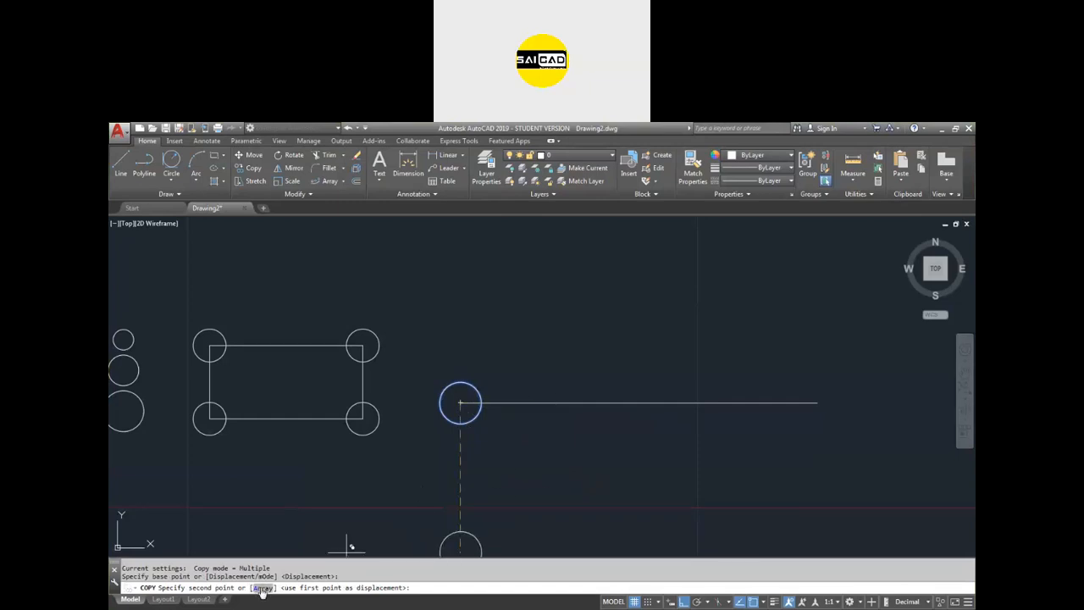
Step: Place two trial copies of the small circle along the line, and undo both copies within the command
{"action": "left_click", "coordinate": [551, 403]}
{"action": "left_click", "coordinate": [607, 403]}
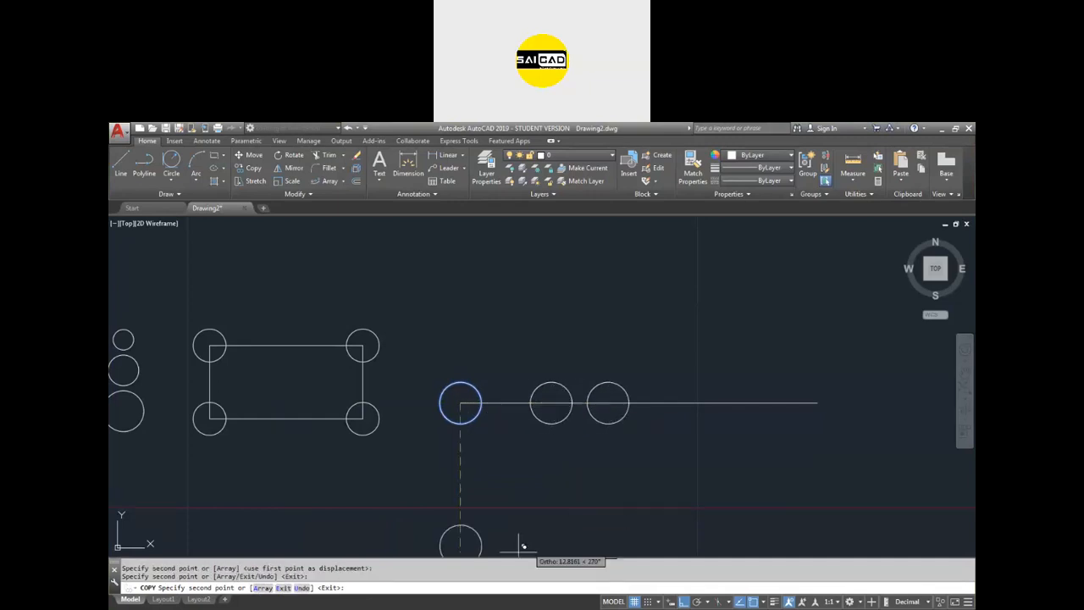
{"action": "left_click", "coordinate": [301, 588]}
{"action": "left_click", "coordinate": [302, 588]}
Step: Array the small circle rightward along the line with the Copy command's Array option, as 5 items spaced 7 units apart
{"action": "left_click", "coordinate": [263, 588]}
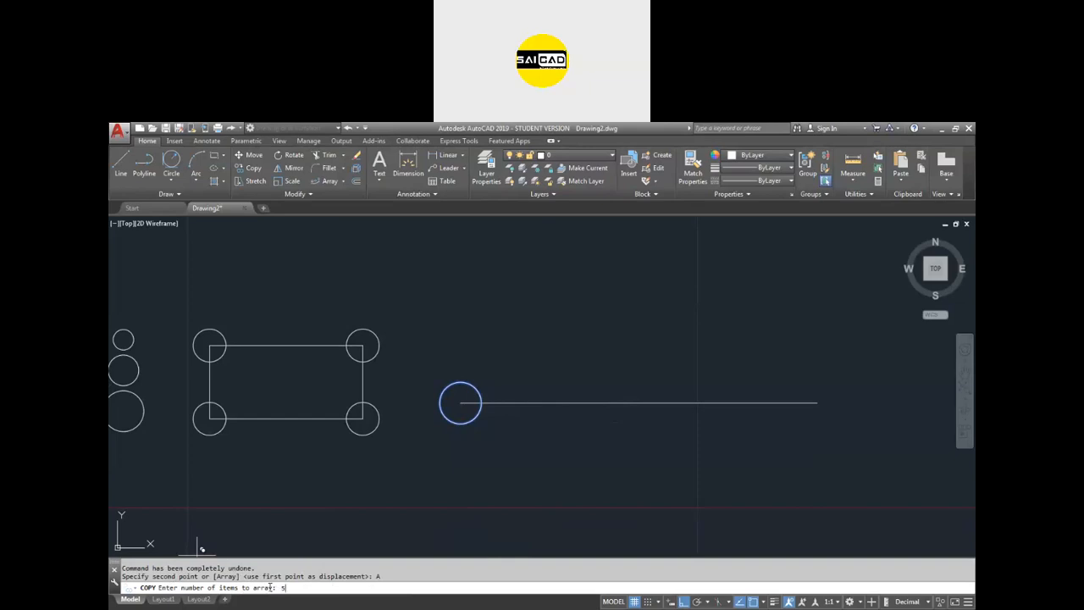
{"action": "type", "text": "5"}
{"action": "key", "text": "Return"}
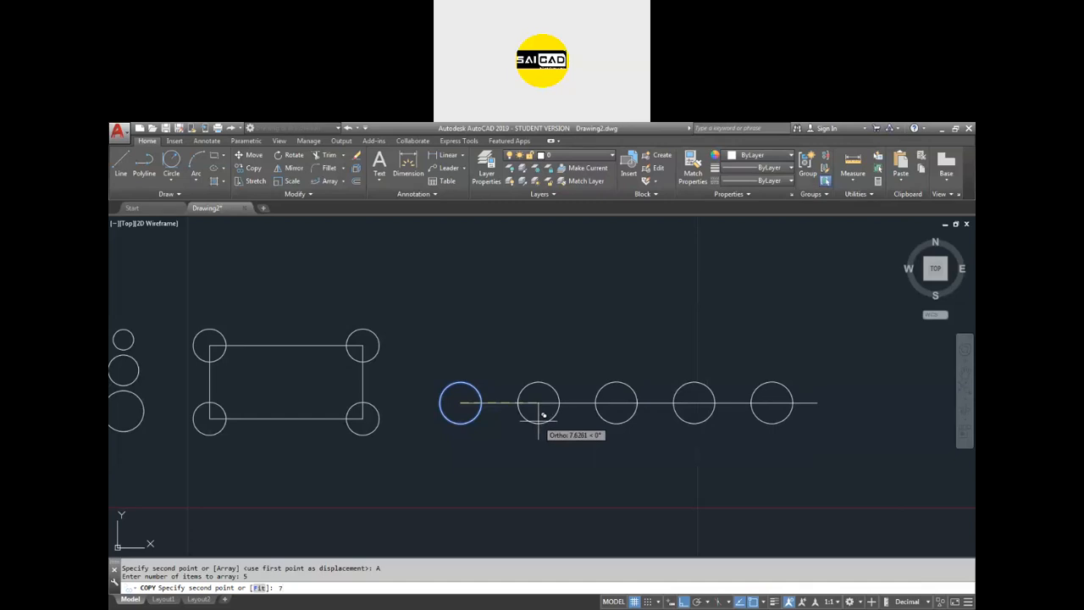
{"action": "key", "text": "Return"}
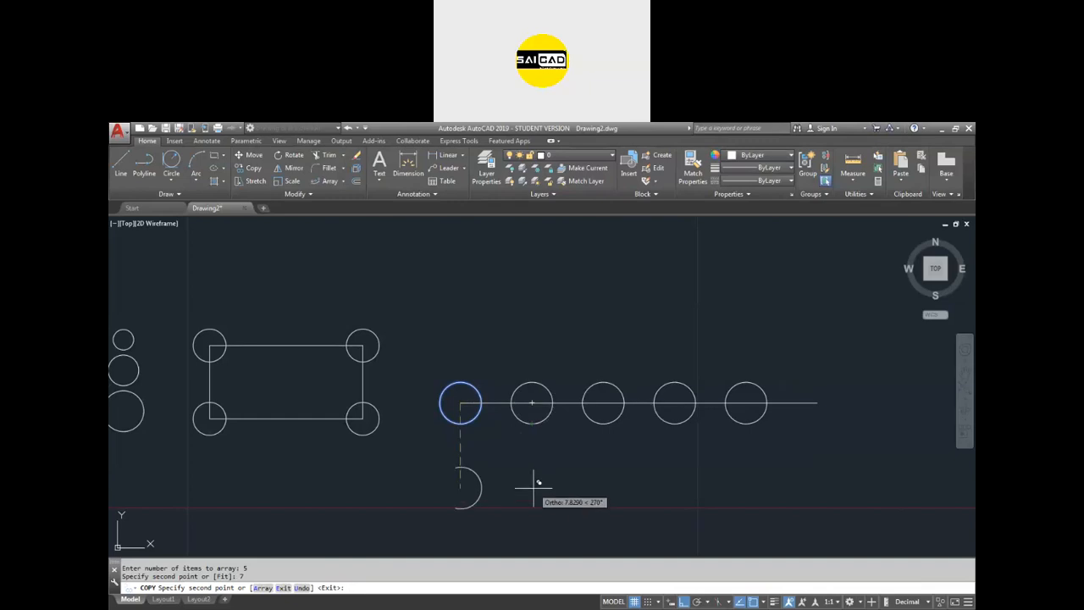
Step: Inspect the five arrayed circles, the line beneath them, and the last circle by selecting and deselecting each
{"action": "key", "text": "Escape"}
{"action": "left_click", "coordinate": [768, 451]}
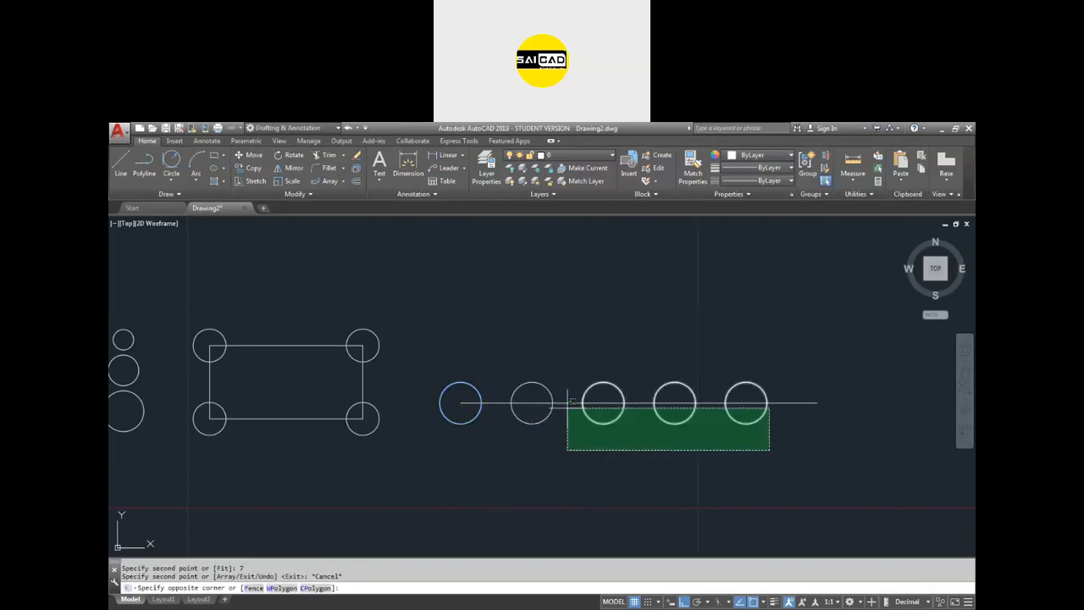
{"action": "left_click", "coordinate": [437, 431]}
{"action": "key", "text": "Escape"}
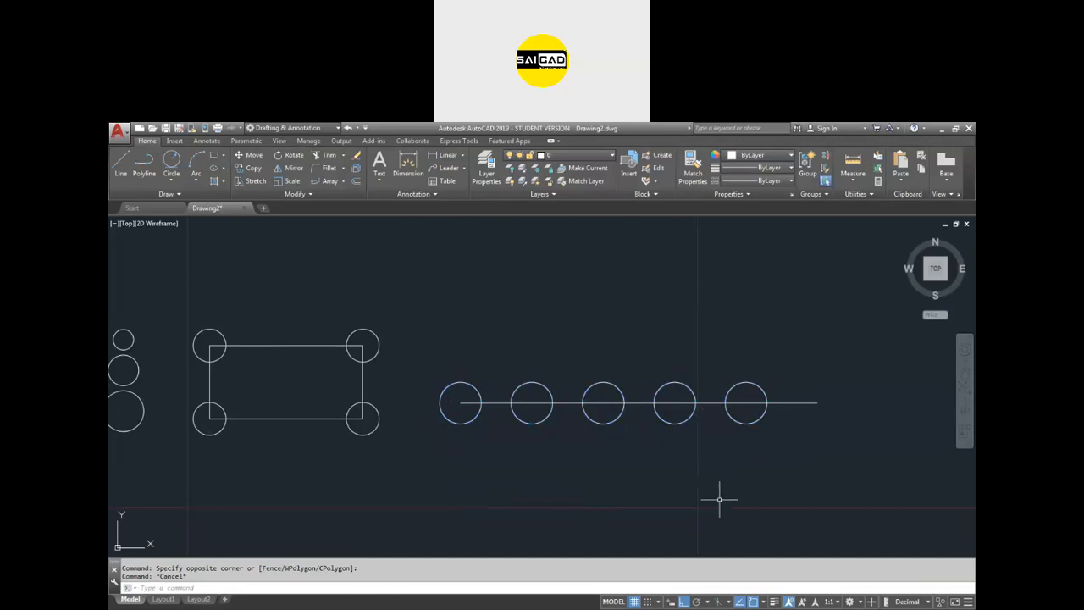
{"action": "left_click", "coordinate": [835, 372]}
{"action": "left_click", "coordinate": [794, 416]}
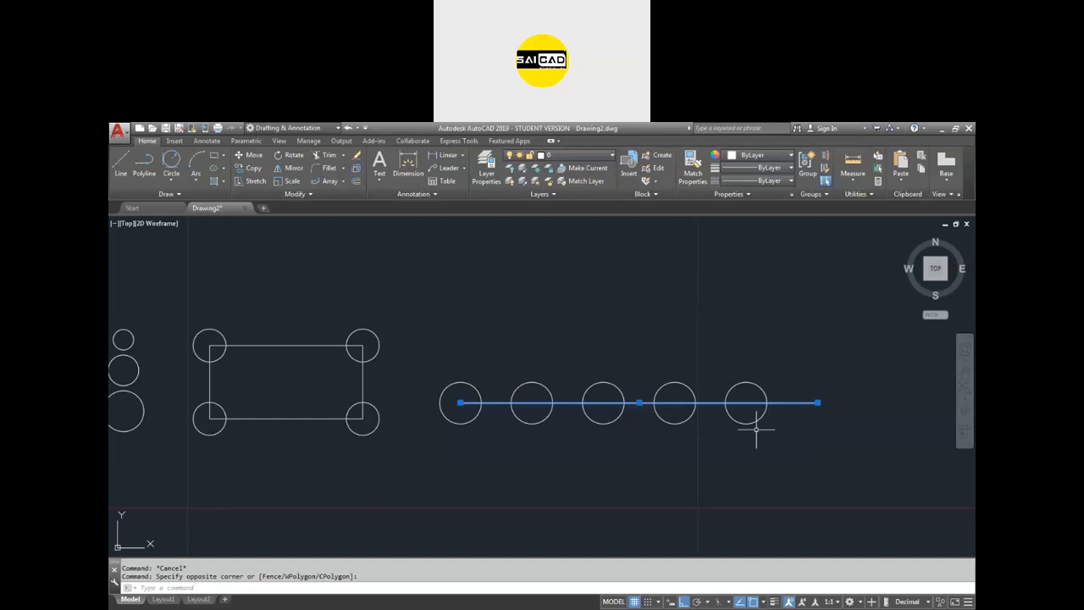
{"action": "key", "text": "Escape"}
{"action": "left_click", "coordinate": [779, 343]}
{"action": "left_click", "coordinate": [455, 395]}
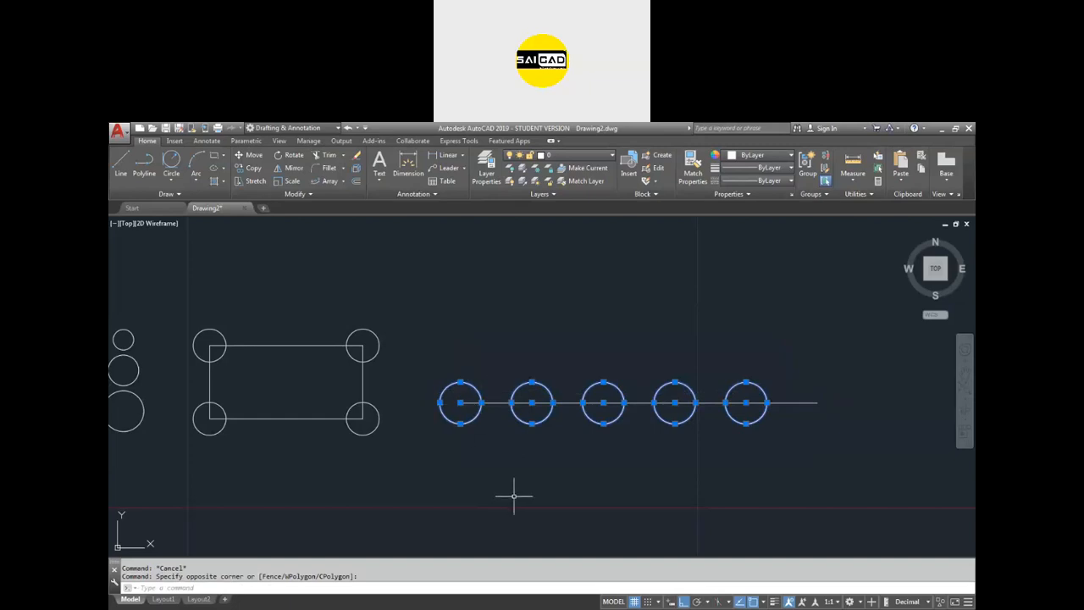
{"action": "key", "text": "Escape"}
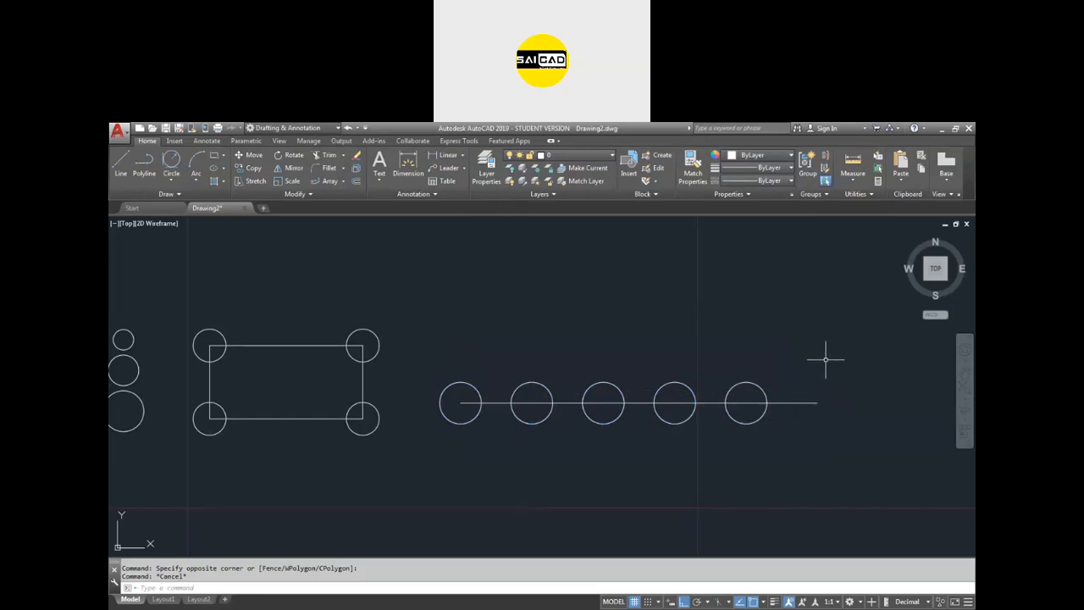
{"action": "left_click", "coordinate": [766, 379]}
{"action": "left_click", "coordinate": [756, 391]}
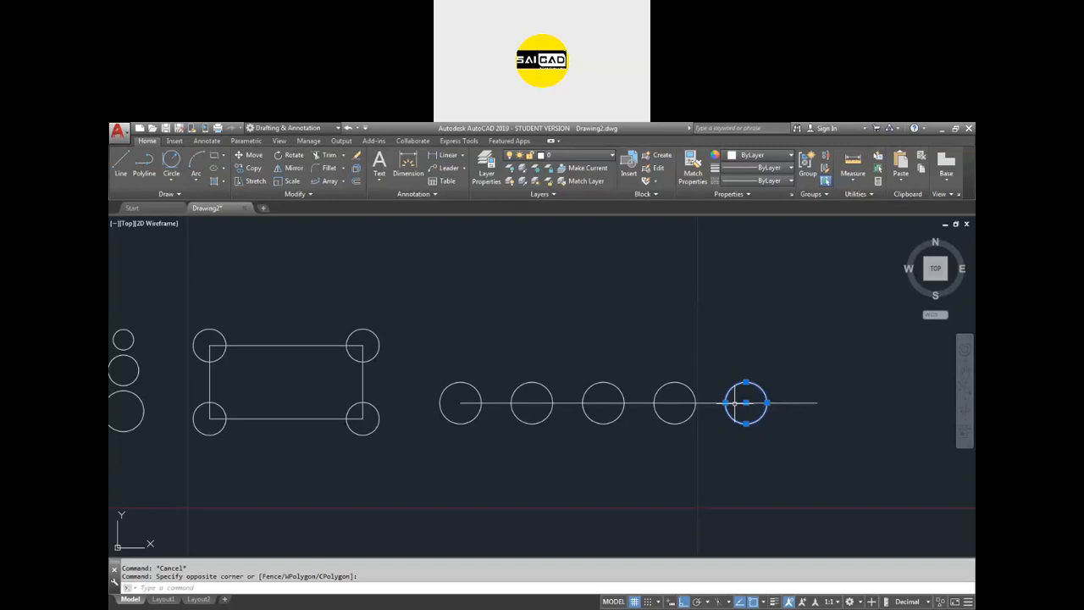
{"action": "key", "text": "Escape"}
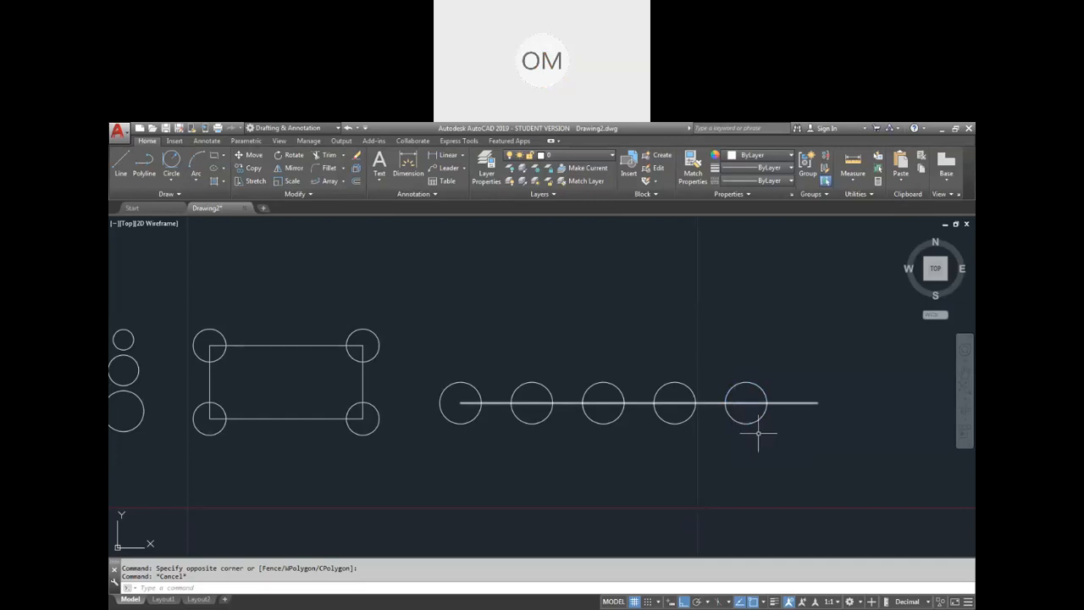
{"action": "left_click", "coordinate": [745, 383]}
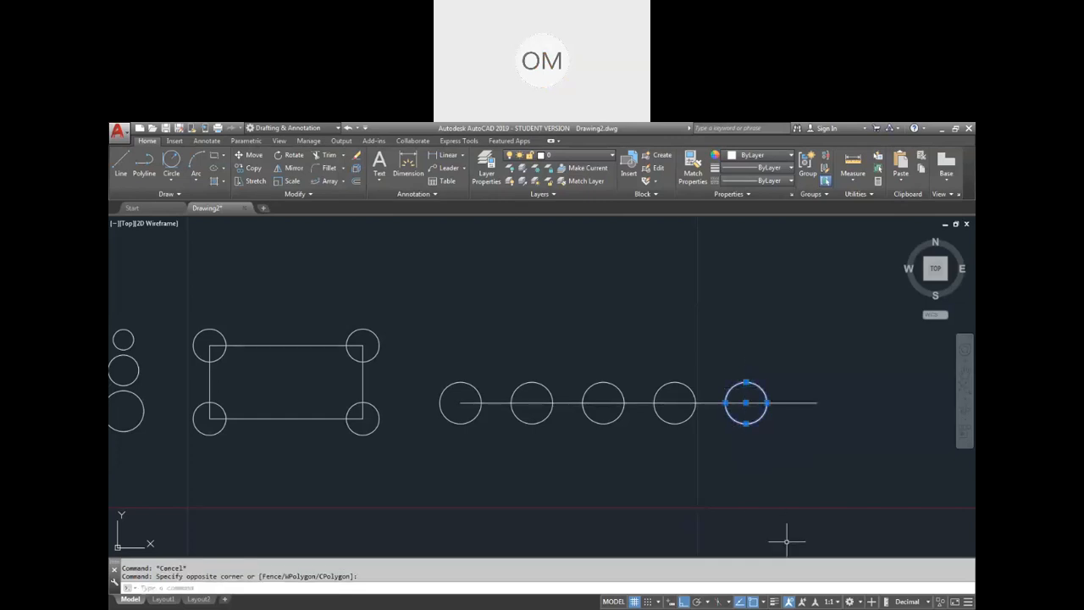
{"action": "key", "text": "Escape"}
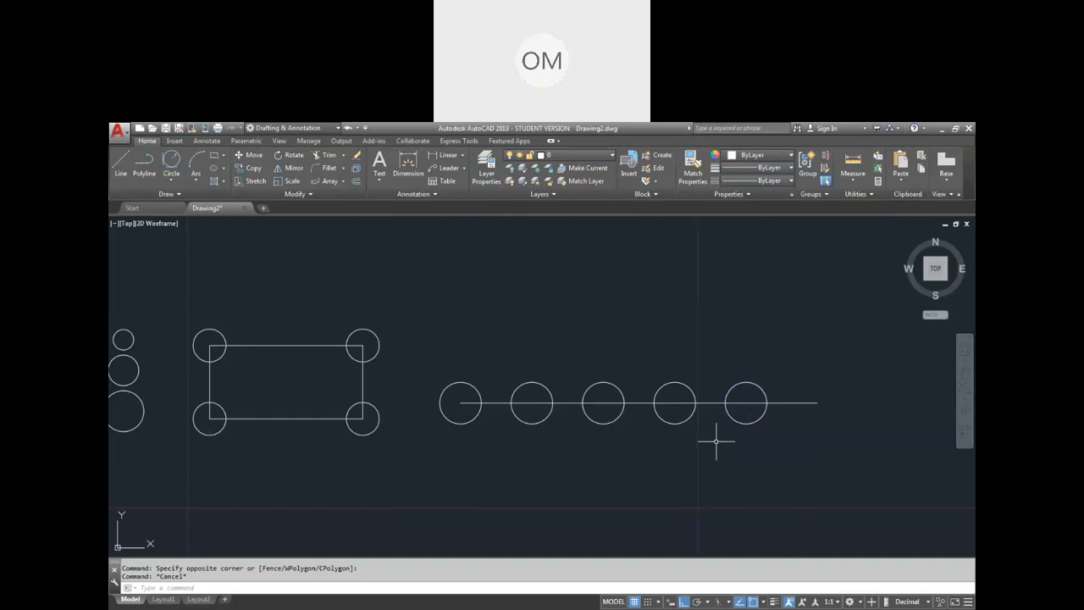
Step: Dimension the full length of the horizontal line between its endpoints, placing the dimension above the circles
{"action": "left_click", "coordinate": [815, 429]}
{"action": "left_click", "coordinate": [794, 384]}
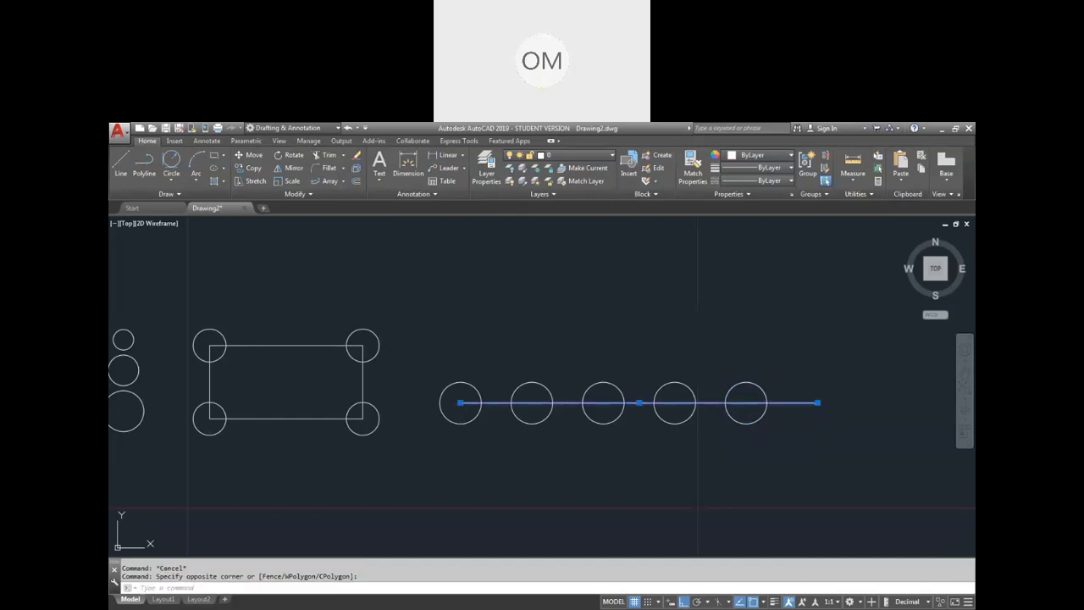
{"action": "left_click", "coordinate": [407, 167]}
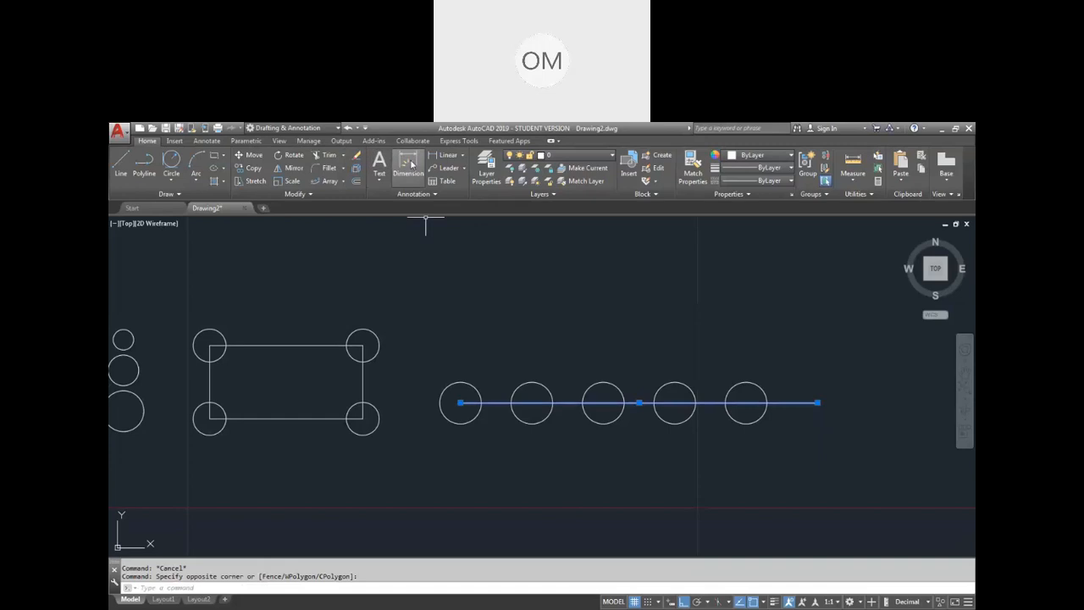
{"action": "left_click", "coordinate": [460, 403]}
{"action": "left_click", "coordinate": [817, 403]}
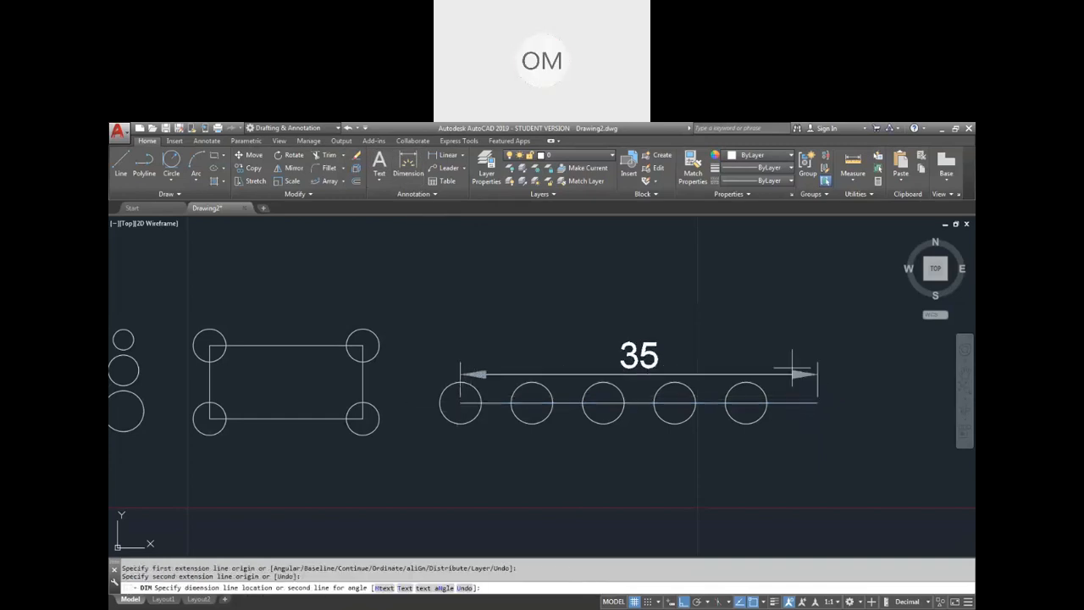
{"action": "left_click", "coordinate": [769, 334]}
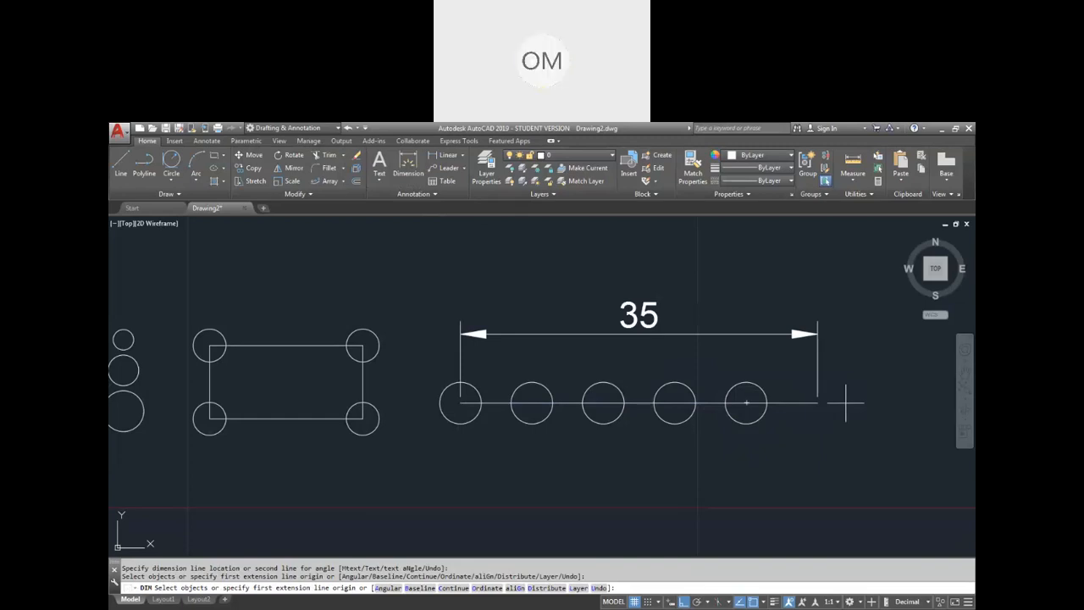
Step: Deselect the five circles and undo the line's dimension, the circle array and the first circle's last resize
{"action": "left_click", "coordinate": [774, 436]}
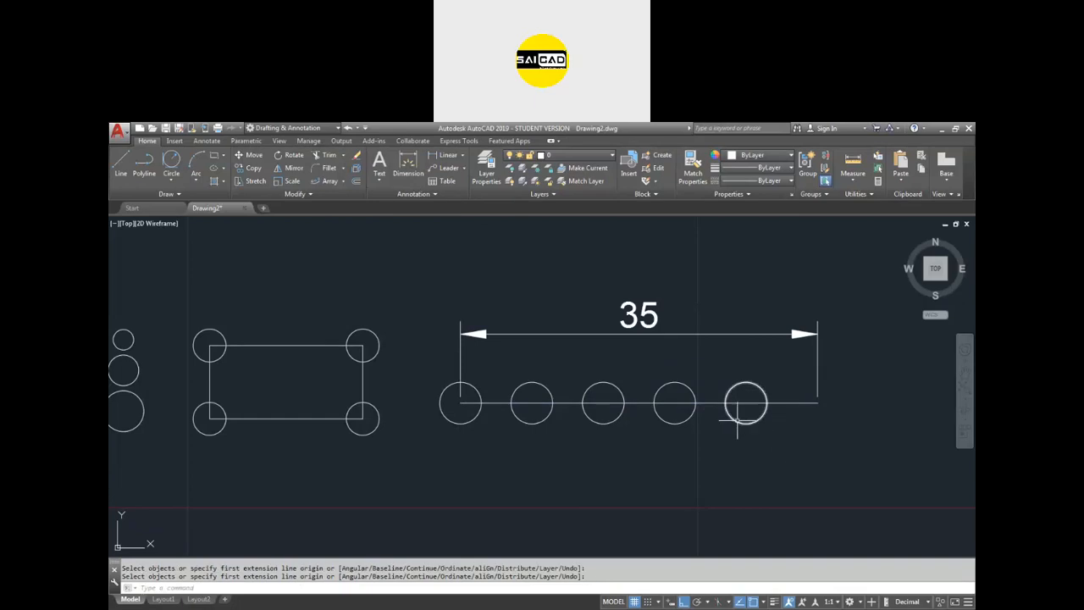
{"action": "left_click", "coordinate": [471, 408]}
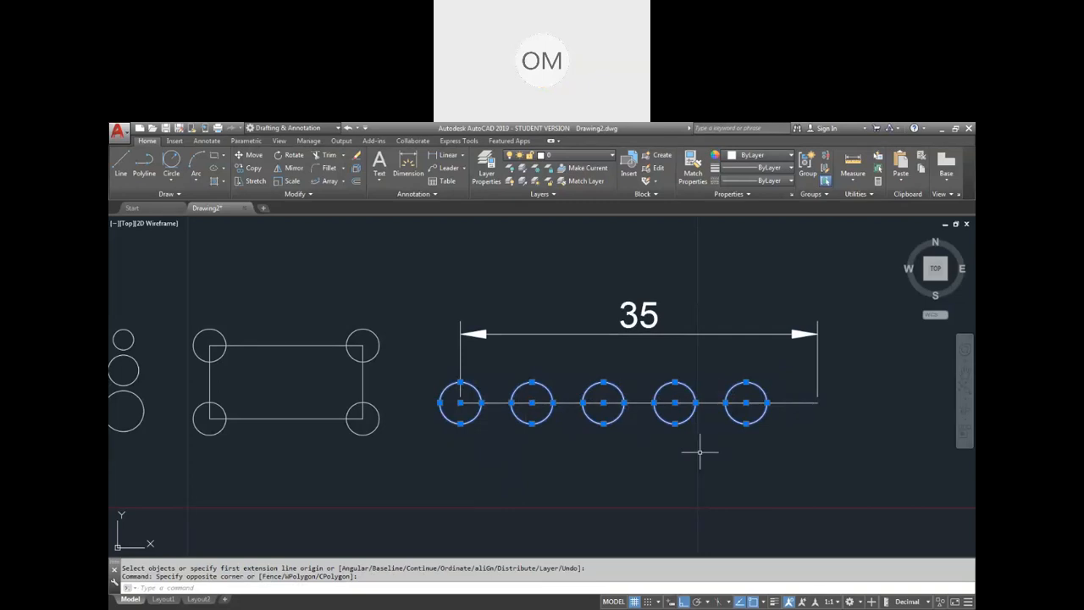
{"action": "key", "text": "Escape"}
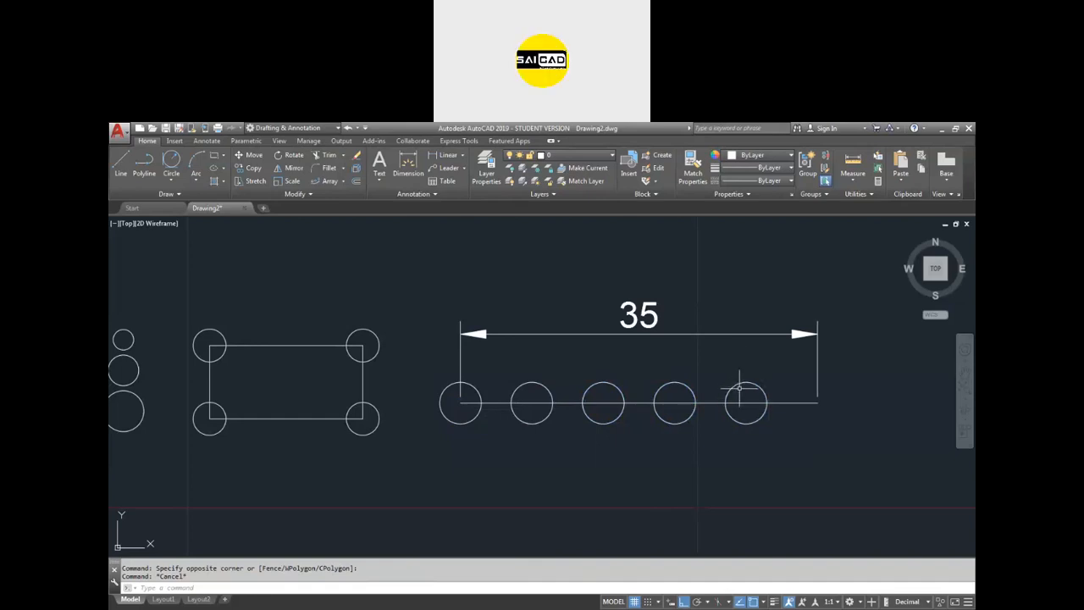
{"action": "key", "text": "ctrl+z"}
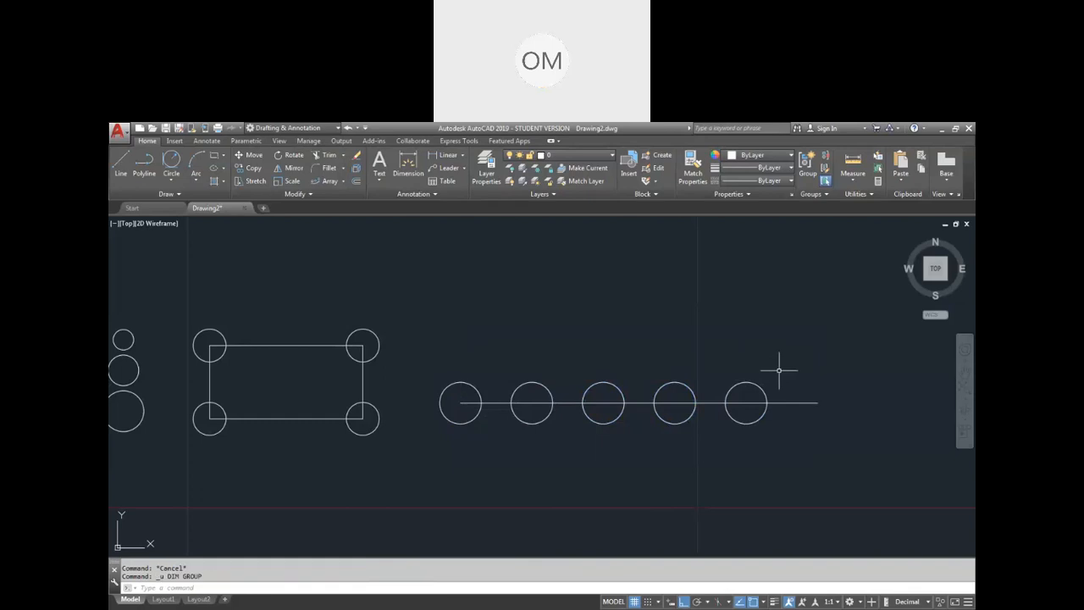
{"action": "key", "text": "ctrl+z"}
Step: Shrink the circle at the line's left end to about half its size with its top quadrant grip
{"action": "left_click", "coordinate": [491, 366]}
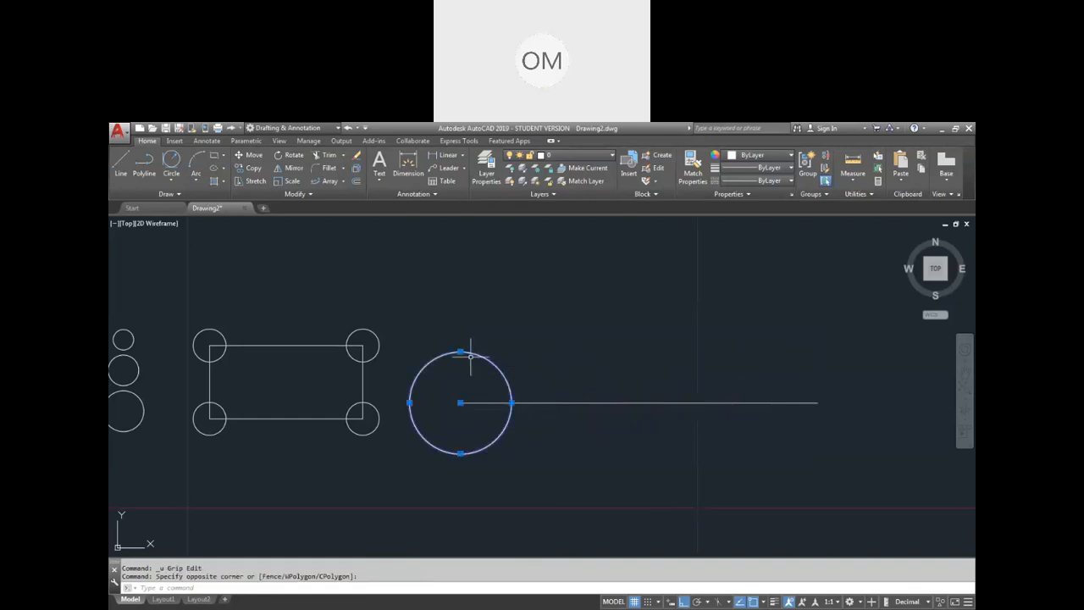
{"action": "left_click", "coordinate": [460, 351]}
{"action": "left_click", "coordinate": [460, 377]}
{"action": "key", "text": "Escape"}
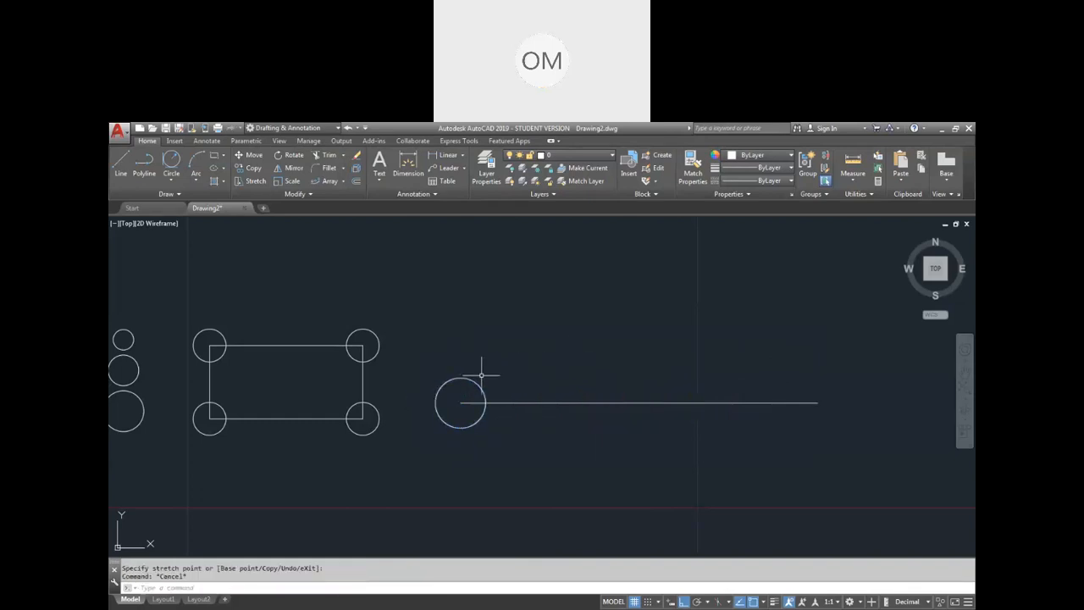
Step: Array the circle along the line from its center with Copy's Array option, as 6 items spaced 7 units apart
{"action": "type", "text": "co"}
{"action": "key", "text": "Return"}
{"action": "left_click", "coordinate": [508, 368]}
{"action": "left_click", "coordinate": [460, 392]}
{"action": "key", "text": "Return"}
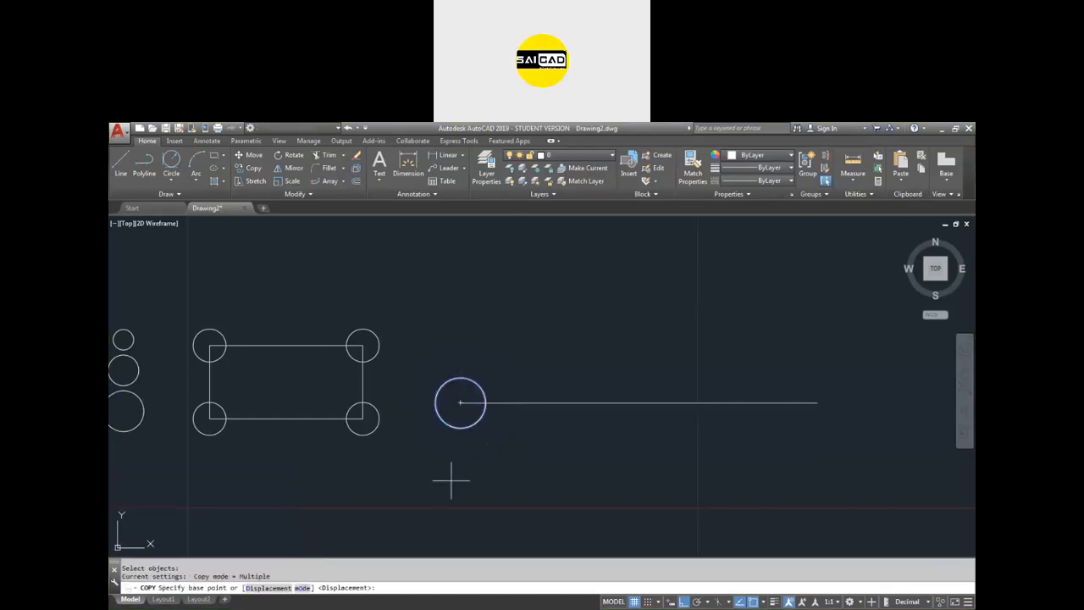
{"action": "left_click", "coordinate": [460, 402]}
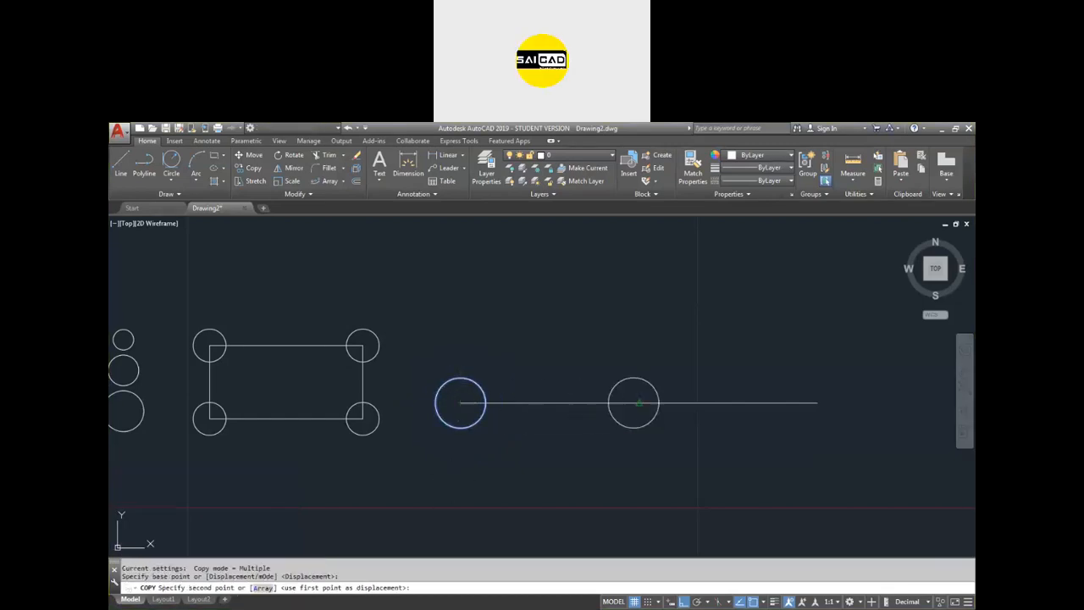
{"action": "left_click", "coordinate": [263, 588]}
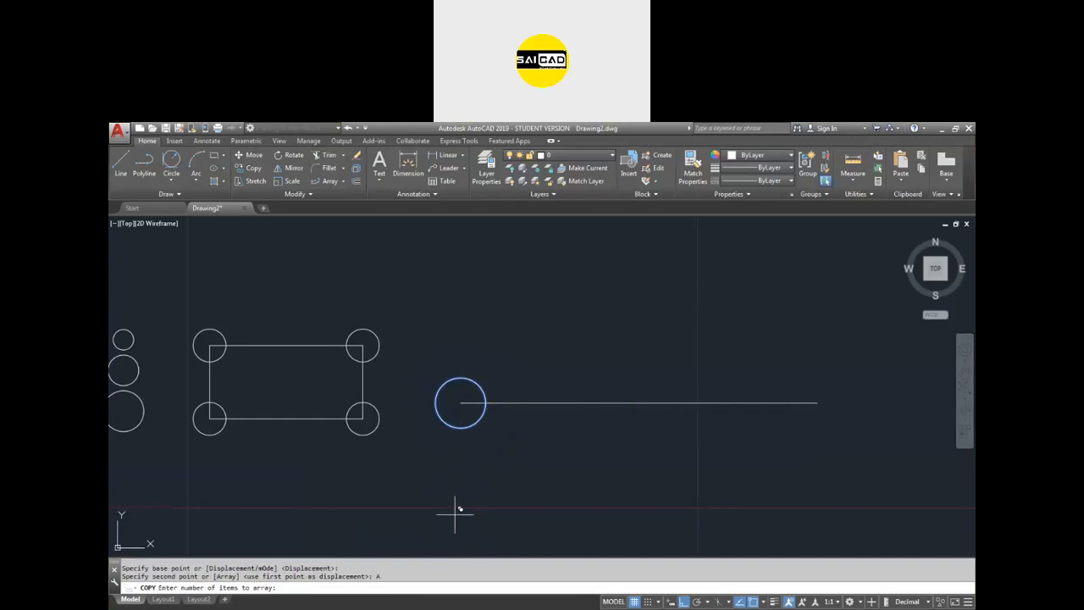
{"action": "type", "text": "6"}
{"action": "key", "text": "Return"}
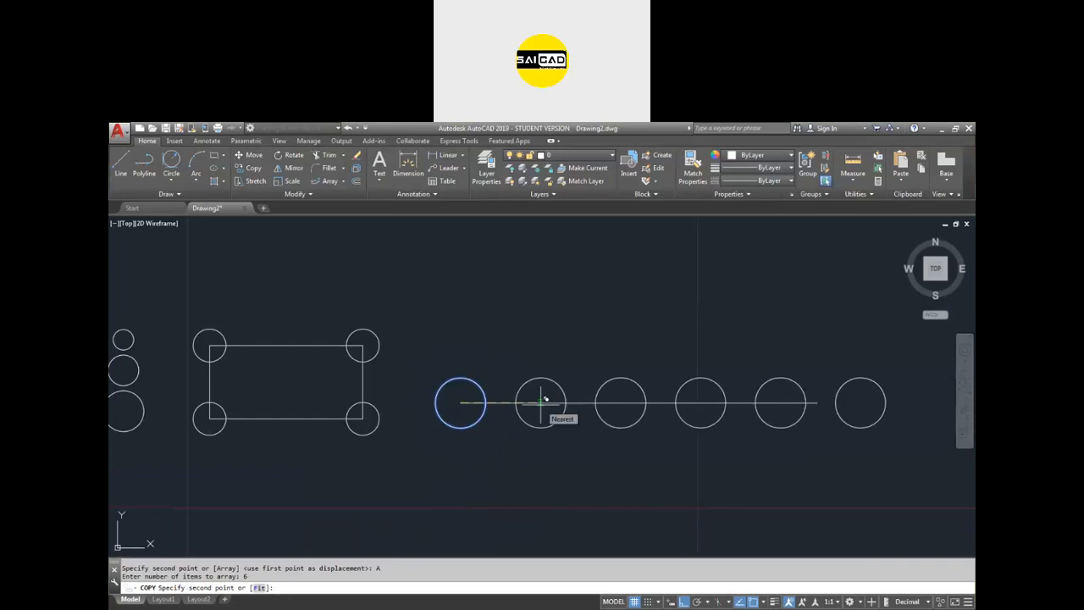
{"action": "type", "text": "7"}
{"action": "key", "text": "Return"}
{"action": "key", "text": "Escape"}
Step: Check how the last arrayed circle meets the line's right end by selecting and deselecting them
{"action": "left_click", "coordinate": [835, 420]}
{"action": "left_click", "coordinate": [813, 415]}
{"action": "key", "text": "Escape"}
{"action": "left_click", "coordinate": [812, 407]}
{"action": "key", "text": "Escape"}
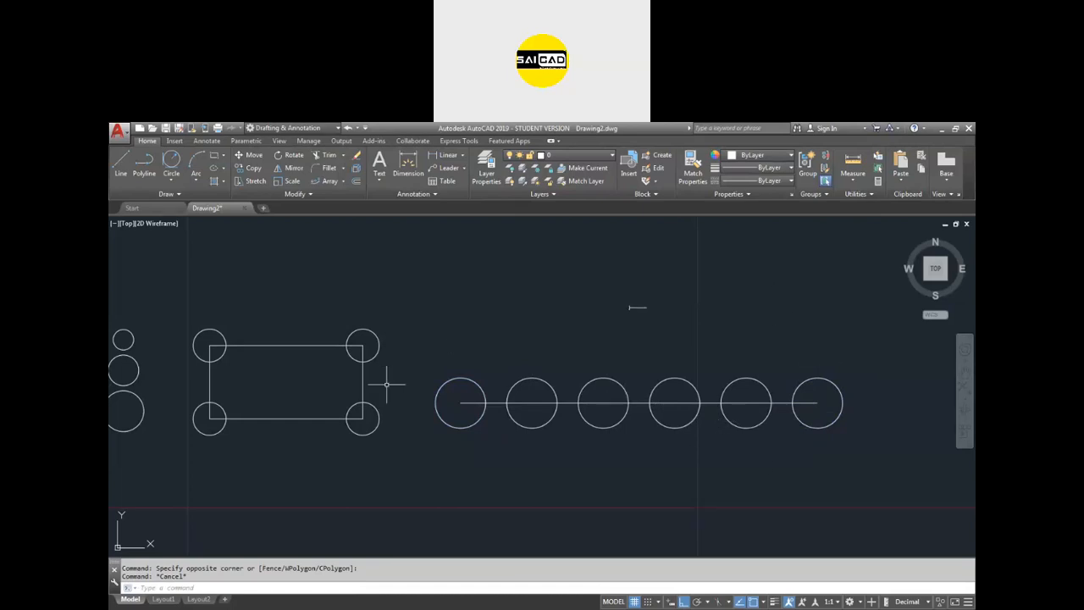
{"action": "key", "text": "Escape"}
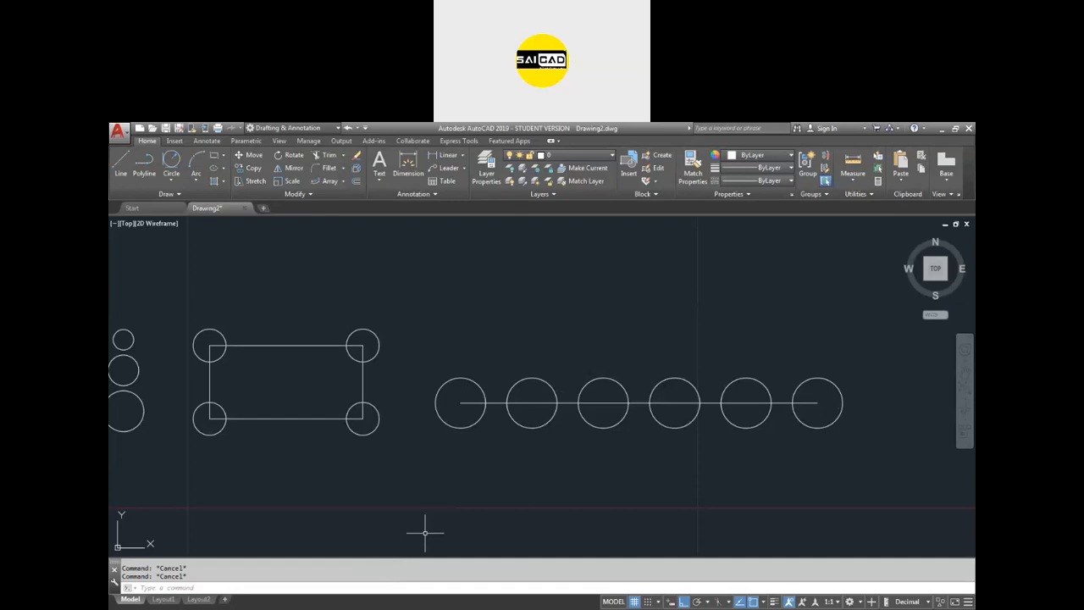
Step: Delete the five copied circles along the line, keeping only the original at its left end
{"action": "scroll", "coordinate": [461, 460], "scroll_direction": "down", "scroll_amount": 2}
{"action": "scroll", "coordinate": [521, 447], "scroll_direction": "up", "scroll_amount": 2}
{"action": "left_click", "coordinate": [779, 467]}
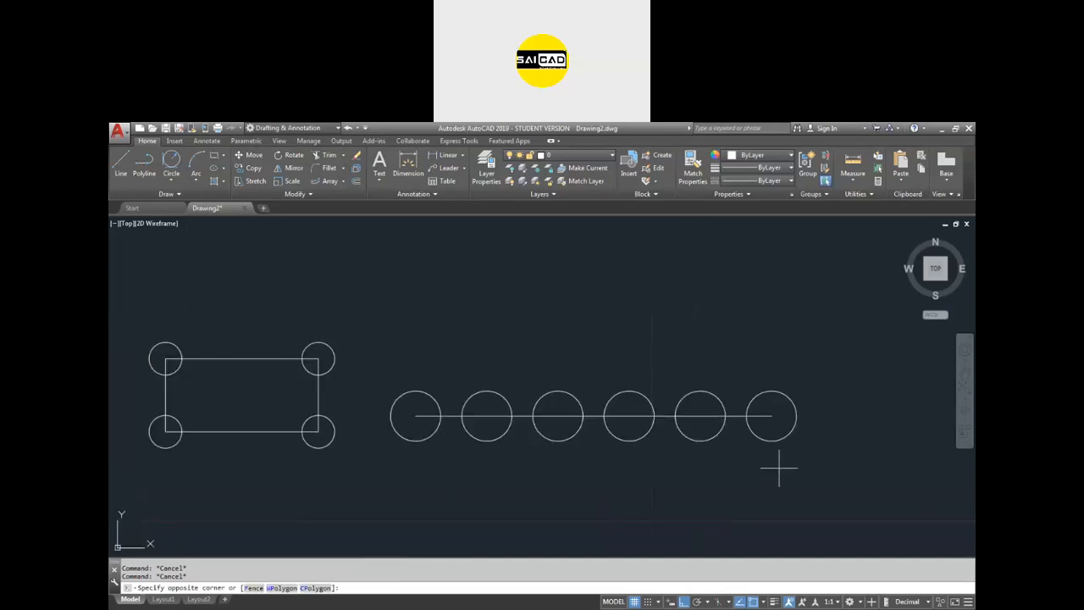
{"action": "left_click", "coordinate": [499, 428]}
{"action": "key", "text": "Delete"}
Step: Lengthen the horizontal line to the right by about a third by stretching its right endpoint grip
{"action": "left_click", "coordinate": [759, 419]}
{"action": "left_click", "coordinate": [772, 415]}
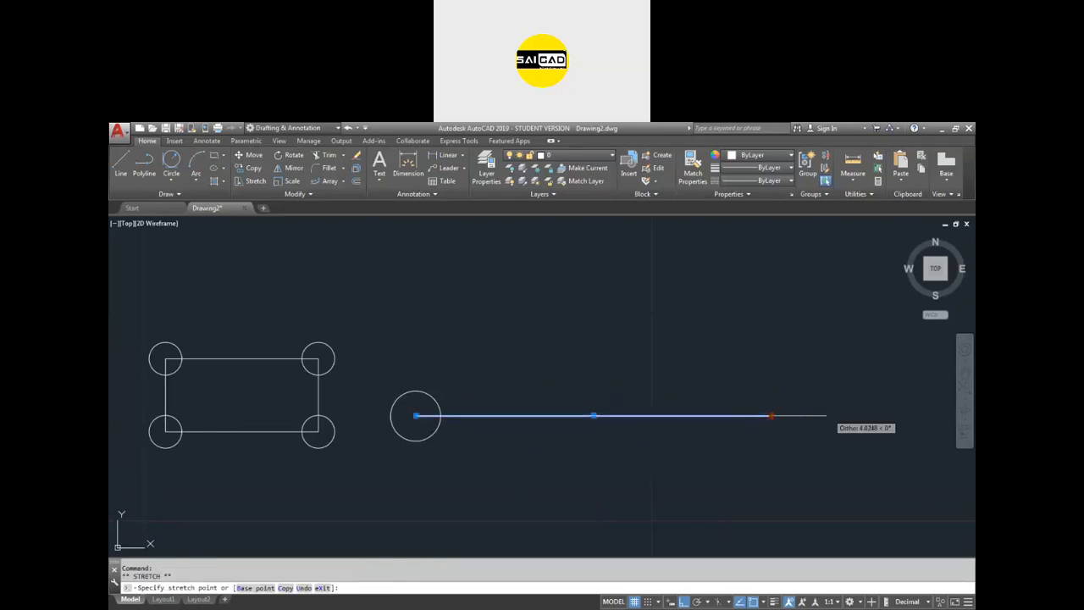
{"action": "left_click", "coordinate": [894, 415]}
{"action": "key", "text": "Escape"}
{"action": "scroll", "coordinate": [443, 452], "scroll_direction": "down", "scroll_amount": 2}
{"action": "scroll", "coordinate": [500, 435], "scroll_direction": "up", "scroll_amount": 2}
{"action": "left_click", "coordinate": [403, 418]}
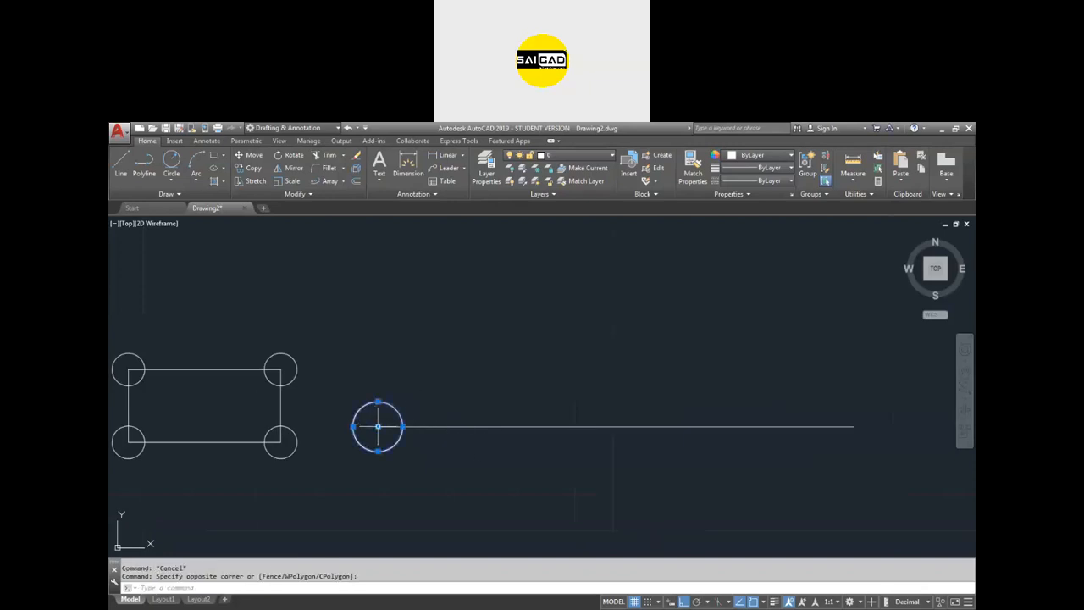
{"action": "left_click", "coordinate": [863, 426]}
{"action": "key", "text": "Escape"}
Step: Copy the circle from its center with the Array and Fit options, as 5 items evenly spaced up to the line's right endpoint
{"action": "type", "text": "co"}
{"action": "key", "text": "Return"}
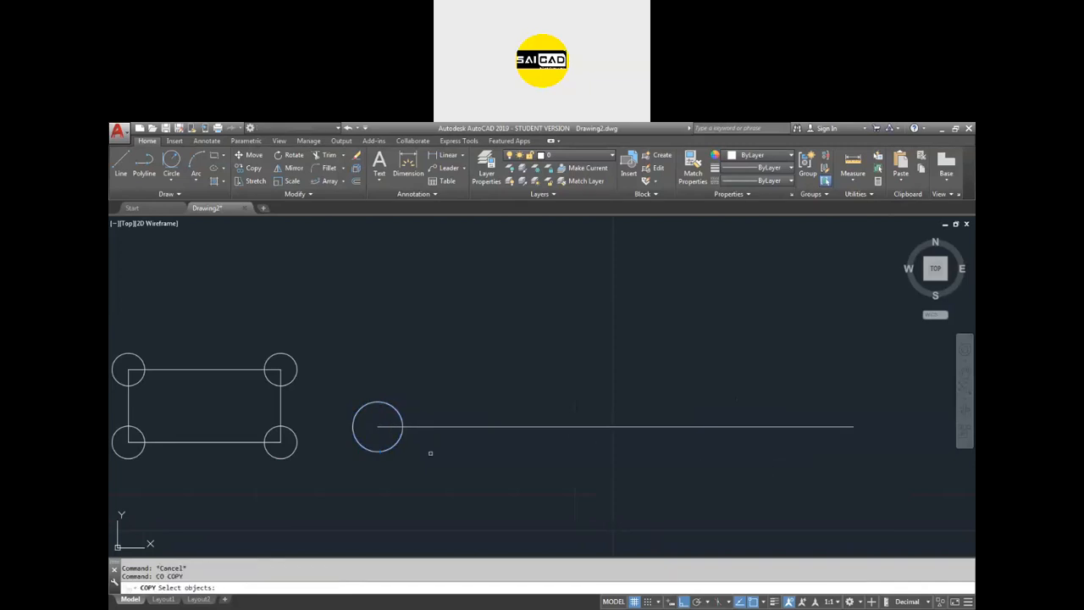
{"action": "left_click", "coordinate": [359, 443]}
{"action": "key", "text": "Return"}
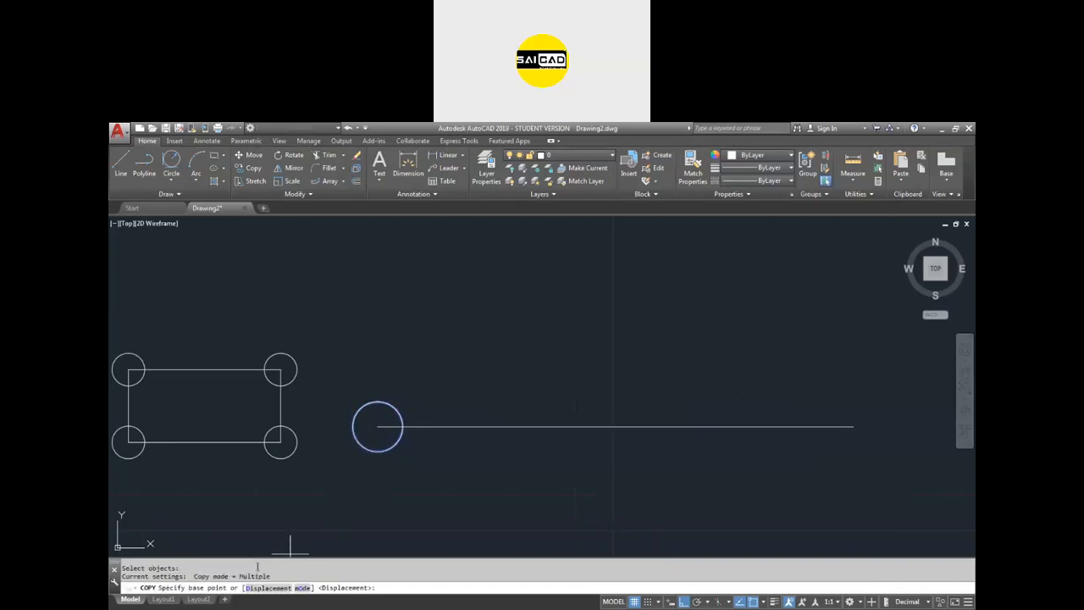
{"action": "left_click", "coordinate": [378, 426]}
{"action": "type", "text": "A"}
{"action": "key", "text": "Return"}
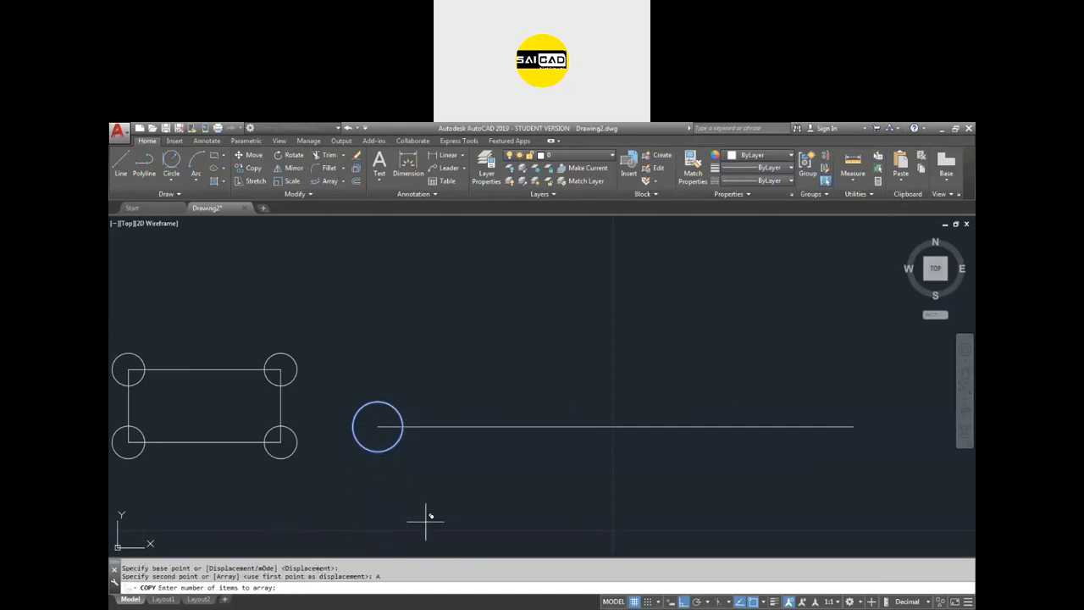
{"action": "type", "text": "5"}
{"action": "key", "text": "Return"}
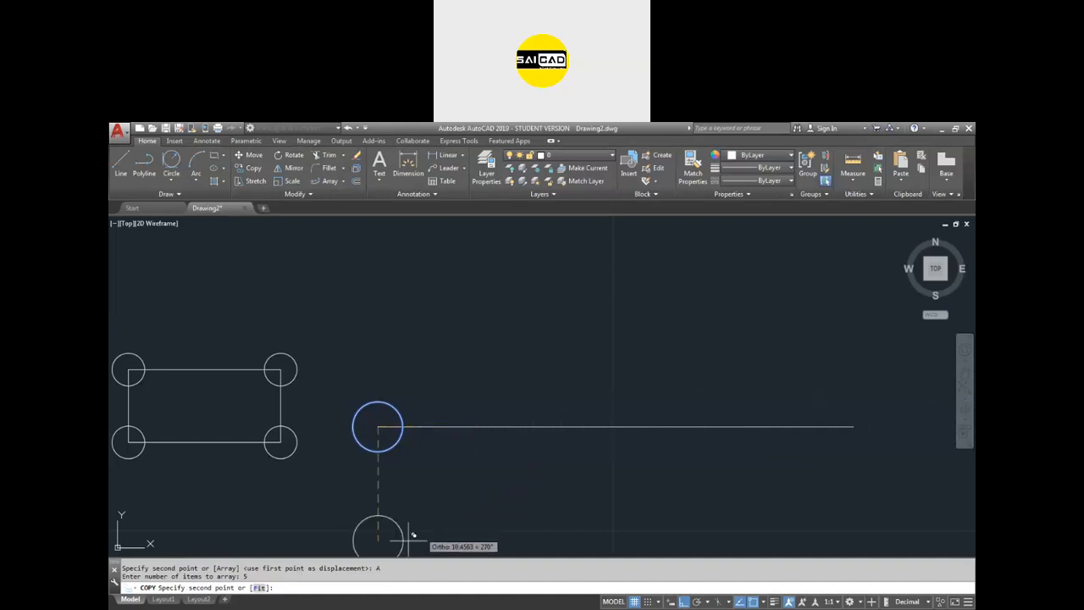
{"action": "left_click", "coordinate": [259, 588]}
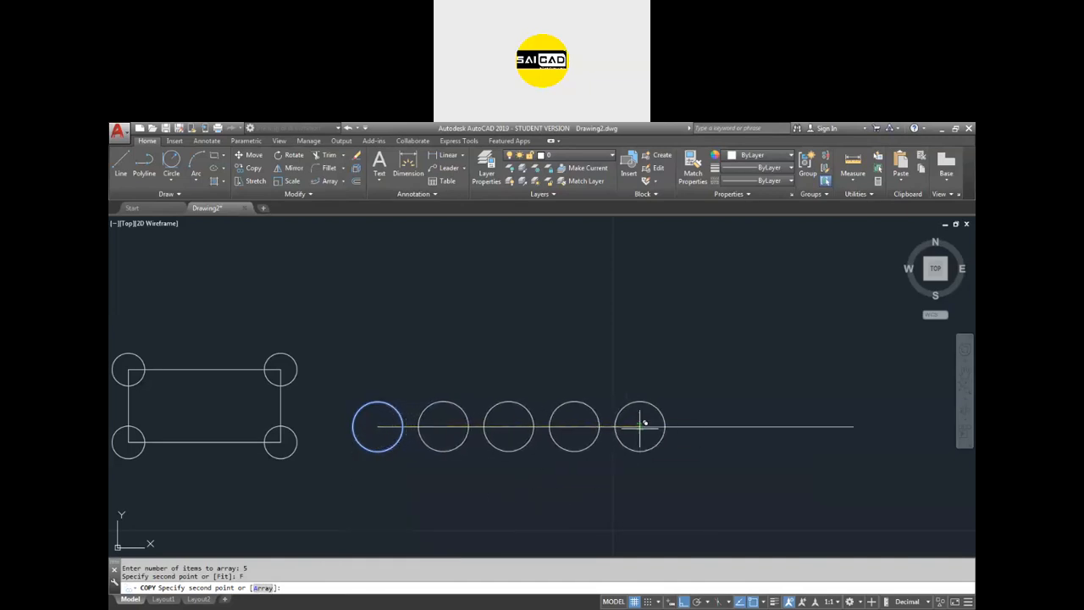
{"action": "left_click", "coordinate": [857, 422]}
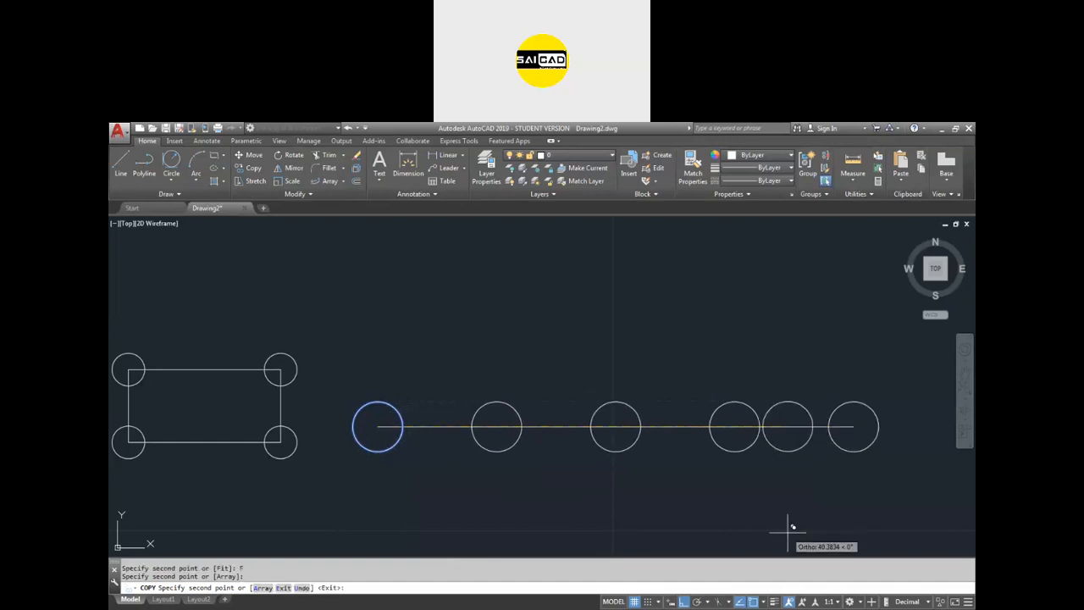
{"action": "key", "text": "Return"}
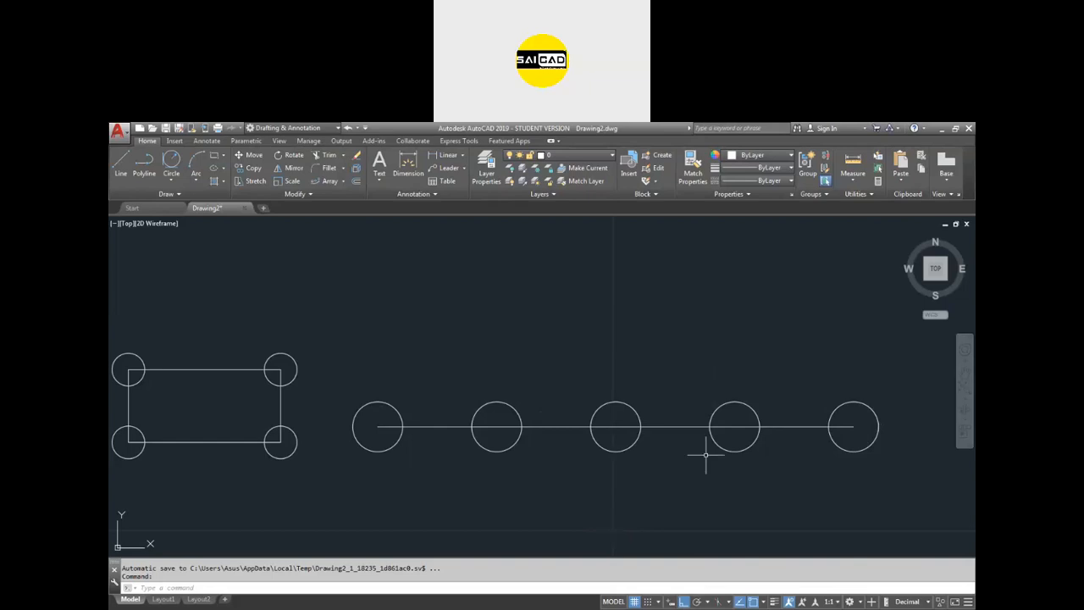
Step: Undo the last five-item fitted copy of the circle along the line
{"action": "type", "text": "z"}
{"action": "key", "text": "ctrl+z"}
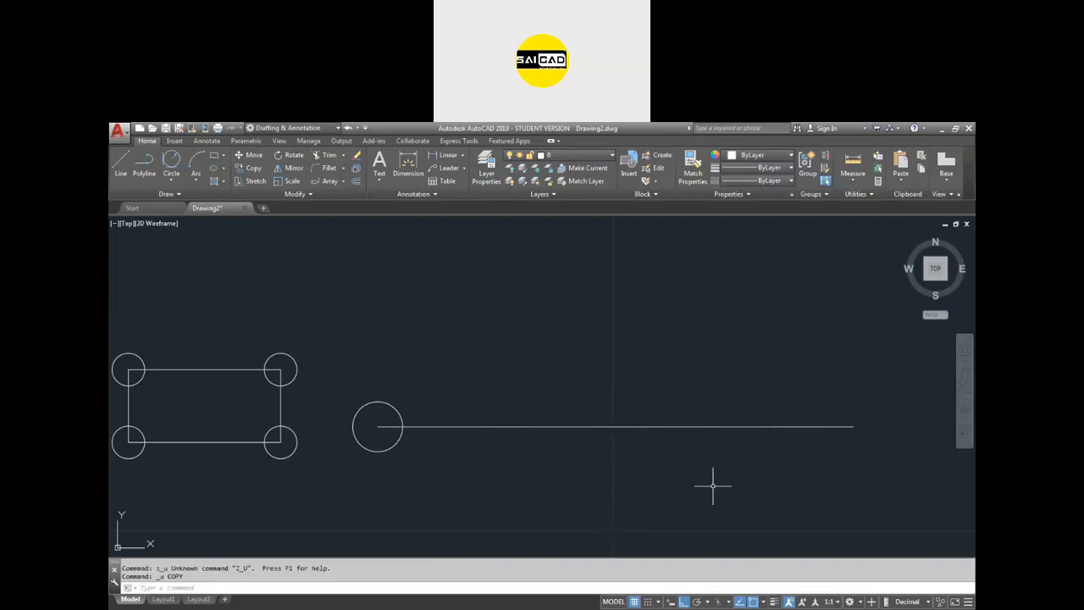
{"action": "key", "text": "Escape"}
Step: Copy the circle from its center with the Array and Fit options, as 7 items spread up to the line's right endpoint
{"action": "left_click", "coordinate": [409, 462]}
{"action": "left_click", "coordinate": [371, 448]}
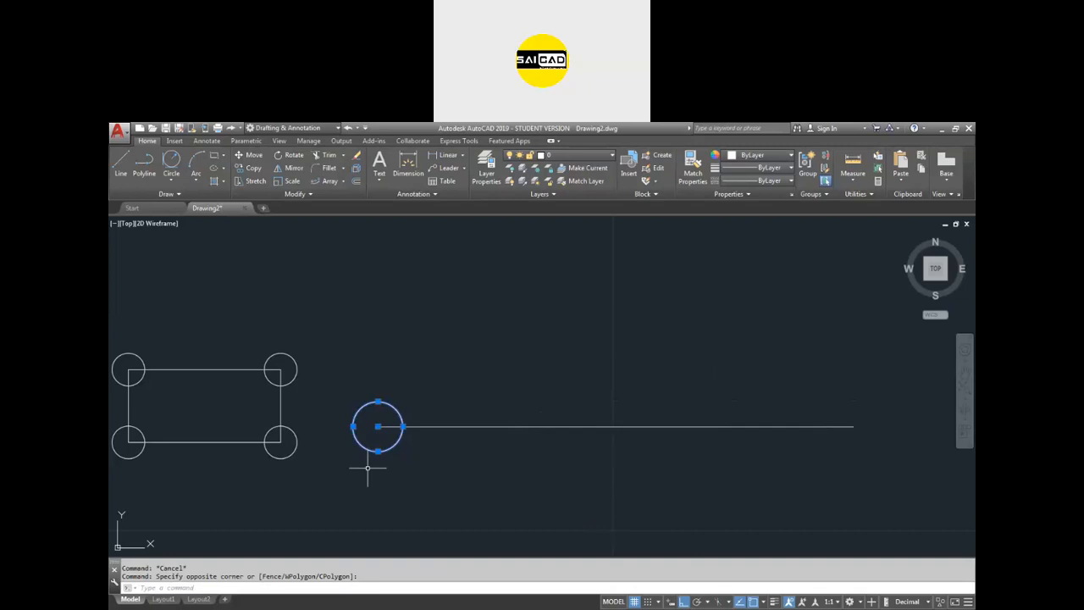
{"action": "type", "text": "co"}
{"action": "key", "text": "Return"}
{"action": "left_click", "coordinate": [378, 426]}
{"action": "type", "text": "A"}
{"action": "key", "text": "Return"}
{"action": "type", "text": "7"}
{"action": "key", "text": "Return"}
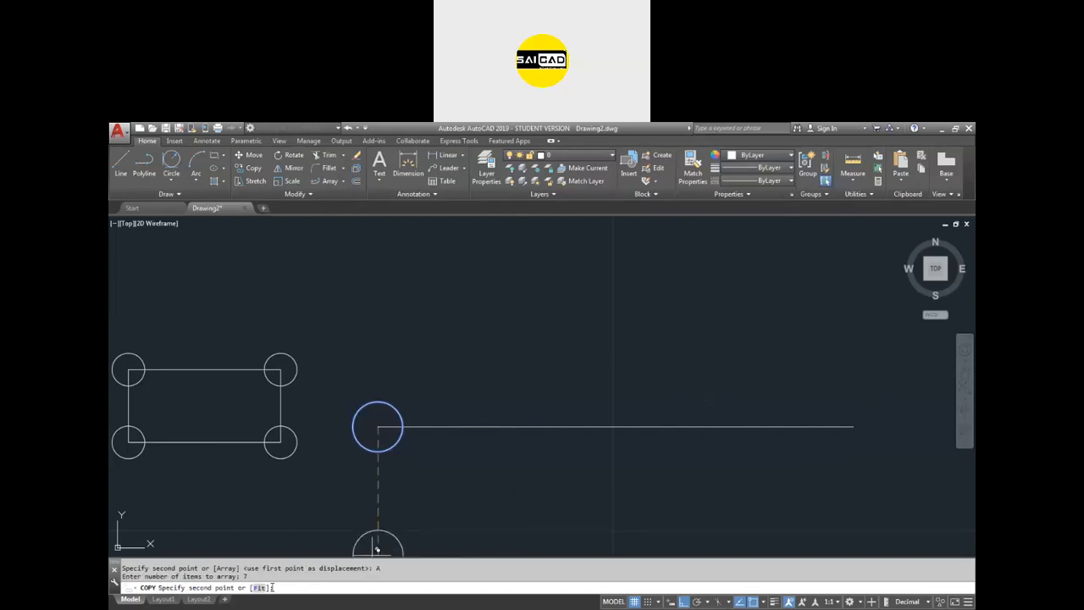
{"action": "left_click", "coordinate": [260, 588]}
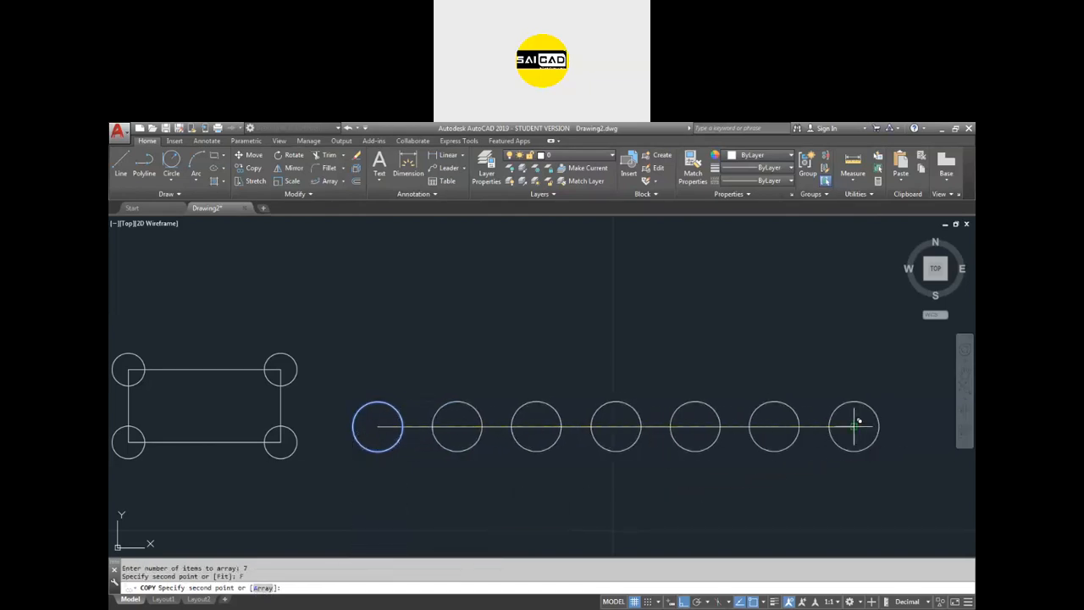
{"action": "key", "text": "Escape"}
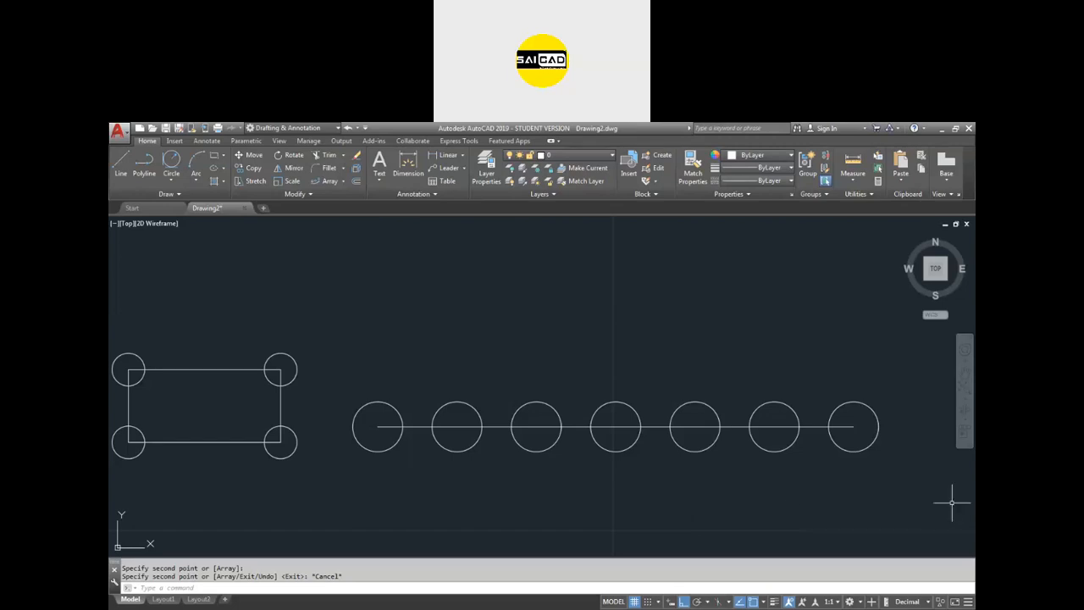
Step: Erase all seven circles along the horizontal line, keeping the line itself
{"action": "scroll", "coordinate": [974, 307], "scroll_direction": "up", "scroll_amount": 2}
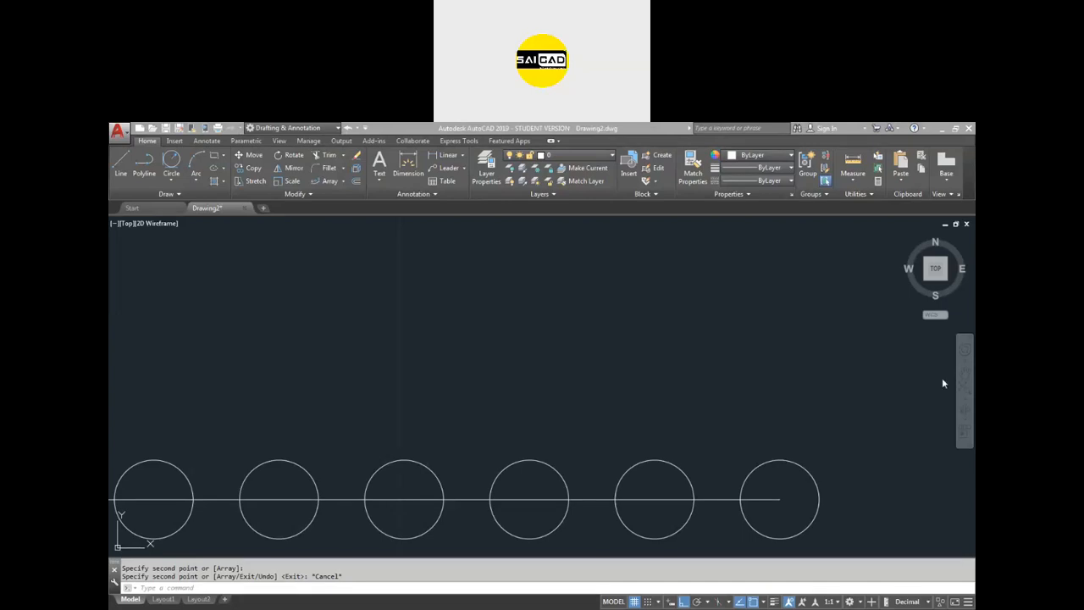
{"action": "key", "text": "Escape"}
{"action": "left_click", "coordinate": [856, 406]}
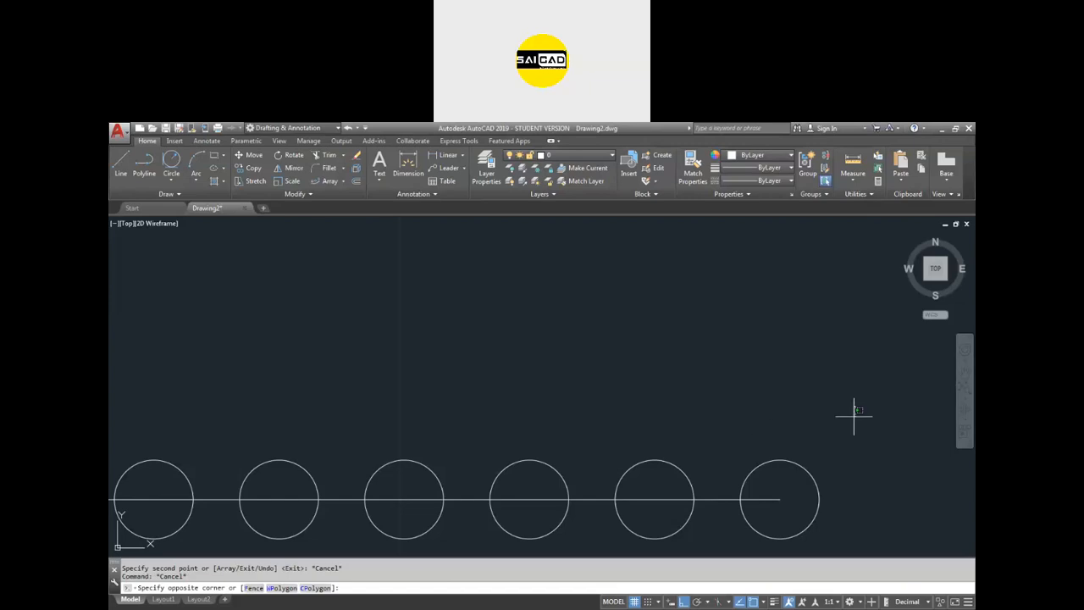
{"action": "scroll", "coordinate": [854, 416], "scroll_direction": "down", "scroll_amount": 4}
{"action": "key", "text": "Escape"}
{"action": "left_click", "coordinate": [857, 401]}
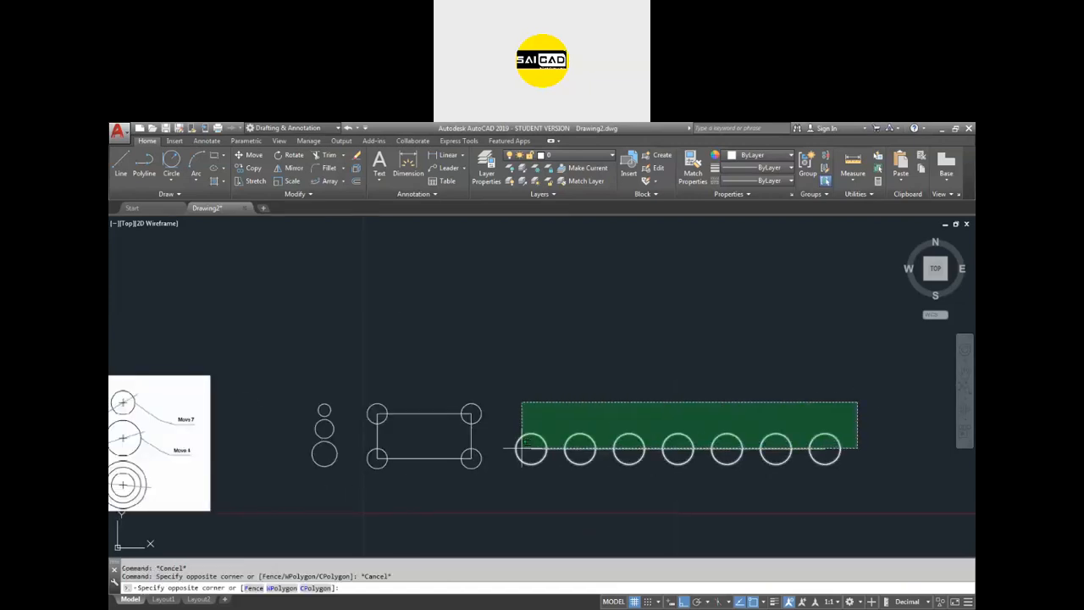
{"action": "left_click", "coordinate": [522, 447]}
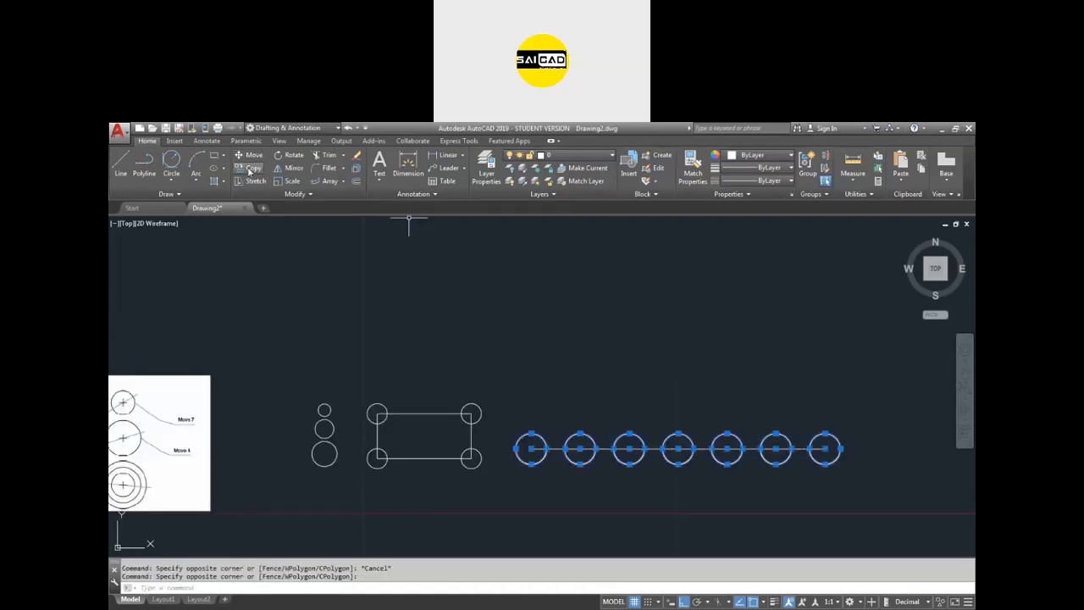
{"action": "key", "text": "Escape"}
{"action": "left_click", "coordinate": [863, 407]}
{"action": "left_click", "coordinate": [508, 445]}
{"action": "key", "text": "Delete"}
Step: Draw a freehand circle centered on the horizontal line's left endpoint, roughly the same size as the erased ones
{"action": "type", "text": "c"}
{"action": "key", "text": "Return"}
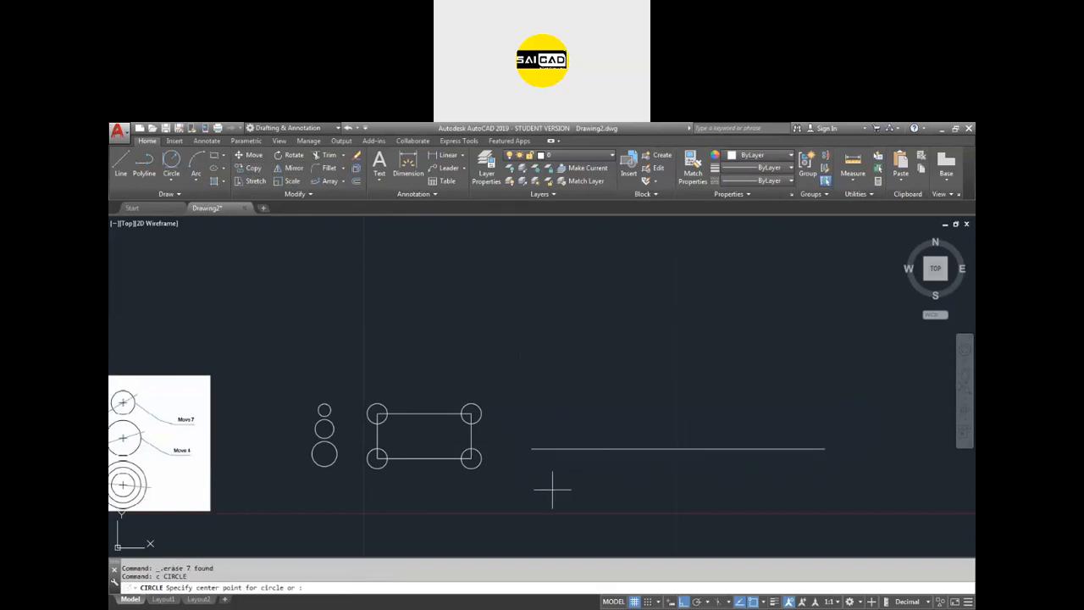
{"action": "left_click", "coordinate": [531, 448]}
{"action": "left_click", "coordinate": [534, 430]}
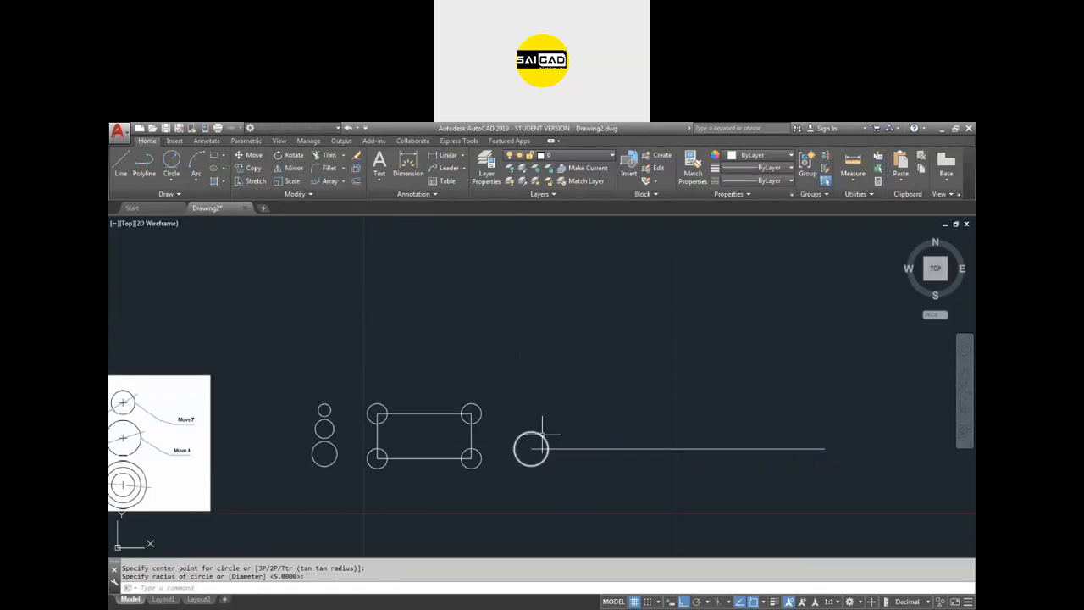
Step: Move the circle by its center from the line's left endpoint to its right endpoint
{"action": "left_click", "coordinate": [253, 155]}
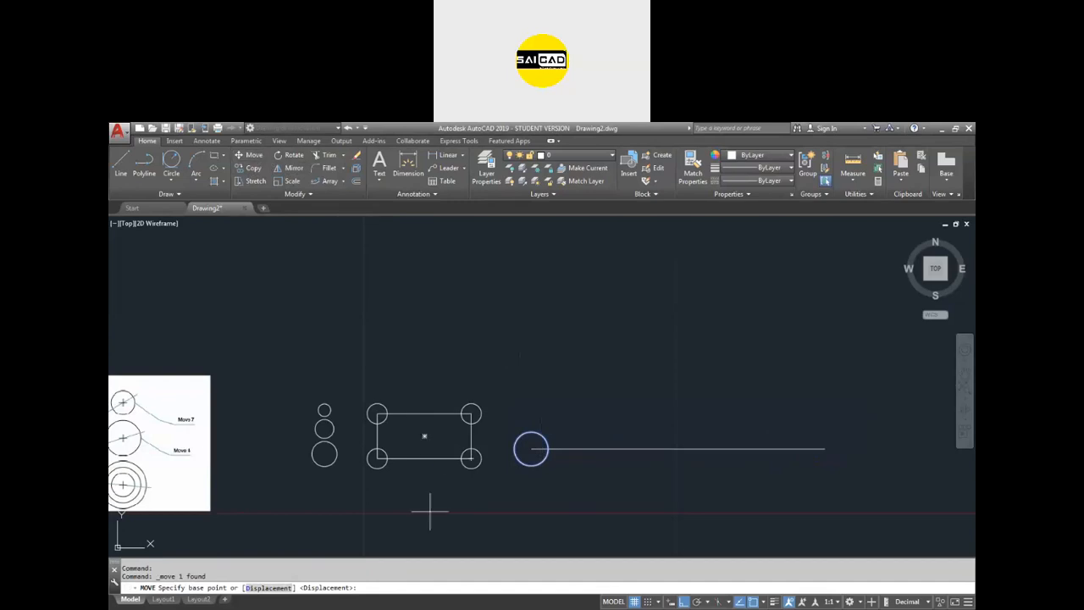
{"action": "scroll", "coordinate": [634, 494], "scroll_direction": "up", "scroll_amount": 4}
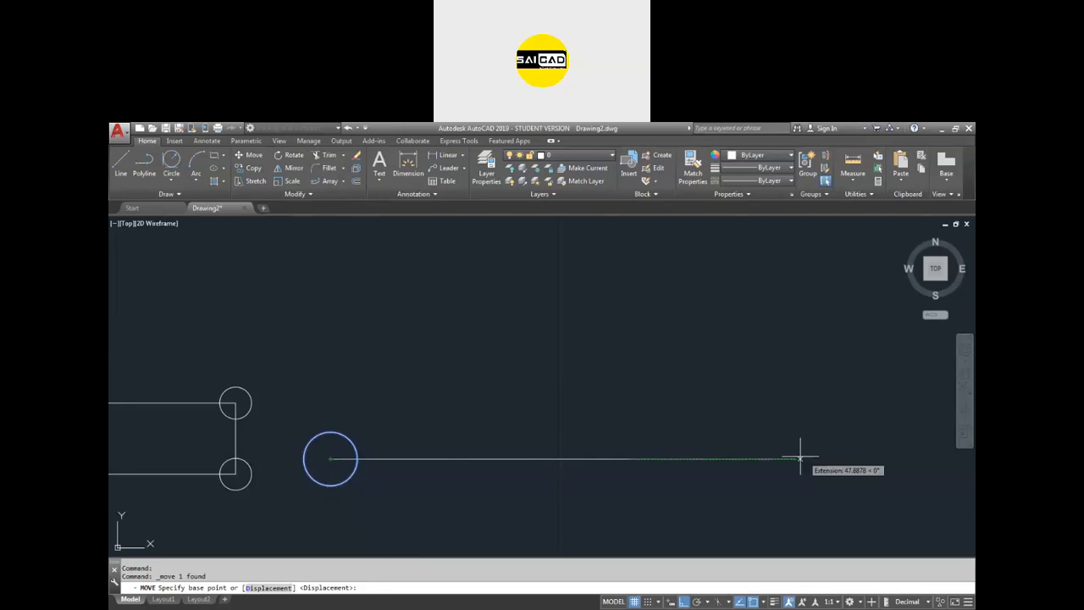
{"action": "left_click", "coordinate": [331, 459]}
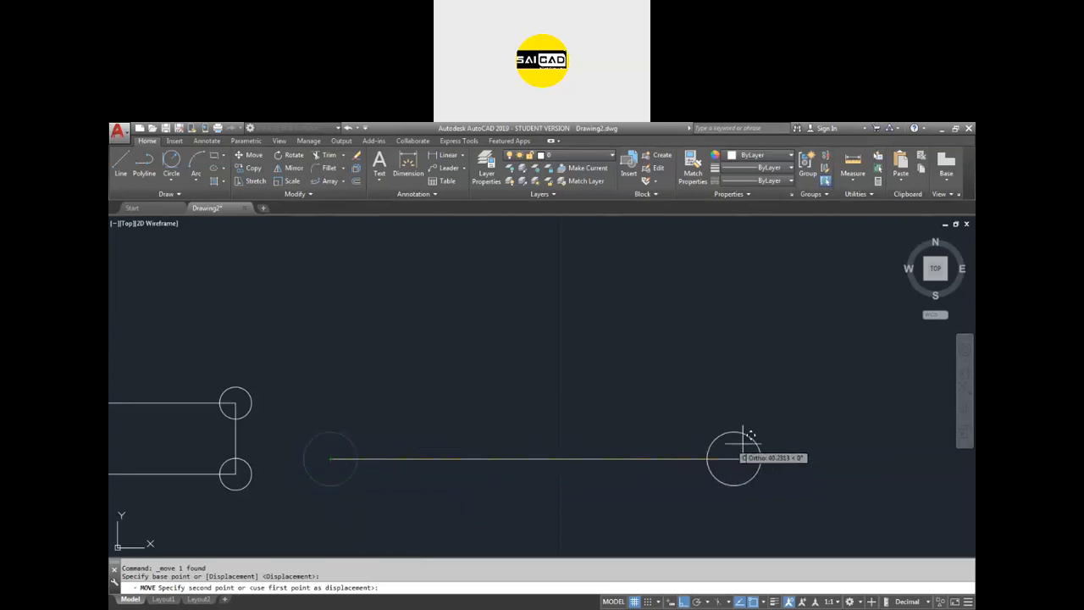
{"action": "left_click", "coordinate": [795, 459]}
{"action": "left_click", "coordinate": [844, 406]}
{"action": "left_click", "coordinate": [790, 436]}
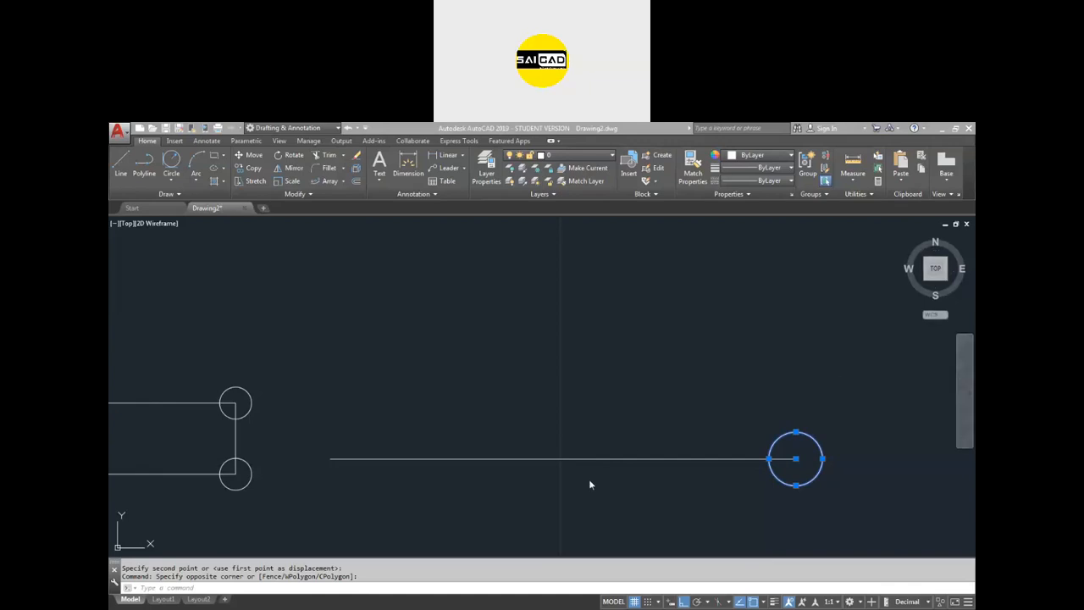
{"action": "key", "text": "Escape"}
{"action": "key", "text": "Escape"}
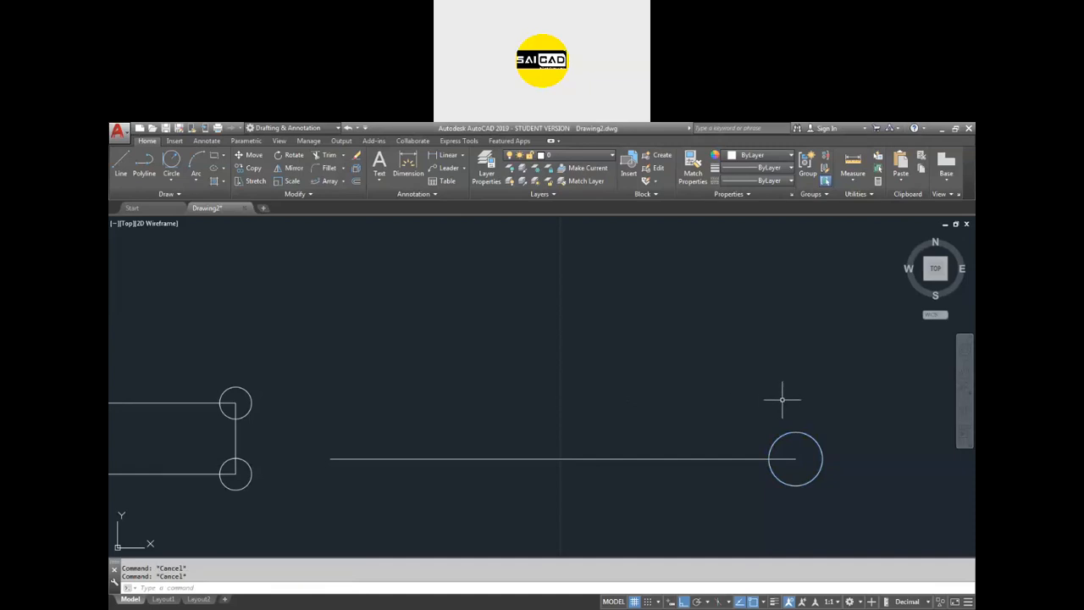
Step: Copy the circle from its center to four freehand points along the line toward its left end
{"action": "left_click", "coordinate": [779, 453]}
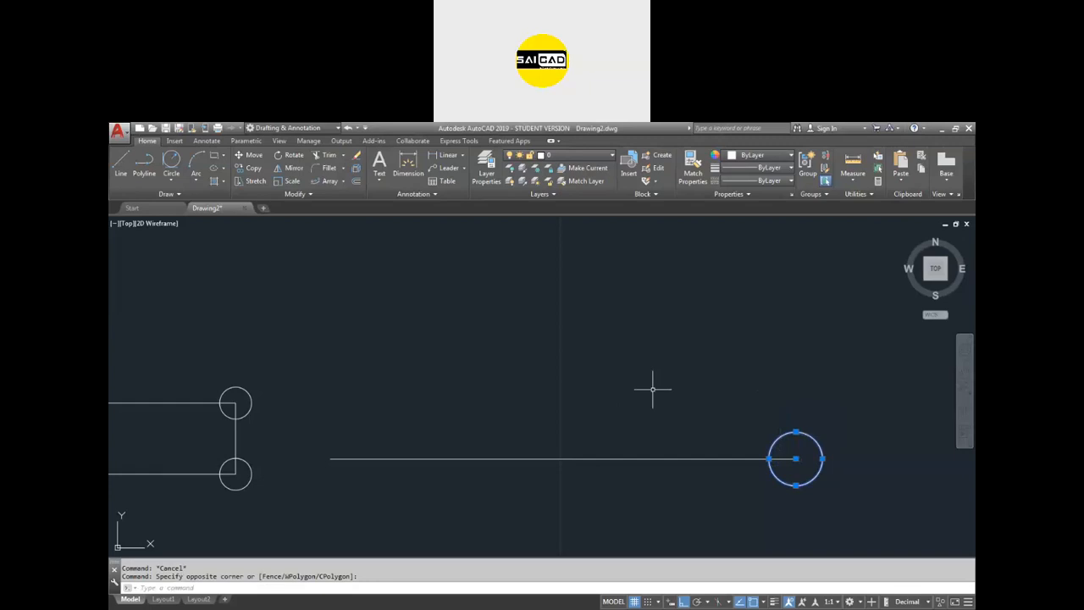
{"action": "left_click", "coordinate": [253, 169]}
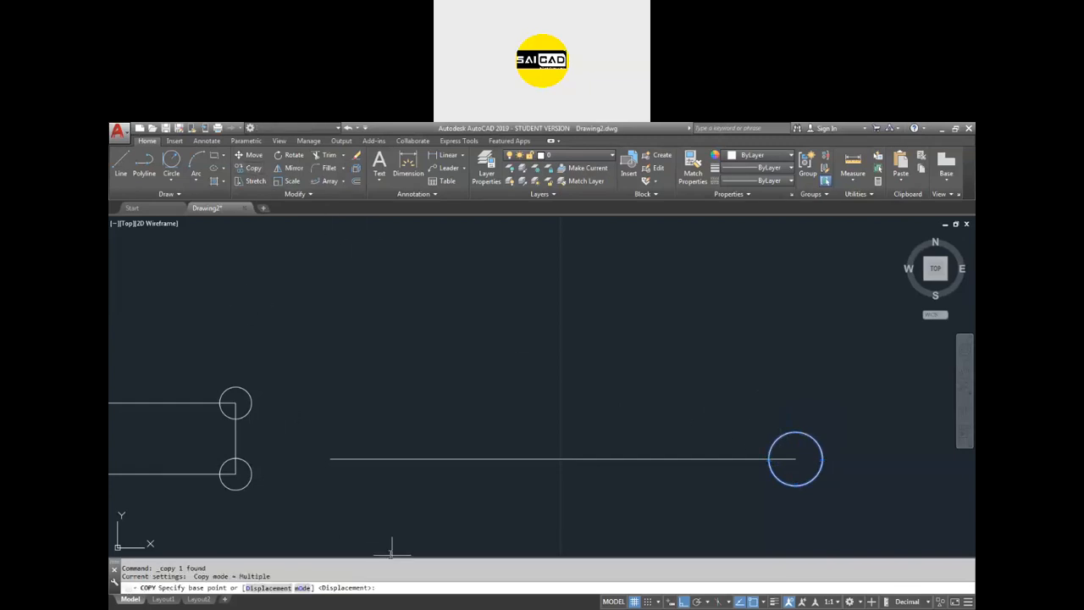
{"action": "left_click", "coordinate": [795, 459]}
{"action": "left_click", "coordinate": [703, 459]}
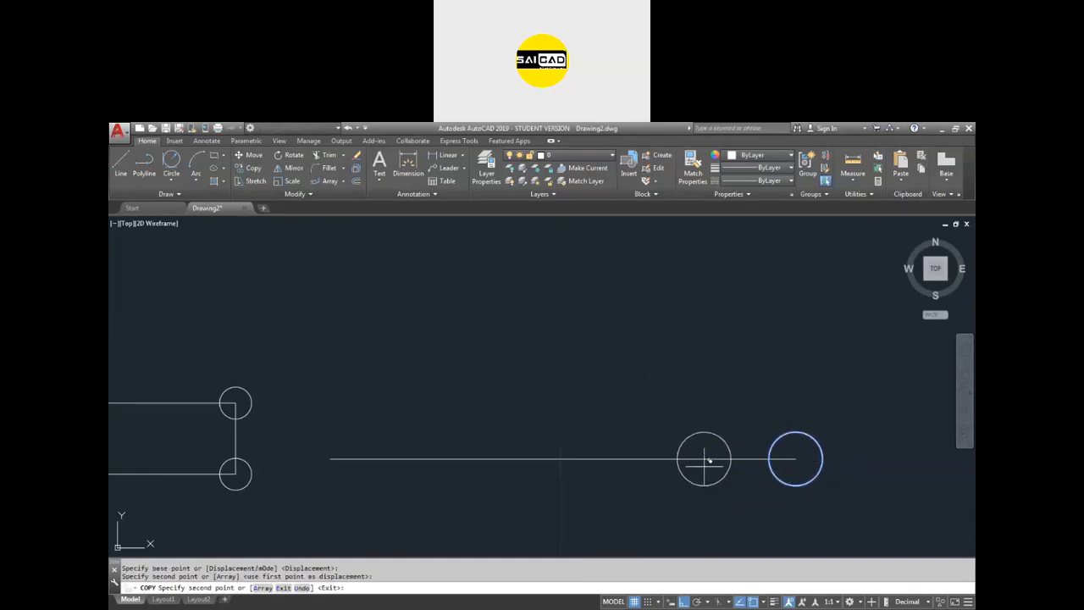
{"action": "left_click", "coordinate": [589, 461]}
{"action": "left_click", "coordinate": [470, 461]}
{"action": "left_click", "coordinate": [347, 461]}
Step: Undo the four freehand copies within the running Copy command
{"action": "left_click", "coordinate": [302, 588]}
{"action": "left_click", "coordinate": [302, 588]}
{"action": "left_click", "coordinate": [302, 588]}
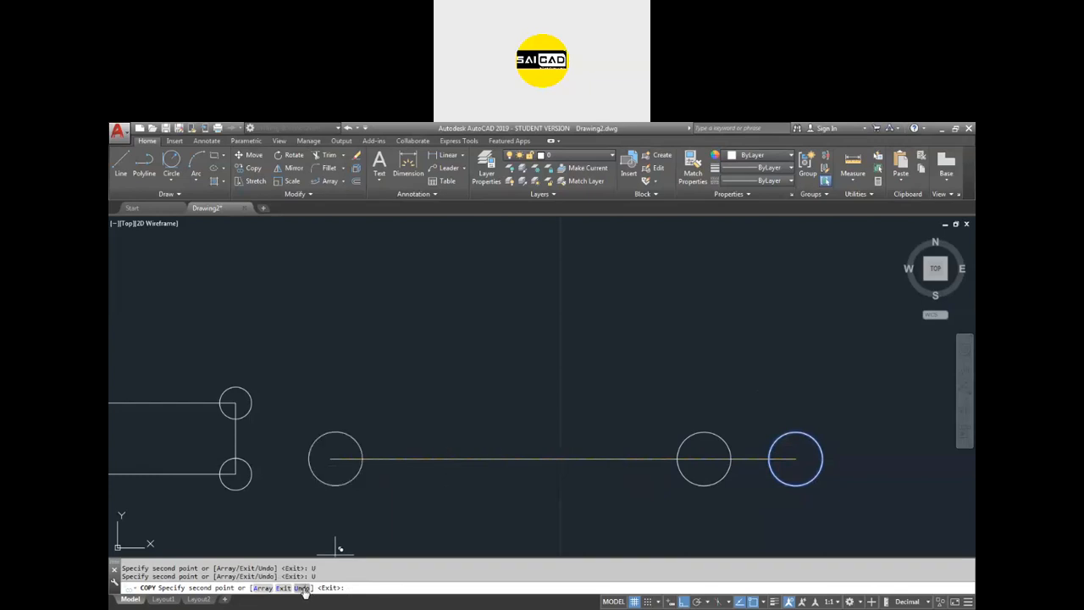
{"action": "left_click", "coordinate": [302, 588]}
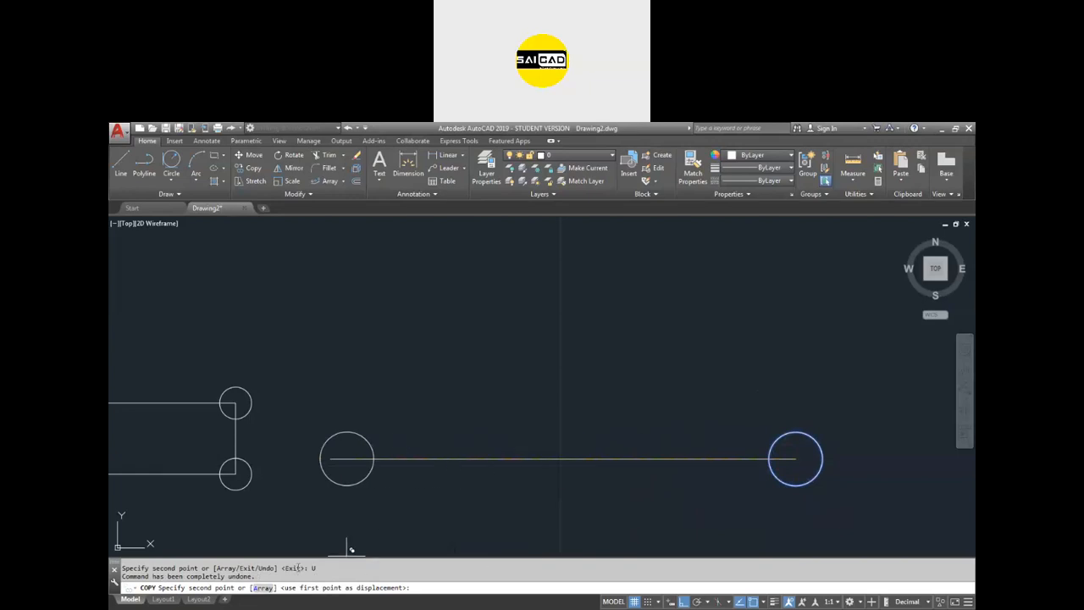
Step: Copy the circle as an array of 7 items spaced 10 units apart, running left along the line
{"action": "left_click", "coordinate": [266, 588]}
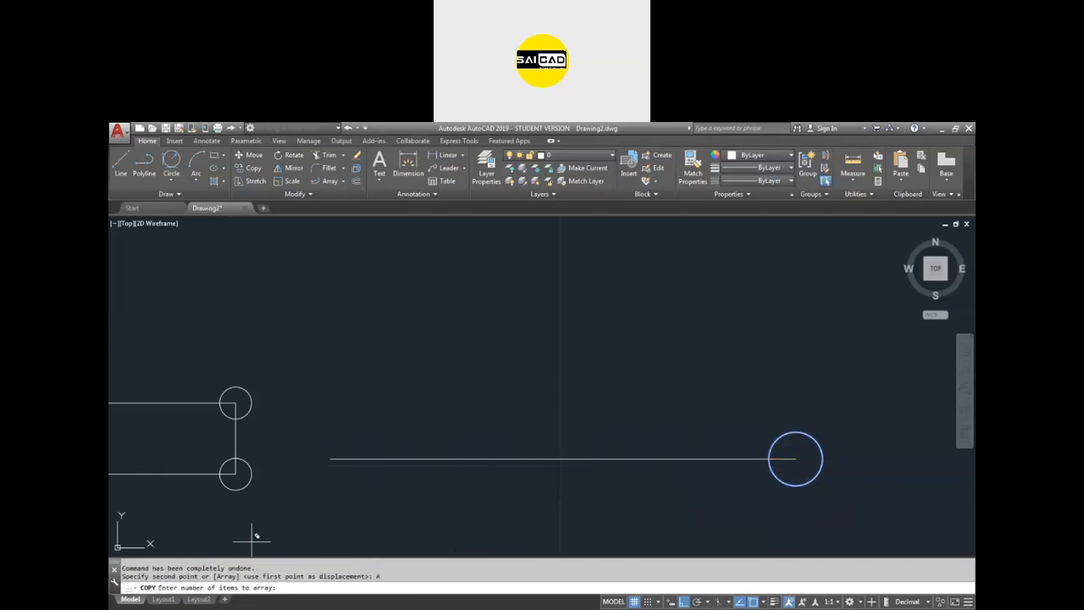
{"action": "key", "text": "Return"}
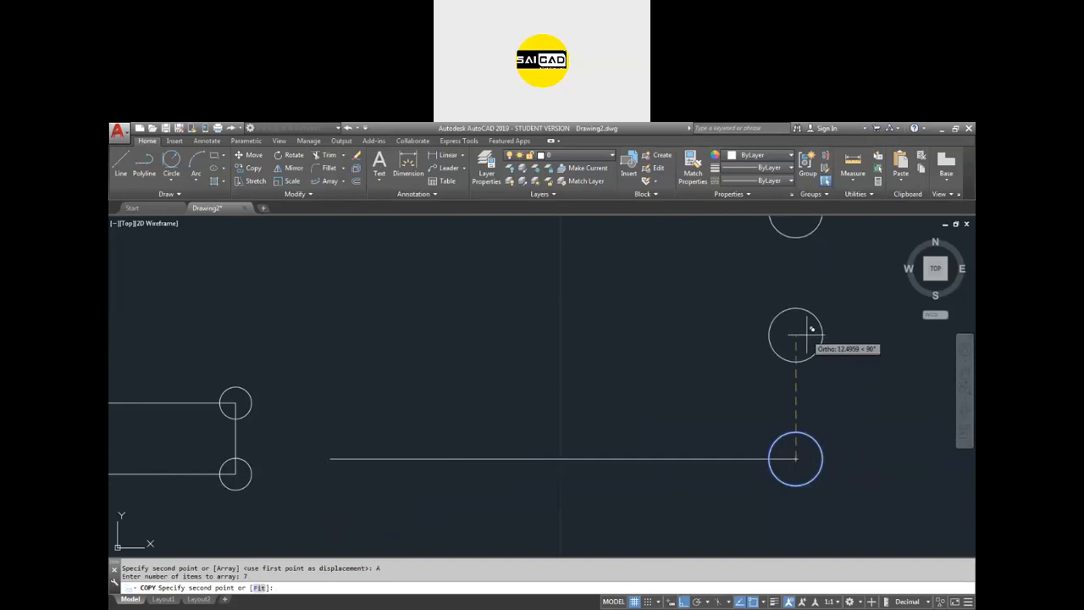
{"action": "scroll", "coordinate": [794, 458], "scroll_direction": "down", "scroll_amount": 4}
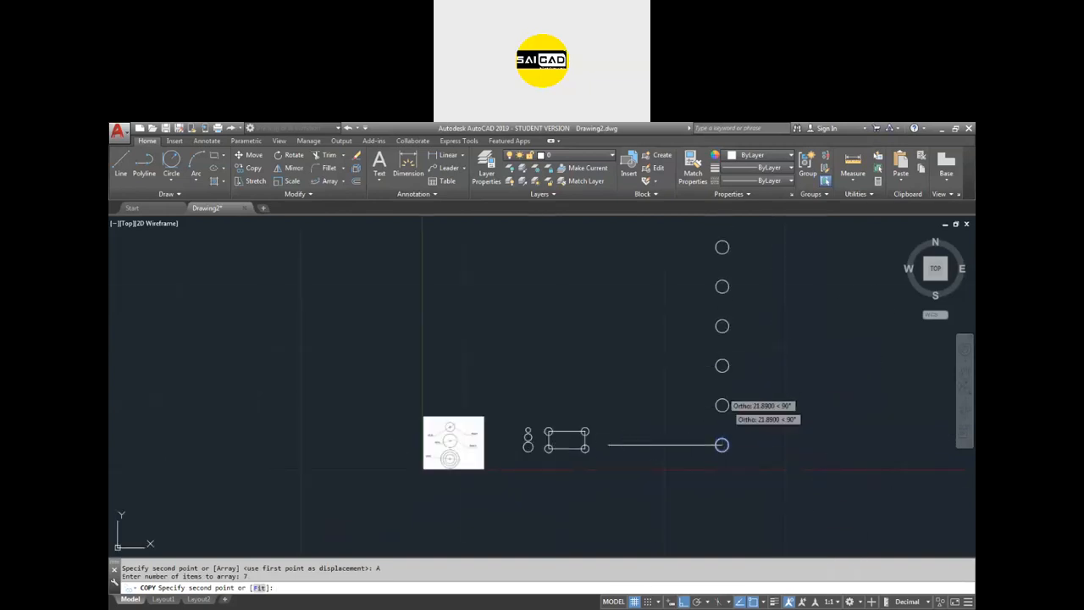
{"action": "scroll", "coordinate": [726, 444], "scroll_direction": "up", "scroll_amount": 8}
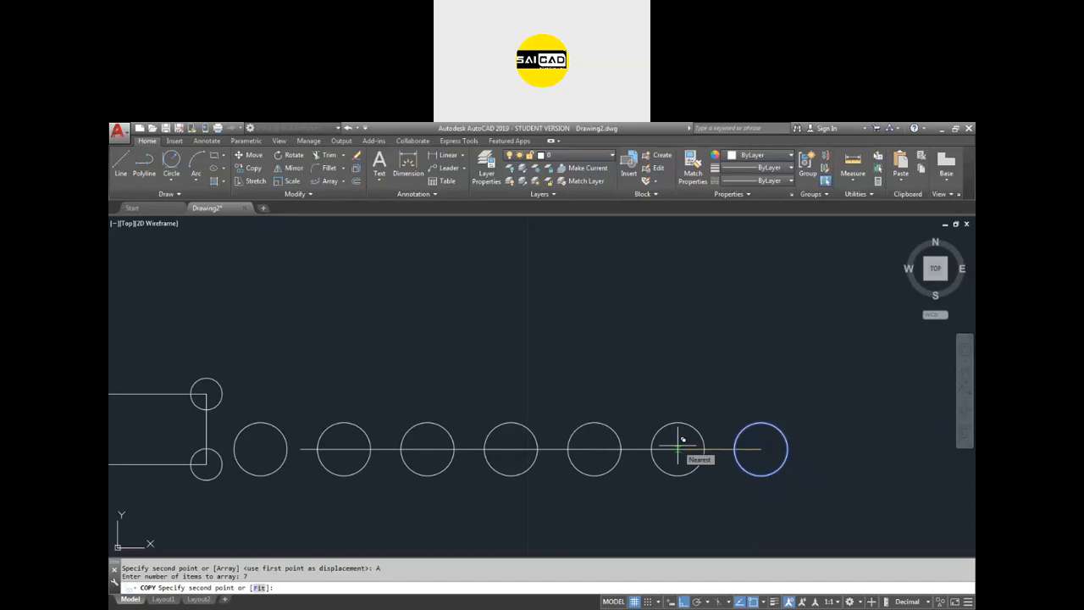
{"action": "key", "text": "Return"}
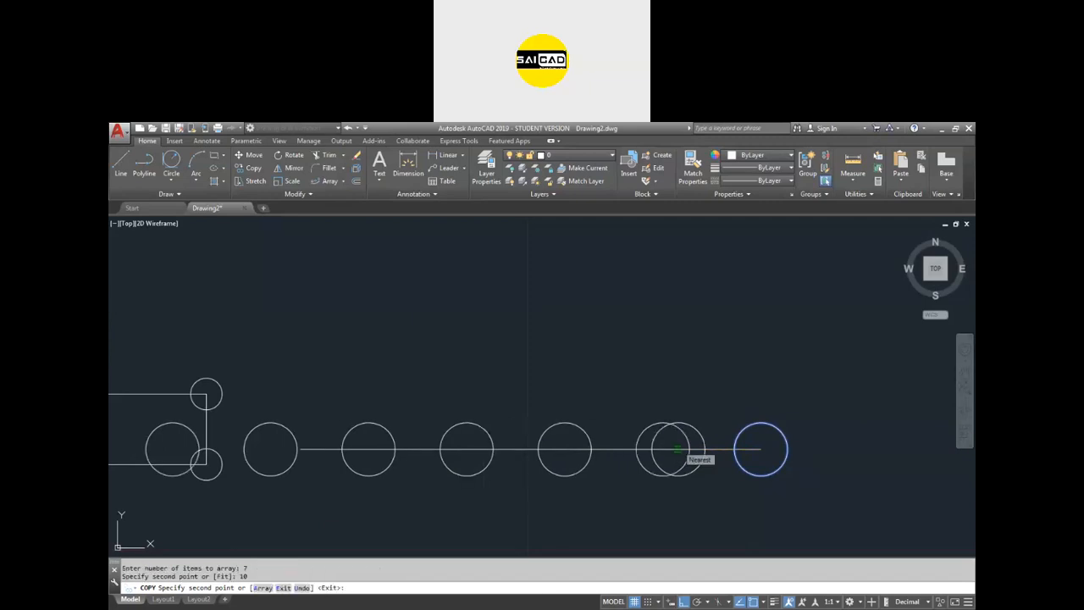
{"action": "key", "text": "Escape"}
{"action": "scroll", "coordinate": [653, 497], "scroll_direction": "down", "scroll_amount": 2}
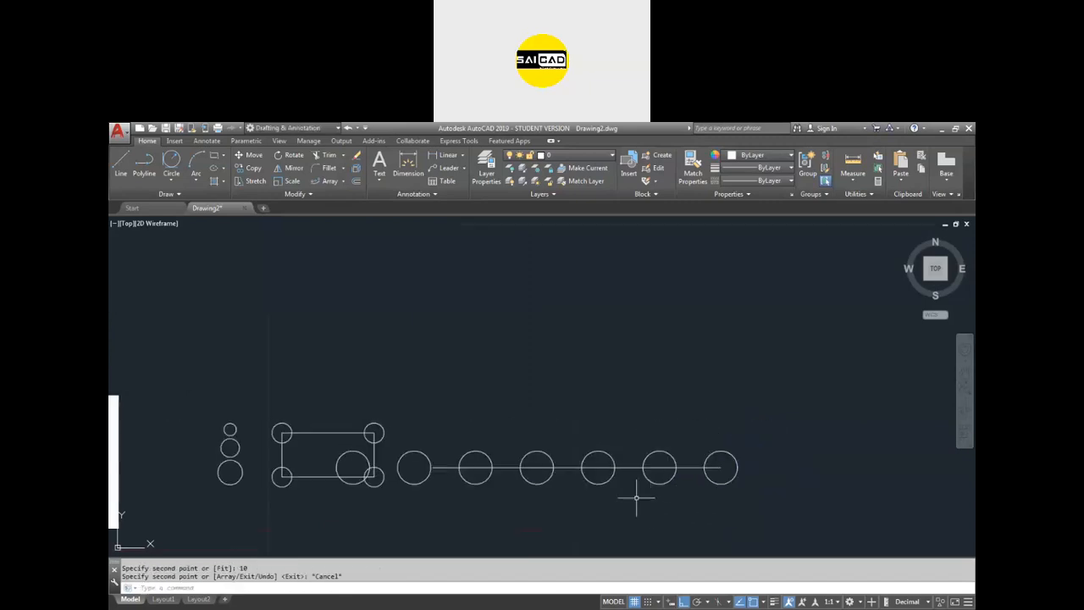
Step: Undo the spaced array, leaving only the circle at the line's right end
{"action": "key", "text": "ctrl+z"}
{"action": "key", "text": "ctrl+z"}
{"action": "scroll", "coordinate": [719, 453], "scroll_direction": "up", "scroll_amount": 1}
{"action": "scroll", "coordinate": [733, 450], "scroll_direction": "down", "scroll_amount": 1}
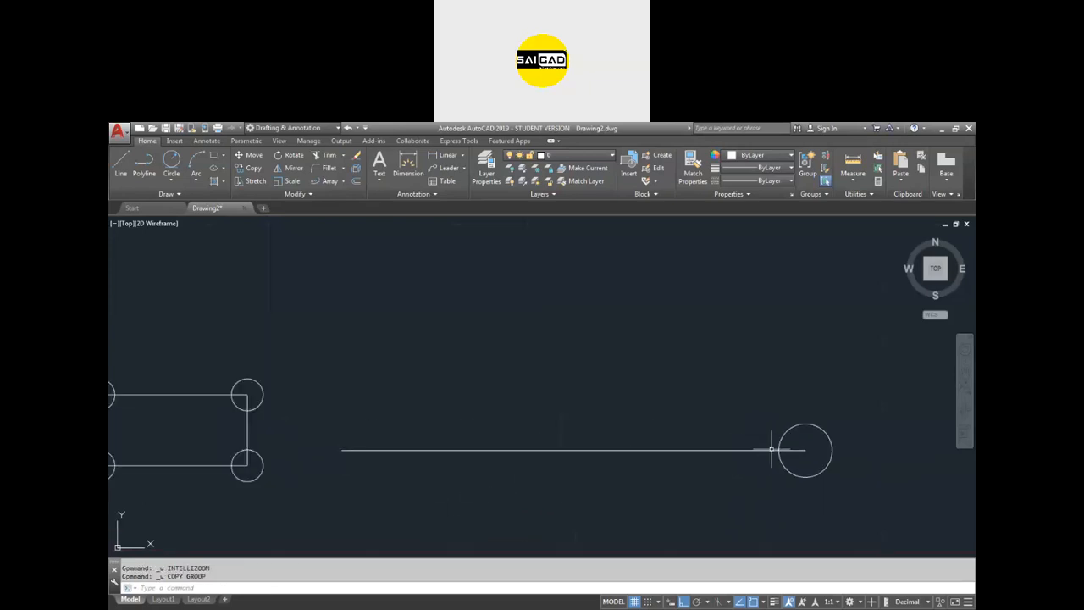
{"action": "left_click", "coordinate": [359, 435]}
{"action": "key", "text": "Escape"}
Step: Copy the circle from its center with the Array and Fit options, as 7 items spread up to the line's left endpoint
{"action": "left_click", "coordinate": [852, 362]}
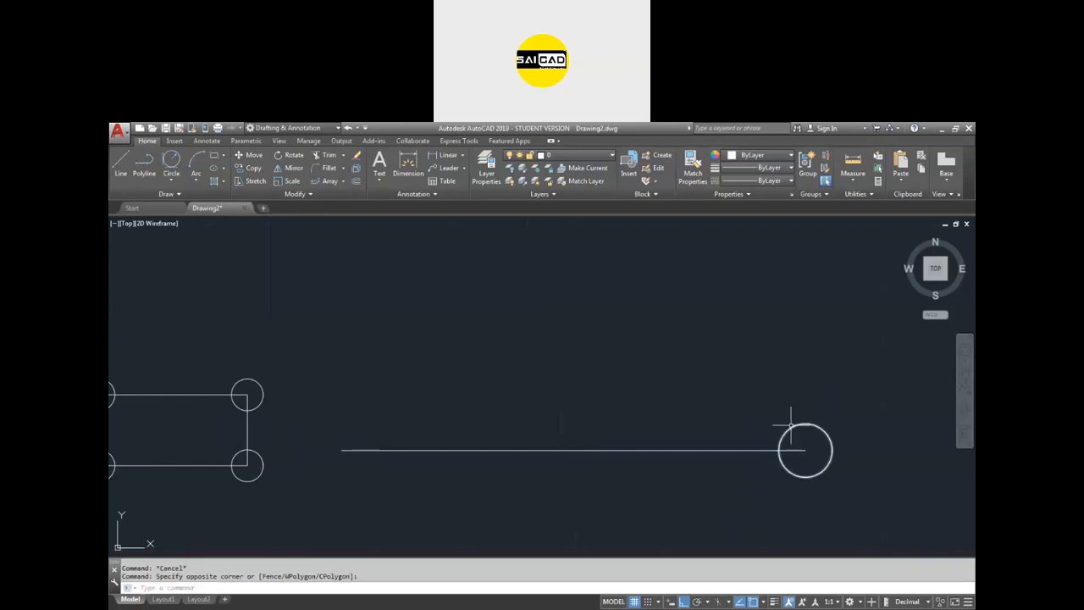
{"action": "left_click", "coordinate": [792, 432]}
{"action": "type", "text": "co"}
{"action": "key", "text": "Return"}
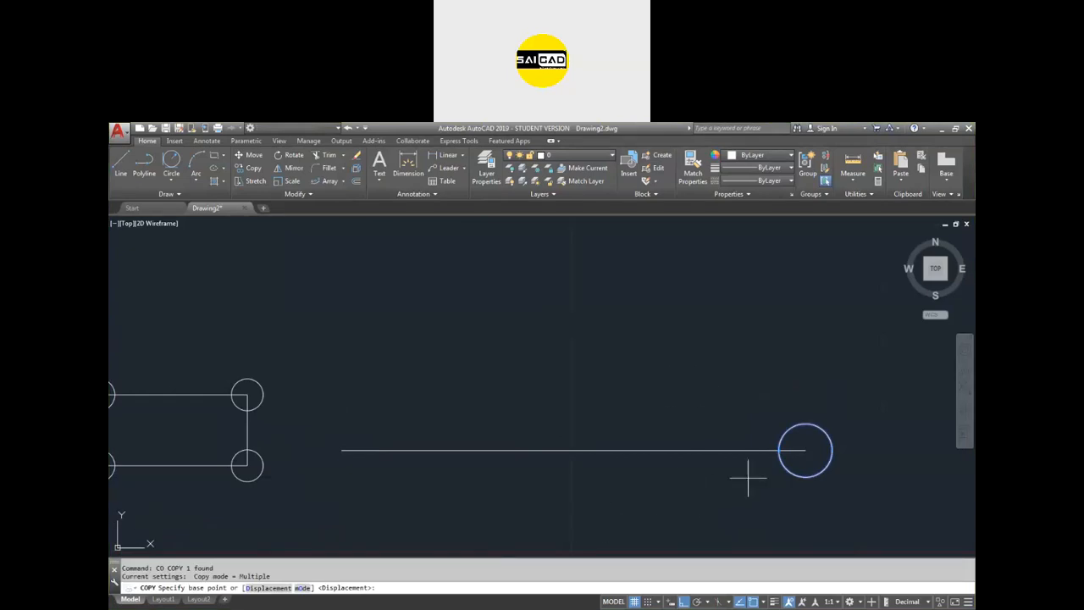
{"action": "left_click", "coordinate": [806, 449]}
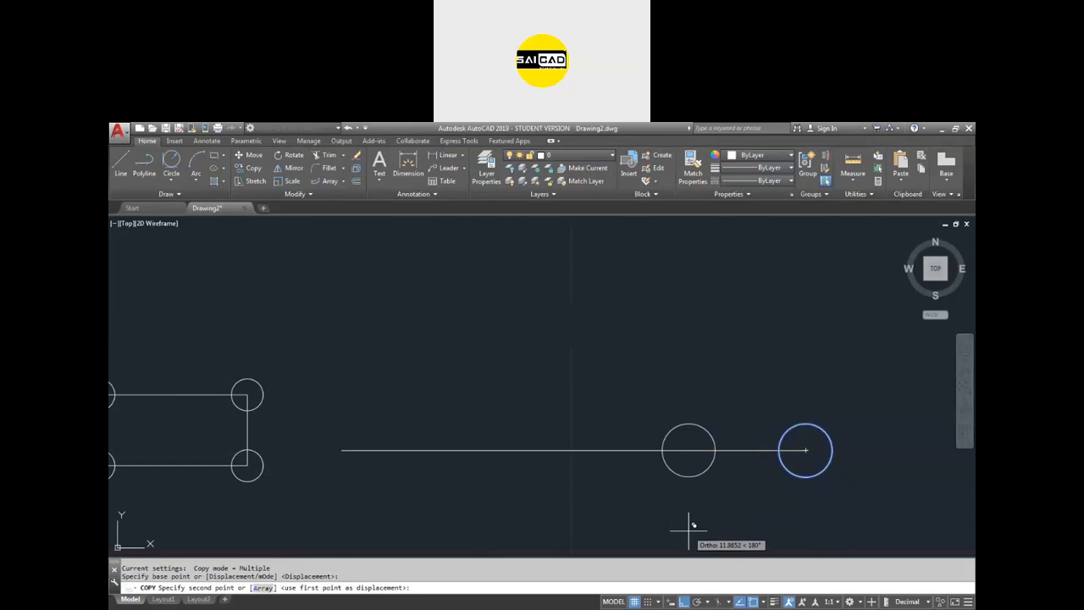
{"action": "left_click", "coordinate": [262, 587]}
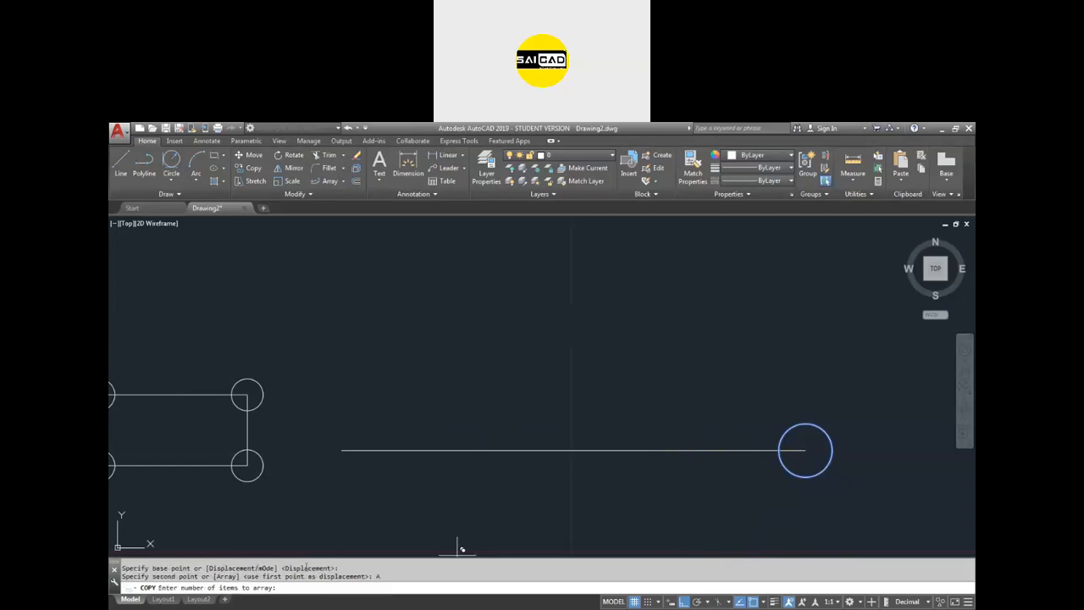
{"action": "key", "text": "Return"}
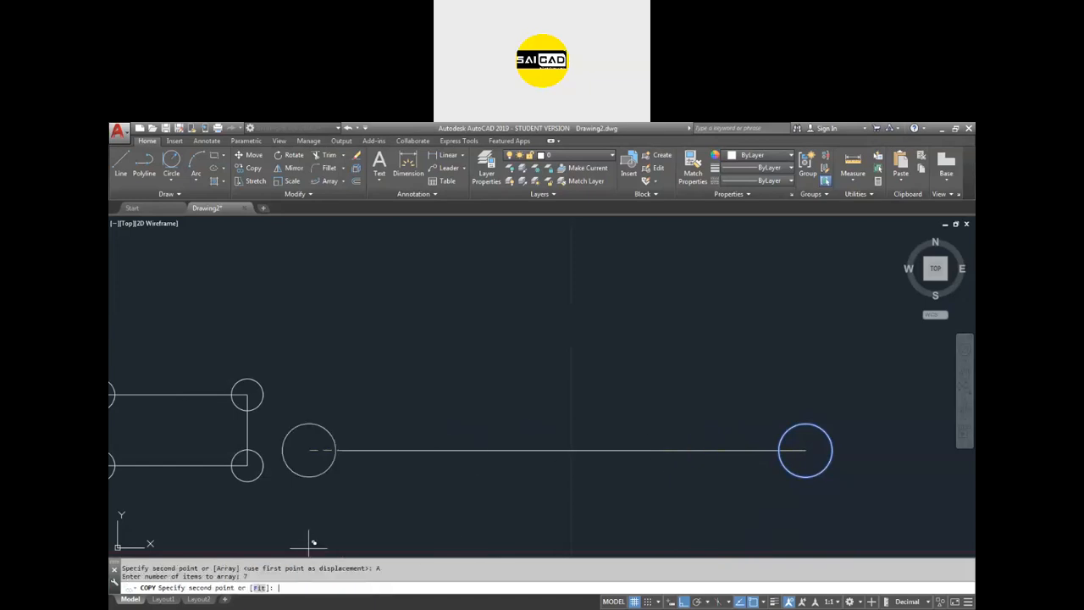
{"action": "left_click", "coordinate": [259, 587]}
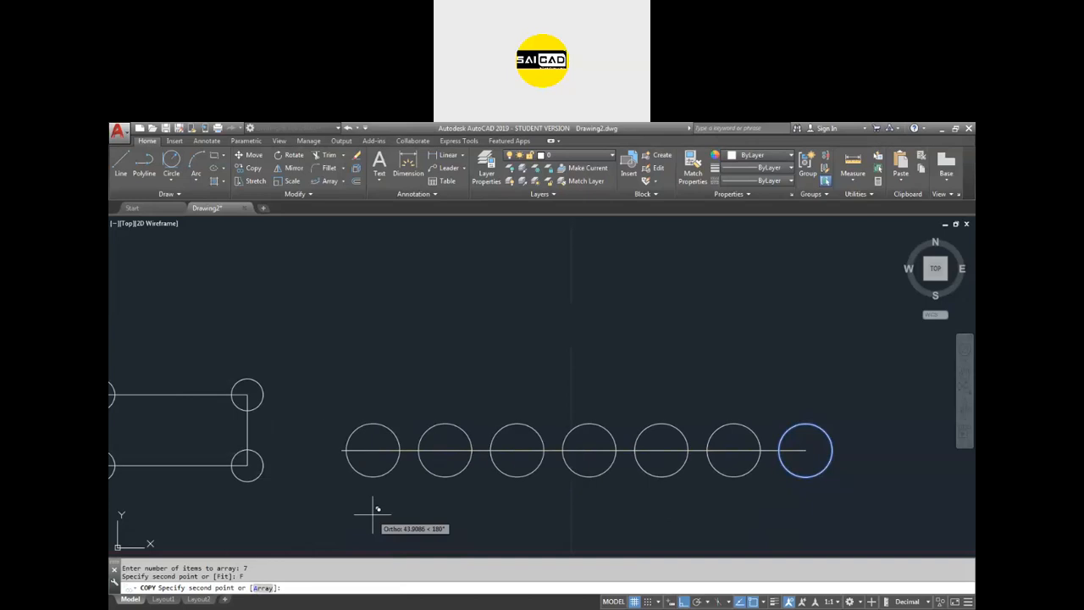
{"action": "left_click", "coordinate": [342, 450]}
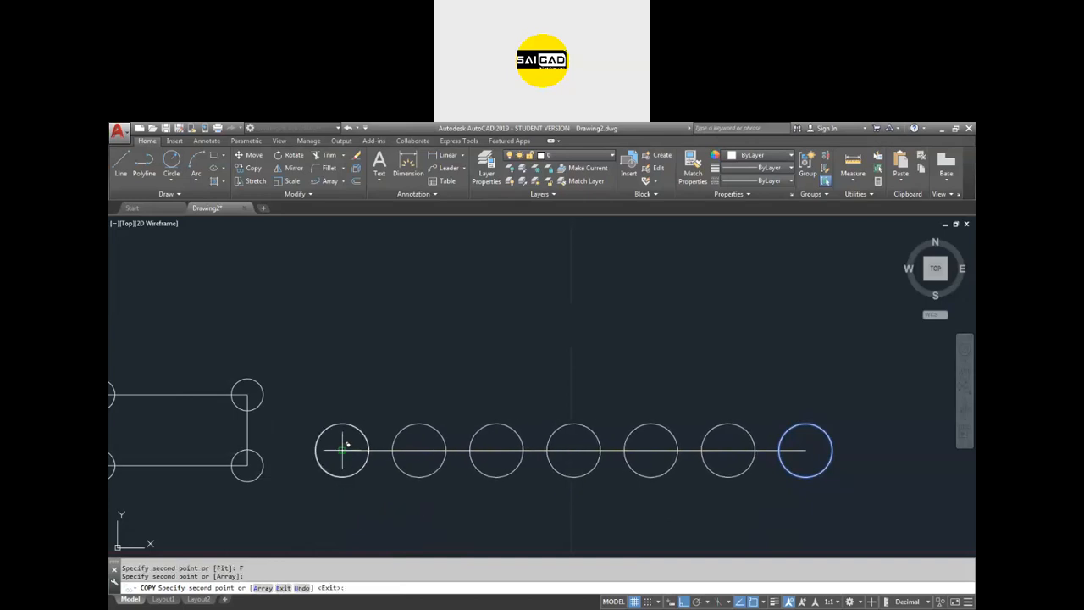
Step: Examine the fitted row of circles along the line and how it sits beside the other practice figures
{"action": "key", "text": "Escape"}
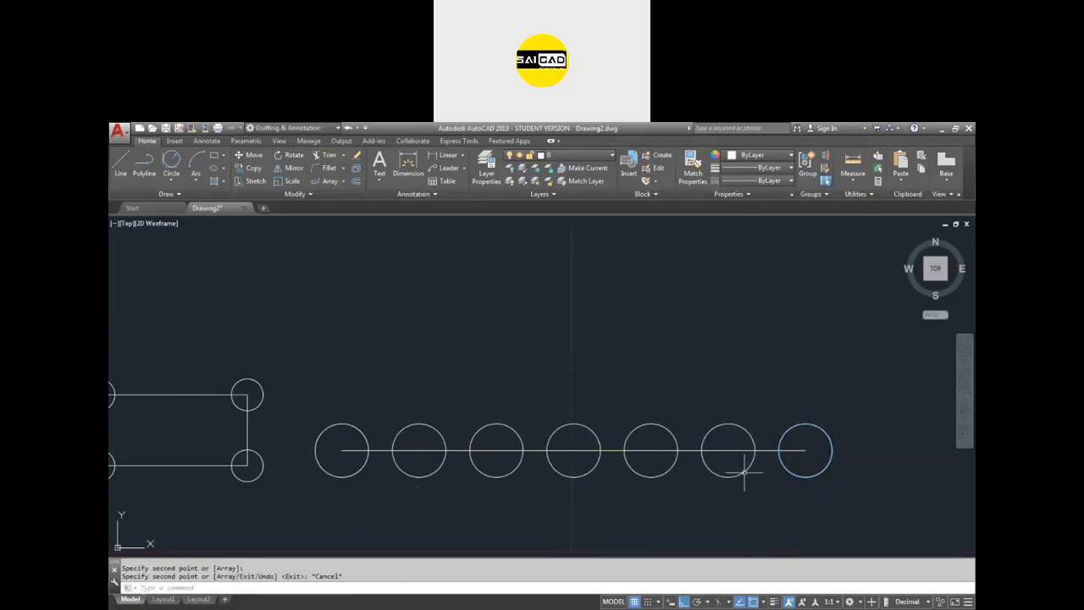
{"action": "left_click", "coordinate": [809, 495]}
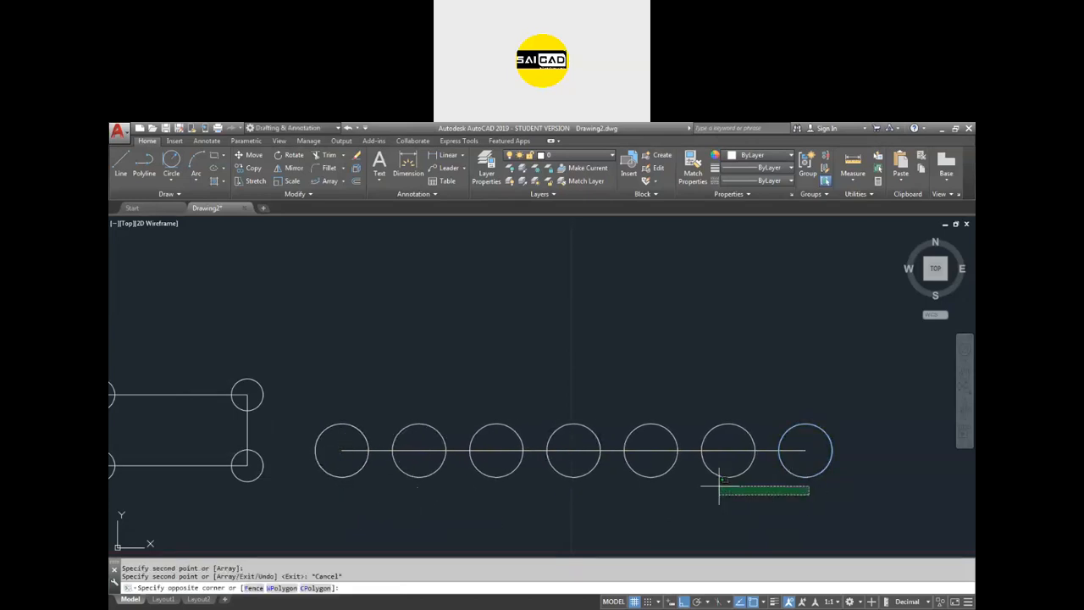
{"action": "left_click", "coordinate": [345, 462]}
{"action": "key", "text": "Escape"}
{"action": "left_click", "coordinate": [382, 437]}
{"action": "left_click", "coordinate": [374, 480]}
{"action": "key", "text": "Escape"}
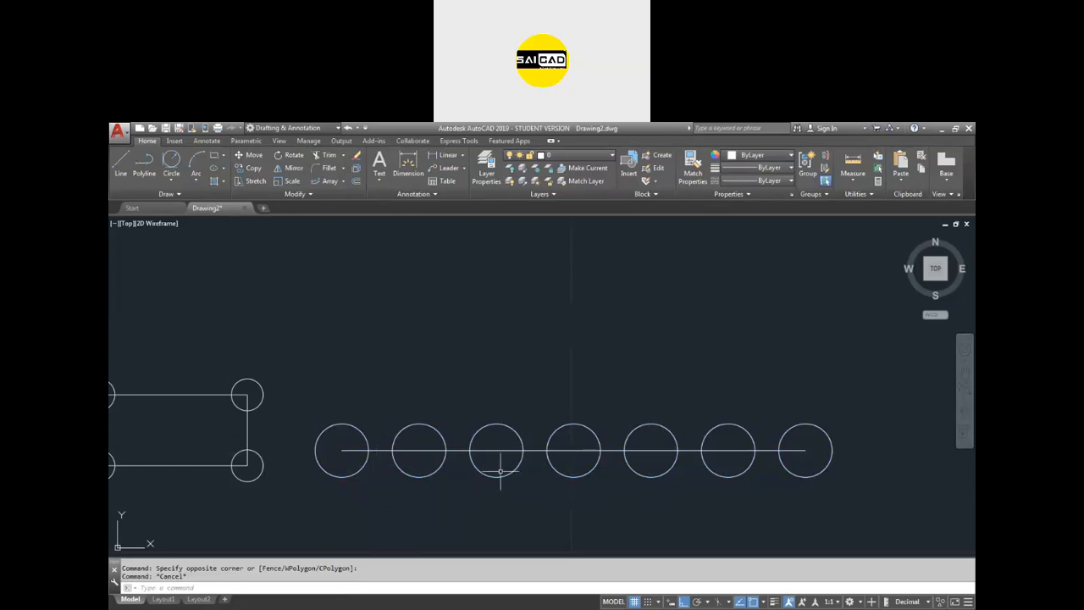
{"action": "mouse_move", "coordinate": [507, 471]}
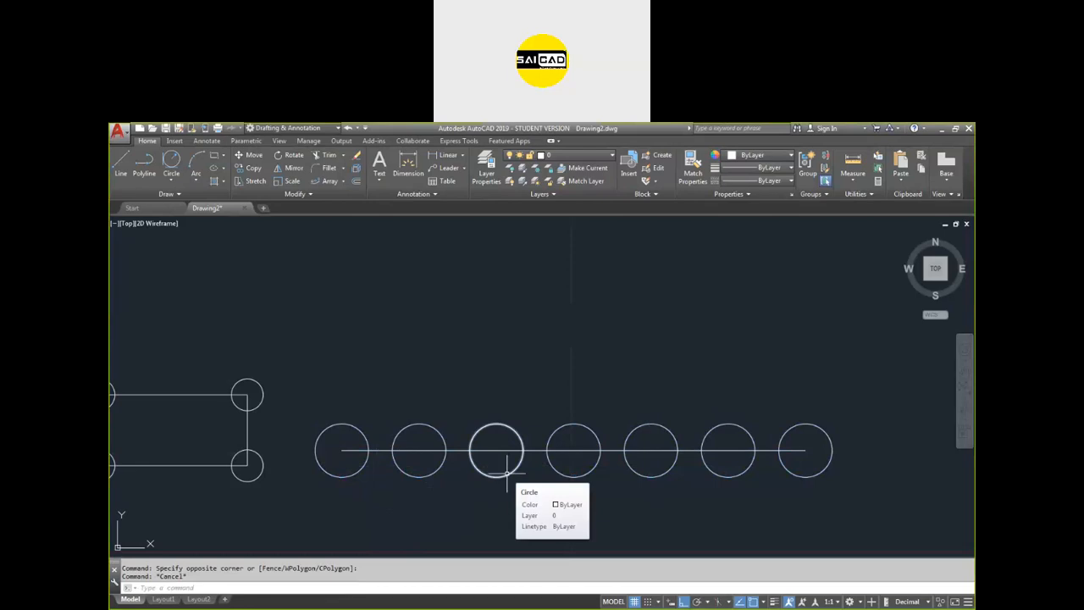
{"action": "scroll", "coordinate": [416, 449], "scroll_direction": "down", "scroll_amount": 2}
{"action": "key", "text": "Escape"}
{"action": "scroll", "coordinate": [437, 460], "scroll_direction": "down", "scroll_amount": 4}
{"action": "scroll", "coordinate": [396, 435], "scroll_direction": "up", "scroll_amount": 2}
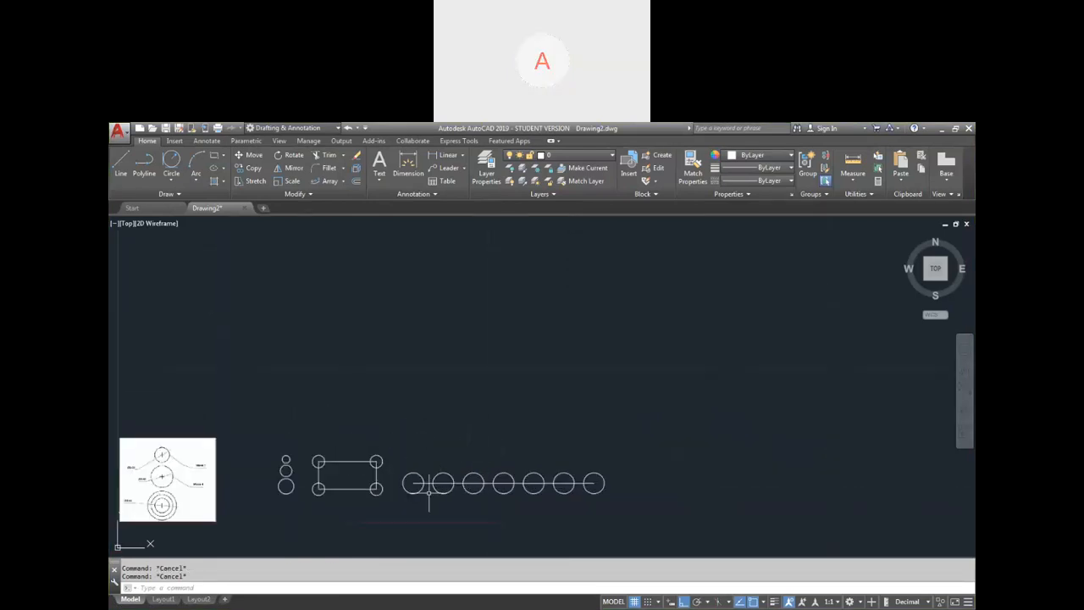
{"action": "scroll", "coordinate": [414, 500], "scroll_direction": "down", "scroll_amount": 2}
{"action": "scroll", "coordinate": [445, 497], "scroll_direction": "up", "scroll_amount": 4}
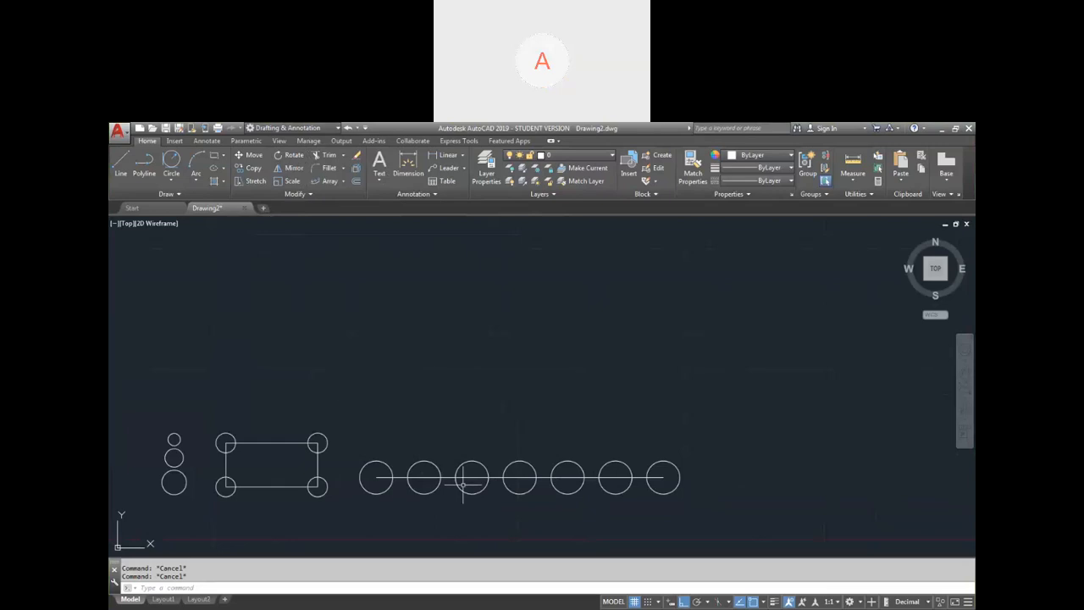
Step: Erase the stacked circles, the rectangle with its corner circles, and the line with its row of circles
{"action": "left_click", "coordinate": [761, 431]}
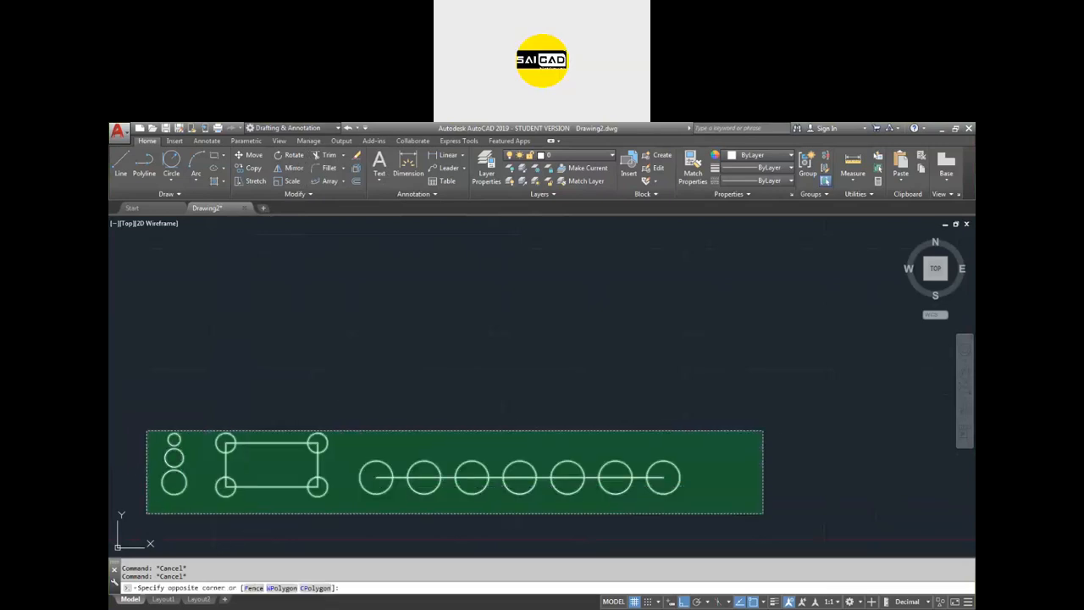
{"action": "left_click", "coordinate": [146, 519]}
{"action": "key", "text": "Delete"}
Step: Draw a horizontal rectangle about 20 units long and a separate circle just to its right
{"action": "type", "text": "re"}
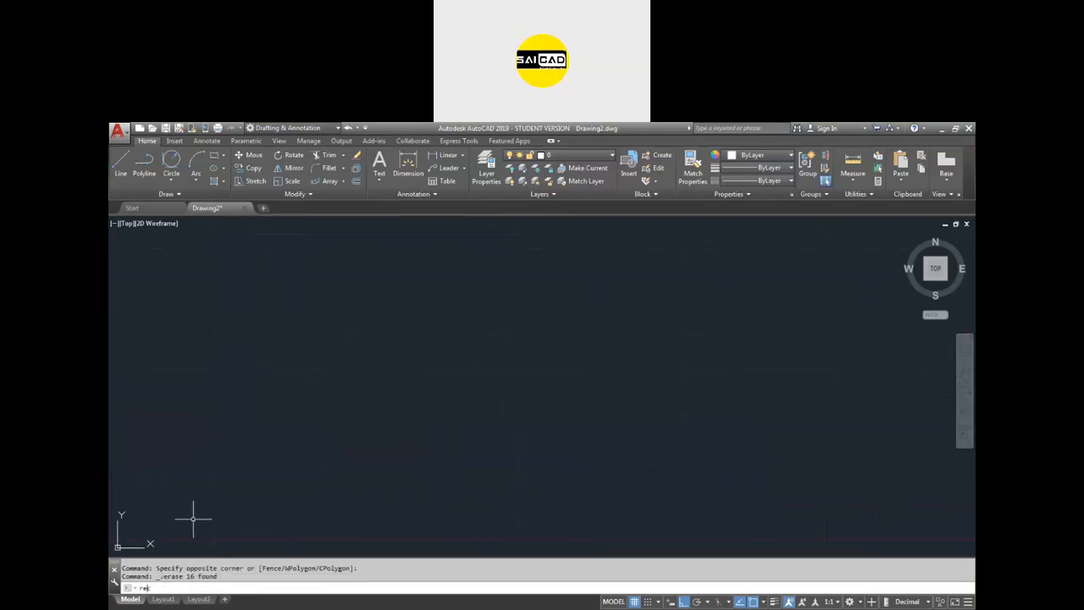
{"action": "type", "text": "c"}
{"action": "key", "text": "Return"}
{"action": "left_click", "coordinate": [279, 454]}
{"action": "left_click", "coordinate": [403, 404]}
{"action": "key", "text": "Escape"}
{"action": "type", "text": "c"}
{"action": "key", "text": "Return"}
{"action": "left_click", "coordinate": [473, 424]}
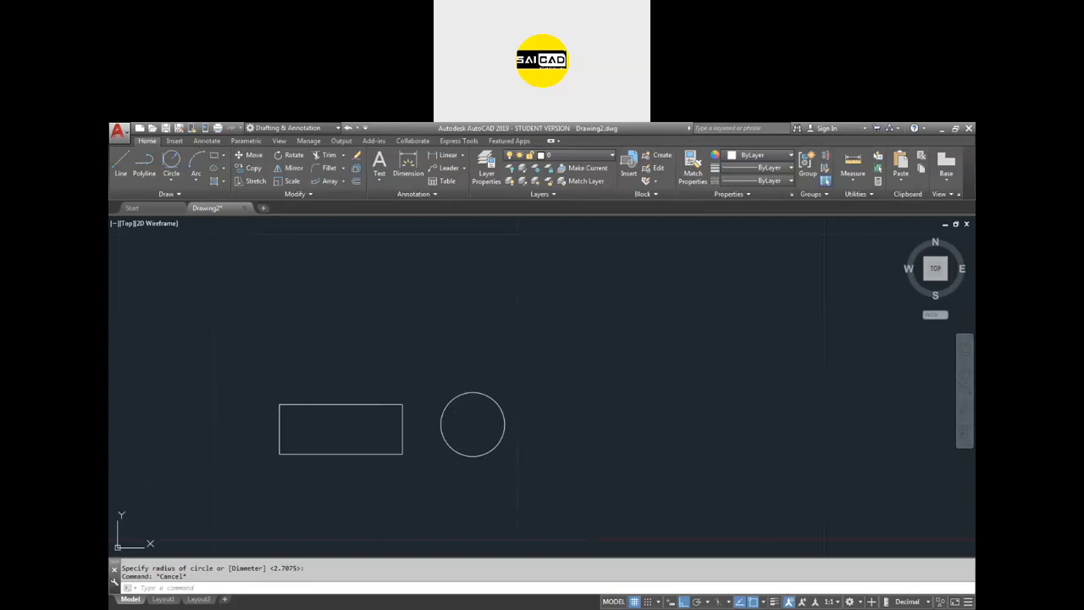
Step: Try to rotate the circle about the rectangle's lower-left corner, with Ortho mode turned off
{"action": "scroll", "coordinate": [585, 425], "scroll_direction": "down", "scroll_amount": 2}
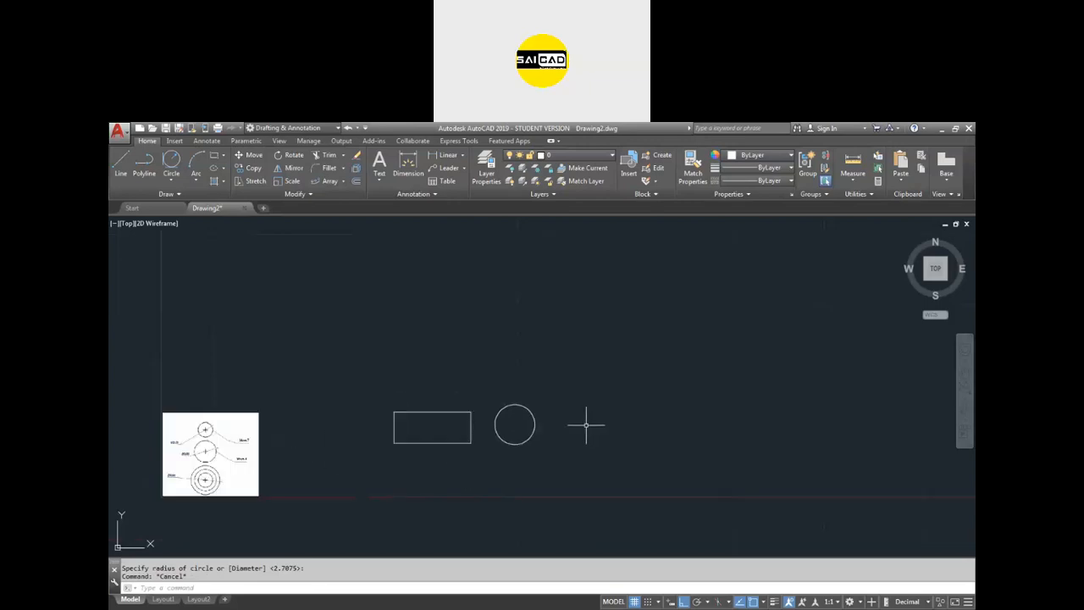
{"action": "type", "text": "ro"}
{"action": "key", "text": "Return"}
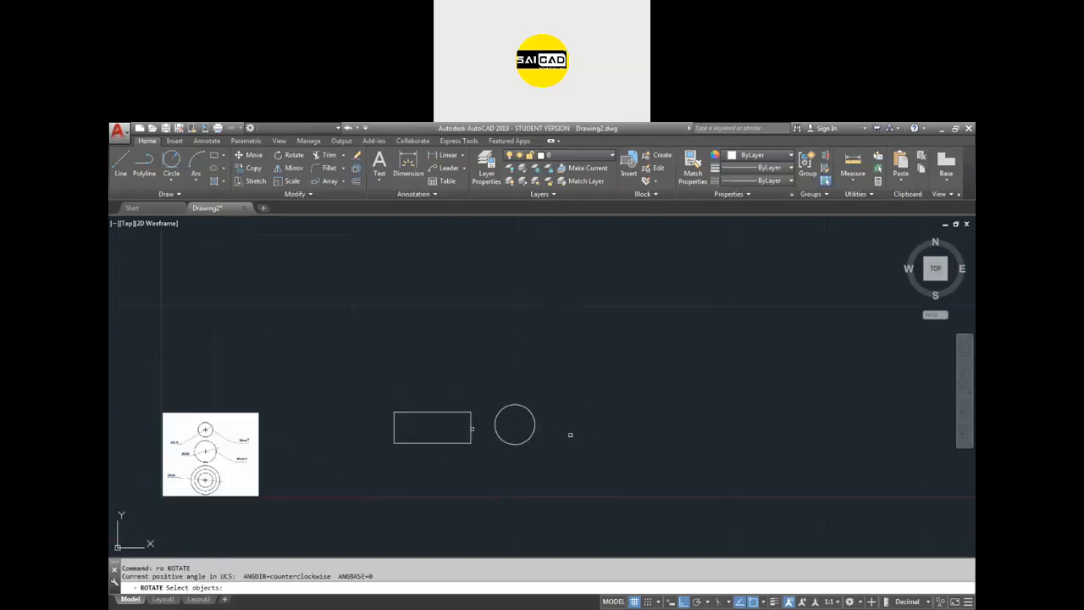
{"action": "left_click", "coordinate": [484, 383]}
{"action": "left_click", "coordinate": [543, 464]}
{"action": "key", "text": "Return"}
{"action": "left_click", "coordinate": [395, 443]}
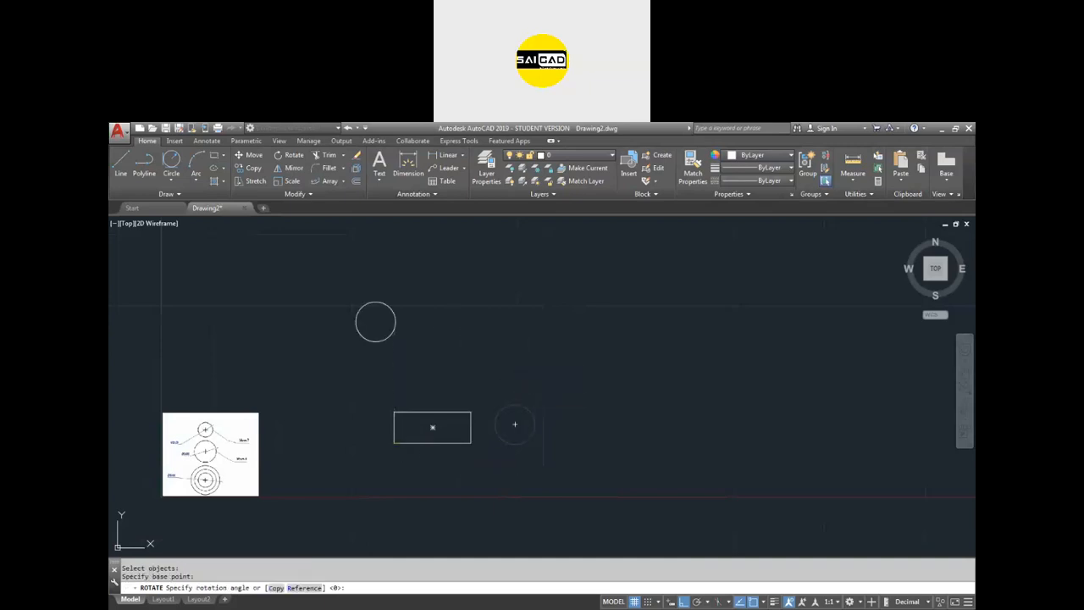
{"action": "key", "text": "F8"}
{"action": "key", "text": "Escape"}
Step: Try to rotate the circle about its own center
{"action": "left_click", "coordinate": [561, 382]}
{"action": "left_click", "coordinate": [492, 464]}
{"action": "type", "text": "ro"}
{"action": "key", "text": "Return"}
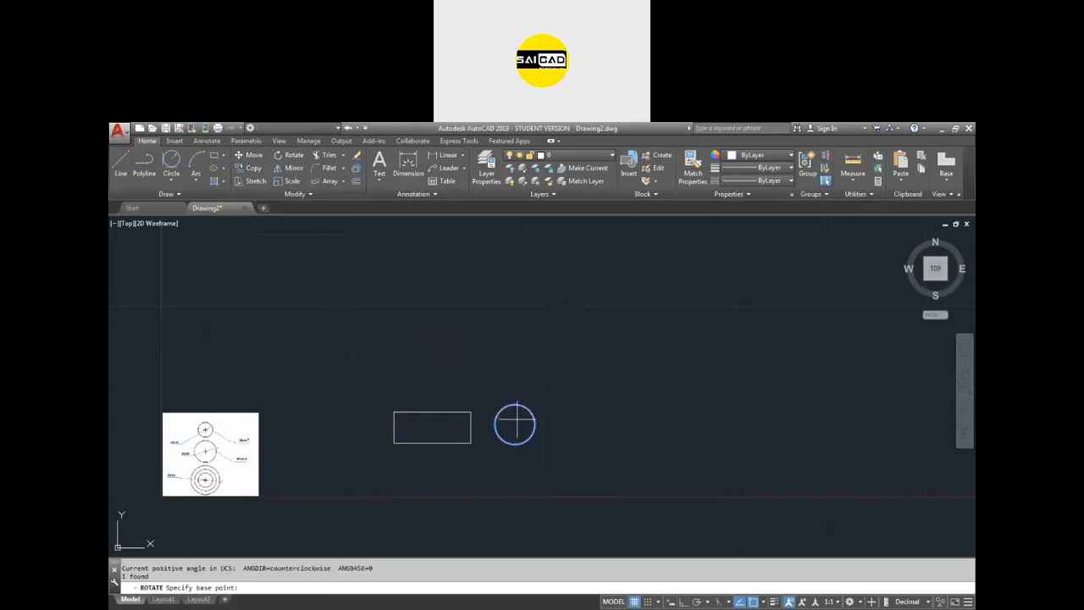
{"action": "left_click", "coordinate": [515, 423]}
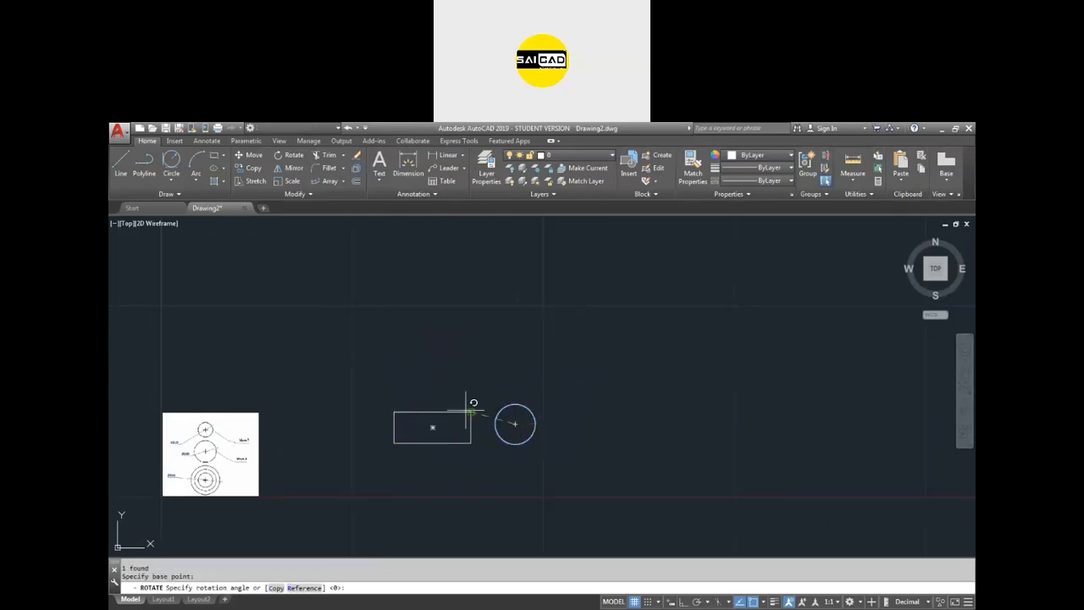
{"action": "scroll", "coordinate": [499, 453], "scroll_direction": "up", "scroll_amount": 3}
{"action": "scroll", "coordinate": [576, 439], "scroll_direction": "down", "scroll_amount": 2}
{"action": "key", "text": "Escape"}
{"action": "left_click", "coordinate": [465, 347]}
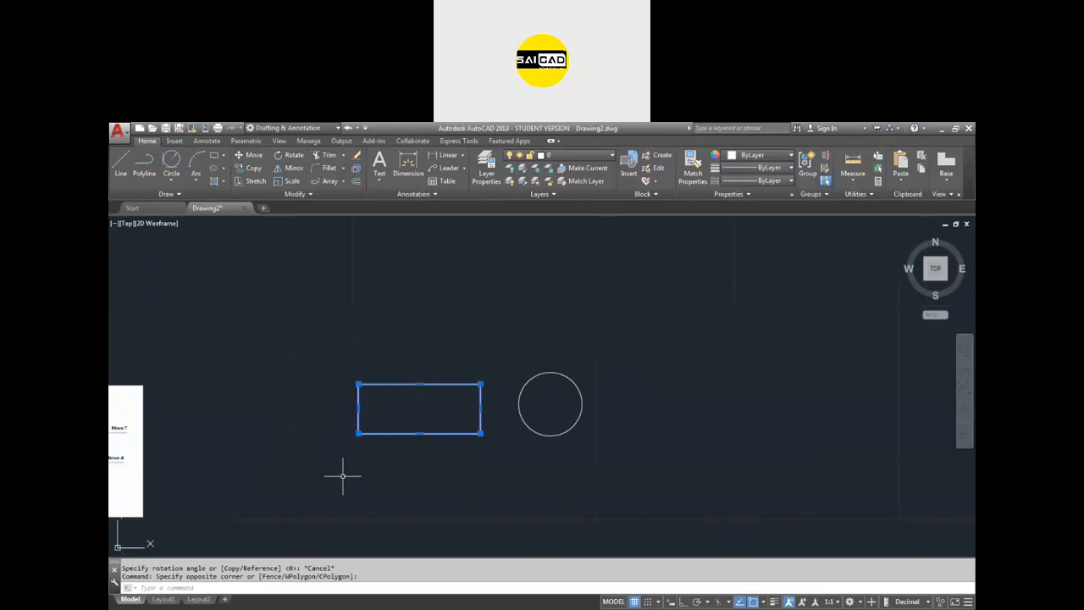
{"action": "key", "text": "Escape"}
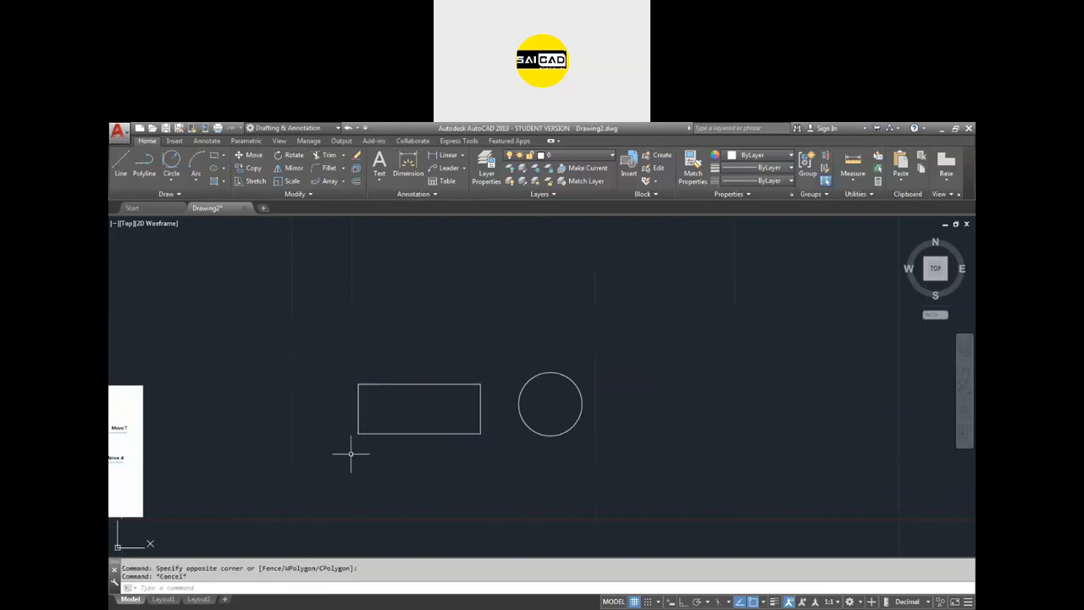
{"action": "type", "text": "ro"}
{"action": "key", "text": "Return"}
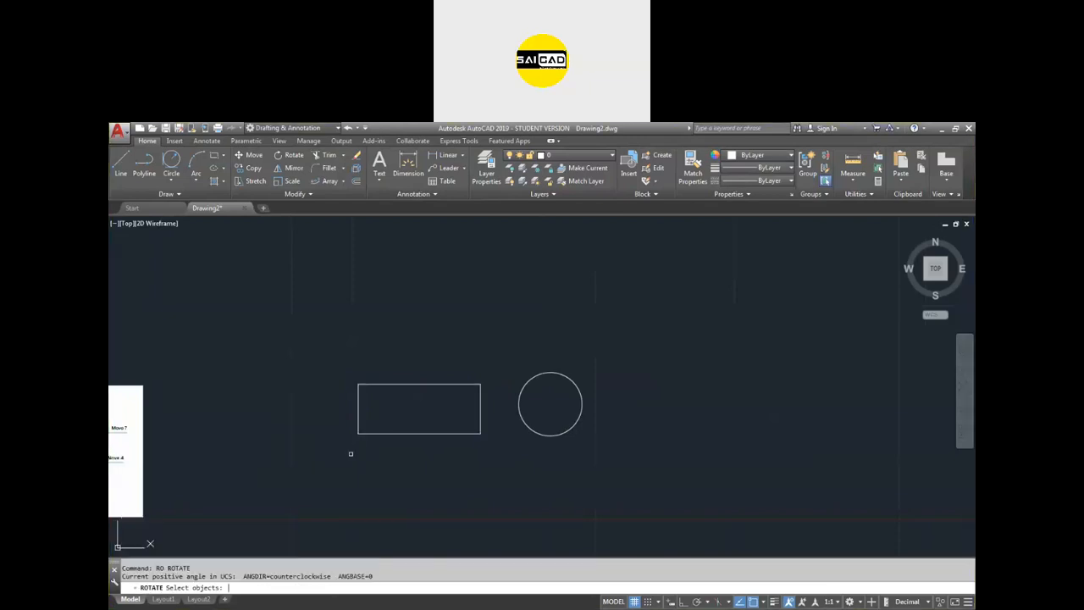
{"action": "key", "text": "Escape"}
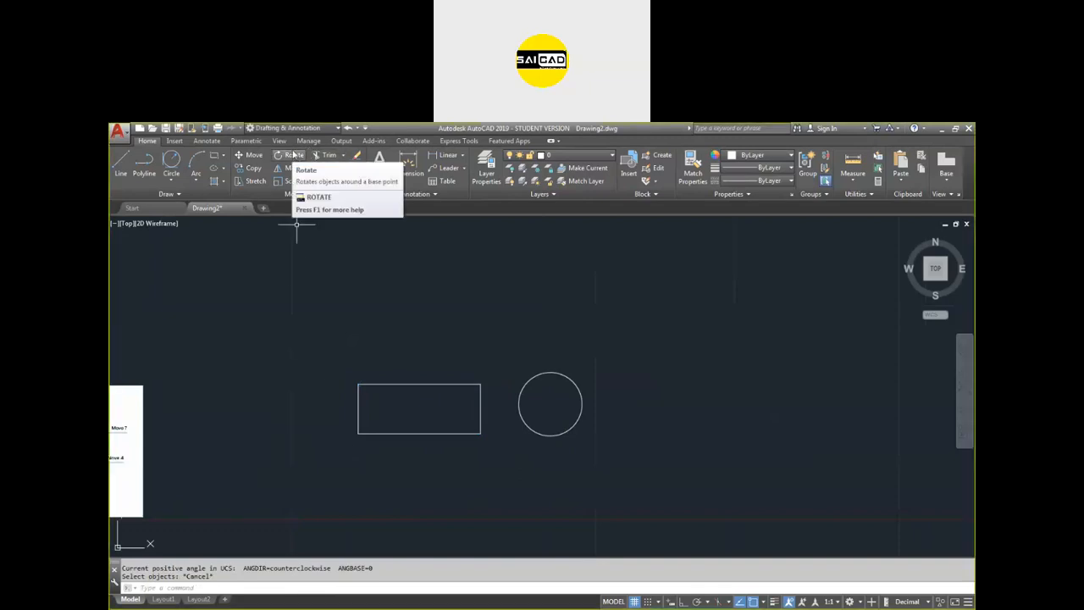
Step: Try to rotate the rectangle about its lower-right corner
{"action": "left_click", "coordinate": [294, 154]}
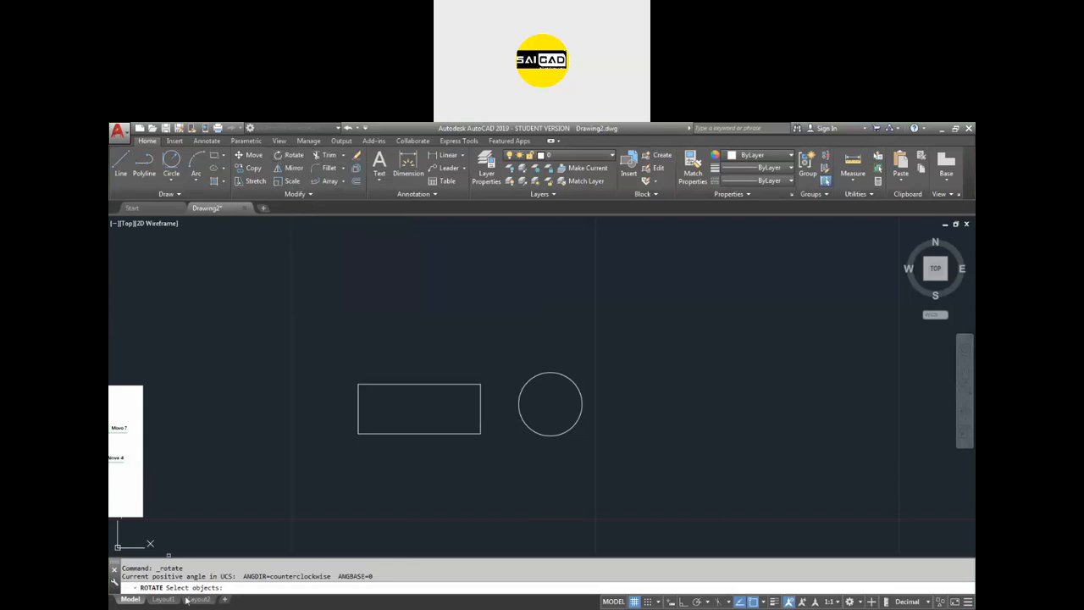
{"action": "left_click", "coordinate": [435, 354]}
{"action": "left_click", "coordinate": [334, 436]}
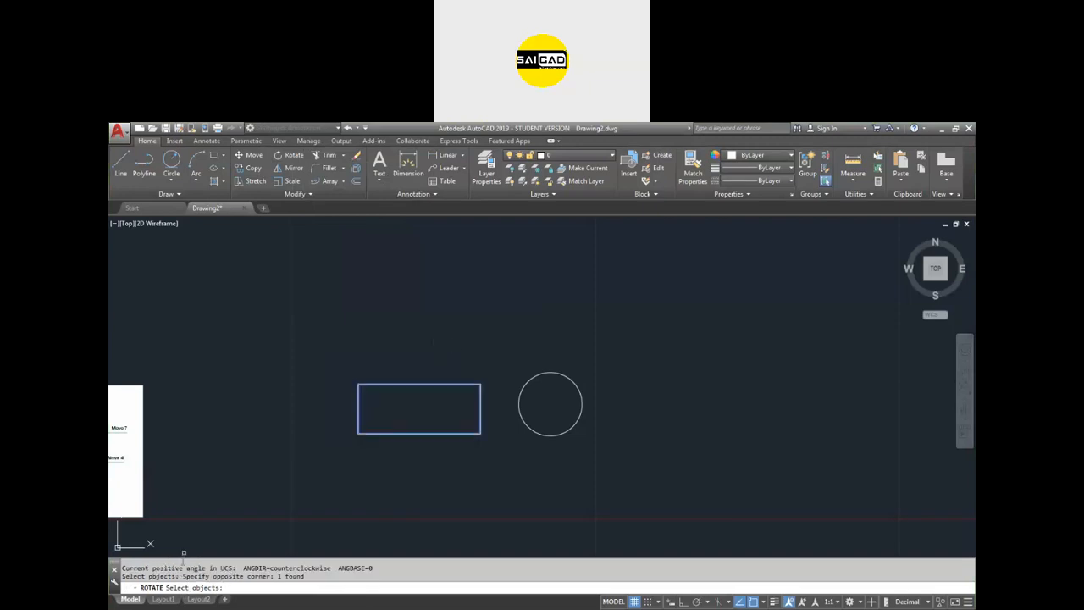
{"action": "key", "text": "Return"}
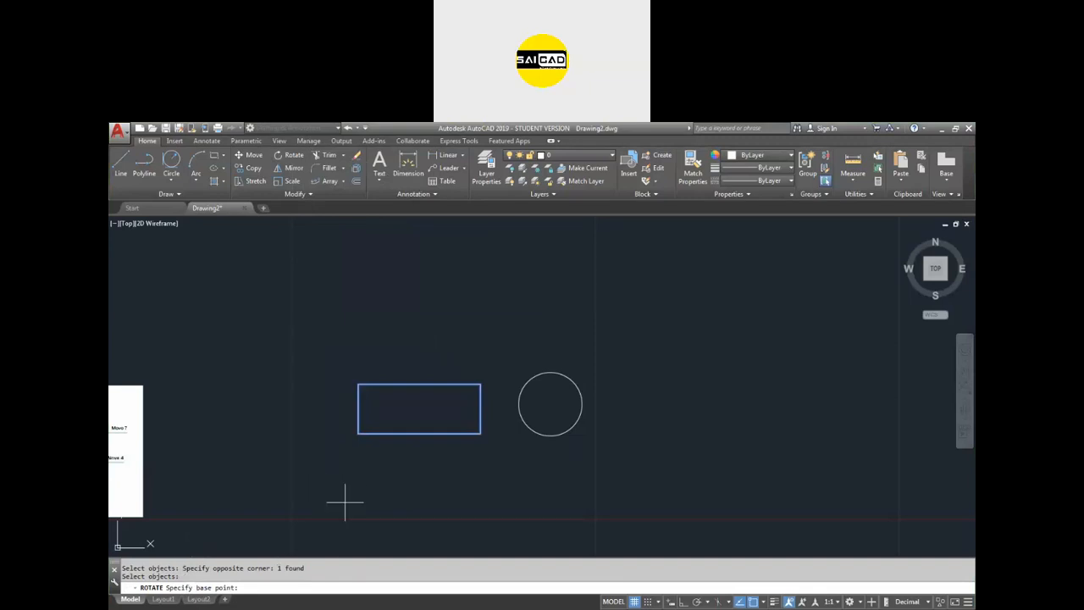
{"action": "left_click", "coordinate": [481, 433]}
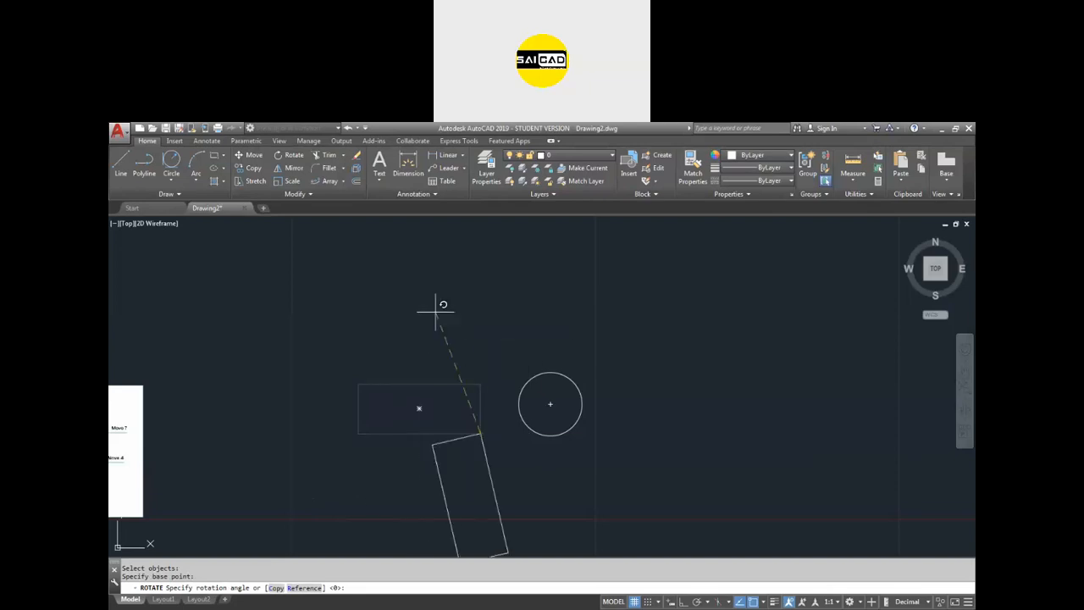
{"action": "key", "text": "Escape"}
Step: Rotate the rectangle by 45 degrees, using the circle's center as the base point
{"action": "key", "text": "Return"}
{"action": "left_click", "coordinate": [505, 460]}
{"action": "left_click", "coordinate": [443, 412]}
{"action": "key", "text": "Return"}
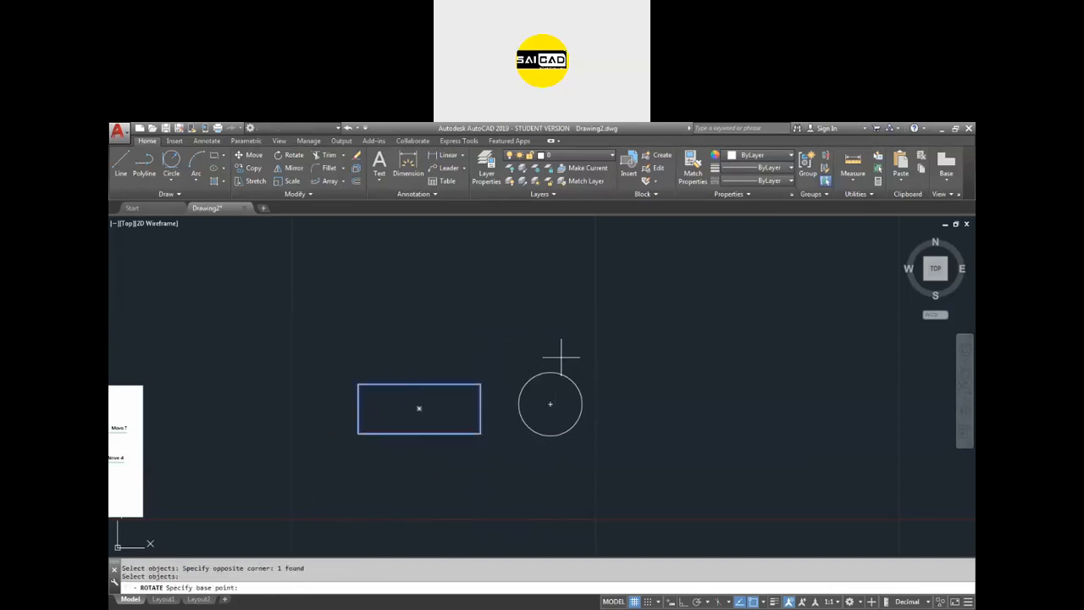
{"action": "left_click", "coordinate": [551, 404]}
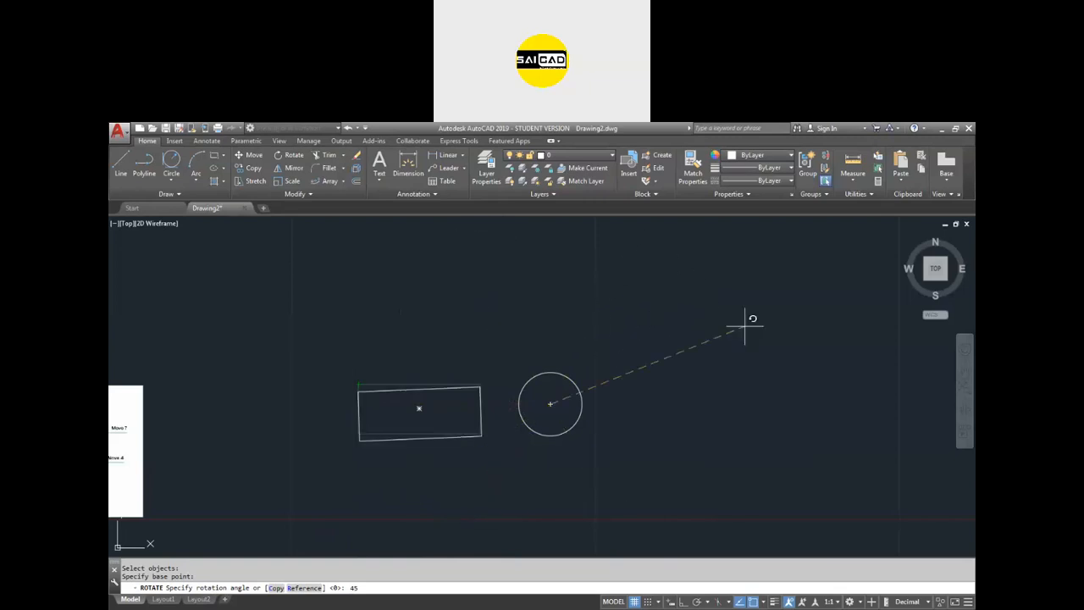
{"action": "key", "text": "Return"}
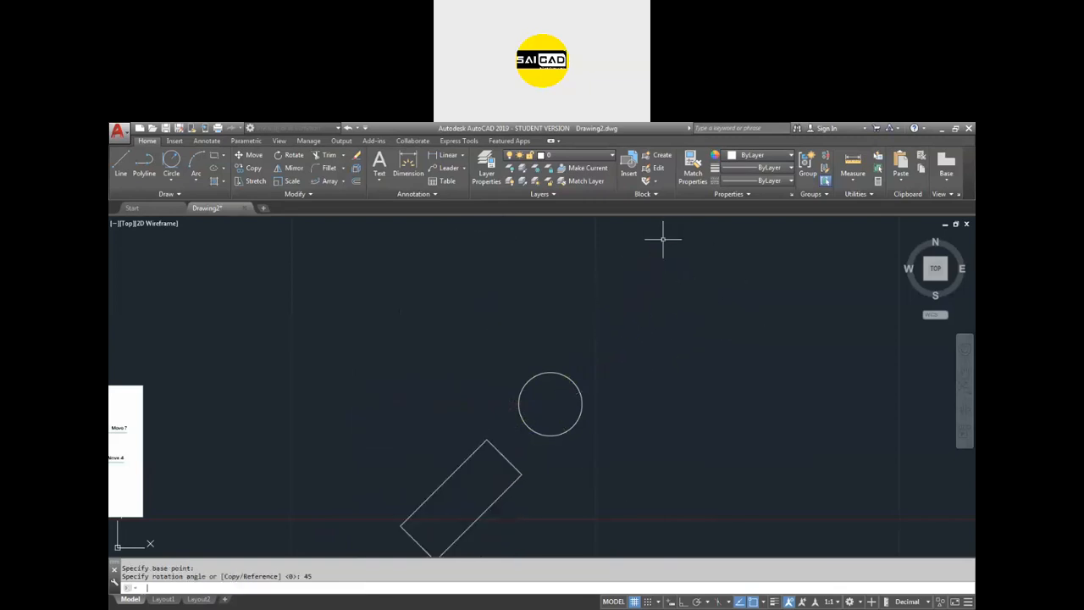
Step: Undo the 45-degree rotation of the rectangle
{"action": "left_click", "coordinate": [515, 442]}
{"action": "left_click", "coordinate": [427, 477]}
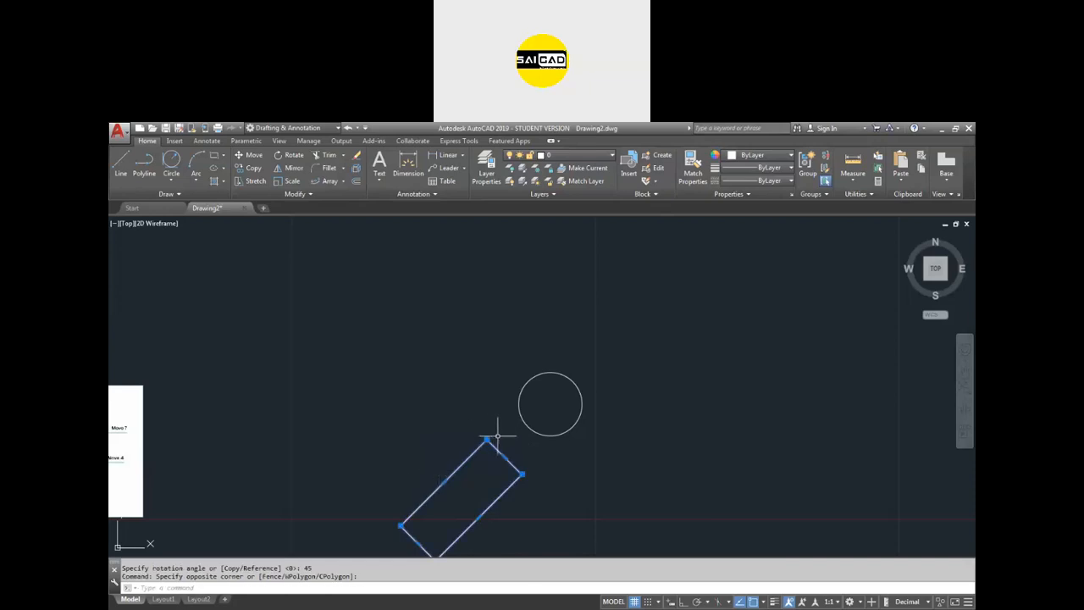
{"action": "key", "text": "ctrl+z"}
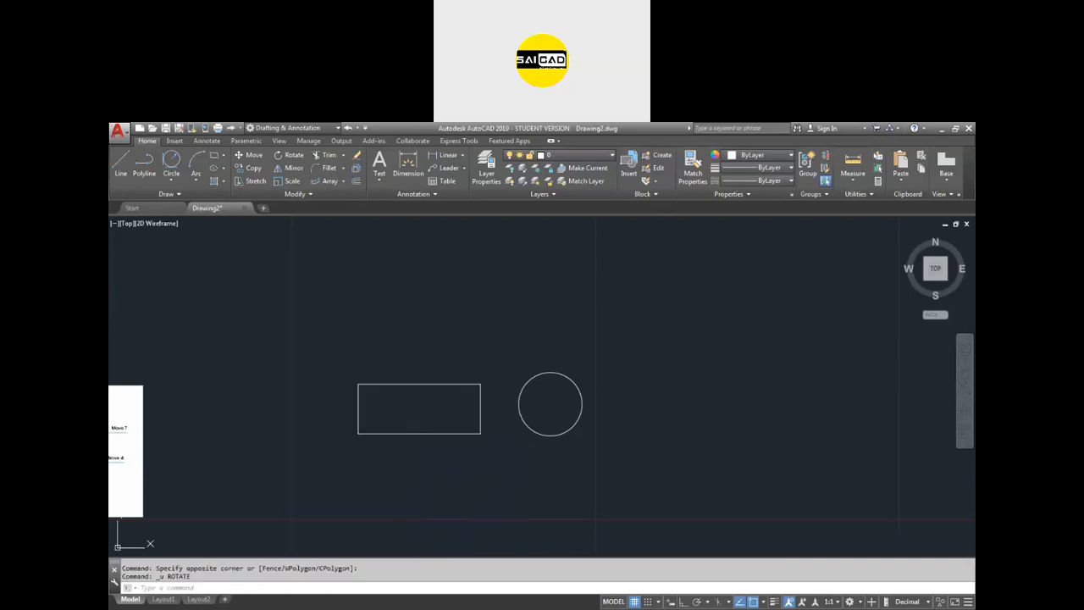
Step: Rotate the rectangle 90 degrees about the circle's center with the Copy option, keeping the original in place
{"action": "key", "text": "Return"}
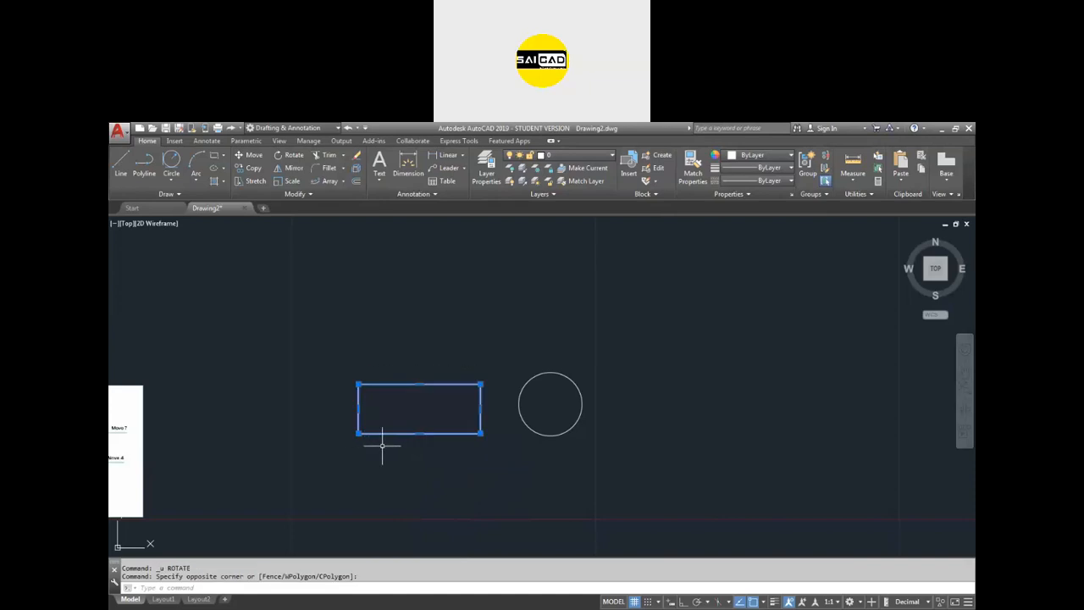
{"action": "left_click", "coordinate": [392, 435]}
{"action": "key", "text": "Return"}
{"action": "left_click", "coordinate": [551, 402]}
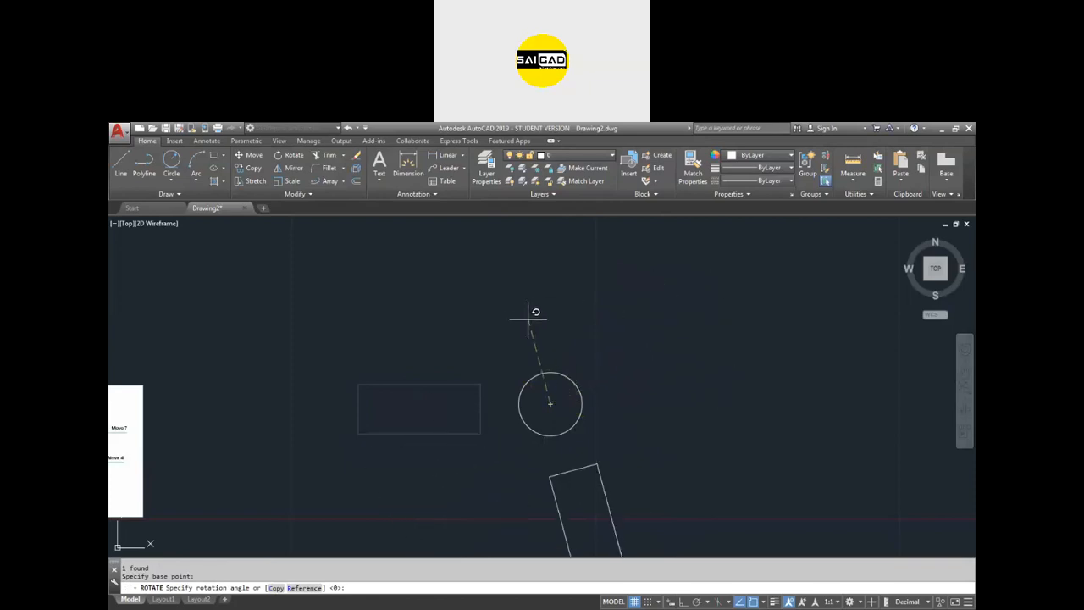
{"action": "left_click", "coordinate": [276, 588]}
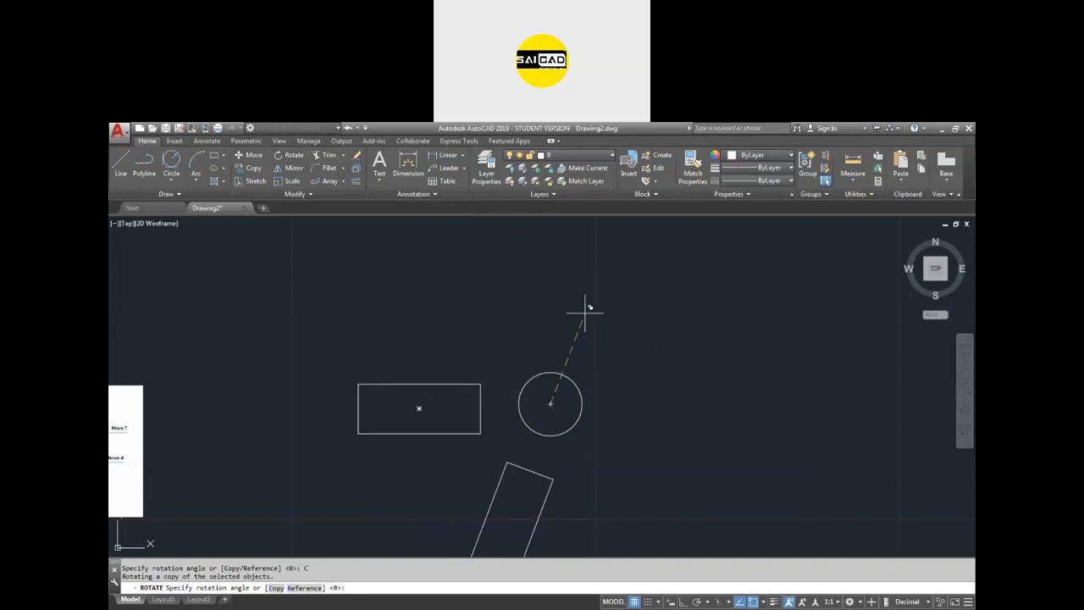
{"action": "key", "text": "Return"}
{"action": "middle_click_drag", "start_coordinate": [474, 437], "coordinate": [450, 351]}
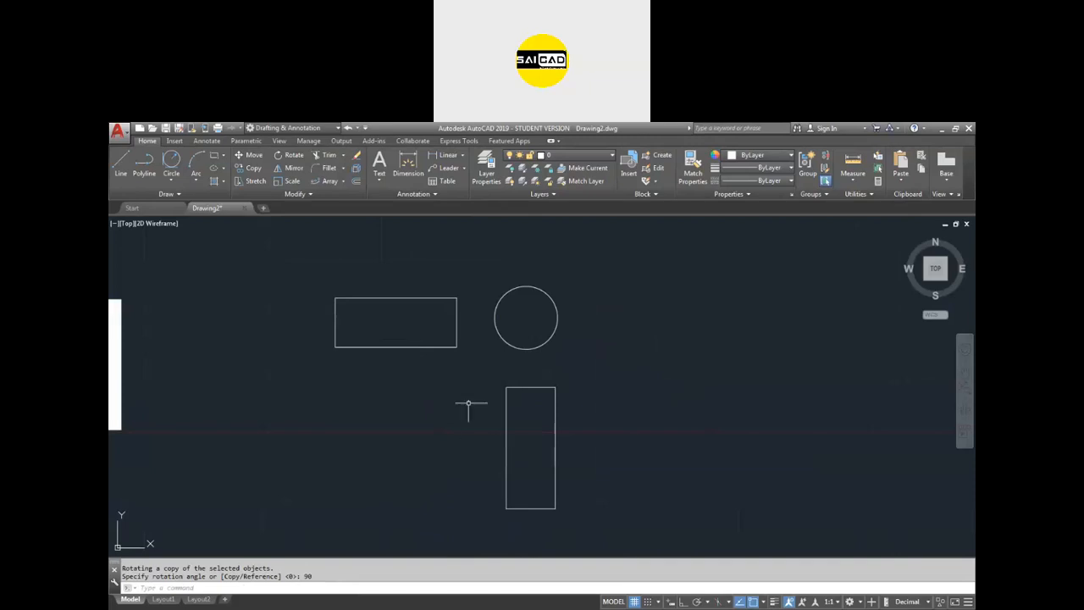
{"action": "scroll", "coordinate": [467, 482], "scroll_direction": "down", "scroll_amount": 2}
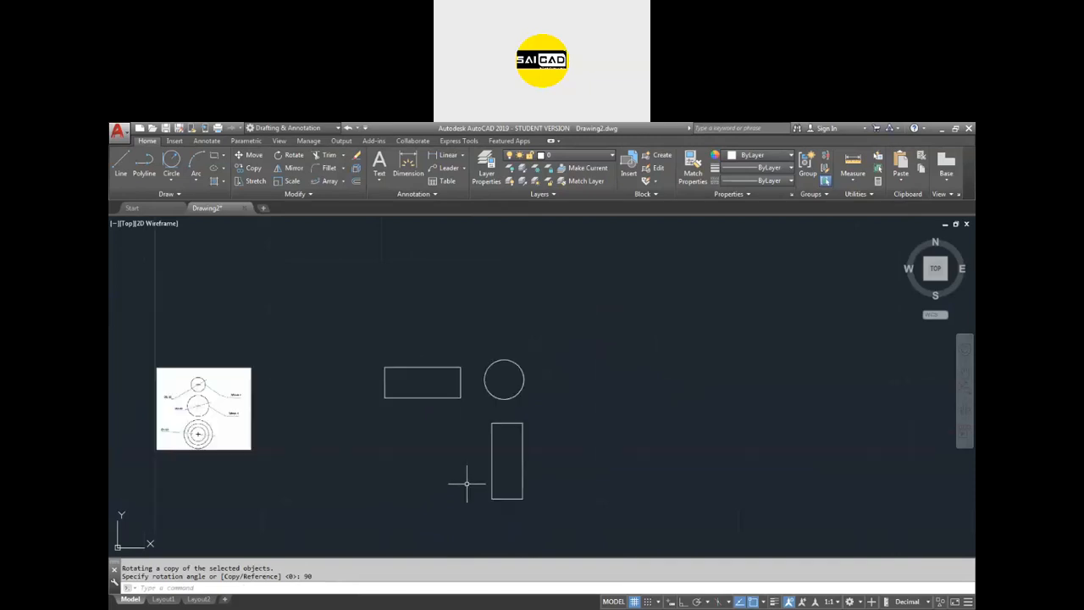
Step: Dimension the angle between the horizontal rectangle's bottom edge and the left side of its rotated copy
{"action": "left_click", "coordinate": [408, 165]}
{"action": "scroll", "coordinate": [426, 411], "scroll_direction": "up", "scroll_amount": 4}
{"action": "left_click", "coordinate": [495, 378]}
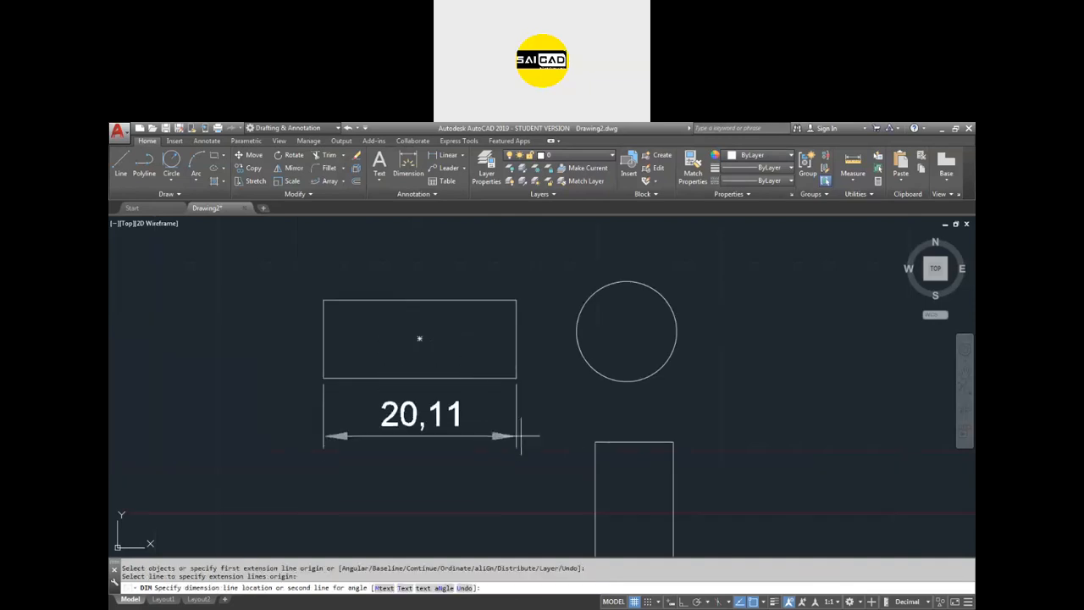
{"action": "left_click", "coordinate": [594, 448]}
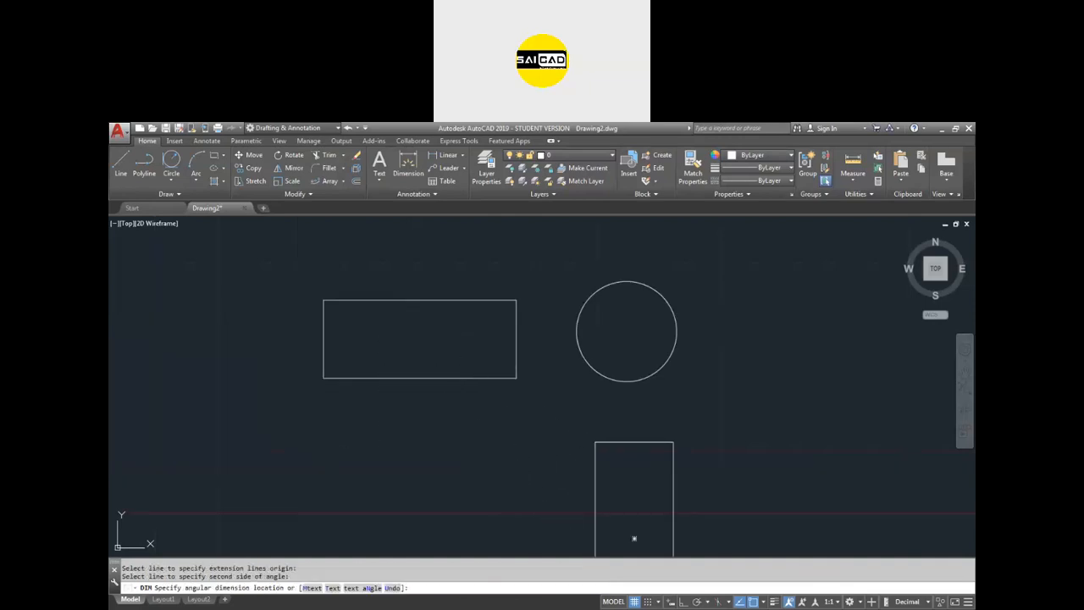
{"action": "left_click", "coordinate": [576, 474]}
{"action": "scroll", "coordinate": [515, 387], "scroll_direction": "down", "scroll_amount": 4}
{"action": "left_click", "coordinate": [514, 410]}
{"action": "key", "text": "Escape"}
Step: Erase the angular dimension between the two rectangles
{"action": "left_click", "coordinate": [518, 403]}
{"action": "left_click", "coordinate": [455, 466]}
{"action": "key", "text": "Delete"}
Step: Draw a new horizontal rectangle in the empty area to the right of the circle
{"action": "middle_click_drag", "start_coordinate": [580, 432], "coordinate": [517, 438]}
{"action": "type", "text": "rec"}
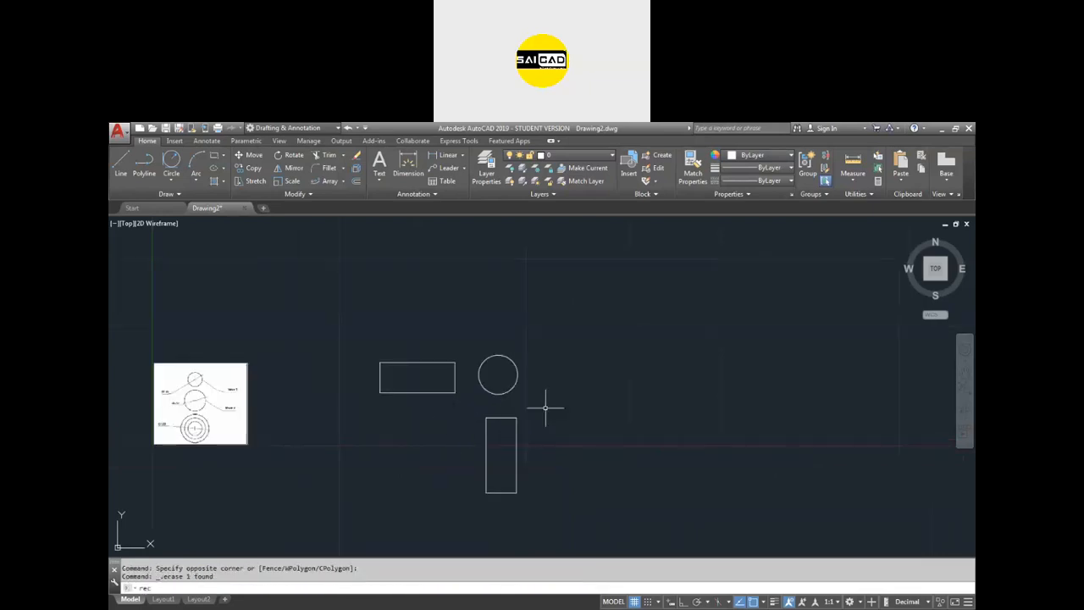
{"action": "key", "text": "Return"}
{"action": "left_click", "coordinate": [621, 347]}
{"action": "left_click", "coordinate": [766, 433]}
{"action": "scroll", "coordinate": [792, 389], "scroll_direction": "up", "scroll_amount": 2}
{"action": "left_click", "coordinate": [784, 361]}
{"action": "left_click", "coordinate": [707, 419]}
{"action": "key", "text": "Escape"}
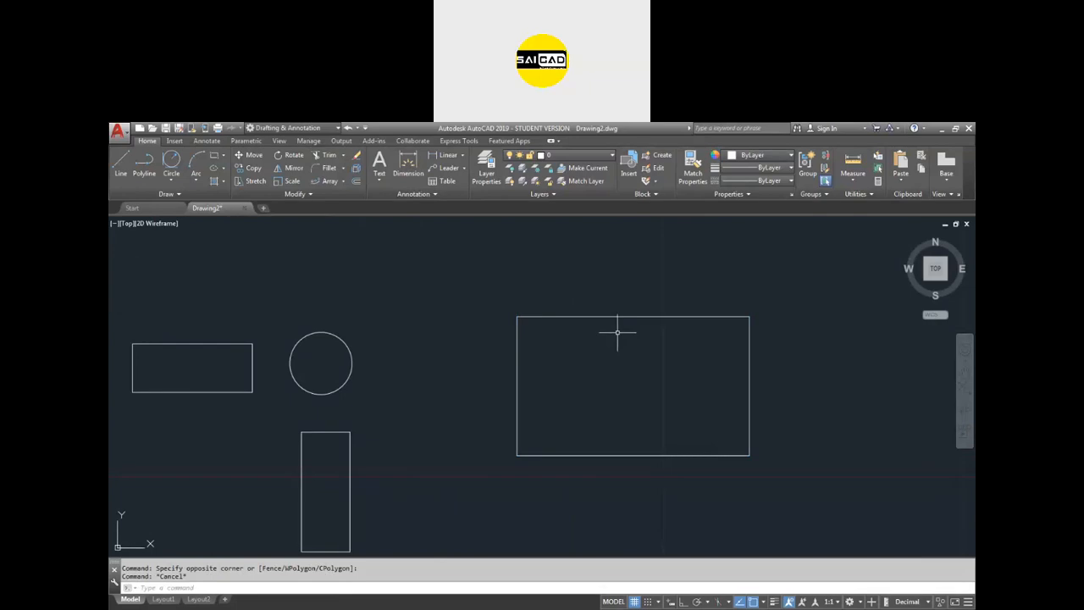
Step: Rotate the new rectangle 65 degrees about its center point
{"action": "type", "text": "ro"}
{"action": "key", "text": "Return"}
{"action": "left_click", "coordinate": [702, 310]}
{"action": "left_click", "coordinate": [625, 395]}
{"action": "key", "text": "Return"}
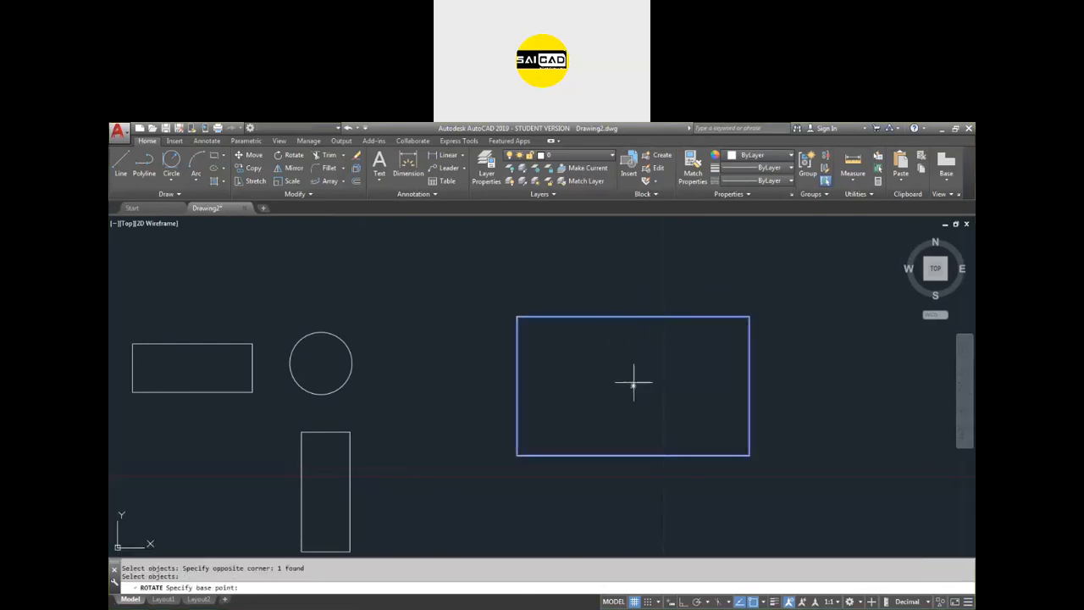
{"action": "left_click", "coordinate": [633, 386]}
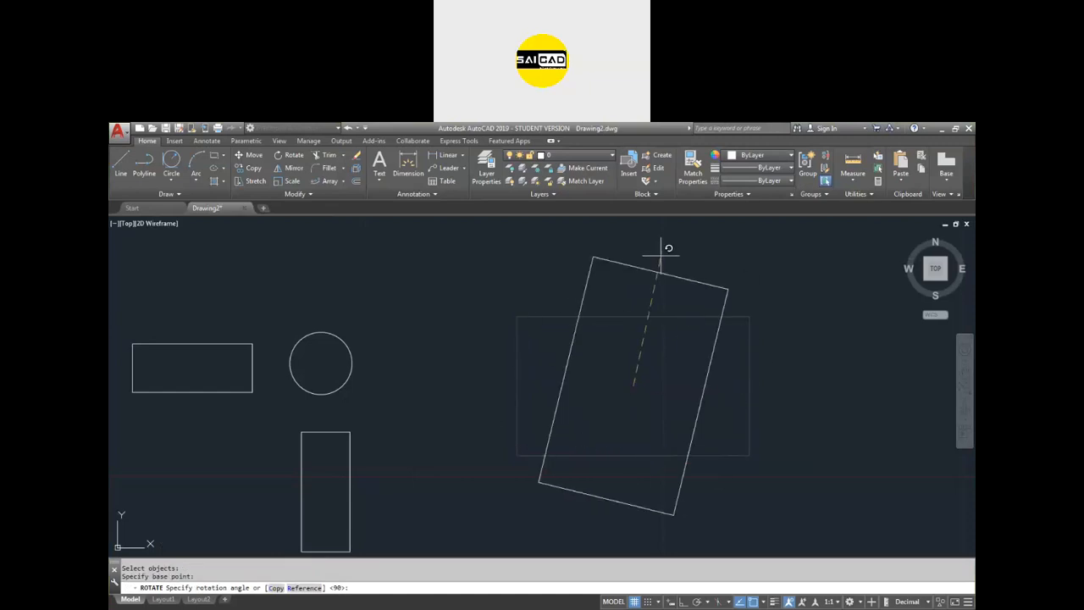
{"action": "type", "text": "65"}
{"action": "key", "text": "Return"}
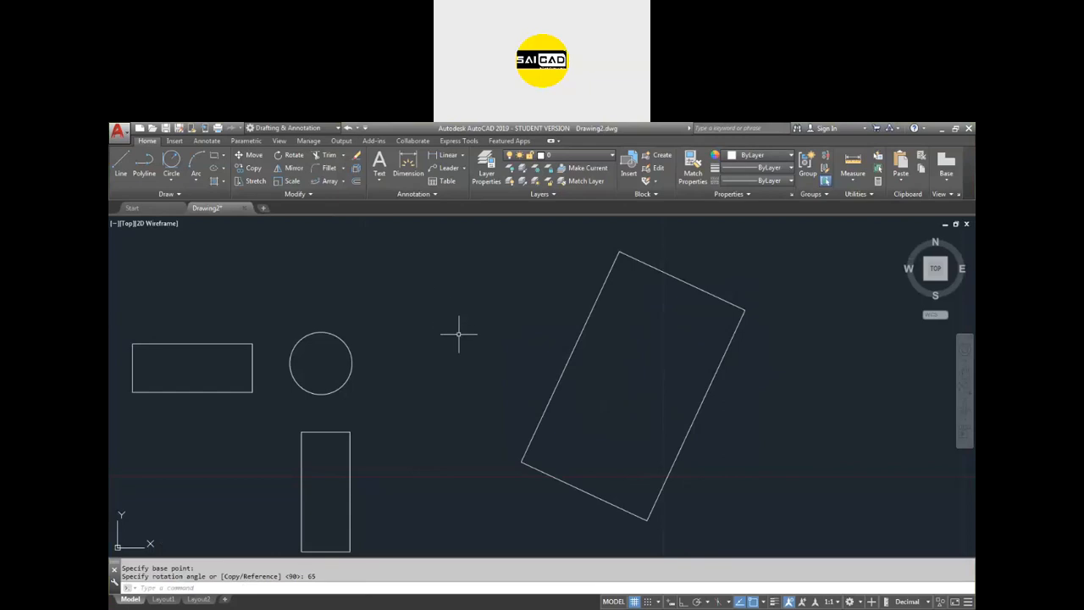
Step: Draw a horizontal reference line to the right from the rotated rectangle's lowest corner
{"action": "type", "text": "l"}
{"action": "key", "text": "Return"}
{"action": "left_click", "coordinate": [648, 518]}
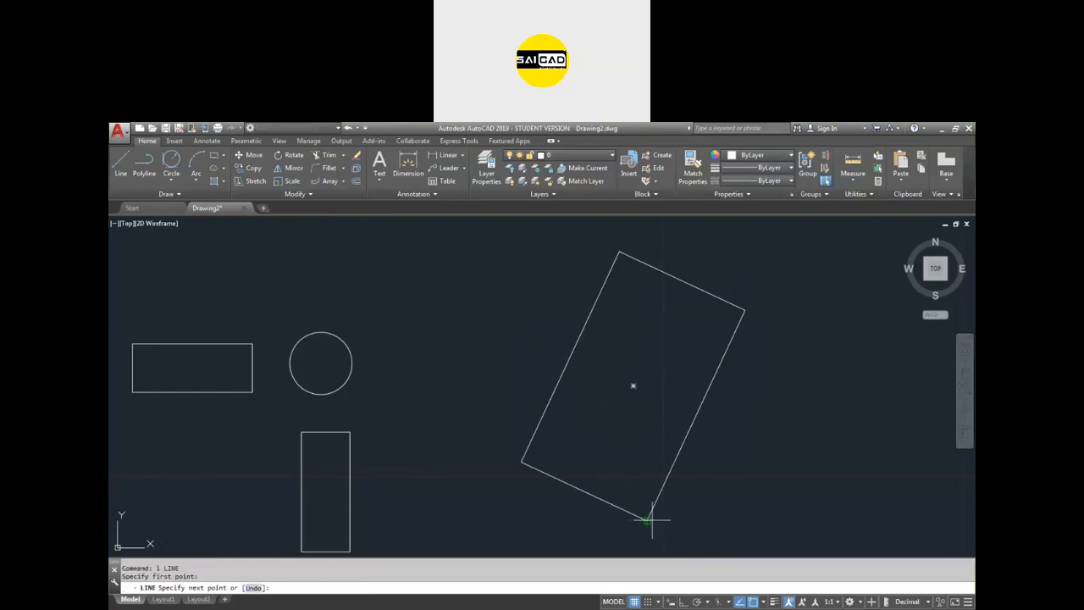
{"action": "left_click", "coordinate": [761, 520]}
{"action": "key", "text": "Escape"}
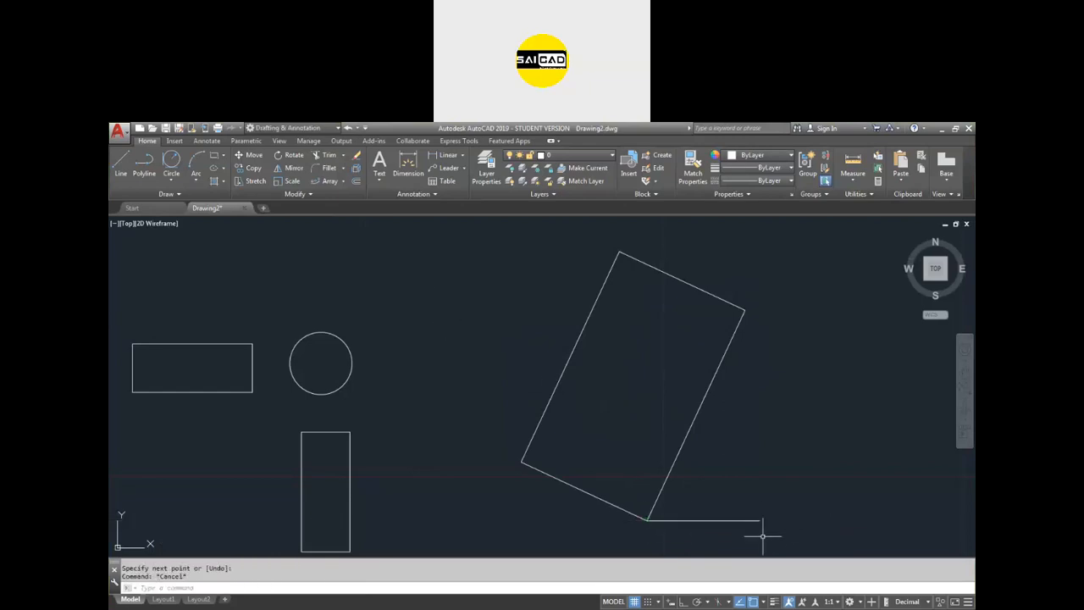
Step: Dimension the angle between the rotated rectangle's right side and the horizontal reference line
{"action": "left_click", "coordinate": [409, 166]}
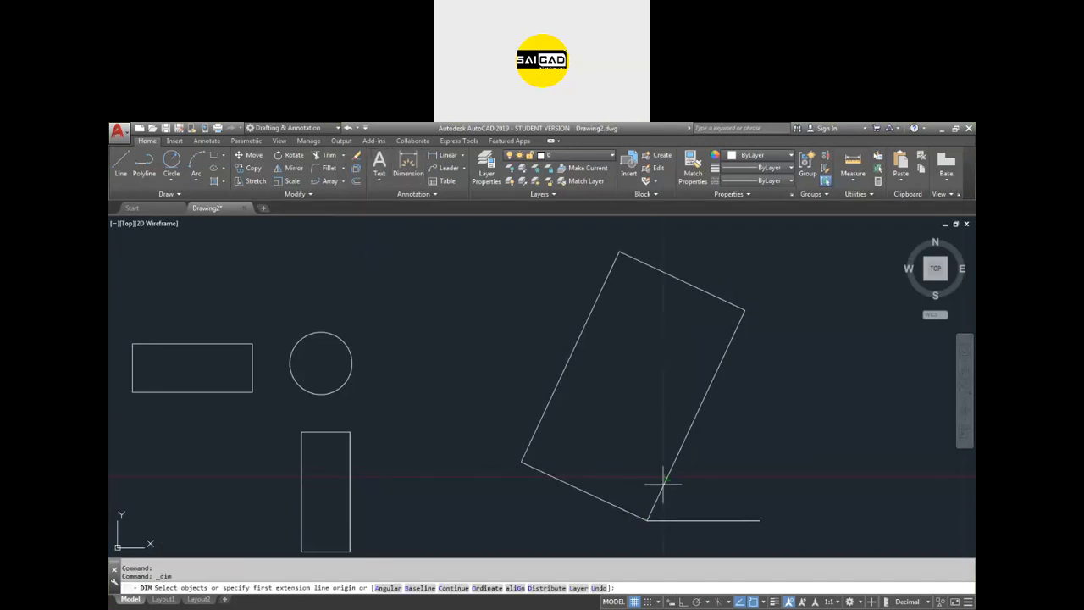
{"action": "left_click", "coordinate": [661, 493]}
{"action": "left_click", "coordinate": [684, 520]}
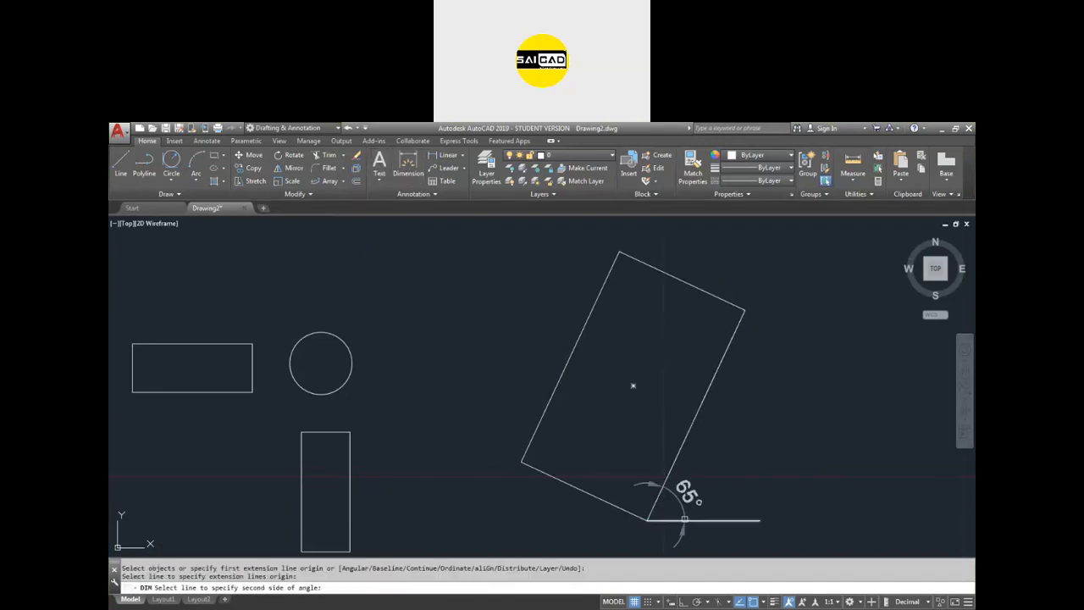
{"action": "left_click", "coordinate": [751, 462]}
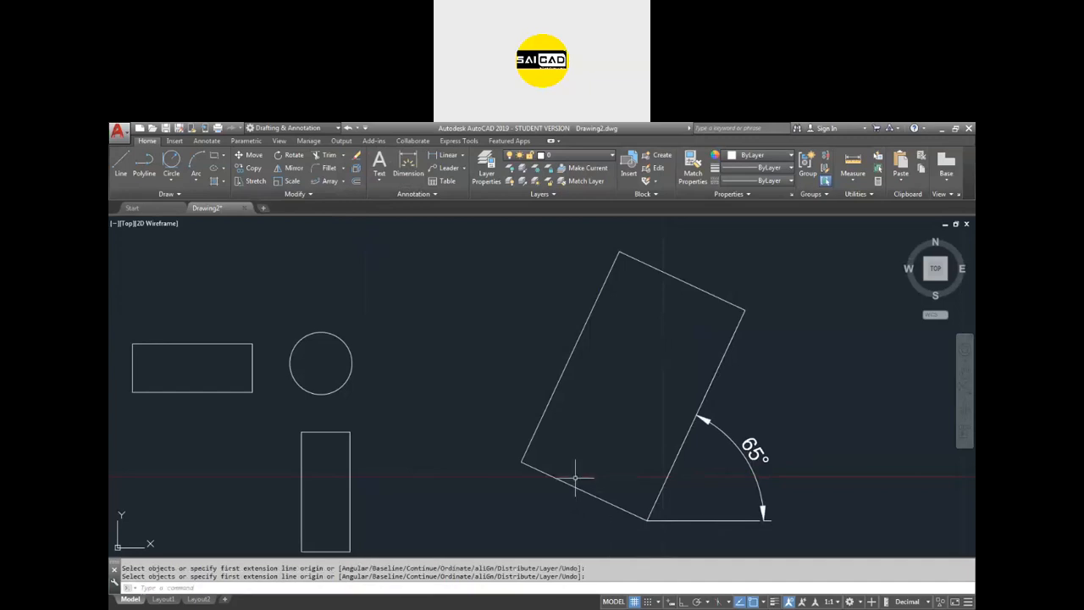
{"action": "key", "text": "Escape"}
Step: Erase the rotated rectangle together with its reference line and angular dimension
{"action": "left_click", "coordinate": [803, 408]}
{"action": "left_click", "coordinate": [610, 519]}
{"action": "key", "text": "Delete"}
{"action": "left_click", "coordinate": [754, 496]}
{"action": "left_click", "coordinate": [652, 537]}
{"action": "key", "text": "Delete"}
Step: Draw a single inclined line rising to the right in the cleared area
{"action": "type", "text": "l"}
{"action": "key", "text": "Return"}
{"action": "left_click", "coordinate": [630, 498]}
{"action": "left_click", "coordinate": [832, 396]}
{"action": "key", "text": "Escape"}
{"action": "middle_click_drag", "start_coordinate": [721, 418], "coordinate": [744, 410]}
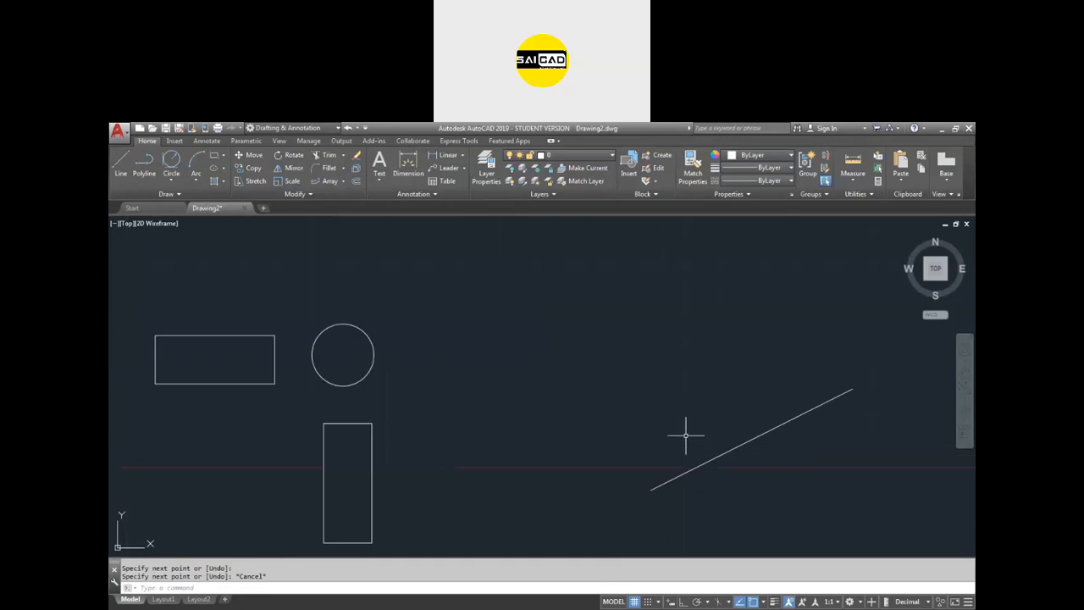
Step: Draw a horizontal rectangle between the circle and the inclined line
{"action": "type", "text": "re"}
{"action": "key", "text": "Return"}
{"action": "left_click", "coordinate": [491, 321]}
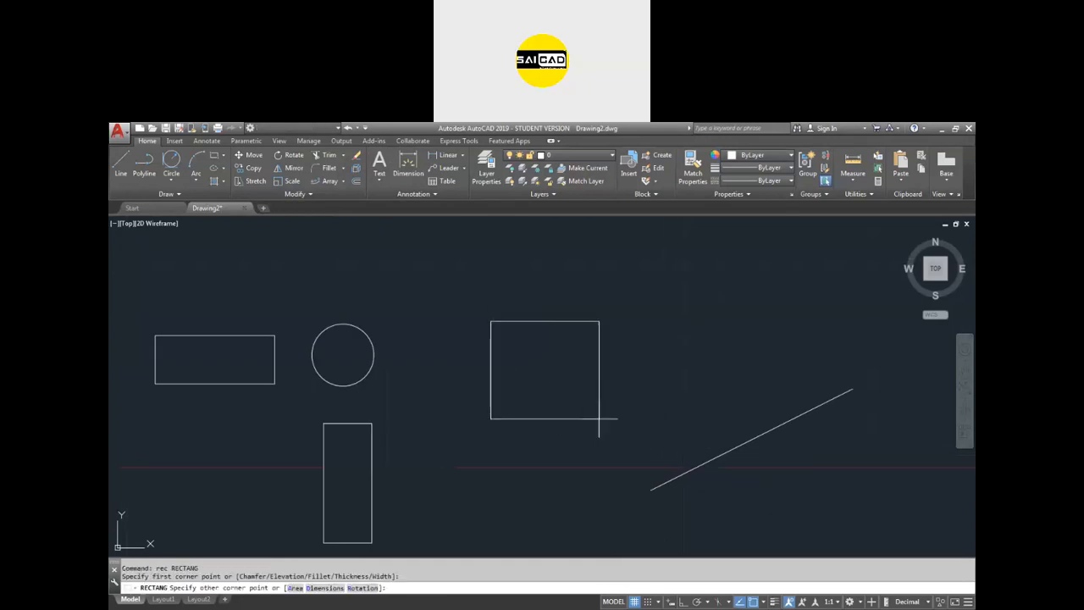
{"action": "left_click", "coordinate": [640, 421]}
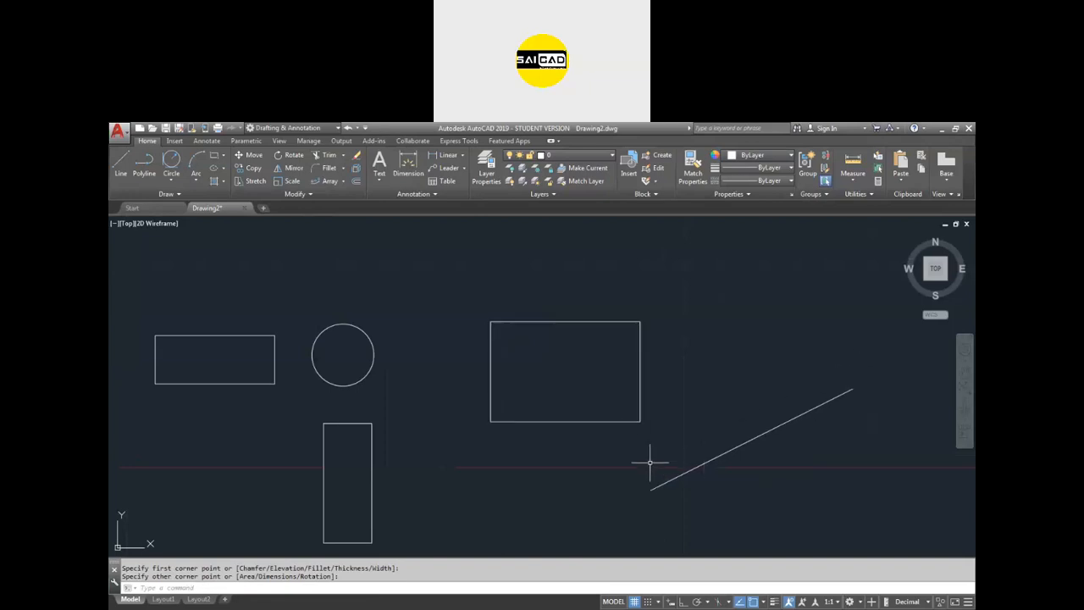
Step: Rotate the rectangle about its lower-left corner with the Reference and Points options, aligning its bottom edge to the inclined line's endpoints
{"action": "left_click", "coordinate": [624, 435]}
{"action": "left_click", "coordinate": [525, 388]}
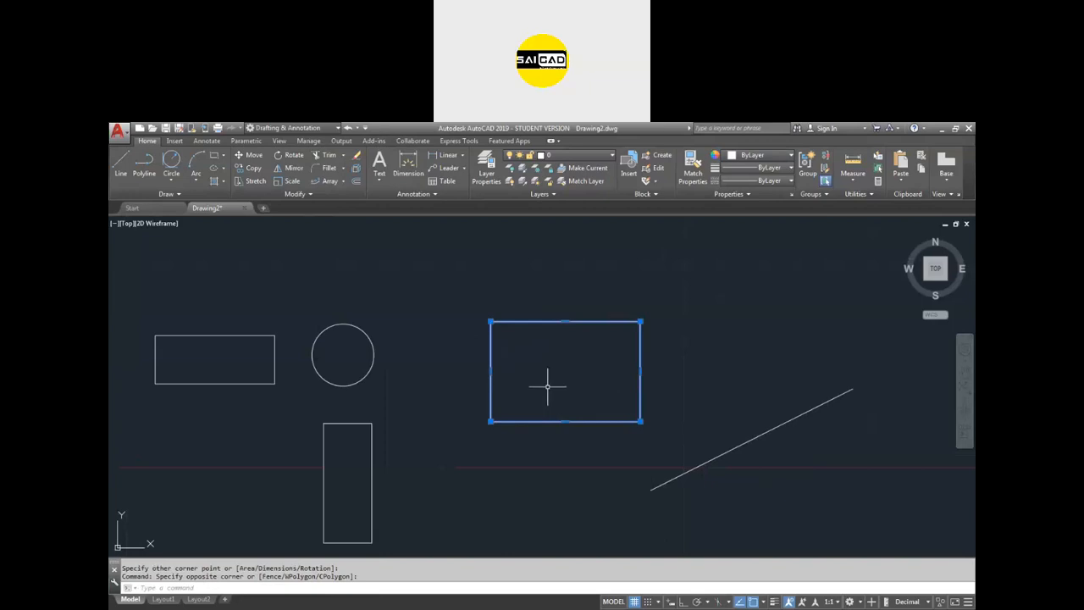
{"action": "key", "text": "Return"}
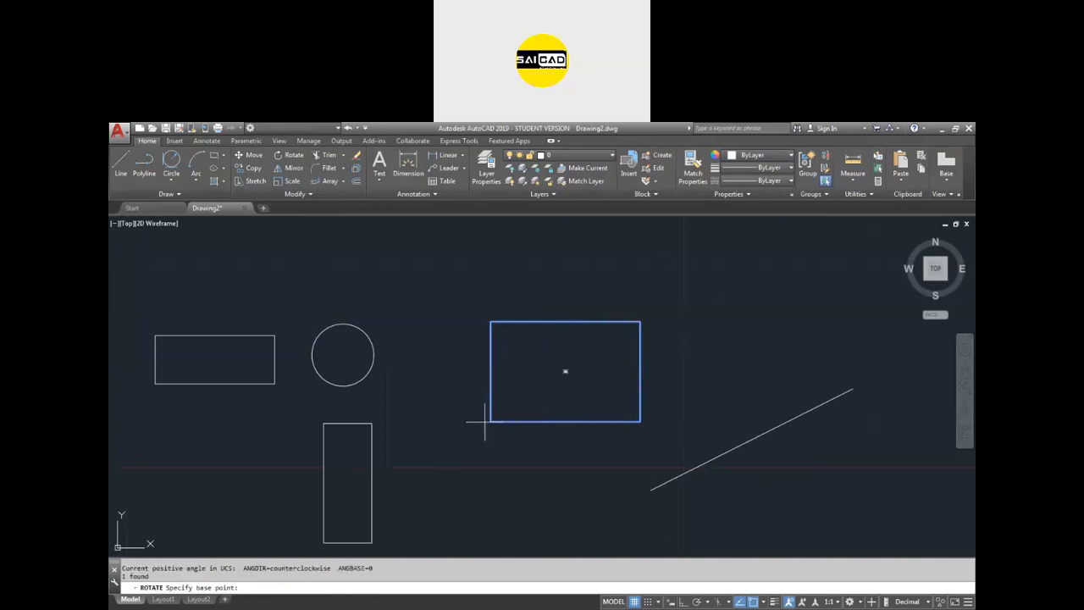
{"action": "left_click", "coordinate": [489, 421]}
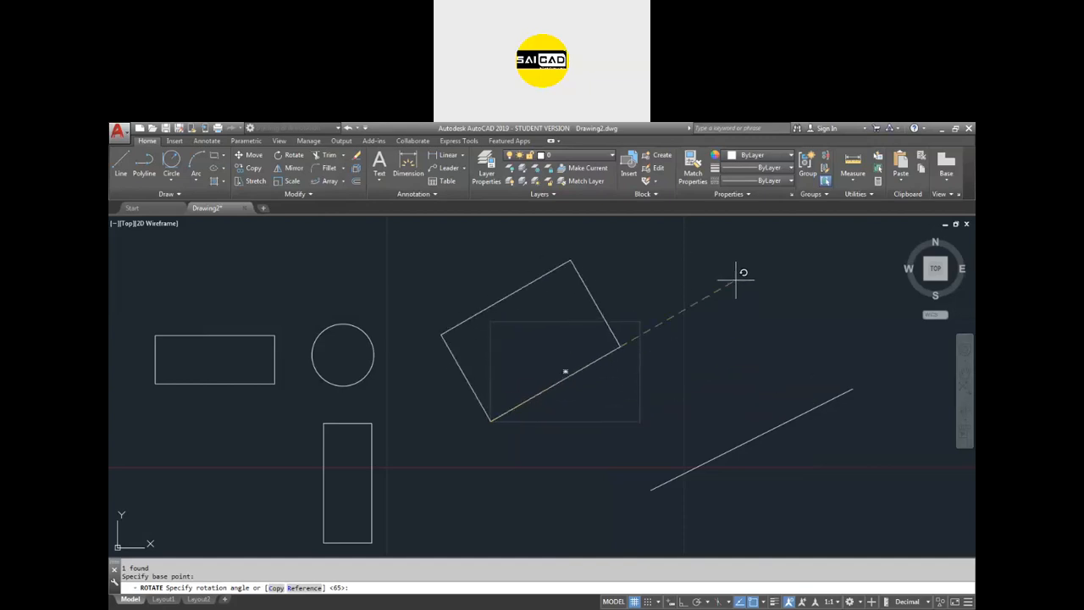
{"action": "left_click", "coordinate": [314, 586]}
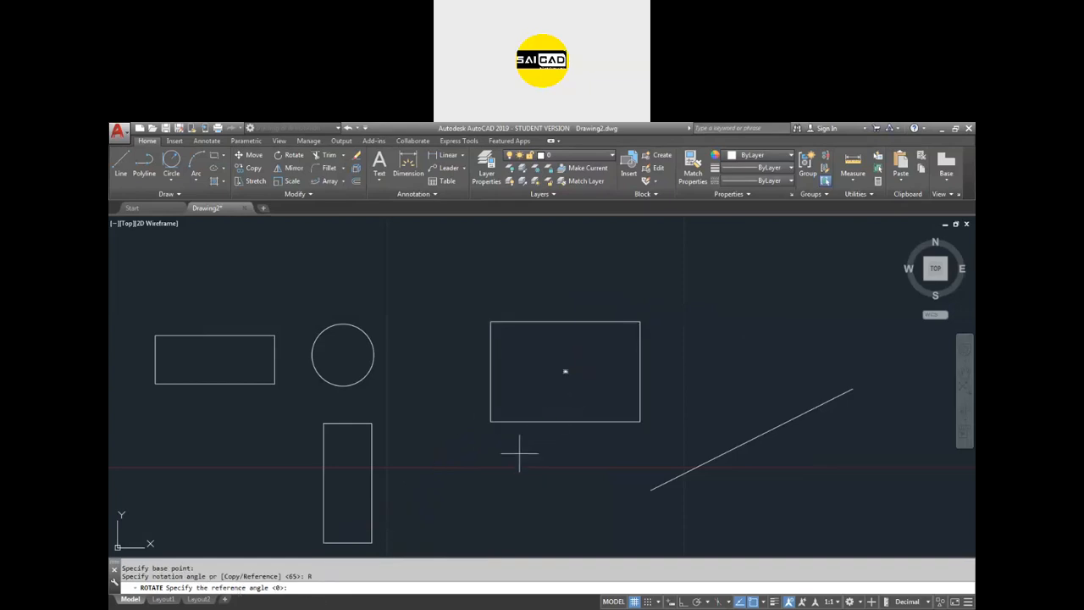
{"action": "left_click", "coordinate": [490, 421]}
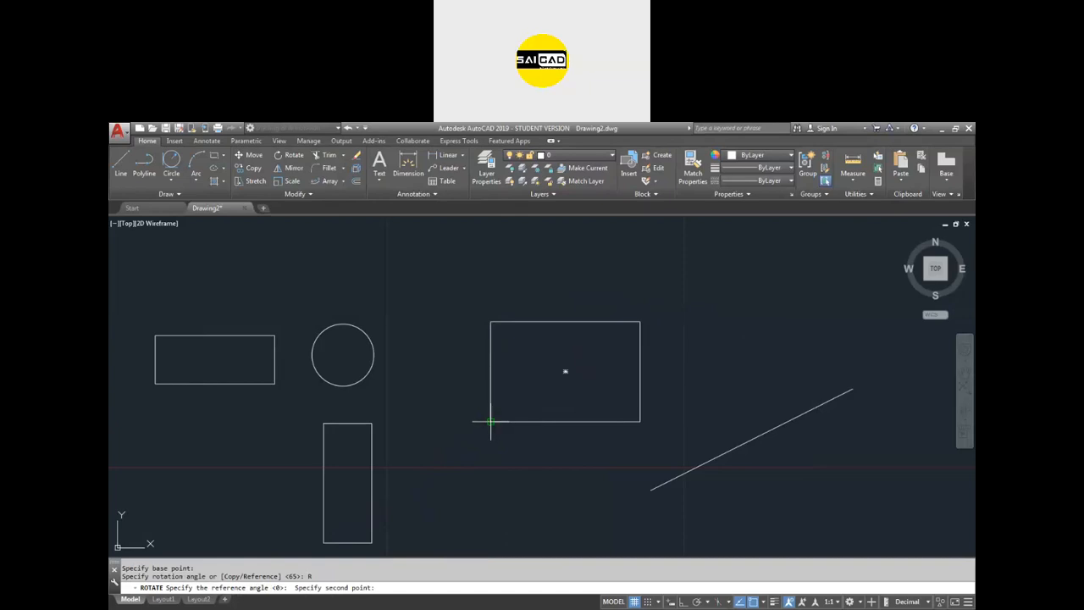
{"action": "left_click", "coordinate": [640, 421]}
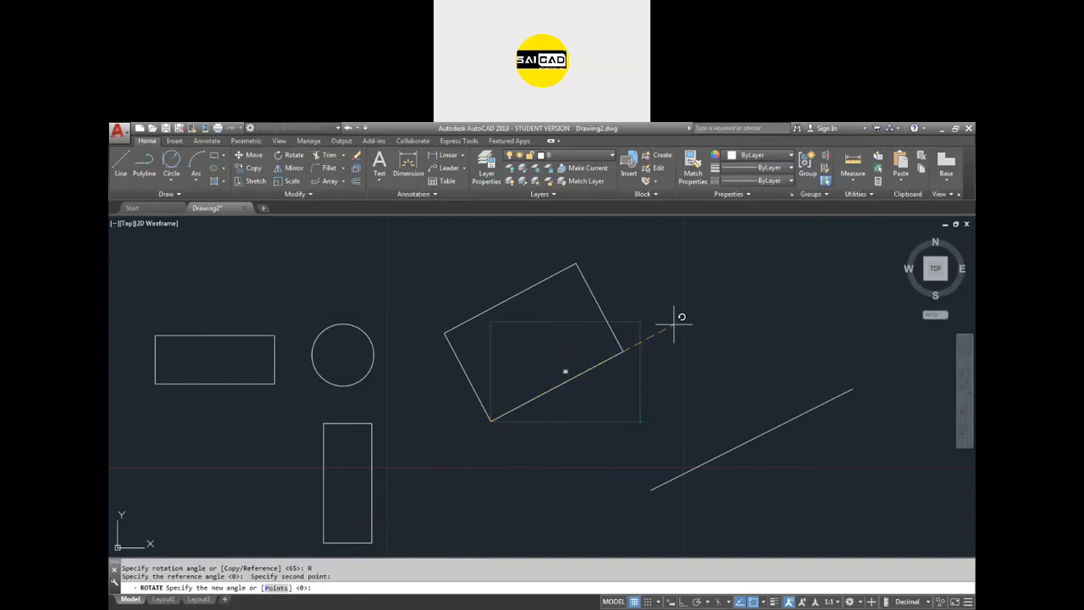
{"action": "left_click", "coordinate": [284, 591]}
{"action": "left_click", "coordinate": [651, 489]}
{"action": "left_click", "coordinate": [853, 389]}
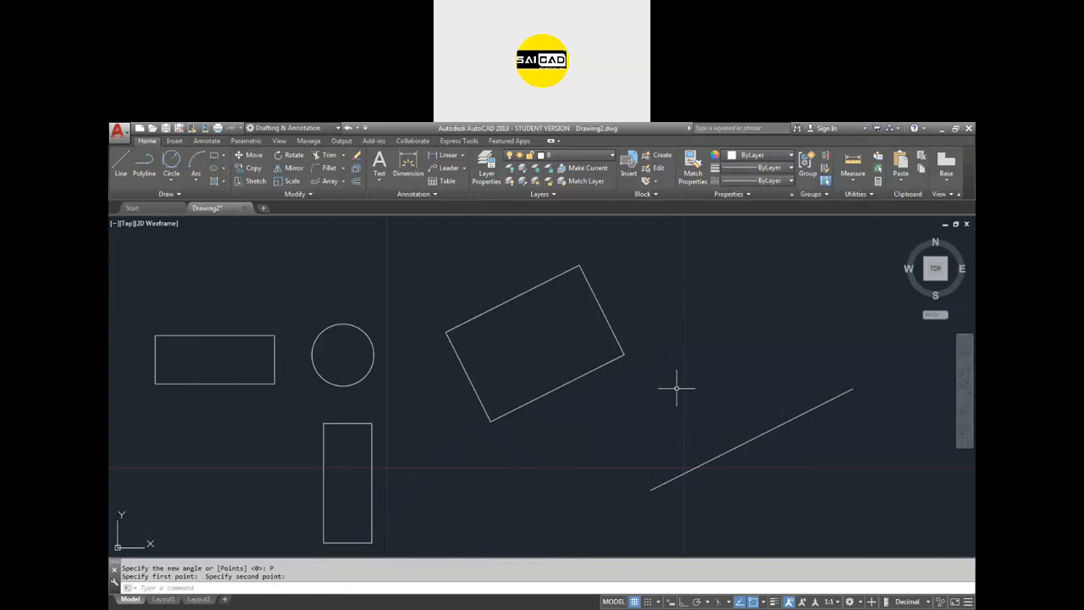
Step: Rotate the tilted rectangle about its right corner with the Reference and Points options, aligning its short right side to the inclined line
{"action": "scroll", "coordinate": [508, 405], "scroll_direction": "down", "scroll_amount": 2}
{"action": "scroll", "coordinate": [549, 410], "scroll_direction": "up", "scroll_amount": 2}
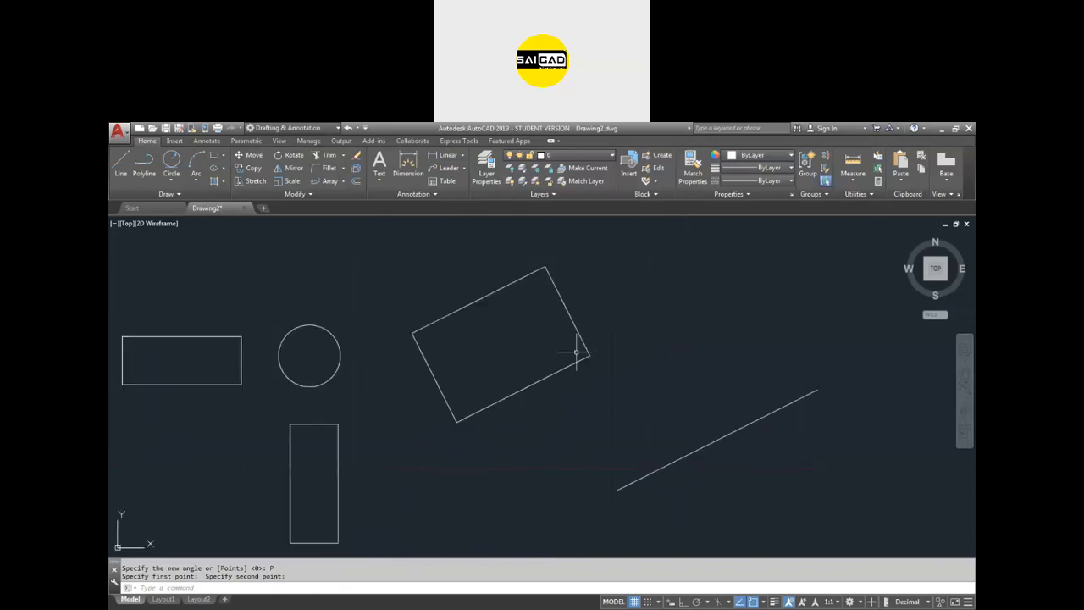
{"action": "left_click", "coordinate": [613, 332]}
{"action": "left_click", "coordinate": [494, 421]}
{"action": "type", "text": "ro"}
{"action": "key", "text": "Return"}
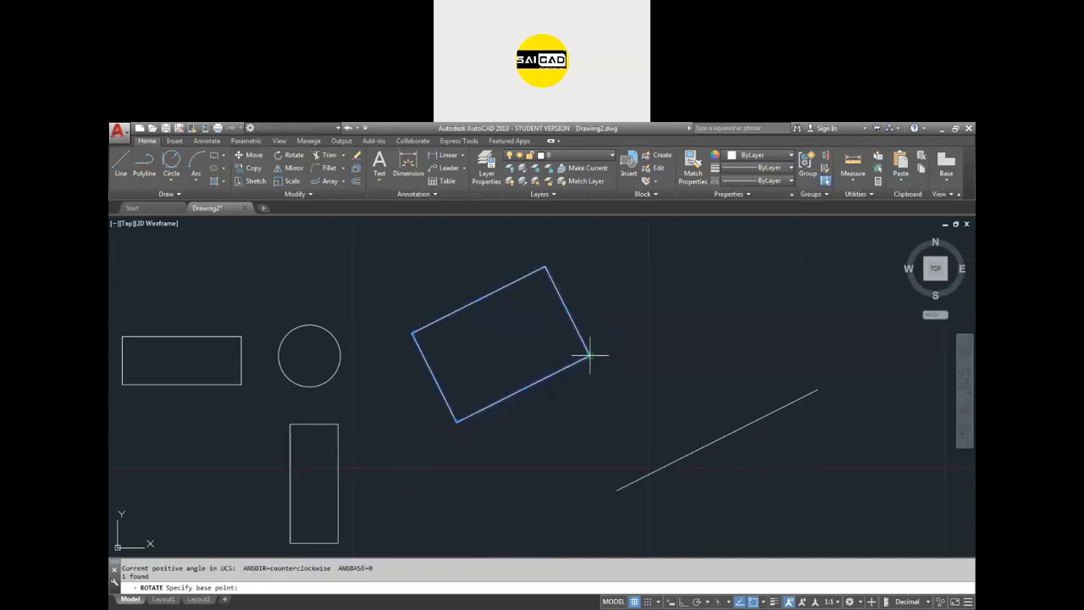
{"action": "left_click", "coordinate": [591, 356]}
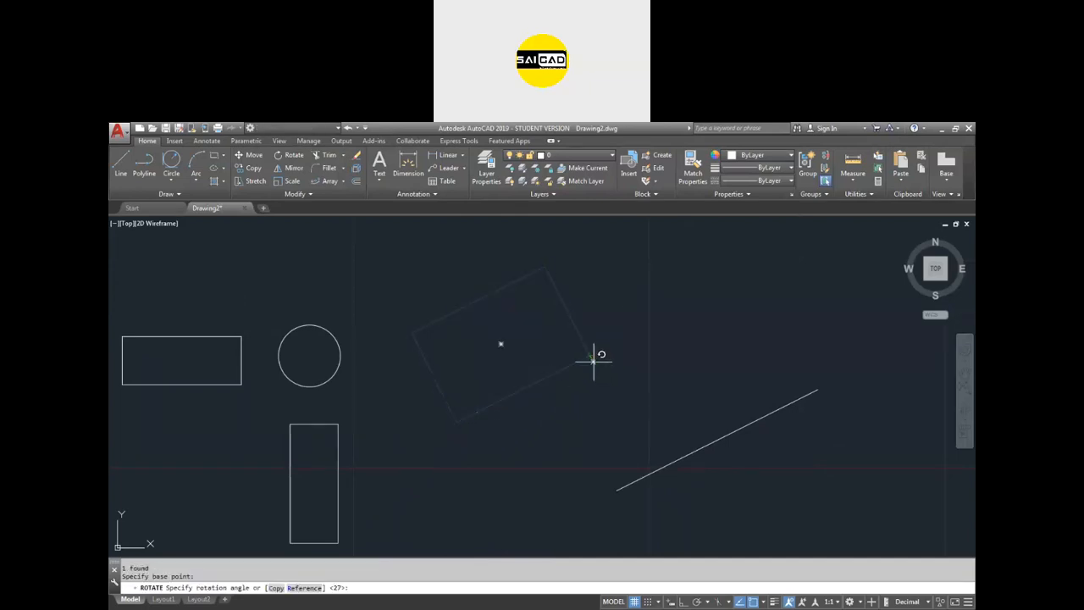
{"action": "left_click", "coordinate": [304, 588]}
{"action": "left_click", "coordinate": [590, 356]}
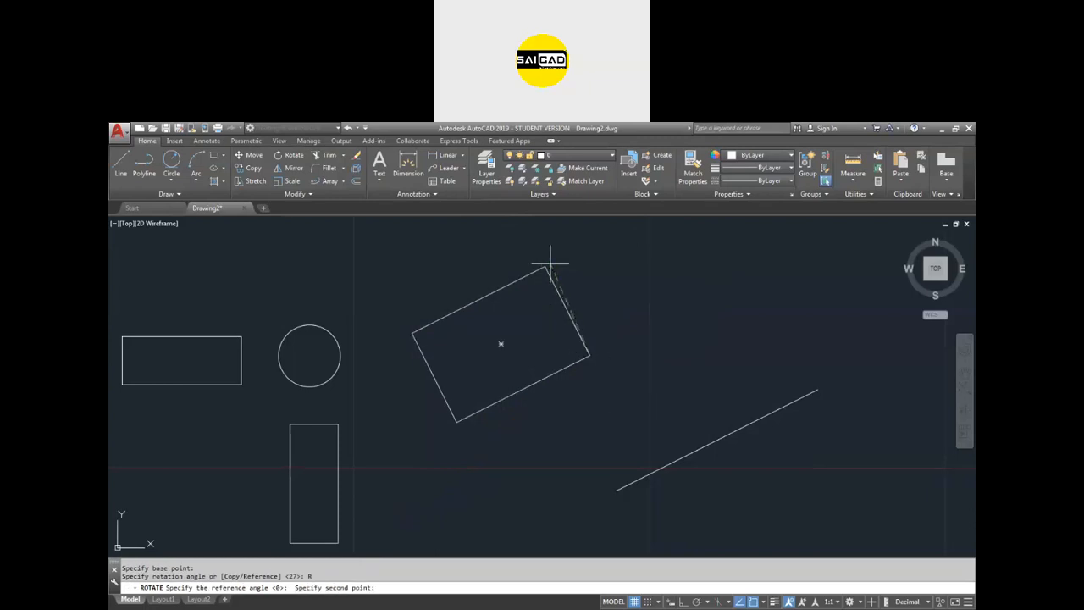
{"action": "left_click", "coordinate": [546, 268]}
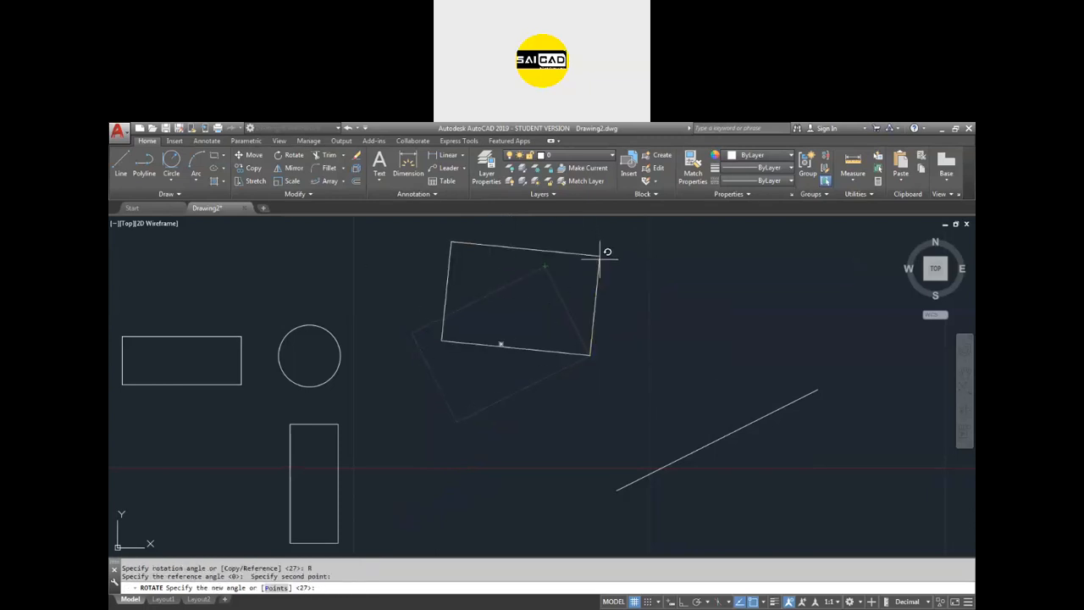
{"action": "left_click", "coordinate": [276, 587]}
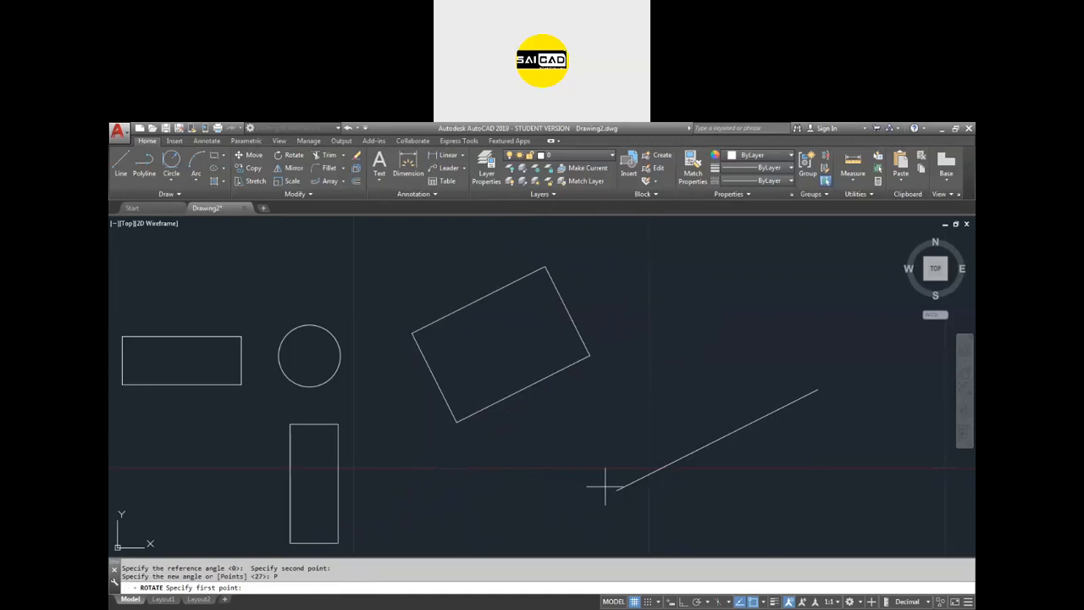
{"action": "left_click", "coordinate": [616, 489]}
{"action": "left_click", "coordinate": [817, 390]}
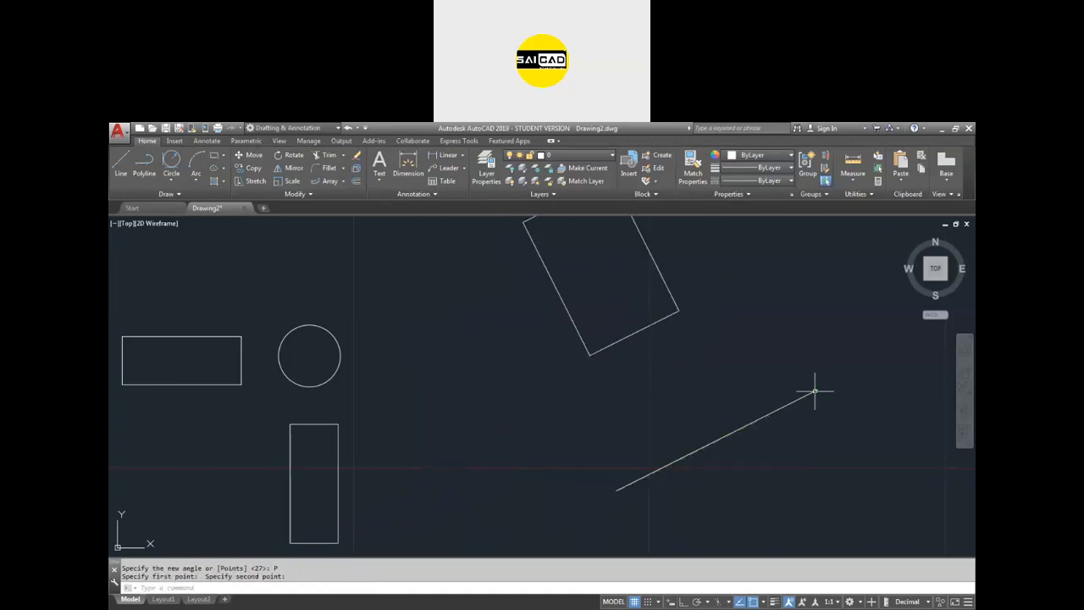
{"action": "left_click", "coordinate": [635, 322]}
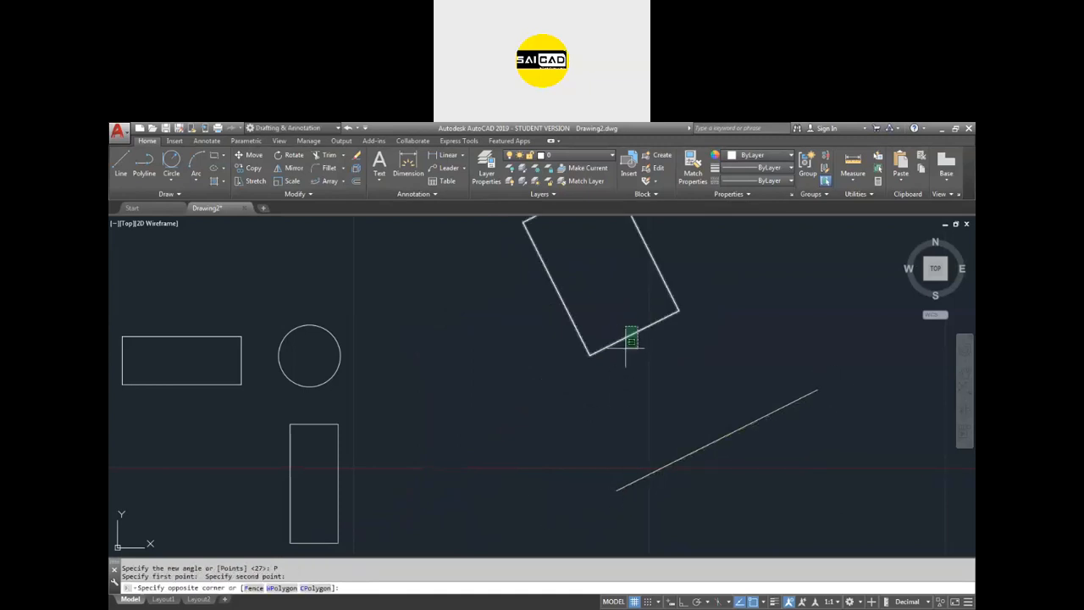
{"action": "left_click", "coordinate": [668, 404]}
{"action": "scroll", "coordinate": [568, 394], "scroll_direction": "down", "scroll_amount": 2}
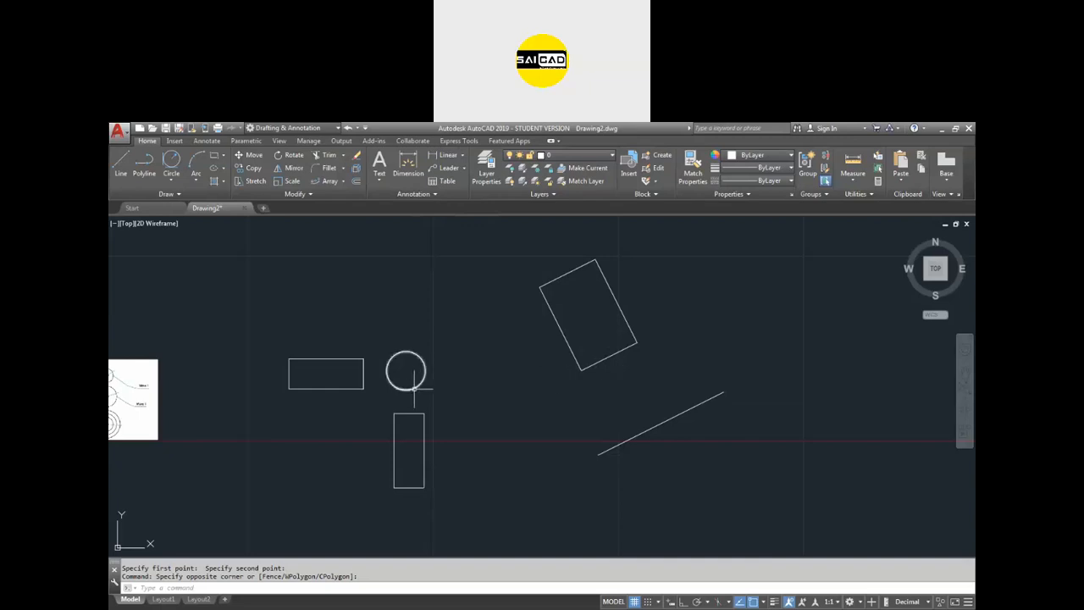
{"action": "scroll", "coordinate": [536, 361], "scroll_direction": "down", "scroll_amount": 4}
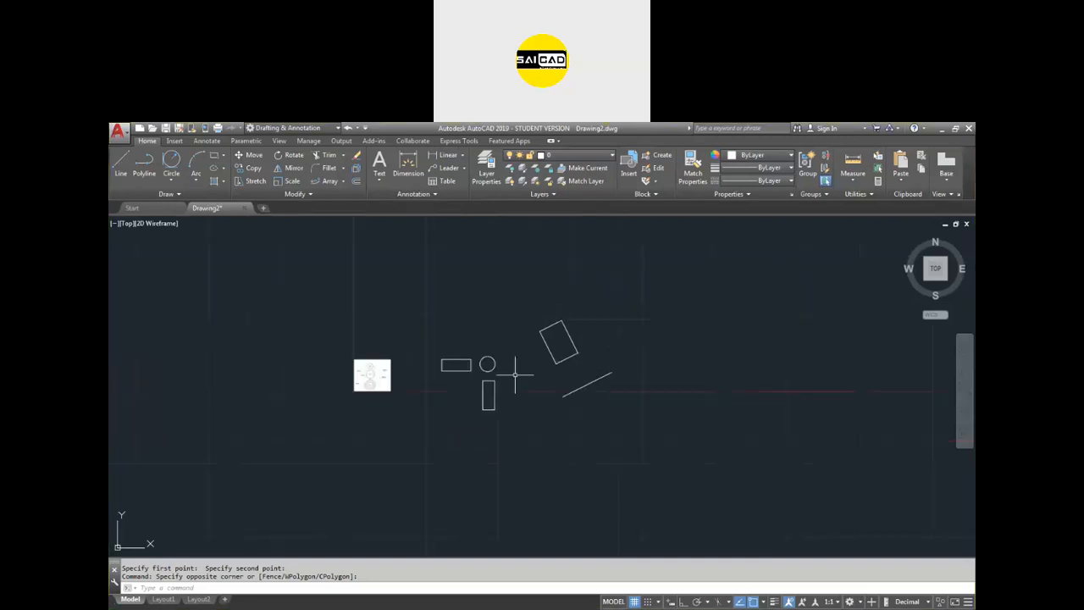
{"action": "scroll", "coordinate": [571, 368], "scroll_direction": "up", "scroll_amount": 5}
{"action": "scroll", "coordinate": [452, 412], "scroll_direction": "down", "scroll_amount": 2}
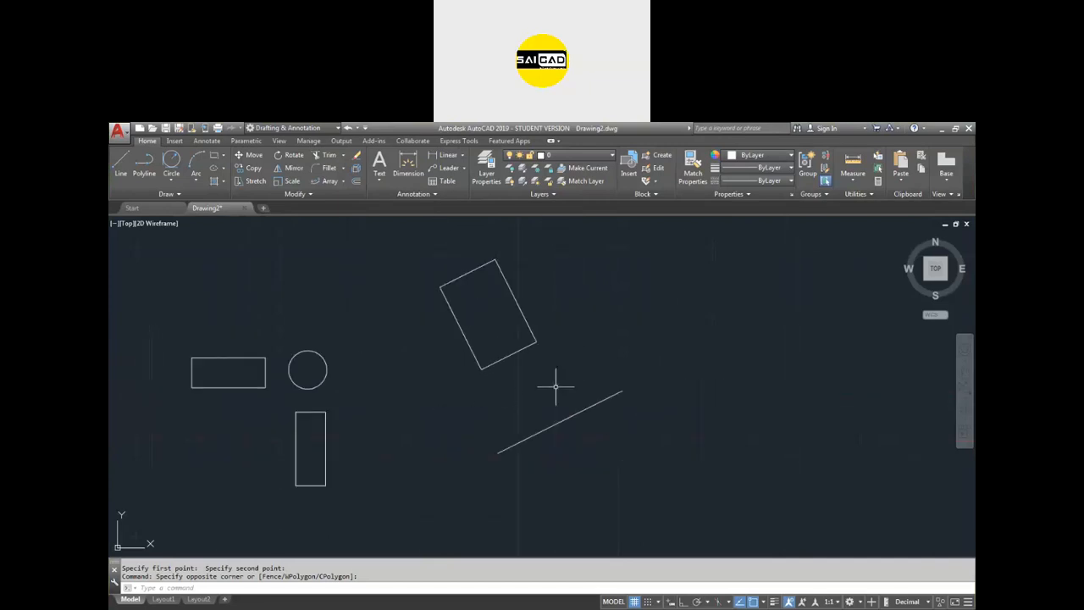
{"action": "scroll", "coordinate": [320, 434], "scroll_direction": "down", "scroll_amount": 4}
{"action": "scroll", "coordinate": [292, 433], "scroll_direction": "up", "scroll_amount": 4}
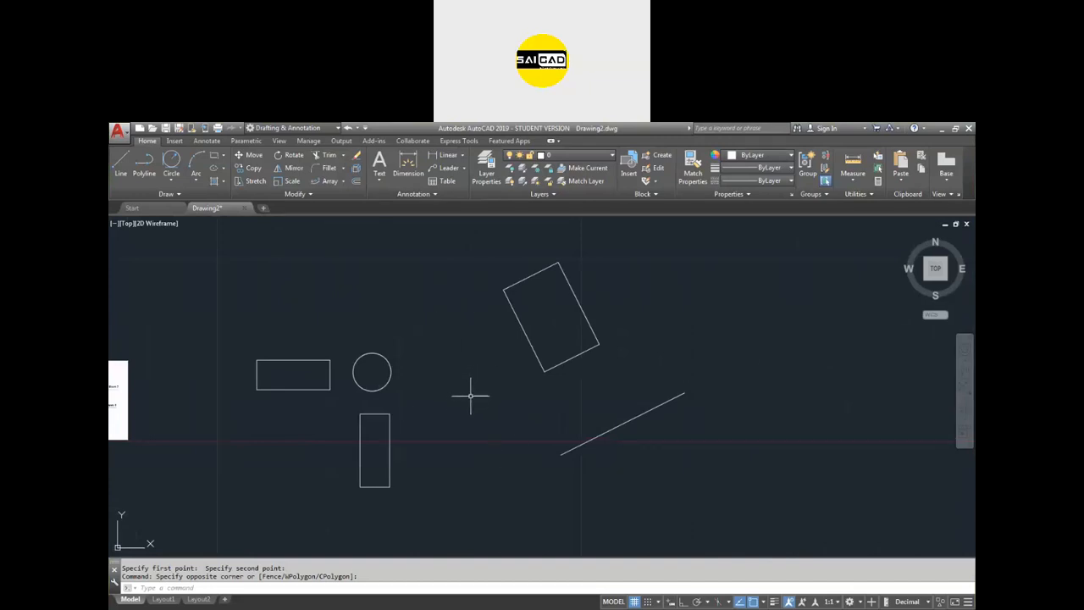
{"action": "left_click", "coordinate": [407, 430]}
{"action": "left_click", "coordinate": [334, 475]}
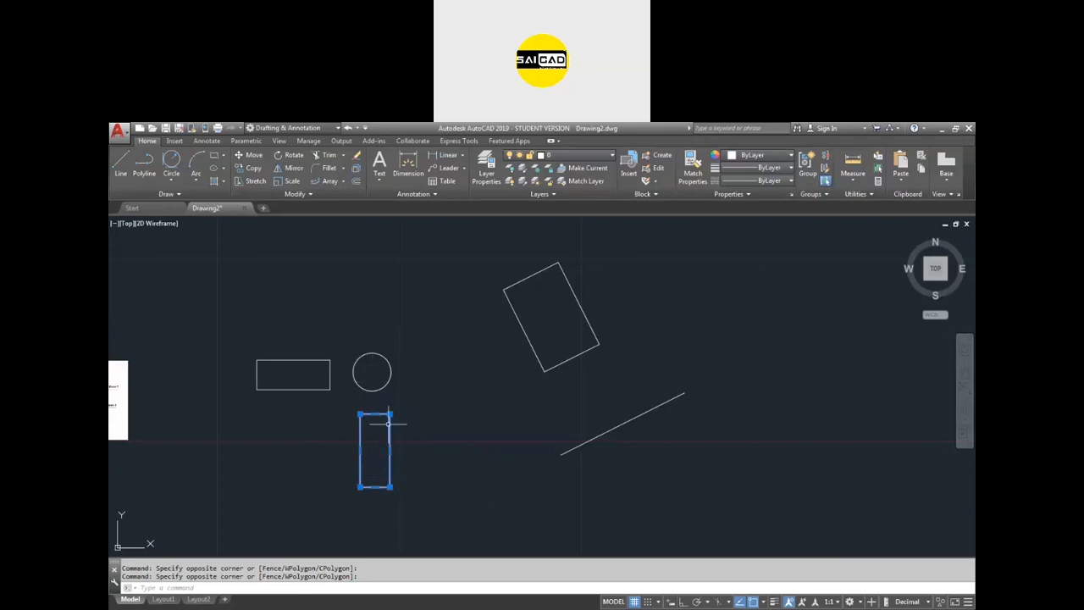
{"action": "key", "text": "Escape"}
Step: Draw a vertical line about 41 units long from the circle's centre down through the upright rectangle, with Ortho on
{"action": "type", "text": "l"}
{"action": "key", "text": "Return"}
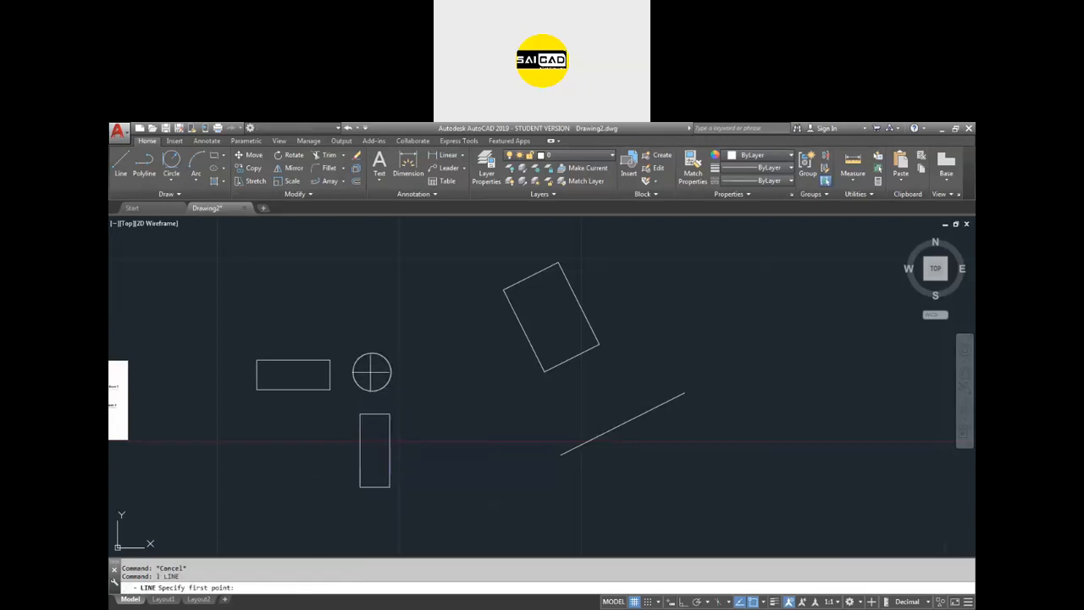
{"action": "left_click", "coordinate": [372, 373]}
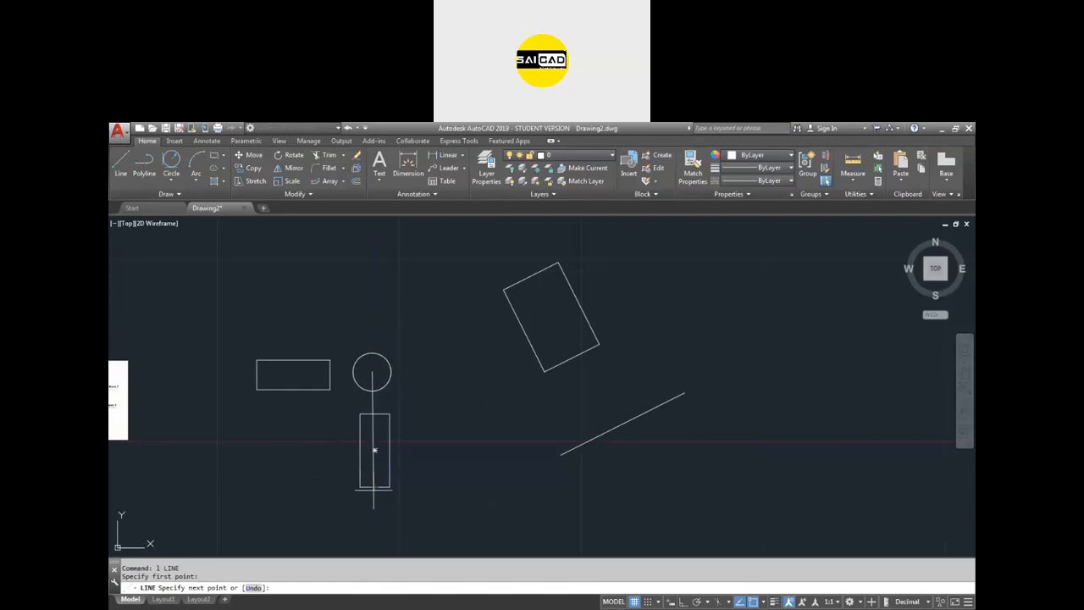
{"action": "key", "text": "F8"}
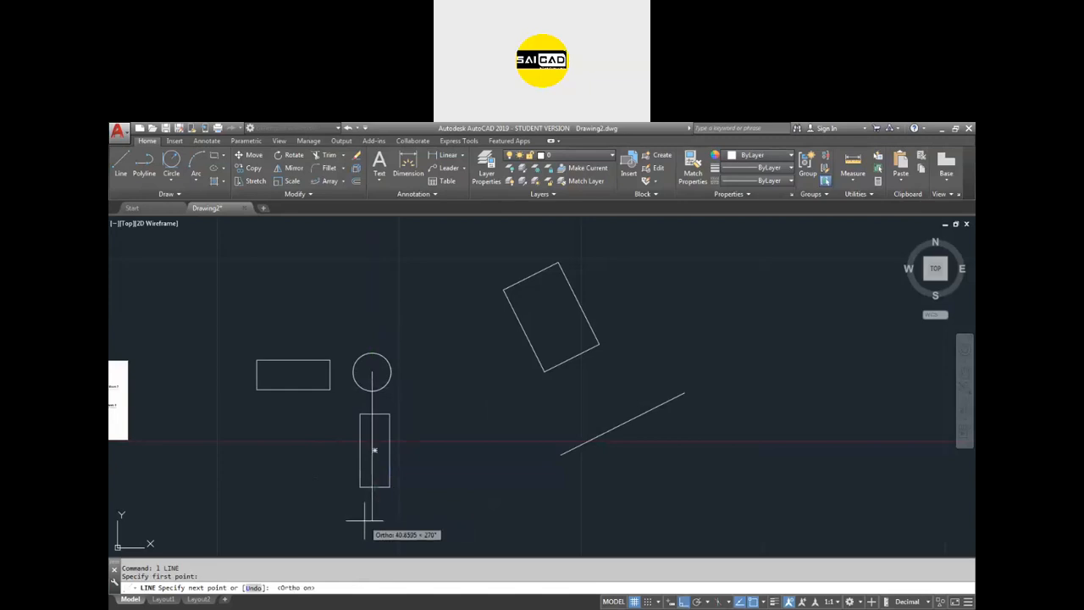
{"action": "left_click", "coordinate": [365, 521]}
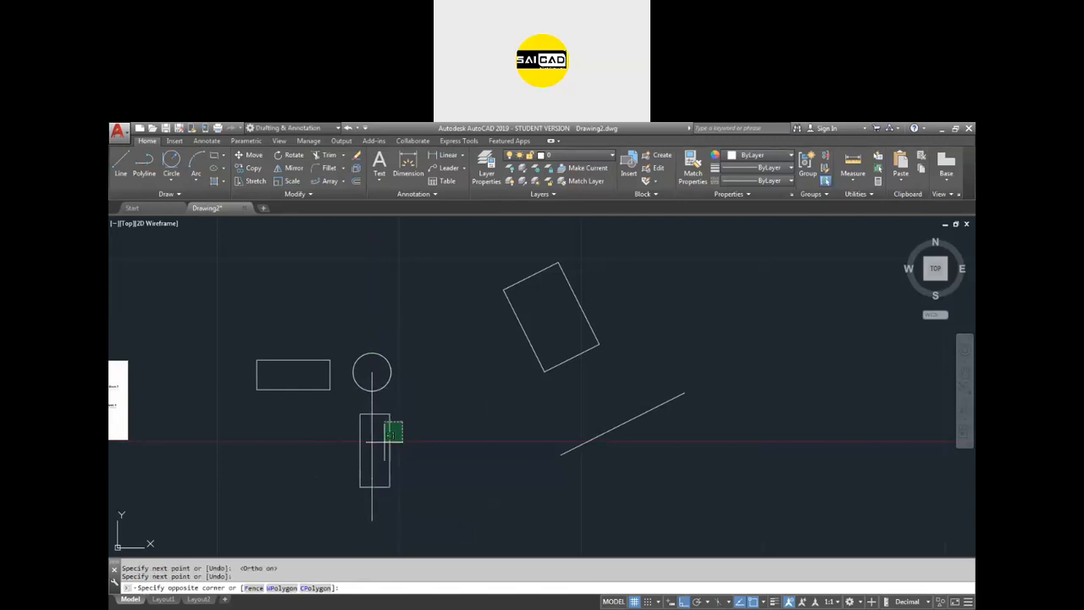
{"action": "key", "text": "Return"}
{"action": "left_click", "coordinate": [398, 416]}
{"action": "left_click", "coordinate": [339, 476]}
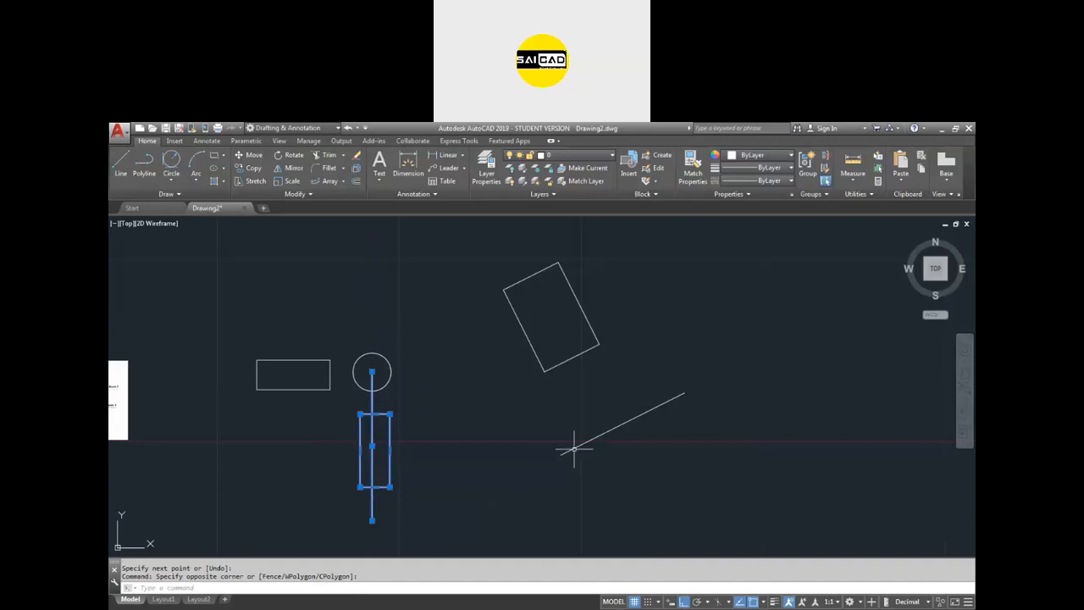
{"action": "key", "text": "Escape"}
Step: Rotate the upright rectangle and its vertical line about the circle's centre with the Reference and Points options, aligning the vertical line with the inclined line
{"action": "left_click", "coordinate": [438, 407]}
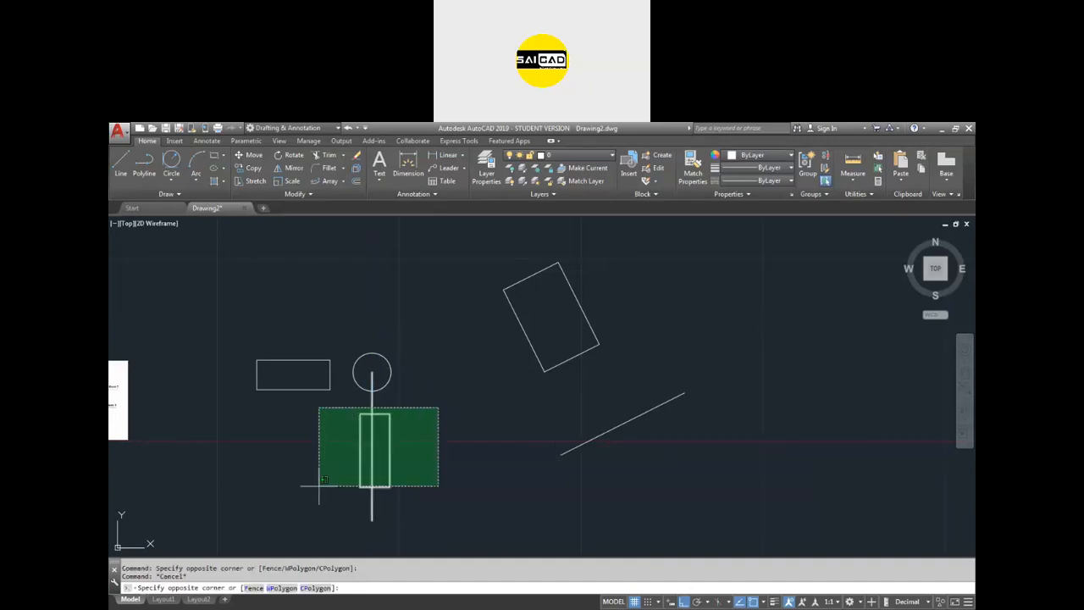
{"action": "left_click", "coordinate": [319, 484]}
{"action": "type", "text": "ro"}
{"action": "key", "text": "Return"}
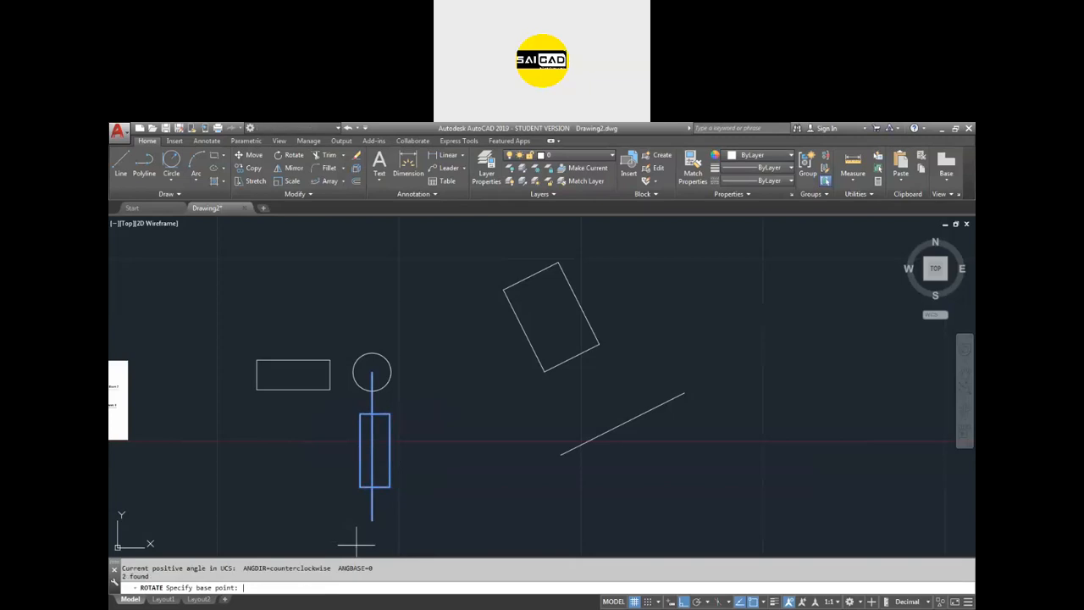
{"action": "left_click", "coordinate": [372, 371]}
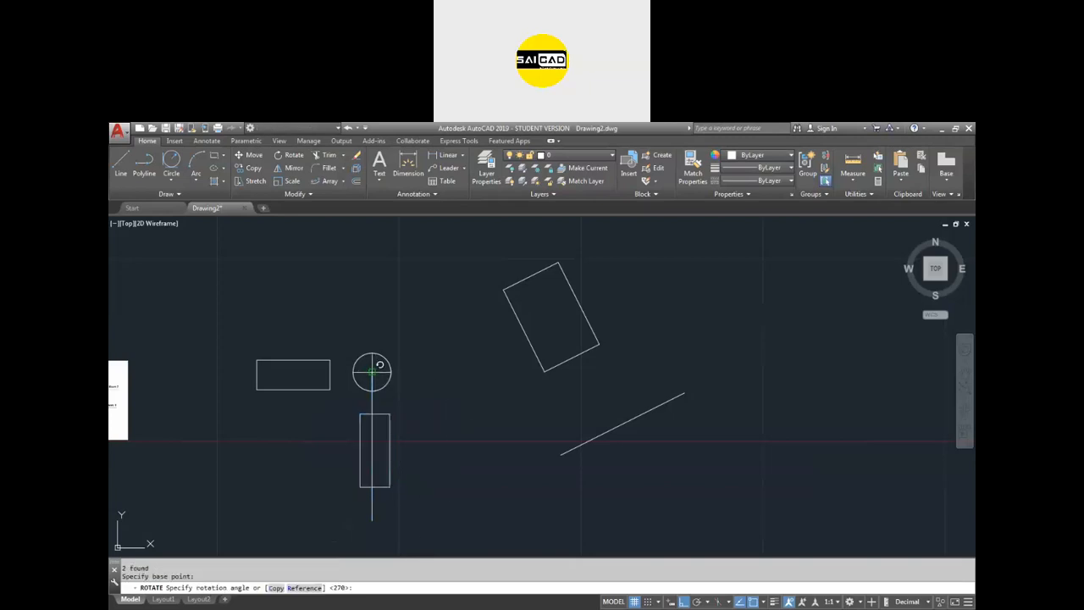
{"action": "key", "text": "F8"}
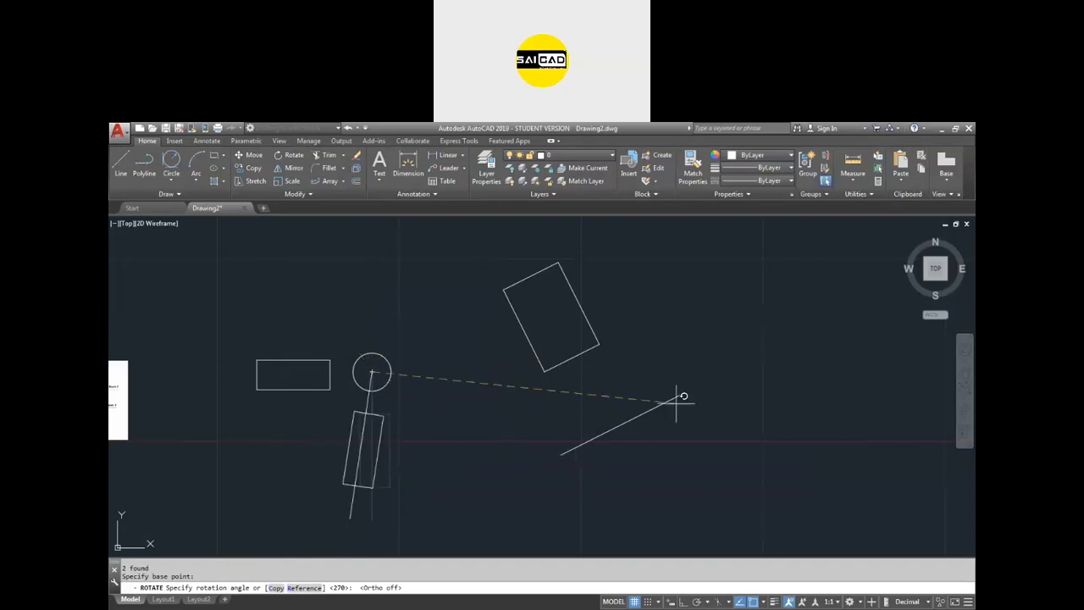
{"action": "type", "text": "R"}
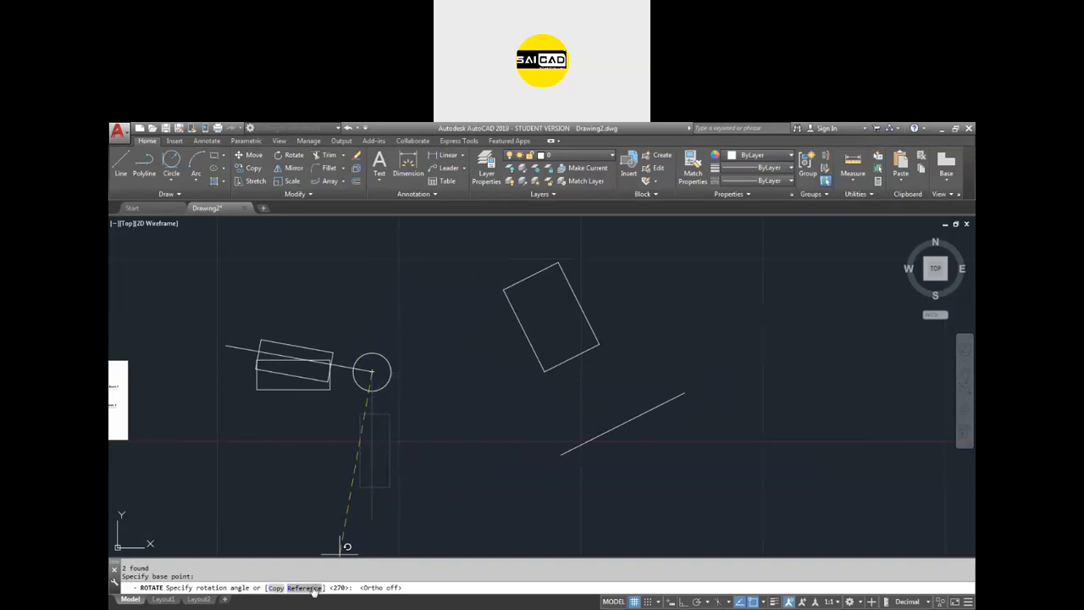
{"action": "key", "text": "Return"}
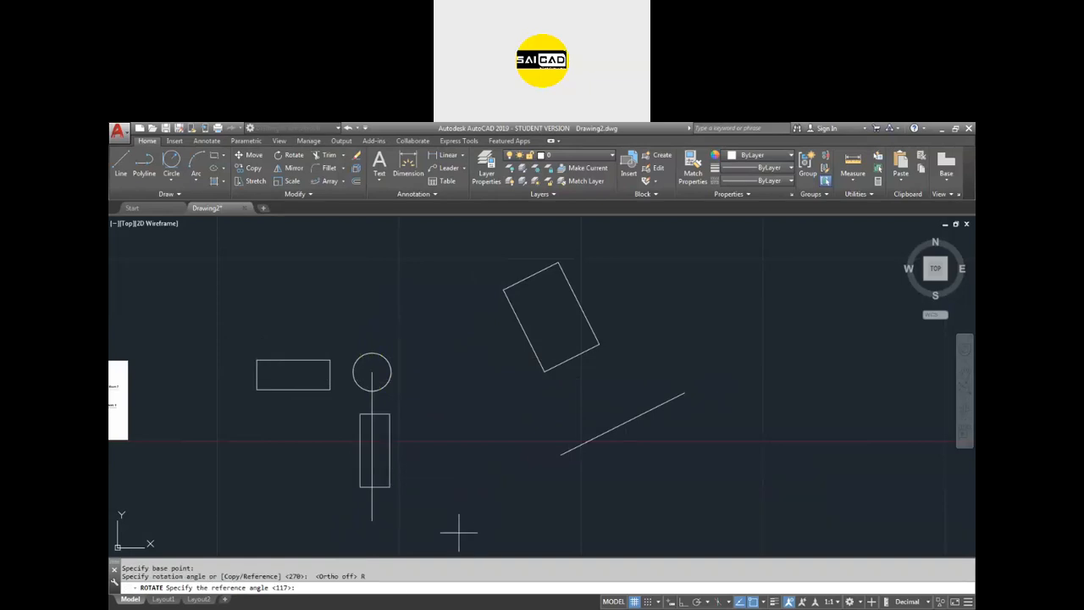
{"action": "left_click", "coordinate": [371, 371]}
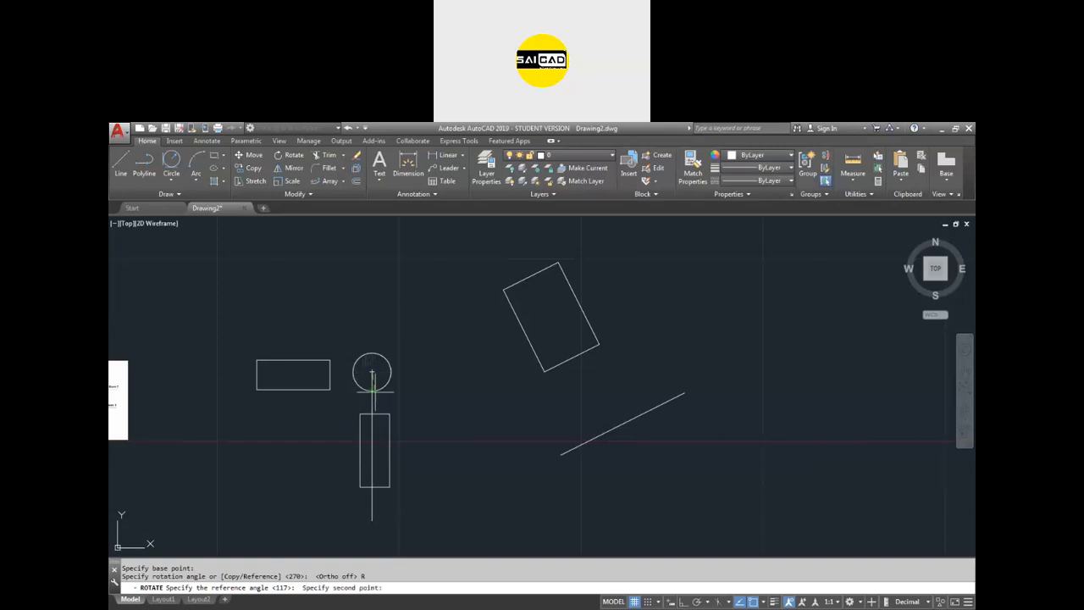
{"action": "left_click", "coordinate": [371, 520]}
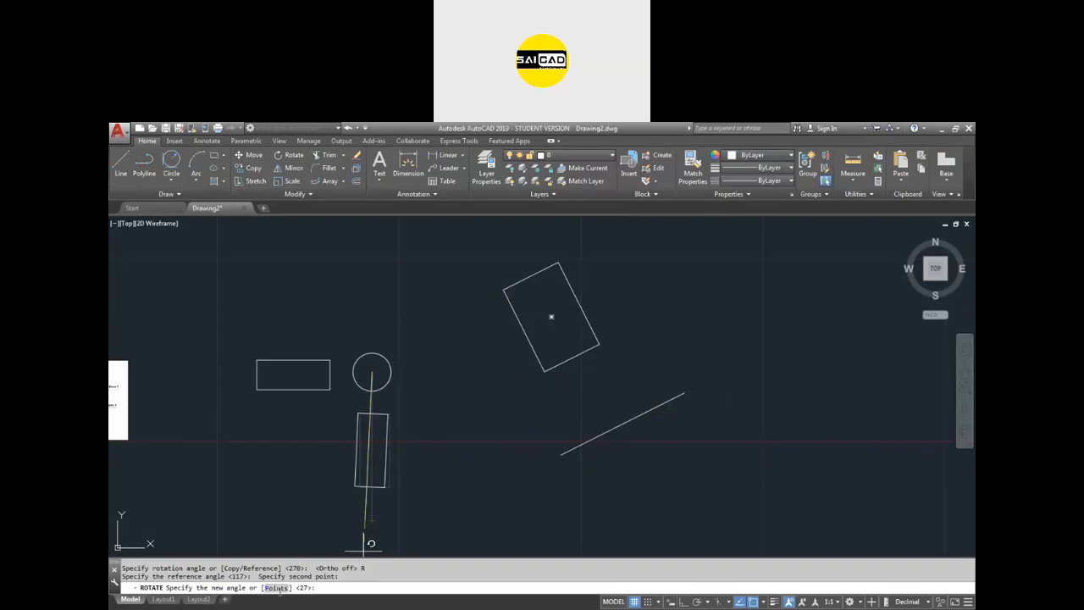
{"action": "type", "text": "p"}
{"action": "key", "text": "Return"}
{"action": "left_click", "coordinate": [561, 453]}
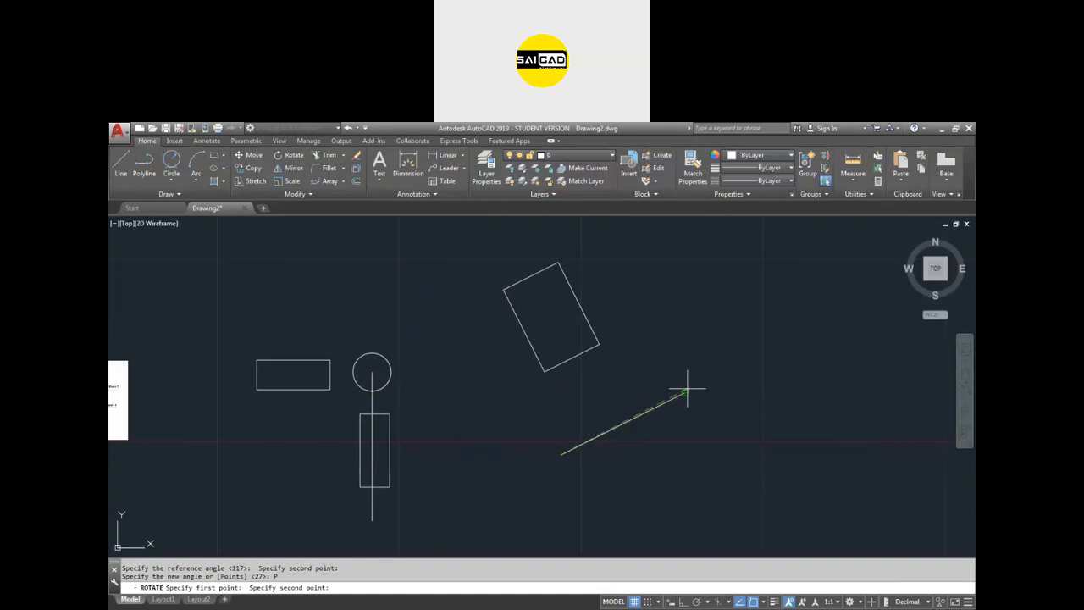
{"action": "left_click", "coordinate": [623, 425]}
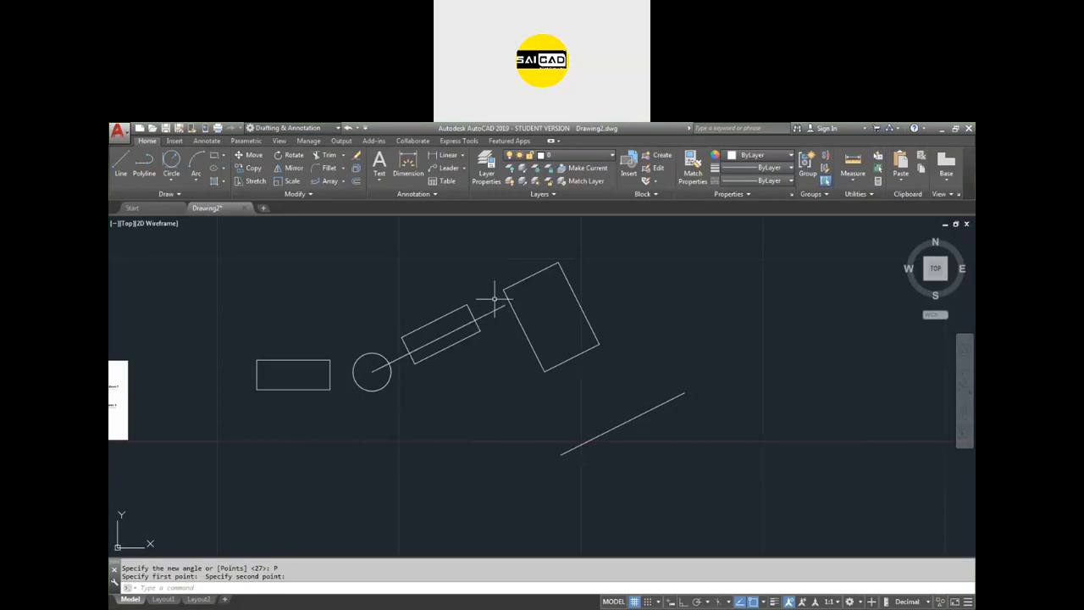
Step: Erase all the demonstration shapes and the leftover white object beside them to clear the drawing
{"action": "left_click", "coordinate": [651, 256]}
{"action": "left_click", "coordinate": [234, 440]}
{"action": "key", "text": "Delete"}
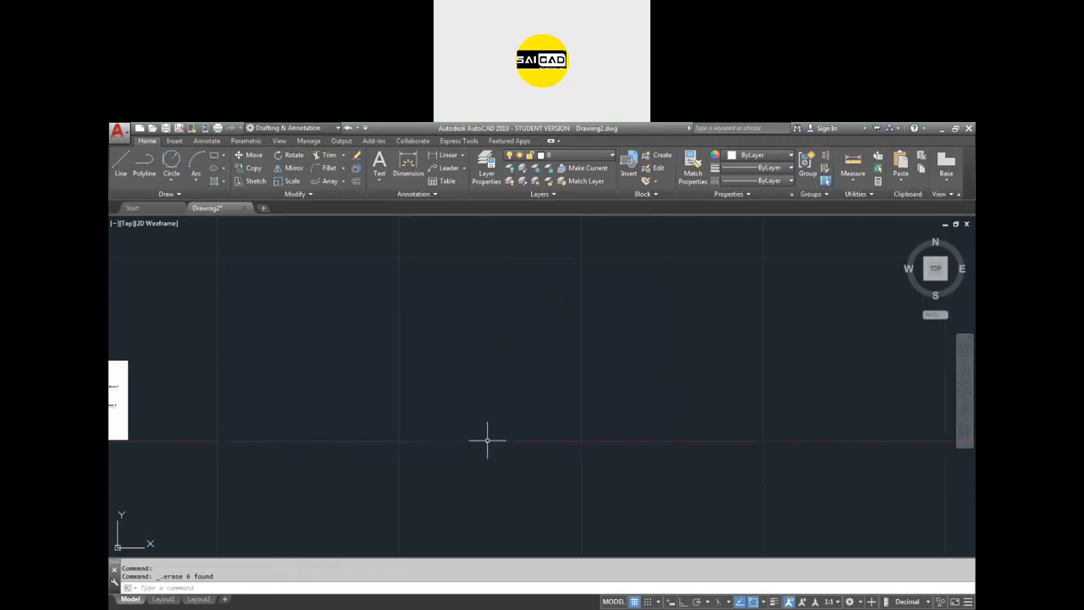
{"action": "scroll", "coordinate": [534, 395], "scroll_direction": "down", "scroll_amount": 3}
{"action": "left_click", "coordinate": [405, 346]}
{"action": "left_click", "coordinate": [286, 458]}
{"action": "key", "text": "Delete"}
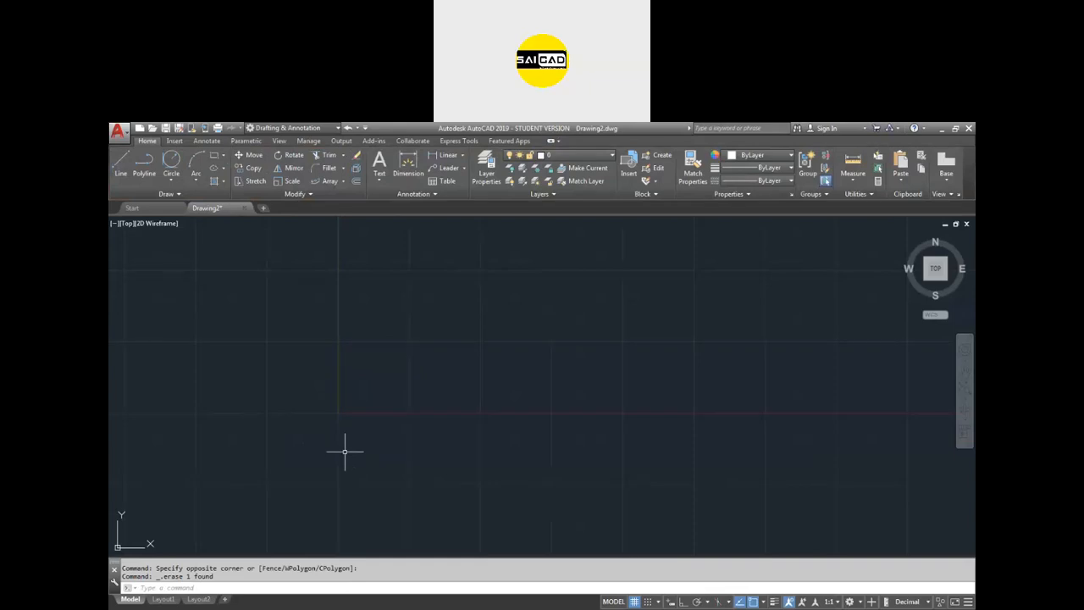
Step: Draw a rectangle with a length of 20 and a width of 10 using the Dimensions option
{"action": "type", "text": "c"}
{"action": "key", "text": "Return"}
{"action": "left_click", "coordinate": [413, 375]}
{"action": "type", "text": "d"}
{"action": "key", "text": "Return"}
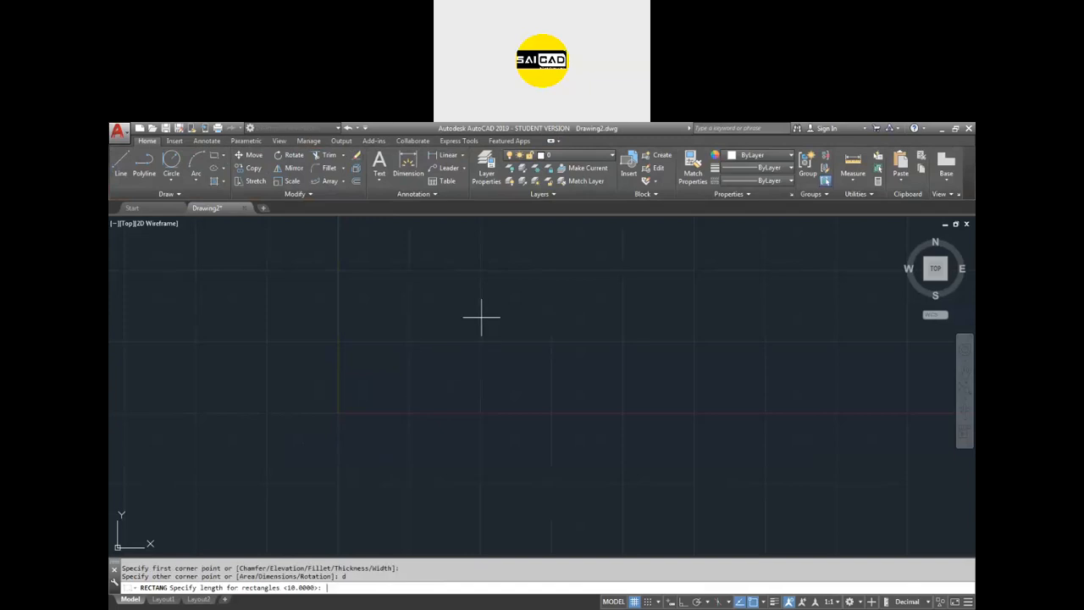
{"action": "type", "text": "20"}
{"action": "key", "text": "Return"}
{"action": "type", "text": "1"}
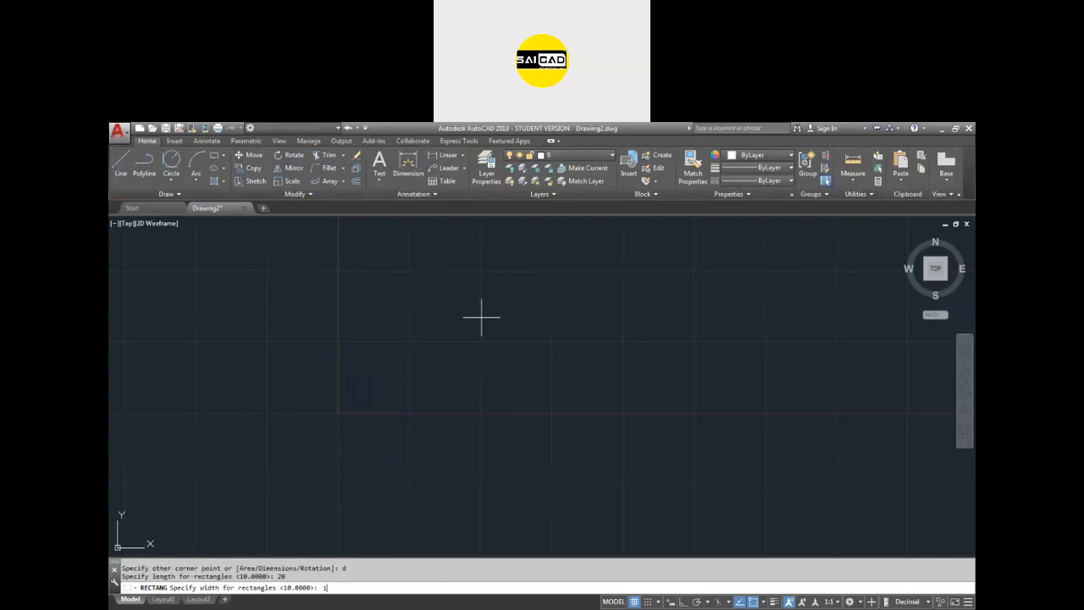
{"action": "type", "text": "0"}
{"action": "key", "text": "Return"}
{"action": "left_click", "coordinate": [424, 368]}
Step: Dimension the rectangle's bottom edge and right side
{"action": "left_click", "coordinate": [419, 175]}
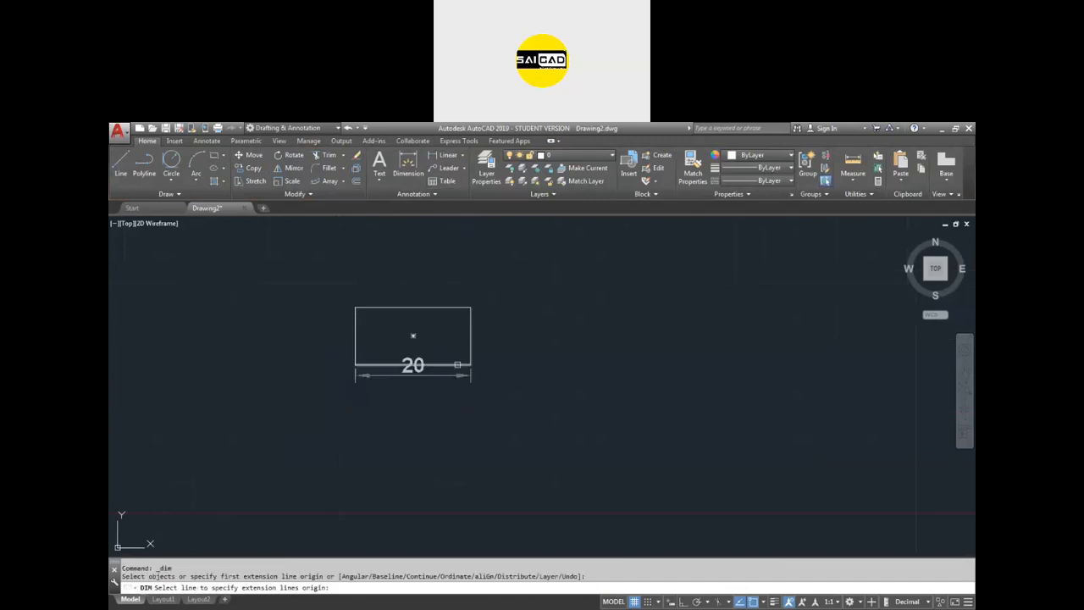
{"action": "left_click", "coordinate": [453, 365]}
{"action": "left_click", "coordinate": [458, 404]}
{"action": "left_click", "coordinate": [471, 349]}
{"action": "left_click", "coordinate": [498, 337]}
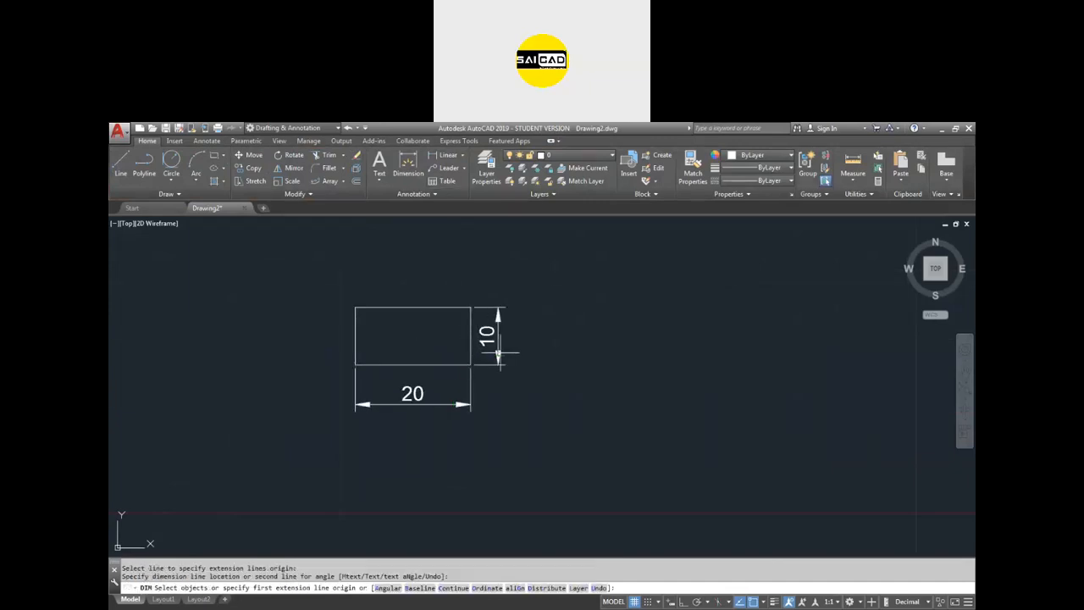
{"action": "key", "text": "Escape"}
{"action": "scroll", "coordinate": [398, 361], "scroll_direction": "up", "scroll_amount": 2}
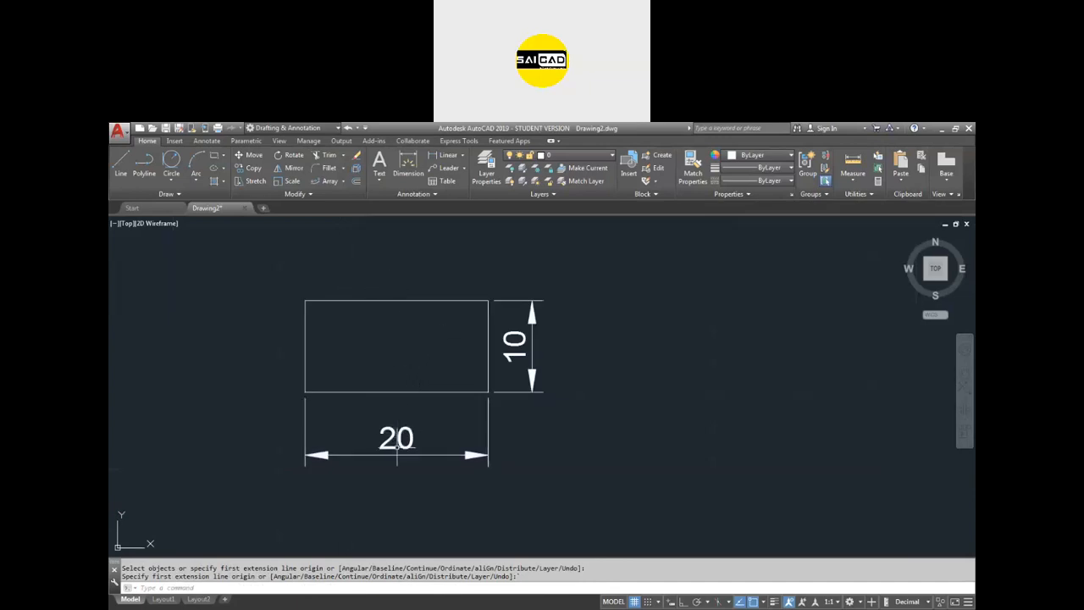
{"action": "scroll", "coordinate": [470, 474], "scroll_direction": "down", "scroll_amount": 2}
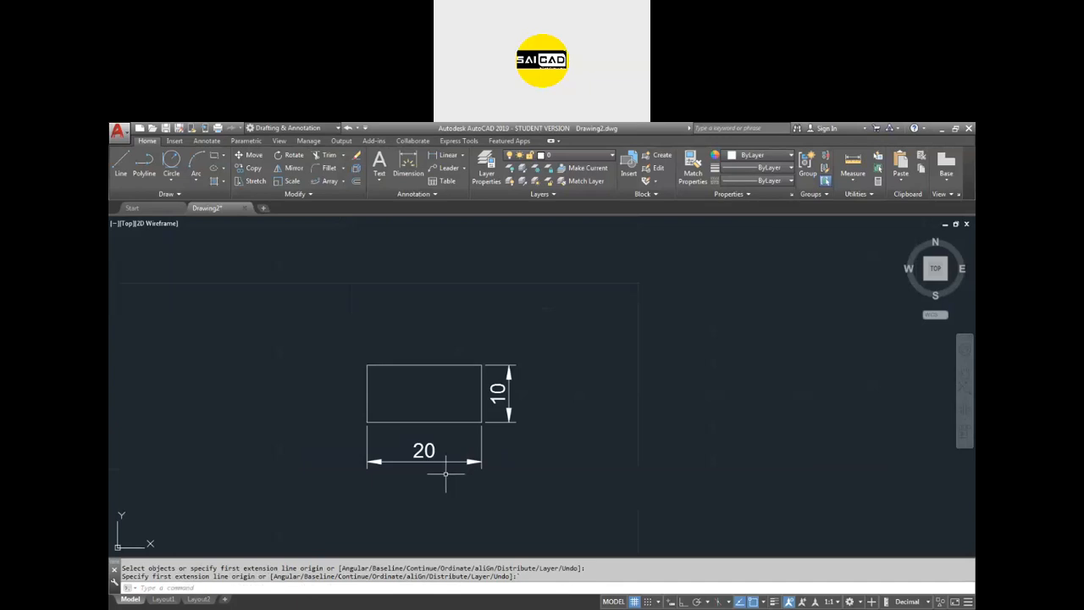
Step: Grip-stretch the rectangle's top edge upward by 10 and its left edge outward by 20
{"action": "left_click", "coordinate": [527, 328]}
{"action": "left_click", "coordinate": [302, 482]}
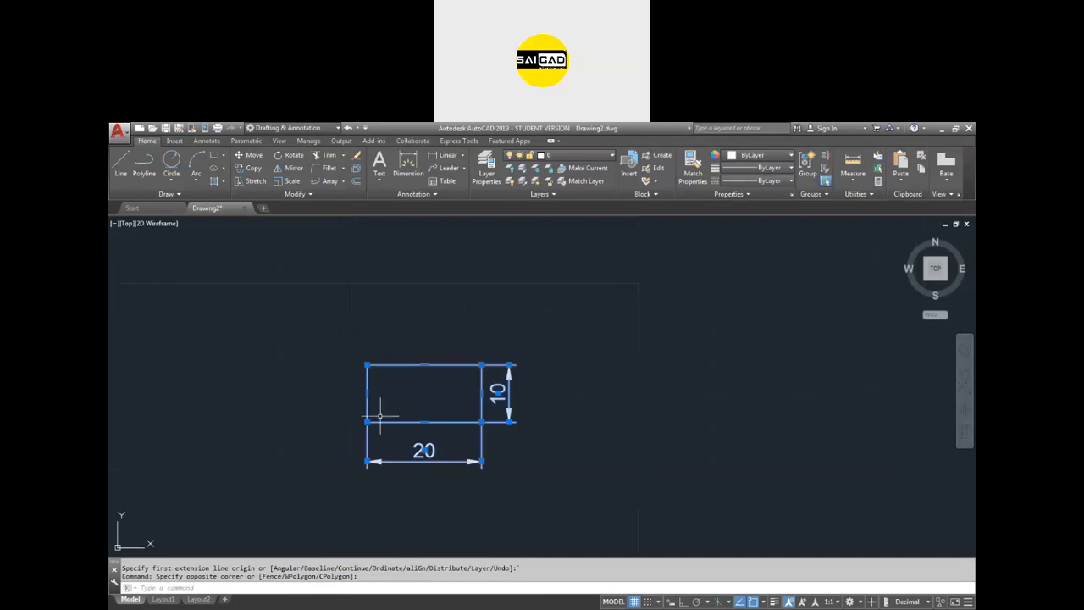
{"action": "left_click", "coordinate": [425, 365]}
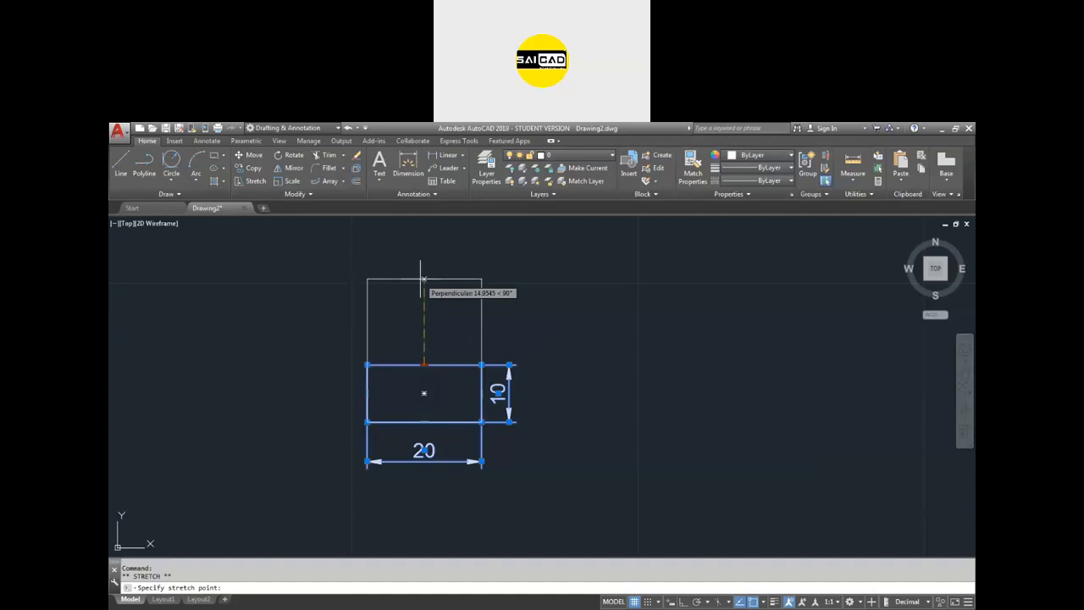
{"action": "type", "text": "10"}
{"action": "key", "text": "Return"}
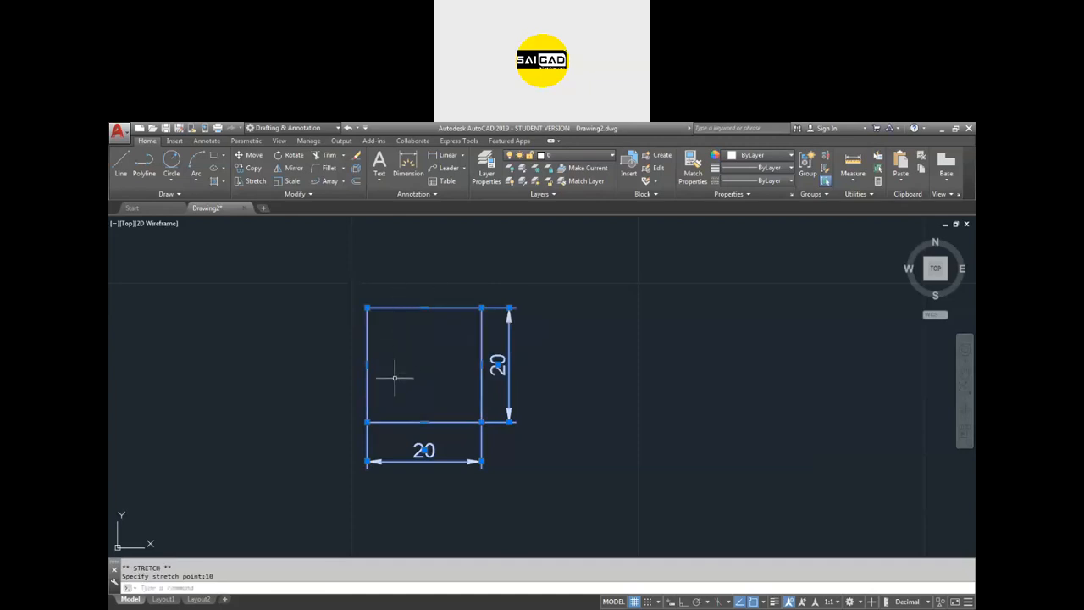
{"action": "left_click", "coordinate": [365, 366]}
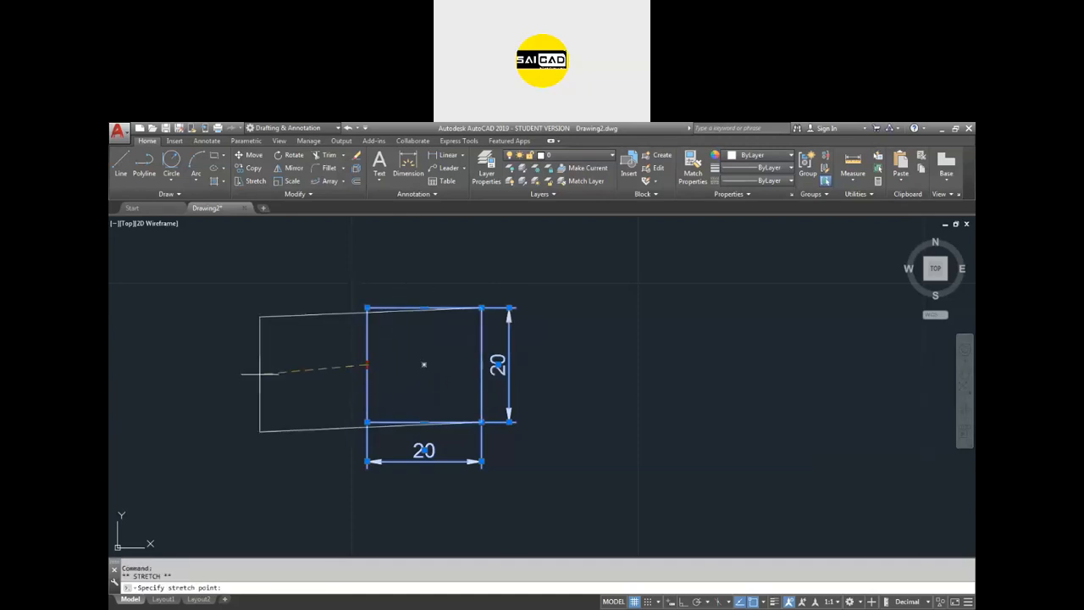
{"action": "type", "text": "20"}
{"action": "key", "text": "Return"}
{"action": "key", "text": "Escape"}
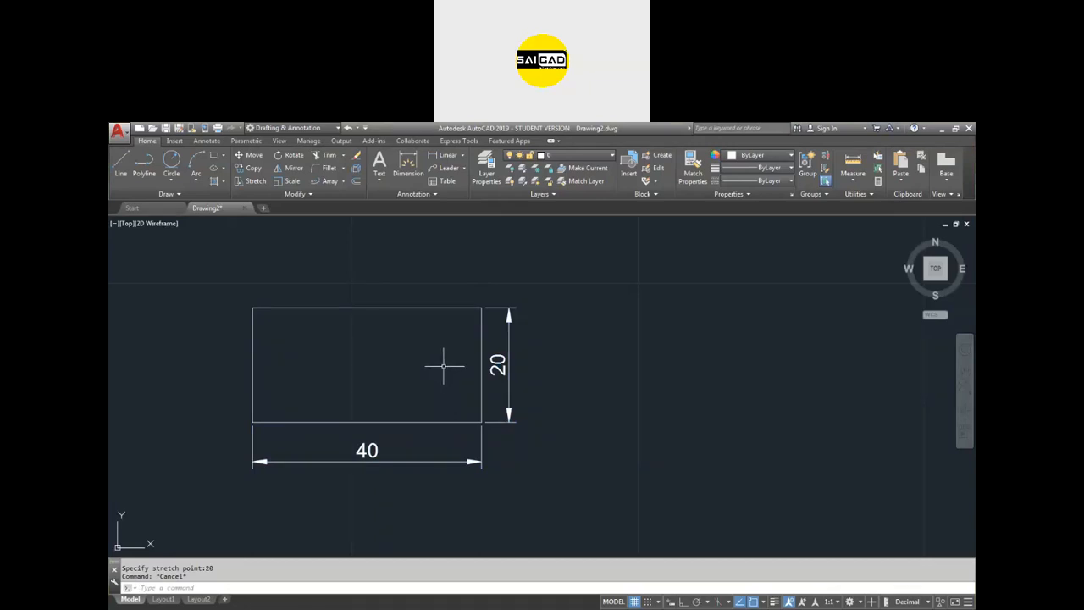
Step: Undo the rectangle's grip stretches and explode it into separate lines
{"action": "left_click", "coordinate": [285, 345]}
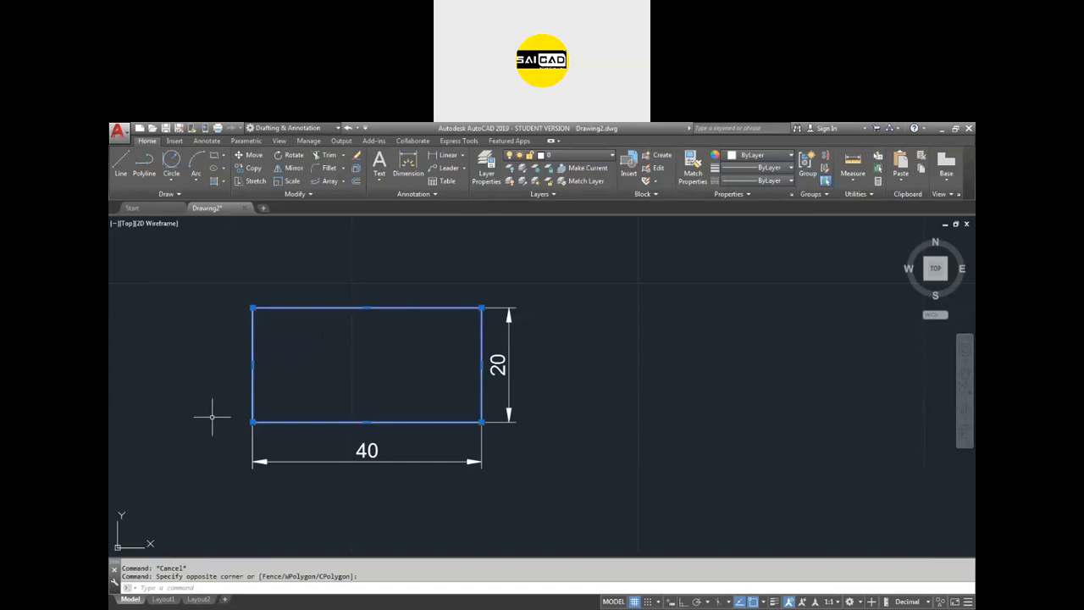
{"action": "key", "text": "ctrl+z"}
{"action": "left_click", "coordinate": [433, 334]}
{"action": "left_click", "coordinate": [412, 366]}
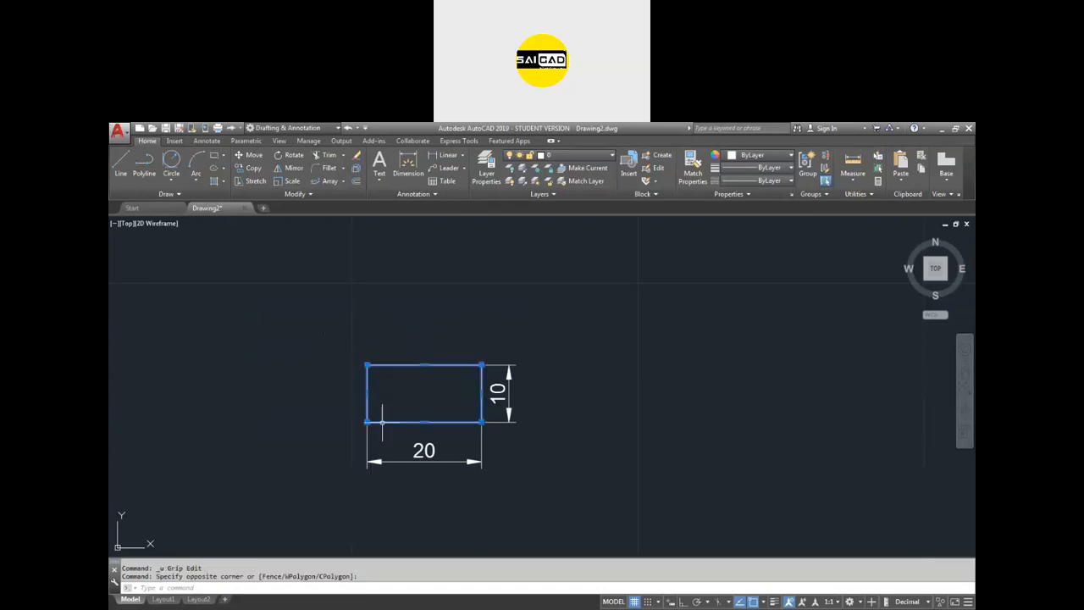
{"action": "type", "text": "x"}
{"action": "key", "text": "Return"}
Step: Select the exploded rectangle's individual edges to check that each is a separate line, then clear the selection
{"action": "left_click", "coordinate": [426, 354]}
{"action": "left_click", "coordinate": [399, 380]}
{"action": "key", "text": "Escape"}
{"action": "left_click", "coordinate": [380, 388]}
{"action": "left_click", "coordinate": [359, 400]}
{"action": "left_click", "coordinate": [425, 409]}
{"action": "left_click", "coordinate": [413, 427]}
{"action": "left_click", "coordinate": [484, 391]}
{"action": "left_click", "coordinate": [469, 385]}
{"action": "key", "text": "Escape"}
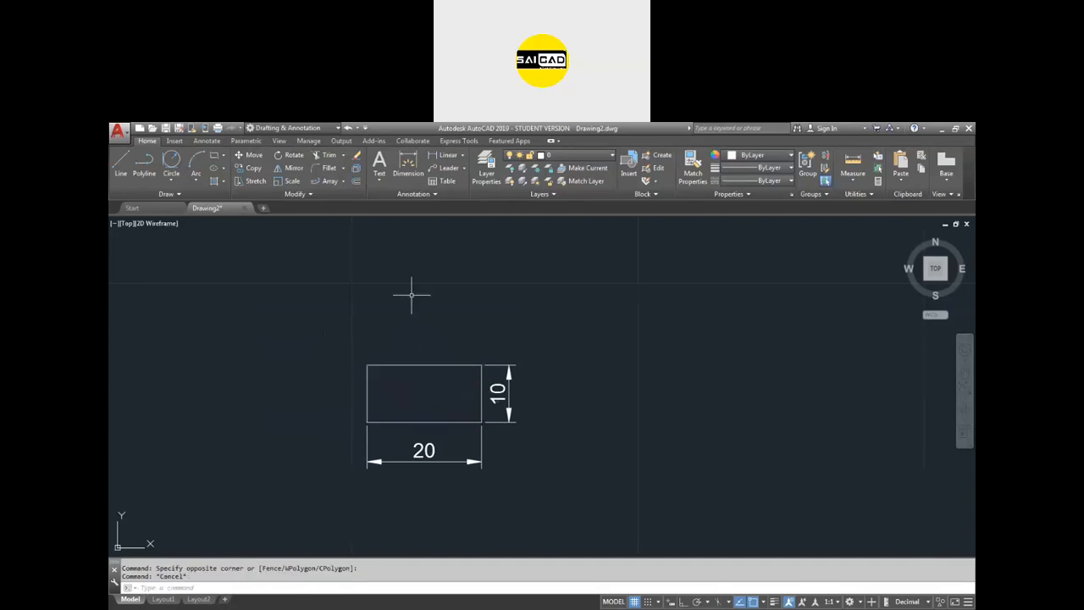
Step: Start inserting a block and choose the DWG 1 drawing from the Desktop as its source file
{"action": "key", "text": "ctrl+o"}
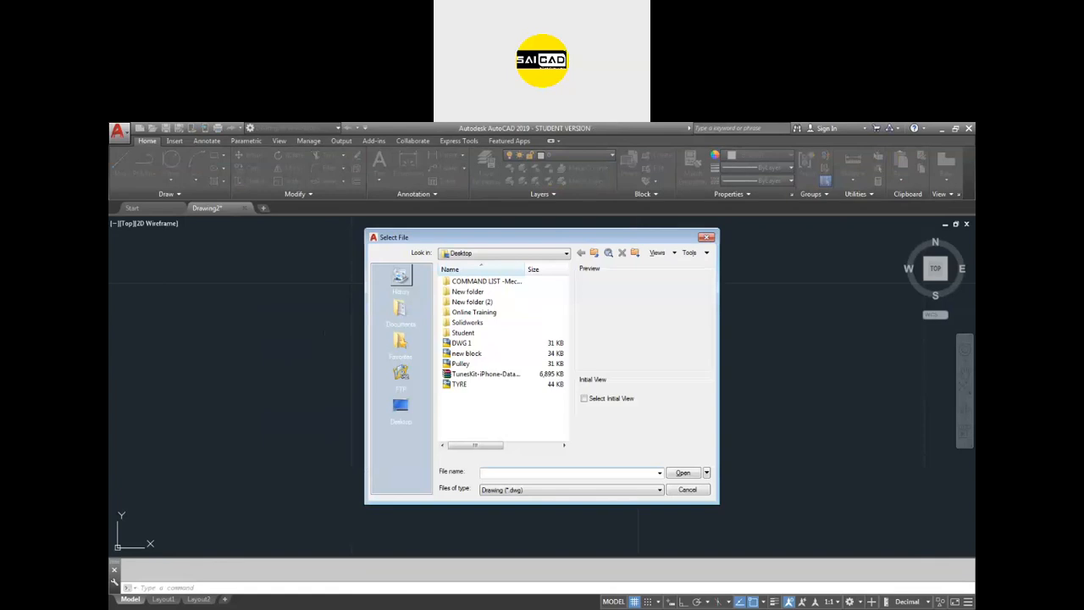
{"action": "key", "text": "Escape"}
{"action": "type", "text": "i"}
{"action": "key", "text": "Return"}
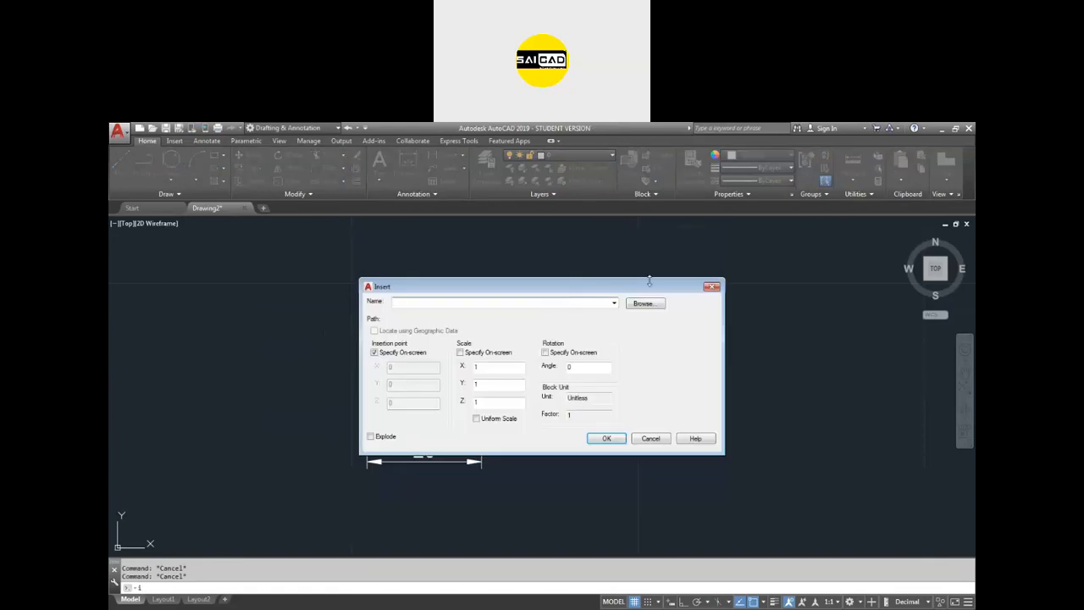
{"action": "left_click", "coordinate": [645, 303]}
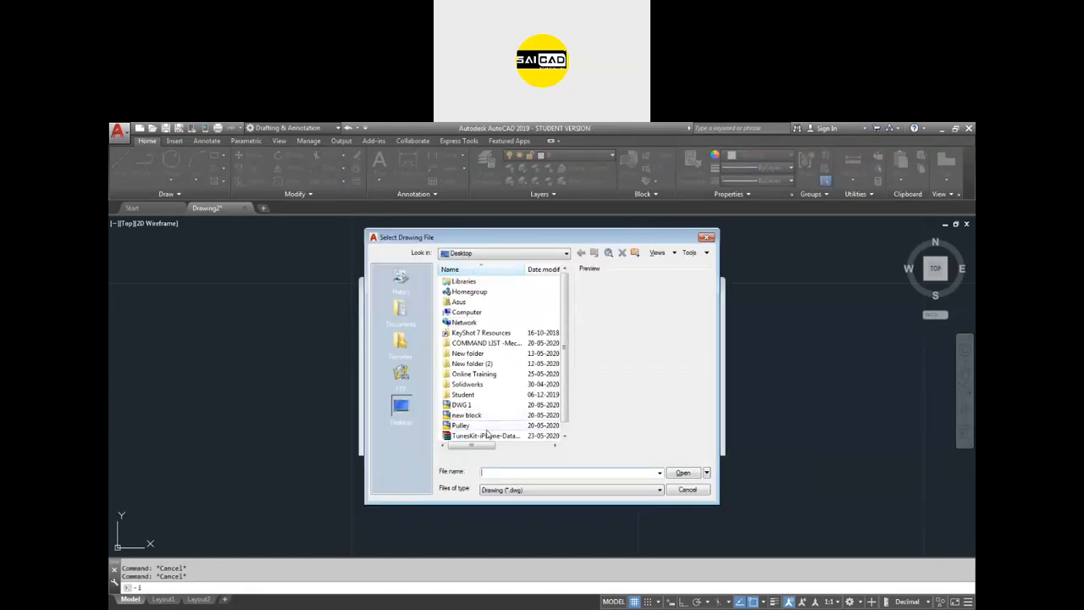
{"action": "scroll", "coordinate": [495, 417], "scroll_direction": "down", "scroll_amount": 1}
{"action": "left_click", "coordinate": [462, 395]}
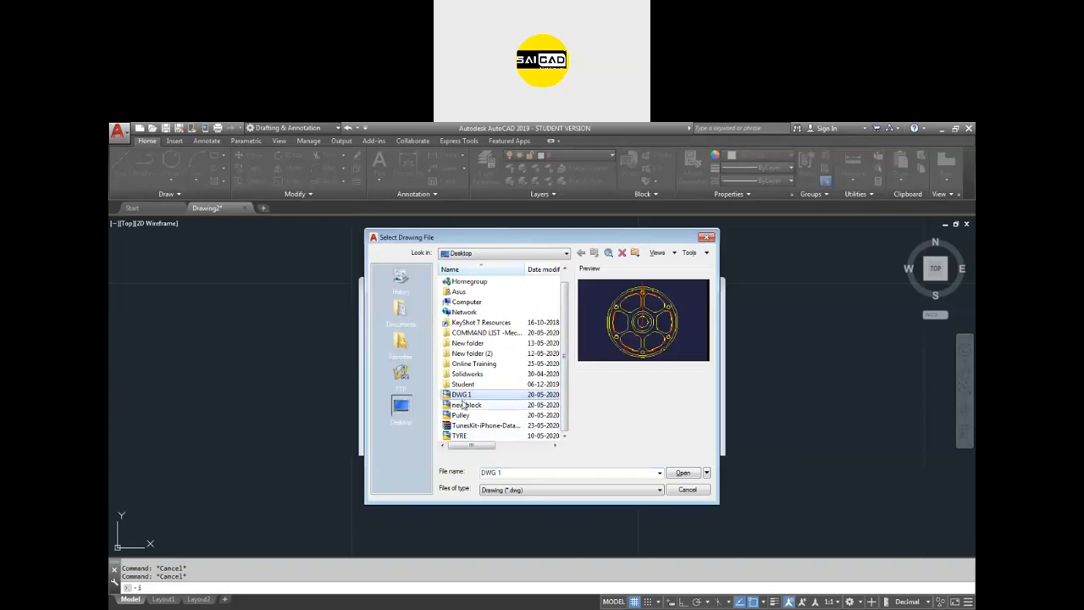
{"action": "left_click", "coordinate": [464, 406]}
{"action": "left_click", "coordinate": [464, 416]}
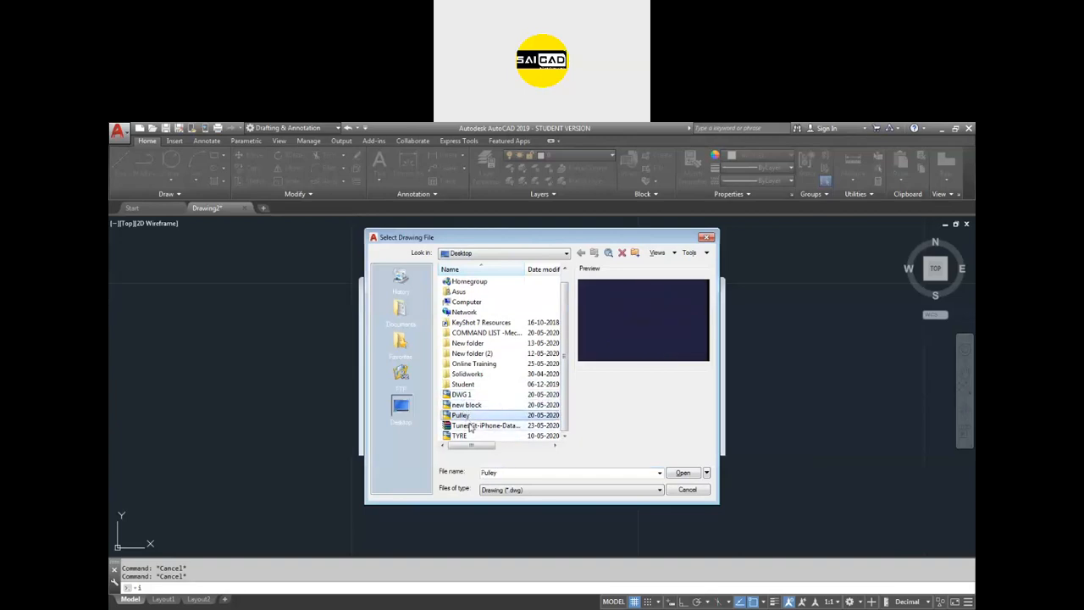
{"action": "left_click", "coordinate": [463, 395]}
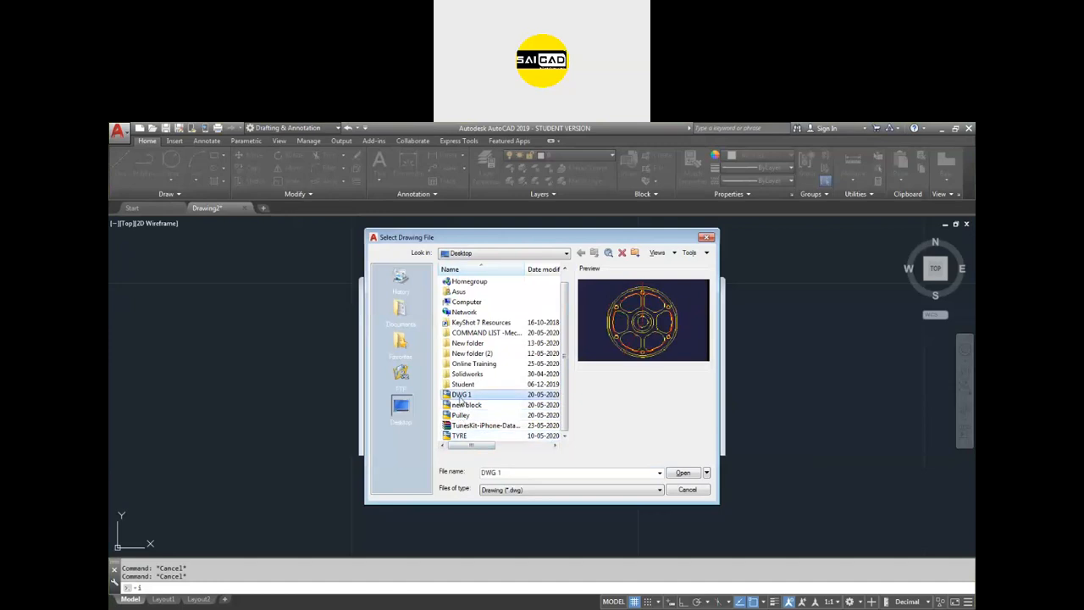
{"action": "left_click", "coordinate": [684, 473]}
Step: Place the DWG 1 wheel block beside the dimensioned rectangle, keeping scale 1 and rotation angle 0
{"action": "left_click", "coordinate": [609, 439]}
{"action": "scroll", "coordinate": [417, 402], "scroll_direction": "down", "scroll_amount": 4}
{"action": "scroll", "coordinate": [381, 404], "scroll_direction": "up", "scroll_amount": 4}
{"action": "scroll", "coordinate": [386, 404], "scroll_direction": "down", "scroll_amount": 5}
{"action": "key", "text": "Escape"}
{"action": "key", "text": "Escape"}
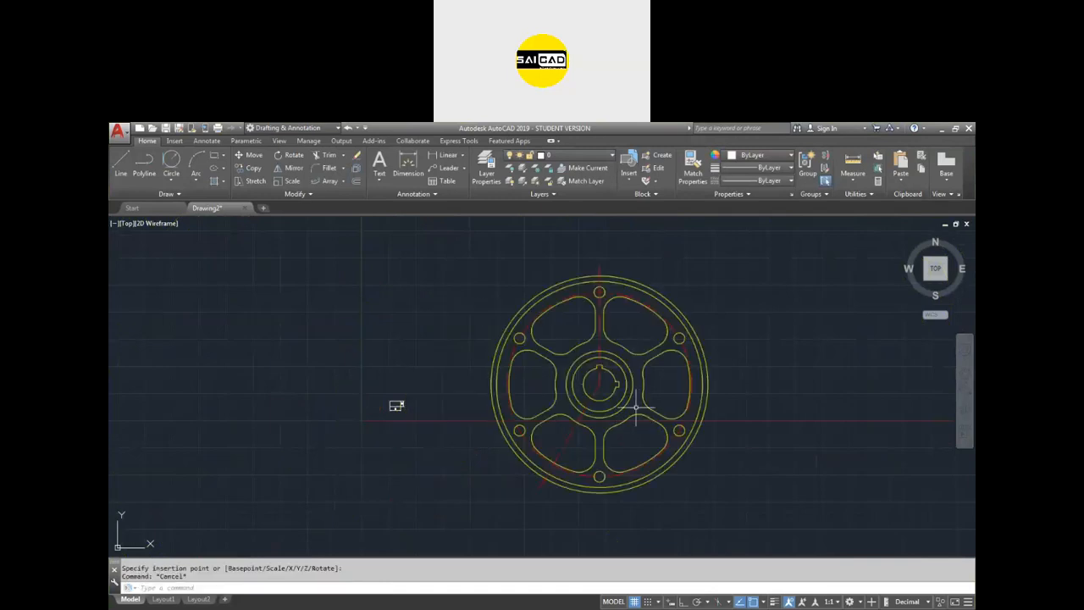
{"action": "mouse_move", "coordinate": [686, 307]}
{"action": "left_mouse_down"}
{"action": "mouse_move", "coordinate": [506, 392]}
{"action": "mouse_move", "coordinate": [531, 371]}
{"action": "mouse_move", "coordinate": [486, 418]}
{"action": "mouse_move", "coordinate": [602, 421]}
{"action": "mouse_move", "coordinate": [624, 433]}
{"action": "mouse_move", "coordinate": [527, 198]}
{"action": "mouse_move", "coordinate": [566, 225]}
{"action": "mouse_move", "coordinate": [428, 317]}
{"action": "mouse_move", "coordinate": [514, 360]}
{"action": "mouse_move", "coordinate": [647, 262]}
{"action": "left_mouse_up"}
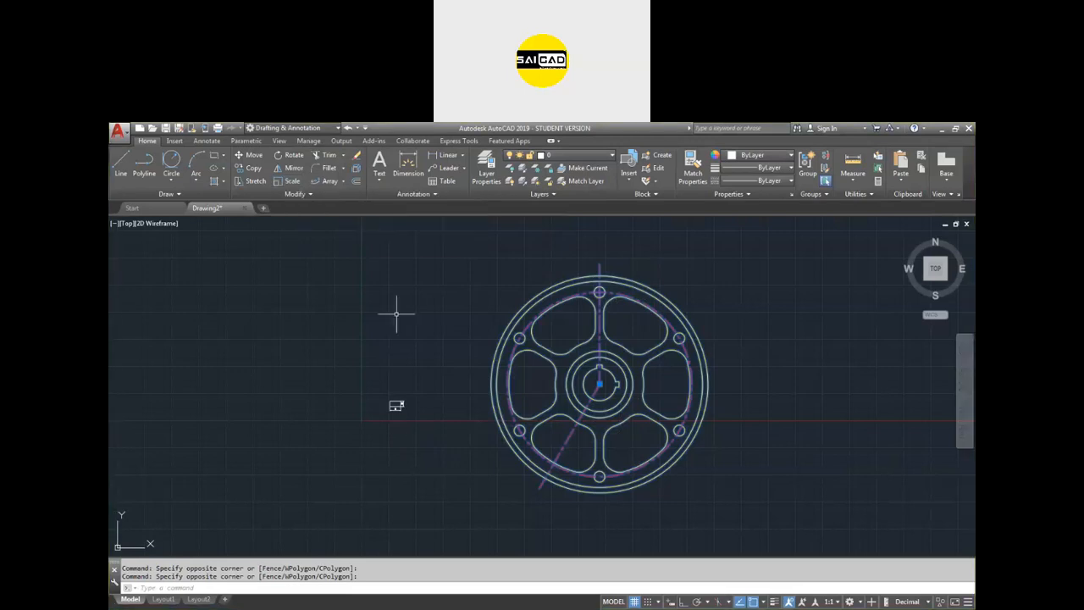
{"action": "type", "text": "sc"}
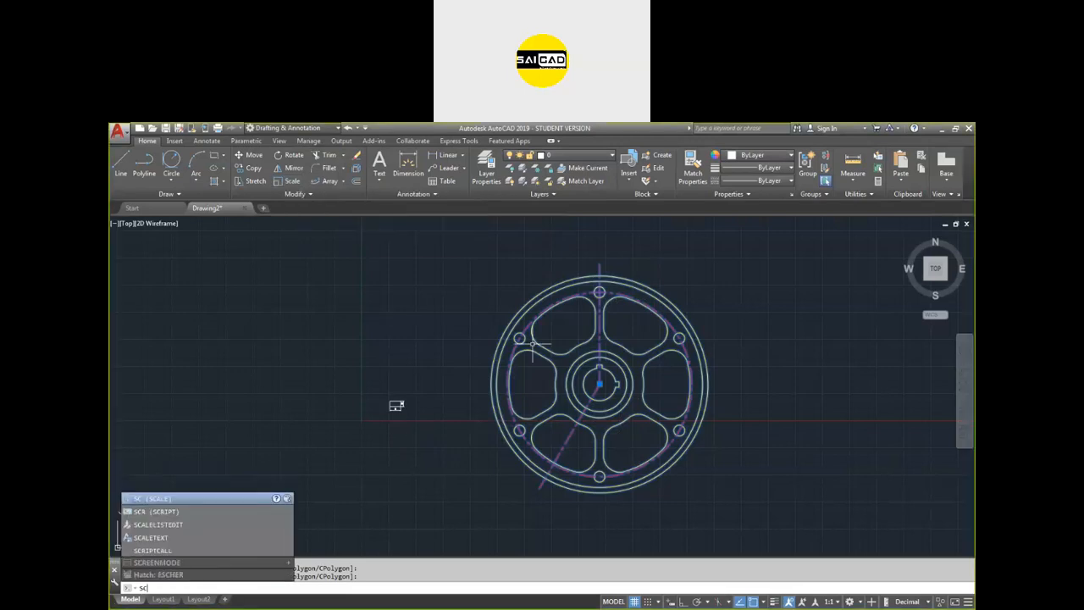
{"action": "key", "text": "Return"}
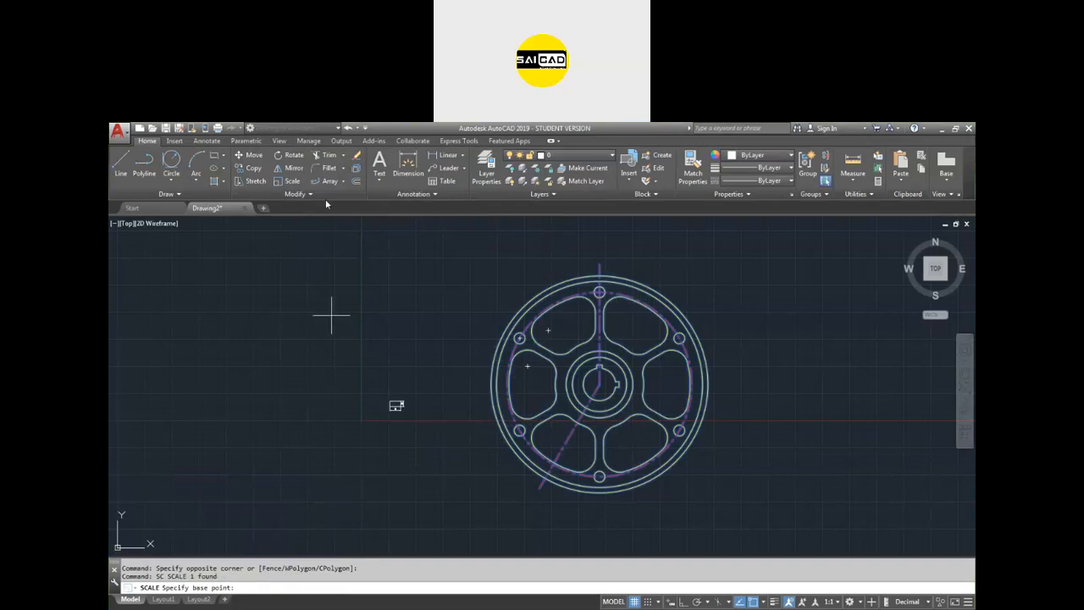
{"action": "left_click", "coordinate": [288, 180]}
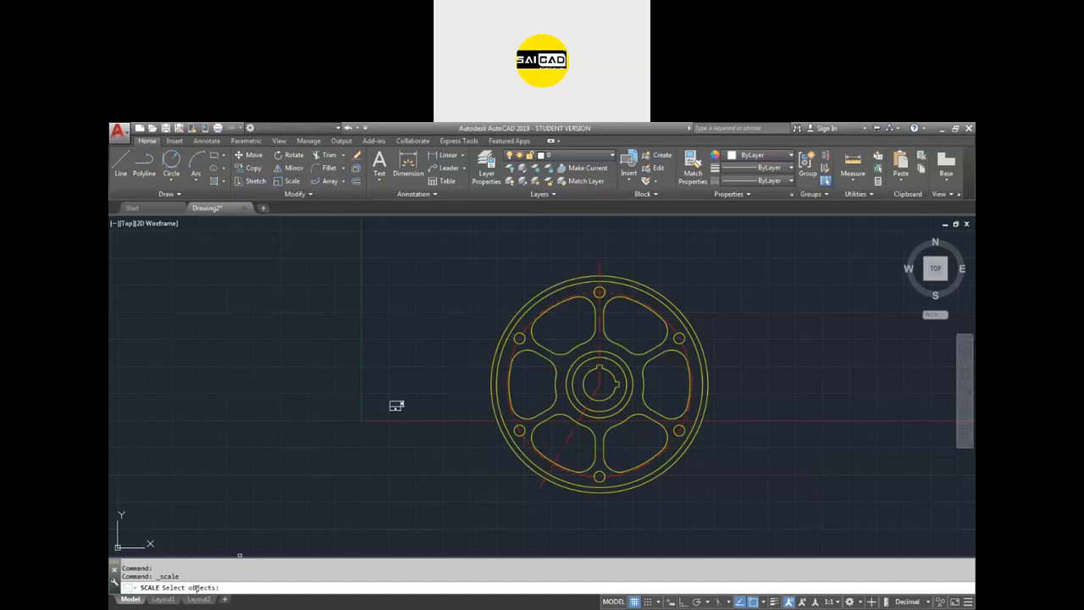
{"action": "left_click", "coordinate": [735, 300]}
{"action": "left_click", "coordinate": [632, 362]}
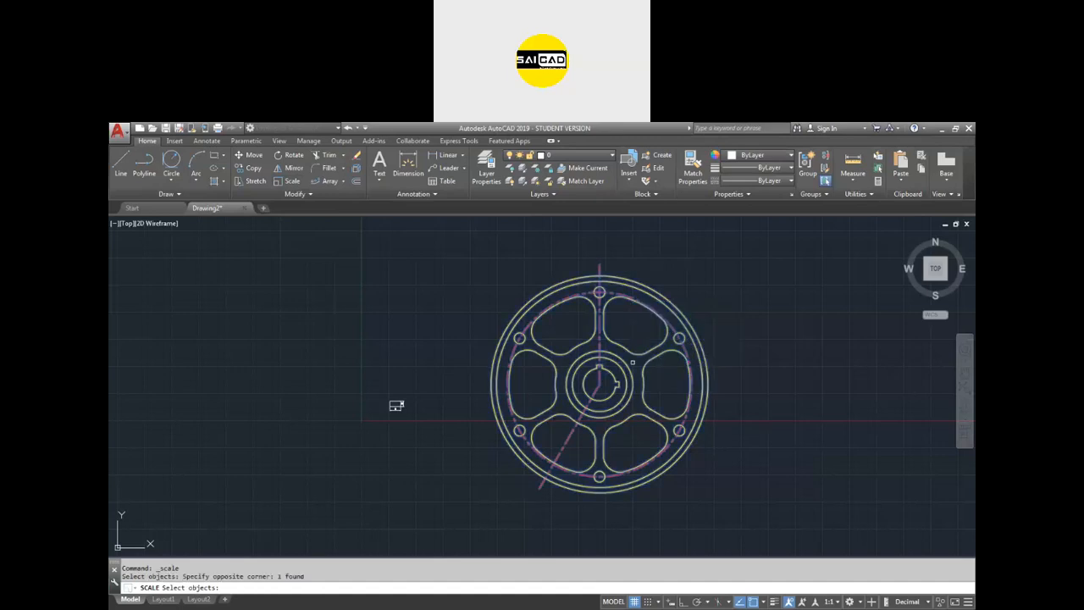
{"action": "key", "text": "Return"}
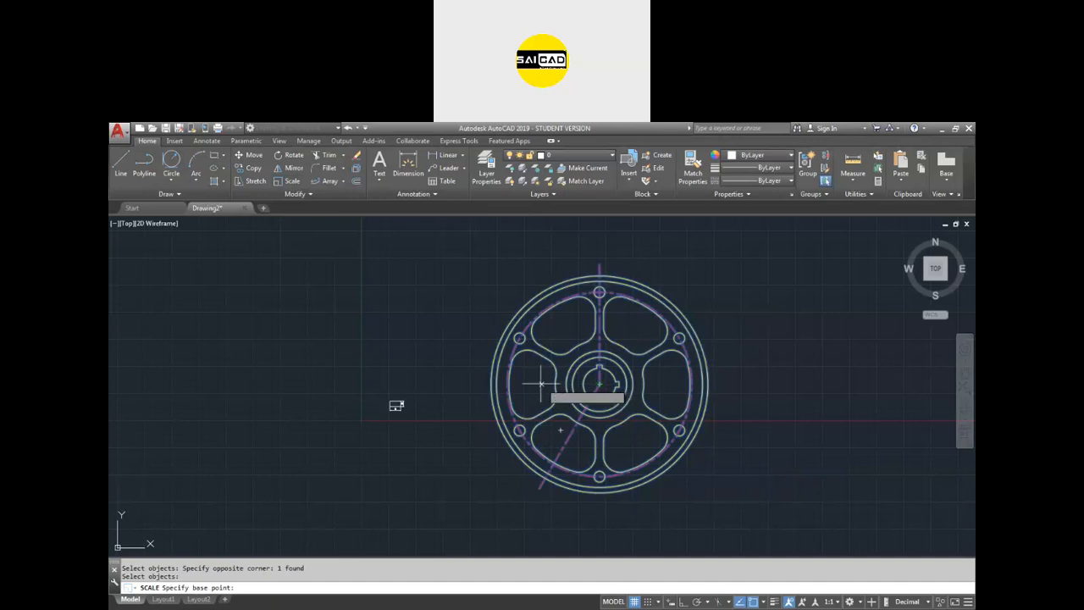
{"action": "left_click", "coordinate": [600, 381]}
{"action": "double_click", "coordinate": [603, 381]}
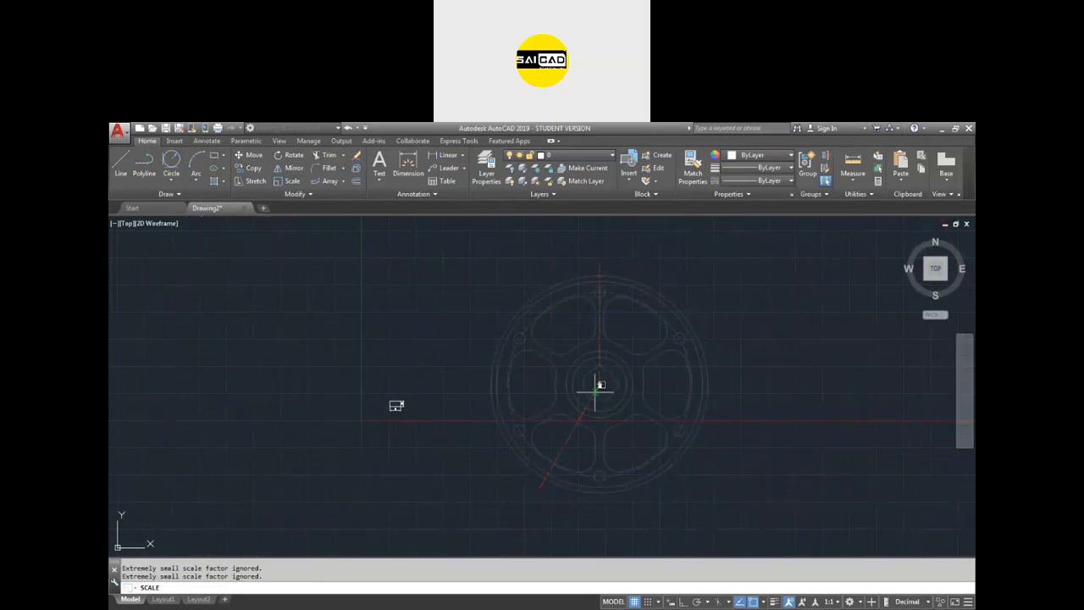
{"action": "key", "text": "Escape"}
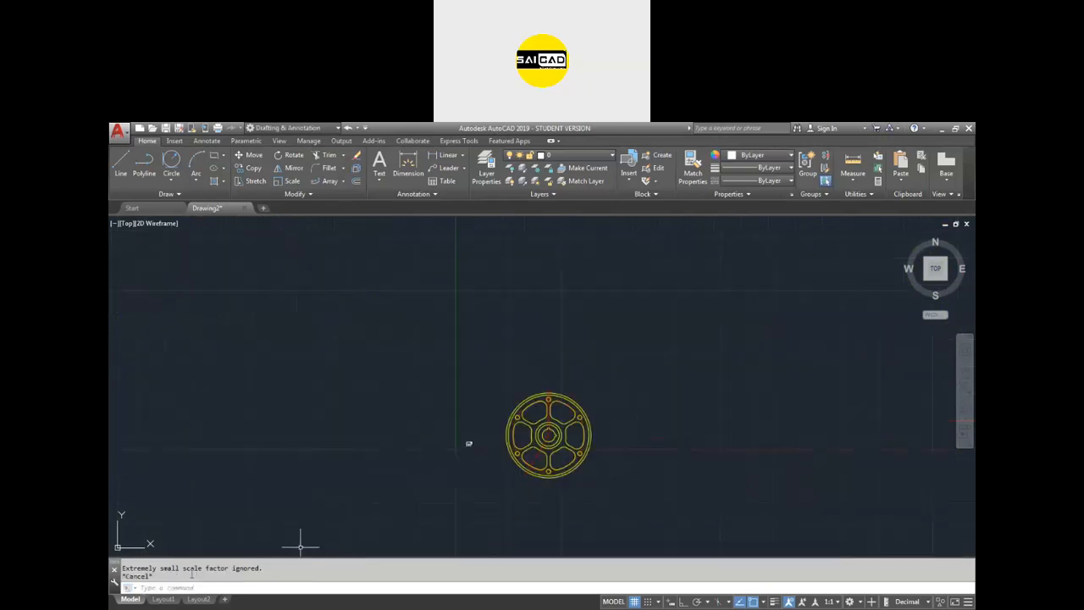
Step: Scale the rectangle and its dimensions by a factor of 2 from the rectangle's lower-left corner
{"action": "scroll", "coordinate": [471, 440], "scroll_direction": "up", "scroll_amount": 10}
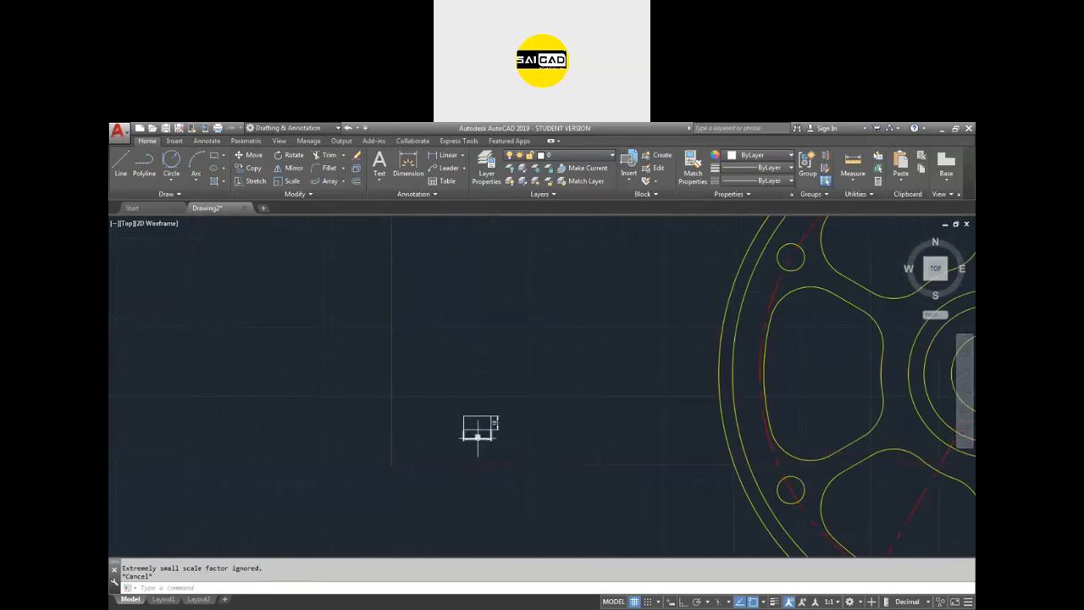
{"action": "scroll", "coordinate": [632, 438], "scroll_direction": "down", "scroll_amount": 3}
{"action": "left_click", "coordinate": [590, 375]}
{"action": "left_click", "coordinate": [401, 451]}
{"action": "scroll", "coordinate": [487, 432], "scroll_direction": "up", "scroll_amount": 4}
{"action": "type", "text": "sc"}
{"action": "key", "text": "Return"}
{"action": "scroll", "coordinate": [493, 400], "scroll_direction": "up", "scroll_amount": 4}
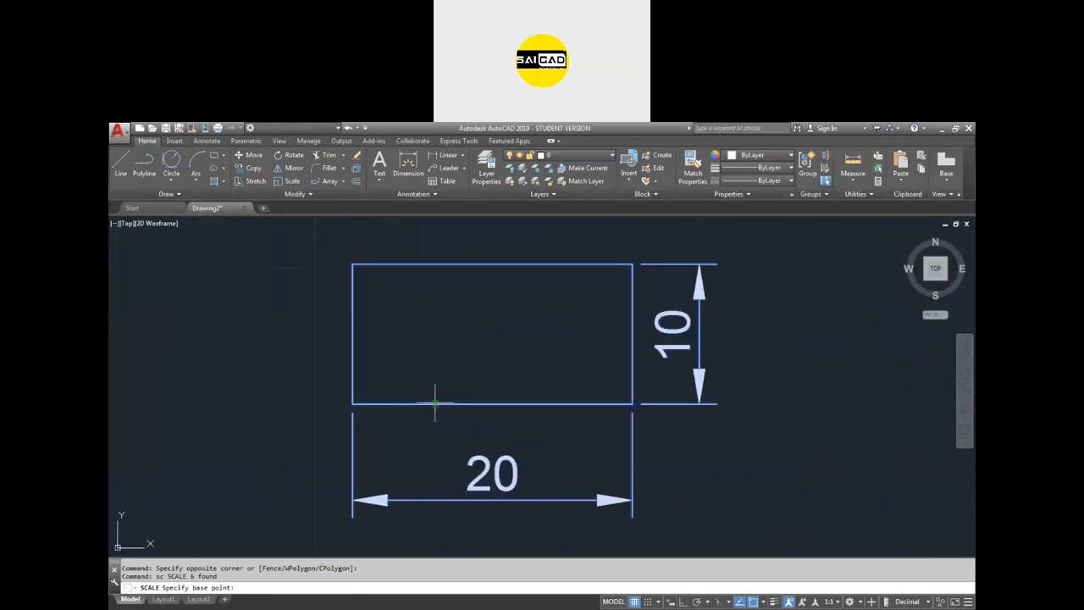
{"action": "left_click", "coordinate": [352, 404]}
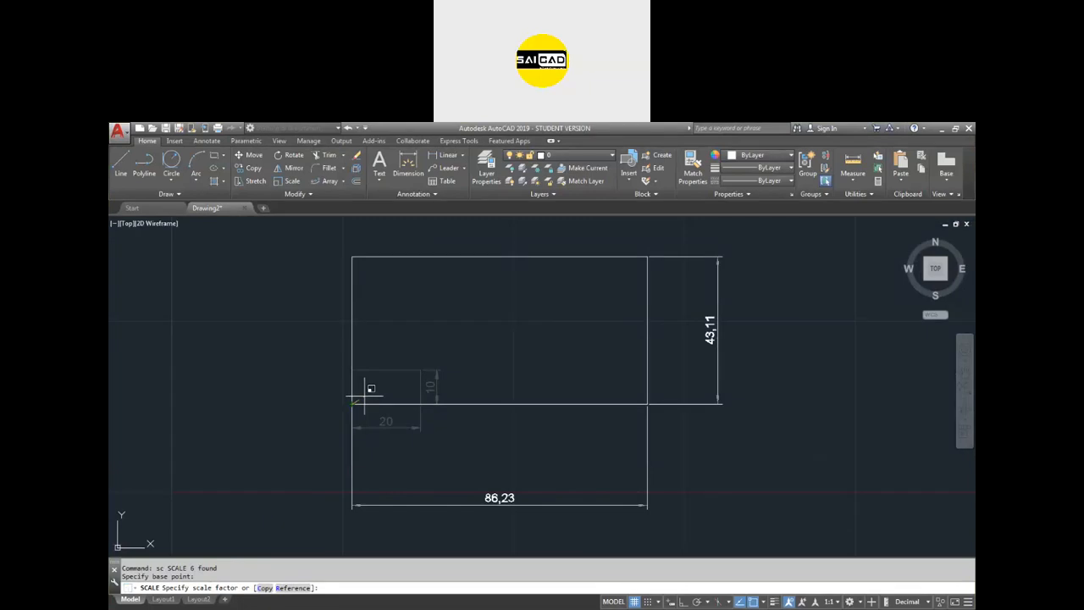
{"action": "key", "text": "Return"}
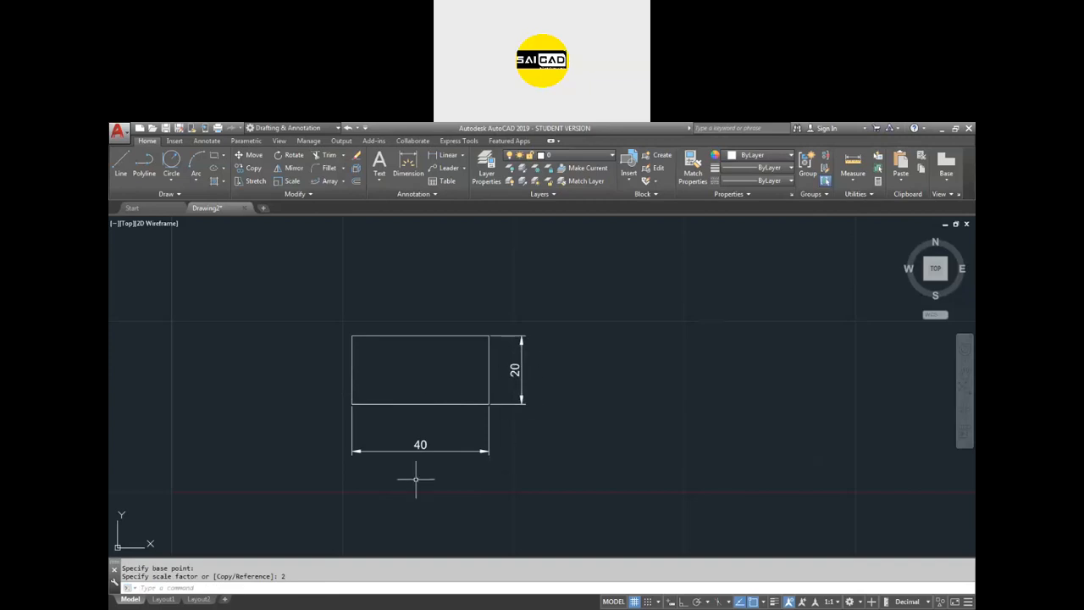
Step: Scale the rectangle and its dimensions by a factor of .25 from the rectangle's upper-left corner
{"action": "left_click", "coordinate": [559, 492]}
{"action": "left_click", "coordinate": [286, 308]}
{"action": "type", "text": "sc"}
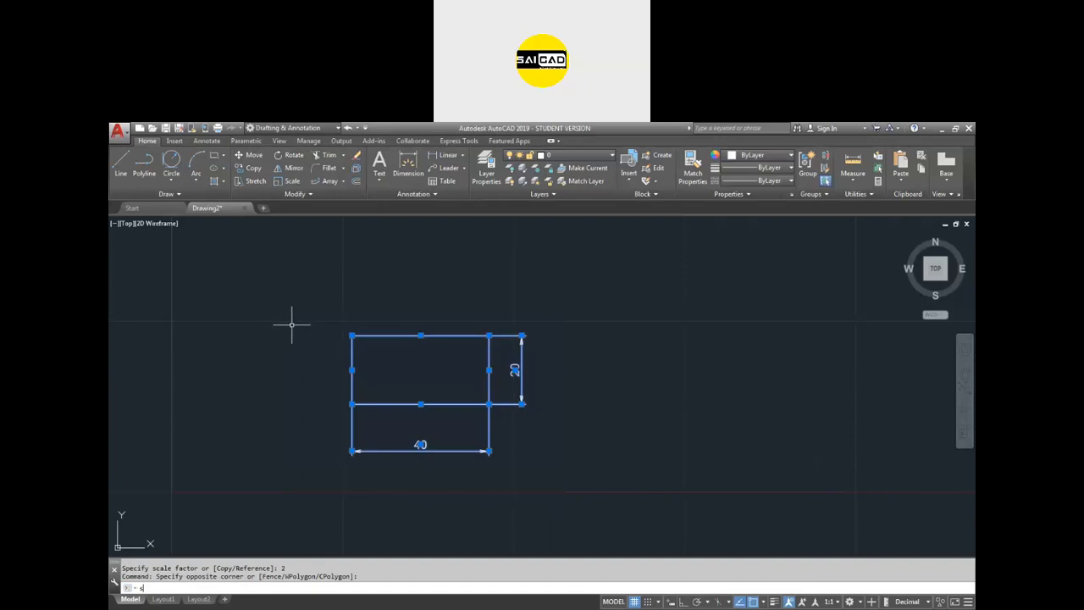
{"action": "key", "text": "Return"}
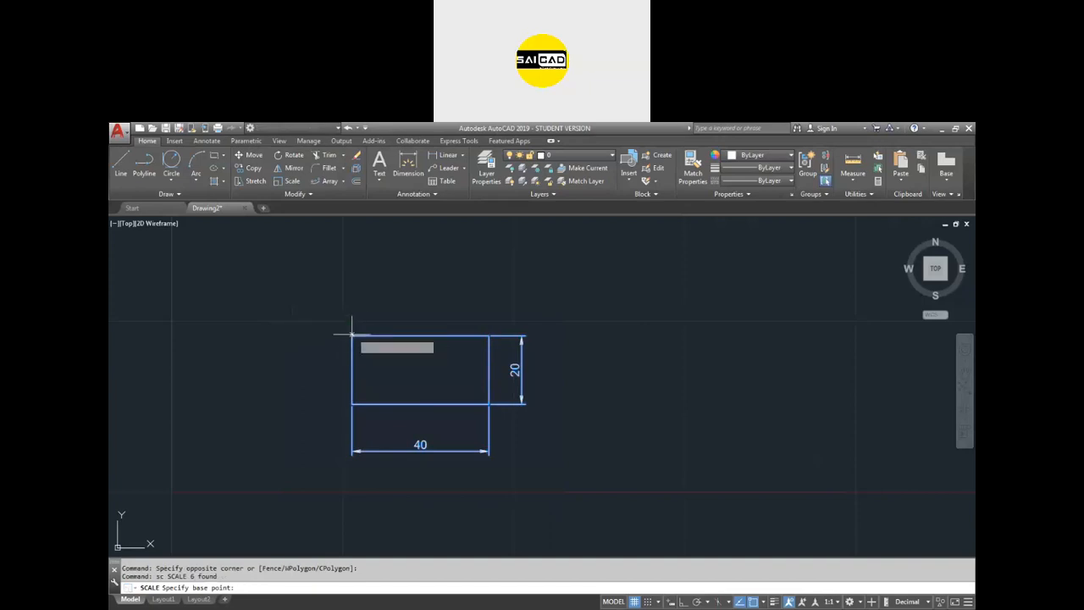
{"action": "left_click", "coordinate": [352, 336]}
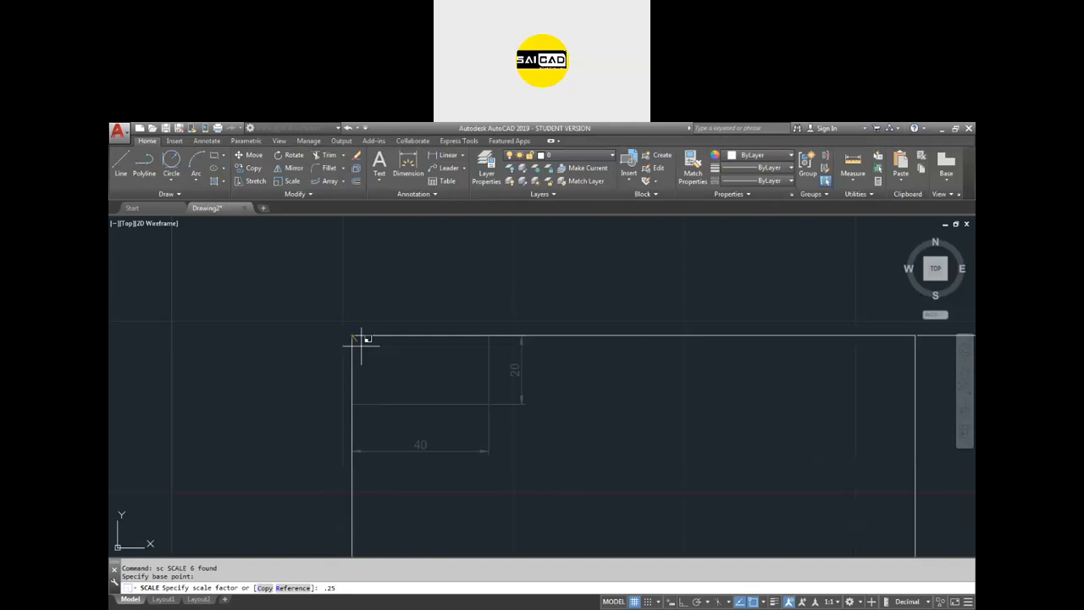
{"action": "key", "text": "Return"}
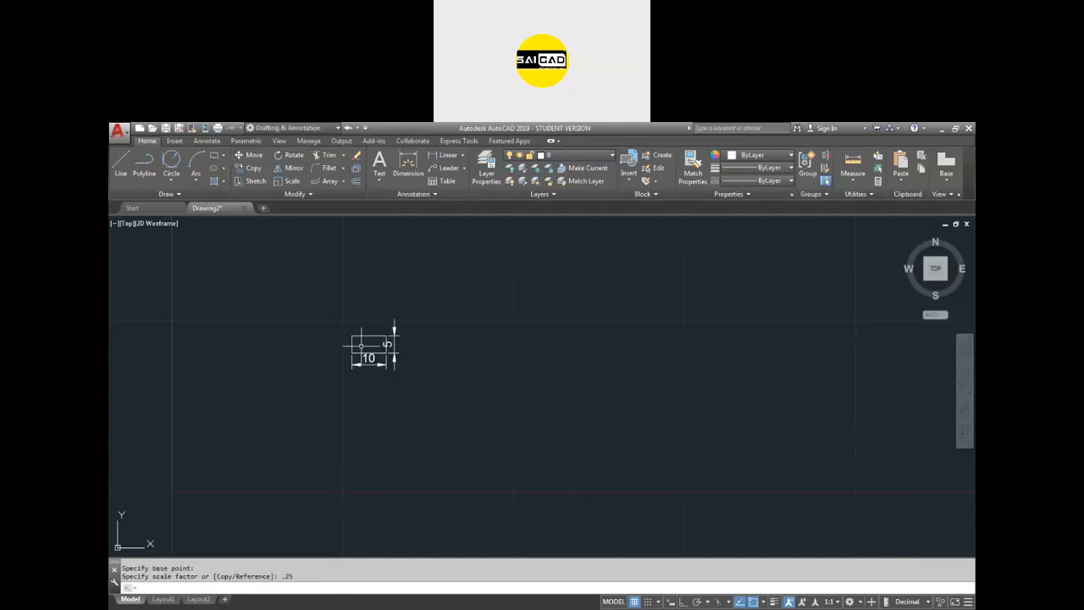
{"action": "scroll", "coordinate": [360, 346], "scroll_direction": "up", "scroll_amount": 5}
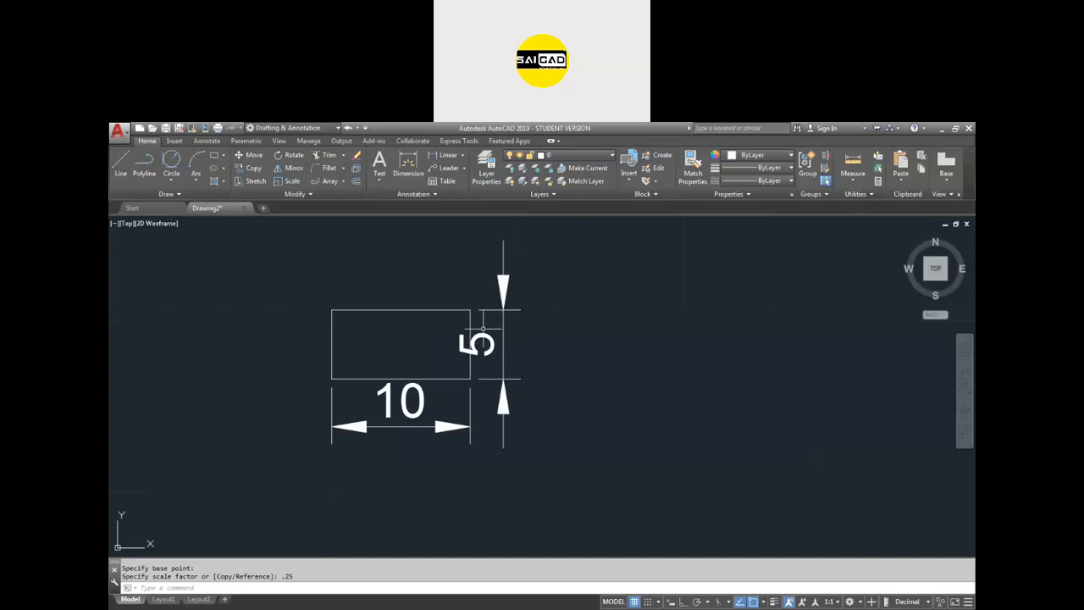
Step: Scale the rectangle and its dimensions by a factor of 4 from the rectangle's upper-left corner
{"action": "scroll", "coordinate": [373, 424], "scroll_direction": "down", "scroll_amount": 2}
{"action": "left_click", "coordinate": [506, 450]}
{"action": "left_click", "coordinate": [277, 309]}
{"action": "type", "text": "sc"}
{"action": "key", "text": "Return"}
{"action": "left_click", "coordinate": [348, 349]}
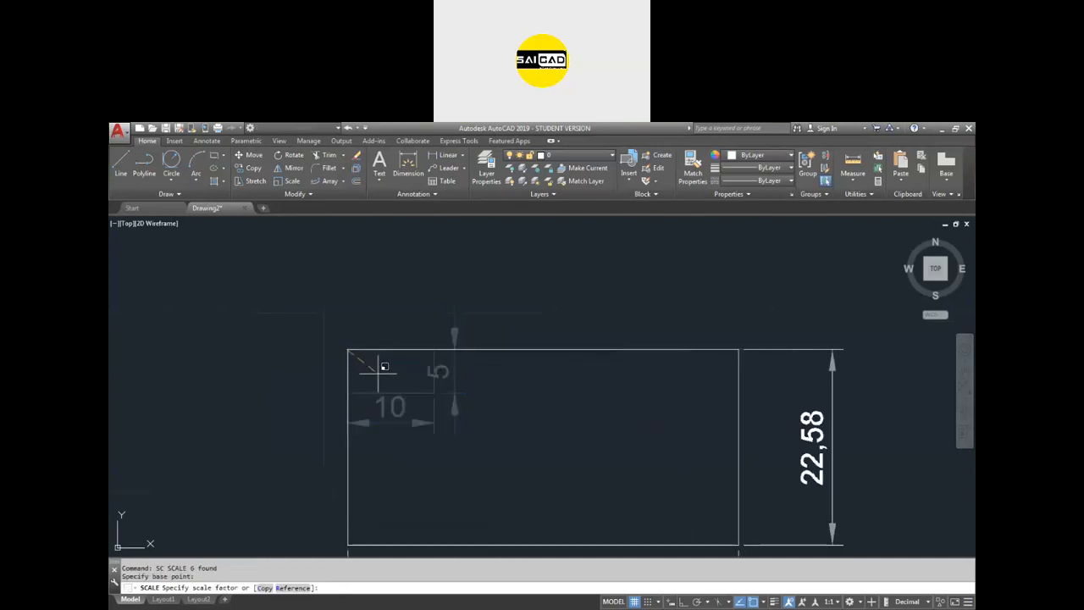
{"action": "type", "text": "4"}
{"action": "key", "text": "Return"}
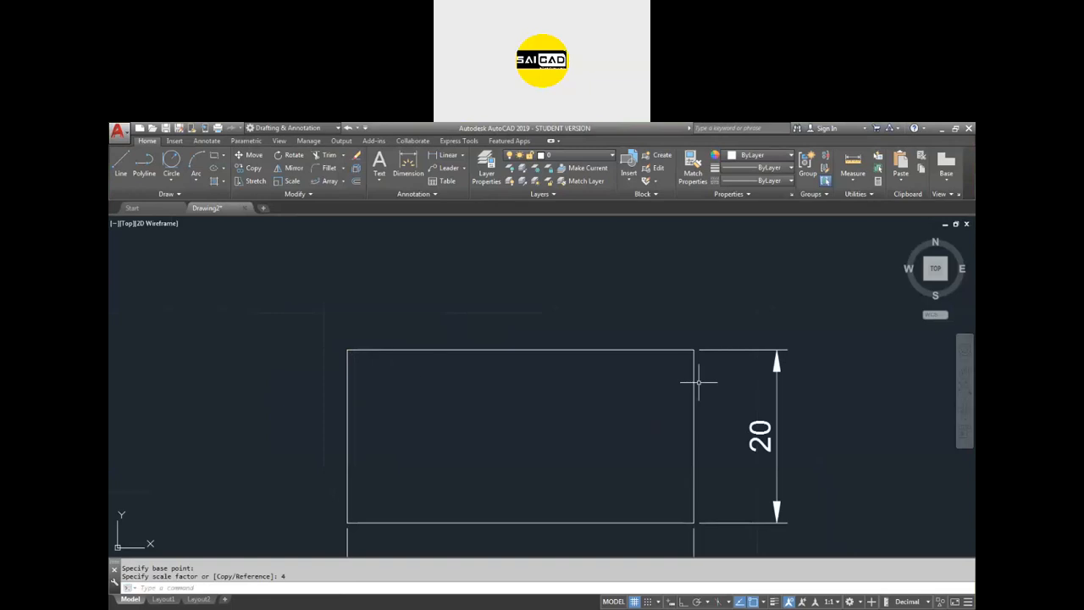
Step: Add a diameter dimension to the wheel's outer circle, with its text just outside the upper-right rim
{"action": "scroll", "coordinate": [641, 445], "scroll_direction": "down", "scroll_amount": 4}
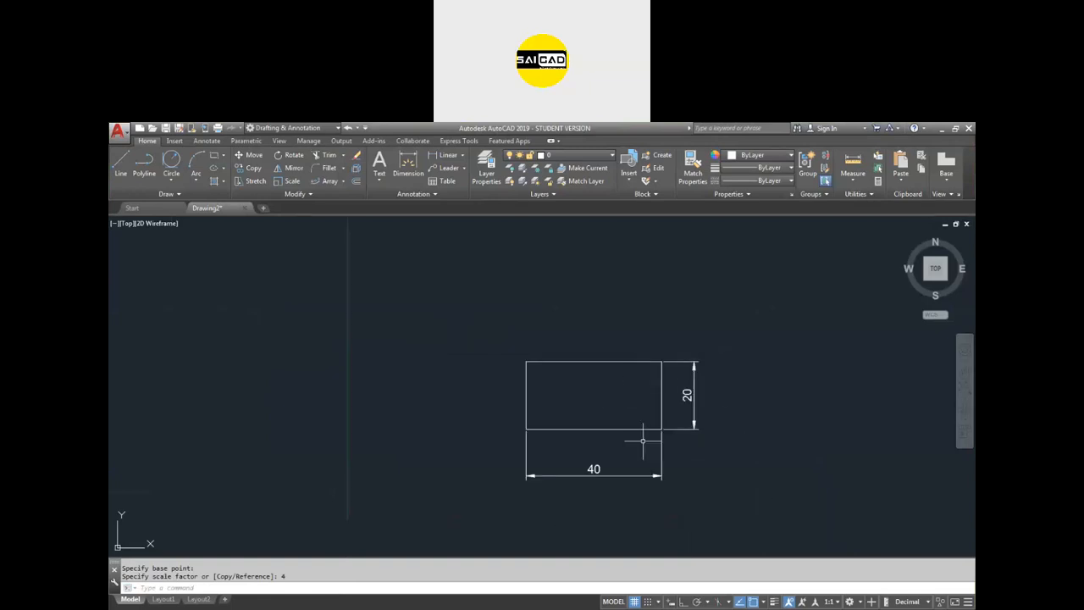
{"action": "scroll", "coordinate": [643, 445], "scroll_direction": "up", "scroll_amount": 4}
{"action": "scroll", "coordinate": [415, 423], "scroll_direction": "down", "scroll_amount": 6}
{"action": "scroll", "coordinate": [406, 407], "scroll_direction": "down", "scroll_amount": 4}
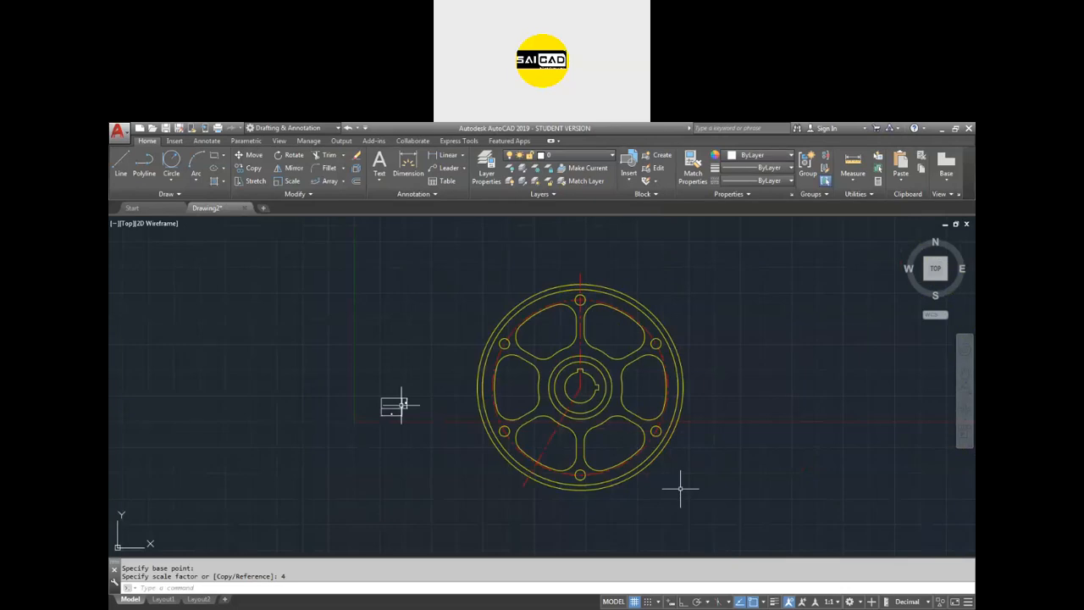
{"action": "left_click", "coordinate": [680, 489]}
{"action": "left_click", "coordinate": [562, 496]}
{"action": "left_click", "coordinate": [408, 165]}
{"action": "scroll", "coordinate": [650, 270], "scroll_direction": "up", "scroll_amount": 5}
{"action": "left_click", "coordinate": [600, 343]}
{"action": "scroll", "coordinate": [636, 322], "scroll_direction": "up", "scroll_amount": 2}
{"action": "scroll", "coordinate": [694, 283], "scroll_direction": "down", "scroll_amount": 4}
{"action": "left_click", "coordinate": [688, 278]}
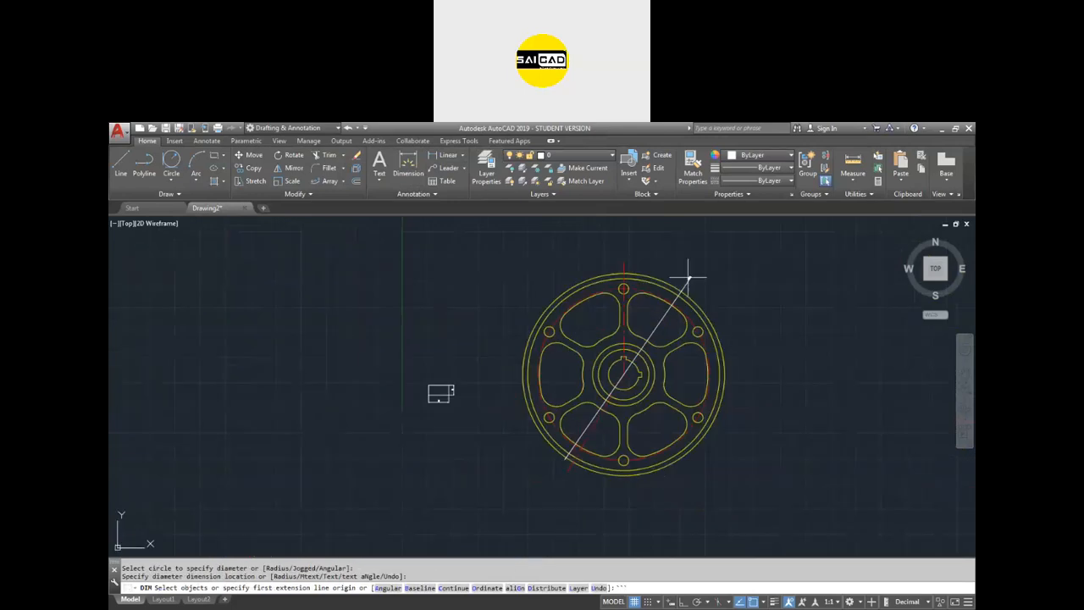
{"action": "key", "text": "Escape"}
{"action": "scroll", "coordinate": [700, 284], "scroll_direction": "up", "scroll_amount": 2}
{"action": "scroll", "coordinate": [699, 242], "scroll_direction": "up", "scroll_amount": 2}
{"action": "scroll", "coordinate": [701, 237], "scroll_direction": "down", "scroll_amount": 3}
{"action": "scroll", "coordinate": [702, 239], "scroll_direction": "up", "scroll_amount": 4}
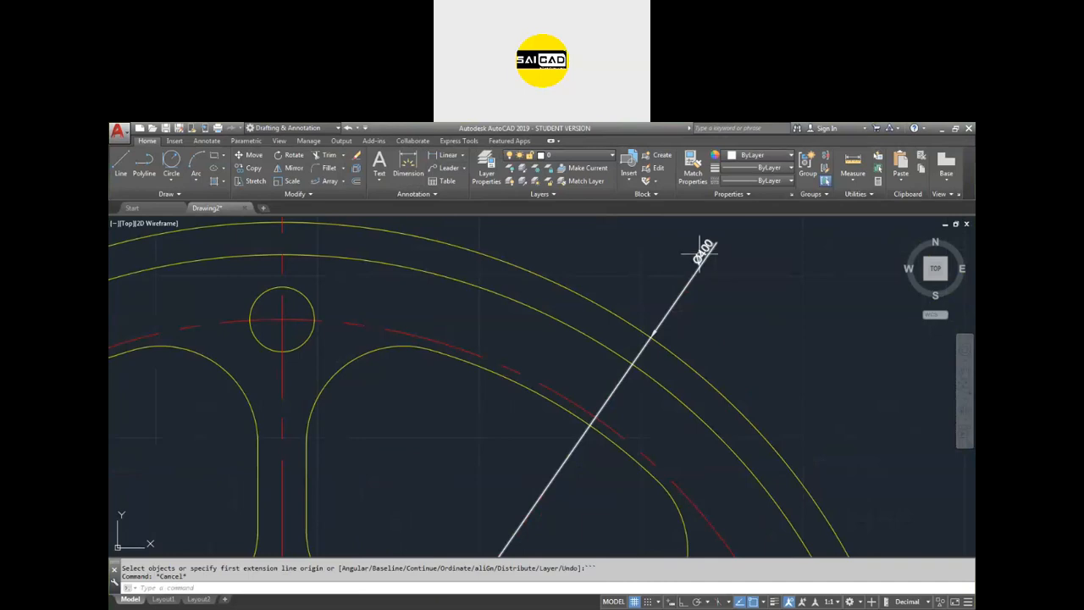
{"action": "scroll", "coordinate": [750, 252], "scroll_direction": "down", "scroll_amount": 4}
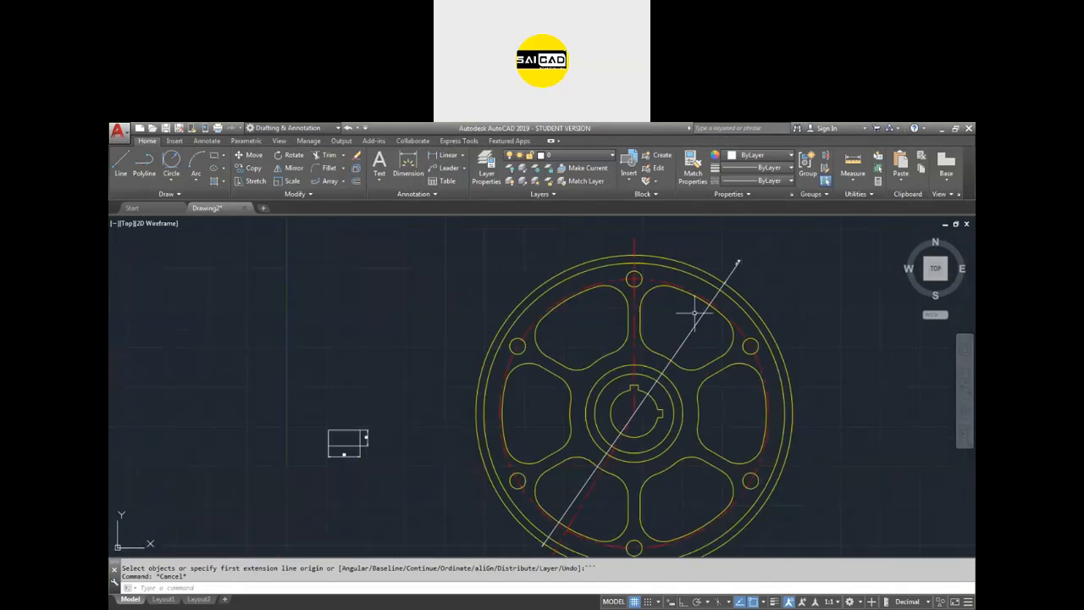
{"action": "type", "text": "sc"}
{"action": "key", "text": "Return"}
{"action": "left_click", "coordinate": [822, 377]}
{"action": "left_click", "coordinate": [624, 490]}
{"action": "key", "text": "Return"}
{"action": "left_click", "coordinate": [633, 413]}
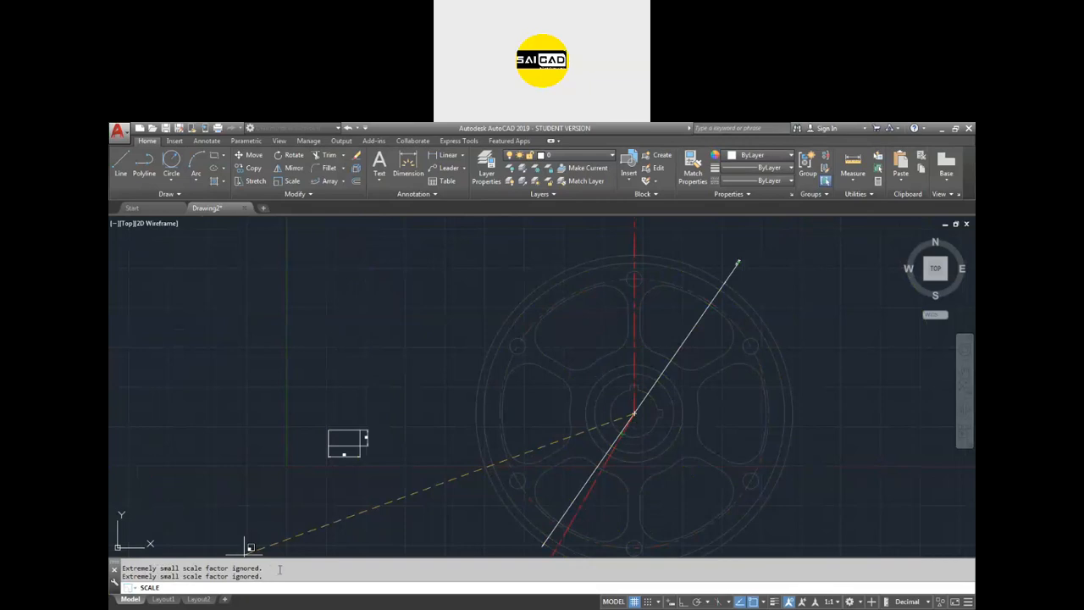
{"action": "key", "text": "Escape"}
{"action": "left_click", "coordinate": [866, 487]}
{"action": "key", "text": "Escape"}
{"action": "key", "text": "Escape"}
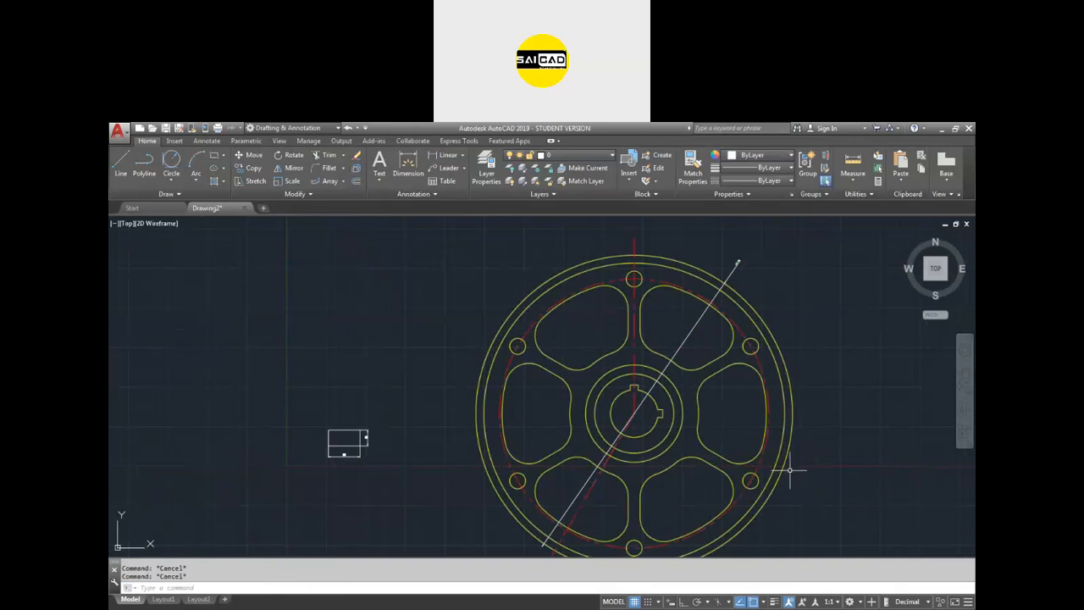
{"action": "type", "text": "sc"}
{"action": "key", "text": "Return"}
{"action": "left_click", "coordinate": [821, 453]}
{"action": "left_click", "coordinate": [675, 422]}
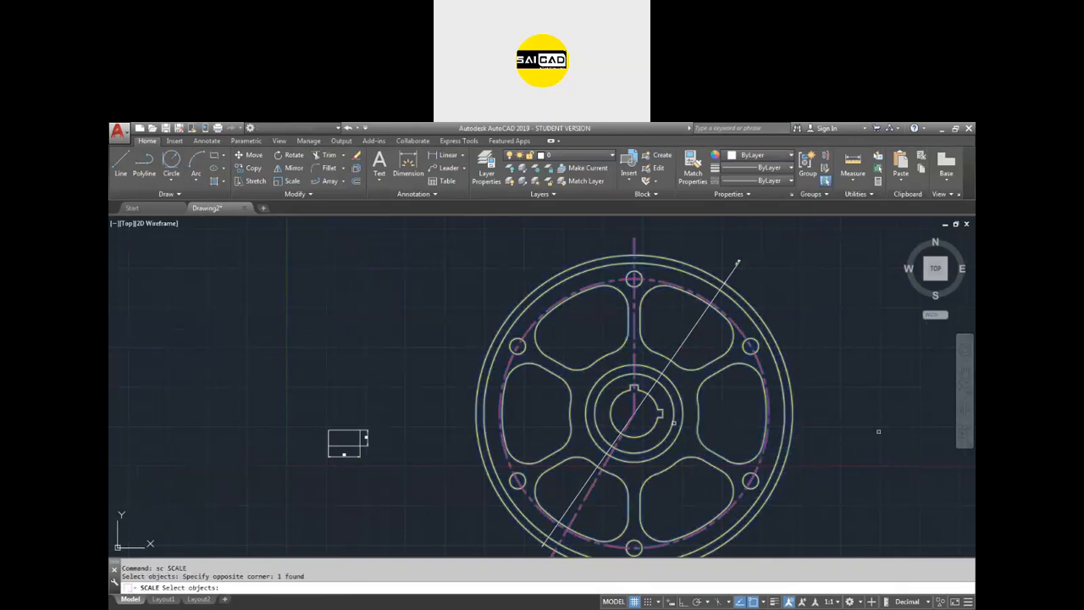
{"action": "key", "text": "Return"}
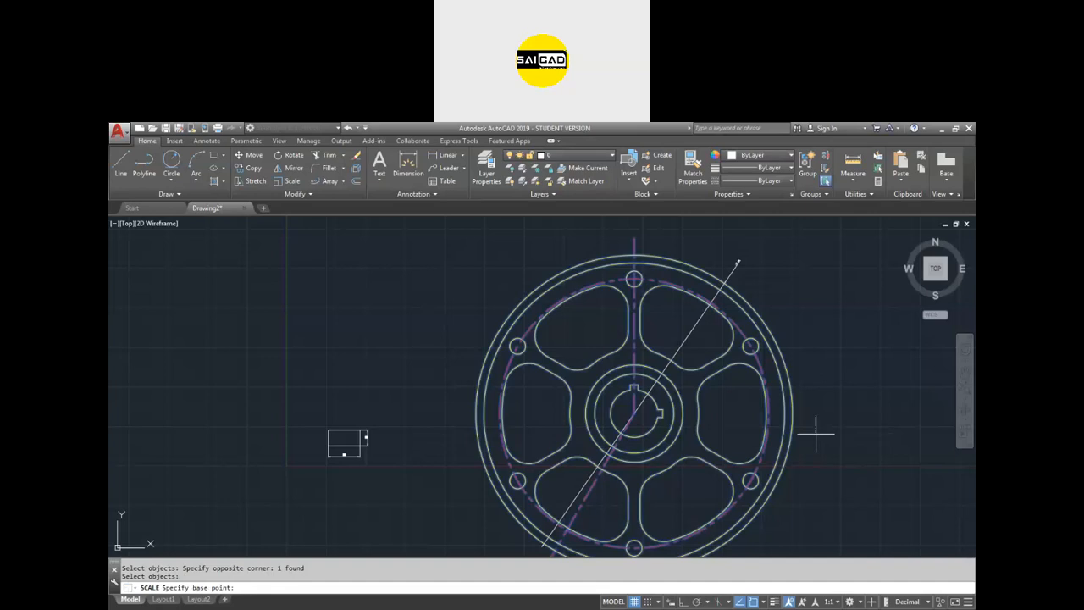
{"action": "left_click", "coordinate": [635, 416]}
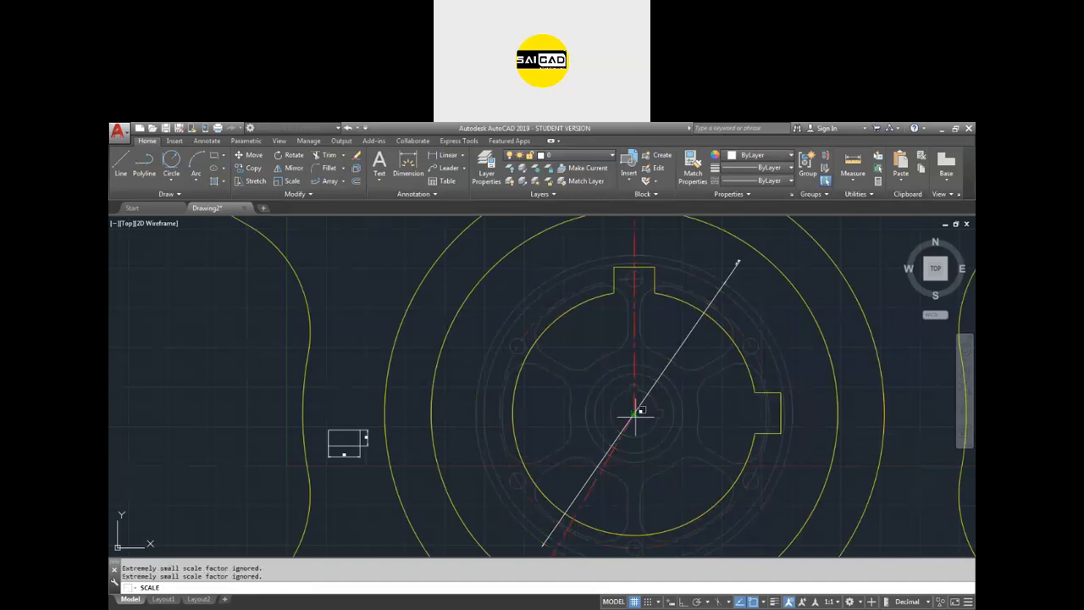
{"action": "scroll", "coordinate": [579, 435], "scroll_direction": "down", "scroll_amount": 3}
{"action": "key", "text": "Escape"}
Step: Delete the wheel block together with its diameter dimension
{"action": "left_click", "coordinate": [673, 390]}
{"action": "left_click", "coordinate": [605, 480]}
{"action": "key", "text": "Delete"}
Step: Draw a circle of radius 400 beside the small dimensioned rectangle
{"action": "type", "text": "c"}
{"action": "key", "text": "Return"}
{"action": "left_click", "coordinate": [619, 399]}
{"action": "type", "text": "400"}
{"action": "key", "text": "Return"}
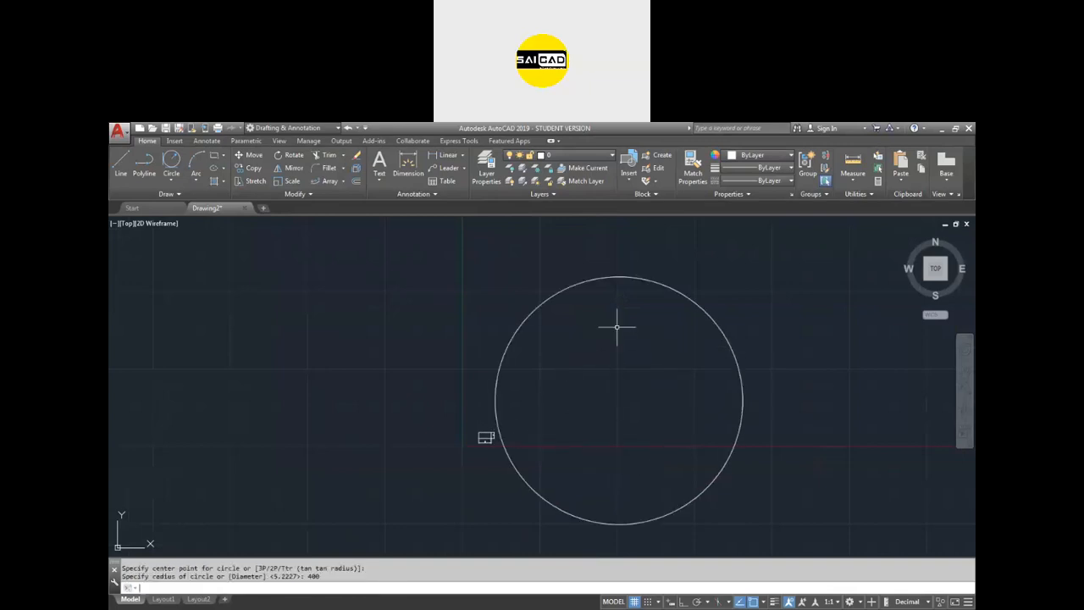
Step: Draw two circles concentric with the large one, with radii of 20 and about 259
{"action": "key", "text": "Return"}
{"action": "left_click", "coordinate": [619, 399]}
{"action": "type", "text": "20"}
{"action": "key", "text": "Return"}
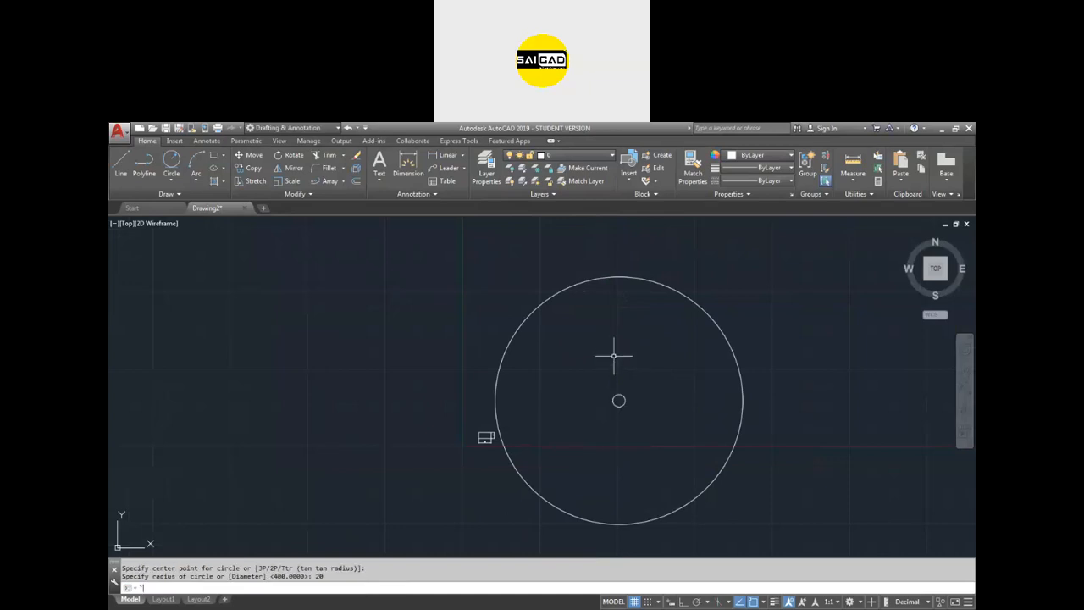
{"action": "key", "text": "Return"}
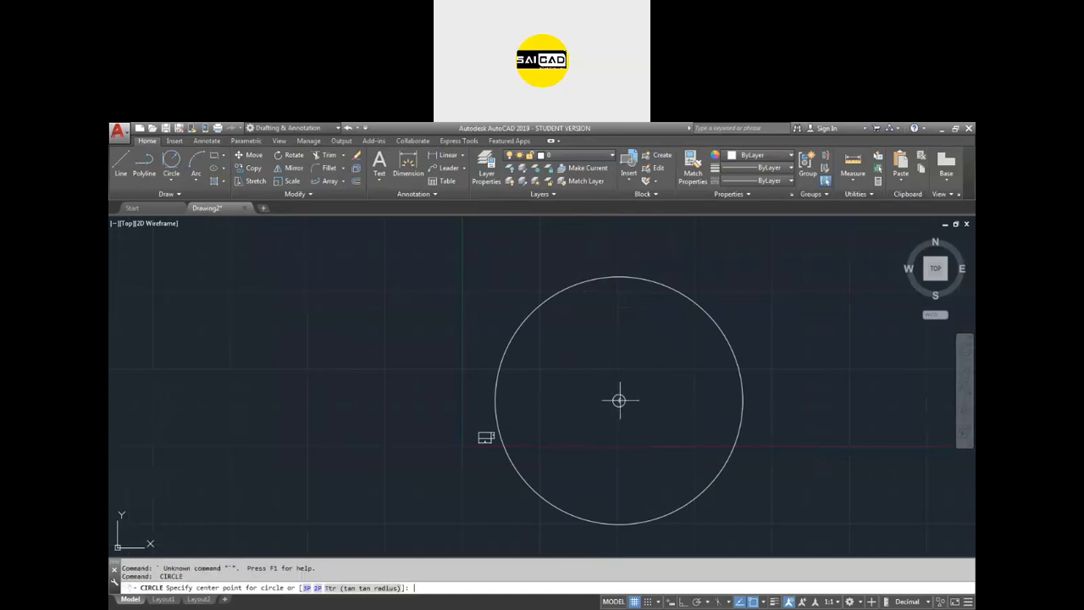
{"action": "left_click", "coordinate": [619, 399]}
{"action": "key", "text": "Escape"}
Step: Add a diameter dimension to the outermost circle, with its text just outside the upper-right rim
{"action": "left_click", "coordinate": [407, 165]}
{"action": "left_click", "coordinate": [625, 277]}
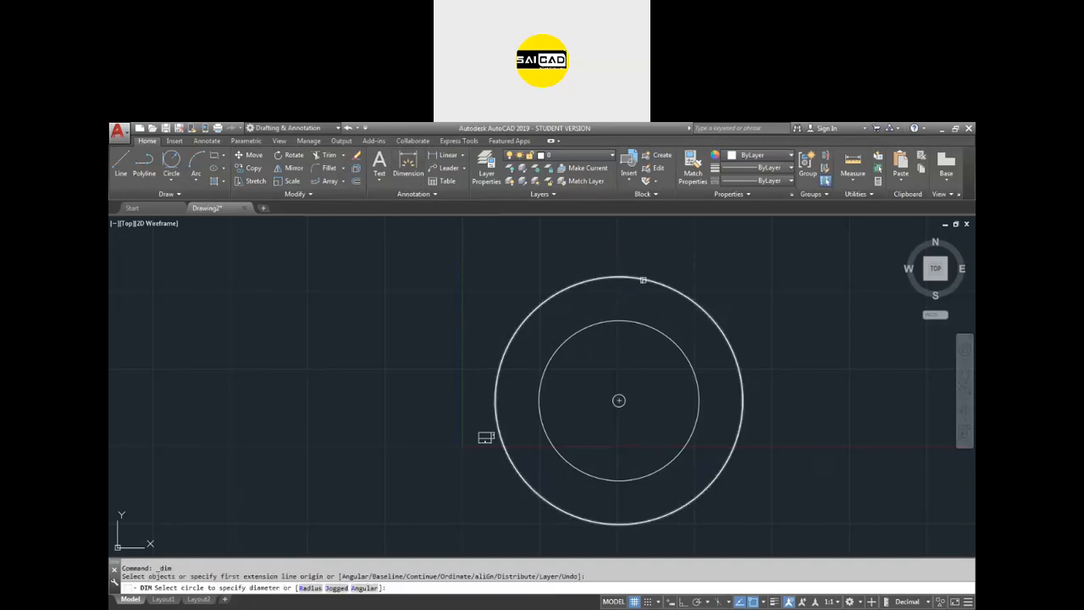
{"action": "left_click", "coordinate": [671, 266]}
{"action": "scroll", "coordinate": [670, 254], "scroll_direction": "up", "scroll_amount": 6}
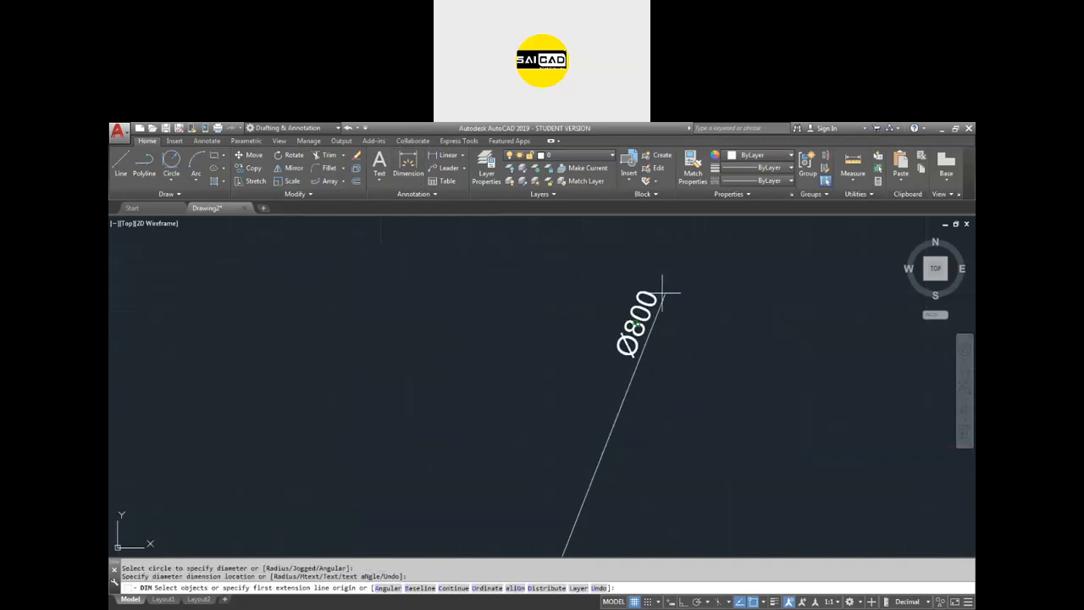
{"action": "scroll", "coordinate": [666, 271], "scroll_direction": "down", "scroll_amount": 3}
{"action": "scroll", "coordinate": [667, 278], "scroll_direction": "down", "scroll_amount": 5}
{"action": "key", "text": "Escape"}
Step: Delete the three concentric circles and their diameter dimension, keeping the dimensioned rectangle
{"action": "left_click", "coordinate": [718, 271]}
{"action": "left_click", "coordinate": [643, 341]}
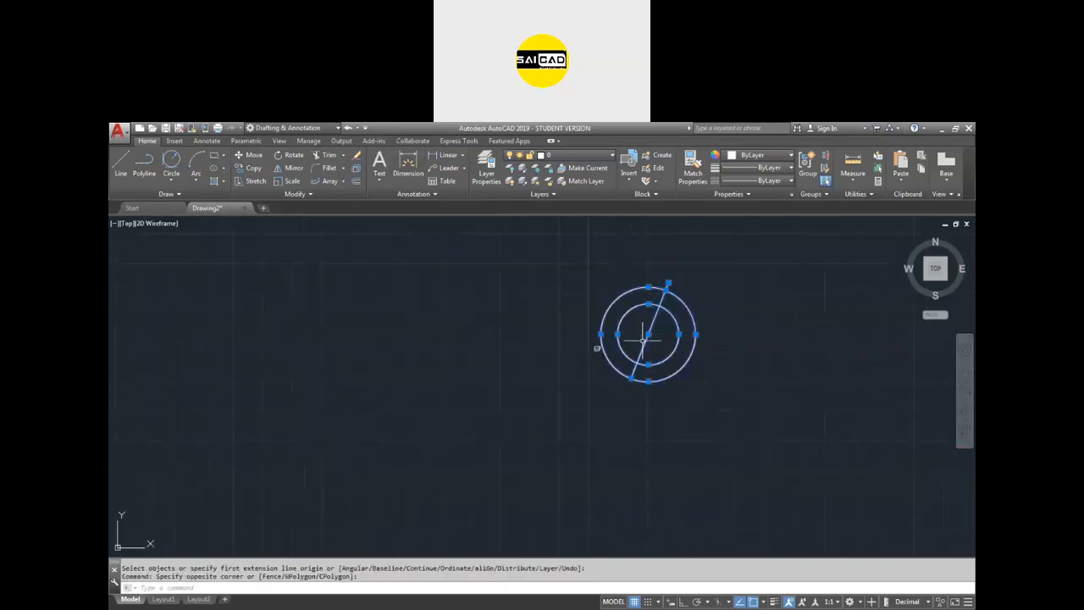
{"action": "key", "text": "Delete"}
{"action": "left_click", "coordinate": [635, 347]}
{"action": "key", "text": "Delete"}
Step: Draw a circle of radius 100 to the right of the dimensioned rectangle
{"action": "key", "text": "Return"}
{"action": "scroll", "coordinate": [646, 359], "scroll_direction": "up", "scroll_amount": 5}
{"action": "left_click", "coordinate": [647, 375]}
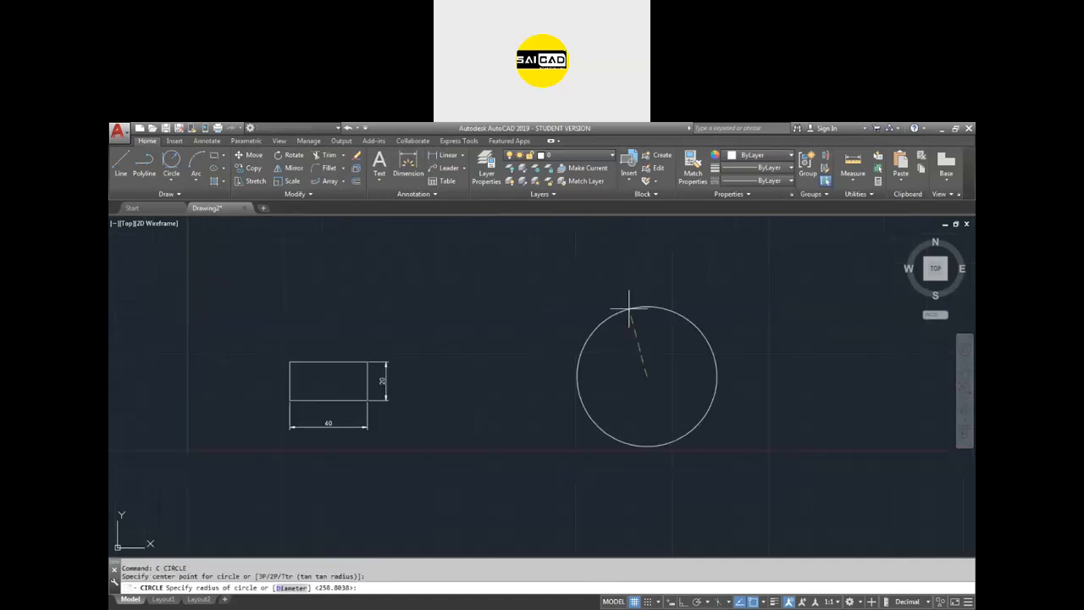
{"action": "type", "text": "100"}
{"action": "key", "text": "Return"}
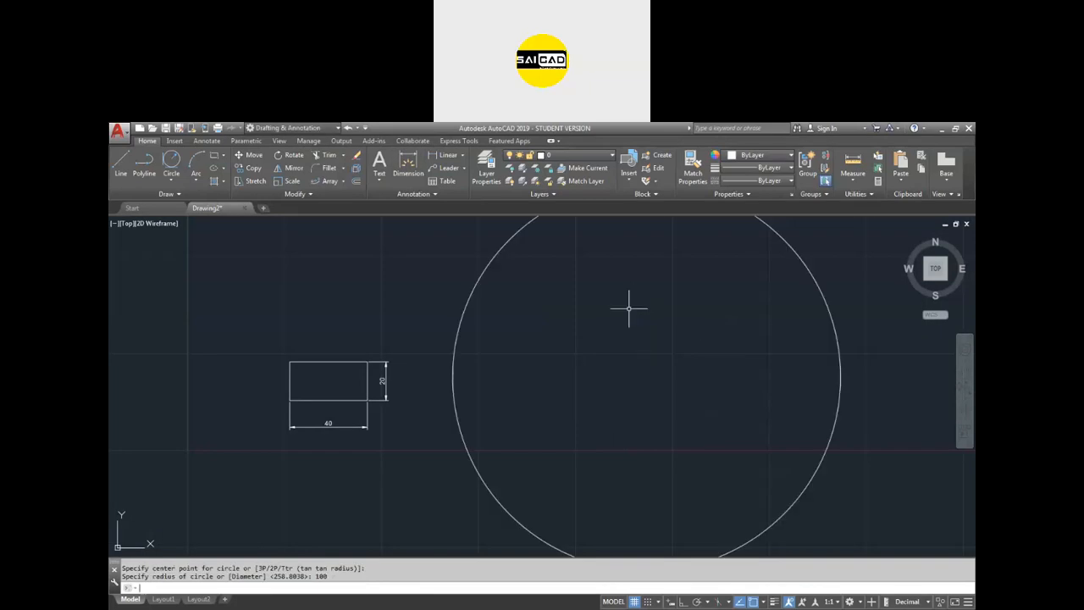
{"action": "scroll", "coordinate": [576, 301], "scroll_direction": "down", "scroll_amount": 2}
{"action": "key", "text": "Return"}
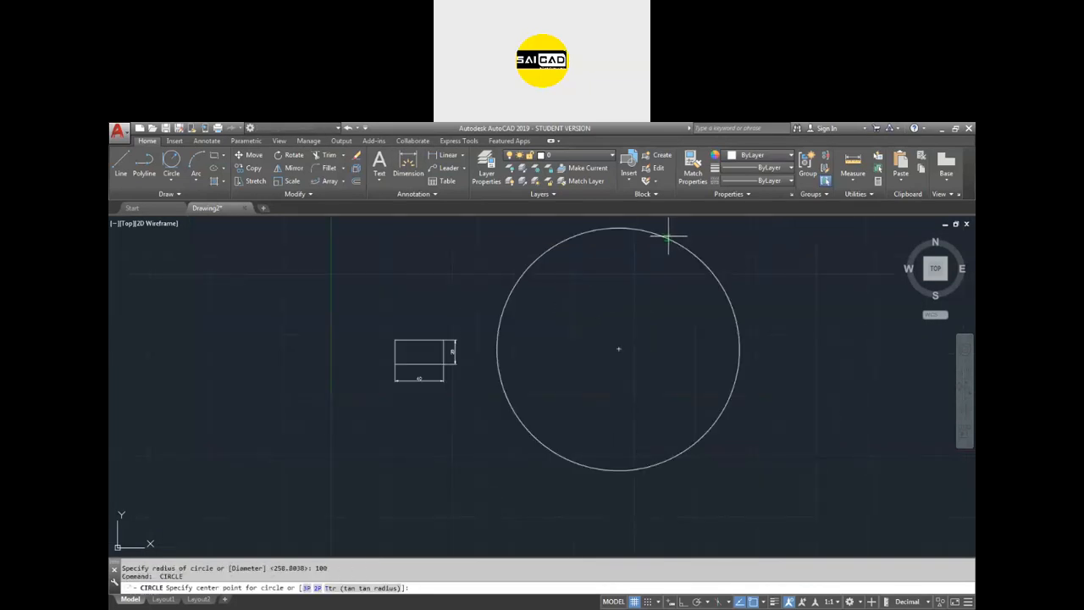
{"action": "key", "text": "Escape"}
Step: Draw a roughly square rectangle inside the circle, near its centre
{"action": "type", "text": "rec"}
{"action": "key", "text": "Return"}
{"action": "left_click", "coordinate": [599, 313]}
{"action": "left_click", "coordinate": [675, 389]}
Step: Move the square from its own centre point onto the centre of the circle
{"action": "left_click", "coordinate": [646, 367]}
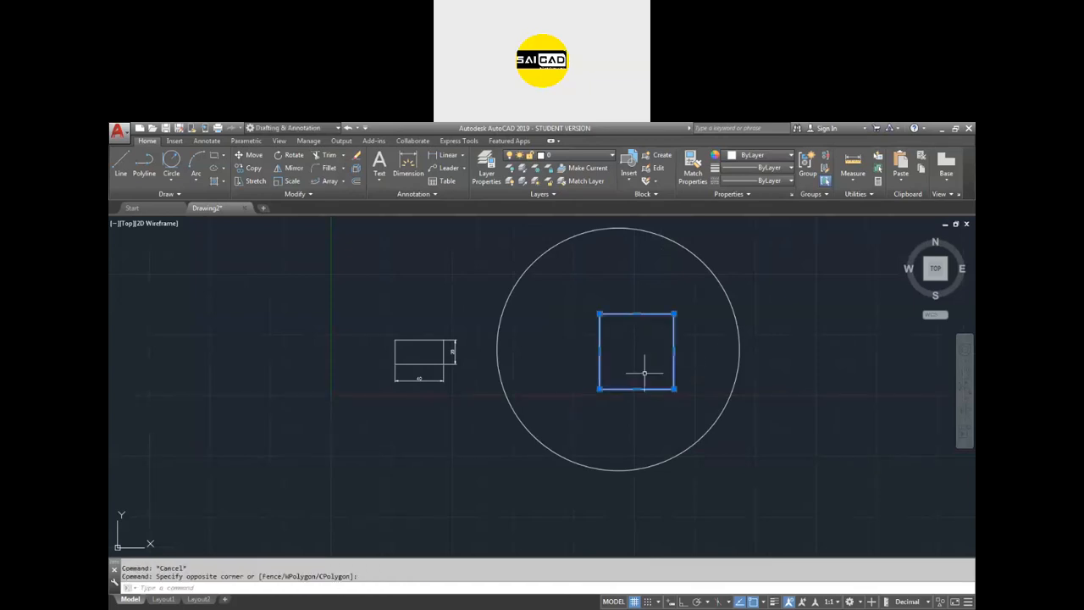
{"action": "type", "text": "m"}
{"action": "key", "text": "Return"}
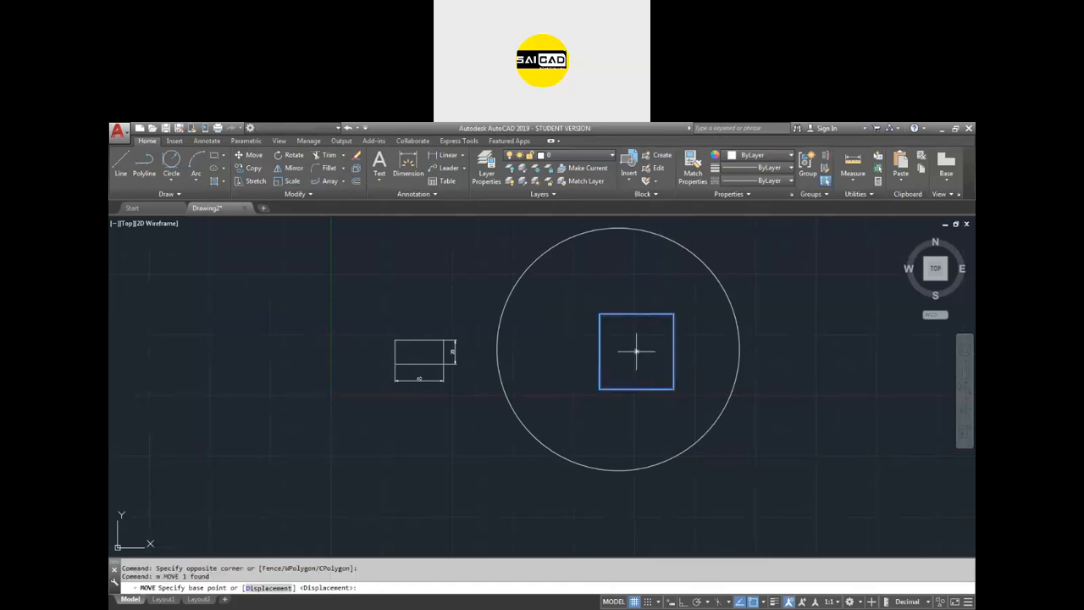
{"action": "left_click", "coordinate": [637, 351]}
{"action": "left_click", "coordinate": [618, 349]}
{"action": "key", "text": "Escape"}
{"action": "scroll", "coordinate": [622, 407], "scroll_direction": "down", "scroll_amount": 2}
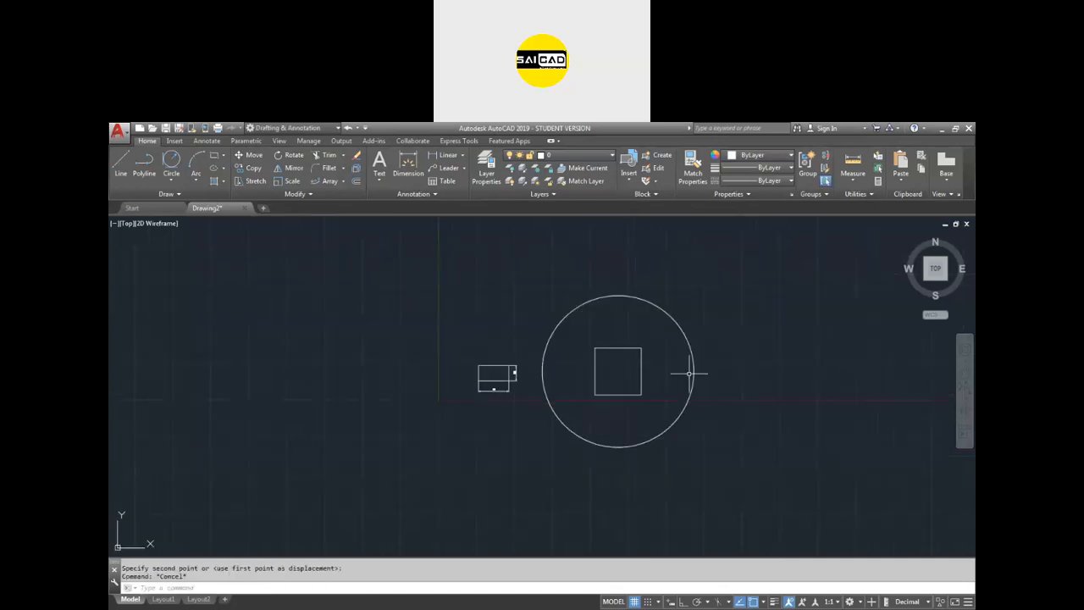
{"action": "left_click", "coordinate": [689, 373]}
{"action": "left_click", "coordinate": [576, 296]}
{"action": "key", "text": "Escape"}
Step: Add a diameter dimension to the circle, with its text inside the upper-right rim
{"action": "left_click", "coordinate": [408, 166]}
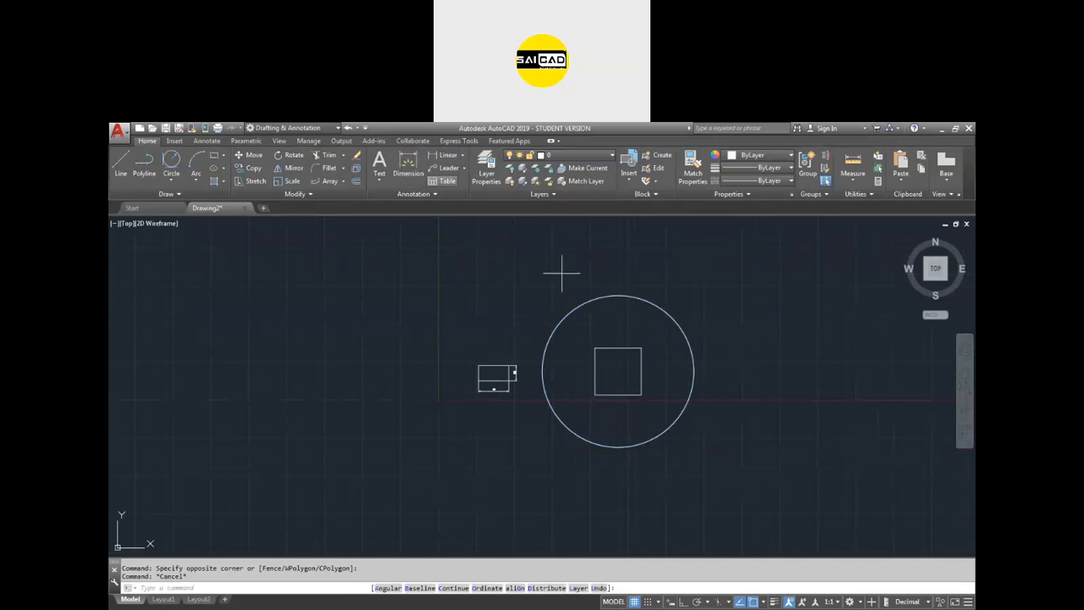
{"action": "scroll", "coordinate": [608, 307], "scroll_direction": "up", "scroll_amount": 4}
{"action": "left_click", "coordinate": [695, 287]}
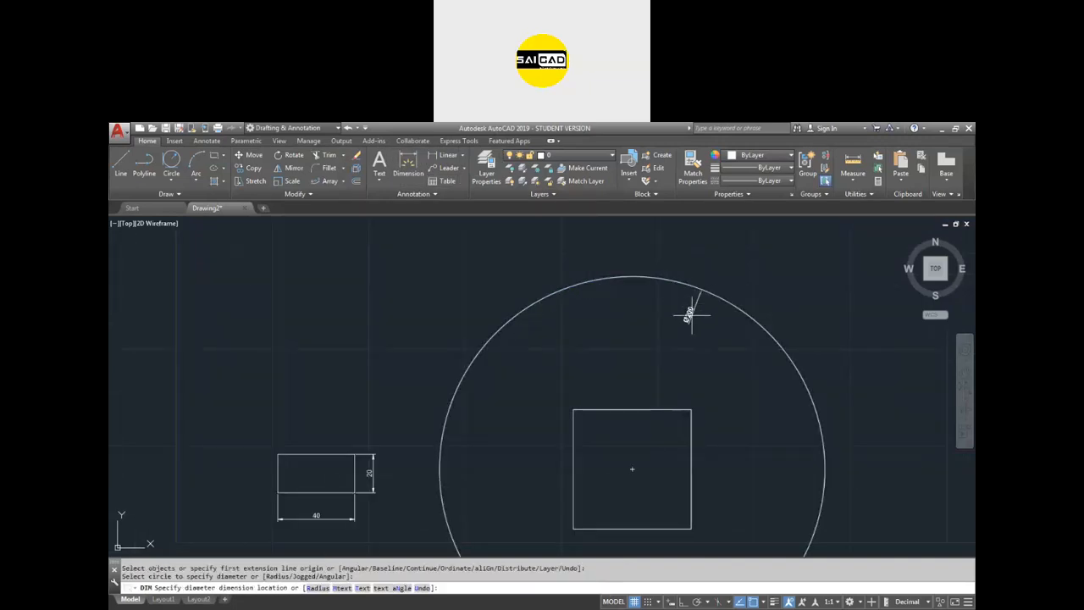
{"action": "left_click", "coordinate": [680, 361]}
{"action": "scroll", "coordinate": [680, 324], "scroll_direction": "down", "scroll_amount": 2}
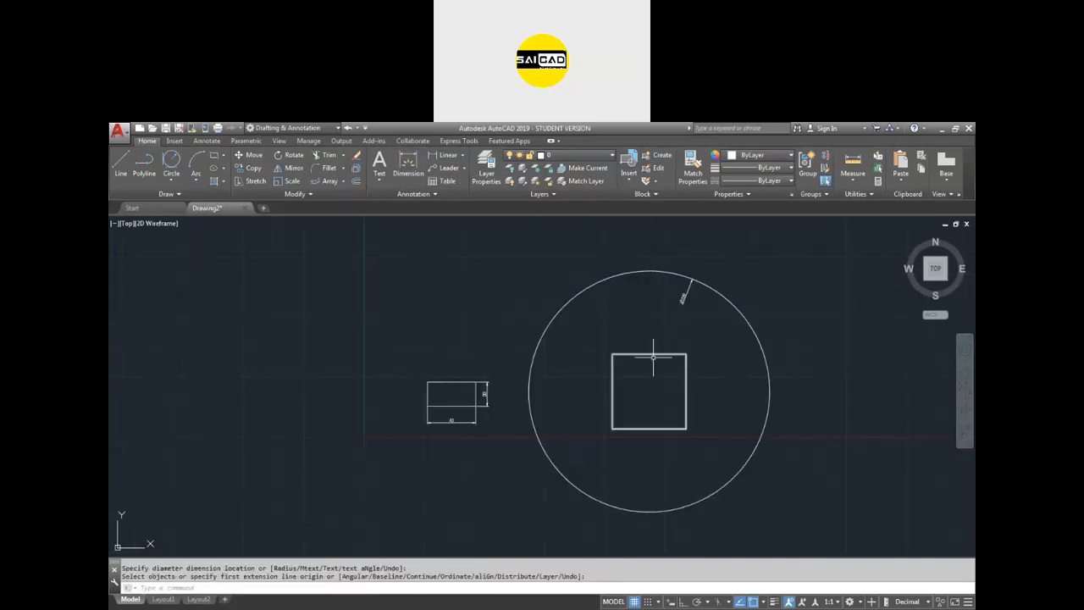
{"action": "key", "text": "Escape"}
Step: Scale the circle, the inner square and the diameter dimension by a factor of .5 from the circle's centre
{"action": "type", "text": "sc"}
{"action": "key", "text": "Return"}
{"action": "left_click", "coordinate": [838, 290]}
{"action": "left_click", "coordinate": [622, 418]}
{"action": "key", "text": "Return"}
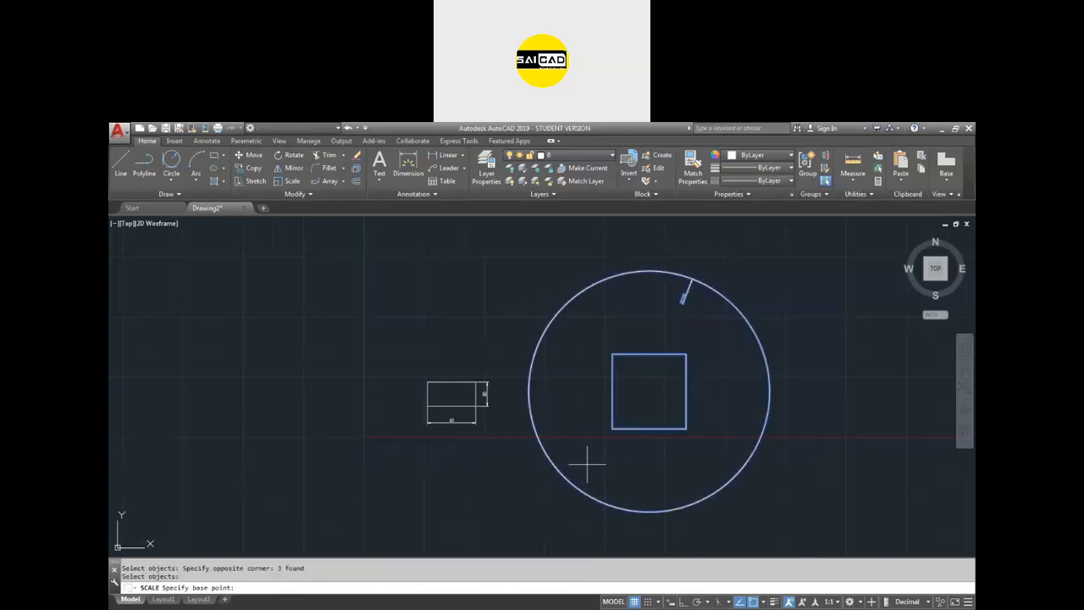
{"action": "left_click", "coordinate": [650, 390]}
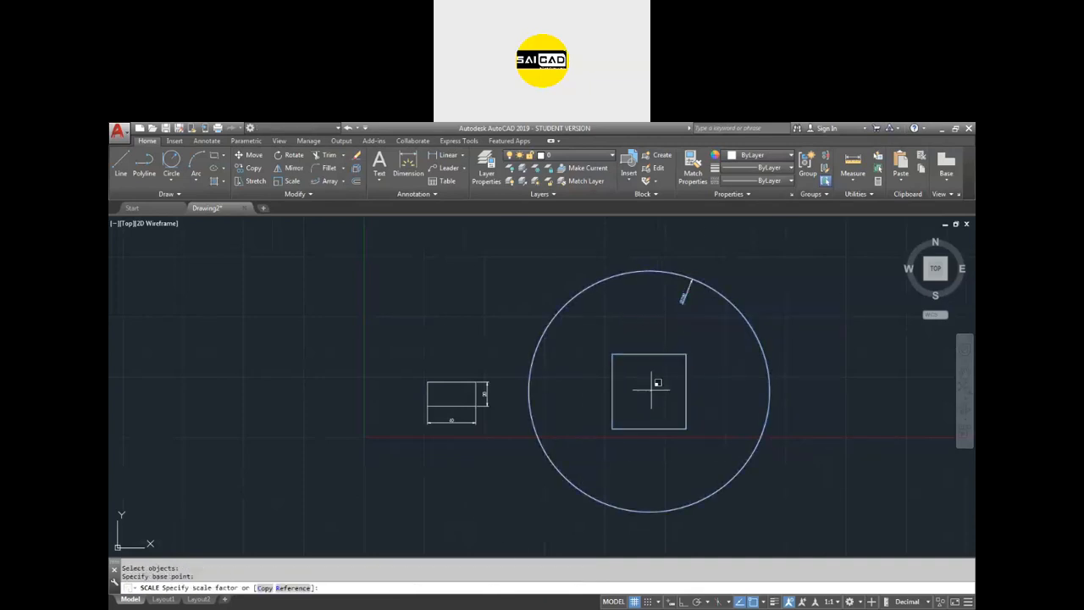
{"action": "type", "text": ".5"}
{"action": "key", "text": "Return"}
{"action": "scroll", "coordinate": [674, 364], "scroll_direction": "up", "scroll_amount": 4}
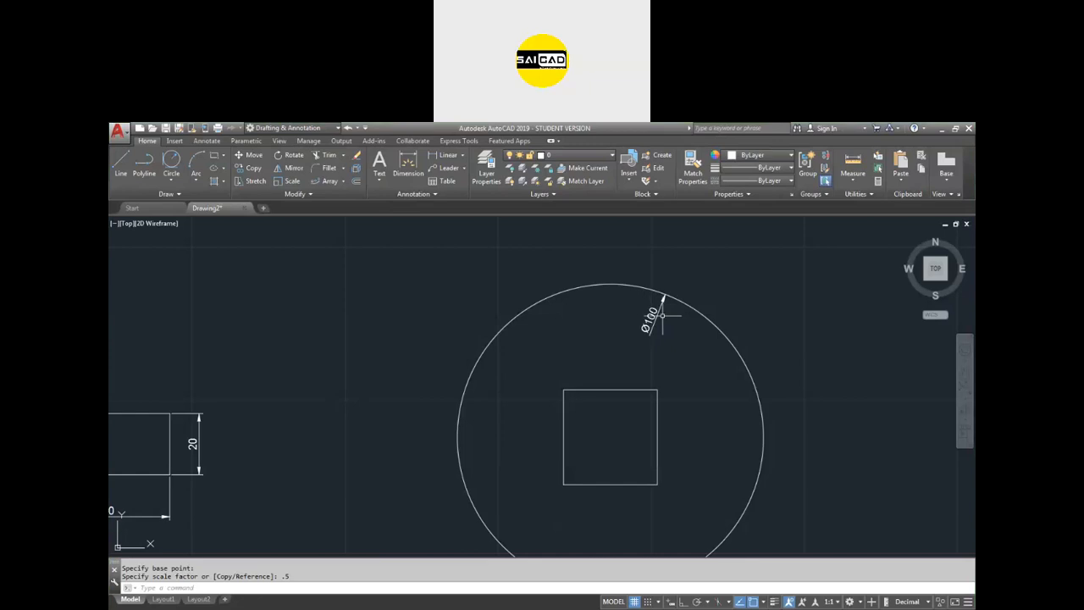
{"action": "scroll", "coordinate": [640, 326], "scroll_direction": "down", "scroll_amount": 2}
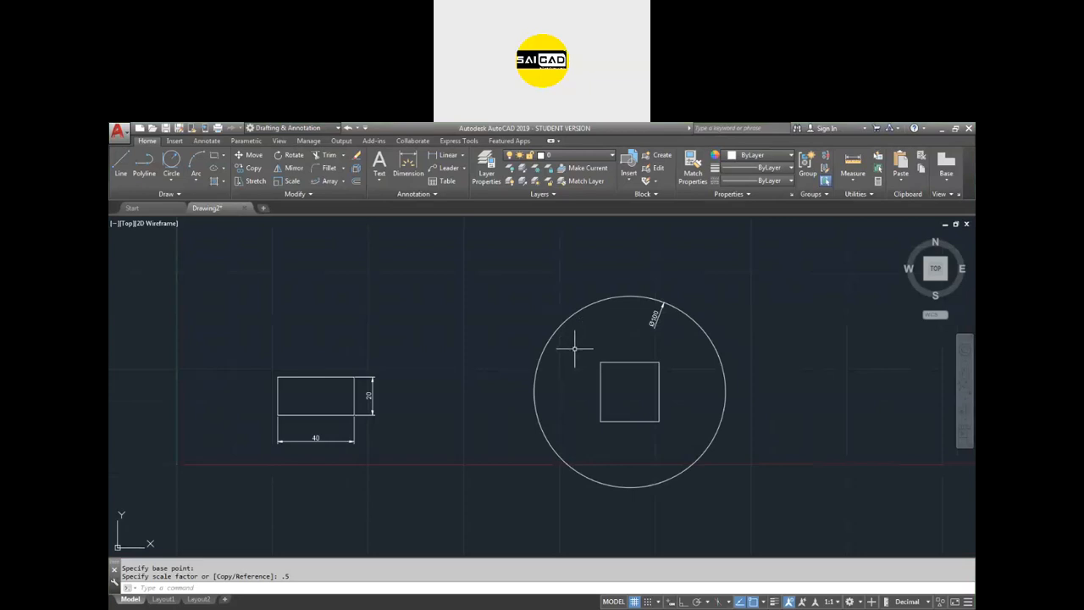
{"action": "key", "text": "Escape"}
{"action": "scroll", "coordinate": [262, 407], "scroll_direction": "up", "scroll_amount": 2}
{"action": "type", "text": "l"}
{"action": "key", "text": "Return"}
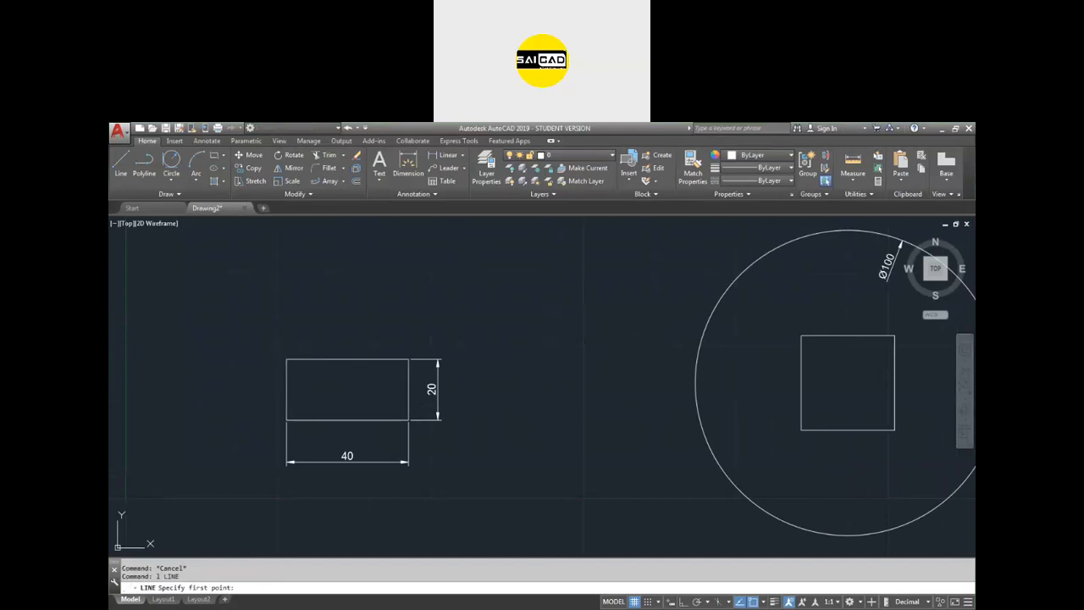
{"action": "scroll", "coordinate": [554, 373], "scroll_direction": "down", "scroll_amount": 2}
{"action": "scroll", "coordinate": [305, 387], "scroll_direction": "up", "scroll_amount": 3}
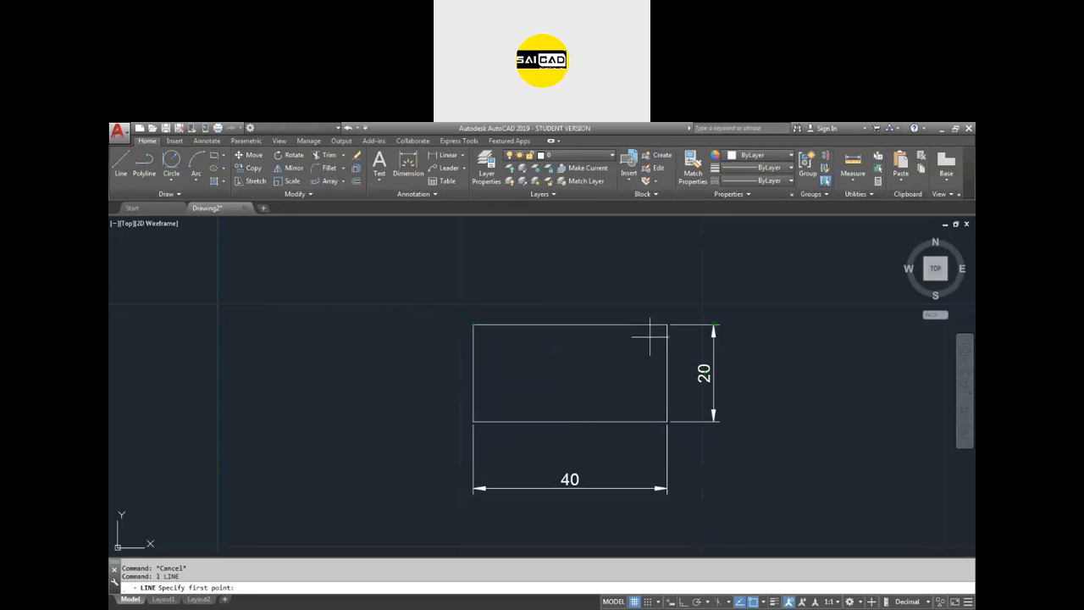
{"action": "key", "text": "Escape"}
{"action": "key", "text": "Escape"}
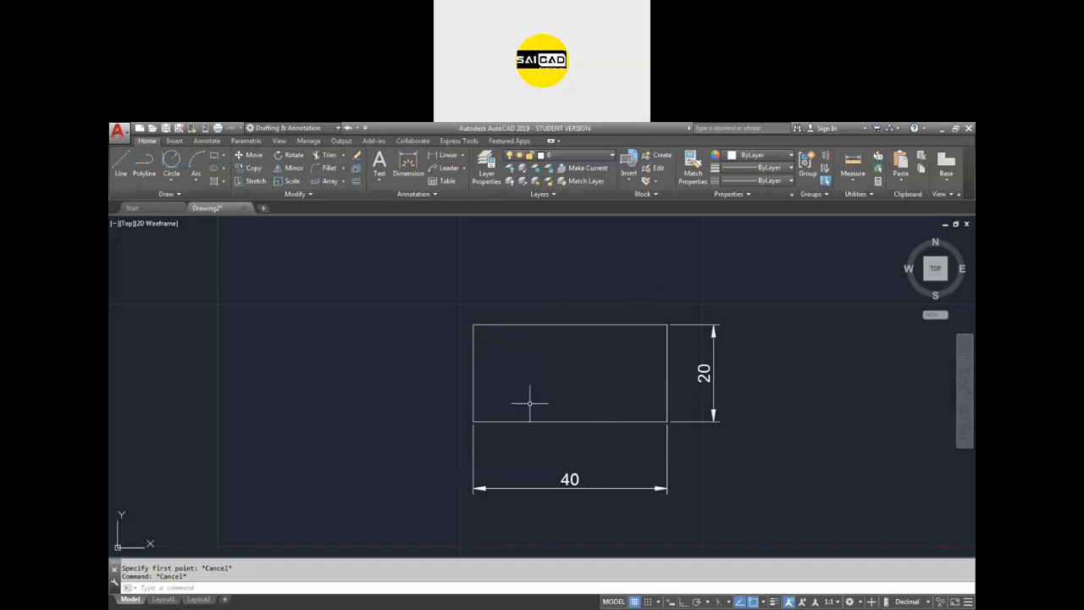
Step: Scale the dimensioned rectangle by reference from its upper-left corner, using its right side as the reference length and 27.5 as the new length
{"action": "left_click", "coordinate": [760, 288]}
{"action": "left_click", "coordinate": [432, 490]}
{"action": "type", "text": "sc"}
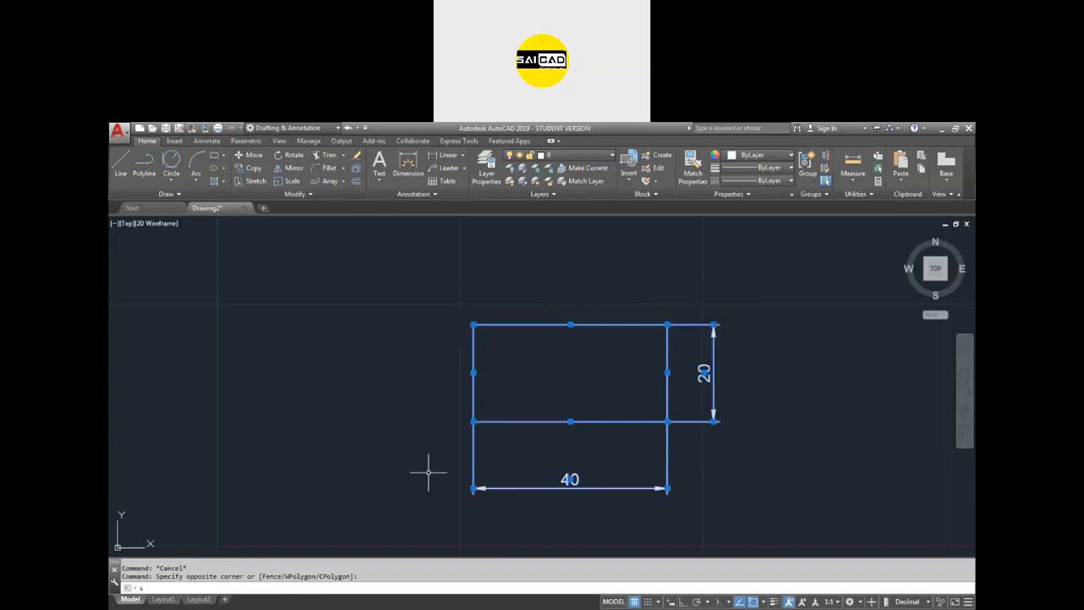
{"action": "key", "text": "Return"}
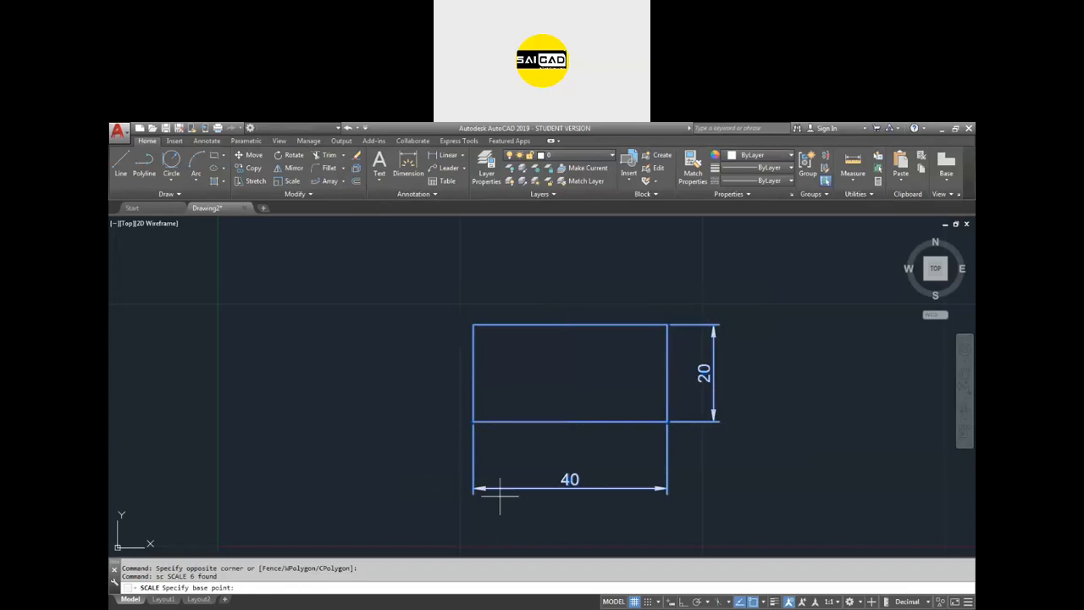
{"action": "left_click", "coordinate": [472, 324]}
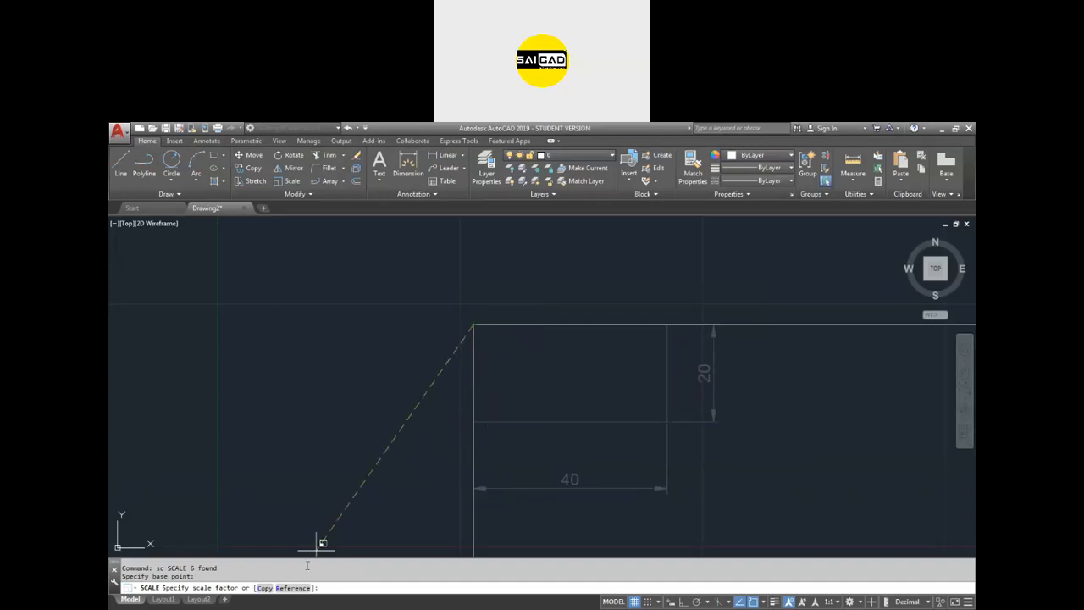
{"action": "left_click", "coordinate": [292, 587]}
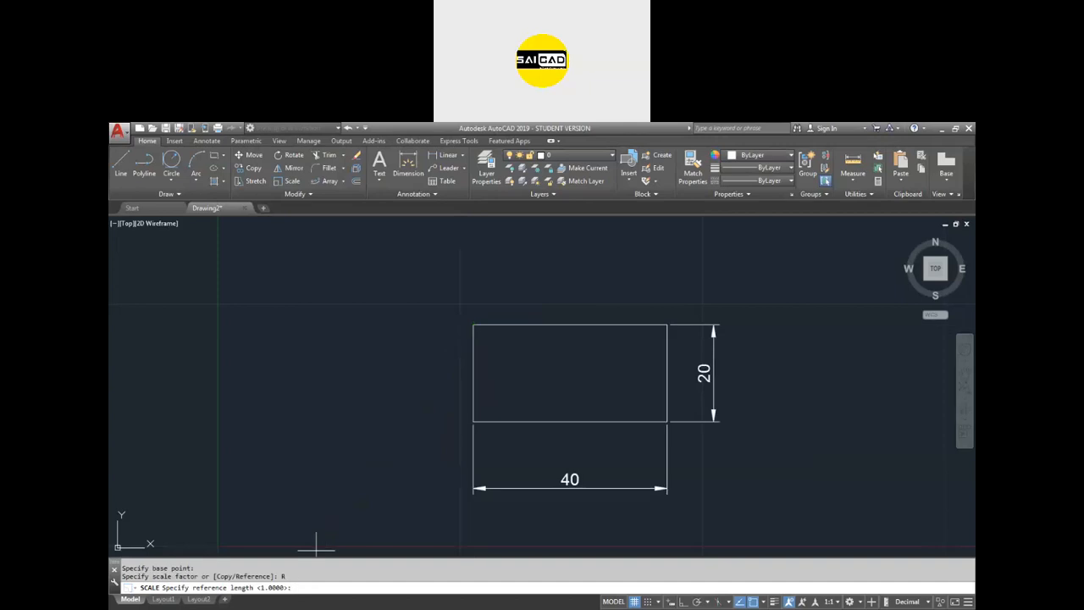
{"action": "scroll", "coordinate": [684, 280], "scroll_direction": "up", "scroll_amount": 3}
{"action": "scroll", "coordinate": [649, 300], "scroll_direction": "down", "scroll_amount": 3}
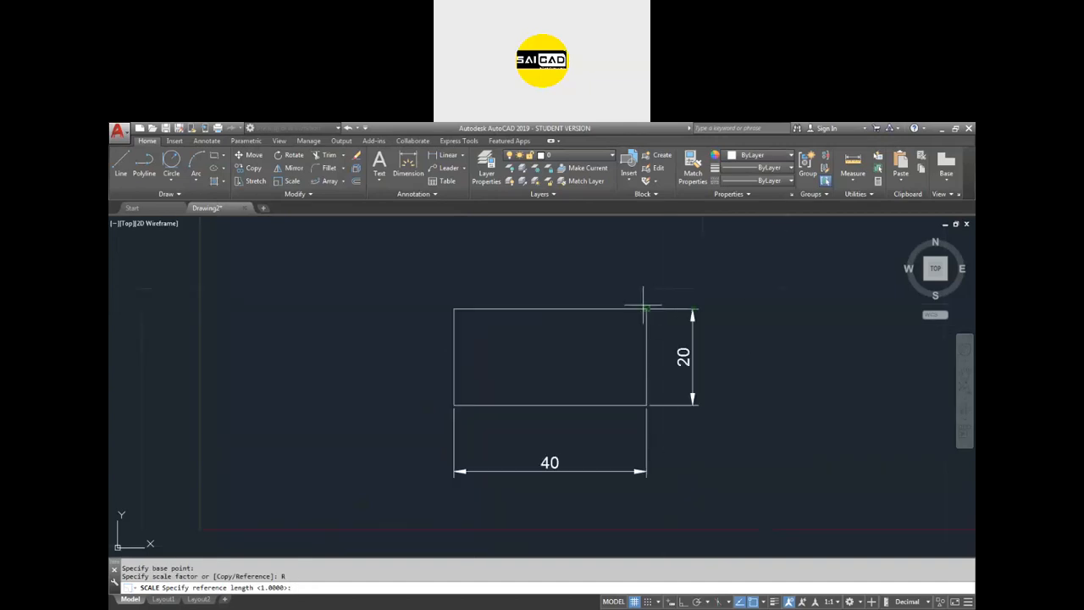
{"action": "left_click", "coordinate": [645, 308]}
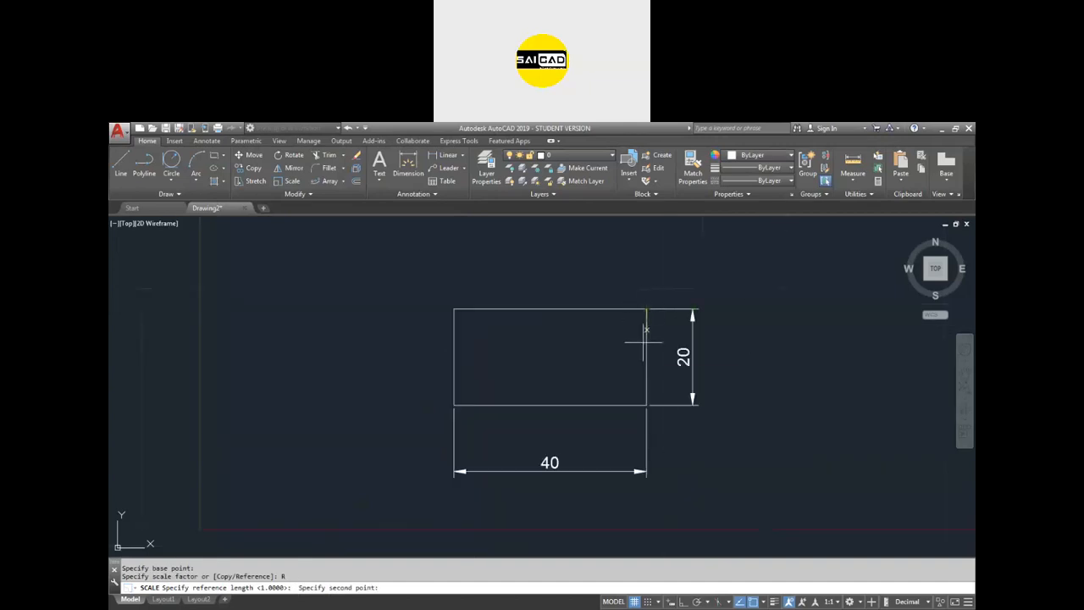
{"action": "left_click", "coordinate": [645, 404]}
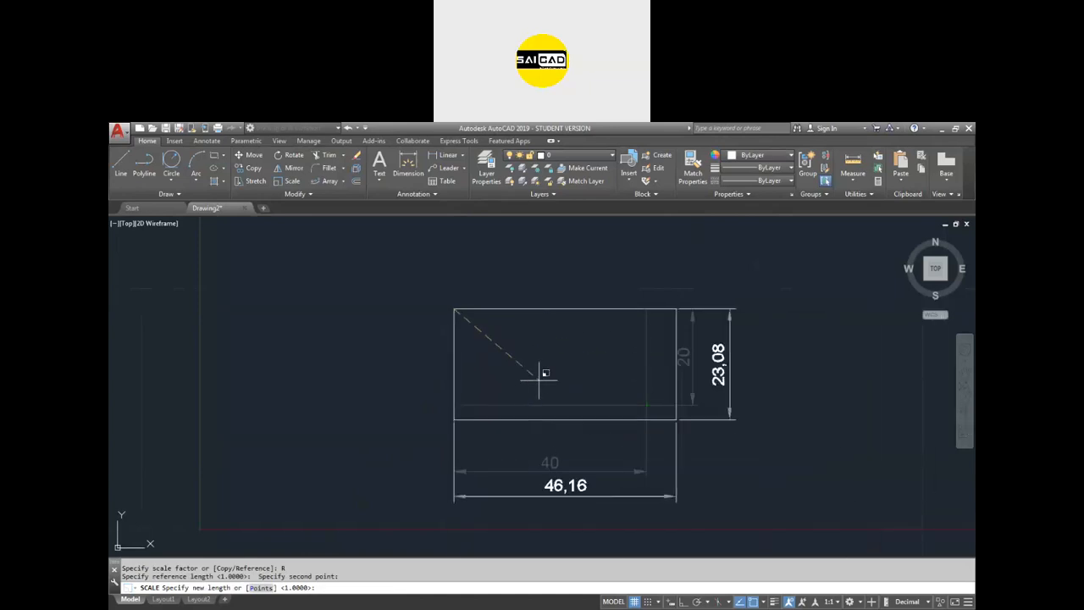
{"action": "type", "text": "27.5"}
{"action": "key", "text": "Return"}
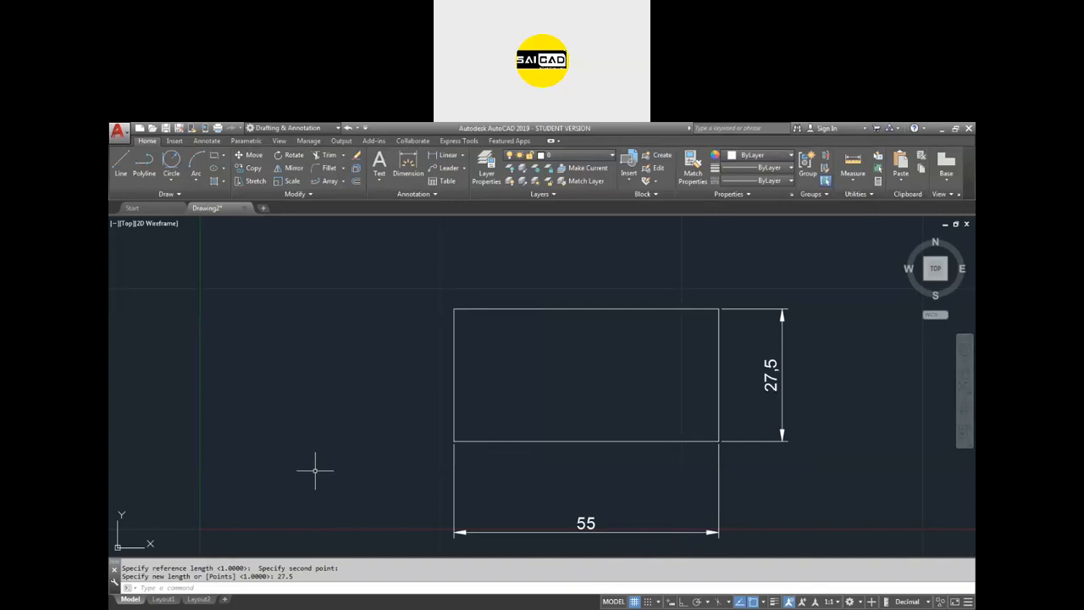
Step: Undo the reference scaling of the dimensioned rectangle
{"action": "key", "text": "Escape"}
{"action": "key", "text": "ctrl+z"}
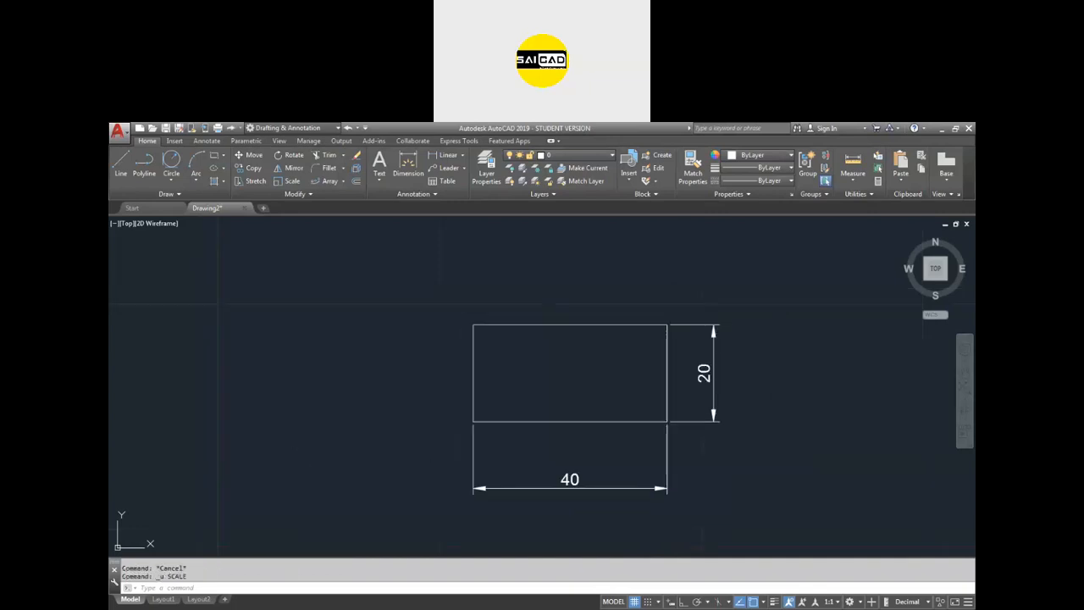
Step: Scale the rectangle and its dimensions from the lower-right corner by reference, using the right edge as reference and a new length of 33.5
{"action": "scroll", "coordinate": [692, 388], "scroll_direction": "up", "scroll_amount": 4}
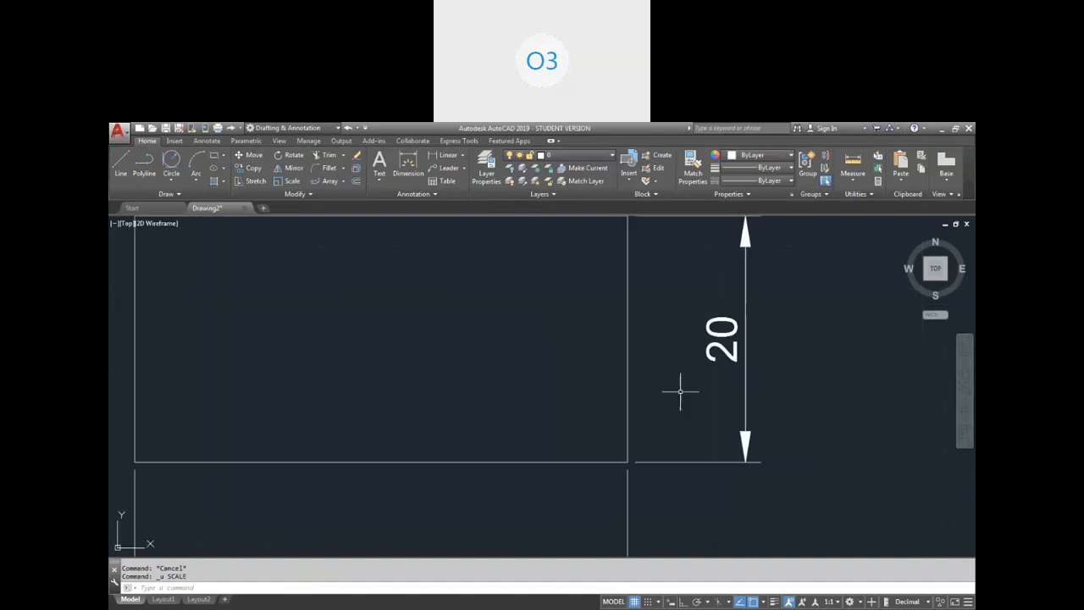
{"action": "scroll", "coordinate": [640, 410], "scroll_direction": "down", "scroll_amount": 4}
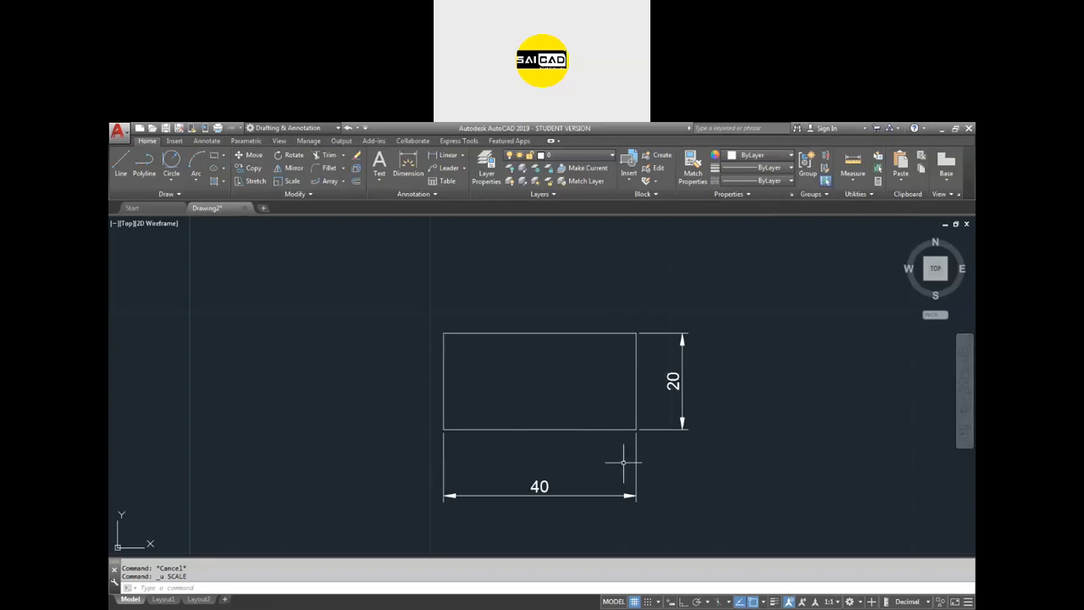
{"action": "left_click", "coordinate": [714, 308]}
{"action": "left_click", "coordinate": [366, 510]}
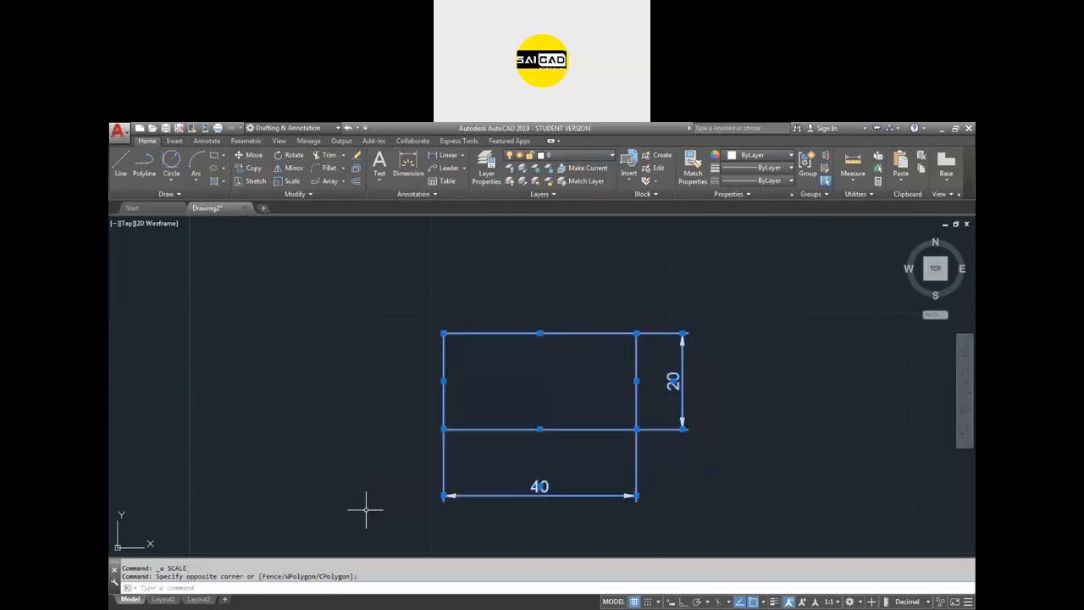
{"action": "type", "text": "sc"}
{"action": "key", "text": "Return"}
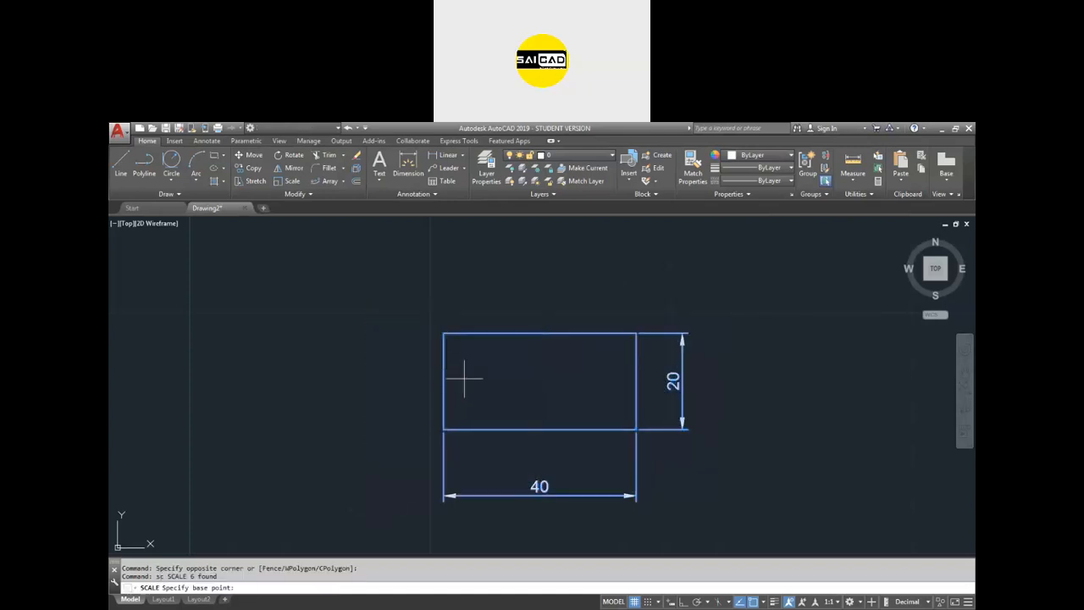
{"action": "left_click", "coordinate": [636, 430]}
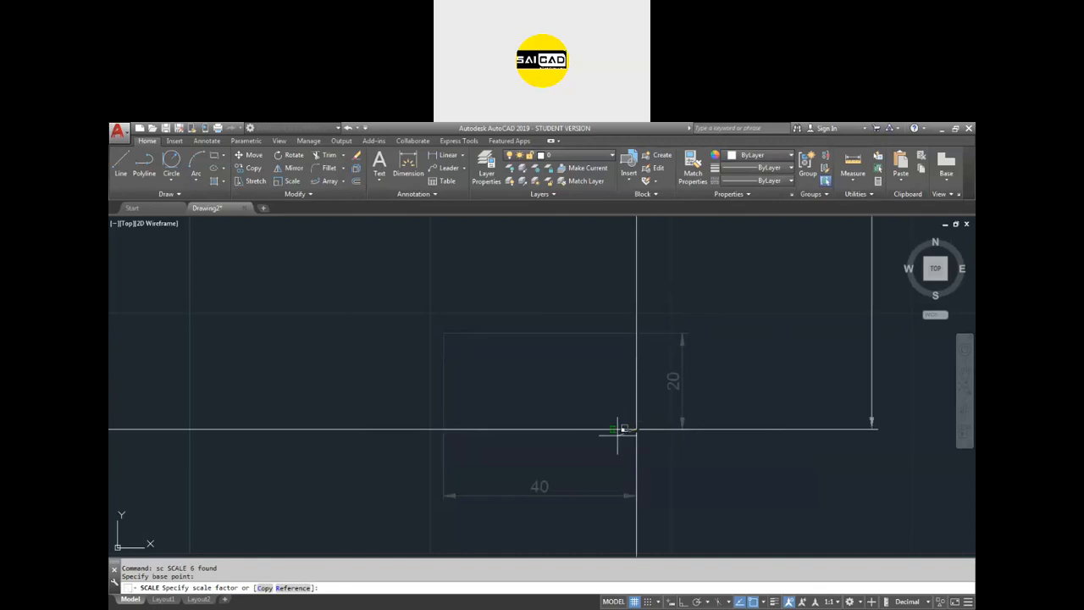
{"action": "type", "text": "r"}
{"action": "key", "text": "Return"}
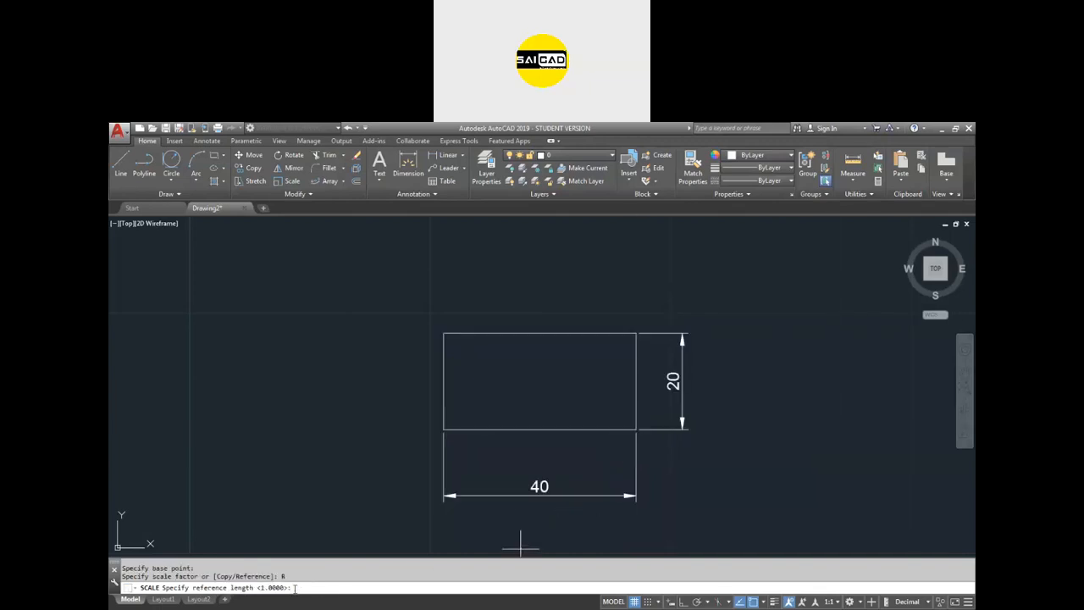
{"action": "left_click", "coordinate": [636, 429]}
{"action": "left_click", "coordinate": [638, 334]}
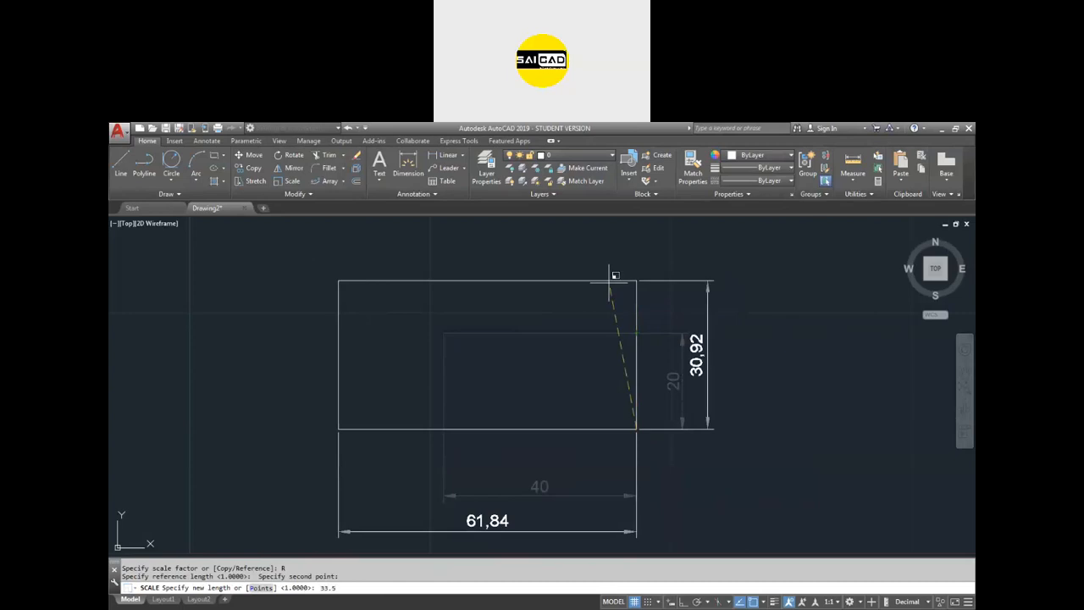
{"action": "key", "text": "Return"}
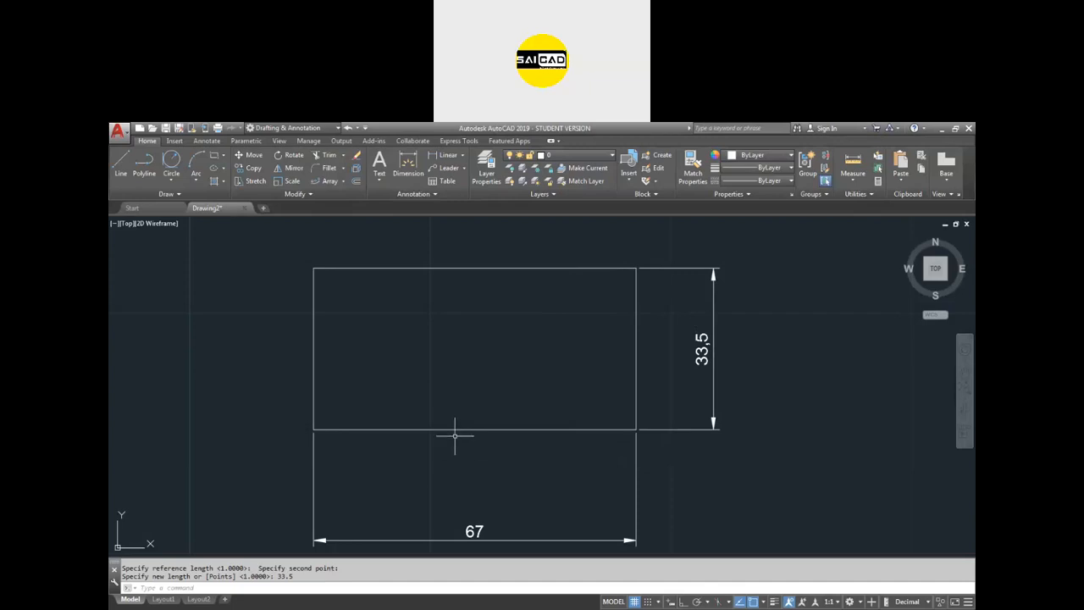
Step: Erase the rectangle together with its two dimensions from the drawing
{"action": "scroll", "coordinate": [455, 435], "scroll_direction": "down", "scroll_amount": 4}
{"action": "left_click", "coordinate": [656, 495]}
{"action": "left_click", "coordinate": [428, 350]}
{"action": "key", "text": "Delete"}
{"action": "left_click", "coordinate": [828, 296]}
{"action": "left_click", "coordinate": [758, 398]}
{"action": "key", "text": "Delete"}
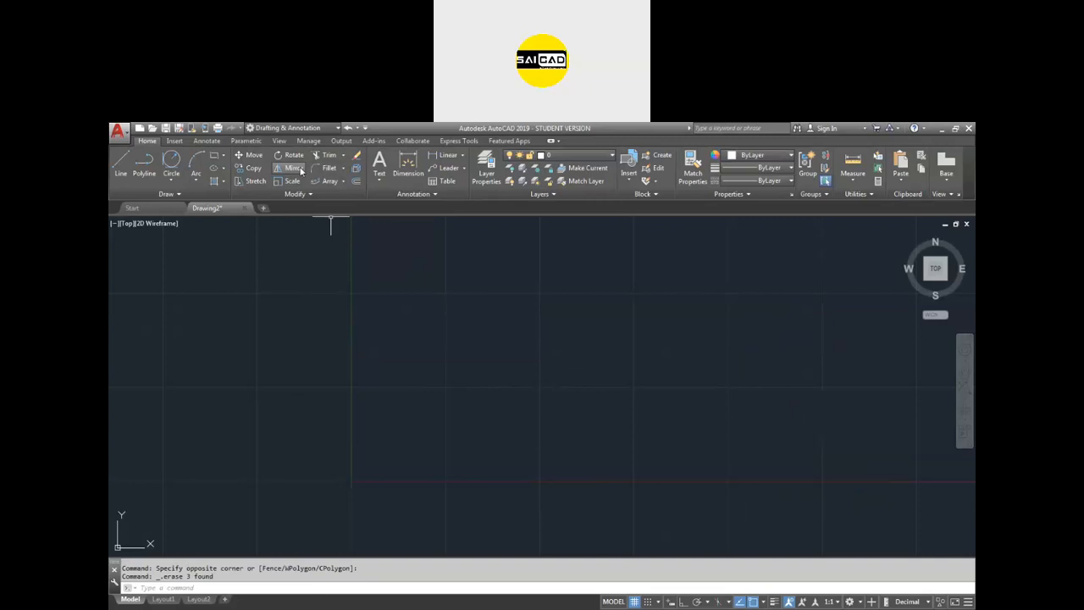
{"action": "left_click", "coordinate": [342, 156]}
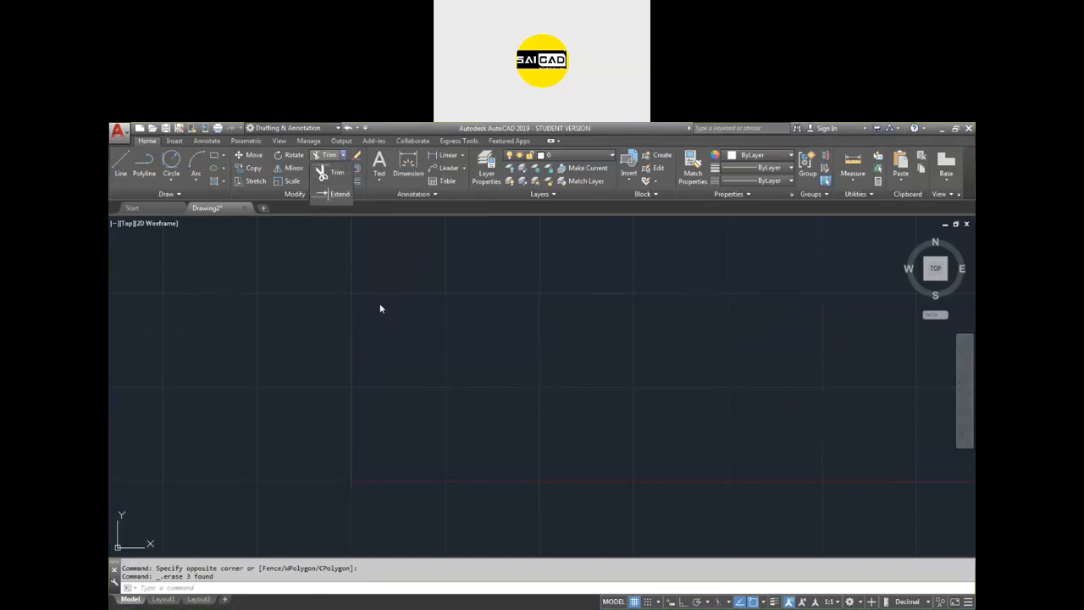
{"action": "key", "text": "Escape"}
{"action": "key", "text": "Escape"}
Step: Draw three mutually overlapping circles near the middle of the view, the lower-right one with a radius of about 27
{"action": "type", "text": "c"}
{"action": "key", "text": "space"}
{"action": "left_click", "coordinate": [468, 349]}
{"action": "left_click", "coordinate": [532, 365]}
{"action": "key", "text": "space"}
{"action": "left_click", "coordinate": [549, 382]}
{"action": "left_click", "coordinate": [523, 338]}
{"action": "key", "text": "space"}
{"action": "left_click", "coordinate": [543, 296]}
{"action": "left_click", "coordinate": [525, 364]}
{"action": "key", "text": "Escape"}
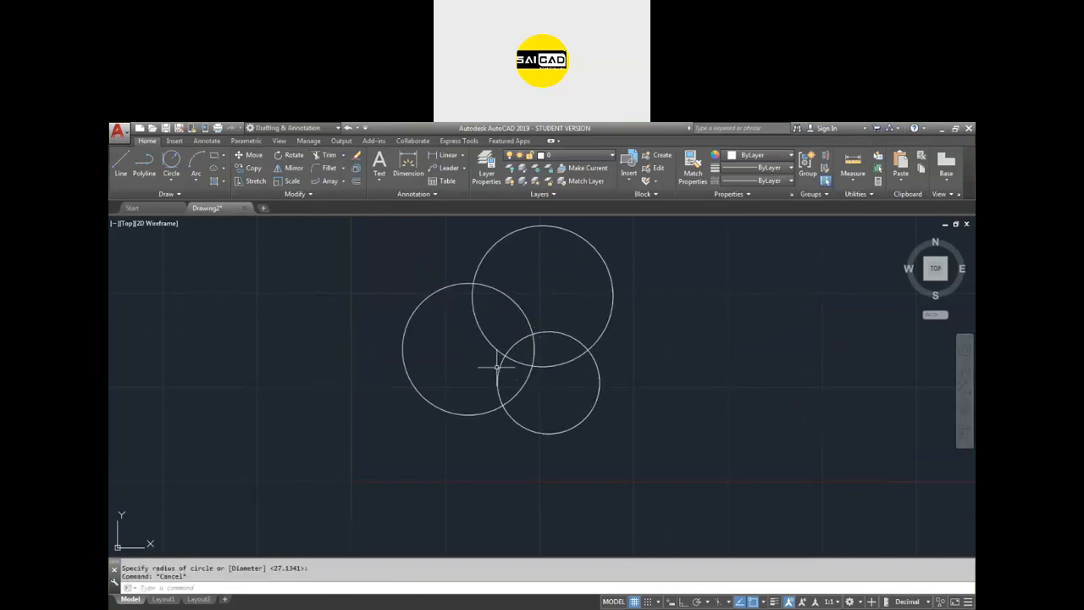
Step: Trim the overlapping arcs between the three circles with one crossing window, using all objects as cutting edges
{"action": "scroll", "coordinate": [498, 362], "scroll_direction": "up", "scroll_amount": 1}
{"action": "scroll", "coordinate": [479, 348], "scroll_direction": "down", "scroll_amount": 1}
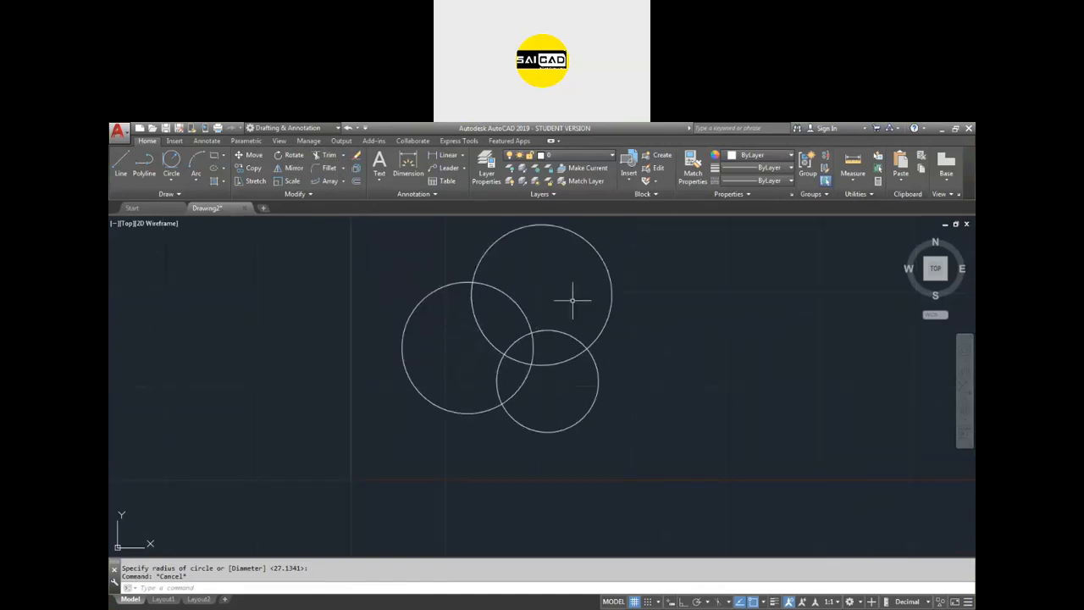
{"action": "left_click", "coordinate": [328, 155]}
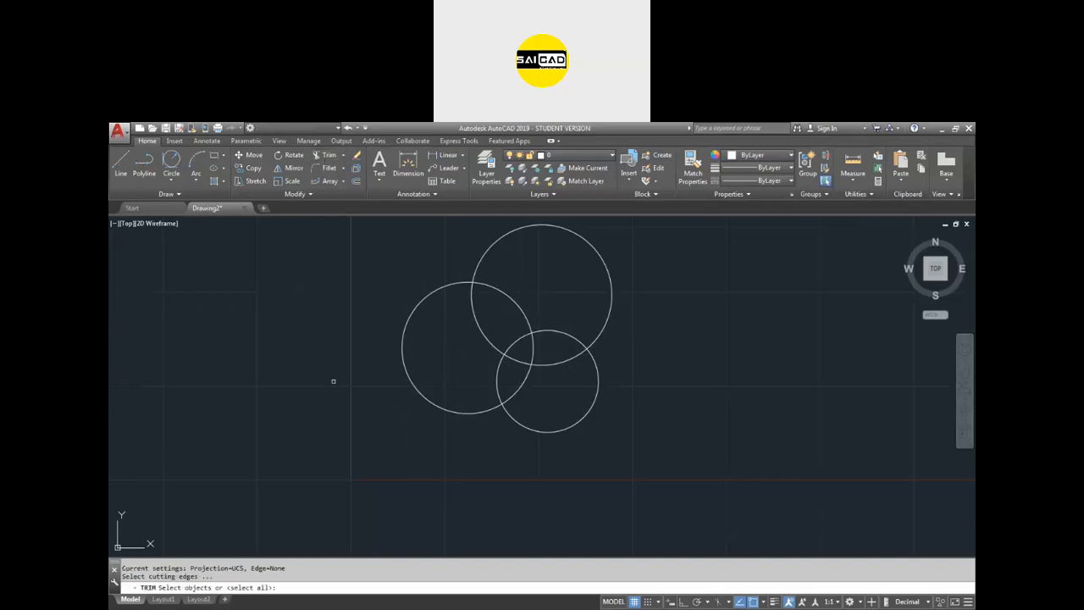
{"action": "key", "text": "Return"}
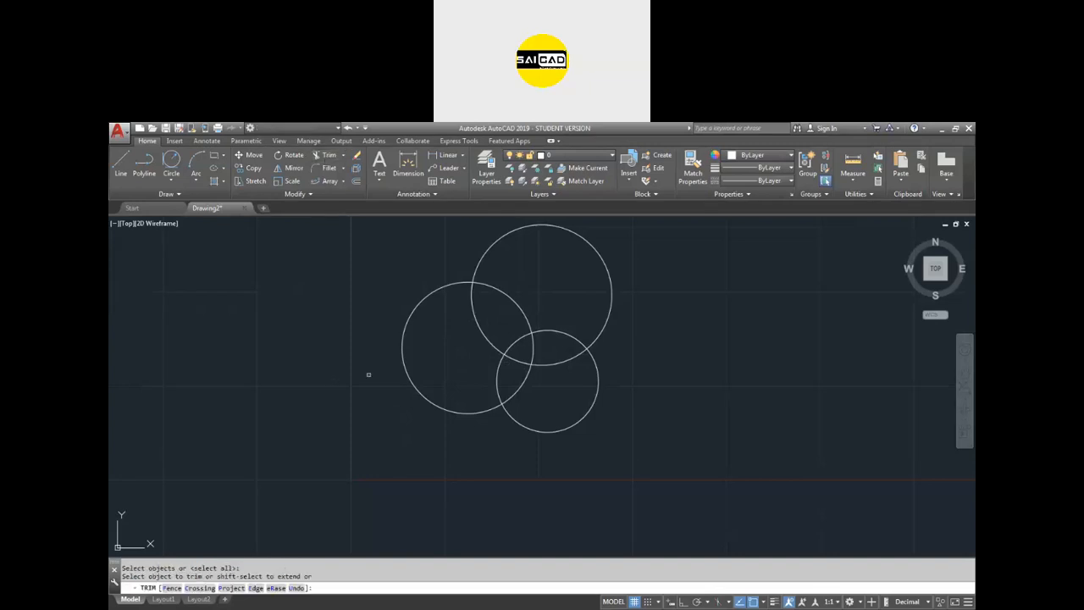
{"action": "left_click", "coordinate": [543, 290]}
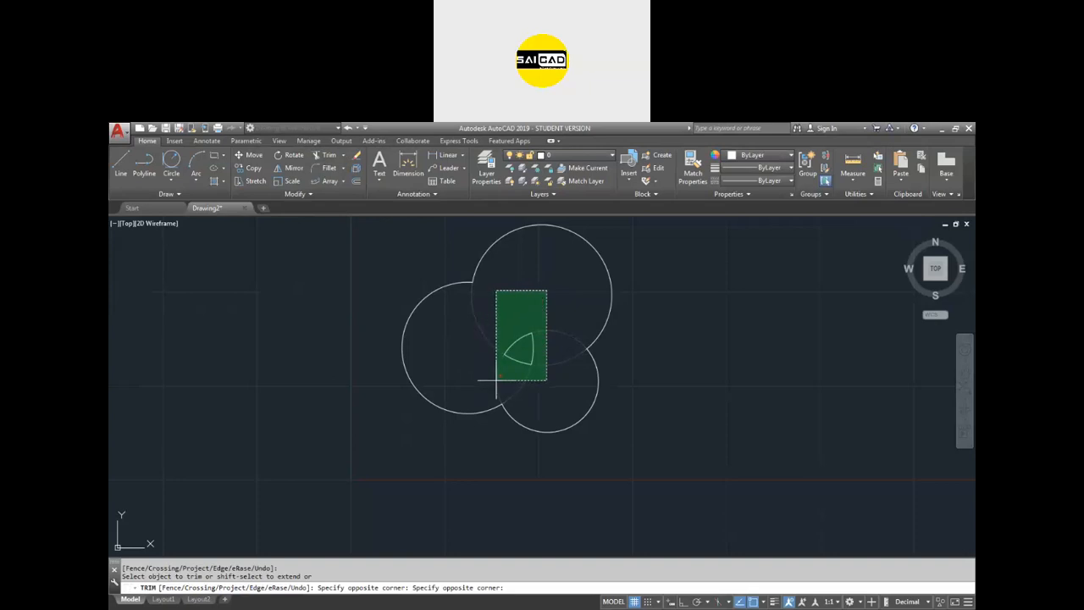
{"action": "left_click", "coordinate": [498, 379]}
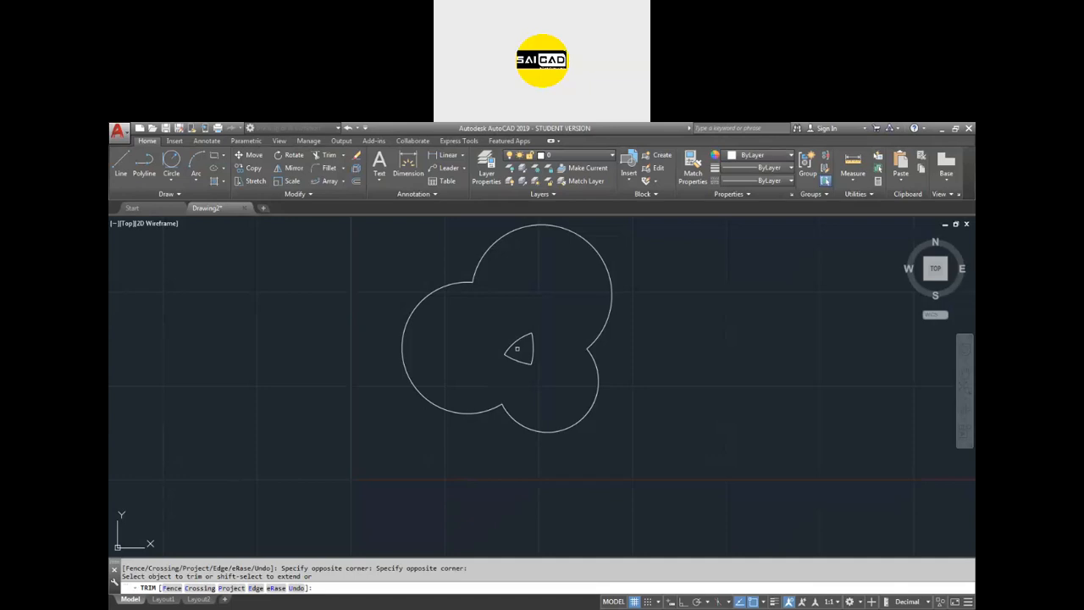
Step: Undo the crossing-window trim and trim the inner arcs where the circles overlap one by one
{"action": "type", "text": "U"}
{"action": "key", "text": "Return"}
{"action": "left_click", "coordinate": [520, 339]}
{"action": "left_click", "coordinate": [535, 341]}
{"action": "left_click", "coordinate": [540, 336]}
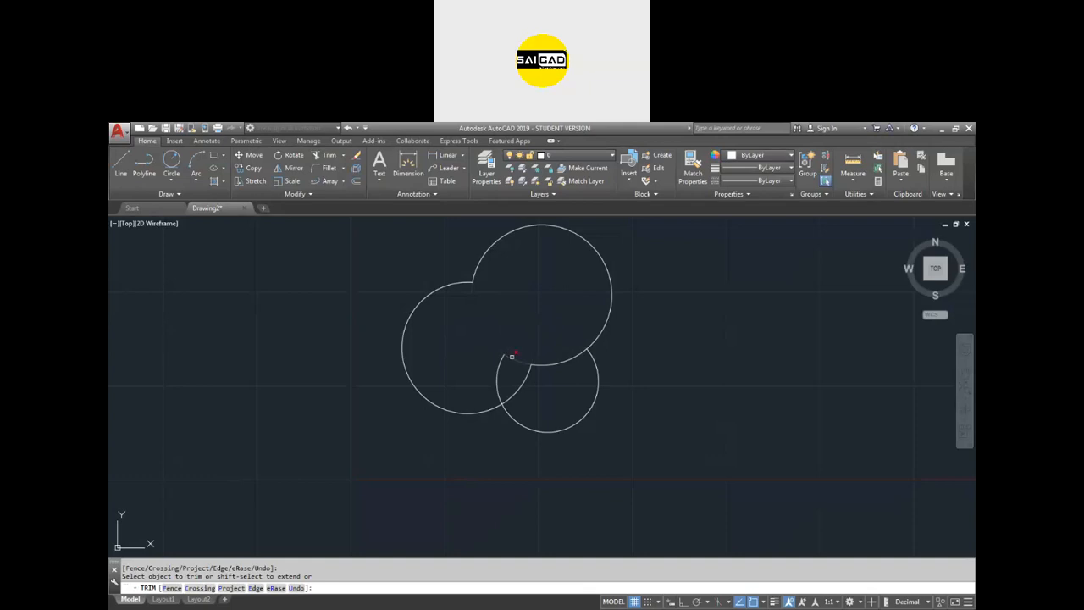
{"action": "left_click", "coordinate": [500, 361]}
{"action": "left_click", "coordinate": [524, 386]}
{"action": "left_click", "coordinate": [518, 378]}
{"action": "left_click", "coordinate": [538, 366]}
Step: Undo all trims of the individually picked arcs within the running Trim command
{"action": "type", "text": "u"}
{"action": "key", "text": "Return"}
{"action": "type", "text": "u"}
{"action": "key", "text": "Return"}
{"action": "type", "text": "u"}
{"action": "left_click", "coordinate": [298, 589]}
{"action": "left_click", "coordinate": [299, 588]}
{"action": "left_click", "coordinate": [299, 588]}
{"action": "left_click", "coordinate": [299, 589]}
{"action": "left_click", "coordinate": [299, 589]}
{"action": "left_click", "coordinate": [300, 589]}
{"action": "left_click", "coordinate": [299, 589]}
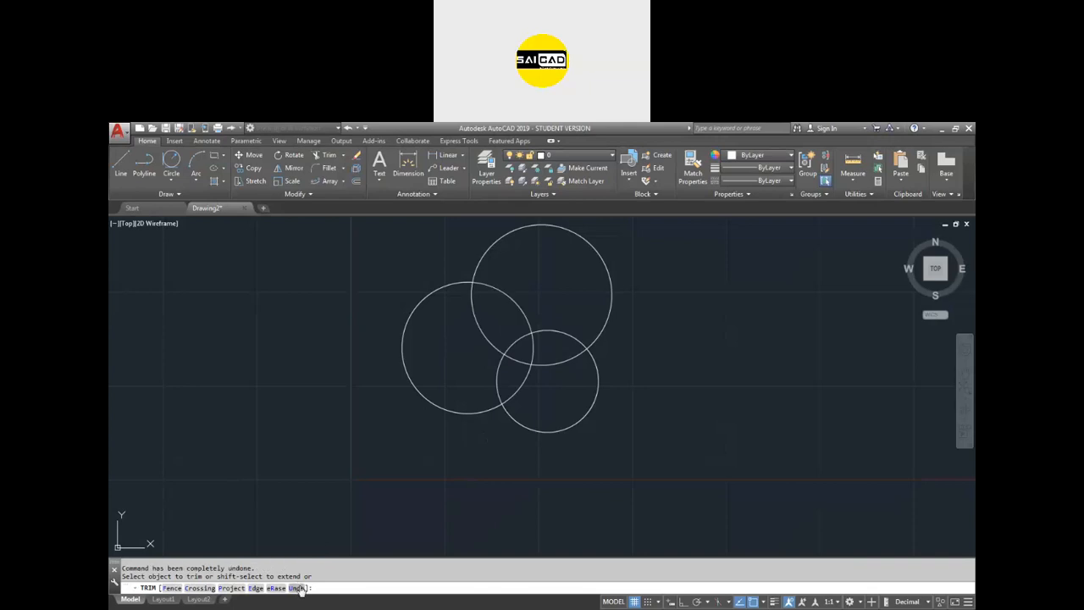
Step: Trim the arcs lying inside the left circle one at a time, and undo these trims
{"action": "left_click", "coordinate": [525, 335]}
{"action": "left_click", "coordinate": [531, 337]}
{"action": "left_click", "coordinate": [535, 343]}
{"action": "left_click", "coordinate": [518, 355]}
{"action": "left_click", "coordinate": [500, 363]}
{"action": "left_click", "coordinate": [499, 349]}
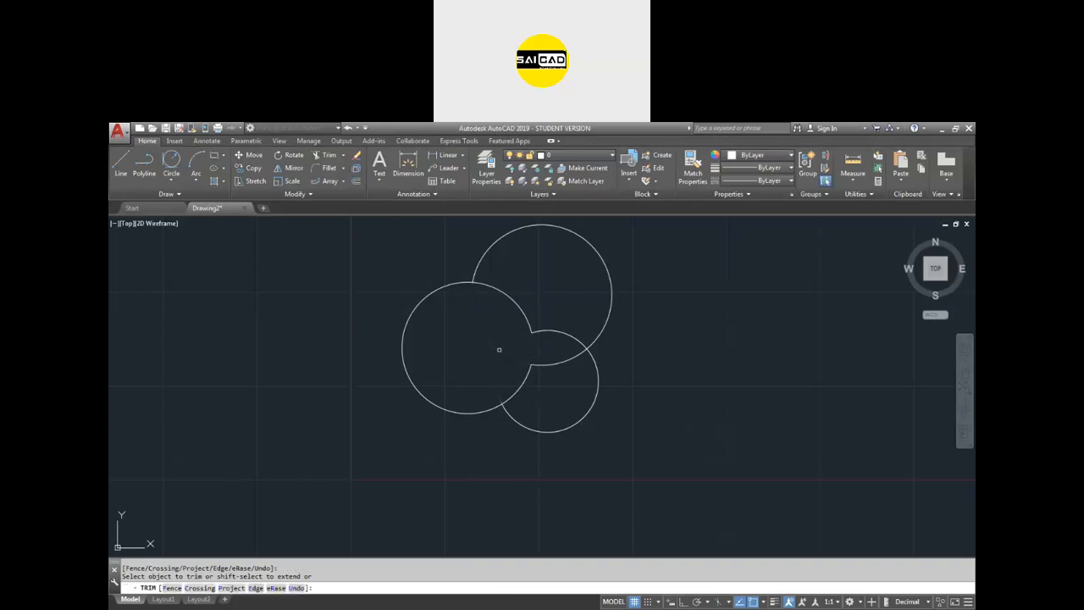
{"action": "left_click", "coordinate": [298, 588]}
{"action": "left_click", "coordinate": [298, 587]}
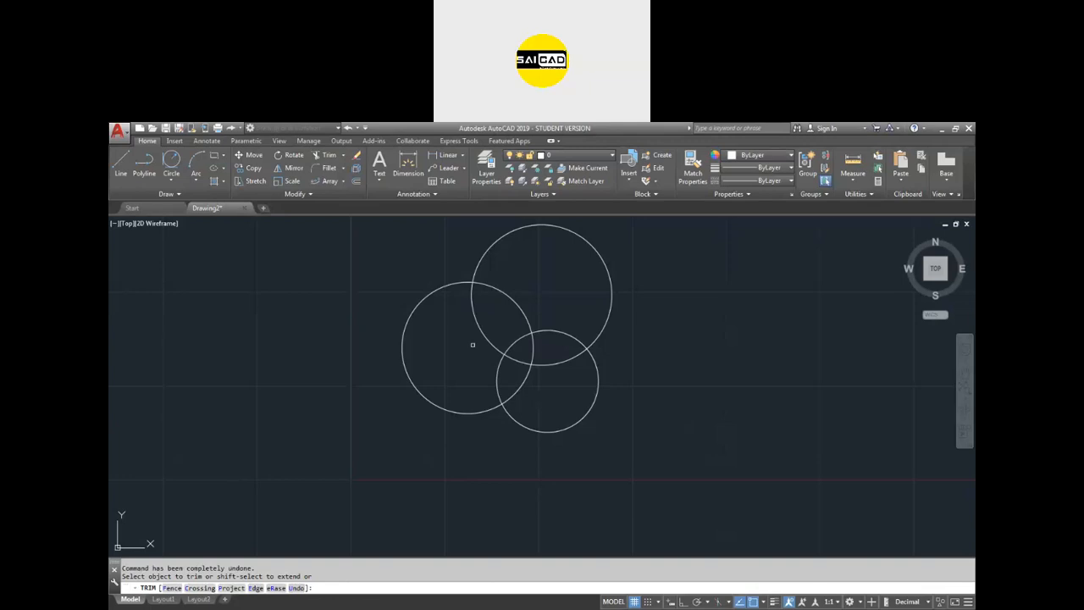
Step: Trim the overlaps of each circle pair with small crossing windows, and try the same on the central triangle
{"action": "left_click", "coordinate": [502, 286]}
{"action": "left_click", "coordinate": [466, 322]}
{"action": "left_click", "coordinate": [568, 322]}
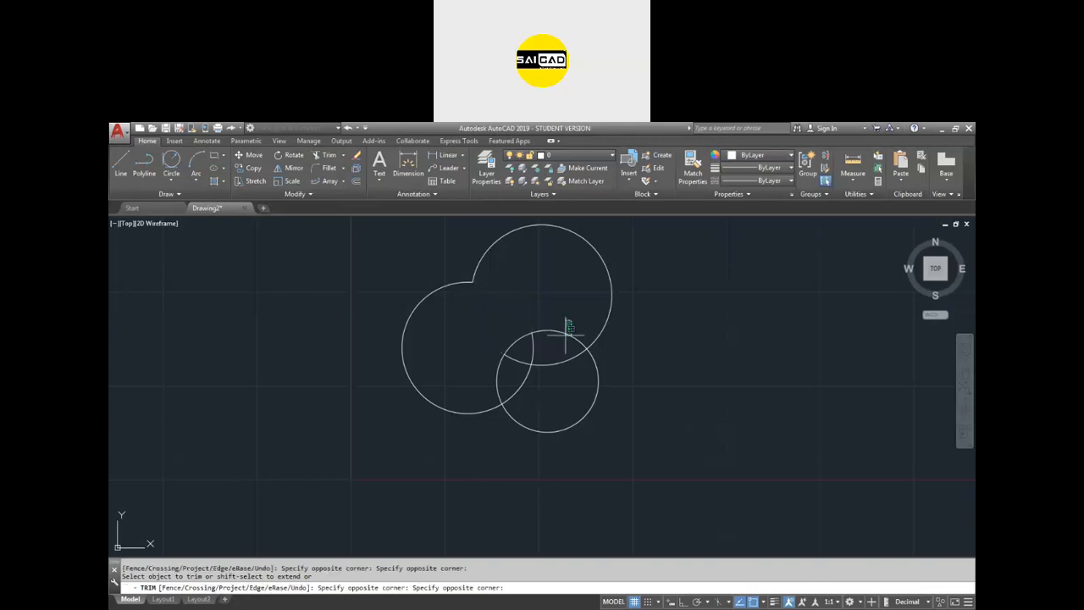
{"action": "left_click", "coordinate": [557, 361]}
{"action": "left_click", "coordinate": [512, 380]}
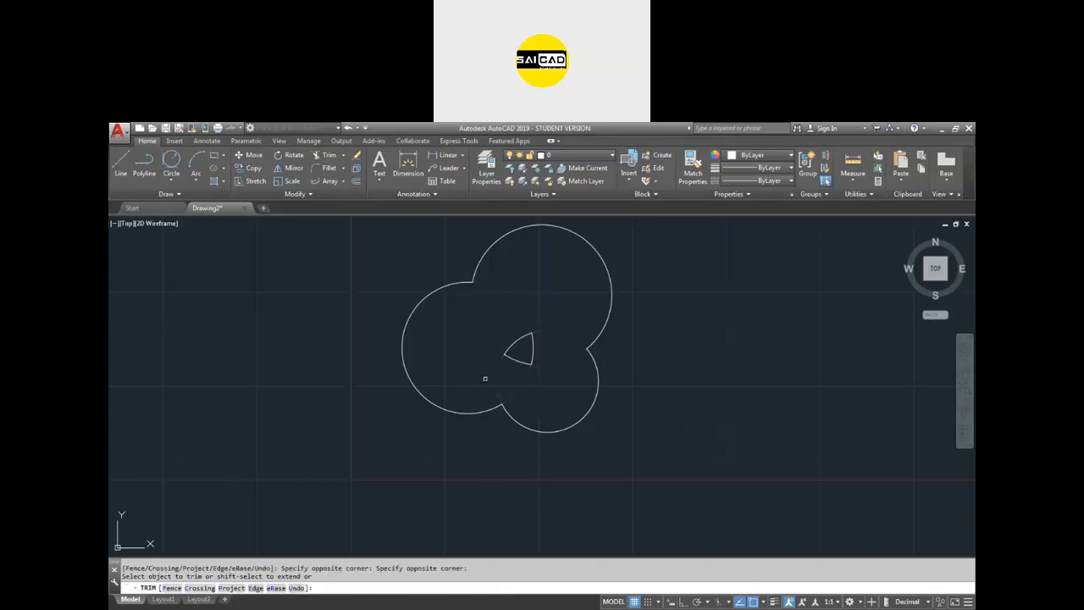
{"action": "left_click", "coordinate": [542, 321]}
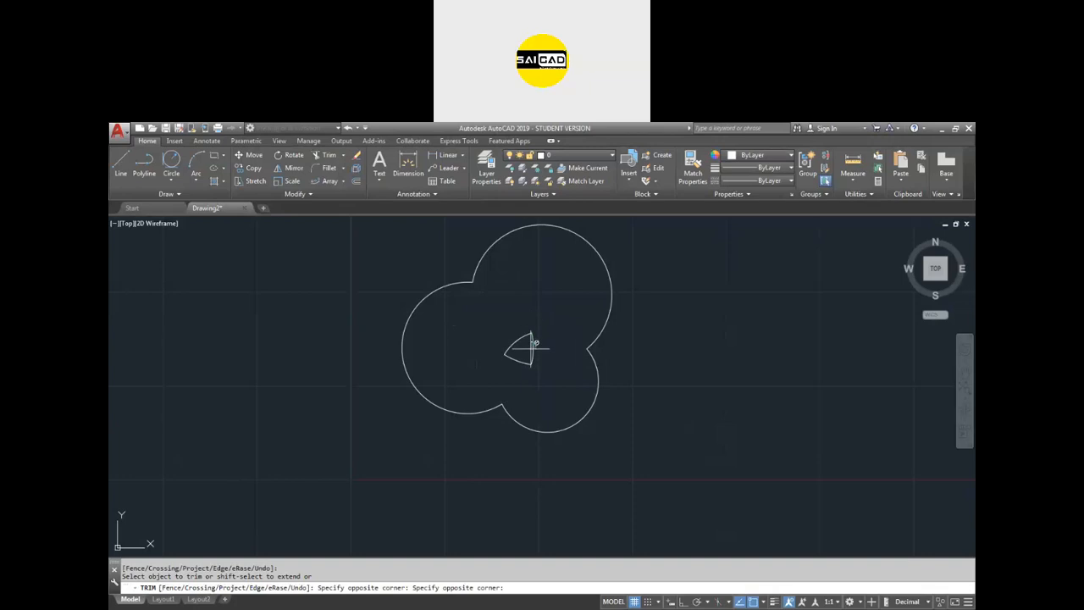
{"action": "left_click", "coordinate": [513, 363]}
{"action": "scroll", "coordinate": [522, 337], "scroll_direction": "up", "scroll_amount": 5}
{"action": "scroll", "coordinate": [499, 338], "scroll_direction": "down", "scroll_amount": 4}
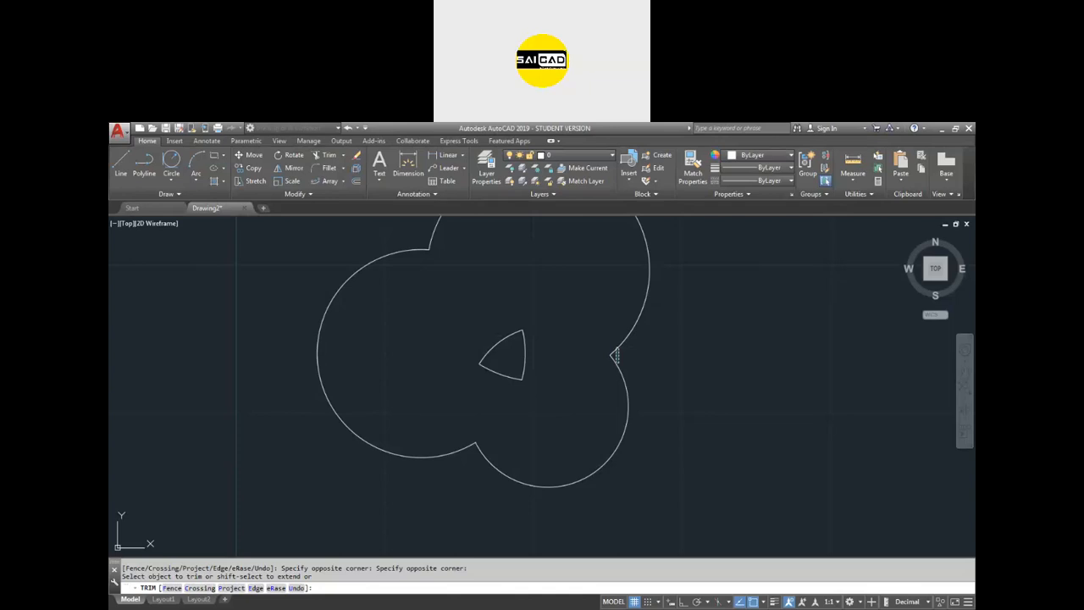
{"action": "scroll", "coordinate": [386, 448], "scroll_direction": "down", "scroll_amount": 4}
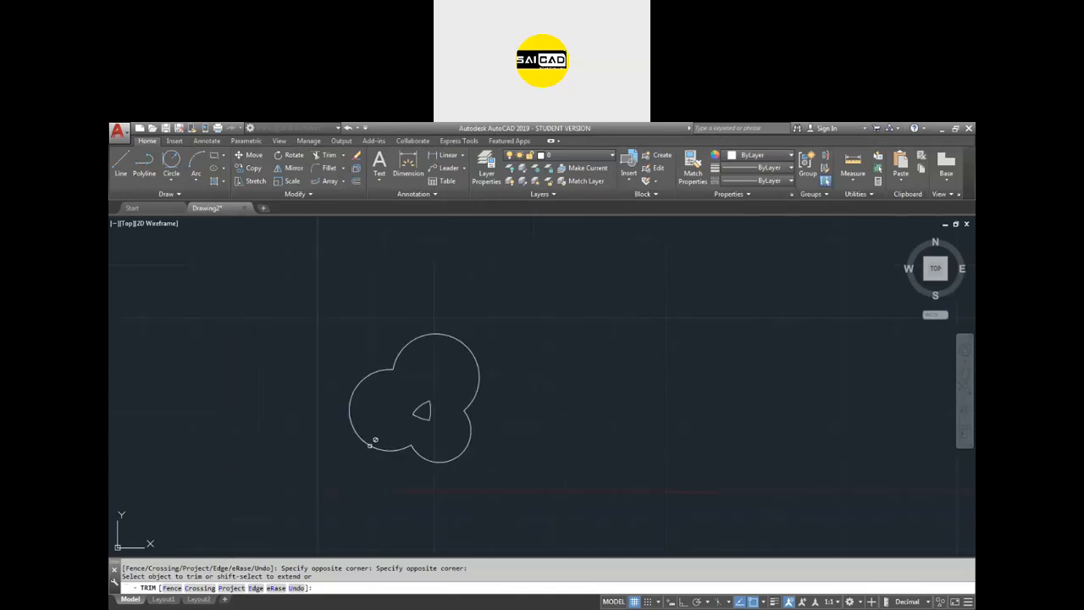
{"action": "scroll", "coordinate": [408, 435], "scroll_direction": "up", "scroll_amount": 2}
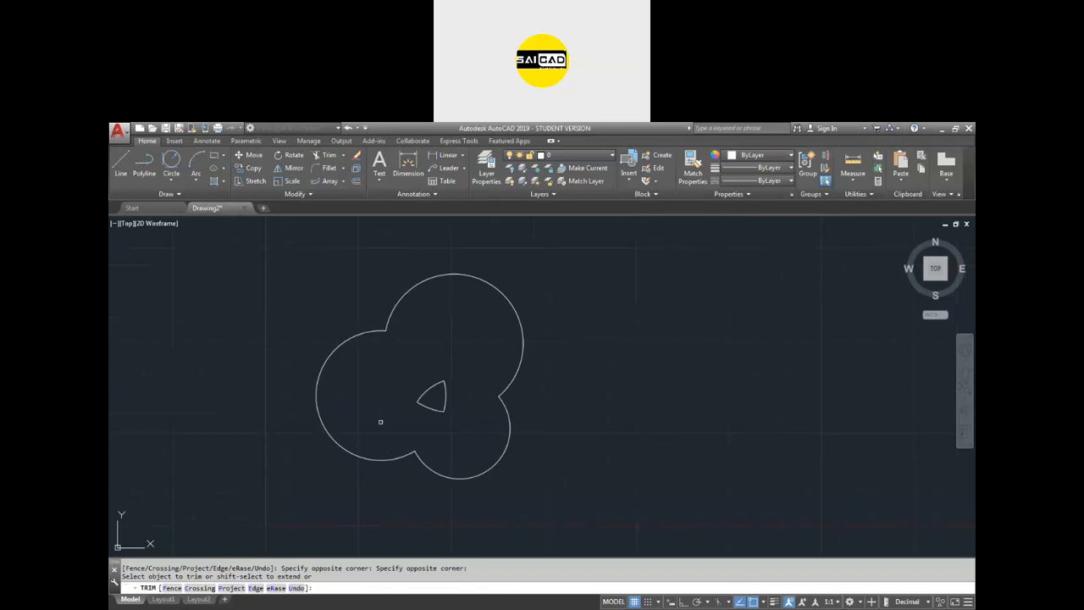
Step: Leave the Trim command and undo its changes to restore the three full circles
{"action": "key", "text": "ctrl+z"}
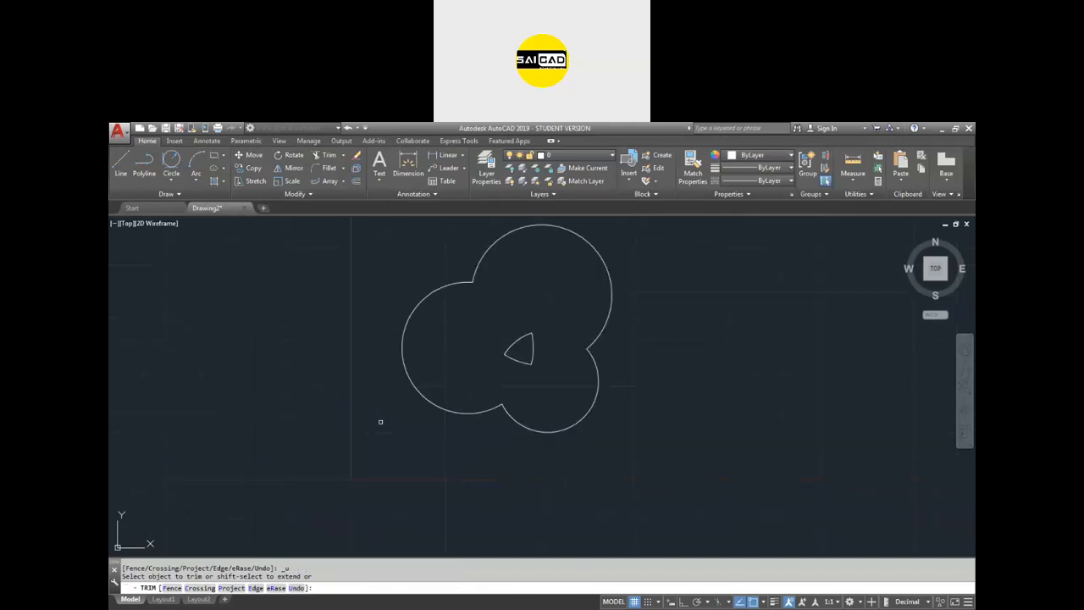
{"action": "key", "text": "Escape"}
{"action": "key", "text": "ctrl+z"}
{"action": "key", "text": "ctrl+z"}
Step: Draw a nearly square rectangle to the right of the three circles
{"action": "scroll", "coordinate": [376, 424], "scroll_direction": "down", "scroll_amount": 4}
{"action": "type", "text": "rec"}
{"action": "key", "text": "Return"}
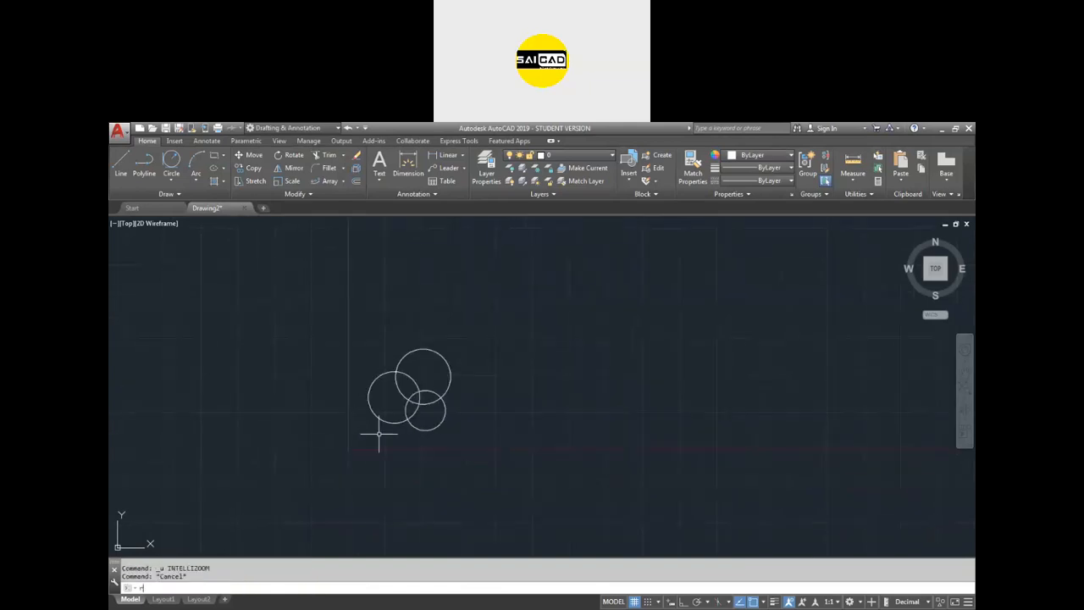
{"action": "left_click", "coordinate": [534, 354]}
{"action": "left_click", "coordinate": [673, 481]}
Step: Draw a zigzag of three connected lines crossing the rectangle from side to side
{"action": "type", "text": "l"}
{"action": "key", "text": "Return"}
{"action": "left_click", "coordinate": [481, 490]}
{"action": "left_click", "coordinate": [719, 399]}
{"action": "left_click", "coordinate": [498, 390]}
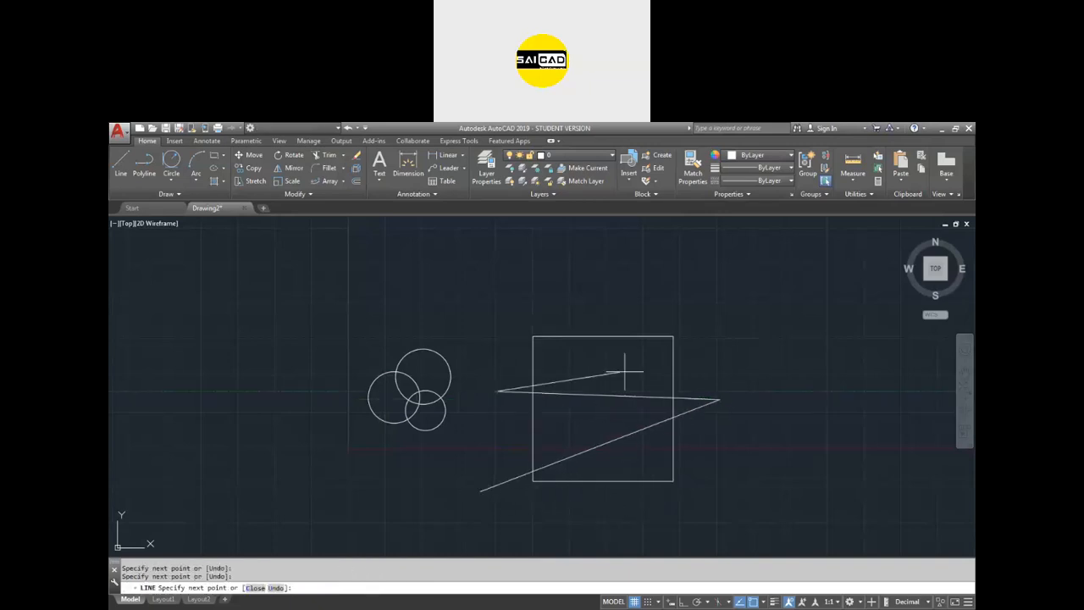
{"action": "left_click", "coordinate": [719, 354]}
{"action": "key", "text": "Return"}
Step: Draw a second zigzag of three connected lines crossing the rectangle from top to bottom
{"action": "key", "text": "Return"}
{"action": "left_click", "coordinate": [651, 298]}
{"action": "left_click", "coordinate": [633, 519]}
{"action": "left_click", "coordinate": [592, 295]}
{"action": "left_click", "coordinate": [564, 533]}
{"action": "key", "text": "Return"}
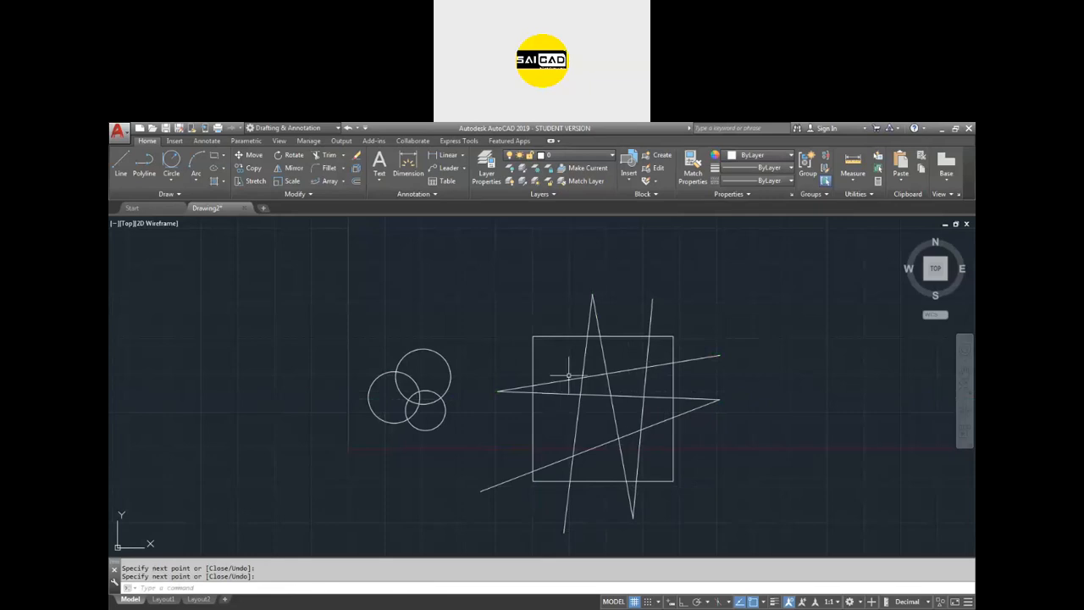
Step: Try trimming line segments inside the rectangle with all objects as cutting edges, and undo the trims
{"action": "type", "text": "tr"}
{"action": "key", "text": "Return"}
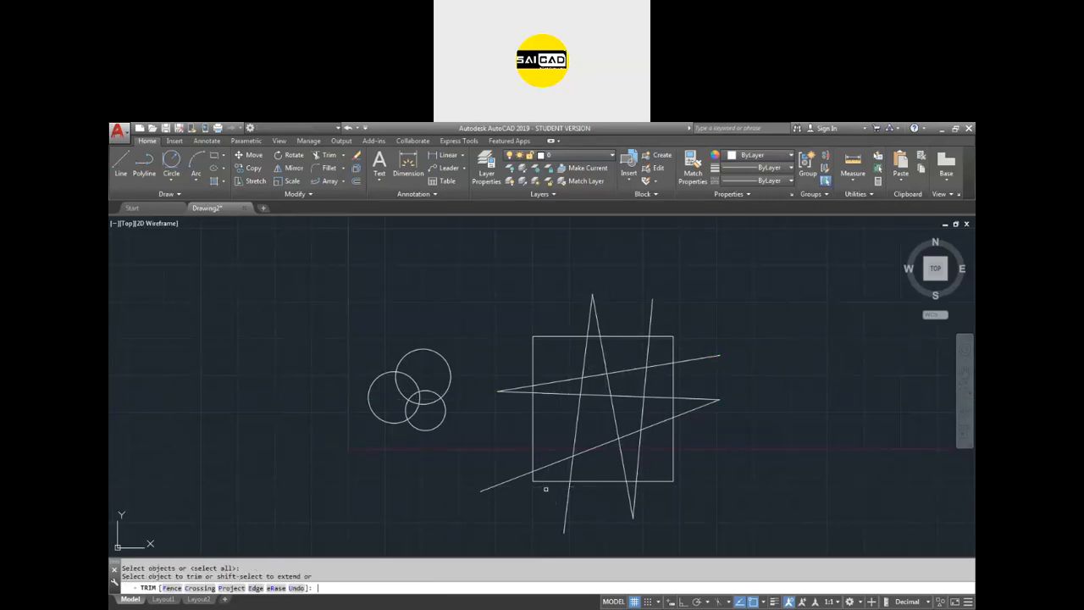
{"action": "left_click", "coordinate": [659, 349]}
{"action": "left_click", "coordinate": [603, 395]}
{"action": "left_click", "coordinate": [648, 363]}
{"action": "left_click", "coordinate": [538, 391]}
{"action": "key", "text": "ctrl+z"}
{"action": "key", "text": "ctrl+z"}
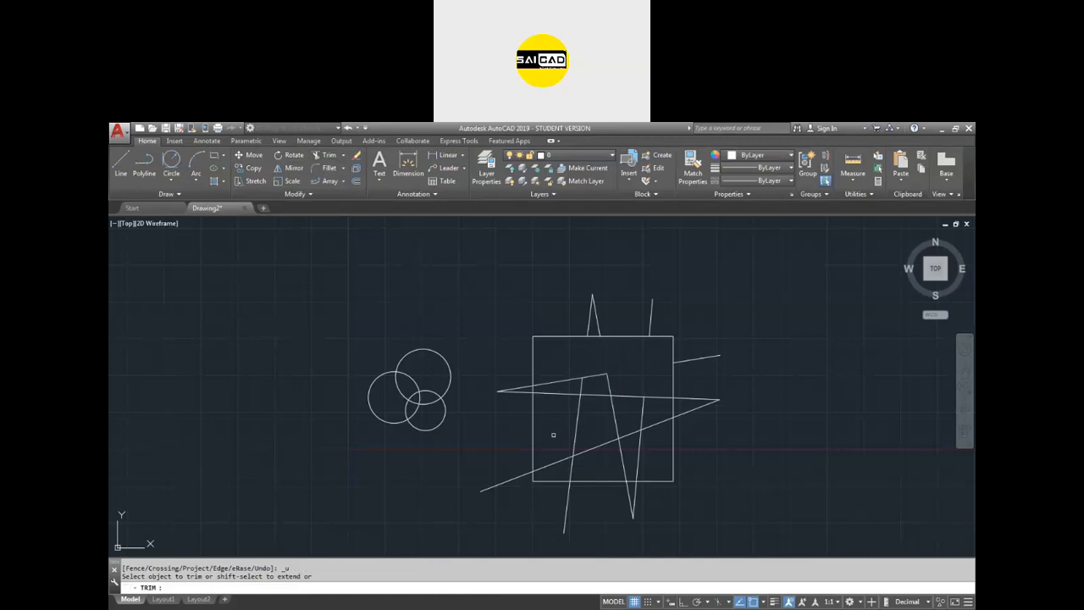
{"action": "key", "text": "Escape"}
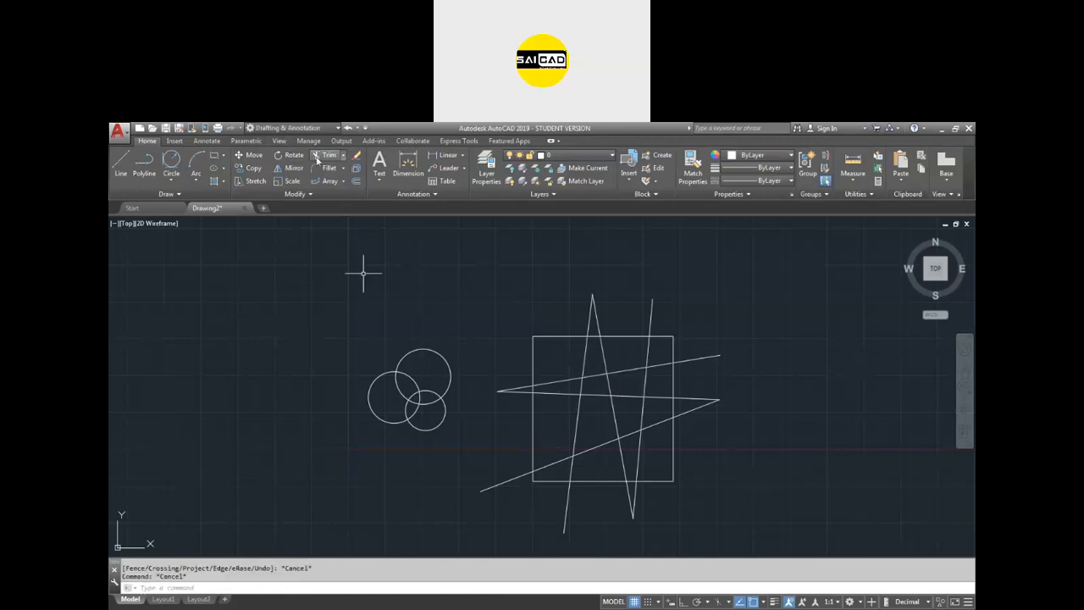
Step: Try trimming the line portions inside the rectangle with only the rectangle as cutting edge, and undo the trim
{"action": "left_click", "coordinate": [321, 156]}
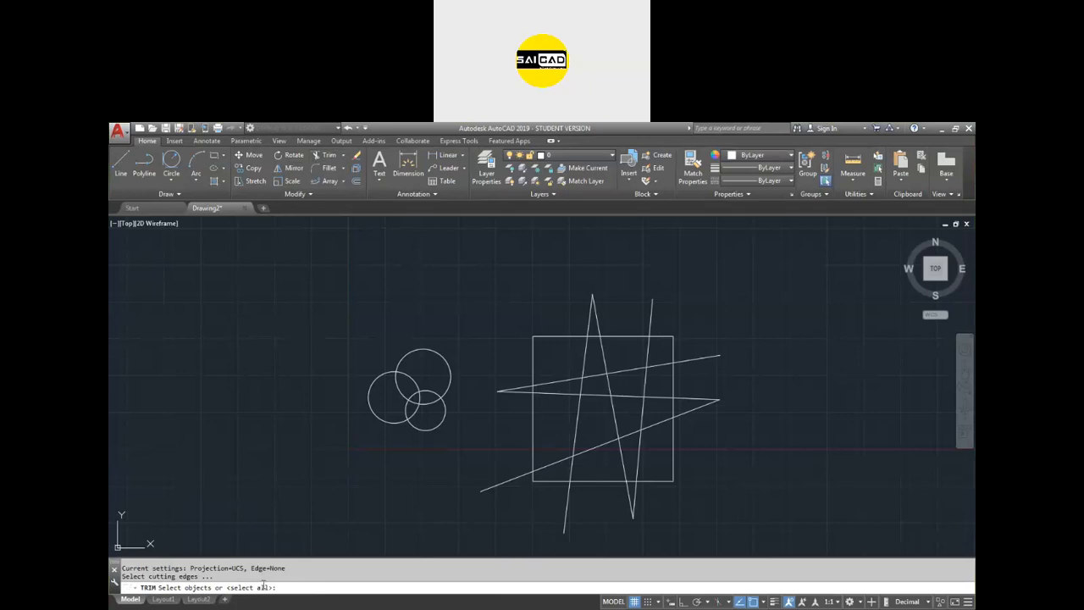
{"action": "left_click", "coordinate": [544, 481]}
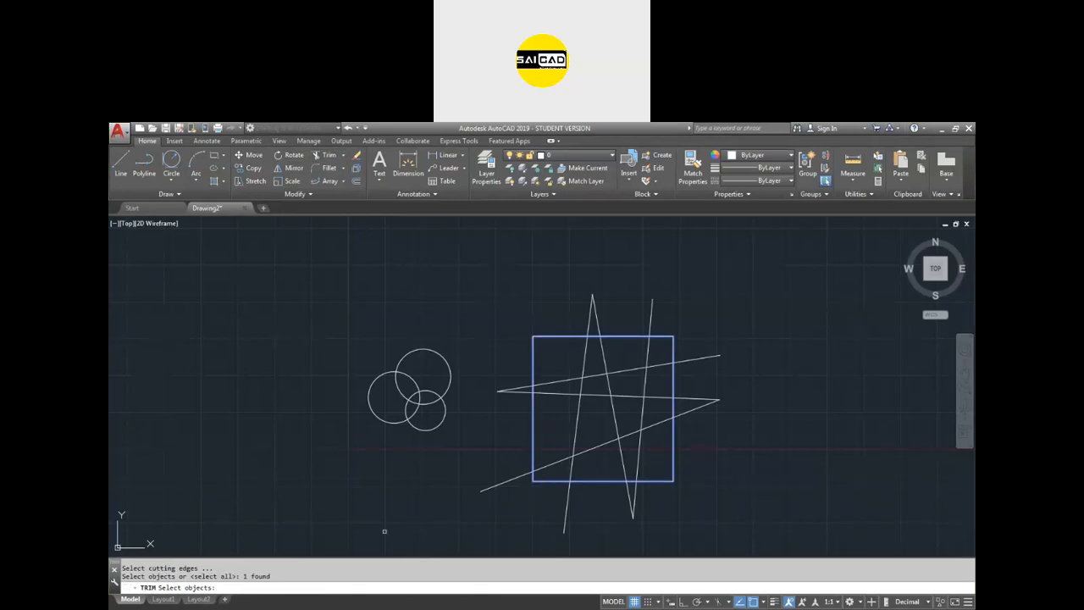
{"action": "key", "text": "Return"}
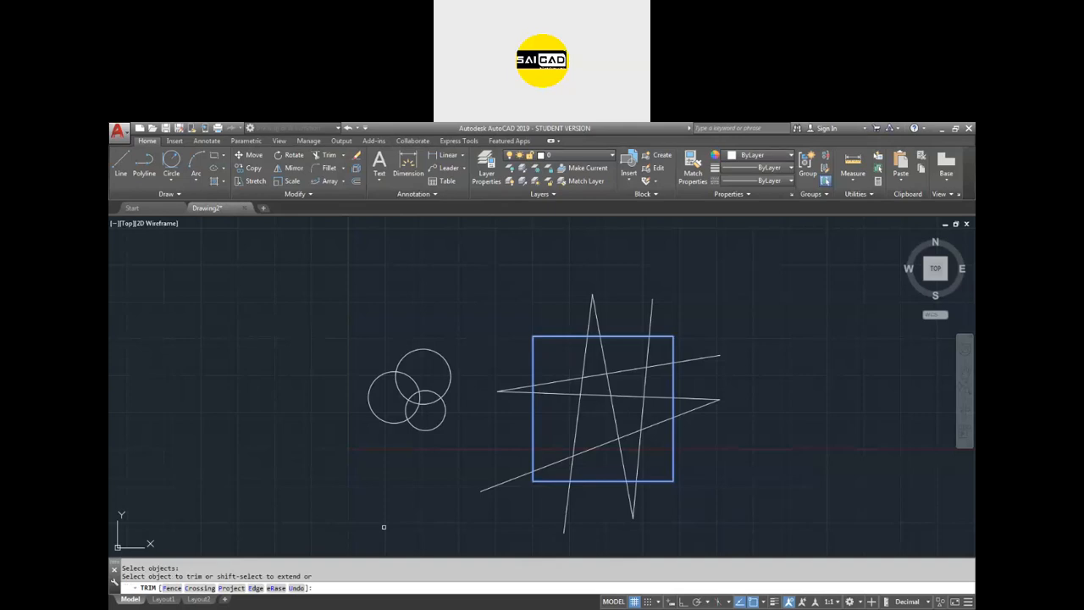
{"action": "left_click", "coordinate": [653, 350]}
{"action": "left_click", "coordinate": [553, 460]}
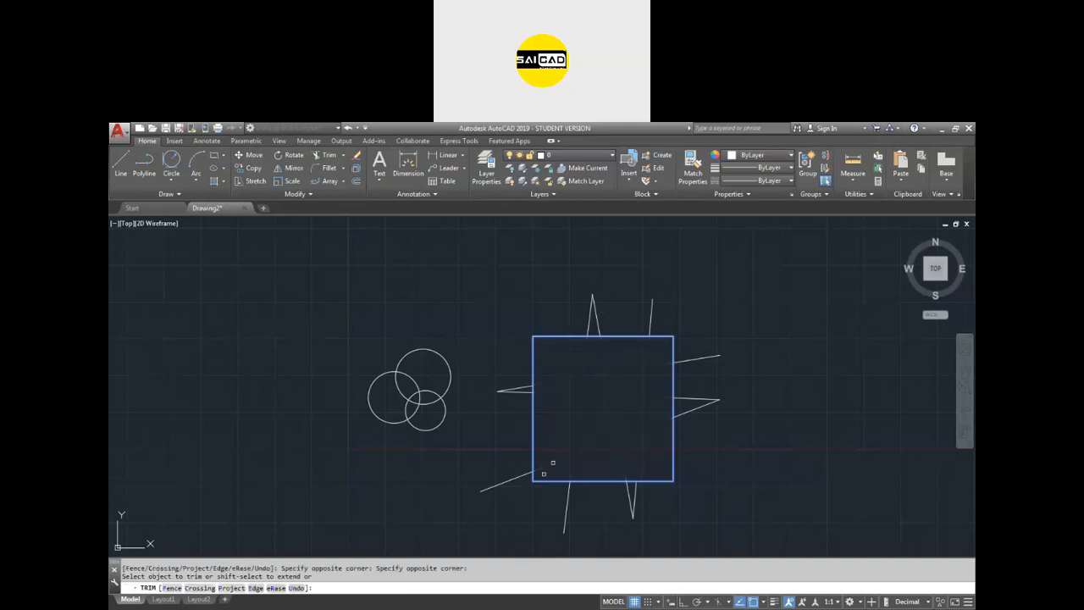
{"action": "left_click", "coordinate": [493, 486]}
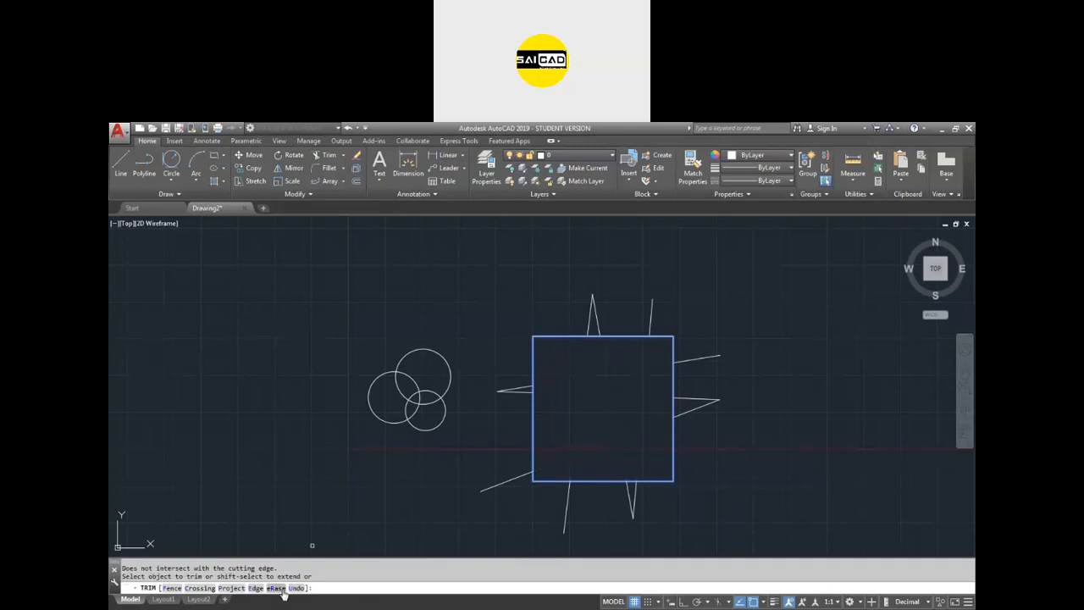
{"action": "left_click", "coordinate": [294, 589]}
Step: Trim the line portions that stick out past all four sides of the rectangle
{"action": "left_click", "coordinate": [704, 284]}
{"action": "left_click", "coordinate": [585, 306]}
{"action": "left_click", "coordinate": [511, 319]}
{"action": "left_click", "coordinate": [490, 403]}
{"action": "left_click", "coordinate": [664, 483]}
{"action": "left_click", "coordinate": [515, 551]}
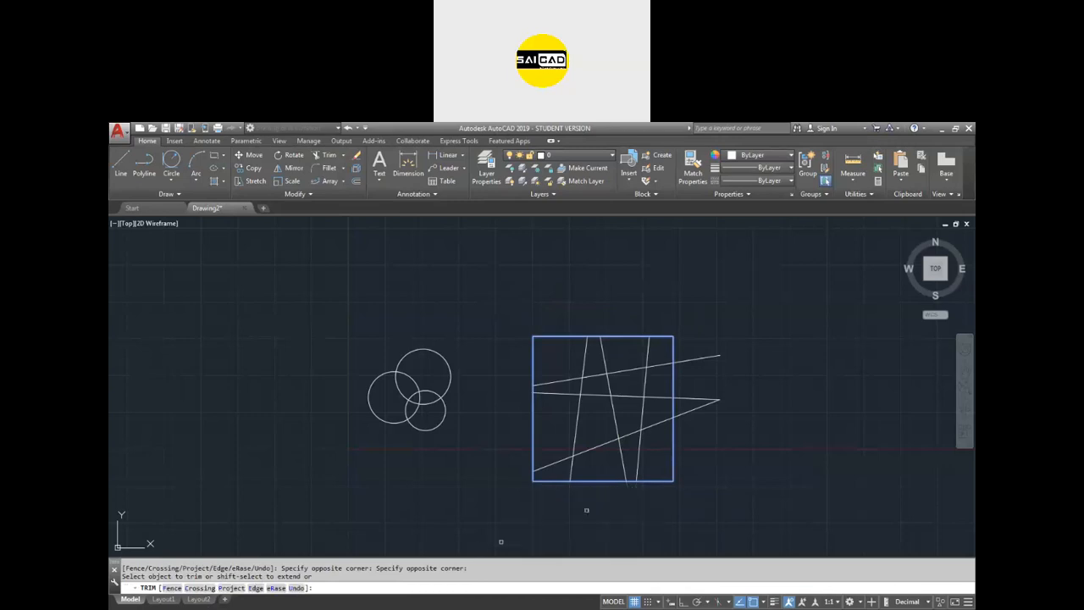
{"action": "left_click", "coordinate": [709, 453]}
{"action": "left_click", "coordinate": [702, 306]}
{"action": "left_click", "coordinate": [556, 395]}
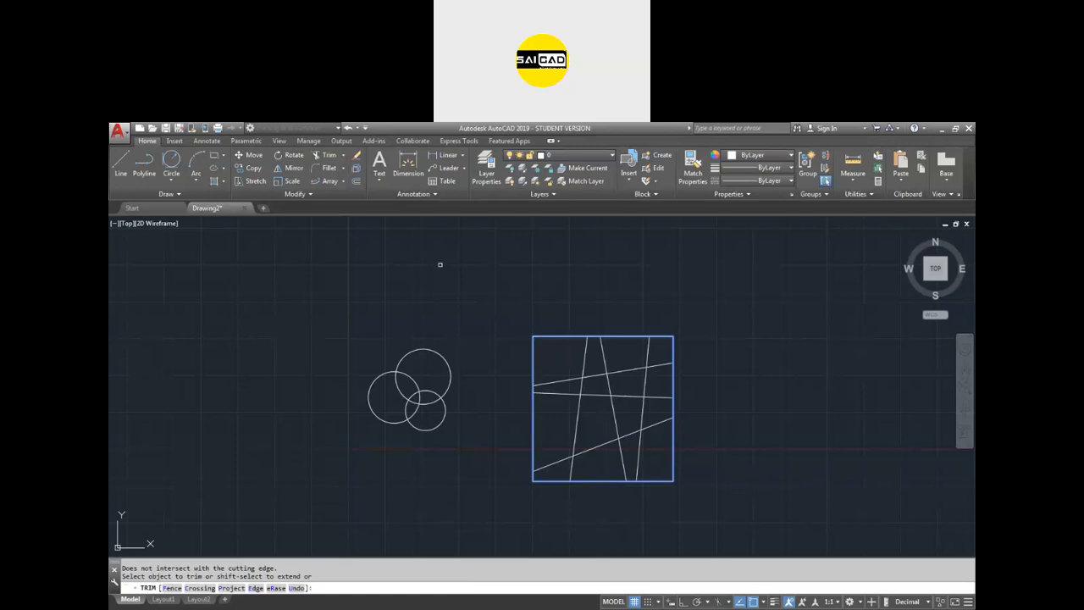
{"action": "key", "text": "Escape"}
{"action": "key", "text": "Escape"}
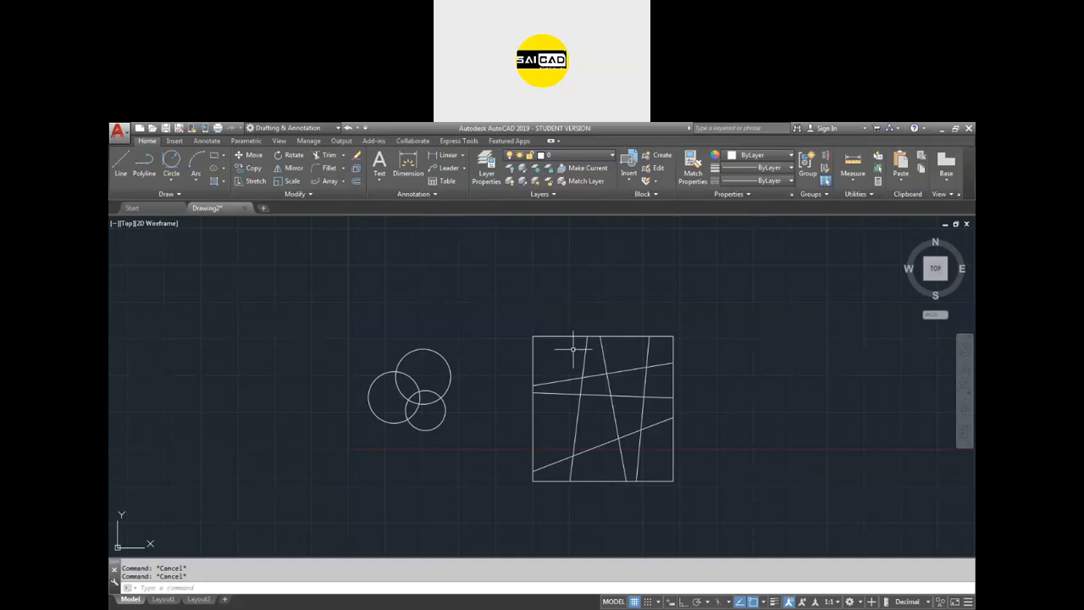
Step: Trim segments of the crossing lines in the rectangle's upper right area with all objects as cutting edges
{"action": "type", "text": "tr"}
{"action": "key", "text": "Return"}
{"action": "key", "text": "Return"}
{"action": "left_click", "coordinate": [642, 370]}
{"action": "left_click", "coordinate": [646, 378]}
{"action": "key", "text": "Escape"}
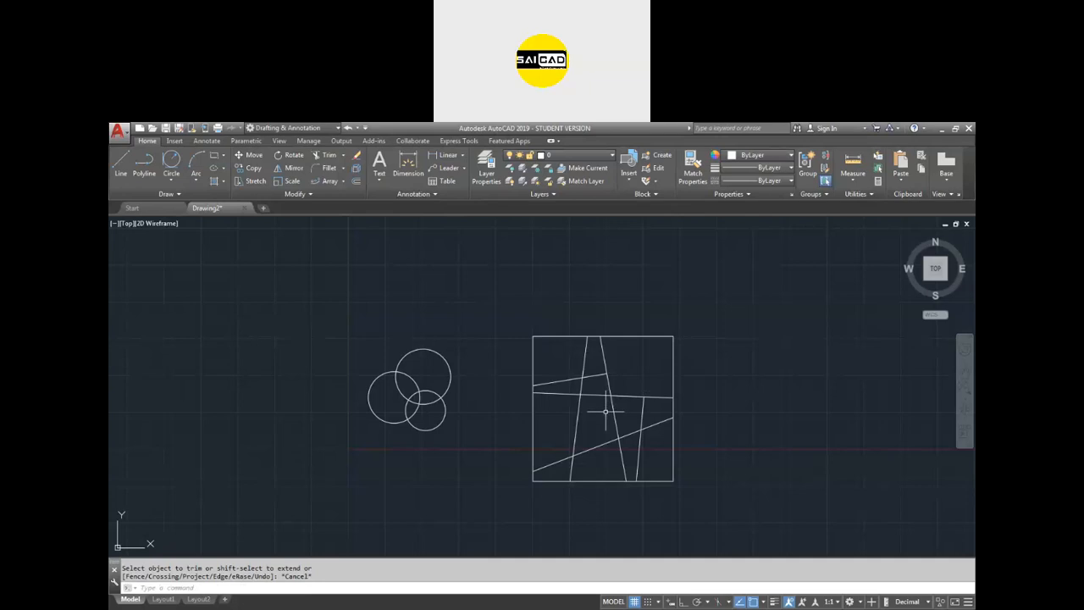
Step: Undo the last two Trim commands to restore the full lines crossing the rectangle
{"action": "key", "text": "ctrl+z"}
{"action": "key", "text": "ctrl+z"}
{"action": "key", "text": "Escape"}
{"action": "key", "text": "Escape"}
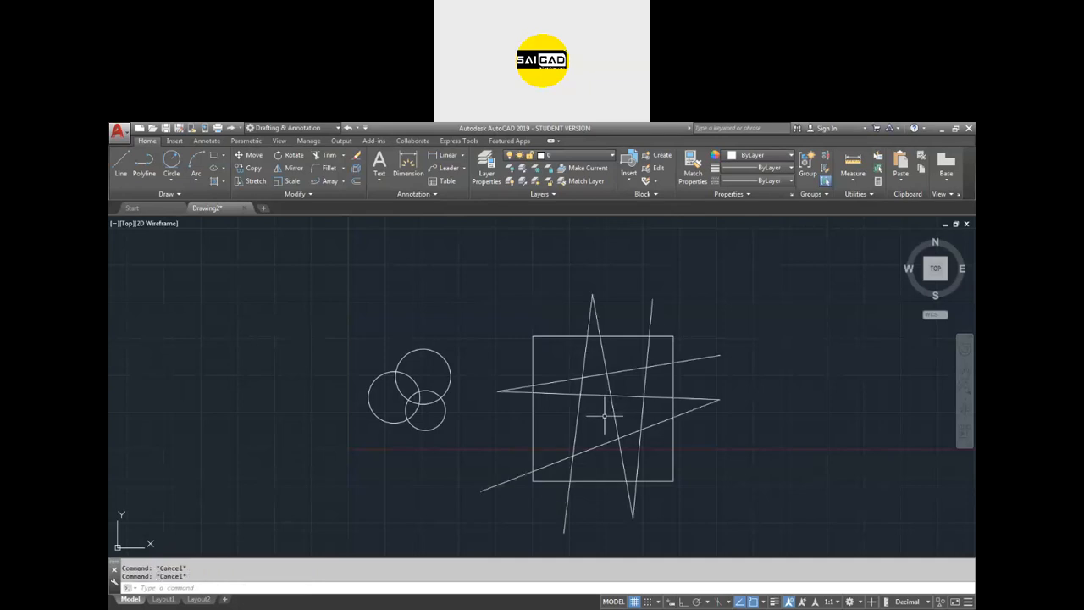
Step: Trim away all line portions inside the rectangle, using the rectangle as the only cutting edge
{"action": "type", "text": "tr"}
{"action": "key", "text": "Return"}
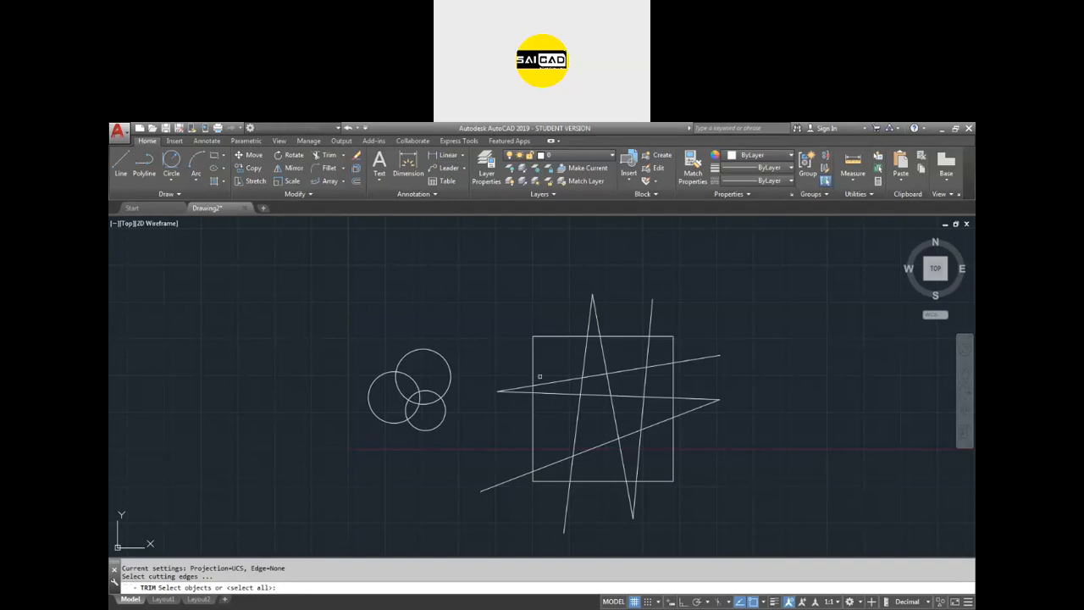
{"action": "left_click", "coordinate": [533, 365]}
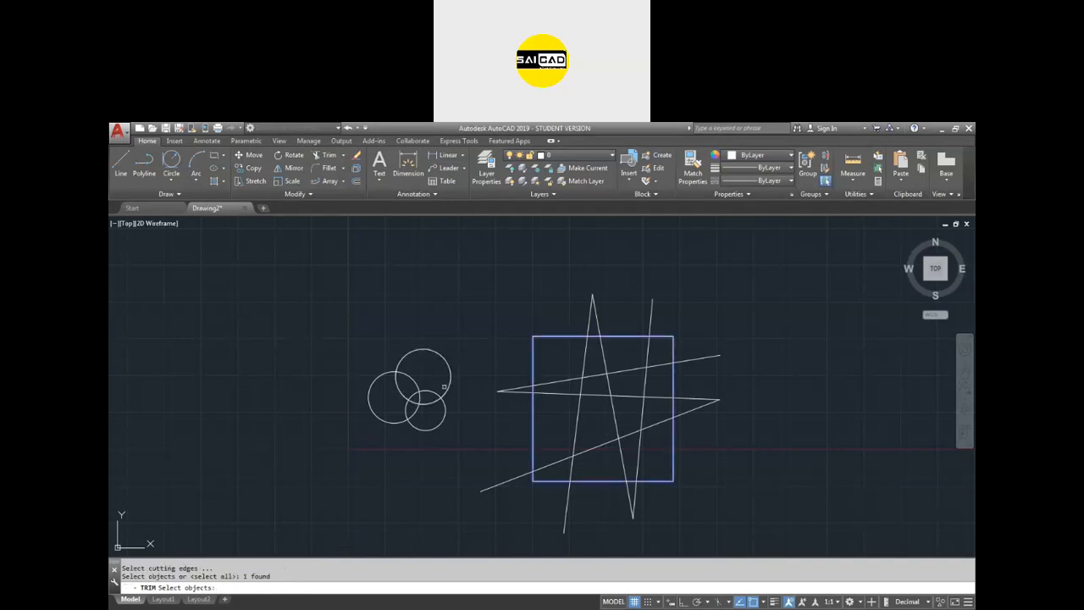
{"action": "key", "text": "Return"}
{"action": "left_click", "coordinate": [451, 388]}
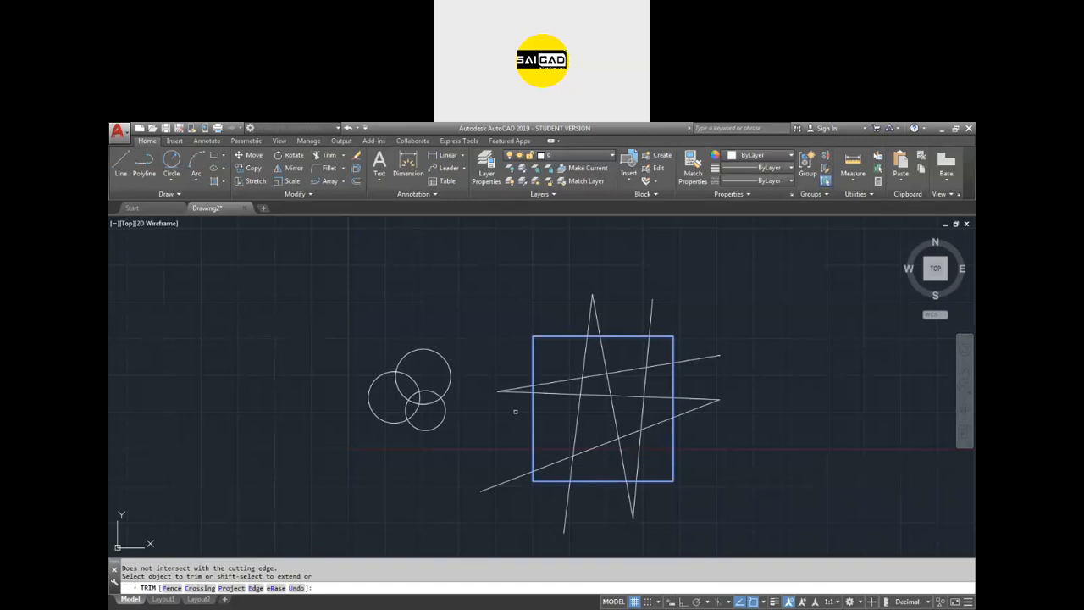
{"action": "left_click", "coordinate": [683, 334]}
{"action": "left_click", "coordinate": [536, 479]}
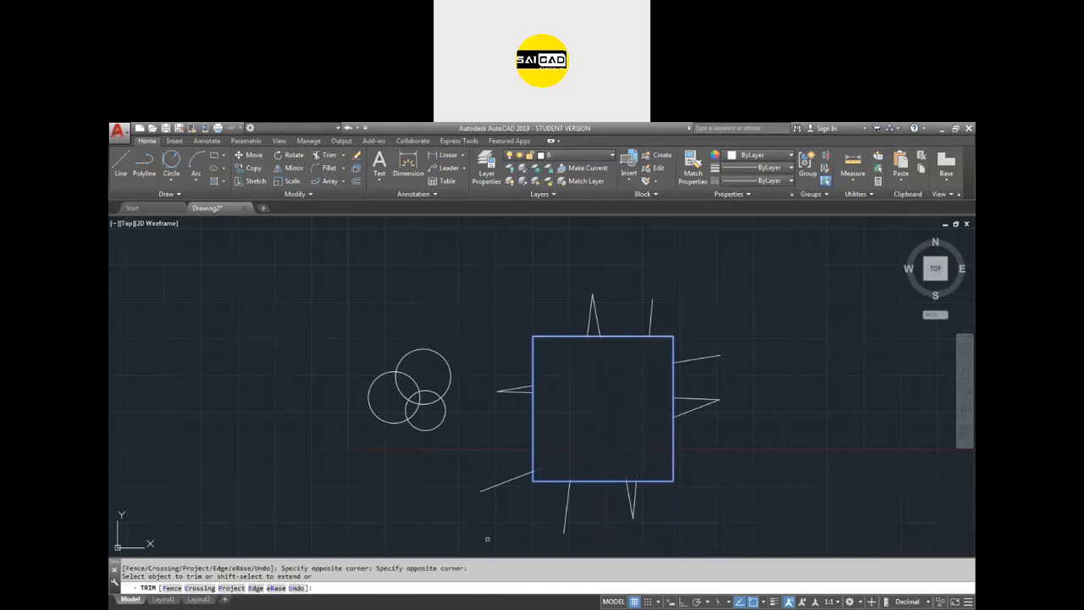
{"action": "key", "text": "Escape"}
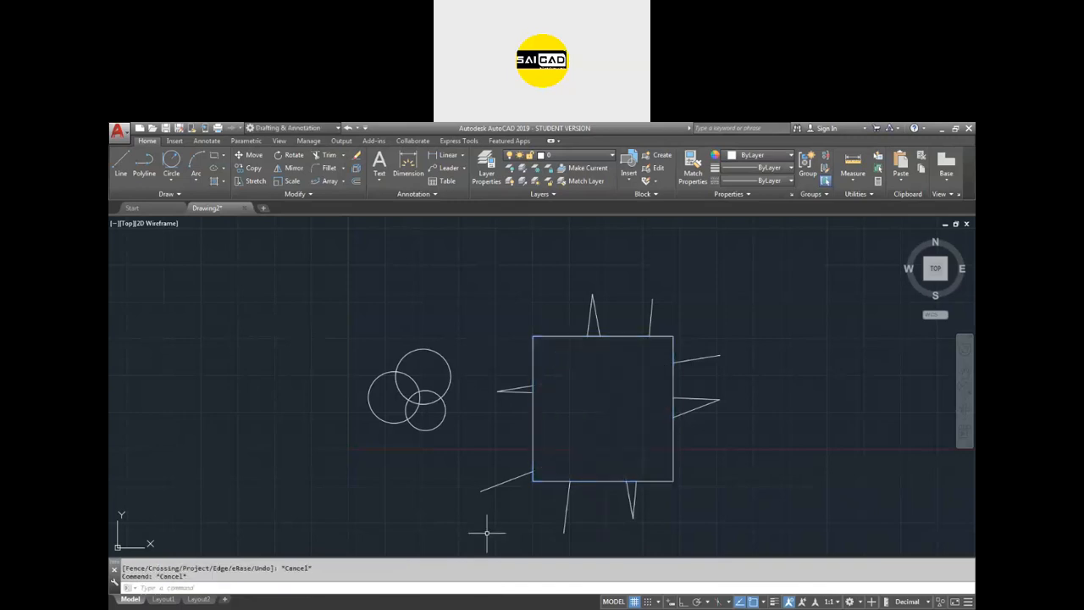
Step: Draw a large circle to the right of the rectangle, about twice the rectangle's width in diameter
{"action": "type", "text": "c"}
{"action": "key", "text": "Return"}
{"action": "scroll", "coordinate": [594, 417], "scroll_direction": "down", "scroll_amount": 4}
{"action": "left_click", "coordinate": [638, 431]}
{"action": "left_click", "coordinate": [634, 371]}
{"action": "scroll", "coordinate": [633, 483], "scroll_direction": "up", "scroll_amount": 2}
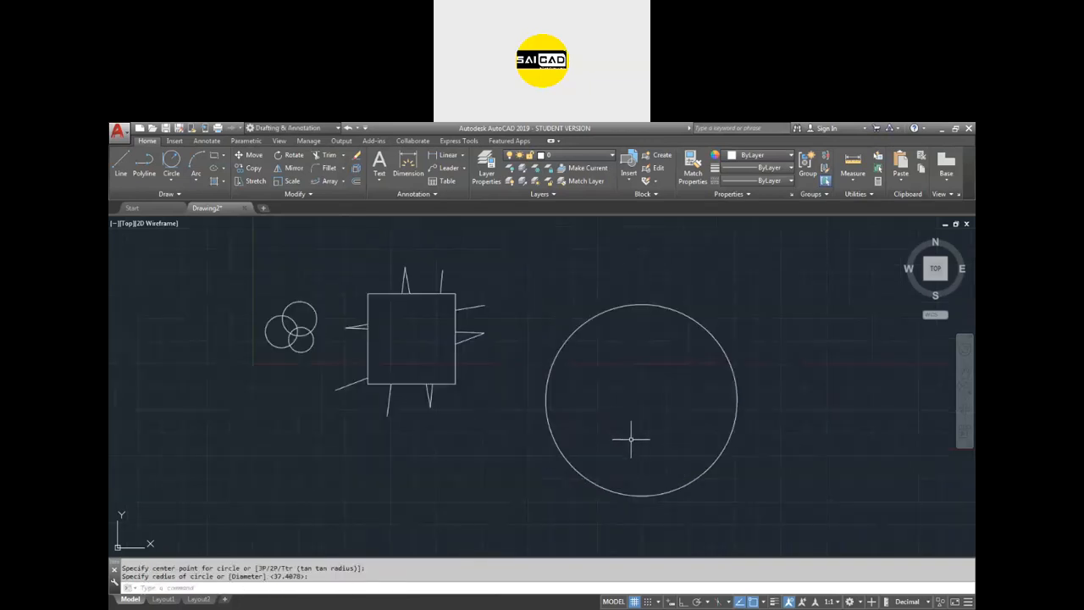
Step: Draw a zigzag of nine connected lines that cross the large circle in different directions and end outside it
{"action": "type", "text": "l"}
{"action": "key", "text": "Return"}
{"action": "left_click", "coordinate": [519, 358]}
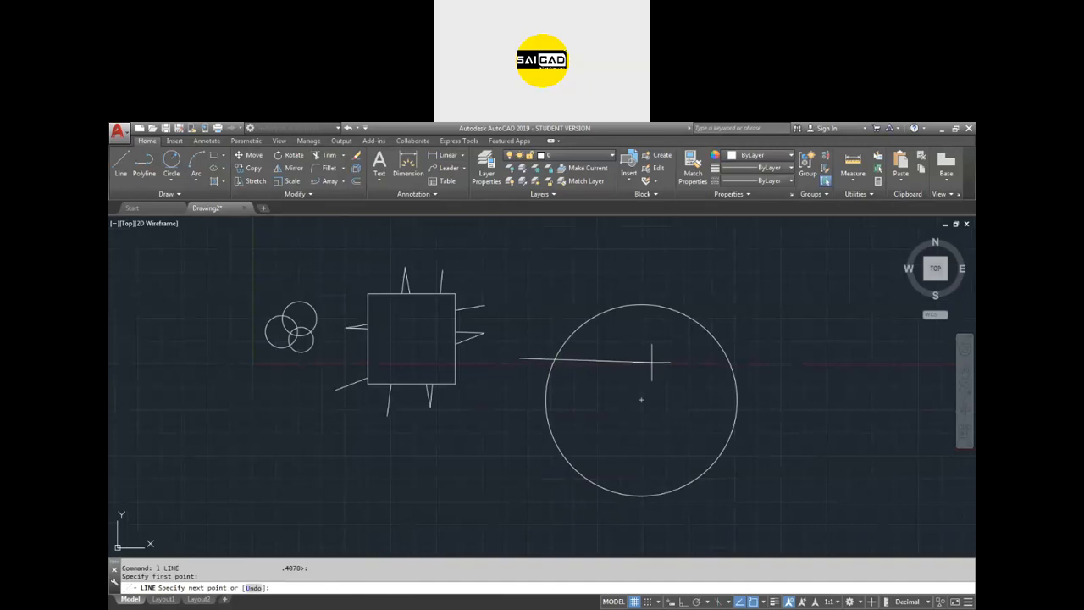
{"action": "left_click", "coordinate": [768, 364]}
{"action": "left_click", "coordinate": [502, 445]}
{"action": "left_click", "coordinate": [817, 412]}
{"action": "left_click", "coordinate": [574, 509]}
{"action": "left_click", "coordinate": [748, 299]}
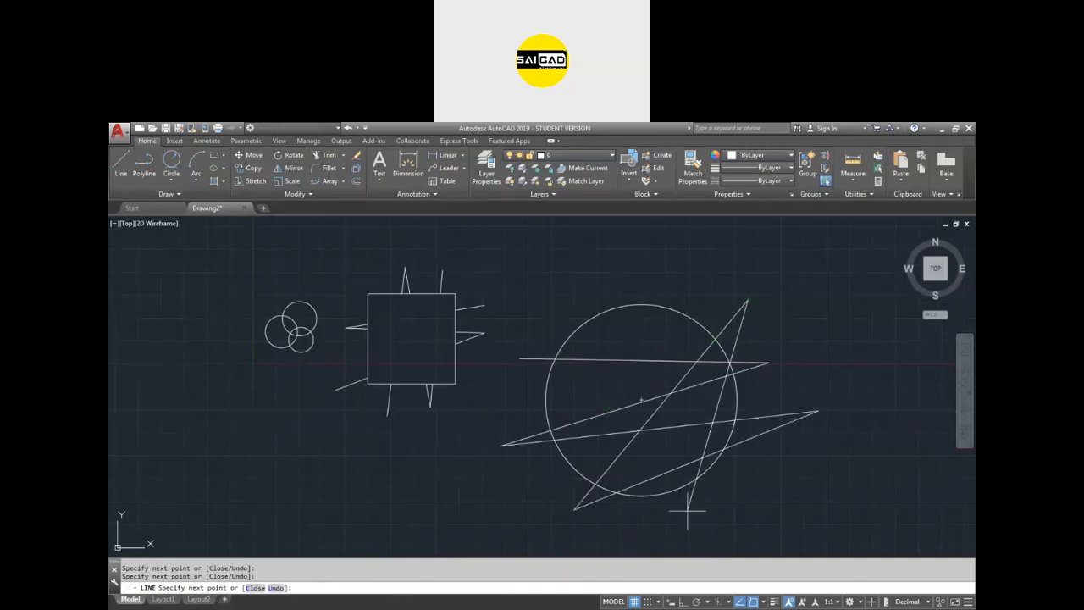
{"action": "left_click", "coordinate": [675, 532]}
{"action": "left_click", "coordinate": [634, 273]}
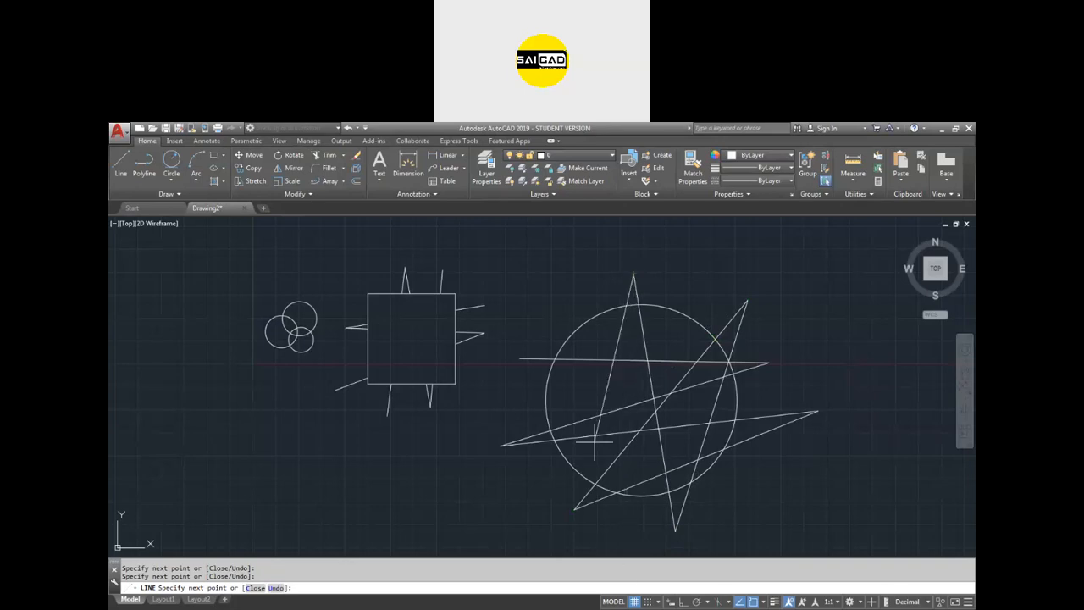
{"action": "left_click", "coordinate": [652, 517]}
{"action": "left_click", "coordinate": [540, 310]}
{"action": "key", "text": "Return"}
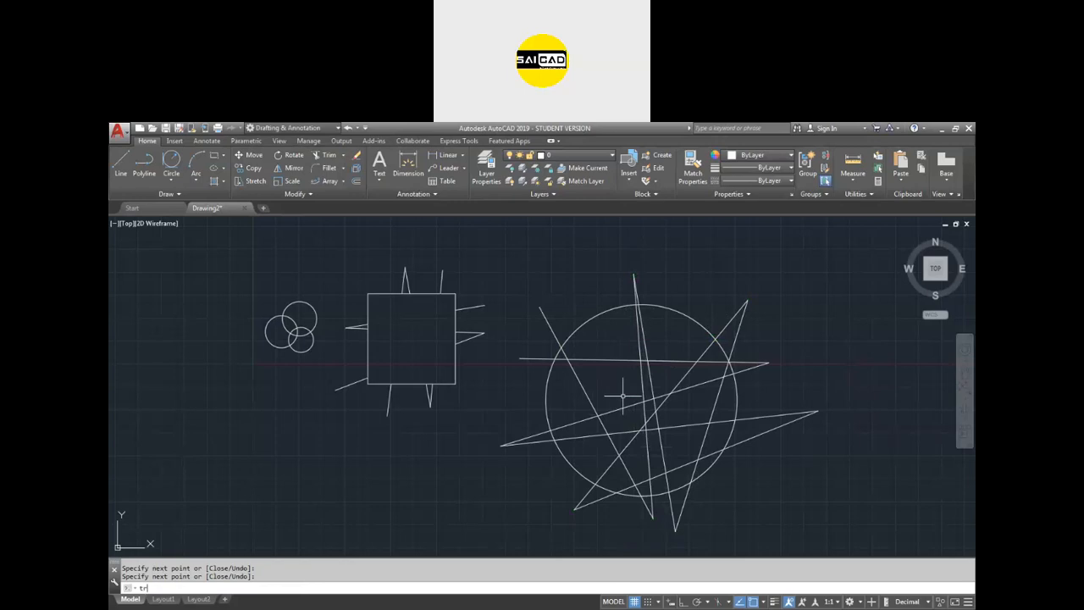
Step: Trim away all line portions inside the large circle, using the circle as the only cutting edge
{"action": "type", "text": "tr"}
{"action": "key", "text": "Return"}
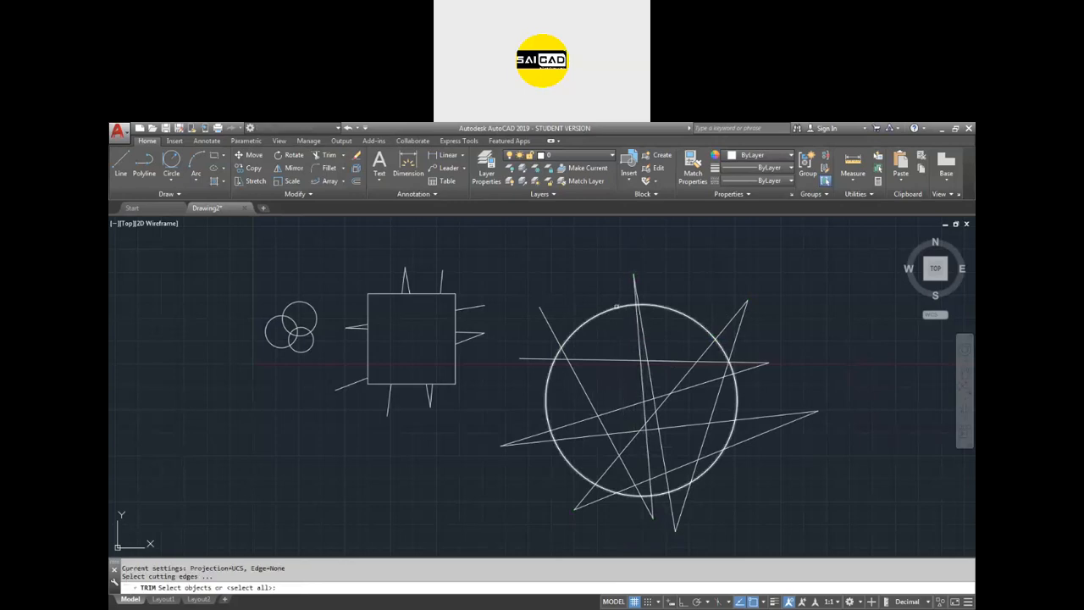
{"action": "key", "text": "Return"}
{"action": "left_click", "coordinate": [690, 342]}
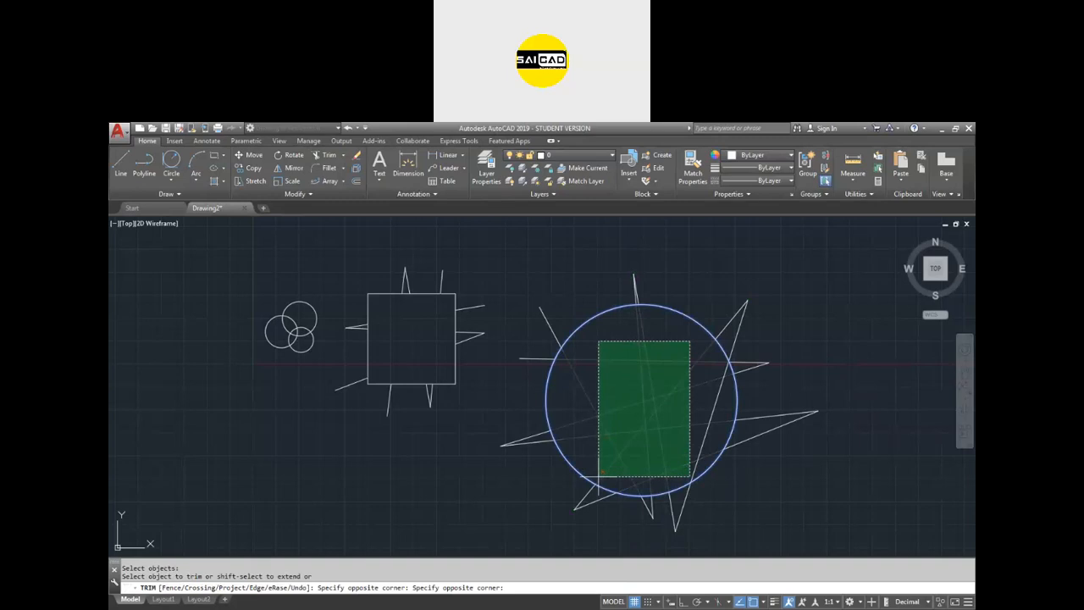
{"action": "left_click", "coordinate": [600, 475]}
{"action": "left_click", "coordinate": [625, 299]}
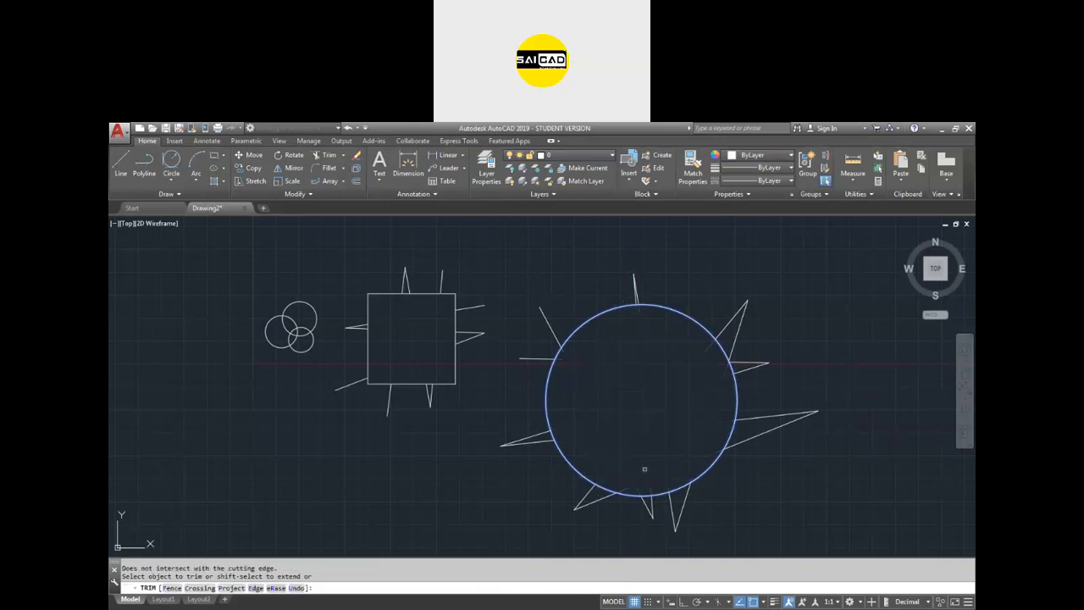
{"action": "key", "text": "Escape"}
{"action": "scroll", "coordinate": [649, 466], "scroll_direction": "down", "scroll_amount": 1}
{"action": "scroll", "coordinate": [651, 470], "scroll_direction": "up", "scroll_amount": 1}
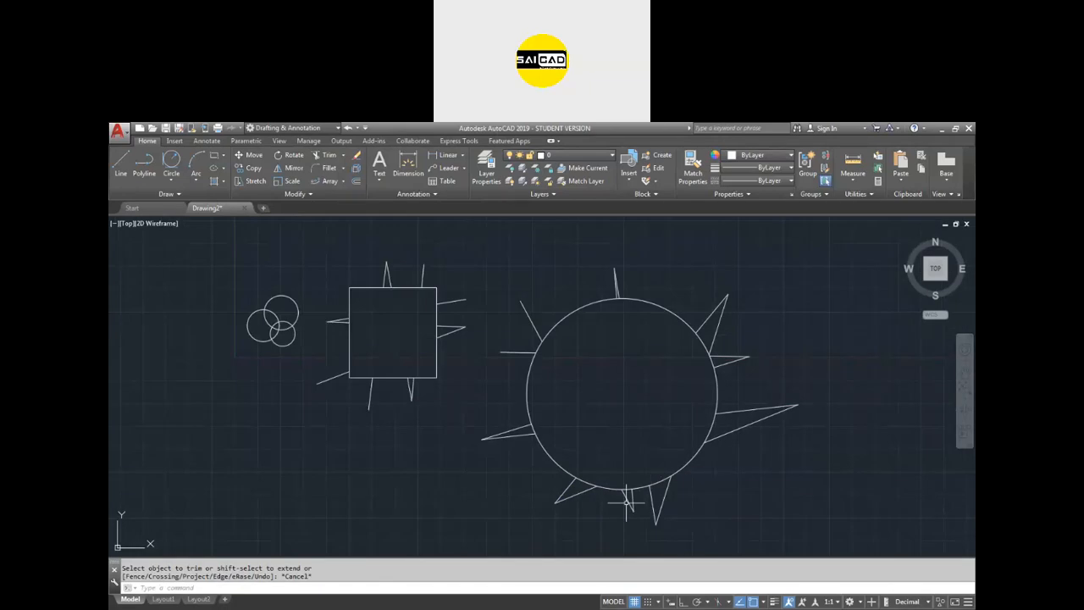
{"action": "key", "text": "Escape"}
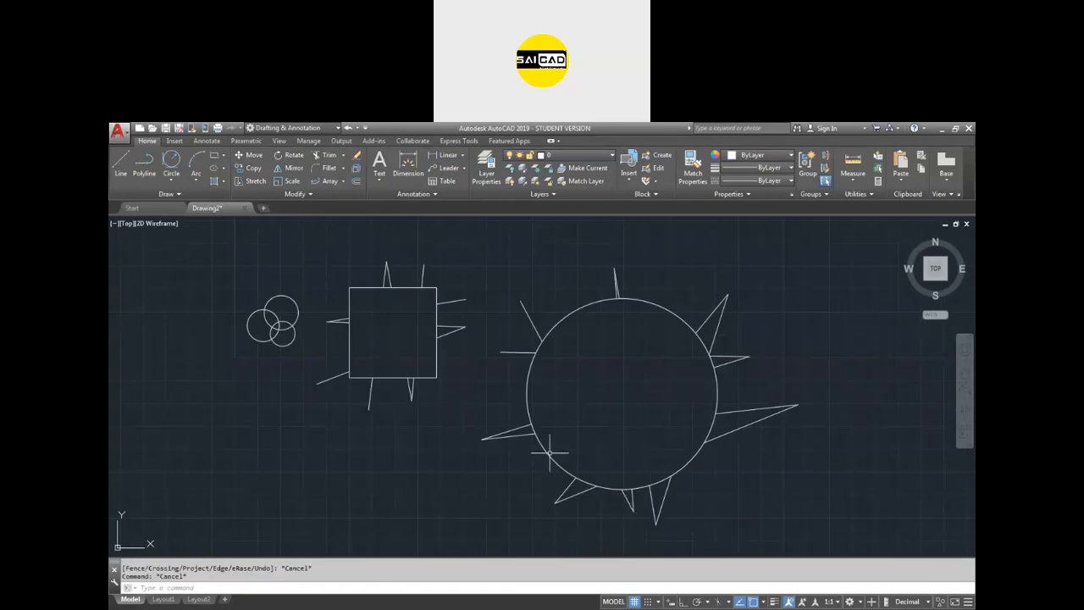
{"action": "left_click", "coordinate": [343, 155]}
{"action": "left_click", "coordinate": [334, 198]}
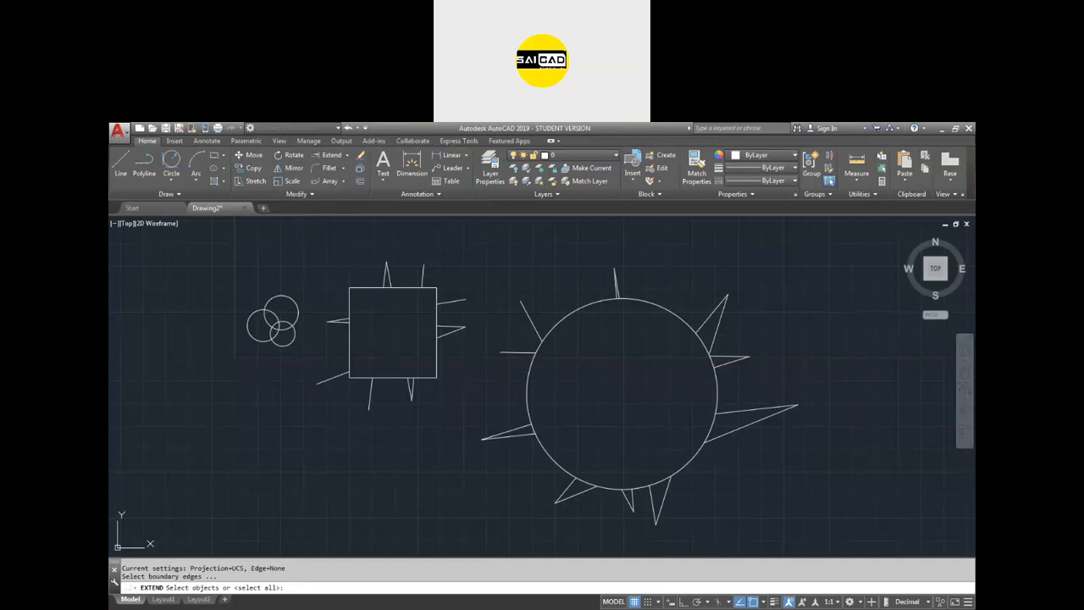
{"action": "key", "text": "Escape"}
{"action": "key", "text": "Escape"}
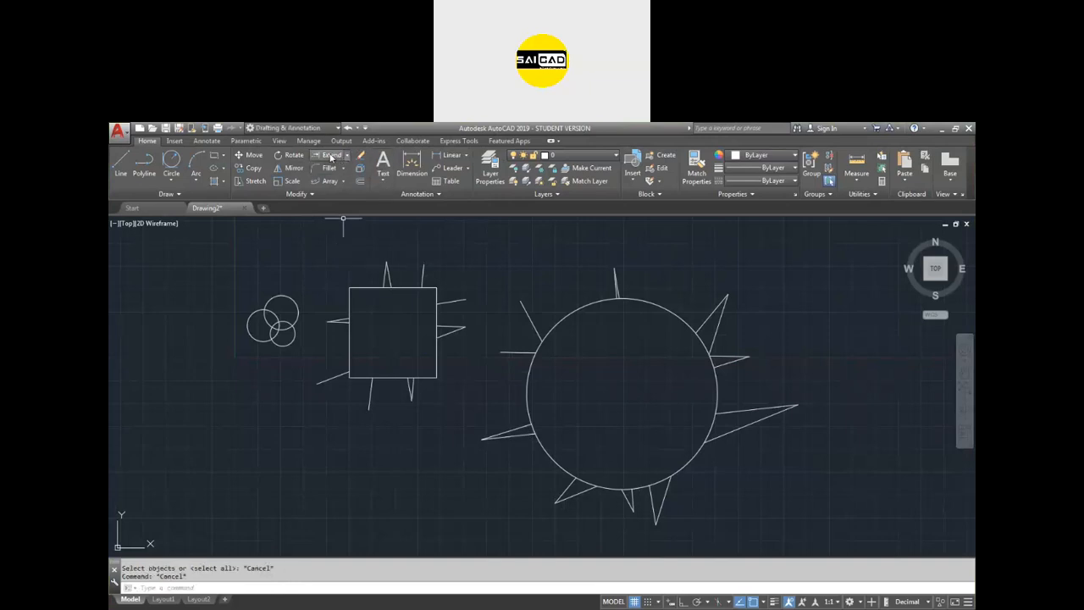
Step: With all objects as boundaries, extend the left spike's two lines, the horizontal stub and the upper-left stub into the large circle
{"action": "left_click", "coordinate": [331, 157]}
{"action": "key", "text": "Return"}
{"action": "left_click", "coordinate": [515, 417]}
{"action": "left_click", "coordinate": [523, 426]}
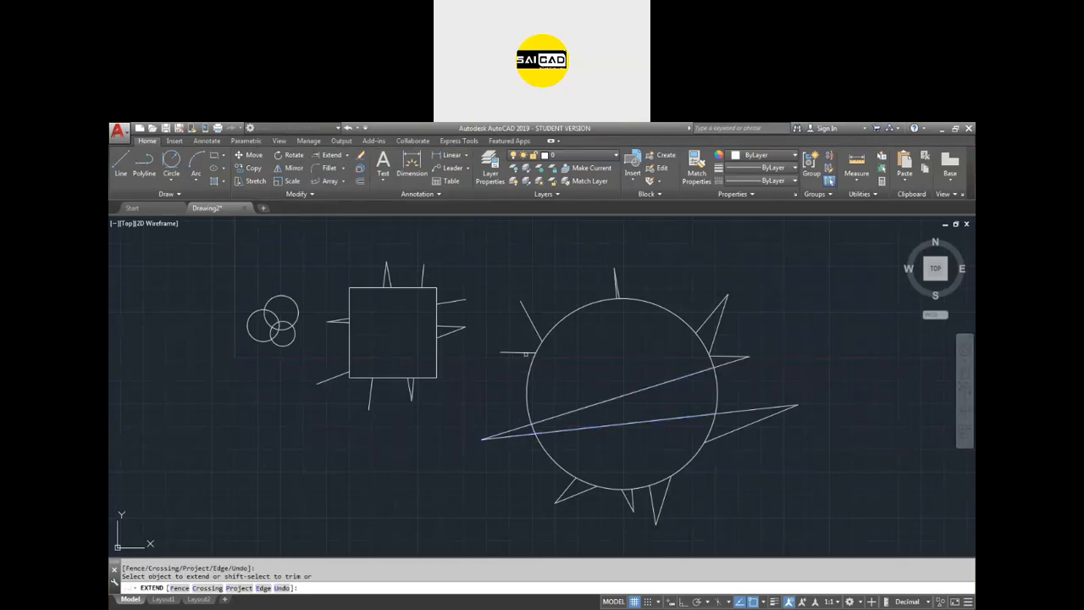
{"action": "left_click", "coordinate": [525, 354]}
{"action": "scroll", "coordinate": [554, 338], "scroll_direction": "up", "scroll_amount": 2}
{"action": "scroll", "coordinate": [551, 339], "scroll_direction": "up", "scroll_amount": 2}
{"action": "scroll", "coordinate": [550, 373], "scroll_direction": "down", "scroll_amount": 2}
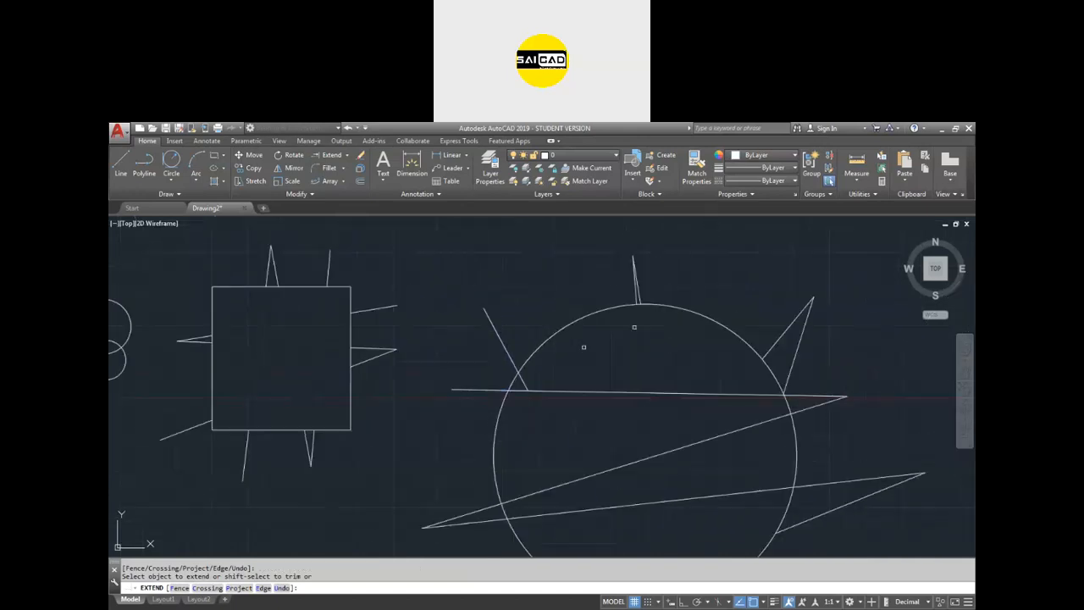
Step: Extend one line of the circle's top spike down past the horizontal line to the lower slanted line
{"action": "left_click", "coordinate": [646, 303]}
{"action": "left_click", "coordinate": [636, 288]}
{"action": "scroll", "coordinate": [618, 304], "scroll_direction": "down", "scroll_amount": 3}
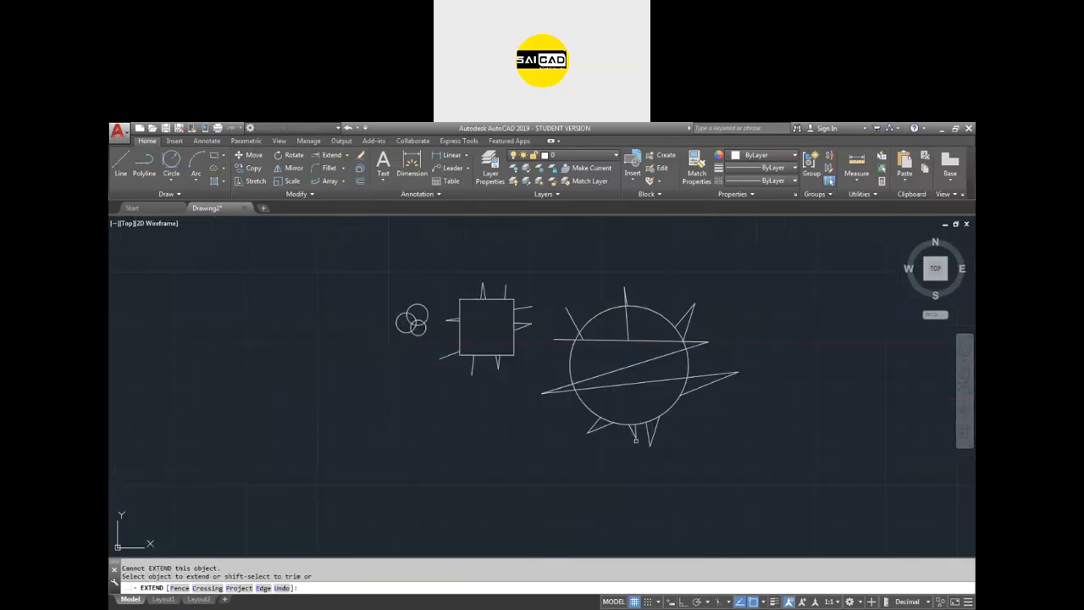
{"action": "left_click", "coordinate": [627, 337]}
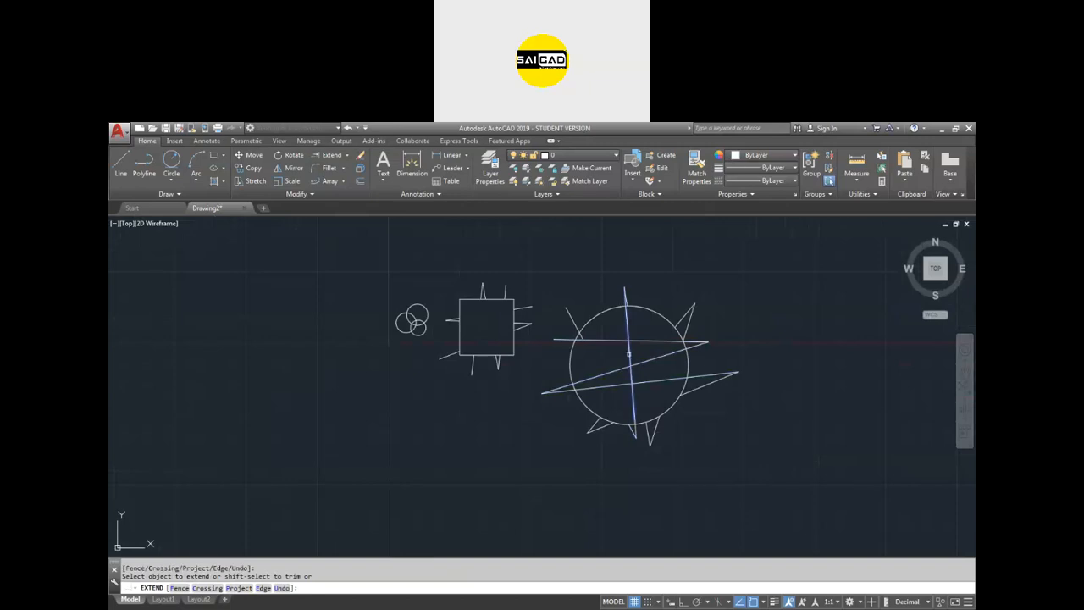
{"action": "key", "text": "Return"}
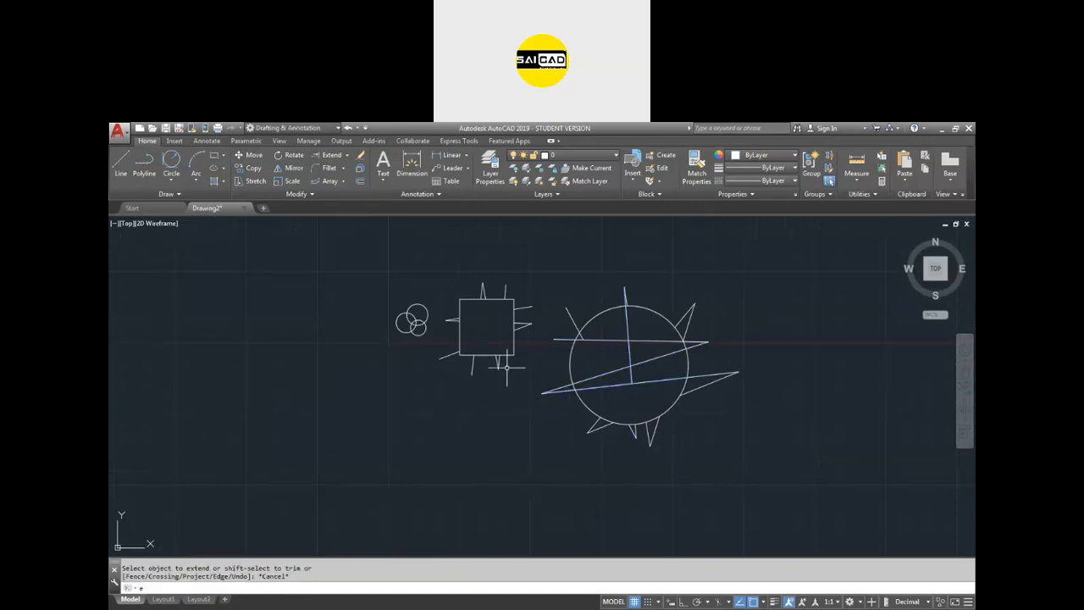
Step: Using only the square as boundary, extend its three upper and three right-hand line stubs across to the opposite sides
{"action": "key", "text": "Return"}
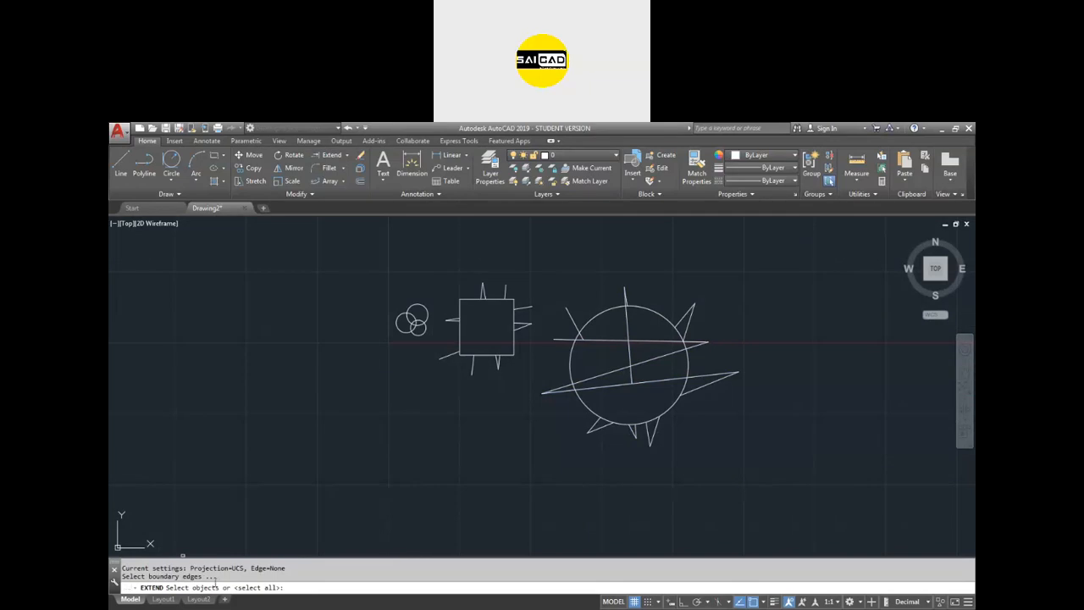
{"action": "scroll", "coordinate": [489, 325], "scroll_direction": "up", "scroll_amount": 4}
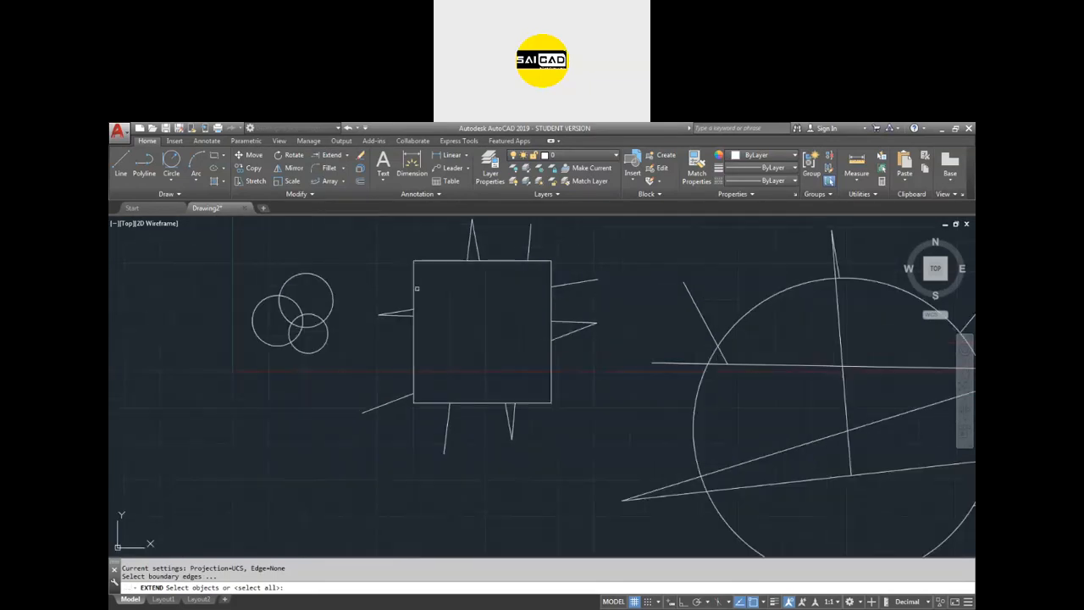
{"action": "left_click", "coordinate": [415, 289]}
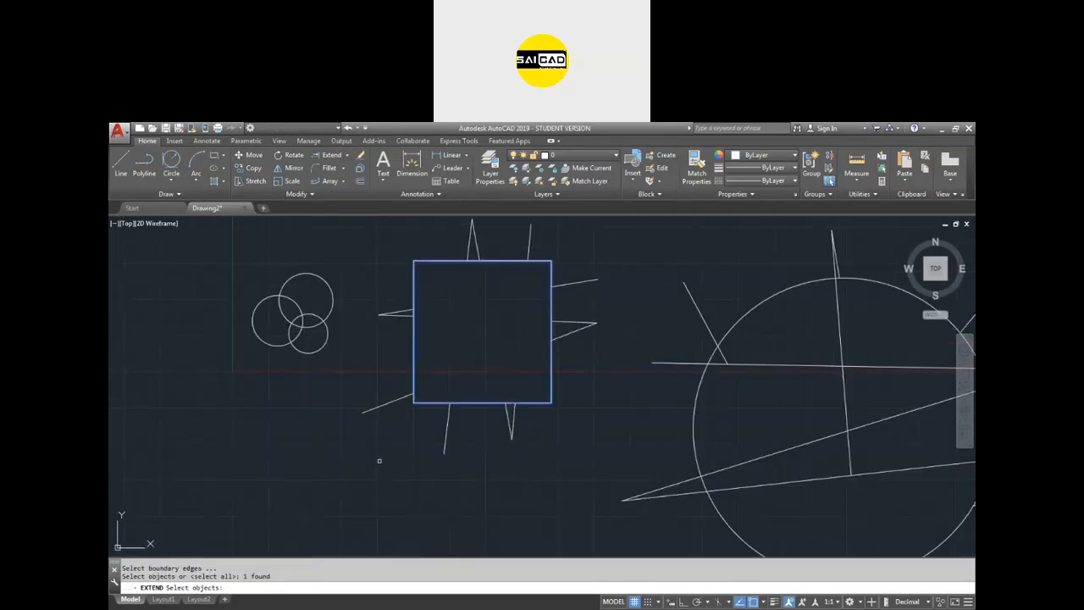
{"action": "key", "text": "Return"}
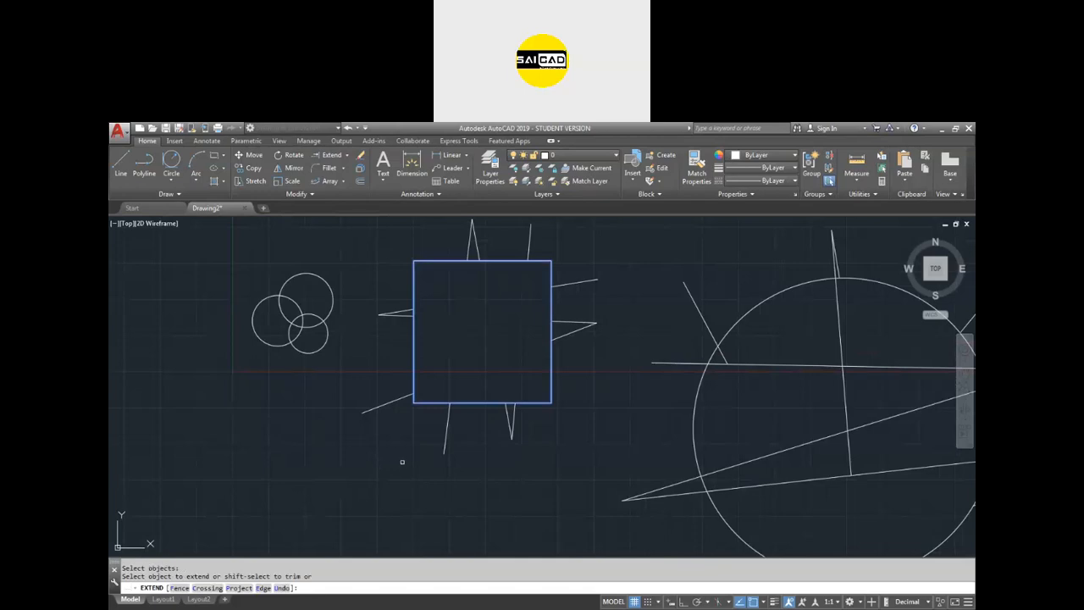
{"action": "left_click", "coordinate": [565, 238]}
{"action": "left_click", "coordinate": [449, 252]}
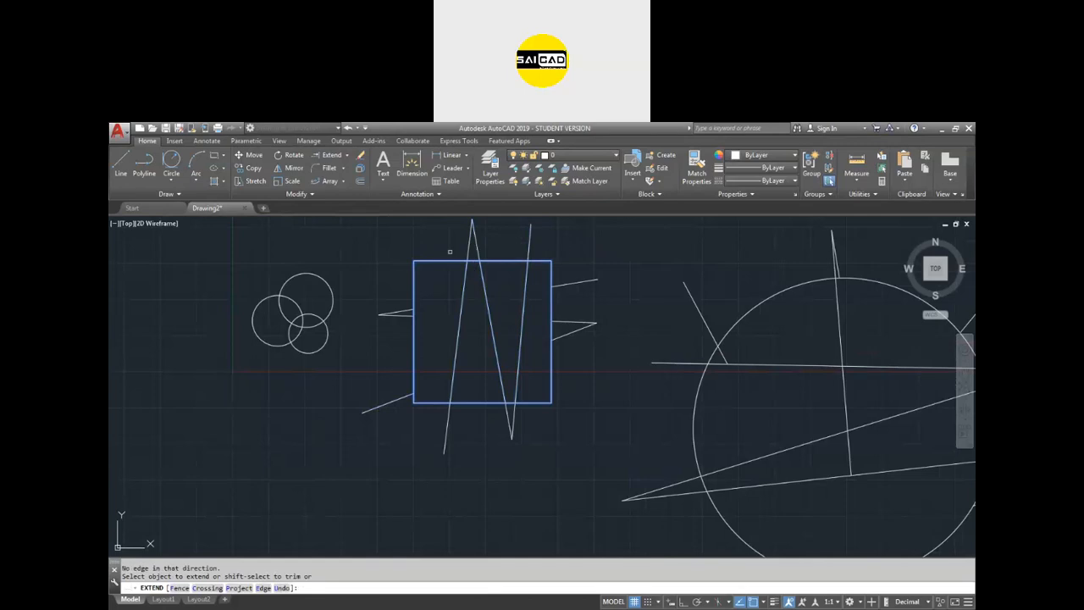
{"action": "left_click", "coordinate": [601, 251]}
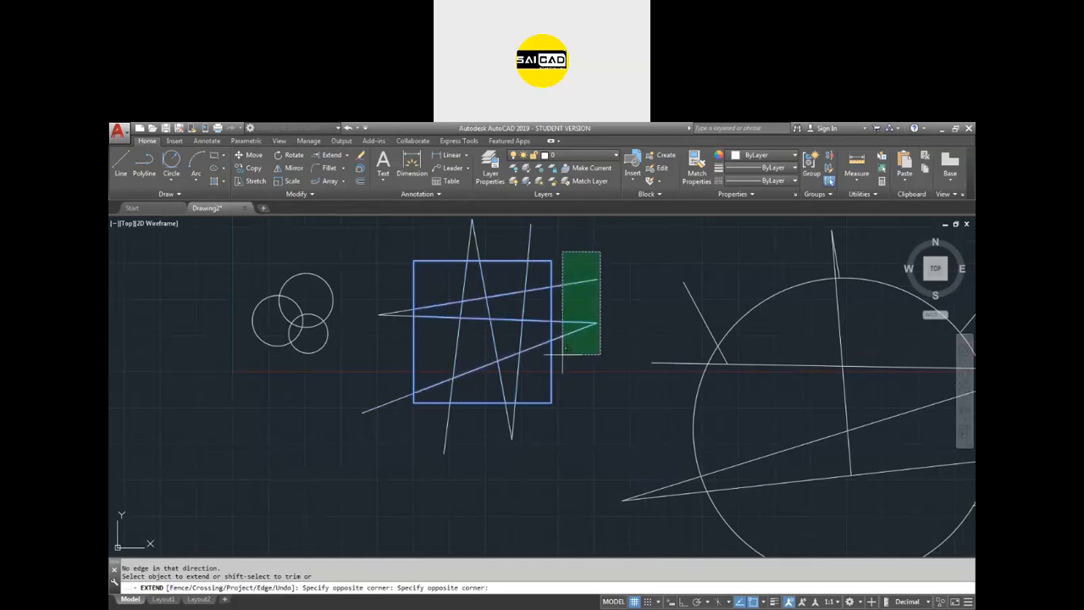
{"action": "left_click", "coordinate": [562, 354]}
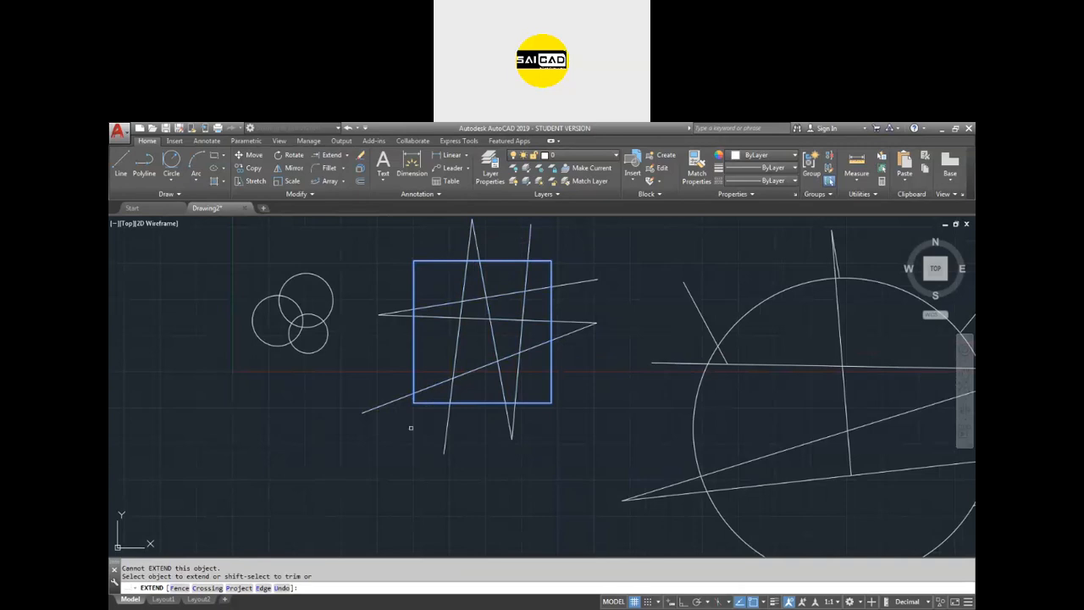
{"action": "key", "text": "Escape"}
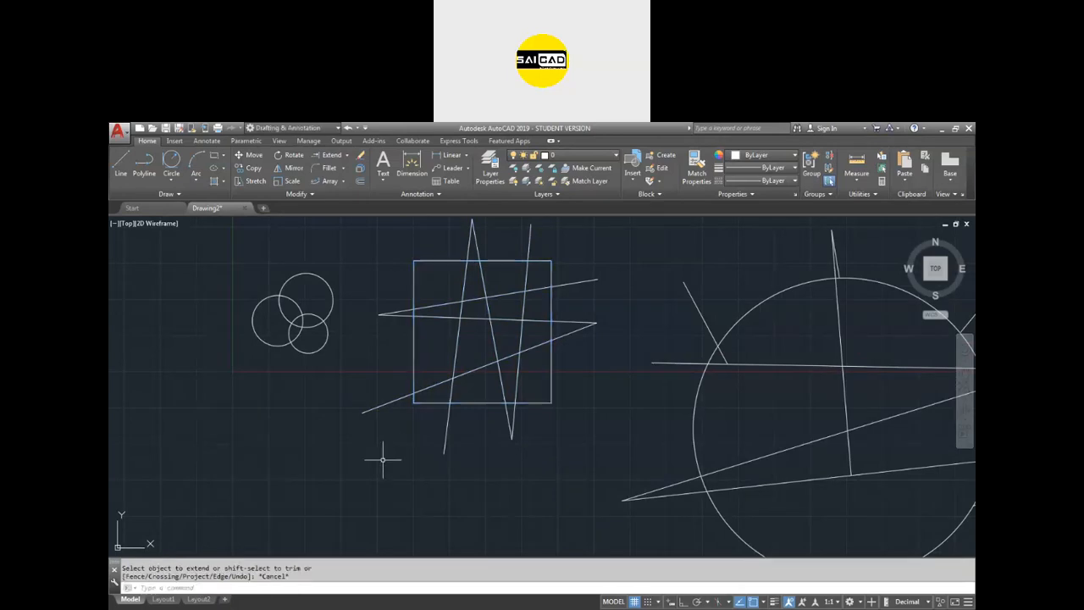
{"action": "left_click", "coordinate": [326, 156]}
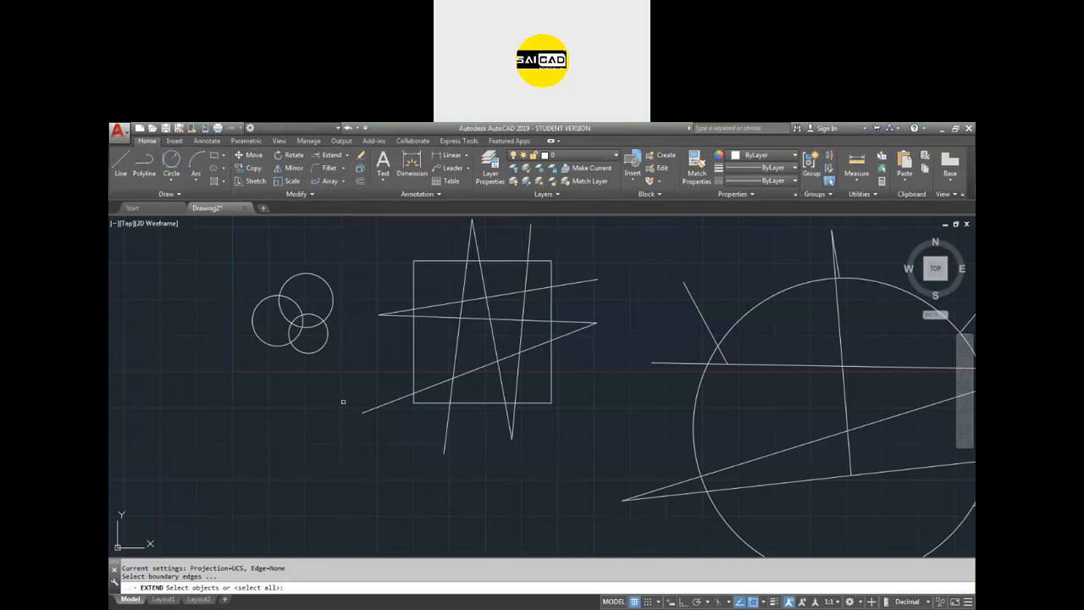
{"action": "key", "text": "Return"}
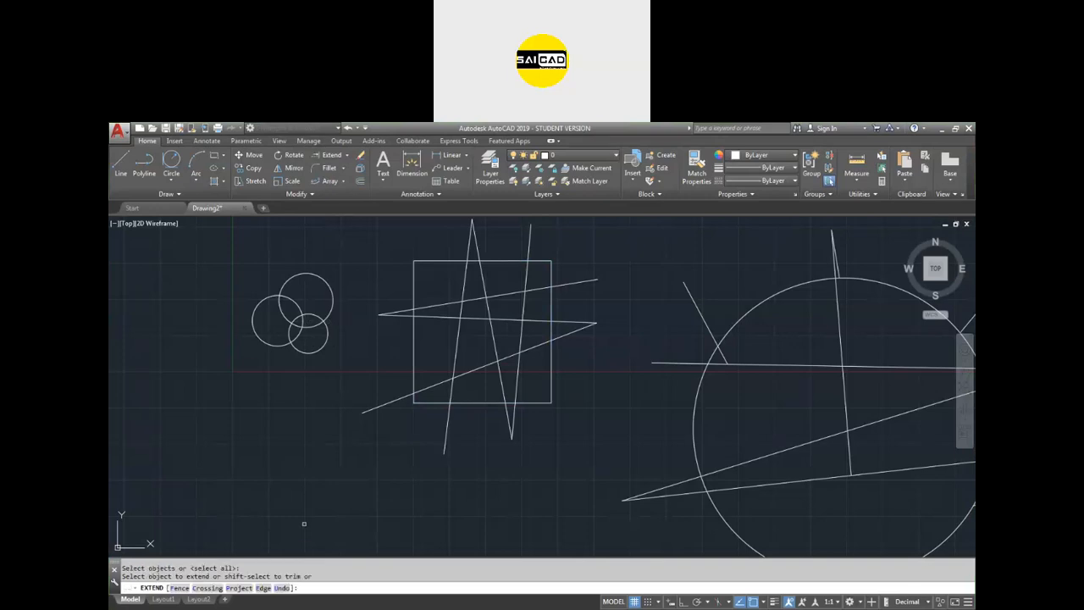
{"action": "key", "text": "Escape"}
{"action": "key", "text": "Escape"}
{"action": "type", "text": "tr"}
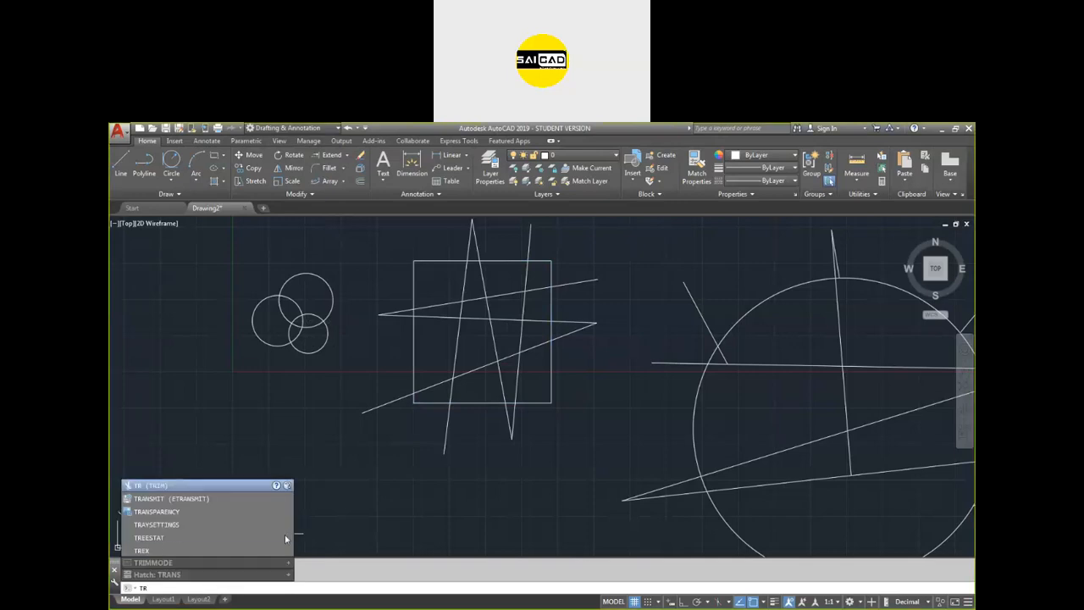
{"action": "key", "text": "Return"}
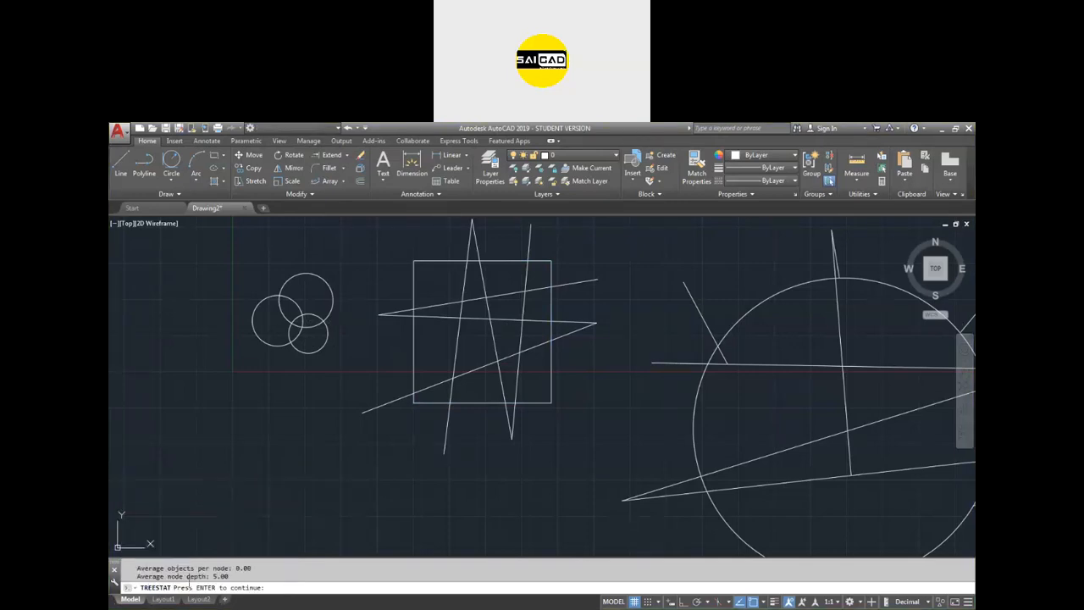
{"action": "key", "text": "Escape"}
{"action": "type", "text": "ts or"}
{"action": "key", "text": "Return"}
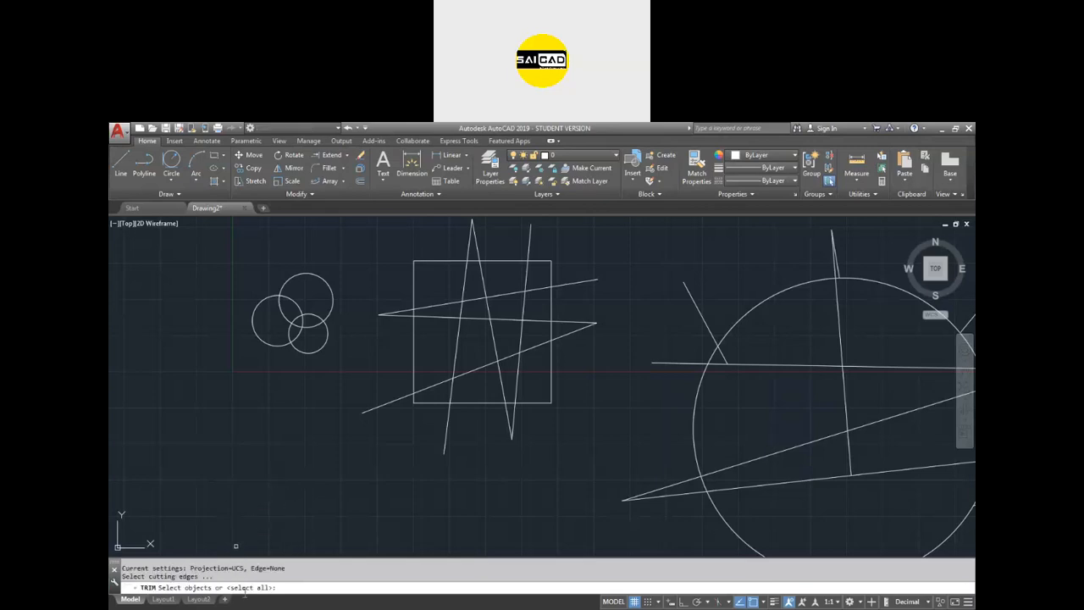
{"action": "key", "text": "Return"}
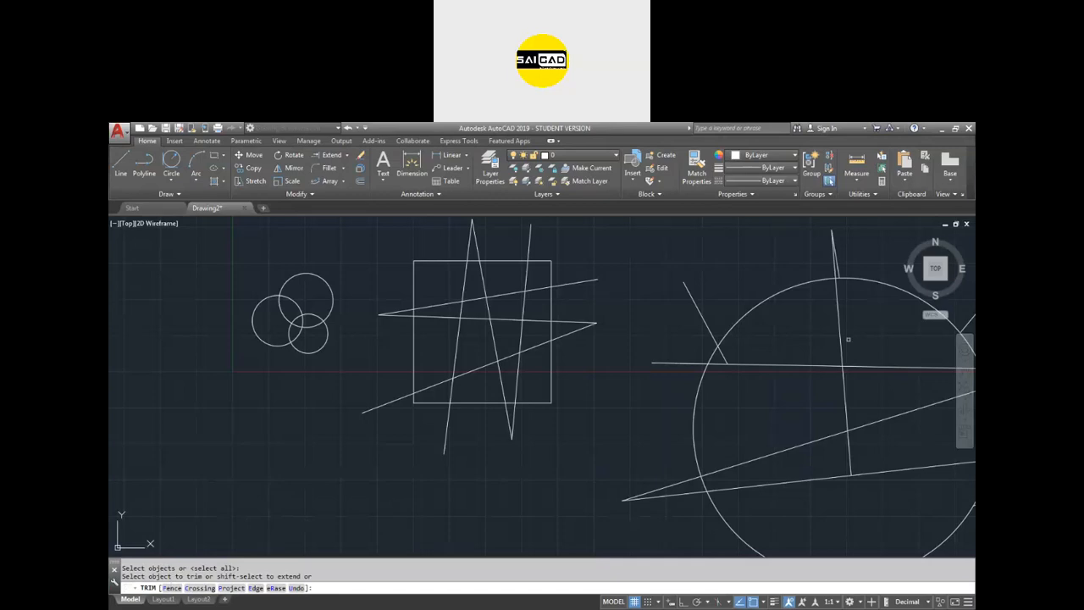
{"action": "left_click", "coordinate": [511, 440]}
{"action": "key", "text": "Escape"}
{"action": "type", "text": "tr"}
{"action": "key", "text": "Return"}
{"action": "key", "text": "Return"}
{"action": "key", "text": "Escape"}
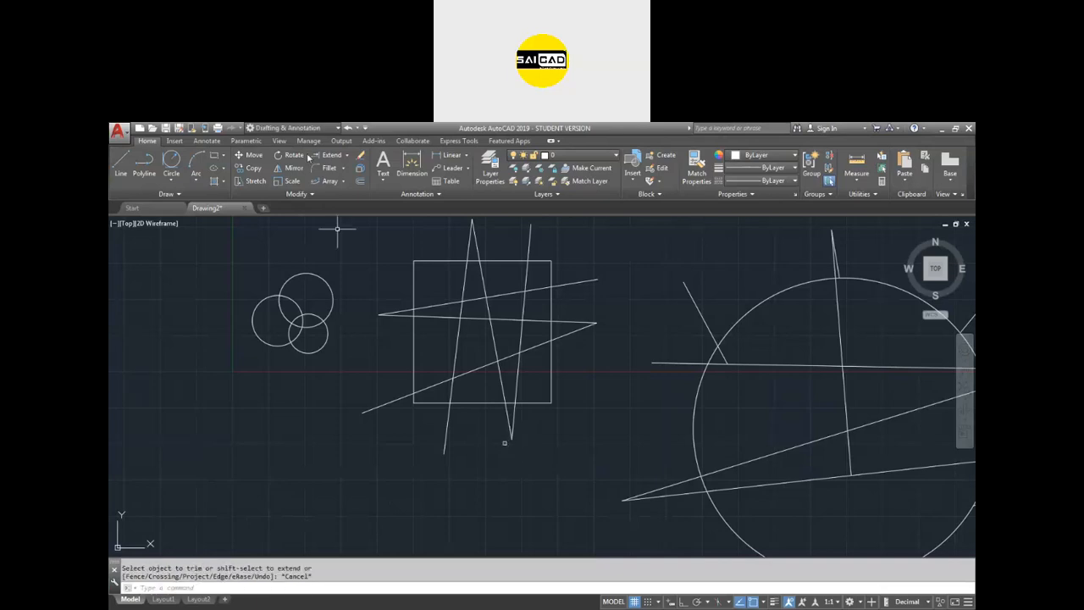
Step: With all objects as cutting edges, trim most line portions inside the square's lower half, leaving the two short segments in its lower-left corner
{"action": "left_click", "coordinate": [346, 155]}
{"action": "left_click", "coordinate": [327, 172]}
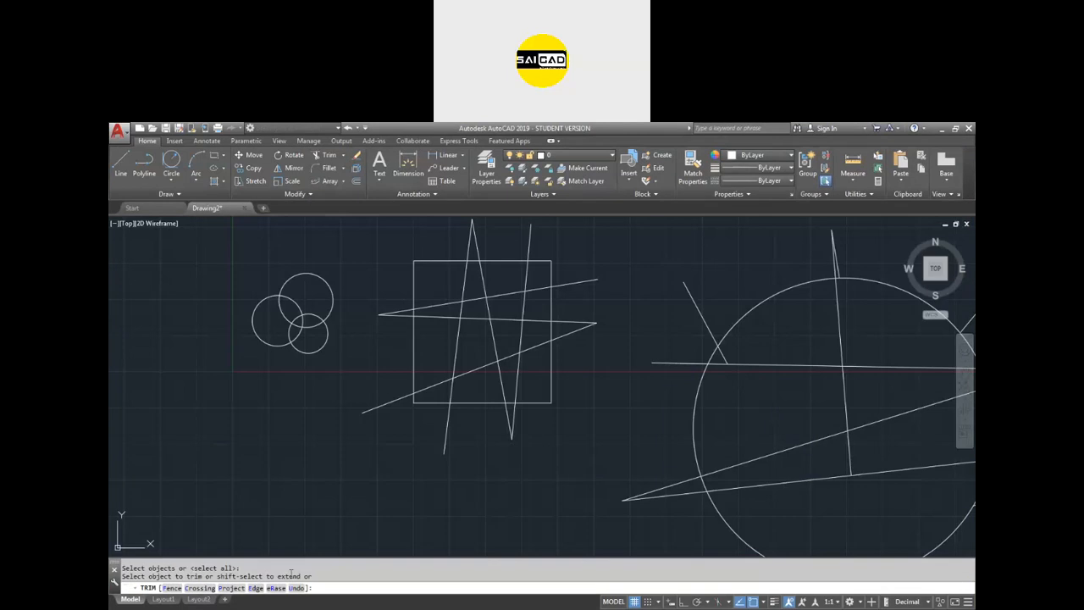
{"action": "left_click", "coordinate": [585, 441]}
{"action": "left_click", "coordinate": [342, 464]}
{"action": "left_click", "coordinate": [502, 388]}
{"action": "left_click", "coordinate": [532, 386]}
{"action": "left_click", "coordinate": [445, 341]}
{"action": "left_click", "coordinate": [446, 342]}
{"action": "left_click", "coordinate": [532, 382]}
{"action": "left_click", "coordinate": [537, 376]}
{"action": "left_click", "coordinate": [482, 376]}
{"action": "left_click", "coordinate": [448, 380]}
{"action": "left_click", "coordinate": [474, 373]}
{"action": "left_click", "coordinate": [452, 382]}
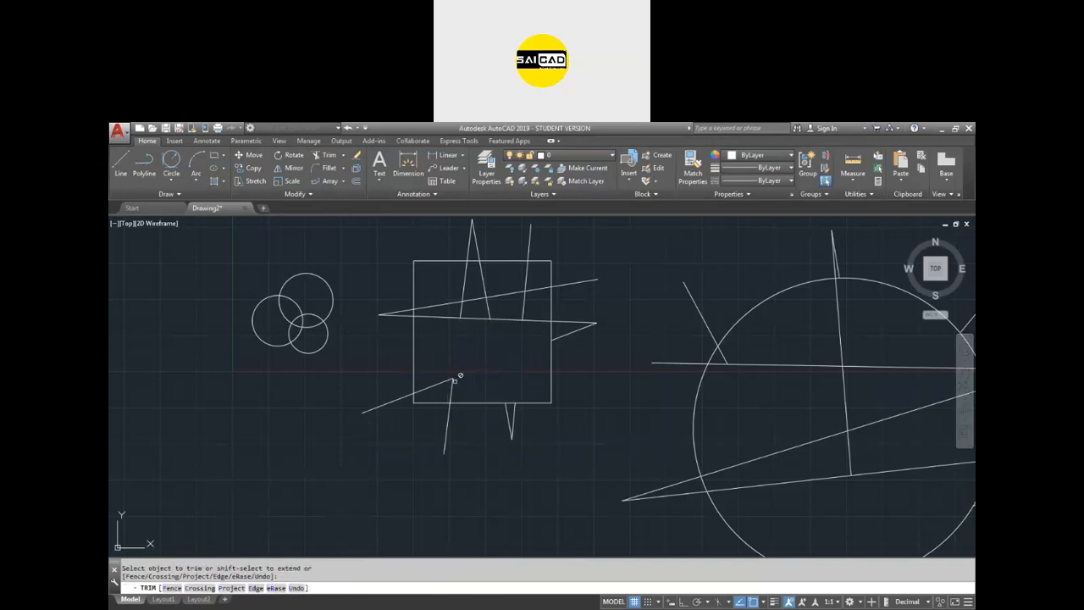
{"action": "key", "text": "Escape"}
{"action": "key", "text": "Escape"}
{"action": "key", "text": "Escape"}
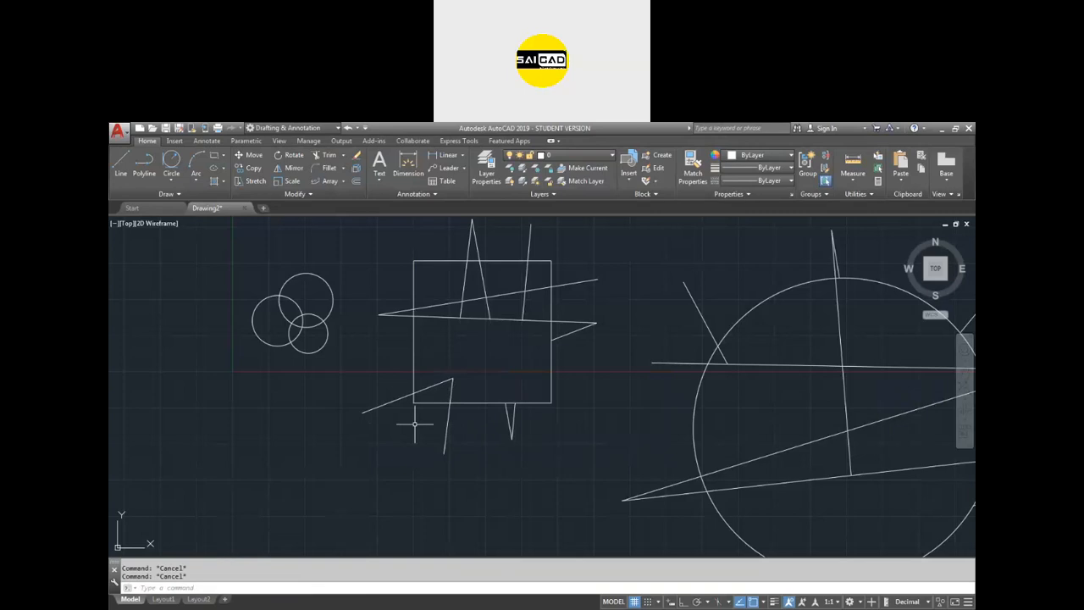
Step: Trim away the upper-left stub and the horizontal line's left end outside the large circle, using all objects as cutting edges
{"action": "scroll", "coordinate": [377, 398], "scroll_direction": "down", "scroll_amount": 2}
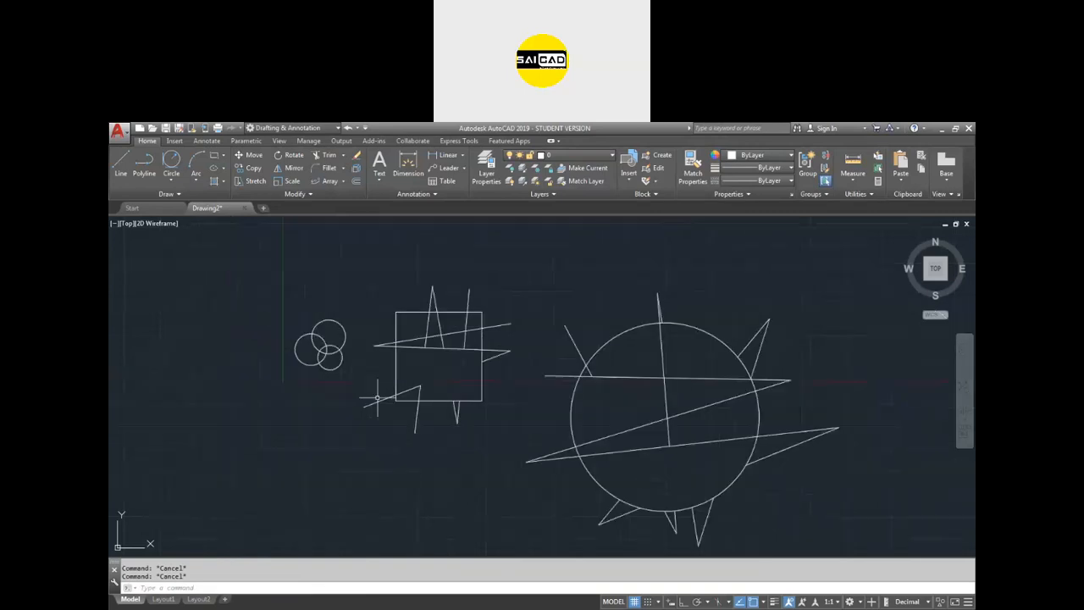
{"action": "type", "text": "tr"}
{"action": "key", "text": "Return"}
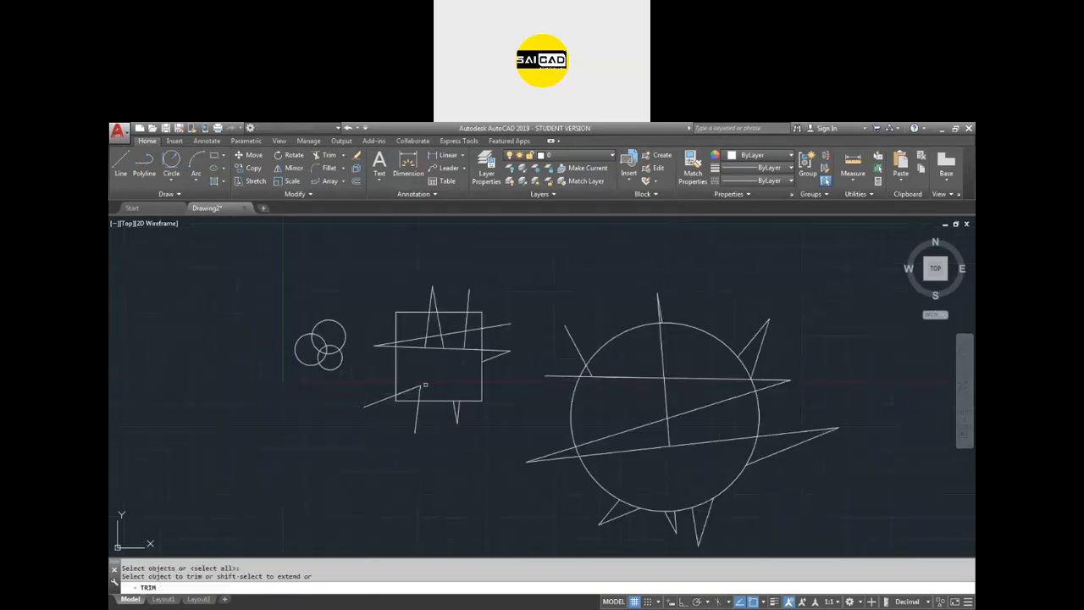
{"action": "left_click", "coordinate": [582, 352]}
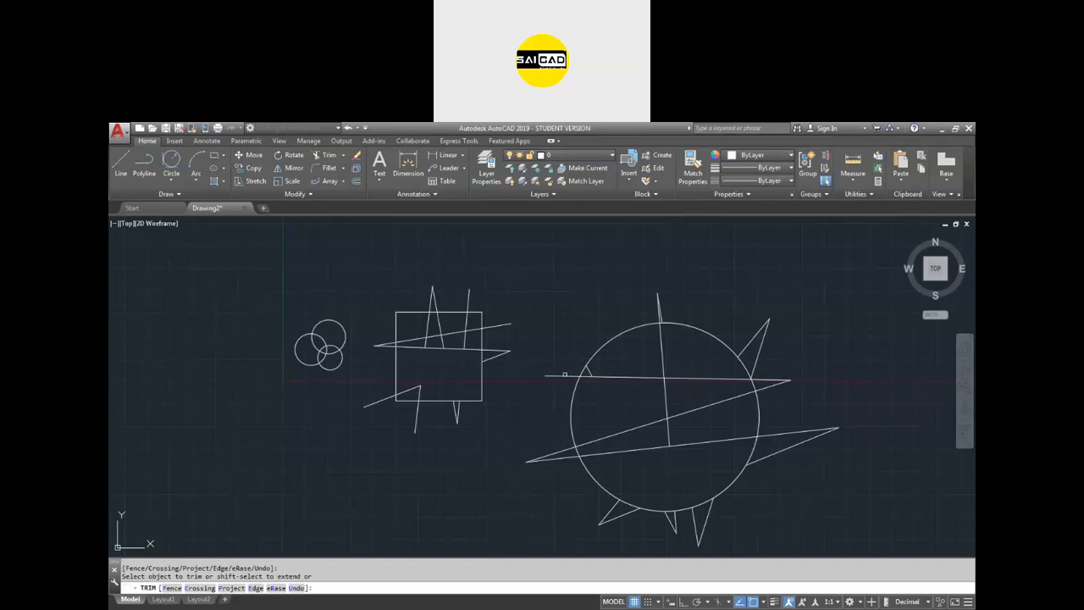
{"action": "left_click", "coordinate": [565, 375]}
Step: Without leaving Trim, extend the short upper-left piece inside the circle down across the slanted lines to the bottom spike
{"action": "left_click", "coordinate": [590, 374], "text": "shift"}
{"action": "left_click", "coordinate": [602, 397], "text": "shift"}
{"action": "left_click", "coordinate": [607, 404], "text": "shift"}
{"action": "key", "text": "Escape"}
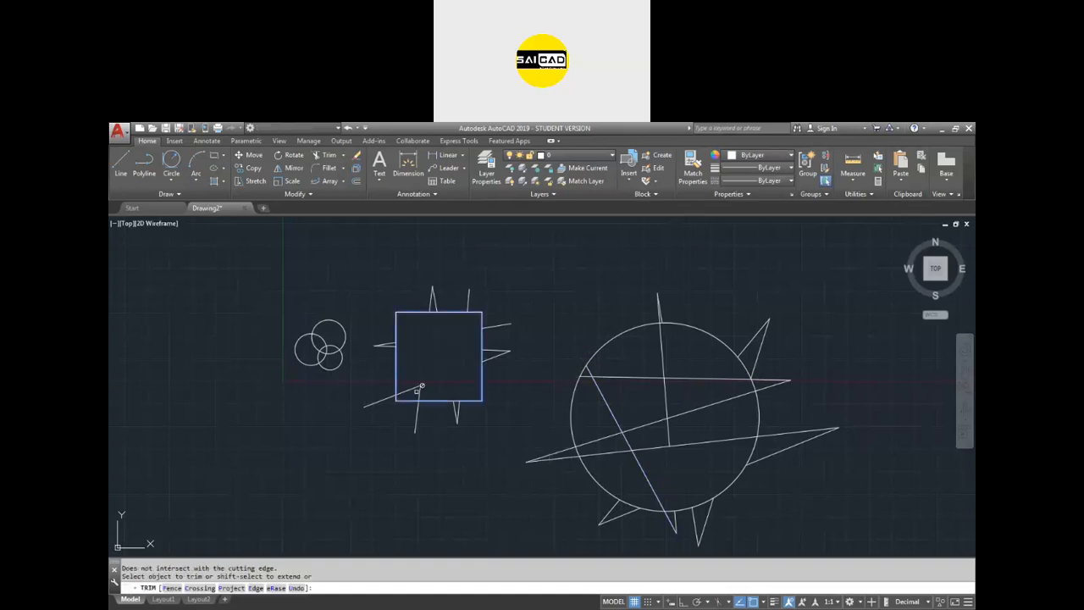
Step: Erase the two leftover line segments inside the square's lower-left corner
{"action": "key", "text": "Escape"}
{"action": "left_click", "coordinate": [419, 392]}
{"action": "scroll", "coordinate": [407, 394], "scroll_direction": "up", "scroll_amount": 4}
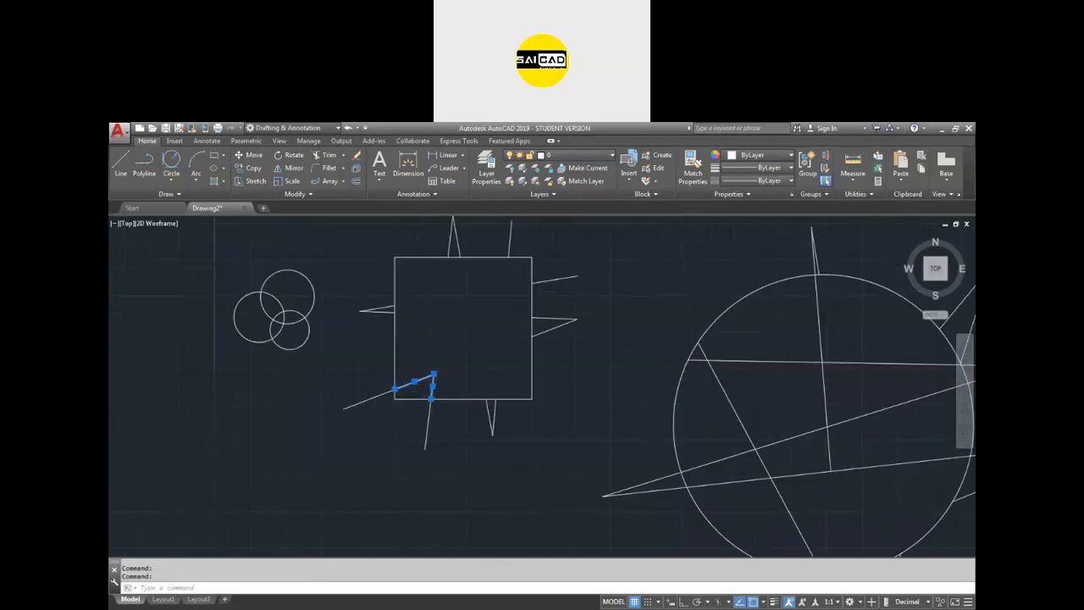
{"action": "key", "text": "Delete"}
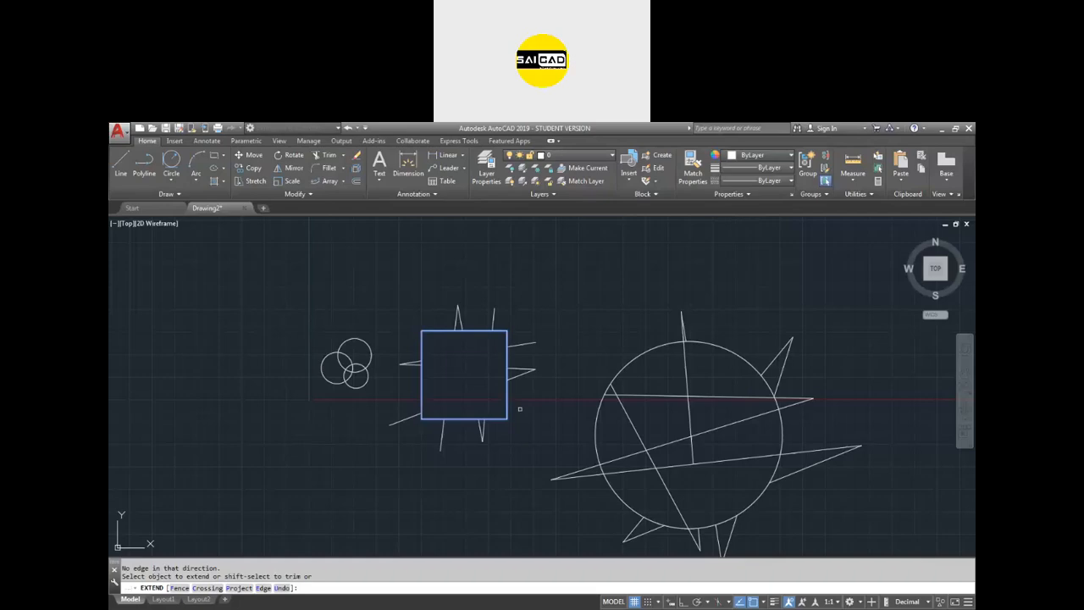
Step: Extend the right-hand and upper stubs back through the square, with the square as the boundary edge
{"action": "left_click", "coordinate": [532, 316]}
{"action": "left_click", "coordinate": [515, 385]}
{"action": "left_click", "coordinate": [517, 322]}
{"action": "left_click", "coordinate": [490, 319]}
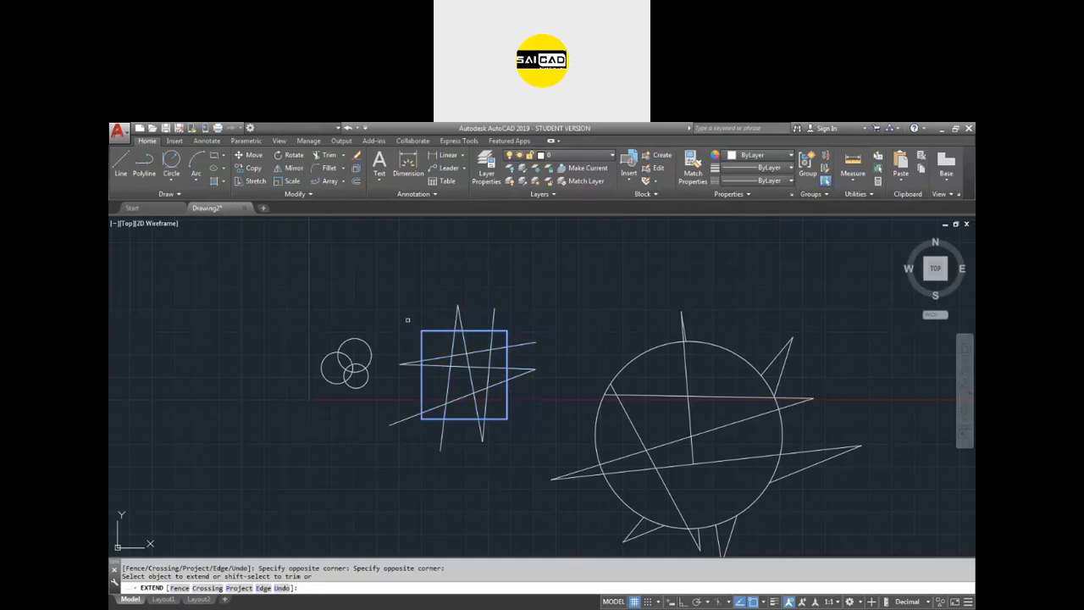
{"action": "key", "text": "Escape"}
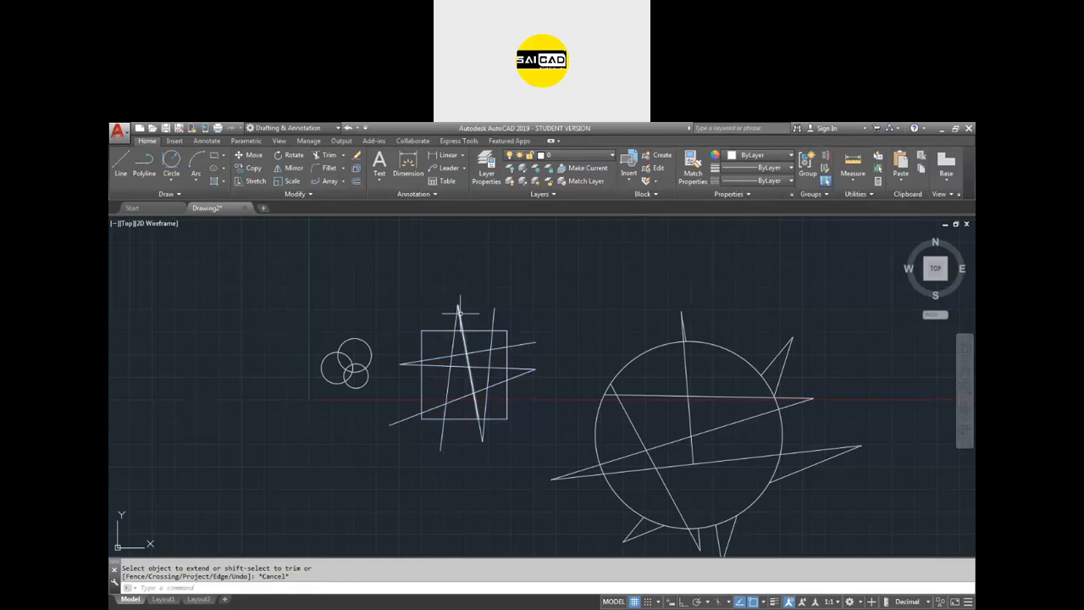
Step: Erase the three steep lines crossing the square one after another and undo the erasures
{"action": "left_click", "coordinate": [459, 311]}
{"action": "key", "text": "Delete"}
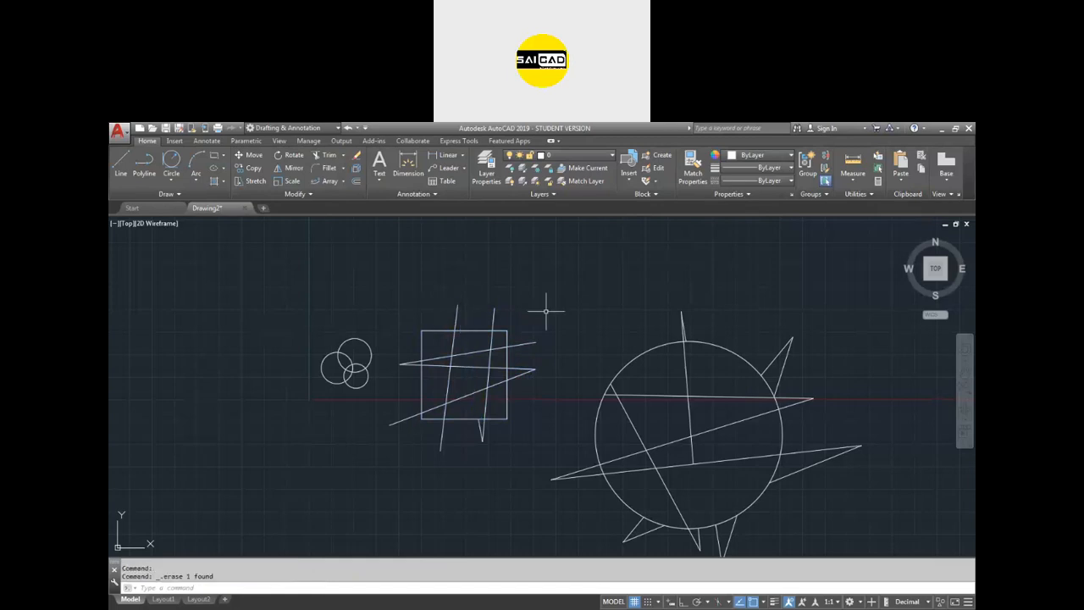
{"action": "left_click", "coordinate": [455, 311]}
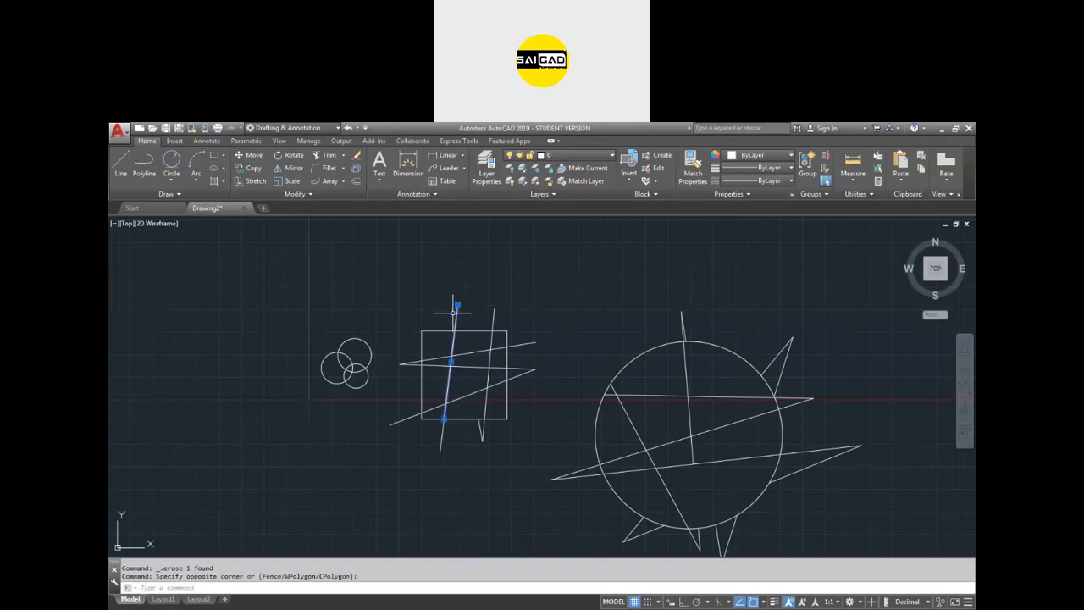
{"action": "left_click", "coordinate": [356, 156]}
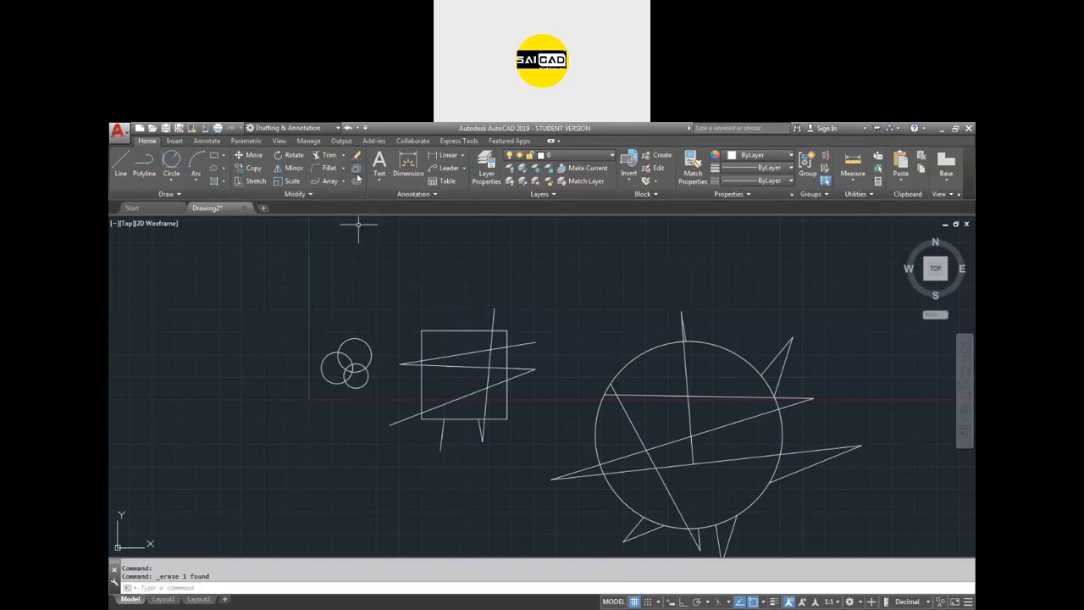
{"action": "type", "text": "E"}
{"action": "key", "text": "Return"}
{"action": "left_click", "coordinate": [505, 310]}
{"action": "left_click", "coordinate": [476, 324]}
{"action": "key", "text": "Return"}
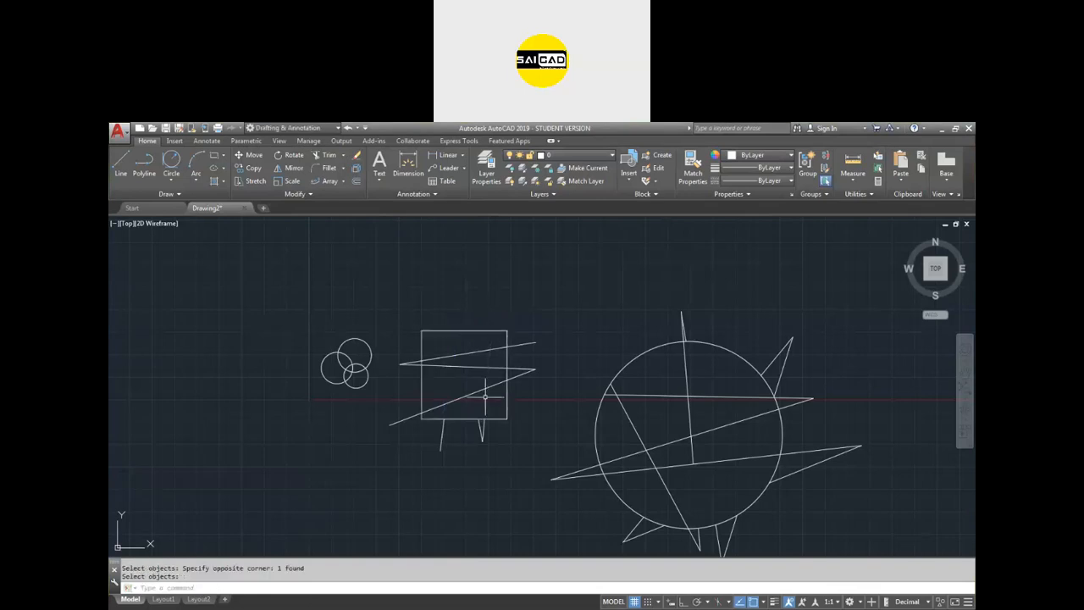
{"action": "key", "text": "ctrl+z"}
{"action": "key", "text": "ctrl+z"}
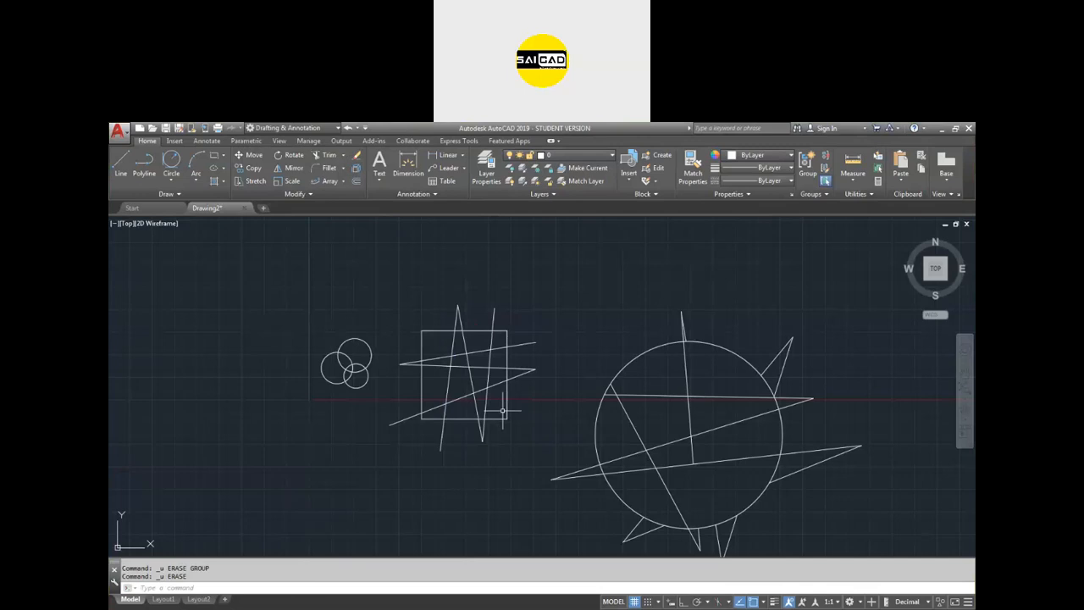
Step: Erase all the practice geometry: the small circles, the square, the large circle and all their lines
{"action": "scroll", "coordinate": [503, 410], "scroll_direction": "down", "scroll_amount": 3}
{"action": "left_click", "coordinate": [702, 297]}
{"action": "left_click", "coordinate": [356, 495]}
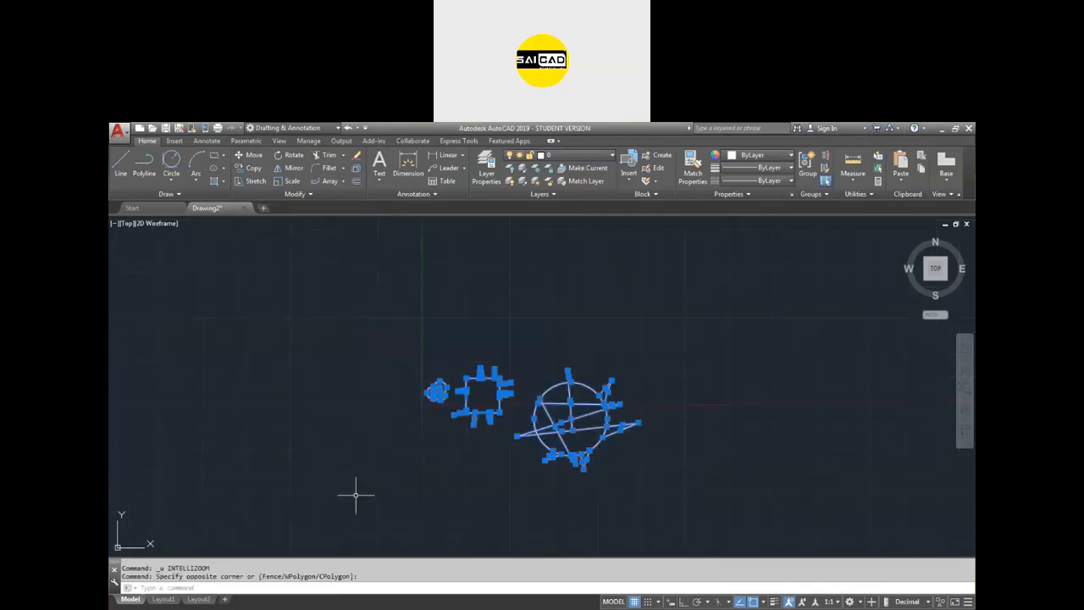
{"action": "key", "text": "Delete"}
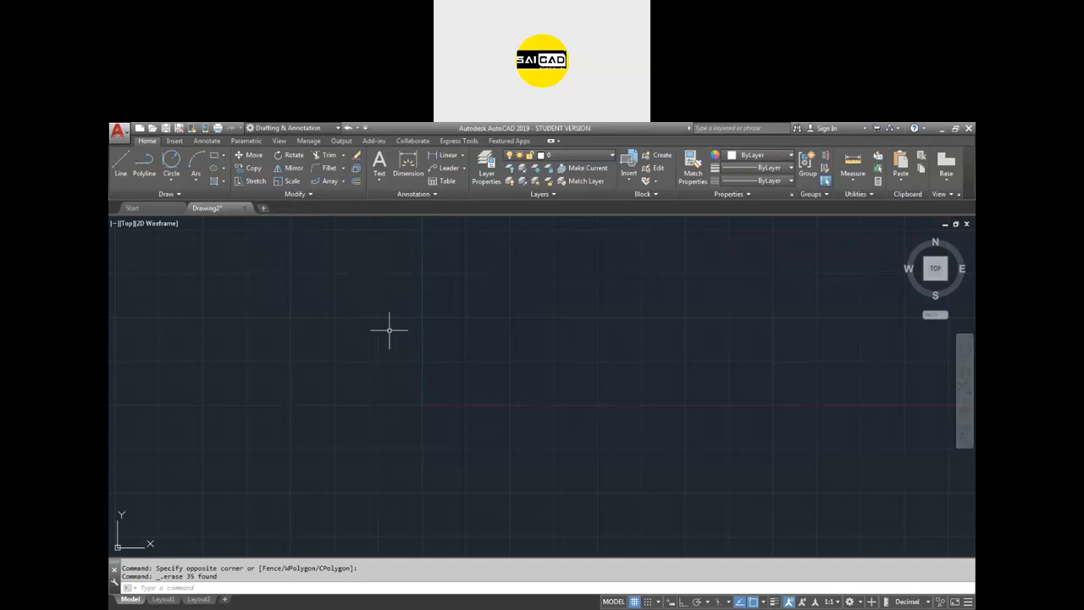
{"action": "key", "text": "Escape"}
{"action": "key", "text": "Escape"}
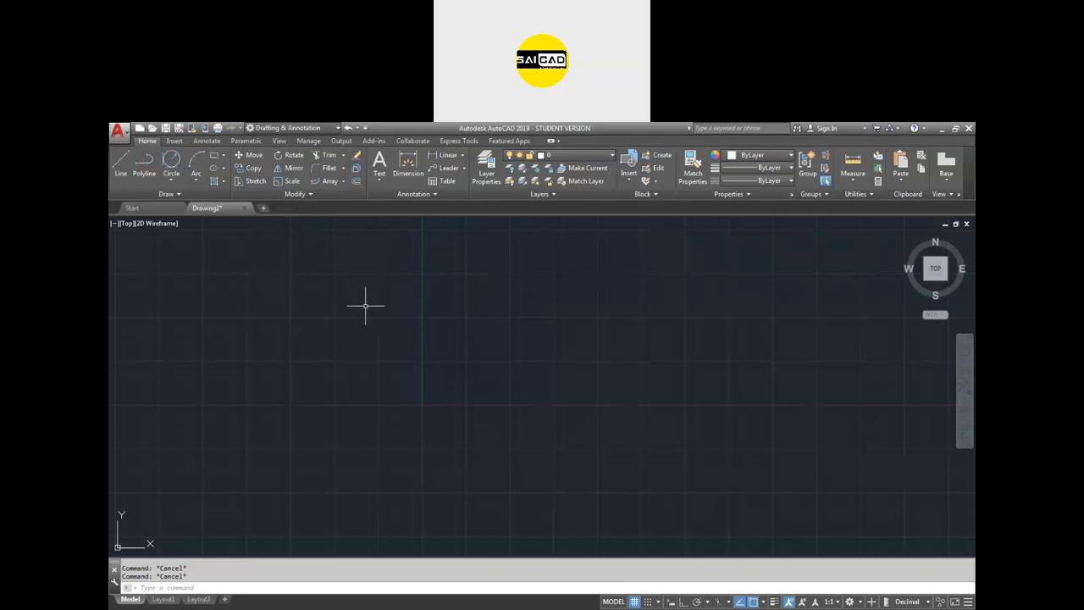
{"action": "left_click", "coordinate": [365, 305]}
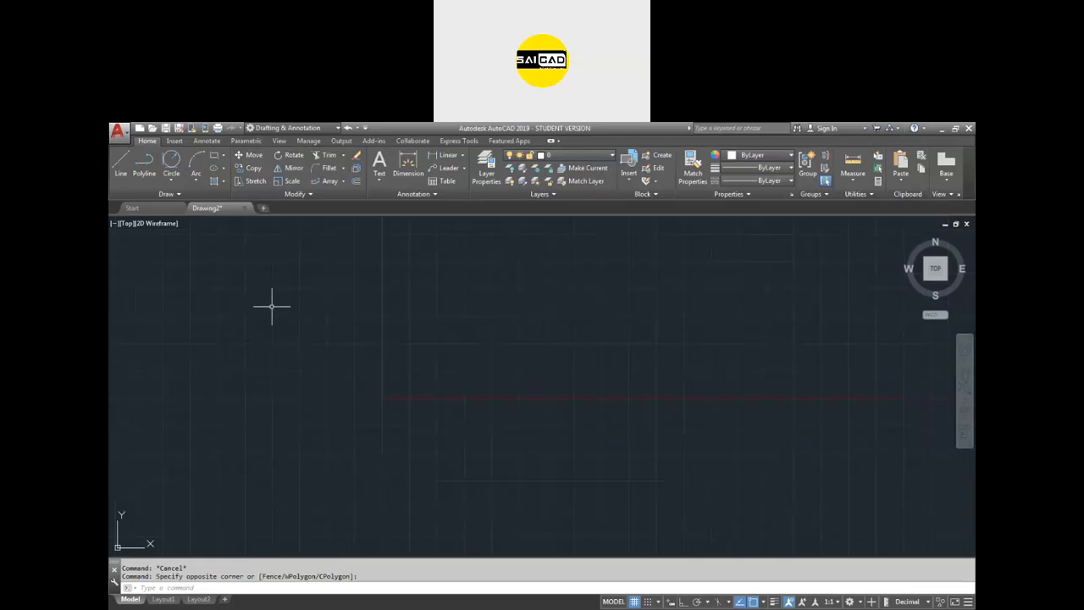
Step: Insert the dimensioned part drawing as a reference image in the empty drawing area, at scale 1 and rotation 0
{"action": "left_click", "coordinate": [343, 169]}
{"action": "key", "text": "Return"}
{"action": "left_click", "coordinate": [354, 418]}
{"action": "key", "text": "Return"}
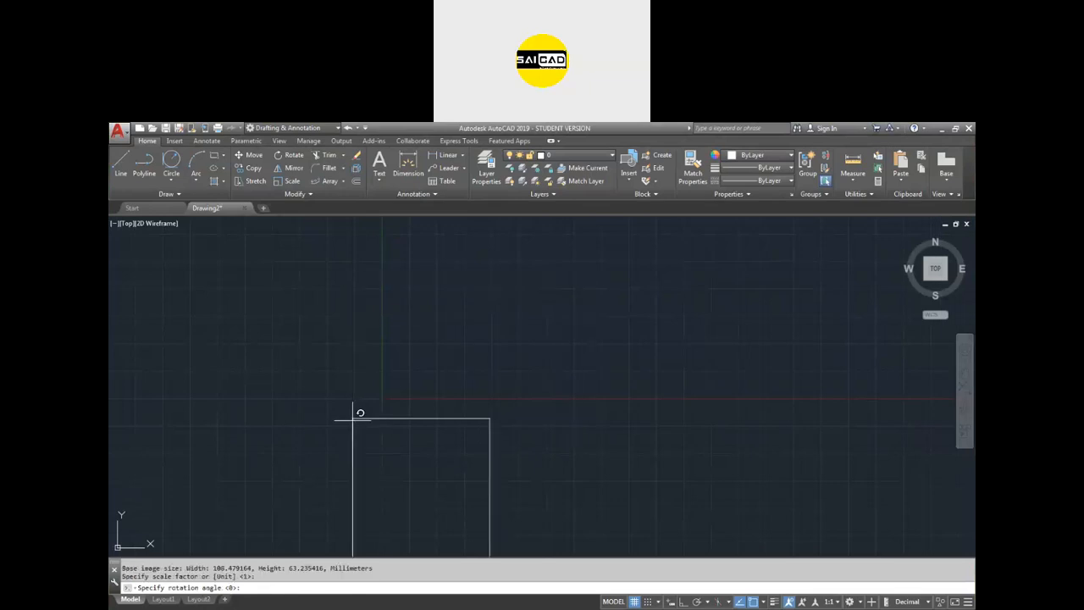
{"action": "key", "text": "Return"}
{"action": "key", "text": "Delete"}
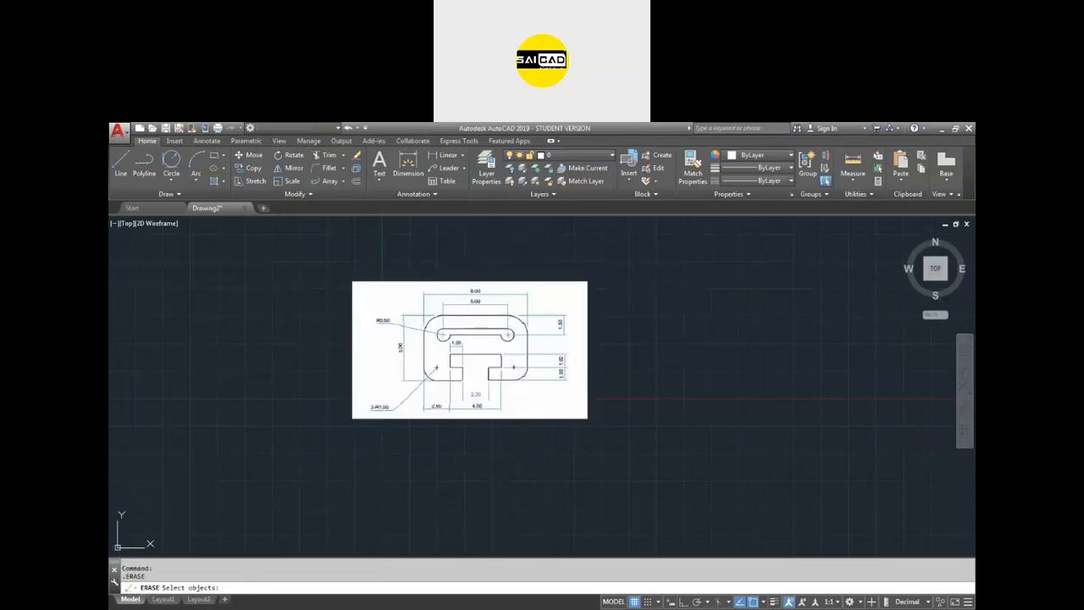
{"action": "key", "text": "Escape"}
{"action": "key", "text": "Escape"}
Step: Examine the dimensions of the inserted reference drawing
{"action": "scroll", "coordinate": [464, 356], "scroll_direction": "up", "scroll_amount": 3}
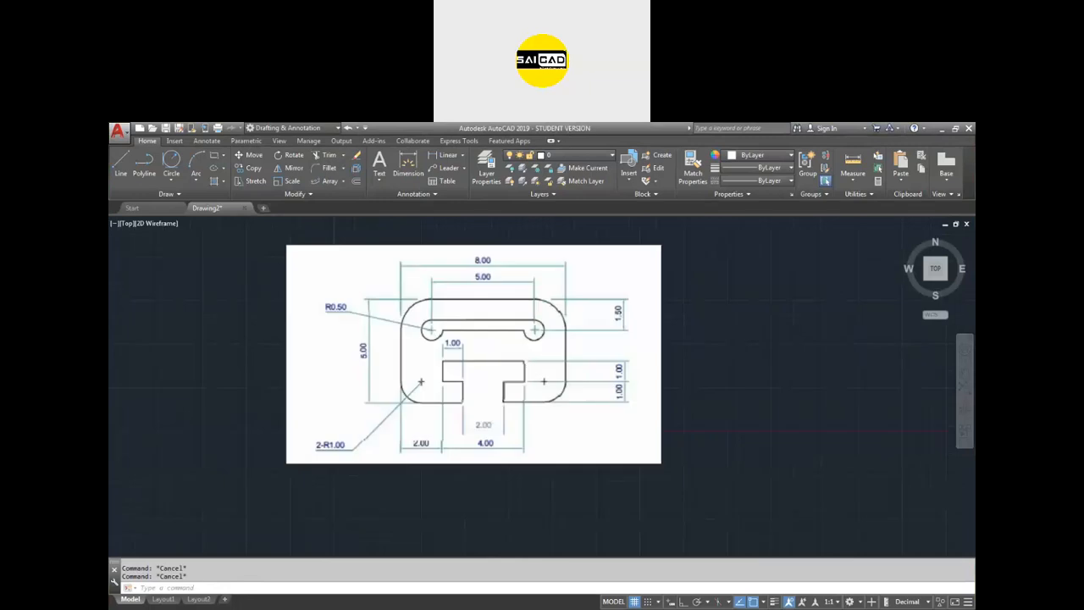
{"action": "scroll", "coordinate": [294, 438], "scroll_direction": "down", "scroll_amount": 1}
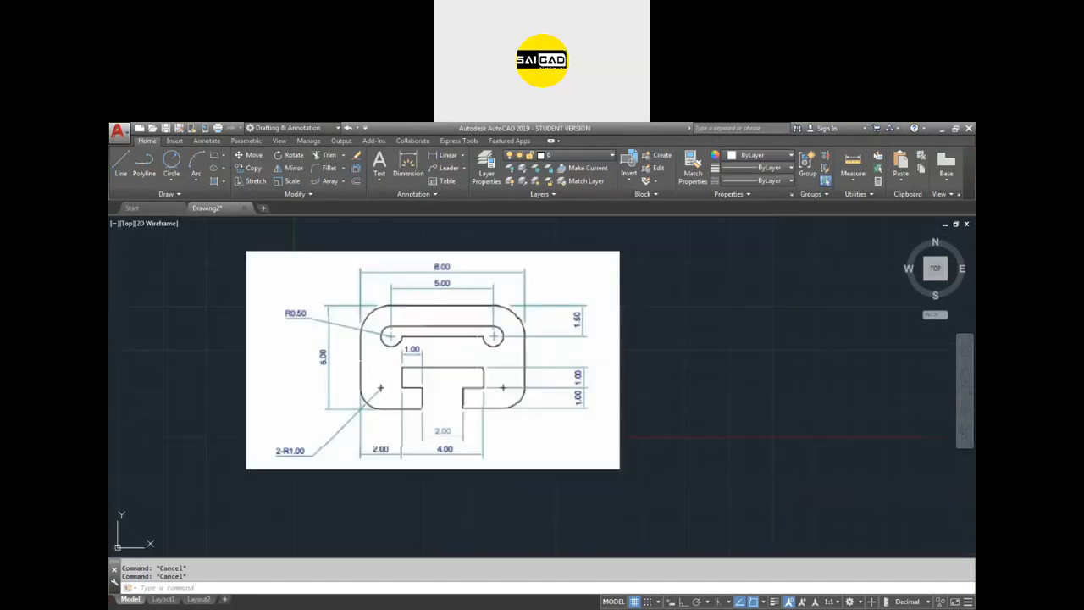
{"action": "scroll", "coordinate": [473, 361], "scroll_direction": "up", "scroll_amount": 2}
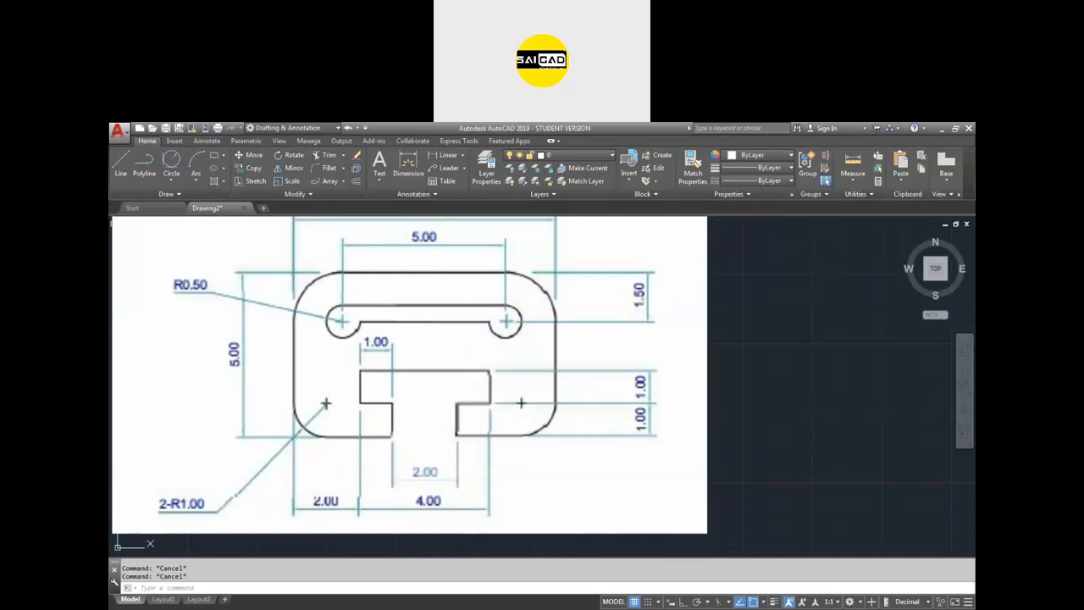
{"action": "scroll", "coordinate": [393, 407], "scroll_direction": "up", "scroll_amount": 3}
{"action": "scroll", "coordinate": [394, 432], "scroll_direction": "down", "scroll_amount": 5}
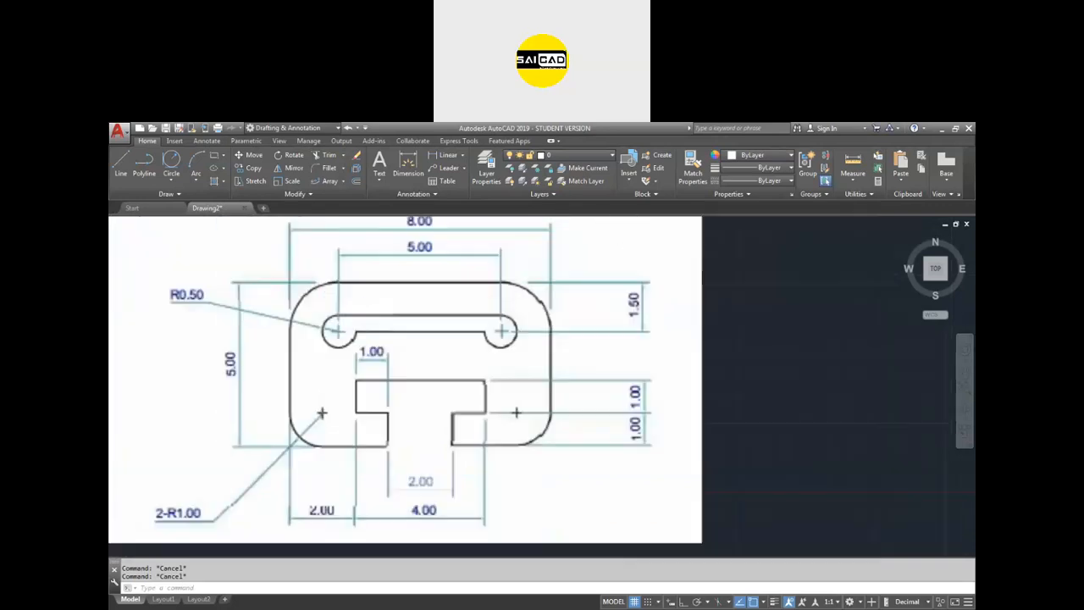
{"action": "scroll", "coordinate": [416, 343], "scroll_direction": "up", "scroll_amount": 2}
{"action": "scroll", "coordinate": [358, 387], "scroll_direction": "down", "scroll_amount": 4}
Step: Draw a rectangle 8 long and 5 wide beside the reference image
{"action": "type", "text": "rec"}
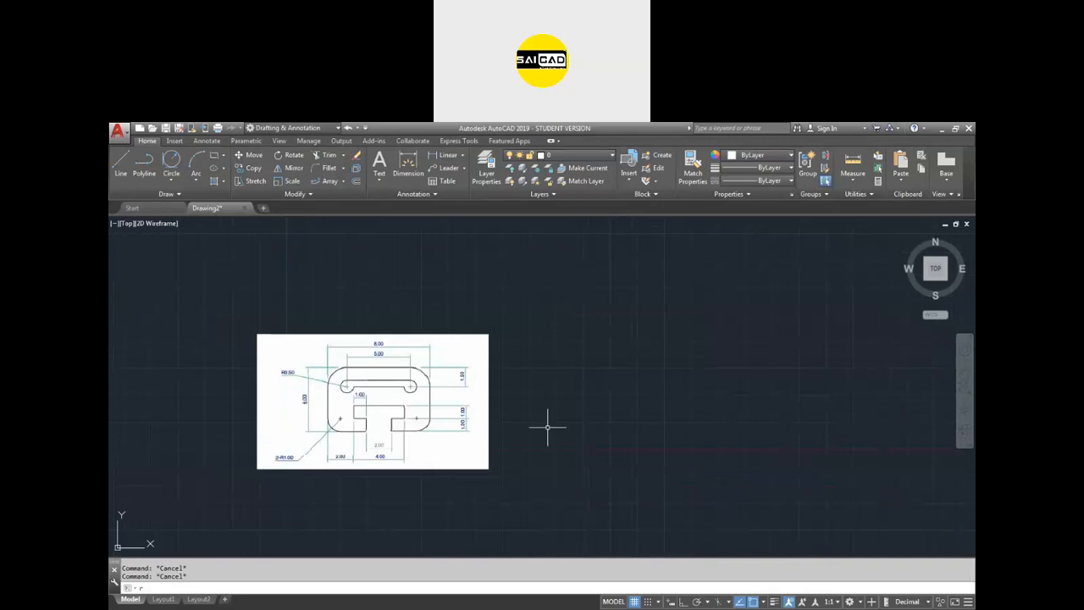
{"action": "key", "text": "Return"}
{"action": "left_click", "coordinate": [621, 448]}
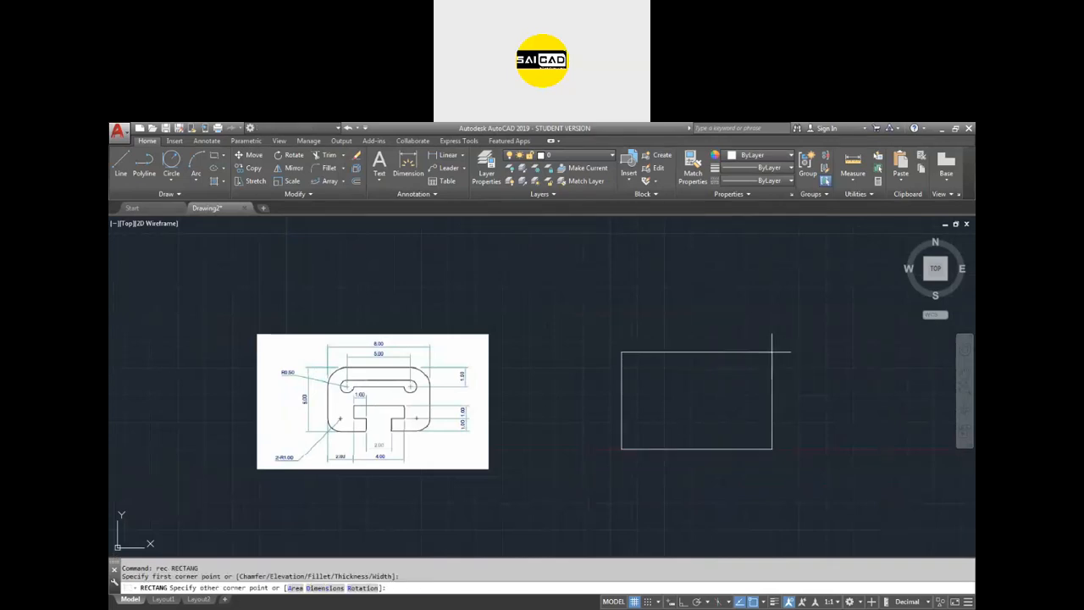
{"action": "type", "text": "d"}
{"action": "key", "text": "Return"}
{"action": "type", "text": "8"}
{"action": "key", "text": "Return"}
{"action": "type", "text": "5"}
{"action": "key", "text": "Return"}
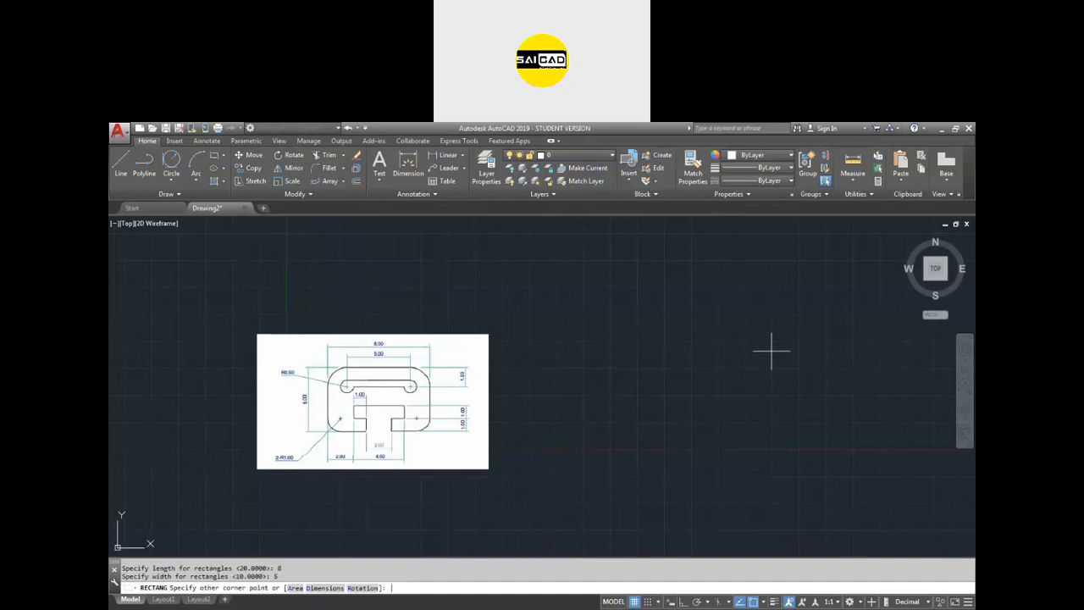
{"action": "left_click", "coordinate": [769, 351]}
{"action": "scroll", "coordinate": [635, 431], "scroll_direction": "up", "scroll_amount": 2}
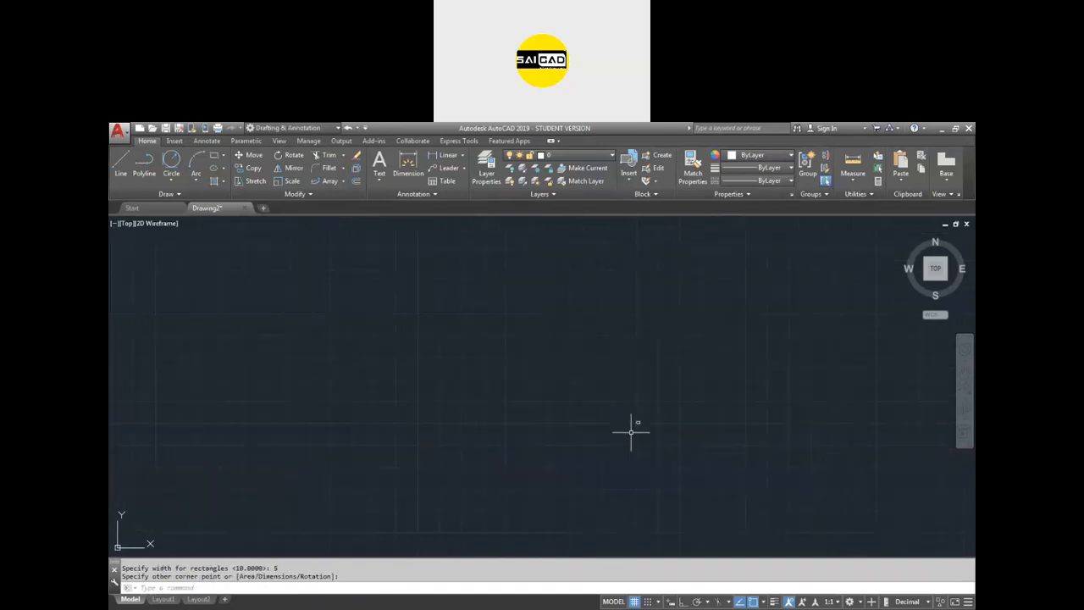
Step: Shrink the reference image by a corner and move it next to the 8 by 5 rectangle
{"action": "scroll", "coordinate": [669, 395], "scroll_direction": "up", "scroll_amount": 3}
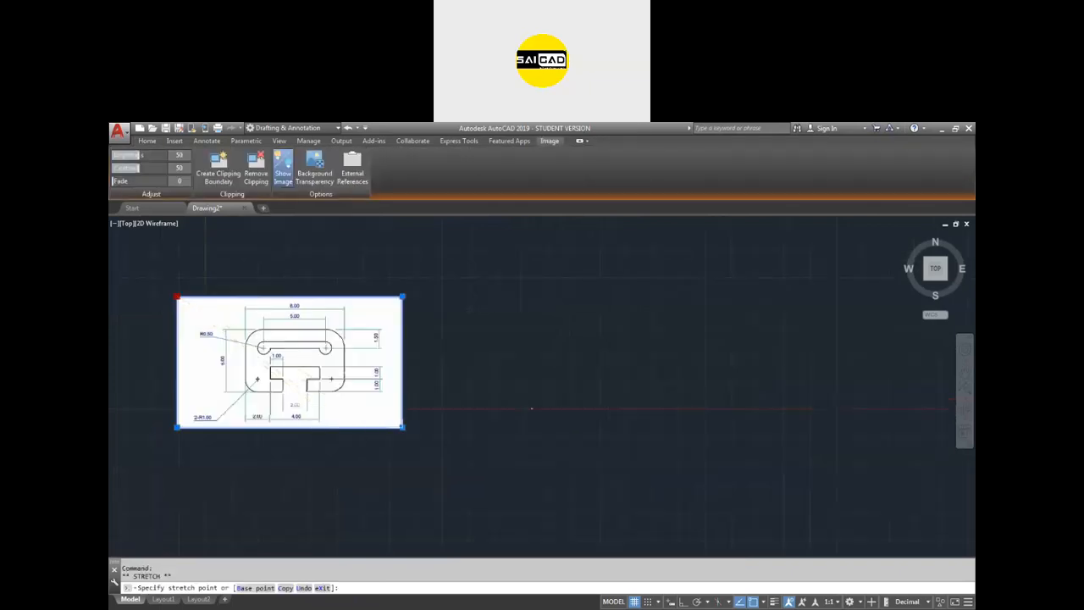
{"action": "scroll", "coordinate": [394, 423], "scroll_direction": "up", "scroll_amount": 3}
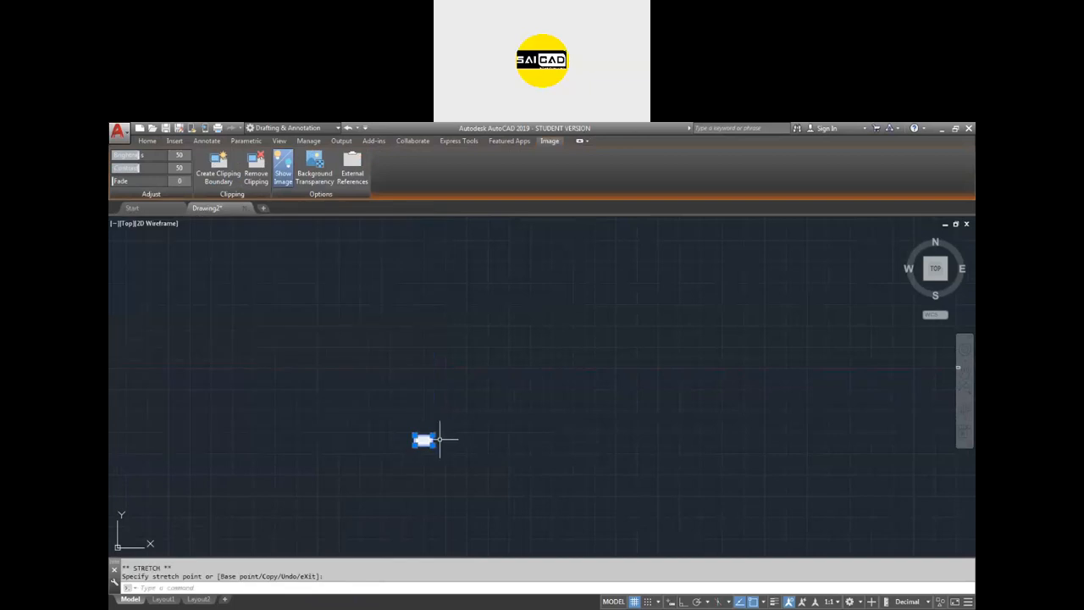
{"action": "key", "text": "Escape"}
{"action": "type", "text": "m"}
{"action": "key", "text": "space"}
{"action": "left_click", "coordinate": [424, 440]}
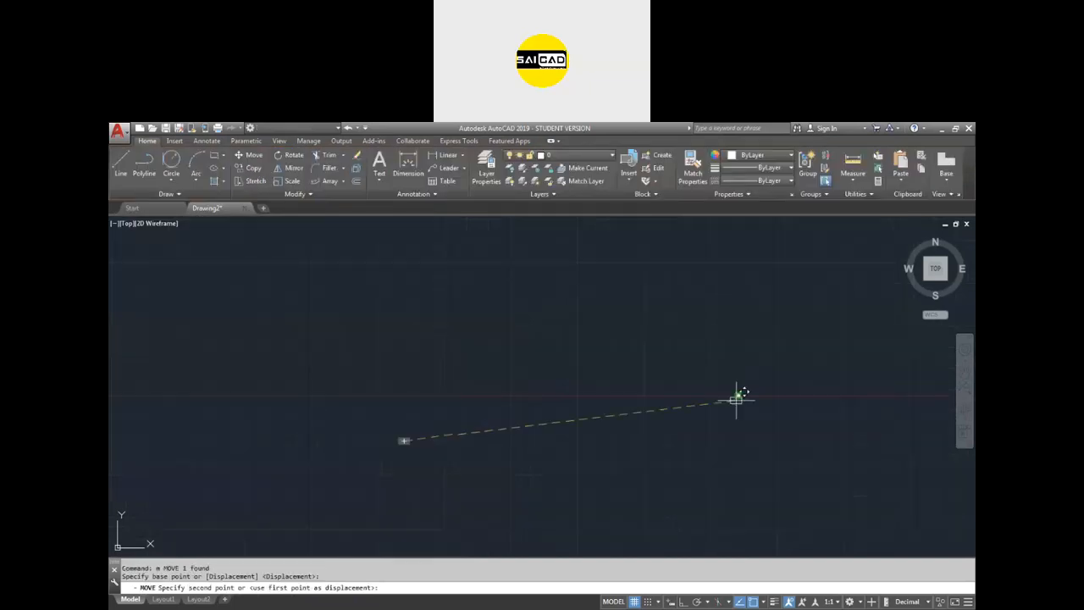
{"action": "scroll", "coordinate": [532, 443], "scroll_direction": "up", "scroll_amount": 4}
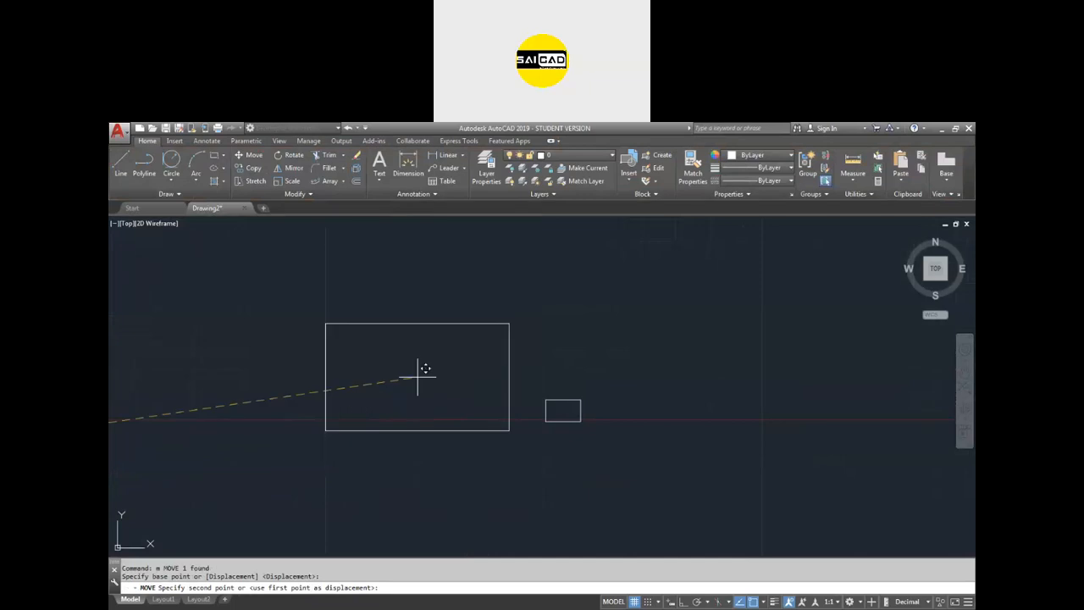
{"action": "left_click", "coordinate": [421, 370]}
Step: Shrink the reference image further by its corner so that it is only slightly larger than the rectangle
{"action": "scroll", "coordinate": [511, 394], "scroll_direction": "up", "scroll_amount": 2}
{"action": "scroll", "coordinate": [511, 394], "scroll_direction": "up", "scroll_amount": 2}
{"action": "key", "text": "Escape"}
{"action": "scroll", "coordinate": [520, 375], "scroll_direction": "down", "scroll_amount": 2}
{"action": "left_click", "coordinate": [508, 376]}
{"action": "scroll", "coordinate": [435, 436], "scroll_direction": "down", "scroll_amount": 2}
{"action": "left_click", "coordinate": [279, 348]}
{"action": "scroll", "coordinate": [452, 429], "scroll_direction": "up", "scroll_amount": 4}
{"action": "key", "text": "Escape"}
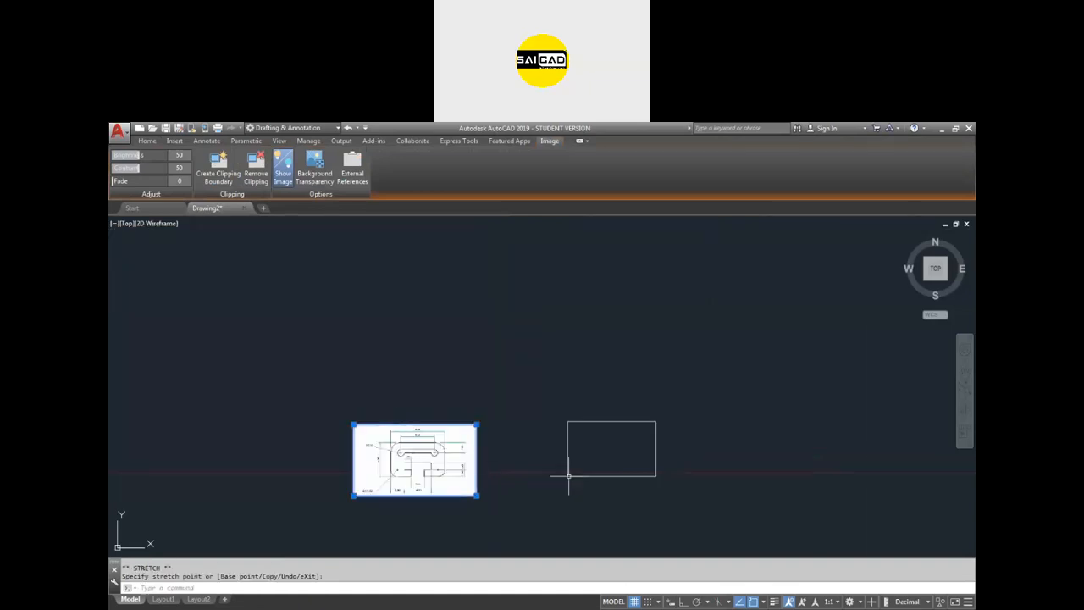
{"action": "scroll", "coordinate": [500, 496], "scroll_direction": "up", "scroll_amount": 4}
{"action": "scroll", "coordinate": [518, 470], "scroll_direction": "down", "scroll_amount": 2}
{"action": "key", "text": "Escape"}
{"action": "scroll", "coordinate": [699, 435], "scroll_direction": "up", "scroll_amount": 2}
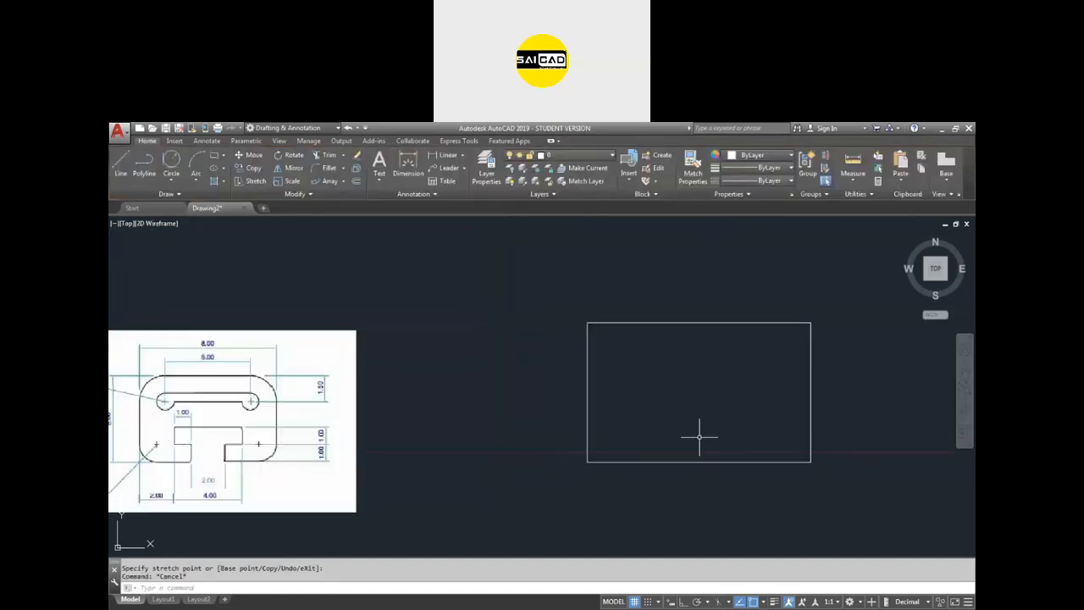
Step: Examine the reference drawing's corner radii, slot and notch dimensions, and compare the outline with the drawn rectangle
{"action": "scroll", "coordinate": [485, 398], "scroll_direction": "down", "scroll_amount": 2}
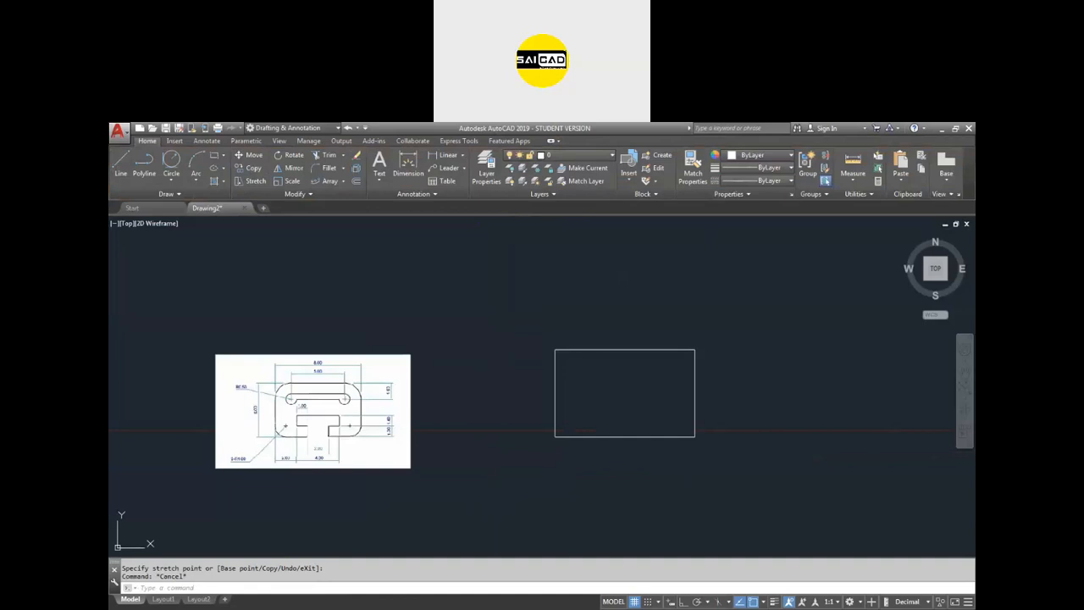
{"action": "scroll", "coordinate": [292, 423], "scroll_direction": "up", "scroll_amount": 2}
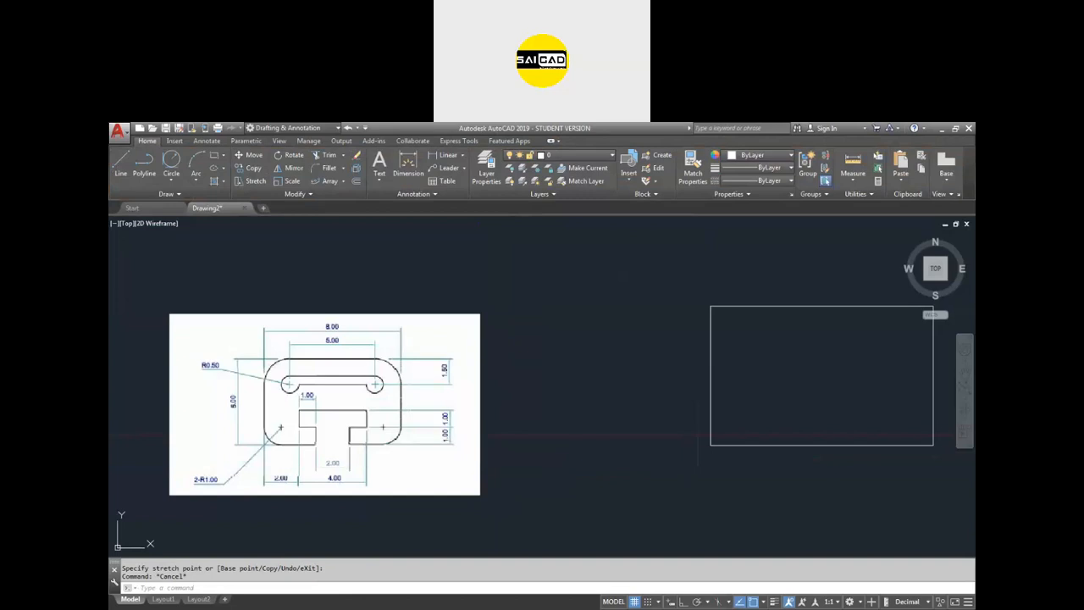
{"action": "scroll", "coordinate": [270, 441], "scroll_direction": "up", "scroll_amount": 4}
{"action": "scroll", "coordinate": [362, 389], "scroll_direction": "down", "scroll_amount": 2}
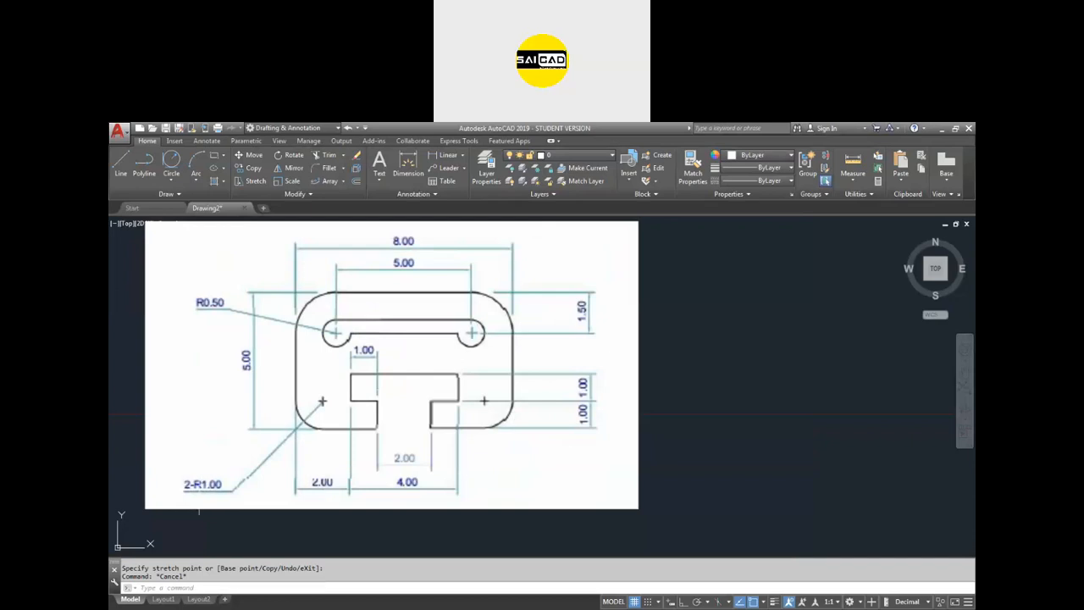
{"action": "scroll", "coordinate": [181, 489], "scroll_direction": "up", "scroll_amount": 4}
{"action": "scroll", "coordinate": [230, 490], "scroll_direction": "down", "scroll_amount": 4}
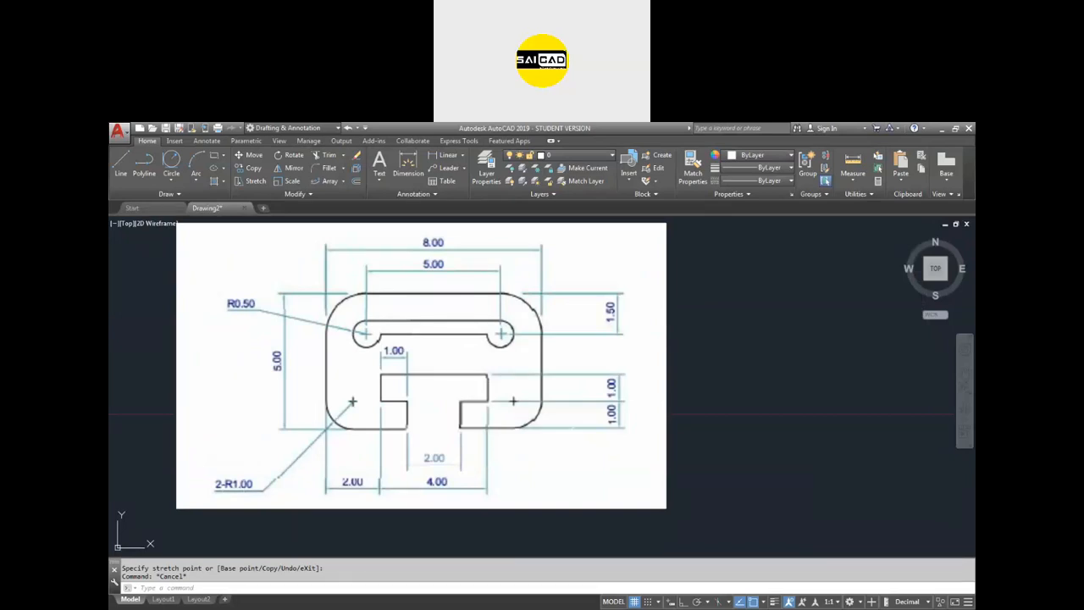
{"action": "scroll", "coordinate": [329, 306], "scroll_direction": "up", "scroll_amount": 2}
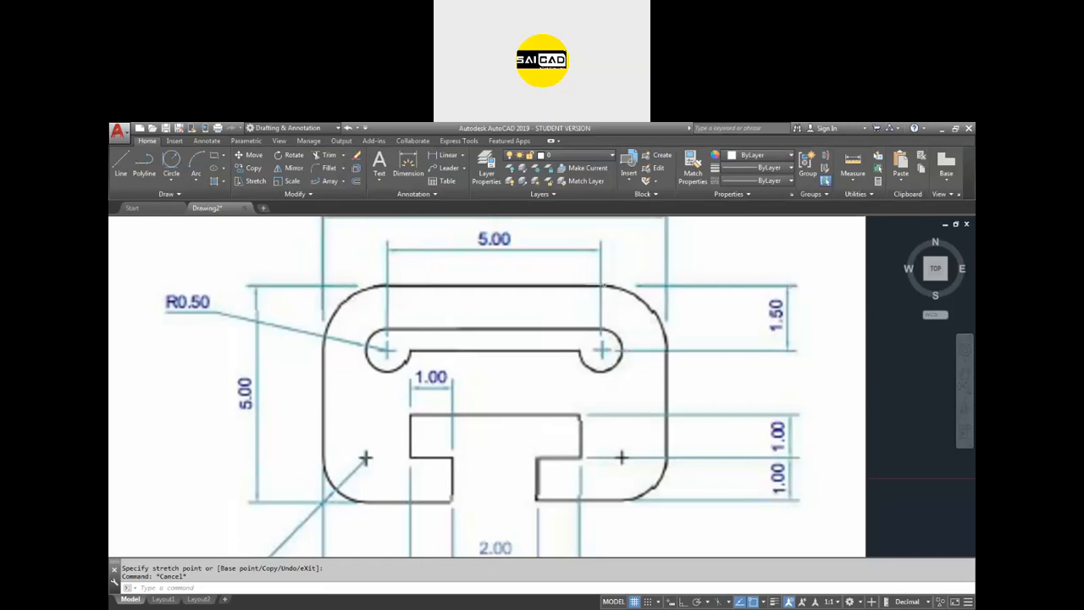
{"action": "scroll", "coordinate": [645, 281], "scroll_direction": "down", "scroll_amount": 5}
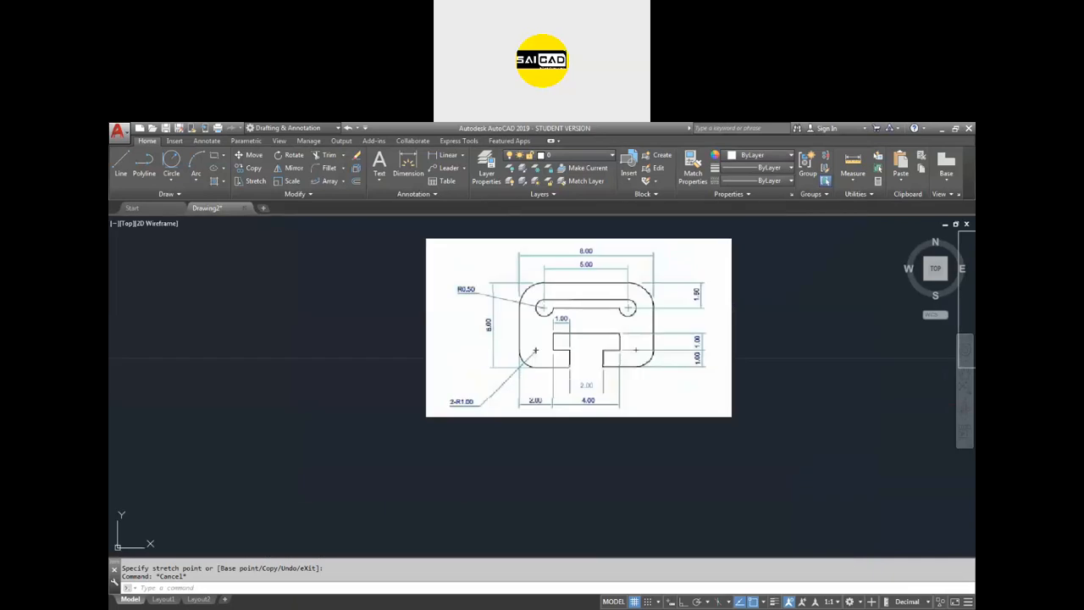
{"action": "scroll", "coordinate": [292, 389], "scroll_direction": "down", "scroll_amount": 4}
{"action": "scroll", "coordinate": [586, 356], "scroll_direction": "up", "scroll_amount": 2}
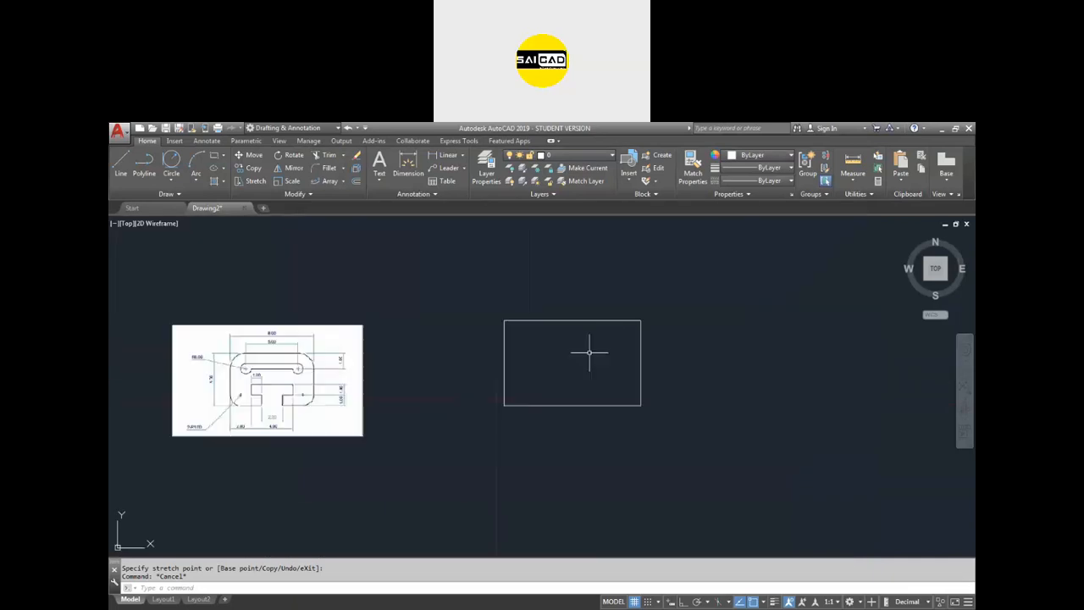
{"action": "key", "text": "Escape"}
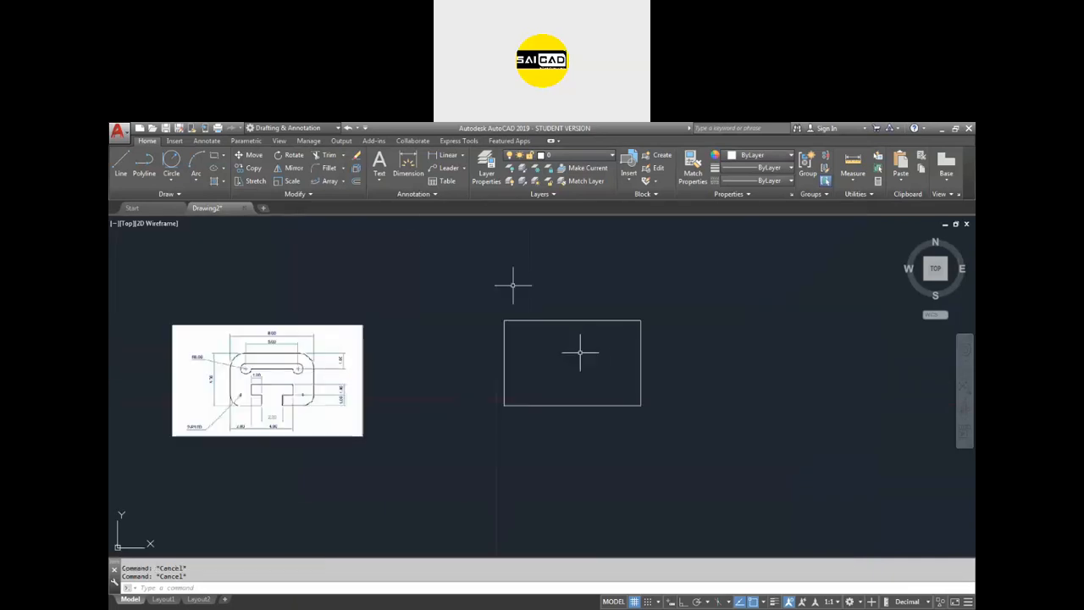
Step: Fillet the rectangle's lower-left corner with a radius of 1
{"action": "left_click", "coordinate": [325, 170]}
{"action": "key", "text": "Escape"}
{"action": "key", "text": "Escape"}
{"action": "type", "text": "f"}
{"action": "key", "text": "Return"}
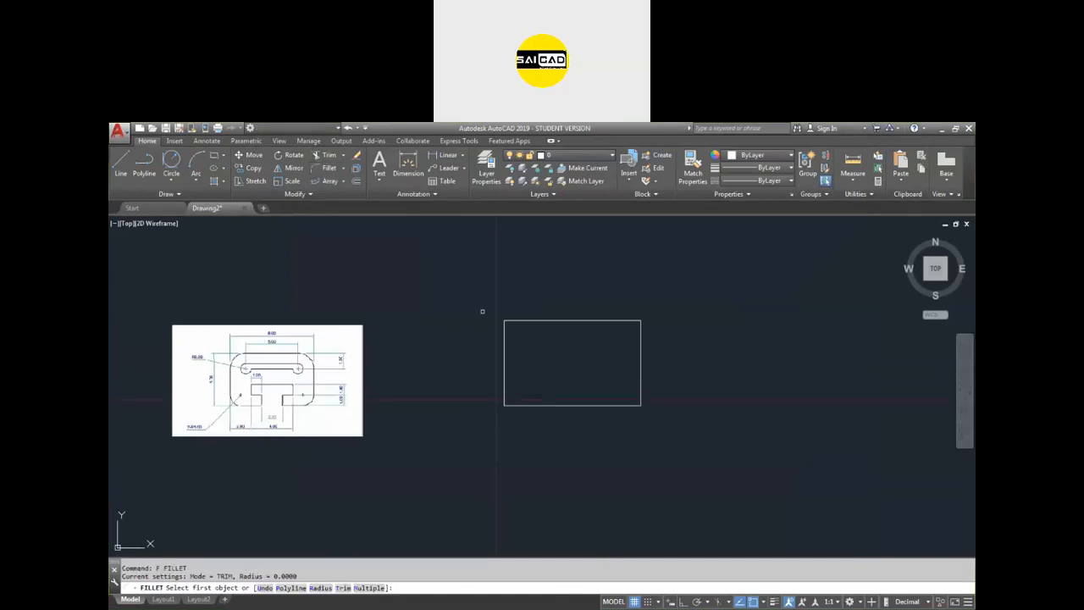
{"action": "left_click", "coordinate": [321, 588]}
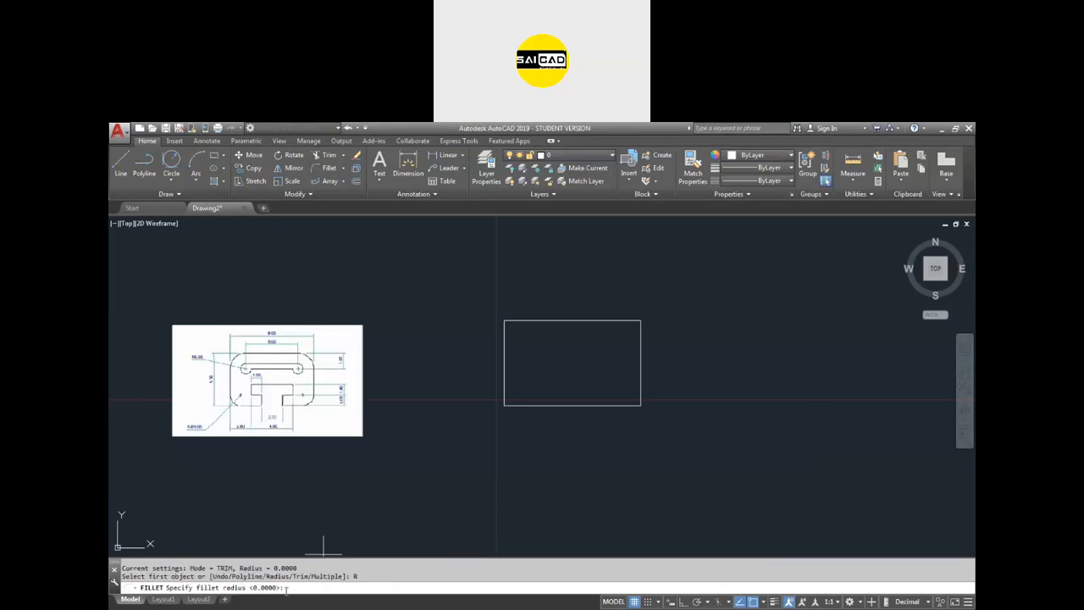
{"action": "type", "text": "1"}
{"action": "key", "text": "Return"}
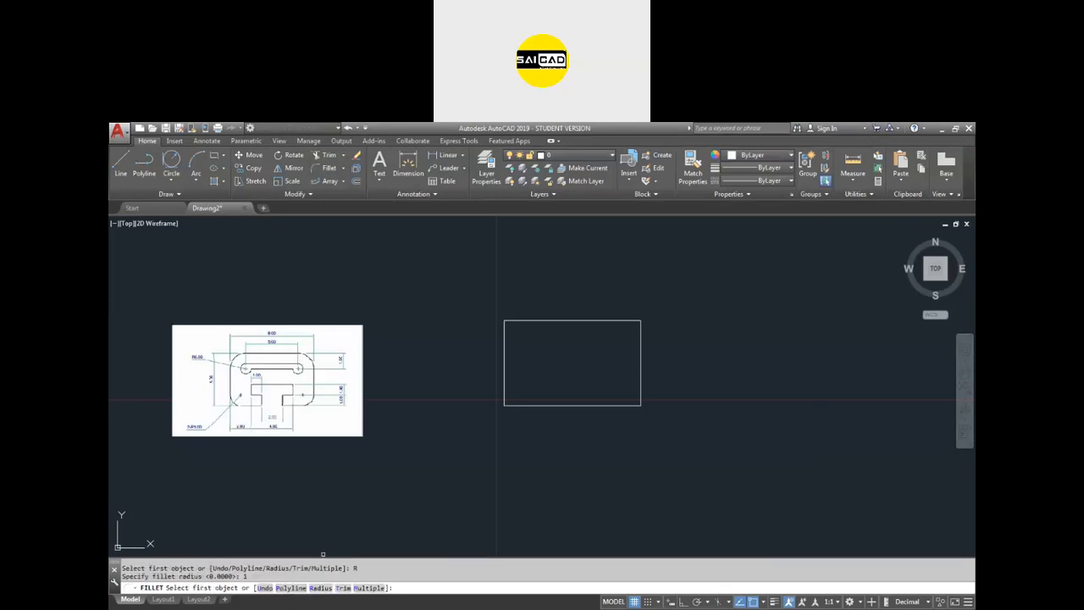
{"action": "scroll", "coordinate": [485, 410], "scroll_direction": "up", "scroll_amount": 2}
{"action": "left_click", "coordinate": [515, 392]}
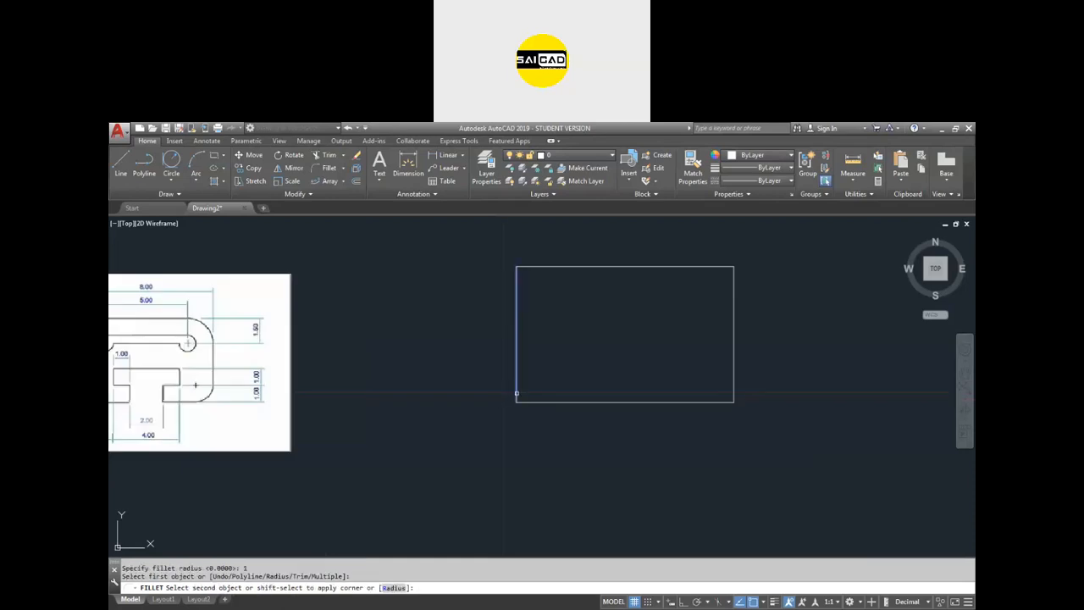
{"action": "left_click", "coordinate": [526, 402]}
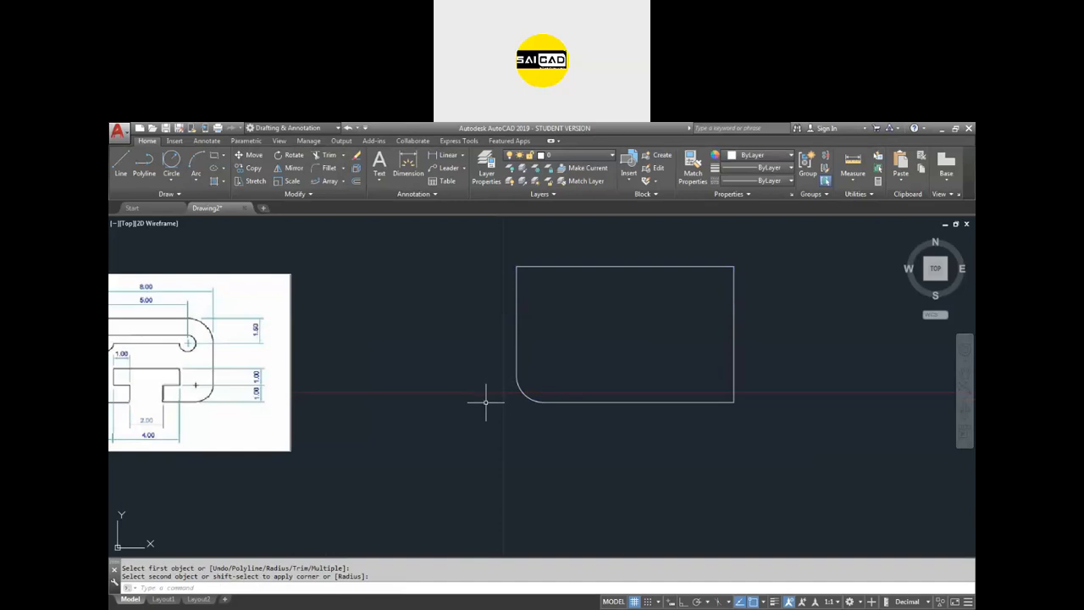
Step: Fillet the rectangle's lower-right corner with the same radius of 1
{"action": "type", "text": "f"}
{"action": "key", "text": "Return"}
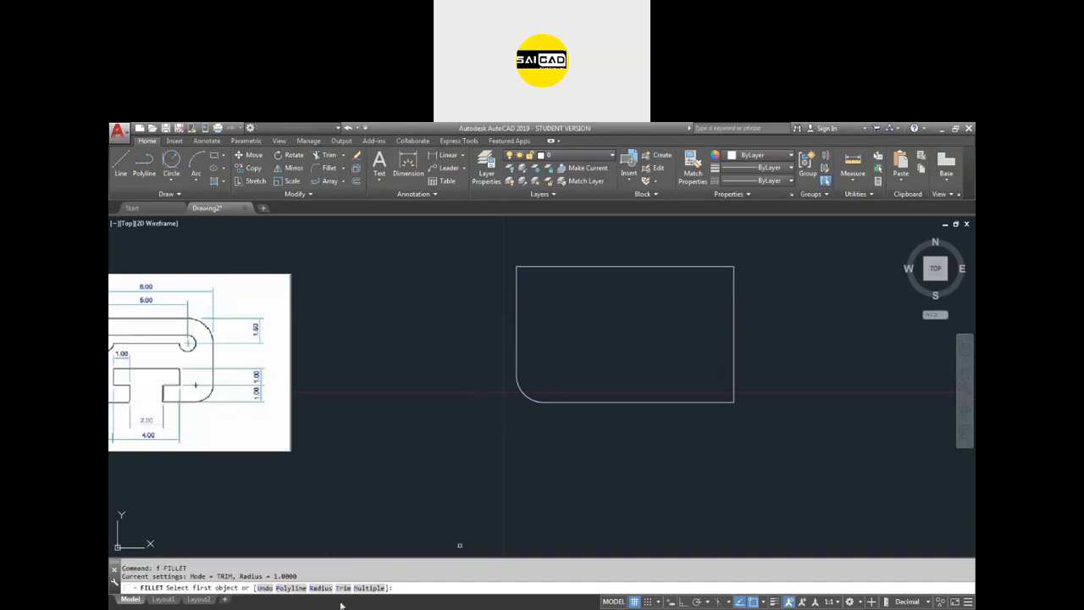
{"action": "left_click", "coordinate": [724, 402]}
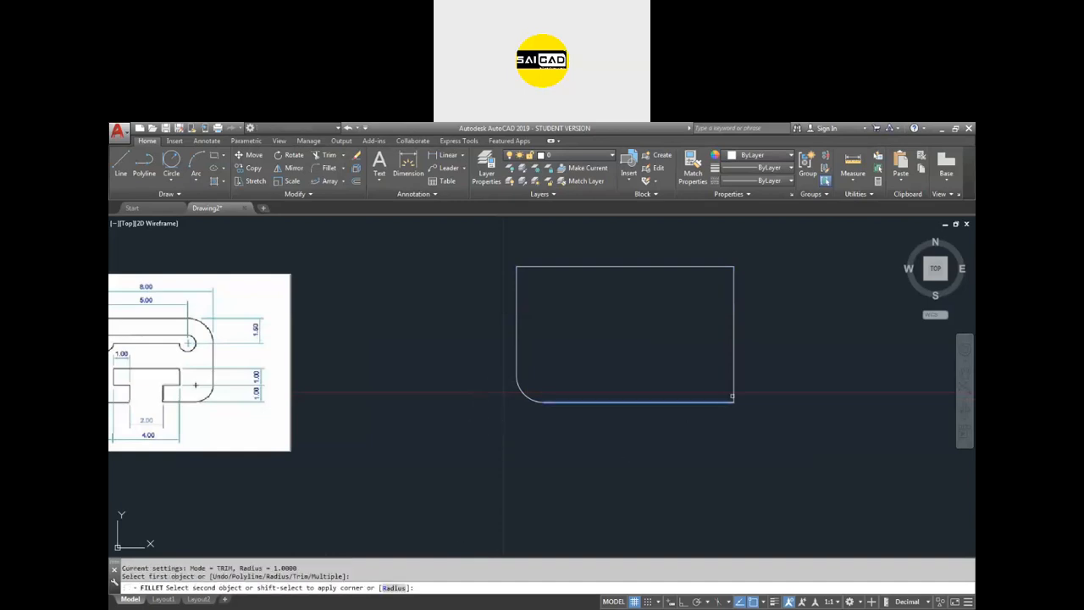
{"action": "left_click", "coordinate": [734, 390]}
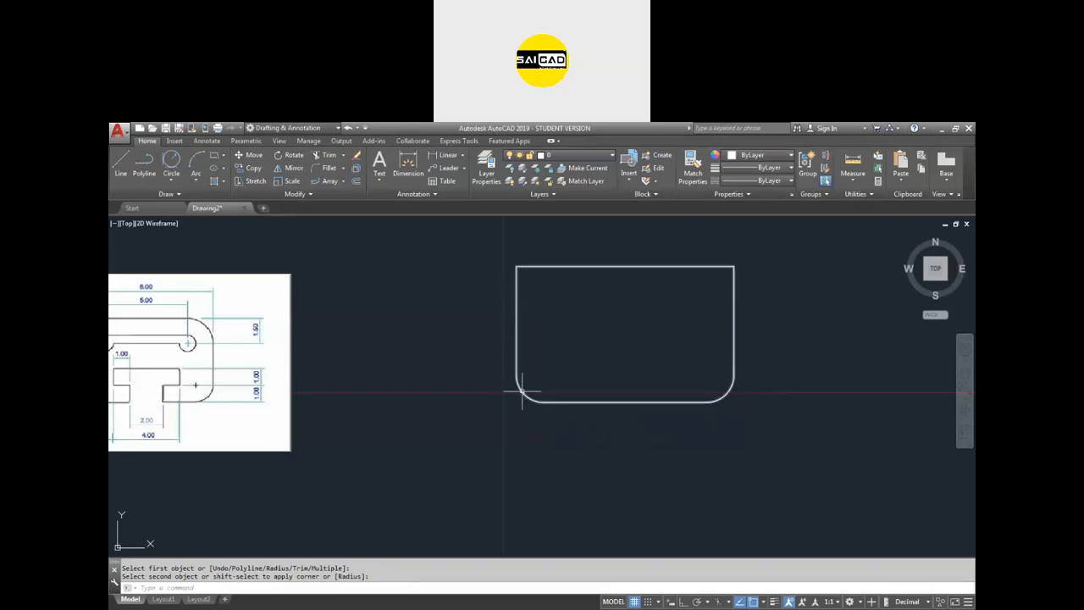
Step: Fillet the rectangle's two upper corners with a radius of 1.5, using the Multiple option
{"action": "type", "text": "f"}
{"action": "key", "text": "Return"}
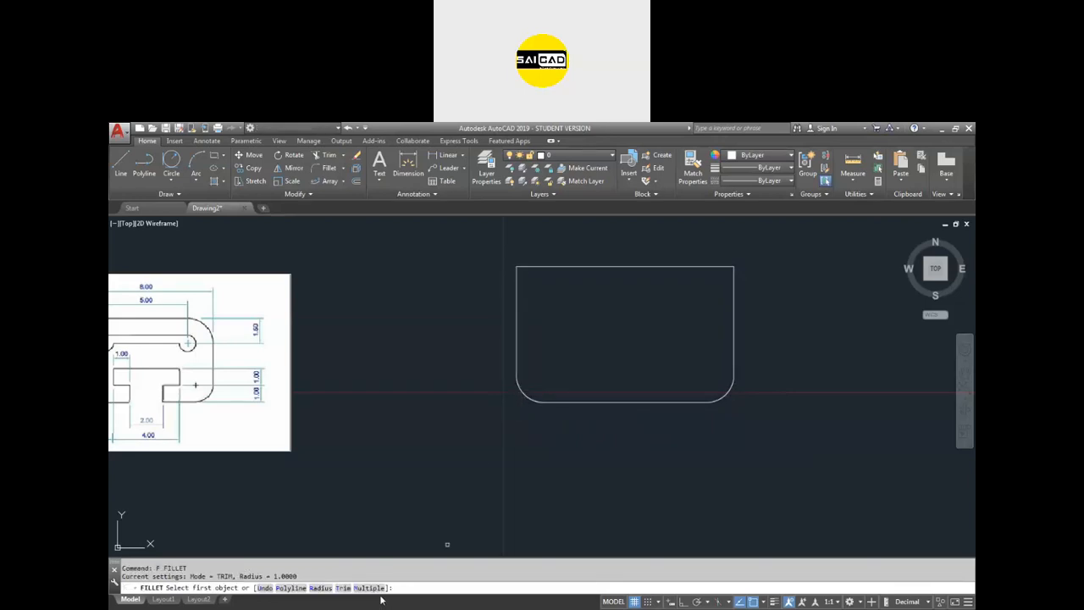
{"action": "left_click", "coordinate": [368, 588]}
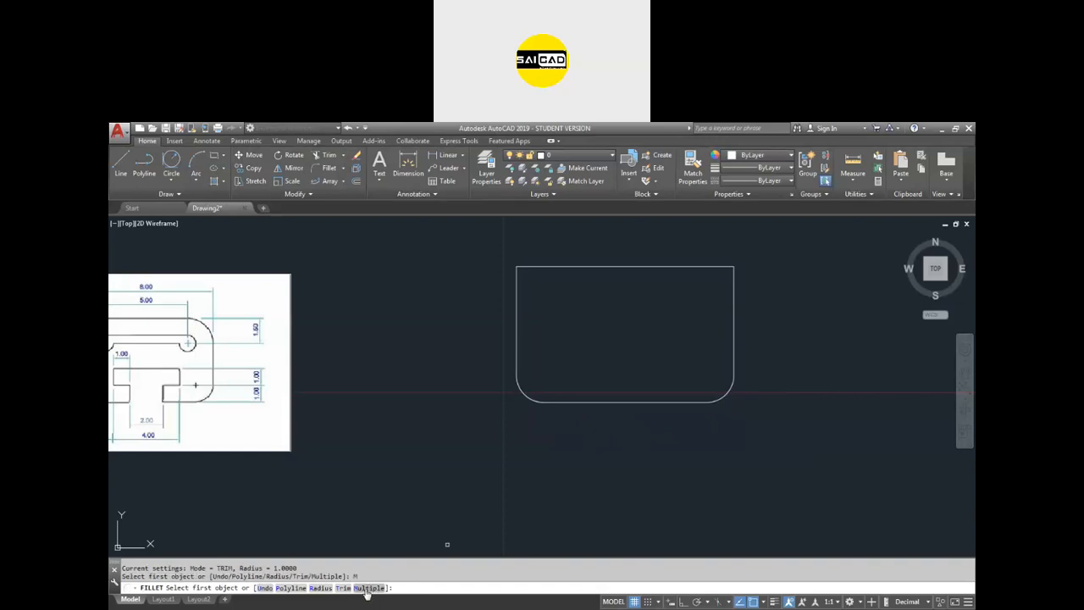
{"action": "left_click", "coordinate": [320, 588]}
{"action": "type", "text": "1.5"}
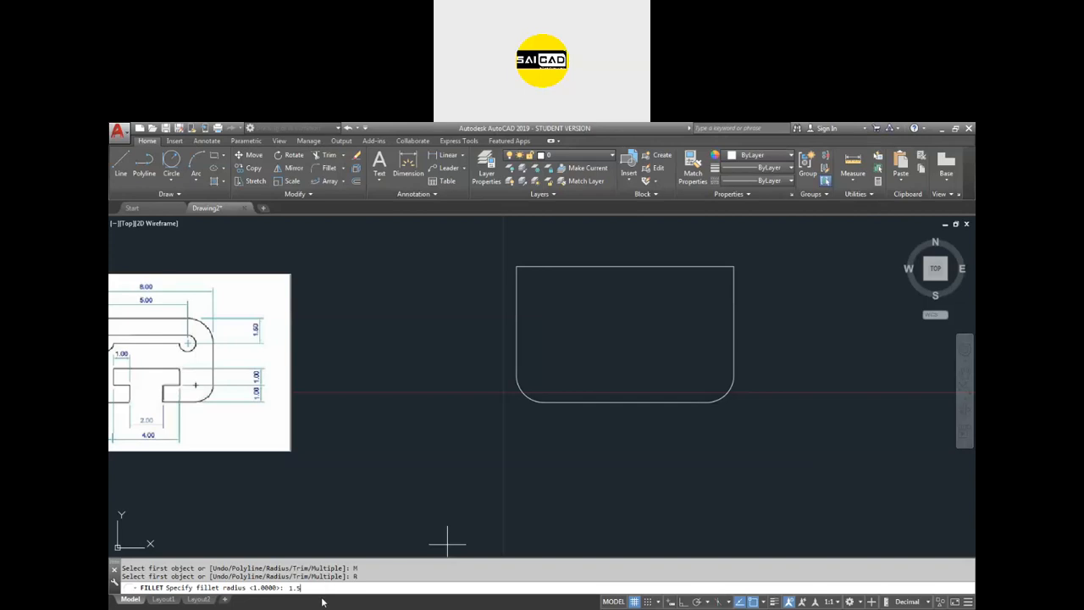
{"action": "key", "text": "Return"}
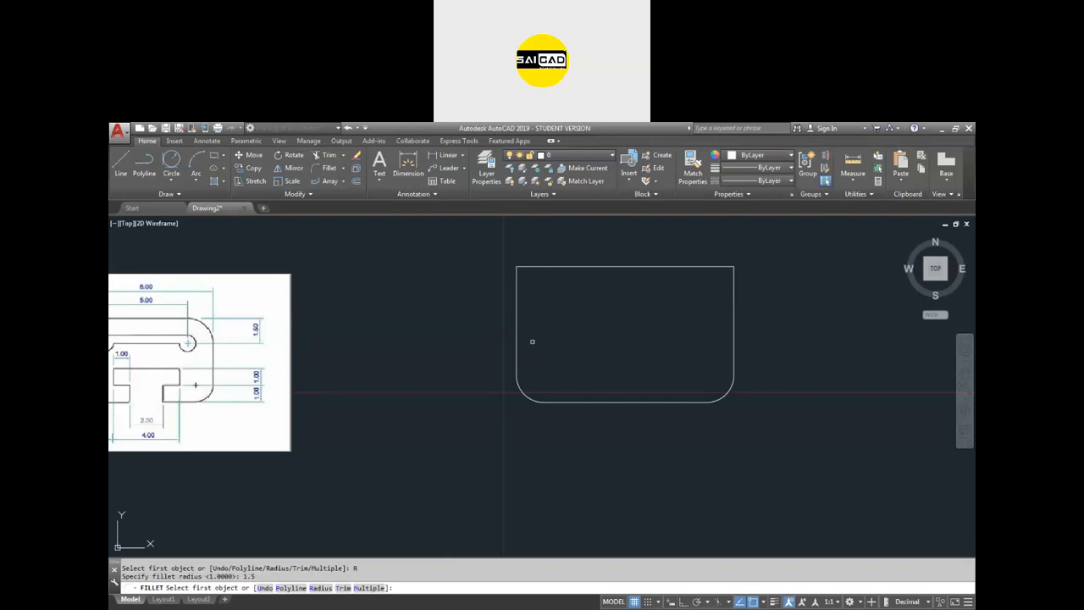
{"action": "left_click", "coordinate": [518, 288]}
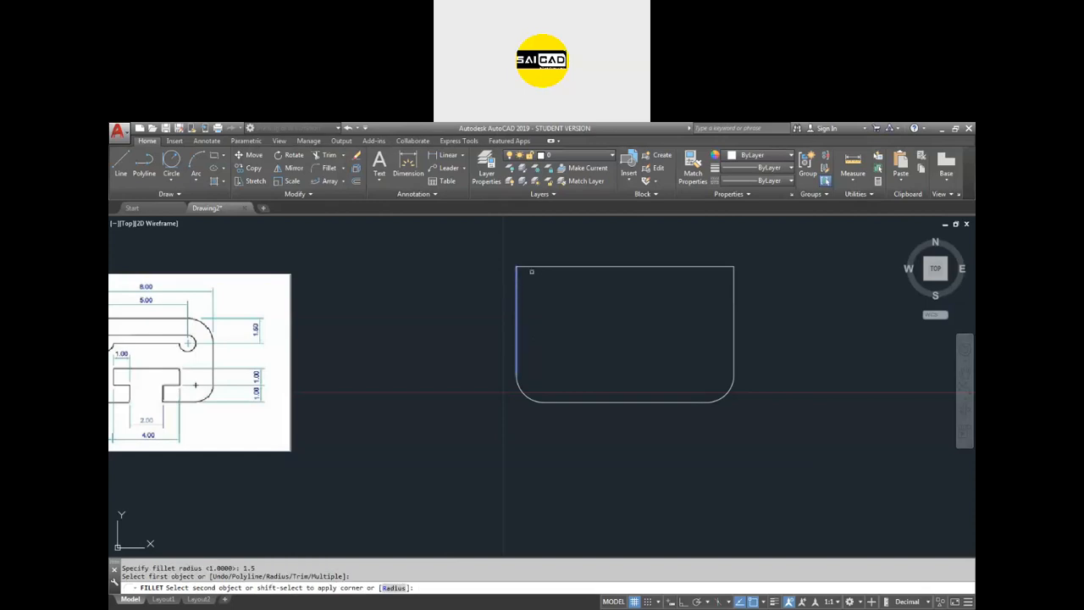
{"action": "left_click", "coordinate": [534, 267]}
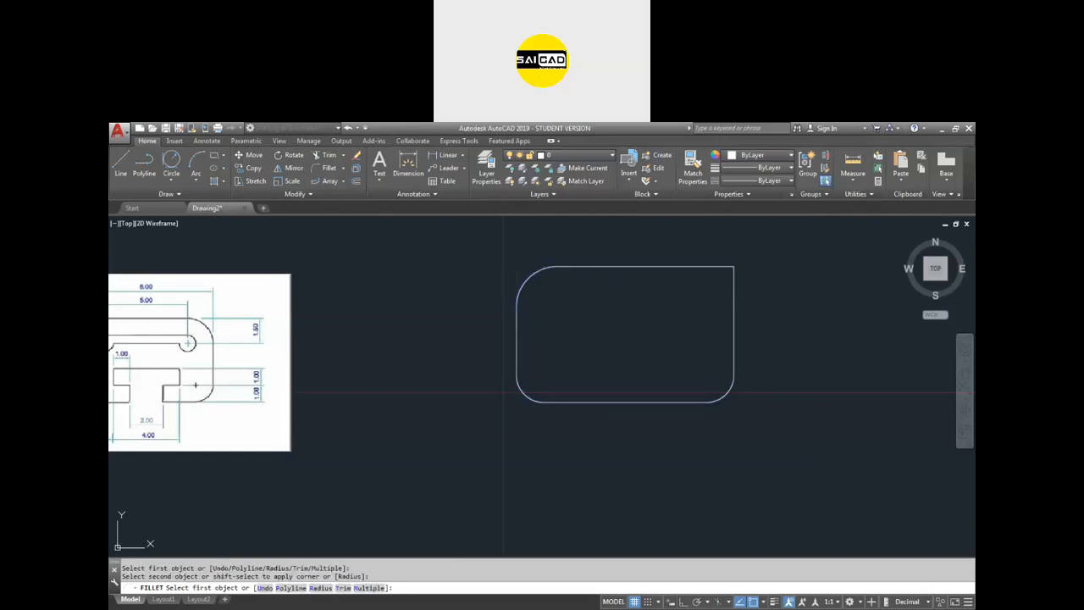
{"action": "left_click", "coordinate": [720, 267]}
{"action": "left_click", "coordinate": [733, 281]}
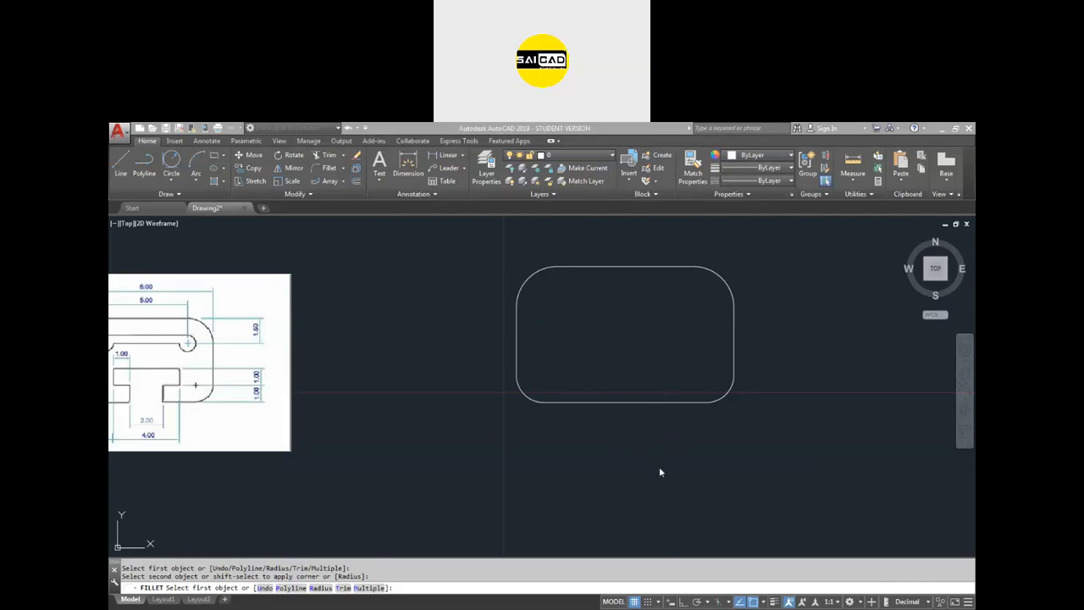
Step: Leave the Fillet command and undo all corner fillets back to the plain rectangle
{"action": "key", "text": "Escape"}
{"action": "key", "text": "Escape"}
{"action": "key", "text": "ctrl+z"}
{"action": "key", "text": "ctrl+z"}
{"action": "key", "text": "ctrl+z"}
{"action": "key", "text": "ctrl+z"}
{"action": "scroll", "coordinate": [474, 464], "scroll_direction": "down", "scroll_amount": 2}
{"action": "scroll", "coordinate": [570, 336], "scroll_direction": "up", "scroll_amount": 2}
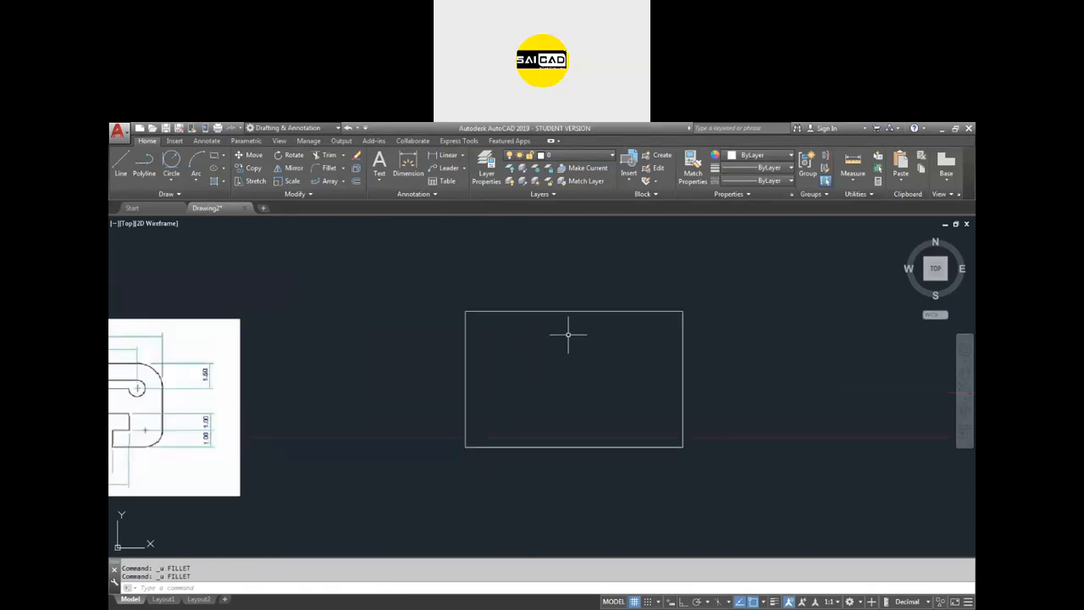
Step: Fillet the rectangle's two lower corners with a radius of 1 in one Fillet command, using the Multiple option
{"action": "type", "text": "f"}
{"action": "key", "text": "Return"}
{"action": "type", "text": "r"}
{"action": "key", "text": "Return"}
{"action": "type", "text": "1"}
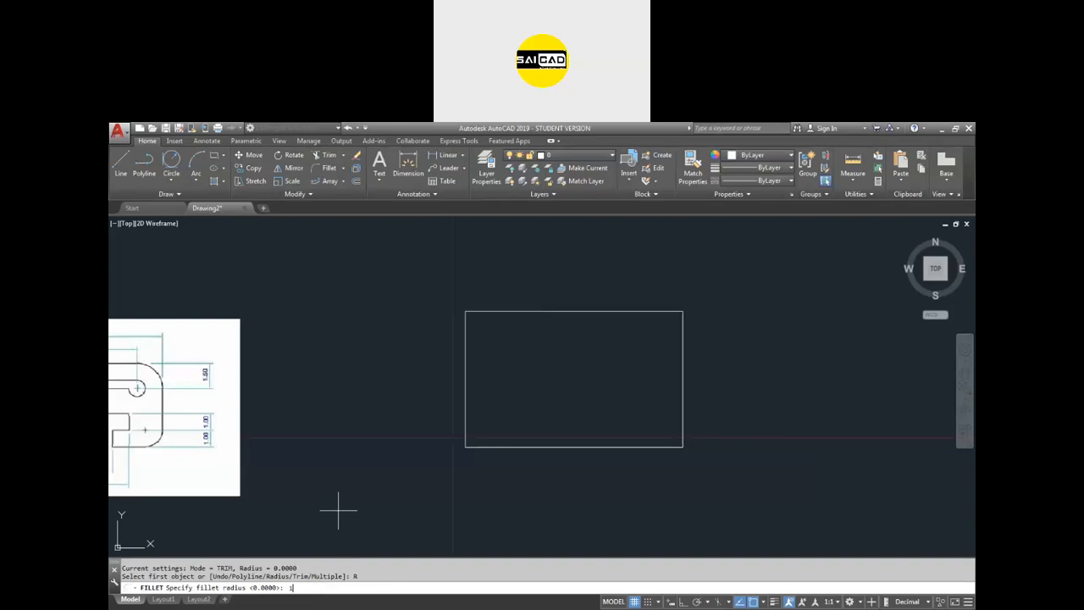
{"action": "key", "text": "Return"}
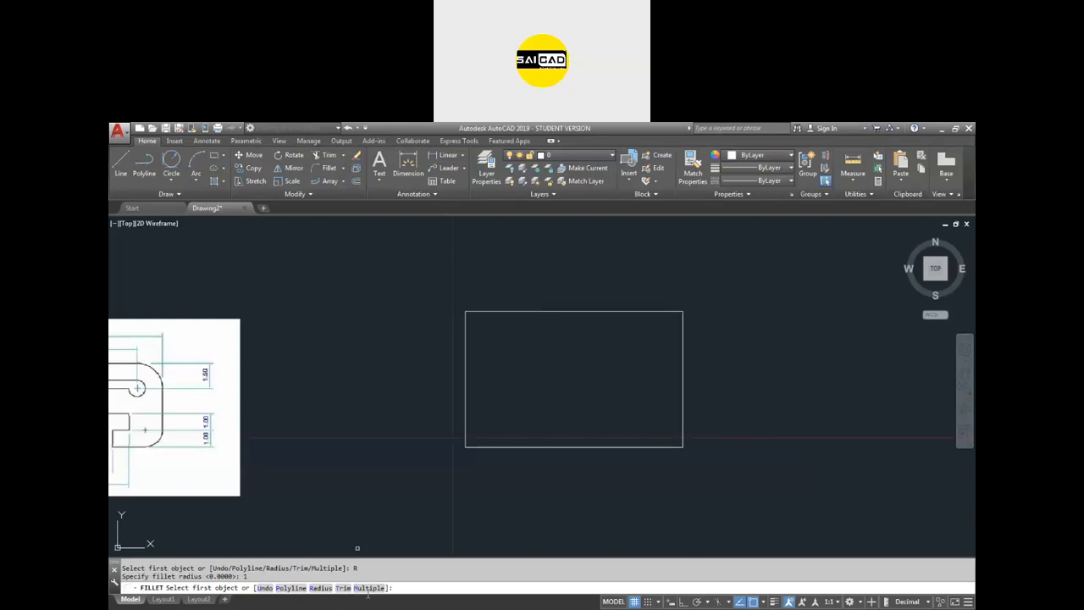
{"action": "key", "text": "Return"}
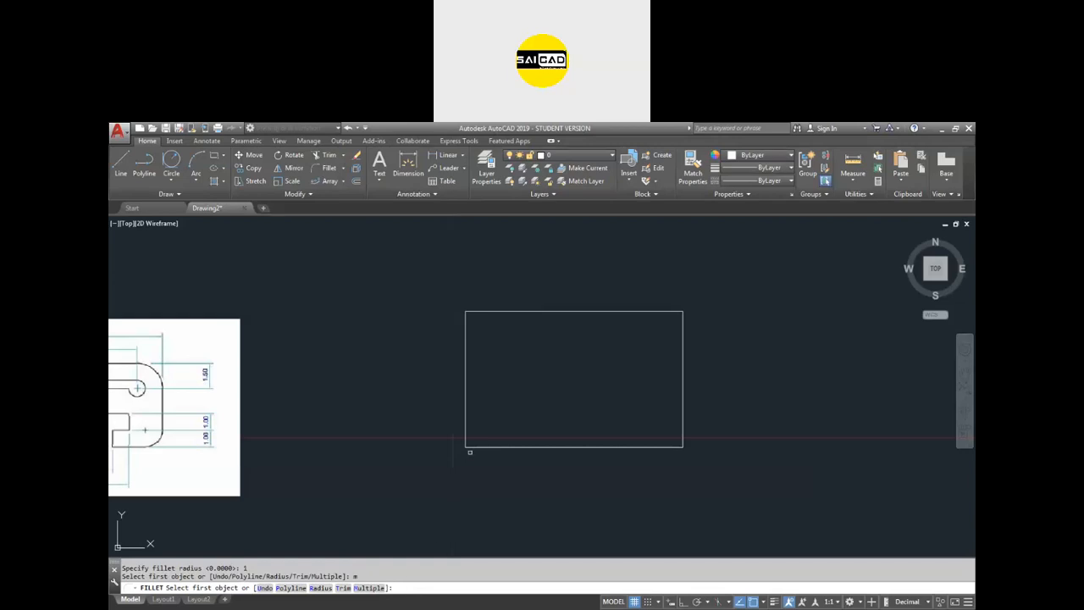
{"action": "left_click", "coordinate": [470, 447]}
{"action": "left_click", "coordinate": [465, 437]}
{"action": "left_click", "coordinate": [669, 447]}
{"action": "left_click", "coordinate": [683, 435]}
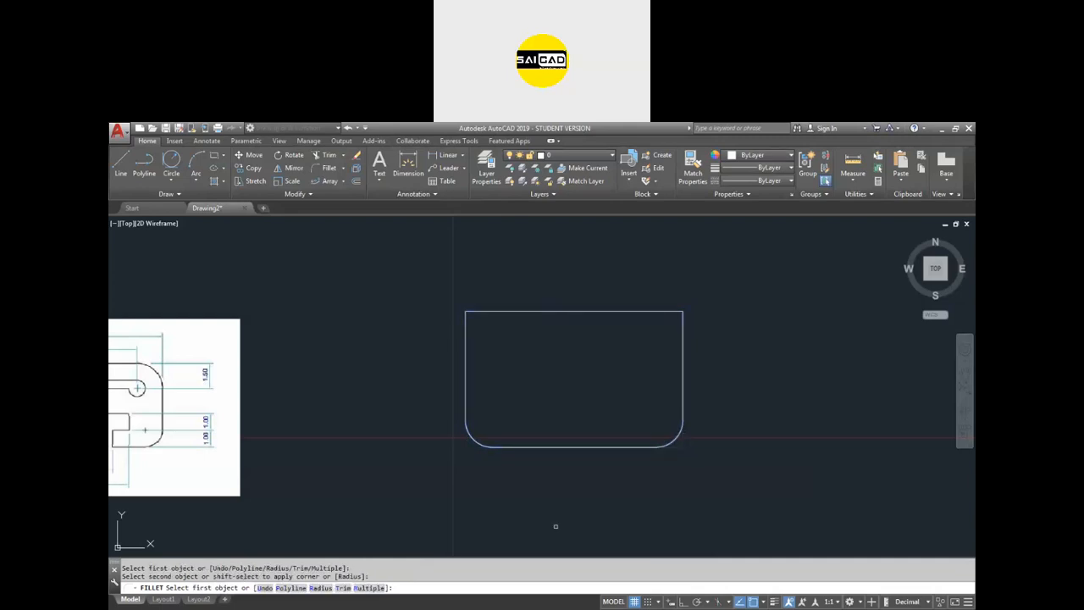
Step: Change the fillet radius to 1.5 within the same command and fillet the rectangle's two upper corners
{"action": "left_click", "coordinate": [322, 587]}
{"action": "type", "text": "1.5"}
{"action": "key", "text": "Return"}
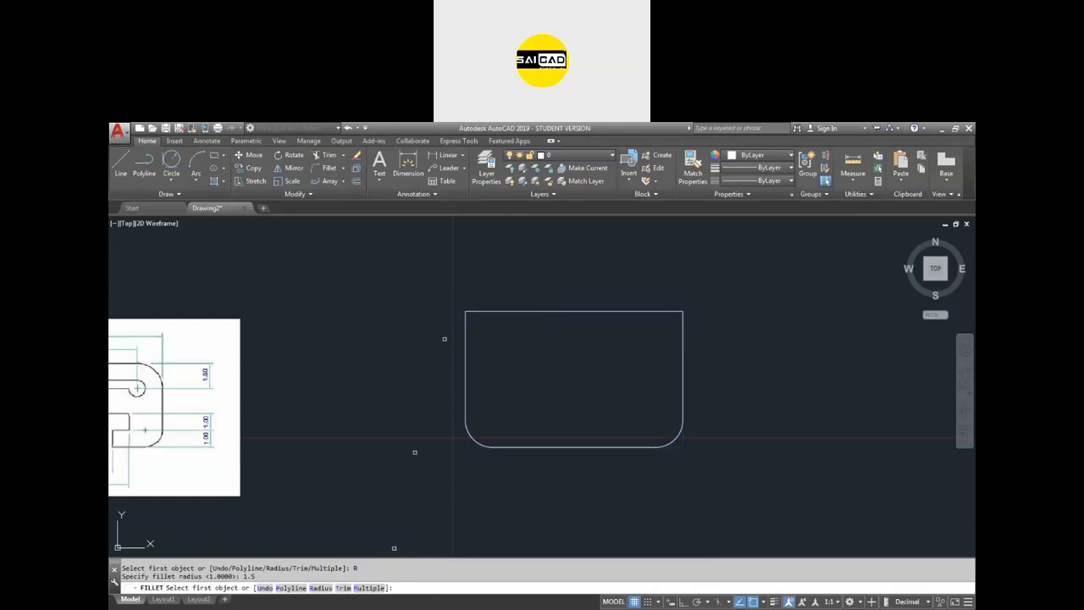
{"action": "left_click", "coordinate": [467, 325]}
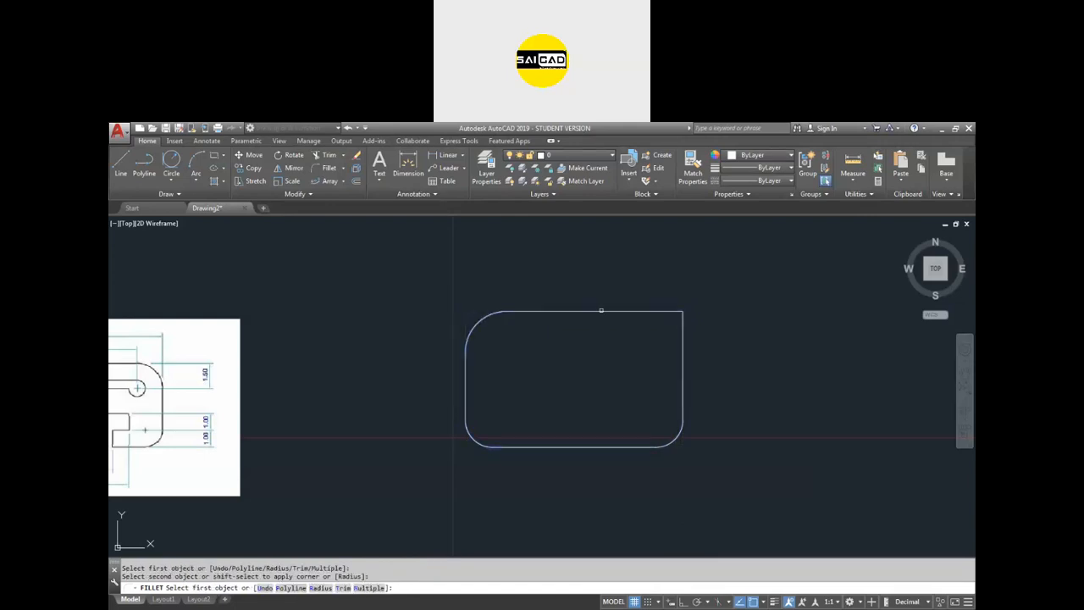
{"action": "left_click", "coordinate": [638, 313]}
{"action": "left_click", "coordinate": [681, 328]}
Step: Examine the reference drawing's slot, including its end radius, centre spacing and distance from the plate's upper edge
{"action": "scroll", "coordinate": [582, 367], "scroll_direction": "down", "scroll_amount": 2}
{"action": "scroll", "coordinate": [423, 351], "scroll_direction": "up", "scroll_amount": 2}
{"action": "middle_click_drag", "start_coordinate": [423, 351], "coordinate": [706, 351]}
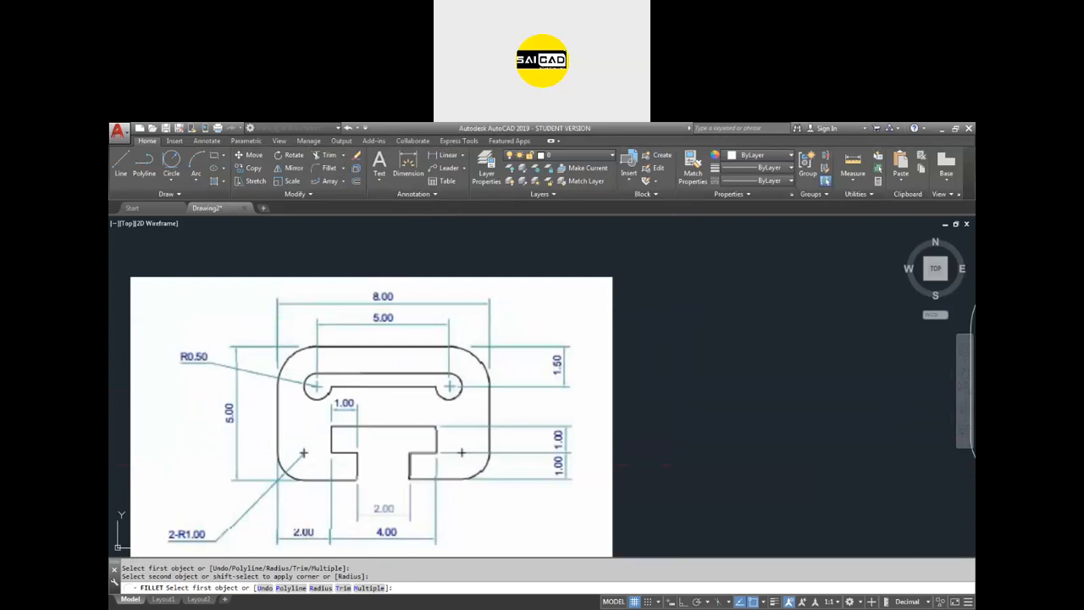
{"action": "scroll", "coordinate": [308, 386], "scroll_direction": "up", "scroll_amount": 4}
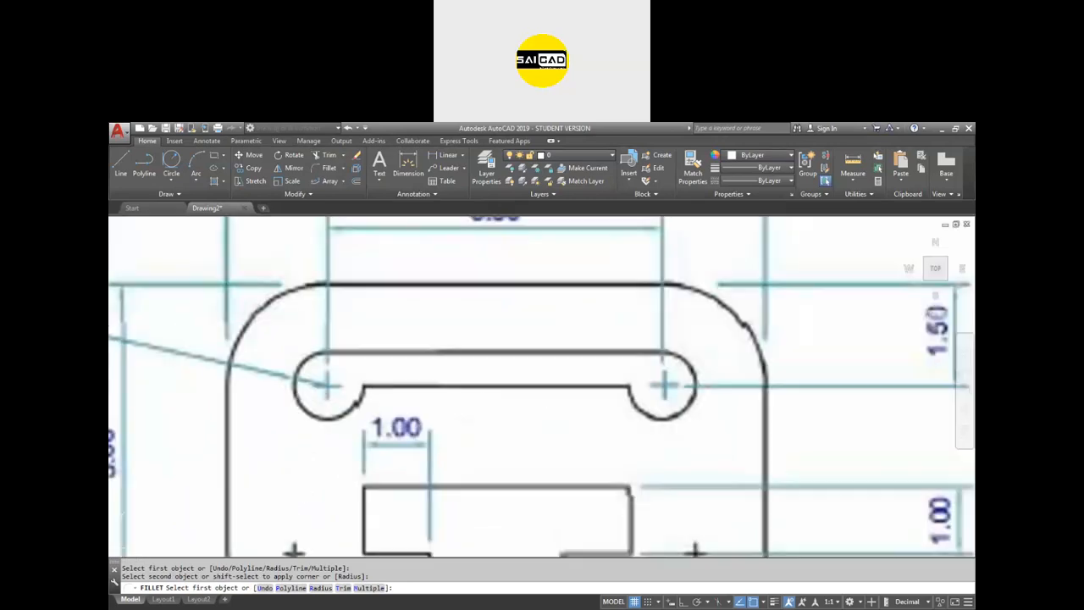
{"action": "scroll", "coordinate": [349, 335], "scroll_direction": "down", "scroll_amount": 2}
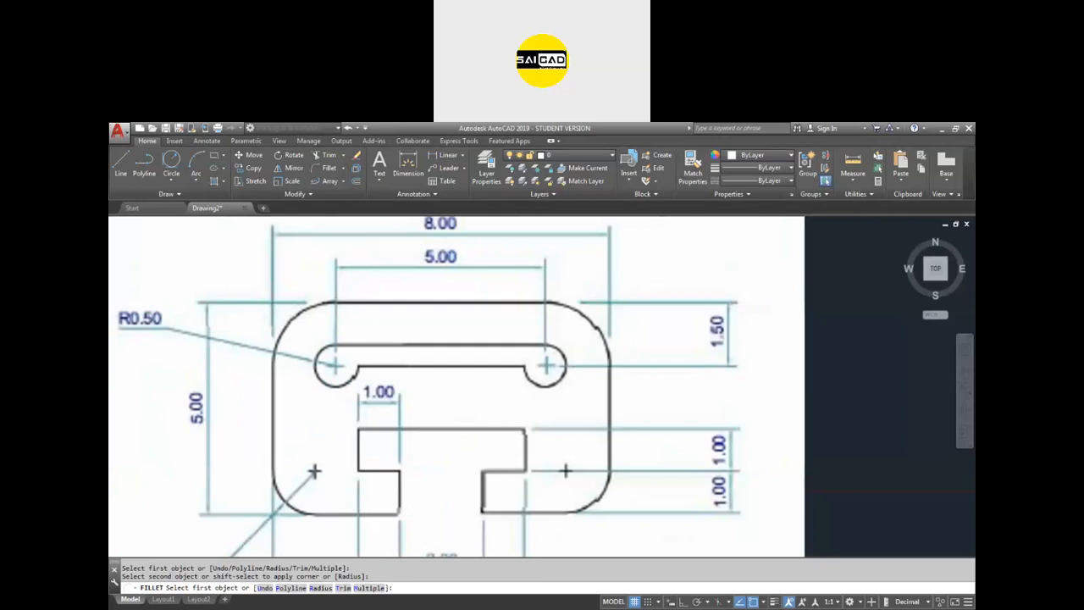
{"action": "scroll", "coordinate": [557, 376], "scroll_direction": "down", "scroll_amount": 2}
{"action": "scroll", "coordinate": [290, 345], "scroll_direction": "up", "scroll_amount": 2}
{"action": "scroll", "coordinate": [398, 338], "scroll_direction": "down", "scroll_amount": 5}
{"action": "key", "text": "Escape"}
{"action": "scroll", "coordinate": [787, 356], "scroll_direction": "up", "scroll_amount": 2}
Step: Draw a circle of radius 0.5 centred on the plate's upper-left corner arc centre
{"action": "type", "text": "c"}
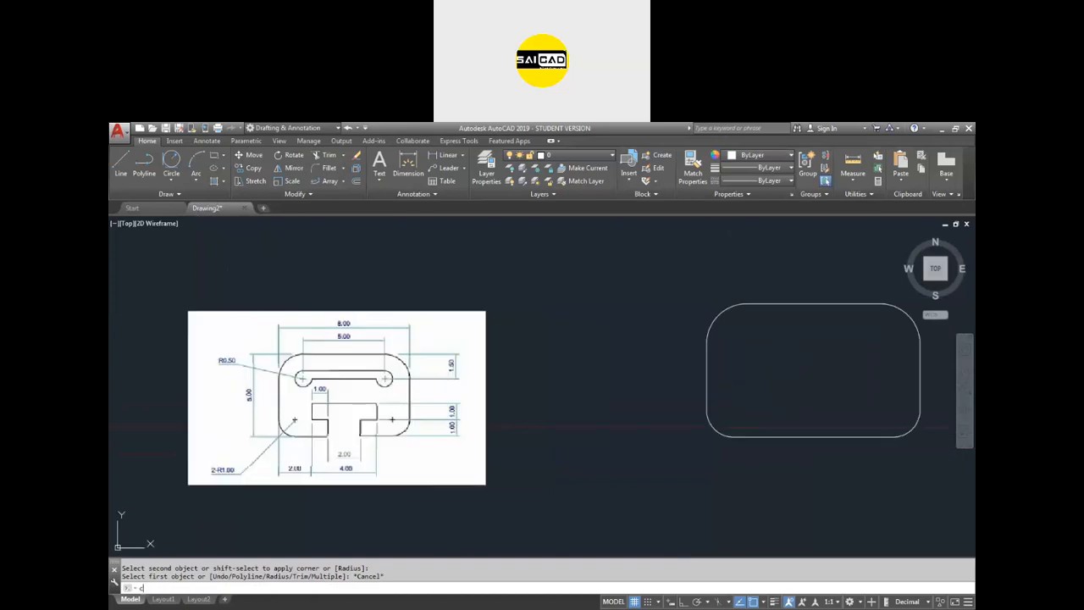
{"action": "key", "text": "Return"}
{"action": "scroll", "coordinate": [767, 322], "scroll_direction": "up", "scroll_amount": 2}
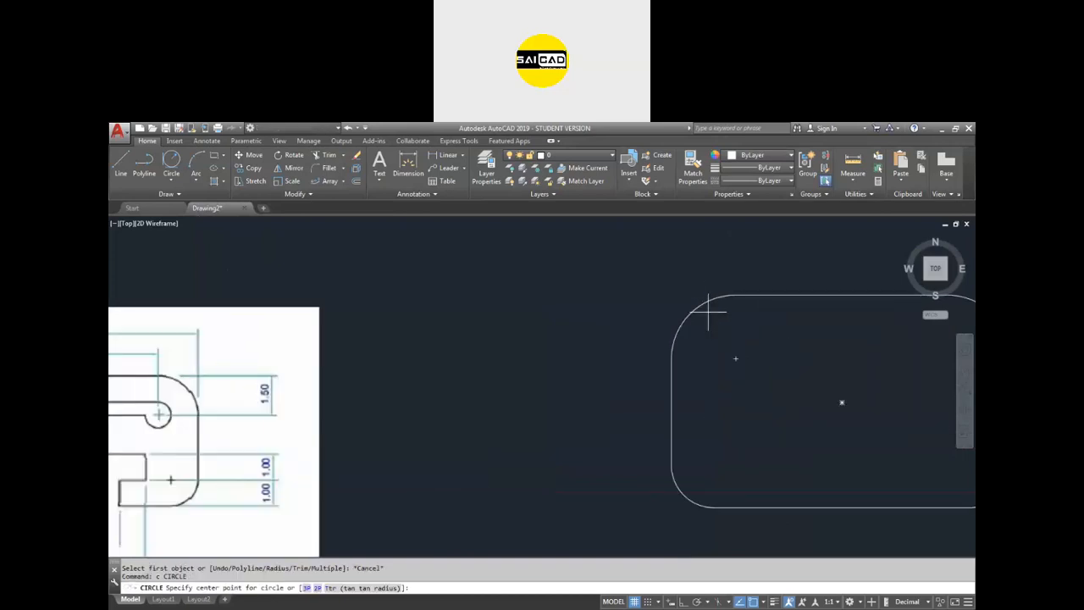
{"action": "left_click", "coordinate": [735, 358]}
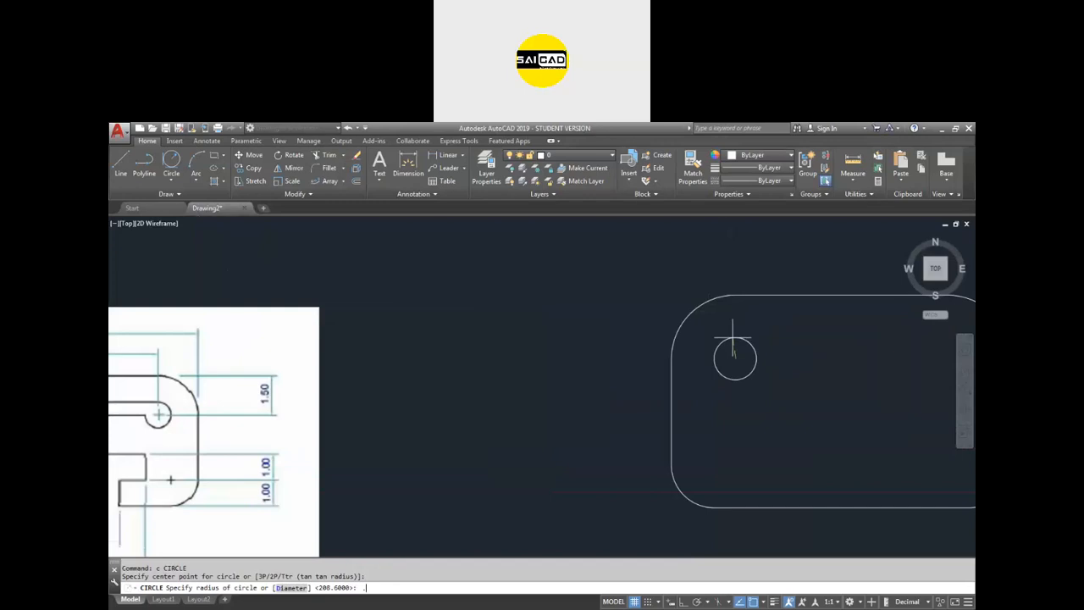
{"action": "key", "text": "Return"}
Step: Try to copy the circle using the left and right ends of the plate's straight upper edge as reference points
{"action": "scroll", "coordinate": [716, 346], "scroll_direction": "down", "scroll_amount": 3}
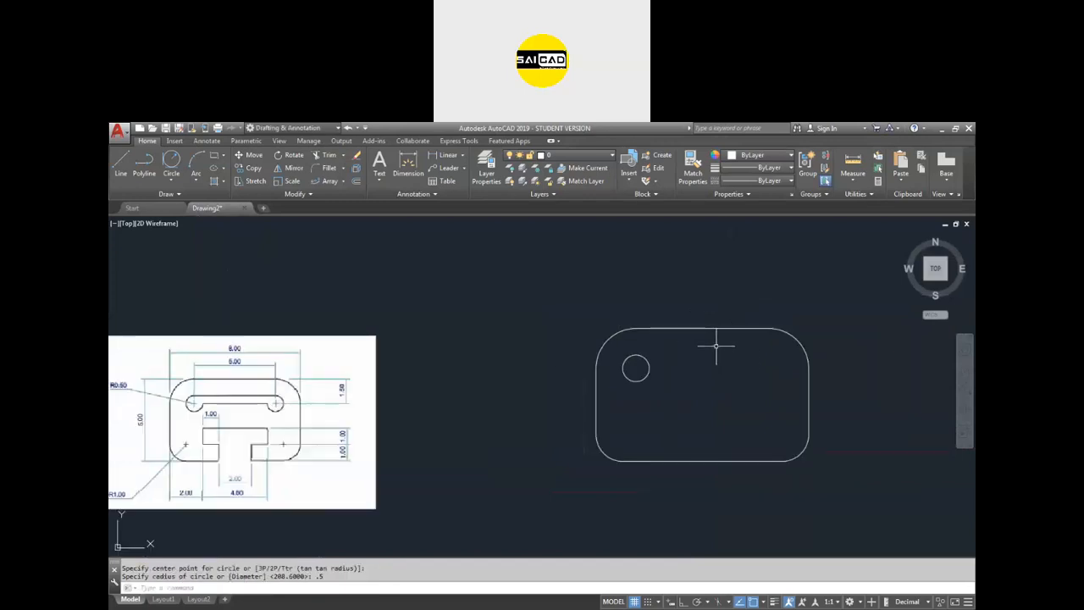
{"action": "scroll", "coordinate": [806, 359], "scroll_direction": "up", "scroll_amount": 3}
{"action": "left_click", "coordinate": [689, 356]}
{"action": "left_click", "coordinate": [585, 402]}
{"action": "type", "text": "co"}
{"action": "key", "text": "Return"}
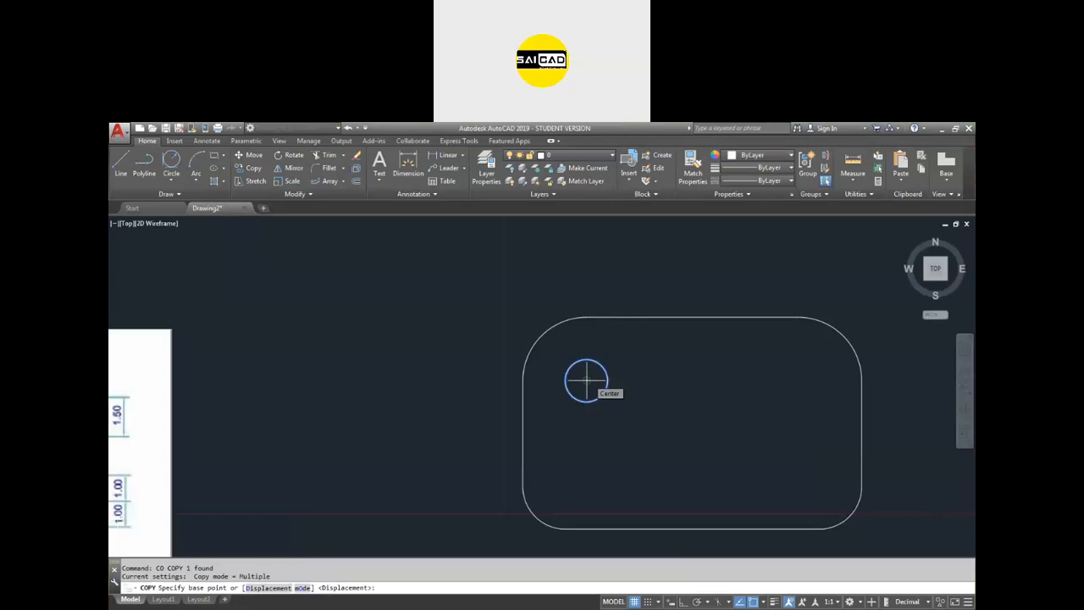
{"action": "left_click", "coordinate": [586, 318]}
{"action": "left_click", "coordinate": [798, 318]}
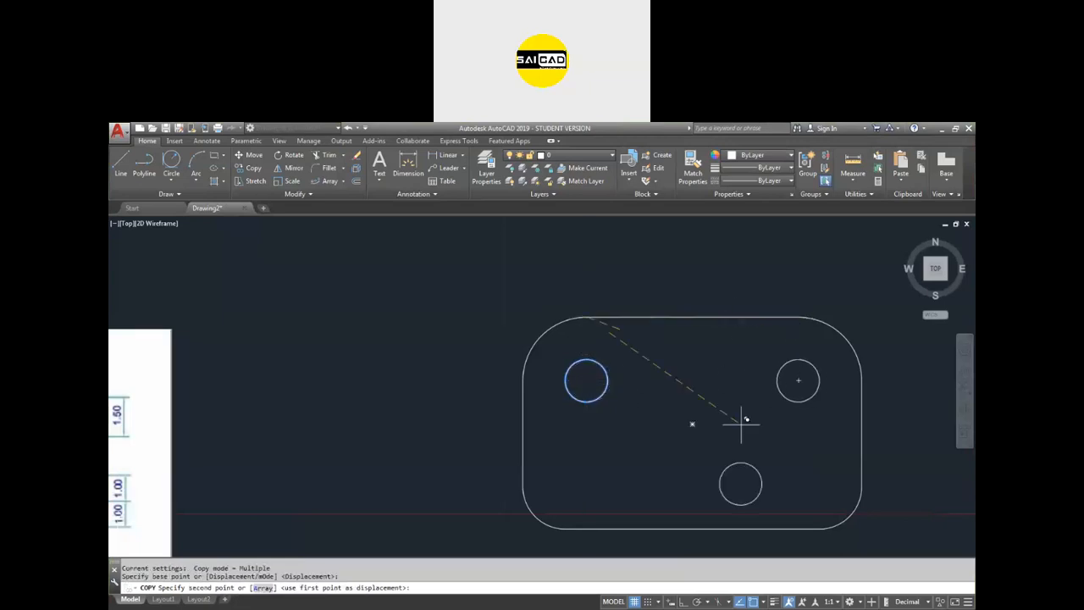
{"action": "type", "text": "u"}
{"action": "key", "text": "Return"}
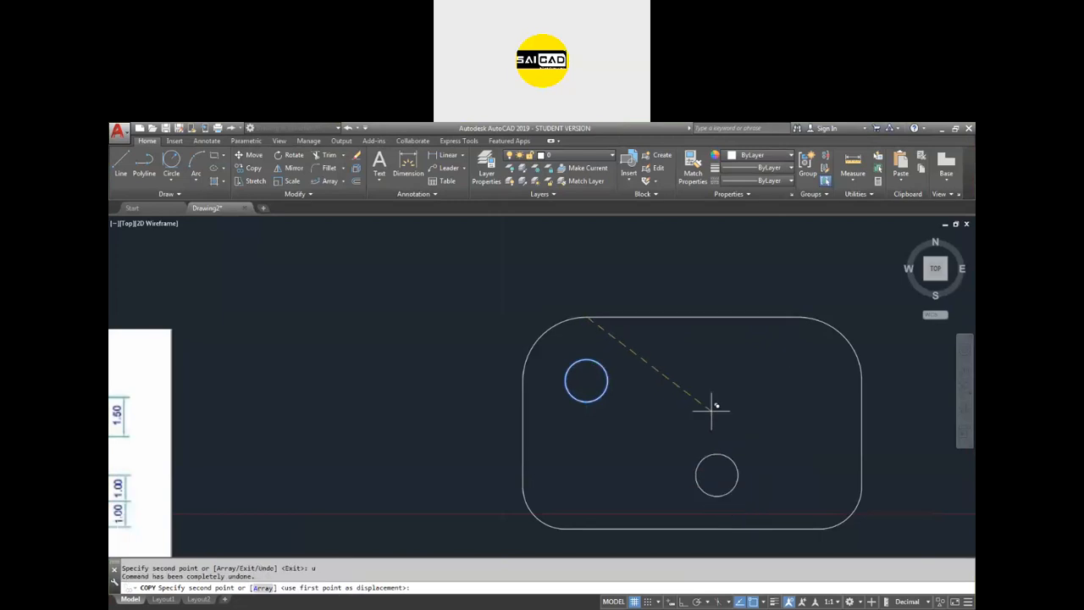
{"action": "key", "text": "Escape"}
Step: Copy the circle from its centre to the centre of the plate's upper-right corner arc
{"action": "key", "text": "Return"}
{"action": "left_click", "coordinate": [638, 403]}
{"action": "left_click", "coordinate": [586, 378]}
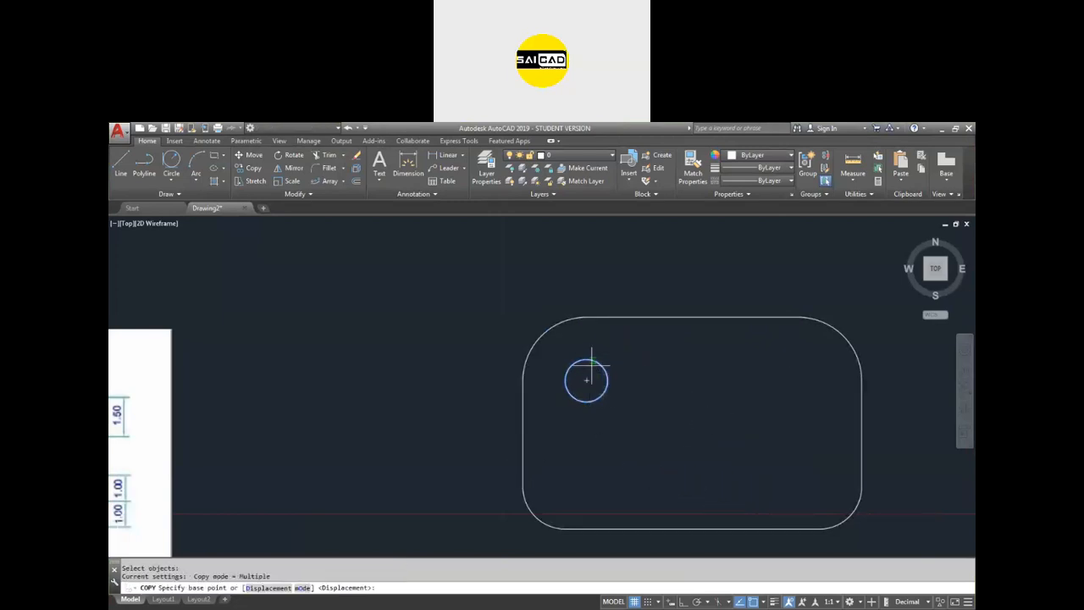
{"action": "key", "text": "Return"}
{"action": "left_click", "coordinate": [585, 380]}
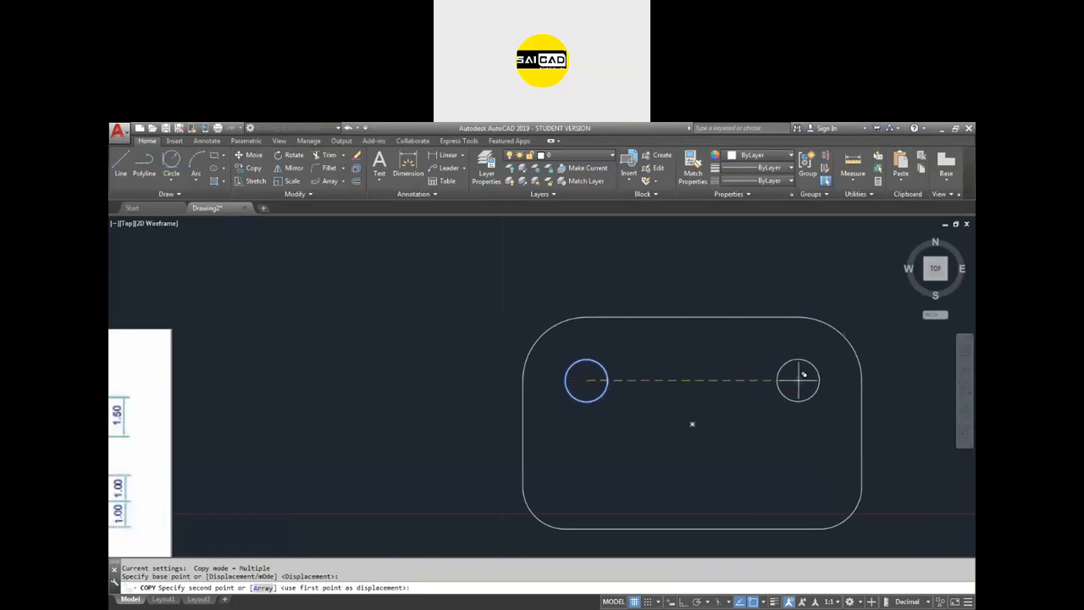
{"action": "left_click", "coordinate": [797, 380]}
{"action": "key", "text": "Escape"}
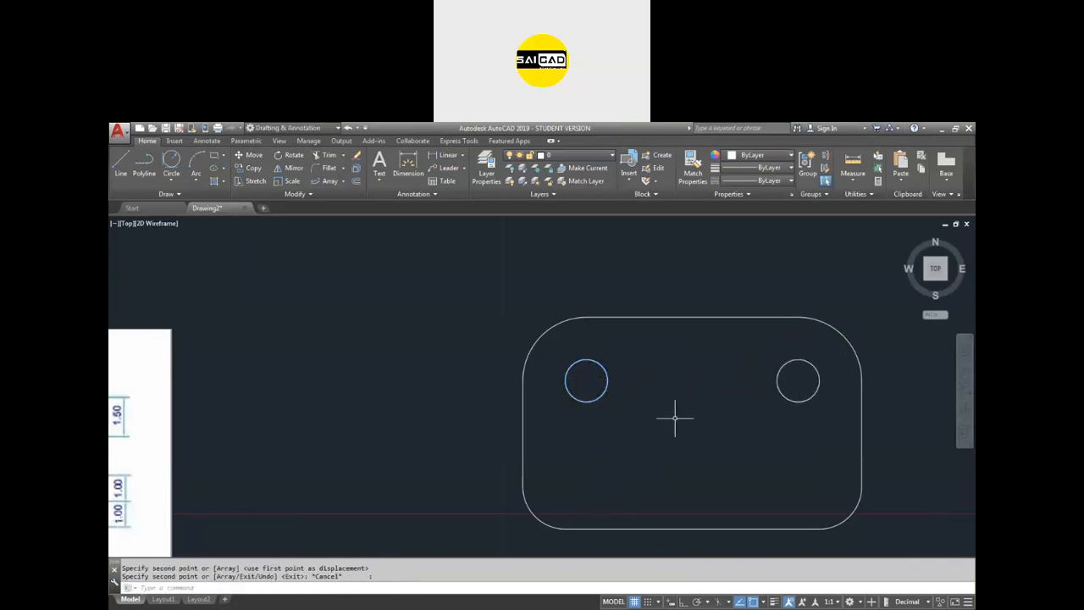
Step: Draw a horizontal line connecting the top quadrant points of the two circles
{"action": "scroll", "coordinate": [733, 368], "scroll_direction": "down", "scroll_amount": 2}
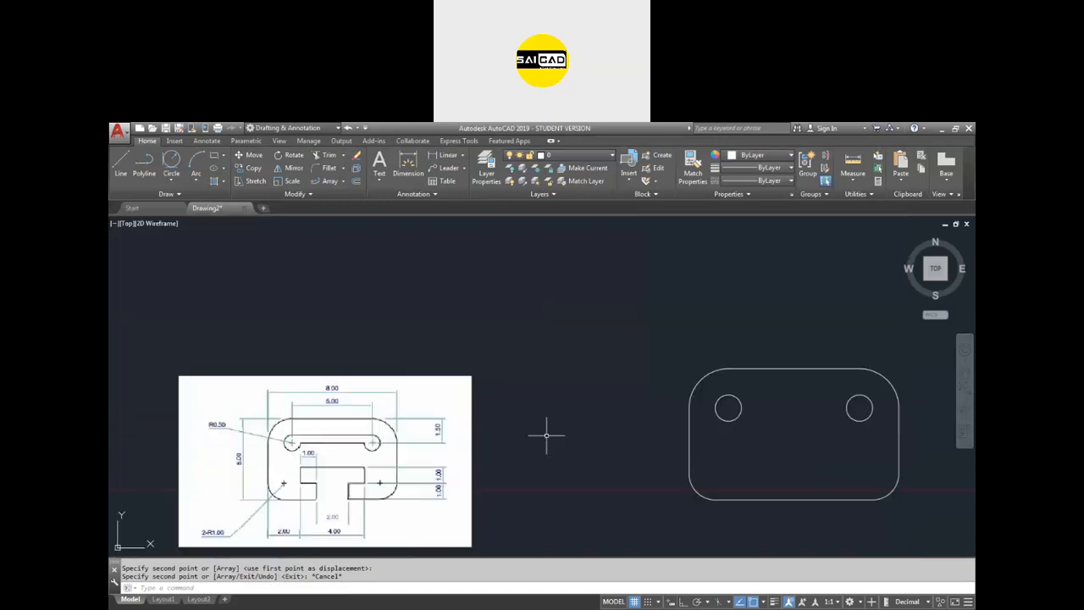
{"action": "type", "text": "l"}
{"action": "key", "text": "Return"}
{"action": "scroll", "coordinate": [733, 388], "scroll_direction": "up", "scroll_amount": 2}
{"action": "left_click", "coordinate": [722, 396]}
{"action": "left_click", "coordinate": [931, 396]}
{"action": "key", "text": "Return"}
Step: Draw a second horizontal line between the circles' inner facing quadrant points to form the slot's lower edge
{"action": "key", "text": "Return"}
{"action": "left_click", "coordinate": [932, 438]}
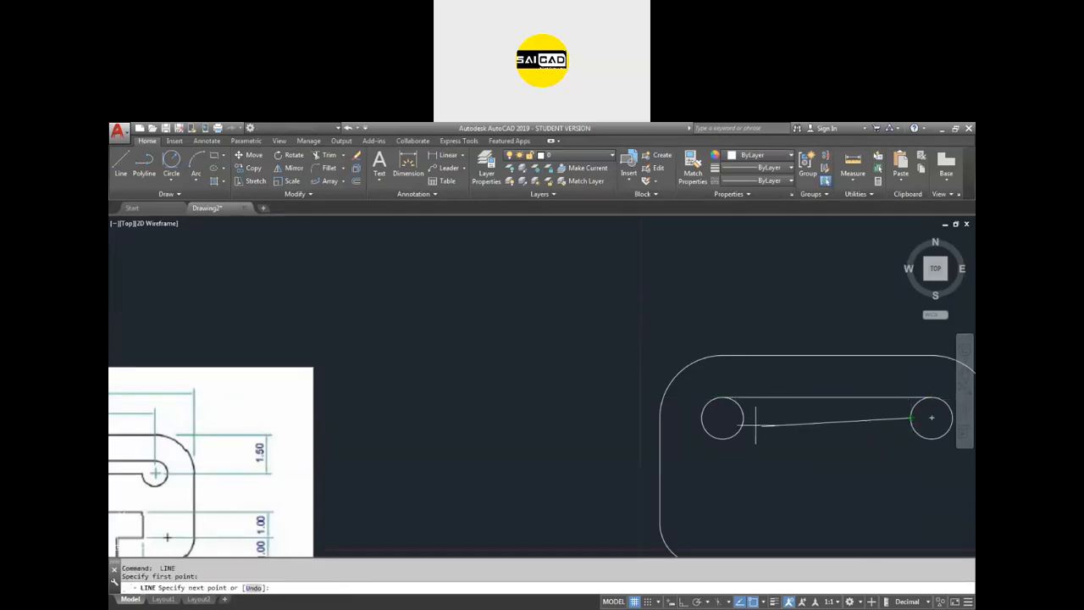
{"action": "left_click", "coordinate": [722, 439]}
{"action": "key", "text": "Return"}
Step: Trim the inner upper arcs of both circles between the two lines to open the slot
{"action": "scroll", "coordinate": [932, 403], "scroll_direction": "up", "scroll_amount": 2}
{"action": "type", "text": "tr"}
{"action": "key", "text": "Return"}
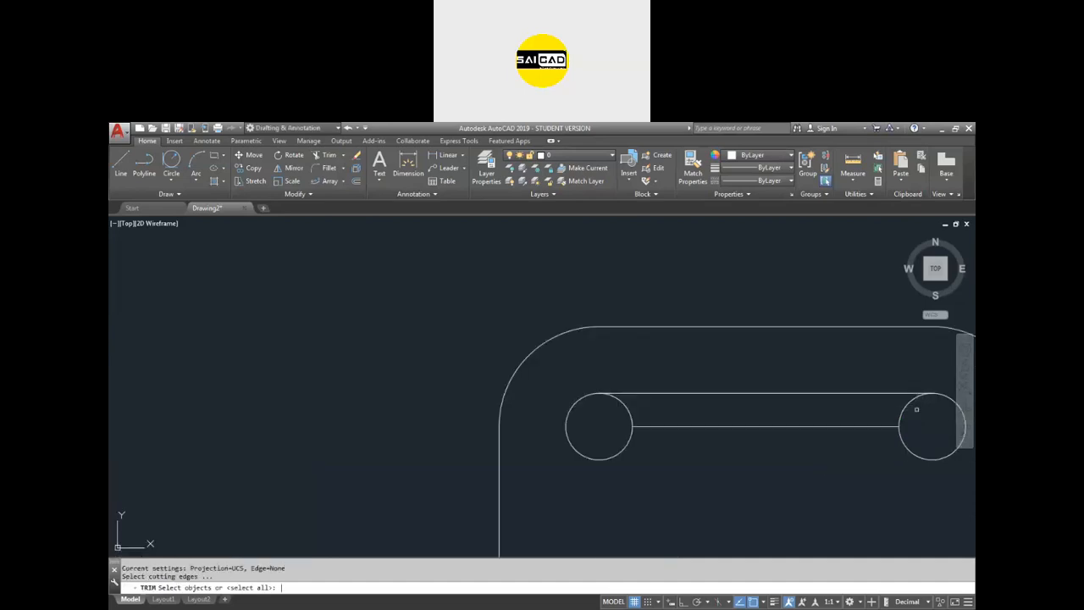
{"action": "key", "text": "Return"}
{"action": "left_click", "coordinate": [909, 404]}
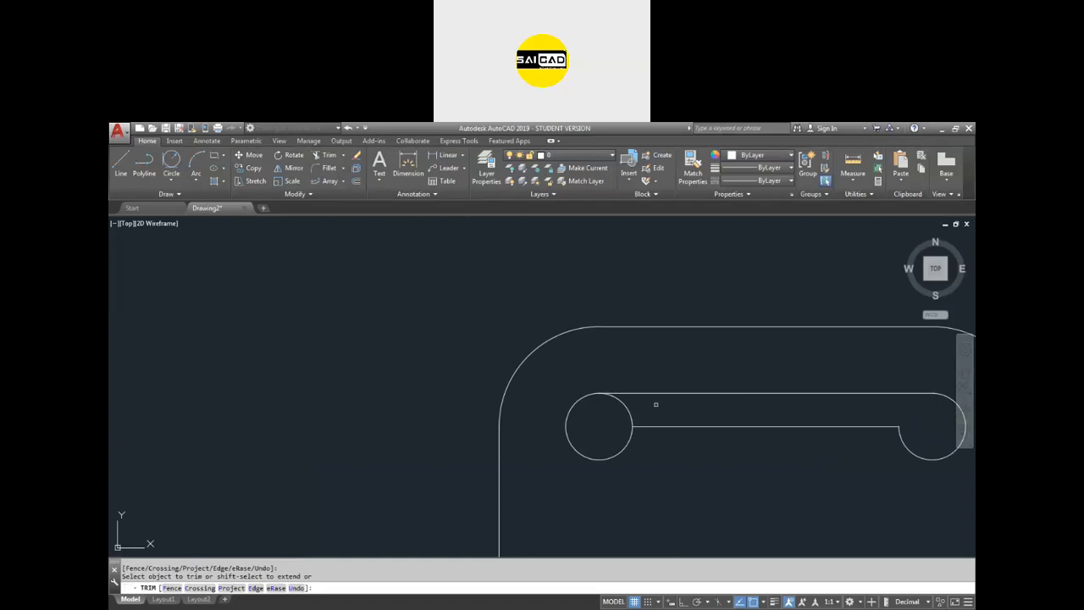
{"action": "left_click", "coordinate": [623, 406]}
{"action": "scroll", "coordinate": [610, 398], "scroll_direction": "down", "scroll_amount": 2}
{"action": "key", "text": "Escape"}
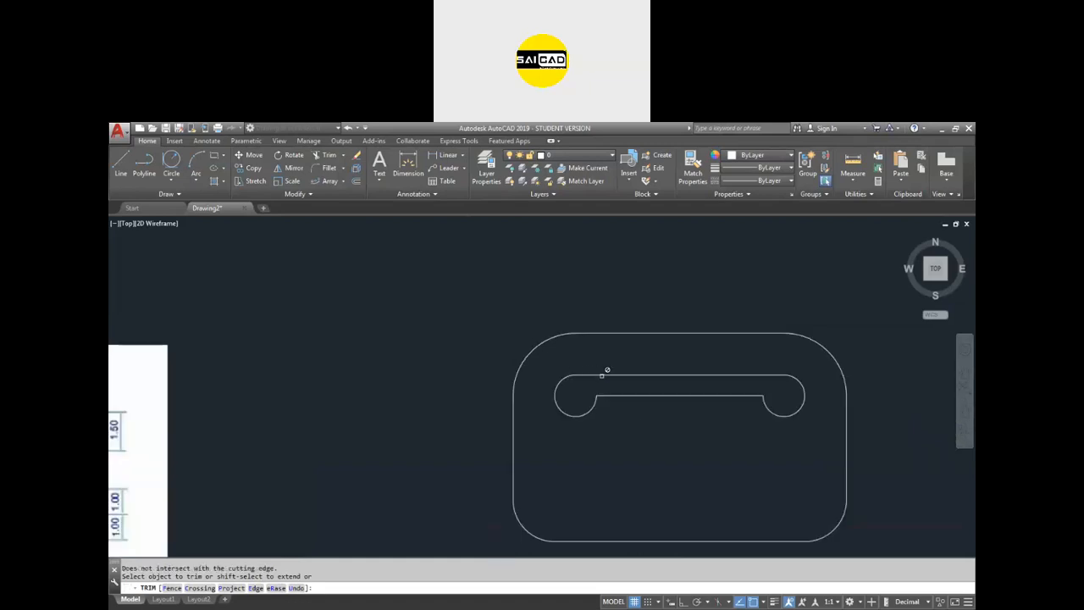
Step: Move the reference image closer to the drawn plate so both can be viewed side by side
{"action": "scroll", "coordinate": [712, 373], "scroll_direction": "down", "scroll_amount": 4}
{"action": "scroll", "coordinate": [712, 373], "scroll_direction": "up", "scroll_amount": 2}
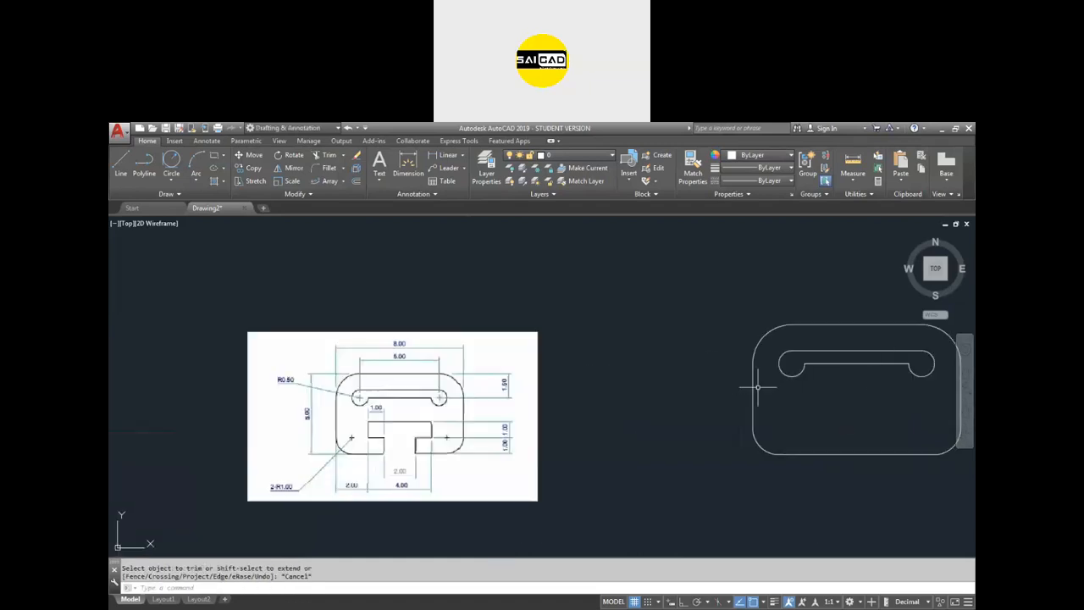
{"action": "left_click", "coordinate": [597, 390]}
{"action": "left_click", "coordinate": [503, 422]}
{"action": "type", "text": "m"}
{"action": "key", "text": "Return"}
{"action": "left_click", "coordinate": [449, 425]}
{"action": "left_click", "coordinate": [611, 405]}
{"action": "scroll", "coordinate": [502, 423], "scroll_direction": "down", "scroll_amount": 2}
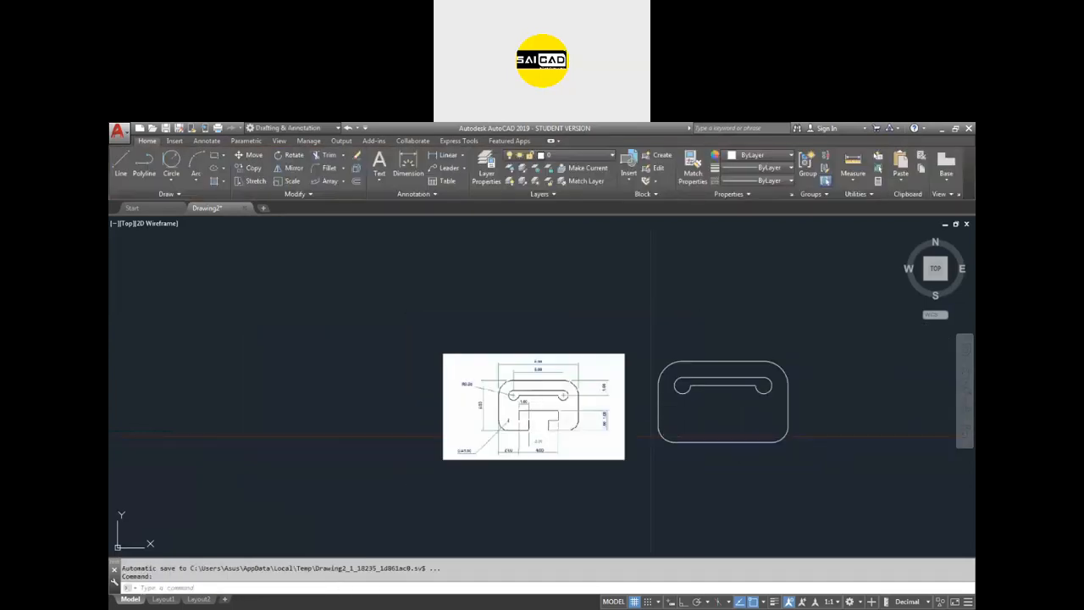
{"action": "scroll", "coordinate": [685, 418], "scroll_direction": "up", "scroll_amount": 4}
{"action": "scroll", "coordinate": [558, 443], "scroll_direction": "down", "scroll_amount": 1}
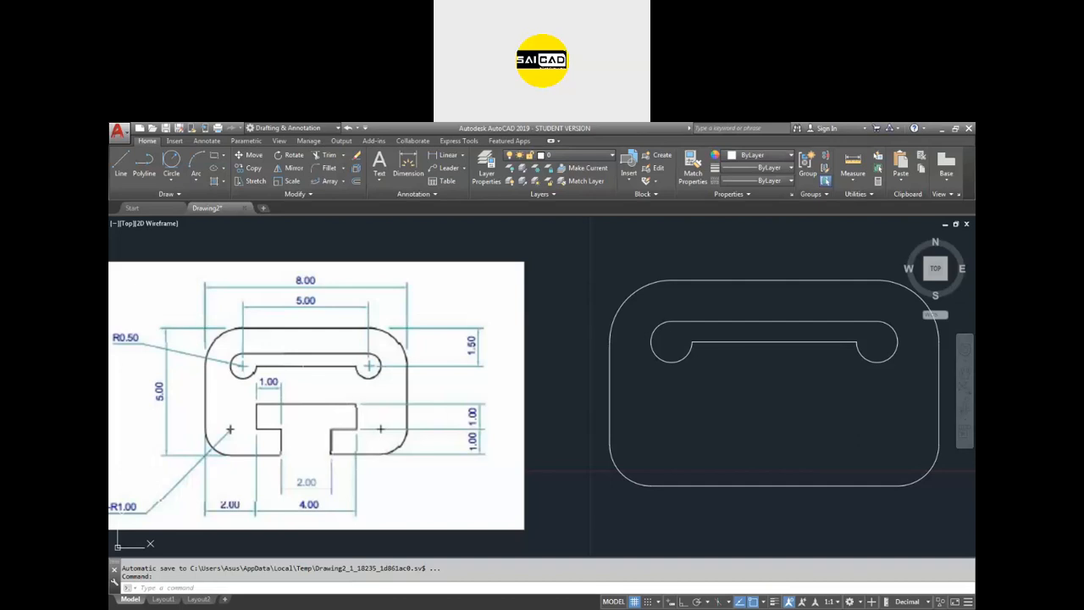
{"action": "scroll", "coordinate": [240, 441], "scroll_direction": "down", "scroll_amount": 2}
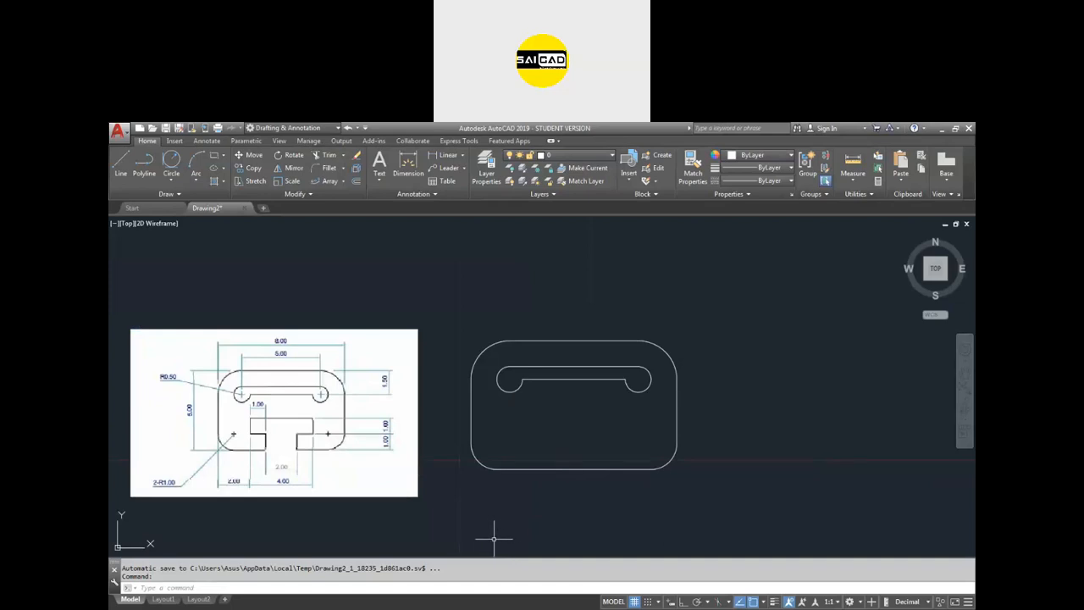
{"action": "type", "text": "l"}
{"action": "key", "text": "Return"}
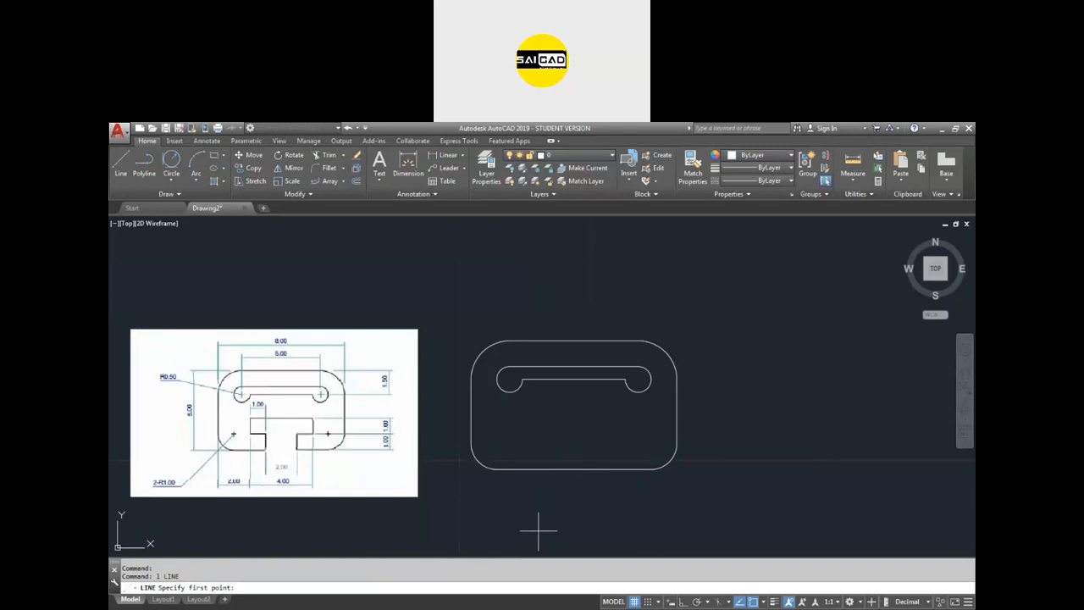
{"action": "key", "text": "Escape"}
{"action": "left_click", "coordinate": [583, 506]}
{"action": "left_click", "coordinate": [555, 445]}
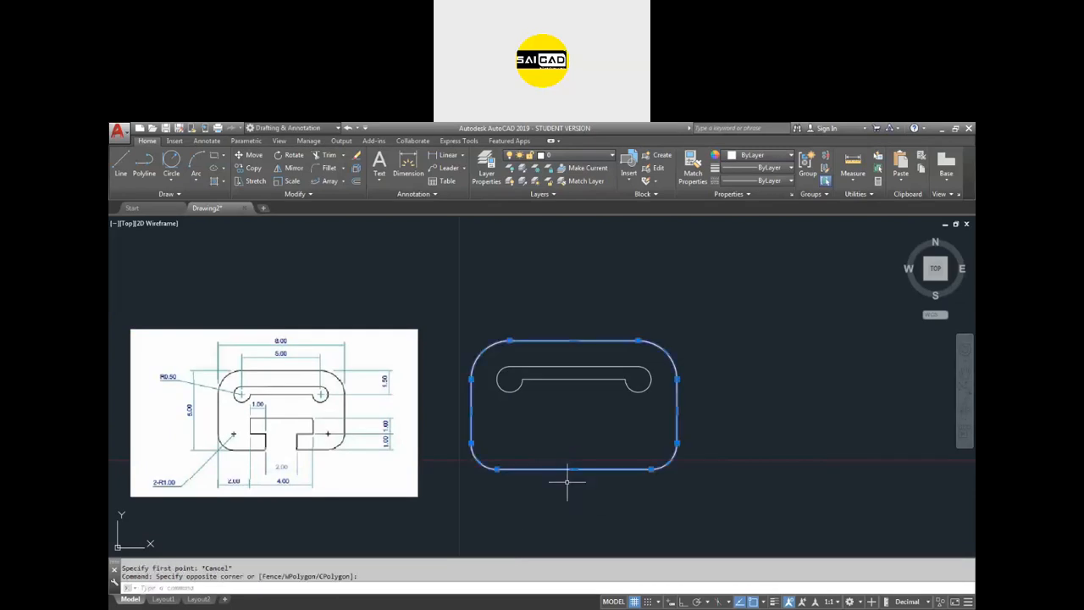
{"action": "key", "text": "Escape"}
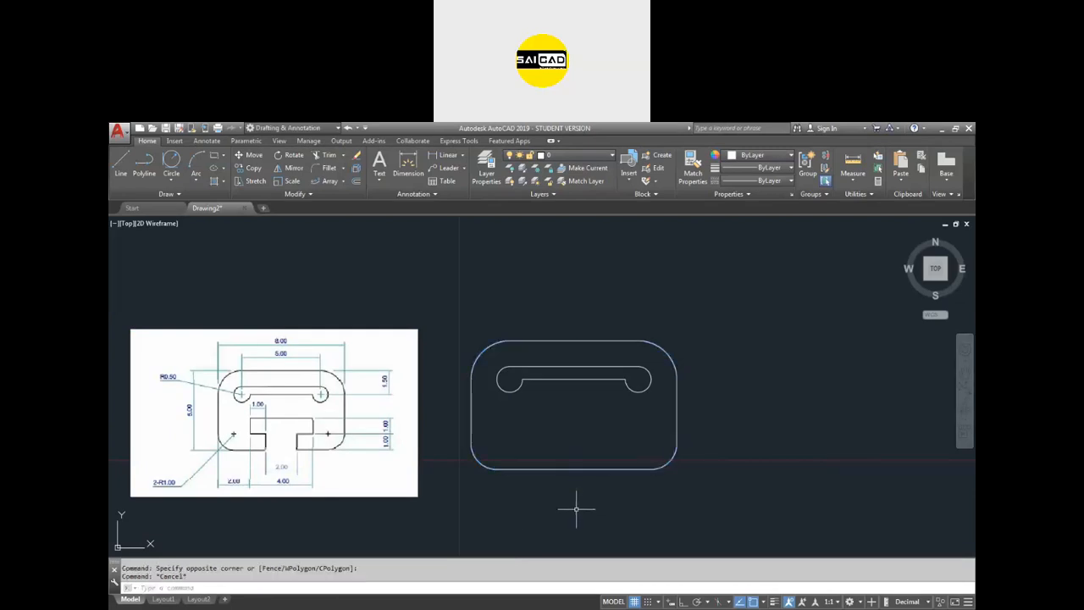
Step: Draw a 1-unit vertical line upward from the midpoint of the plate's bottom edge
{"action": "type", "text": "L"}
{"action": "key", "text": "Return"}
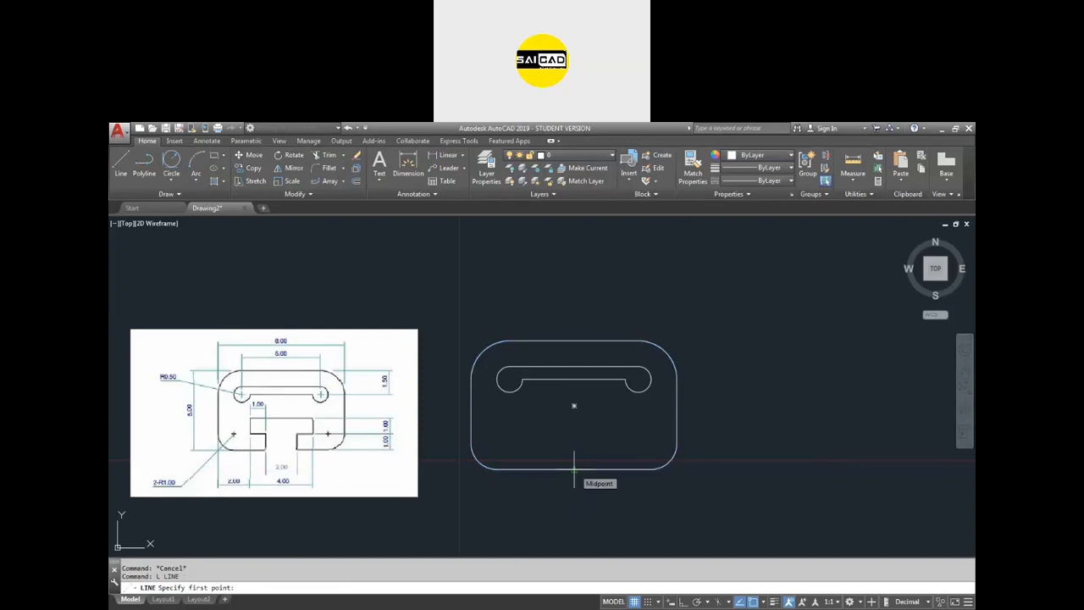
{"action": "left_click", "coordinate": [574, 467]}
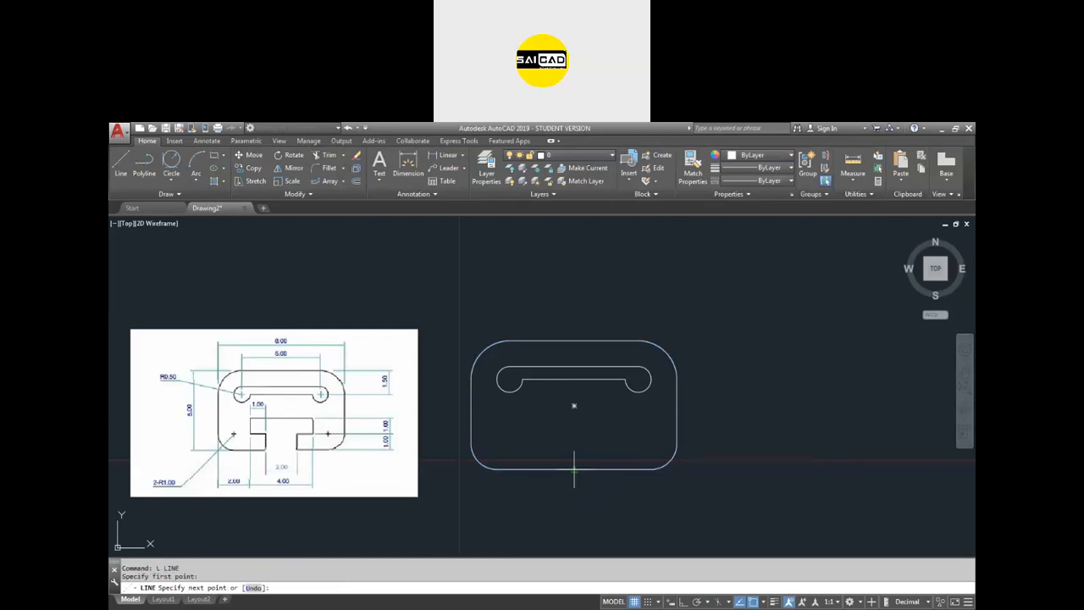
{"action": "type", "text": "1"}
{"action": "key", "text": "Return"}
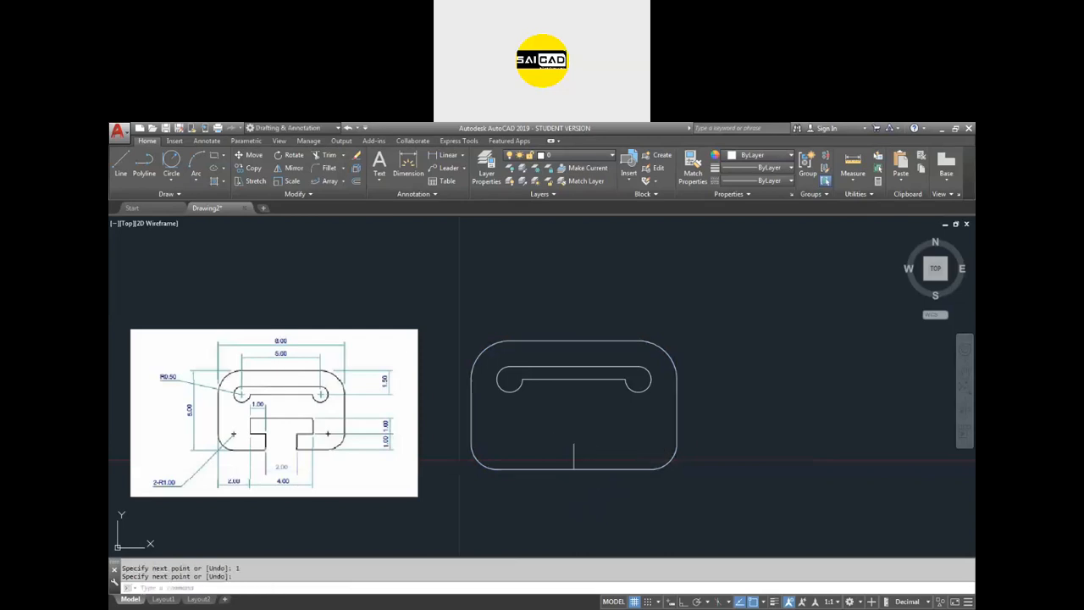
Step: Examine the lower notch in the reference image, marking its opening width, centre and vertical side to plan the offsets
{"action": "scroll", "coordinate": [576, 455], "scroll_direction": "up", "scroll_amount": 2}
{"action": "left_click", "coordinate": [591, 448]}
{"action": "left_click", "coordinate": [568, 452]}
{"action": "scroll", "coordinate": [634, 460], "scroll_direction": "down", "scroll_amount": 4}
{"action": "scroll", "coordinate": [449, 439], "scroll_direction": "up", "scroll_amount": 6}
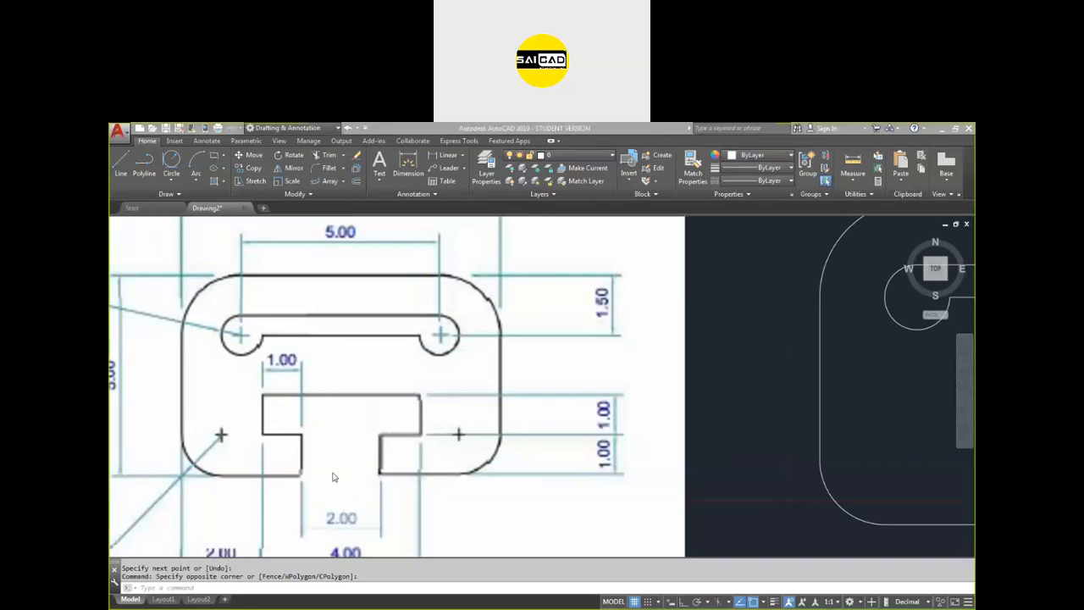
{"action": "left_click_drag", "start_coordinate": [309, 456], "coordinate": [375, 451]}
{"action": "left_click_drag", "start_coordinate": [328, 517], "coordinate": [355, 497]}
{"action": "mouse_move", "coordinate": [342, 415]}
{"action": "left_mouse_down"}
{"action": "mouse_move", "coordinate": [343, 447]}
{"action": "mouse_move", "coordinate": [382, 467]}
{"action": "mouse_move", "coordinate": [489, 462]}
{"action": "mouse_move", "coordinate": [587, 485]}
{"action": "mouse_move", "coordinate": [780, 483]}
{"action": "left_mouse_up"}
{"action": "left_click_drag", "start_coordinate": [347, 432], "coordinate": [344, 440]}
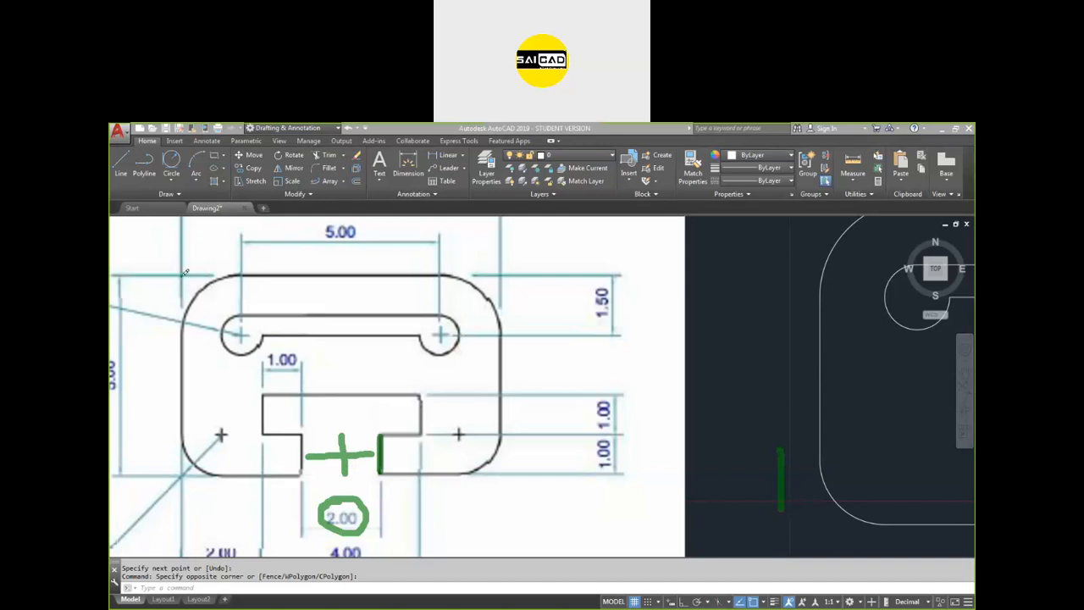
{"action": "left_click", "coordinate": [148, 214]}
{"action": "key", "text": "Escape"}
{"action": "scroll", "coordinate": [395, 376], "scroll_direction": "down", "scroll_amount": 5}
{"action": "scroll", "coordinate": [395, 375], "scroll_direction": "up", "scroll_amount": 5}
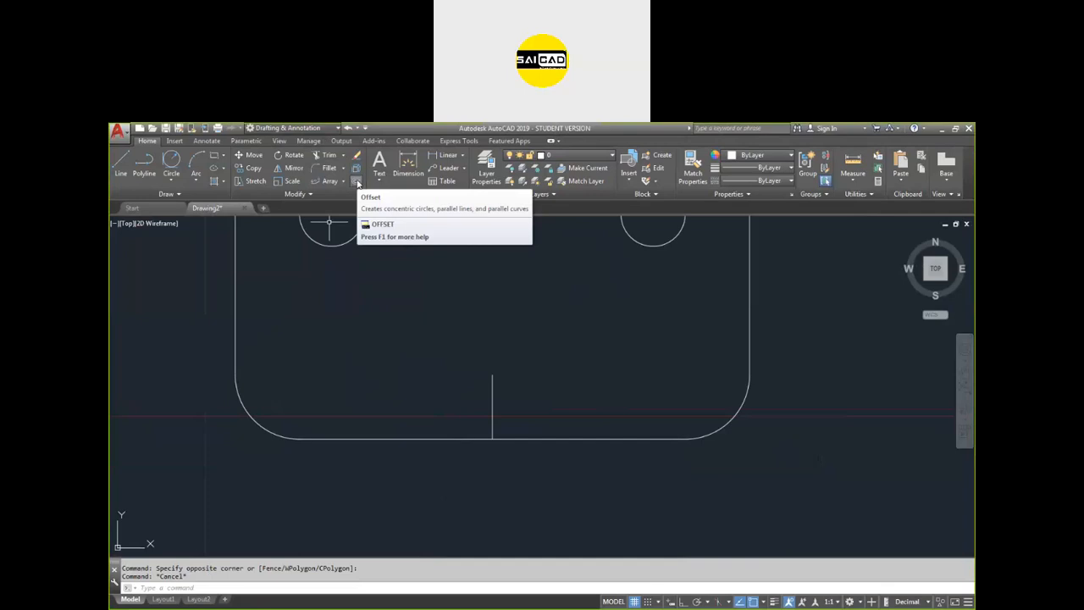
Step: Offset the short vertical centre line by 1 unit to both sides
{"action": "key", "text": "Return"}
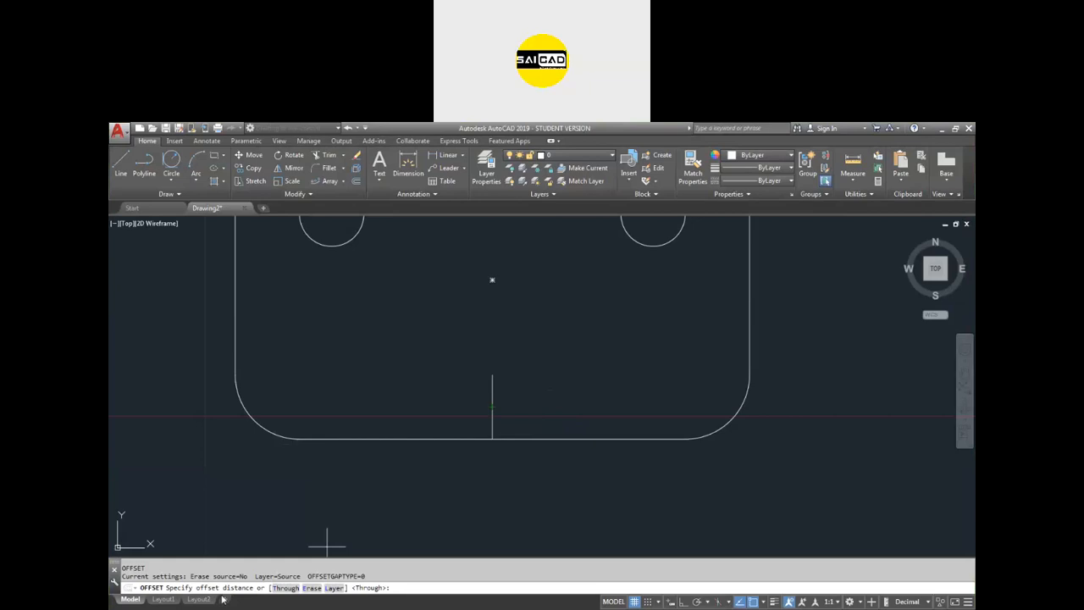
{"action": "key", "text": "Return"}
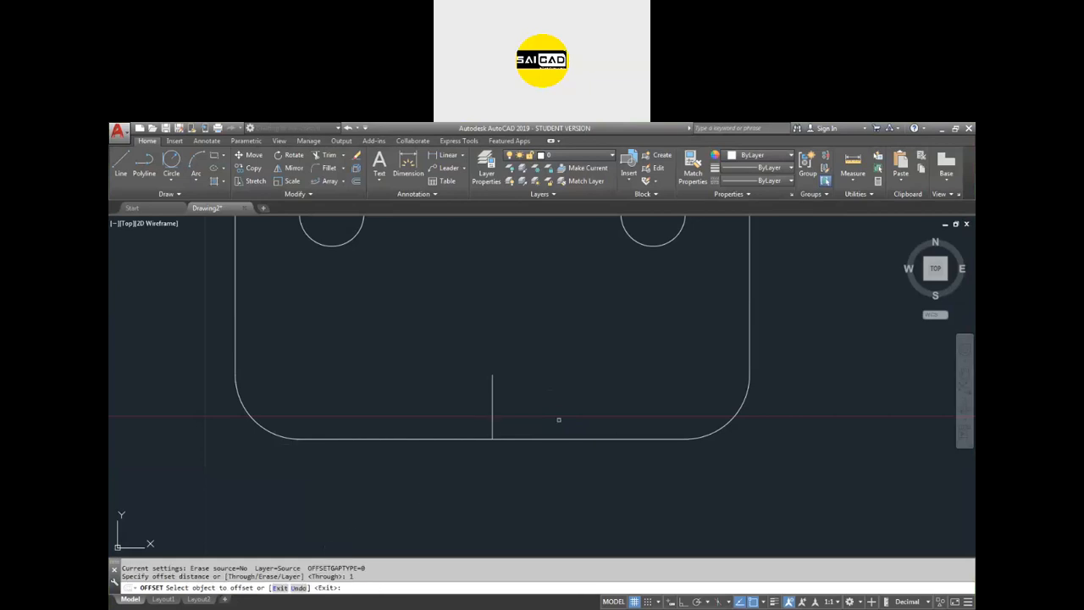
{"action": "left_click", "coordinate": [491, 417]}
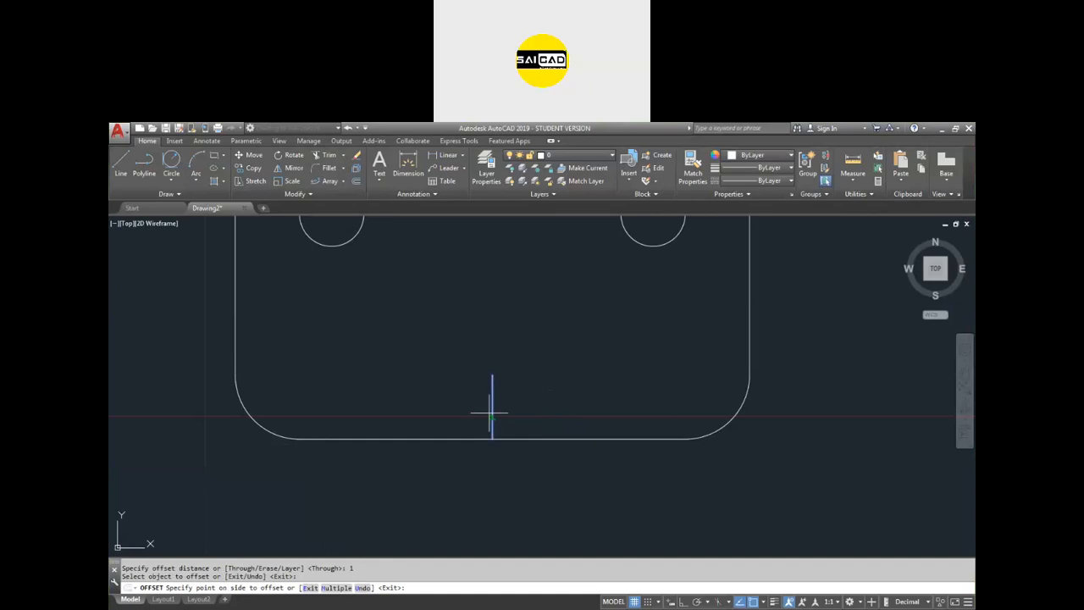
{"action": "left_click", "coordinate": [442, 417]}
{"action": "left_click", "coordinate": [492, 404]}
{"action": "left_click", "coordinate": [530, 396]}
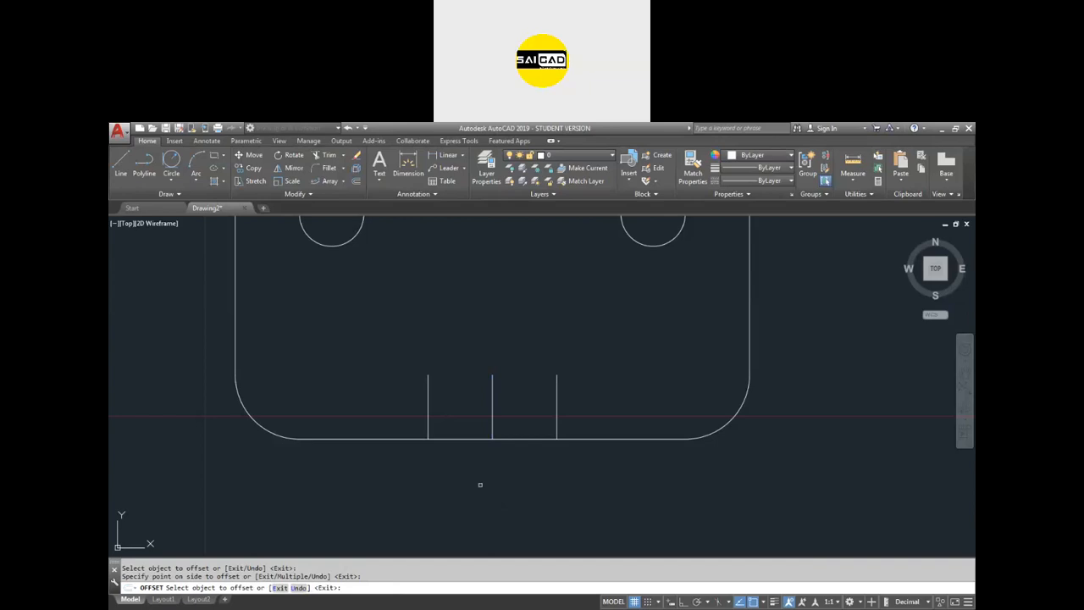
{"action": "key", "text": "Escape"}
Step: Delete the two offset lines on either side of the centre line
{"action": "left_click", "coordinate": [557, 396]}
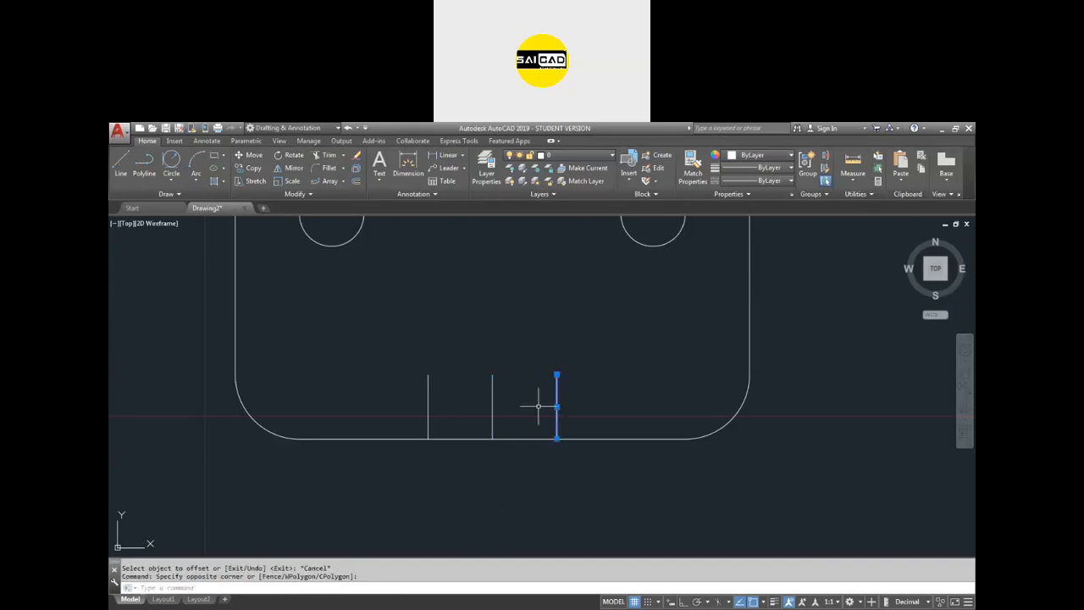
{"action": "left_click", "coordinate": [428, 415]}
{"action": "left_click", "coordinate": [362, 378]}
{"action": "left_click", "coordinate": [448, 359]}
{"action": "left_click", "coordinate": [380, 429]}
{"action": "key", "text": "Delete"}
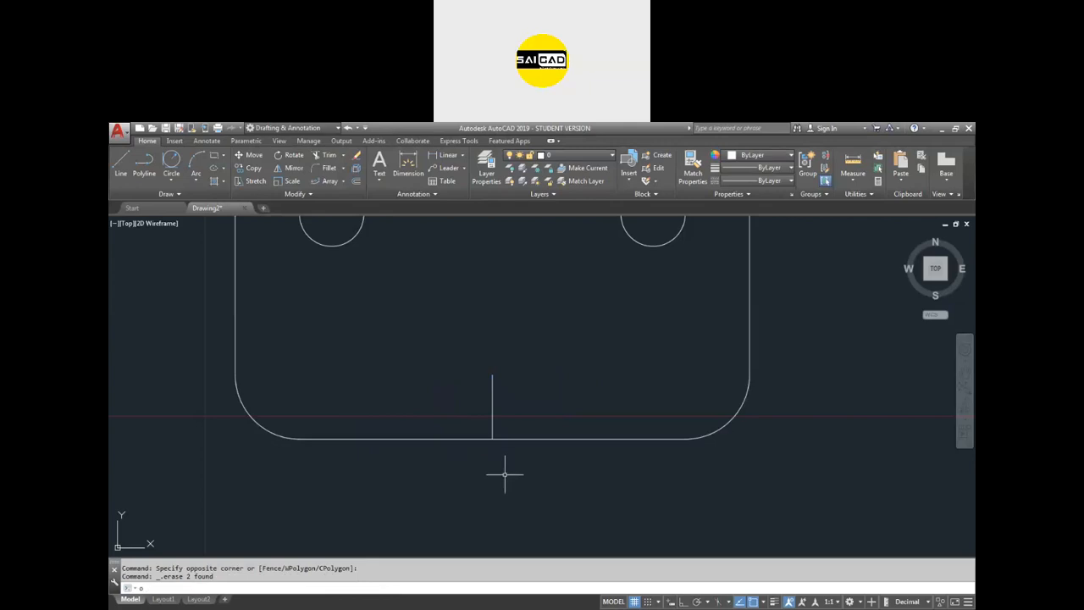
Step: Offset the vertical centre line again by a distance of 1, once to the left and once to the right
{"action": "type", "text": "o"}
{"action": "key", "text": "Return"}
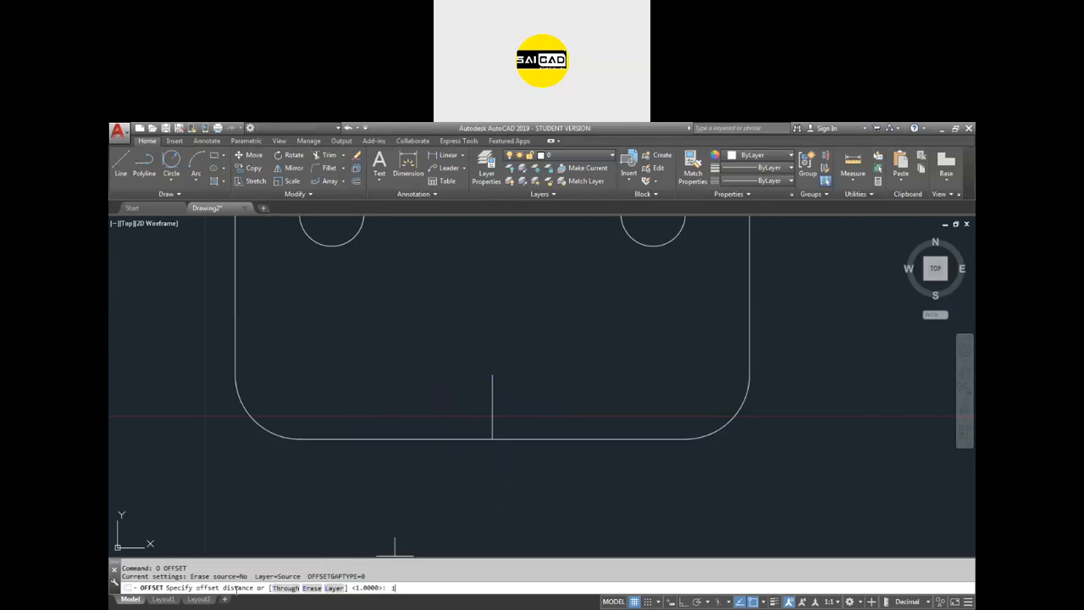
{"action": "type", "text": "1"}
{"action": "key", "text": "Return"}
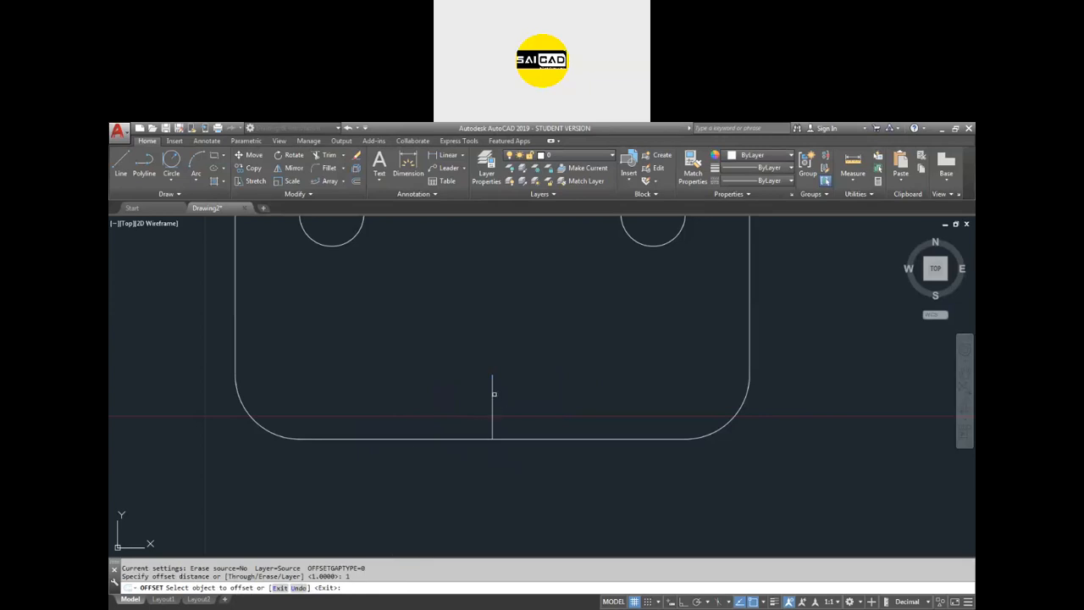
{"action": "left_click", "coordinate": [493, 394]}
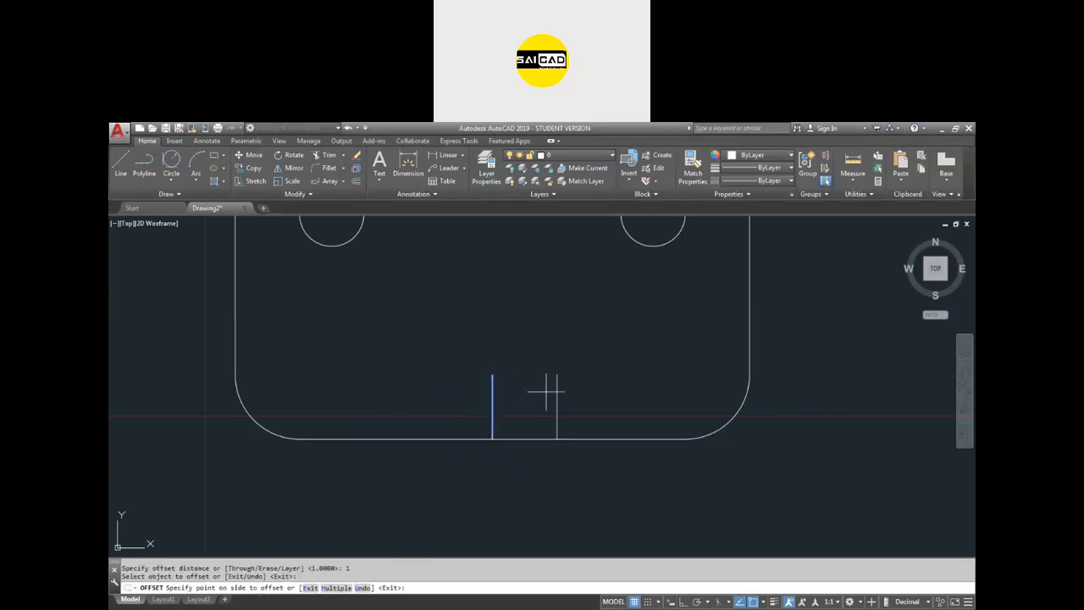
{"action": "left_click", "coordinate": [445, 388]}
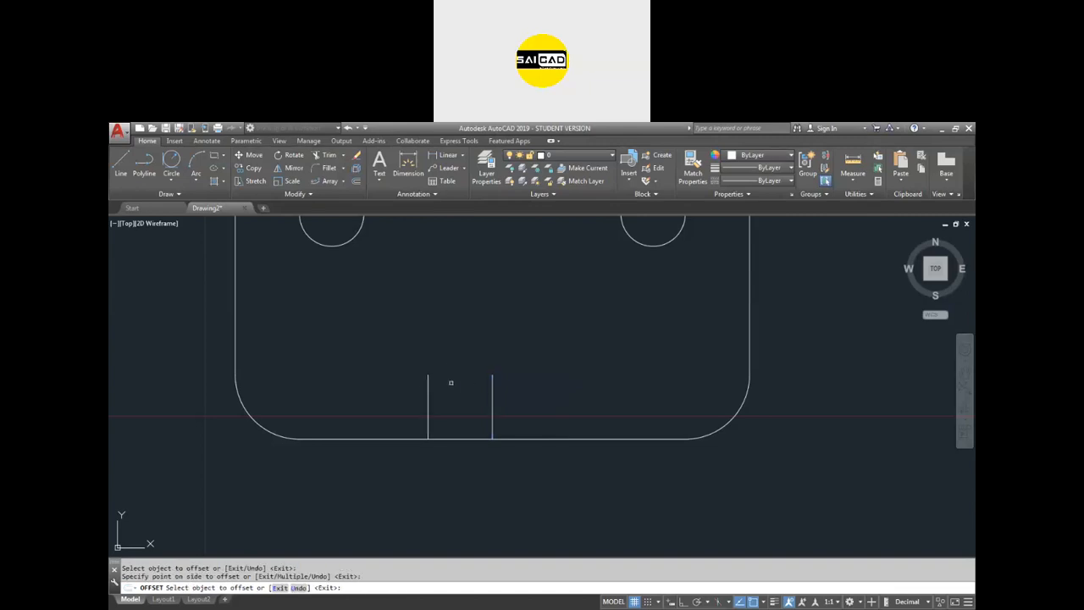
{"action": "left_click", "coordinate": [492, 378]}
{"action": "left_click", "coordinate": [522, 387]}
{"action": "key", "text": "Escape"}
Step: Delete the middle vertical line between the two offset lines
{"action": "scroll", "coordinate": [573, 448], "scroll_direction": "down", "scroll_amount": 6}
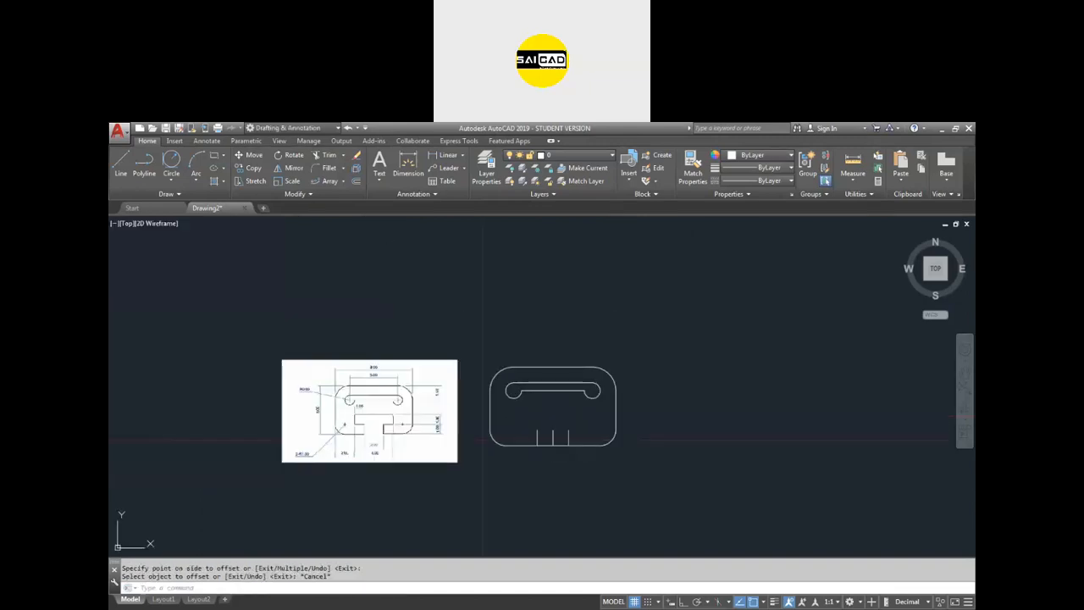
{"action": "scroll", "coordinate": [513, 436], "scroll_direction": "up", "scroll_amount": 4}
{"action": "left_click", "coordinate": [597, 439]}
{"action": "left_click", "coordinate": [587, 458]}
{"action": "key", "text": "Delete"}
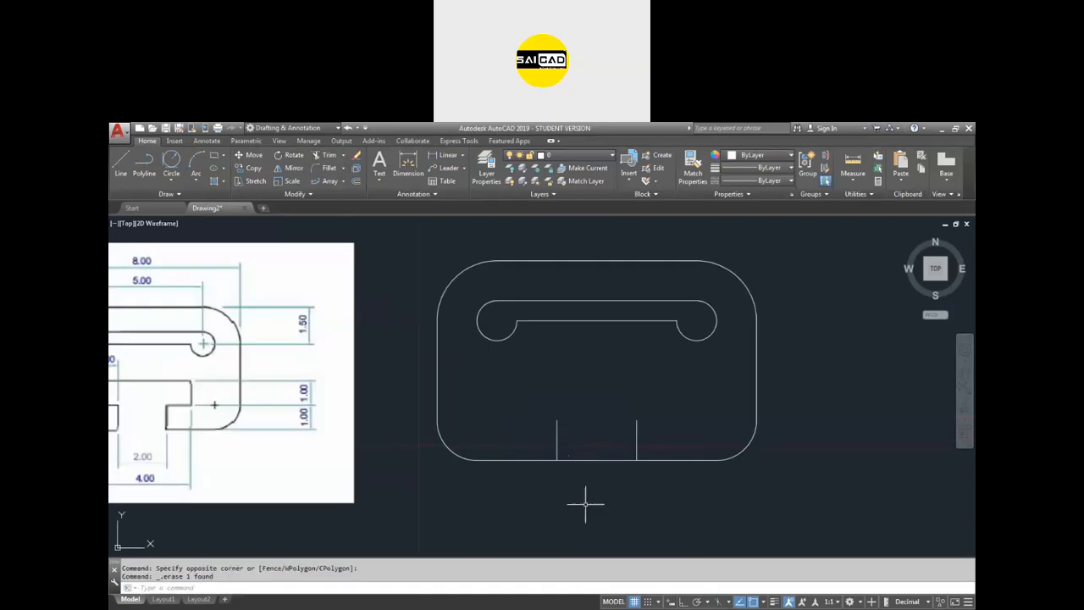
Step: Trim the plate's bottom edge between the two vertical lines to open the notch
{"action": "type", "text": "tr"}
{"action": "key", "text": "Return"}
{"action": "key", "text": "Return"}
{"action": "left_click", "coordinate": [633, 449]}
{"action": "left_click", "coordinate": [606, 474]}
{"action": "key", "text": "Escape"}
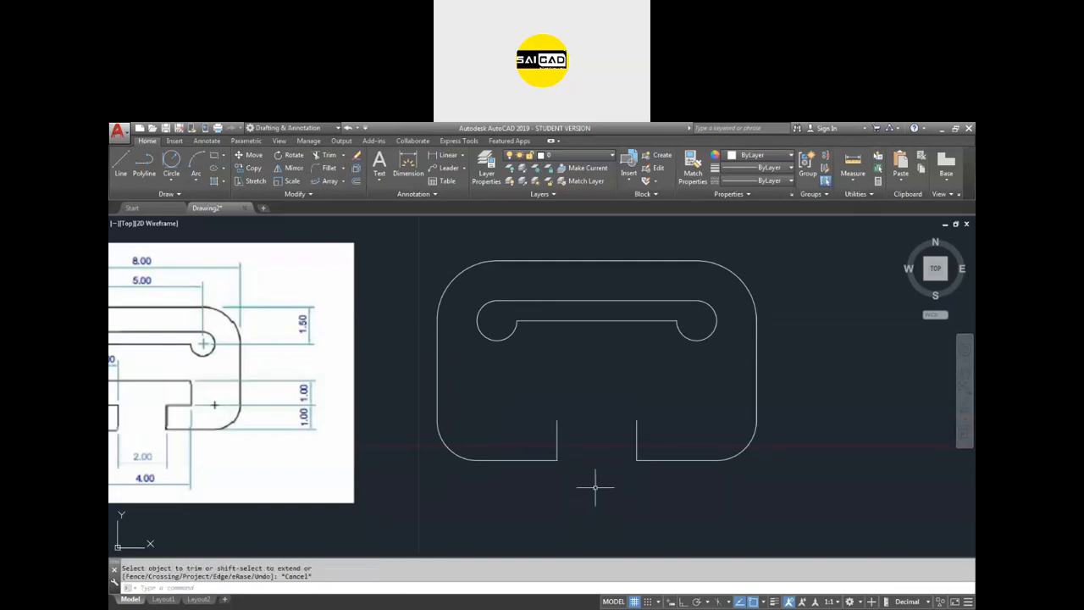
Step: Draw a 1-unit horizontal line to the right from the top end of the notch's right vertical line
{"action": "scroll", "coordinate": [581, 443], "scroll_direction": "down", "scroll_amount": 2}
{"action": "scroll", "coordinate": [277, 418], "scroll_direction": "up", "scroll_amount": 3}
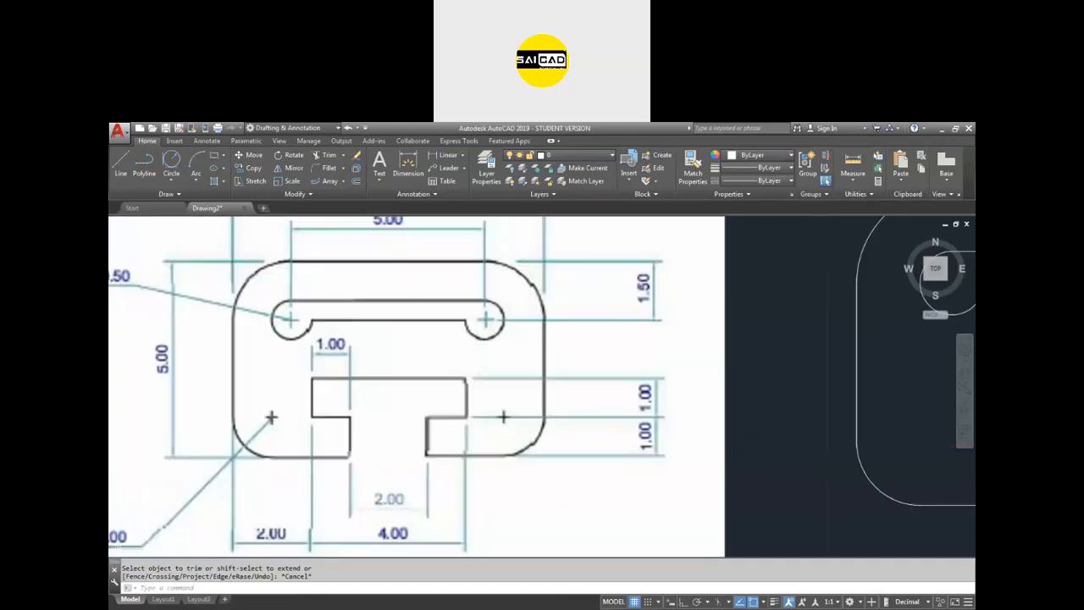
{"action": "scroll", "coordinate": [519, 466], "scroll_direction": "down", "scroll_amount": 3}
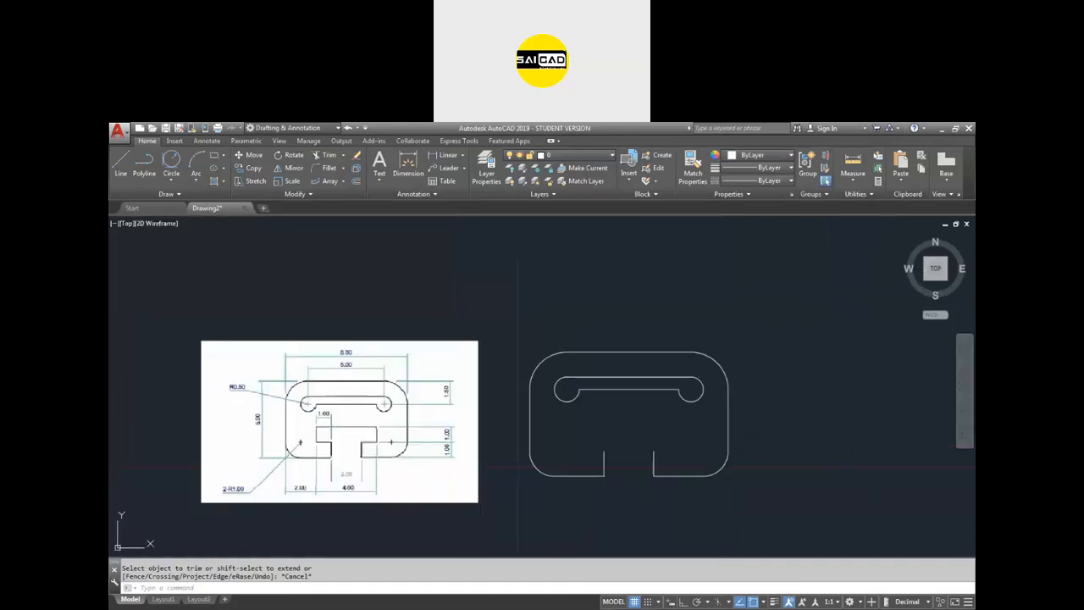
{"action": "scroll", "coordinate": [648, 460], "scroll_direction": "up", "scroll_amount": 4}
{"action": "scroll", "coordinate": [651, 458], "scroll_direction": "down", "scroll_amount": 2}
{"action": "type", "text": "L"}
{"action": "key", "text": "Return"}
{"action": "left_click", "coordinate": [653, 456]}
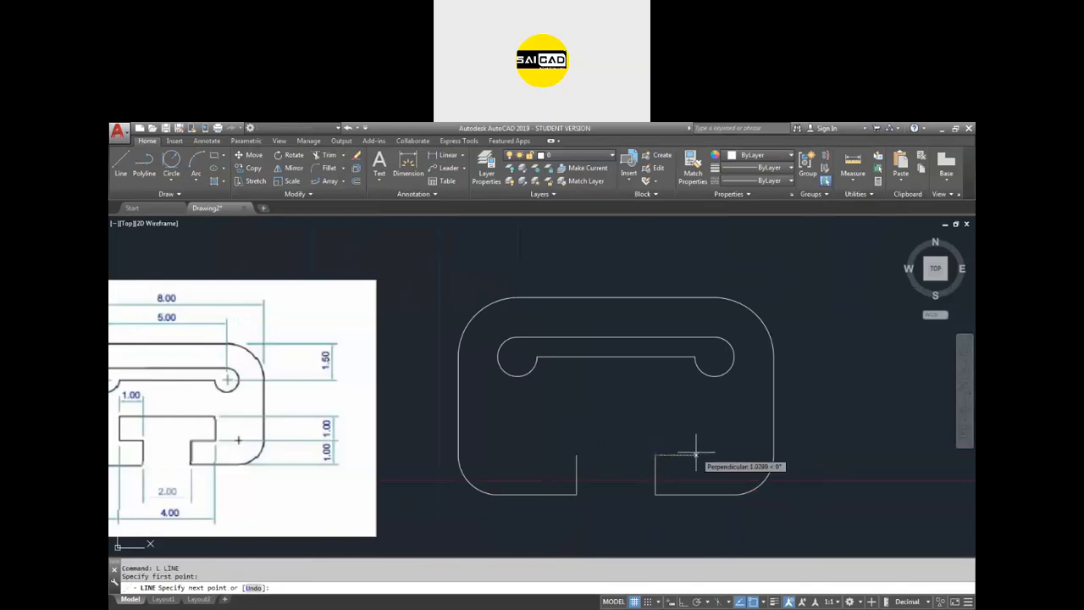
{"action": "type", "text": "1"}
{"action": "key", "text": "Return"}
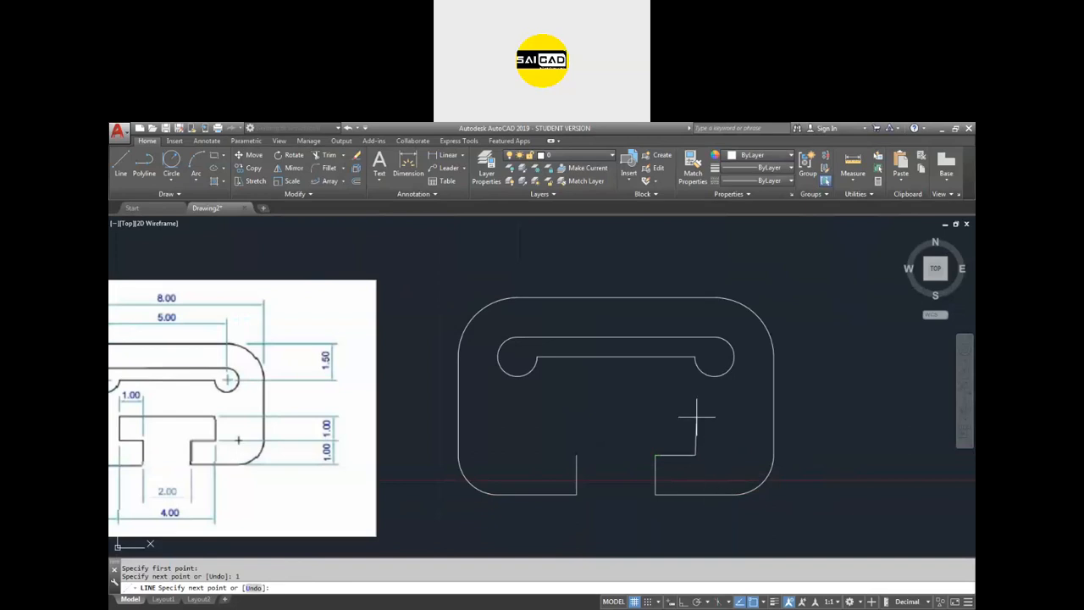
Step: With Ortho on, continue the line 1 unit up, 4 left and 1 down, ending at the top of the notch's left vertical line
{"action": "key", "text": "F8"}
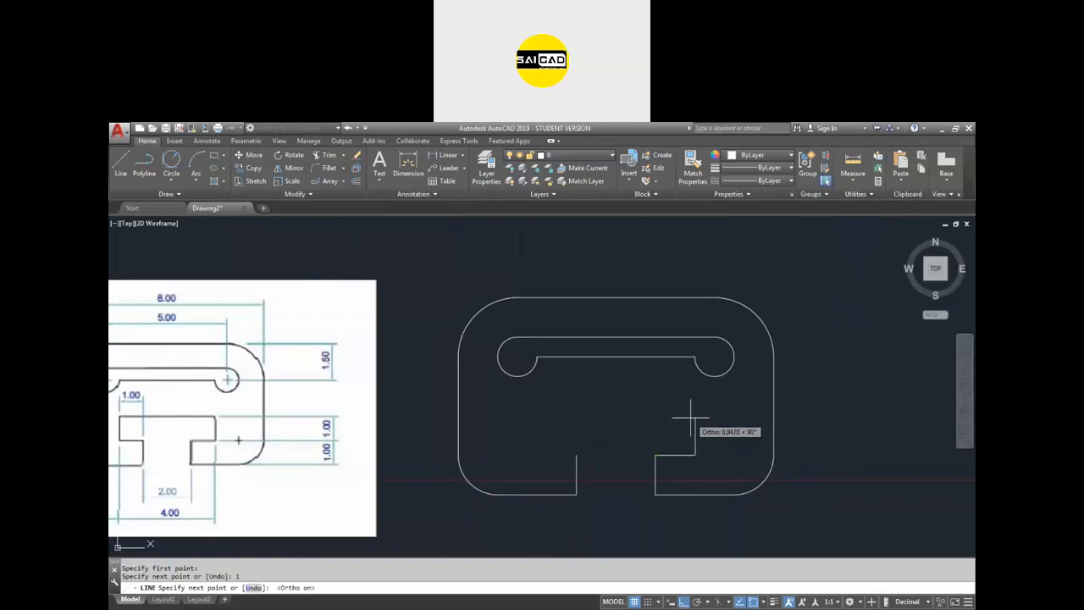
{"action": "type", "text": "1"}
{"action": "key", "text": "Return"}
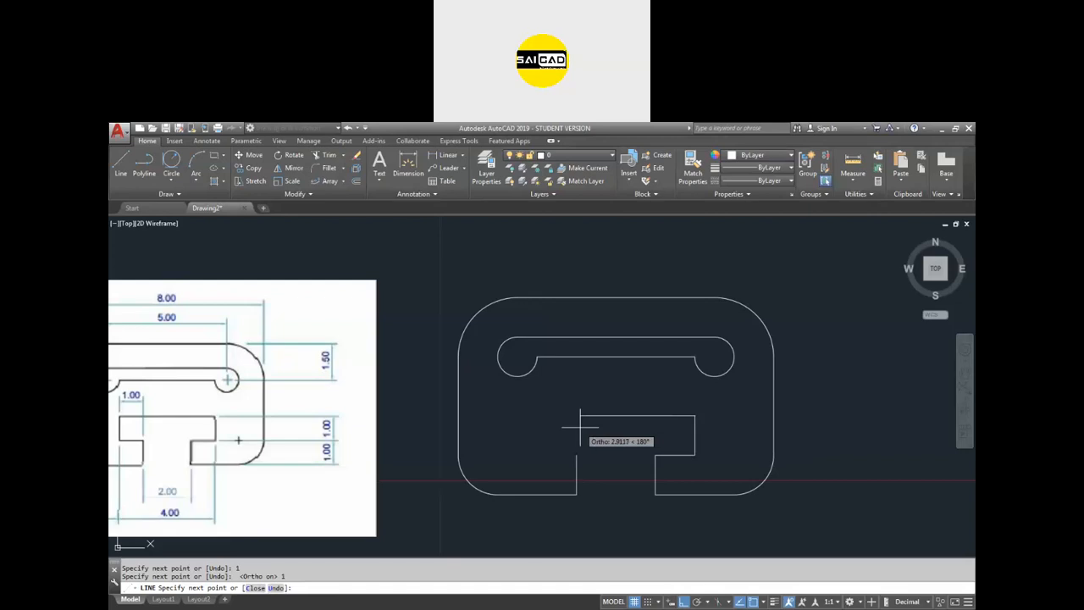
{"action": "type", "text": "4"}
{"action": "key", "text": "Return"}
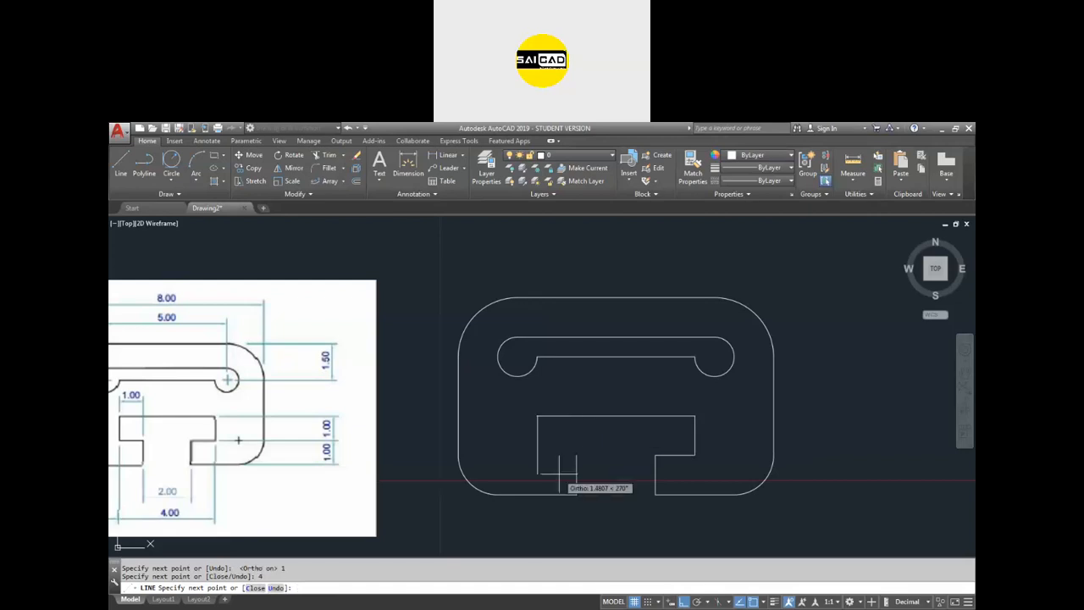
{"action": "type", "text": "1"}
{"action": "key", "text": "Return"}
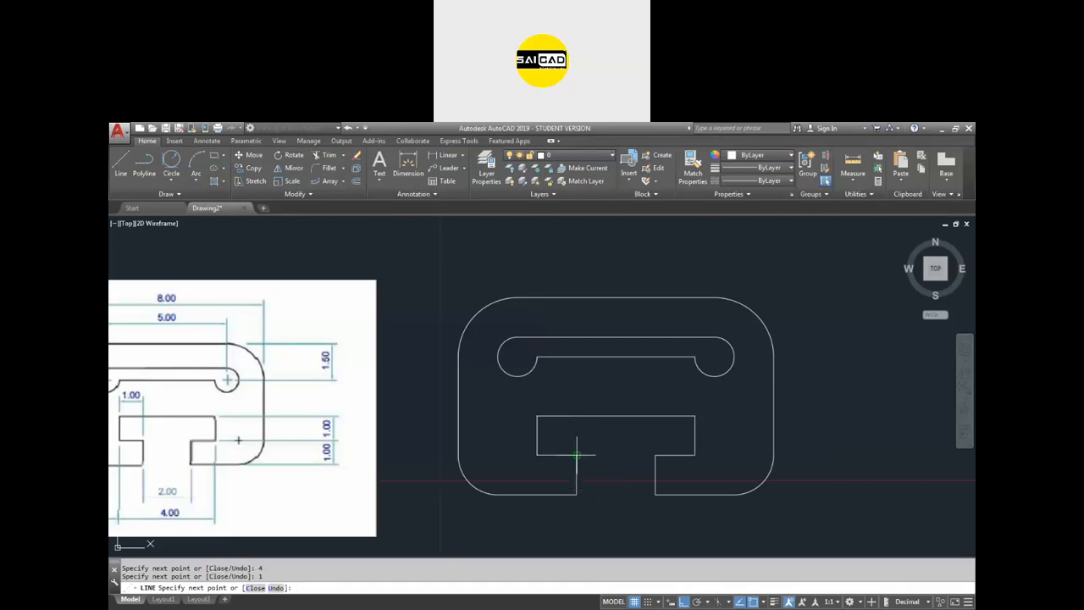
{"action": "key", "text": "Return"}
{"action": "scroll", "coordinate": [620, 499], "scroll_direction": "down", "scroll_amount": 2}
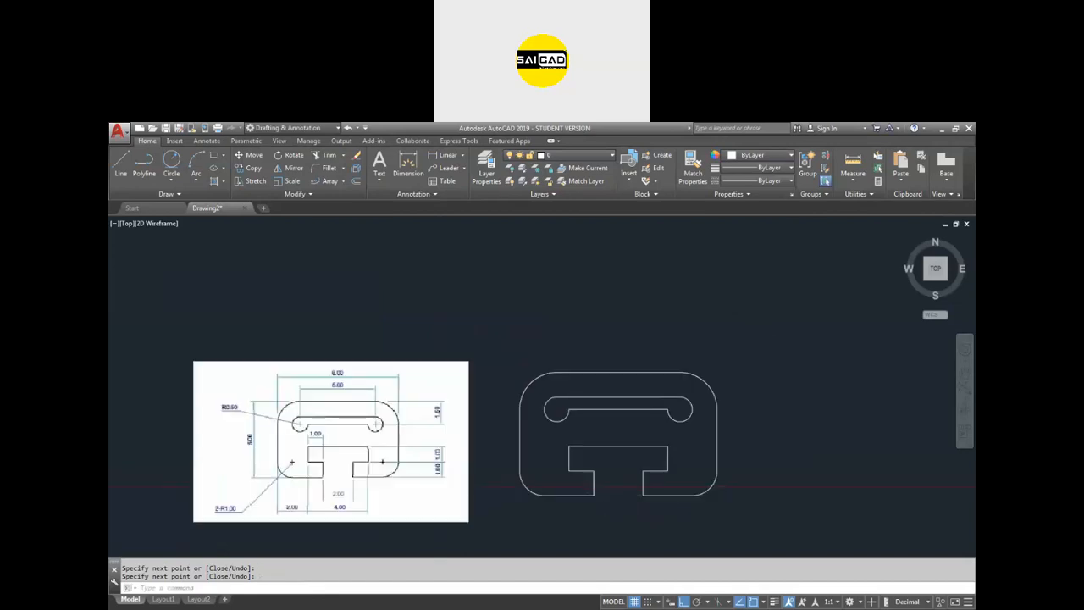
{"action": "scroll", "coordinate": [581, 491], "scroll_direction": "up", "scroll_amount": 2}
{"action": "scroll", "coordinate": [543, 497], "scroll_direction": "down", "scroll_amount": 2}
{"action": "scroll", "coordinate": [414, 503], "scroll_direction": "up", "scroll_amount": 2}
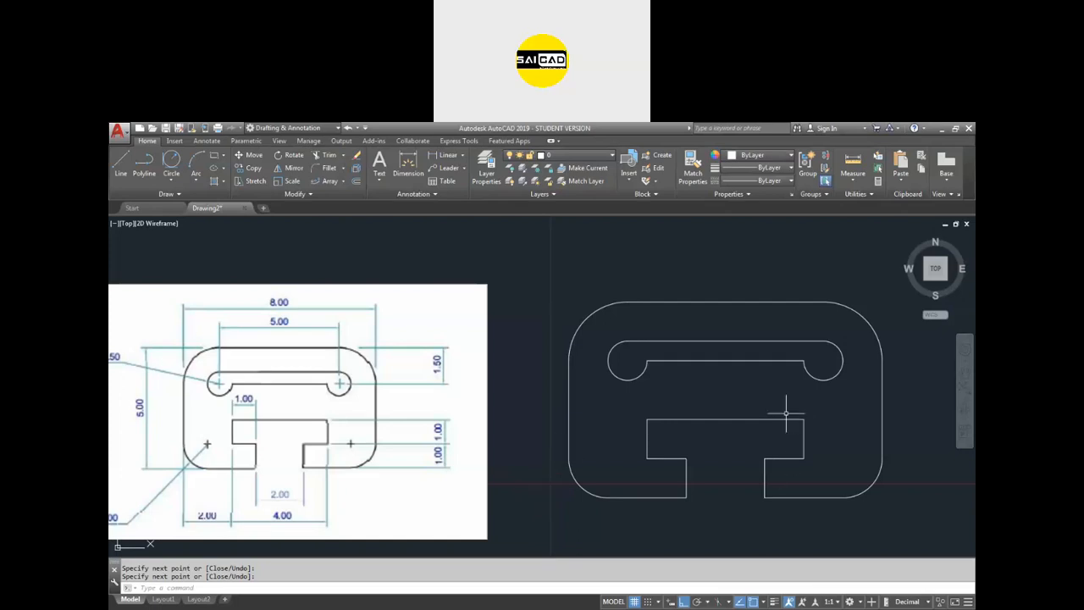
{"action": "scroll", "coordinate": [414, 379], "scroll_direction": "down", "scroll_amount": 2}
{"action": "left_click", "coordinate": [407, 165]}
{"action": "scroll", "coordinate": [653, 398], "scroll_direction": "up", "scroll_amount": 2}
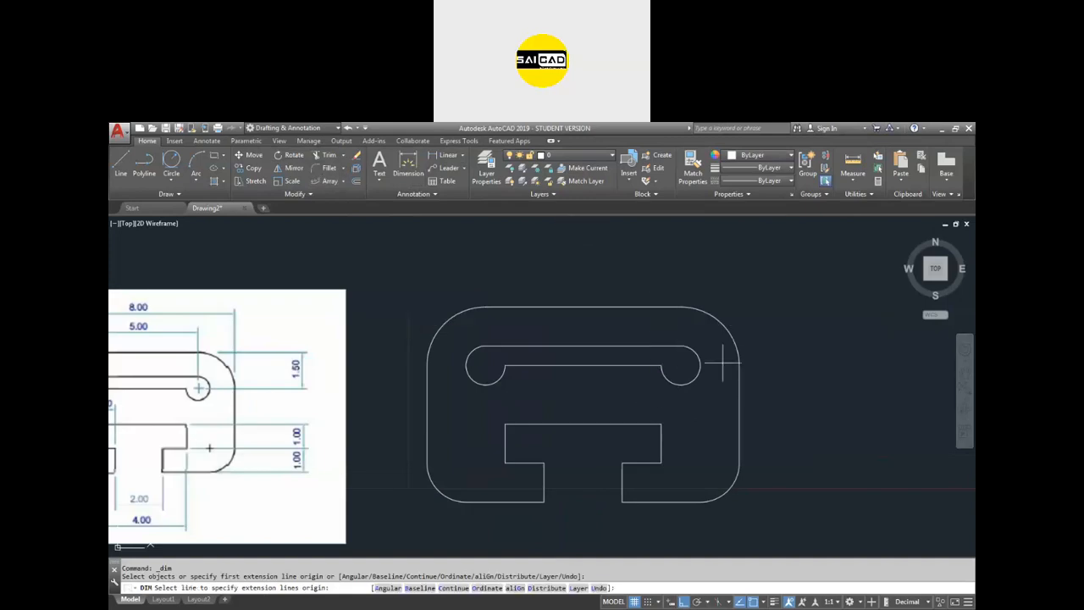
{"action": "left_click", "coordinate": [740, 387]}
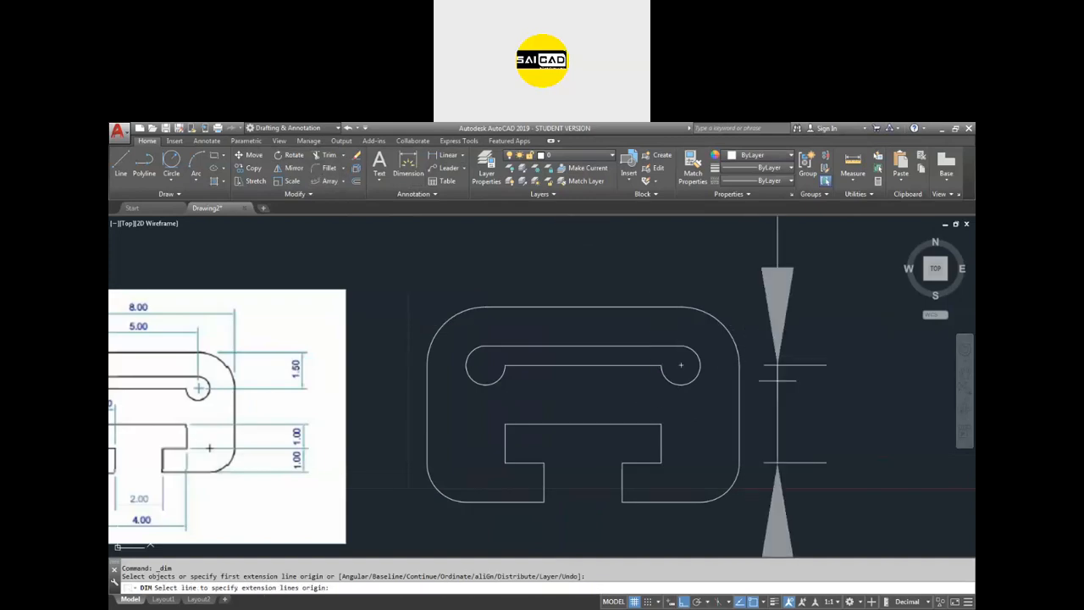
{"action": "scroll", "coordinate": [778, 380], "scroll_direction": "down", "scroll_amount": 3}
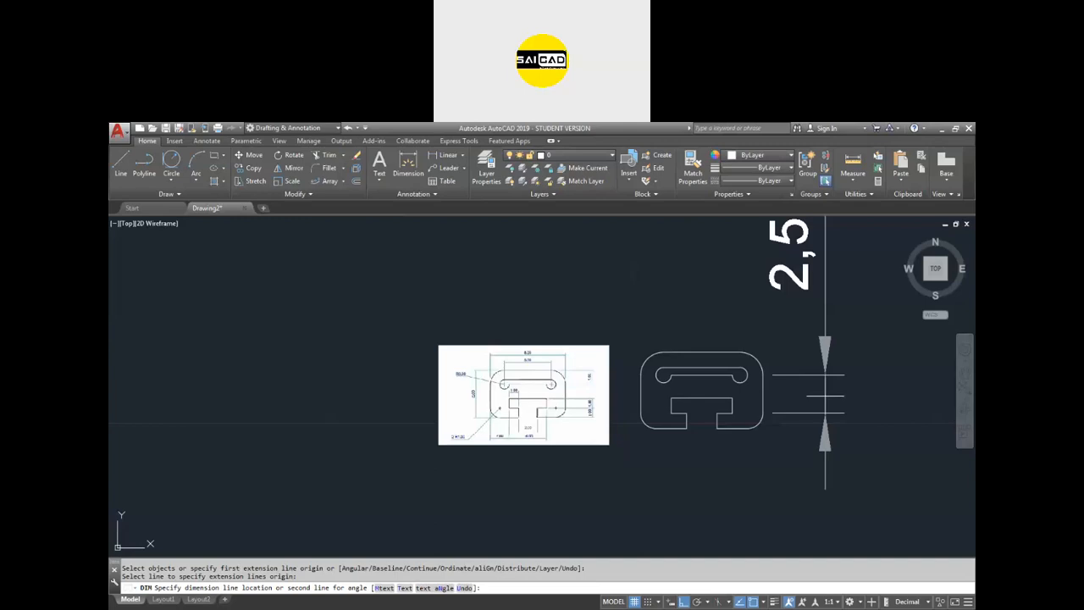
{"action": "key", "text": "Escape"}
{"action": "left_click", "coordinate": [763, 383]}
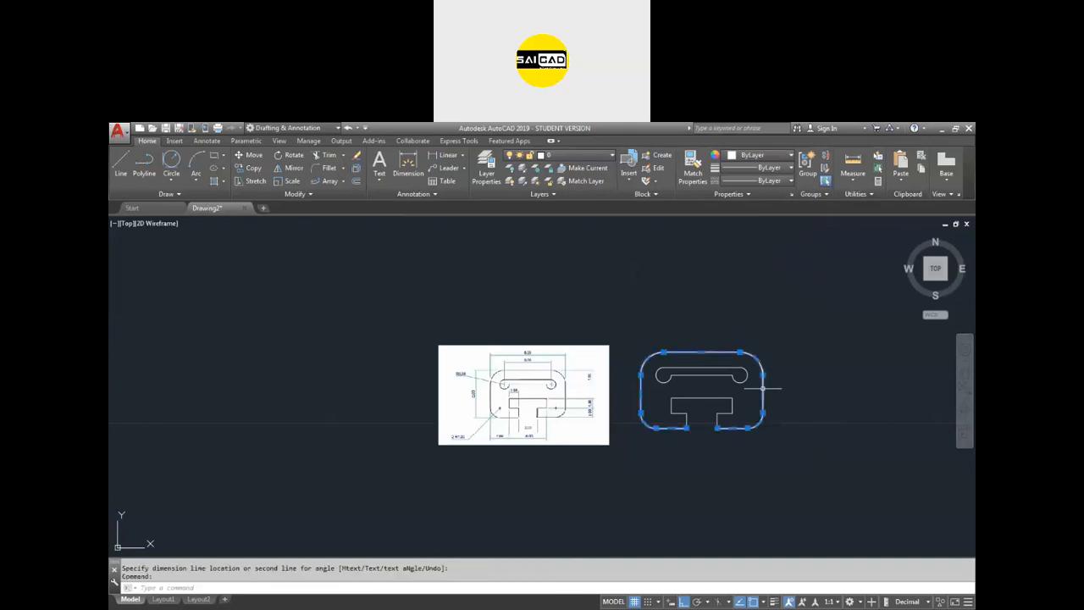
{"action": "key", "text": "Escape"}
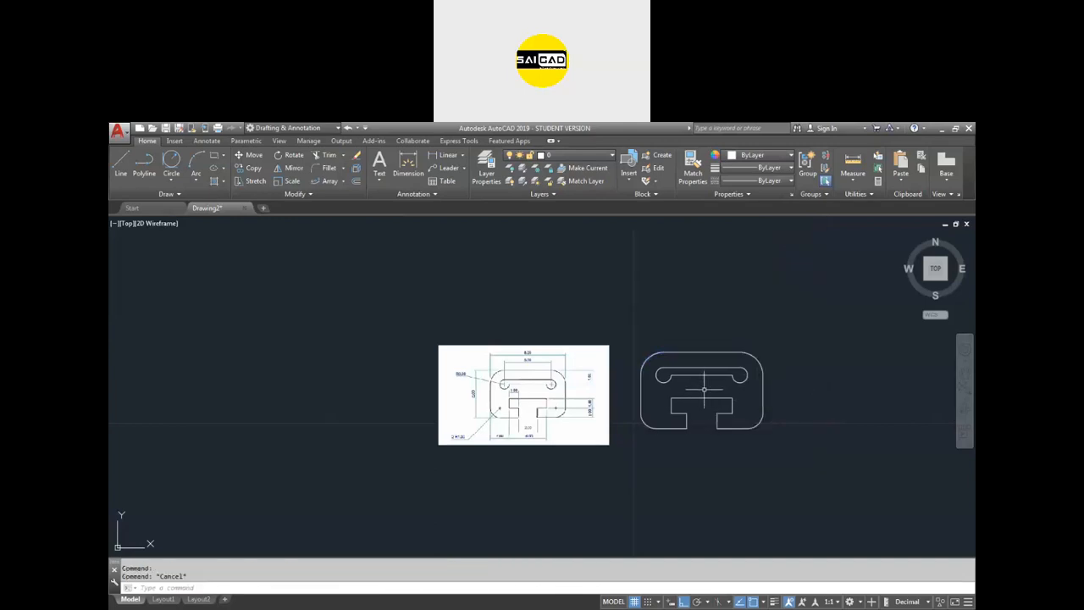
Step: Dimension the plate's overall height beside its right edge and its overall width above the top edge
{"action": "left_click", "coordinate": [408, 165]}
{"action": "scroll", "coordinate": [755, 400], "scroll_direction": "up", "scroll_amount": 4}
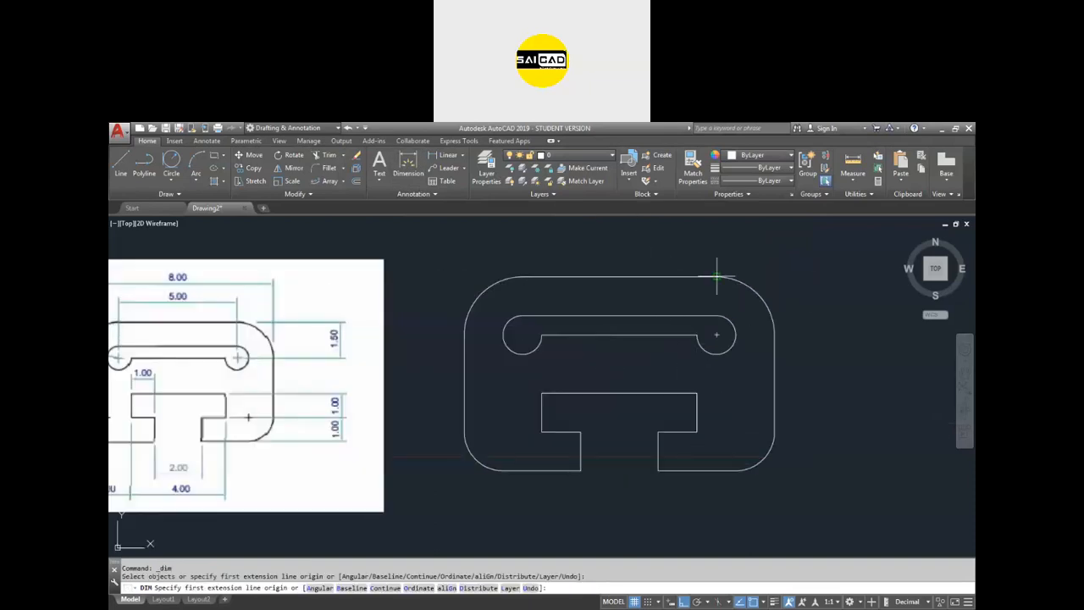
{"action": "left_click", "coordinate": [717, 337]}
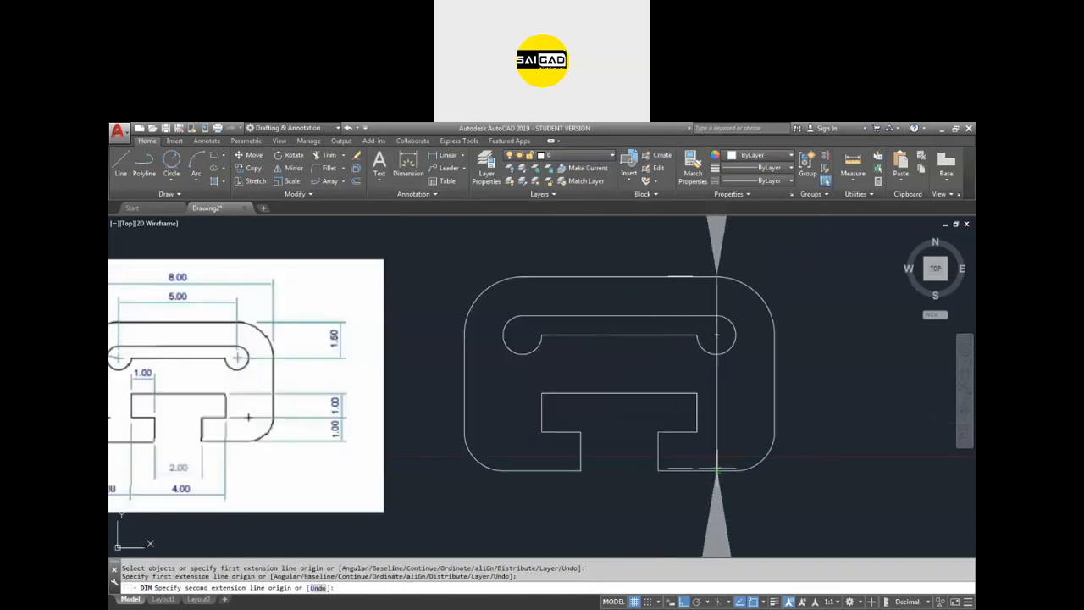
{"action": "left_click", "coordinate": [717, 470]}
{"action": "scroll", "coordinate": [706, 466], "scroll_direction": "down", "scroll_amount": 2}
{"action": "left_click", "coordinate": [860, 466]}
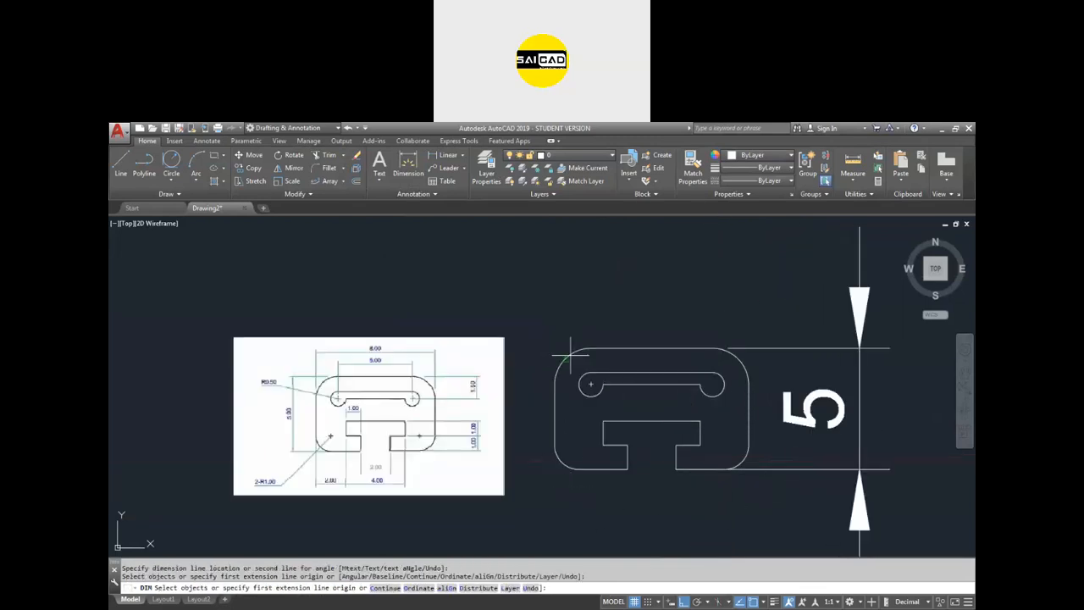
{"action": "left_click", "coordinate": [554, 385]}
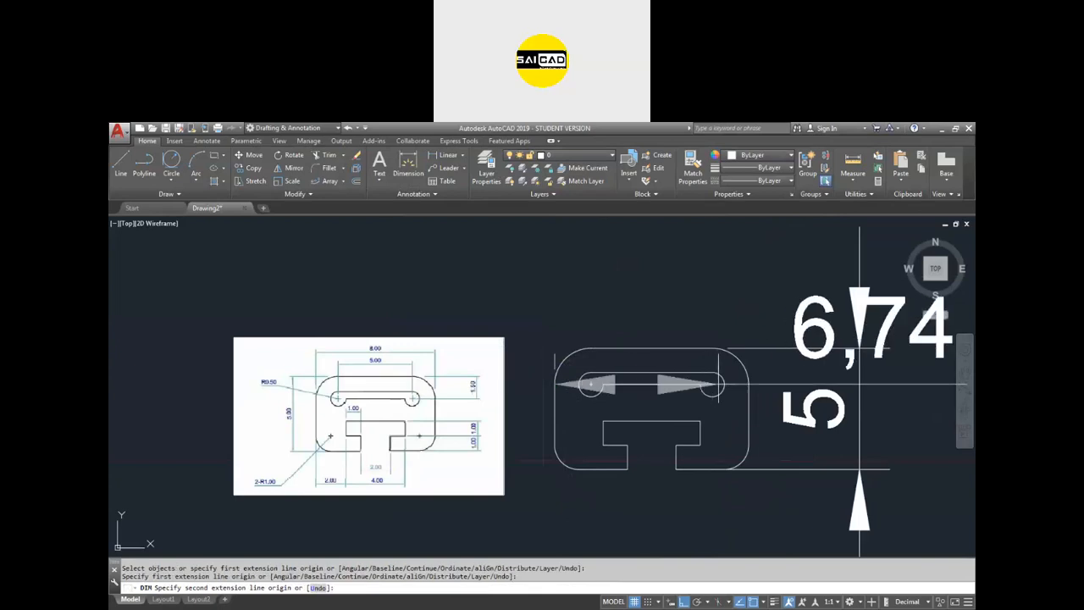
{"action": "left_click", "coordinate": [749, 385]}
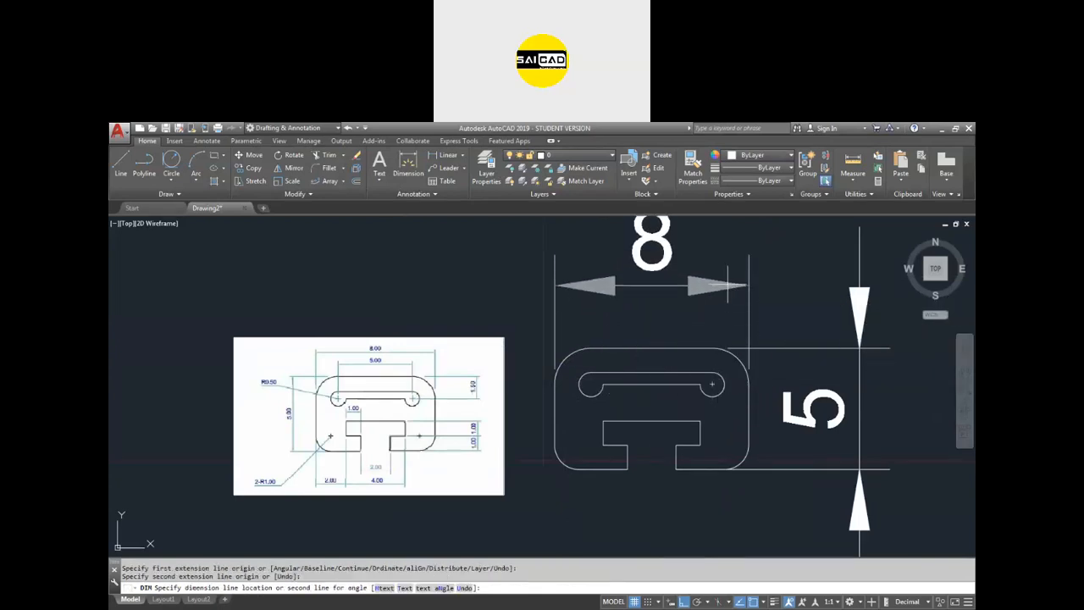
{"action": "left_click", "coordinate": [724, 280]}
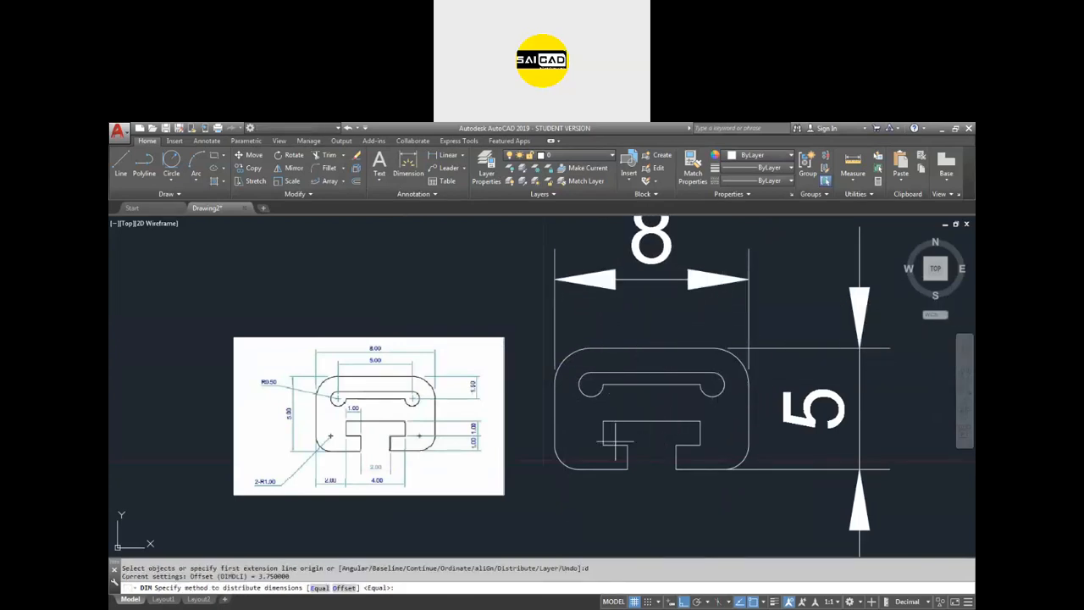
Step: Delete the style overrides of the ISO-25 dimension style and set ISO-25 as the current style
{"action": "key", "text": "Escape"}
{"action": "type", "text": "d"}
{"action": "key", "text": "Return"}
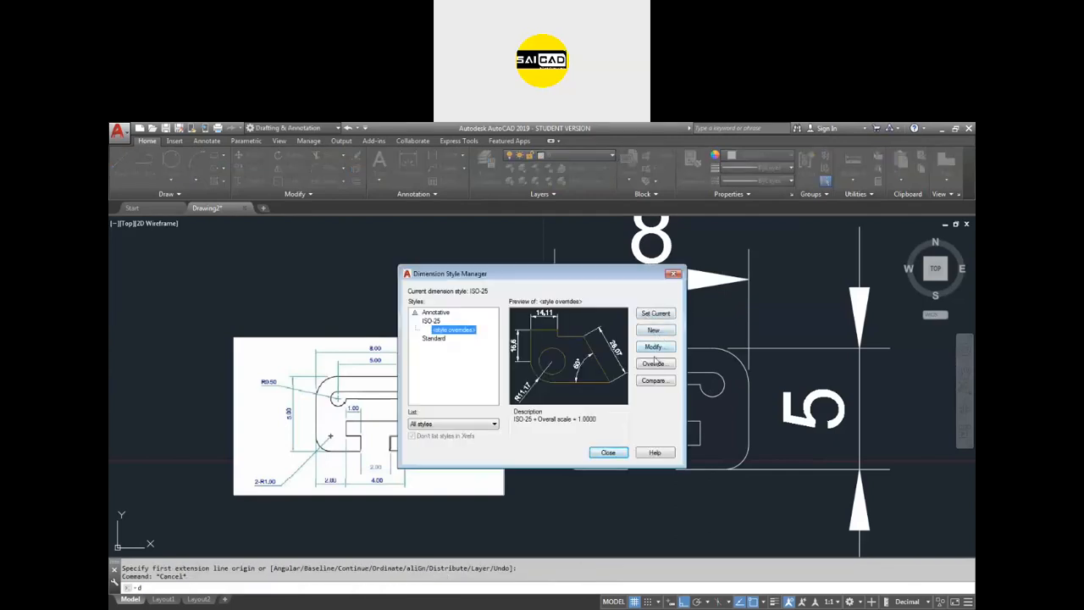
{"action": "right_click", "coordinate": [460, 332]}
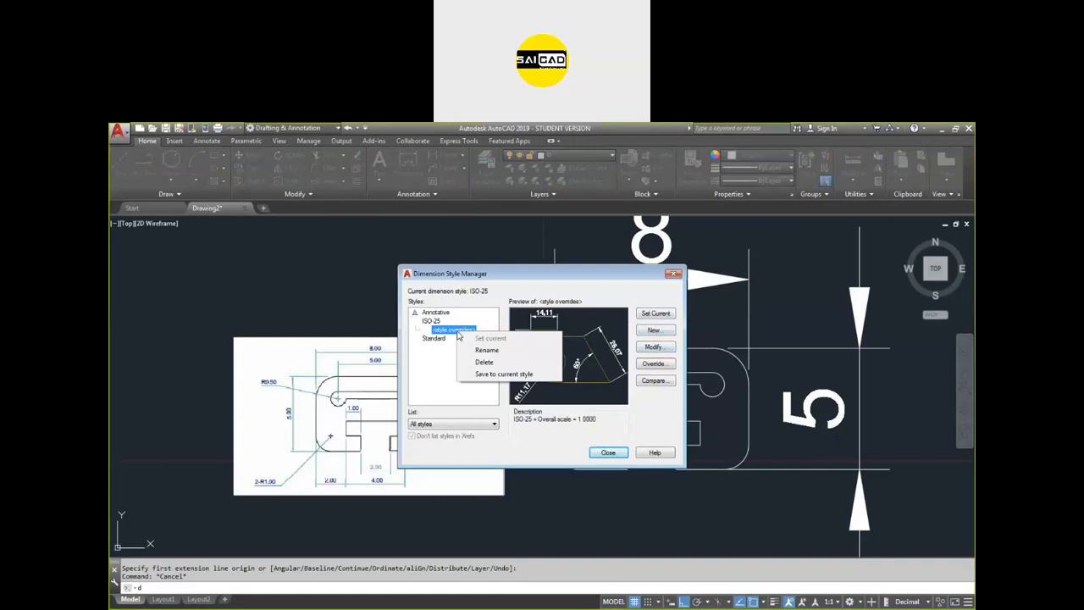
{"action": "left_click", "coordinate": [477, 365]}
{"action": "left_click", "coordinate": [568, 378]}
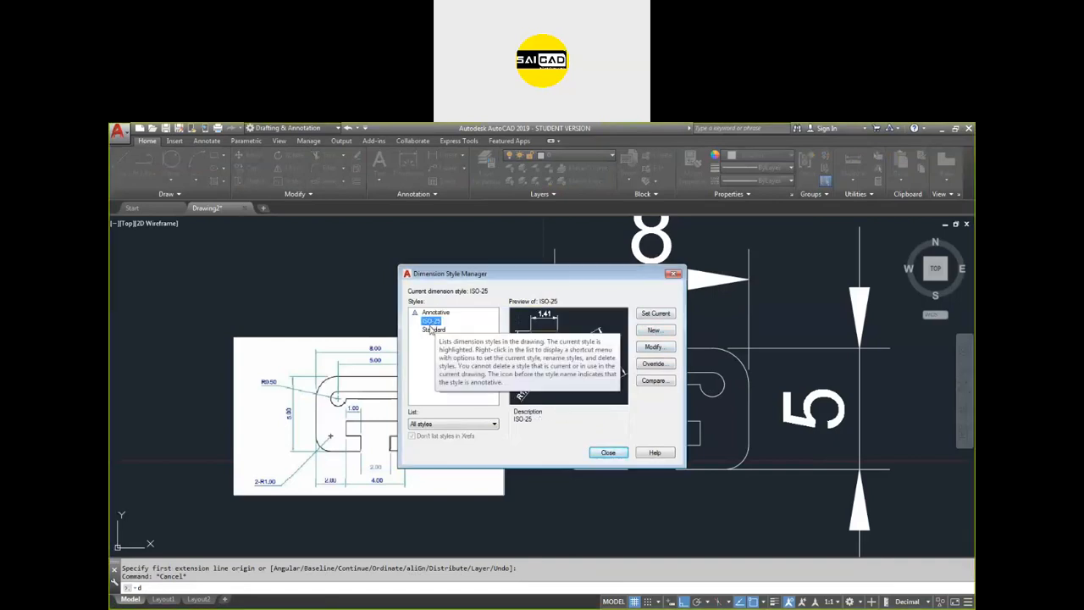
{"action": "left_click", "coordinate": [654, 314]}
{"action": "left_click", "coordinate": [608, 452]}
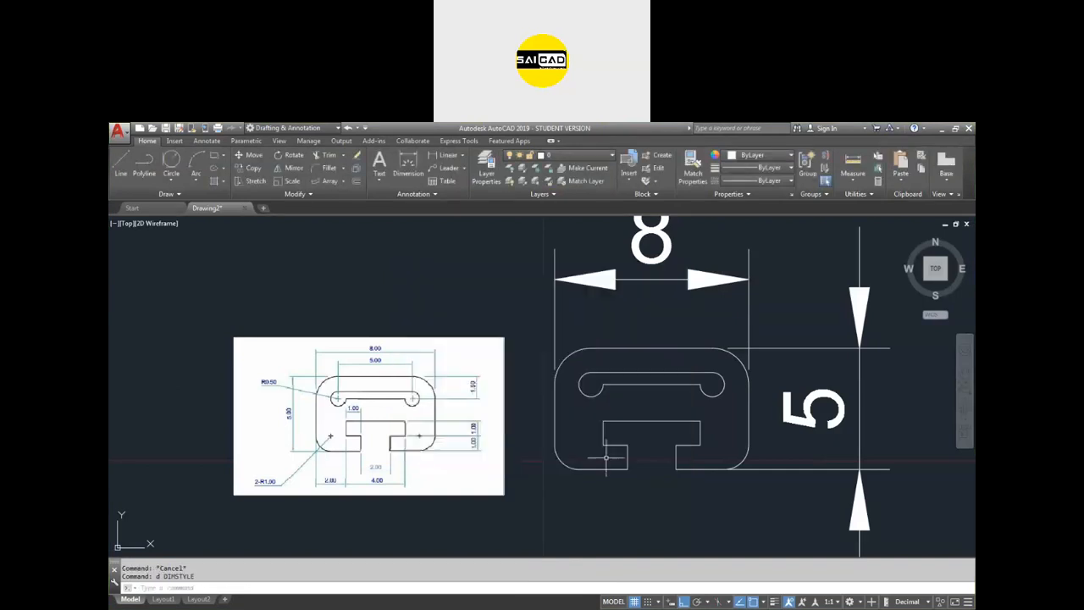
Step: Delete the plate's oversized overall width and height dimensions
{"action": "scroll", "coordinate": [695, 390], "scroll_direction": "down", "scroll_amount": 2}
{"action": "left_click", "coordinate": [787, 352]}
{"action": "left_click", "coordinate": [569, 333]}
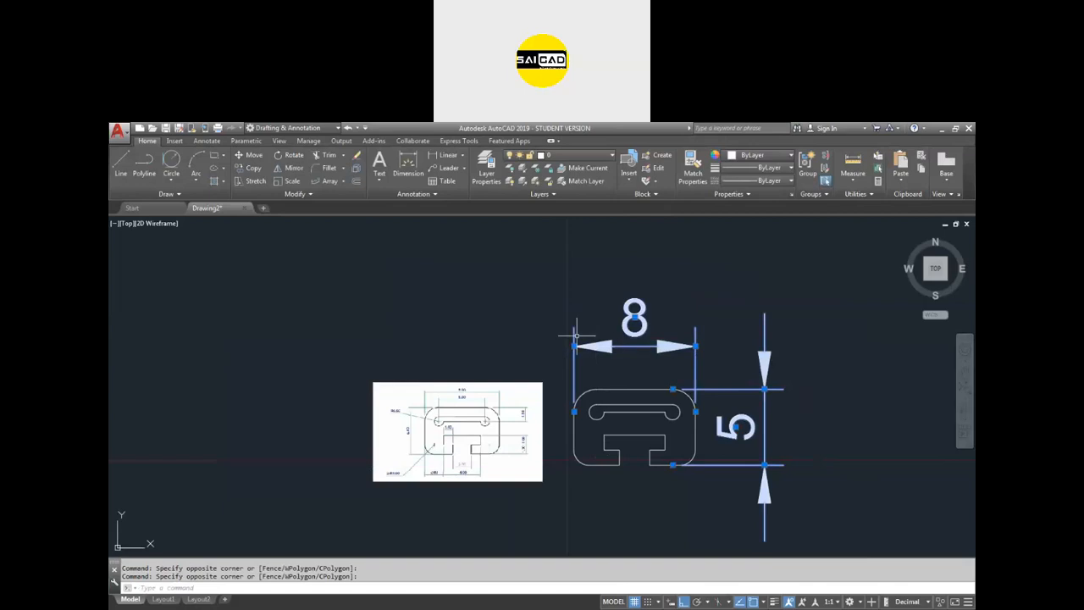
{"action": "key", "text": "Delete"}
Step: Dimension the plate's overall width above it and its overall height on the right side using the ISO-25 style
{"action": "left_click", "coordinate": [407, 162]}
{"action": "scroll", "coordinate": [658, 348], "scroll_direction": "up", "scroll_amount": 2}
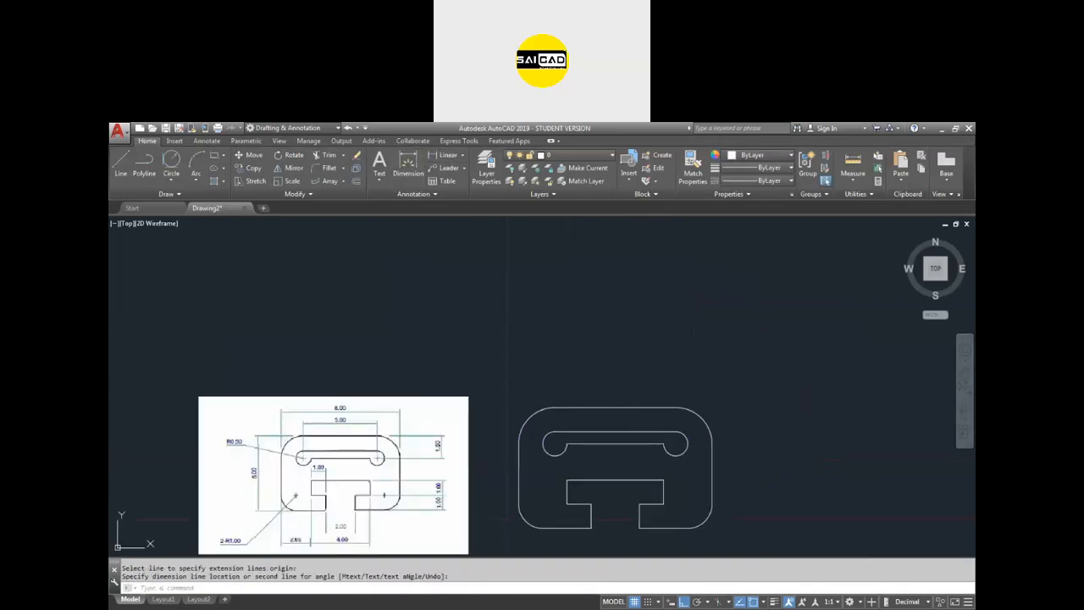
{"action": "left_click", "coordinate": [555, 442]}
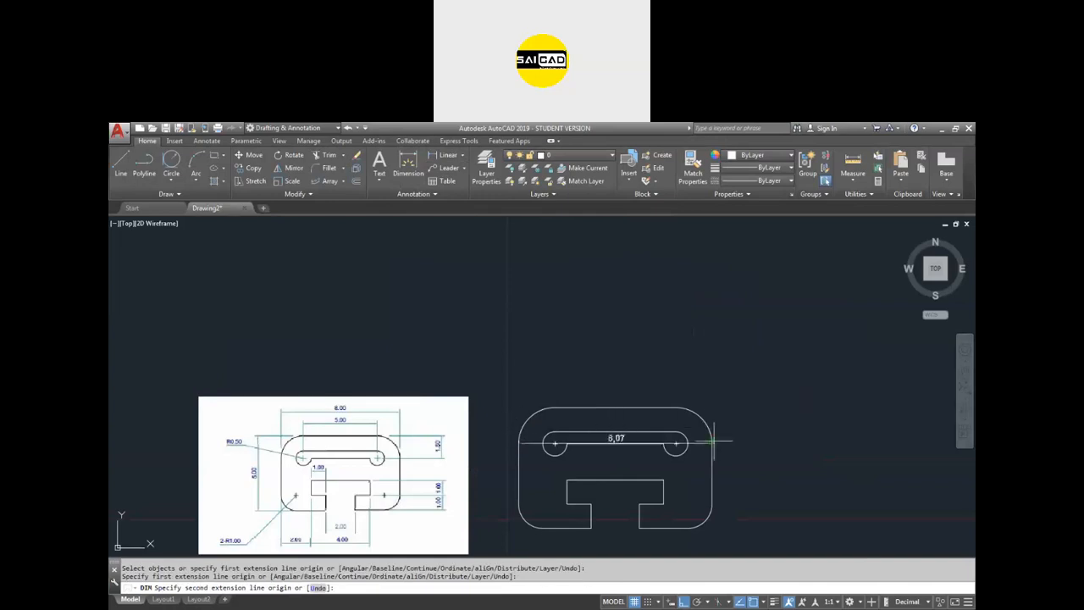
{"action": "left_click", "coordinate": [713, 442]}
{"action": "left_click", "coordinate": [668, 380]}
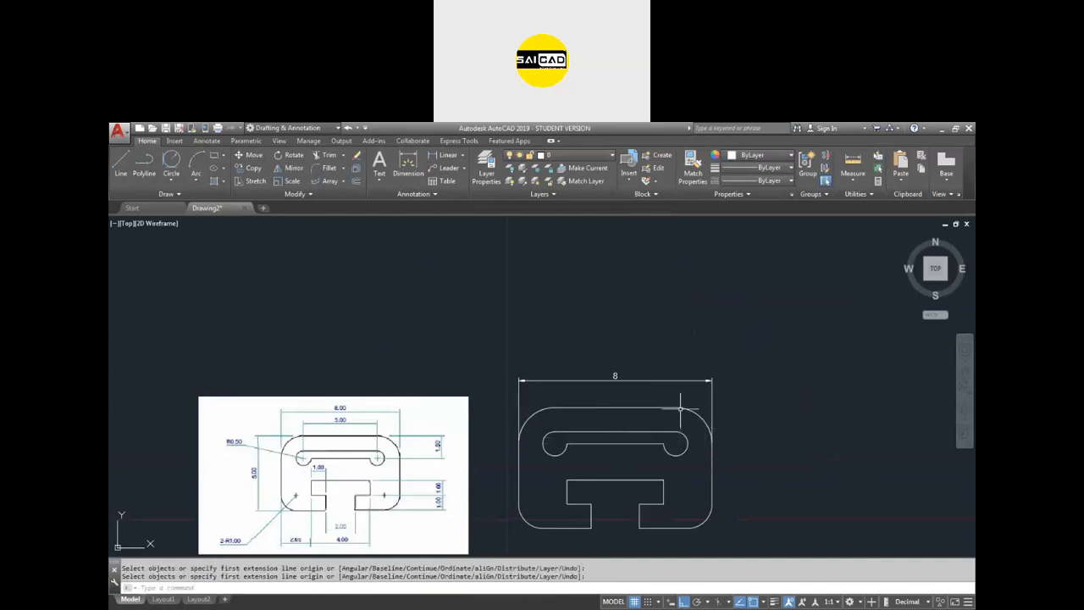
{"action": "left_click", "coordinate": [675, 408]}
{"action": "left_click", "coordinate": [675, 527]}
{"action": "left_click", "coordinate": [769, 482]}
Step: Dimension the vertical distance from the plate's top edge to the center of the slot's right end arc
{"action": "scroll", "coordinate": [603, 524], "scroll_direction": "up", "scroll_amount": 2}
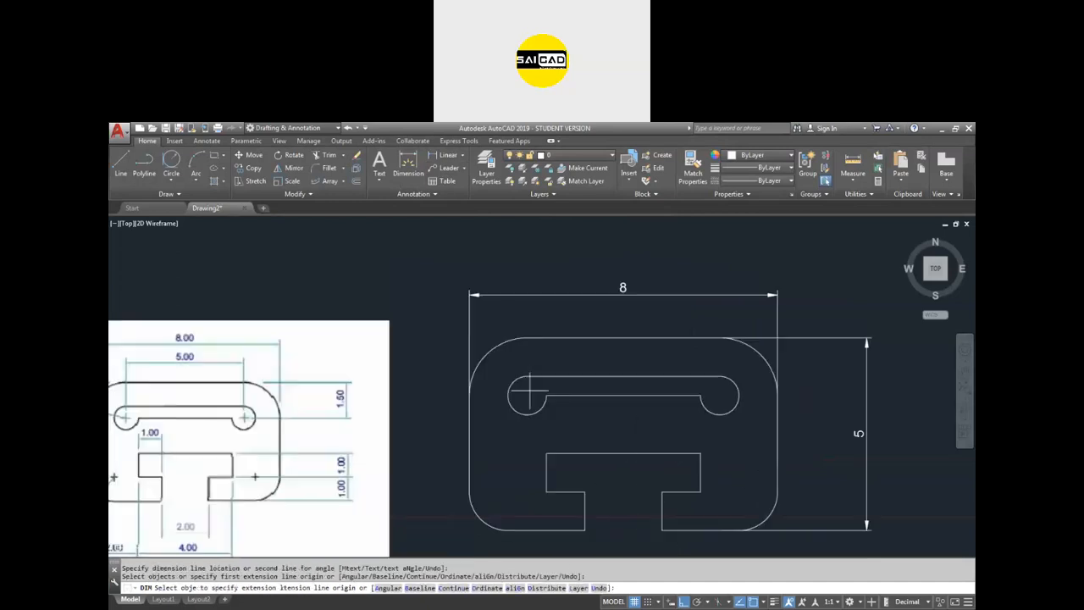
{"action": "scroll", "coordinate": [778, 358], "scroll_direction": "up", "scroll_amount": 2}
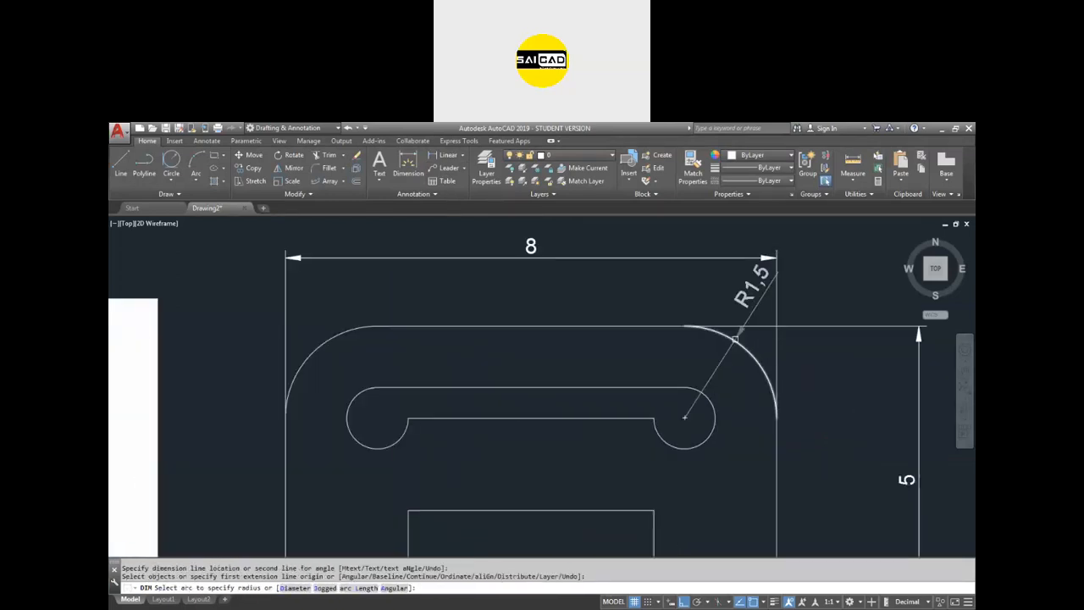
{"action": "left_click", "coordinate": [685, 325]}
{"action": "left_click", "coordinate": [685, 416]}
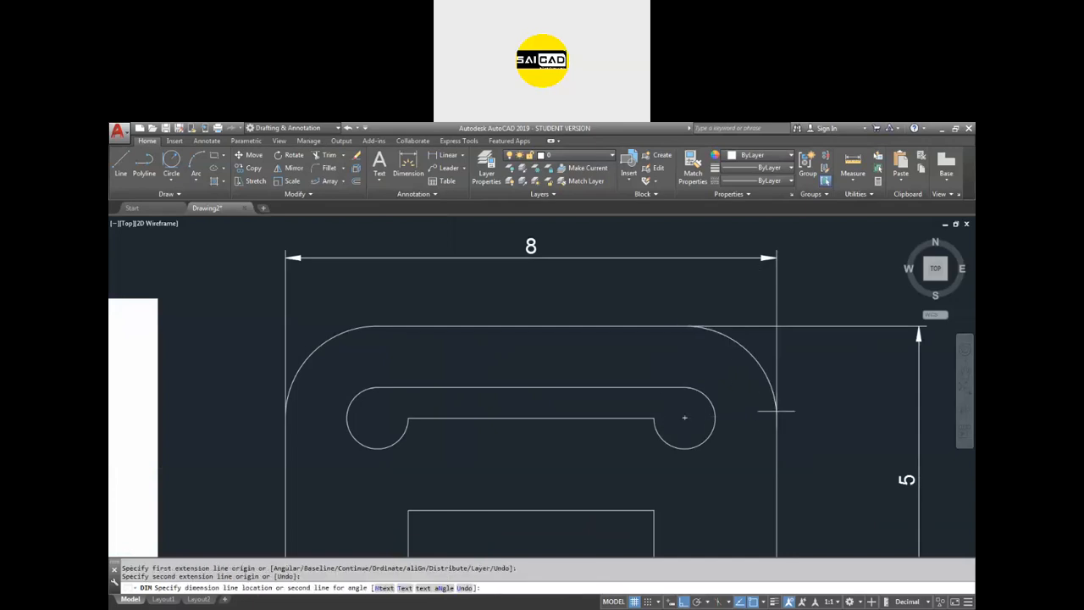
{"action": "left_click", "coordinate": [835, 398]}
Step: Add a radius dimension to the slot's left end arc, placing its text outside the plate's left edge
{"action": "scroll", "coordinate": [835, 326], "scroll_direction": "down", "scroll_amount": 2}
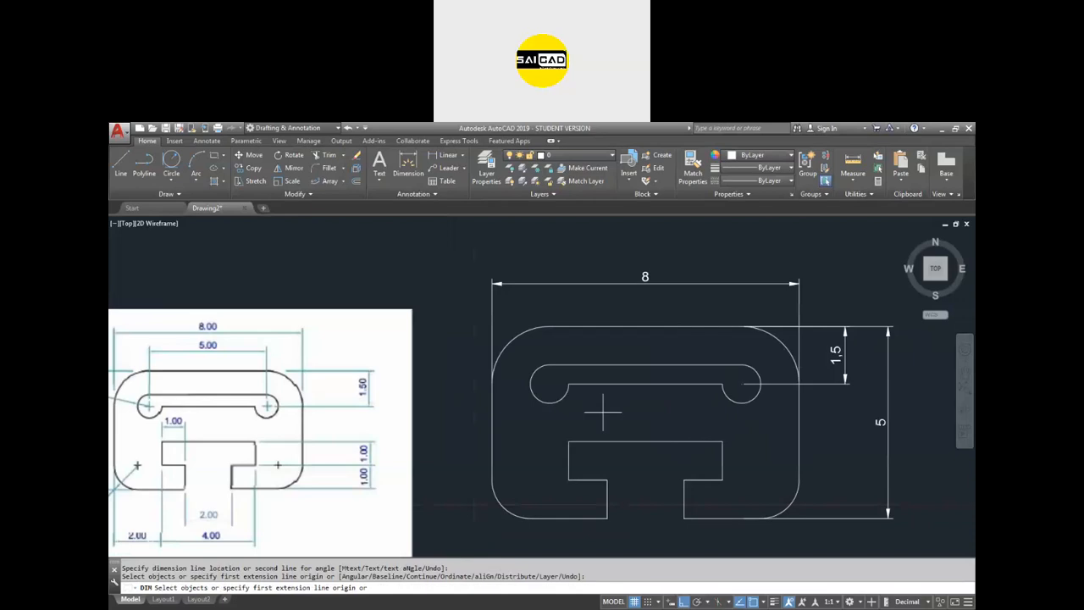
{"action": "scroll", "coordinate": [532, 385], "scroll_direction": "up", "scroll_amount": 4}
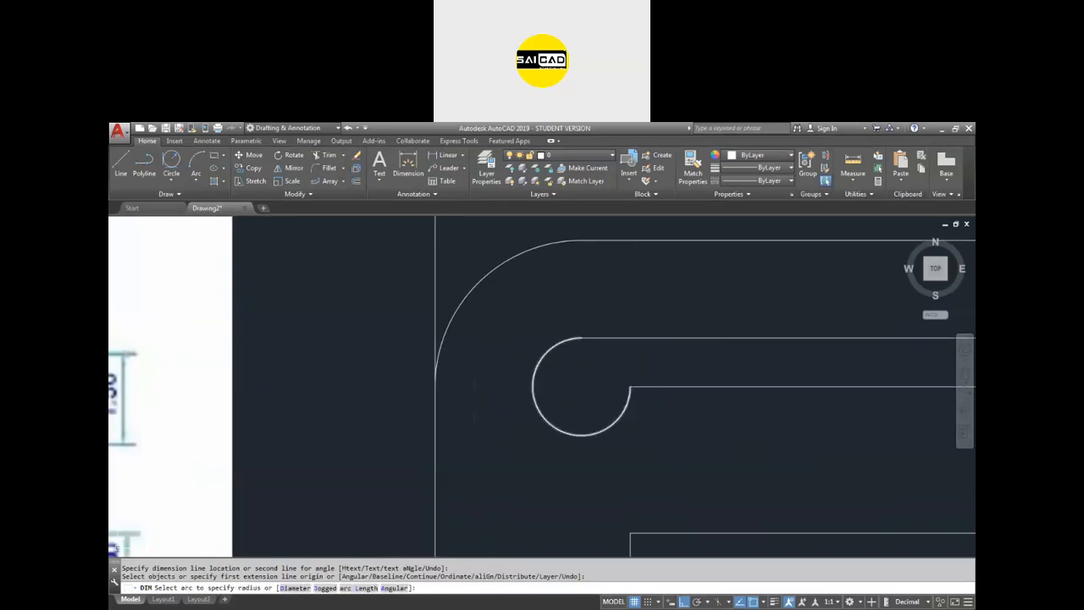
{"action": "left_click", "coordinate": [532, 385]}
{"action": "scroll", "coordinate": [532, 385], "scroll_direction": "down", "scroll_amount": 4}
{"action": "left_click", "coordinate": [503, 399]}
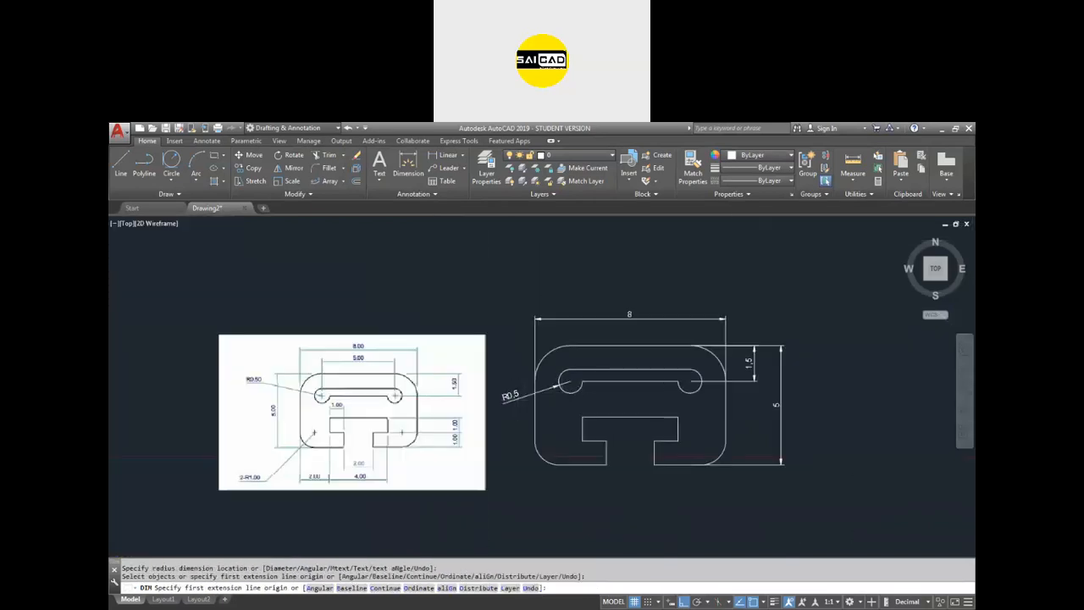
Step: Dimension the height of the notch's lower opening inside it, and the width of the T-shaped notch's head above it
{"action": "scroll", "coordinate": [576, 388], "scroll_direction": "up", "scroll_amount": 2}
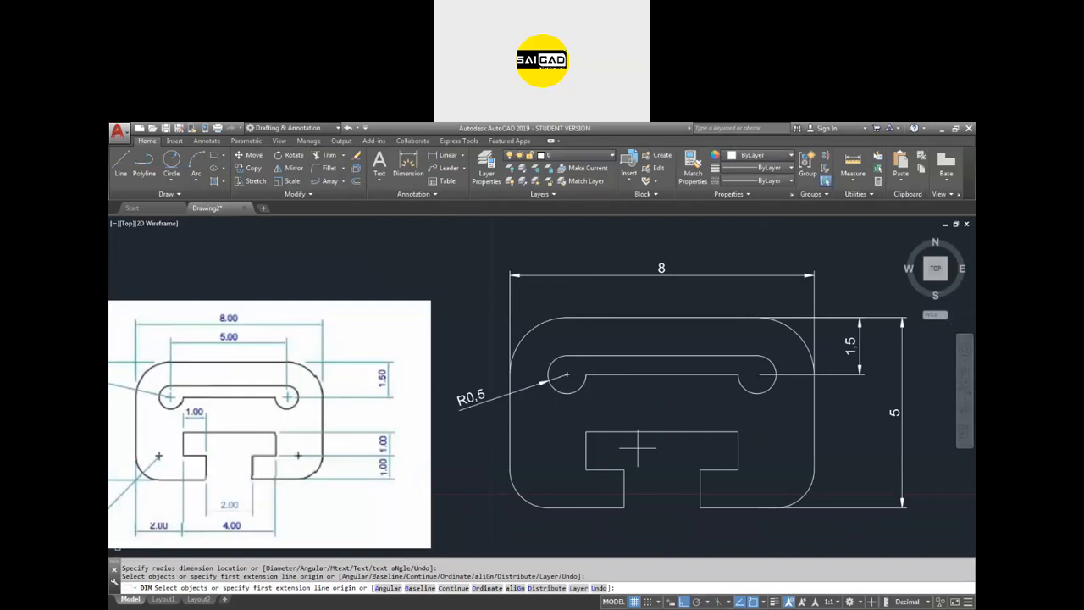
{"action": "left_click", "coordinate": [700, 468]}
{"action": "left_click", "coordinate": [699, 508]}
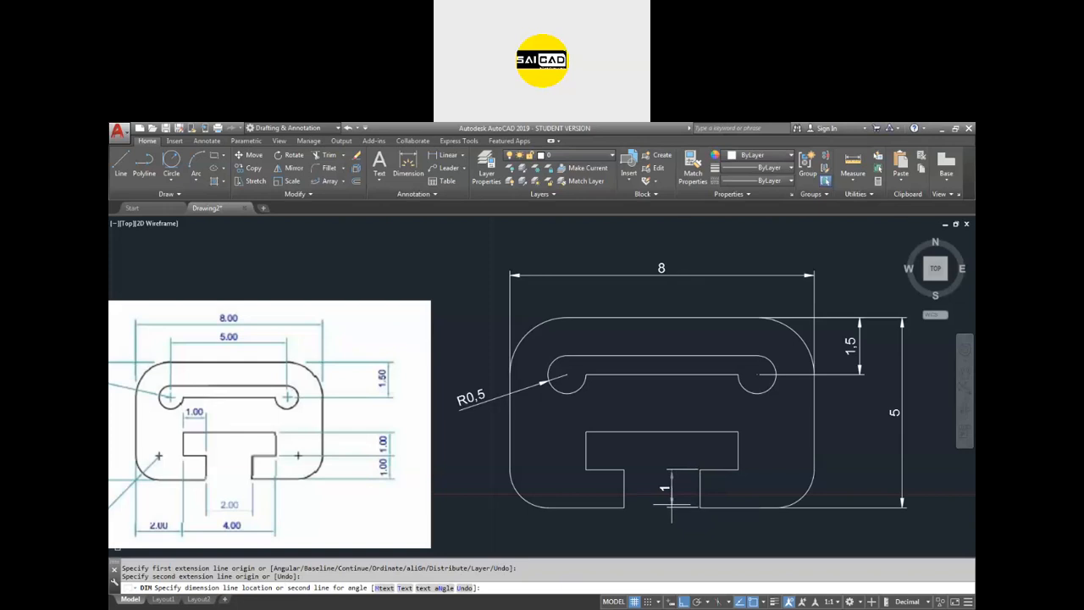
{"action": "left_click", "coordinate": [672, 506]}
{"action": "left_click", "coordinate": [699, 430]}
{"action": "left_click", "coordinate": [678, 409]}
Step: Dimension the width of the notch's opening below the plate's bottom edge
{"action": "scroll", "coordinate": [639, 503], "scroll_direction": "up", "scroll_amount": 2}
{"action": "left_click", "coordinate": [618, 513]}
{"action": "left_click", "coordinate": [738, 513]}
{"action": "scroll", "coordinate": [720, 501], "scroll_direction": "down", "scroll_amount": 2}
{"action": "left_click", "coordinate": [694, 529]}
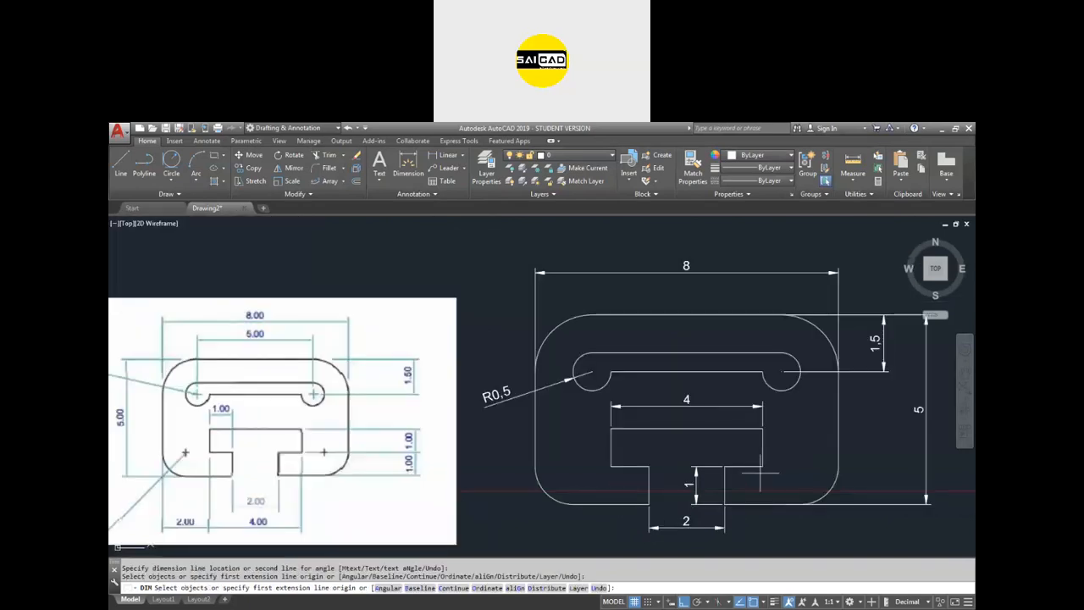
Step: Dimension the height of the notch's head on its right side and the radius of the plate's lower-left fillet
{"action": "left_click", "coordinate": [762, 429]}
{"action": "left_click", "coordinate": [787, 458]}
{"action": "left_click", "coordinate": [547, 493]}
{"action": "left_click", "coordinate": [513, 532]}
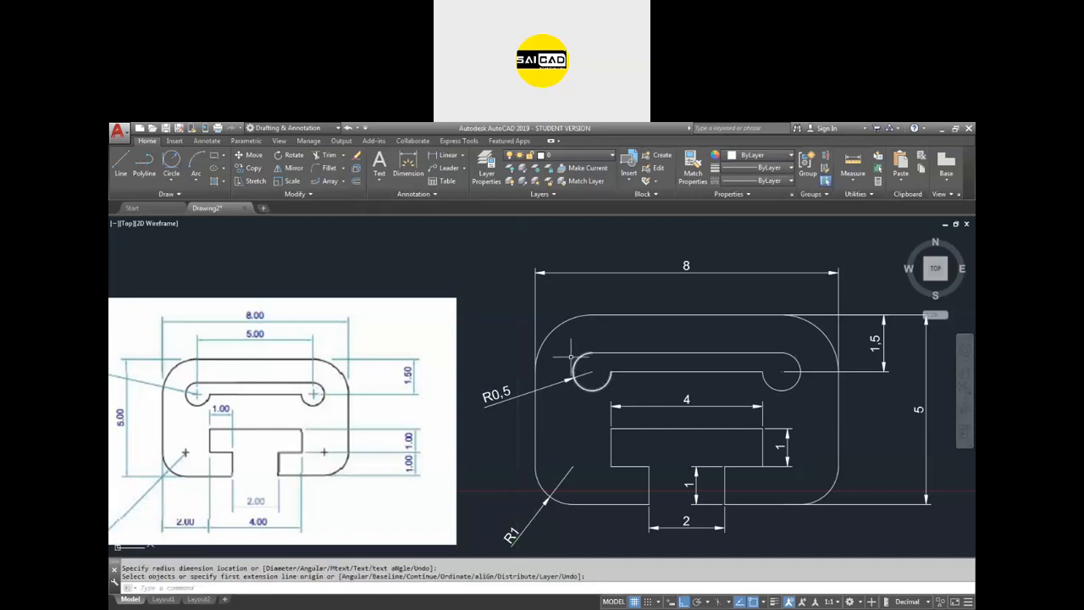
{"action": "key", "text": "Escape"}
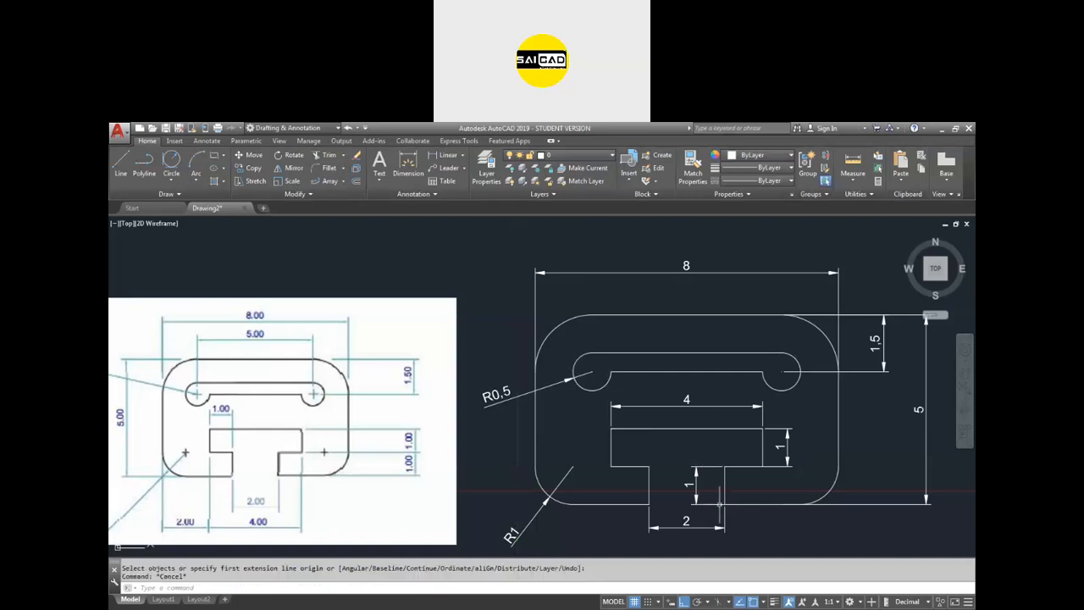
Step: Delete all dimensions except the width and height of the notch's head
{"action": "left_click", "coordinate": [699, 546]}
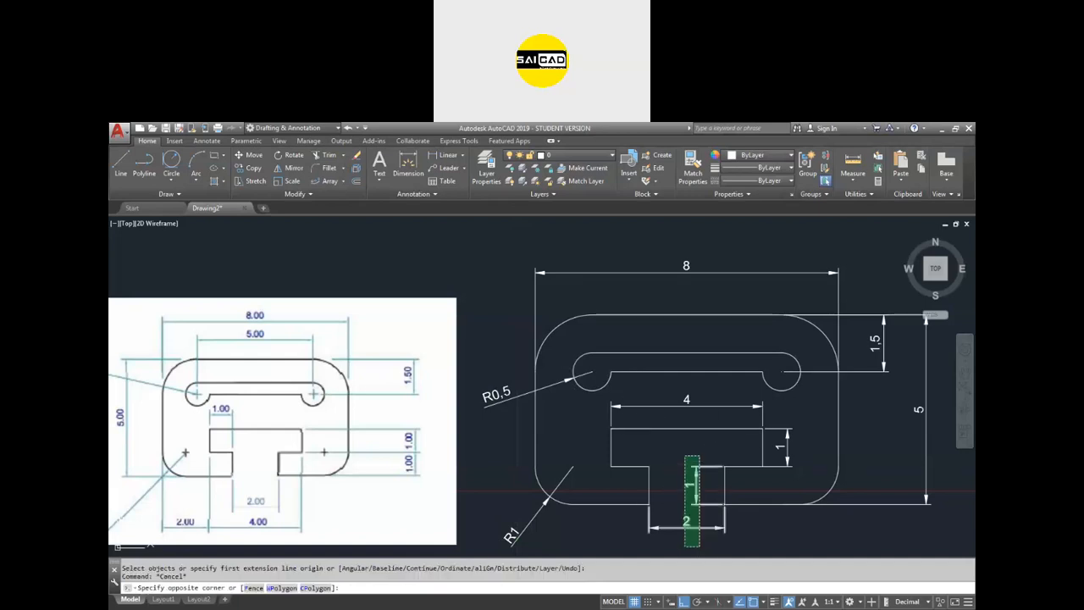
{"action": "left_click", "coordinate": [685, 455]}
{"action": "left_click", "coordinate": [537, 527]}
{"action": "left_click", "coordinate": [511, 503]}
{"action": "left_click", "coordinate": [511, 473]}
{"action": "left_click", "coordinate": [487, 370]}
{"action": "left_click", "coordinate": [879, 275]}
{"action": "left_click", "coordinate": [828, 289]}
{"action": "left_click", "coordinate": [876, 296]}
{"action": "left_click", "coordinate": [864, 393]}
{"action": "key", "text": "Delete"}
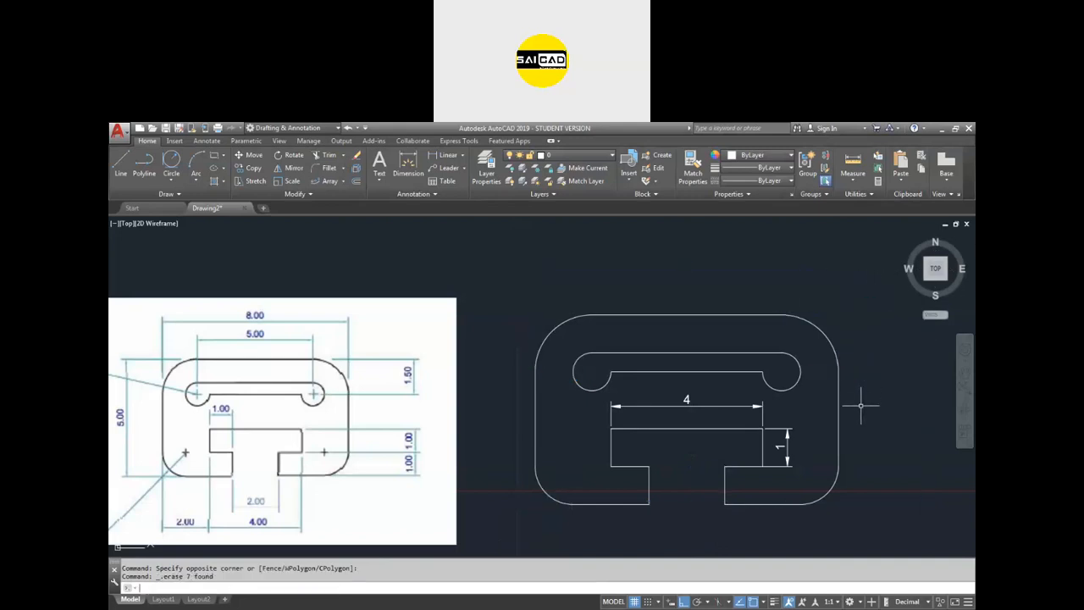
Step: Delete the remaining width and height dimensions of the notch's head
{"action": "left_click", "coordinate": [806, 428]}
{"action": "left_click", "coordinate": [774, 462]}
{"action": "left_click", "coordinate": [739, 414]}
{"action": "left_click", "coordinate": [688, 397]}
{"action": "key", "text": "Delete"}
{"action": "scroll", "coordinate": [550, 398], "scroll_direction": "down", "scroll_amount": 2}
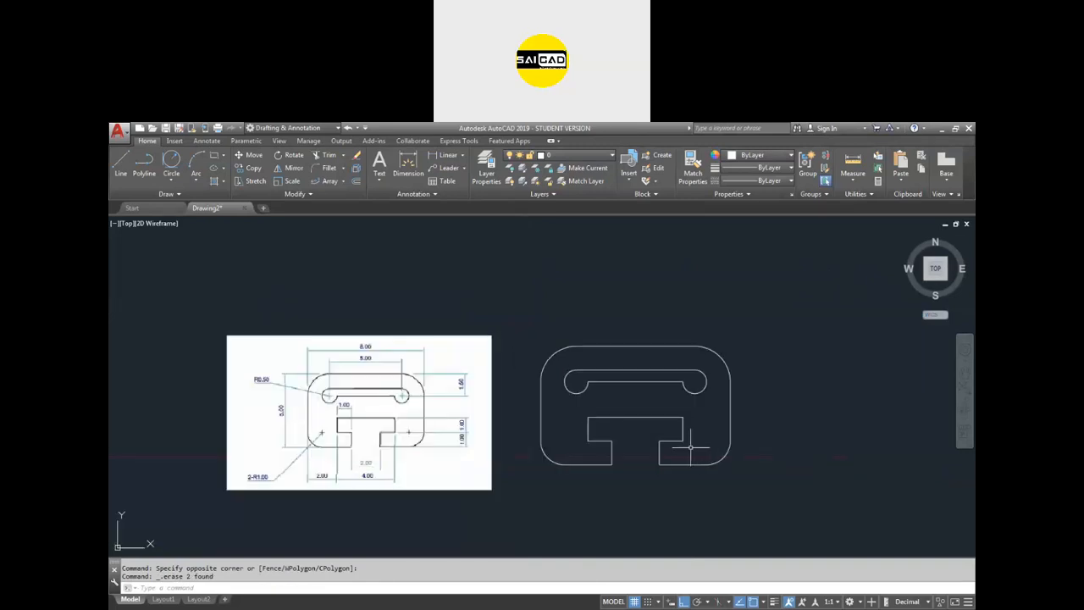
Step: Draw a horizontal line above the plate, extending slightly beyond both of its sides
{"action": "key", "text": "Escape"}
{"action": "middle_click_drag", "start_coordinate": [681, 365], "coordinate": [492, 402]}
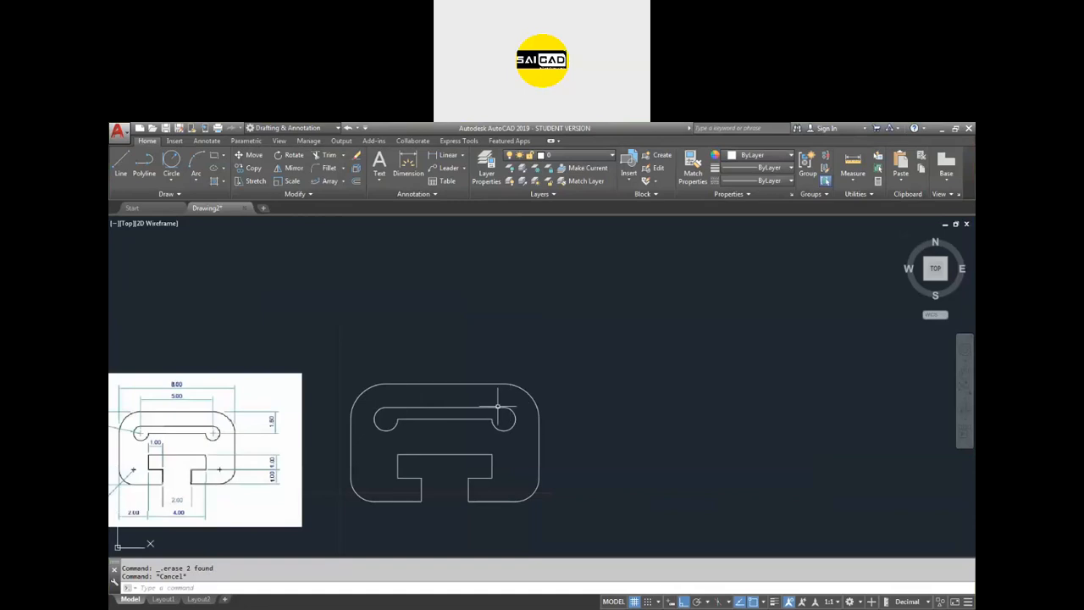
{"action": "scroll", "coordinate": [532, 351], "scroll_direction": "down", "scroll_amount": 2}
{"action": "scroll", "coordinate": [451, 364], "scroll_direction": "up", "scroll_amount": 2}
{"action": "type", "text": "l"}
{"action": "key", "text": "Return"}
{"action": "left_click", "coordinate": [404, 352]}
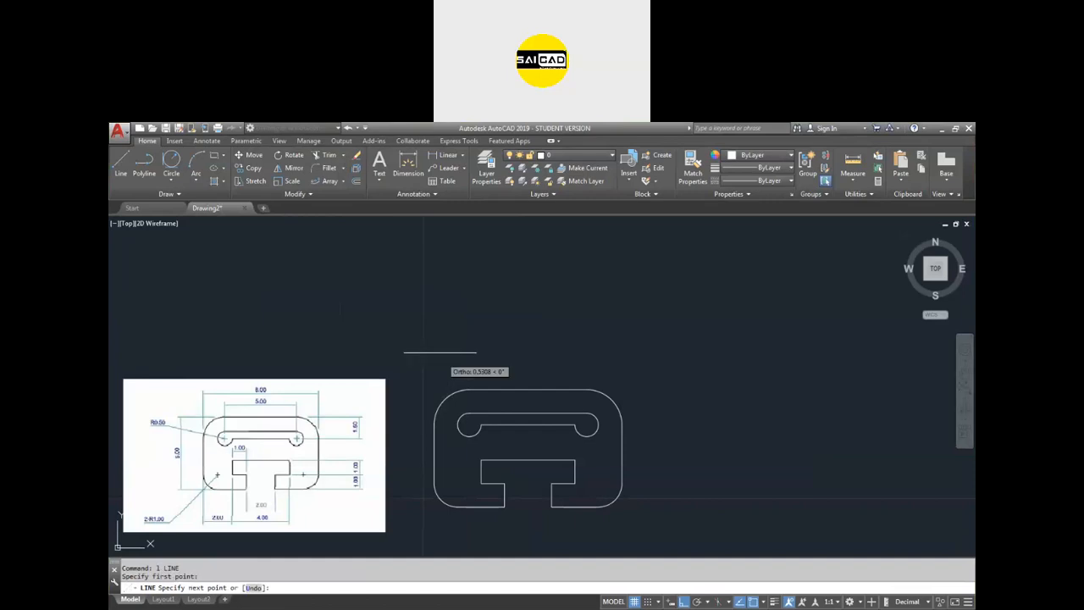
{"action": "left_click", "coordinate": [673, 353]}
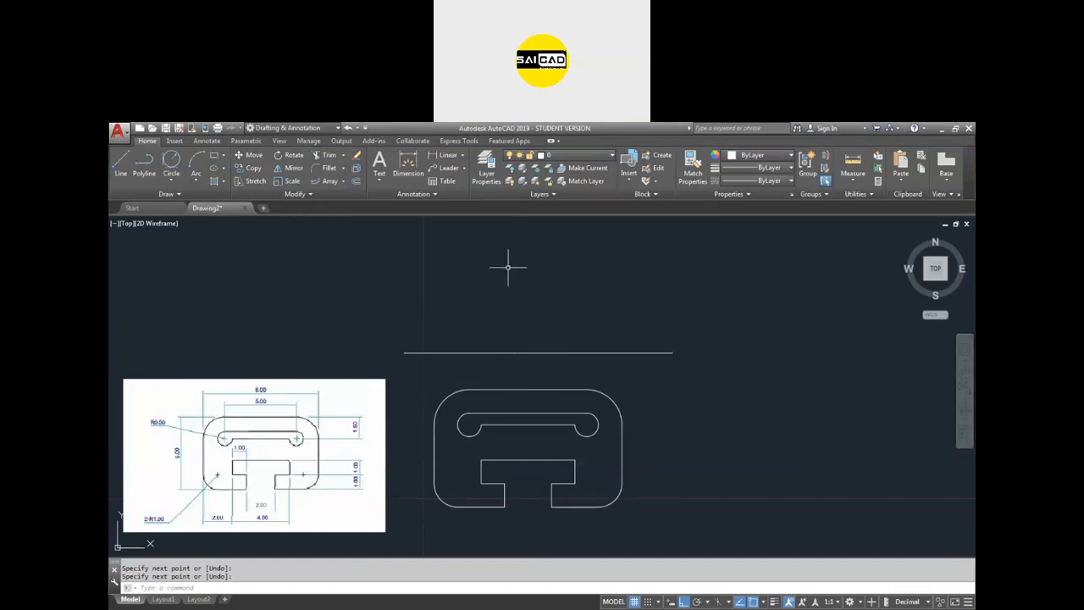
Step: Mirror the whole plate across the horizontal line above it, keeping the source objects
{"action": "left_click", "coordinate": [411, 378]}
{"action": "left_click", "coordinate": [702, 528]}
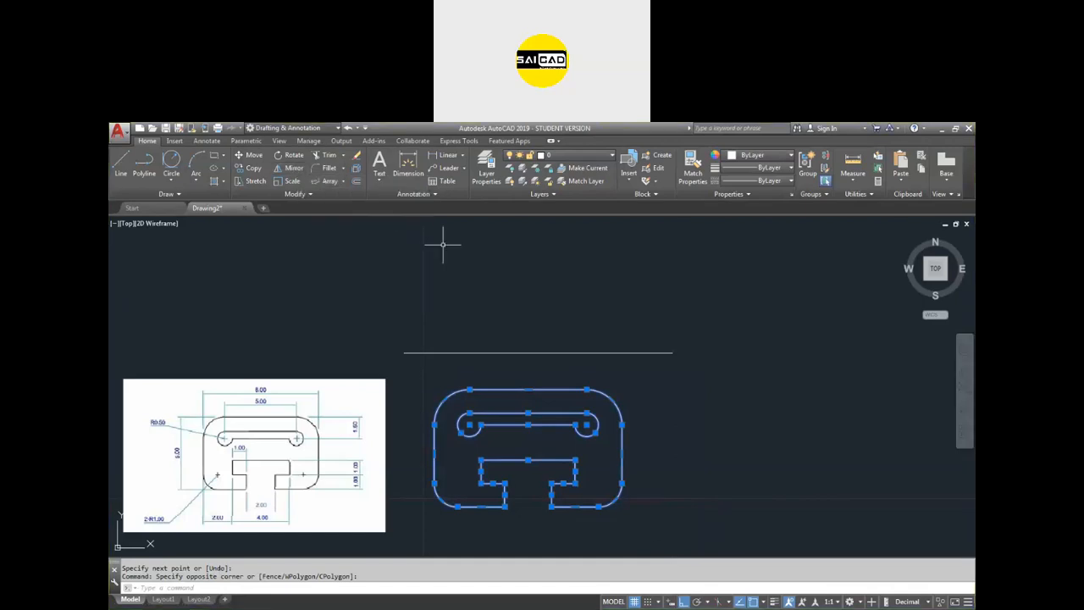
{"action": "type", "text": "mi"}
{"action": "key", "text": "Return"}
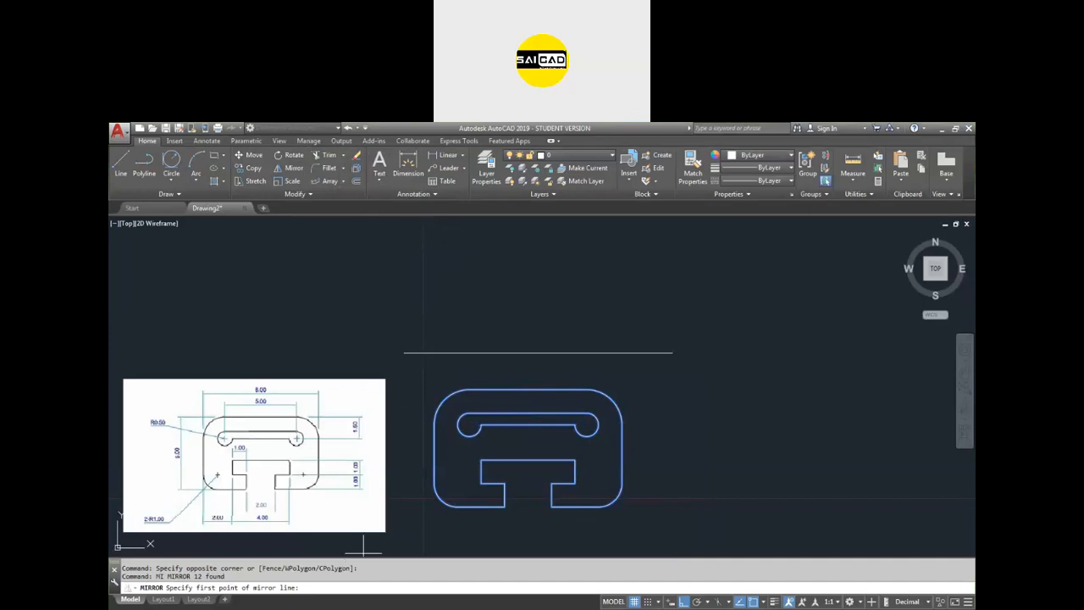
{"action": "left_click", "coordinate": [405, 352]}
{"action": "left_click", "coordinate": [673, 352]}
{"action": "scroll", "coordinate": [681, 445], "scroll_direction": "down", "scroll_amount": 2}
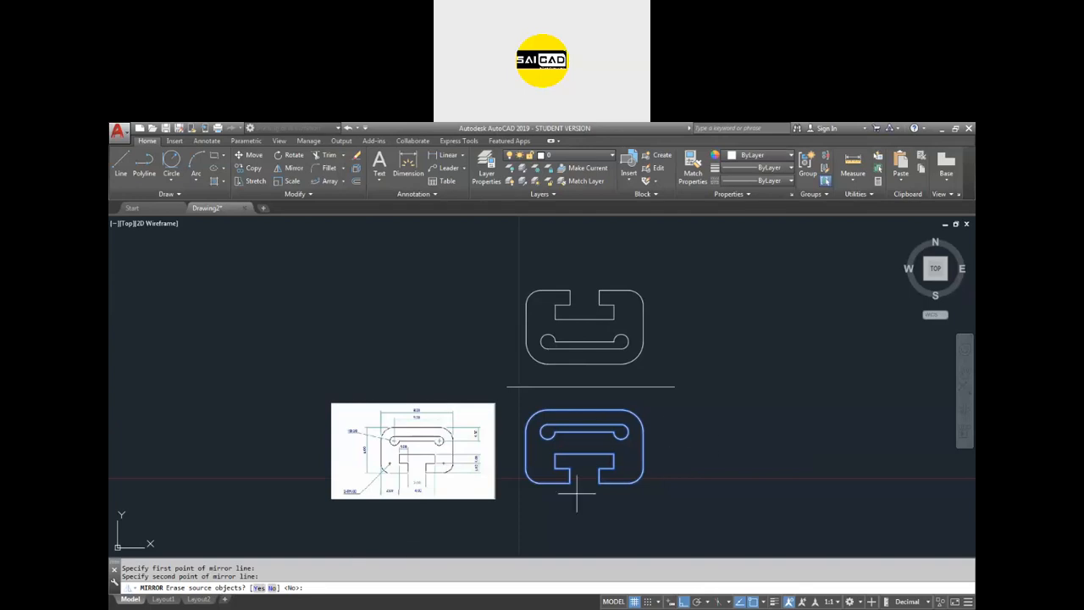
{"action": "left_click", "coordinate": [271, 590]}
{"action": "scroll", "coordinate": [622, 343], "scroll_direction": "up", "scroll_amount": 2}
{"action": "scroll", "coordinate": [598, 347], "scroll_direction": "down", "scroll_amount": 2}
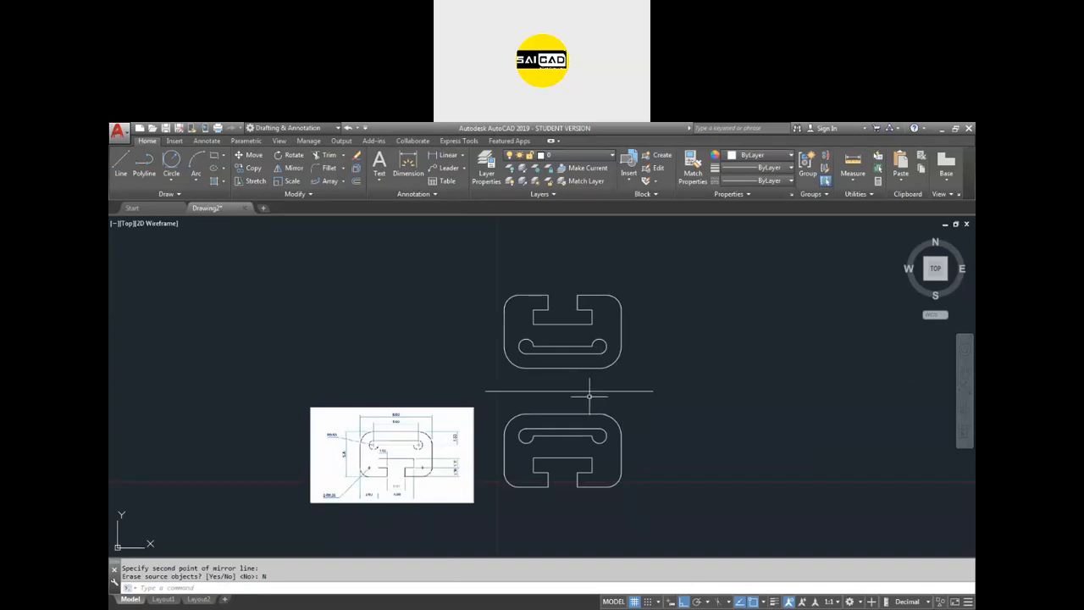
Step: Undo the mirrored plate copy and the horizontal line above the plate
{"action": "key", "text": "ctrl+z"}
{"action": "key", "text": "ctrl+z"}
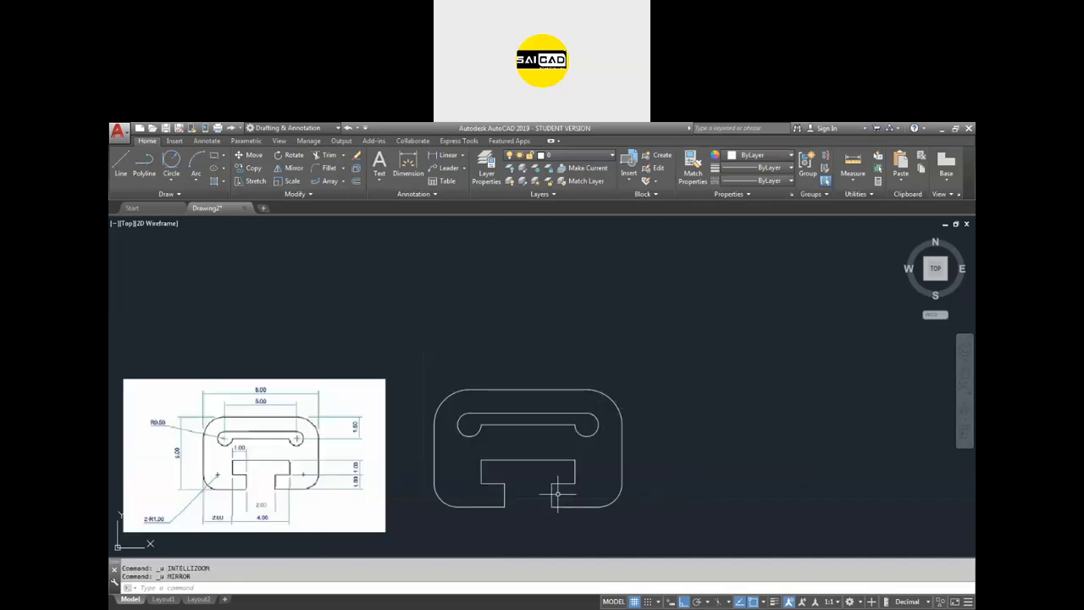
{"action": "key", "text": "ctrl+z"}
Step: Delete the notch's top edge and the three edges forming its left half
{"action": "scroll", "coordinate": [555, 493], "scroll_direction": "up", "scroll_amount": 2}
{"action": "left_click", "coordinate": [513, 414]}
{"action": "left_click", "coordinate": [407, 481]}
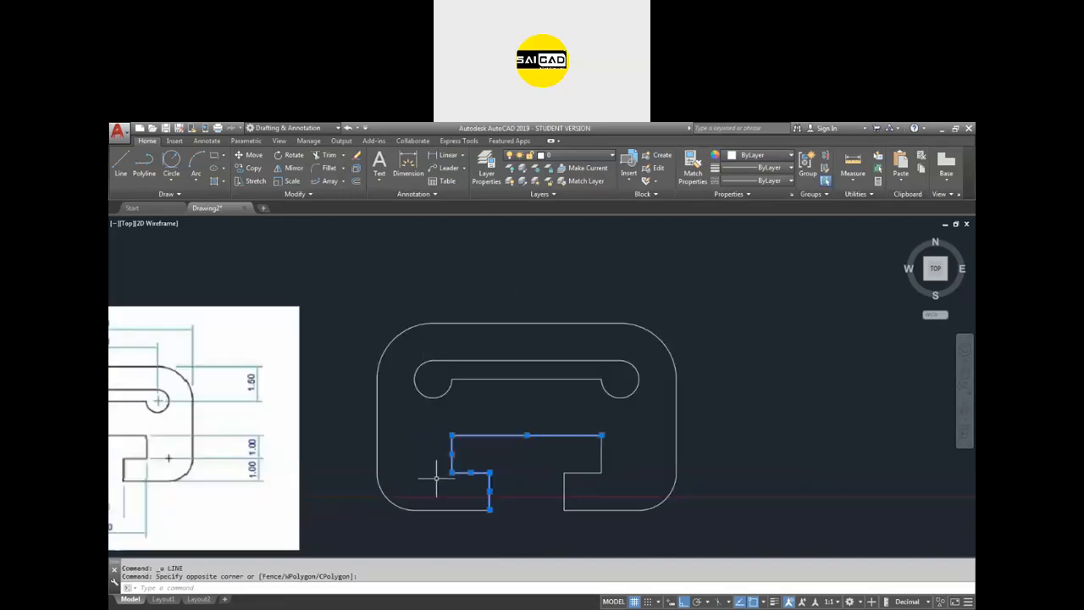
{"action": "key", "text": "Delete"}
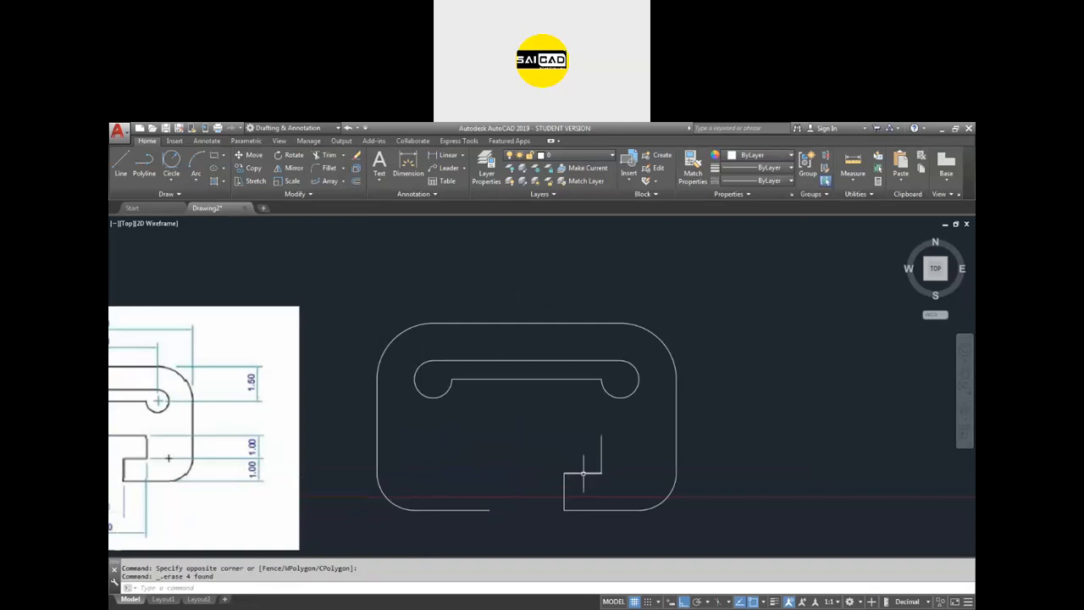
Step: Draw a vertical centre line upward from the point midway between the two ends of the notch's opening
{"action": "type", "text": "l"}
{"action": "key", "text": "Return"}
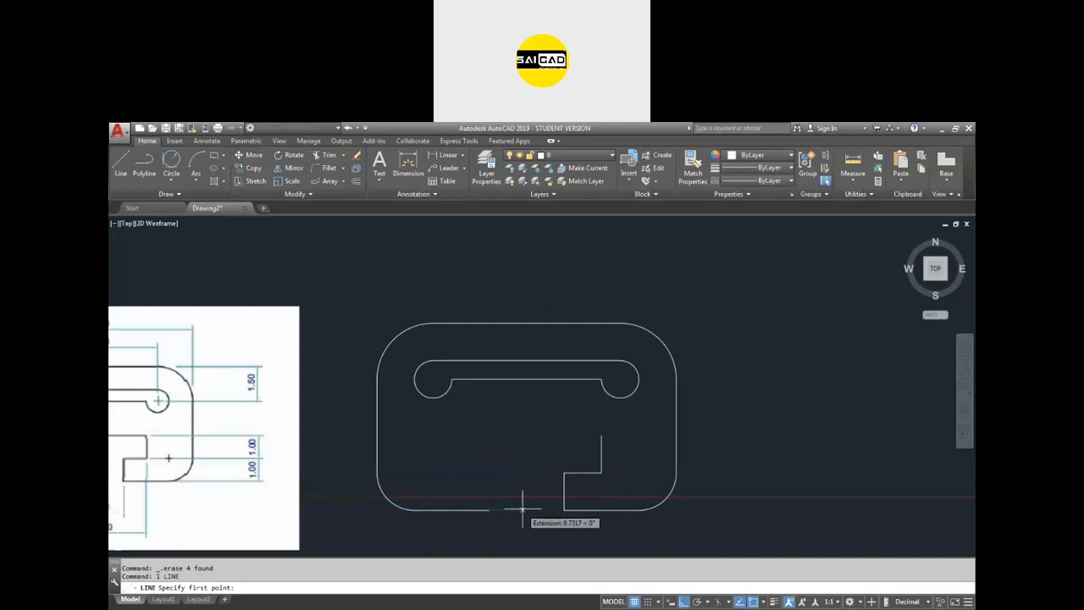
{"action": "right_click", "coordinate": [525, 508], "text": "shift"}
{"action": "left_click", "coordinate": [543, 266]}
{"action": "left_click", "coordinate": [488, 510]}
{"action": "left_click", "coordinate": [564, 511]}
{"action": "left_click", "coordinate": [525, 446]}
{"action": "scroll", "coordinate": [519, 491], "scroll_direction": "up", "scroll_amount": 2}
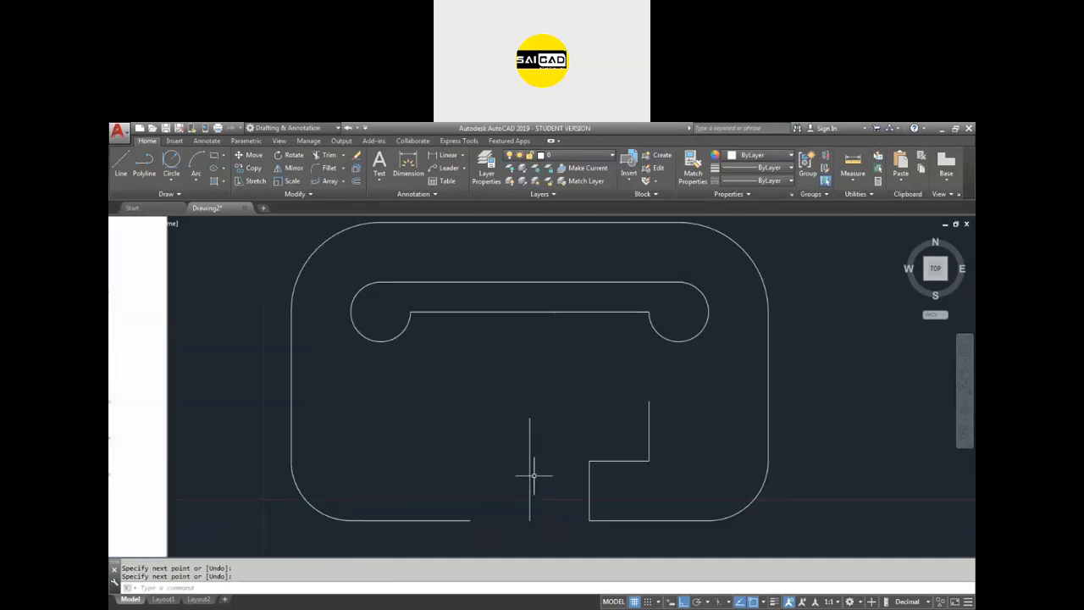
{"action": "key", "text": "Escape"}
{"action": "left_click", "coordinate": [525, 472]}
{"action": "scroll", "coordinate": [550, 457], "scroll_direction": "down", "scroll_amount": 2}
{"action": "key", "text": "Escape"}
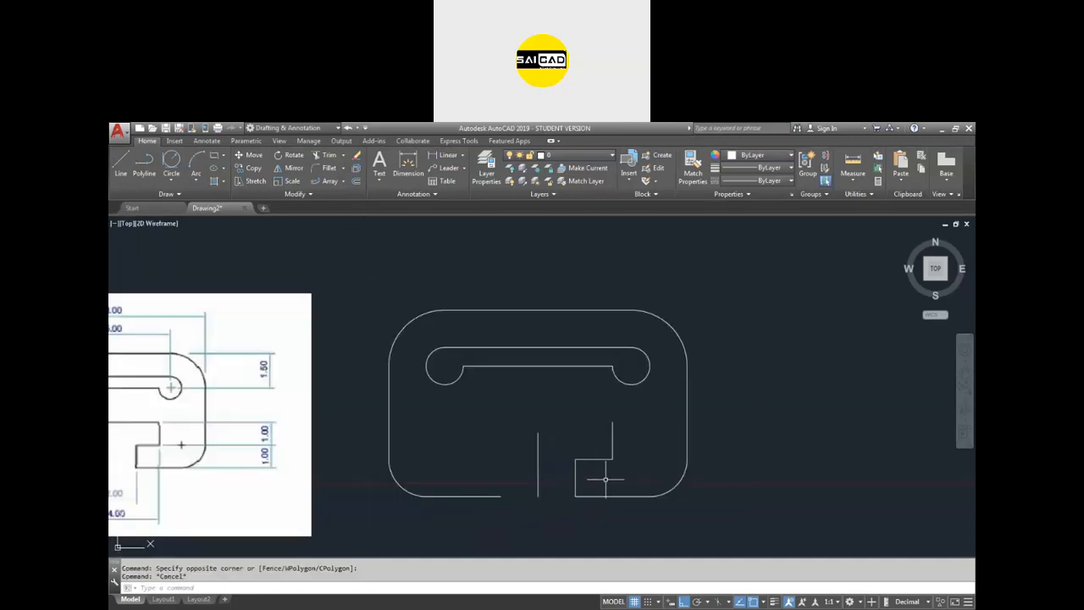
Step: Mirror the notch's three right-hand edges across the vertical centre line, keeping the source objects
{"action": "left_click", "coordinate": [624, 481]}
{"action": "left_click", "coordinate": [547, 403]}
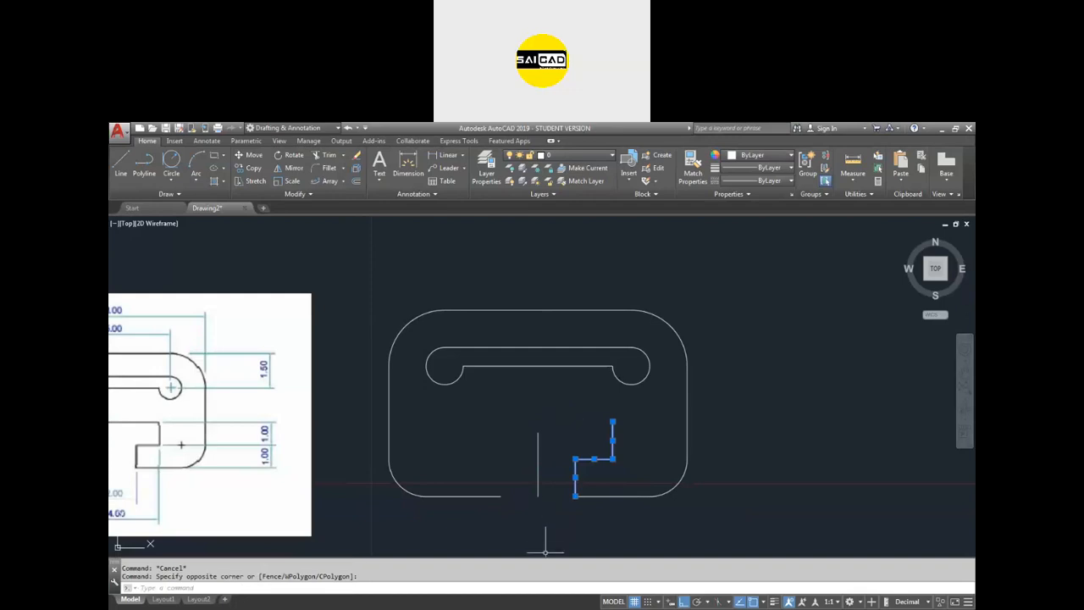
{"action": "type", "text": "mi"}
{"action": "key", "text": "Return"}
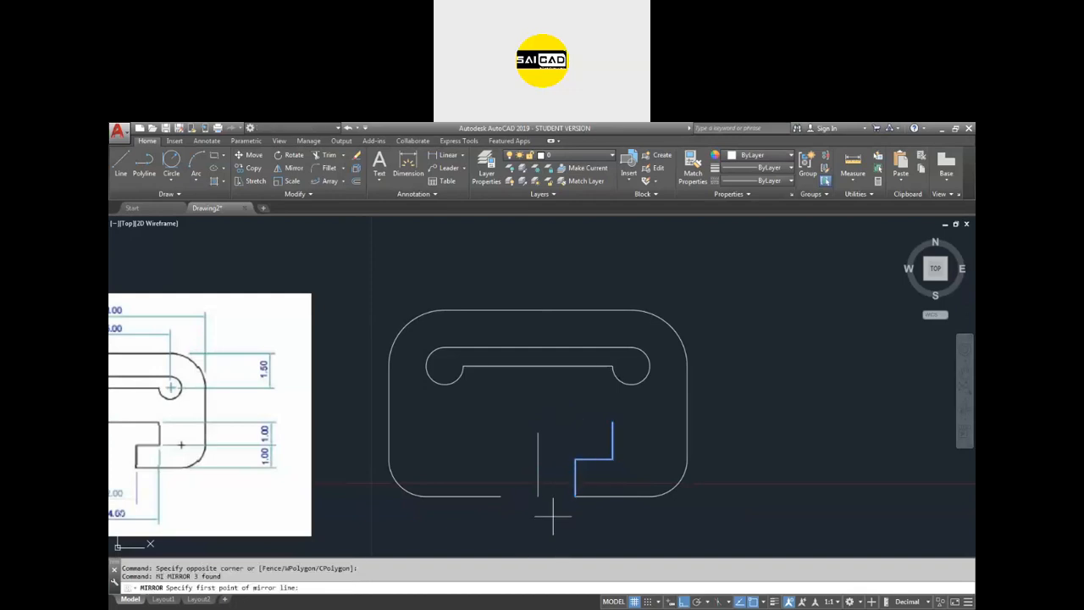
{"action": "left_click", "coordinate": [538, 496]}
{"action": "left_click", "coordinate": [537, 431]}
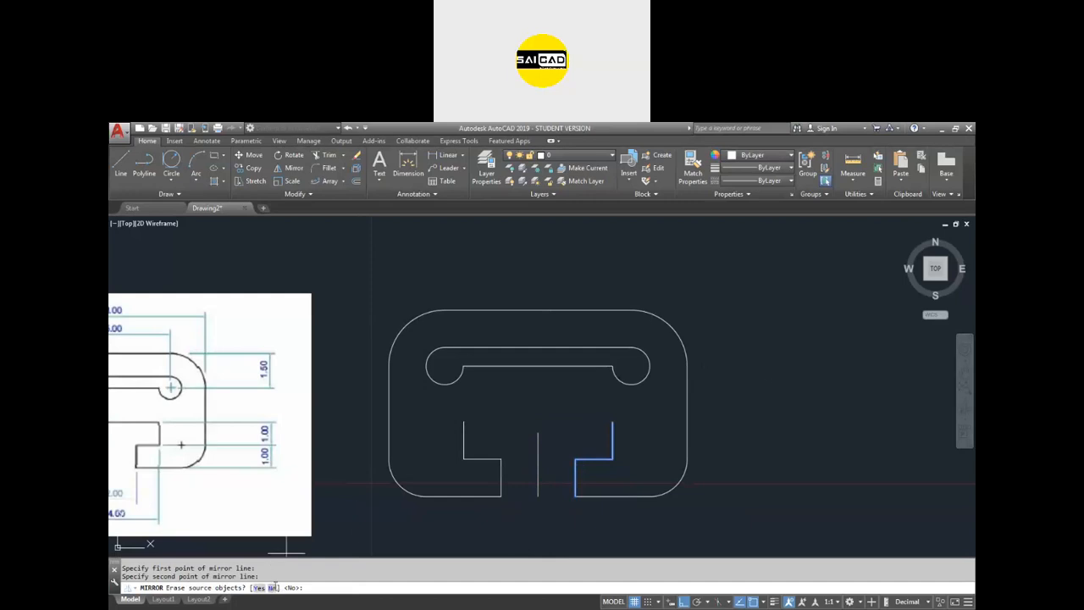
{"action": "left_click", "coordinate": [271, 587]}
Step: Close the notch's head with a horizontal line joining the upper ends of its two sides
{"action": "key", "text": "Escape"}
{"action": "type", "text": "l"}
{"action": "key", "text": "Return"}
{"action": "left_click", "coordinate": [463, 421]}
{"action": "left_click", "coordinate": [612, 421]}
{"action": "key", "text": "Return"}
Step: Delete the vertical centre line inside the notch
{"action": "left_click", "coordinate": [555, 449]}
{"action": "left_click", "coordinate": [523, 508]}
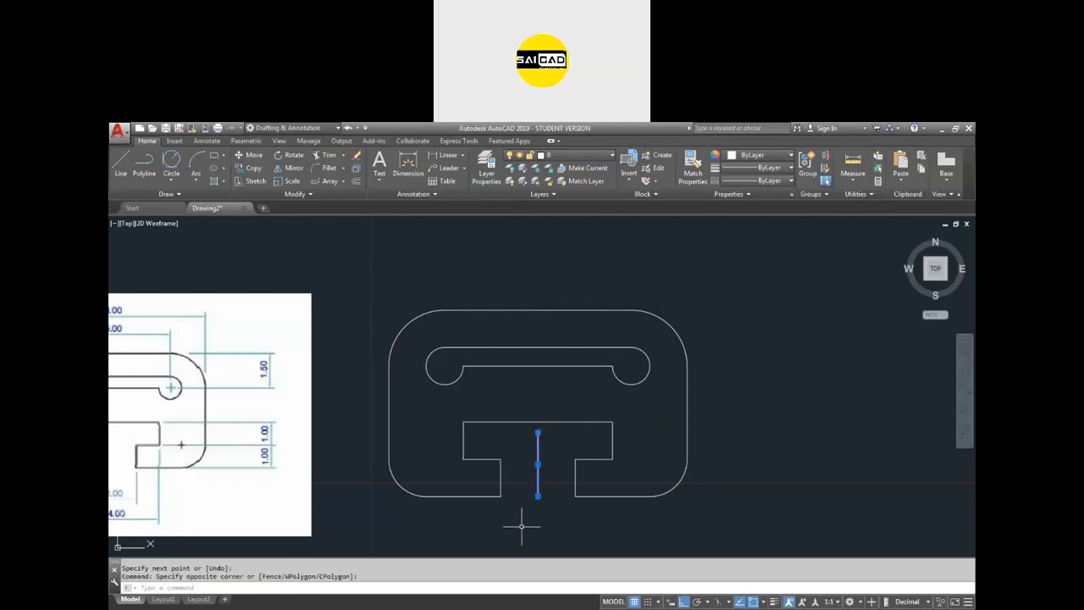
{"action": "key", "text": "Delete"}
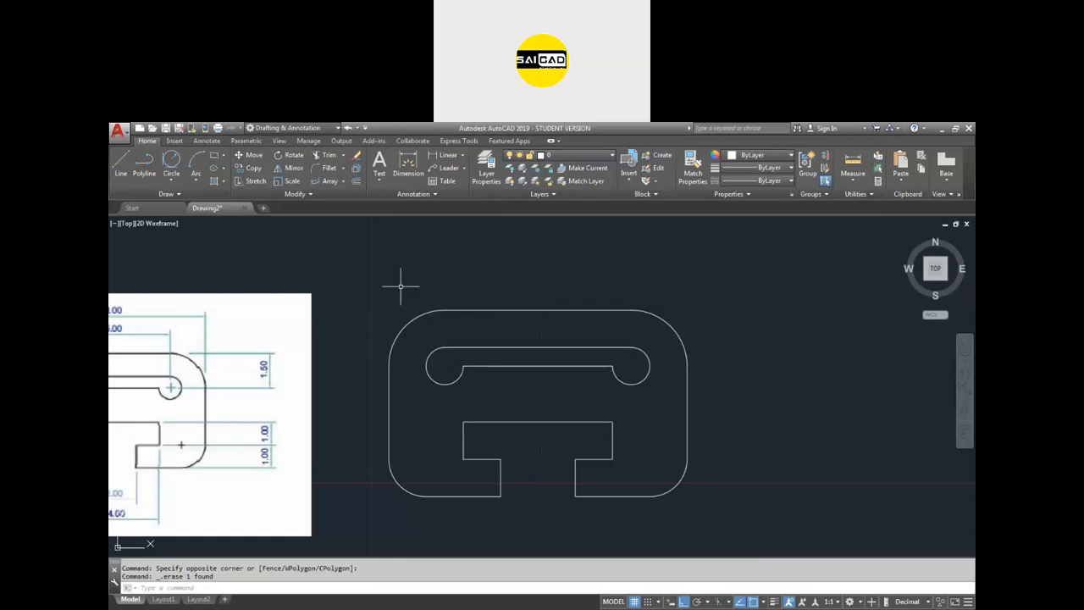
{"action": "scroll", "coordinate": [640, 337], "scroll_direction": "down", "scroll_amount": 2}
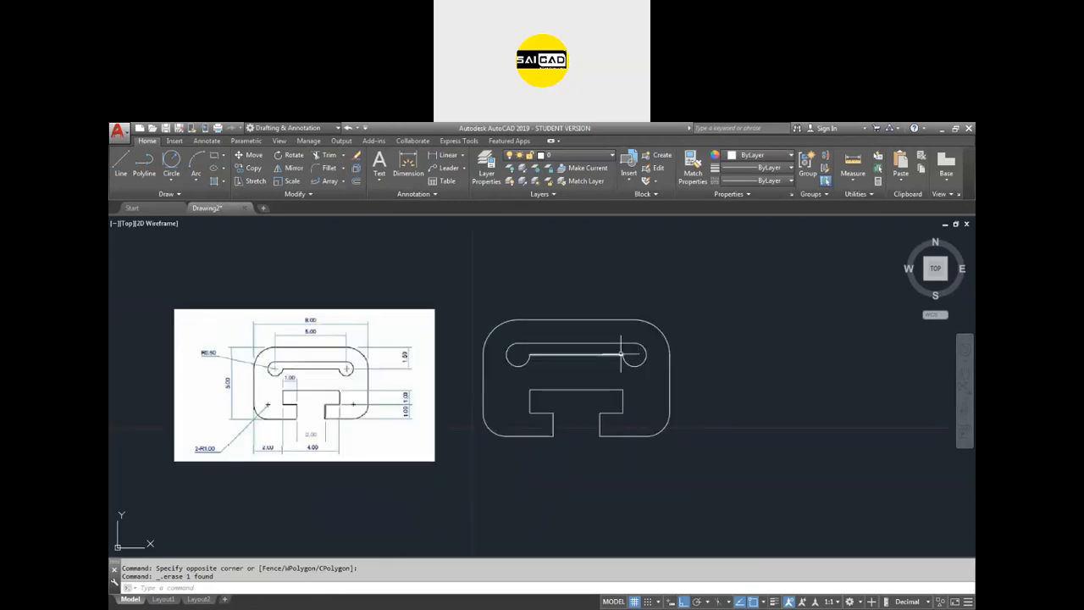
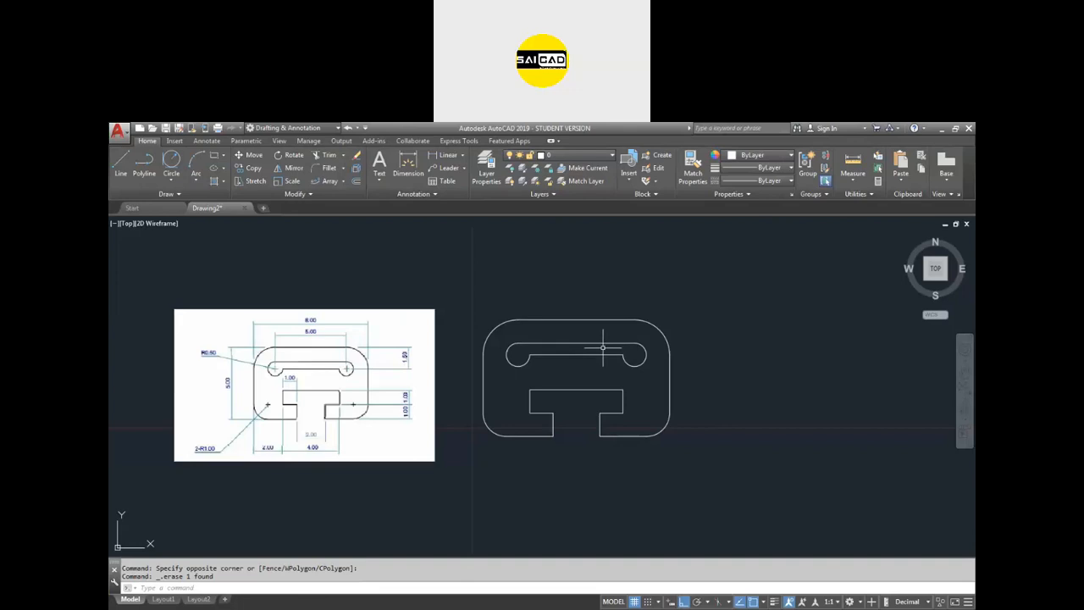
Step: Draw a rectangle to the right of the plate, somewhat larger than the plate
{"action": "key", "text": "Escape"}
{"action": "scroll", "coordinate": [606, 360], "scroll_direction": "down", "scroll_amount": 2}
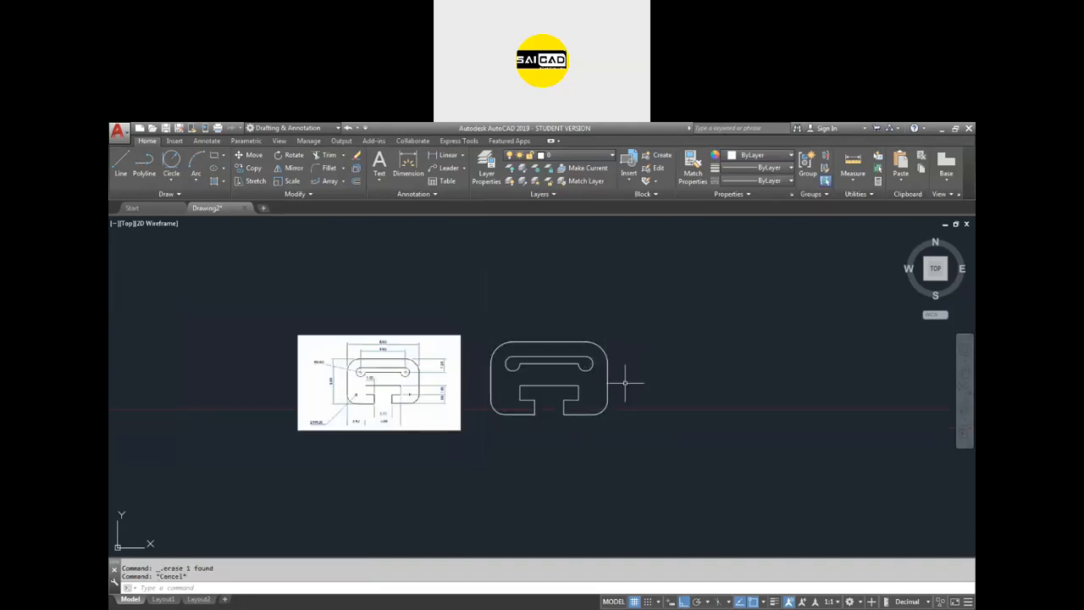
{"action": "type", "text": "rec"}
{"action": "key", "text": "Return"}
{"action": "left_click", "coordinate": [663, 420]}
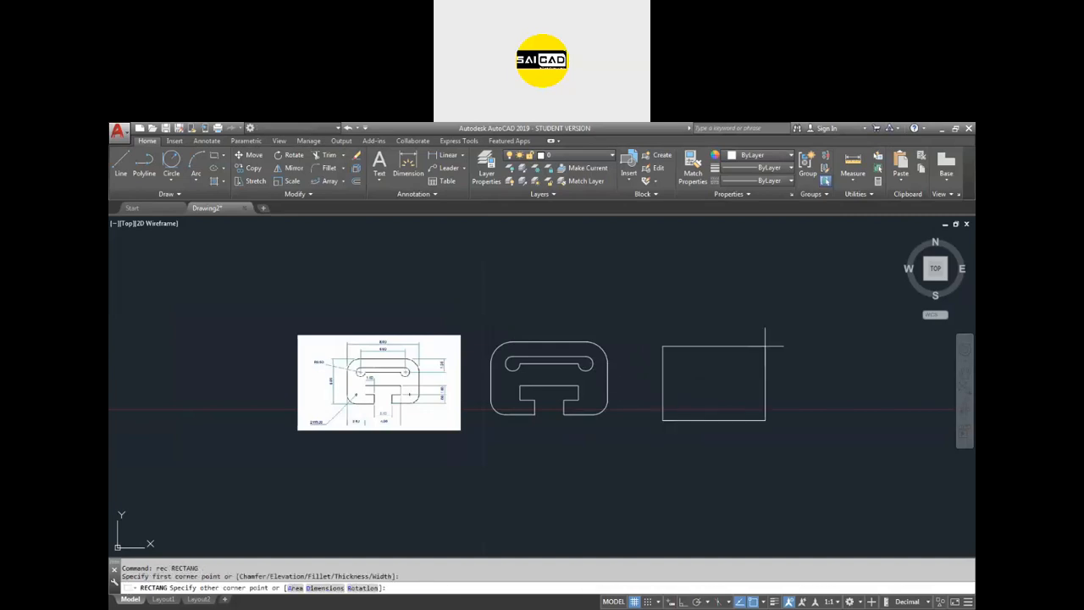
{"action": "left_click", "coordinate": [803, 321]}
Step: Offset the rectangle inward by a distance of 1
{"action": "left_click", "coordinate": [811, 361]}
{"action": "left_click", "coordinate": [782, 378]}
{"action": "scroll", "coordinate": [814, 387], "scroll_direction": "up", "scroll_amount": 2}
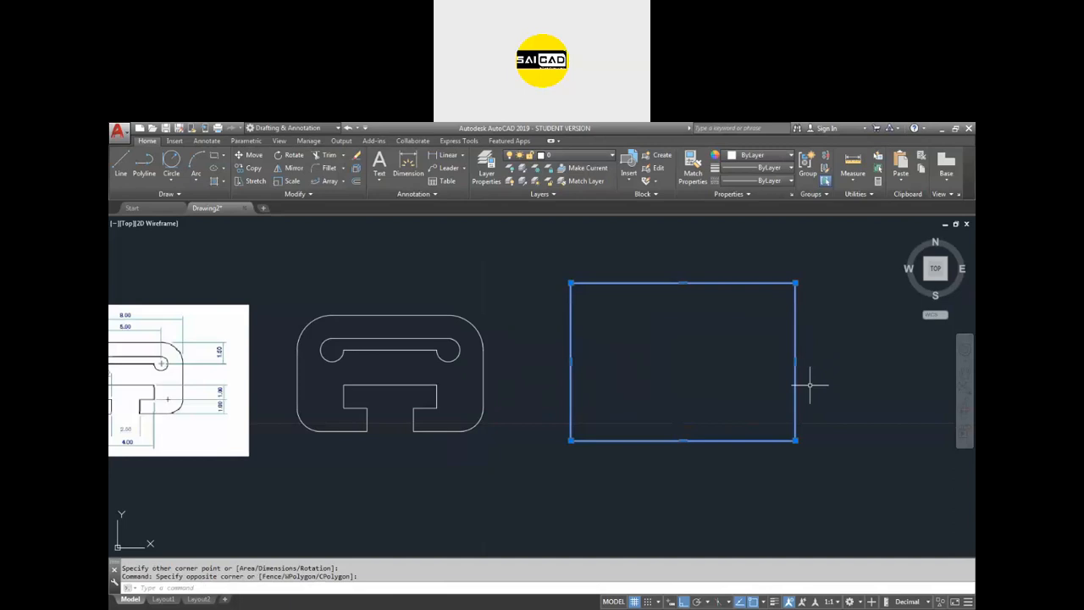
{"action": "scroll", "coordinate": [779, 372], "scroll_direction": "down", "scroll_amount": 2}
{"action": "scroll", "coordinate": [779, 368], "scroll_direction": "up", "scroll_amount": 2}
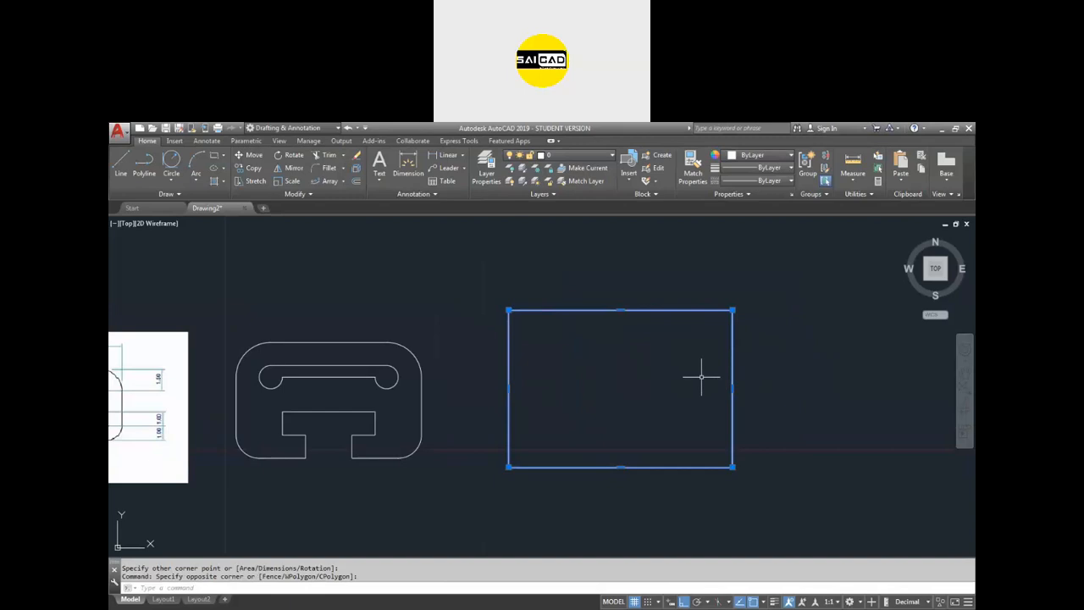
{"action": "type", "text": "o"}
{"action": "key", "text": "Return"}
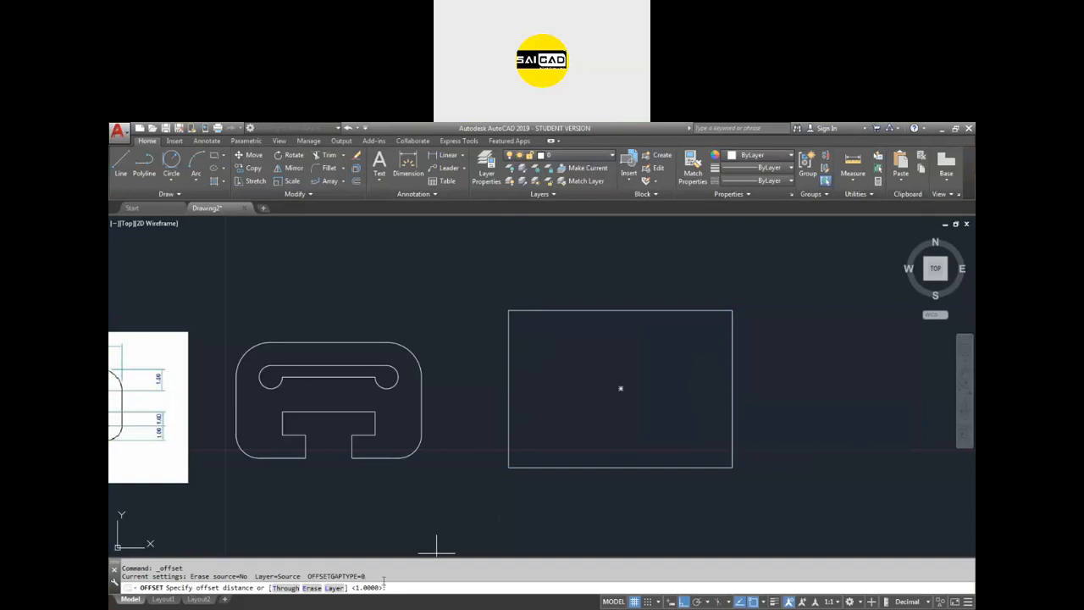
{"action": "key", "text": "Return"}
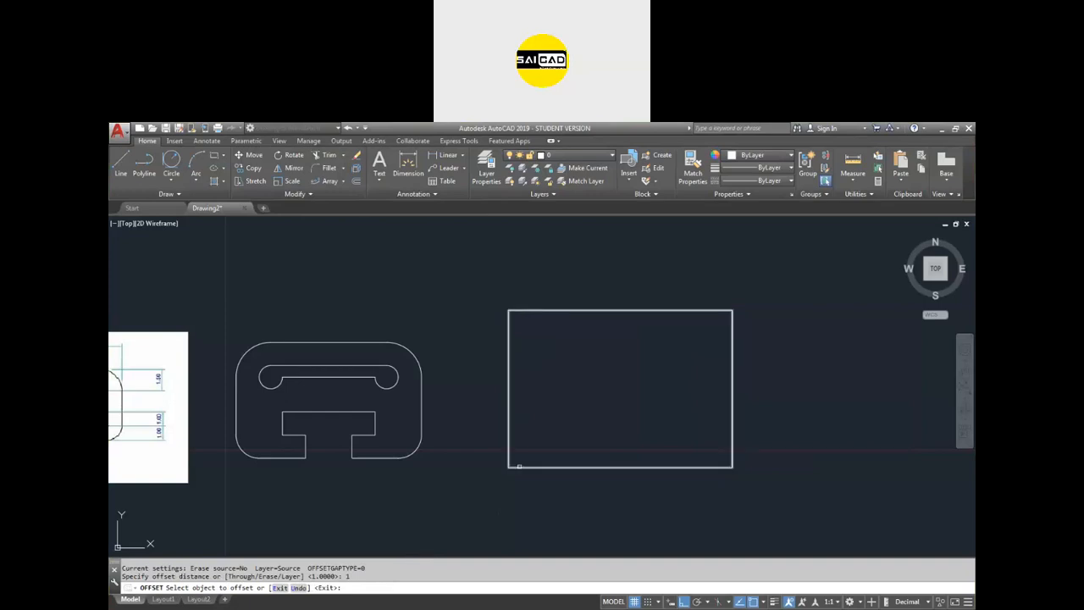
{"action": "left_click", "coordinate": [517, 467]}
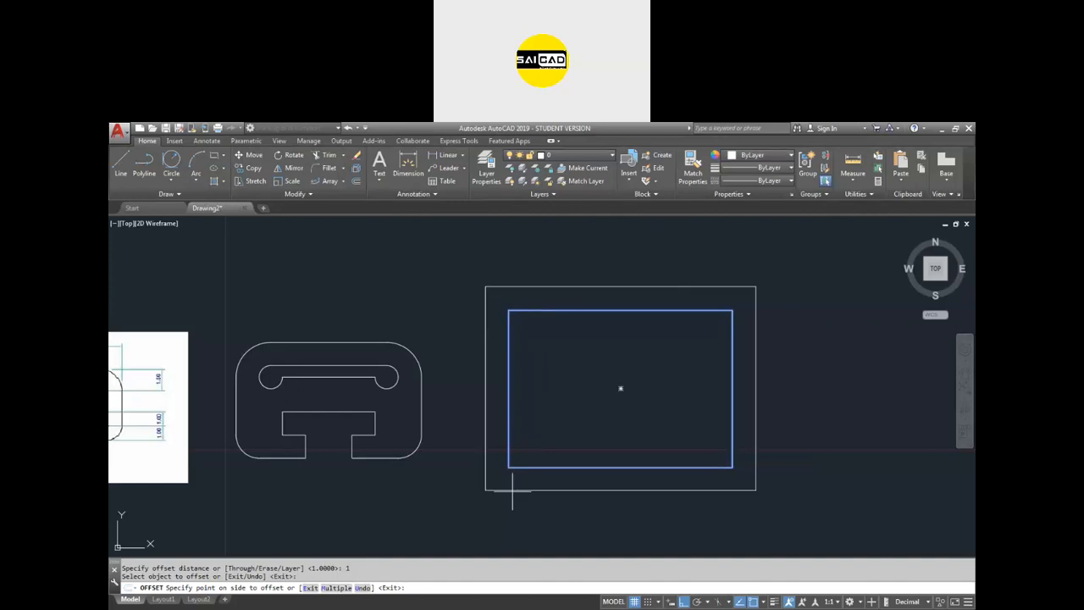
{"action": "left_click", "coordinate": [532, 424]}
Step: Offset the original rectangle outward by 1 as well, and undo that outer offset
{"action": "left_click", "coordinate": [522, 467]}
{"action": "left_click", "coordinate": [508, 510]}
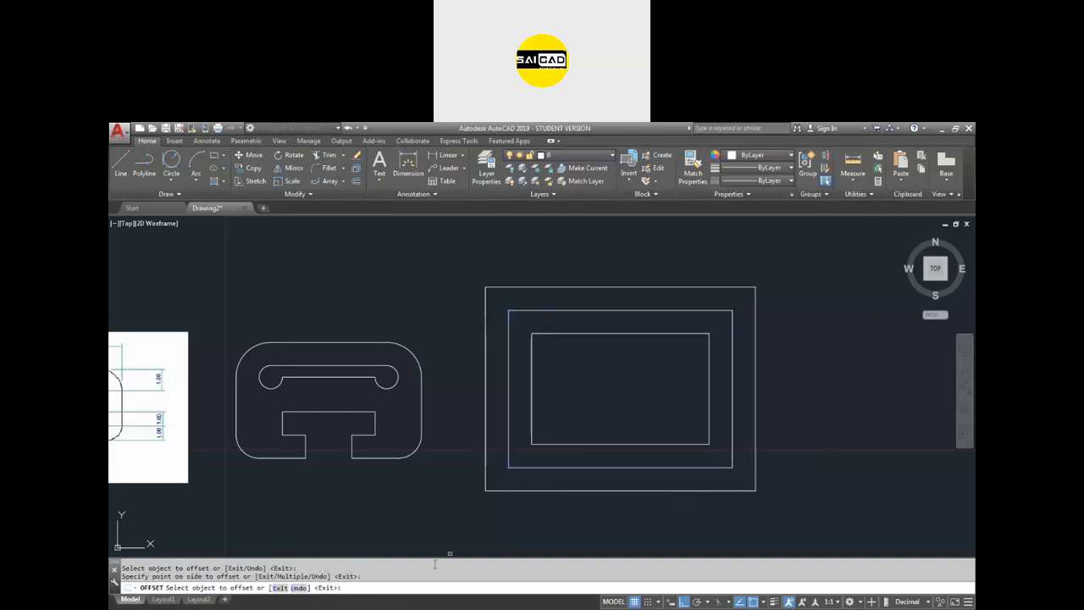
{"action": "key", "text": "ctrl+z"}
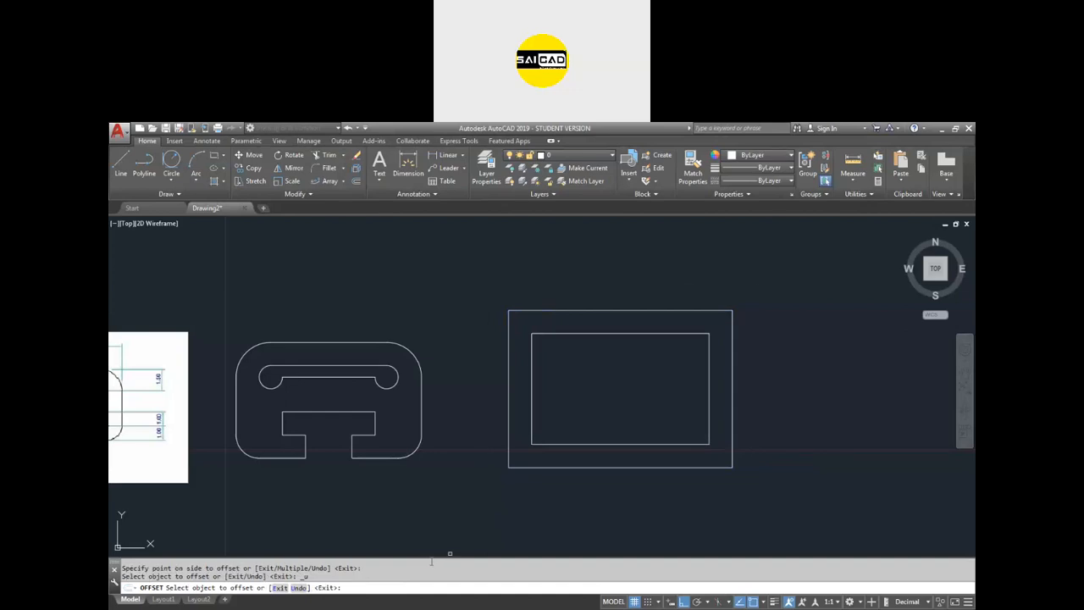
{"action": "key", "text": "Escape"}
Step: Offset the plate's outer outline outward by 1 and the right edge of the notch's opening inward by 1
{"action": "scroll", "coordinate": [288, 443], "scroll_direction": "up", "scroll_amount": 4}
{"action": "scroll", "coordinate": [280, 443], "scroll_direction": "down", "scroll_amount": 2}
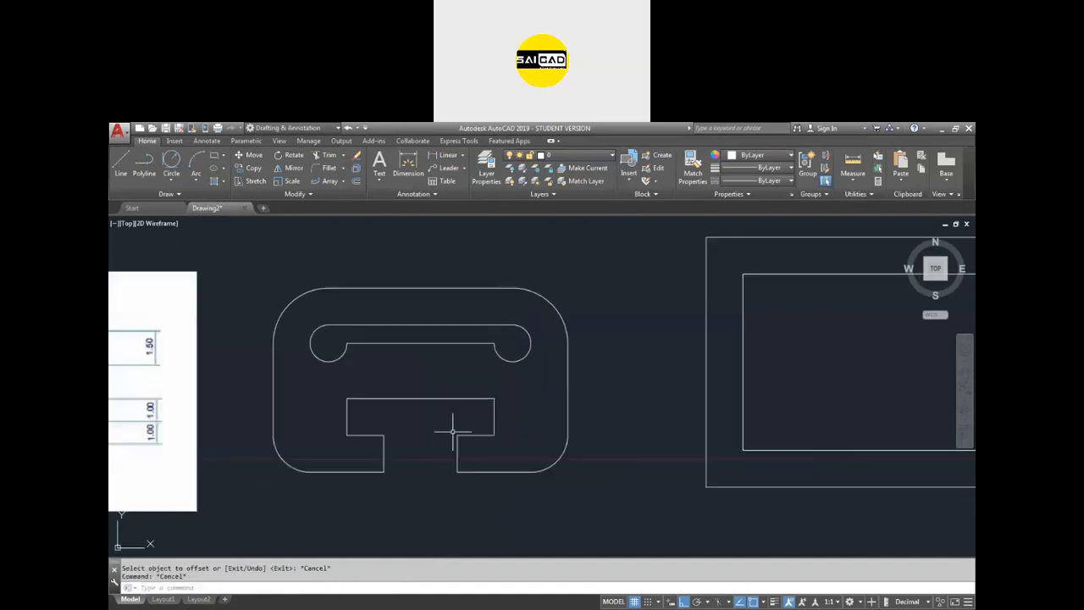
{"action": "left_click", "coordinate": [468, 430]}
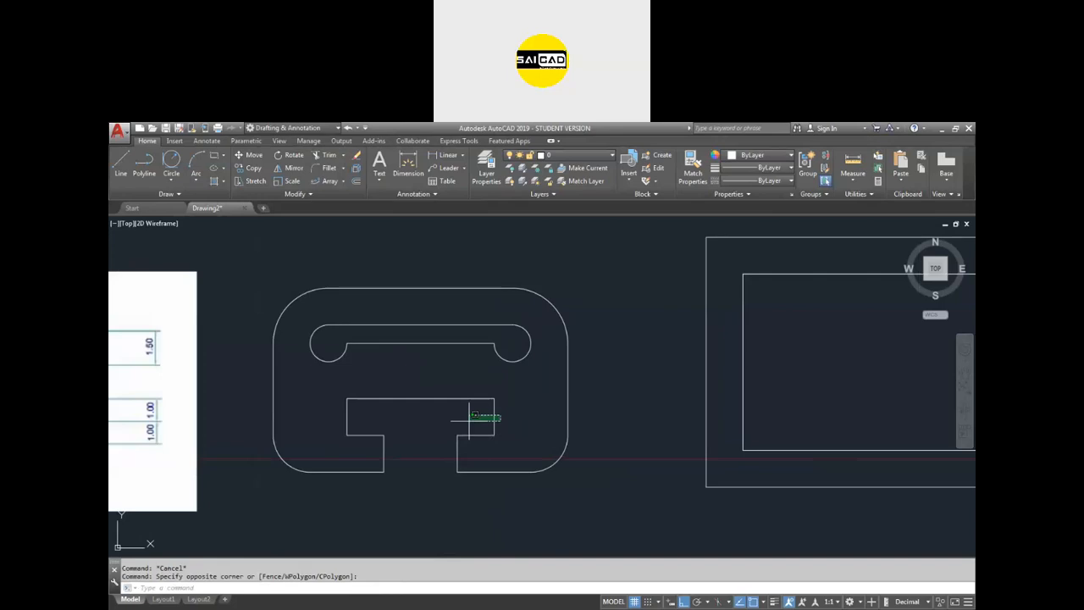
{"action": "left_click", "coordinate": [457, 398]}
{"action": "key", "text": "Escape"}
{"action": "type", "text": "o"}
{"action": "key", "text": "Return"}
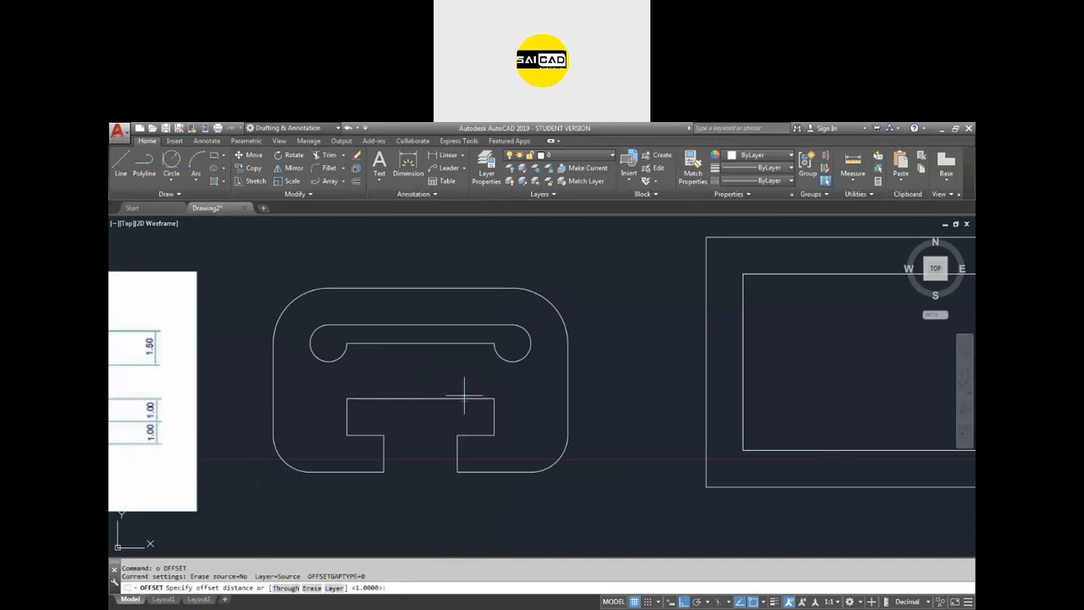
{"action": "key", "text": "Return"}
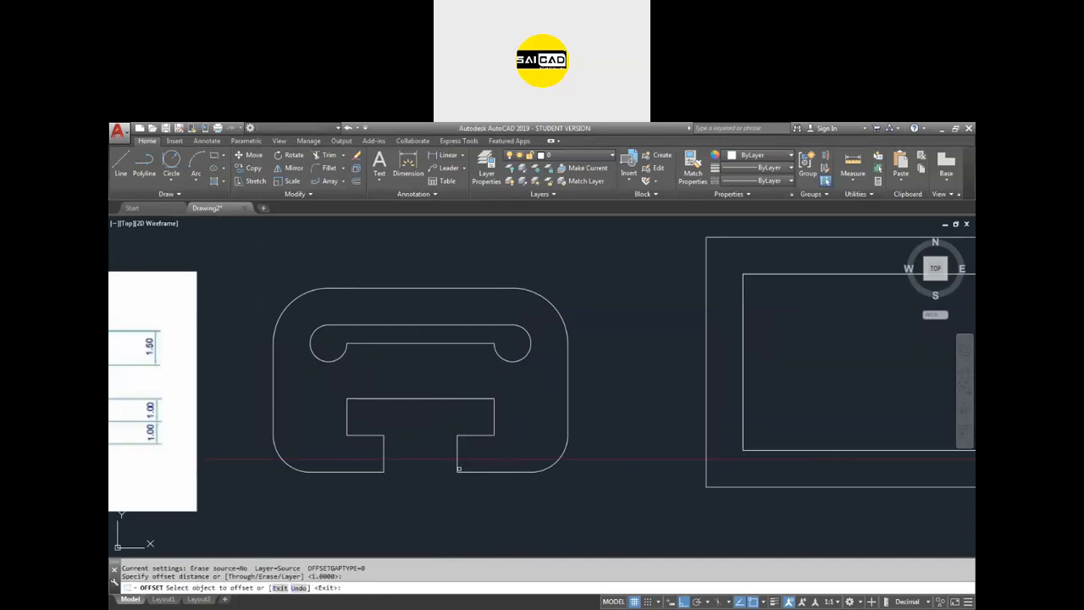
{"action": "left_click", "coordinate": [482, 469]}
{"action": "left_click", "coordinate": [490, 484]}
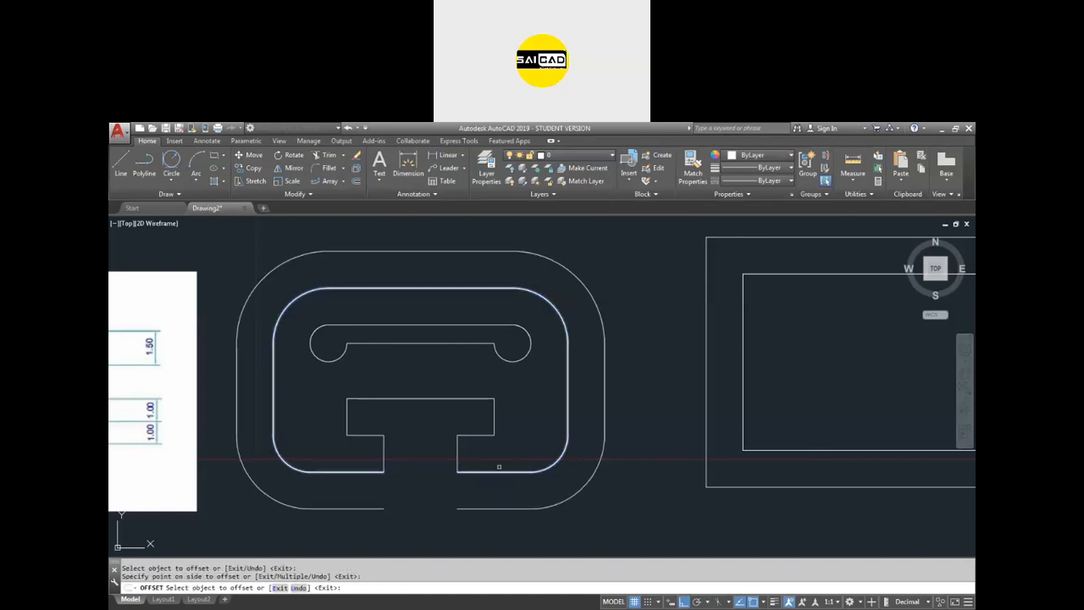
{"action": "left_click", "coordinate": [458, 446]}
{"action": "left_click", "coordinate": [440, 450]}
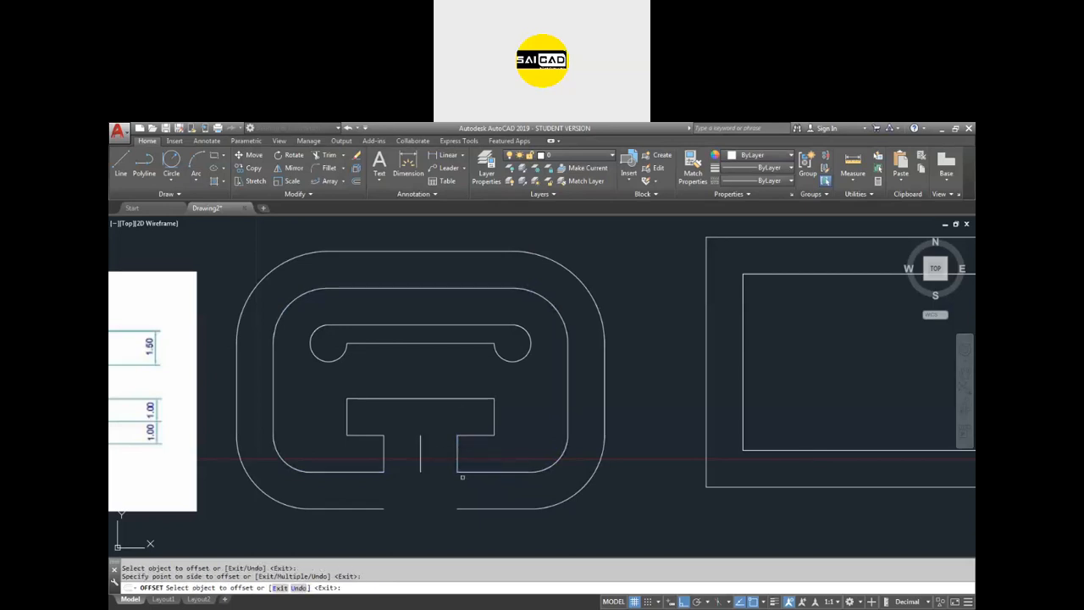
Step: Undo the last two offsets, removing the outer copy of the plate outline and the line inside the notch opening
{"action": "key", "text": "ctrl+z"}
{"action": "key", "text": "ctrl+z"}
{"action": "key", "text": "Escape"}
{"action": "key", "text": "Escape"}
Step: Join the plate's outline segments, including the notch, into one polyline and the slot's segments into another
{"action": "left_click", "coordinate": [573, 489]}
{"action": "left_click", "coordinate": [265, 288]}
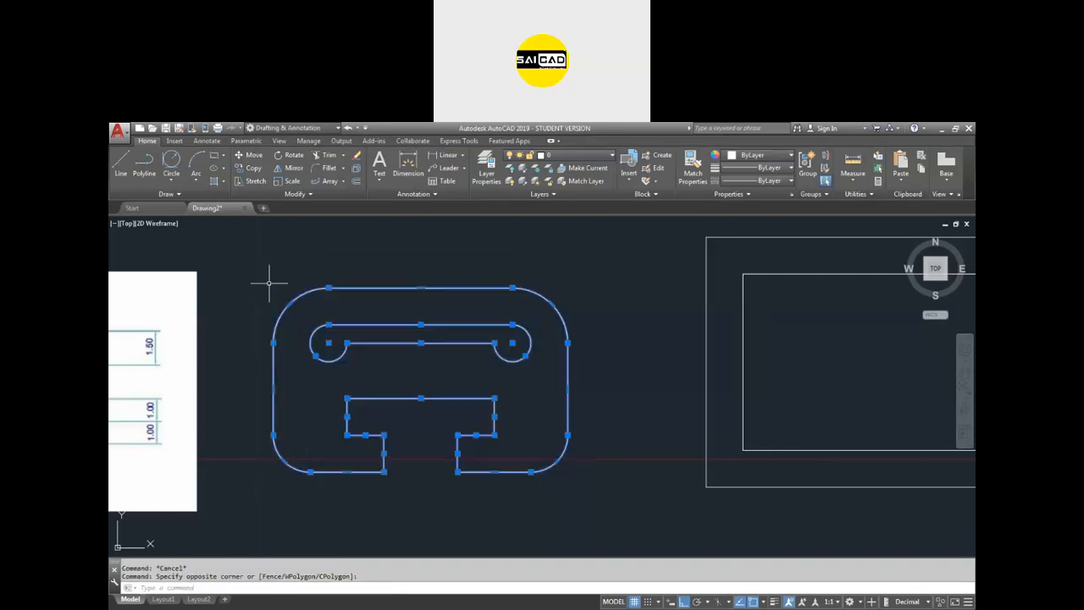
{"action": "key", "text": "Return"}
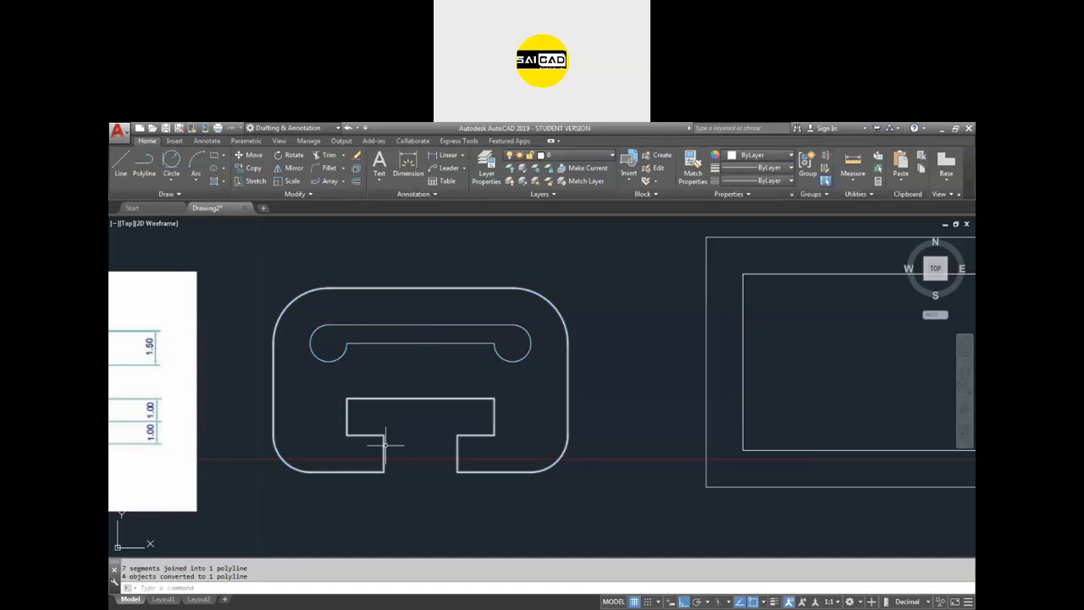
{"action": "left_click", "coordinate": [388, 342]}
{"action": "left_click", "coordinate": [348, 347]}
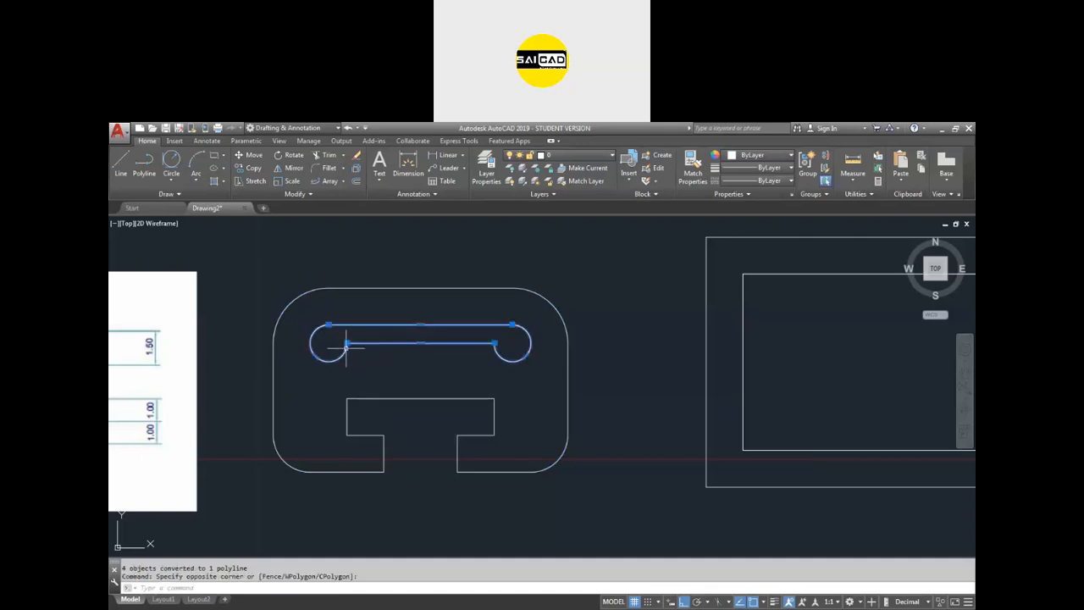
{"action": "key", "text": "Escape"}
Step: Offset the joined plate outline inward by 0.2, towards the slot
{"action": "type", "text": "o"}
{"action": "key", "text": "Return"}
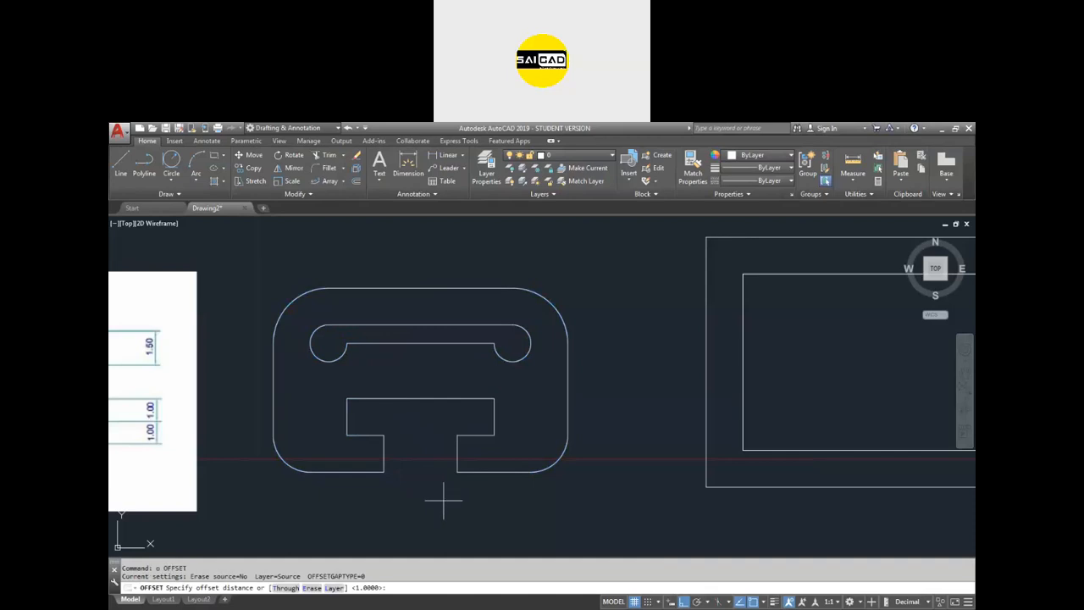
{"action": "type", "text": ".2"}
{"action": "key", "text": "Return"}
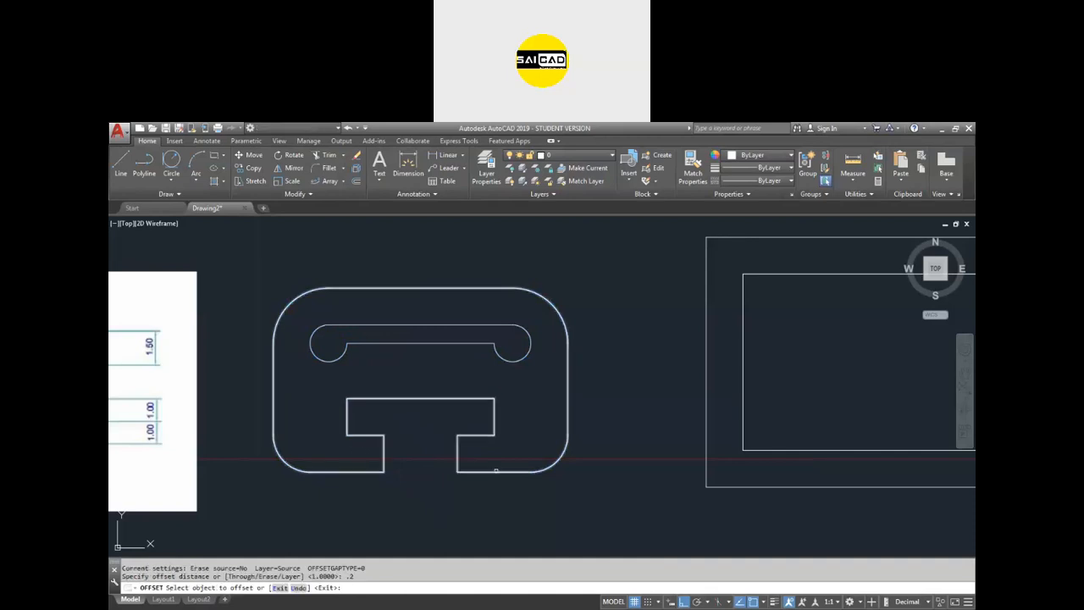
{"action": "left_click", "coordinate": [497, 471]}
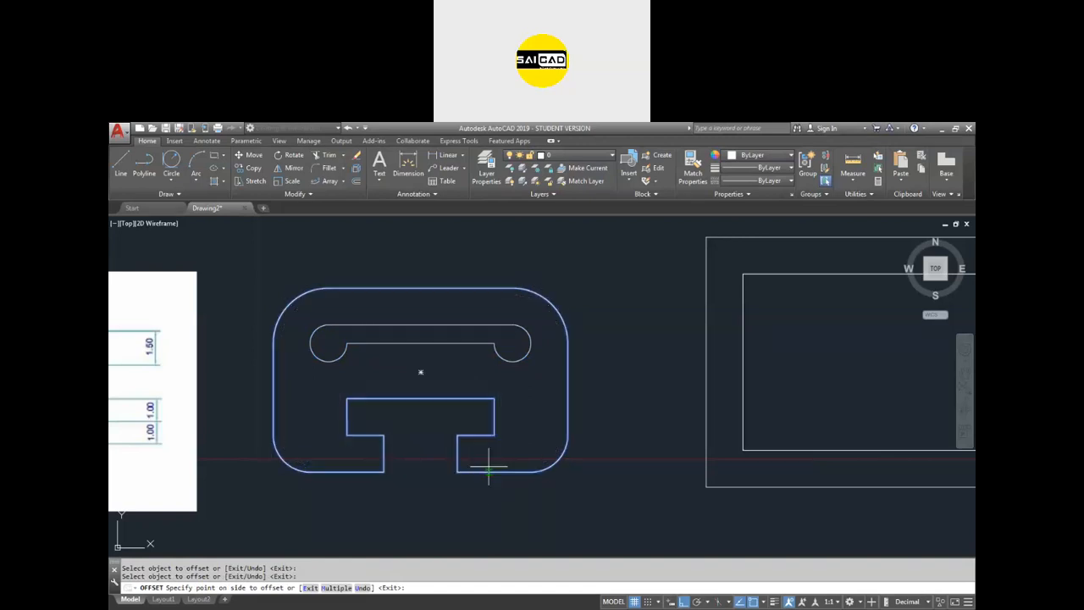
{"action": "left_click", "coordinate": [467, 500]}
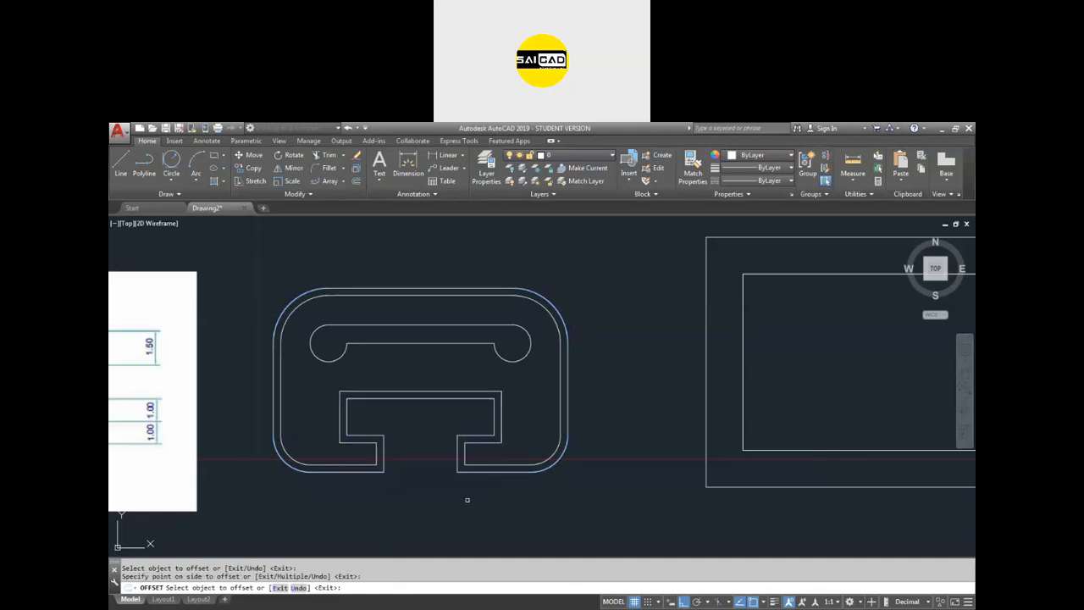
{"action": "key", "text": "Escape"}
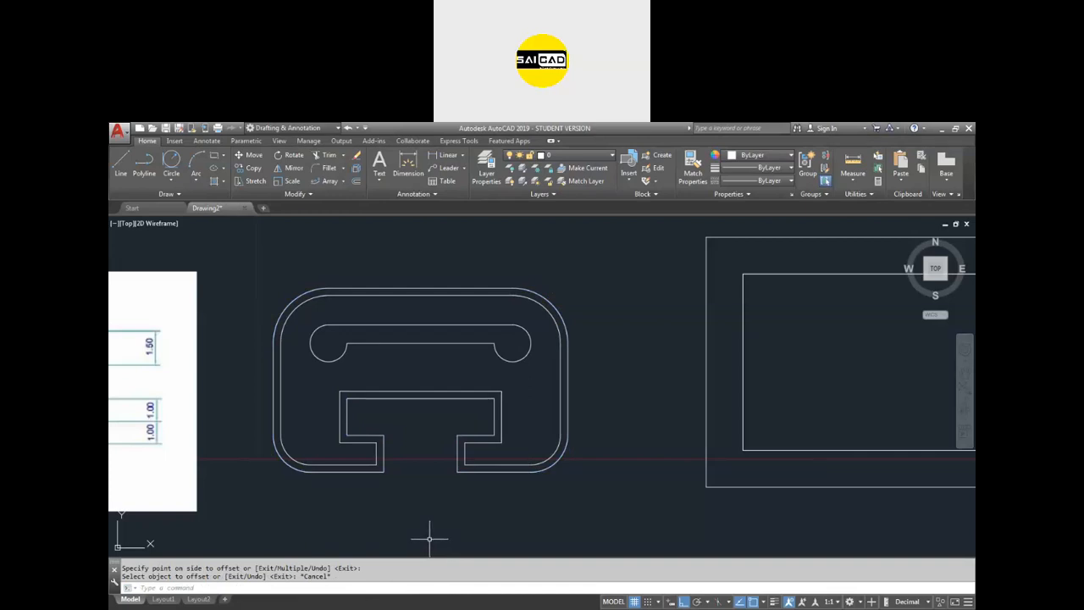
{"action": "key", "text": "Escape"}
{"action": "key", "text": "Escape"}
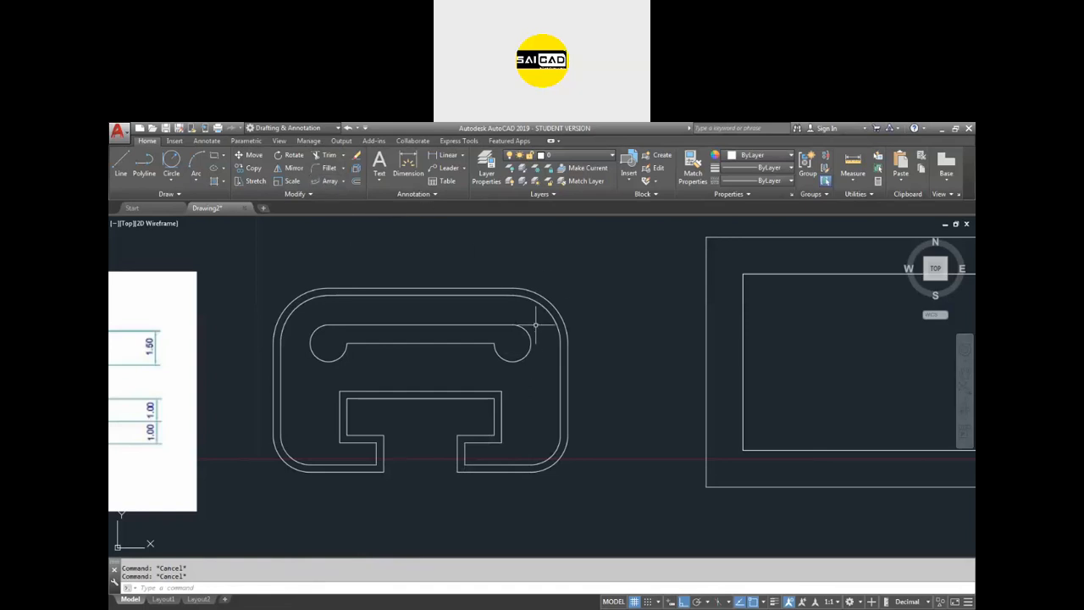
Step: Delete the plate with its slot and offset copy, and erase the inner offset rectangle beside it
{"action": "left_click", "coordinate": [496, 387]}
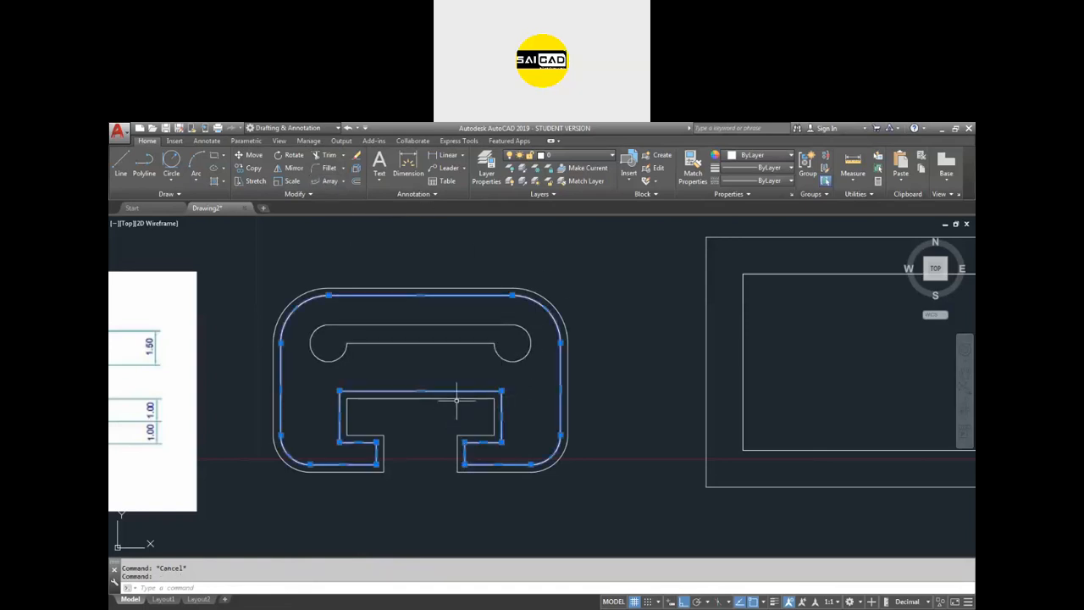
{"action": "left_click", "coordinate": [457, 396]}
{"action": "scroll", "coordinate": [372, 389], "scroll_direction": "down", "scroll_amount": 5}
{"action": "key", "text": "Escape"}
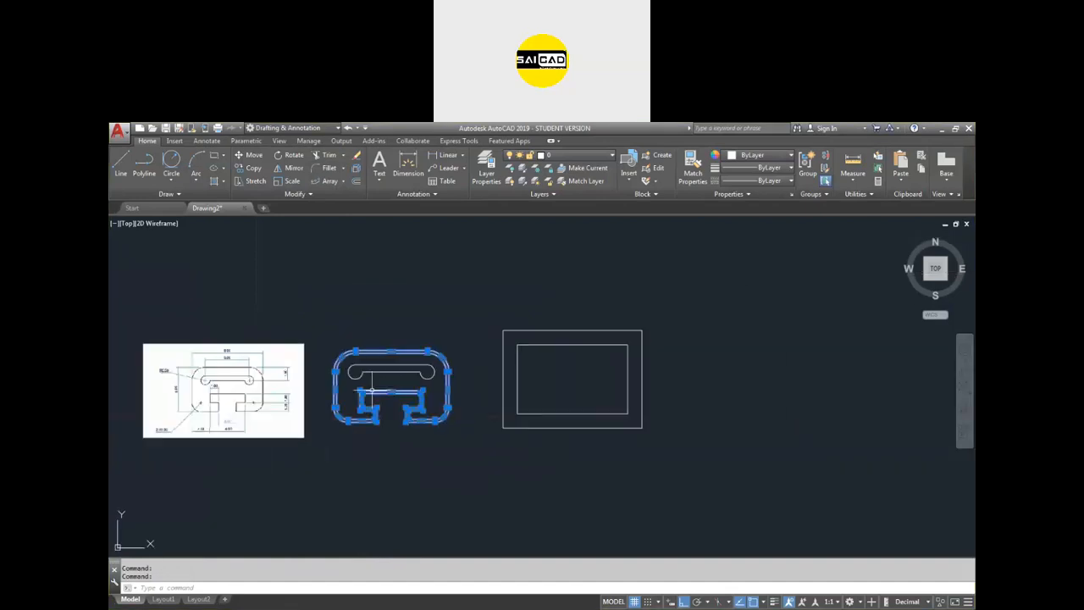
{"action": "left_click", "coordinate": [455, 327]}
{"action": "left_click", "coordinate": [315, 431]}
{"action": "key", "text": "Delete"}
{"action": "left_click", "coordinate": [519, 353]}
{"action": "key", "text": "Delete"}
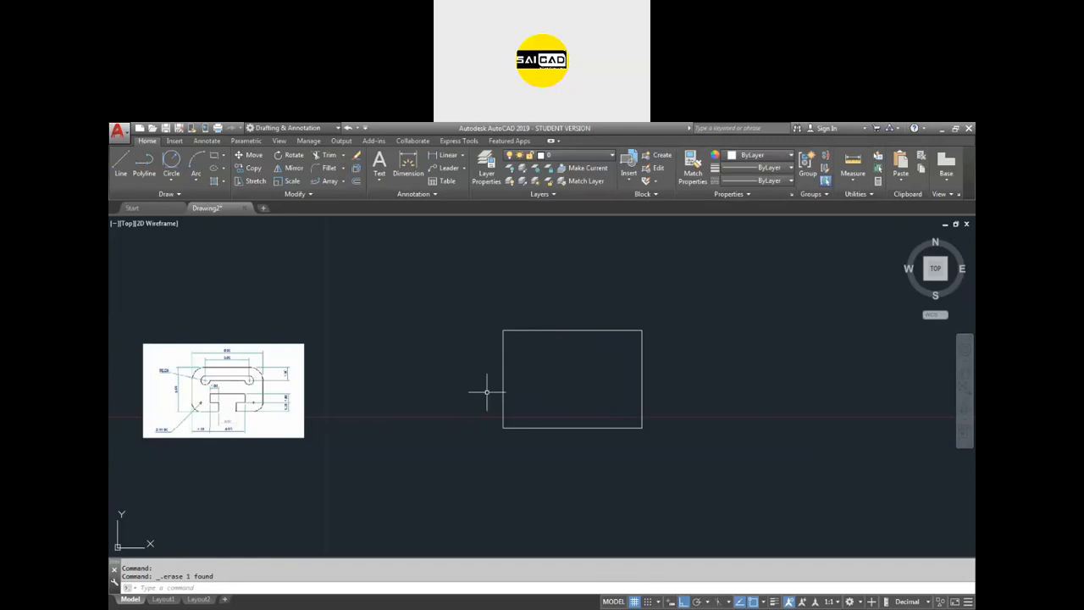
Step: Paste the reference image of the circle with four arrows to the right of the rectangle, unrotated
{"action": "scroll", "coordinate": [411, 405], "scroll_direction": "down", "scroll_amount": 1}
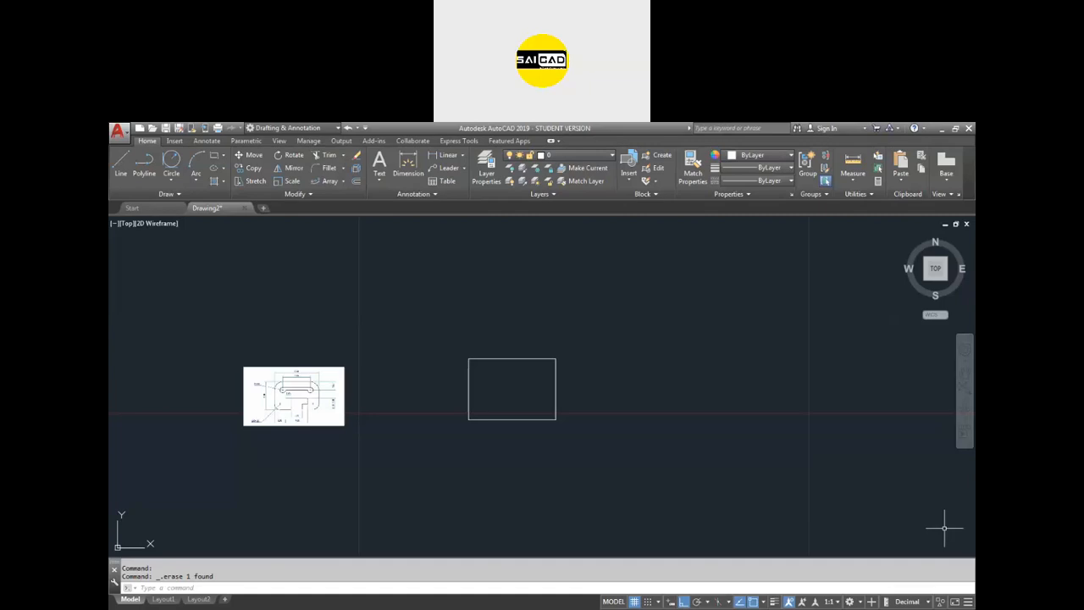
{"action": "key", "text": "ctrl+v"}
{"action": "left_click", "coordinate": [596, 408]}
{"action": "left_click", "coordinate": [635, 377]}
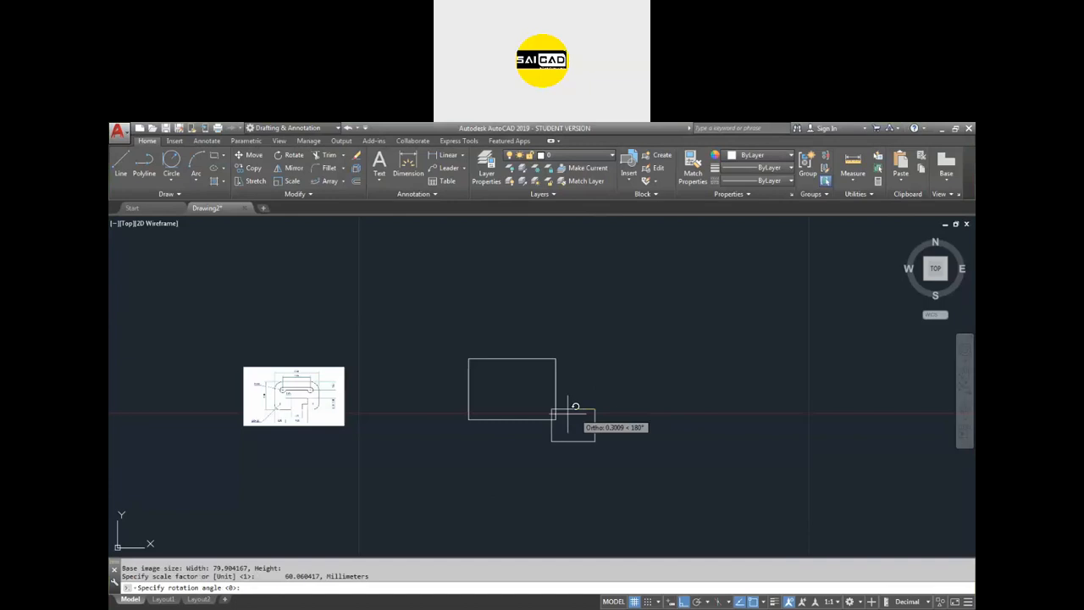
{"action": "left_click", "coordinate": [618, 395]}
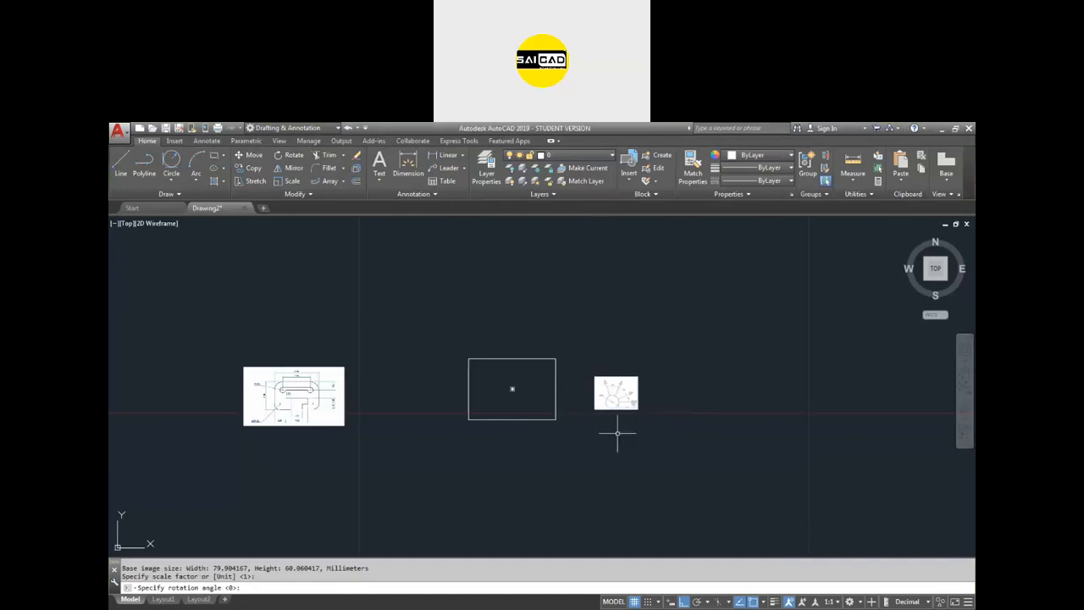
{"action": "scroll", "coordinate": [641, 394], "scroll_direction": "up", "scroll_amount": 5}
{"action": "middle_click_drag", "start_coordinate": [642, 395], "coordinate": [595, 394]}
{"action": "key", "text": "Escape"}
{"action": "scroll", "coordinate": [593, 369], "scroll_direction": "up", "scroll_amount": 4}
{"action": "scroll", "coordinate": [708, 359], "scroll_direction": "down", "scroll_amount": 2}
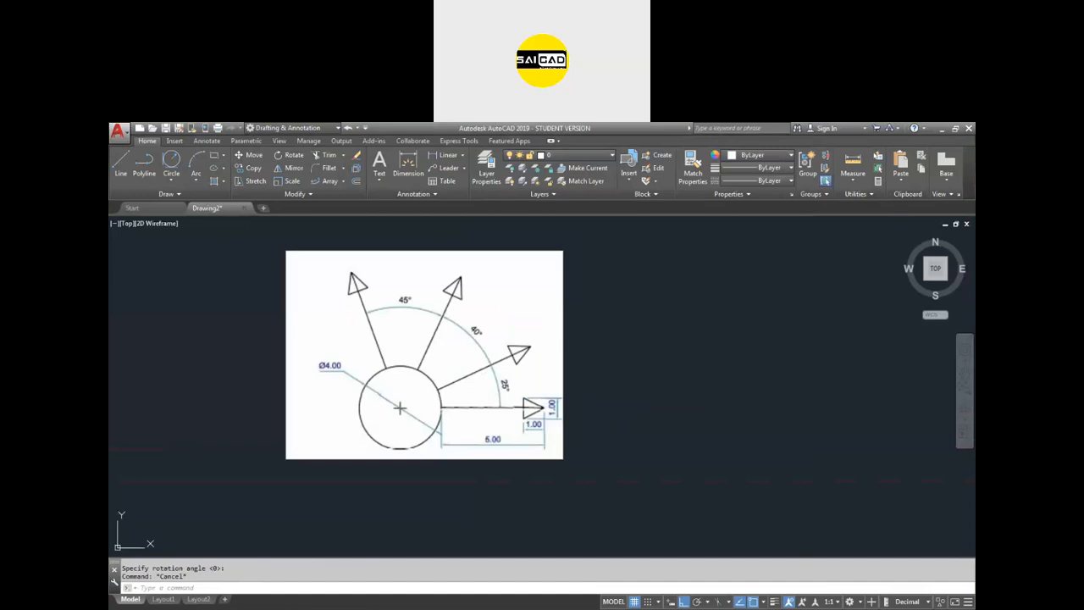
Step: Draw a circle of diameter 4 to the right of the new reference image
{"action": "type", "text": "c"}
{"action": "key", "text": "Return"}
{"action": "left_click", "coordinate": [750, 394]}
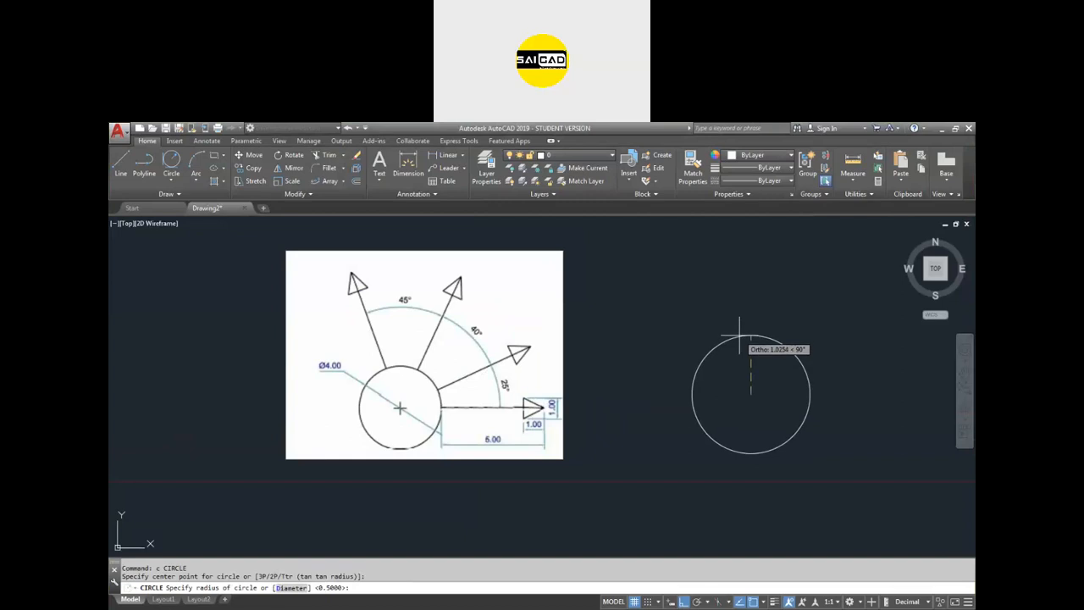
{"action": "type", "text": "d"}
{"action": "key", "text": "Return"}
{"action": "type", "text": "4"}
{"action": "key", "text": "Return"}
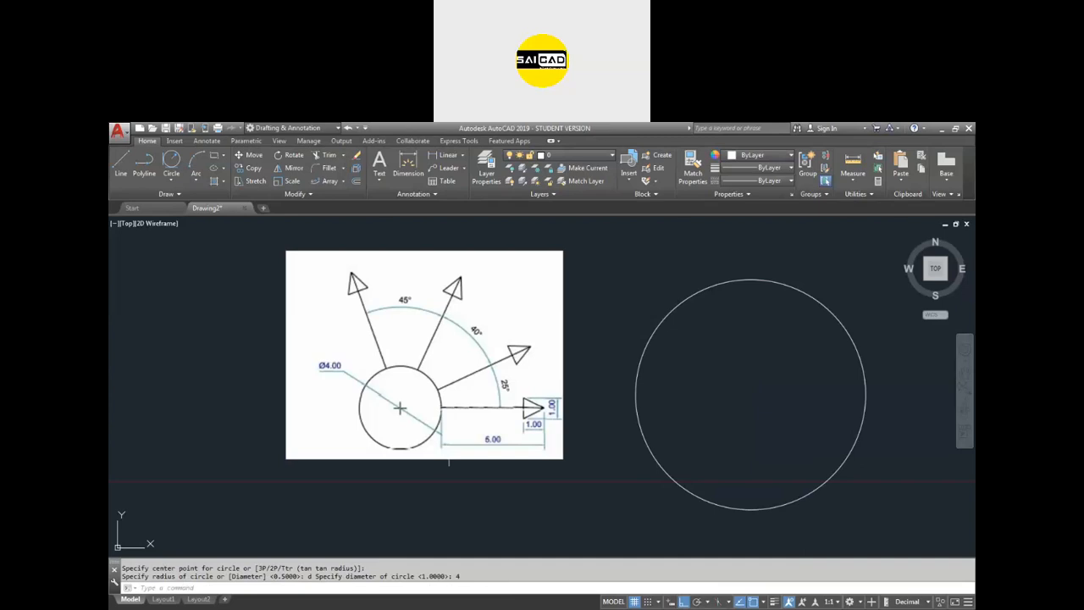
Step: Draw a horizontal line 5 long outward from the circle's right quadrant point
{"action": "type", "text": "l"}
{"action": "key", "text": "Return"}
{"action": "mouse_move", "coordinate": [594, 426]}
{"action": "middle_mouse_down"}
{"action": "mouse_move", "coordinate": [445, 435]}
{"action": "mouse_move", "coordinate": [448, 424]}
{"action": "middle_mouse_up"}
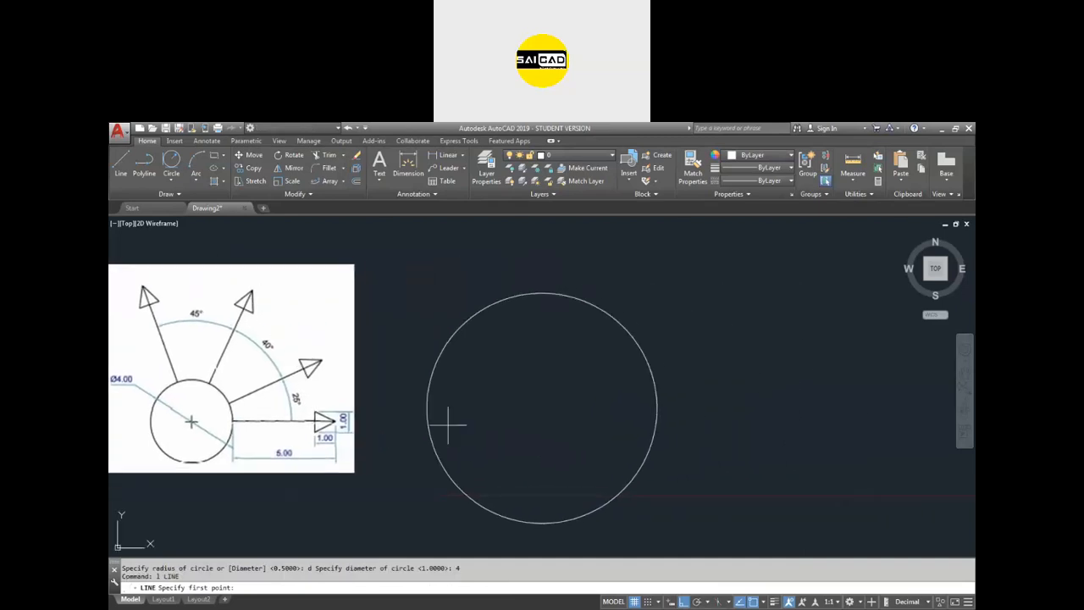
{"action": "left_click", "coordinate": [656, 408]}
{"action": "key", "text": "Return"}
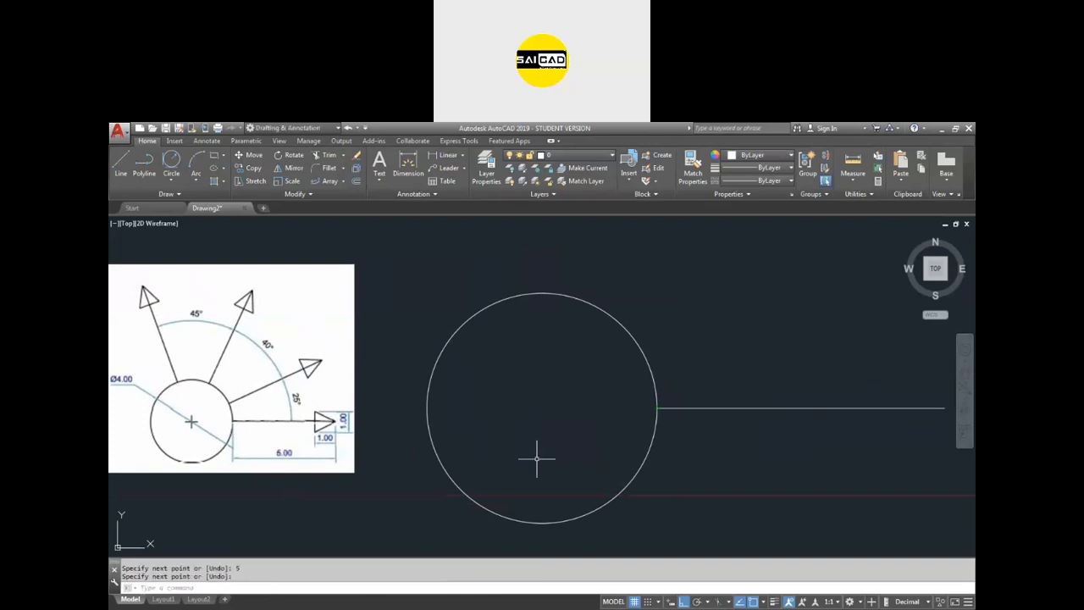
Step: Draw the arrowhead base's lower half about 0.5 long downward, tracking its start 1 back from the horizontal line's free end
{"action": "scroll", "coordinate": [339, 415], "scroll_direction": "up", "scroll_amount": 4}
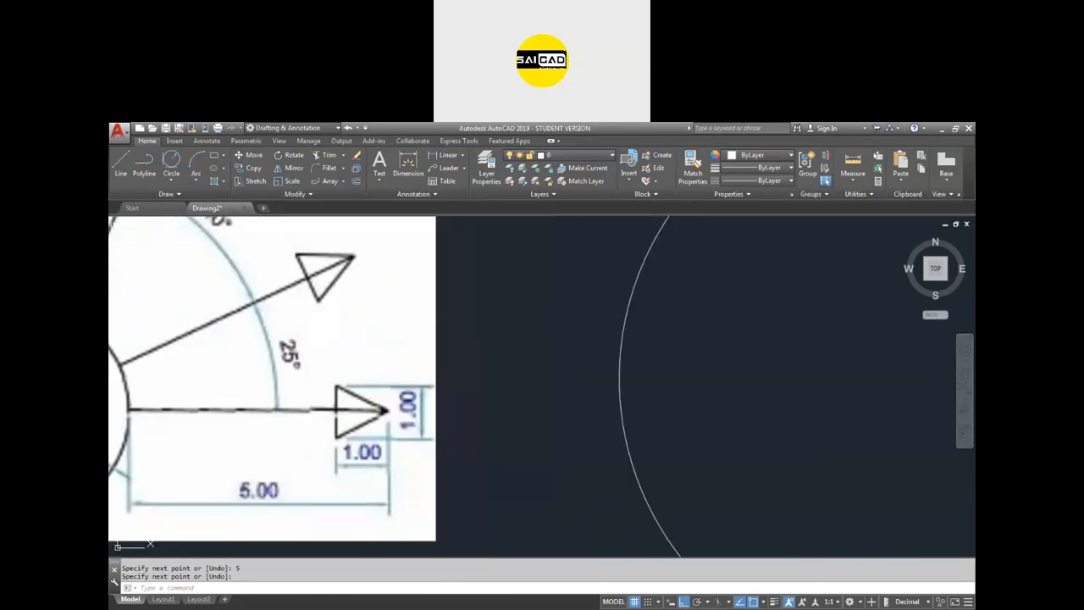
{"action": "scroll", "coordinate": [624, 435], "scroll_direction": "down", "scroll_amount": 2}
{"action": "scroll", "coordinate": [508, 453], "scroll_direction": "down", "scroll_amount": 4}
{"action": "key", "text": "Return"}
{"action": "type", "text": "l"}
{"action": "key", "text": "Return"}
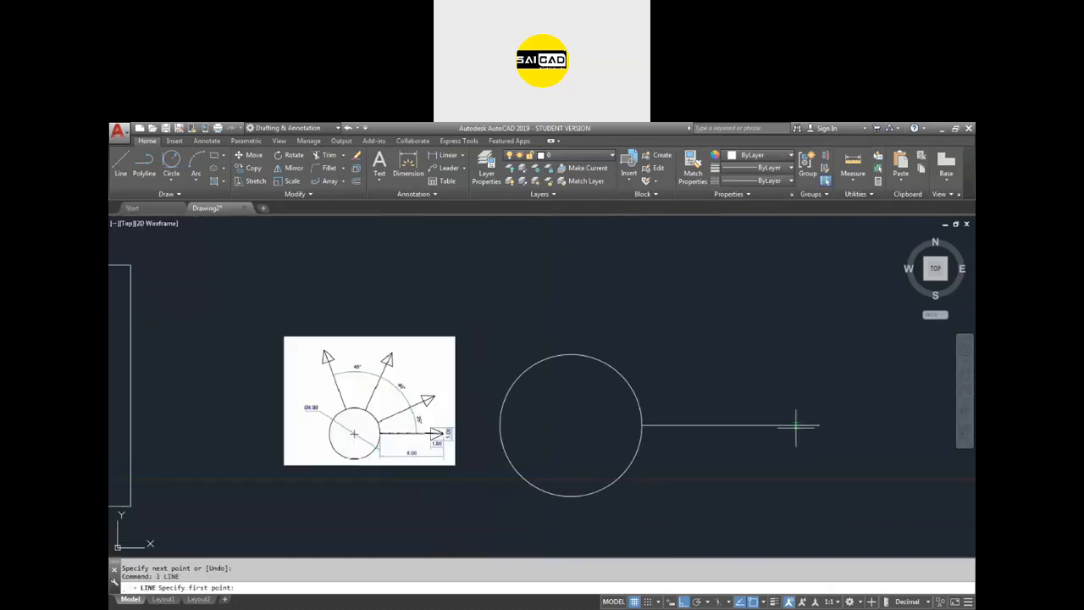
{"action": "scroll", "coordinate": [793, 429], "scroll_direction": "up", "scroll_amount": 5}
{"action": "type", "text": "tk"}
{"action": "key", "text": "Return"}
{"action": "left_click", "coordinate": [787, 422]}
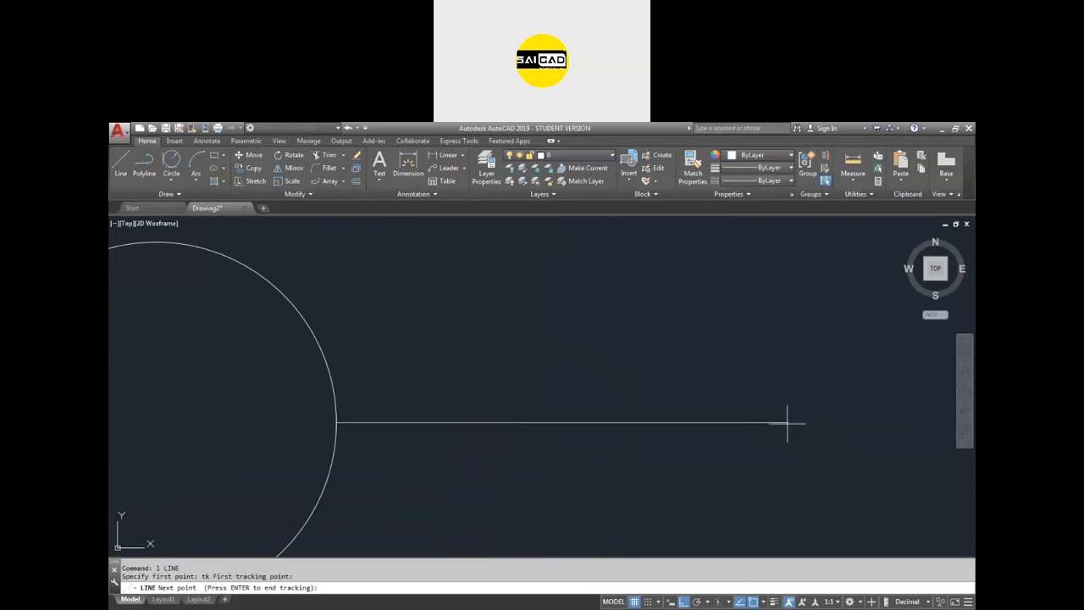
{"action": "type", "text": "1"}
{"action": "key", "text": "Return"}
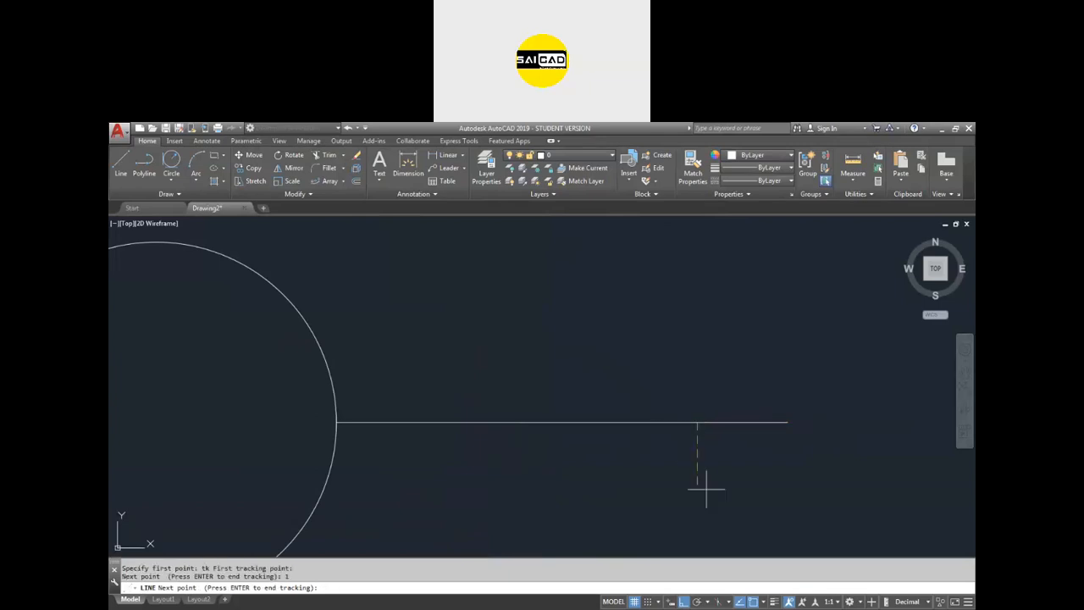
{"action": "key", "text": "Return"}
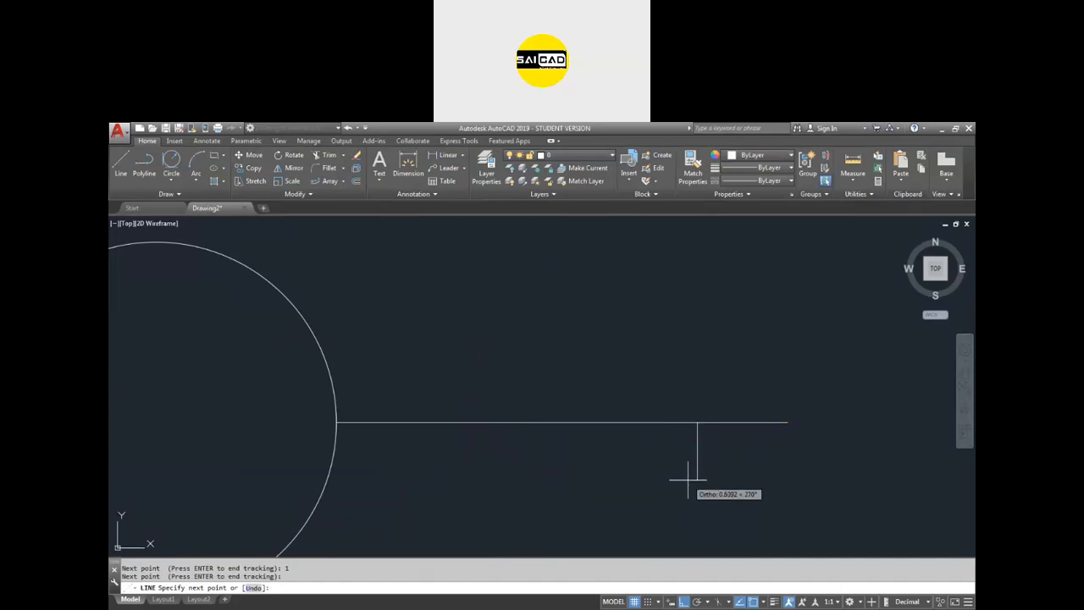
{"action": "left_click", "coordinate": [697, 467]}
{"action": "key", "text": "Return"}
Step: Draw the arrowhead base's upper half as a vertical line 0.5 long upward from the horizontal line
{"action": "key", "text": "Return"}
{"action": "left_click", "coordinate": [697, 422]}
{"action": "type", "text": ".5"}
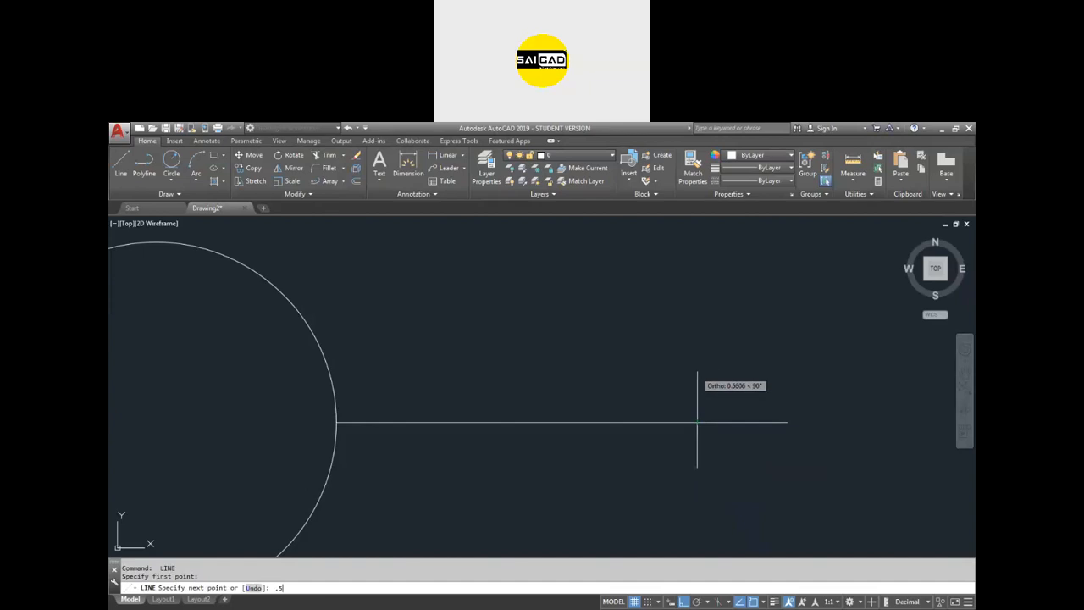
{"action": "key", "text": "Return"}
{"action": "key", "text": "Return"}
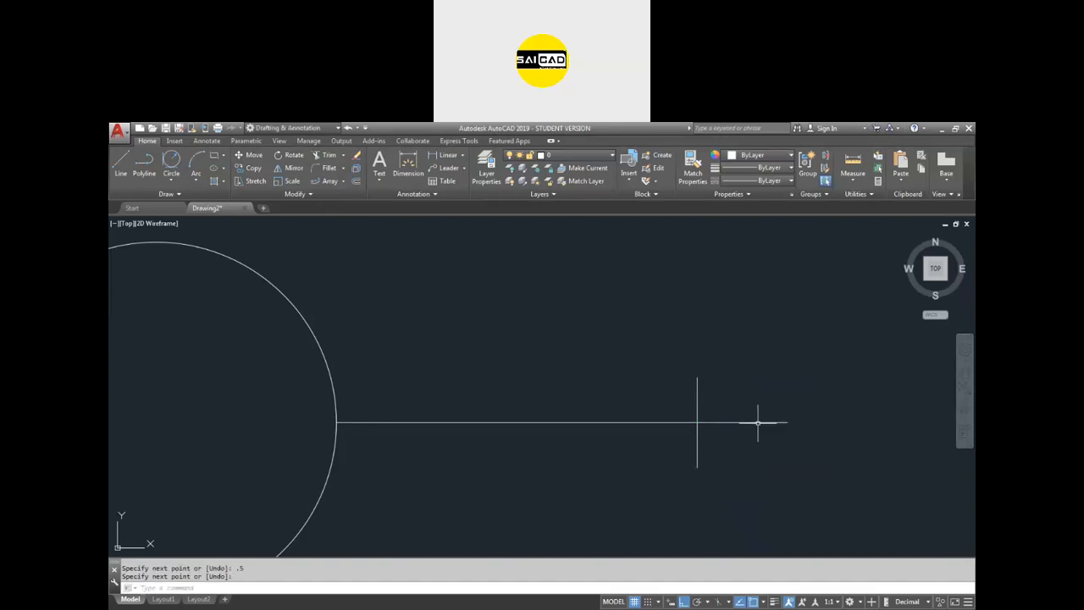
Step: Draw the two sloped arrowhead edges from the base's upper end to the line's tip and back to its lower end
{"action": "type", "text": "l"}
{"action": "key", "text": "Return"}
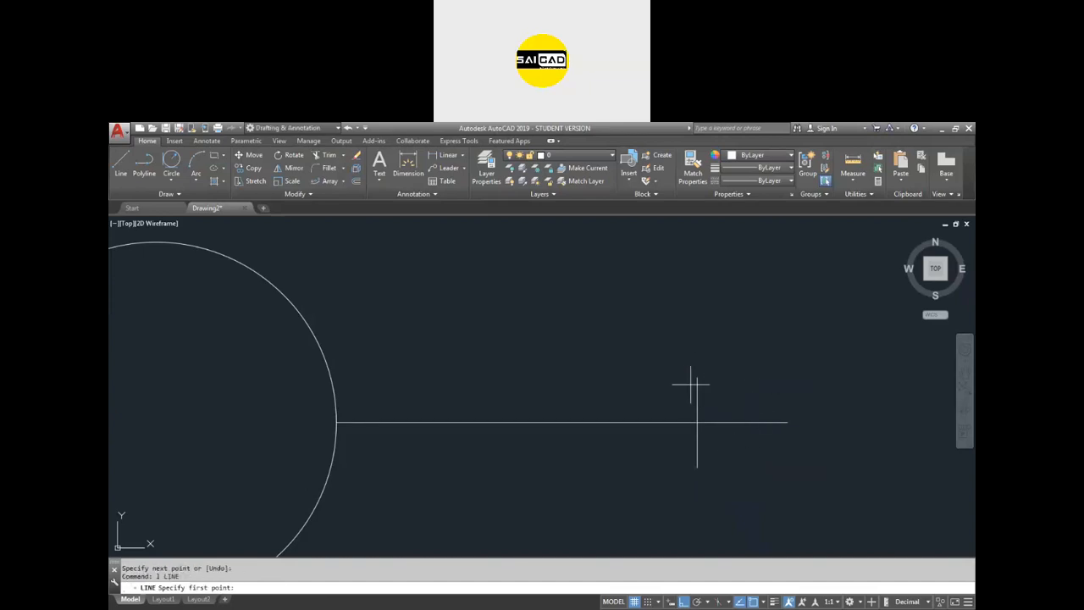
{"action": "left_click", "coordinate": [697, 377]}
{"action": "left_click", "coordinate": [787, 422]}
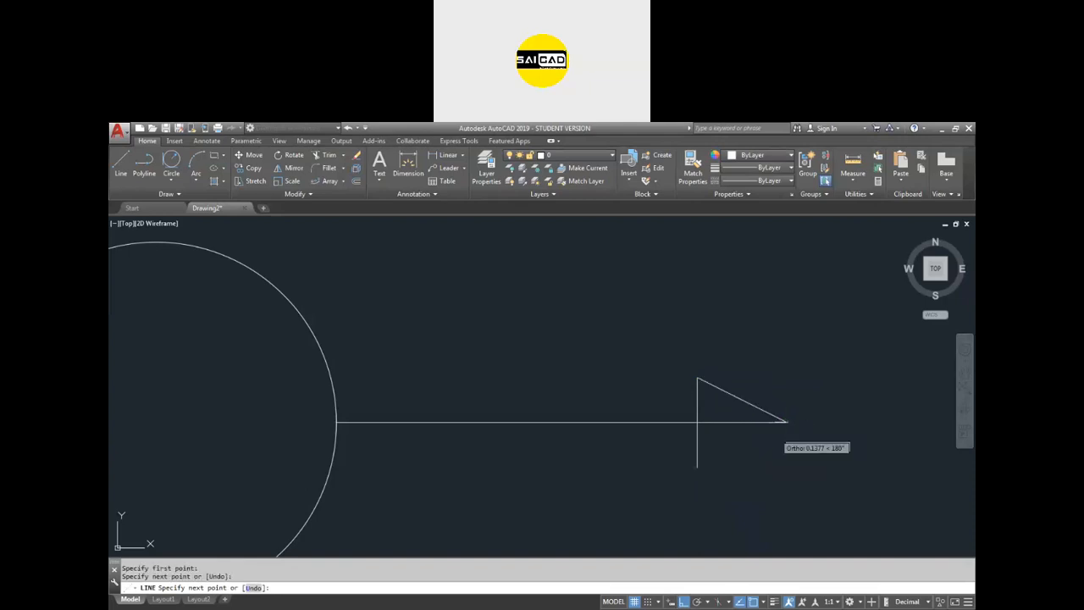
{"action": "left_click", "coordinate": [707, 466]}
{"action": "key", "text": "Return"}
{"action": "scroll", "coordinate": [801, 446], "scroll_direction": "down", "scroll_amount": 4}
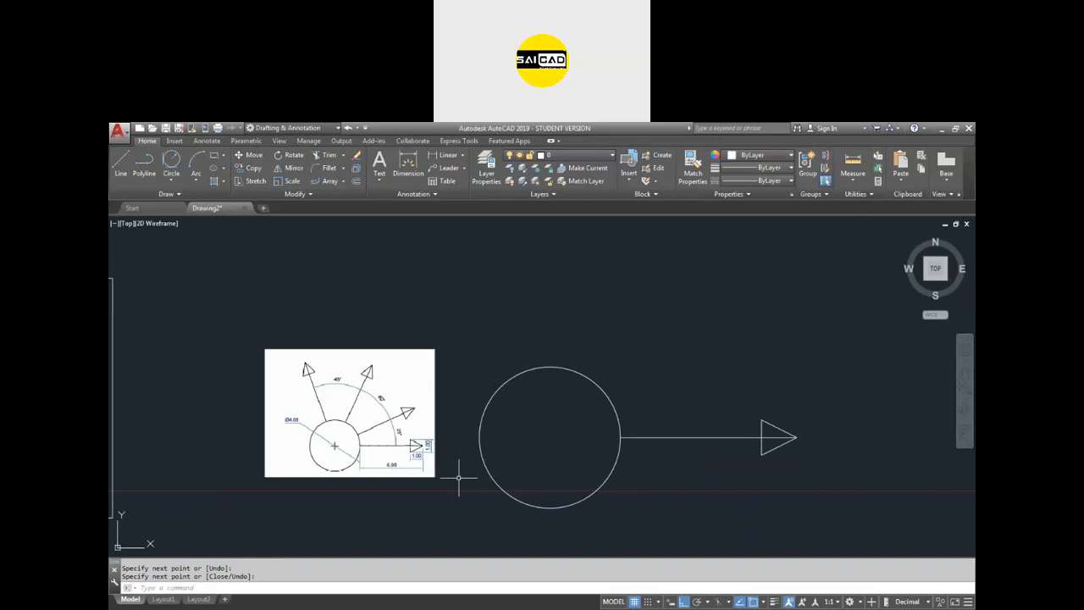
Step: Rotate a copy of the horizontal arrow by 25° about the circle's centre
{"action": "left_click", "coordinate": [866, 483]}
{"action": "left_click", "coordinate": [702, 438]}
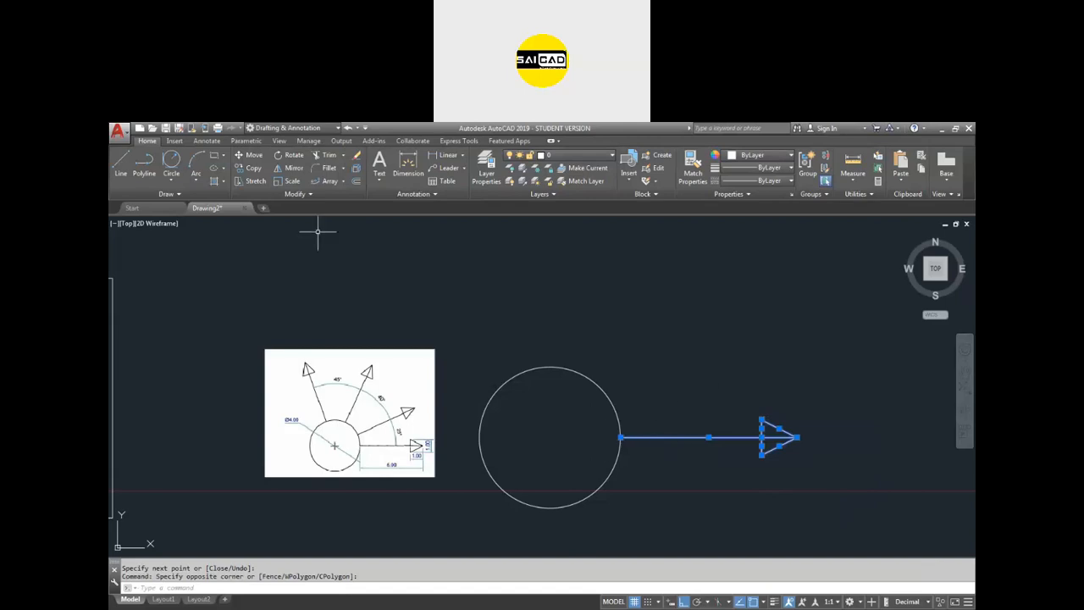
{"action": "left_click", "coordinate": [293, 156]}
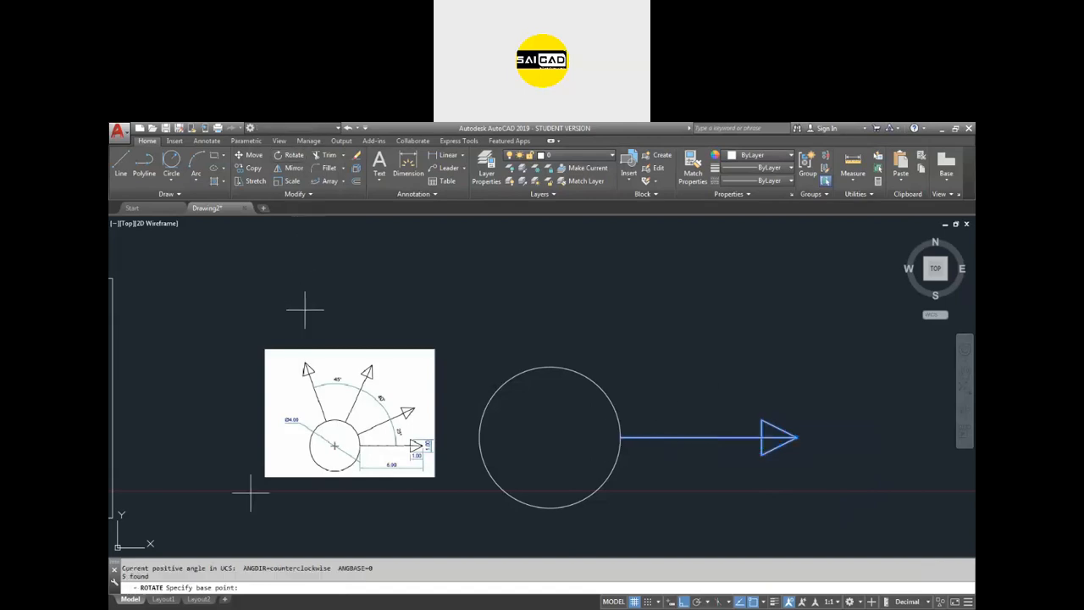
{"action": "left_click", "coordinate": [549, 438]}
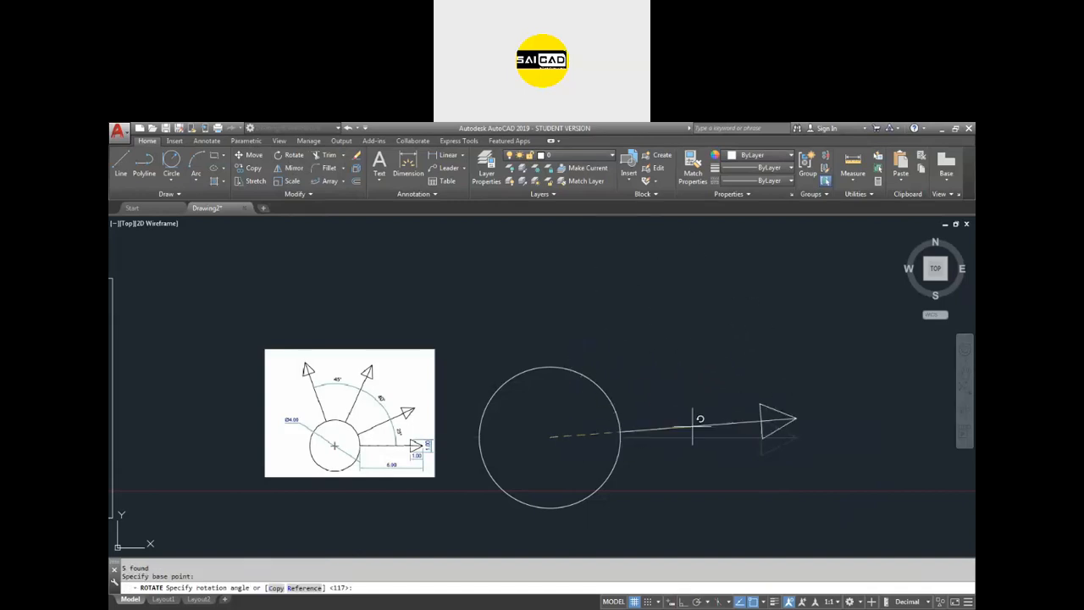
{"action": "key", "text": "F8"}
{"action": "scroll", "coordinate": [387, 451], "scroll_direction": "up", "scroll_amount": 5}
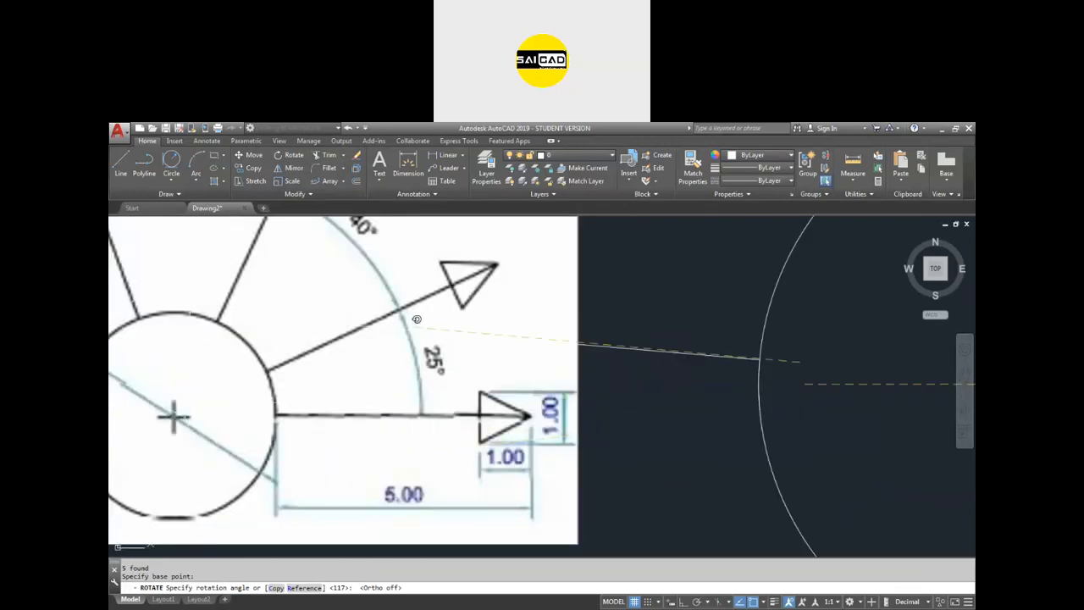
{"action": "scroll", "coordinate": [395, 381], "scroll_direction": "down", "scroll_amount": 5}
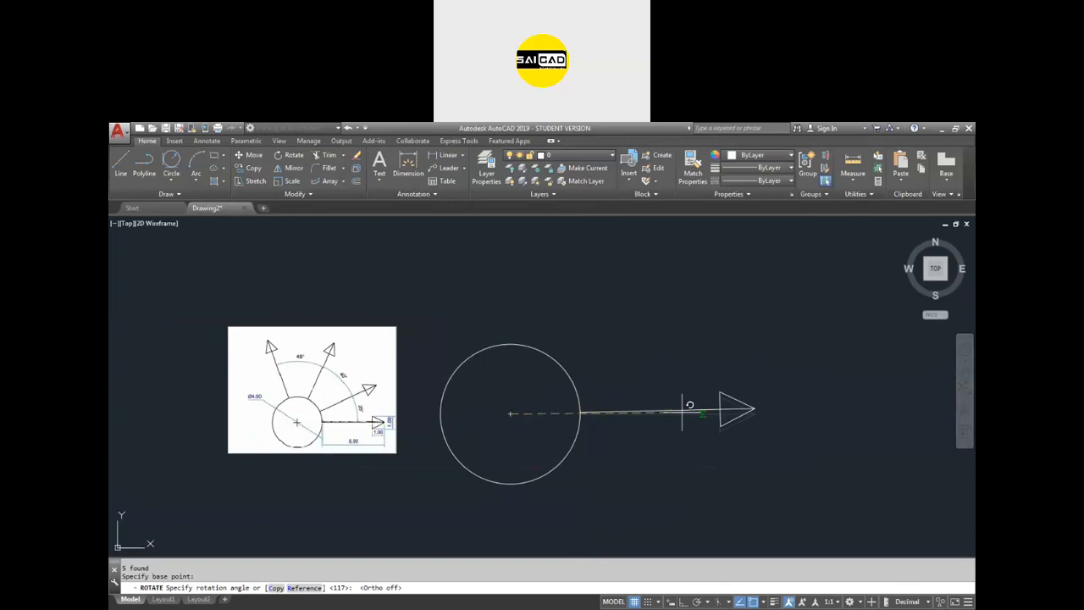
{"action": "left_click", "coordinate": [276, 588]}
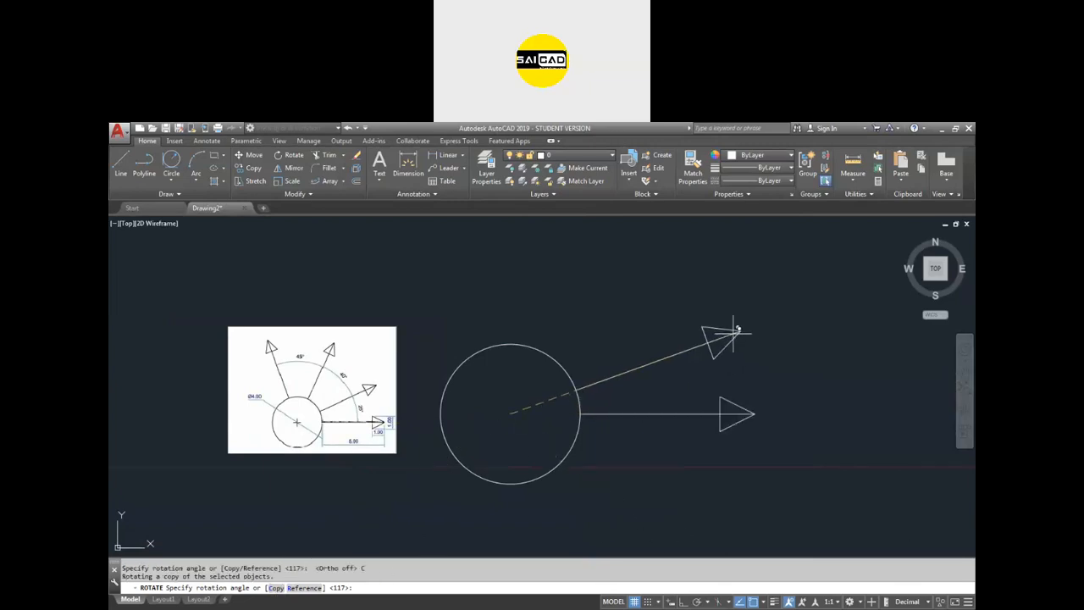
{"action": "key", "text": "Return"}
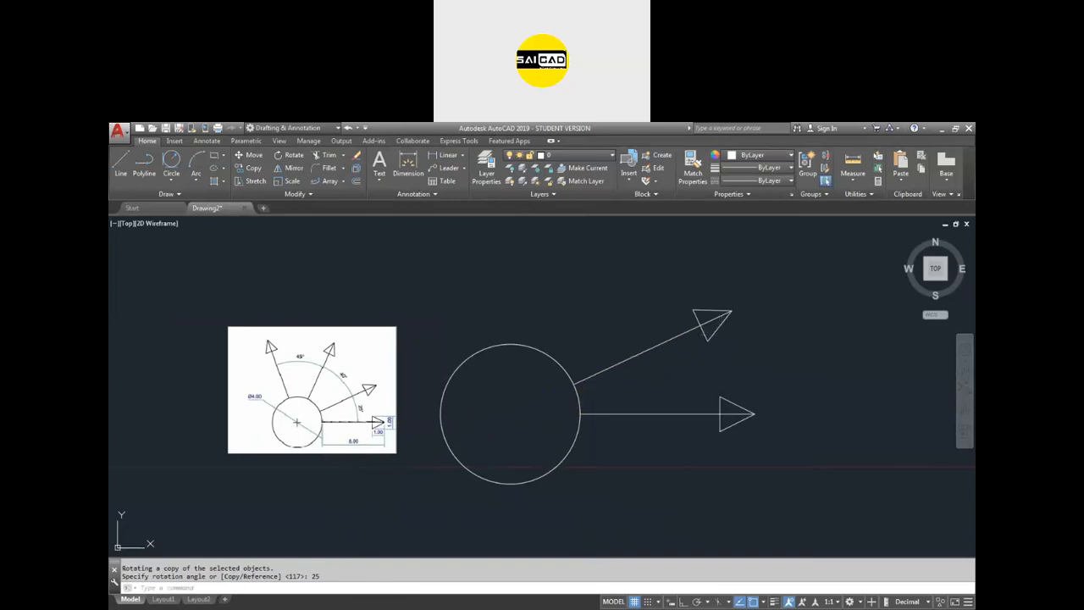
{"action": "left_click", "coordinate": [762, 338]}
{"action": "left_click", "coordinate": [635, 285]}
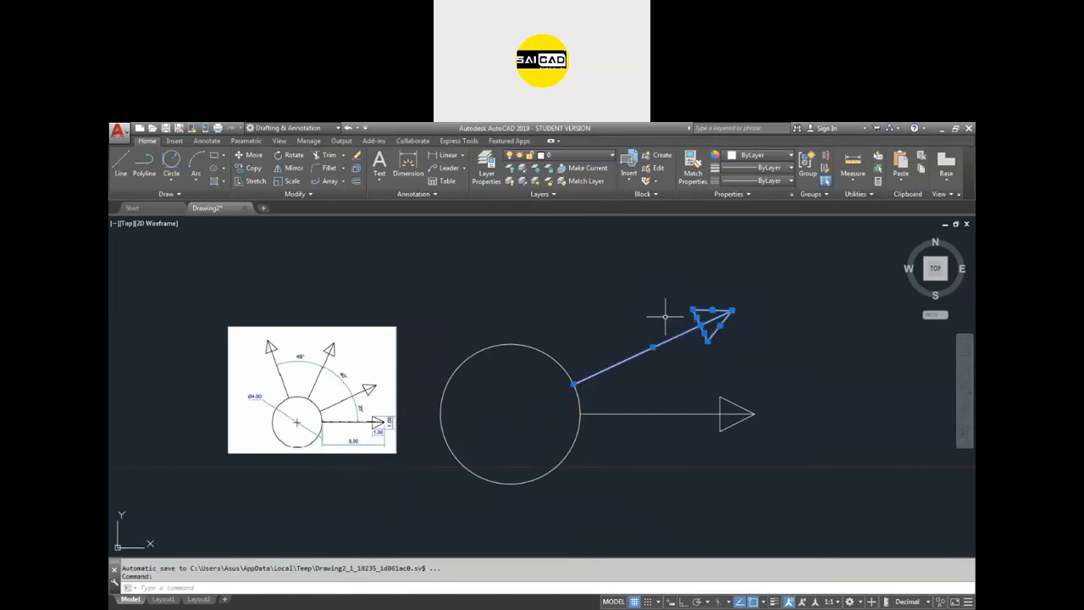
{"action": "key", "text": "Escape"}
{"action": "left_click", "coordinate": [784, 476]}
{"action": "left_click", "coordinate": [581, 382]}
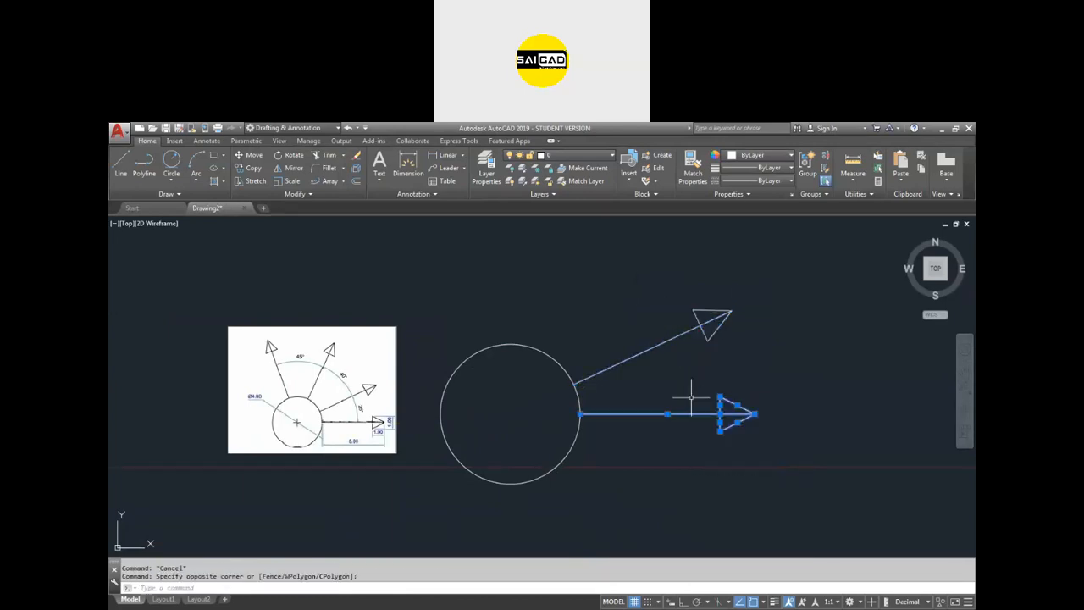
{"action": "key", "text": "Escape"}
Step: Rotate a copy of the inclined arrow by 40° about the circle's centre
{"action": "left_click", "coordinate": [746, 358]}
{"action": "left_click", "coordinate": [650, 285]}
{"action": "type", "text": "r"}
{"action": "key", "text": "Return"}
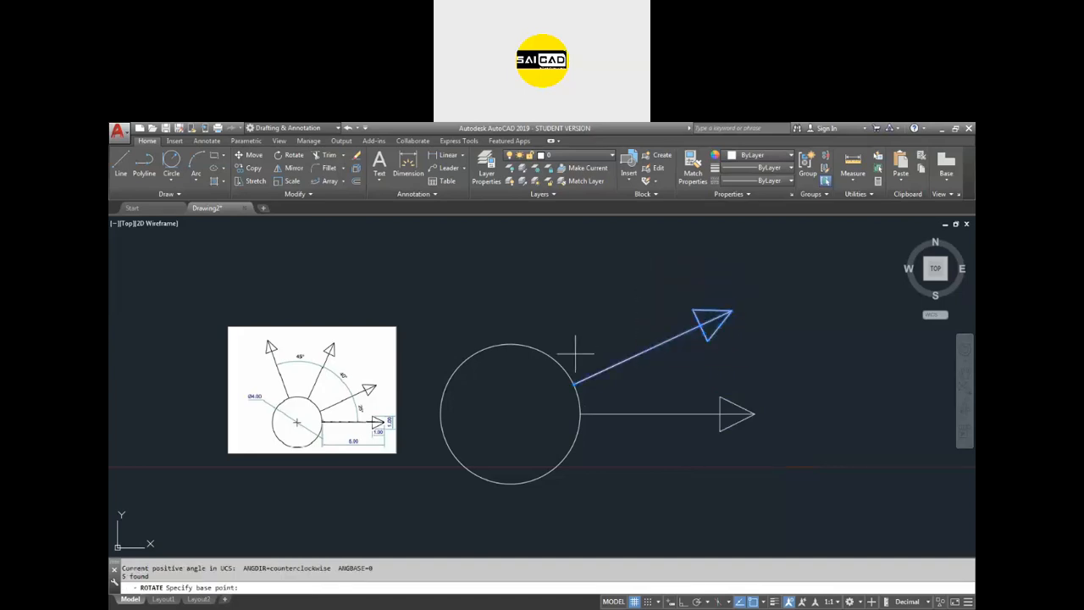
{"action": "left_click", "coordinate": [508, 414]}
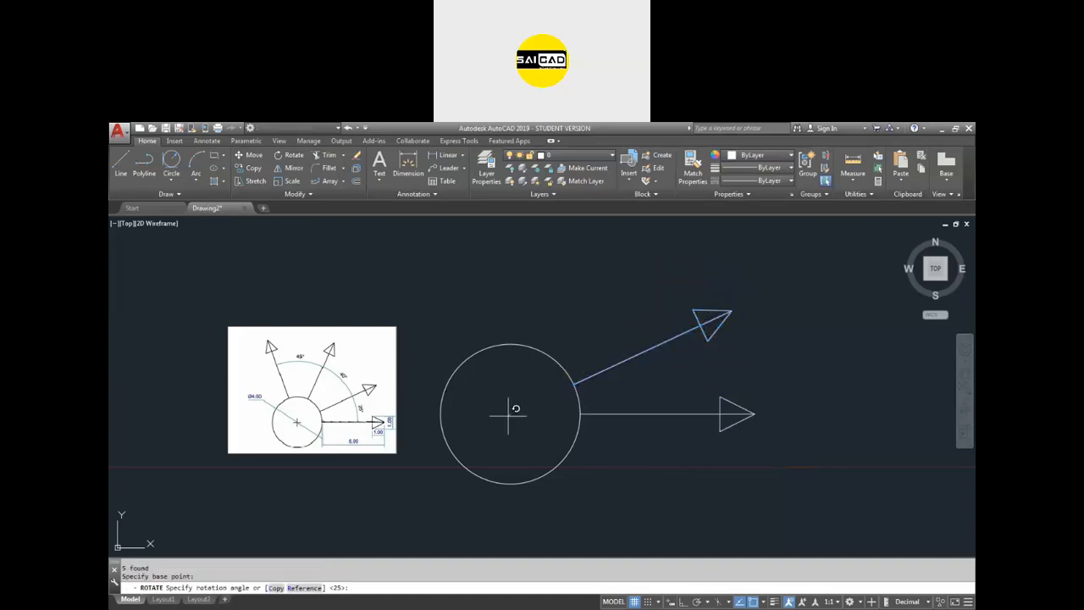
{"action": "left_click", "coordinate": [275, 587]}
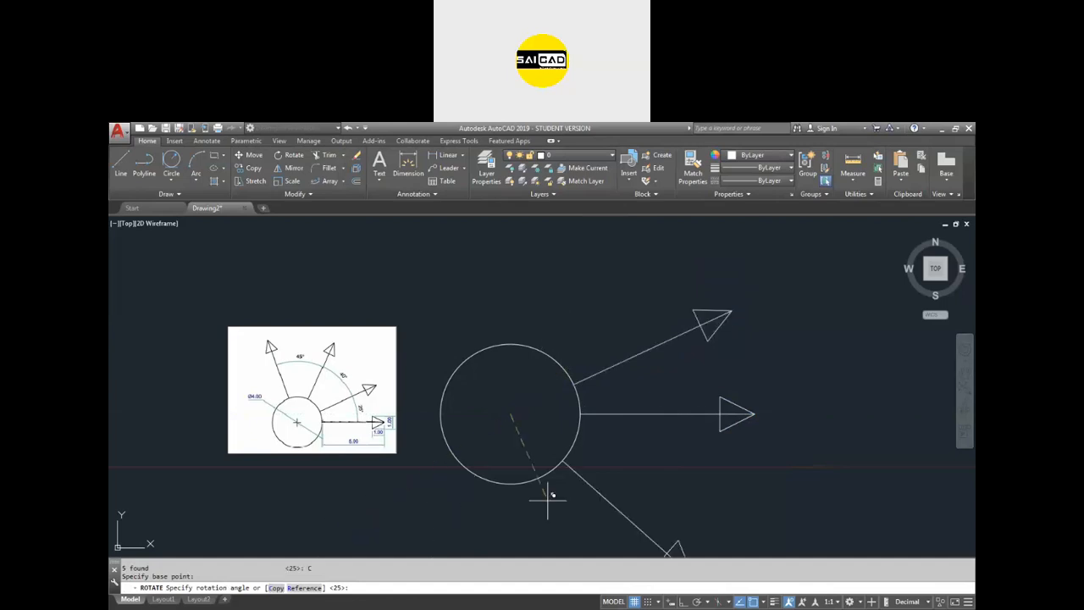
{"action": "type", "text": "40"}
{"action": "key", "text": "Return"}
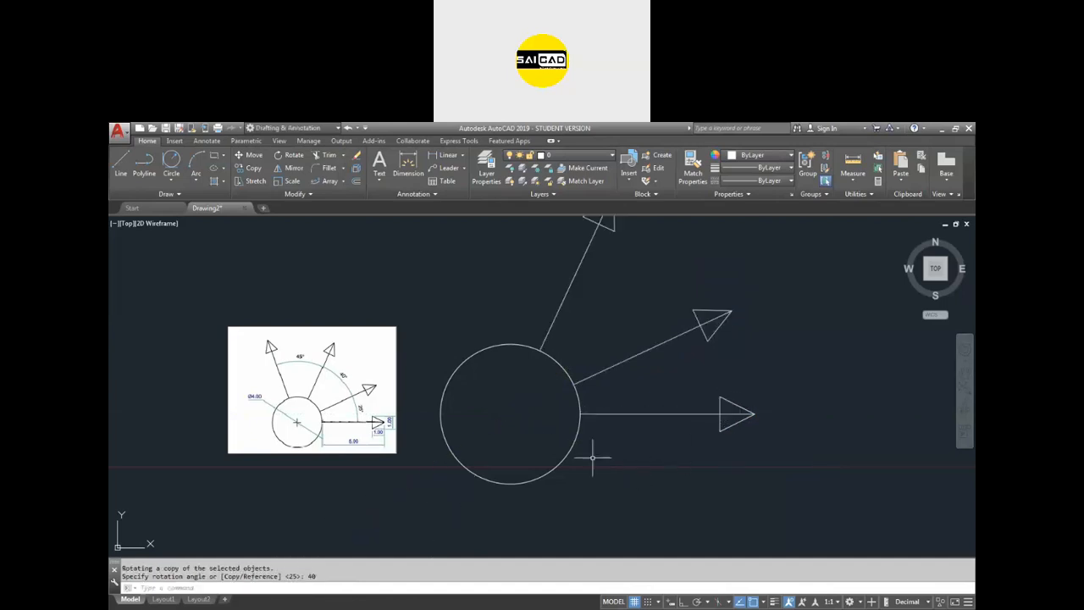
Step: Rotate a copy of the steepest arrow by 45° about the circle's centre
{"action": "scroll", "coordinate": [288, 352], "scroll_direction": "up", "scroll_amount": 5}
{"action": "scroll", "coordinate": [376, 408], "scroll_direction": "down", "scroll_amount": 5}
{"action": "left_click", "coordinate": [718, 314]}
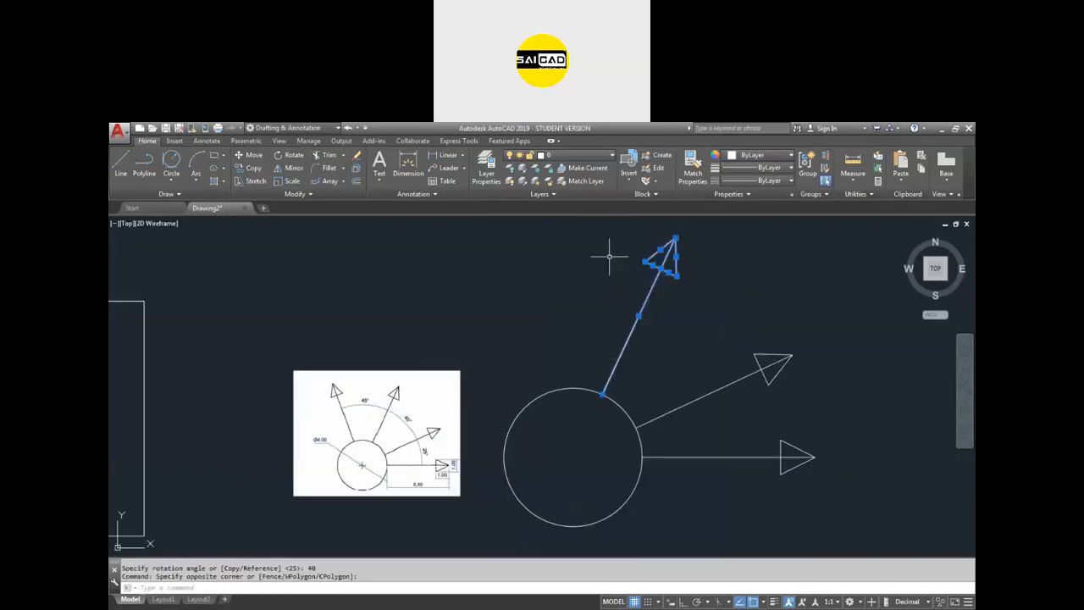
{"action": "left_click", "coordinate": [610, 274]}
{"action": "key", "text": "Return"}
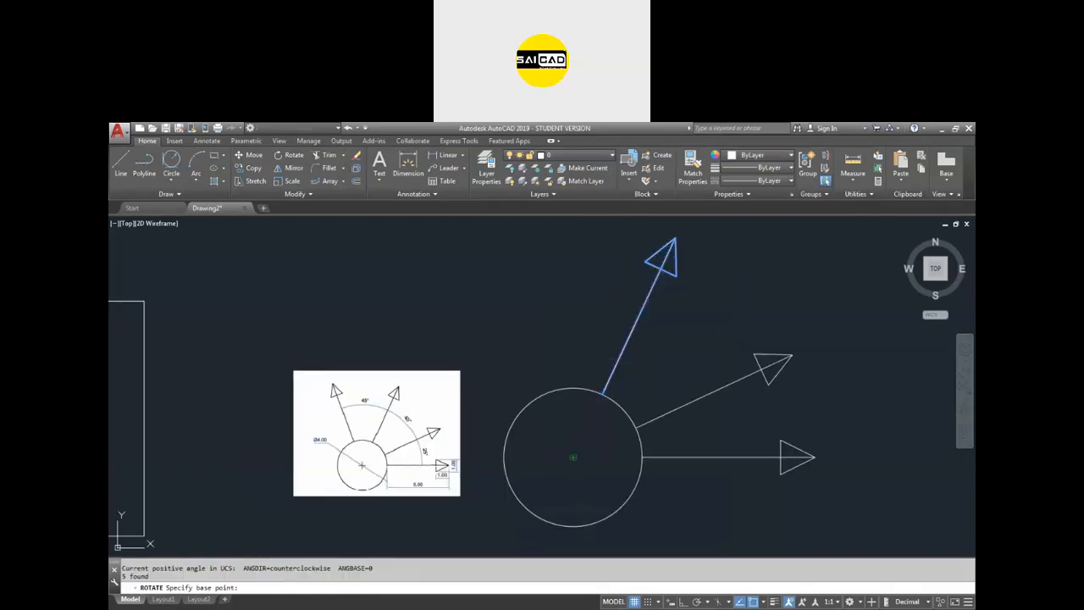
{"action": "left_click", "coordinate": [573, 458]}
{"action": "type", "text": "c"}
{"action": "key", "text": "Return"}
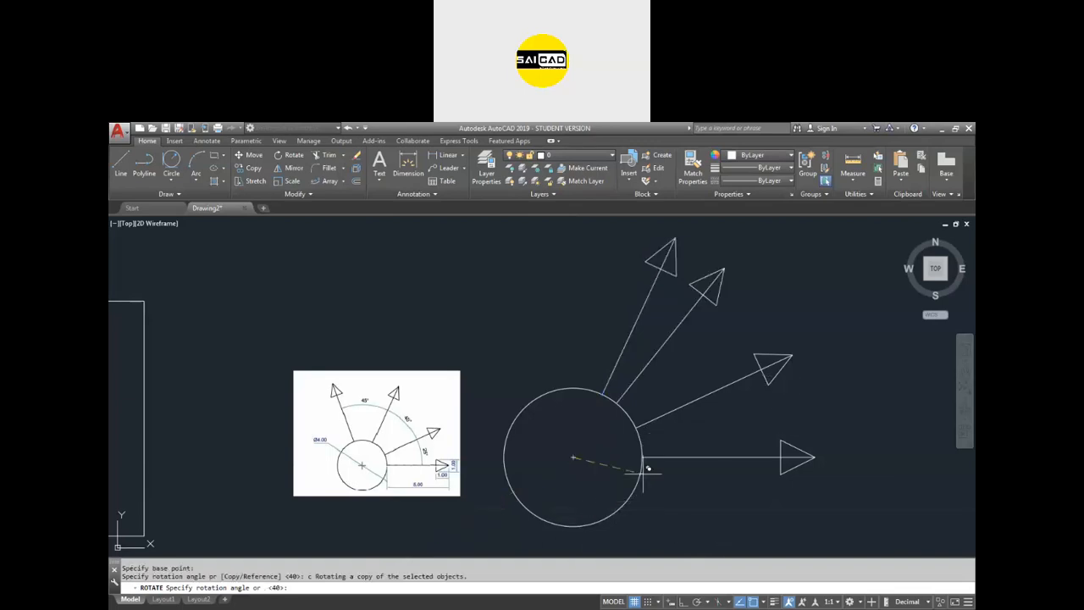
{"action": "type", "text": "45"}
{"action": "key", "text": "Return"}
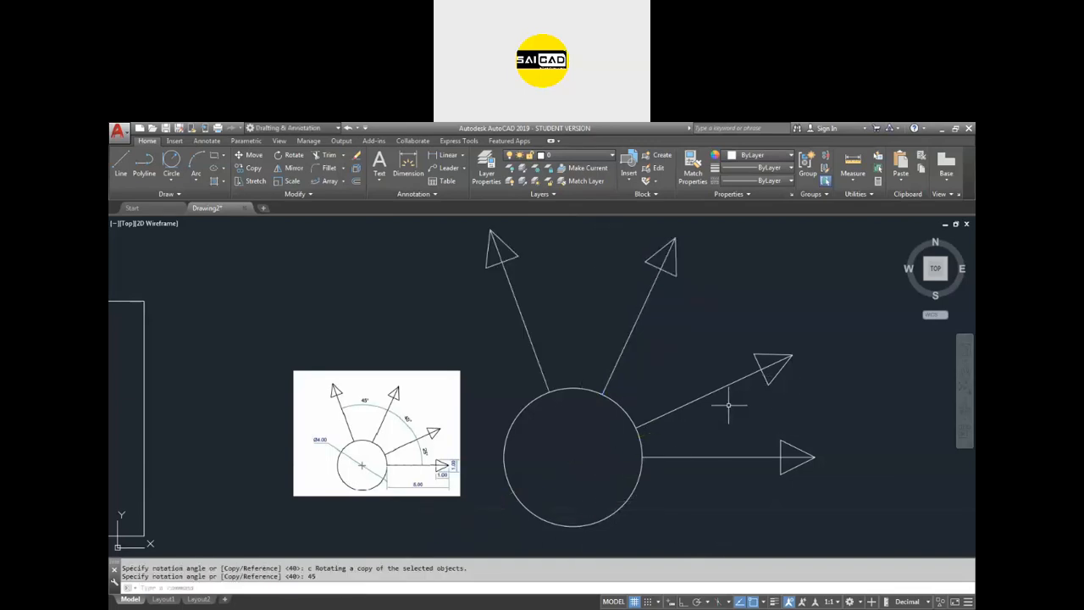
{"action": "key", "text": "Escape"}
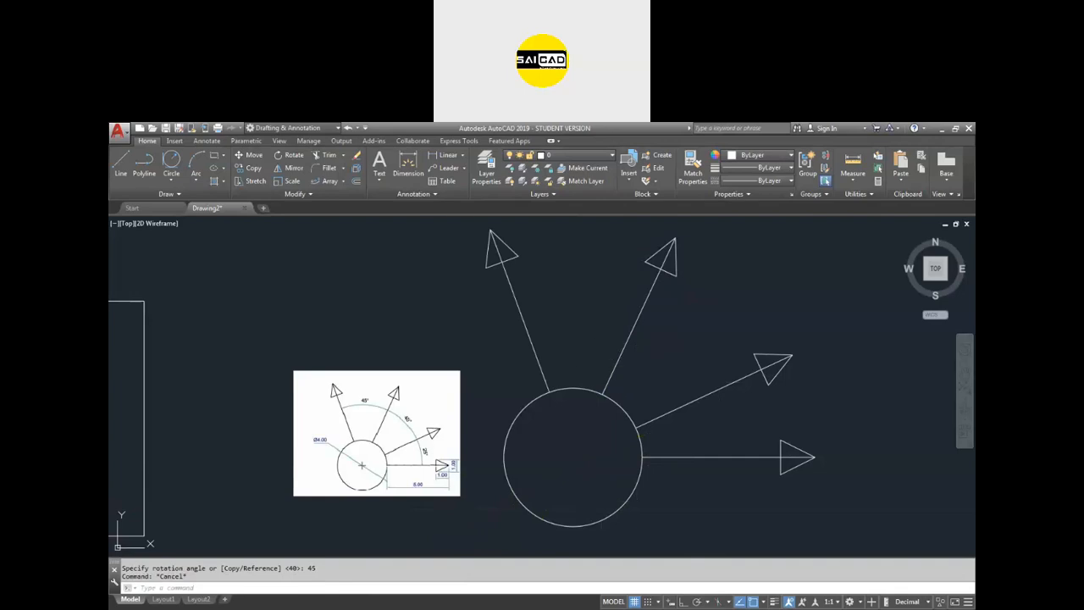
Step: Add an angular dimension between the shafts of the two uppermost arrows, placing its arc above the circle
{"action": "left_click", "coordinate": [407, 164]}
{"action": "left_click", "coordinate": [463, 158]}
{"action": "left_click", "coordinate": [449, 213]}
{"action": "left_click", "coordinate": [529, 334]}
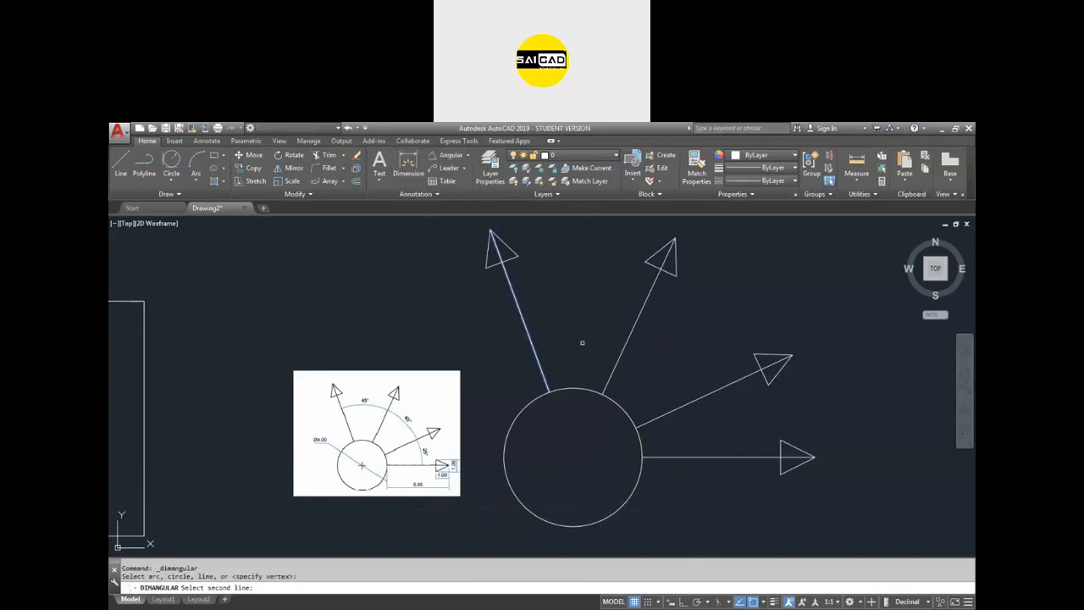
{"action": "left_click", "coordinate": [621, 347]}
{"action": "left_click", "coordinate": [597, 318]}
Step: Add an angular dimension between the steep right-leaning arrow and the shallower arrow below it
{"action": "key", "text": "Return"}
{"action": "left_click", "coordinate": [616, 364]}
{"action": "left_click", "coordinate": [703, 395]}
{"action": "left_click", "coordinate": [677, 326]}
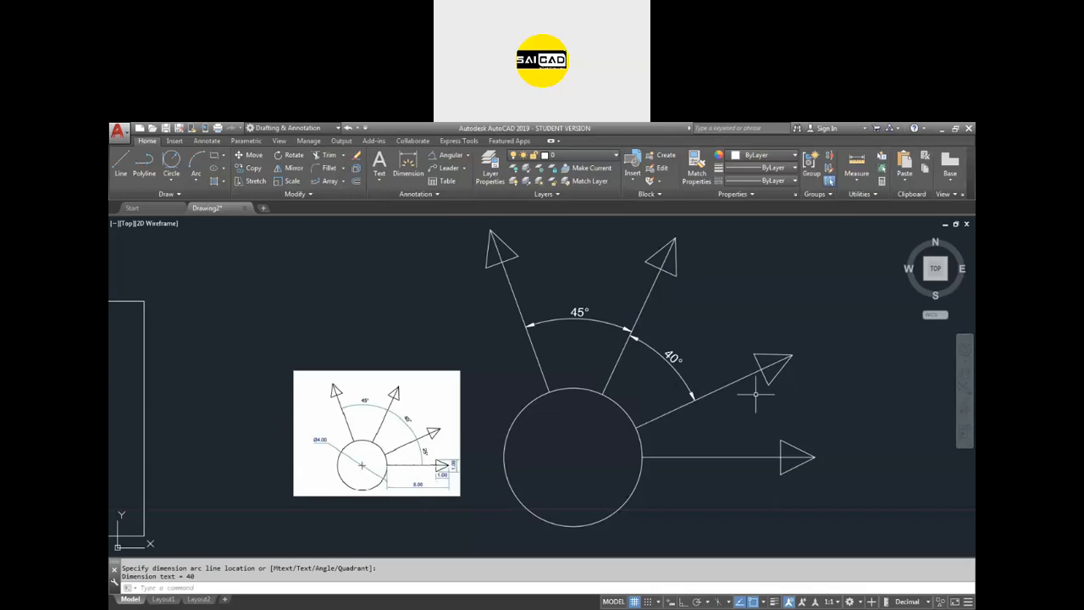
Step: Add an angular dimension between the horizontal arrow and the arrow directly above it
{"action": "key", "text": "Return"}
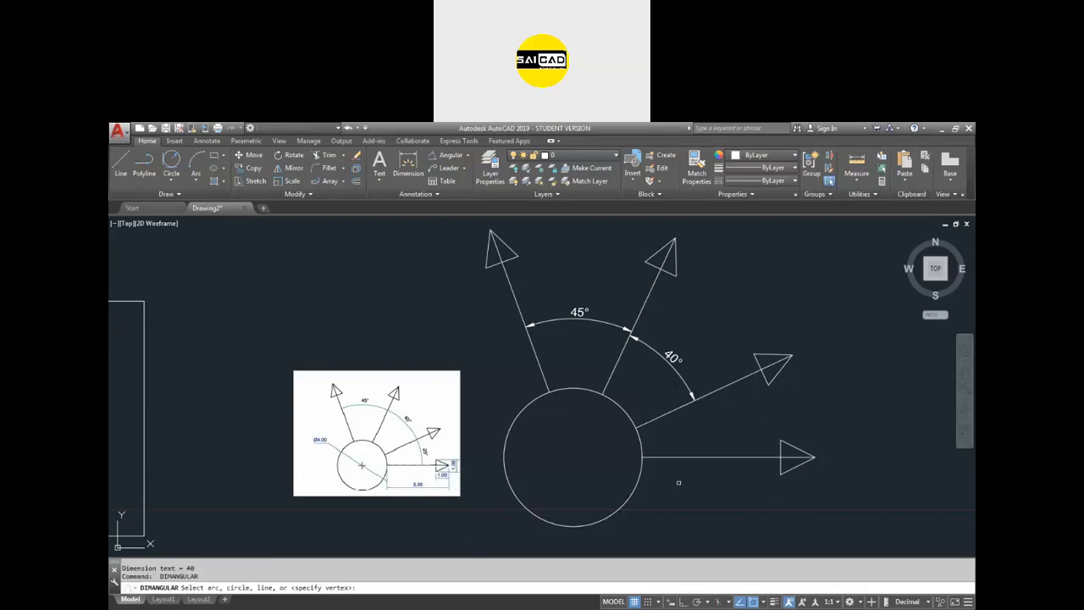
{"action": "left_click", "coordinate": [707, 457]}
{"action": "left_click", "coordinate": [708, 395]}
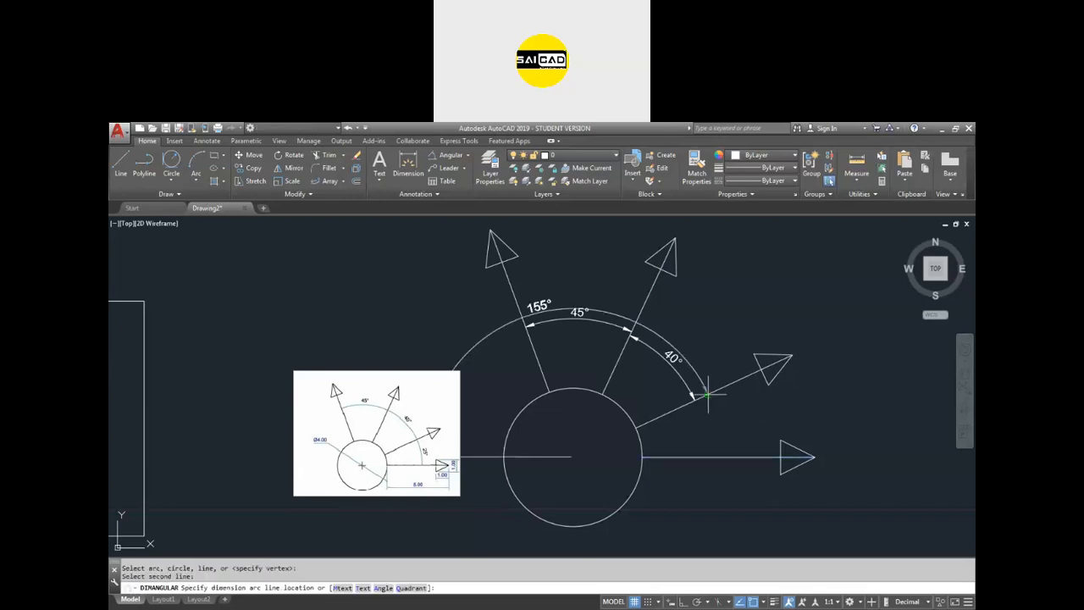
{"action": "left_click", "coordinate": [730, 418]}
Step: Add a diameter dimension to the circle, placing its text outside the circle at the lower right
{"action": "key", "text": "Return"}
{"action": "left_click", "coordinate": [408, 164]}
{"action": "key", "text": "Escape"}
{"action": "key", "text": "Return"}
{"action": "left_click", "coordinate": [634, 494]}
{"action": "left_click", "coordinate": [663, 529]}
Step: Dimension the height of the horizontal arrow's head, placing the dimension line on the shaft side
{"action": "scroll", "coordinate": [801, 469], "scroll_direction": "up", "scroll_amount": 2}
{"action": "scroll", "coordinate": [800, 469], "scroll_direction": "up", "scroll_amount": 2}
{"action": "key", "text": "Return"}
{"action": "key", "text": "Return"}
{"action": "left_click", "coordinate": [746, 394]}
{"action": "left_click", "coordinate": [747, 482]}
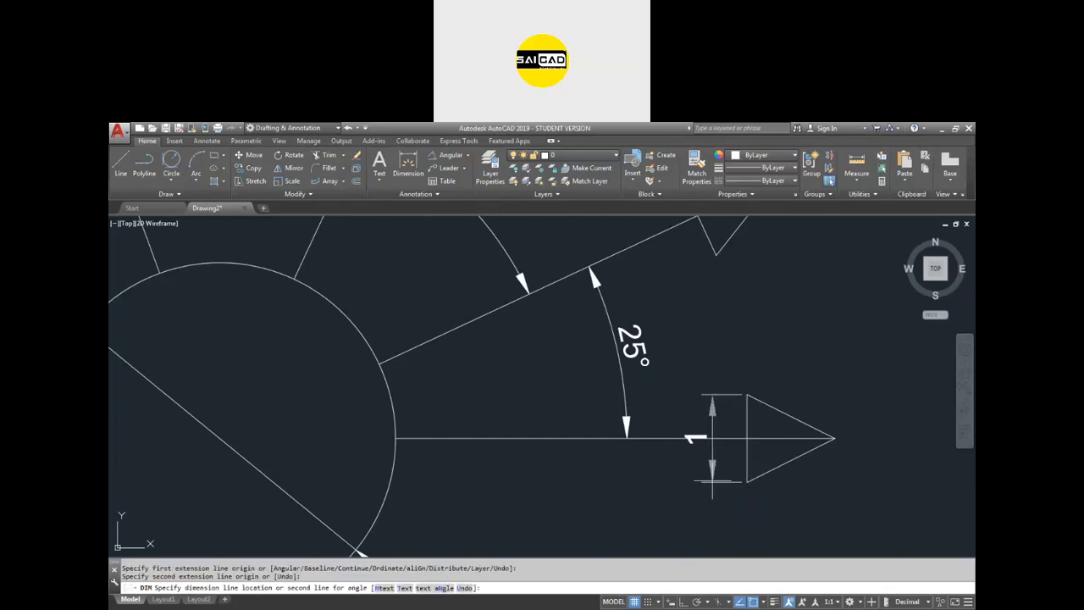
{"action": "left_click", "coordinate": [711, 437]}
Step: Dimension the horizontal arrowhead's length from base to tip, placing the dimension line above it
{"action": "left_click", "coordinate": [747, 395]}
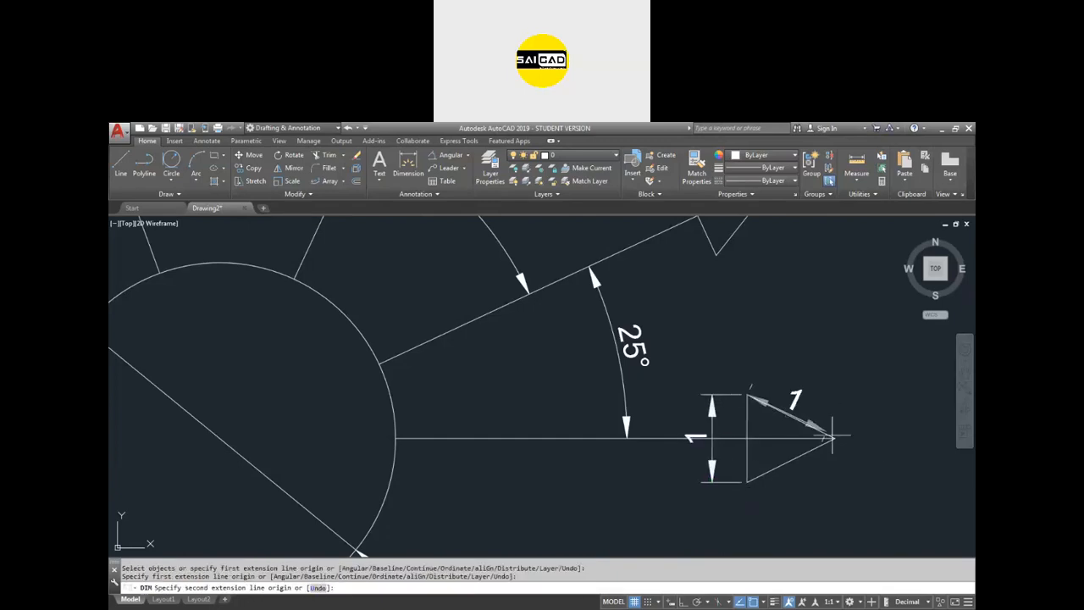
{"action": "left_click", "coordinate": [835, 438]}
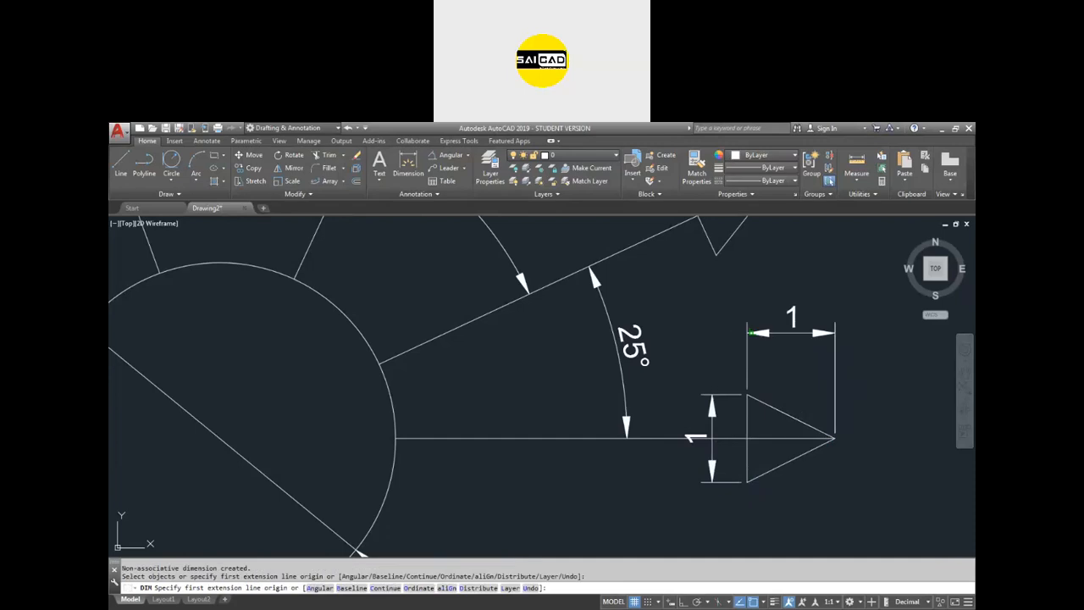
{"action": "left_click", "coordinate": [760, 339]}
{"action": "scroll", "coordinate": [813, 390], "scroll_direction": "down", "scroll_amount": 4}
{"action": "scroll", "coordinate": [702, 314], "scroll_direction": "down", "scroll_amount": 2}
{"action": "scroll", "coordinate": [700, 323], "scroll_direction": "up", "scroll_amount": 2}
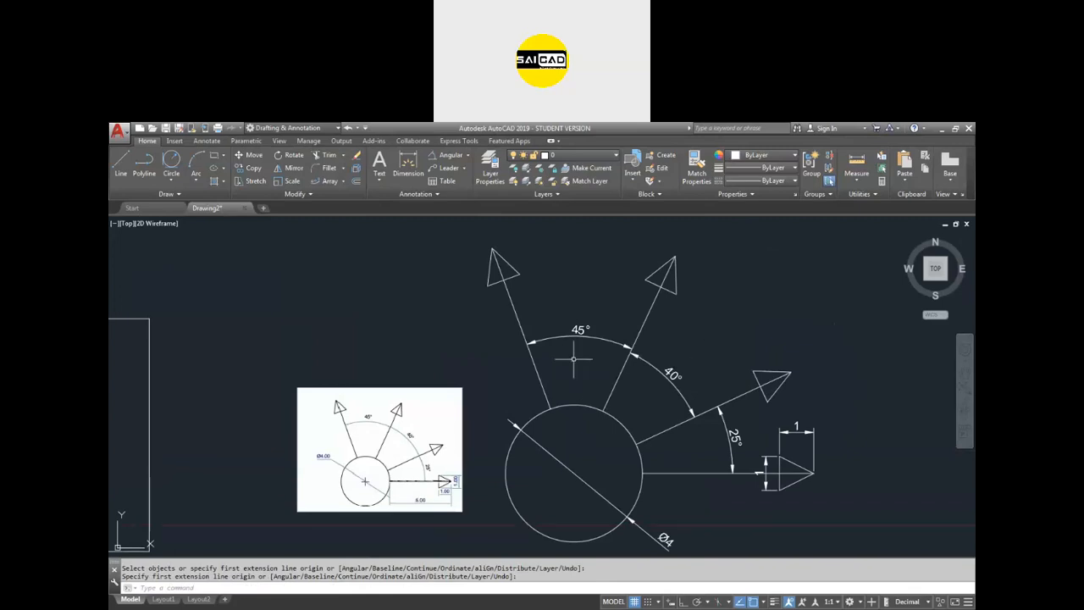
Step: Draw a rectangle 20 long and 10 wide in the empty area to the right of the arrows drawing
{"action": "scroll", "coordinate": [333, 340], "scroll_direction": "down", "scroll_amount": 1}
{"action": "scroll", "coordinate": [591, 347], "scroll_direction": "down", "scroll_amount": 3}
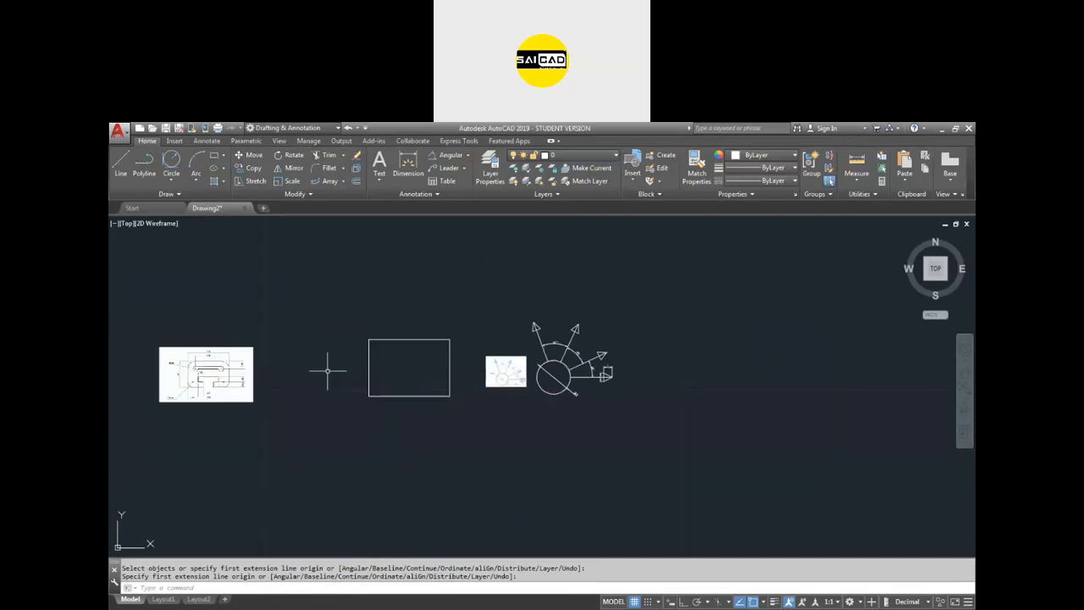
{"action": "type", "text": "rec"}
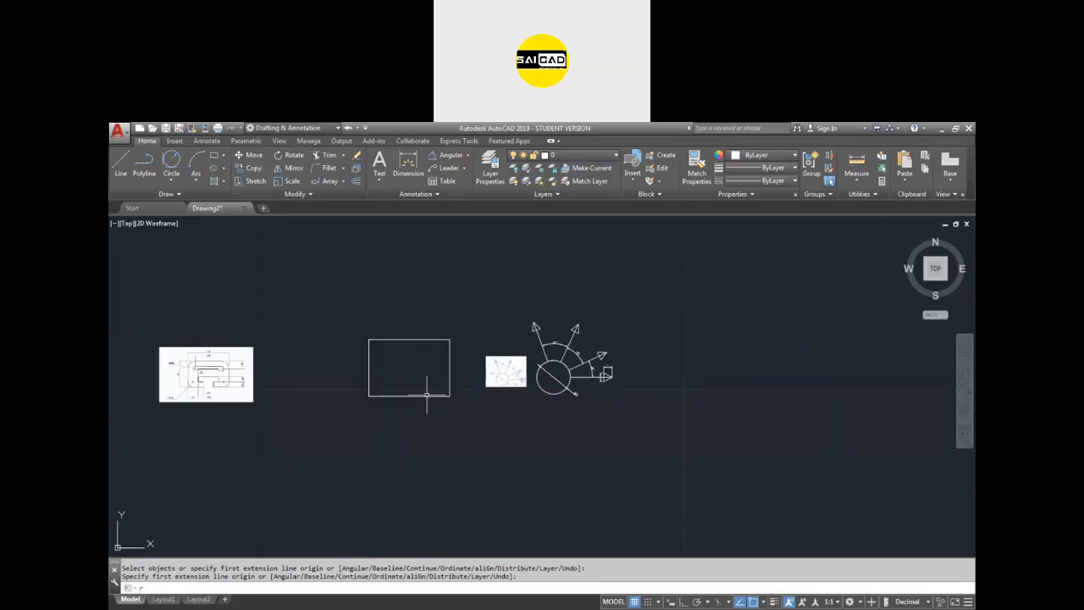
{"action": "key", "text": "Return"}
{"action": "scroll", "coordinate": [703, 395], "scroll_direction": "up", "scroll_amount": 2}
{"action": "left_click", "coordinate": [668, 381]}
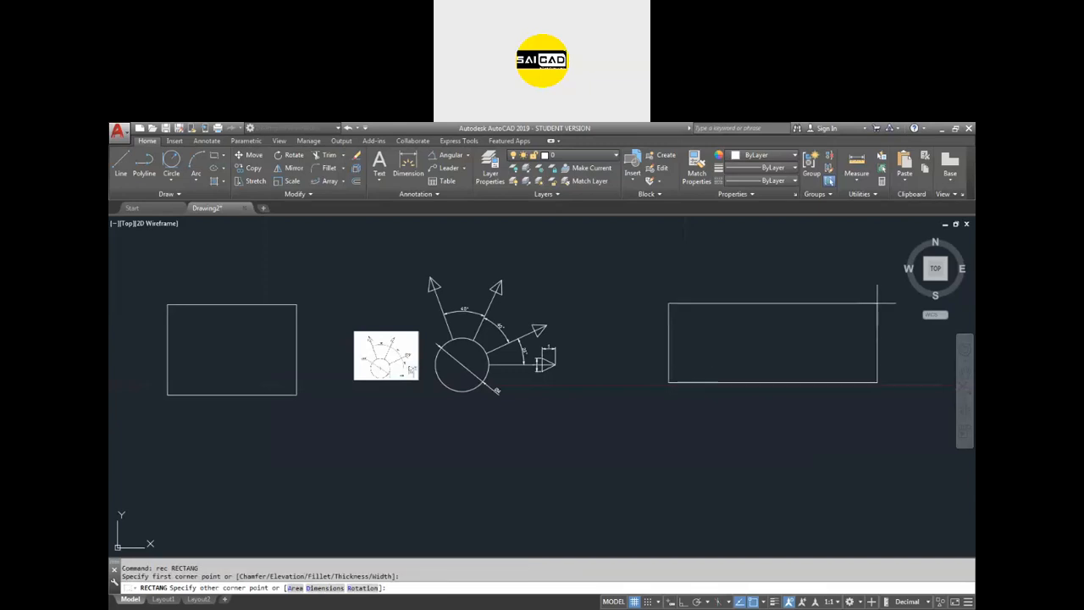
{"action": "type", "text": "d"}
{"action": "key", "text": "Return"}
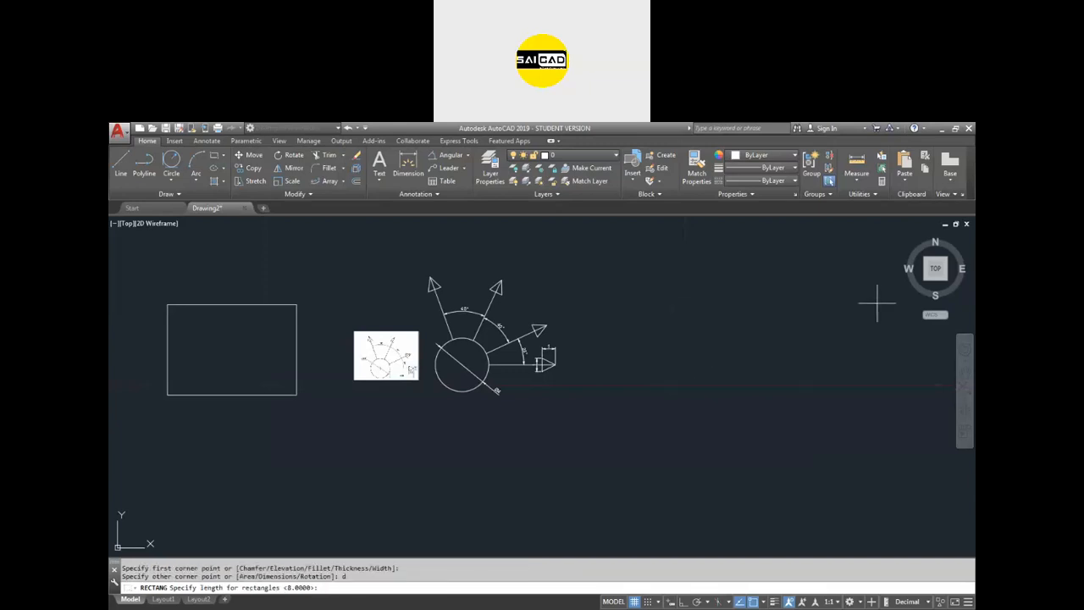
{"action": "type", "text": "20"}
{"action": "key", "text": "Return"}
{"action": "type", "text": "10"}
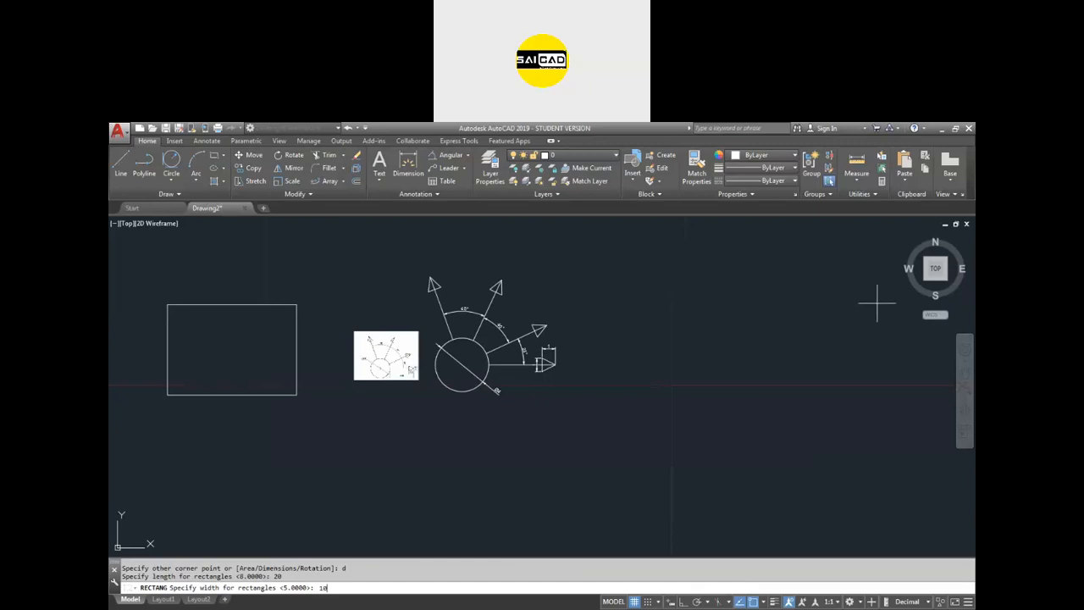
{"action": "key", "text": "Return"}
{"action": "left_click", "coordinate": [852, 301]}
Step: Dimension the new rectangle's bottom edge below it and its right edge beside it
{"action": "scroll", "coordinate": [553, 359], "scroll_direction": "down", "scroll_amount": 2}
{"action": "scroll", "coordinate": [716, 329], "scroll_direction": "up", "scroll_amount": 4}
{"action": "scroll", "coordinate": [629, 347], "scroll_direction": "down", "scroll_amount": 2}
{"action": "left_click", "coordinate": [408, 167]}
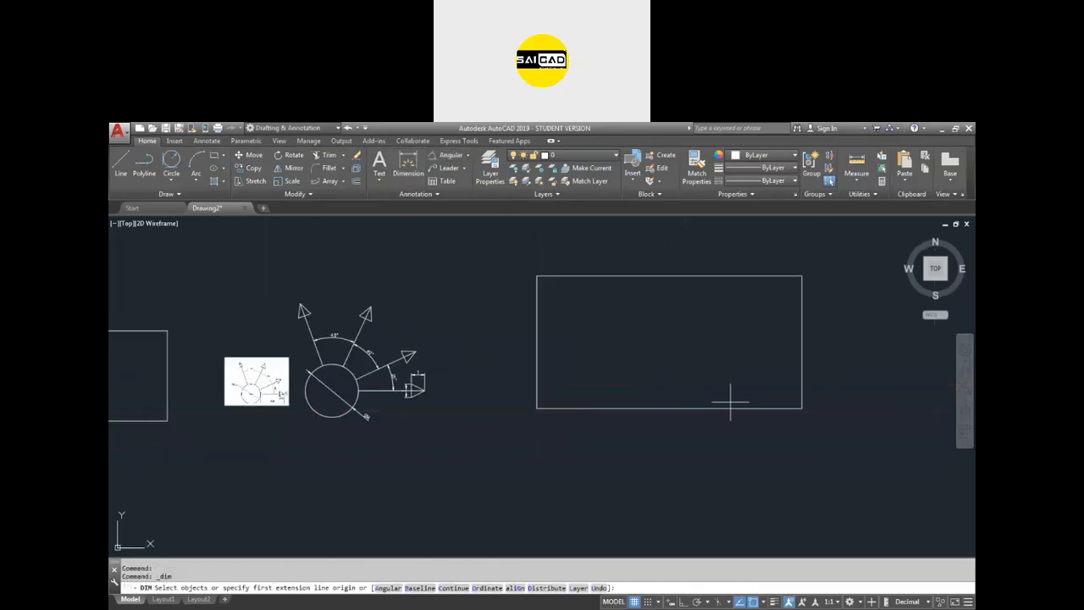
{"action": "left_click", "coordinate": [730, 408]}
{"action": "left_click", "coordinate": [731, 428]}
{"action": "left_click", "coordinate": [801, 386]}
{"action": "left_click", "coordinate": [827, 347]}
{"action": "scroll", "coordinate": [839, 341], "scroll_direction": "up", "scroll_amount": 3}
{"action": "scroll", "coordinate": [716, 370], "scroll_direction": "down", "scroll_amount": 3}
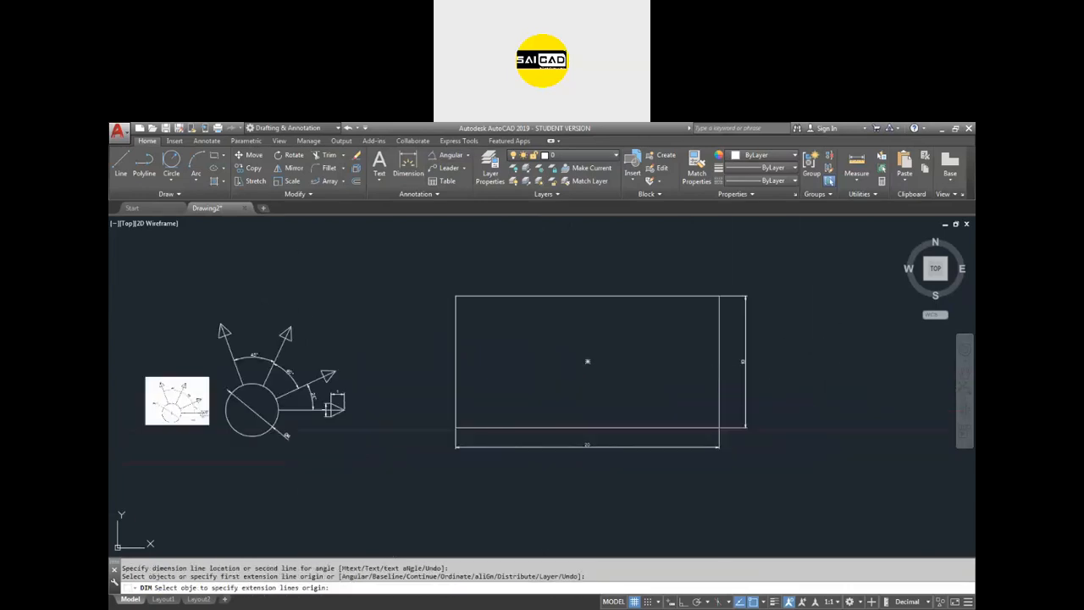
{"action": "scroll", "coordinate": [742, 362], "scroll_direction": "up", "scroll_amount": 2}
{"action": "key", "text": "Escape"}
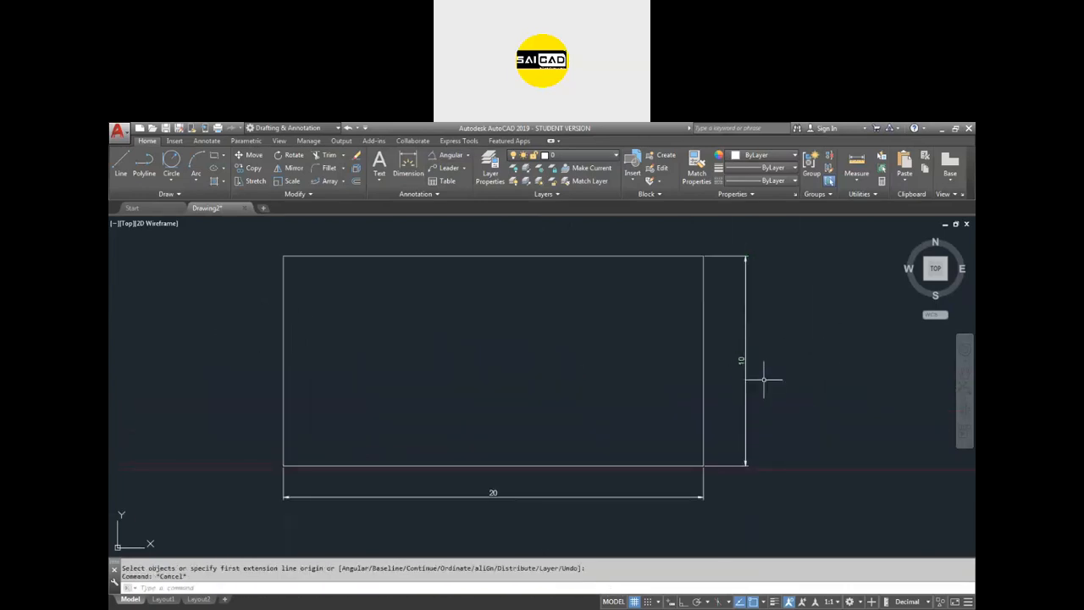
Step: Increase the overall scale of the ISO-25 dimension style so the dimension text and arrows are larger
{"action": "type", "text": "d"}
{"action": "key", "text": "Return"}
{"action": "left_click", "coordinate": [656, 346]}
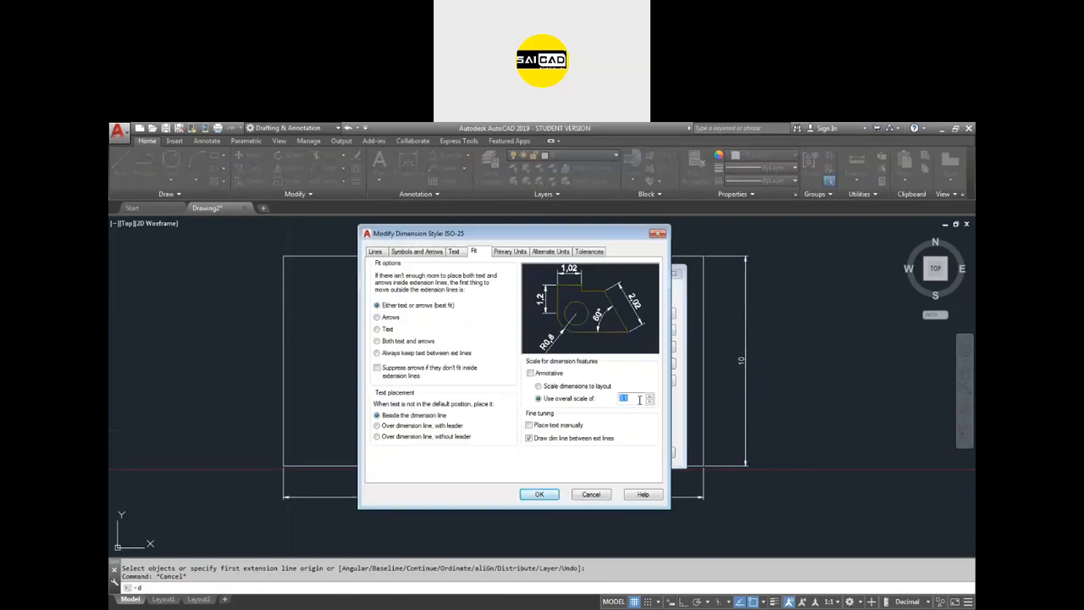
{"action": "left_click", "coordinate": [540, 495]}
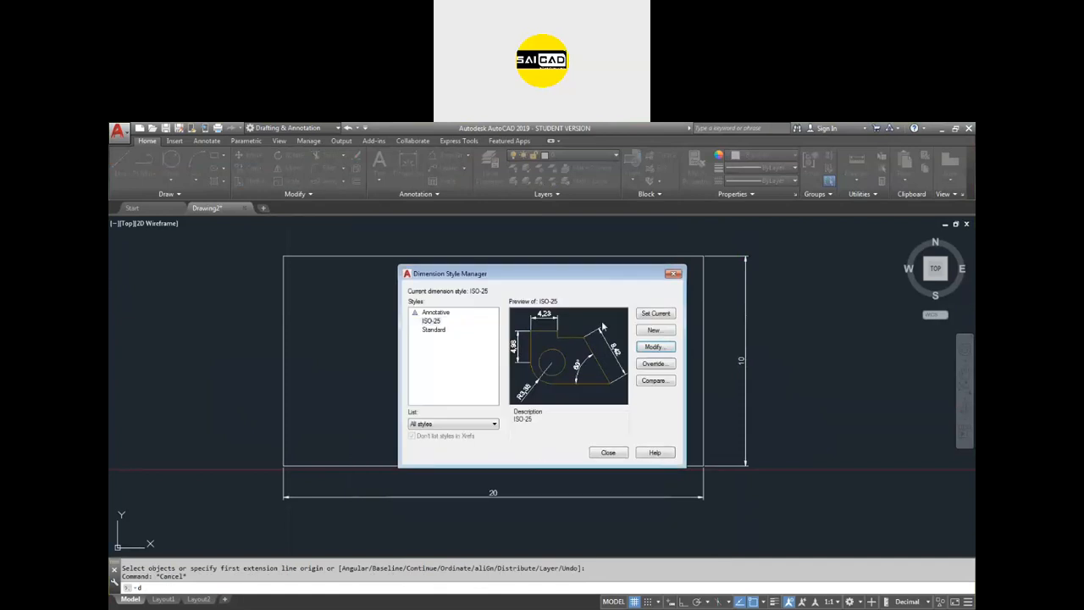
{"action": "left_click", "coordinate": [608, 452]}
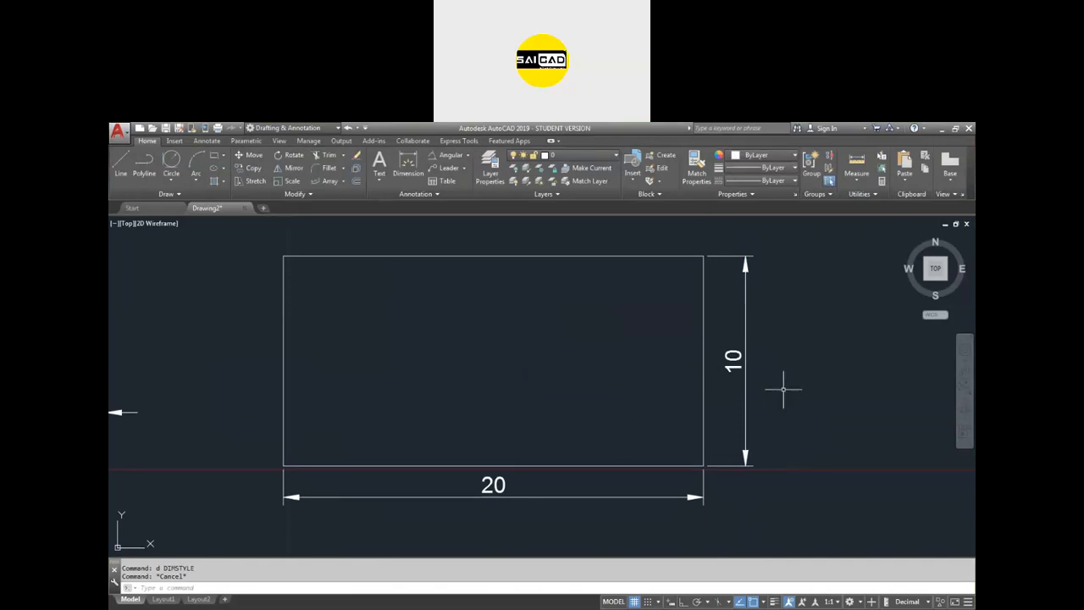
Step: Offset the 20 by 10 rectangle 3 units to the inside
{"action": "type", "text": "O"}
{"action": "key", "text": "Return"}
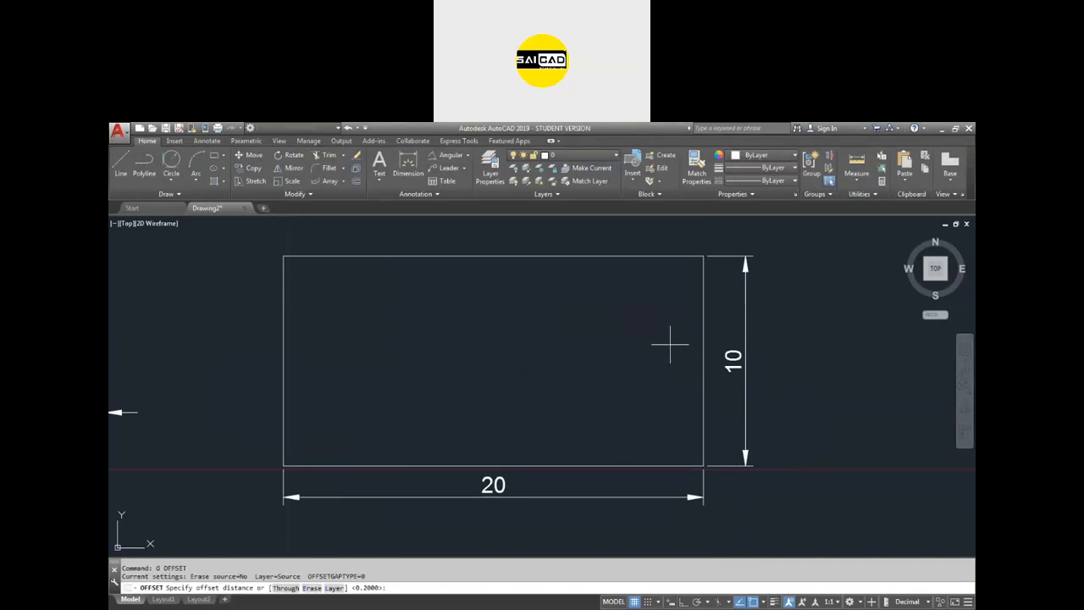
{"action": "type", "text": "3"}
{"action": "key", "text": "Return"}
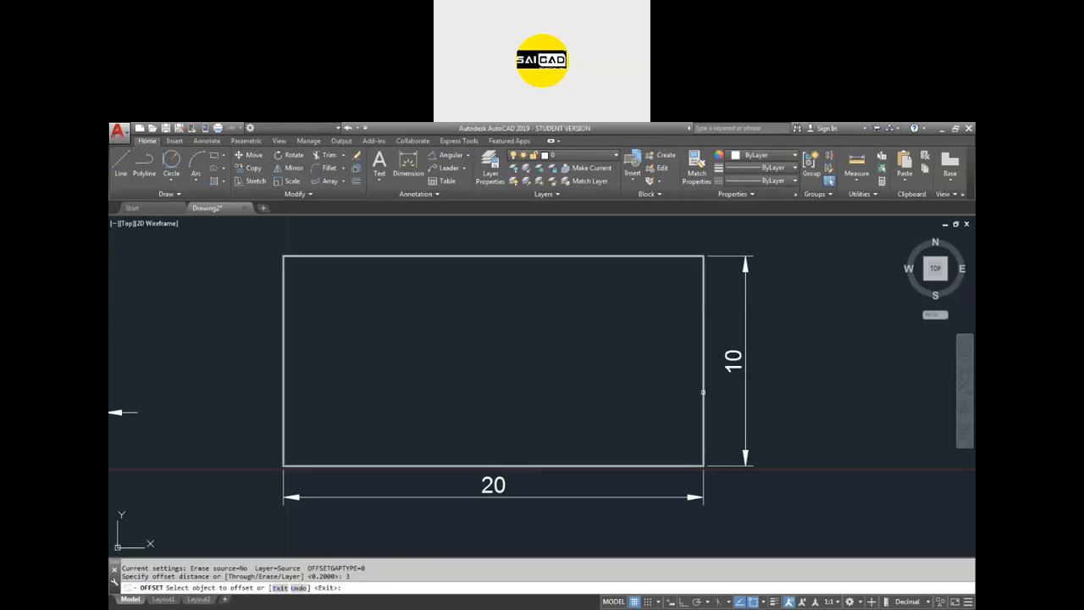
{"action": "left_click", "coordinate": [703, 364]}
{"action": "left_click", "coordinate": [646, 396]}
{"action": "key", "text": "Escape"}
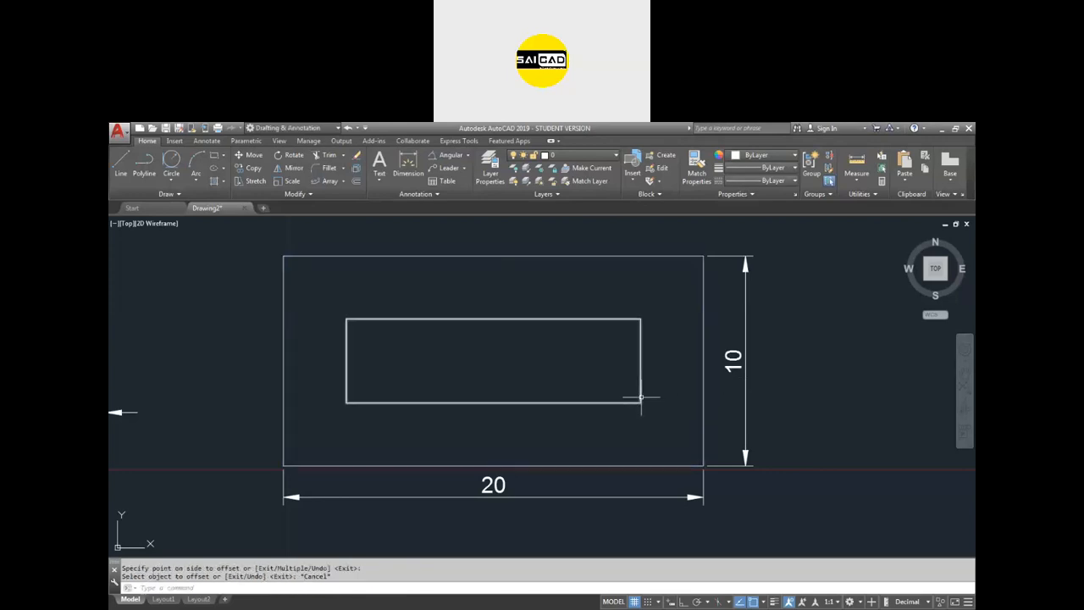
Step: Stretch the inner rectangle's left edge to the rectangle's centre, leaving it 7 units wide
{"action": "left_click", "coordinate": [595, 399]}
{"action": "left_click", "coordinate": [525, 419]}
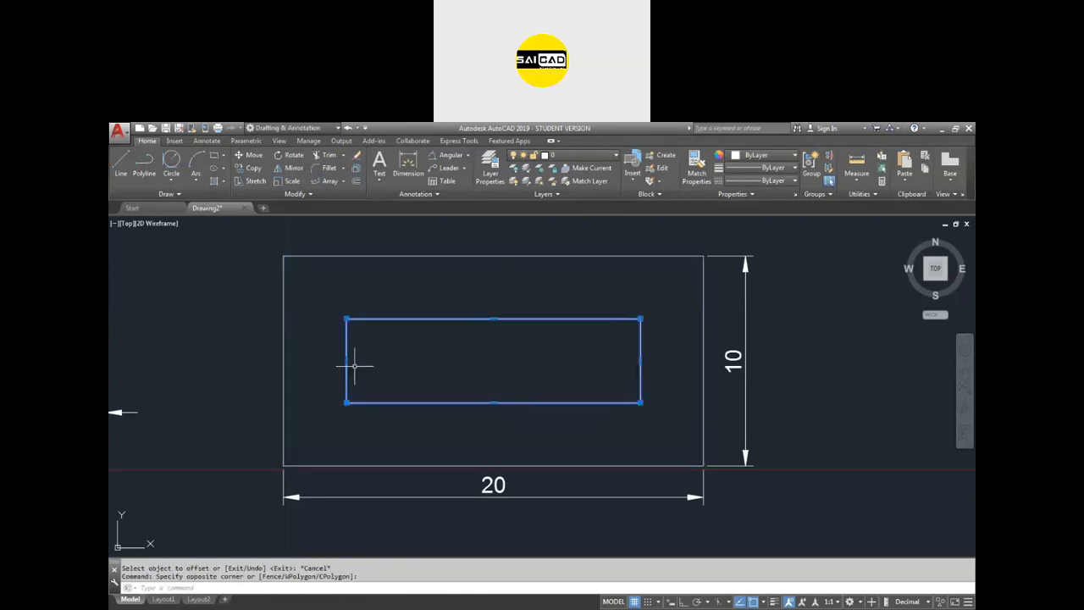
{"action": "left_click", "coordinate": [346, 359]}
{"action": "left_click", "coordinate": [493, 360]}
{"action": "key", "text": "Escape"}
Step: Dimension the inner rectangle's width below it and its height on its right side
{"action": "left_click", "coordinate": [407, 162]}
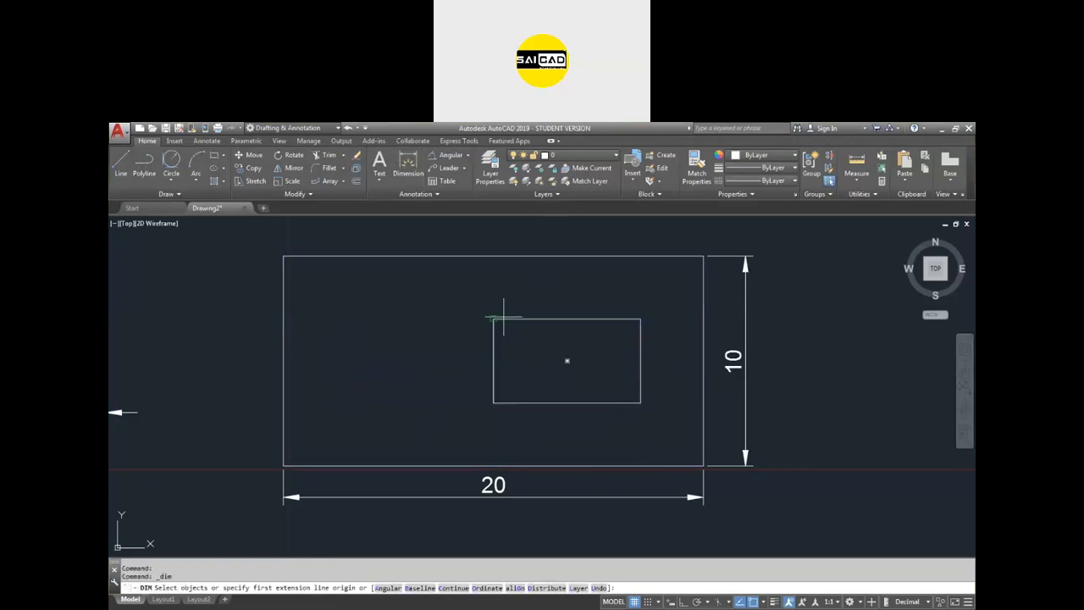
{"action": "left_click", "coordinate": [600, 403]}
{"action": "left_click", "coordinate": [598, 437]}
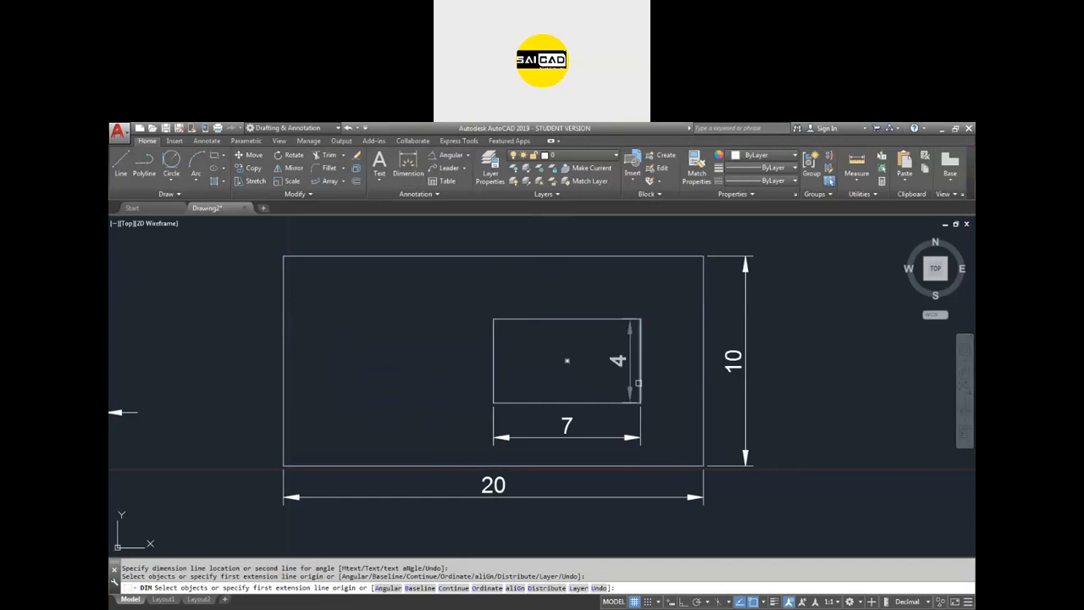
{"action": "left_click", "coordinate": [641, 383]}
{"action": "left_click", "coordinate": [669, 381]}
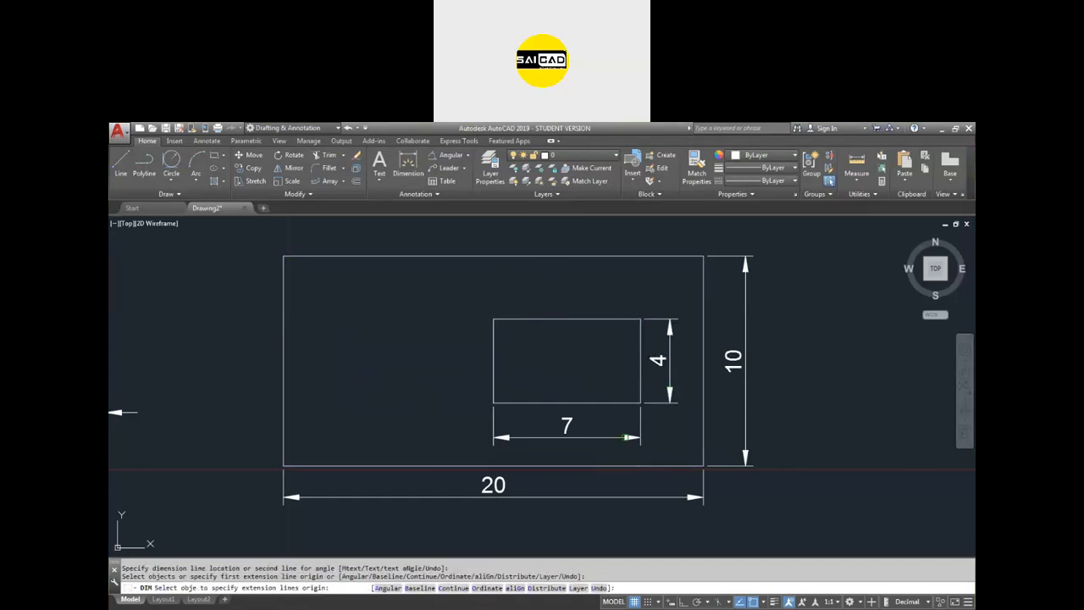
{"action": "key", "text": "Return"}
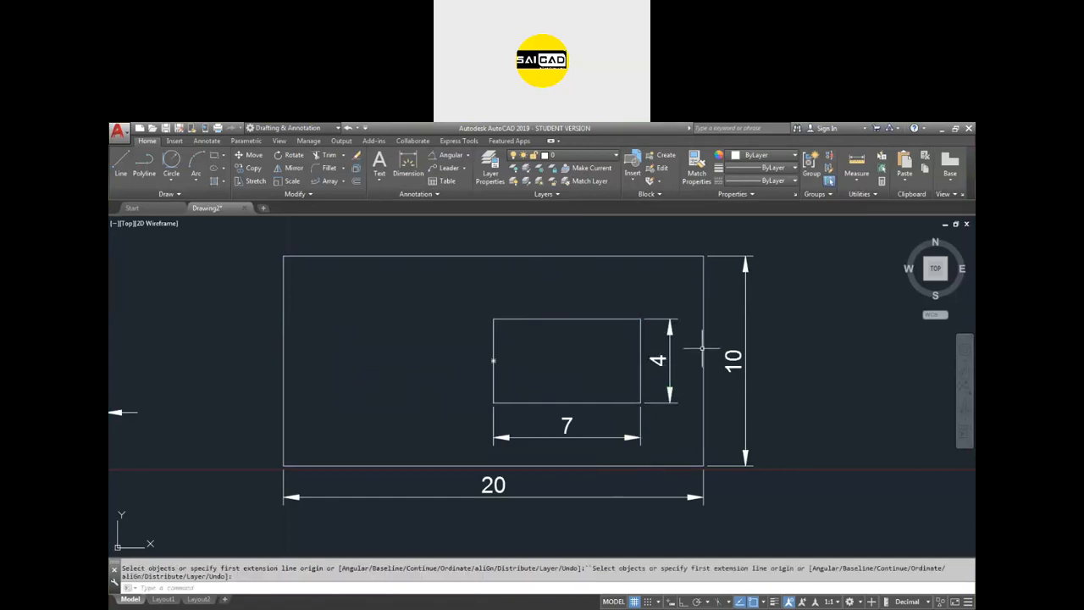
Step: Add a horizontal dimension for the gap between the right edges of the inner and outer rectangles
{"action": "left_click", "coordinate": [641, 353]}
{"action": "left_click", "coordinate": [703, 350]}
{"action": "key", "text": "Escape"}
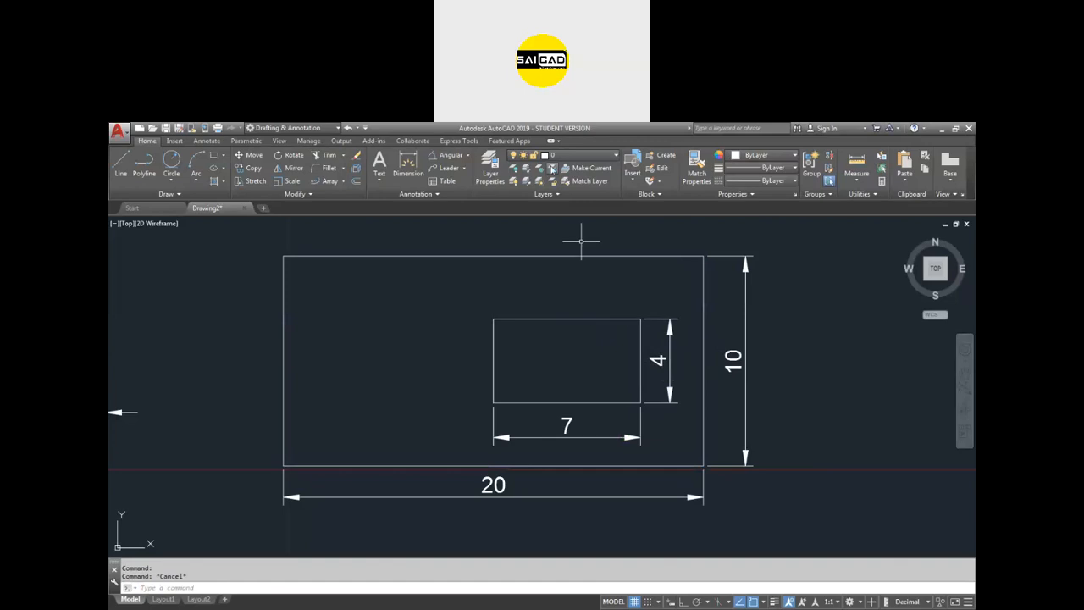
{"action": "left_click", "coordinate": [408, 163]}
{"action": "left_click", "coordinate": [641, 320]}
{"action": "left_click", "coordinate": [702, 320]}
{"action": "left_click", "coordinate": [670, 300]}
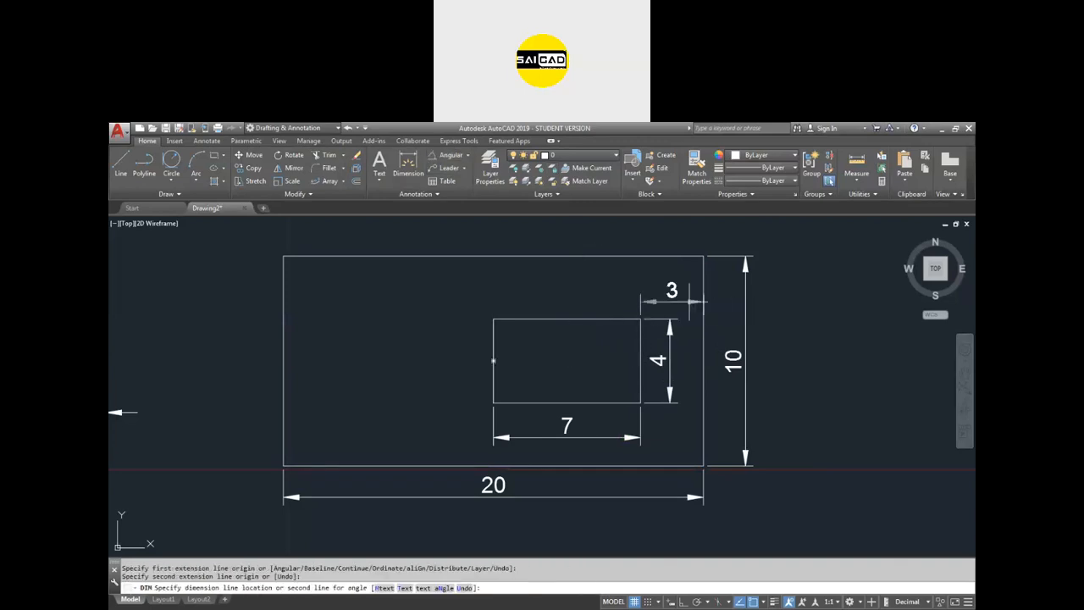
{"action": "key", "text": "Return"}
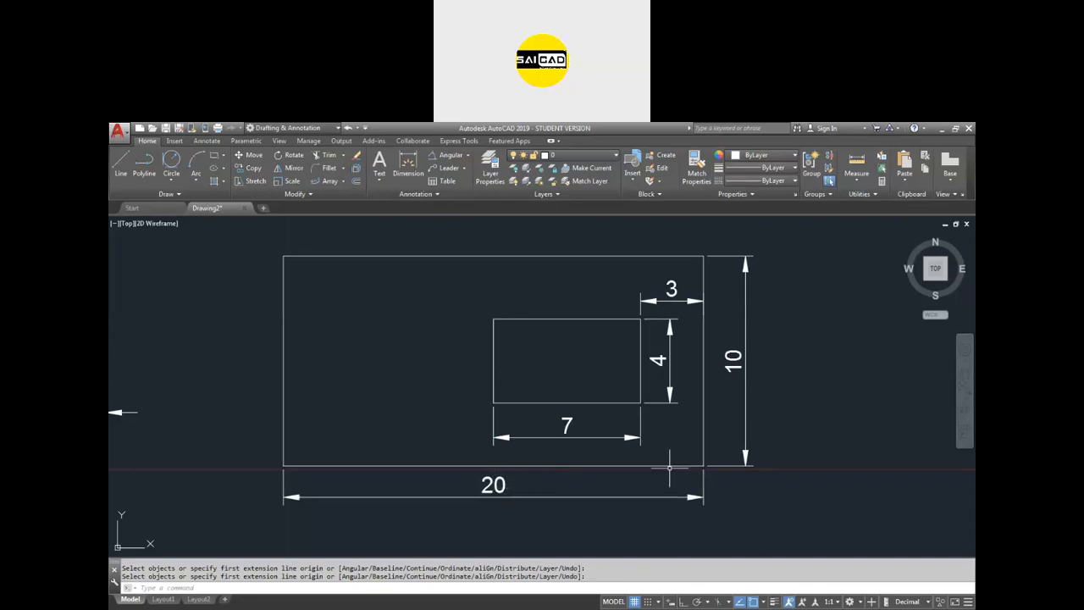
{"action": "key", "text": "Escape"}
Step: Try stretching the outer rectangle's right edge outward by 2 units using its midpoint grip, and undo it
{"action": "left_click", "coordinate": [703, 392]}
{"action": "left_click", "coordinate": [702, 360]}
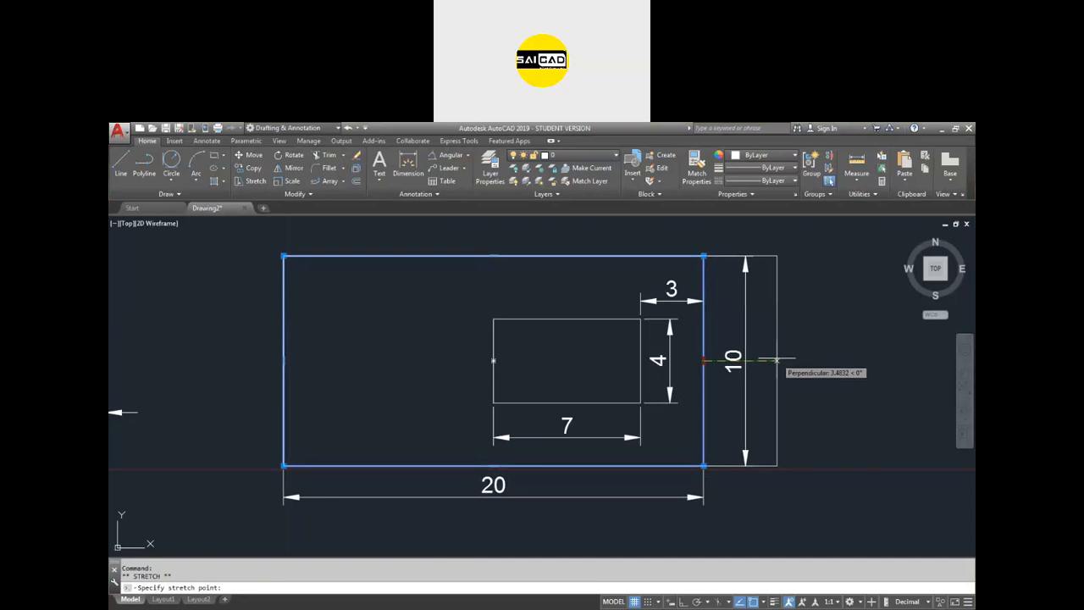
{"action": "type", "text": "2"}
{"action": "key", "text": "Return"}
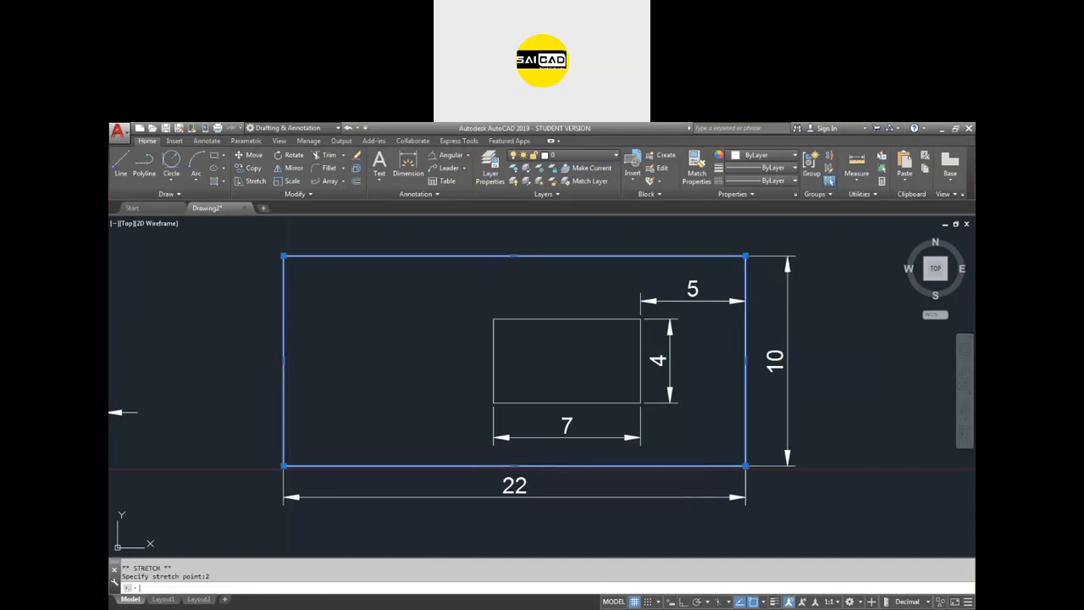
{"action": "key", "text": "ctrl+z"}
{"action": "key", "text": "Escape"}
Step: Explode the outer and inner rectangles into separate lines
{"action": "left_click", "coordinate": [703, 344]}
{"action": "key", "text": "Escape"}
{"action": "left_click", "coordinate": [640, 368]}
{"action": "left_click", "coordinate": [604, 391]}
{"action": "key", "text": "Escape"}
Step: Try moving only the outer rectangle's right line 2 units outward with Ortho on, and undo it
{"action": "left_click", "coordinate": [702, 389]}
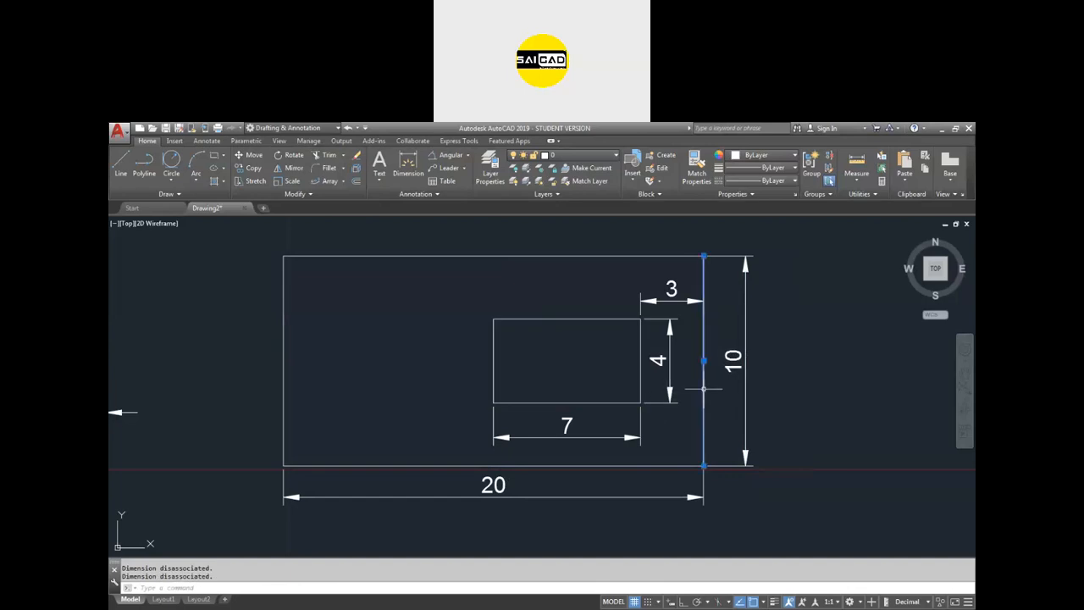
{"action": "left_click", "coordinate": [703, 360]}
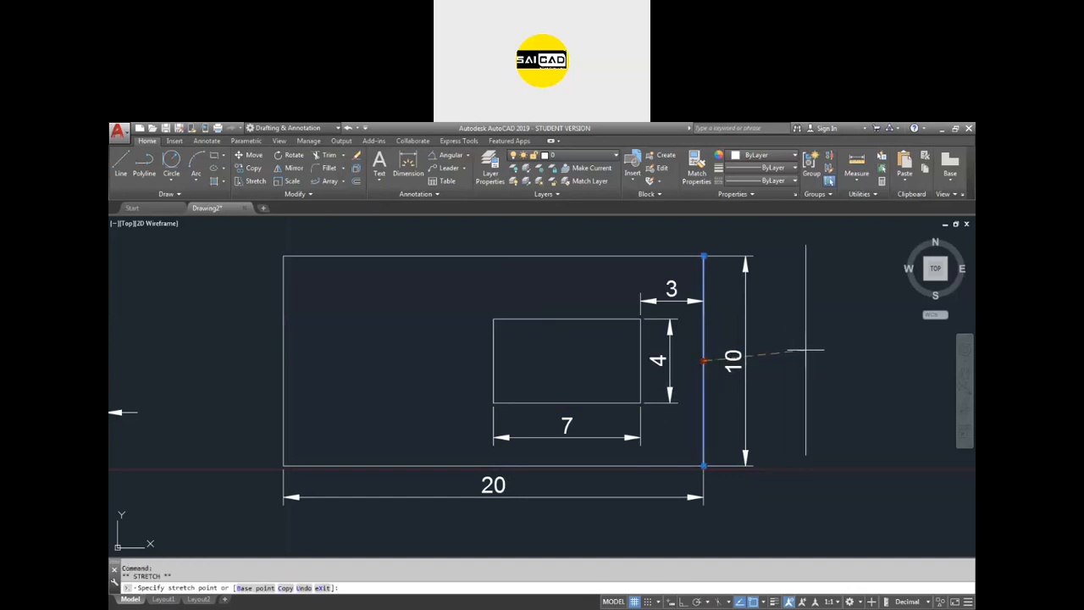
{"action": "key", "text": "F8"}
{"action": "type", "text": "2"}
{"action": "key", "text": "Return"}
{"action": "scroll", "coordinate": [699, 266], "scroll_direction": "up", "scroll_amount": 5}
{"action": "scroll", "coordinate": [646, 266], "scroll_direction": "down", "scroll_amount": 8}
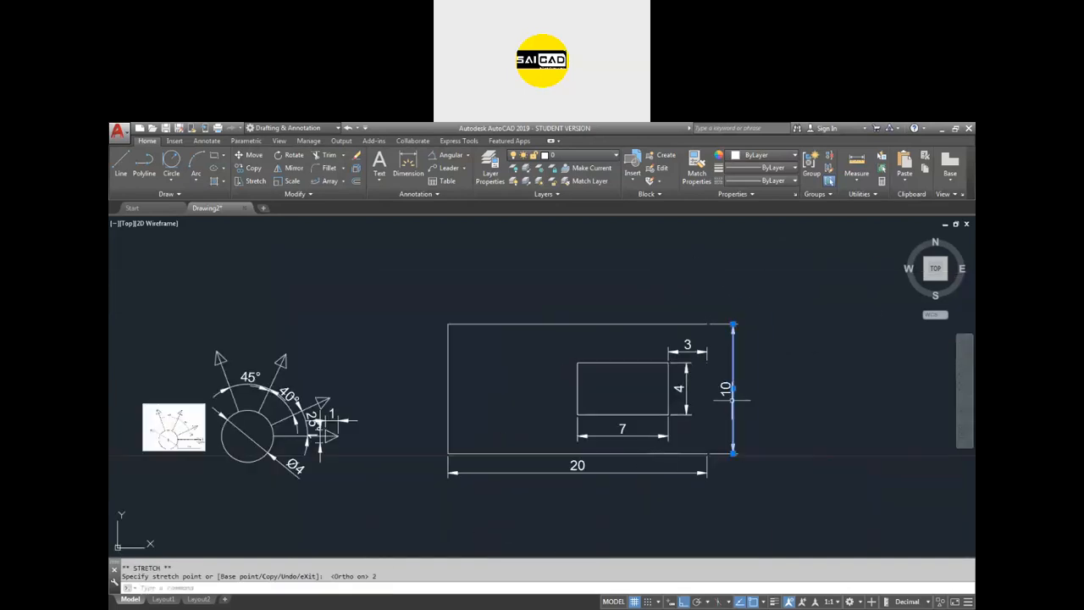
{"action": "scroll", "coordinate": [738, 394], "scroll_direction": "up", "scroll_amount": 2}
{"action": "key", "text": "ctrl+z"}
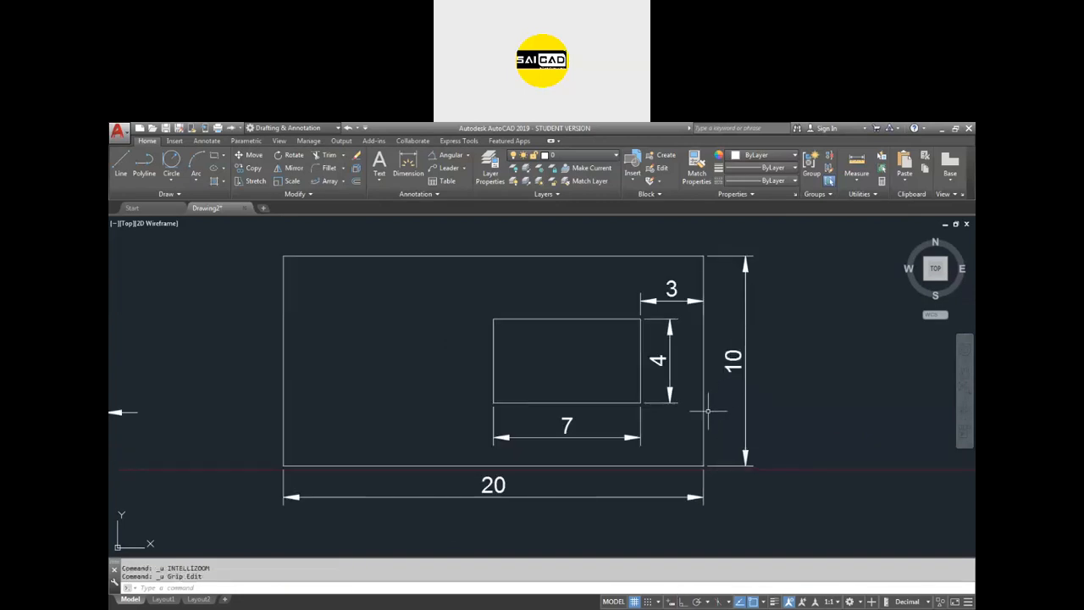
Step: Stretch the outer rectangle's right side with its dimensions 2 units to the right, using a crossing selection and Ortho
{"action": "key", "text": "Return"}
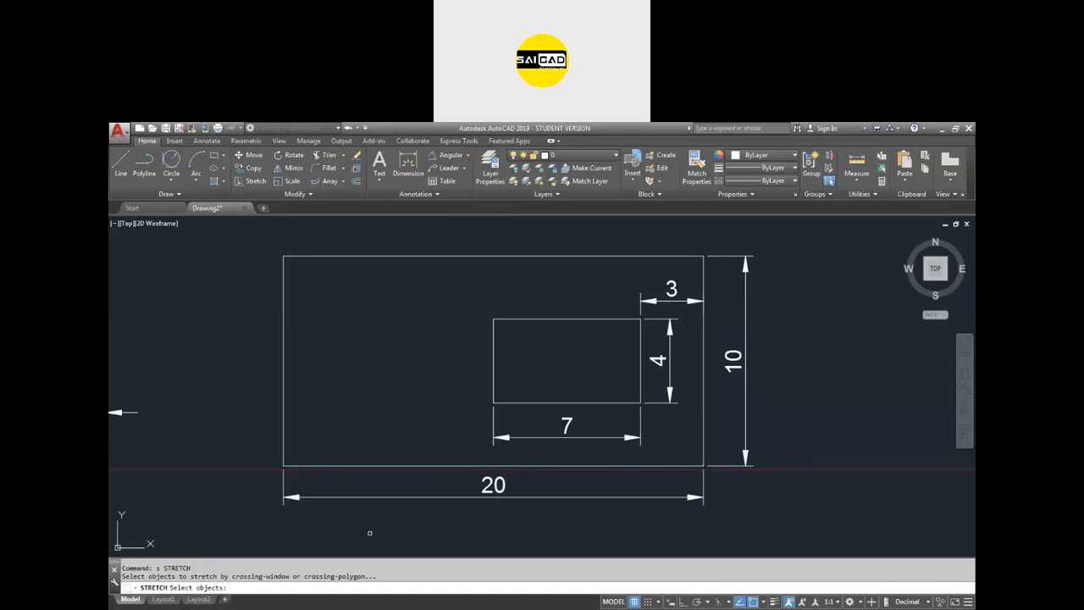
{"action": "left_click", "coordinate": [251, 181]}
{"action": "scroll", "coordinate": [661, 376], "scroll_direction": "down", "scroll_amount": 2}
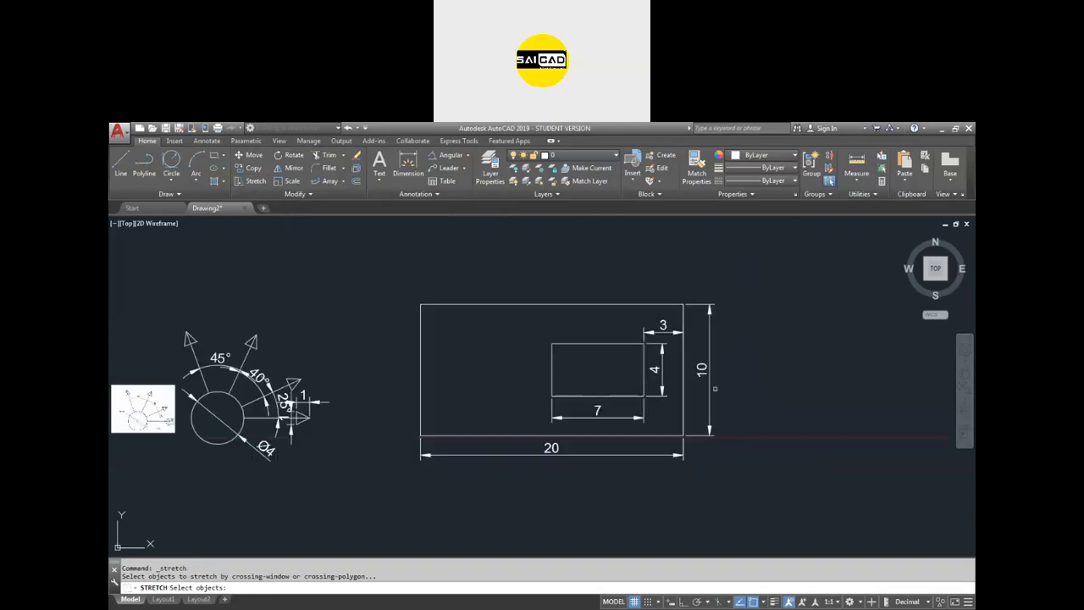
{"action": "scroll", "coordinate": [725, 404], "scroll_direction": "up", "scroll_amount": 4}
{"action": "scroll", "coordinate": [676, 398], "scroll_direction": "down", "scroll_amount": 2}
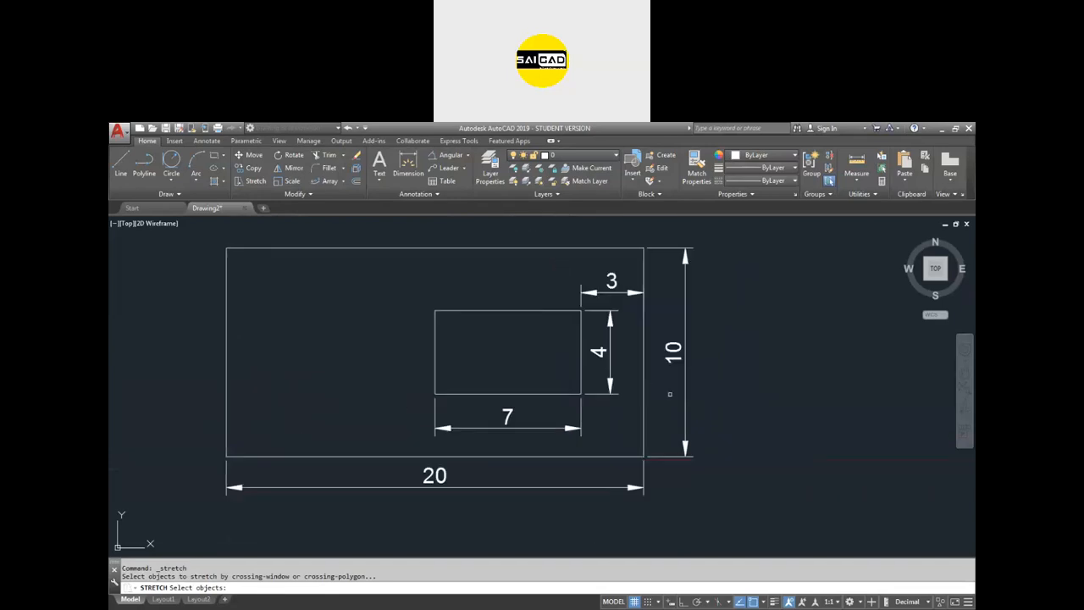
{"action": "left_click", "coordinate": [747, 223]}
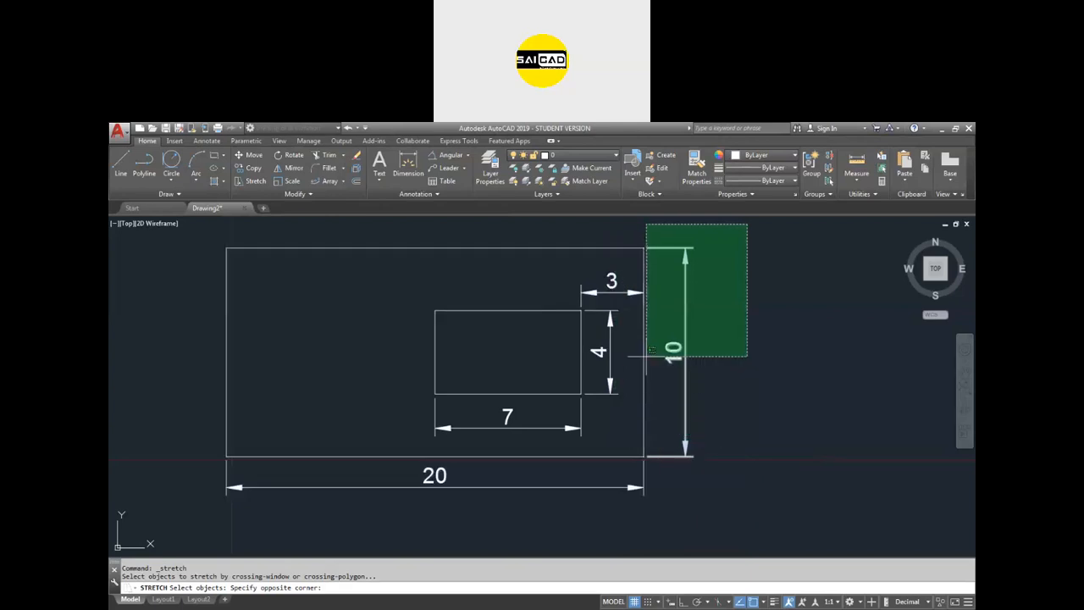
{"action": "left_click", "coordinate": [620, 529]}
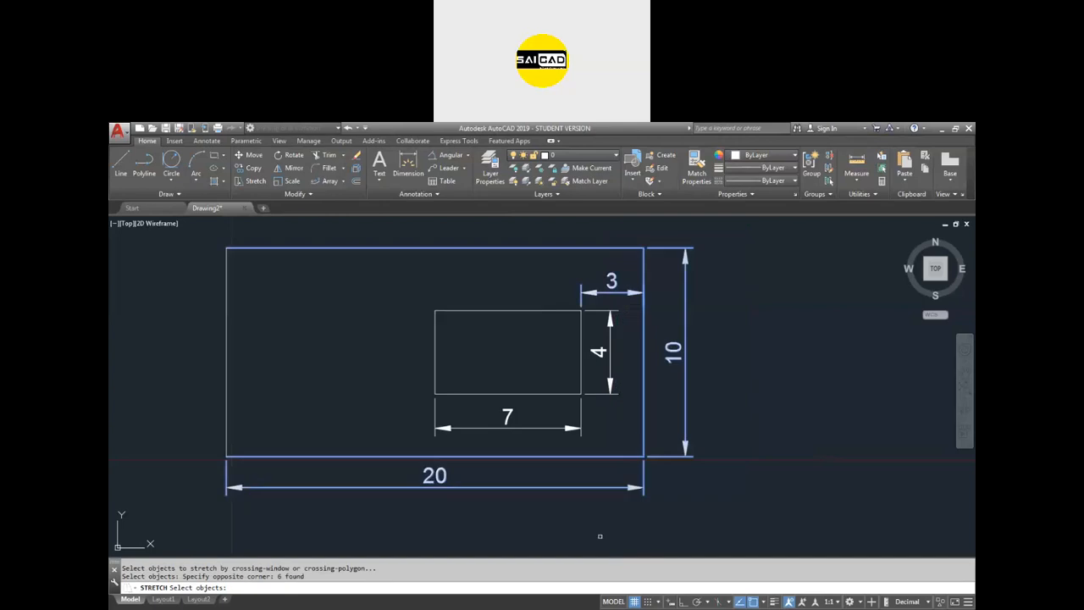
{"action": "key", "text": "Return"}
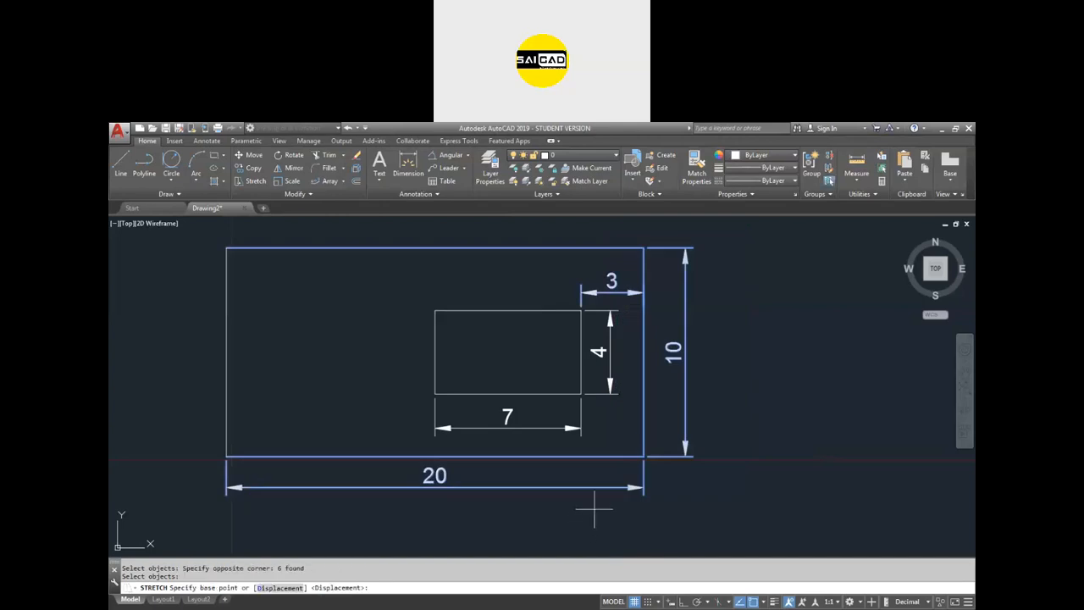
{"action": "left_click", "coordinate": [621, 438]}
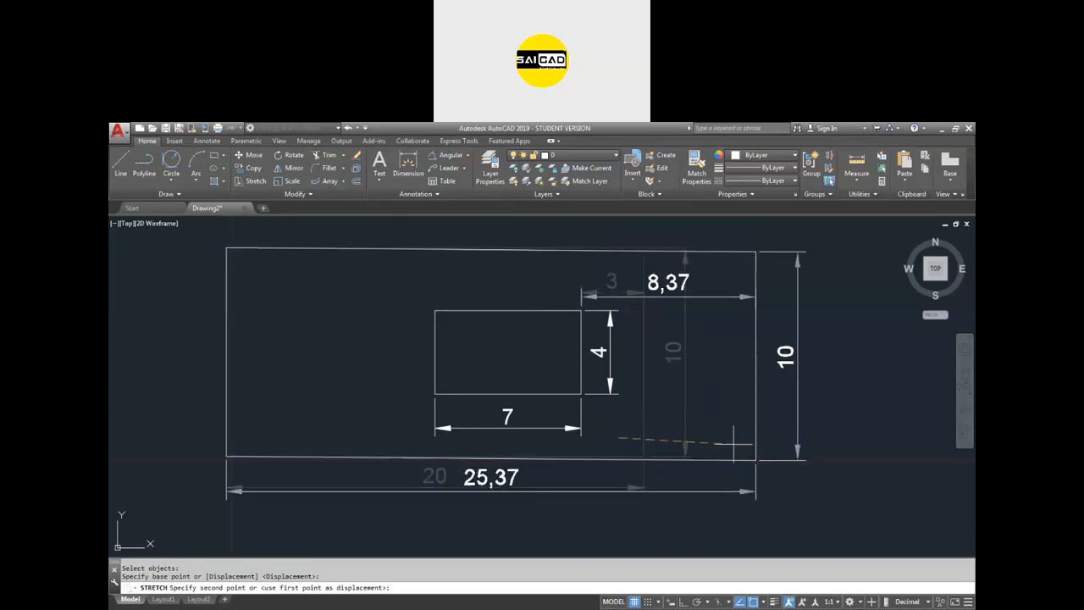
{"action": "key", "text": "F8"}
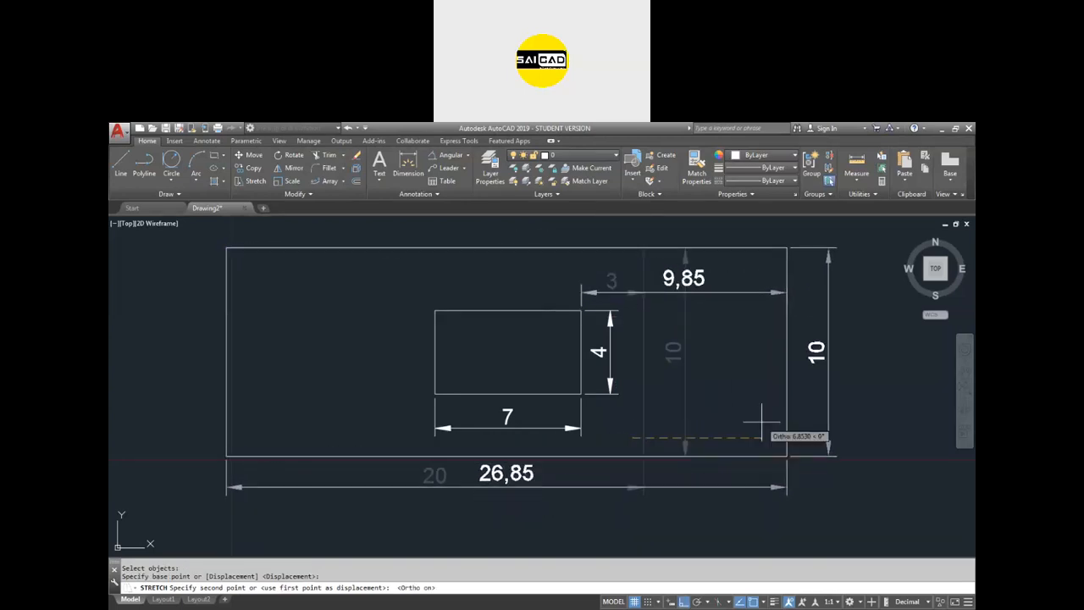
{"action": "type", "text": "2"}
{"action": "key", "text": "Return"}
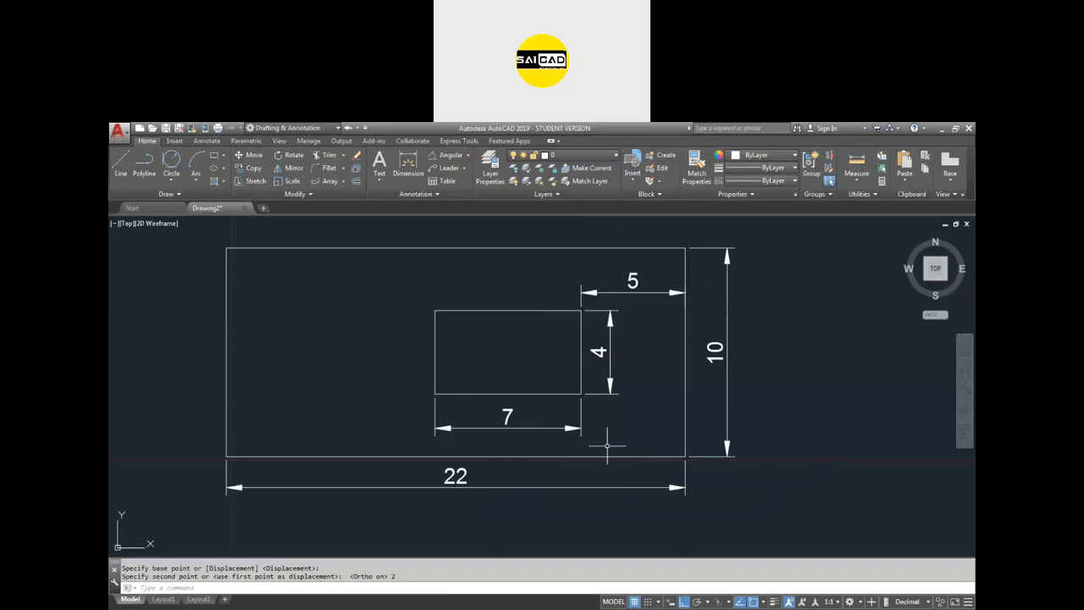
Step: Dimension the gap between the left edges of the outer and inner rectangles, and delete the extra height dimension on the left
{"action": "left_click", "coordinate": [408, 165]}
{"action": "left_click", "coordinate": [434, 329]}
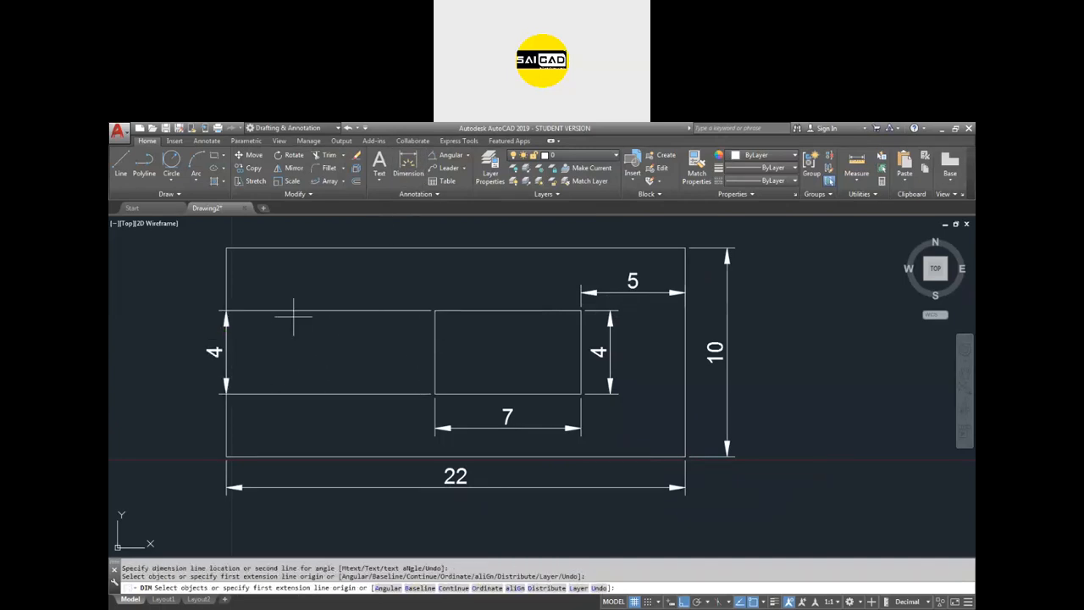
{"action": "left_click", "coordinate": [434, 310]}
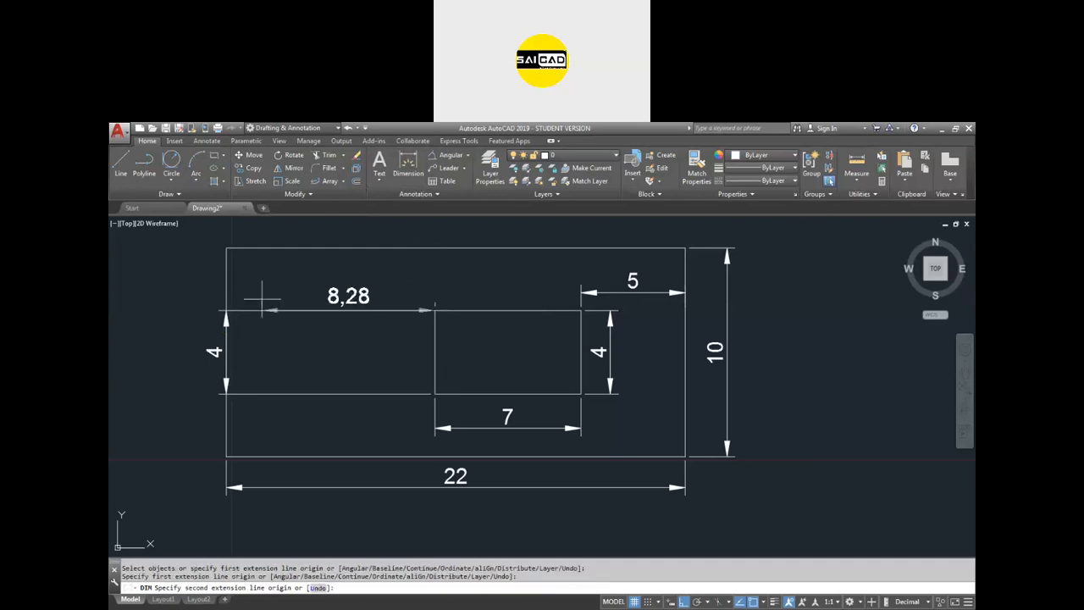
{"action": "left_click", "coordinate": [226, 249]}
{"action": "left_click", "coordinate": [330, 286]}
{"action": "key", "text": "Escape"}
{"action": "left_click_drag", "start_coordinate": [309, 307], "coordinate": [308, 367]}
{"action": "key", "text": "Delete"}
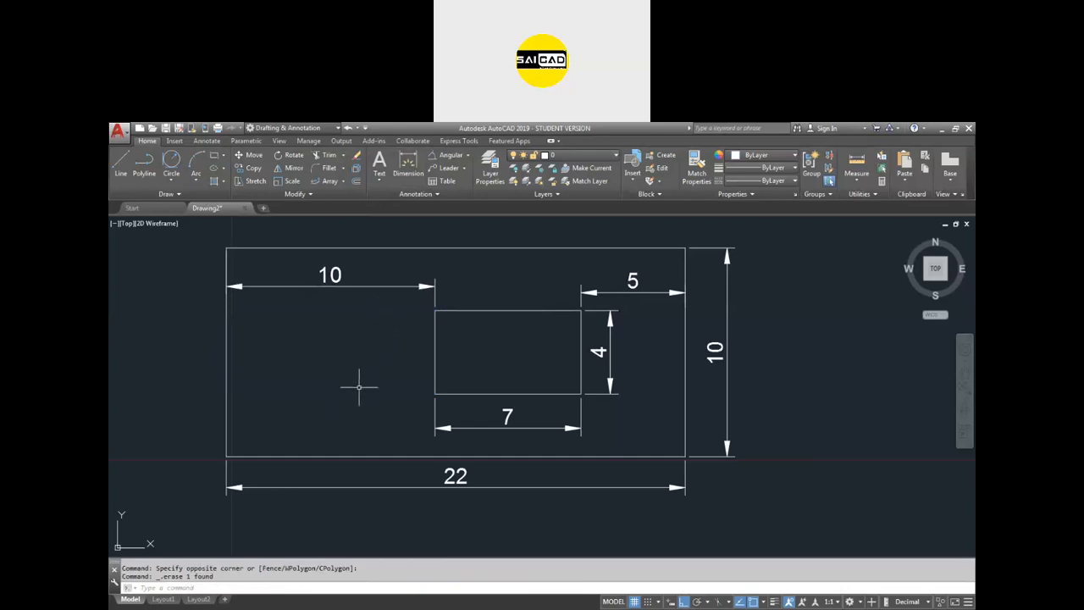
Step: Stretch the inner rectangle and the outer rectangle's right side together 5 units to the left
{"action": "key", "text": "Return"}
{"action": "left_click", "coordinate": [797, 222]}
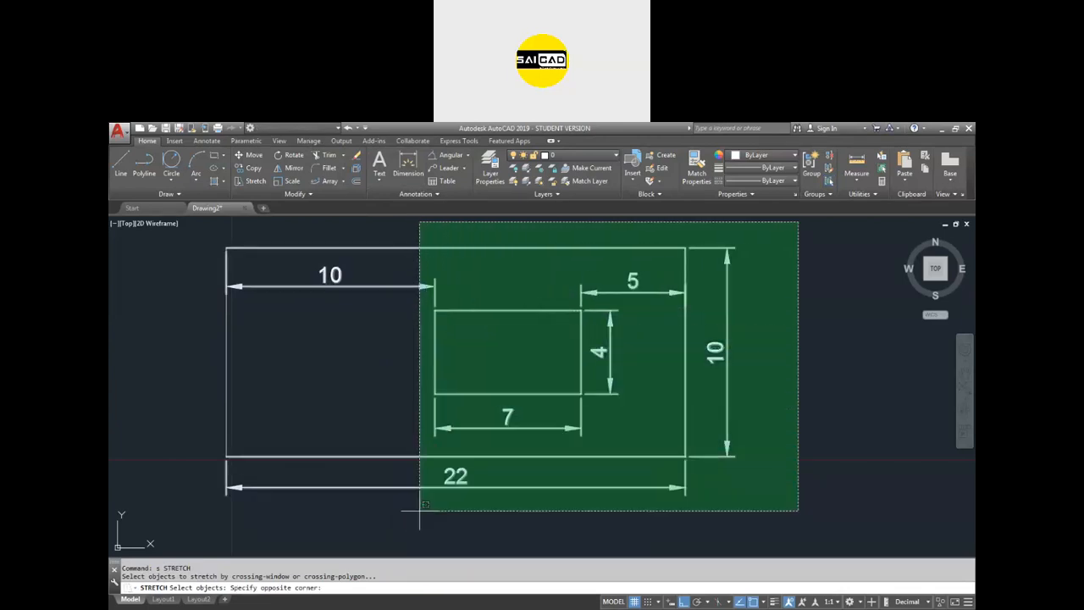
{"action": "left_click", "coordinate": [389, 526]}
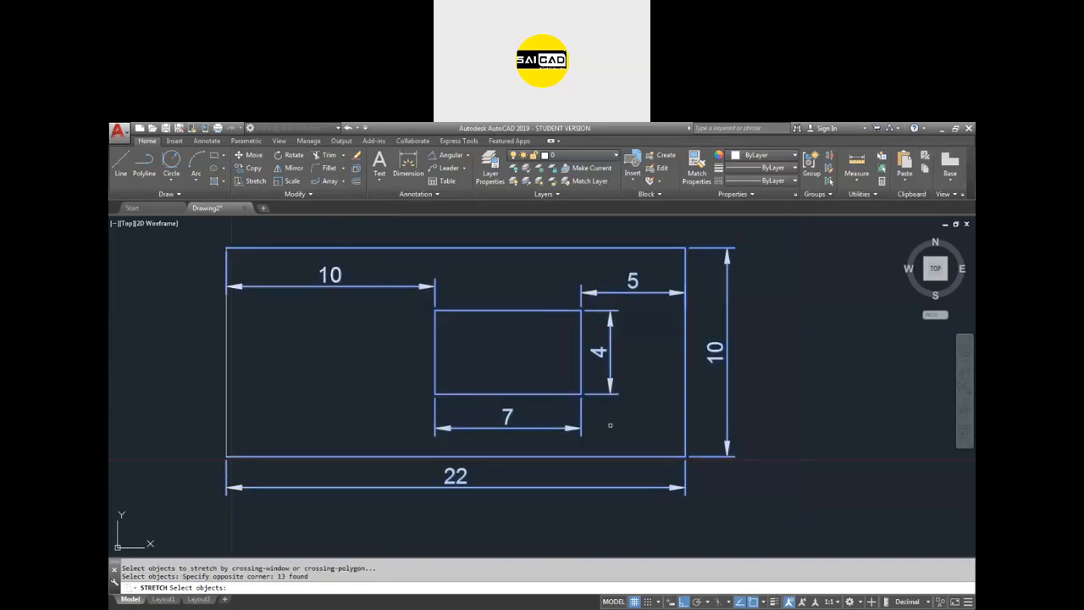
{"action": "key", "text": "Return"}
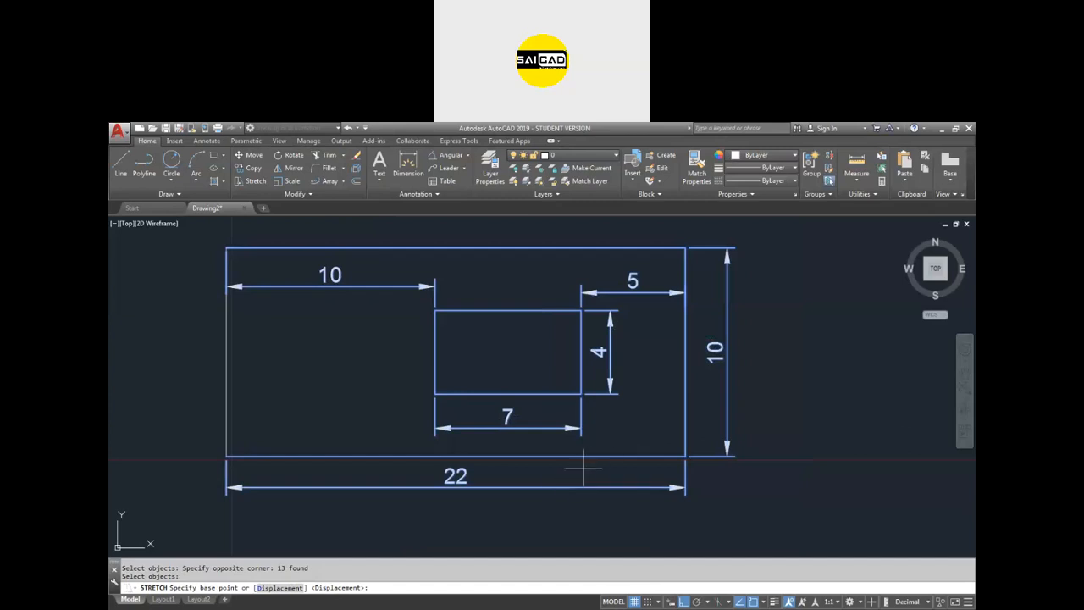
{"action": "left_click", "coordinate": [653, 428]}
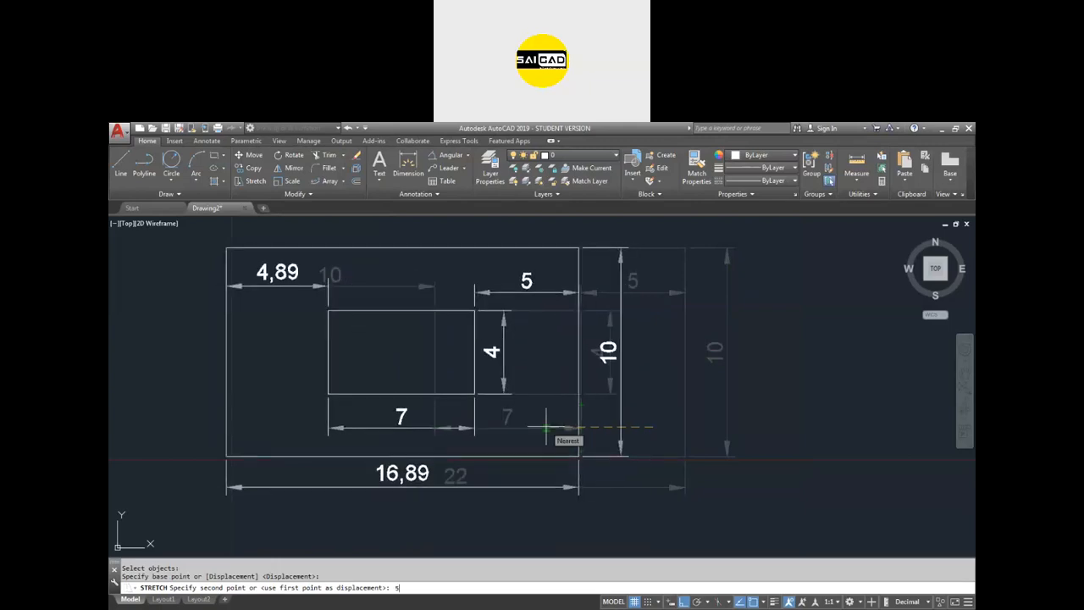
{"action": "key", "text": "Return"}
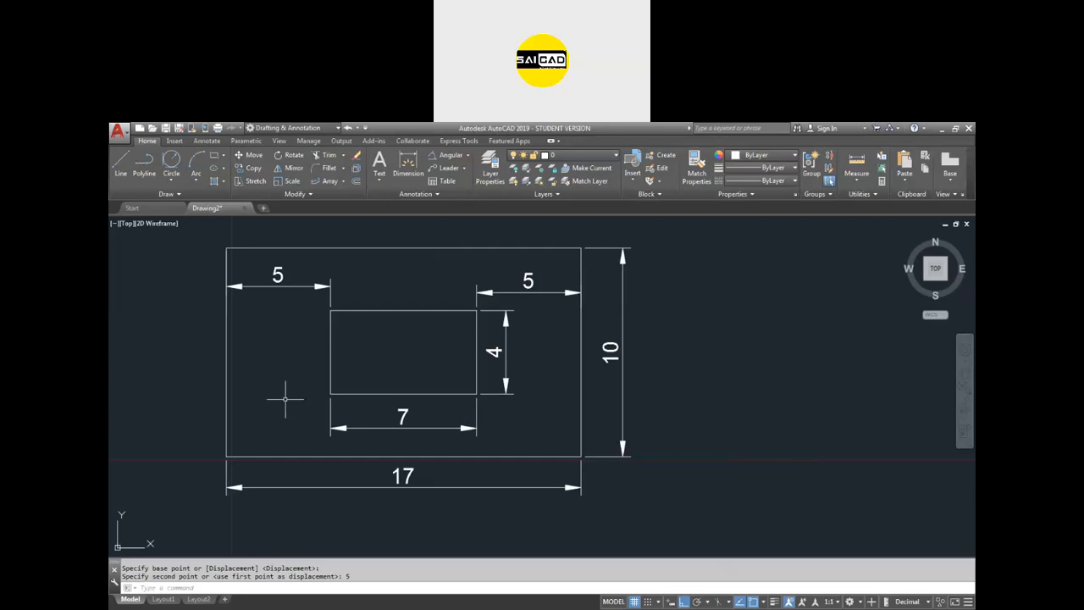
Step: Stretch the inner rectangle together with the outer rectangle's right side 5 units to the right, using a crossing selection
{"action": "type", "text": "s"}
{"action": "key", "text": "Return"}
{"action": "left_click", "coordinate": [659, 229]}
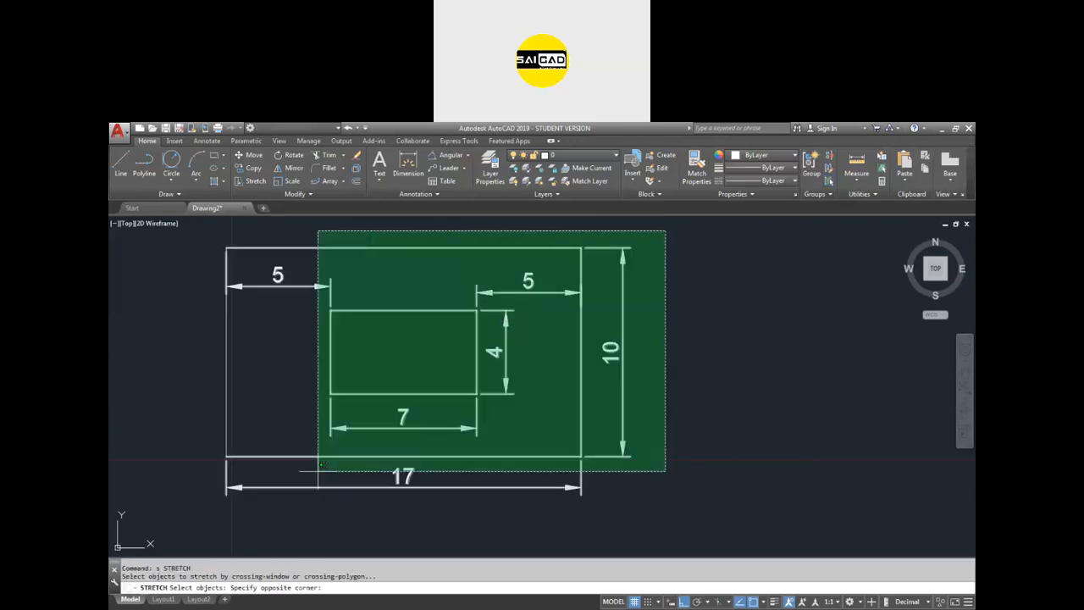
{"action": "left_click", "coordinate": [307, 527]}
{"action": "key", "text": "Return"}
{"action": "left_click", "coordinate": [322, 503]}
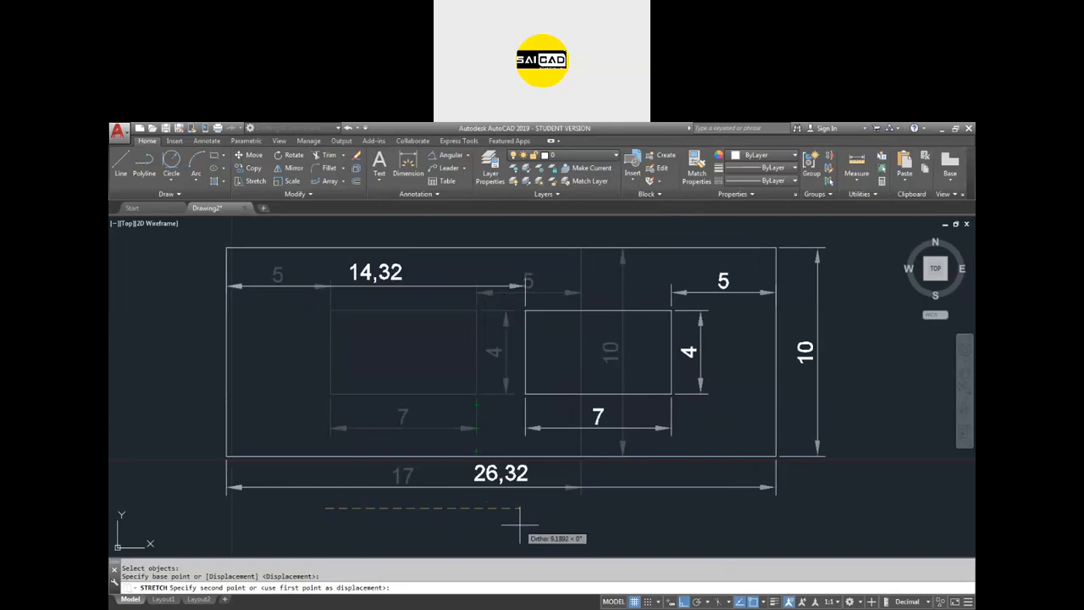
{"action": "type", "text": "5"}
{"action": "key", "text": "Return"}
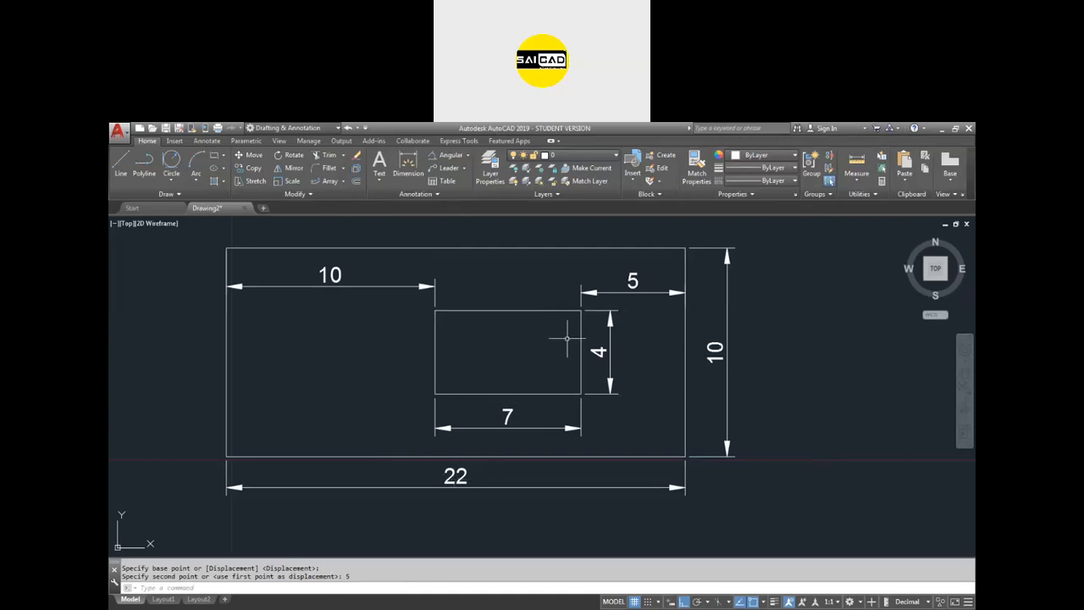
Step: Stretch the right sides of both the inner and outer rectangles 3 units to the right
{"action": "type", "text": "s"}
{"action": "key", "text": "Return"}
{"action": "left_click", "coordinate": [791, 221]}
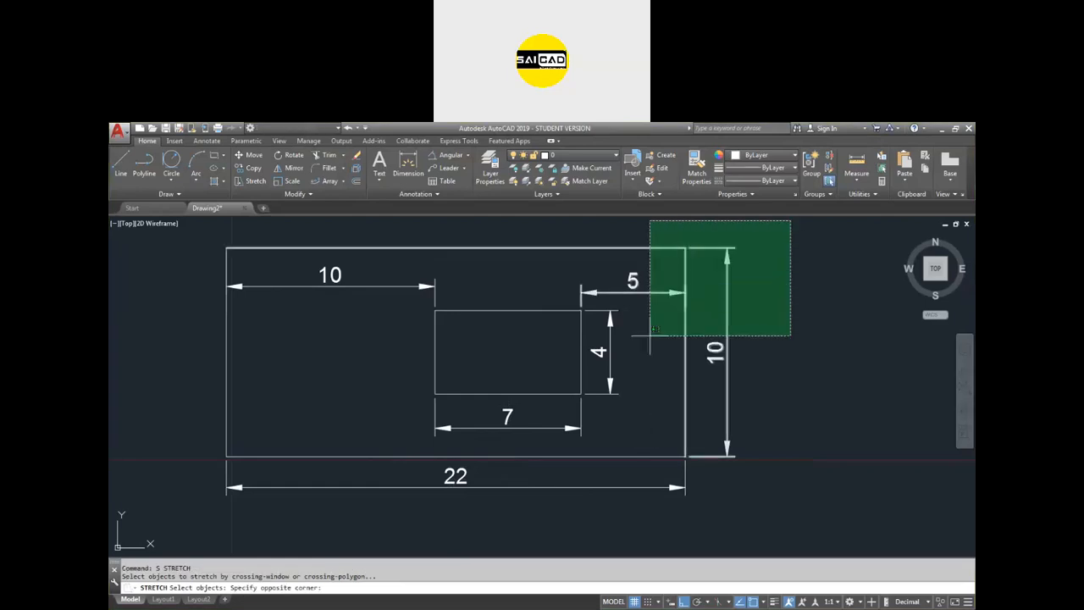
{"action": "left_click", "coordinate": [519, 526]}
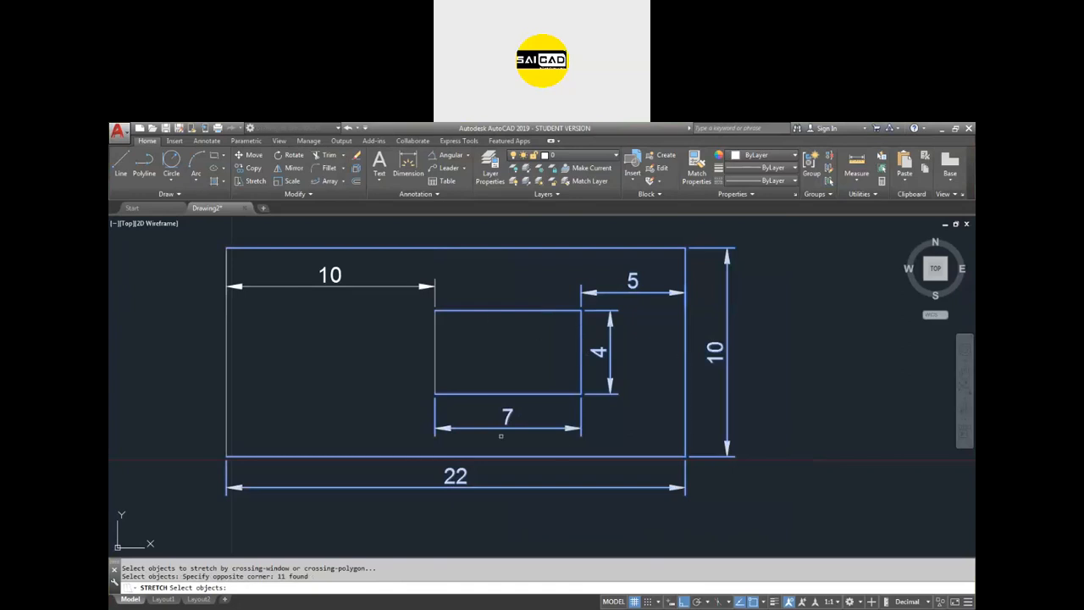
{"action": "key", "text": "Return"}
{"action": "left_click", "coordinate": [652, 404]}
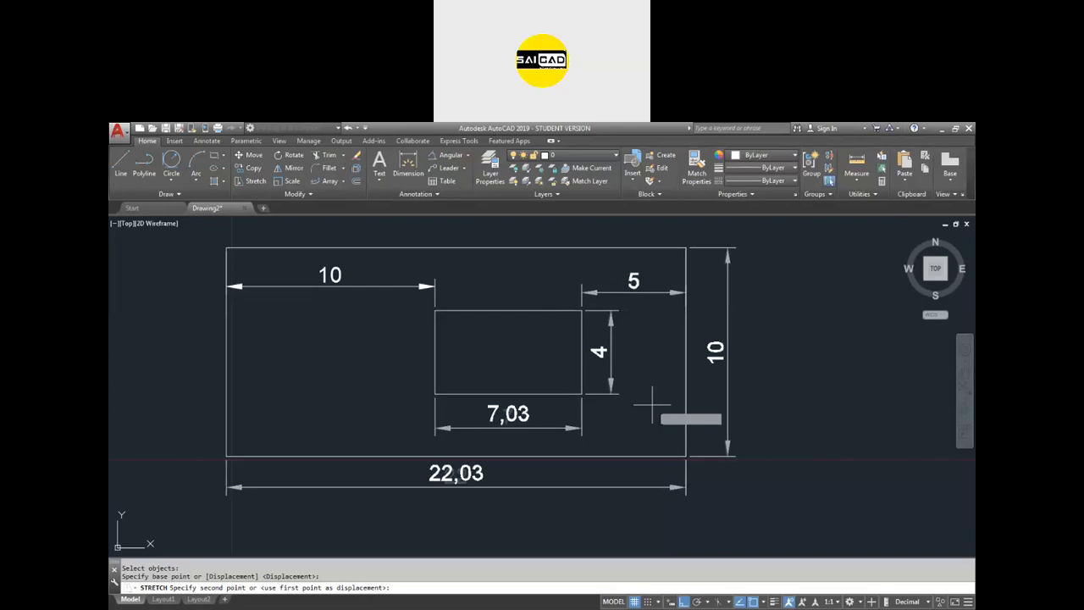
{"action": "type", "text": "3"}
{"action": "key", "text": "Return"}
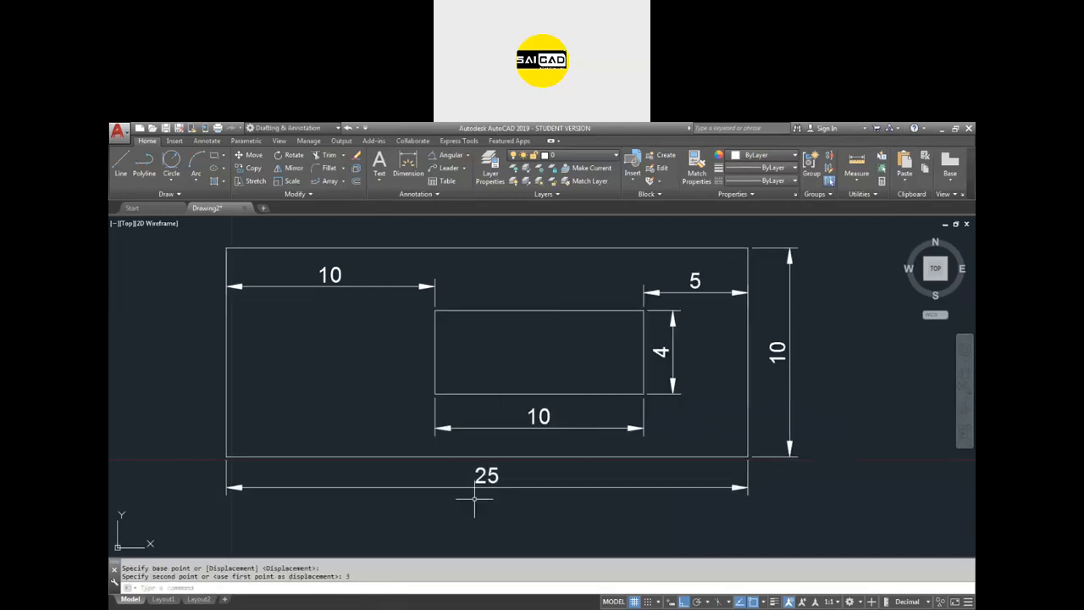
{"action": "scroll", "coordinate": [449, 504], "scroll_direction": "down", "scroll_amount": 1}
{"action": "scroll", "coordinate": [524, 485], "scroll_direction": "up", "scroll_amount": 1}
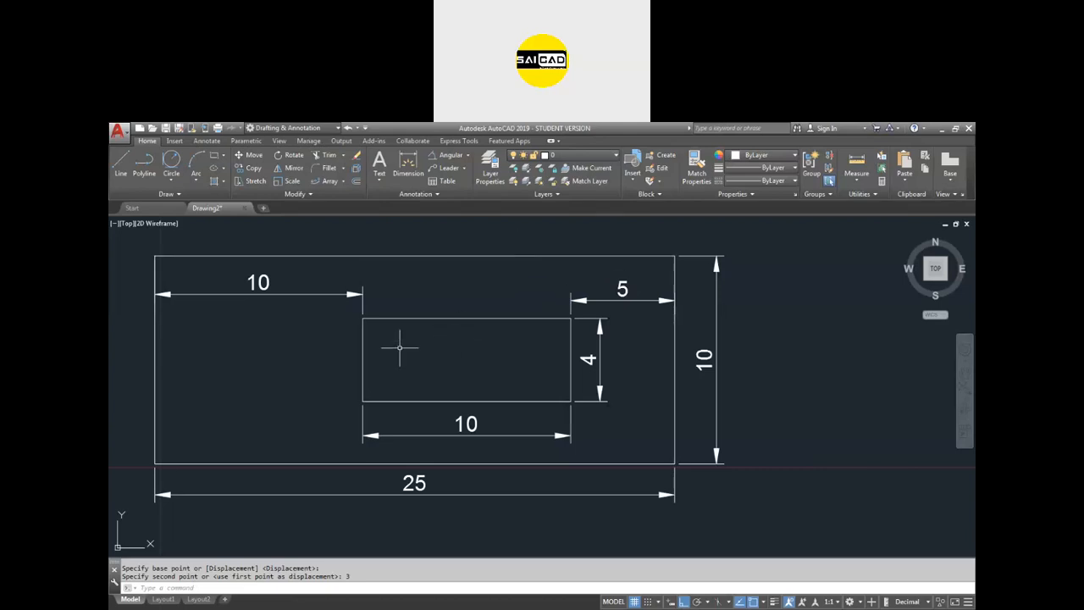
{"action": "scroll", "coordinate": [413, 368], "scroll_direction": "down", "scroll_amount": 2}
{"action": "key", "text": "Escape"}
{"action": "scroll", "coordinate": [474, 436], "scroll_direction": "down", "scroll_amount": 4}
{"action": "scroll", "coordinate": [432, 388], "scroll_direction": "up", "scroll_amount": 4}
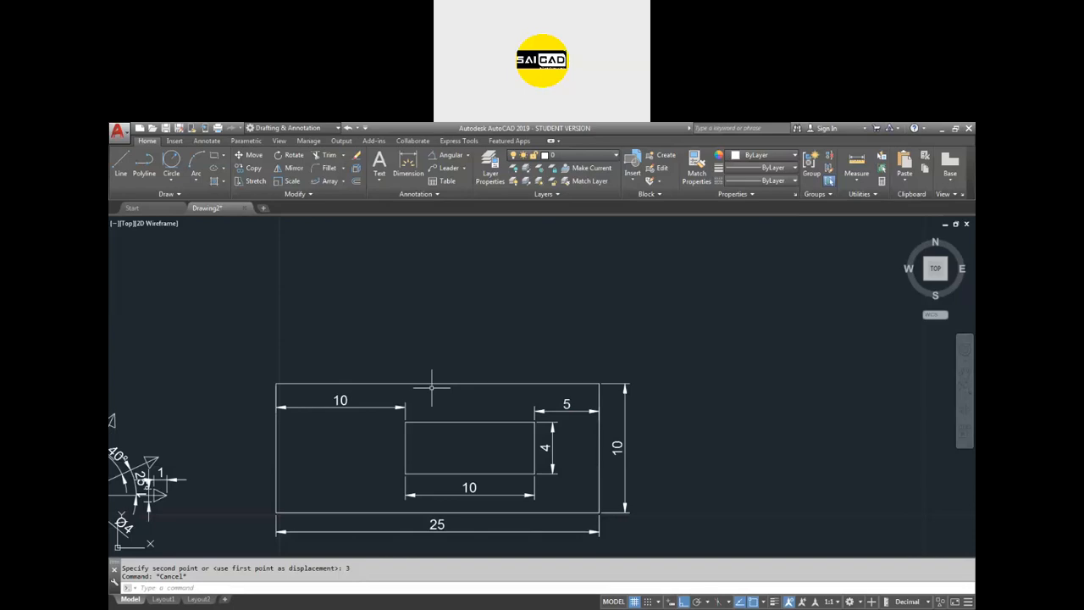
Step: Insert the reference image of the rounded plate with circles beside the dimensioned rectangles, at scale factor 0.1 and the default rotation of 0
{"action": "scroll", "coordinate": [449, 368], "scroll_direction": "down", "scroll_amount": 8}
{"action": "key", "text": "Escape"}
{"action": "scroll", "coordinate": [385, 386], "scroll_direction": "up", "scroll_amount": 6}
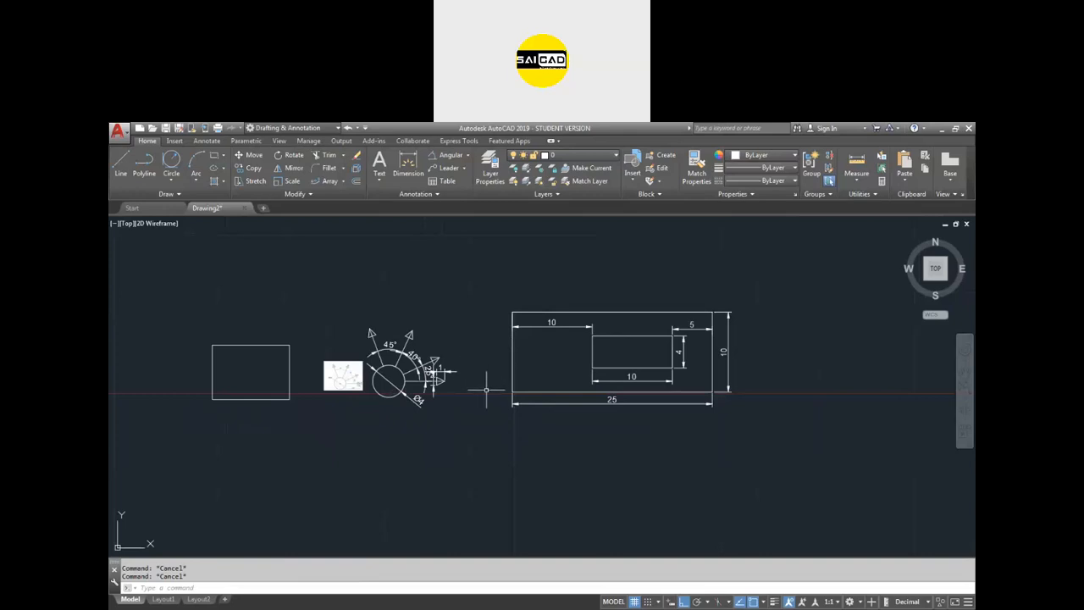
{"action": "scroll", "coordinate": [424, 419], "scroll_direction": "down", "scroll_amount": 3}
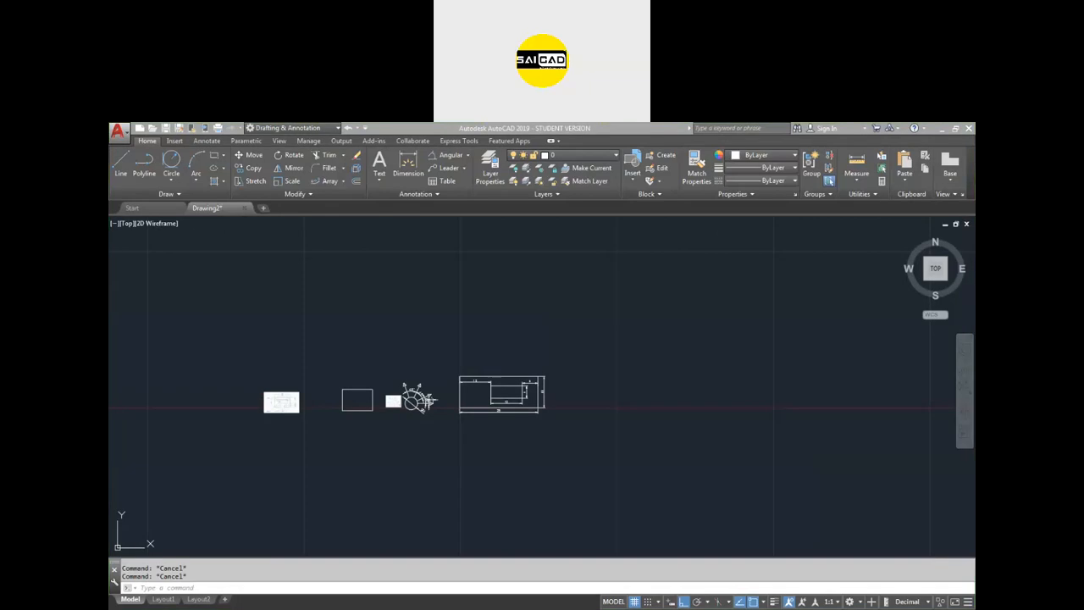
{"action": "left_click_drag", "start_coordinate": [893, 429], "coordinate": [637, 415]}
{"action": "left_click", "coordinate": [636, 404]}
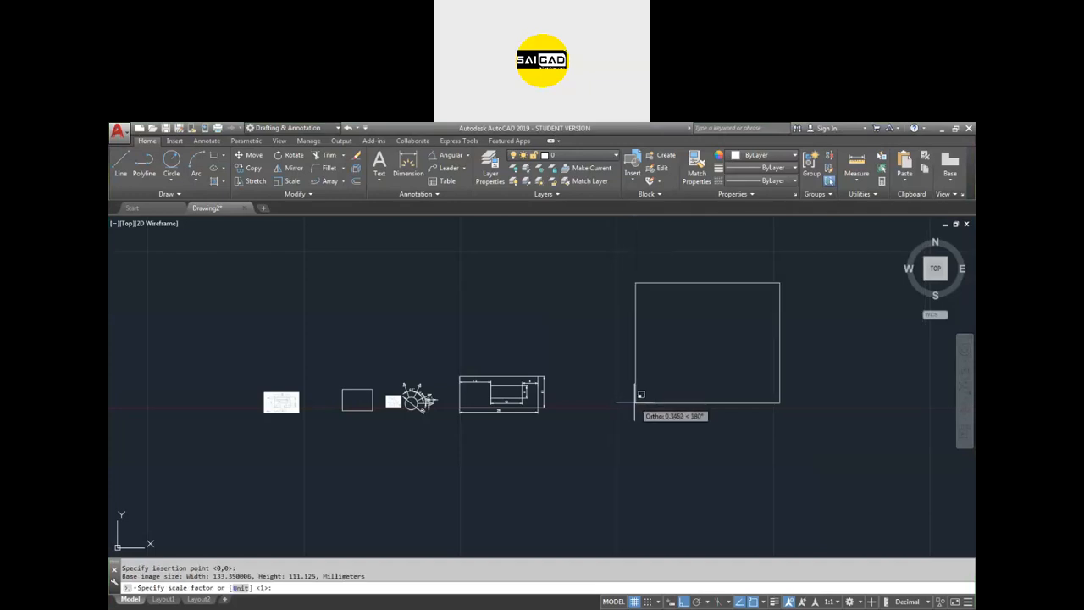
{"action": "type", "text": ".1"}
{"action": "key", "text": "Return"}
{"action": "key", "text": "Return"}
{"action": "scroll", "coordinate": [716, 390], "scroll_direction": "up", "scroll_amount": 4}
{"action": "scroll", "coordinate": [762, 398], "scroll_direction": "up", "scroll_amount": 3}
{"action": "key", "text": "Escape"}
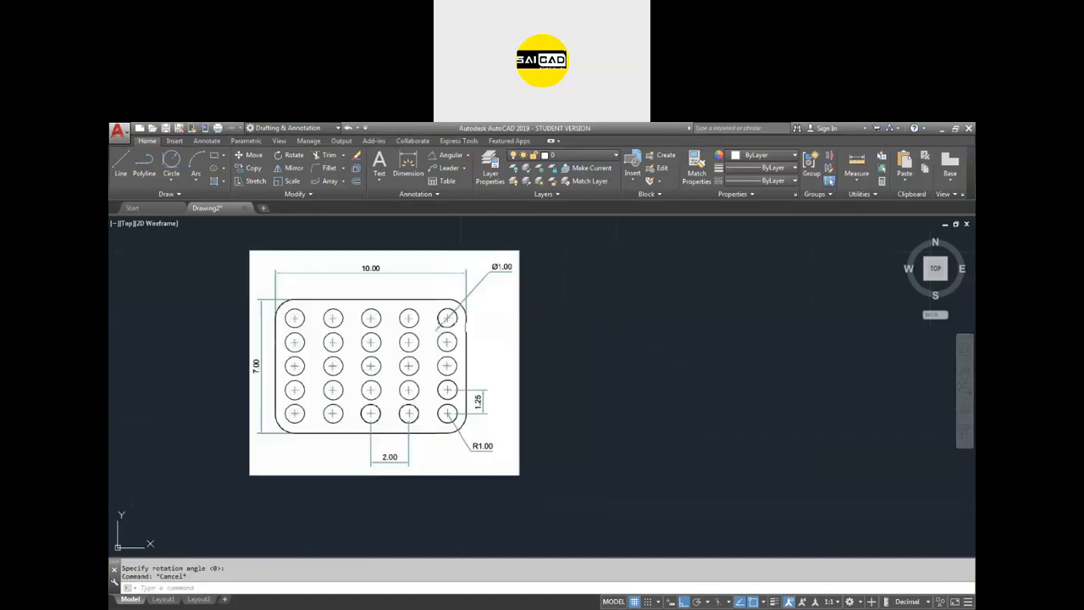
Step: Draw a rectangle of length 10 and width 7 with fillet radius 1 beside the reference image
{"action": "scroll", "coordinate": [322, 415], "scroll_direction": "down", "scroll_amount": 1}
{"action": "scroll", "coordinate": [230, 411], "scroll_direction": "down", "scroll_amount": 2}
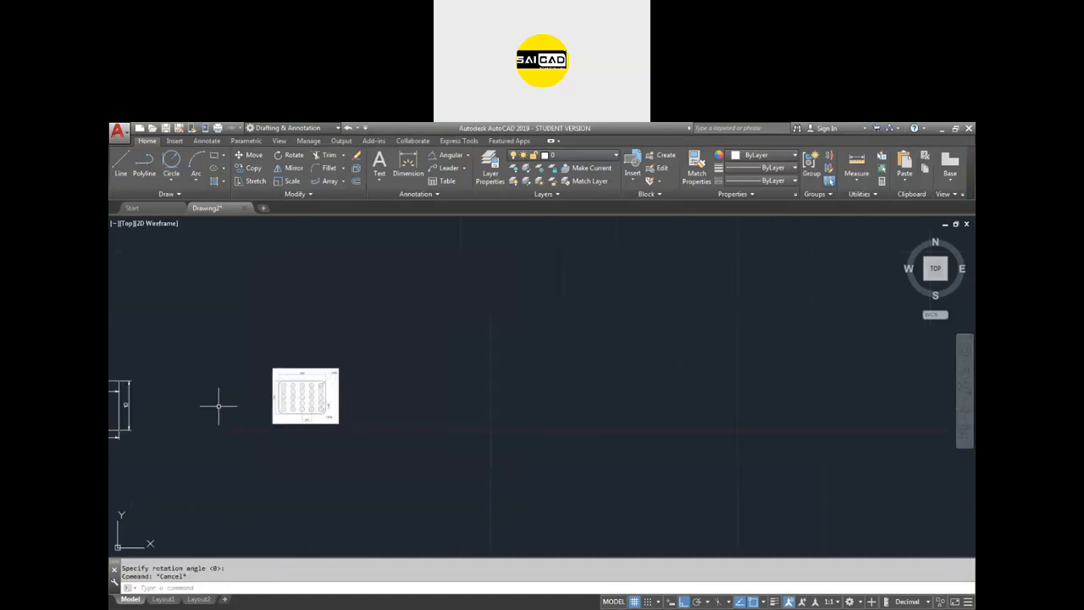
{"action": "scroll", "coordinate": [217, 407], "scroll_direction": "up", "scroll_amount": 3}
{"action": "scroll", "coordinate": [435, 372], "scroll_direction": "up", "scroll_amount": 2}
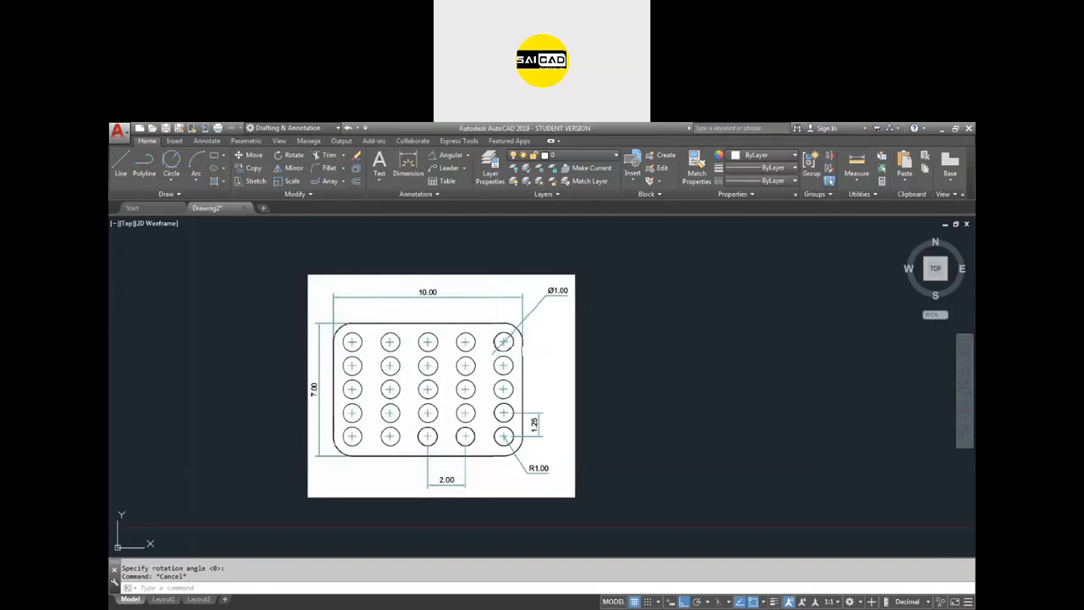
{"action": "type", "text": "rec"}
{"action": "key", "text": "Return"}
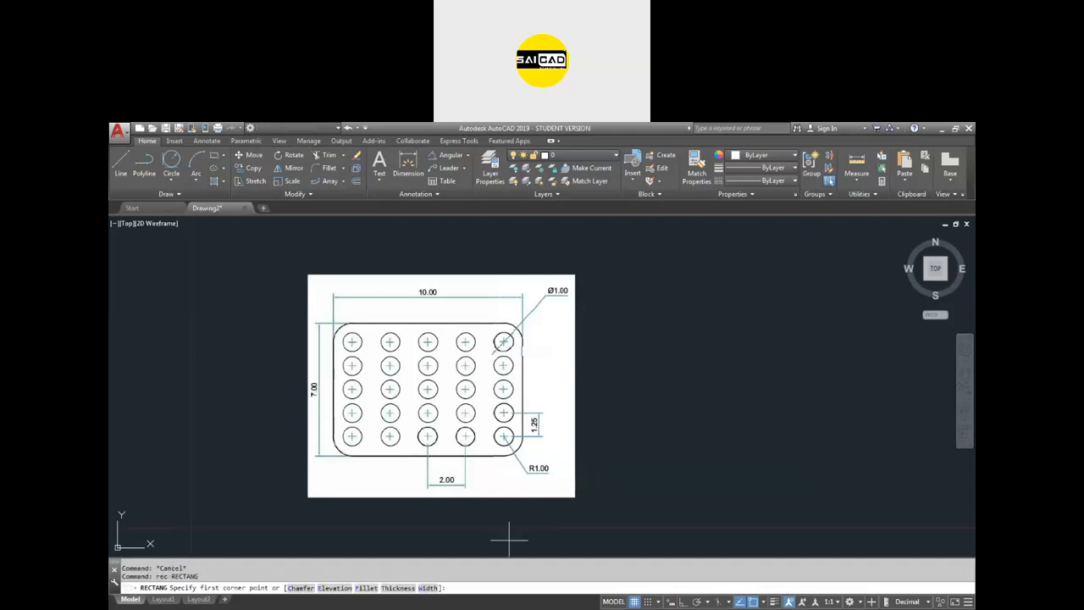
{"action": "left_click", "coordinate": [365, 588]}
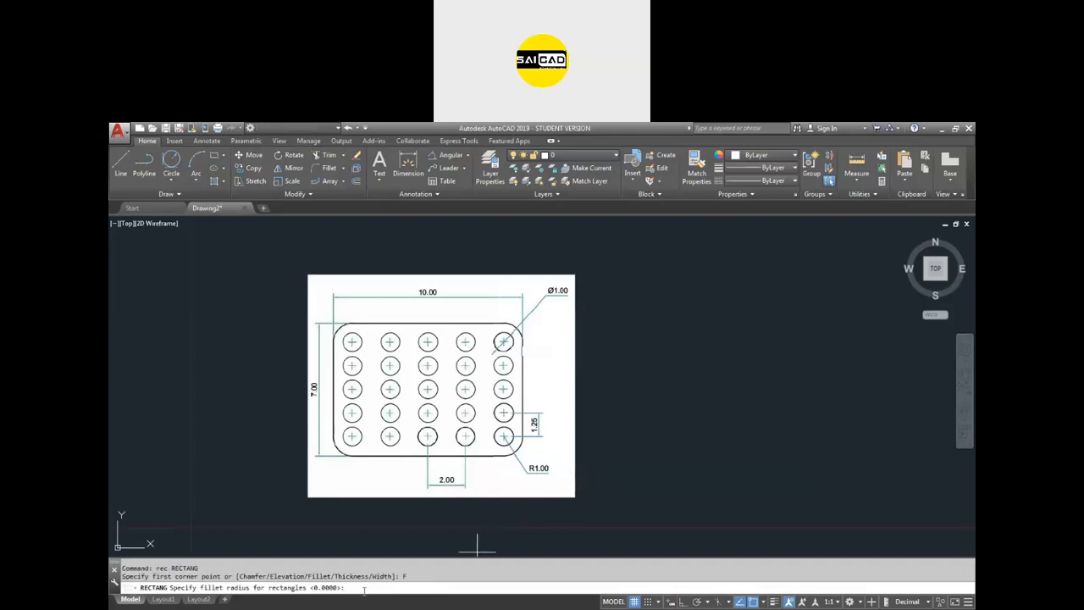
{"action": "type", "text": "1"}
{"action": "key", "text": "Return"}
{"action": "left_click", "coordinate": [666, 476]}
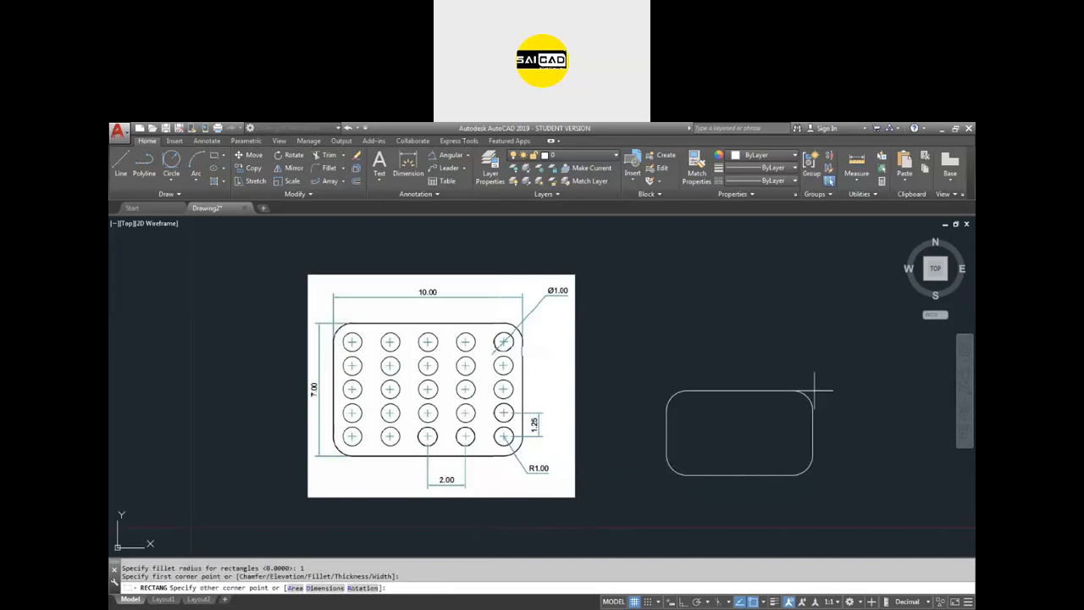
{"action": "type", "text": "d"}
{"action": "key", "text": "Return"}
{"action": "type", "text": "10"}
{"action": "key", "text": "Return"}
{"action": "type", "text": "7"}
{"action": "key", "text": "Return"}
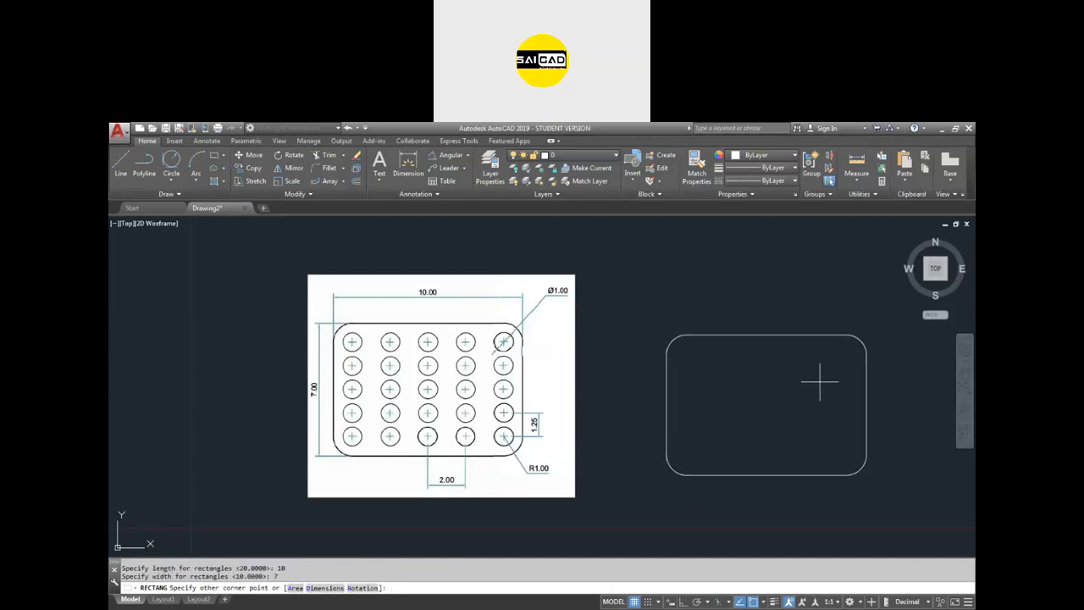
{"action": "left_click", "coordinate": [820, 383]}
{"action": "scroll", "coordinate": [802, 410], "scroll_direction": "up", "scroll_amount": 2}
{"action": "scroll", "coordinate": [554, 428], "scroll_direction": "down", "scroll_amount": 2}
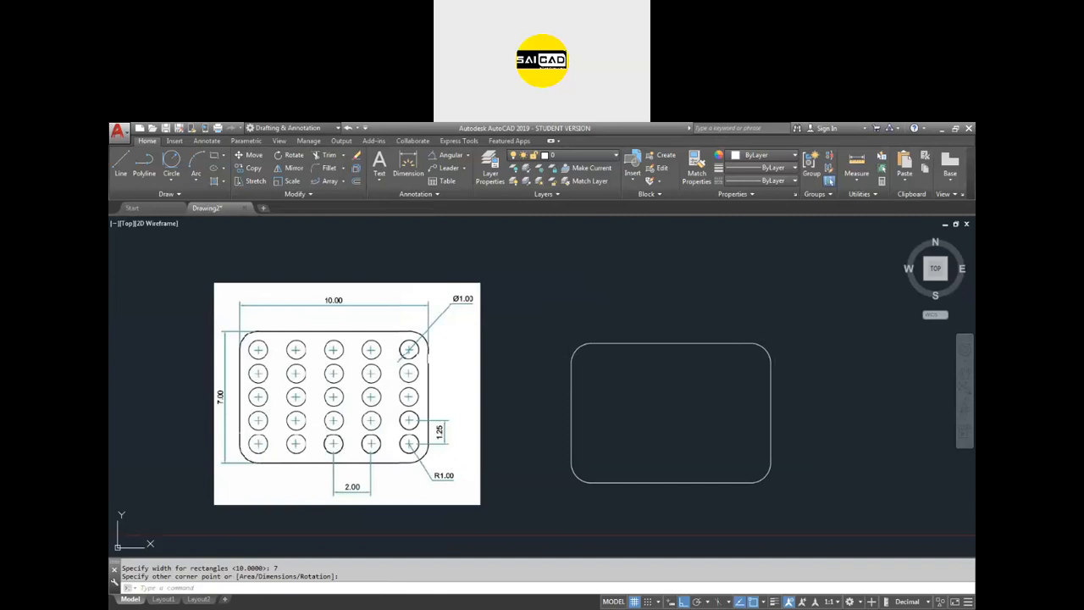
Step: Draw a circle of diameter 1 centred on the arc centre of the rounded rectangle's lower-left corner
{"action": "left_click", "coordinate": [569, 455]}
{"action": "type", "text": "c"}
{"action": "key", "text": "Return"}
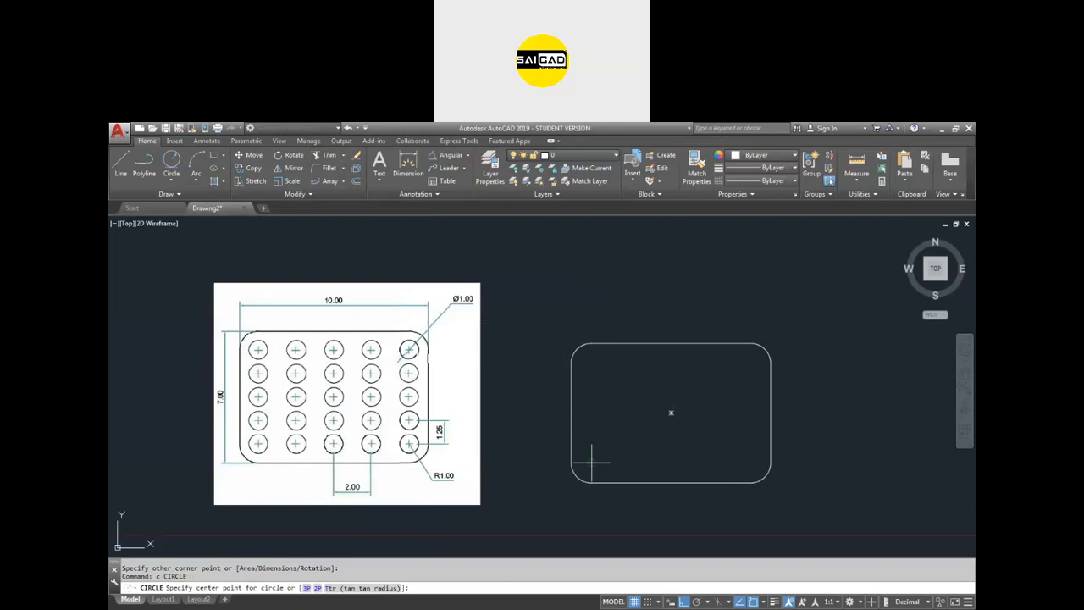
{"action": "left_click", "coordinate": [591, 462]}
{"action": "type", "text": "d"}
{"action": "key", "text": "Return"}
{"action": "type", "text": "1"}
{"action": "key", "text": "Return"}
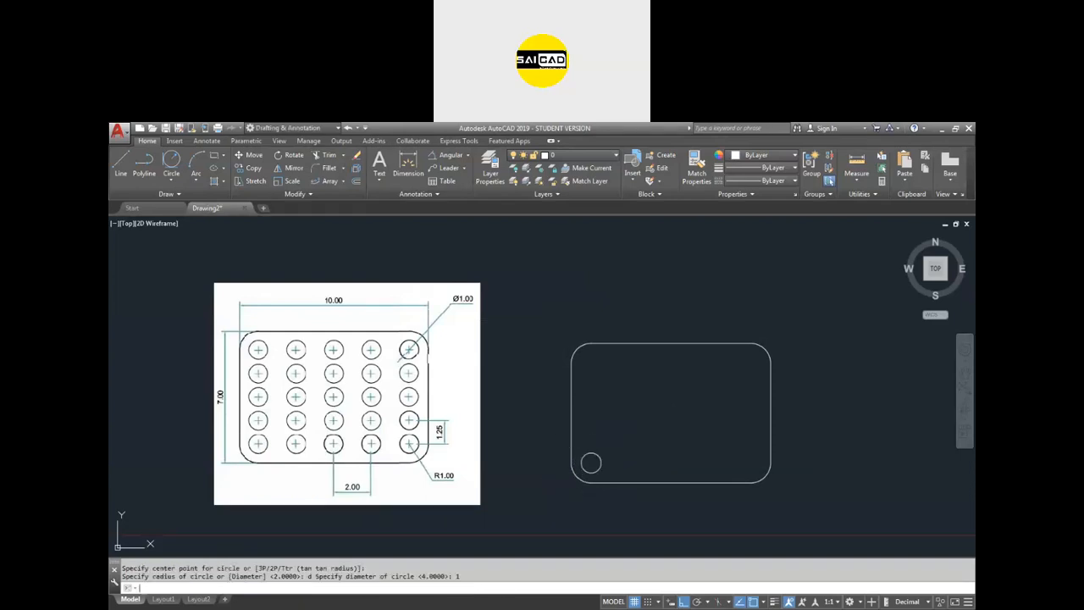
{"action": "key", "text": "Escape"}
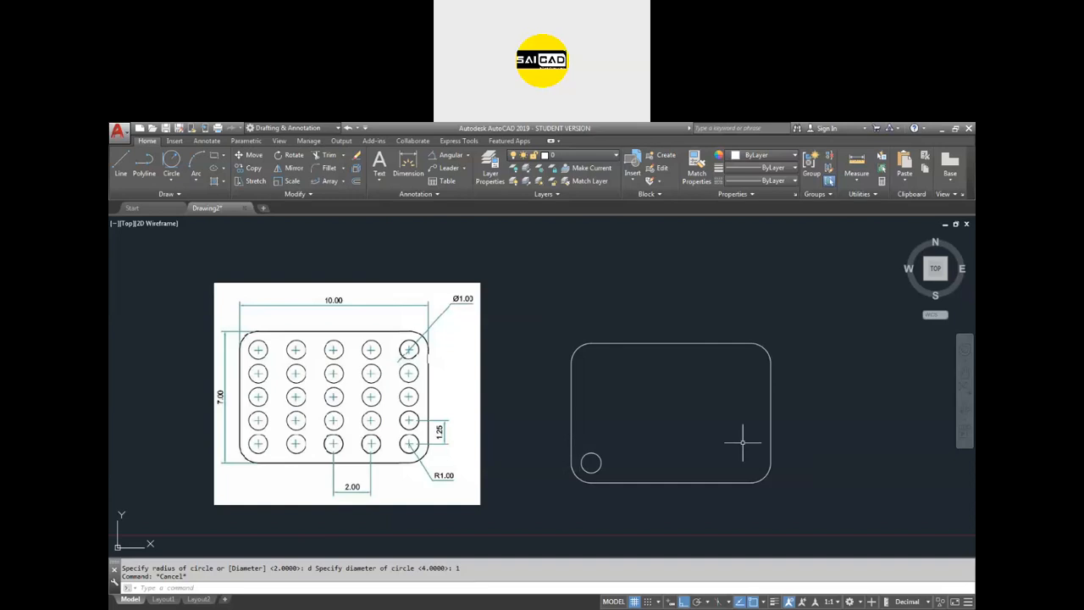
{"action": "left_click", "coordinate": [608, 448]}
{"action": "left_click", "coordinate": [580, 461]}
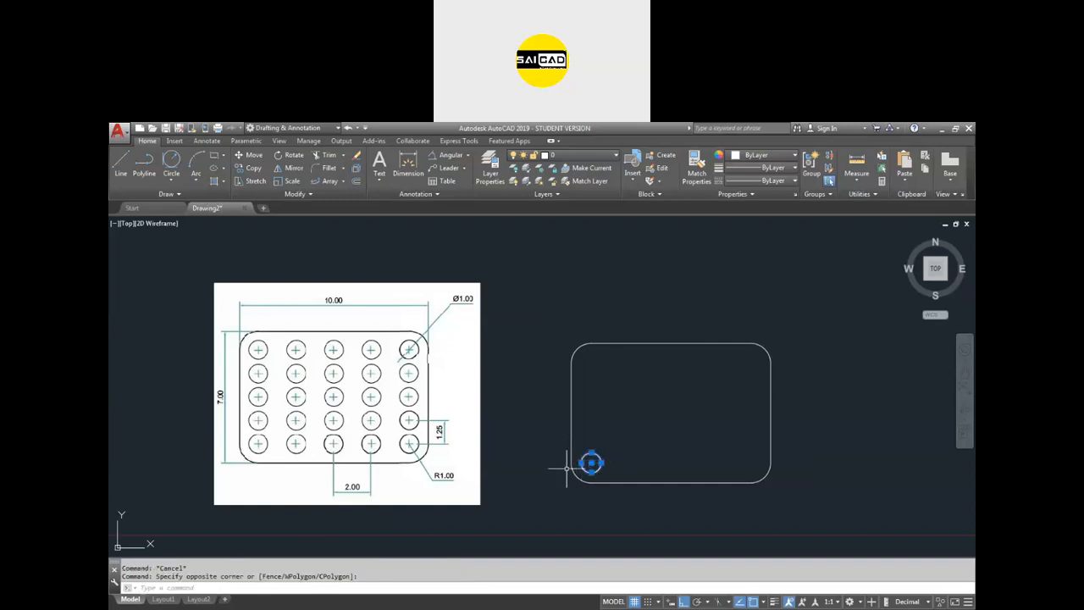
{"action": "left_click", "coordinate": [343, 183]}
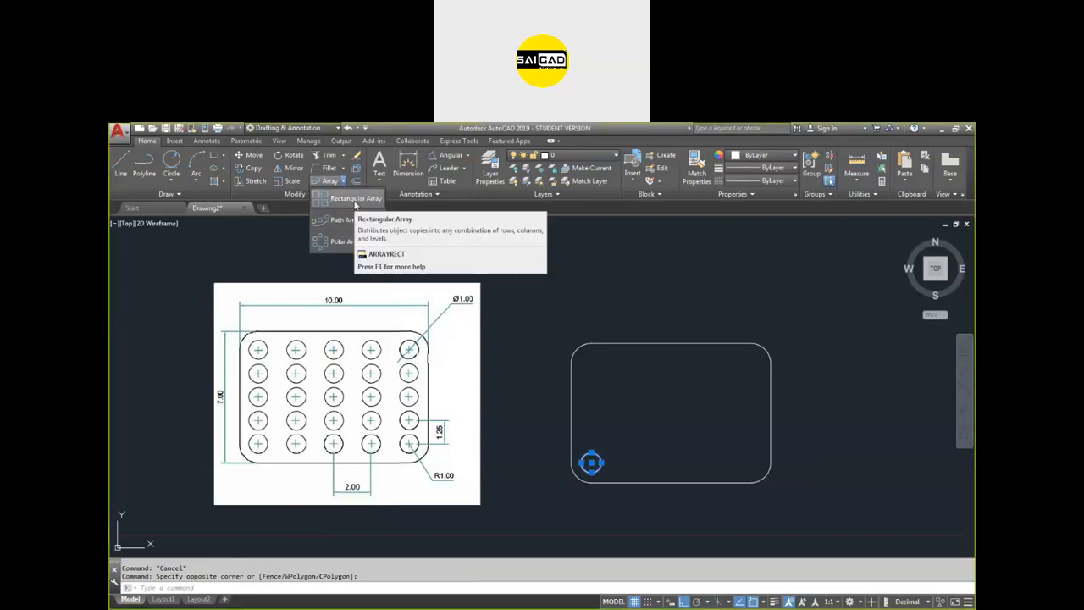
{"action": "left_click", "coordinate": [355, 201]}
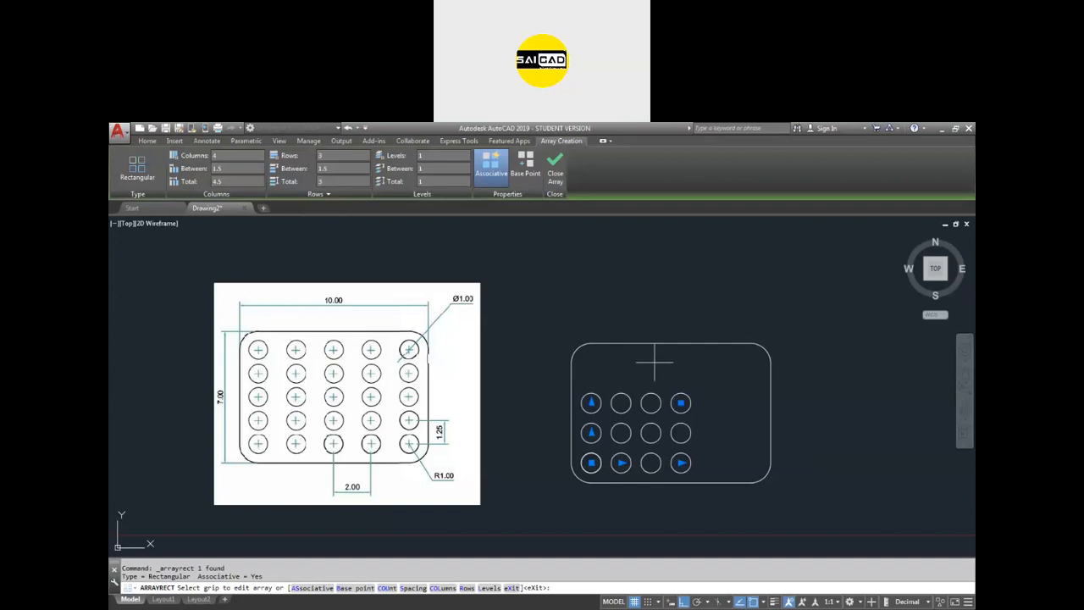
{"action": "key", "text": "Escape"}
{"action": "key", "text": "ctrl+z"}
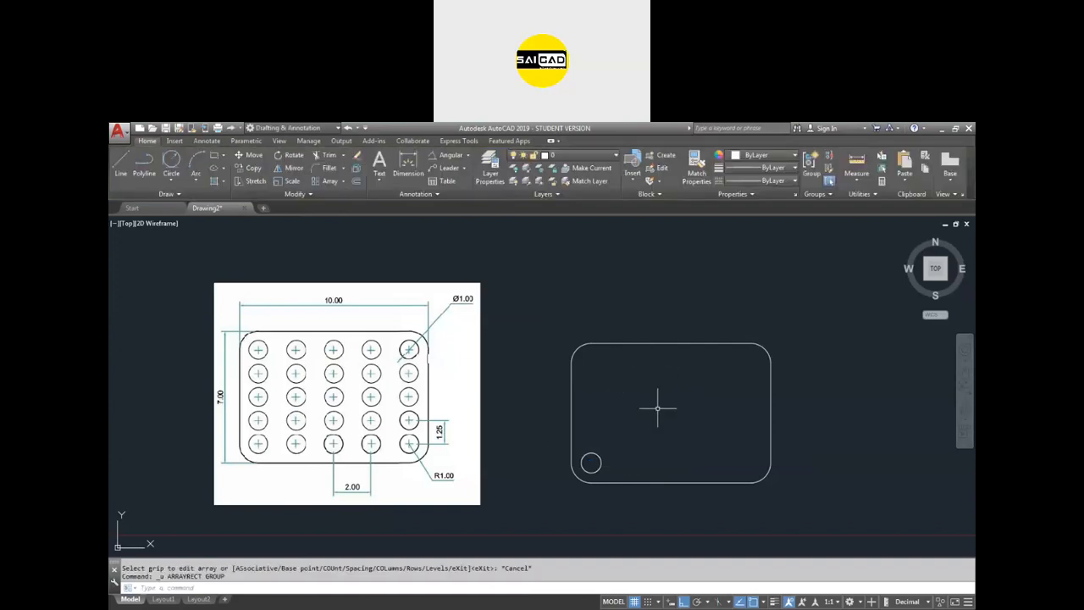
Step: Create a rectangular array from the circle inside the rounded rectangle, using the Array command
{"action": "type", "text": "ar"}
{"action": "key", "text": "Return"}
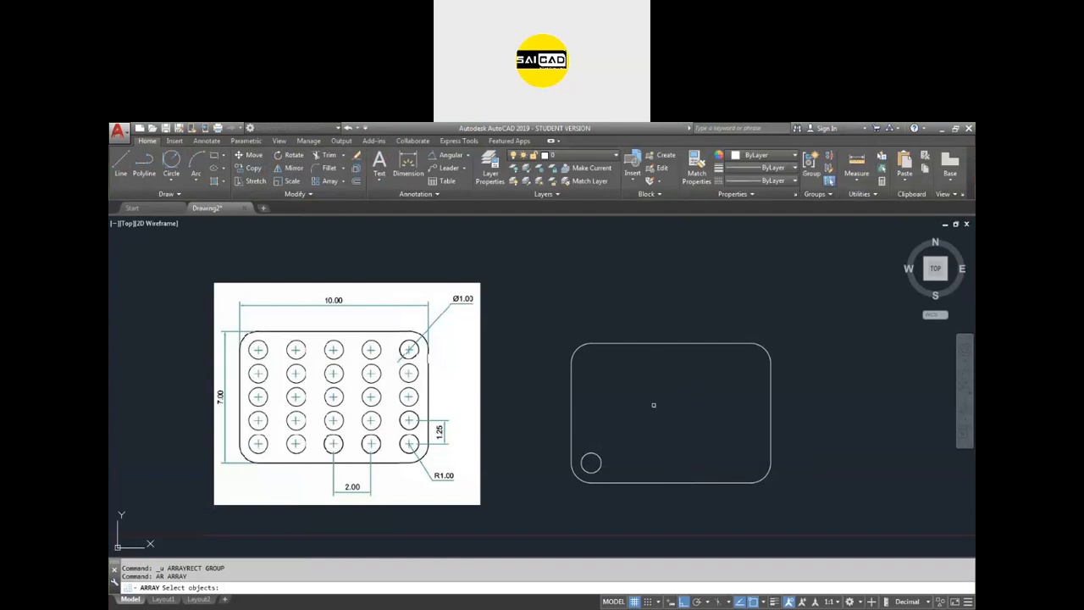
{"action": "left_click", "coordinate": [611, 433]}
{"action": "left_click", "coordinate": [581, 467]}
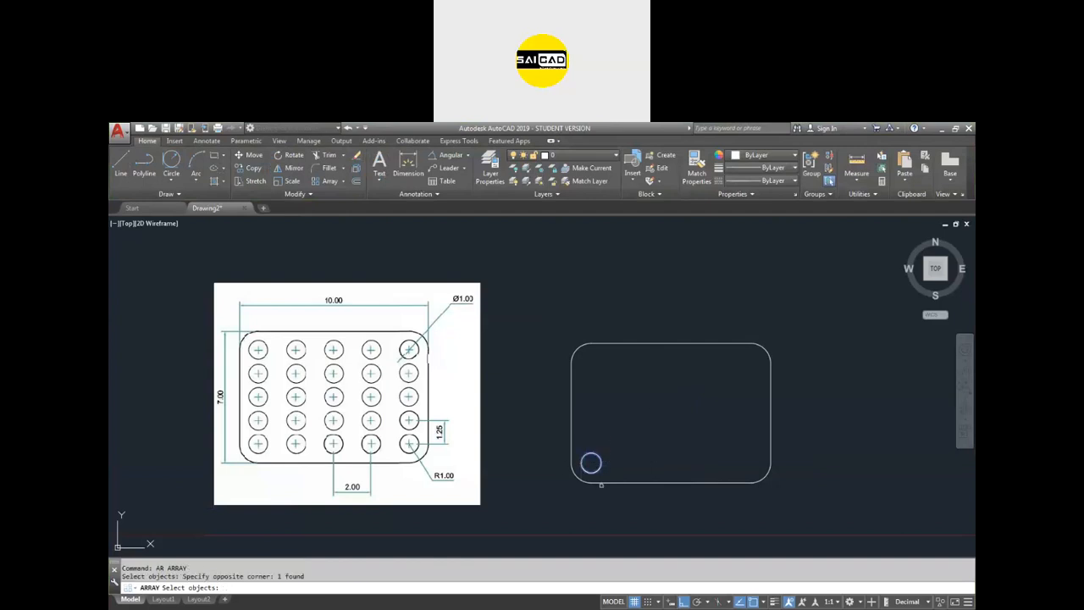
{"action": "key", "text": "Return"}
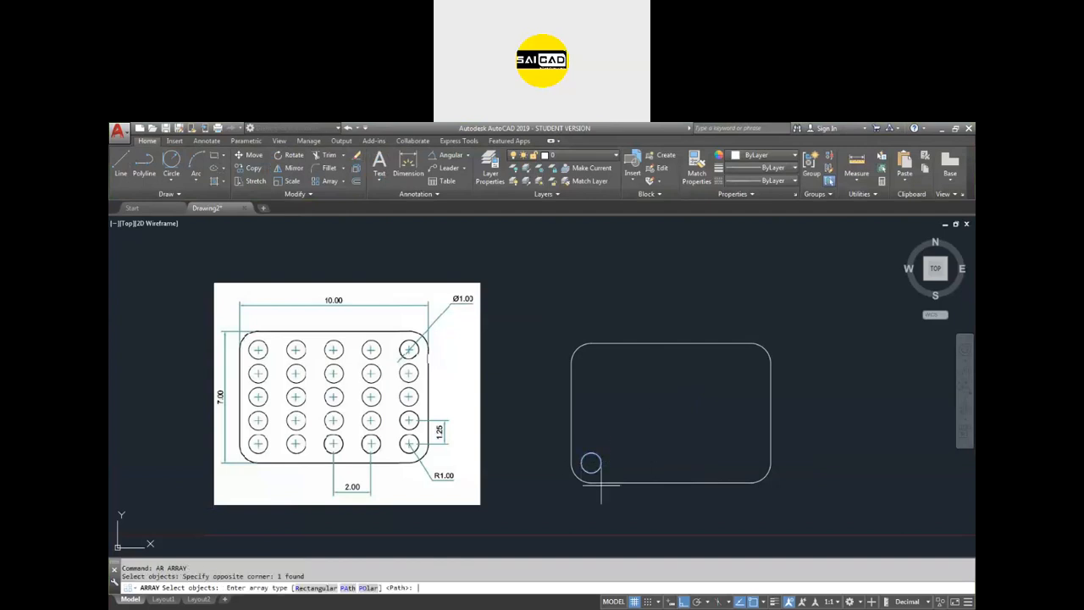
{"action": "left_click", "coordinate": [316, 587]}
{"action": "scroll", "coordinate": [765, 472], "scroll_direction": "up", "scroll_amount": 2}
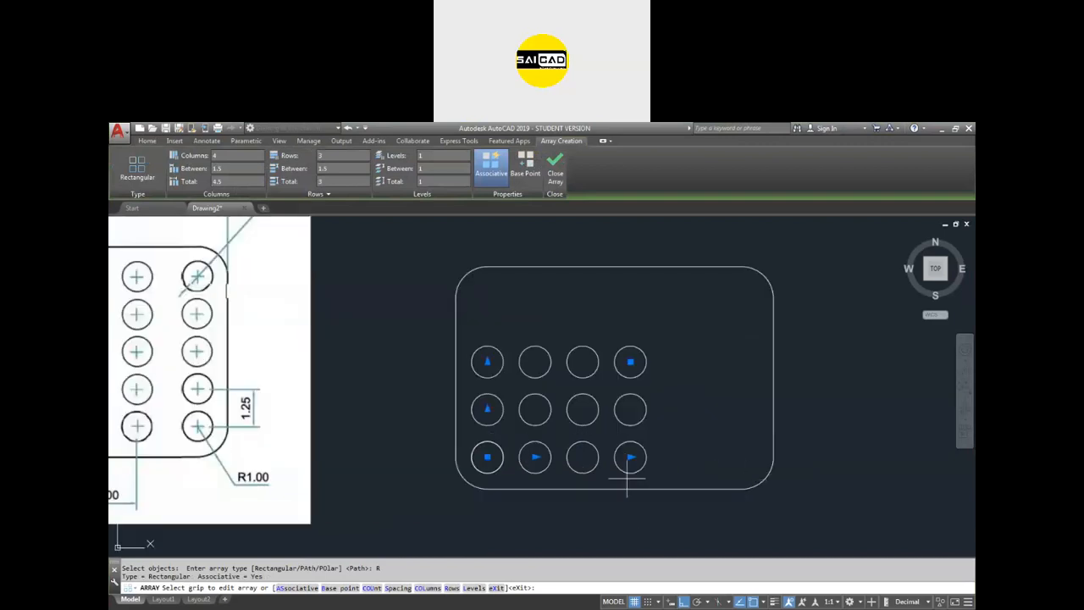
Step: Grip-edit the array's column spacing to about 2.21, and try adjusting its row spacing
{"action": "left_click", "coordinate": [487, 457]}
{"action": "left_click", "coordinate": [487, 456]}
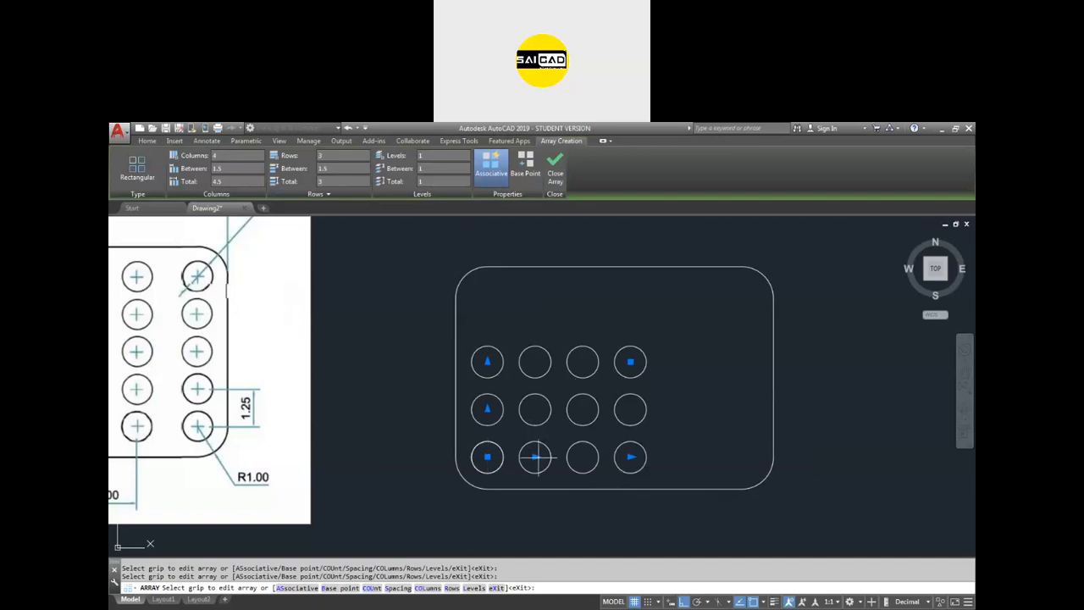
{"action": "left_click", "coordinate": [535, 456]}
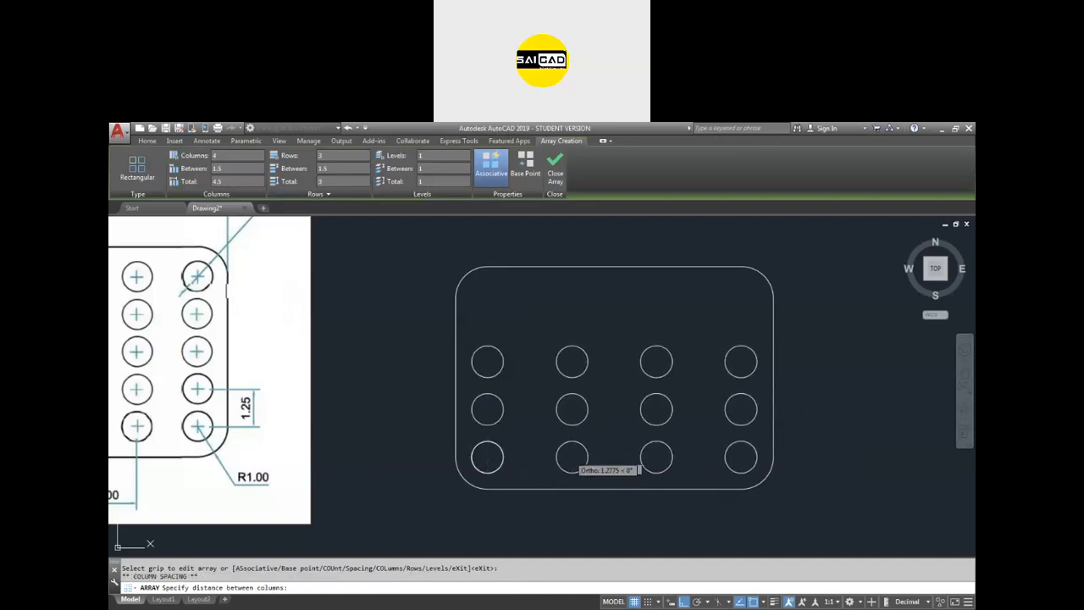
{"action": "left_click", "coordinate": [556, 456]}
{"action": "left_click", "coordinate": [487, 408]}
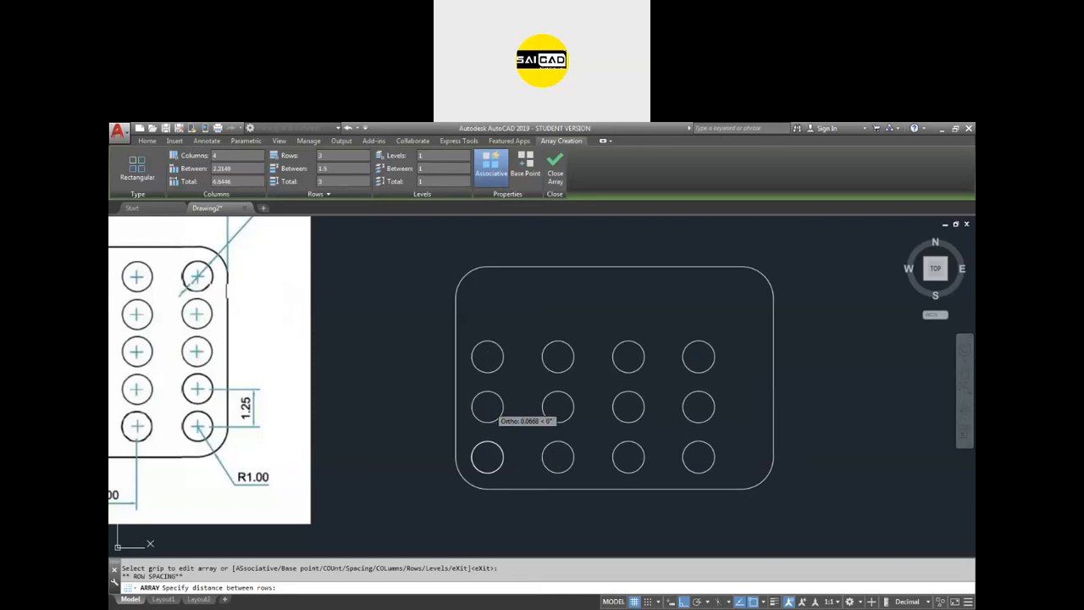
{"action": "left_click", "coordinate": [494, 403]}
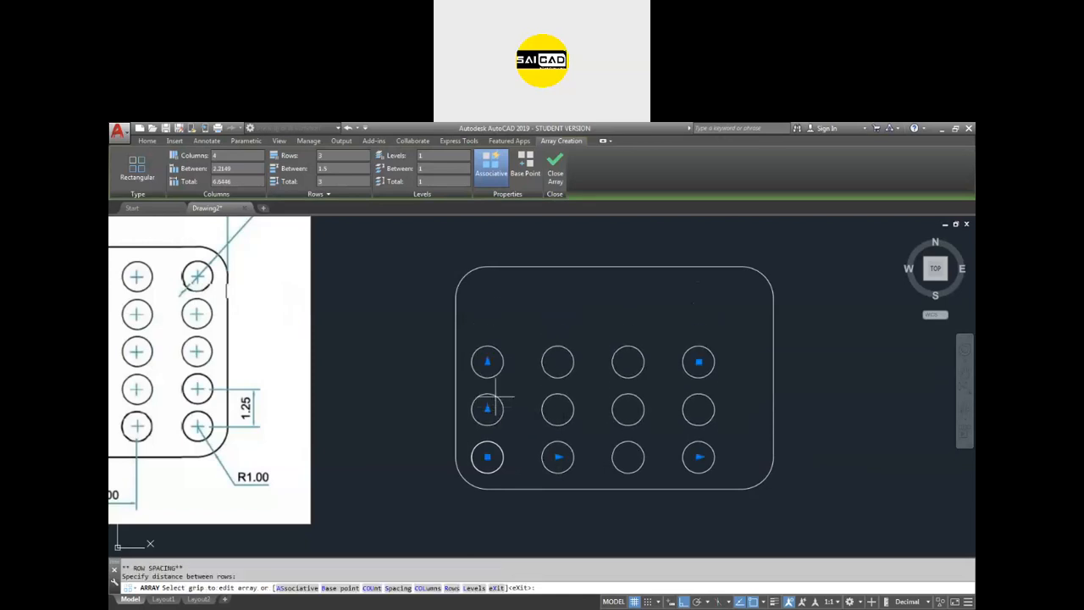
Step: Grip-edit the circle array's row count to 4 and its column count to 6
{"action": "left_click", "coordinate": [487, 362]}
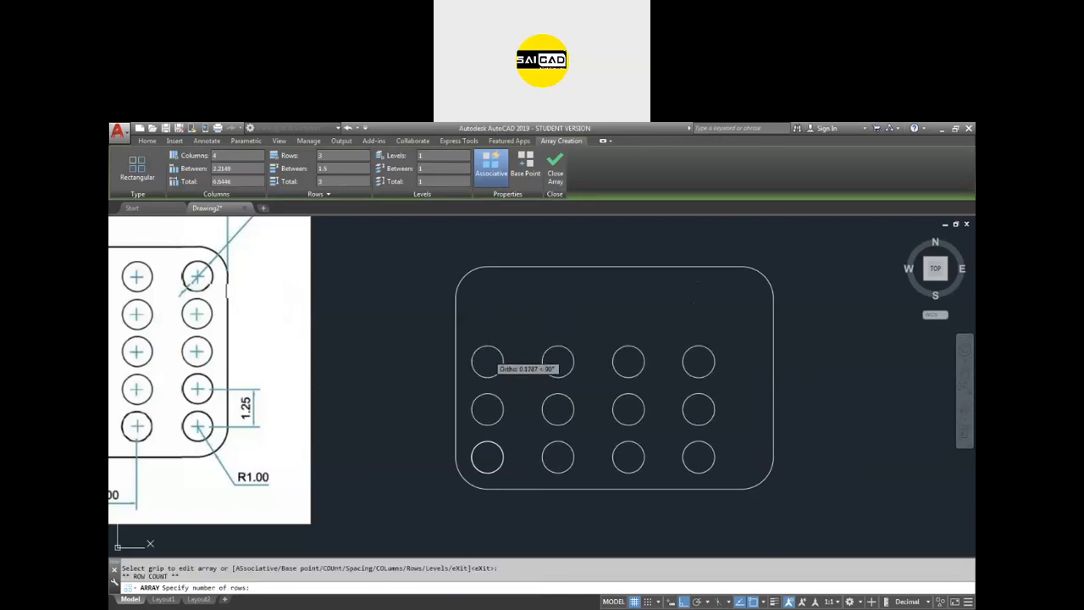
{"action": "left_click", "coordinate": [489, 312]}
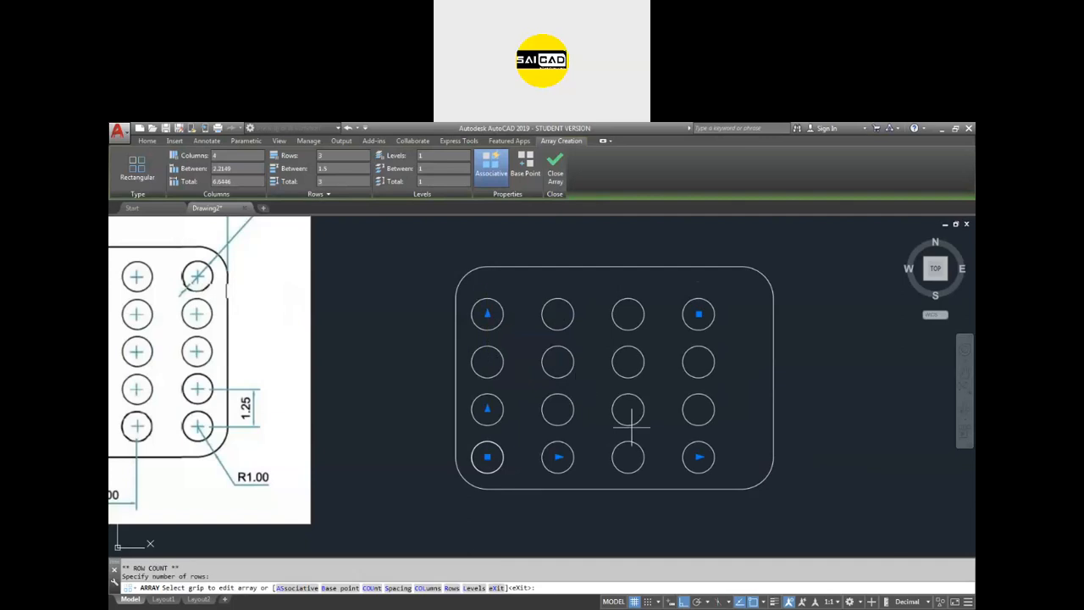
{"action": "left_click", "coordinate": [698, 457]}
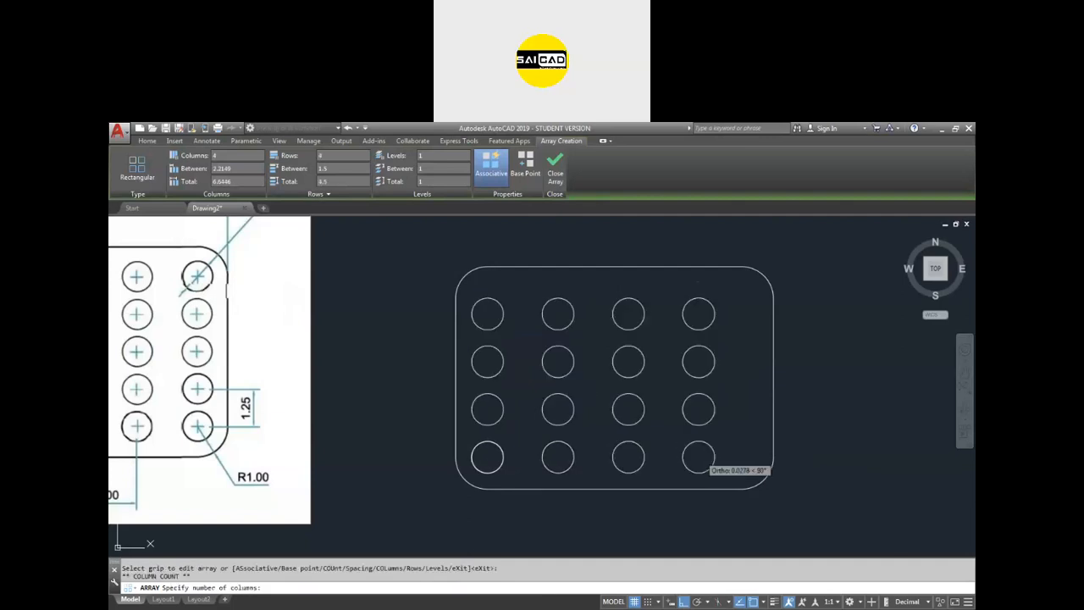
{"action": "left_click", "coordinate": [880, 457]}
Step: With Ortho off, grip-edit the array's row and column counts together to 3 rows and 4 columns
{"action": "left_click", "coordinate": [839, 313]}
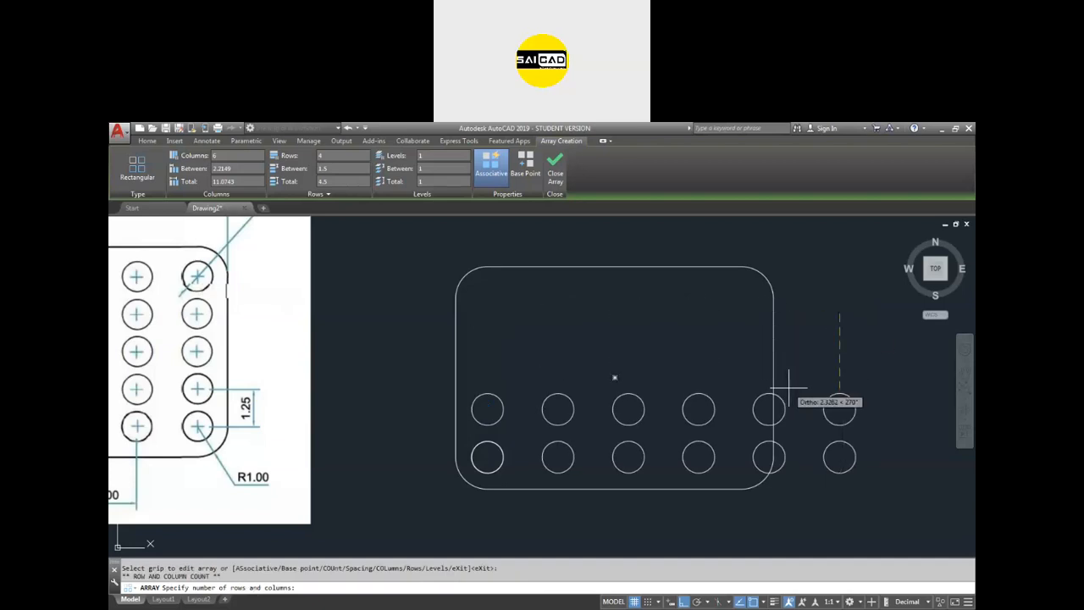
{"action": "key", "text": "F8"}
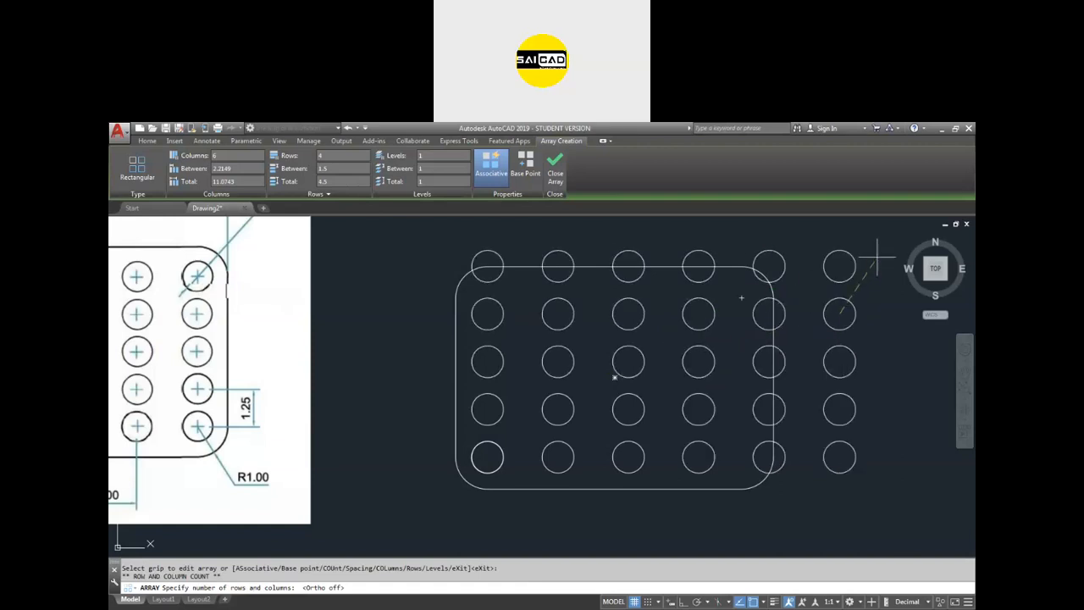
{"action": "left_click", "coordinate": [746, 318]}
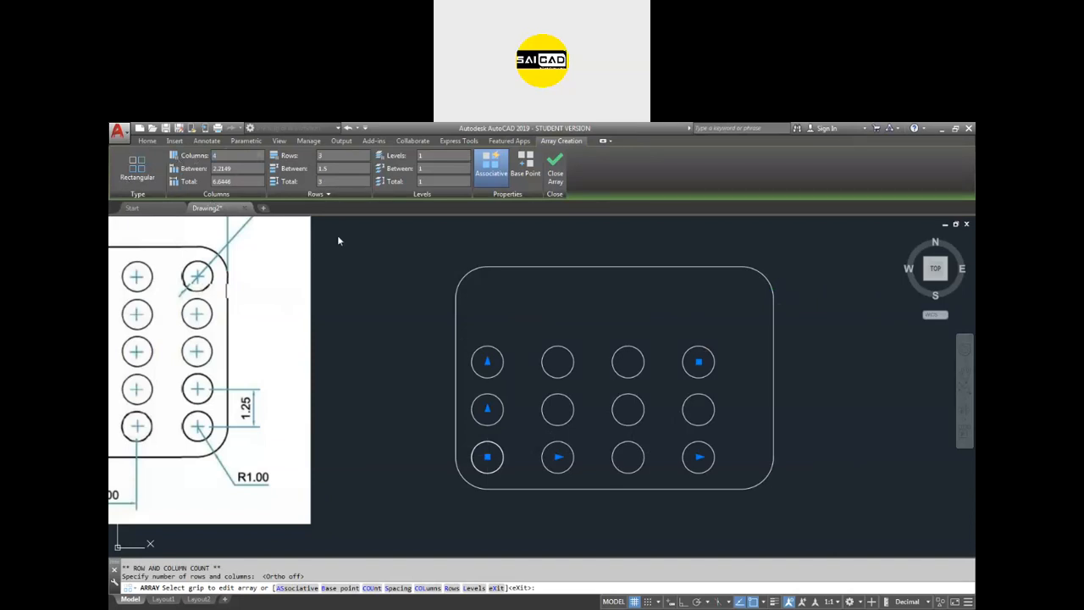
Step: Set the circle array to 5 columns with a column spacing of 2
{"action": "type", "text": "5"}
{"action": "key", "text": "Return"}
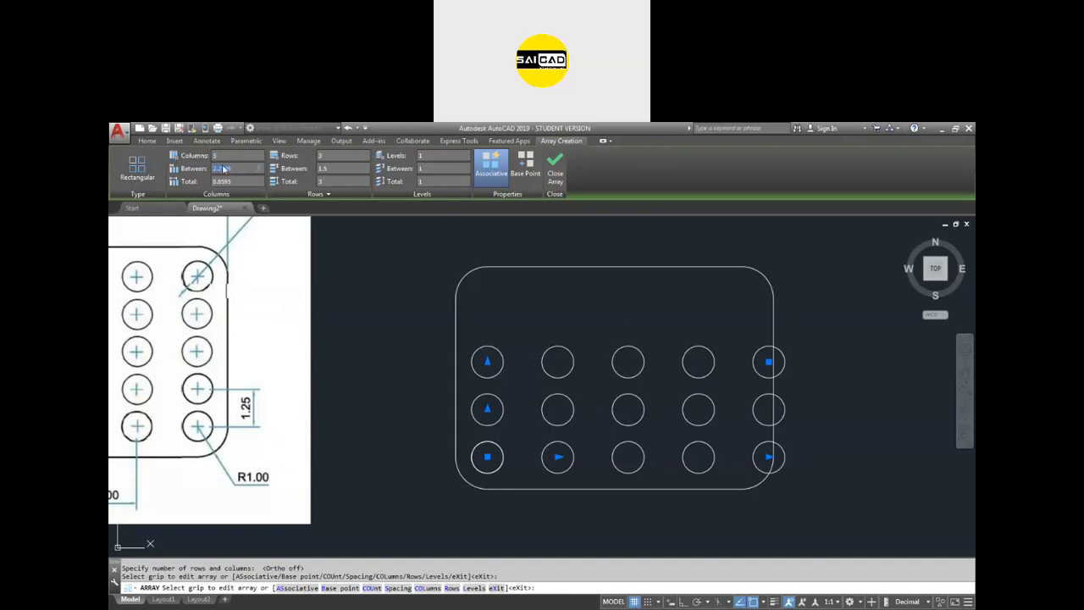
{"action": "type", "text": "2"}
{"action": "key", "text": "Return"}
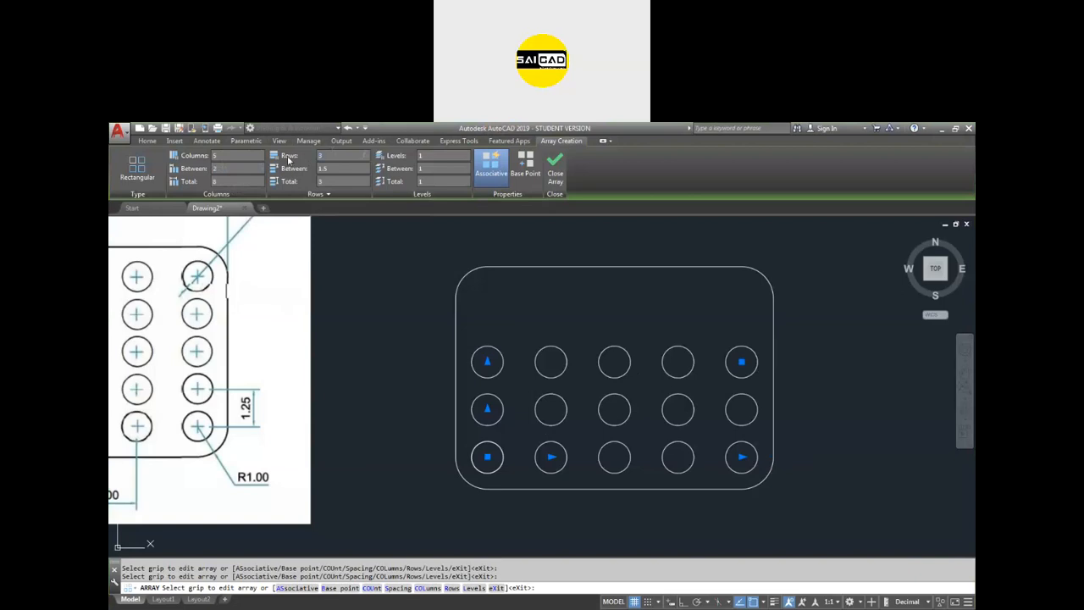
Step: Set the circle array to 5 rows with a row spacing of 1.25
{"action": "type", "text": "5"}
{"action": "key", "text": "Return"}
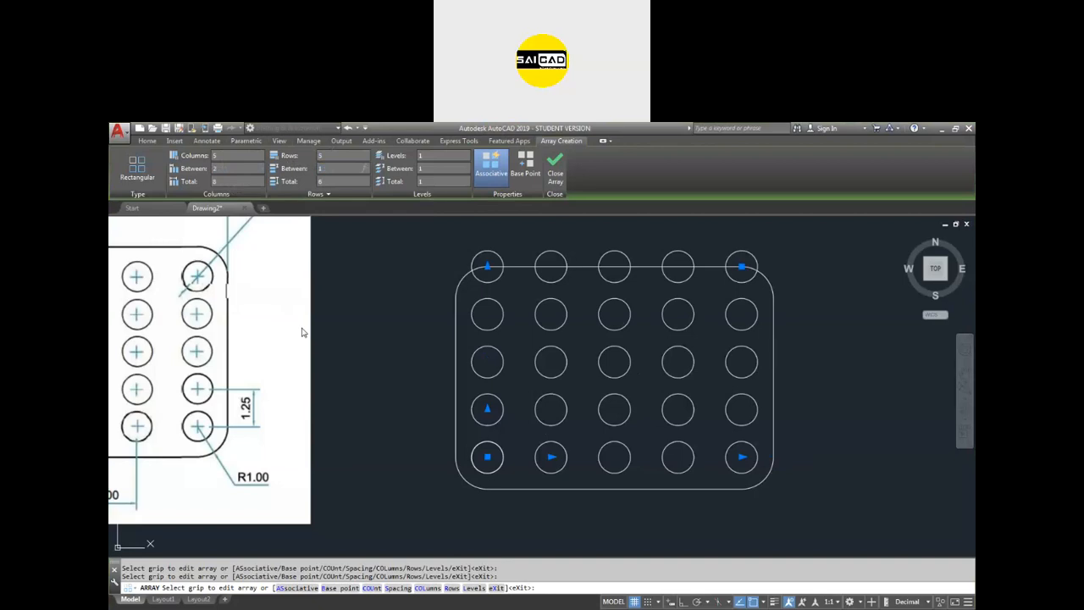
{"action": "key", "text": "Return"}
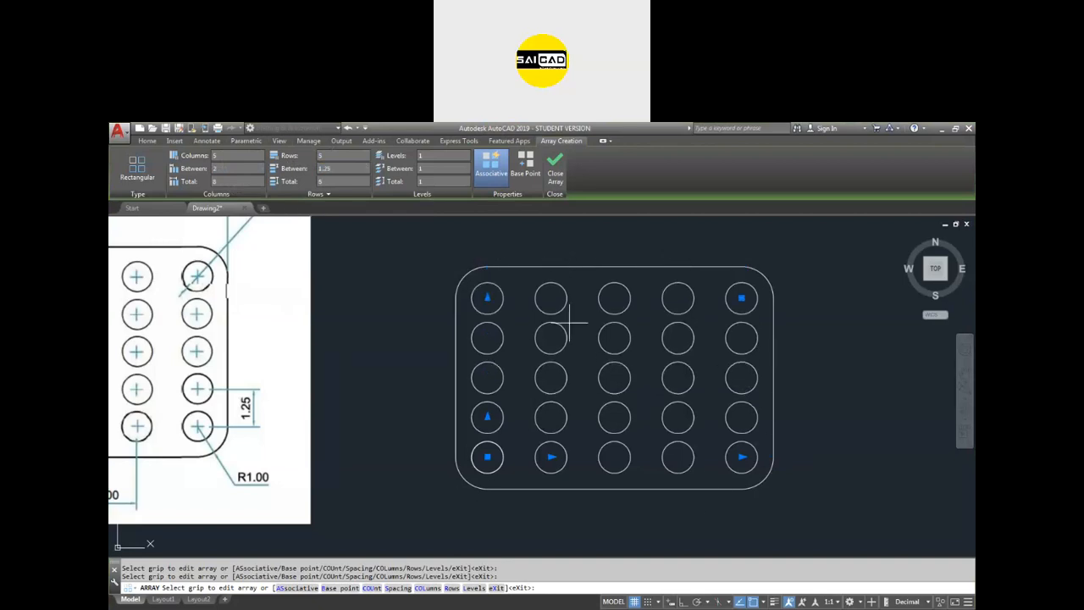
Step: Set the circle array to 2 levels spaced 5 apart and orbit to a 3D view of both levels
{"action": "scroll", "coordinate": [647, 349], "scroll_direction": "down", "scroll_amount": 2}
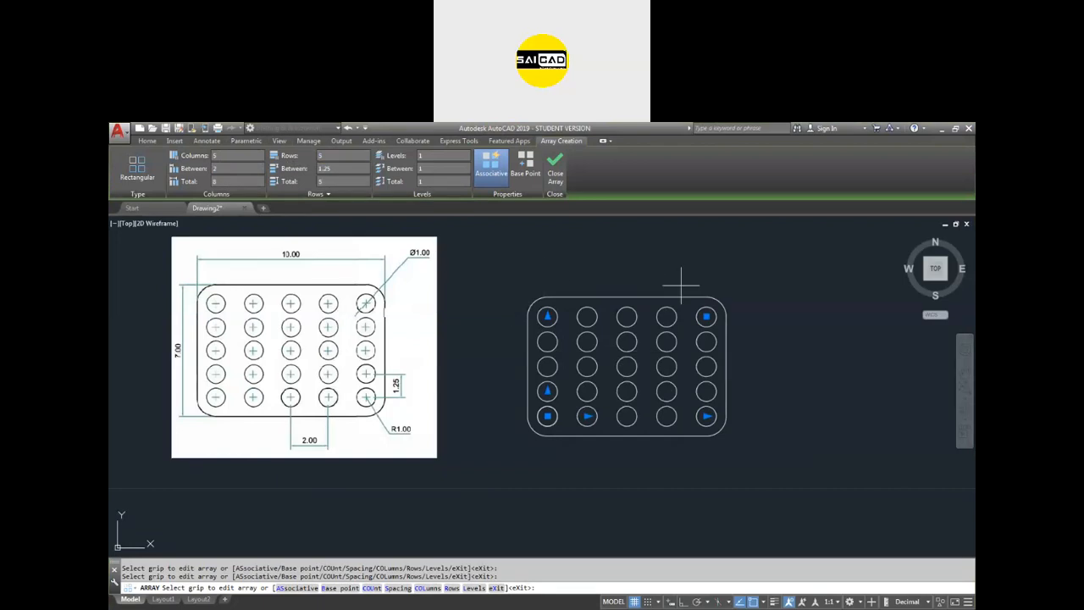
{"action": "scroll", "coordinate": [669, 362], "scroll_direction": "up", "scroll_amount": 2}
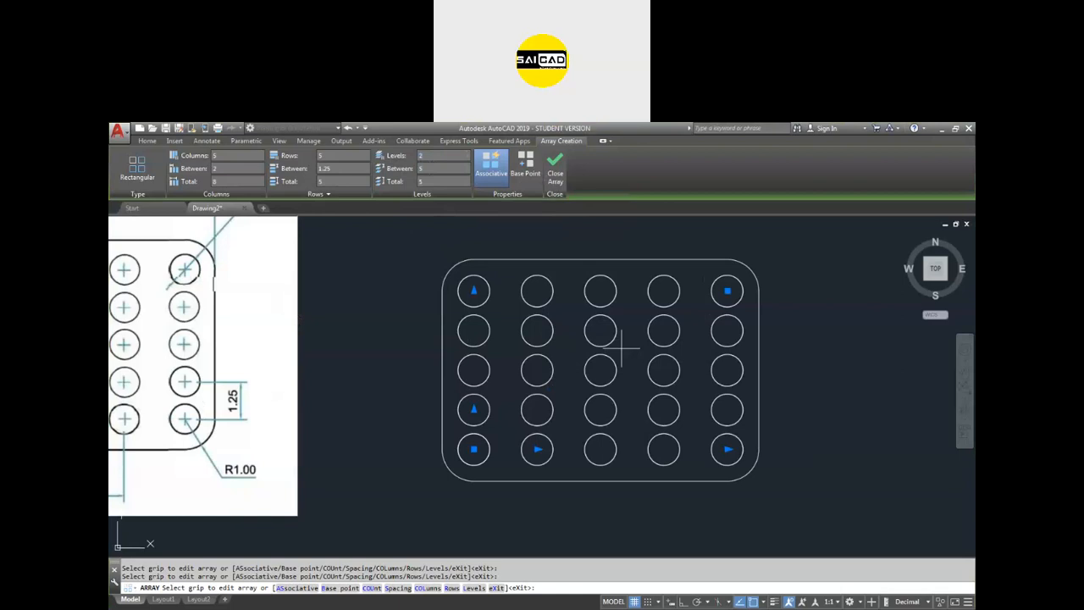
{"action": "scroll", "coordinate": [593, 424], "scroll_direction": "down", "scroll_amount": 4}
{"action": "scroll", "coordinate": [586, 430], "scroll_direction": "up", "scroll_amount": 4}
{"action": "scroll", "coordinate": [591, 431], "scroll_direction": "down", "scroll_amount": 2}
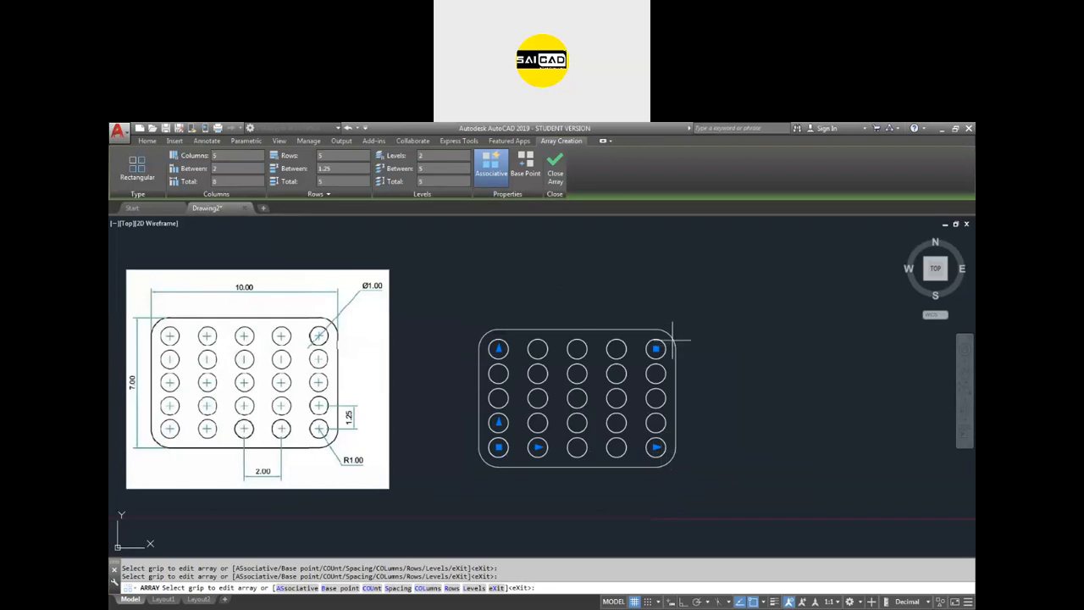
{"action": "middle_click_drag", "start_coordinate": [559, 513], "coordinate": [600, 381], "text": "shift"}
{"action": "middle_click_drag", "start_coordinate": [703, 364], "coordinate": [574, 377], "text": "shift"}
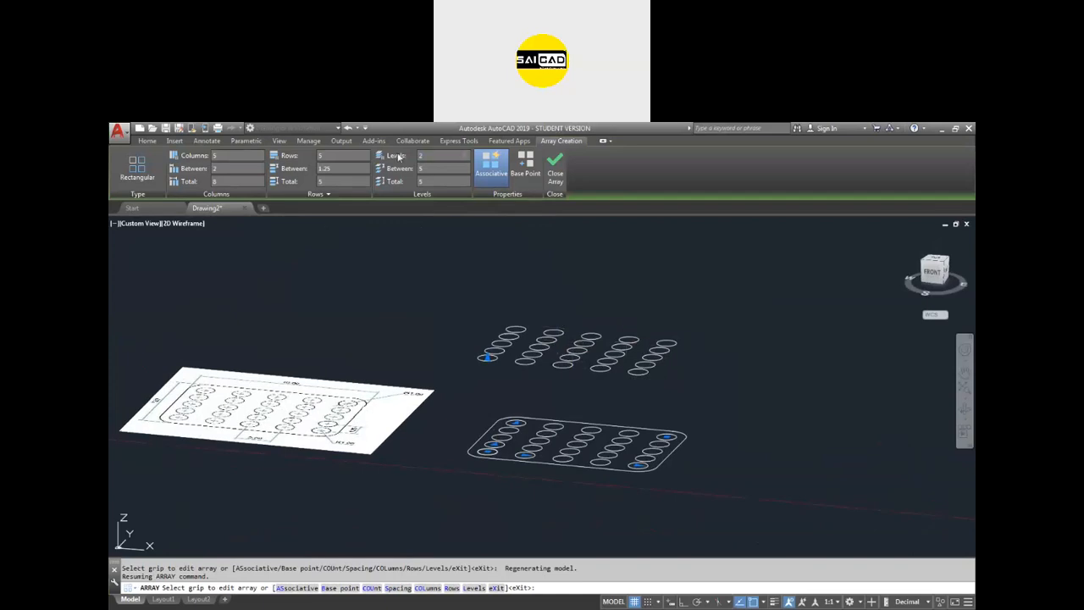
Step: Set the array's level count to 1 and restore the Top view
{"action": "key", "text": "Return"}
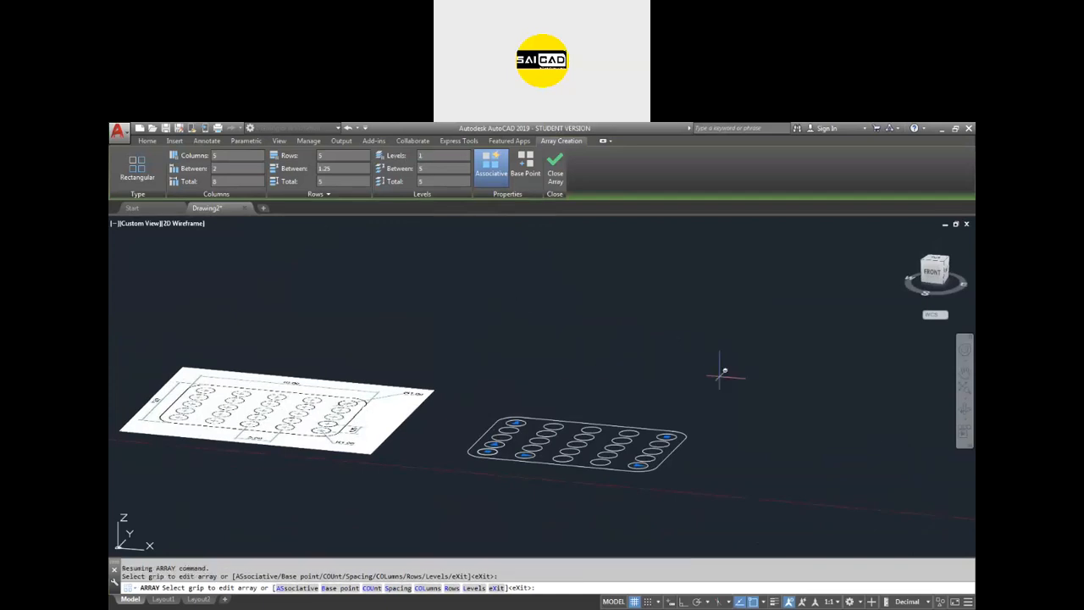
{"action": "left_click", "coordinate": [937, 257]}
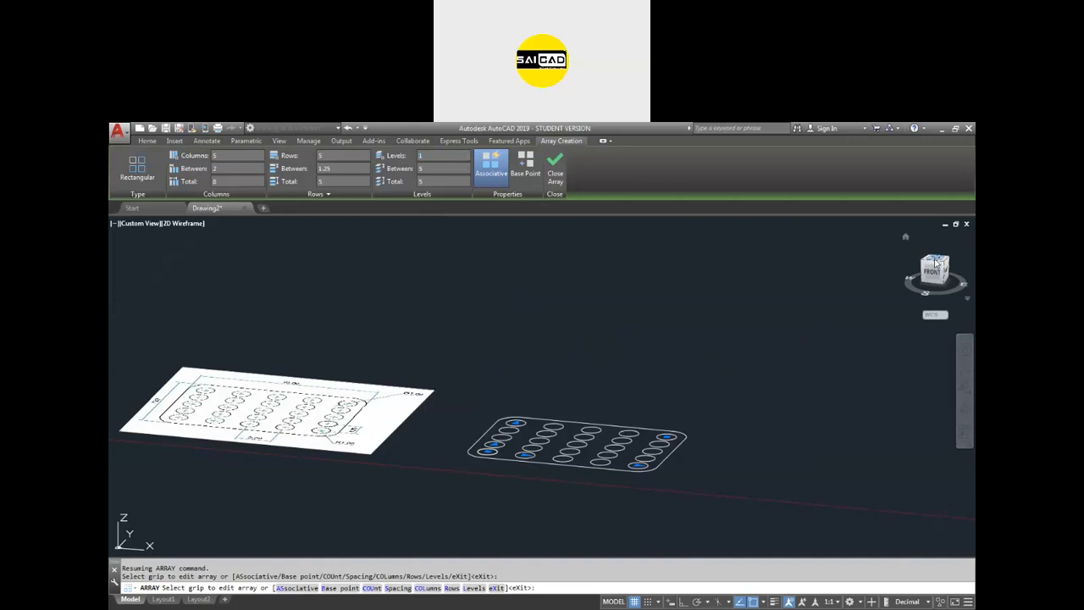
{"action": "middle_click", "coordinate": [733, 437]}
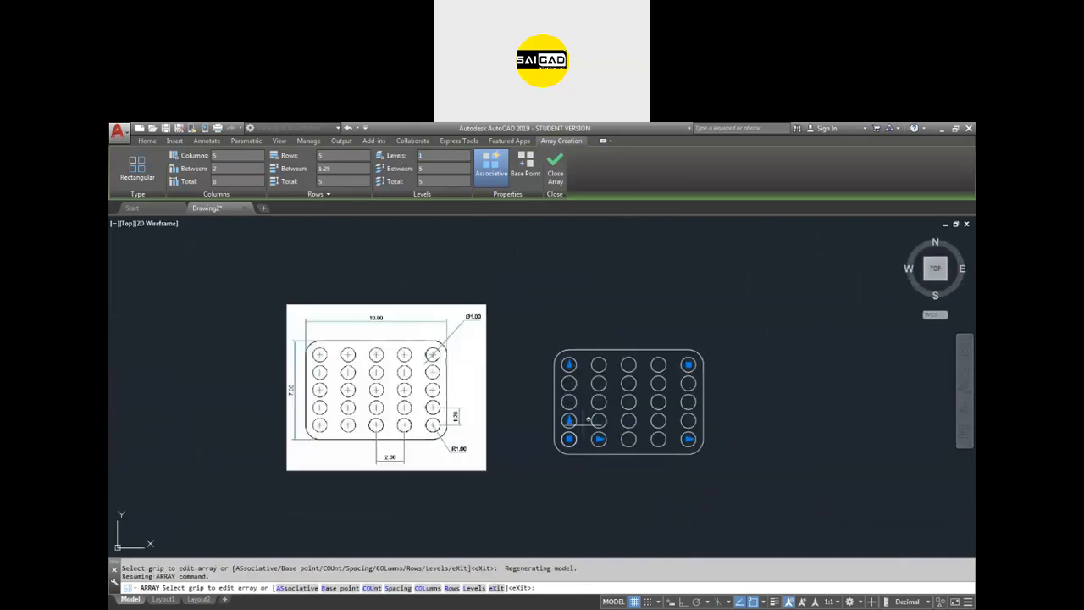
{"action": "scroll", "coordinate": [733, 437], "scroll_direction": "up", "scroll_amount": 4}
{"action": "scroll", "coordinate": [536, 440], "scroll_direction": "down", "scroll_amount": 2}
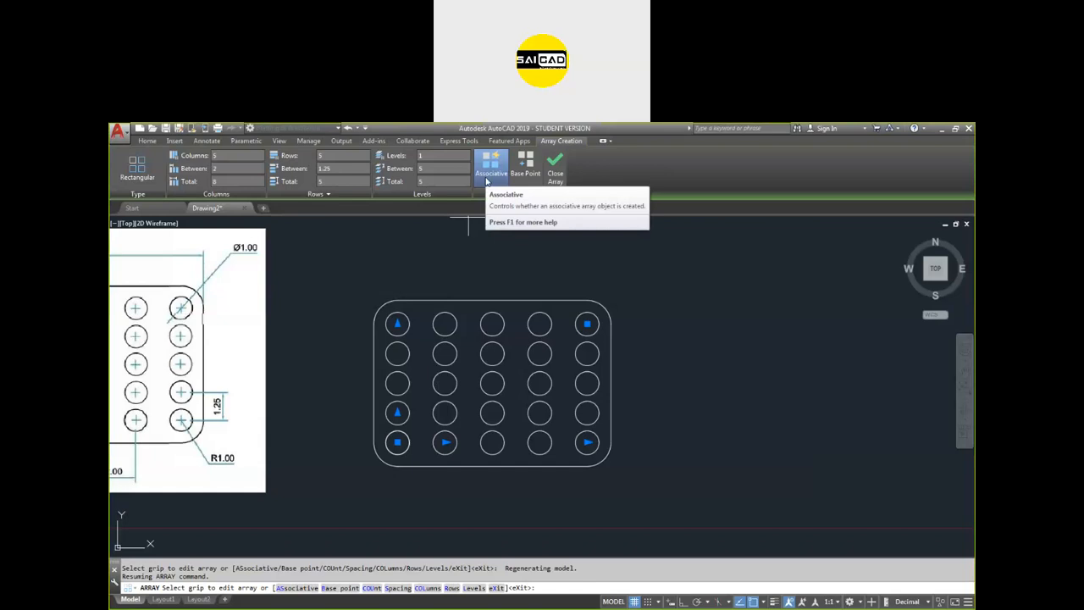
{"action": "scroll", "coordinate": [552, 392], "scroll_direction": "down", "scroll_amount": 4}
{"action": "scroll", "coordinate": [535, 347], "scroll_direction": "up", "scroll_amount": 5}
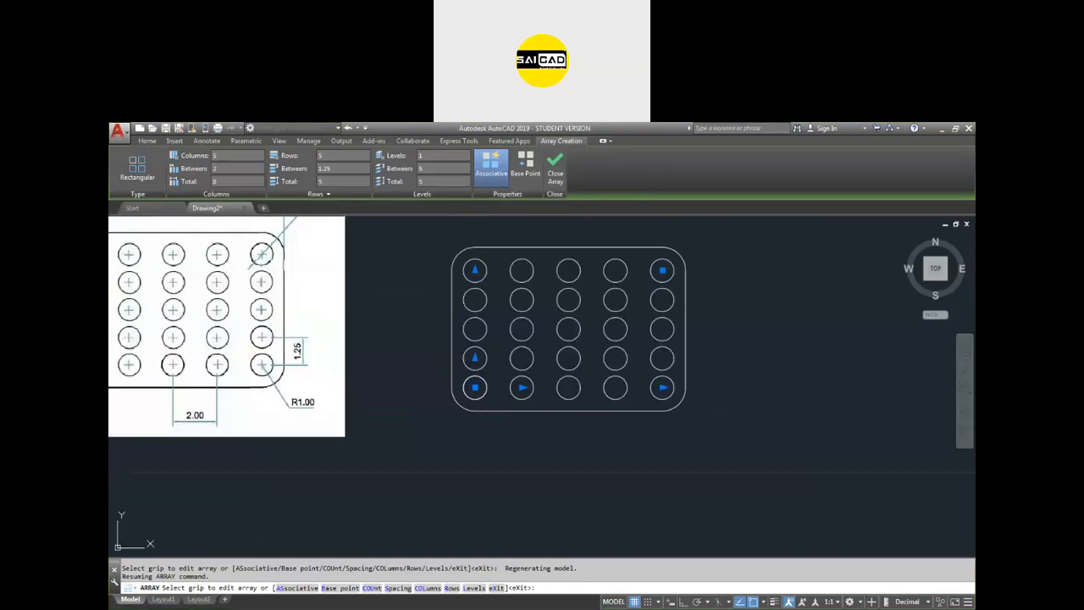
{"action": "scroll", "coordinate": [547, 450], "scroll_direction": "down", "scroll_amount": 5}
{"action": "scroll", "coordinate": [535, 474], "scroll_direction": "up", "scroll_amount": 6}
{"action": "scroll", "coordinate": [528, 450], "scroll_direction": "down", "scroll_amount": 5}
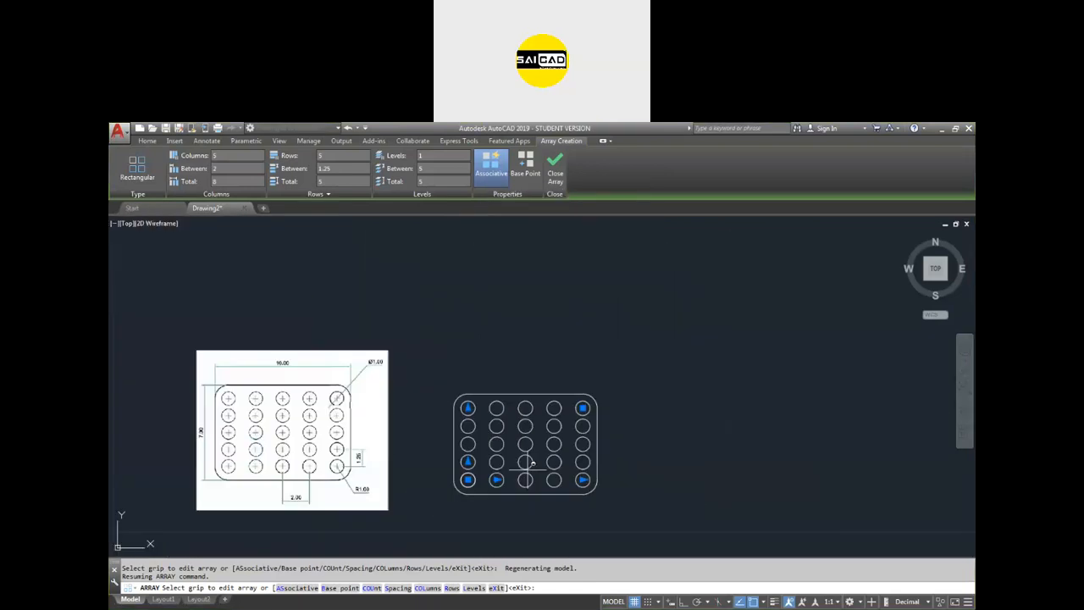
{"action": "scroll", "coordinate": [522, 461], "scroll_direction": "up", "scroll_amount": 3}
{"action": "scroll", "coordinate": [527, 462], "scroll_direction": "down", "scroll_amount": 4}
{"action": "scroll", "coordinate": [526, 447], "scroll_direction": "up", "scroll_amount": 4}
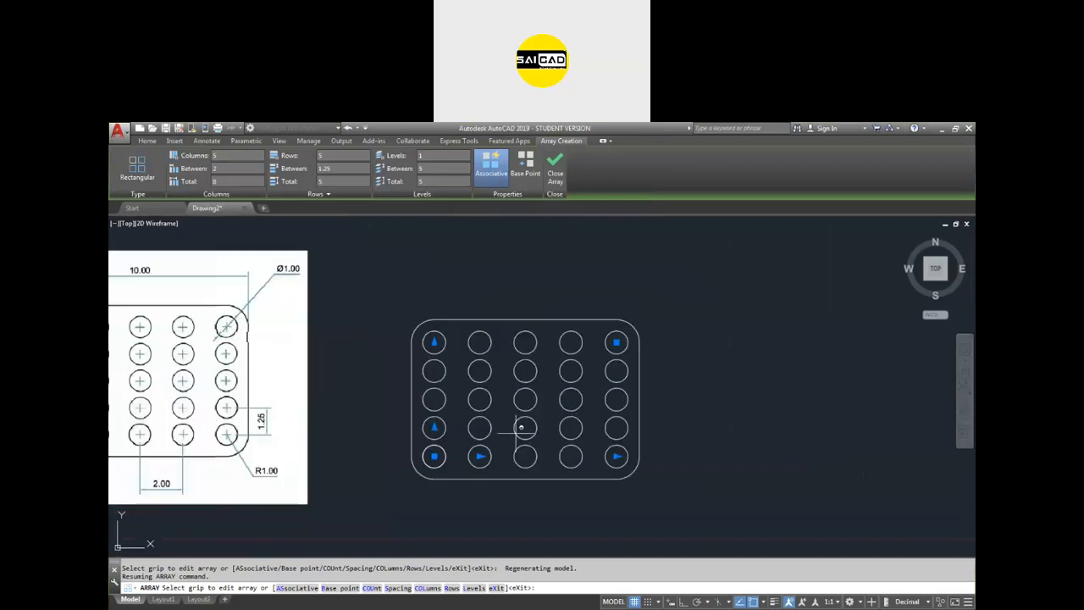
{"action": "scroll", "coordinate": [545, 406], "scroll_direction": "up", "scroll_amount": 2}
{"action": "scroll", "coordinate": [543, 408], "scroll_direction": "down", "scroll_amount": 2}
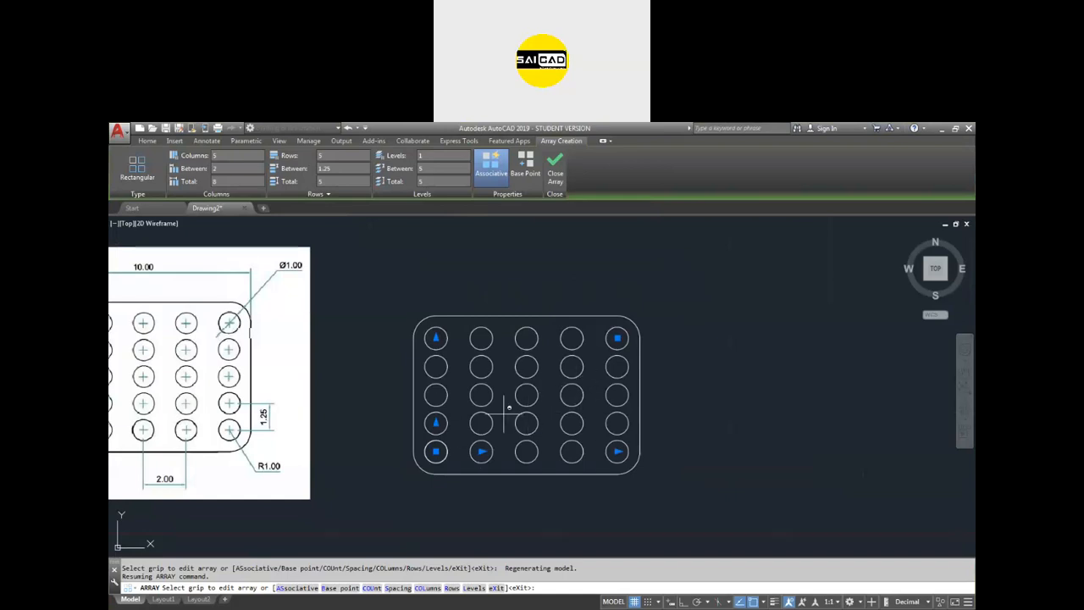
Step: Move the array's base point to the plate's bottom edge below the lower-left circle, then back to that circle's centre
{"action": "scroll", "coordinate": [506, 427], "scroll_direction": "up", "scroll_amount": 2}
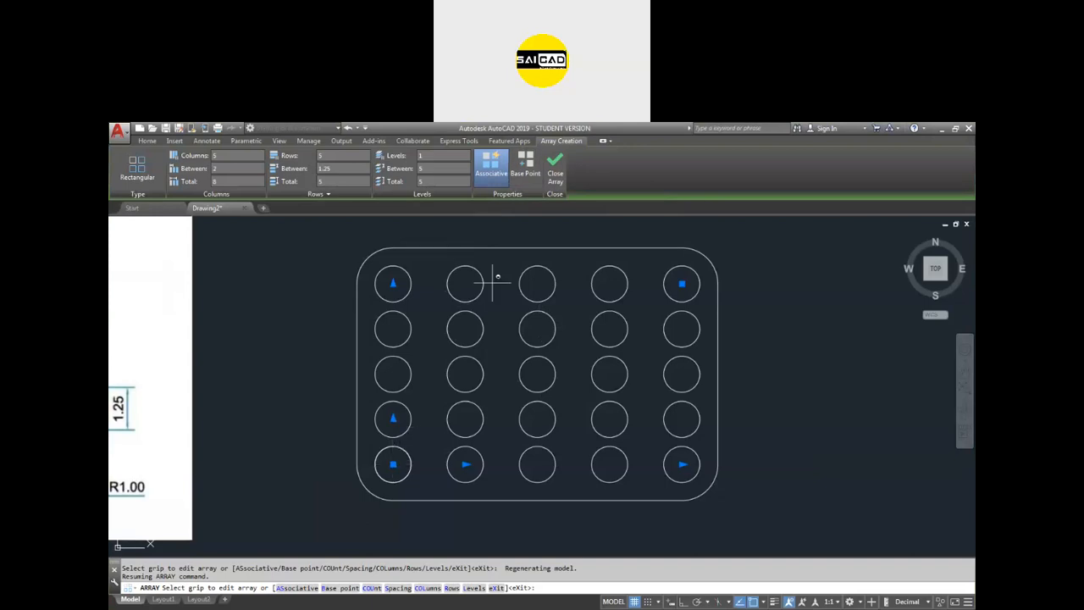
{"action": "left_click", "coordinate": [525, 162]}
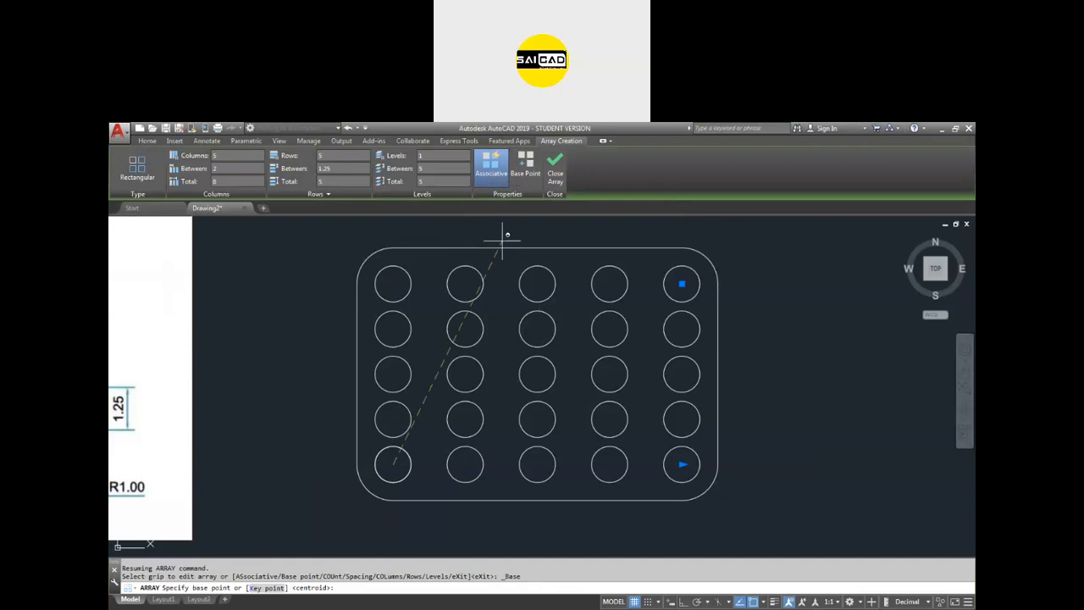
{"action": "left_click", "coordinate": [392, 500]}
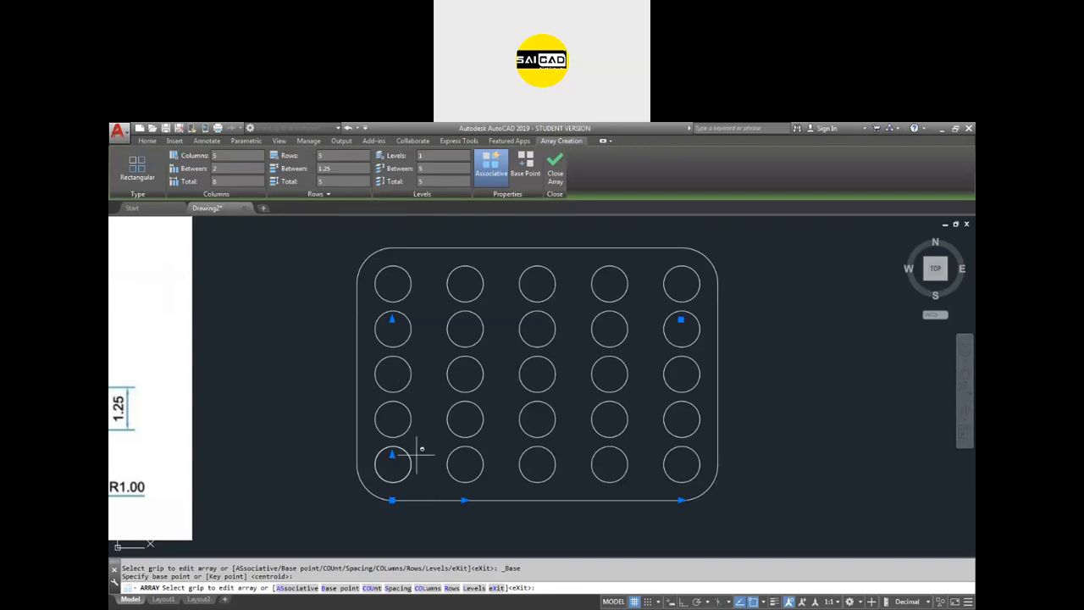
{"action": "left_click", "coordinate": [525, 165]}
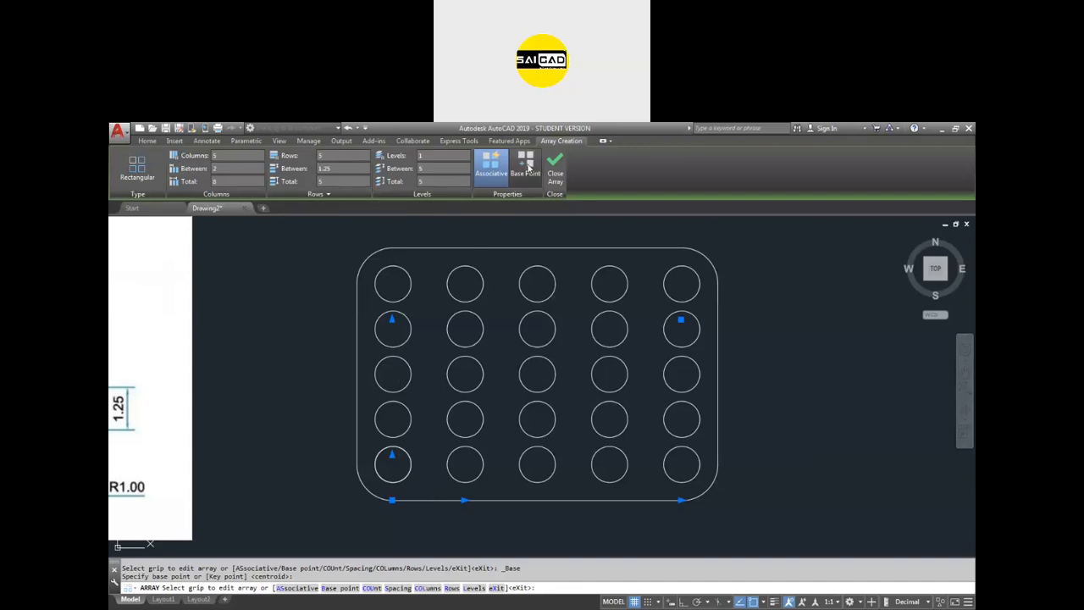
{"action": "left_click", "coordinate": [392, 464]}
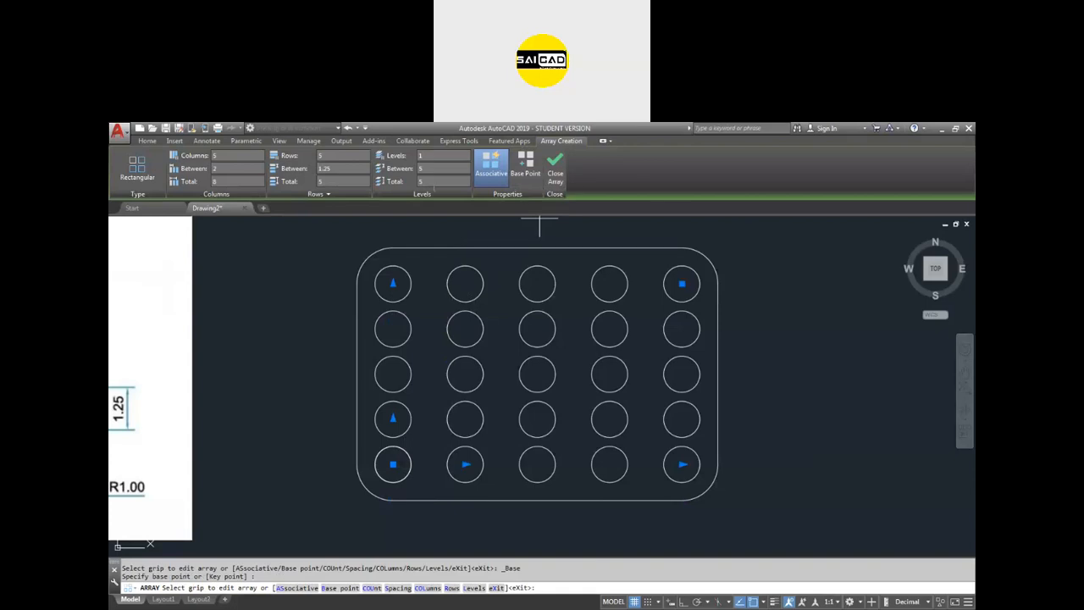
Step: Finish the circle array, then select it to show its editing options and close them
{"action": "left_click", "coordinate": [554, 166]}
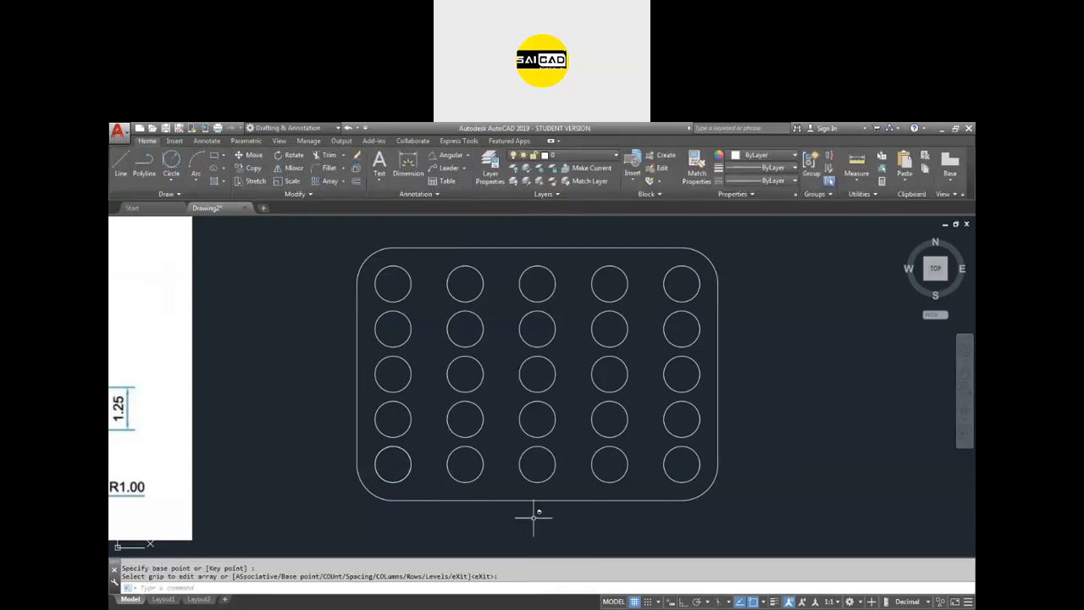
{"action": "left_click", "coordinate": [654, 478]}
{"action": "left_click", "coordinate": [573, 460]}
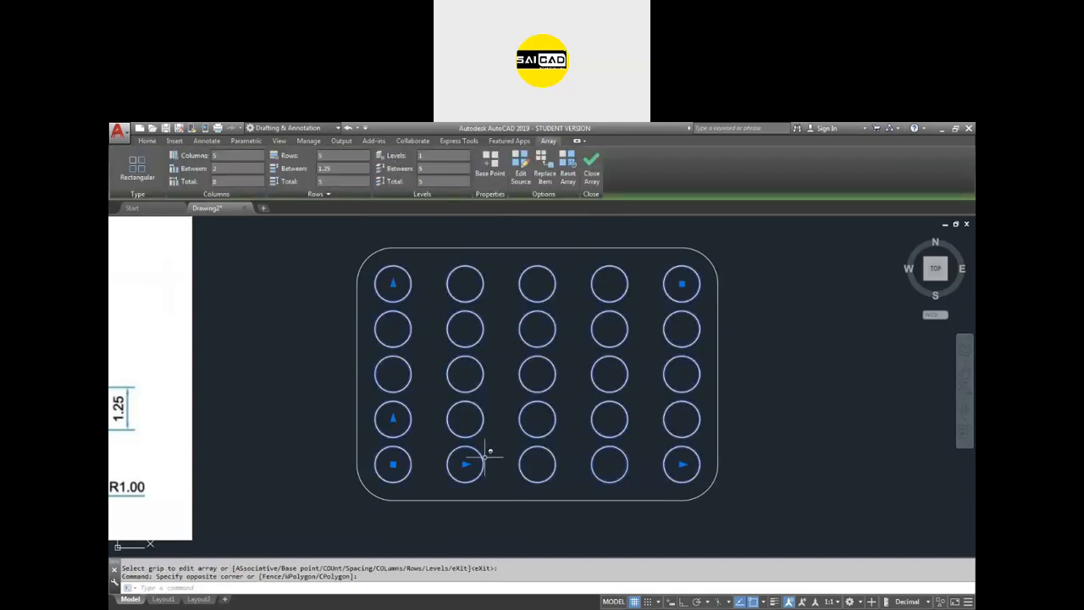
{"action": "left_click", "coordinate": [591, 173]}
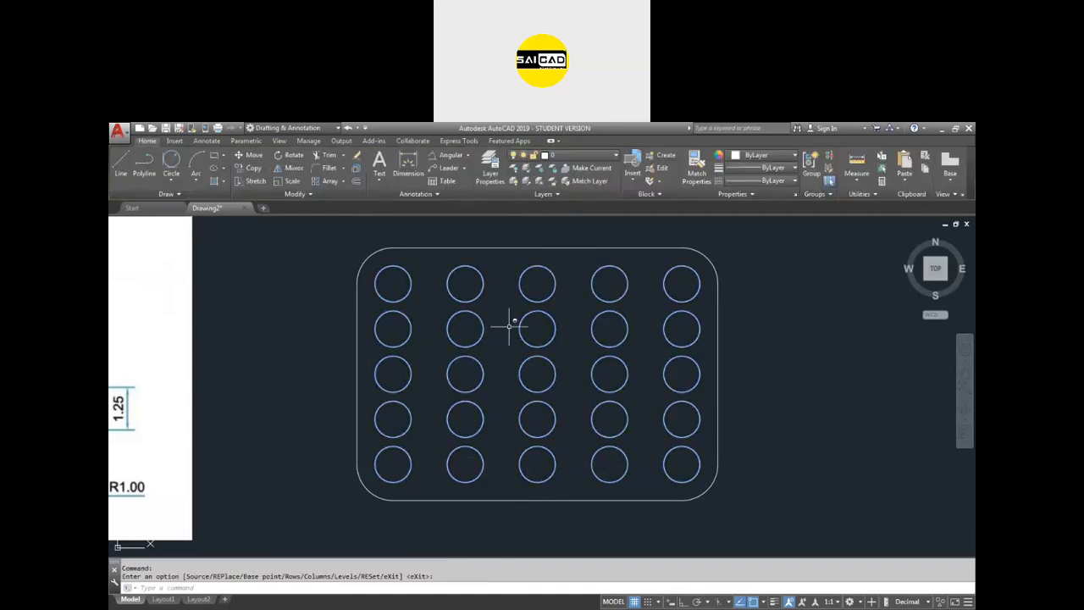
Step: Create a non-associative rectangular array of the plate and its circles with 4 columns spaced 15 and 3 rows spaced 10.5
{"action": "scroll", "coordinate": [353, 457], "scroll_direction": "down", "scroll_amount": 4}
{"action": "left_click", "coordinate": [506, 501]}
{"action": "left_click", "coordinate": [302, 353]}
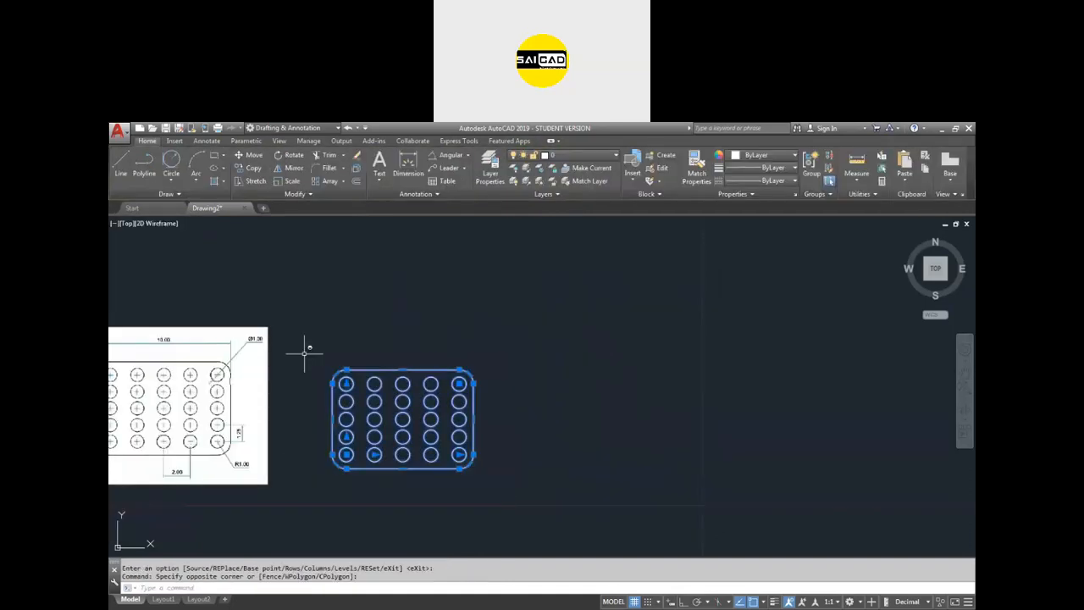
{"action": "left_click", "coordinate": [326, 181]}
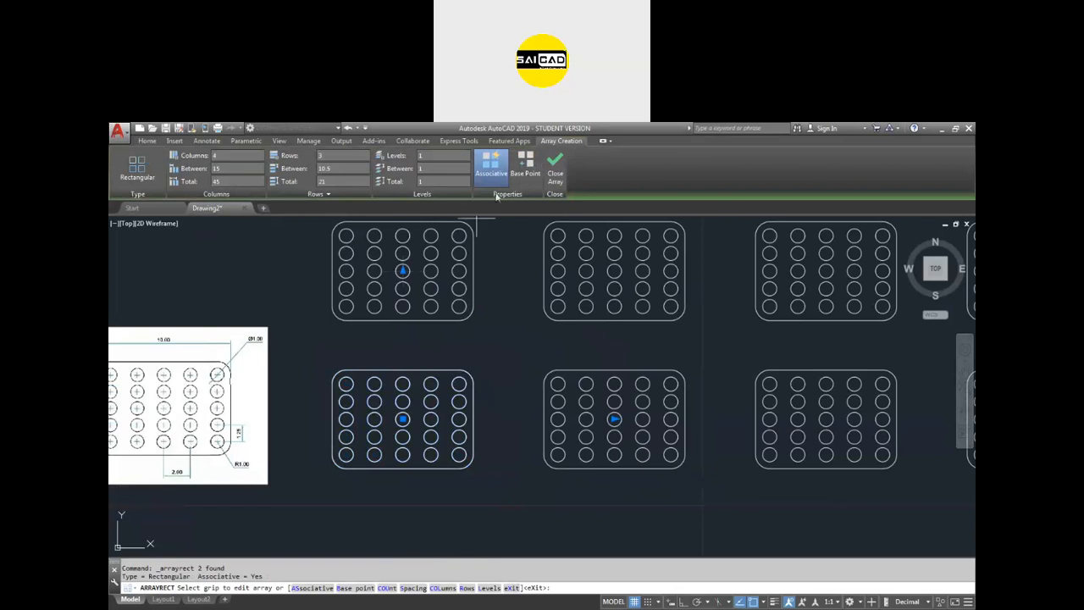
{"action": "scroll", "coordinate": [435, 372], "scroll_direction": "down", "scroll_amount": 4}
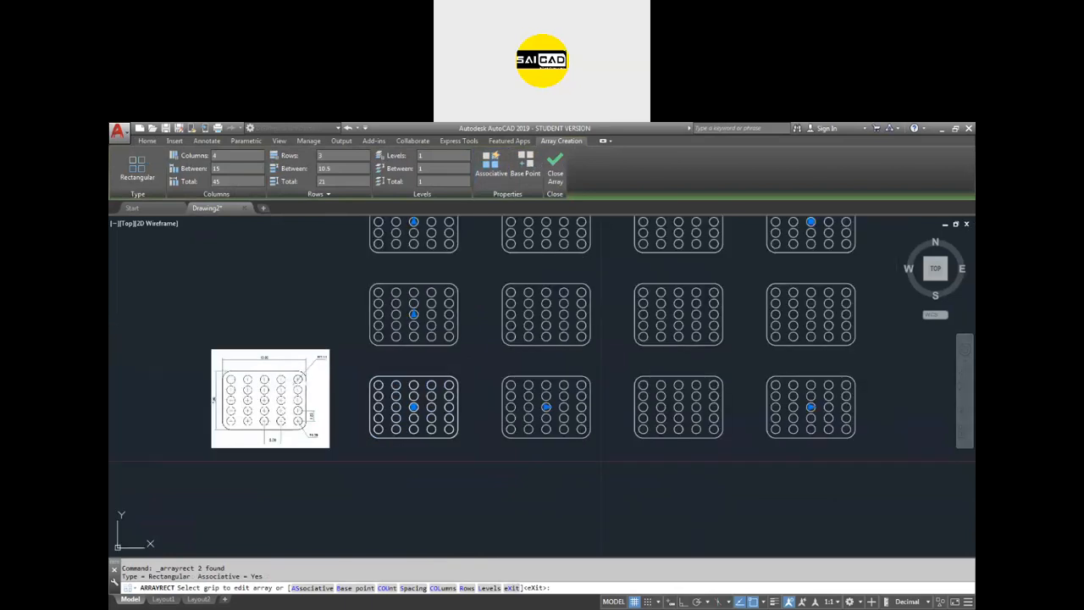
{"action": "left_click", "coordinate": [555, 181]}
Step: Delete all arrayed copies of the plate, keeping only the original beside the reference image
{"action": "left_click", "coordinate": [698, 450]}
{"action": "left_click", "coordinate": [680, 399]}
{"action": "left_click", "coordinate": [633, 427]}
{"action": "left_click", "coordinate": [588, 373]}
{"action": "left_click", "coordinate": [718, 332]}
{"action": "left_click", "coordinate": [555, 364]}
{"action": "left_click", "coordinate": [720, 266]}
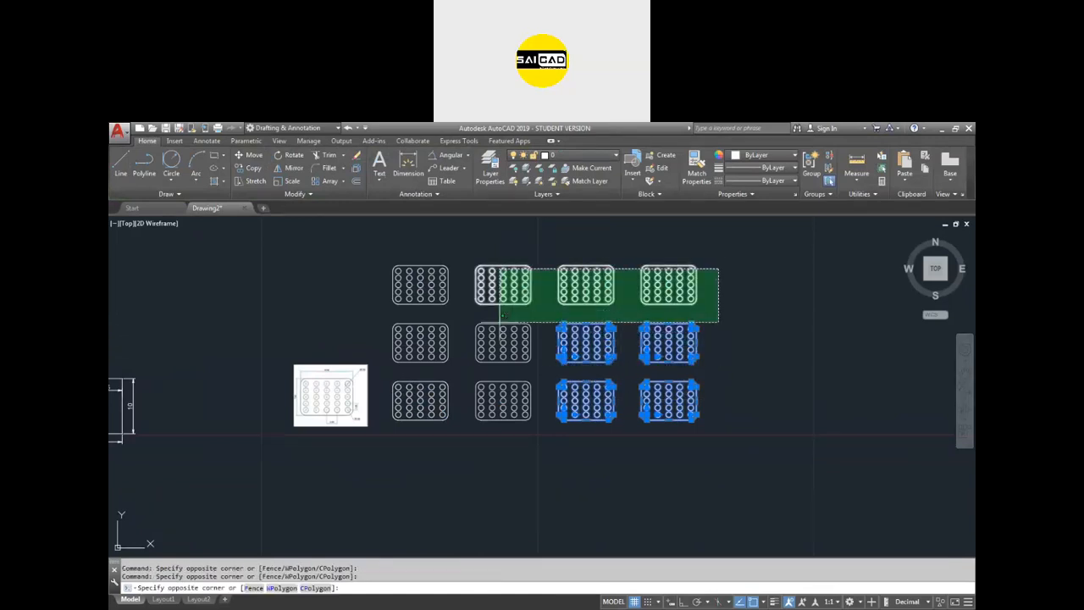
{"action": "left_click", "coordinate": [394, 362]}
{"action": "mouse_move", "coordinate": [399, 357]}
{"action": "left_click", "coordinate": [503, 413]}
{"action": "key", "text": "Delete"}
Step: Open the remaining plate's circle array for editing and close it without changes
{"action": "scroll", "coordinate": [393, 407], "scroll_direction": "up", "scroll_amount": 5}
{"action": "left_click", "coordinate": [502, 395]}
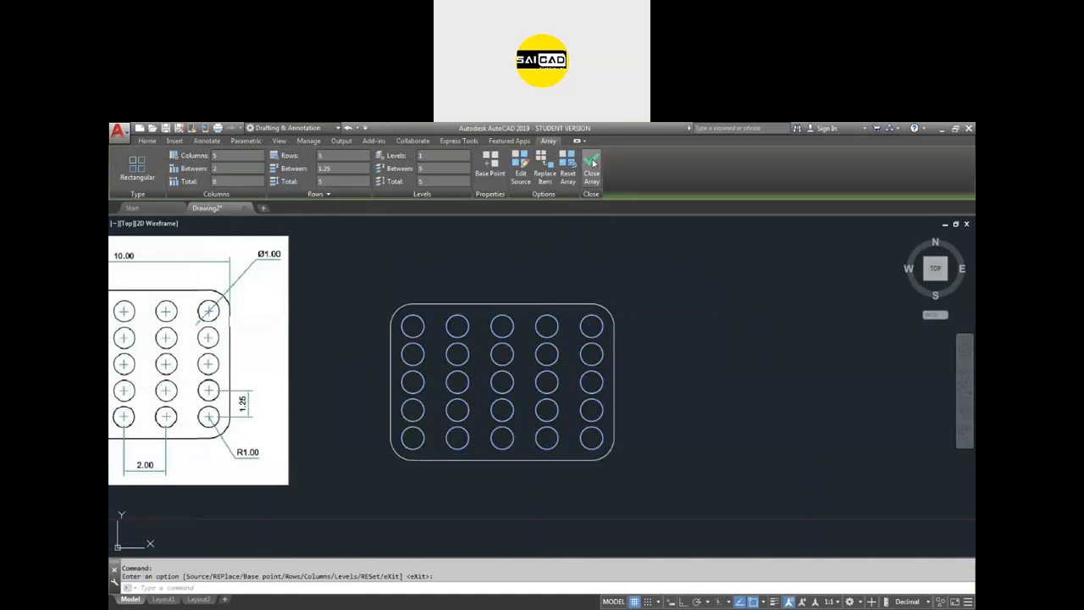
Step: Close the circle array's editing options and look over the finished plate and the available array types
{"action": "left_click", "coordinate": [591, 167]}
{"action": "left_click", "coordinate": [648, 274]}
{"action": "left_click", "coordinate": [424, 460]}
{"action": "scroll", "coordinate": [419, 453], "scroll_direction": "down", "scroll_amount": 2}
{"action": "scroll", "coordinate": [444, 421], "scroll_direction": "up", "scroll_amount": 2}
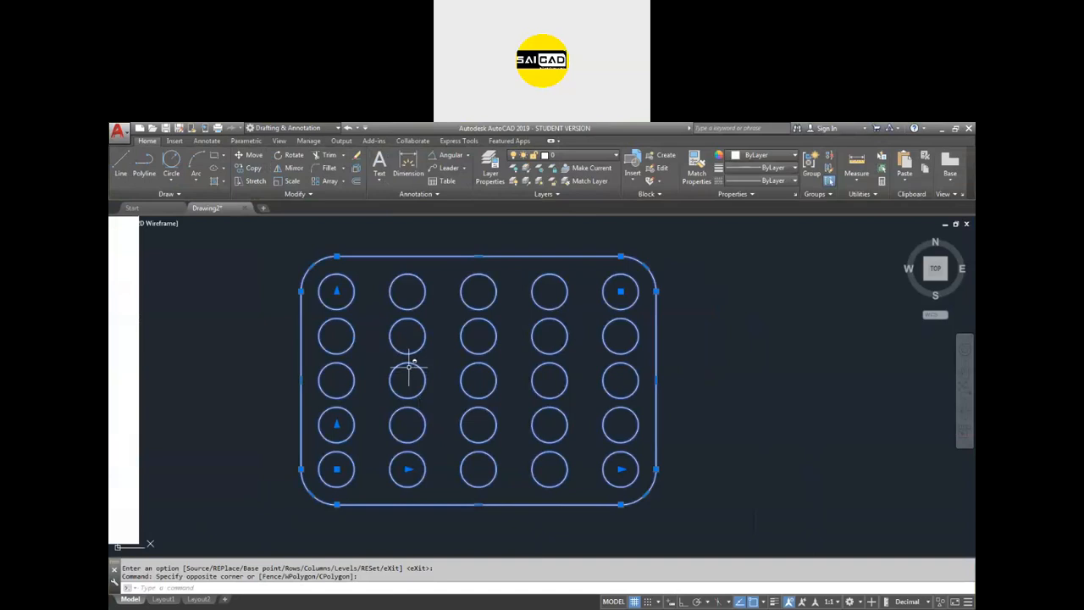
{"action": "scroll", "coordinate": [439, 400], "scroll_direction": "down", "scroll_amount": 2}
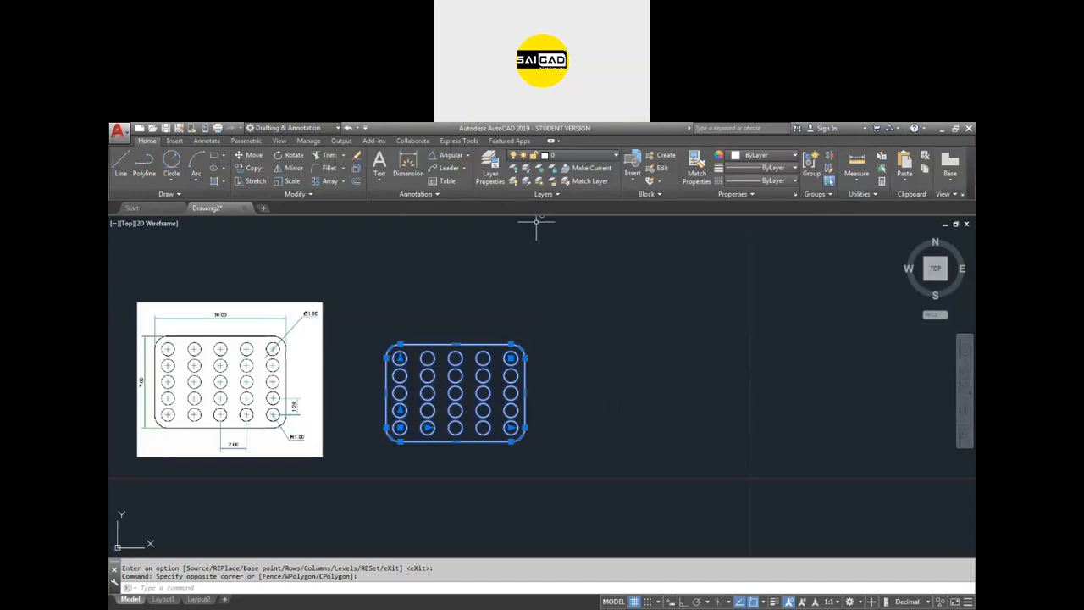
{"action": "key", "text": "Escape"}
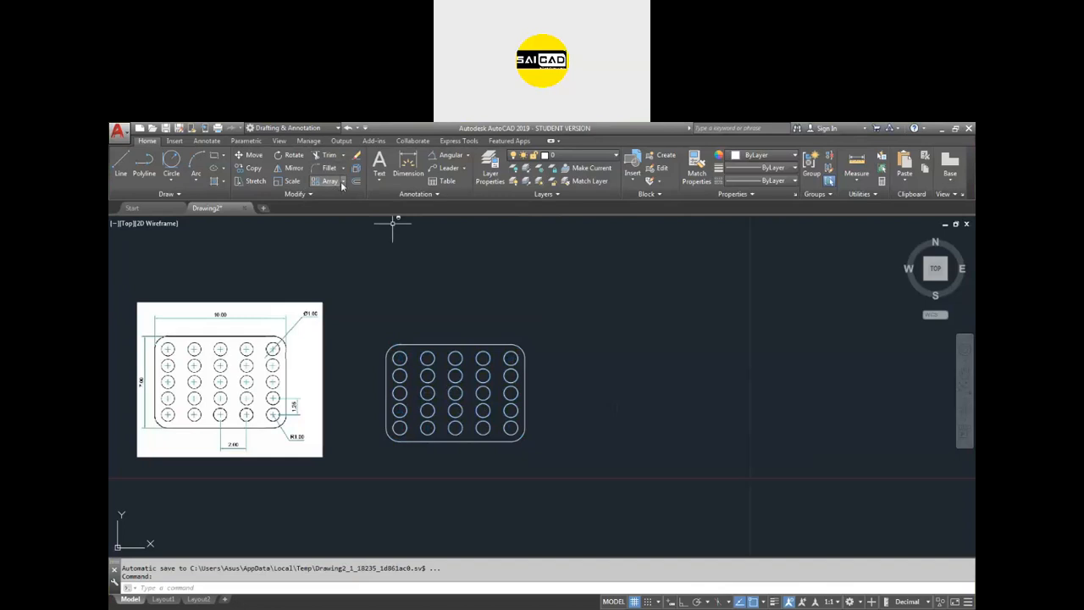
{"action": "left_click", "coordinate": [343, 181]}
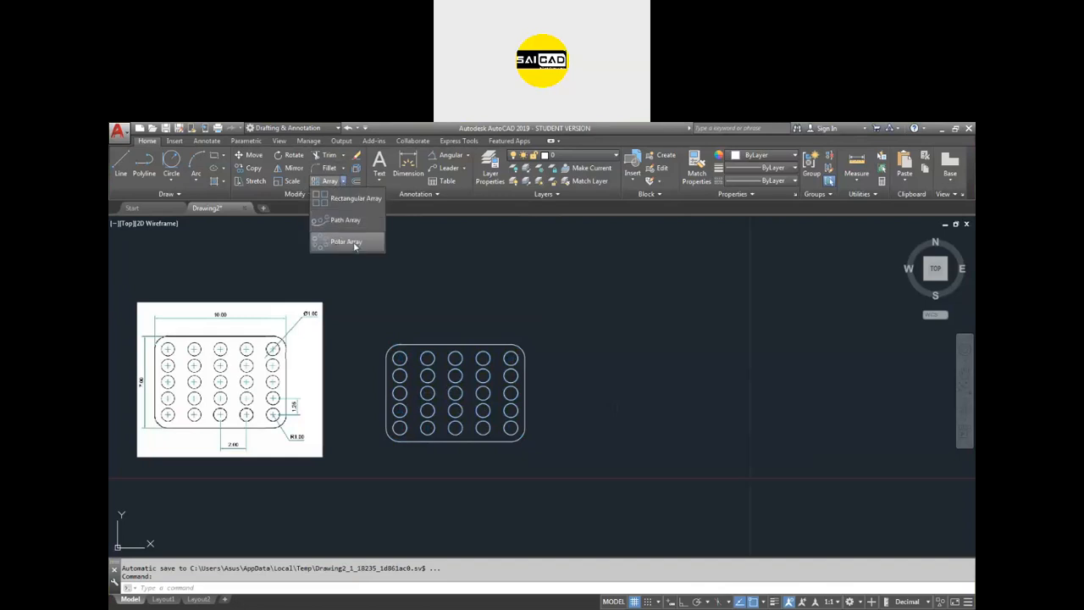
{"action": "key", "text": "Escape"}
{"action": "key", "text": "Escape"}
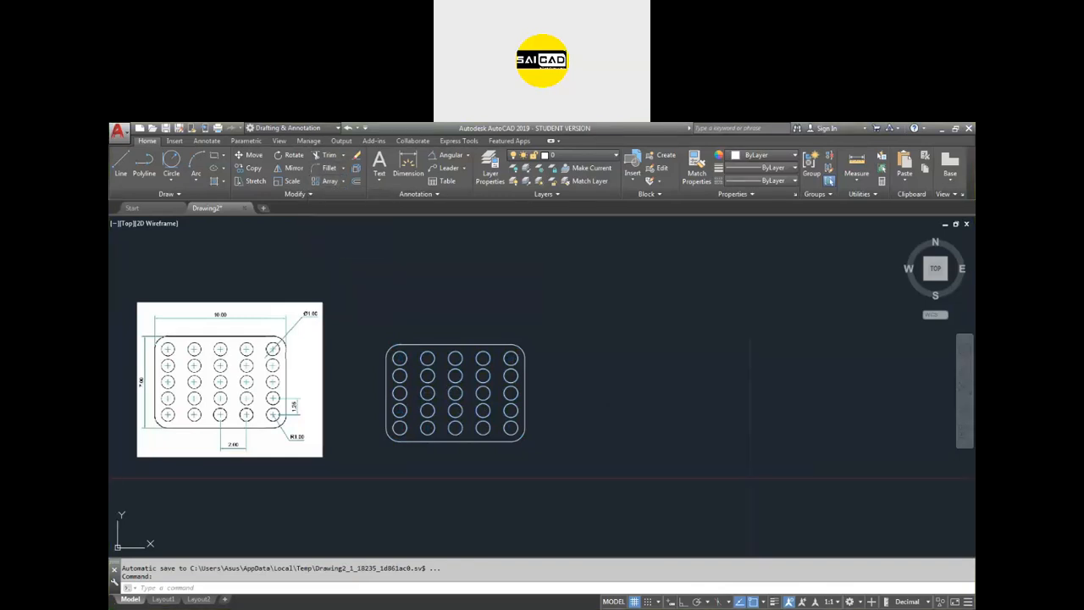
Step: Draw a freehand-sized circle in the empty area to the right of the plate
{"action": "type", "text": "c"}
{"action": "key", "text": "Return"}
{"action": "left_click", "coordinate": [726, 386]}
{"action": "left_click", "coordinate": [695, 389]}
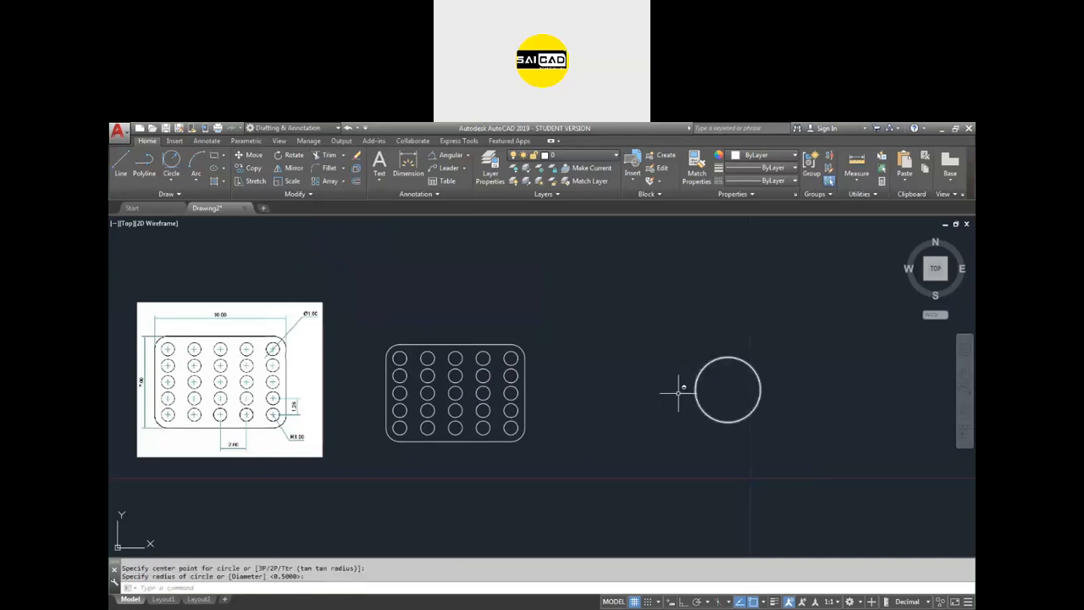
Step: Draw a small horizontal rectangle between the plate and the new circle
{"action": "type", "text": "rec"}
{"action": "key", "text": "Return"}
{"action": "scroll", "coordinate": [686, 398], "scroll_direction": "up", "scroll_amount": 4}
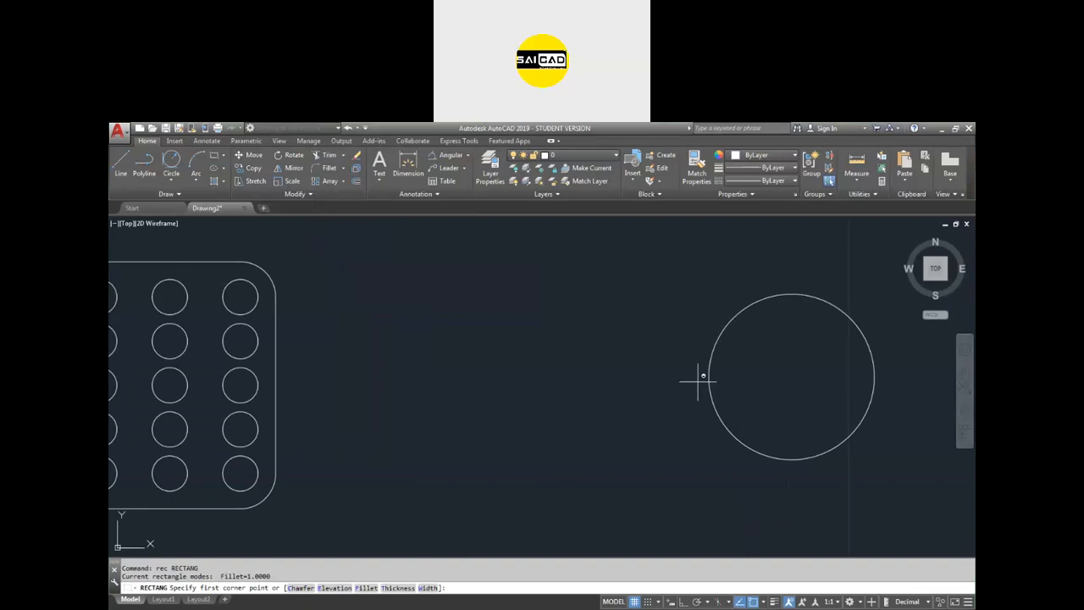
{"action": "left_click", "coordinate": [565, 376]}
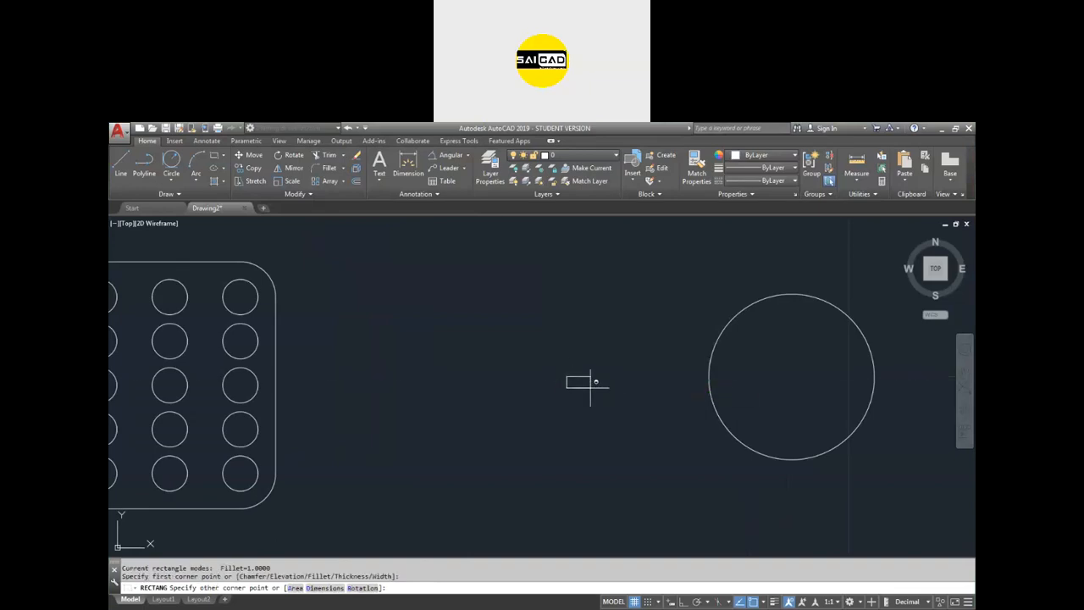
{"action": "left_click", "coordinate": [665, 420]}
Step: Move the small rectangle vertically so the midpoint of its right side lines up with the circle's centre
{"action": "left_click", "coordinate": [643, 418]}
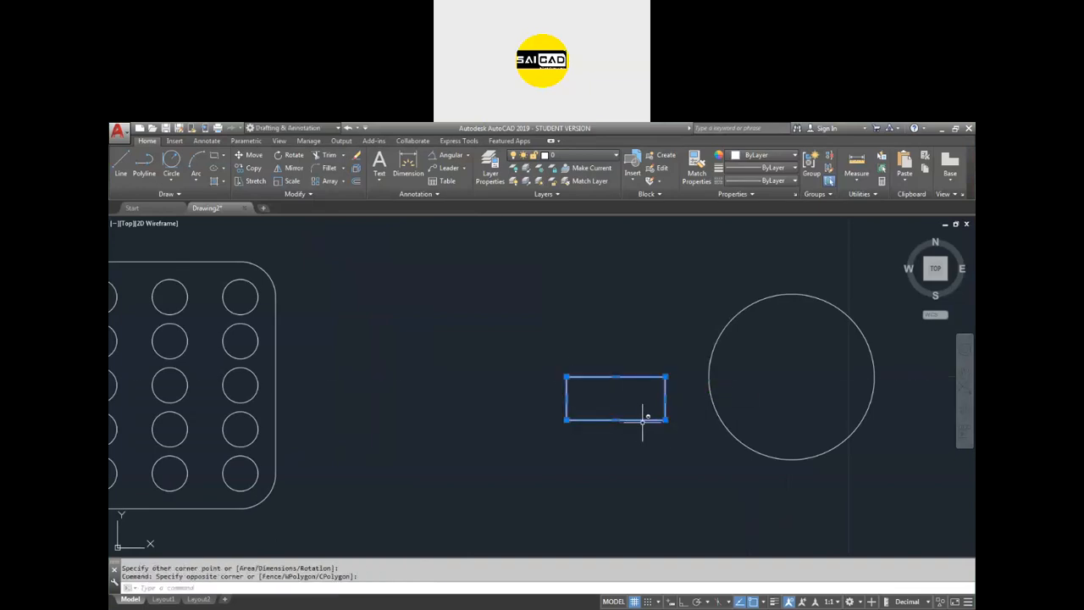
{"action": "type", "text": "m"}
{"action": "key", "text": "Return"}
{"action": "left_click", "coordinate": [666, 397]}
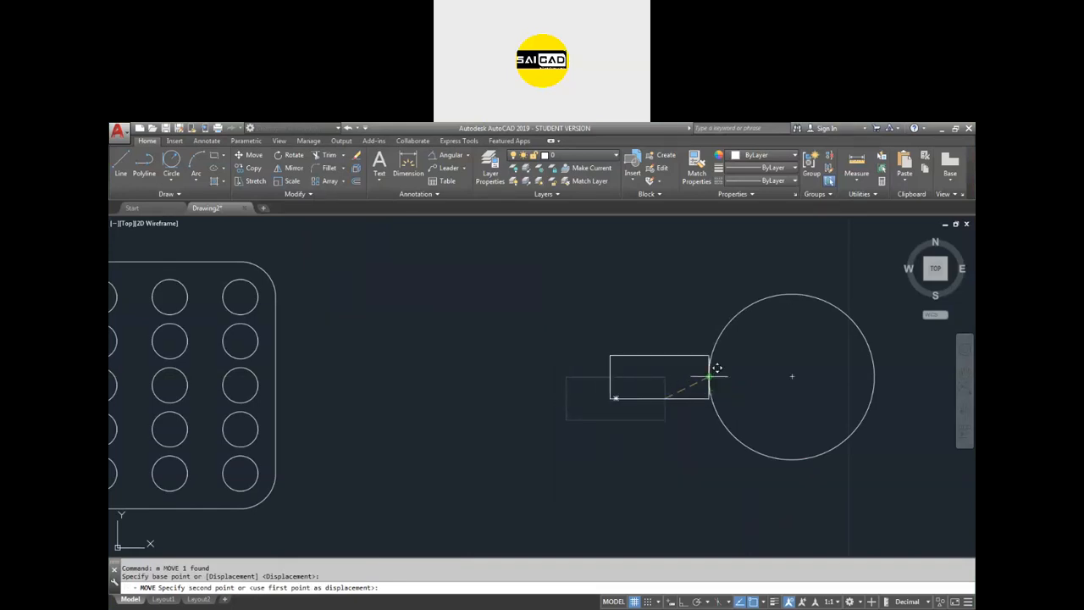
{"action": "left_click", "coordinate": [666, 378]}
{"action": "key", "text": "Escape"}
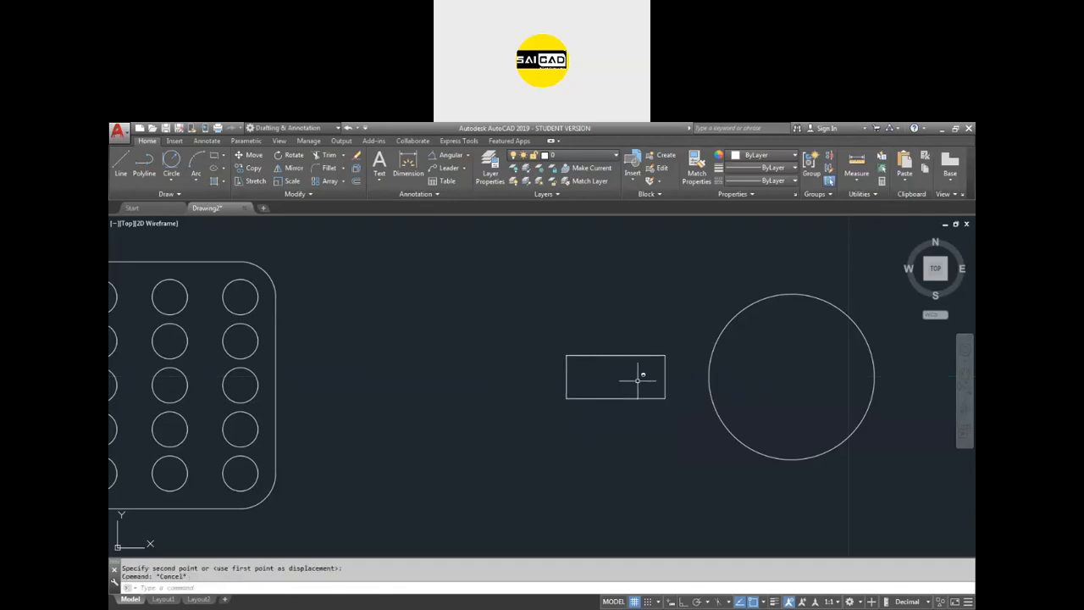
Step: Start a polar array of the small rectangle around the centre of the circle
{"action": "scroll", "coordinate": [593, 381], "scroll_direction": "down", "scroll_amount": 4}
{"action": "scroll", "coordinate": [615, 394], "scroll_direction": "up", "scroll_amount": 2}
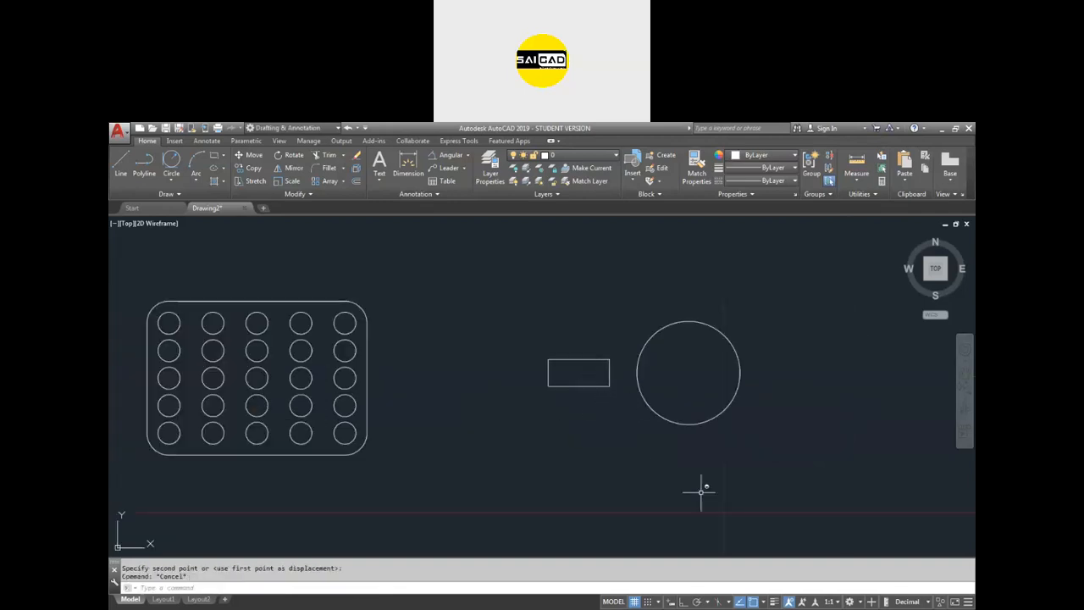
{"action": "scroll", "coordinate": [534, 486], "scroll_direction": "down", "scroll_amount": 2}
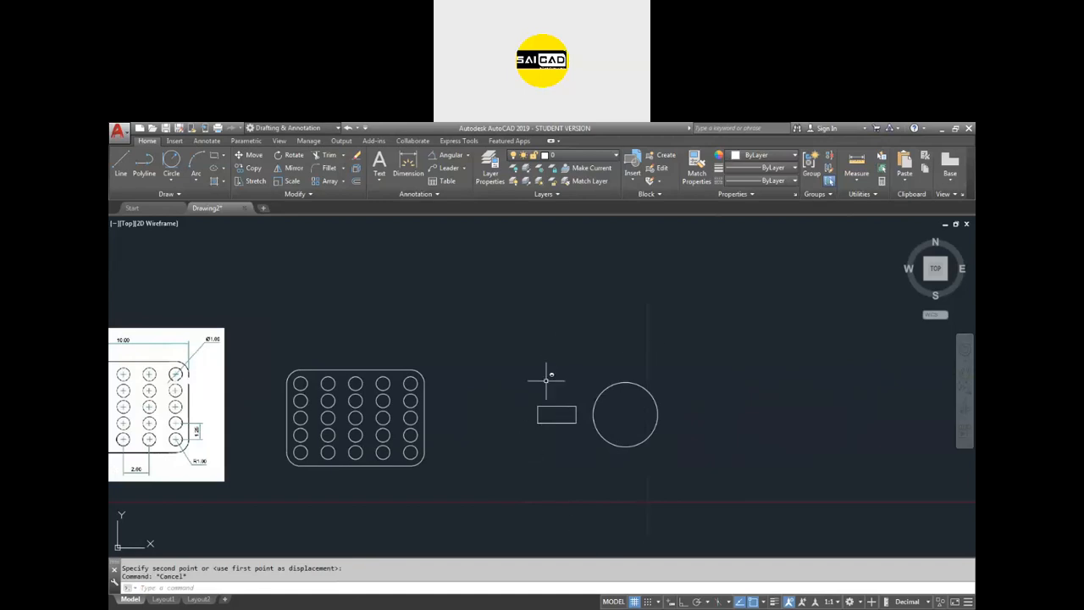
{"action": "left_click", "coordinate": [586, 439]}
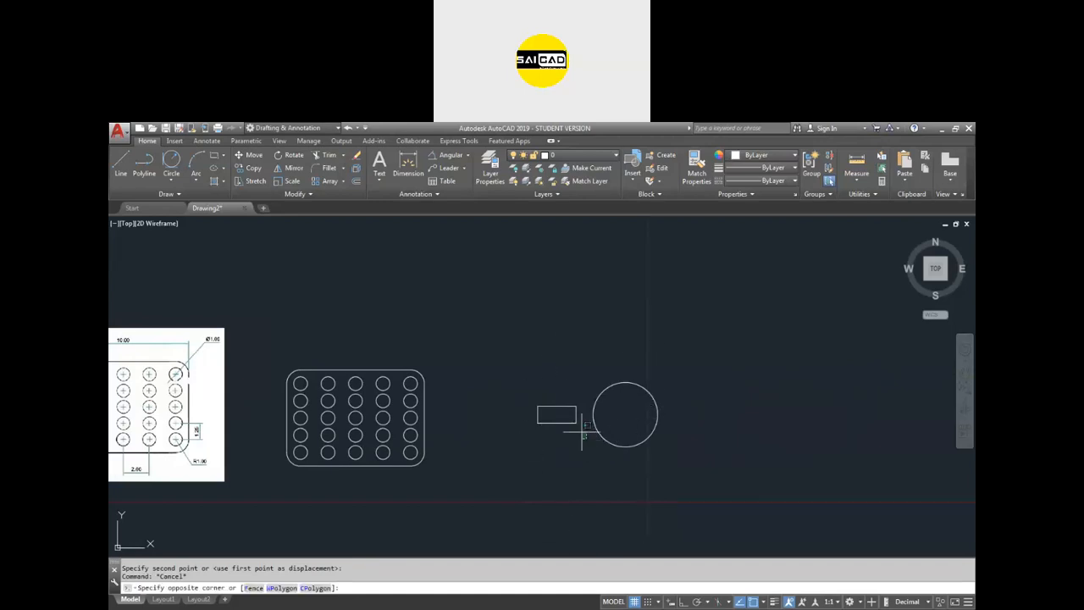
{"action": "left_click", "coordinate": [530, 386]}
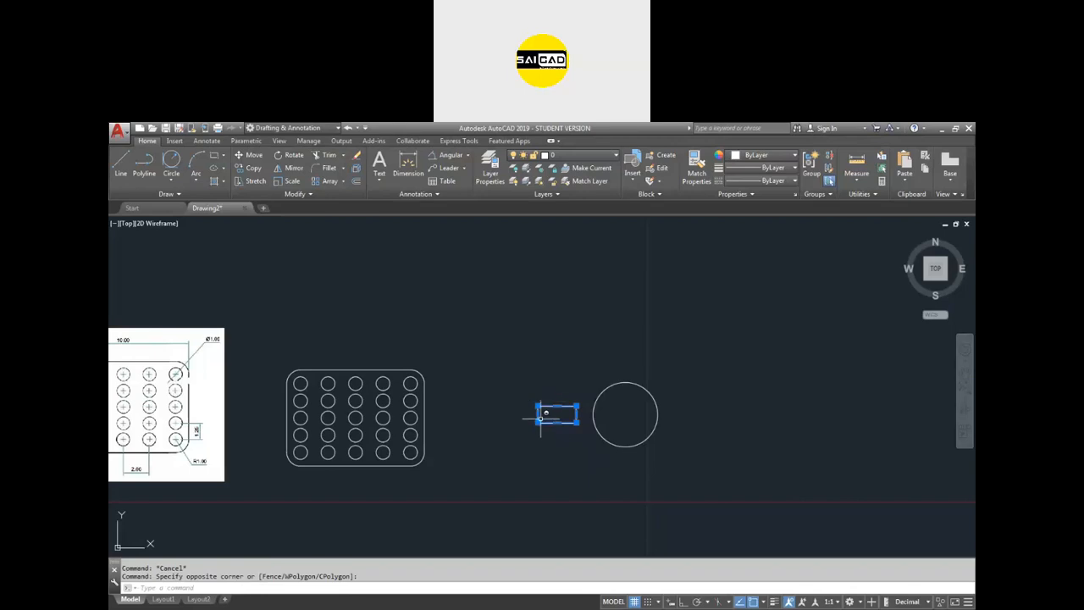
{"action": "left_click", "coordinate": [343, 181]}
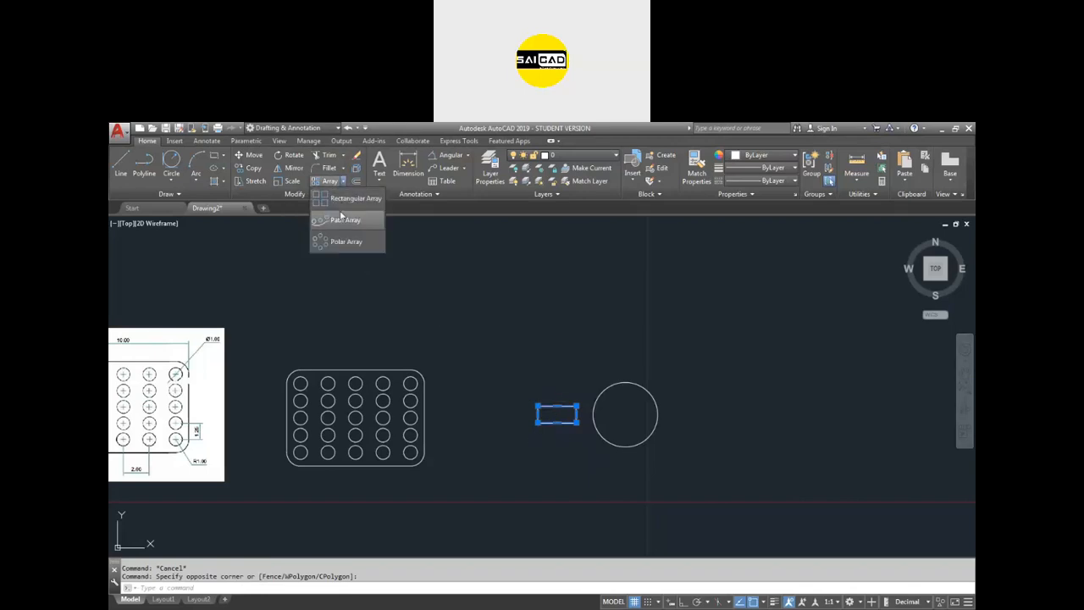
{"action": "left_click", "coordinate": [340, 239]}
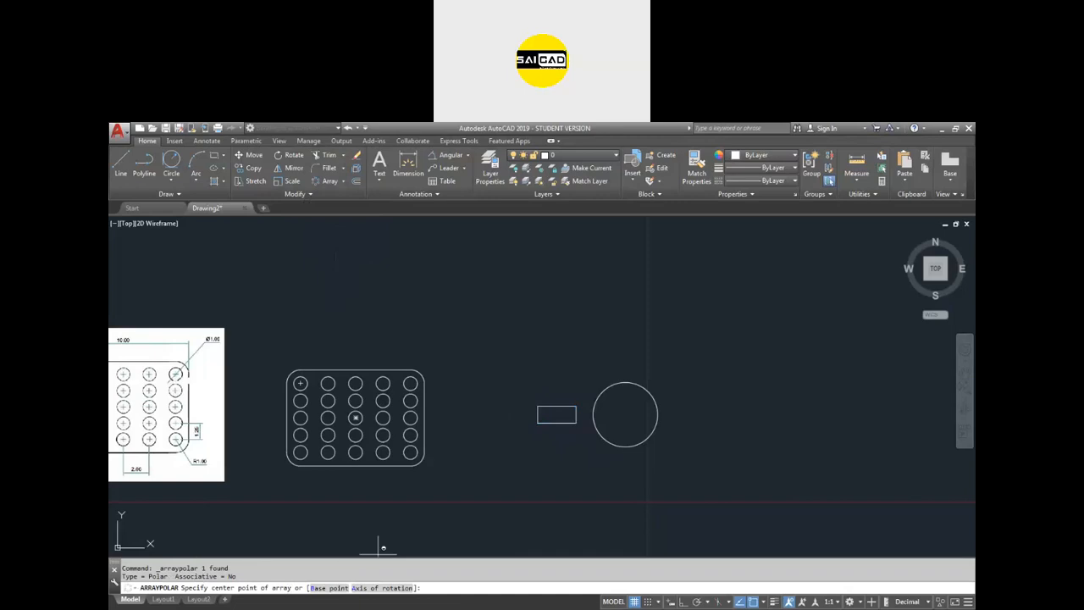
{"action": "left_click", "coordinate": [626, 414]}
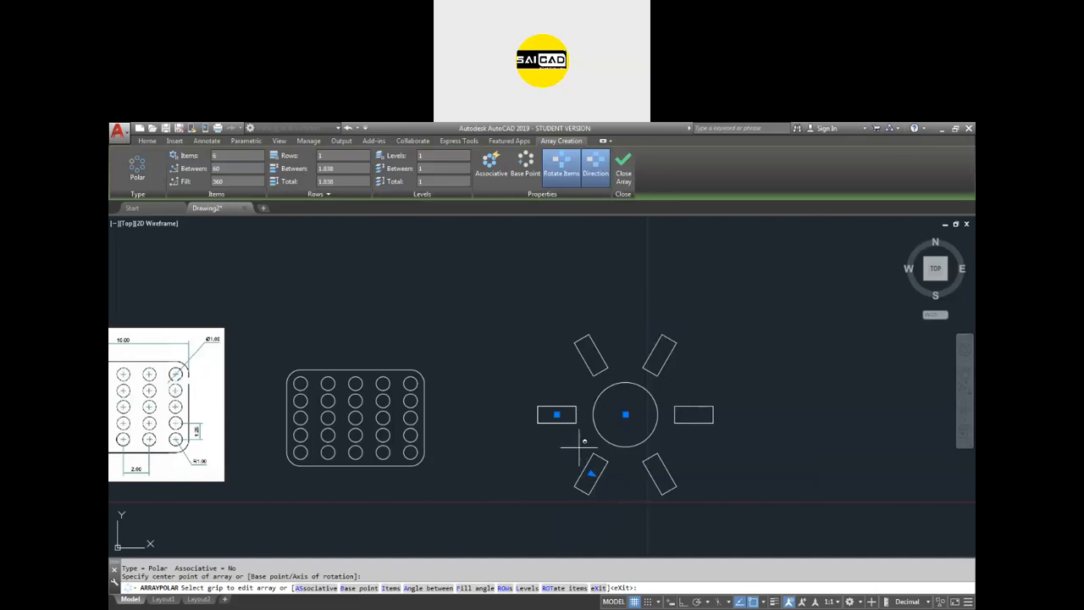
Step: Reduce the polar array's angle between items to about 35 degrees and shorten it to five items
{"action": "left_click", "coordinate": [590, 475]}
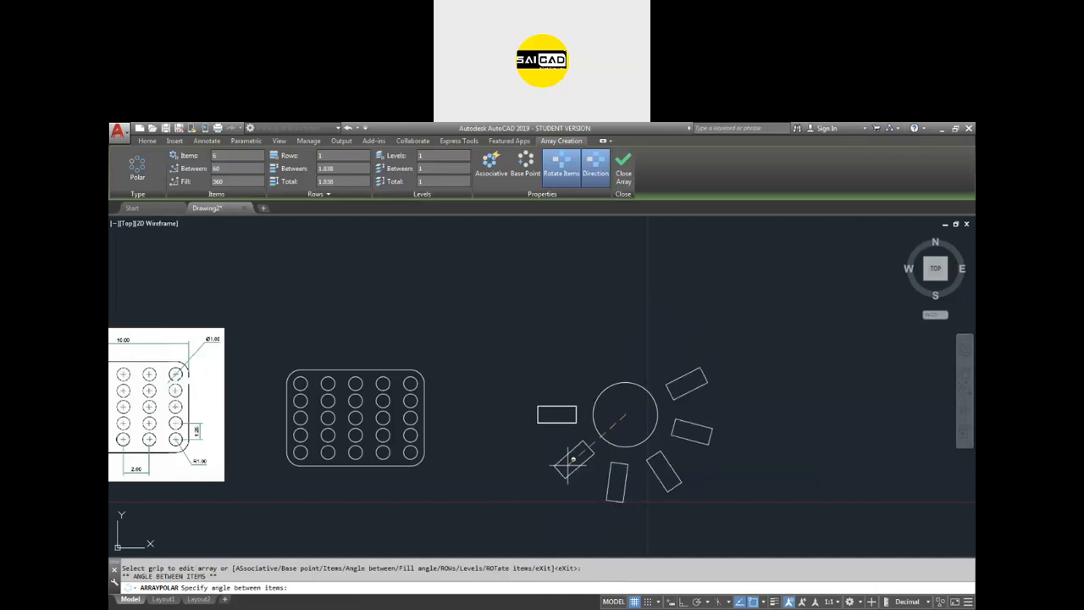
{"action": "left_click", "coordinate": [559, 454]}
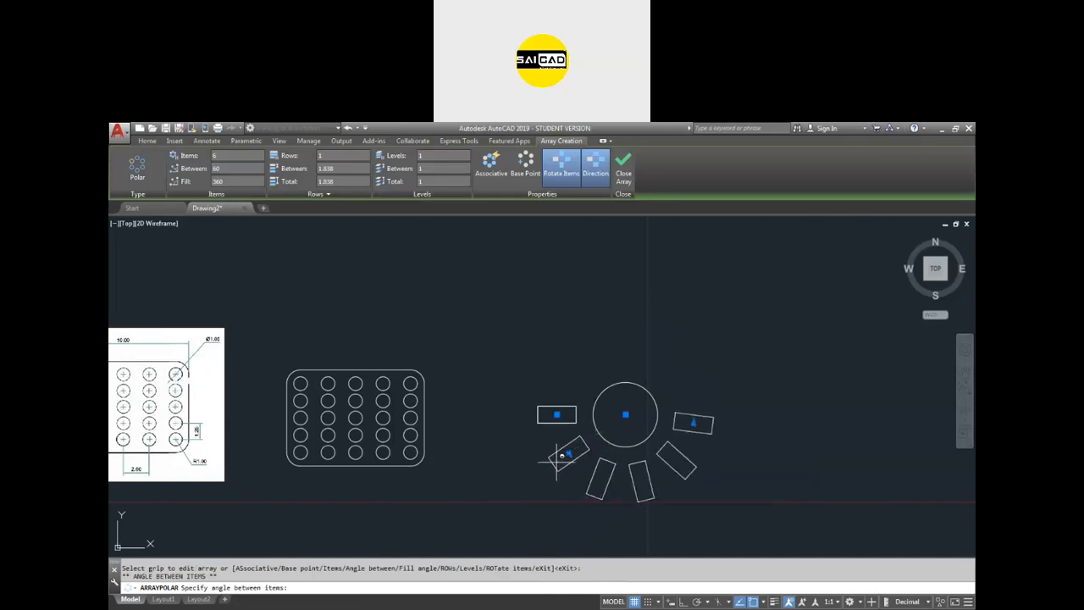
{"action": "left_click", "coordinate": [694, 420]}
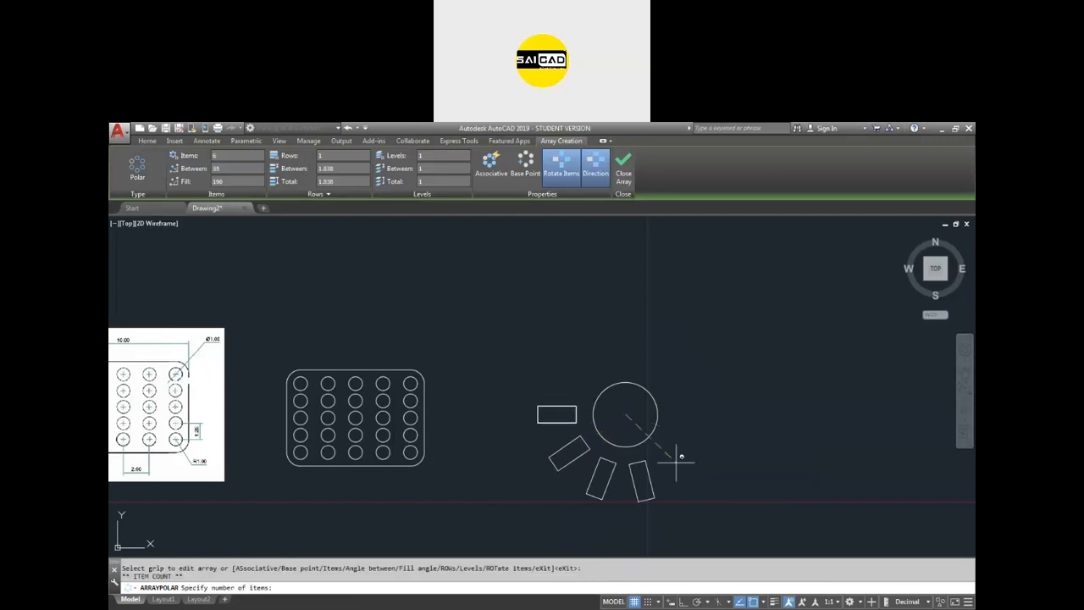
{"action": "left_click", "coordinate": [725, 442]}
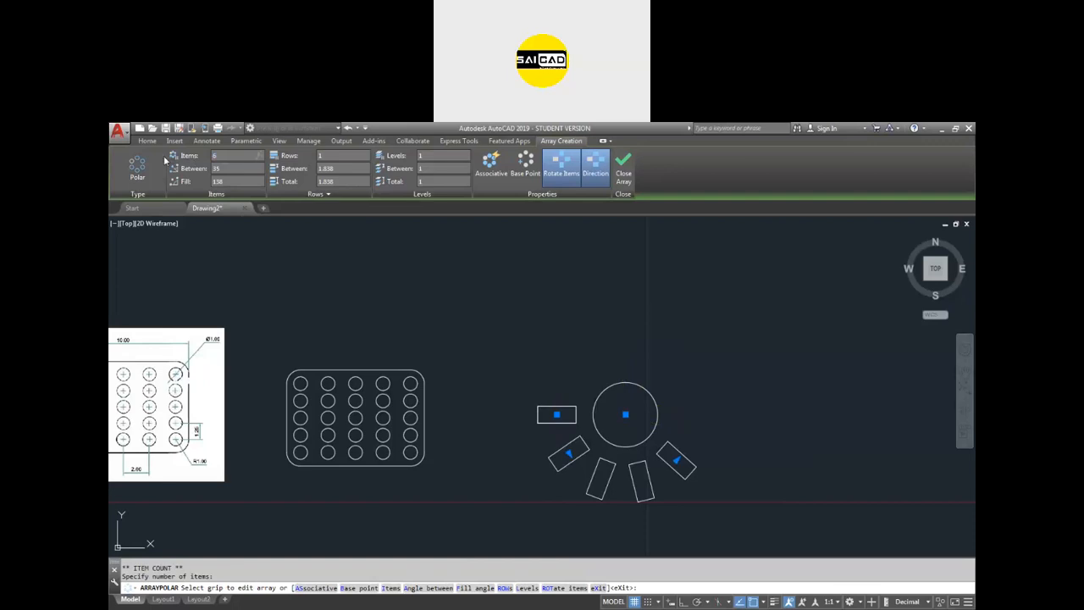
Step: Set the polar array to 6 items over a 360-degree fill angle, and raise the item count to 8
{"action": "left_click", "coordinate": [222, 182]}
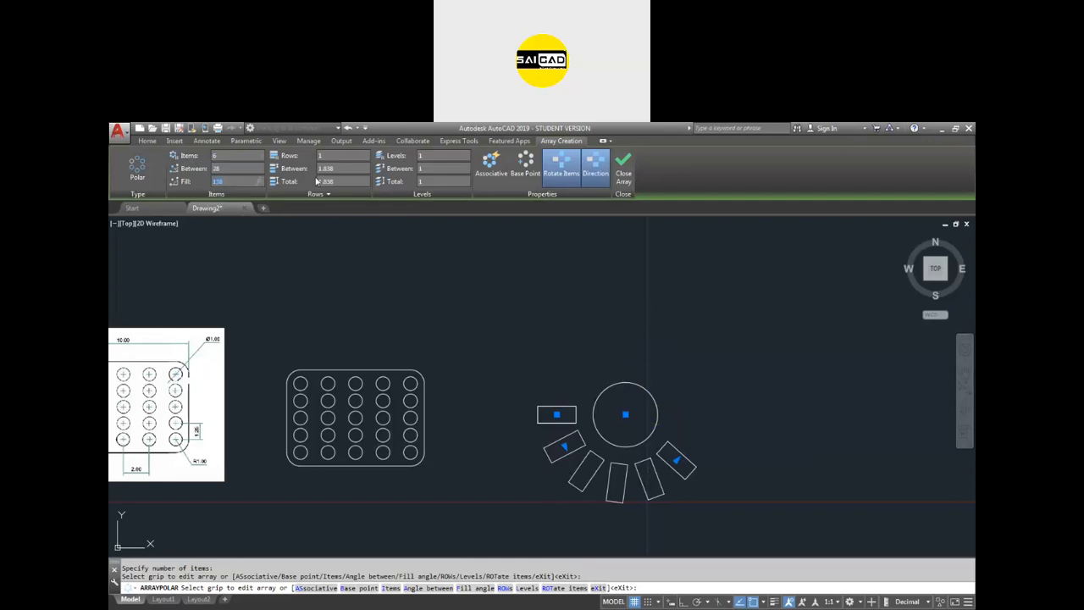
{"action": "type", "text": "3"}
{"action": "key", "text": "Return"}
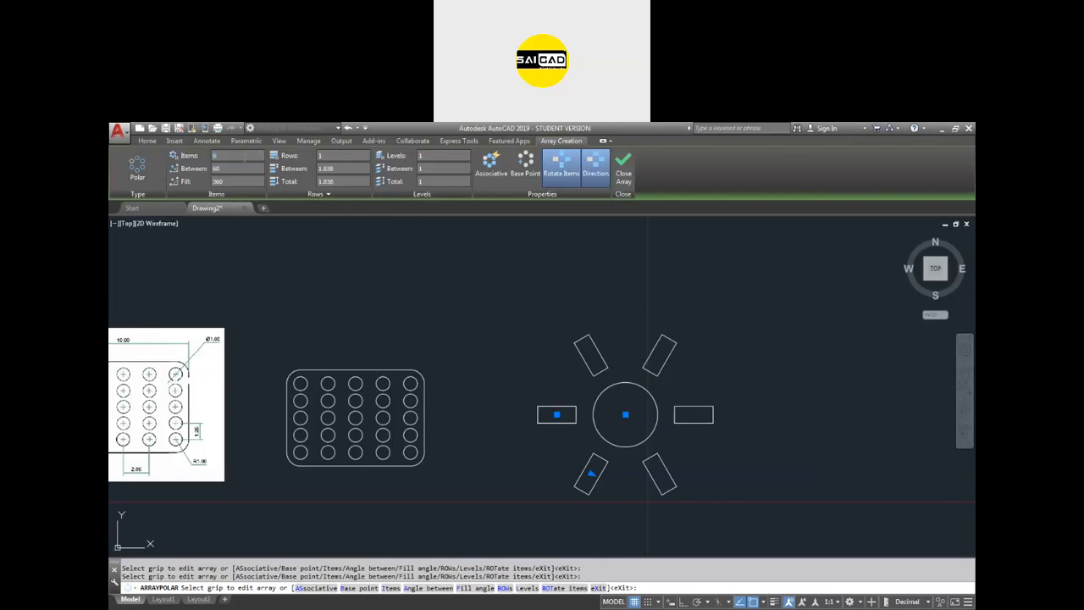
{"action": "type", "text": "8"}
{"action": "key", "text": "Return"}
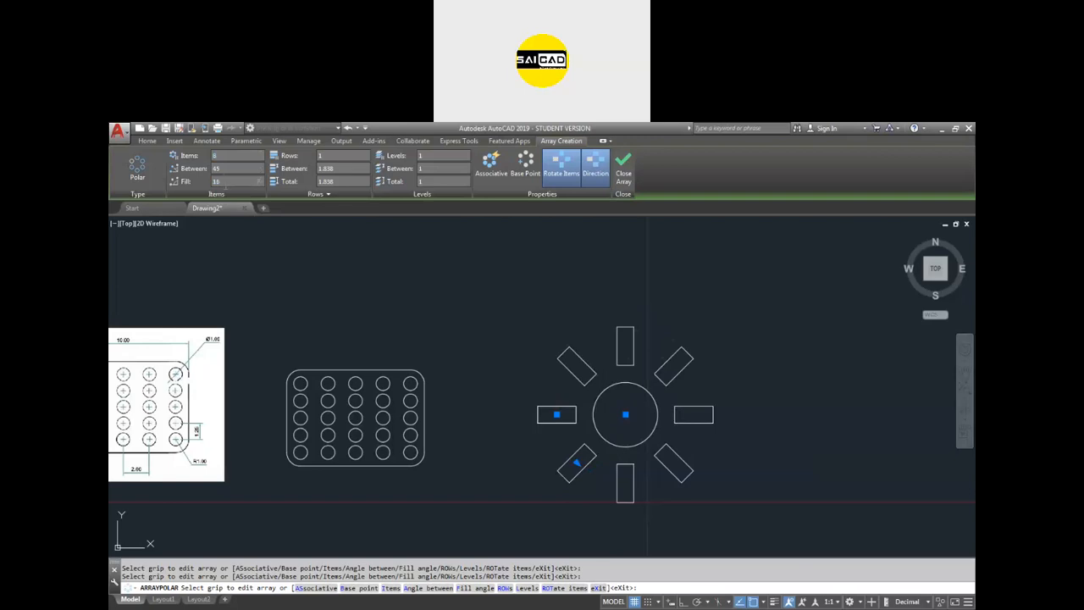
Step: Try a 180-degree fill angle for the polar array, and set the angle between items to 30 degrees
{"action": "key", "text": "Return"}
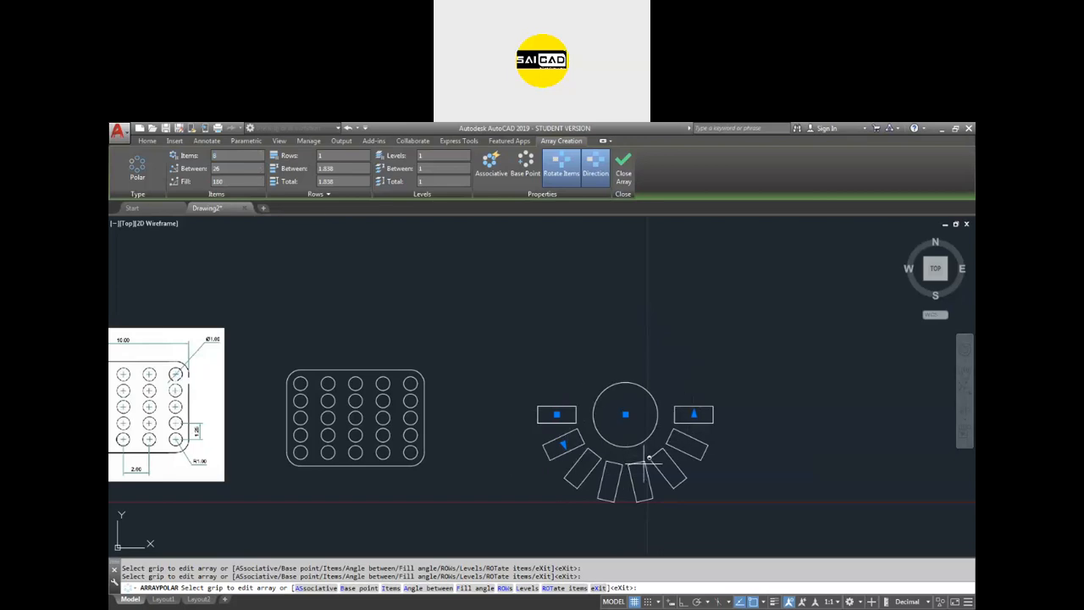
{"action": "scroll", "coordinate": [573, 447], "scroll_direction": "up", "scroll_amount": 4}
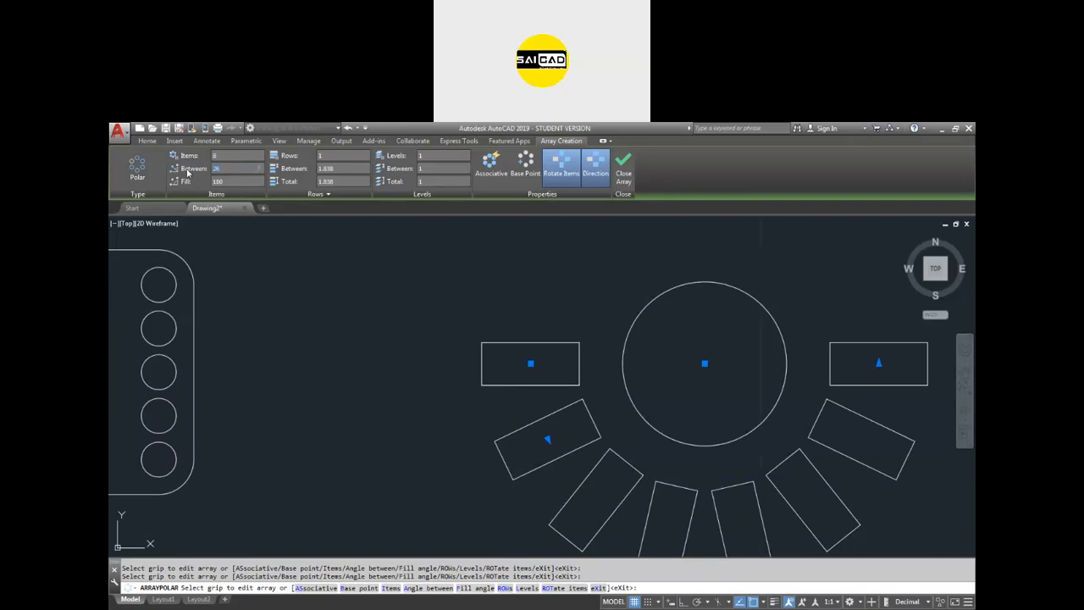
{"action": "type", "text": "30"}
{"action": "key", "text": "Return"}
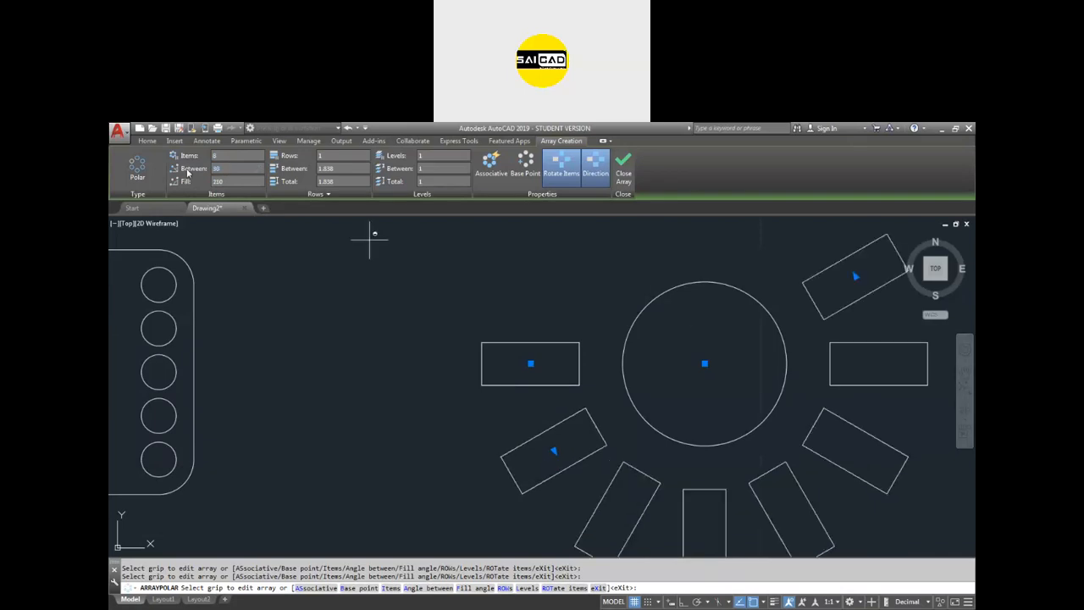
Step: Try 2 and 3 rows spaced 5 apart in the polar array, and return it to a single row
{"action": "scroll", "coordinate": [296, 335], "scroll_direction": "down", "scroll_amount": 2}
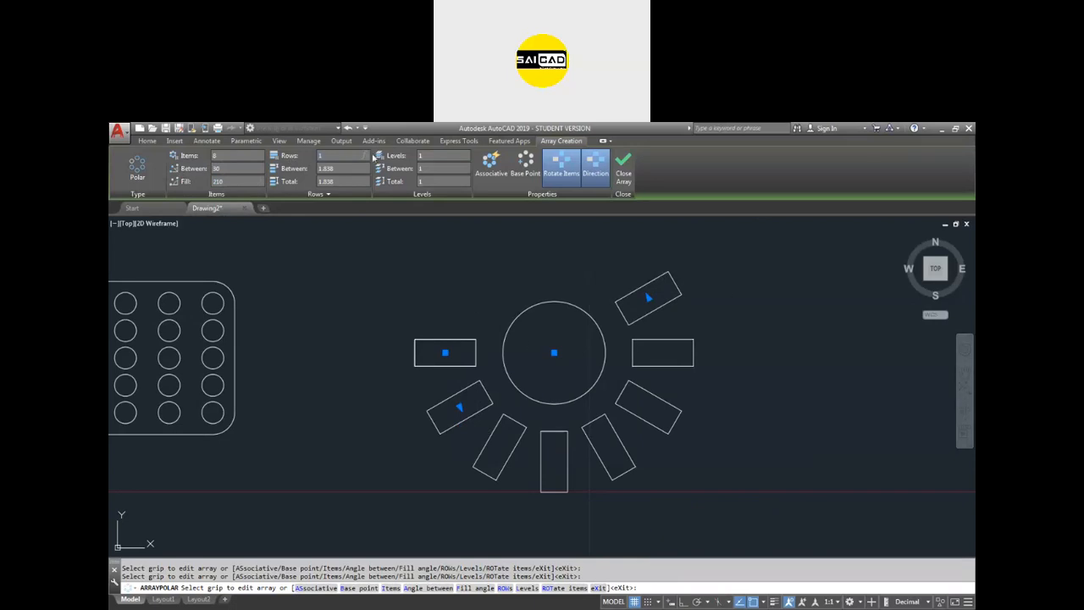
{"action": "key", "text": "Return"}
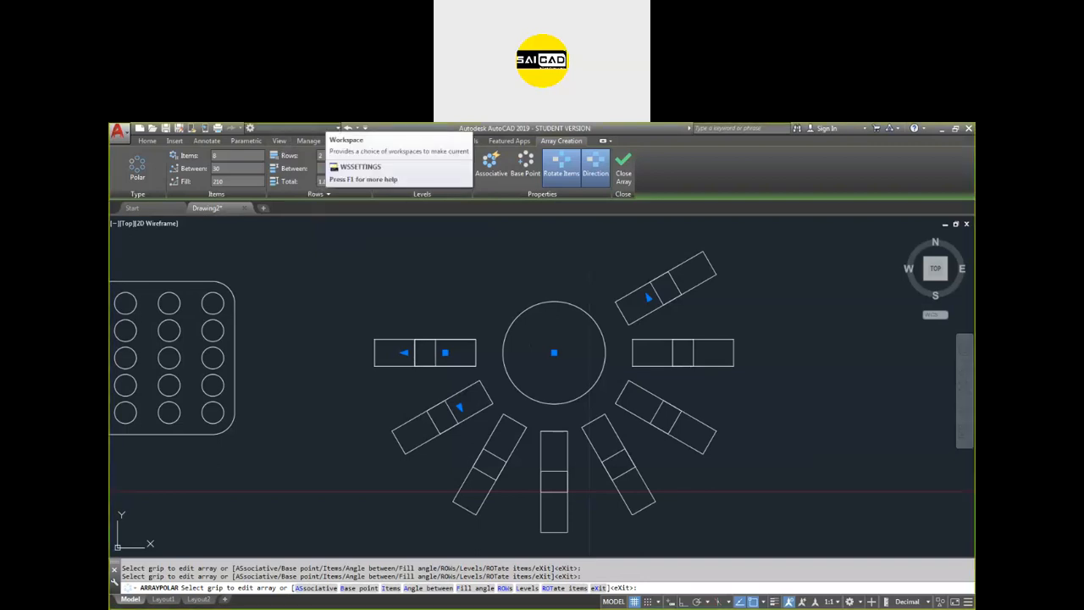
{"action": "scroll", "coordinate": [475, 333], "scroll_direction": "down", "scroll_amount": 2}
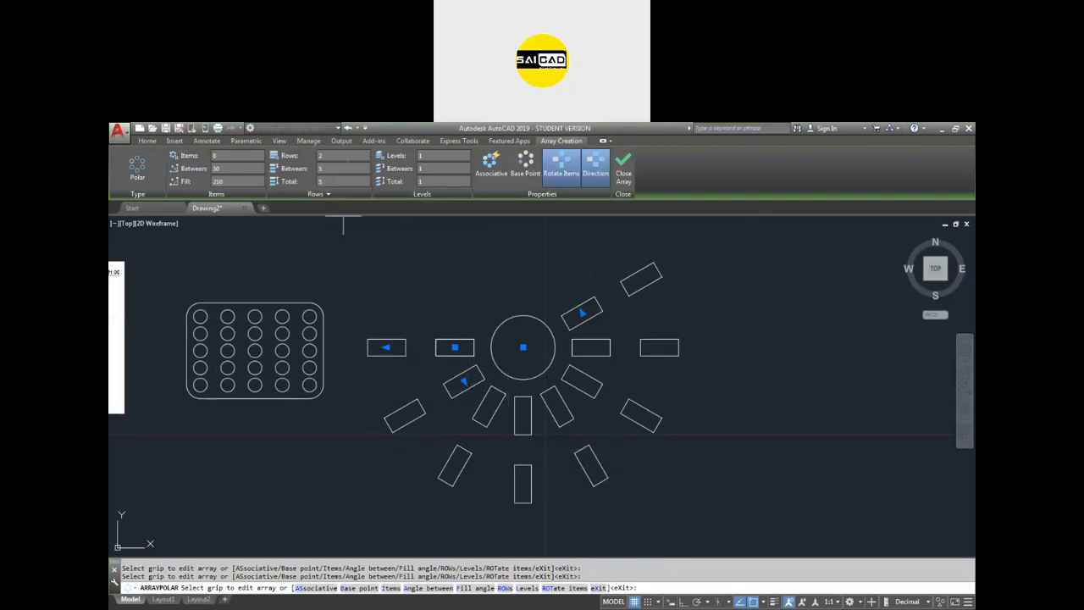
{"action": "type", "text": "3"}
{"action": "key", "text": "Return"}
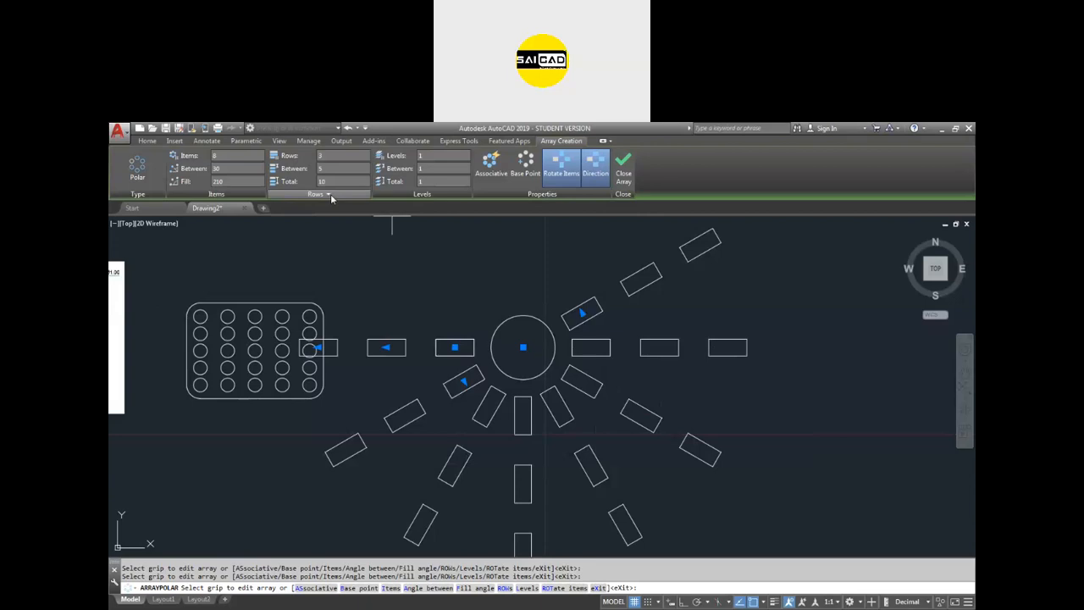
{"action": "key", "text": "Return"}
{"action": "scroll", "coordinate": [545, 352], "scroll_direction": "up", "scroll_amount": 1}
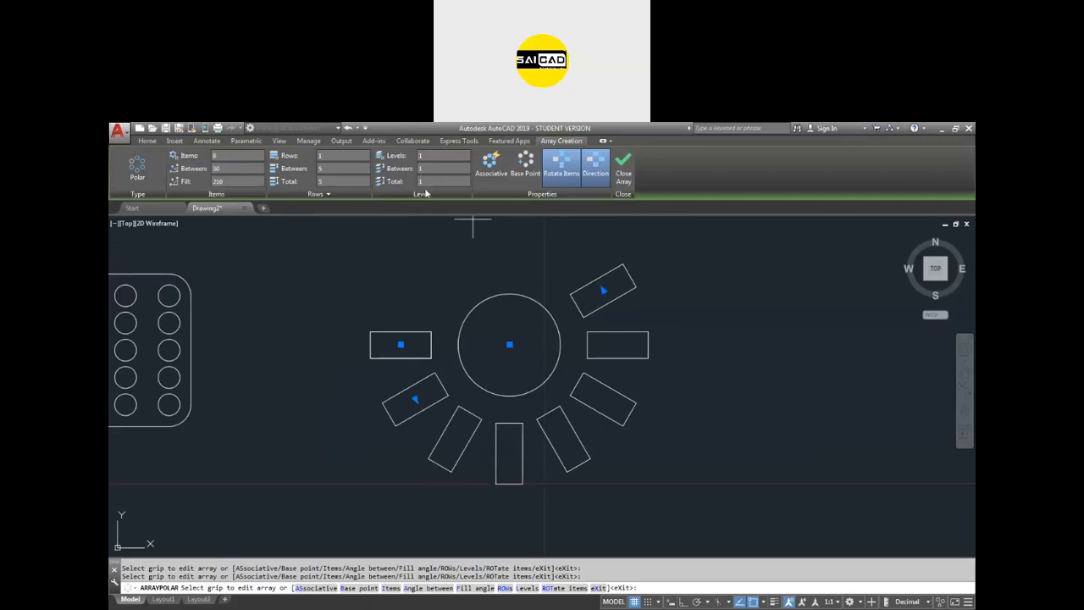
Step: Make the polar array associative and turn off rotation of its items
{"action": "left_click", "coordinate": [490, 174]}
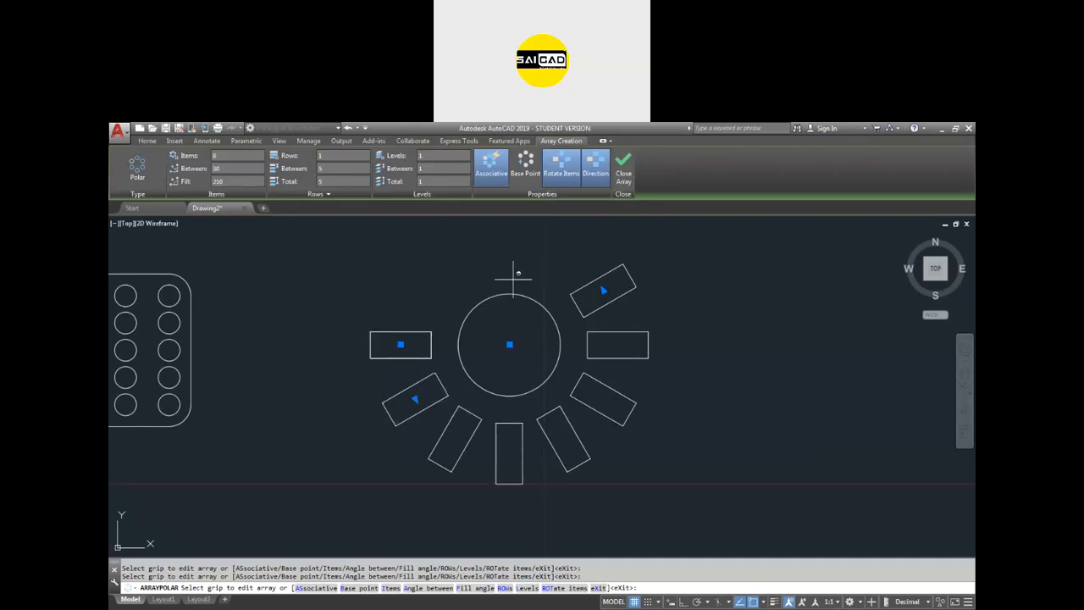
{"action": "left_click", "coordinate": [561, 170]}
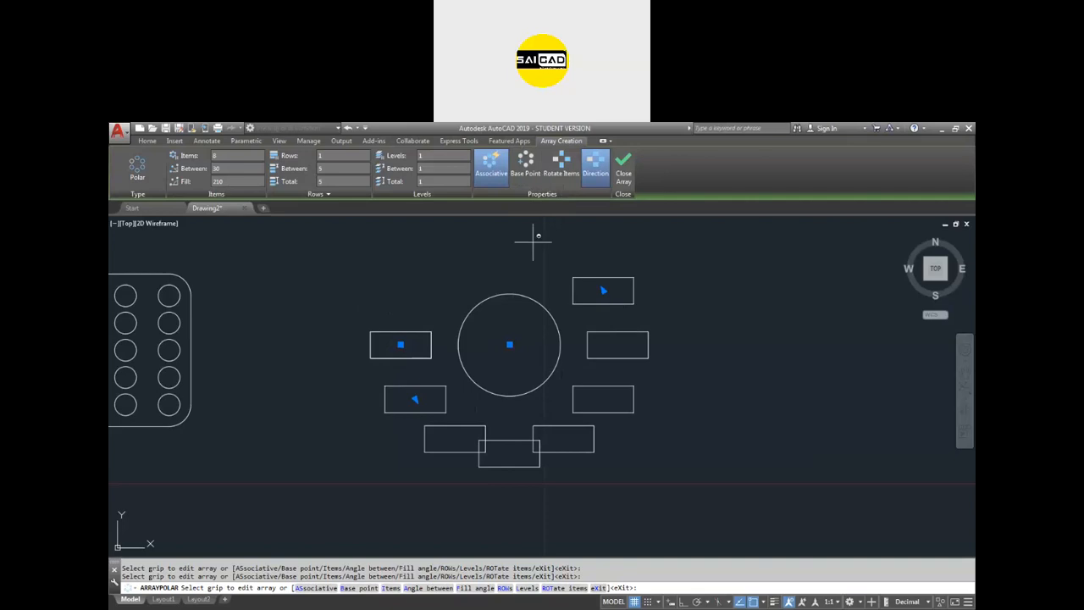
Step: Turn item rotation back on for the polar array, and toggle its direction between clockwise and counterclockwise, leaving it counterclockwise
{"action": "left_click", "coordinate": [560, 166]}
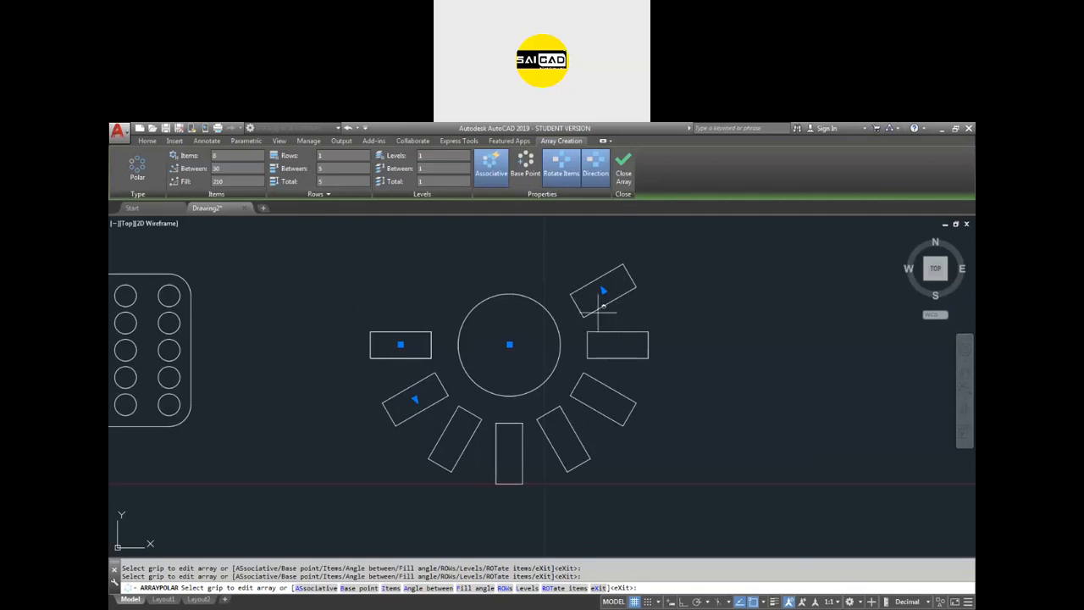
{"action": "scroll", "coordinate": [530, 411], "scroll_direction": "down", "scroll_amount": 2}
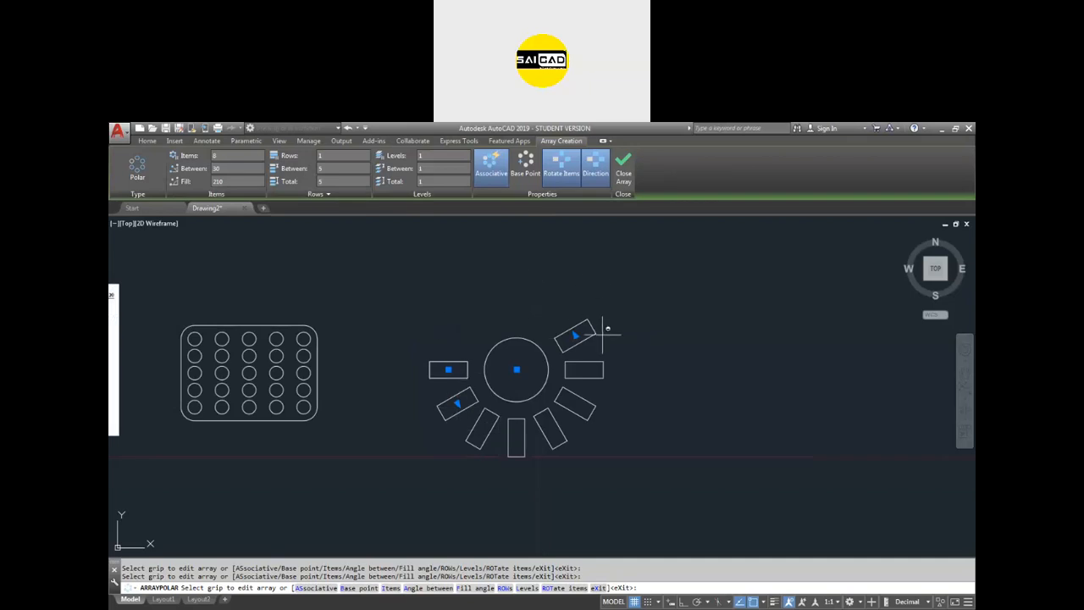
{"action": "left_click", "coordinate": [595, 168]}
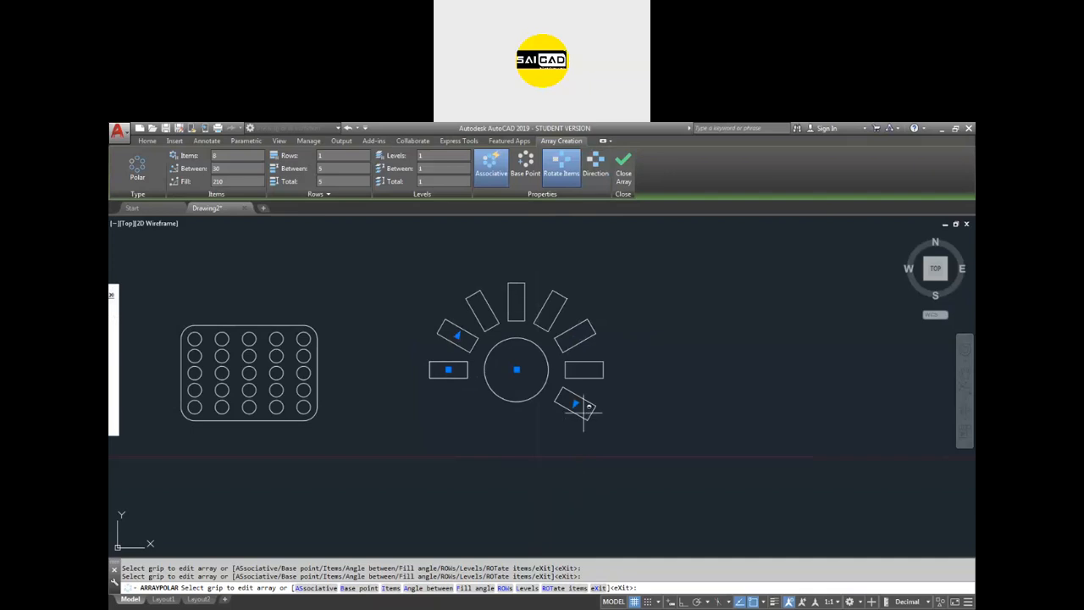
{"action": "left_click", "coordinate": [597, 178]}
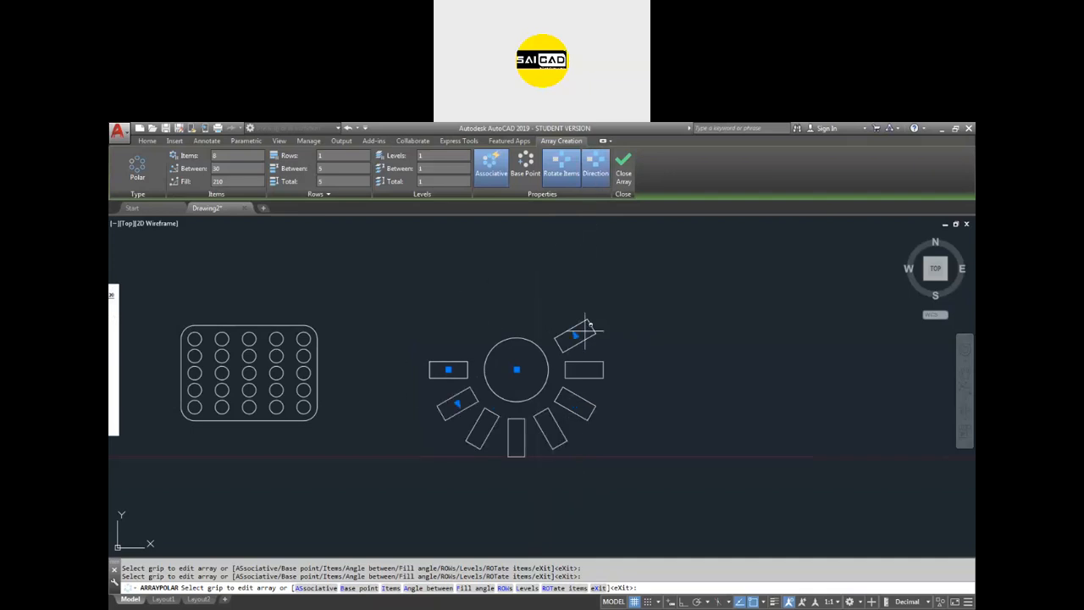
{"action": "left_click", "coordinate": [591, 167]}
{"action": "left_click", "coordinate": [593, 168]}
{"action": "left_click", "coordinate": [592, 168]}
{"action": "left_click", "coordinate": [593, 168]}
Step: Finish the polar array, and briefly reopen the finished array to view its editing options
{"action": "left_click", "coordinate": [625, 166]}
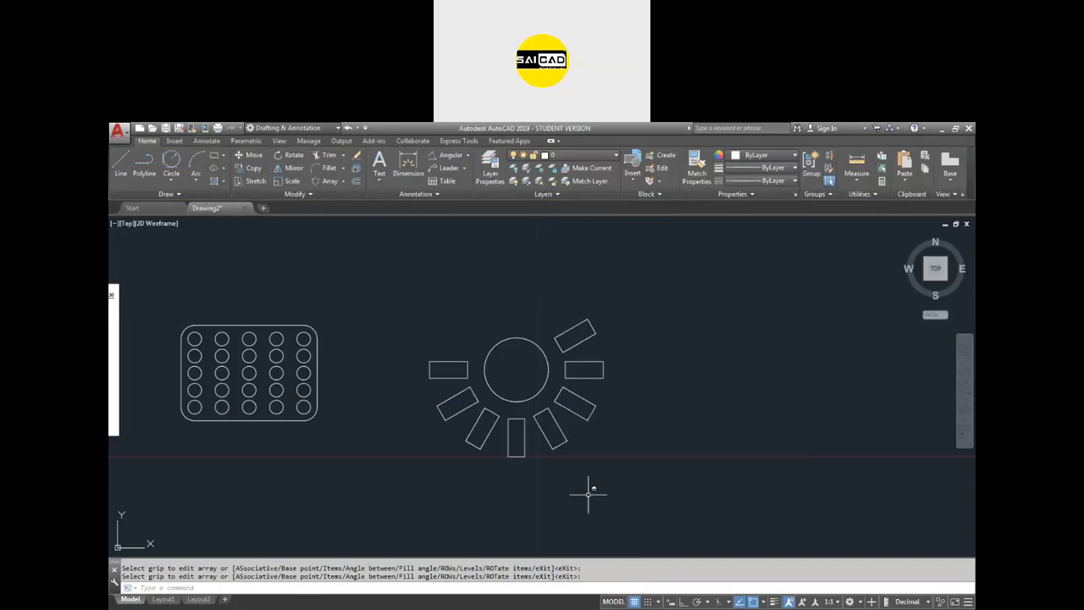
{"action": "left_click", "coordinate": [562, 443]}
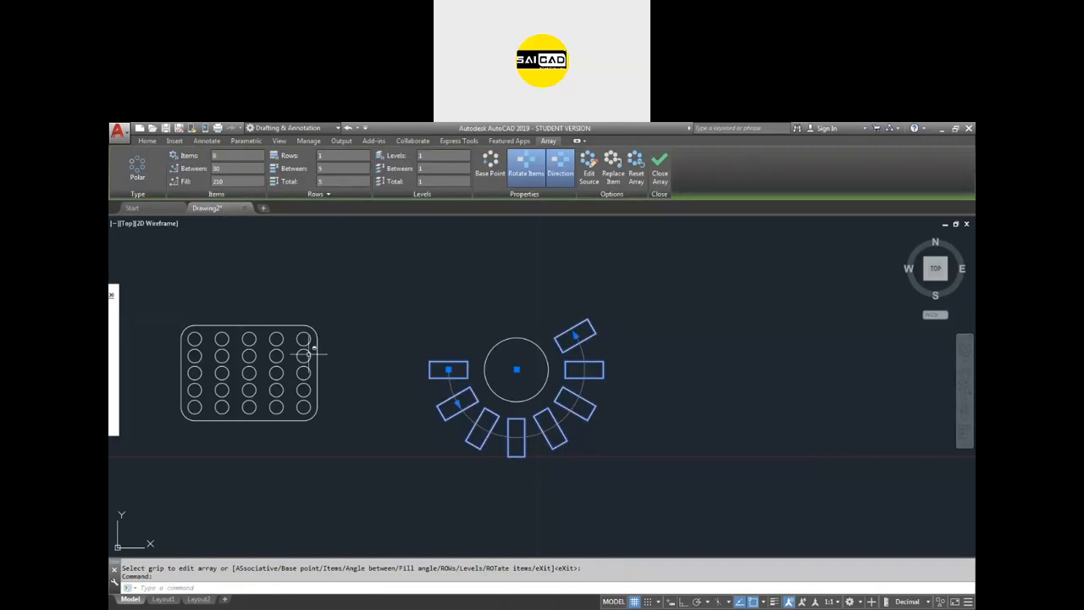
{"action": "left_click", "coordinate": [660, 169]}
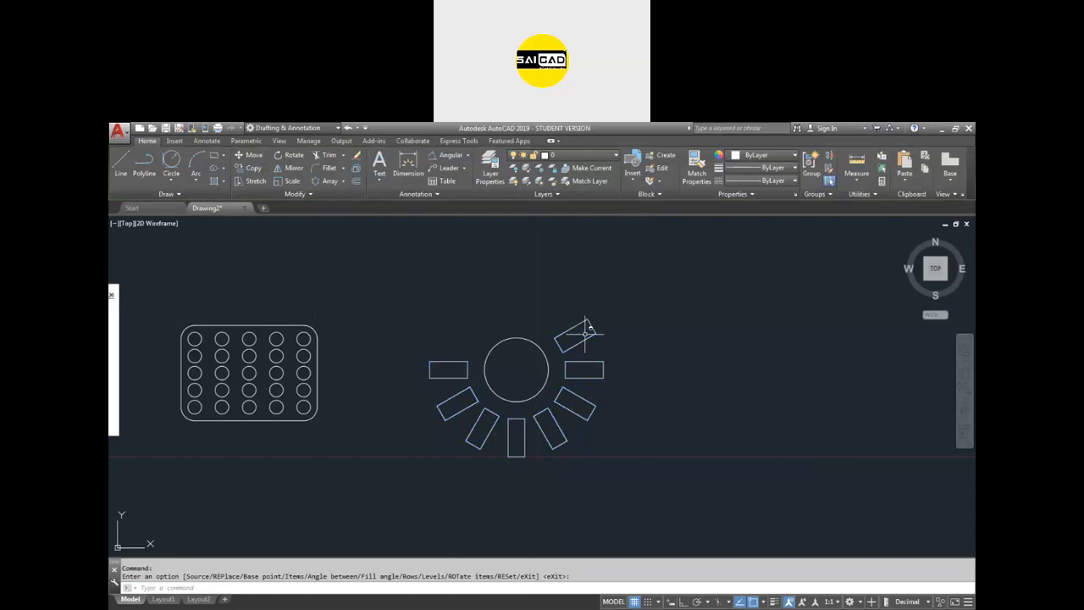
Step: Draw a small rectangle in the empty area to the right of the polar array
{"action": "scroll", "coordinate": [434, 420], "scroll_direction": "down", "scroll_amount": 2}
{"action": "type", "text": "rec"}
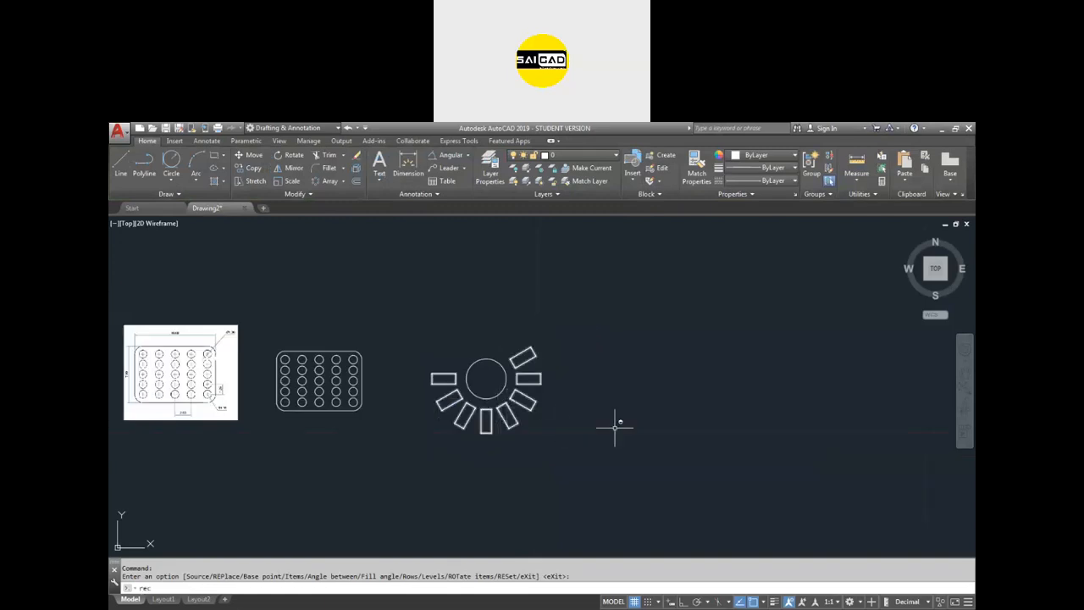
{"action": "key", "text": "Return"}
{"action": "left_click", "coordinate": [646, 386]}
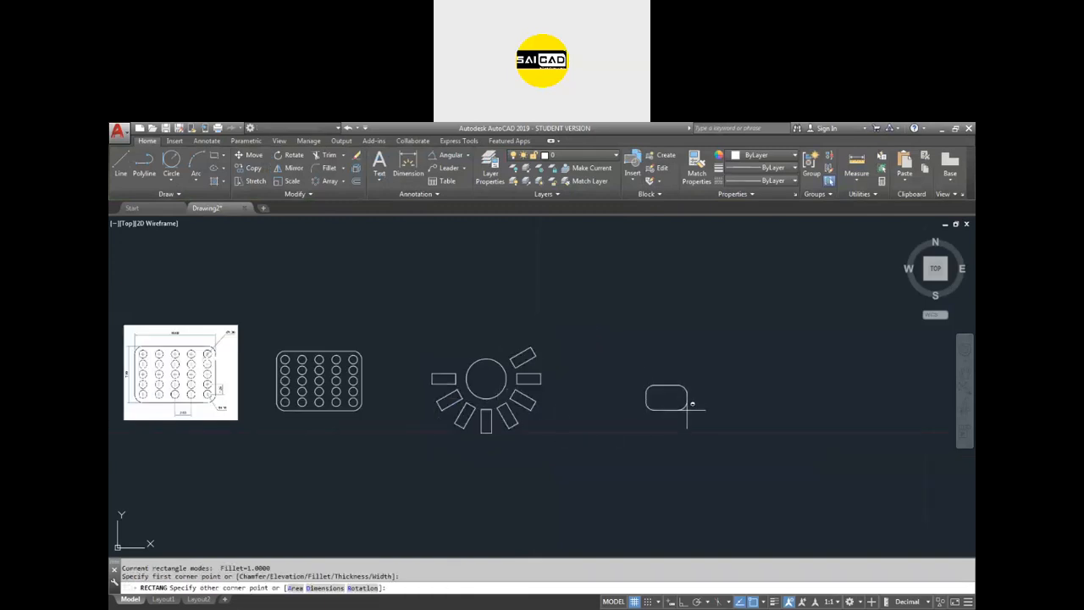
{"action": "scroll", "coordinate": [689, 409], "scroll_direction": "up", "scroll_amount": 5}
{"action": "left_click", "coordinate": [638, 368]}
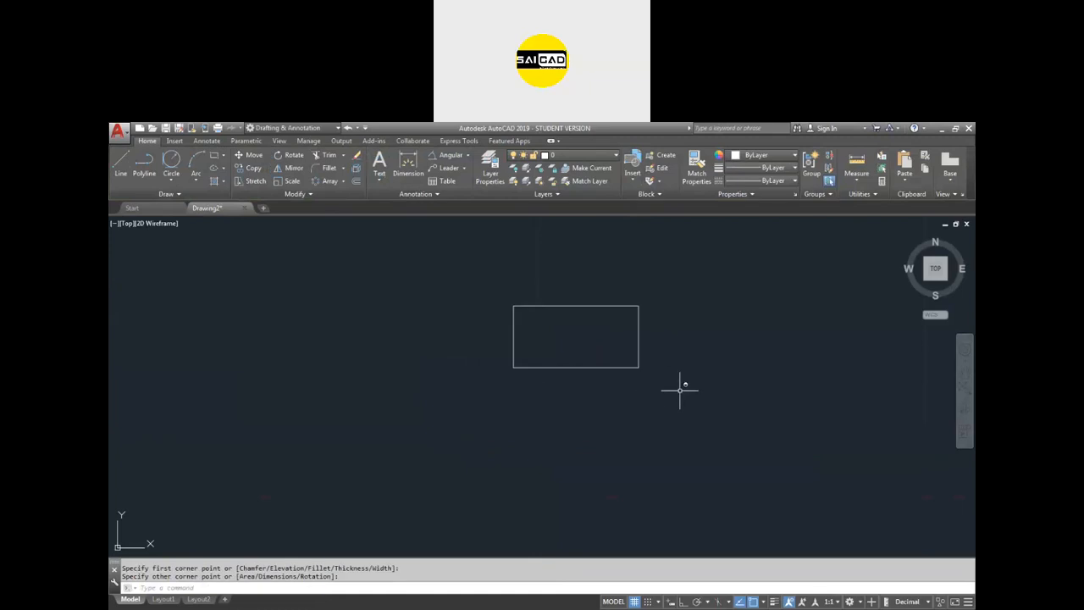
Step: Draw a circle to the right of the new rectangle, with its centre level with the rectangle's centre
{"action": "type", "text": "c"}
{"action": "key", "text": "Return"}
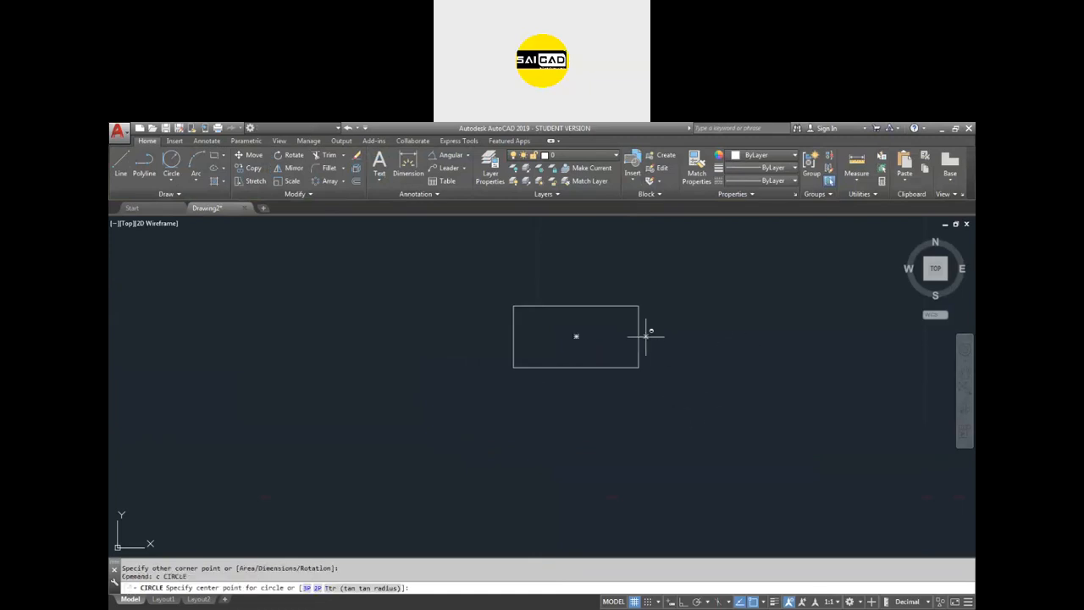
{"action": "left_click", "coordinate": [785, 336]}
{"action": "left_click", "coordinate": [778, 254]}
{"action": "key", "text": "Escape"}
{"action": "scroll", "coordinate": [637, 330], "scroll_direction": "down", "scroll_amount": 5}
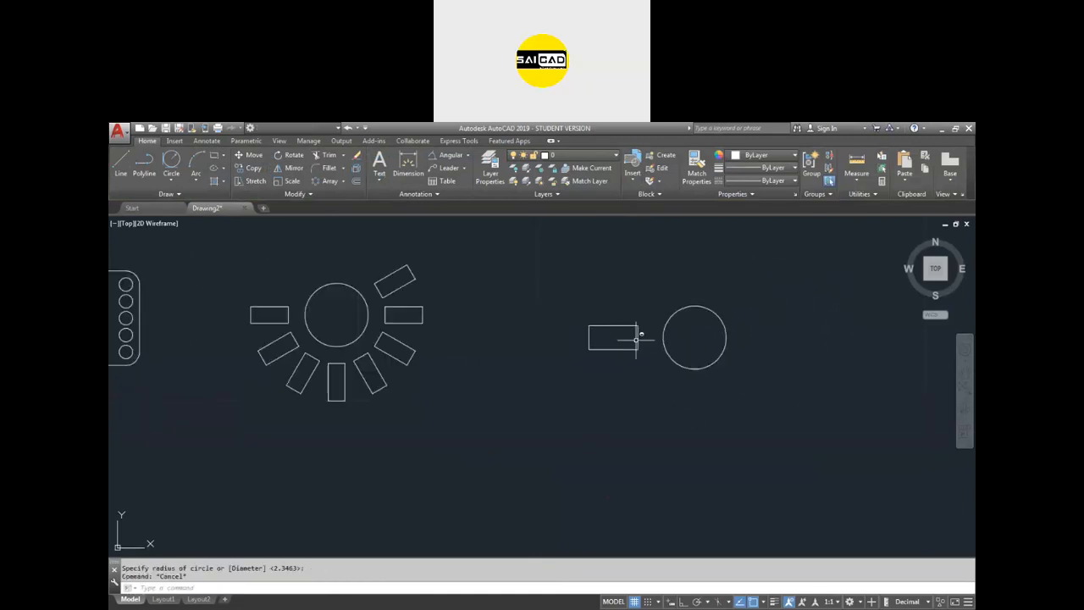
Step: Create a non-associative polar array of the new rectangle with 6 items around the circle's centre
{"action": "left_click", "coordinate": [637, 326]}
{"action": "type", "text": "ar"}
{"action": "key", "text": "Return"}
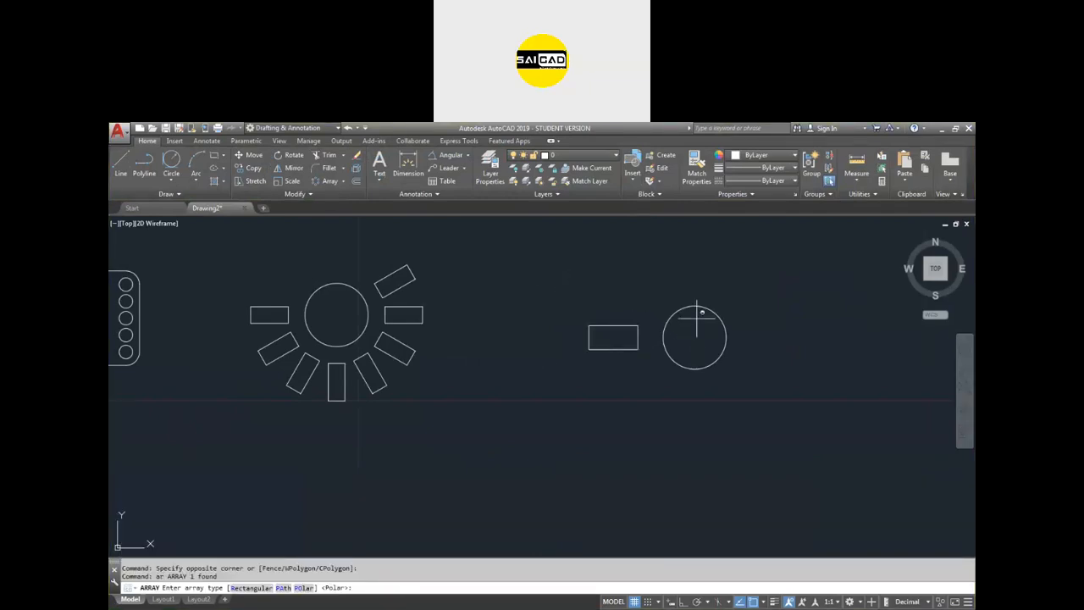
{"action": "left_click", "coordinate": [305, 587]}
{"action": "left_click", "coordinate": [695, 337]}
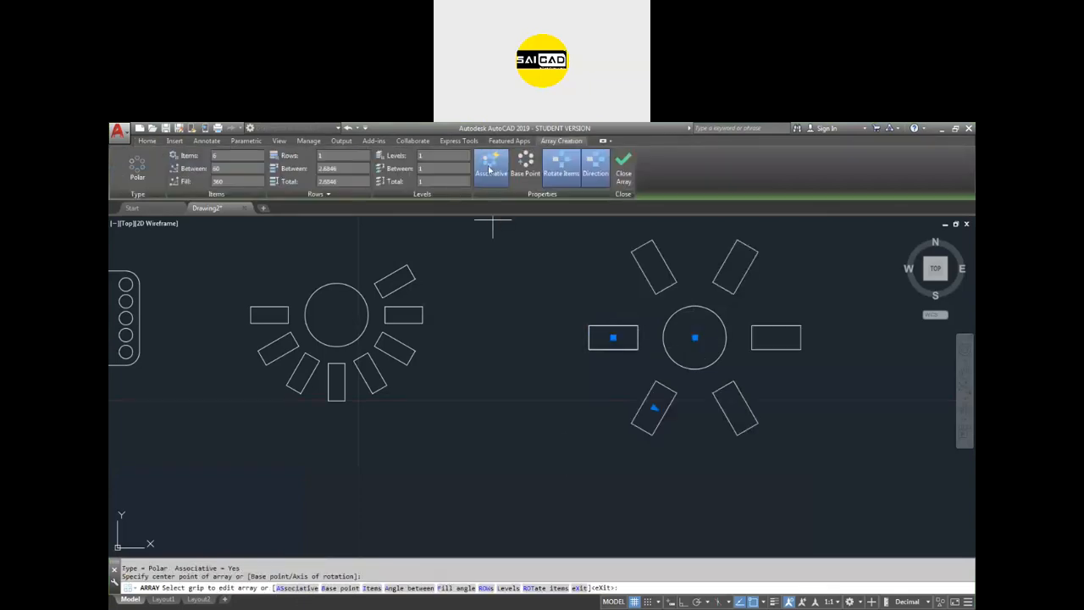
{"action": "left_click", "coordinate": [623, 165]}
Step: Delete the upper-left rectangle from the non-associative polar array
{"action": "left_click", "coordinate": [658, 253]}
{"action": "left_click", "coordinate": [677, 258]}
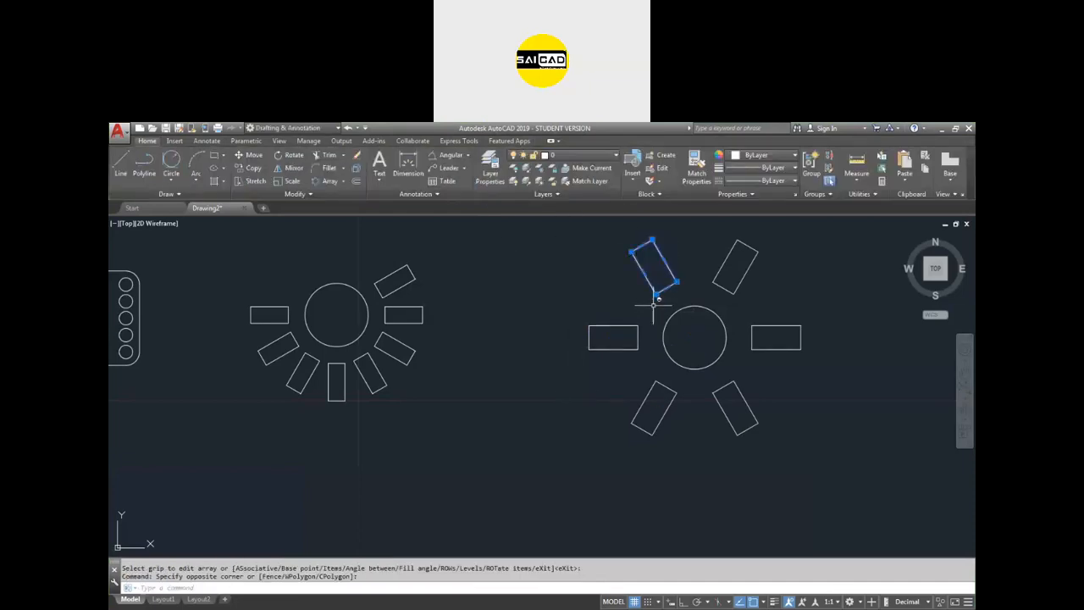
{"action": "key", "text": "Delete"}
{"action": "key", "text": "Escape"}
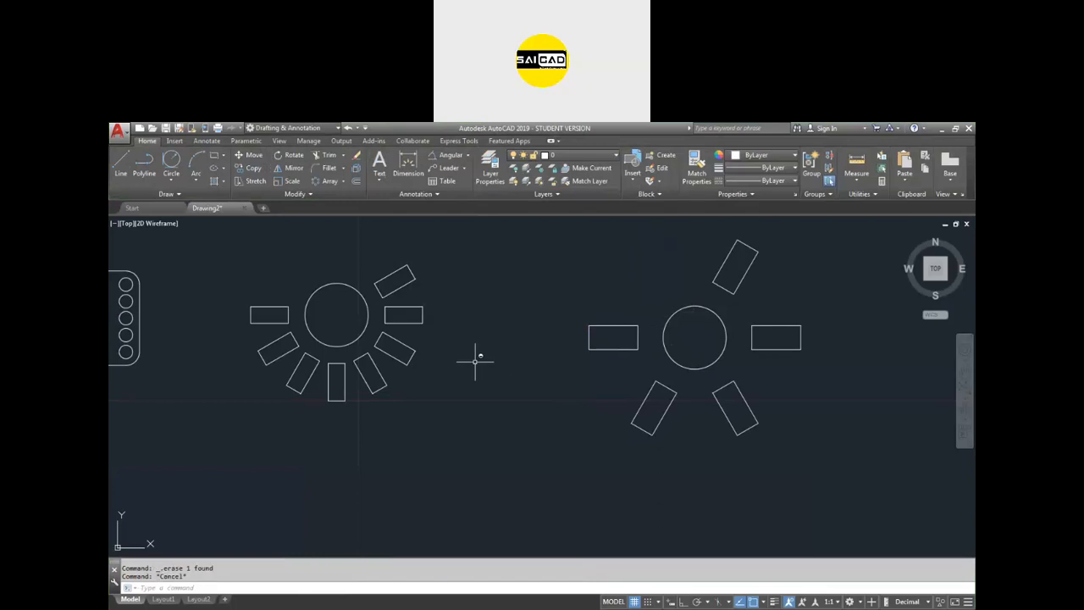
Step: Select the associative polar array to see how its rectangles behave as one object, and clear the selection
{"action": "left_click", "coordinate": [438, 377]}
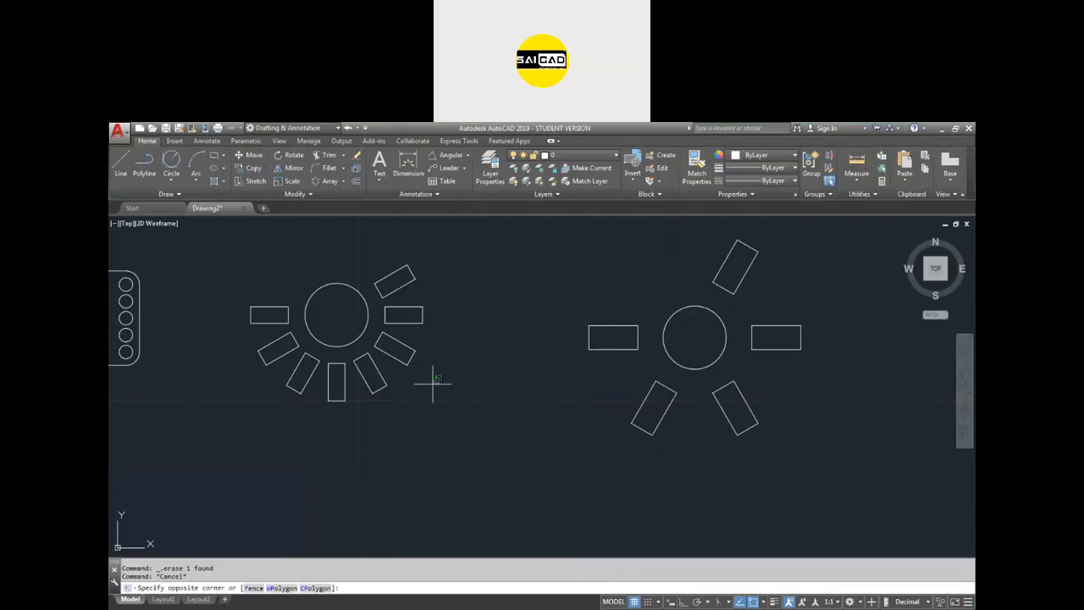
{"action": "left_click", "coordinate": [366, 421]}
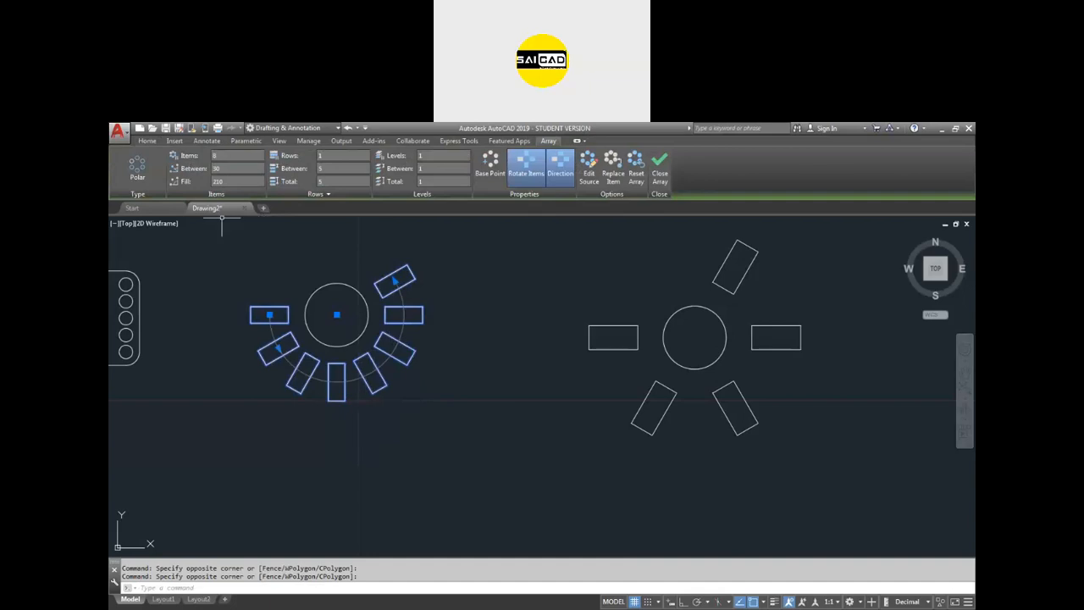
{"action": "key", "text": "Escape"}
{"action": "left_click", "coordinate": [377, 383]}
{"action": "key", "text": "Escape"}
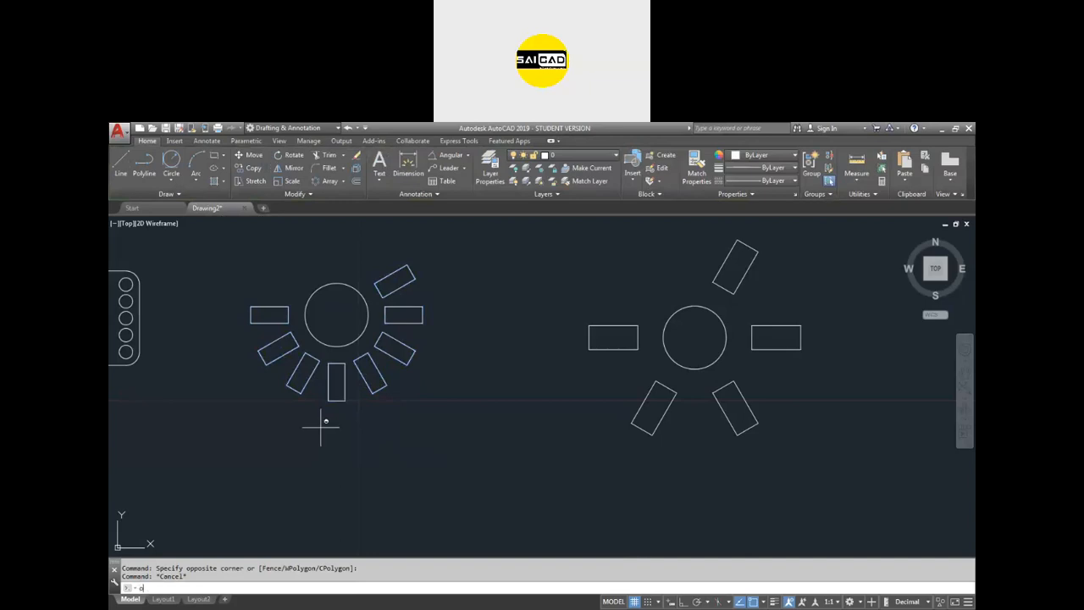
Step: Try to offset a rectangle of the associative polar array by 1
{"action": "type", "text": "o"}
{"action": "key", "text": "Return"}
{"action": "scroll", "coordinate": [322, 406], "scroll_direction": "up", "scroll_amount": 6}
{"action": "type", "text": "1"}
{"action": "key", "text": "Return"}
{"action": "left_click", "coordinate": [572, 403]}
{"action": "scroll", "coordinate": [572, 405], "scroll_direction": "down", "scroll_amount": 4}
{"action": "key", "text": "Escape"}
{"action": "left_click", "coordinate": [572, 437]}
{"action": "left_click", "coordinate": [537, 436]}
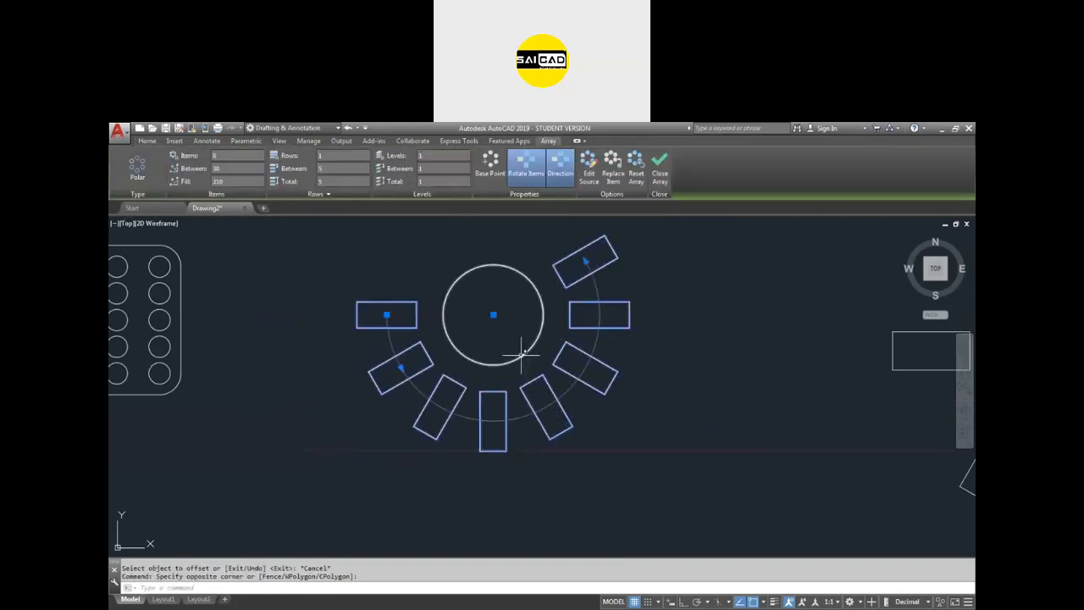
{"action": "key", "text": "Escape"}
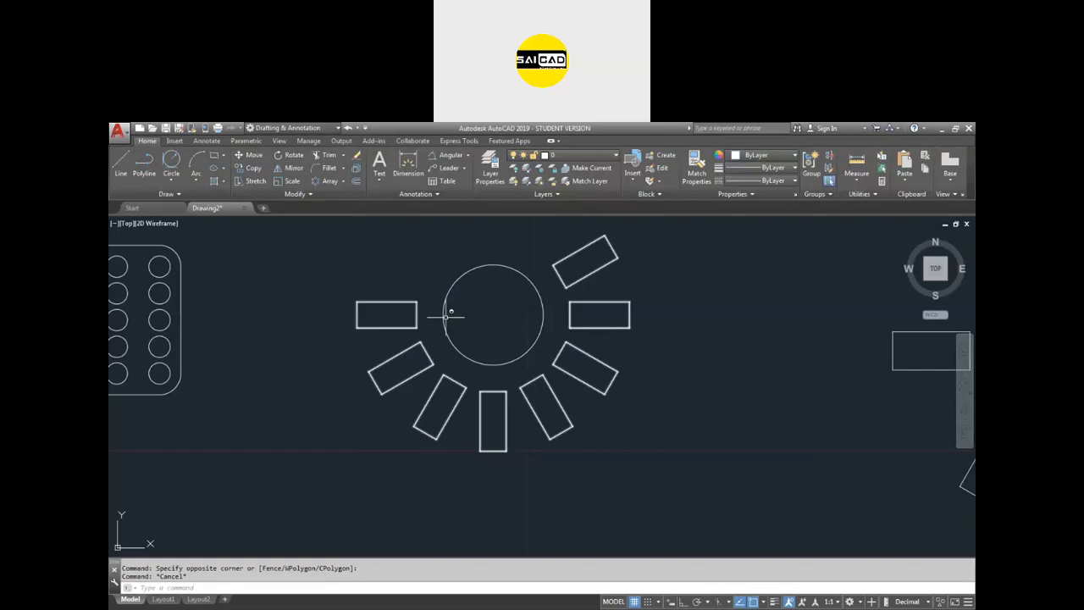
Step: Explode the associative polar array into separate rectangles
{"action": "left_click", "coordinate": [357, 169]}
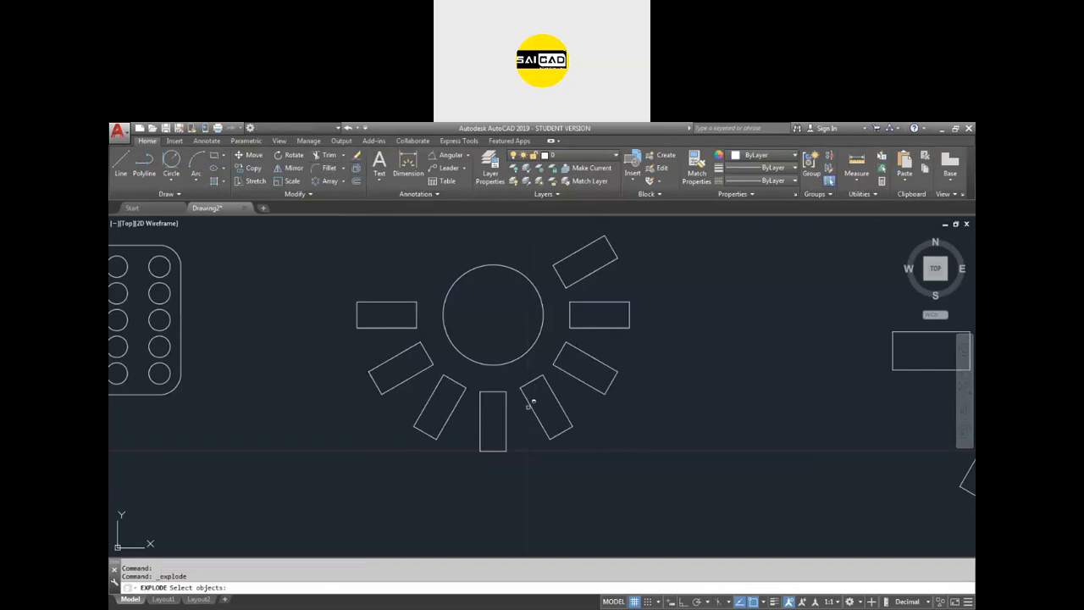
{"action": "left_click", "coordinate": [615, 446]}
{"action": "left_click", "coordinate": [521, 401]}
{"action": "key", "text": "Return"}
Step: Select two lower-right rectangles of the exploded array individually, and clear the selection
{"action": "left_click", "coordinate": [601, 447]}
{"action": "left_click", "coordinate": [546, 405]}
{"action": "left_click", "coordinate": [630, 407]}
{"action": "left_click", "coordinate": [569, 340]}
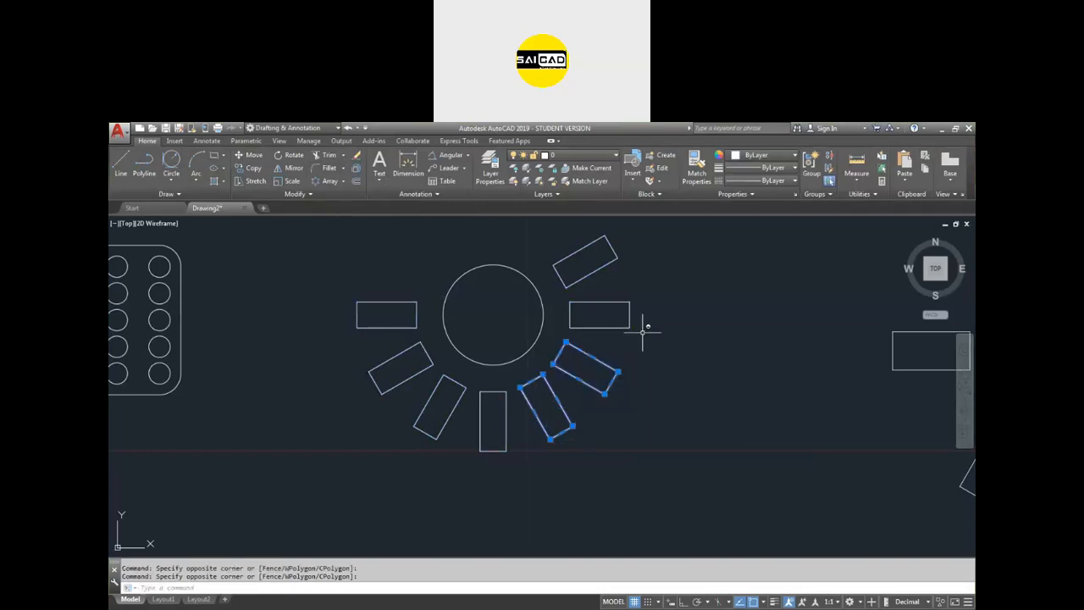
{"action": "key", "text": "Escape"}
Step: Offset the exploded array's rectangle just below the right-hand one inward by 0.1
{"action": "type", "text": "o"}
{"action": "key", "text": "Return"}
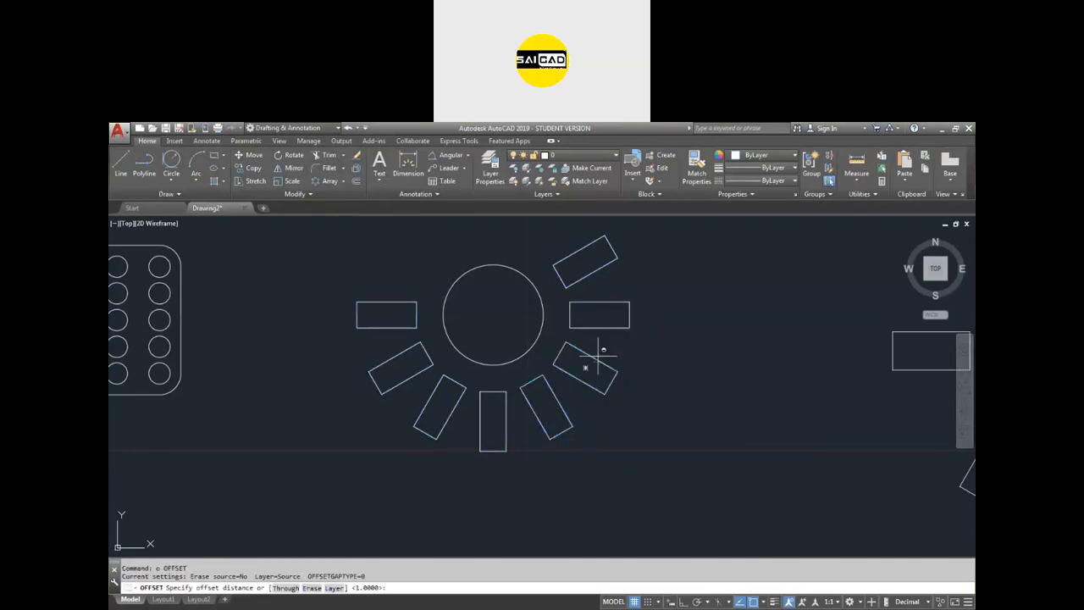
{"action": "type", "text": ".1"}
{"action": "key", "text": "Return"}
{"action": "left_click", "coordinate": [579, 341]}
{"action": "left_click", "coordinate": [585, 354]}
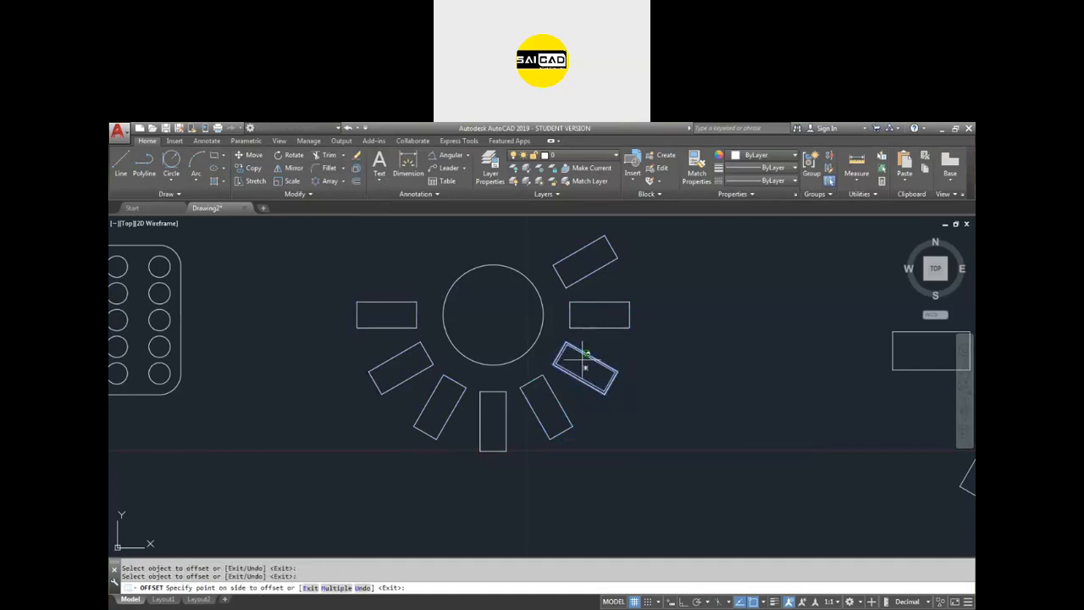
{"action": "left_click", "coordinate": [584, 366]}
{"action": "scroll", "coordinate": [611, 375], "scroll_direction": "up", "scroll_amount": 4}
{"action": "key", "text": "Escape"}
{"action": "key", "text": "Escape"}
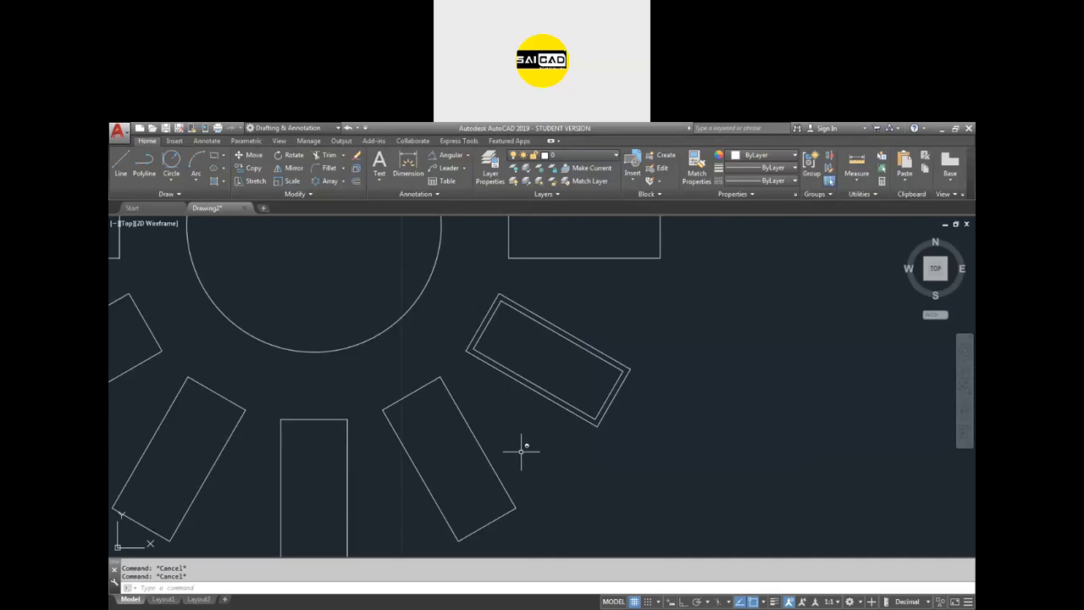
Step: Compare single-item selection in the non-associative and exploded polar arrays, and clear the selection
{"action": "scroll", "coordinate": [428, 445], "scroll_direction": "down", "scroll_amount": 5}
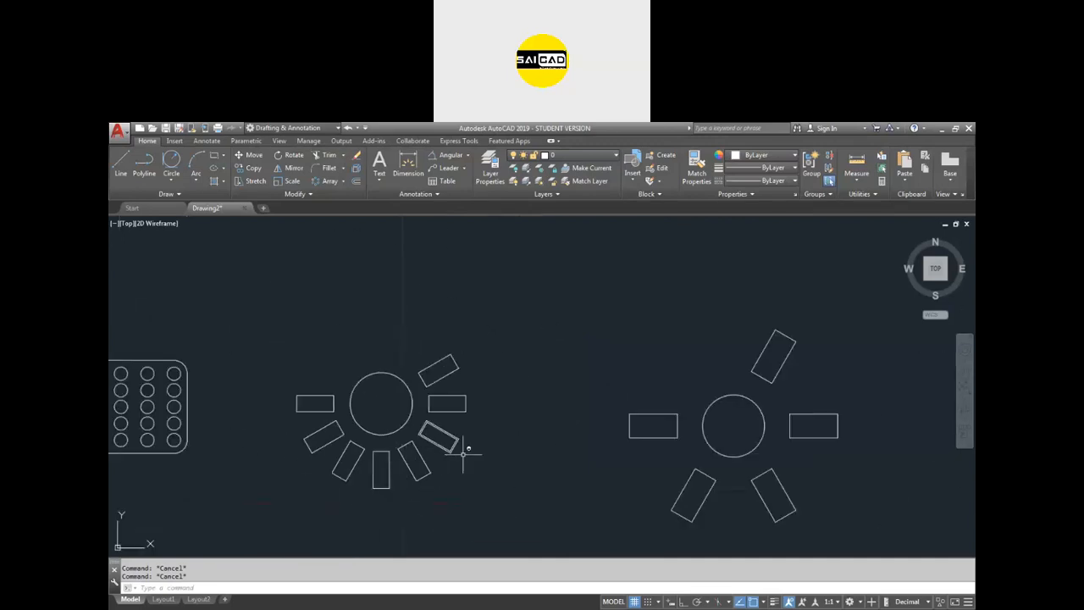
{"action": "left_click_drag", "start_coordinate": [677, 446], "coordinate": [586, 393]}
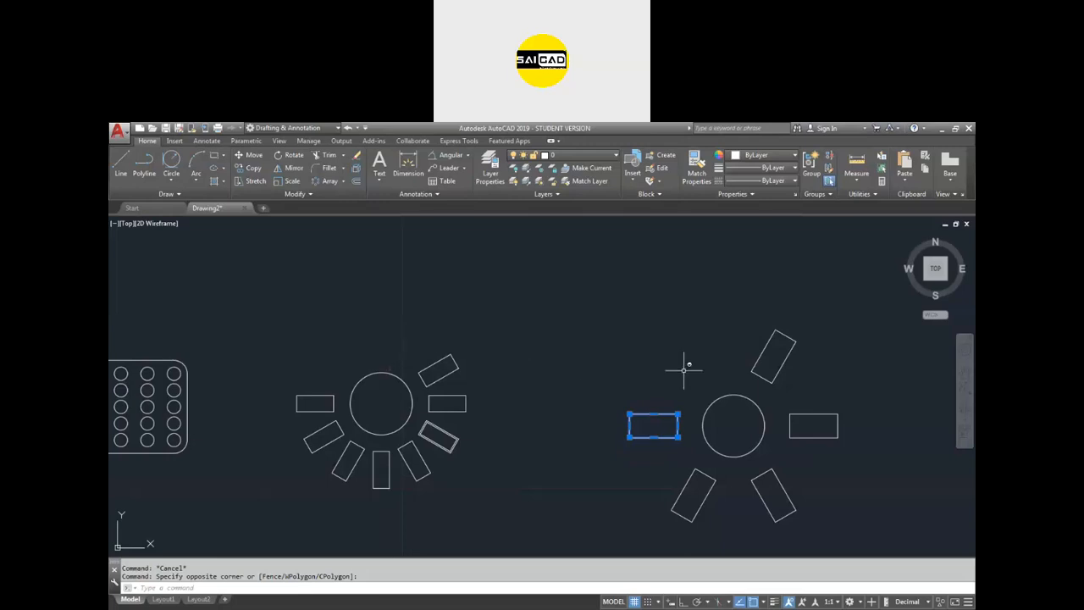
{"action": "scroll", "coordinate": [754, 348], "scroll_direction": "down", "scroll_amount": 3}
{"action": "scroll", "coordinate": [412, 362], "scroll_direction": "up", "scroll_amount": 5}
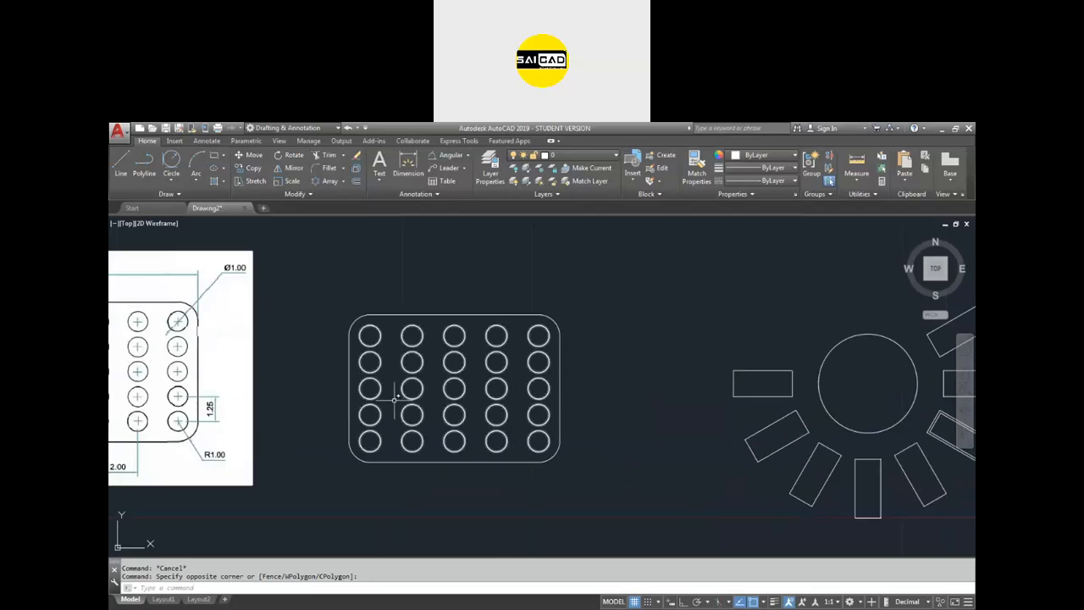
{"action": "left_click_drag", "start_coordinate": [839, 504], "coordinate": [731, 416]}
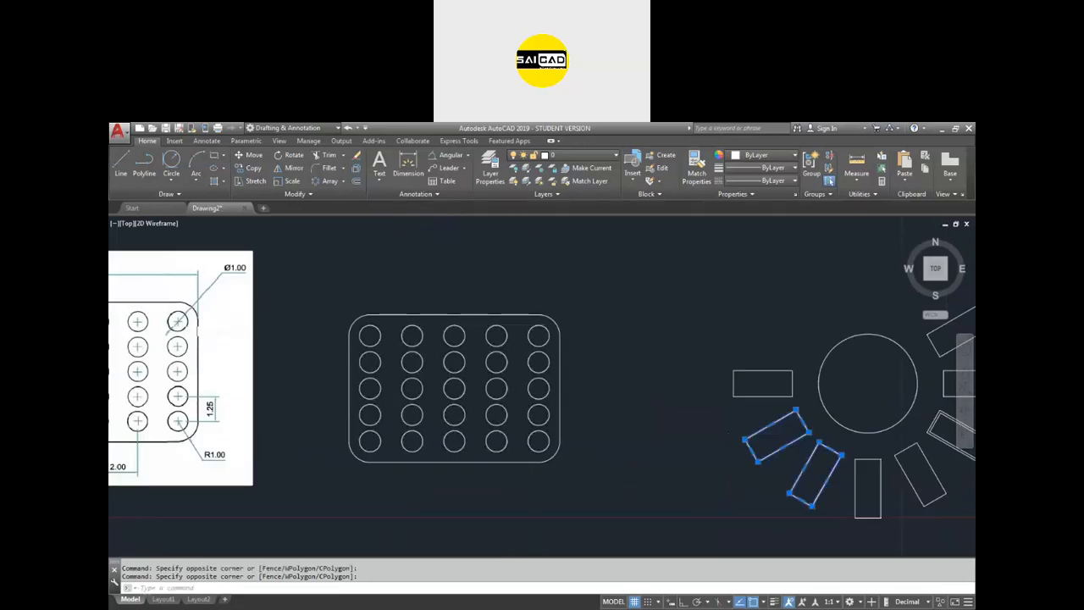
{"action": "scroll", "coordinate": [320, 307], "scroll_direction": "down", "scroll_amount": 2}
{"action": "scroll", "coordinate": [433, 385], "scroll_direction": "up", "scroll_amount": 2}
{"action": "key", "text": "Escape"}
Step: Set the plate's rectangular circle array to 6 columns spaced 1.5 apart
{"action": "left_click", "coordinate": [430, 373]}
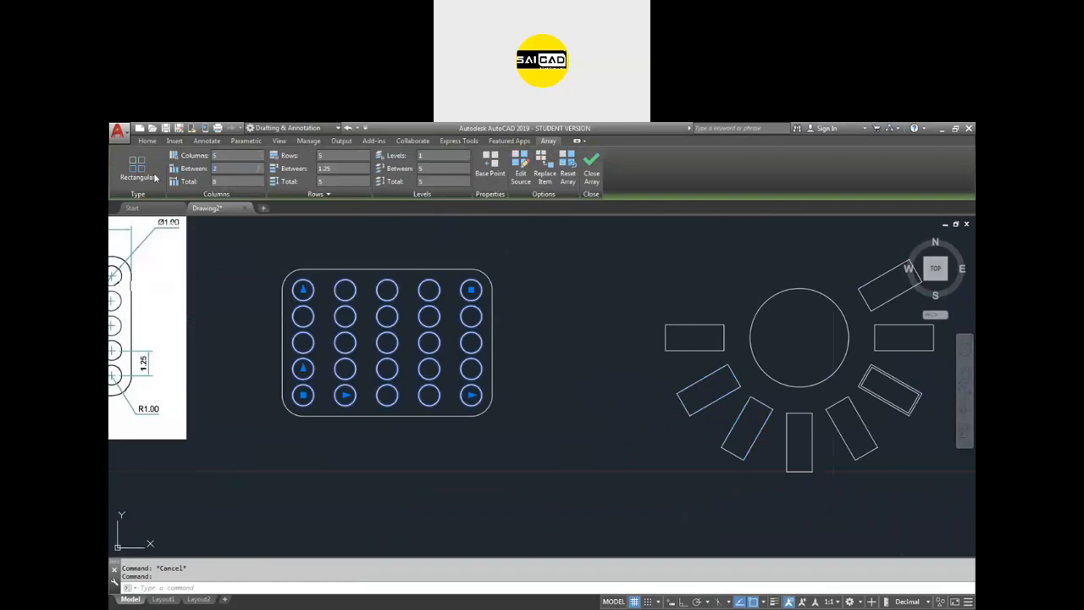
{"action": "type", "text": "1.5"}
{"action": "key", "text": "Return"}
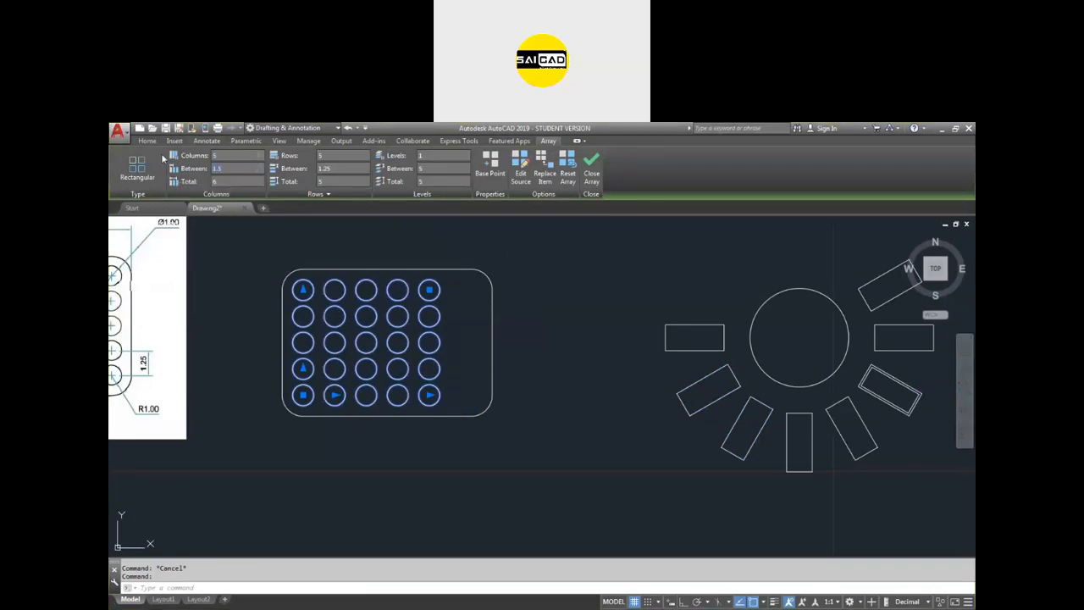
{"action": "left_click", "coordinate": [592, 167]}
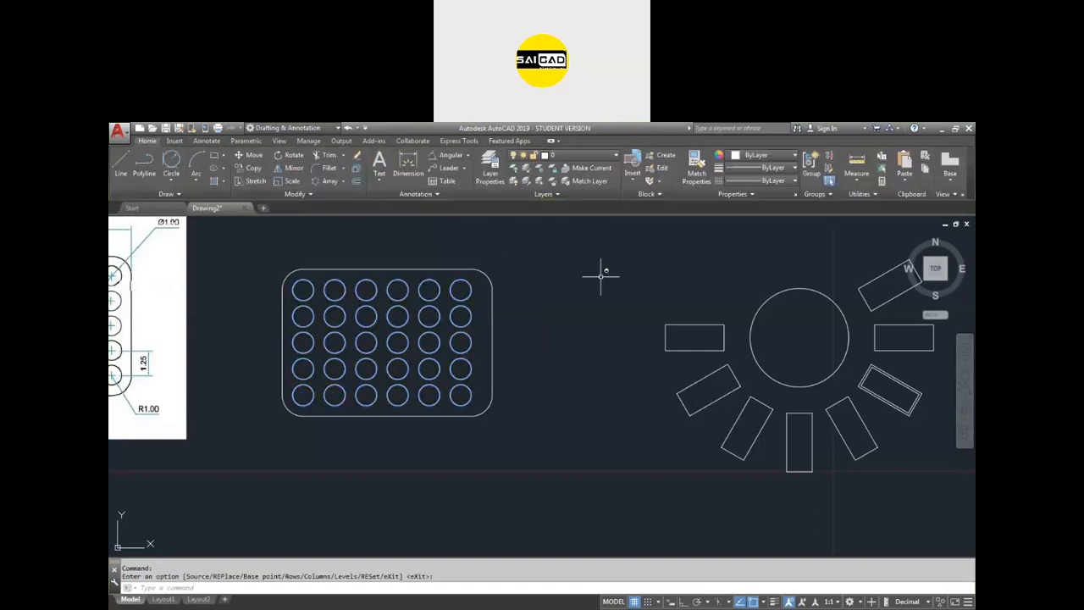
Step: Select the three lowest rectangles of the exploded polar array
{"action": "left_click", "coordinate": [583, 335]}
{"action": "scroll", "coordinate": [411, 335], "scroll_direction": "down", "scroll_amount": 4}
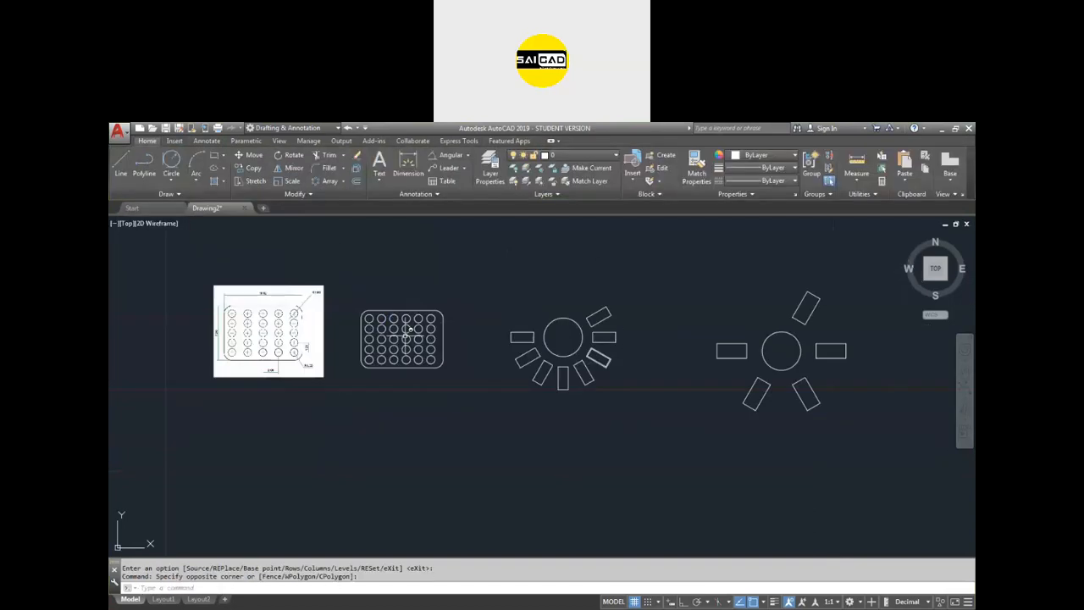
{"action": "left_click", "coordinate": [515, 368]}
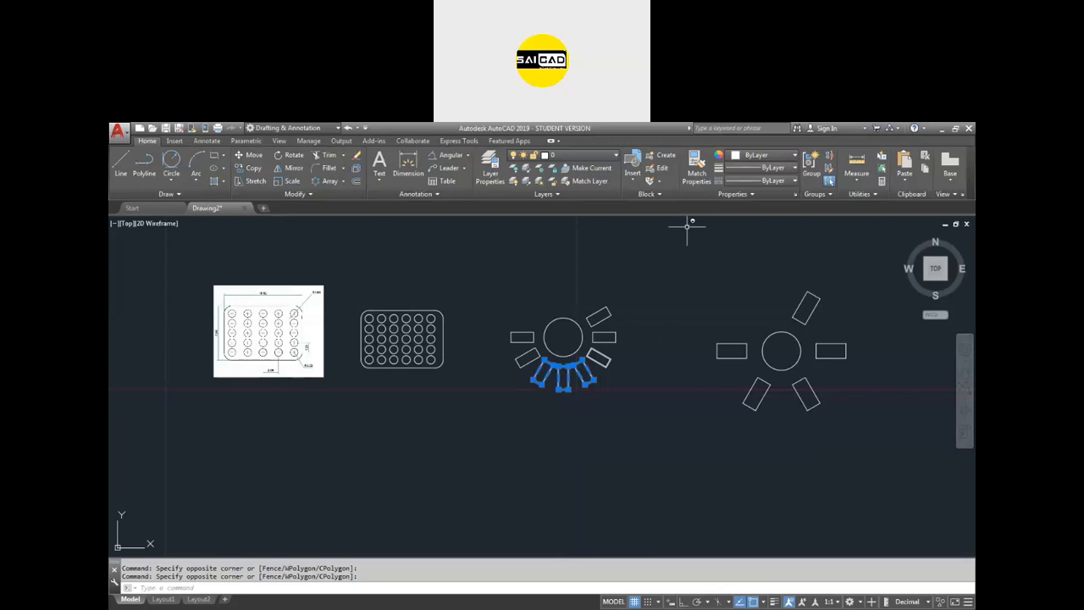
Step: Erase both polar arrays of rectangles together with their centre circles
{"action": "key", "text": "Escape"}
{"action": "scroll", "coordinate": [613, 379], "scroll_direction": "down", "scroll_amount": 4}
{"action": "left_click", "coordinate": [759, 310]}
{"action": "left_click", "coordinate": [584, 399]}
{"action": "key", "text": "Delete"}
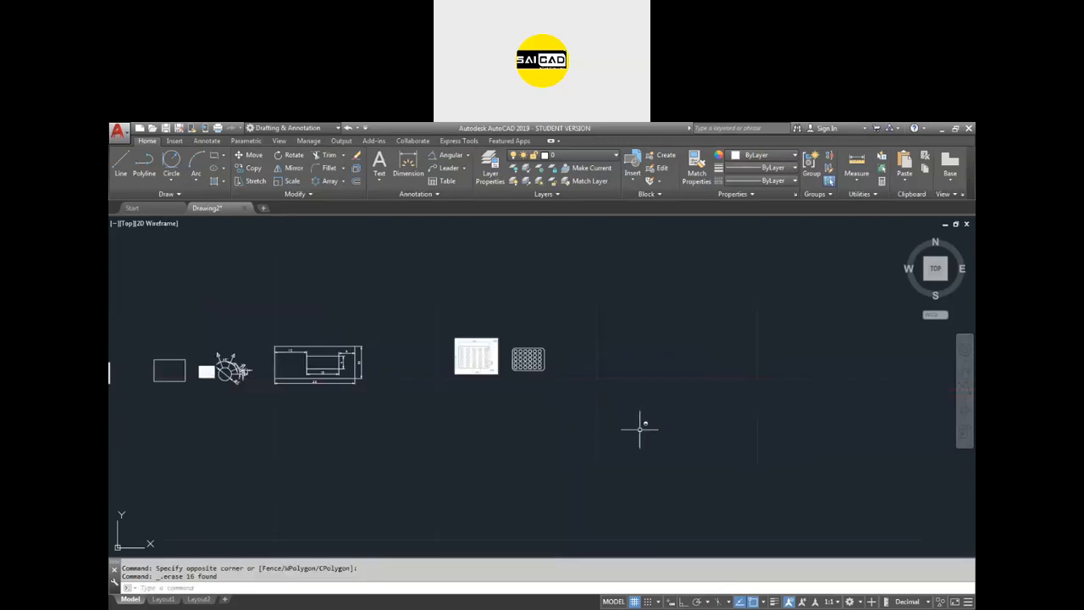
Step: Draw a small horizontal rectangle just to the right of the plate with the circle array
{"action": "scroll", "coordinate": [567, 364], "scroll_direction": "up", "scroll_amount": 5}
{"action": "type", "text": "c"}
{"action": "key", "text": "Return"}
{"action": "left_click", "coordinate": [484, 375]}
{"action": "left_click", "coordinate": [547, 353]}
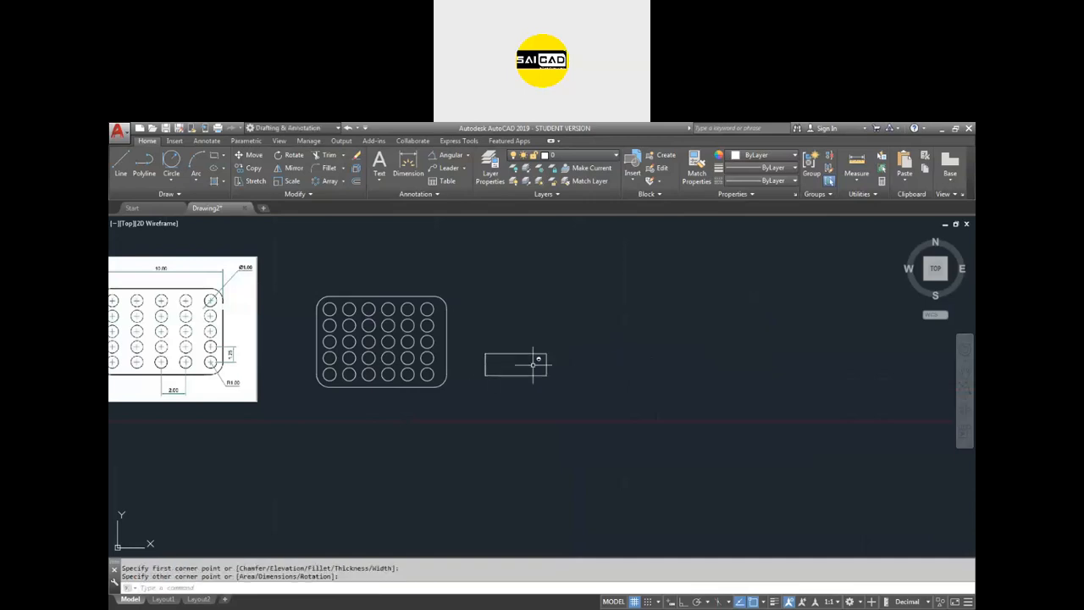
Step: Draw a three-segment open polyline beside the small rectangle: rising diagonally, running horizontally, and rising diagonally again
{"action": "scroll", "coordinate": [505, 421], "scroll_direction": "down", "scroll_amount": 2}
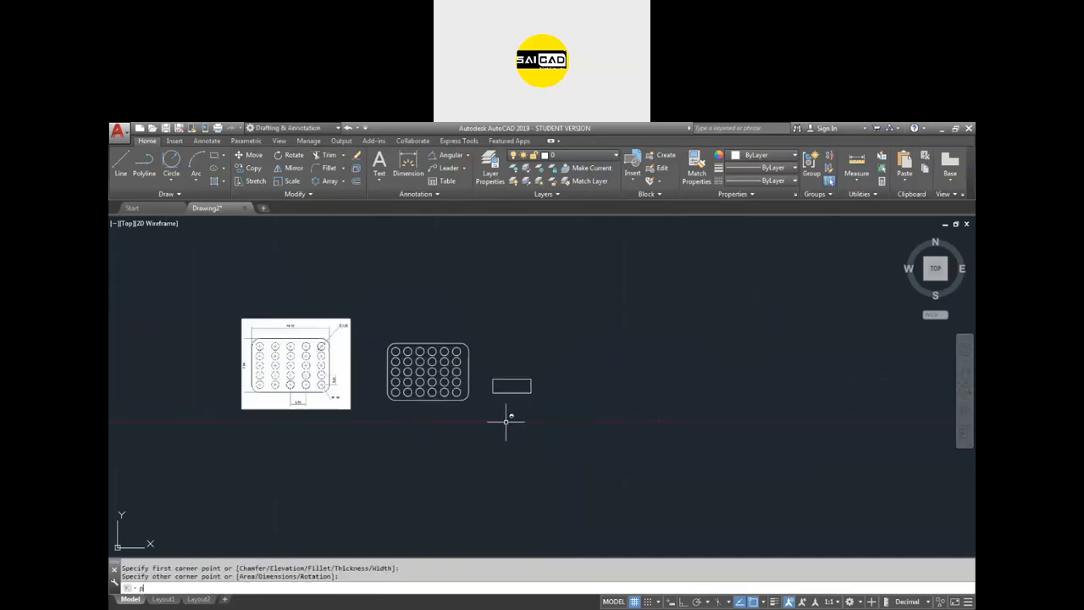
{"action": "type", "text": "pl"}
{"action": "key", "text": "Return"}
{"action": "left_click", "coordinate": [546, 393]}
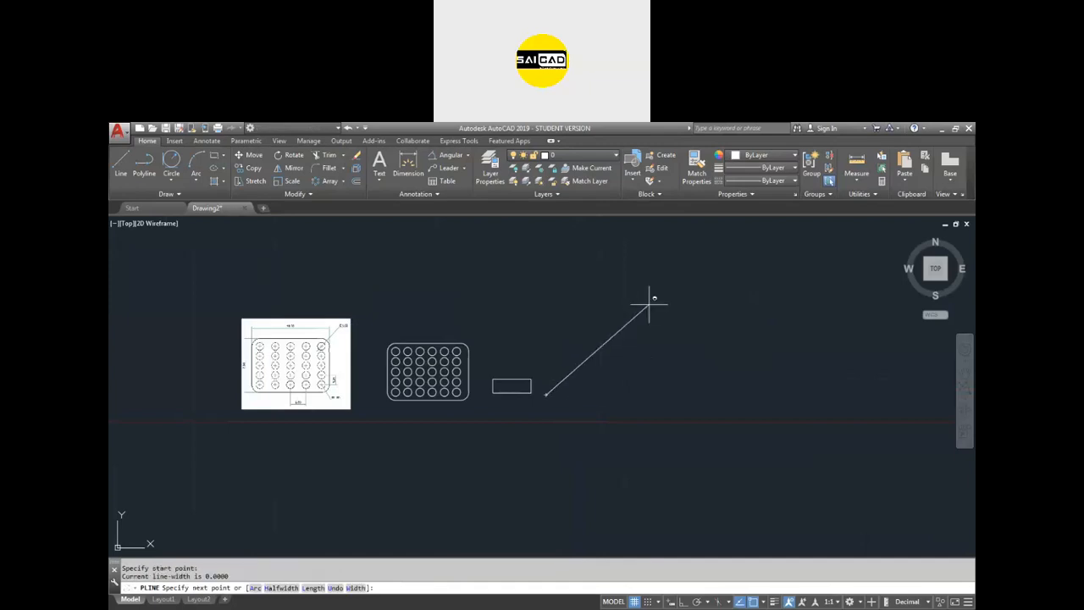
{"action": "left_click", "coordinate": [650, 307]}
{"action": "left_click", "coordinate": [771, 305]}
{"action": "scroll", "coordinate": [753, 306], "scroll_direction": "down", "scroll_amount": 4}
{"action": "left_click", "coordinate": [802, 271]}
{"action": "key", "text": "Escape"}
{"action": "scroll", "coordinate": [690, 329], "scroll_direction": "up", "scroll_amount": 4}
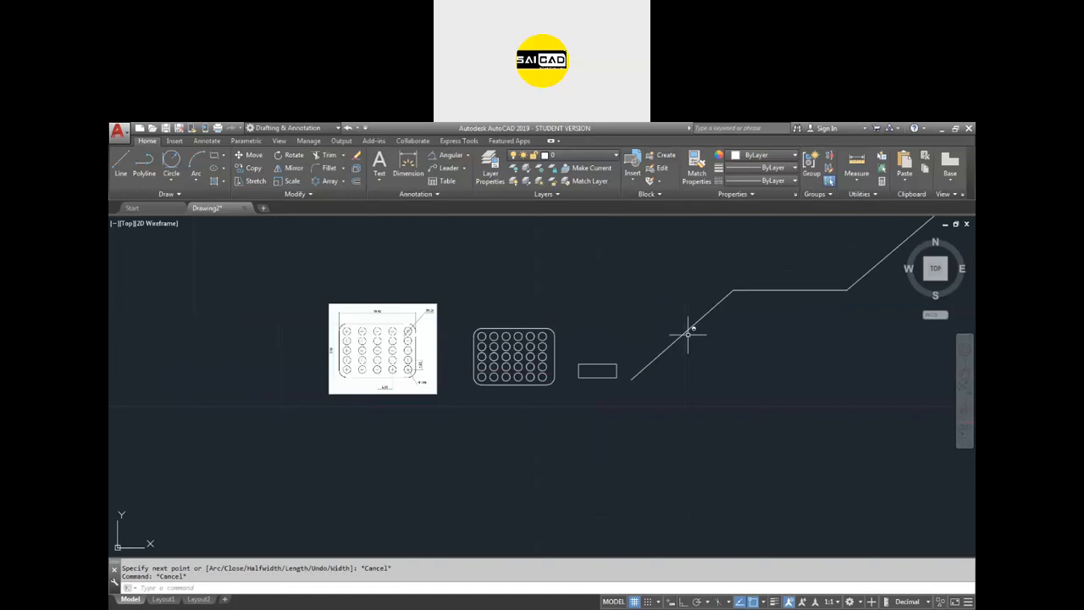
Step: Explode the three-segment polyline into separate lines
{"action": "left_click", "coordinate": [686, 332]}
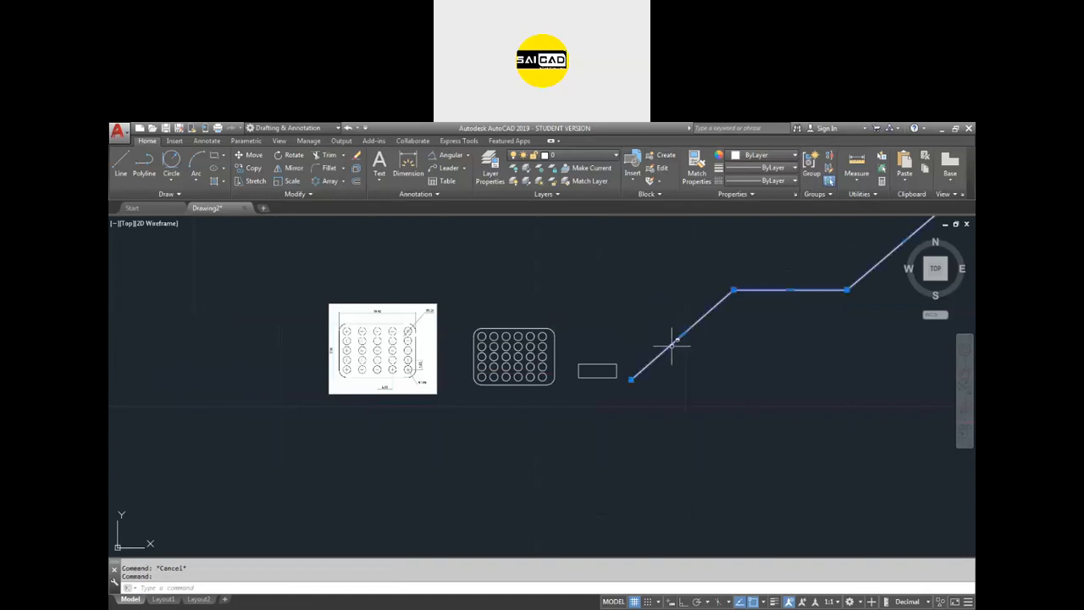
{"action": "type", "text": "x"}
{"action": "key", "text": "Return"}
{"action": "key", "text": "Escape"}
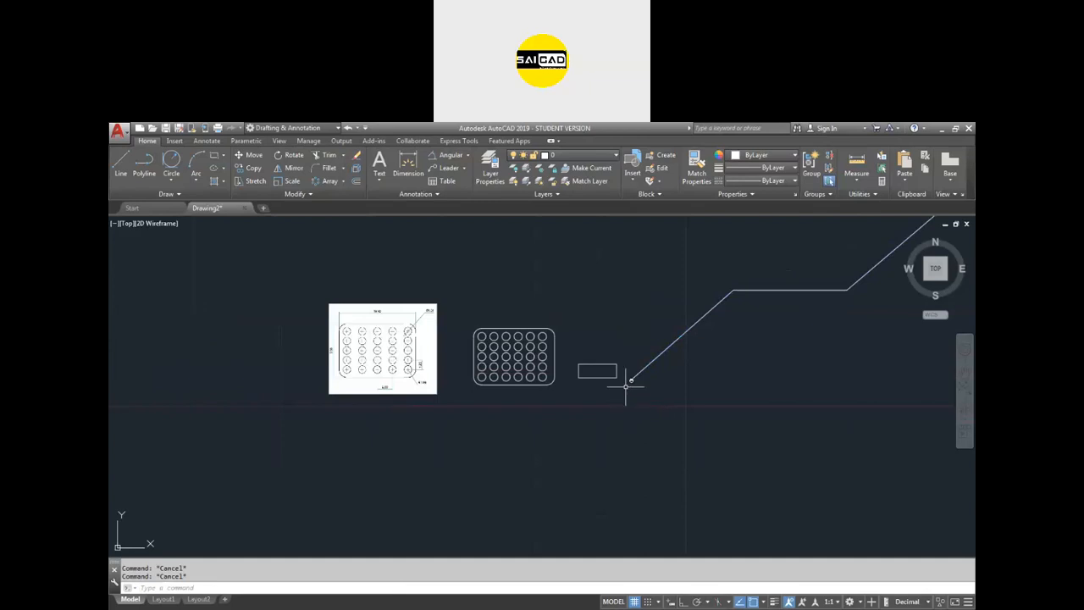
Step: Try a path array of the small rectangle along the exploded path's lowest sloped line, and undo it
{"action": "left_click_drag", "start_coordinate": [600, 330], "coordinate": [622, 383]}
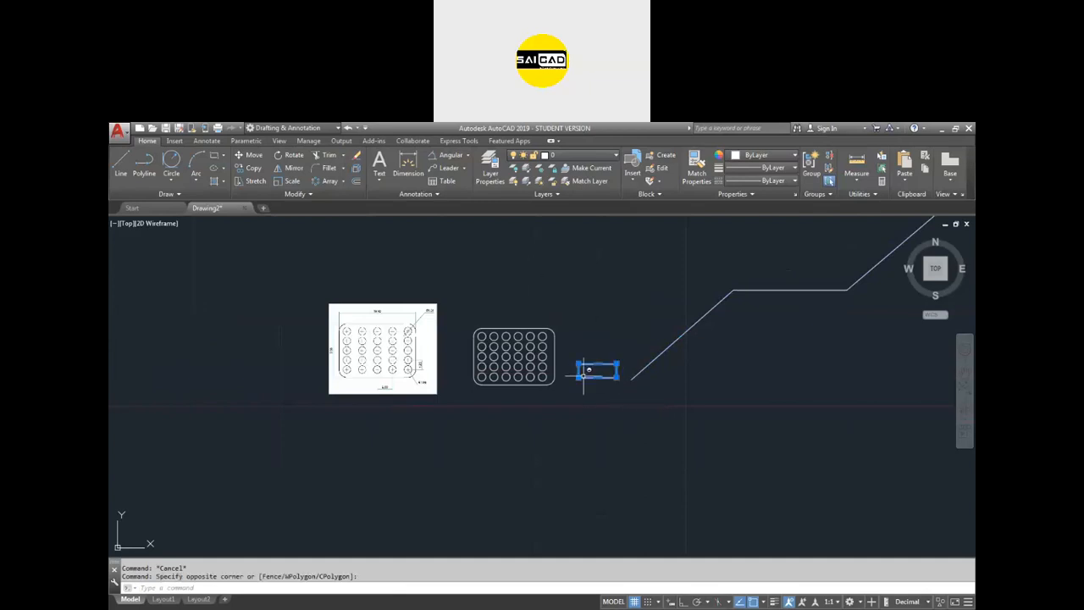
{"action": "left_click", "coordinate": [343, 180]}
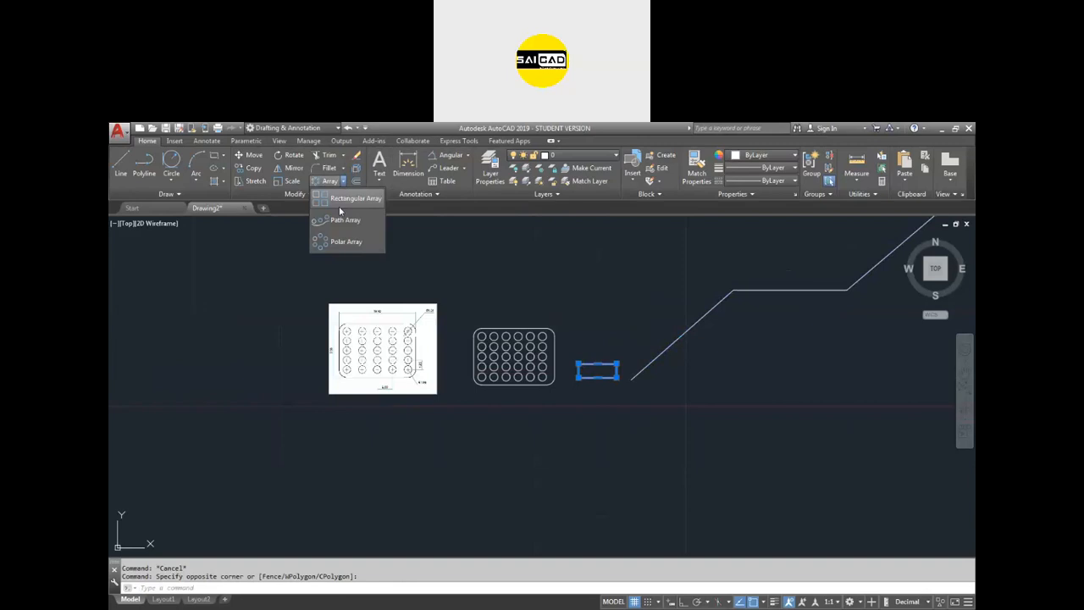
{"action": "left_click", "coordinate": [344, 220]}
{"action": "left_click", "coordinate": [652, 361]}
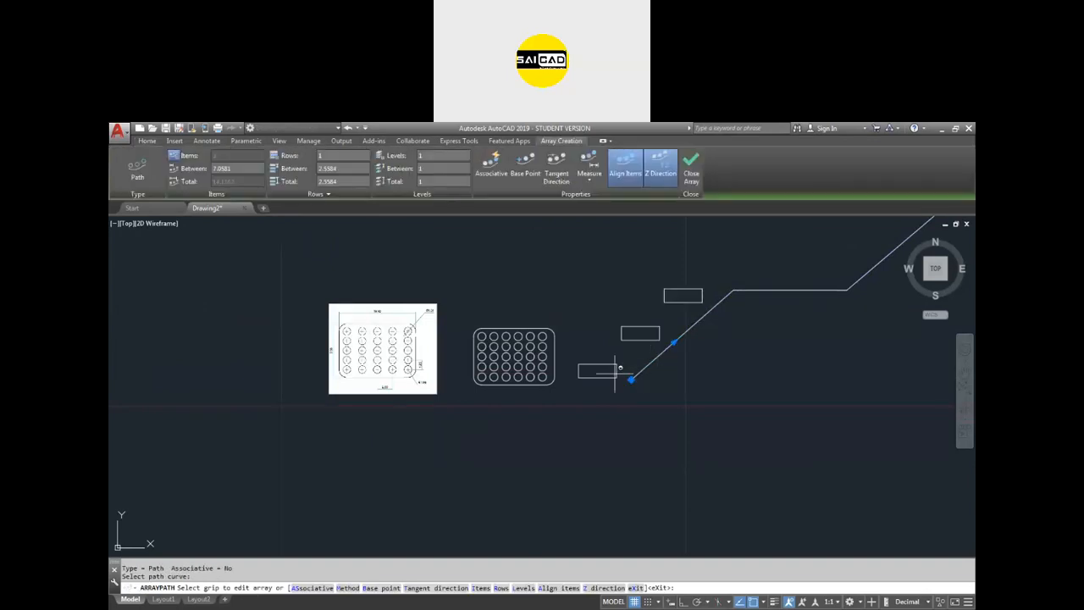
{"action": "key", "text": "Escape"}
{"action": "key", "text": "ctrl+z"}
Step: Join the three exploded line segments back into one polyline
{"action": "left_click", "coordinate": [730, 345]}
{"action": "left_click", "coordinate": [690, 279]}
{"action": "left_click", "coordinate": [859, 271]}
{"action": "left_click", "coordinate": [818, 296]}
{"action": "type", "text": "j"}
{"action": "key", "text": "Return"}
{"action": "left_click", "coordinate": [818, 283]}
{"action": "left_click", "coordinate": [788, 318]}
{"action": "key", "text": "Escape"}
Step: Try a path array of the small rectangle along the whole three-segment polyline, and undo it
{"action": "left_click", "coordinate": [624, 331]}
{"action": "left_click", "coordinate": [575, 381]}
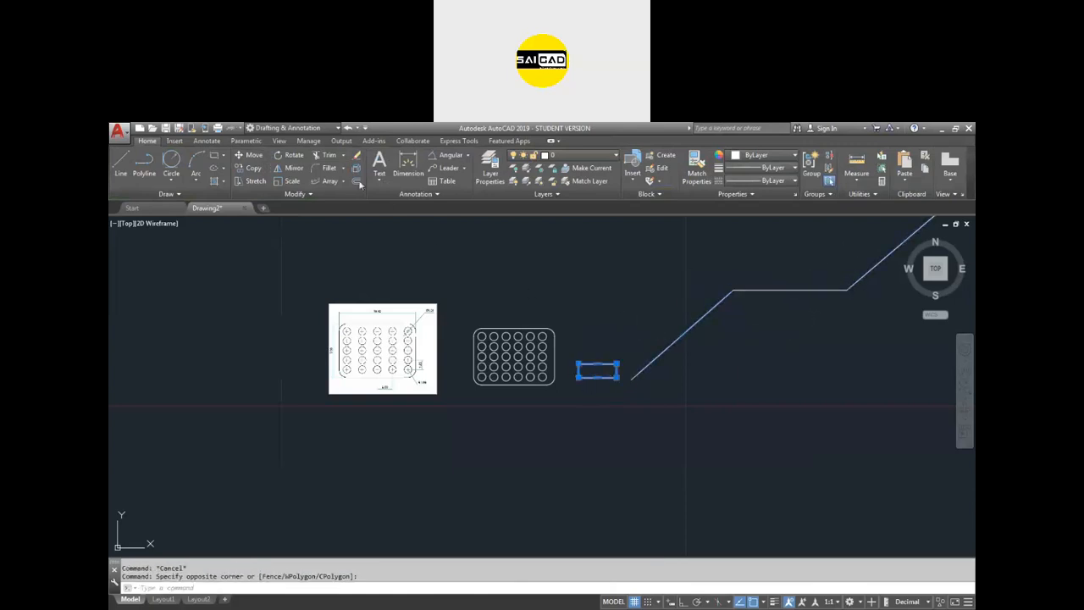
{"action": "left_click", "coordinate": [329, 181]}
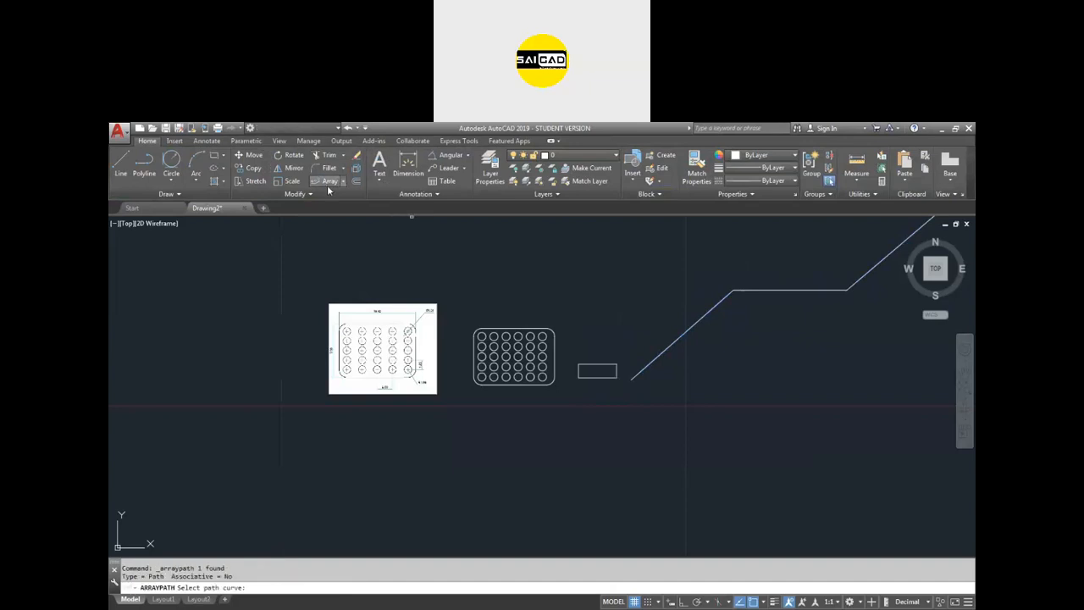
{"action": "left_click", "coordinate": [666, 345]}
{"action": "scroll", "coordinate": [593, 385], "scroll_direction": "down", "scroll_amount": 4}
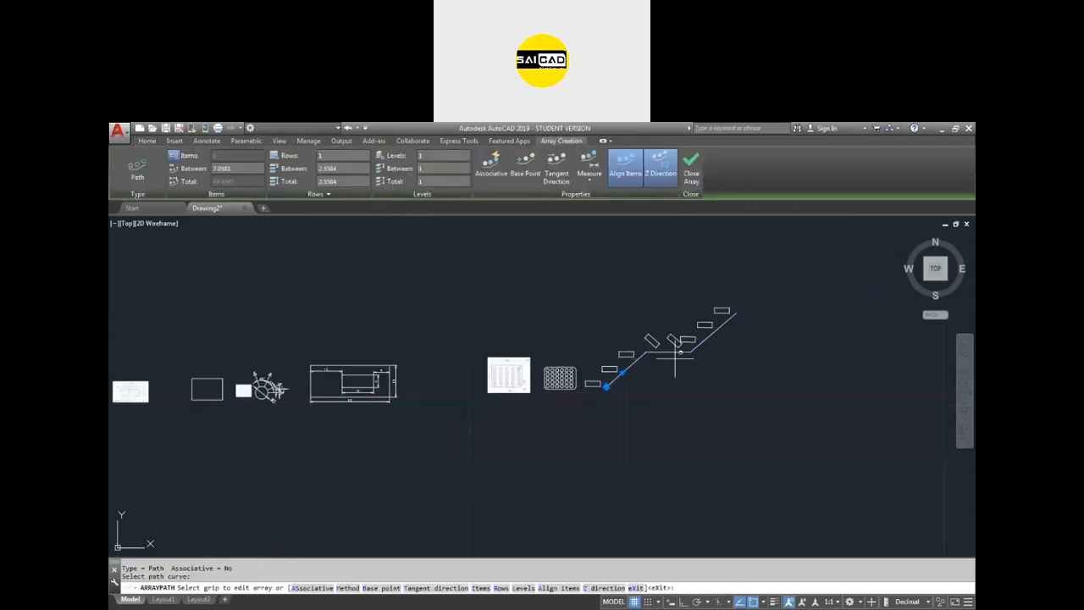
{"action": "scroll", "coordinate": [649, 351], "scroll_direction": "up", "scroll_amount": 2}
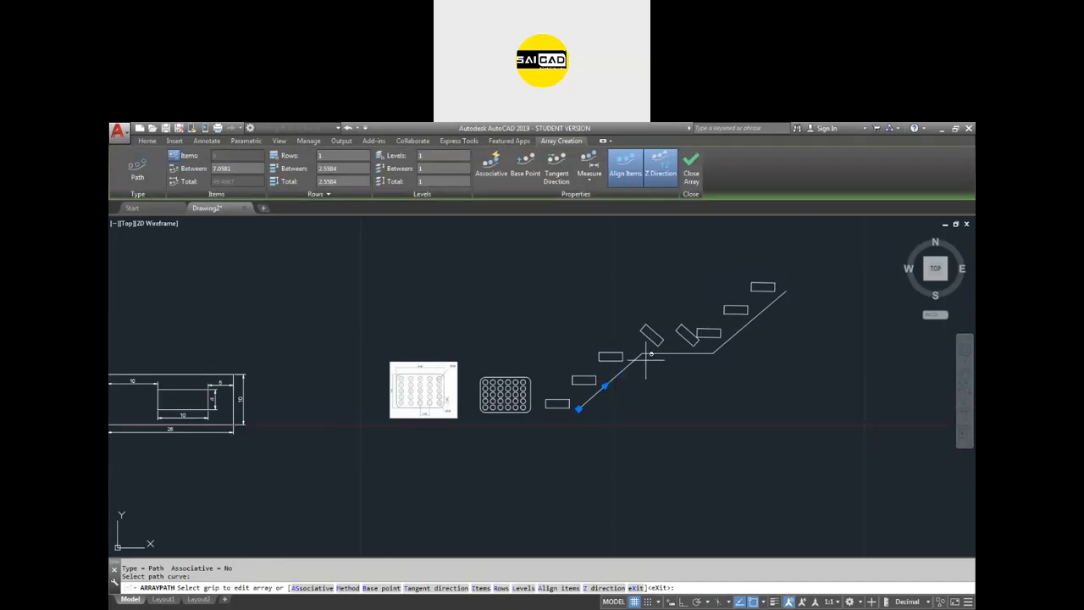
{"action": "key", "text": "Escape"}
{"action": "key", "text": "Escape"}
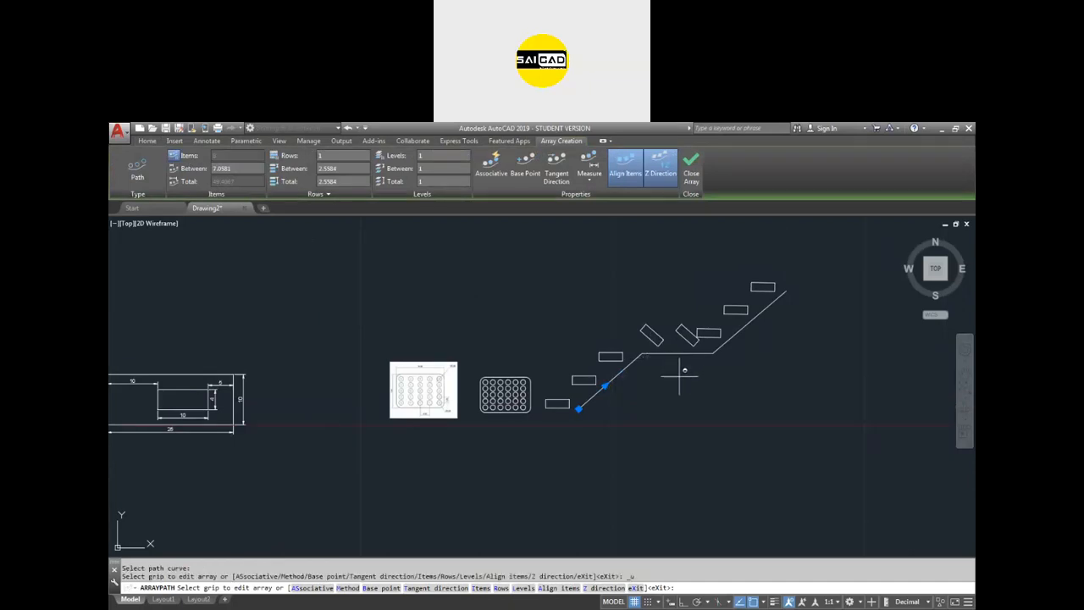
{"action": "key", "text": "ctrl+z"}
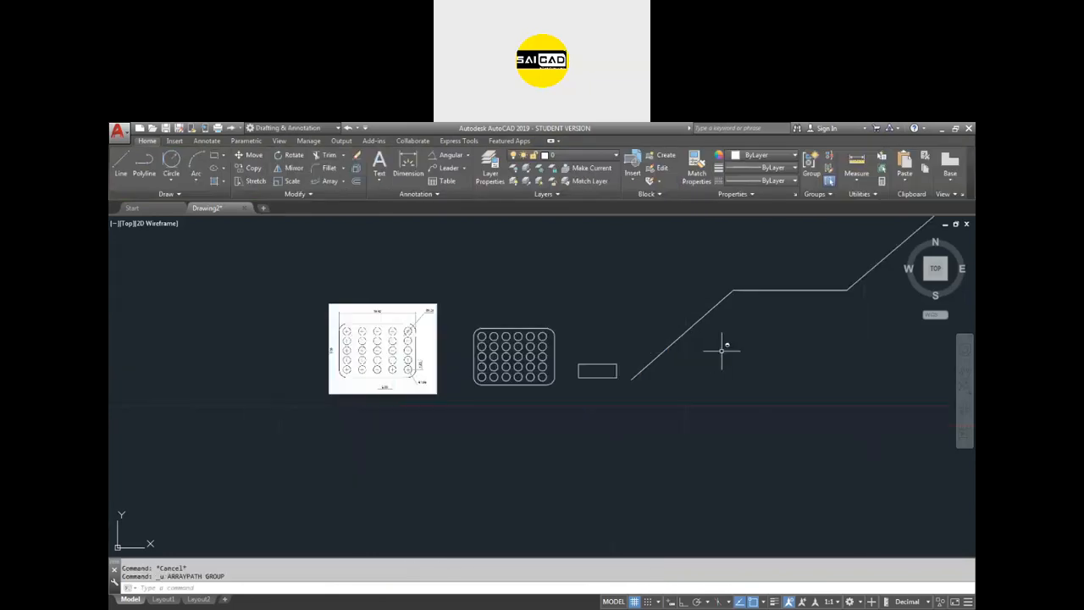
Step: Draw a tangent arc with the Continue option from the polyline's upper end, curving over and down
{"action": "scroll", "coordinate": [729, 339], "scroll_direction": "down", "scroll_amount": 5}
{"action": "scroll", "coordinate": [745, 338], "scroll_direction": "up", "scroll_amount": 3}
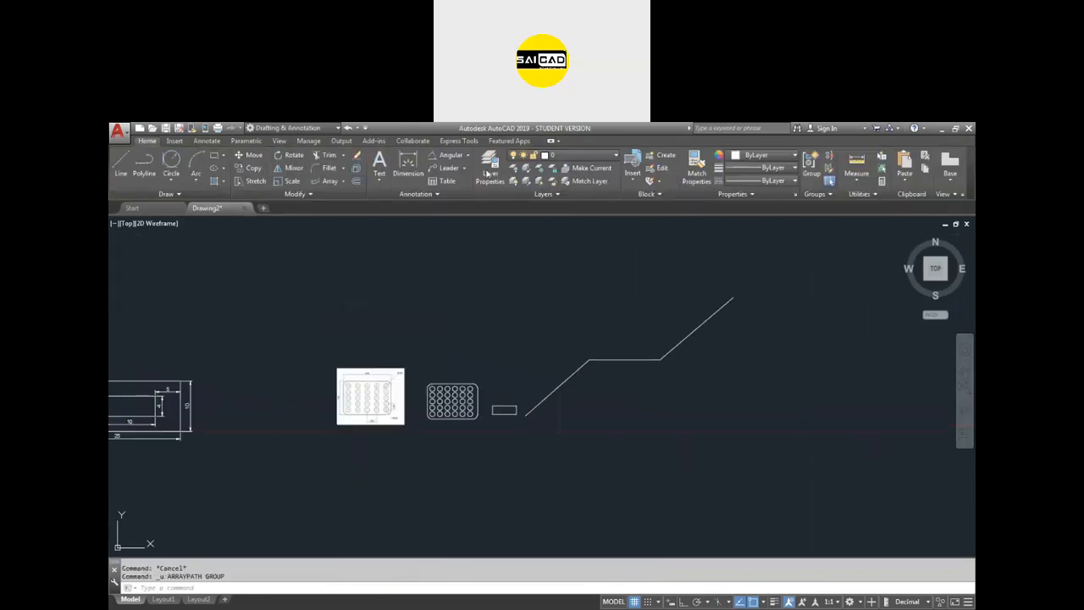
{"action": "left_click", "coordinate": [196, 176]}
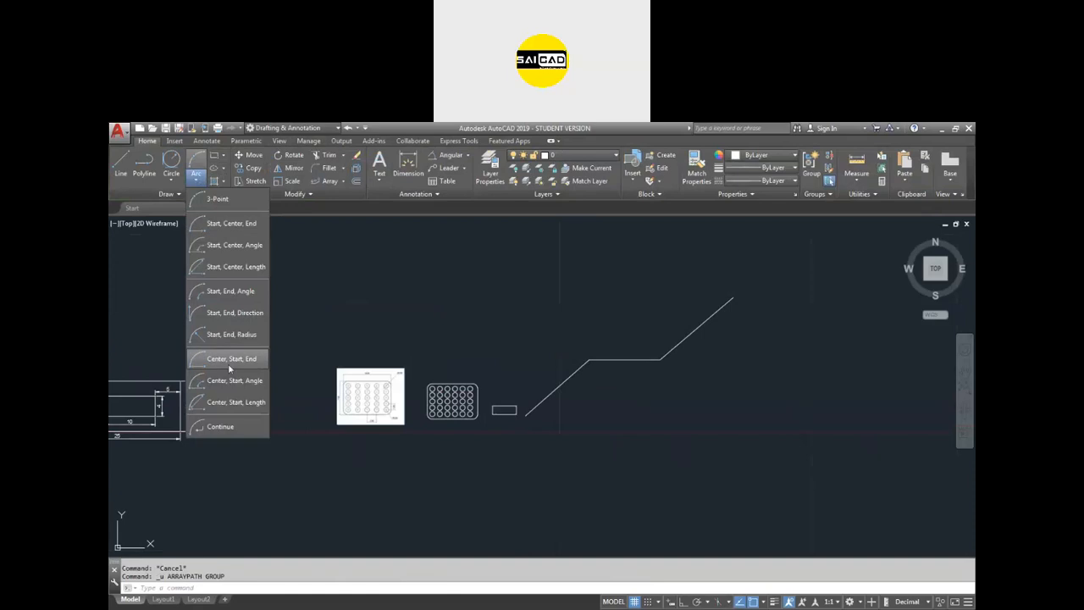
{"action": "left_click", "coordinate": [235, 426]}
{"action": "scroll", "coordinate": [663, 388], "scroll_direction": "up", "scroll_amount": 2}
{"action": "left_click", "coordinate": [873, 303]}
{"action": "key", "text": "Escape"}
Step: Try a path array of the small rectangle along the polyline while the arc is still separate, and undo it
{"action": "left_click", "coordinate": [405, 407]}
{"action": "left_click", "coordinate": [396, 430]}
{"action": "left_click", "coordinate": [331, 182]}
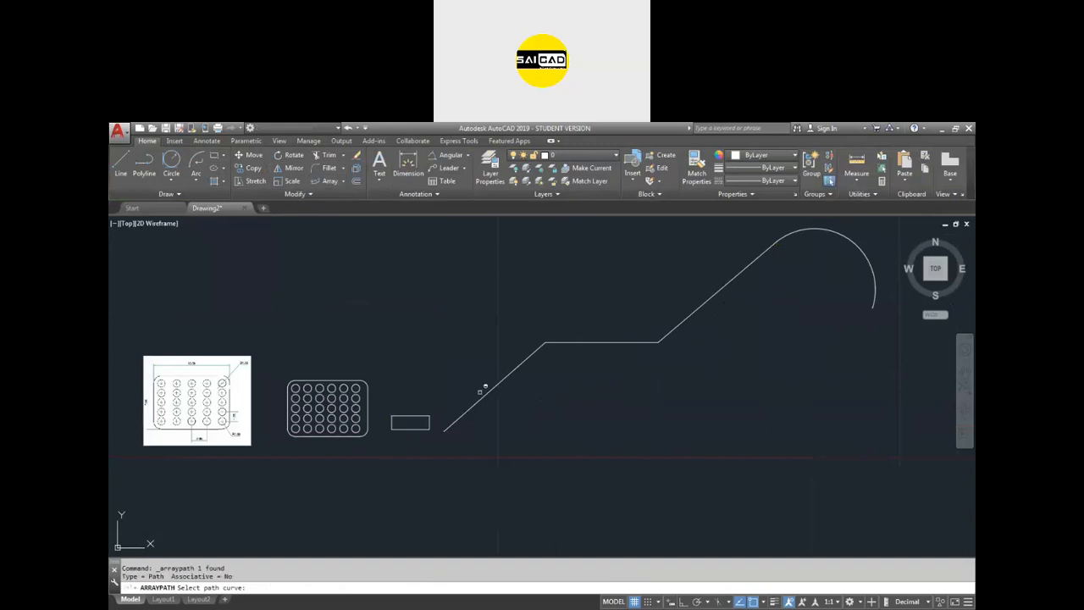
{"action": "left_click", "coordinate": [488, 389]}
{"action": "key", "text": "Escape"}
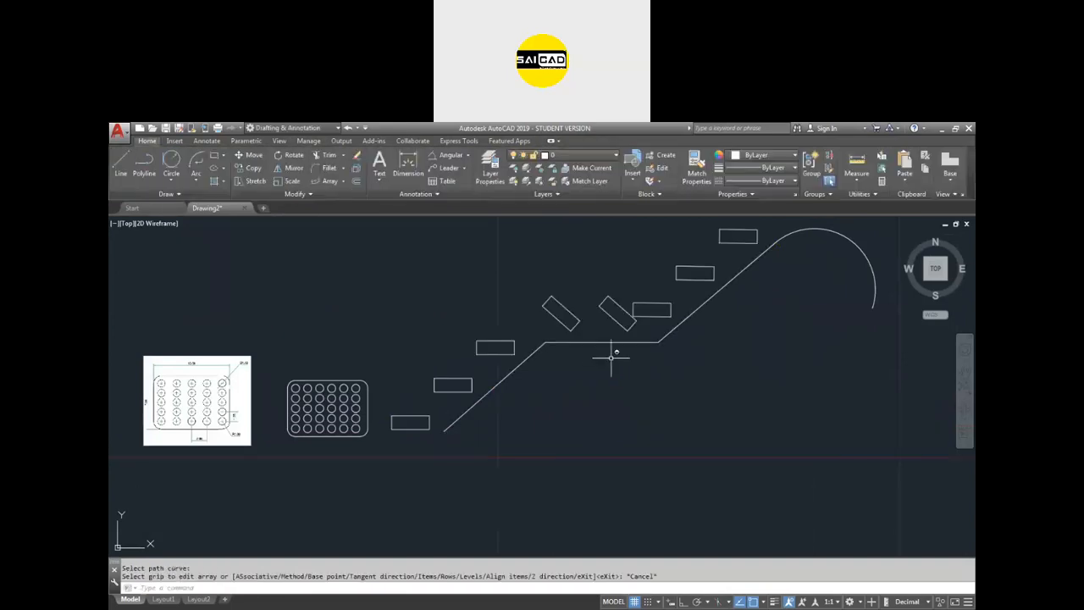
{"action": "key", "text": "ctrl+z"}
Step: Join the polyline and the arc at its upper end into one polyline
{"action": "left_click", "coordinate": [735, 290]}
{"action": "left_click", "coordinate": [711, 257]}
{"action": "left_click", "coordinate": [799, 234]}
{"action": "left_click", "coordinate": [795, 227]}
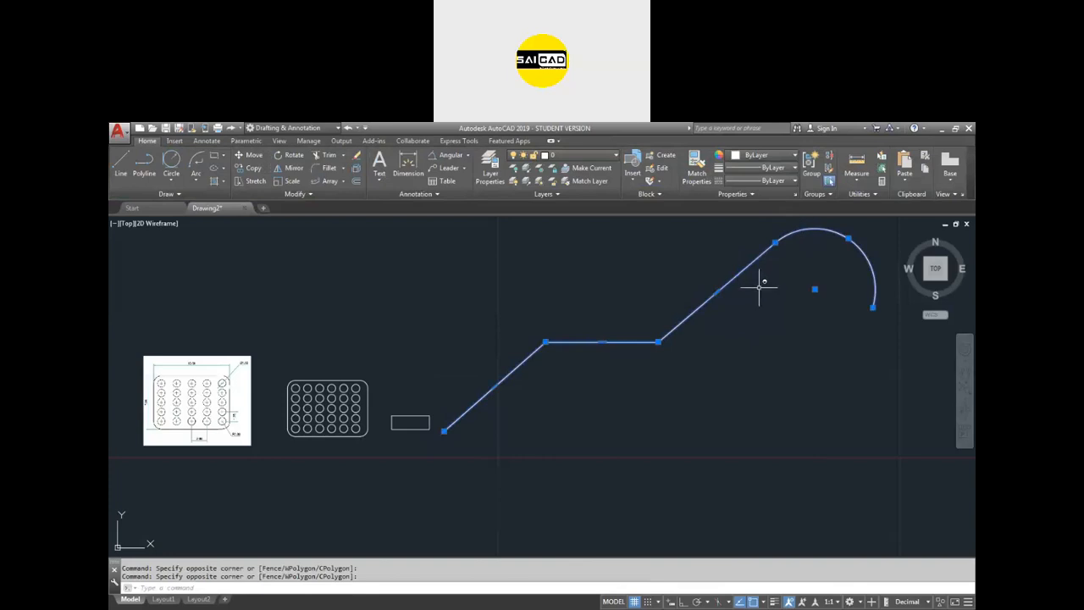
{"action": "type", "text": "j"}
{"action": "key", "text": "Return"}
Step: Create a path array of the small rectangle along the joined polyline with the arc
{"action": "left_click", "coordinate": [407, 422]}
{"action": "left_click", "coordinate": [395, 435]}
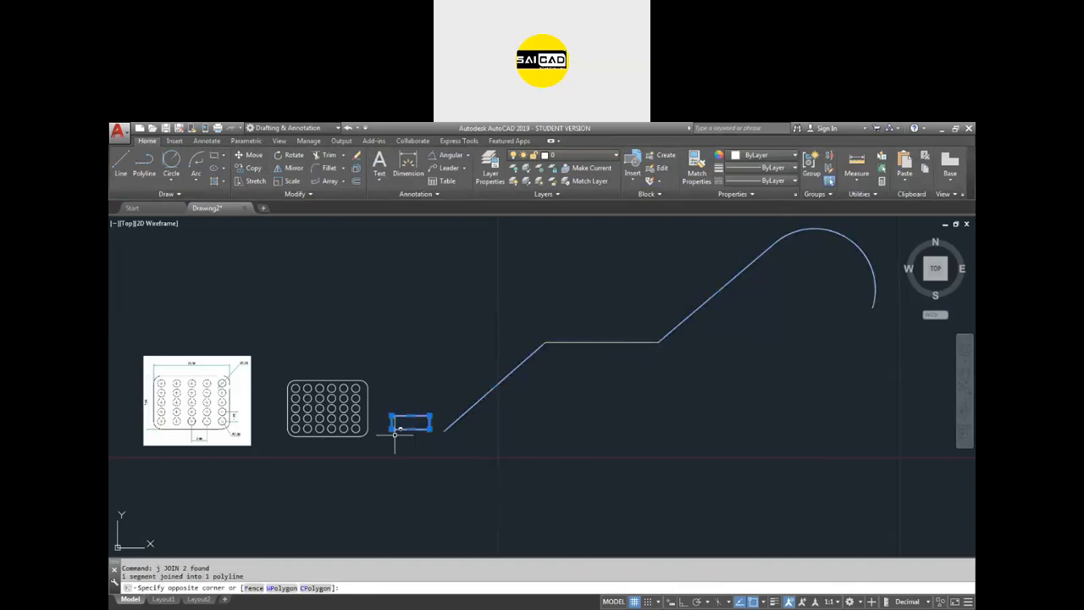
{"action": "left_click", "coordinate": [326, 182]}
{"action": "left_click", "coordinate": [504, 377]}
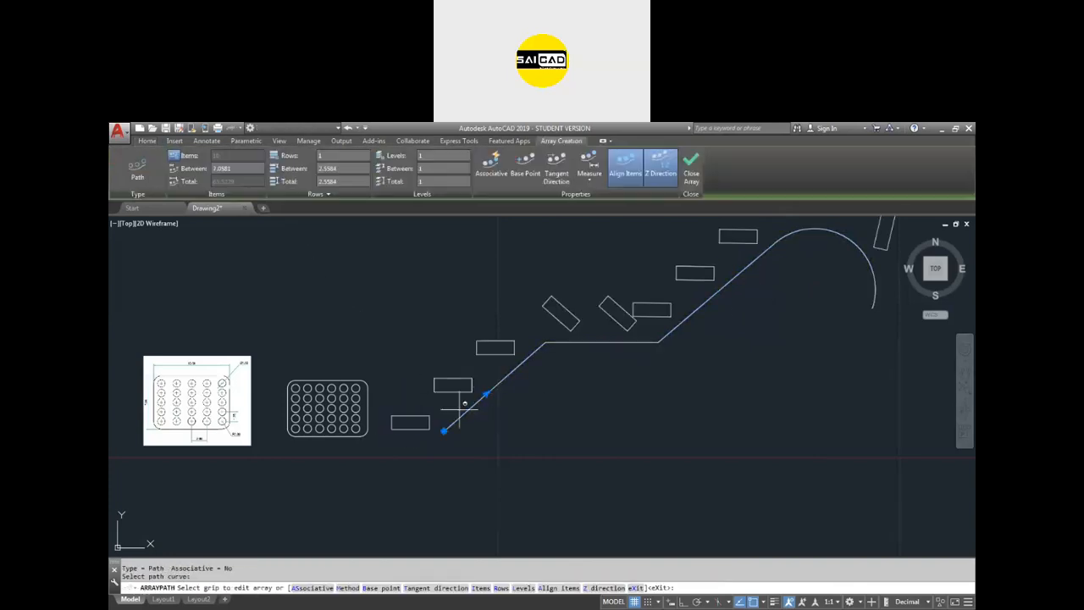
{"action": "scroll", "coordinate": [470, 414], "scroll_direction": "down", "scroll_amount": 2}
{"action": "scroll", "coordinate": [579, 347], "scroll_direction": "up", "scroll_amount": 1}
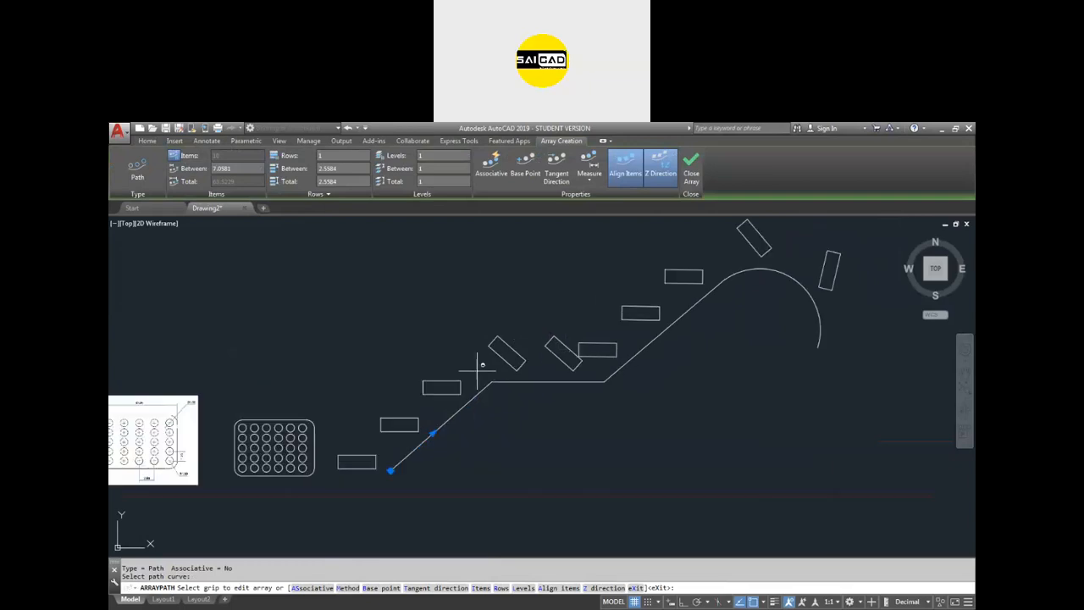
{"action": "scroll", "coordinate": [487, 363], "scroll_direction": "down", "scroll_amount": 1}
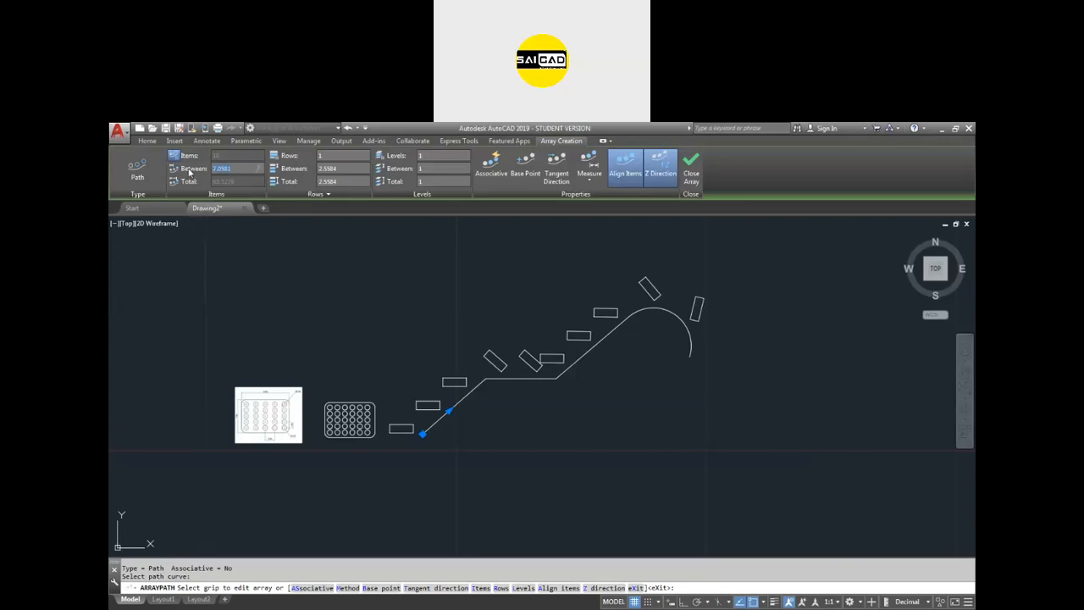
Step: Set the spacing between the path array's items to 2 and inspect the rectangles along the path
{"action": "type", "text": "2"}
{"action": "key", "text": "Return"}
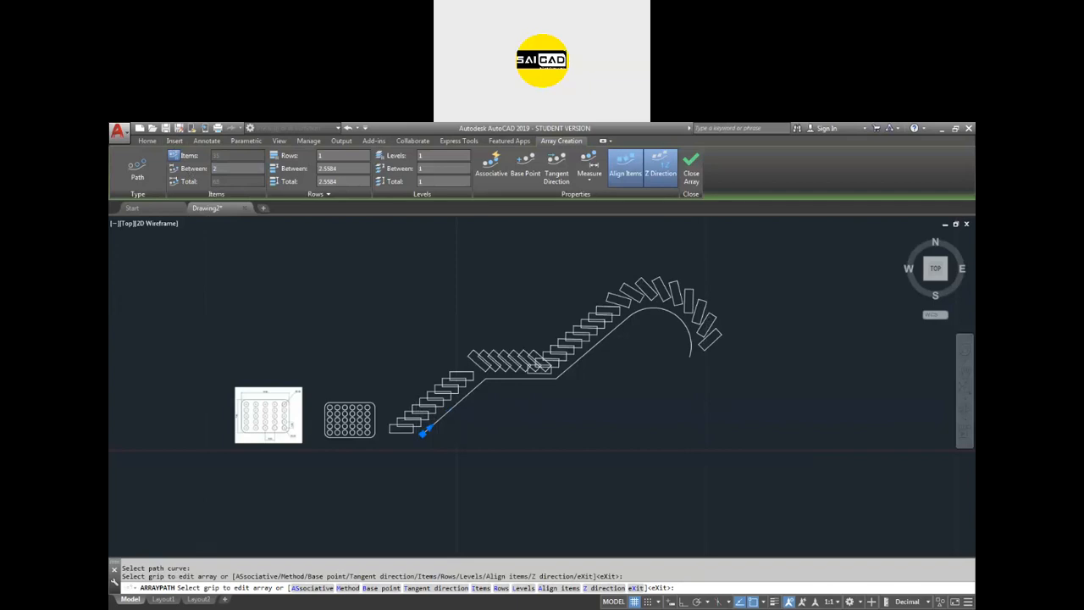
{"action": "scroll", "coordinate": [268, 442], "scroll_direction": "down", "scroll_amount": 2}
{"action": "scroll", "coordinate": [510, 377], "scroll_direction": "up", "scroll_amount": 2}
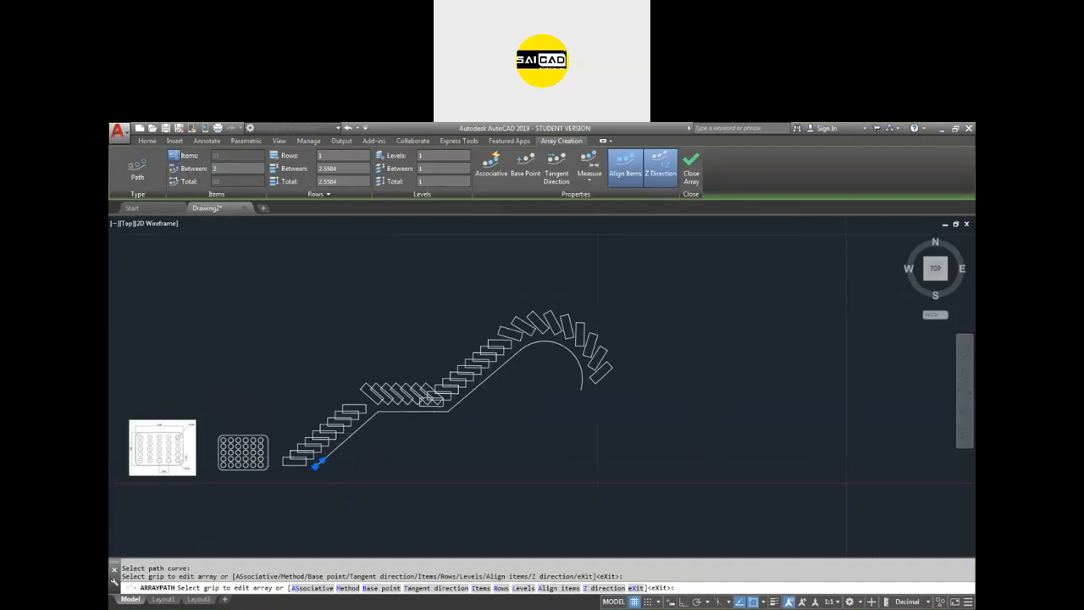
{"action": "scroll", "coordinate": [281, 462], "scroll_direction": "up", "scroll_amount": 4}
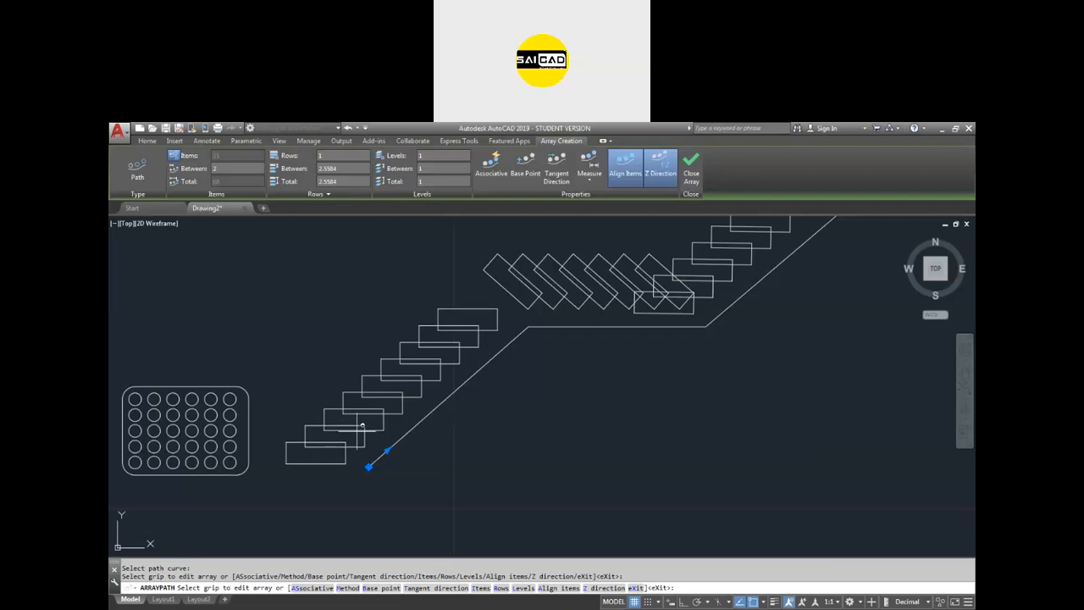
{"action": "scroll", "coordinate": [302, 459], "scroll_direction": "down", "scroll_amount": 2}
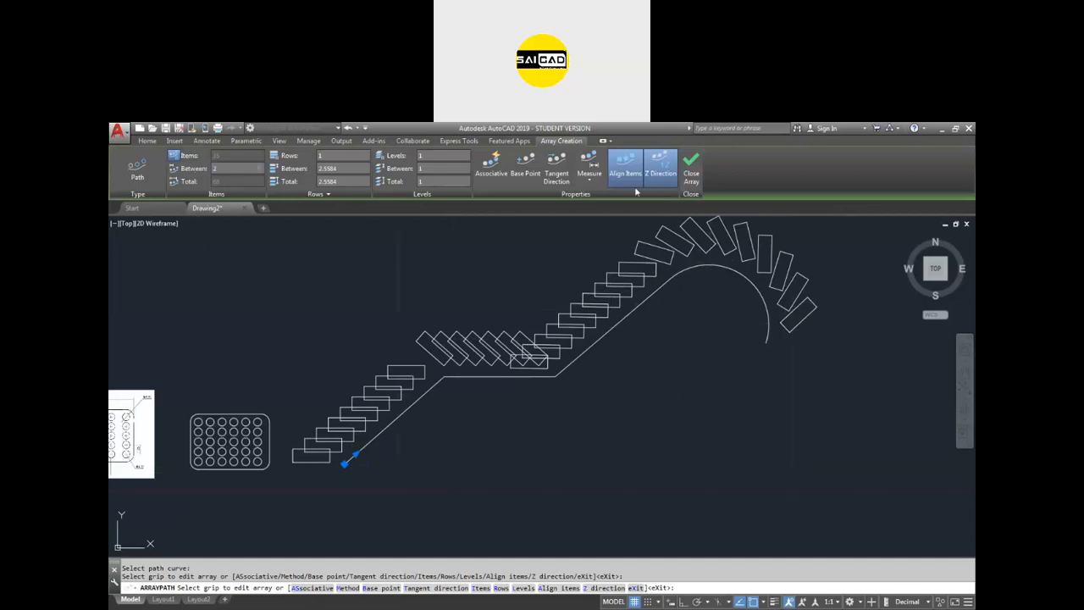
Step: Switch the path array to the Divide method with 20 items and 3 rows
{"action": "left_click", "coordinate": [590, 175]}
{"action": "left_click", "coordinate": [600, 201]}
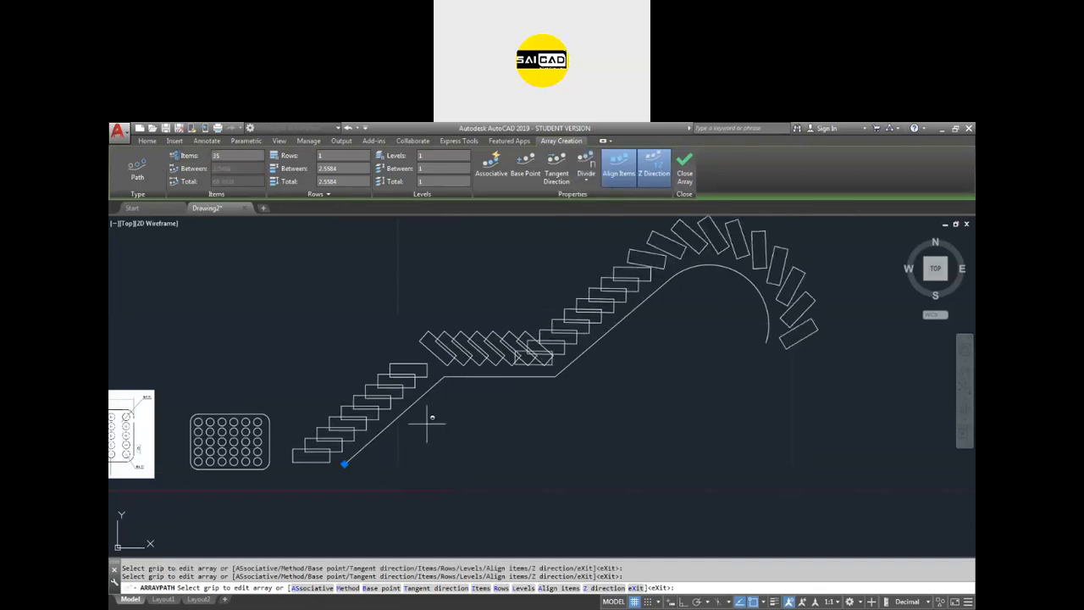
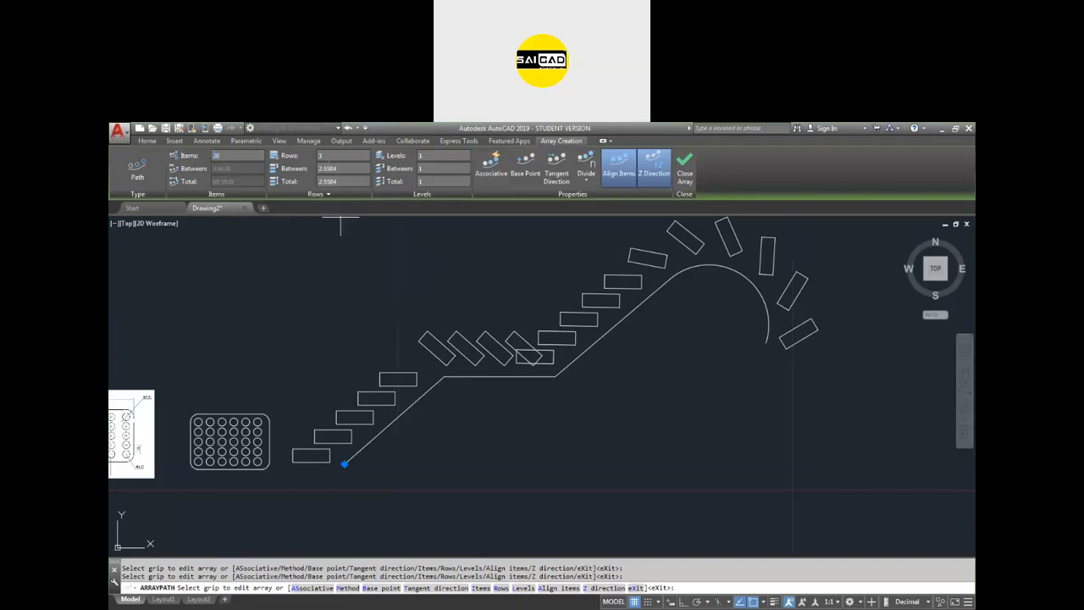
{"action": "key", "text": "Return"}
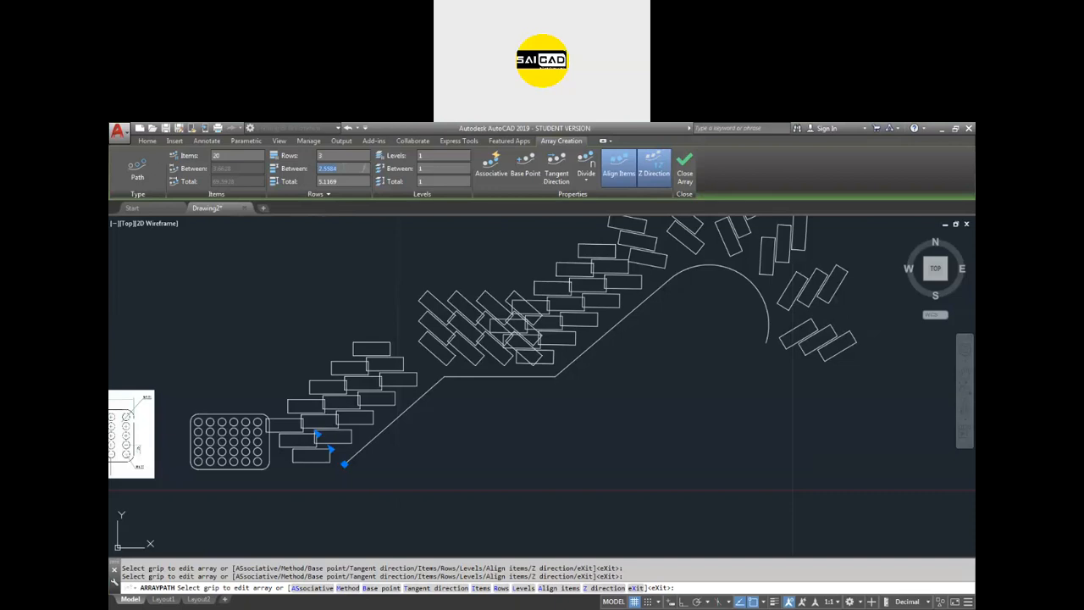
Step: Try a row spacing of 5 in the path array, and set it to 10
{"action": "scroll", "coordinate": [492, 427], "scroll_direction": "down", "scroll_amount": 4}
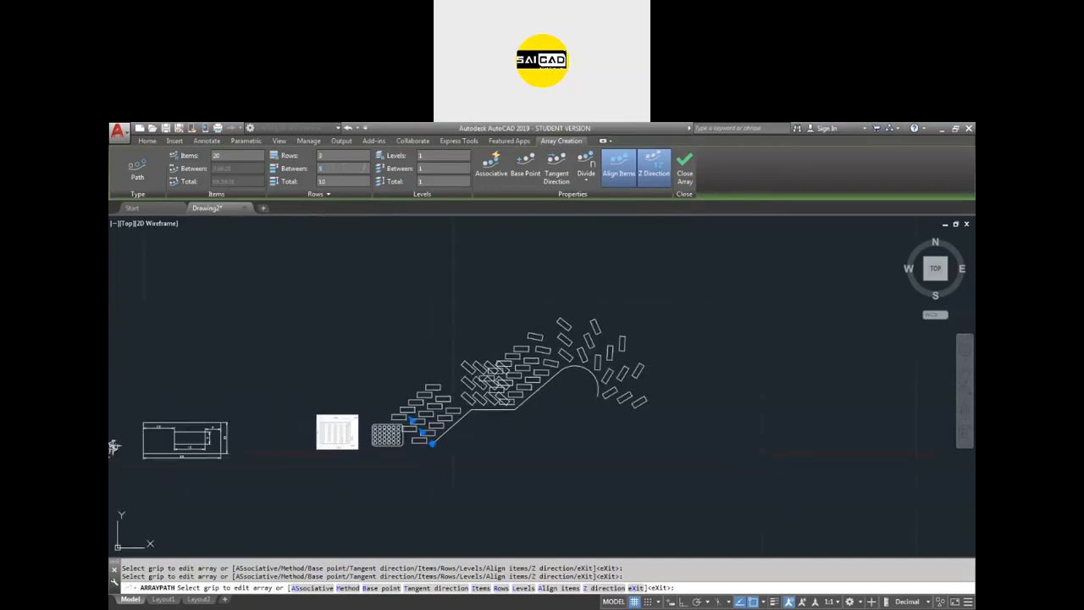
{"action": "key", "text": "Return"}
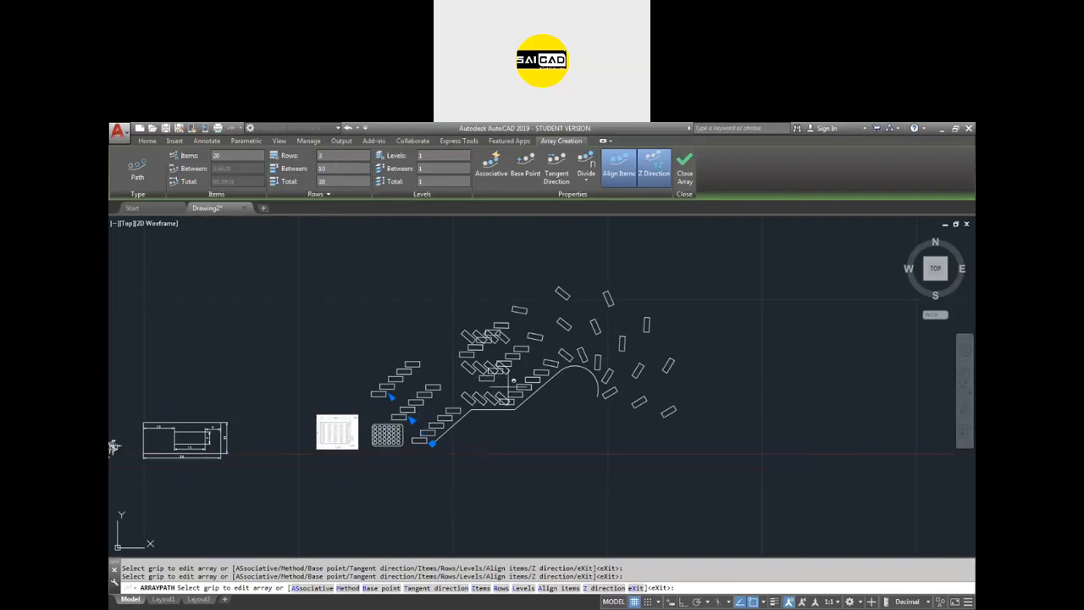
{"action": "scroll", "coordinate": [470, 419], "scroll_direction": "up", "scroll_amount": 2}
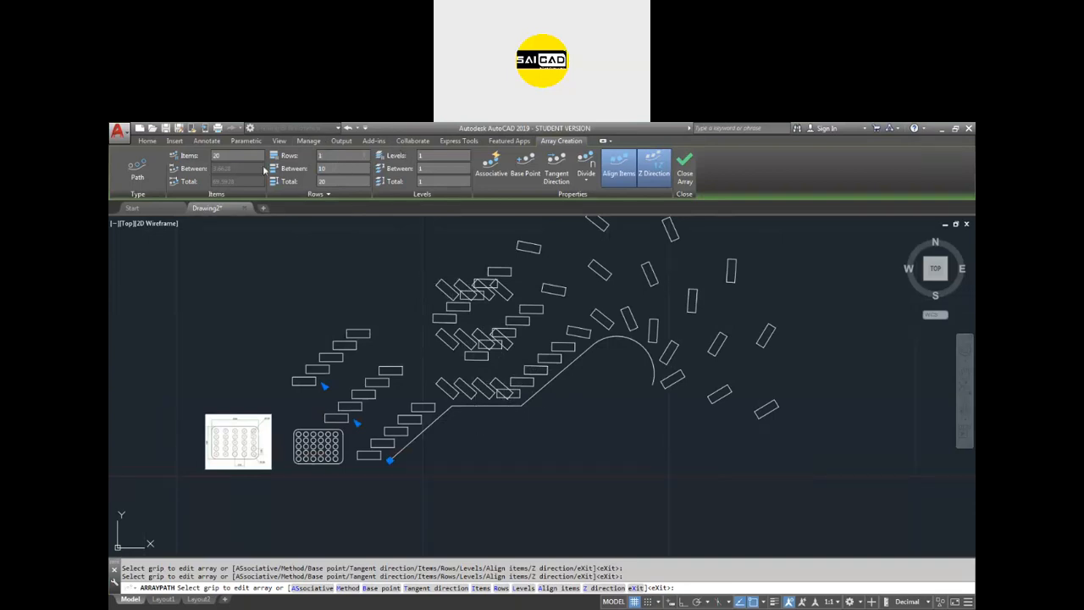
Step: Set the path array's base point to the lower-right corner of the first rectangle
{"action": "scroll", "coordinate": [470, 434], "scroll_direction": "up", "scroll_amount": 2}
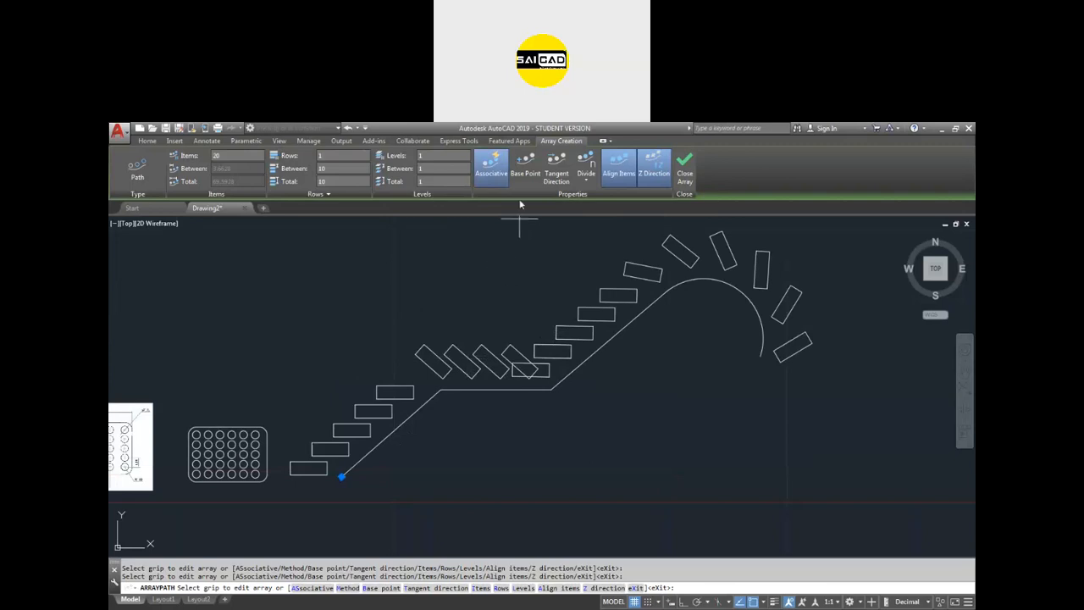
{"action": "scroll", "coordinate": [315, 506], "scroll_direction": "up", "scroll_amount": 5}
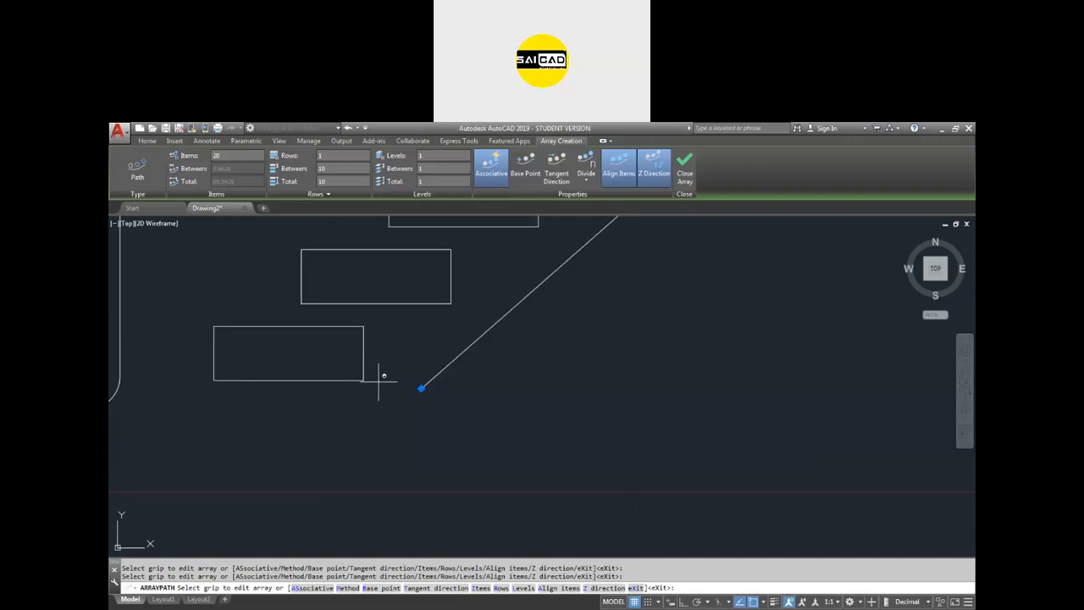
{"action": "scroll", "coordinate": [383, 447], "scroll_direction": "down", "scroll_amount": 4}
{"action": "scroll", "coordinate": [381, 448], "scroll_direction": "up", "scroll_amount": 2}
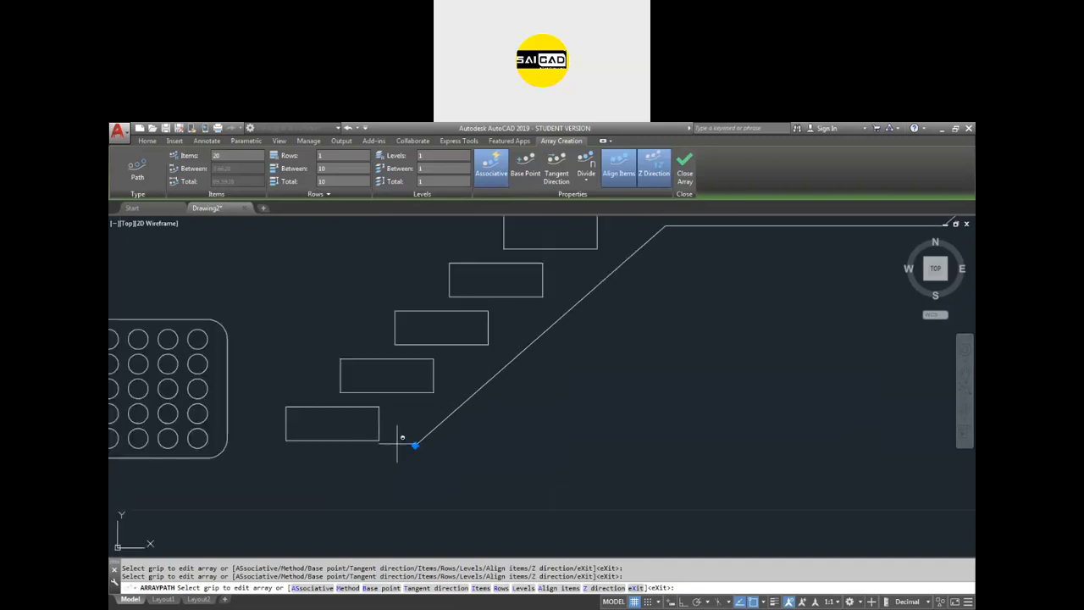
{"action": "left_click", "coordinate": [525, 163]}
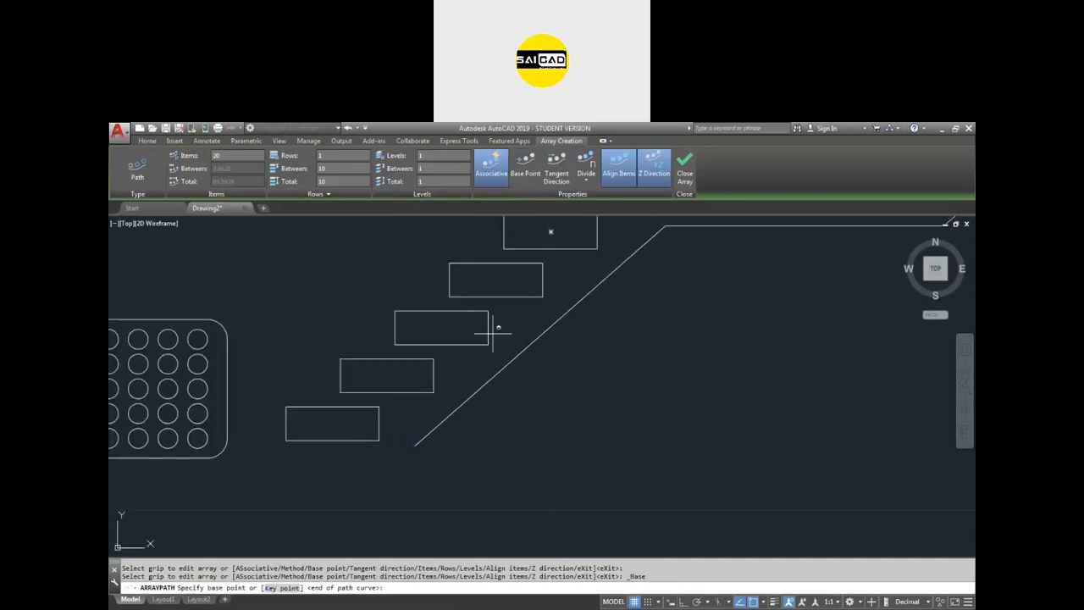
{"action": "left_click", "coordinate": [379, 440]}
{"action": "scroll", "coordinate": [372, 494], "scroll_direction": "down", "scroll_amount": 2}
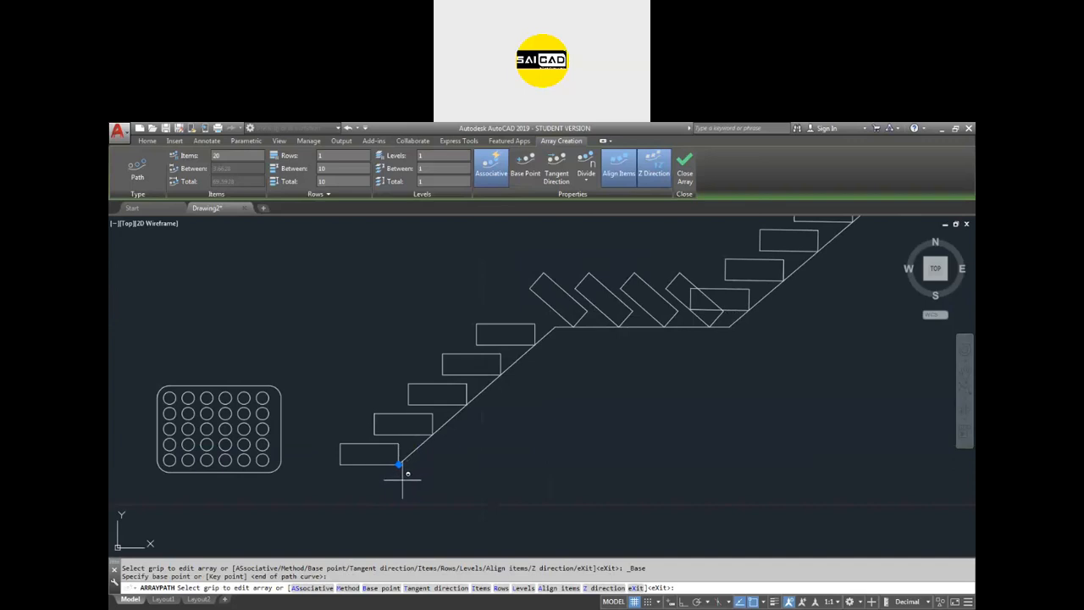
{"action": "scroll", "coordinate": [318, 497], "scroll_direction": "down", "scroll_amount": 4}
{"action": "scroll", "coordinate": [350, 483], "scroll_direction": "up", "scroll_amount": 2}
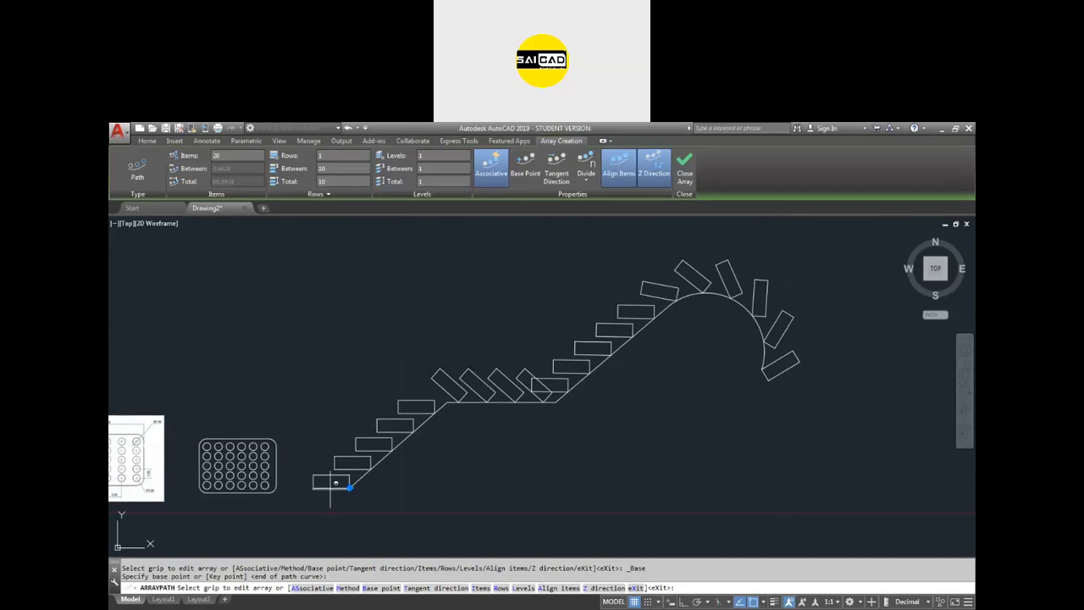
Step: Try three freehand tangent directions for the path array's rectangles using arbitrary point pairs
{"action": "scroll", "coordinate": [331, 485], "scroll_direction": "up", "scroll_amount": 2}
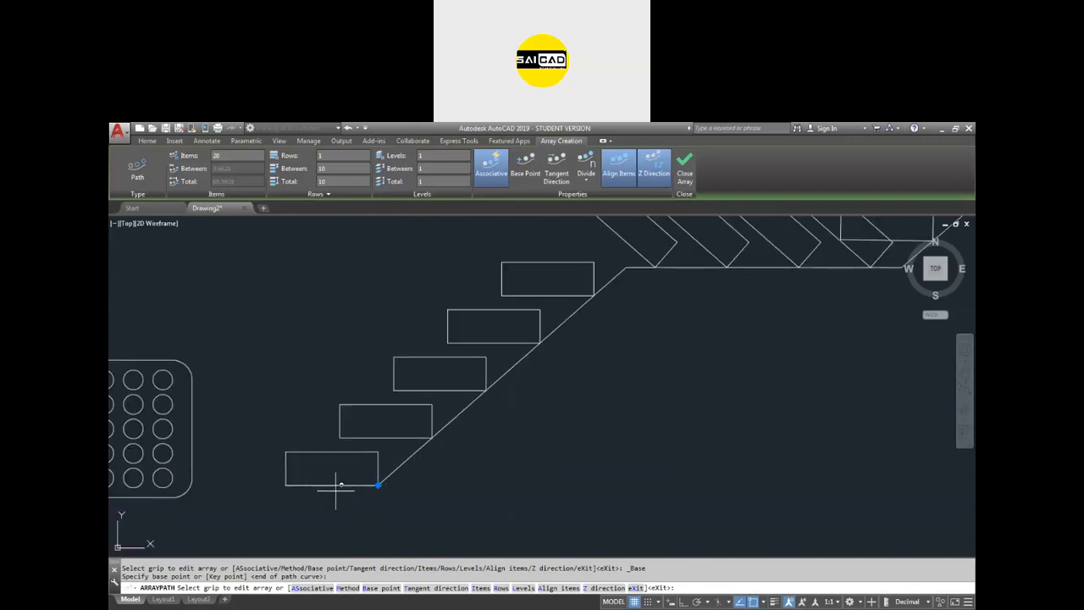
{"action": "left_click", "coordinate": [556, 165]}
{"action": "left_click", "coordinate": [358, 414]}
{"action": "left_click", "coordinate": [466, 310]}
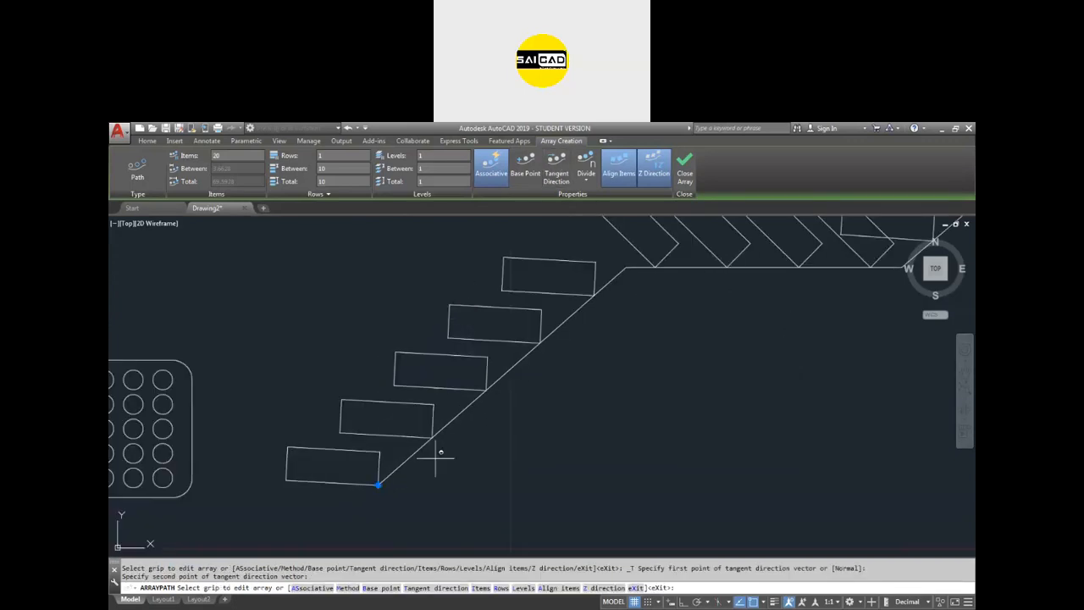
{"action": "left_click", "coordinate": [556, 165]}
{"action": "left_click", "coordinate": [318, 419]}
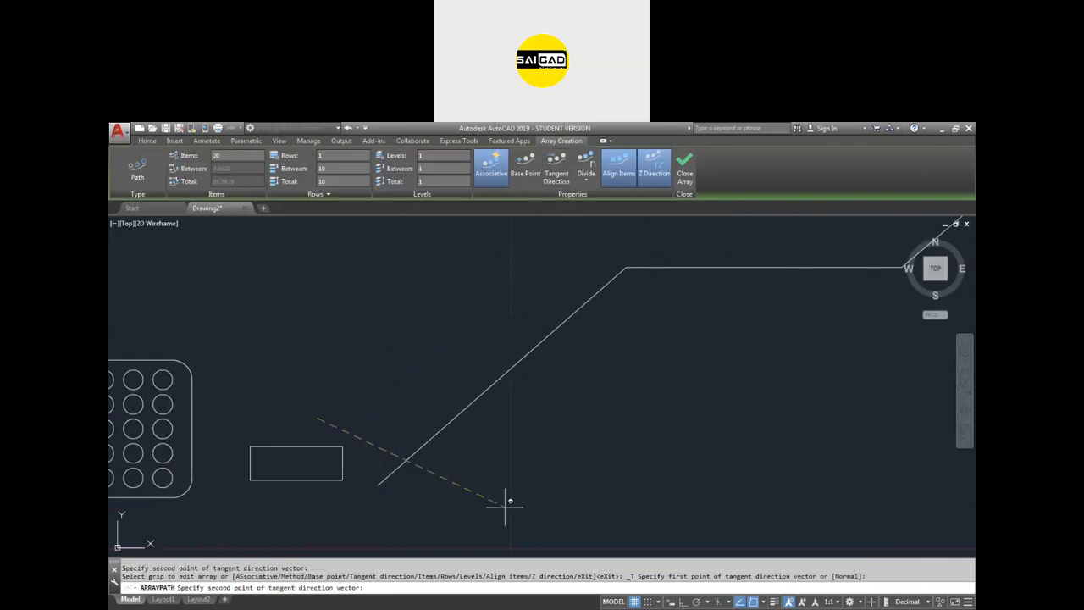
{"action": "left_click", "coordinate": [508, 512]}
{"action": "left_click", "coordinate": [556, 165]}
{"action": "left_click", "coordinate": [376, 441]}
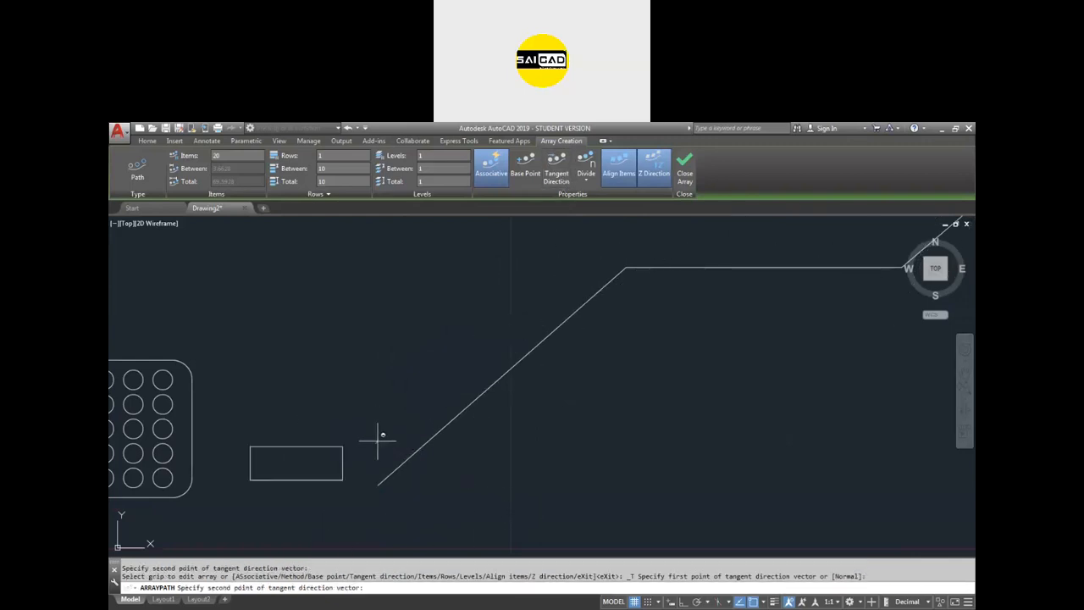
{"action": "left_click", "coordinate": [534, 301]}
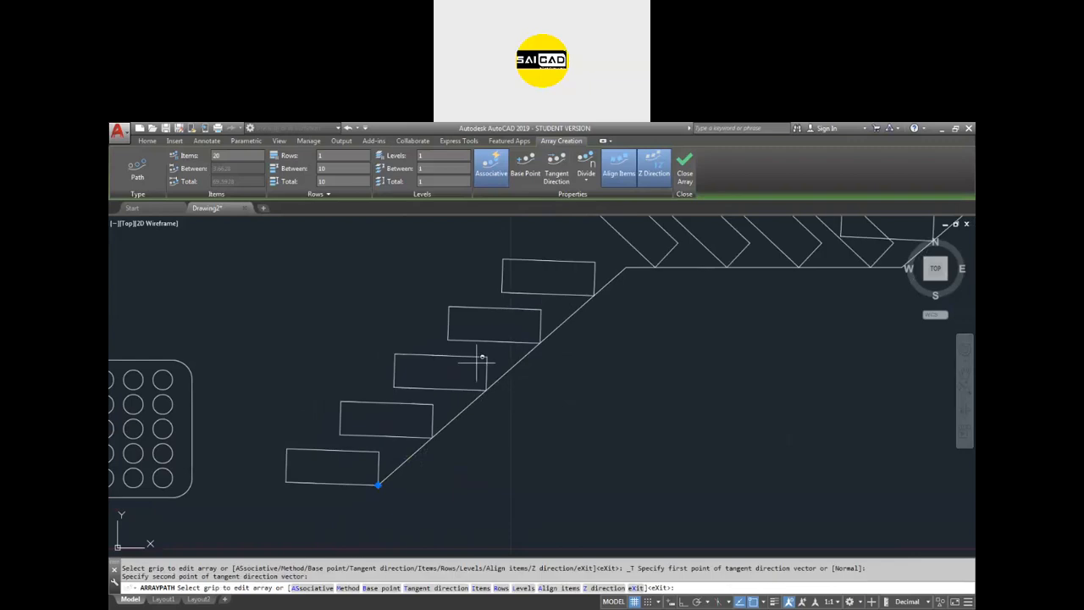
Step: Set the array's tangent direction along the first sloped segment, from the path's start point to its first corner
{"action": "left_click", "coordinate": [556, 165]}
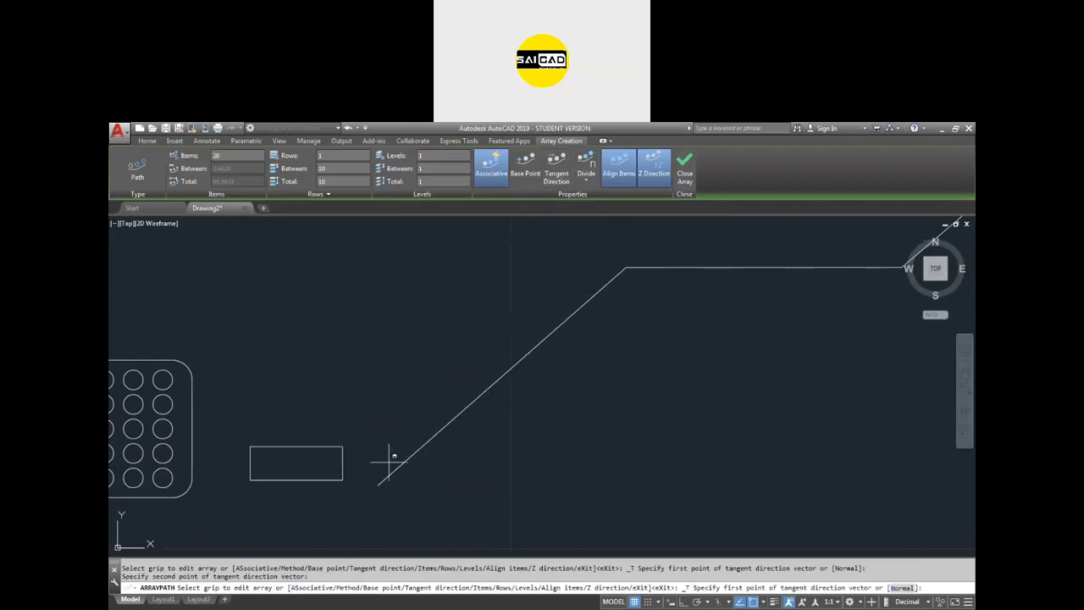
{"action": "left_click", "coordinate": [378, 484]}
{"action": "left_click", "coordinate": [629, 267]}
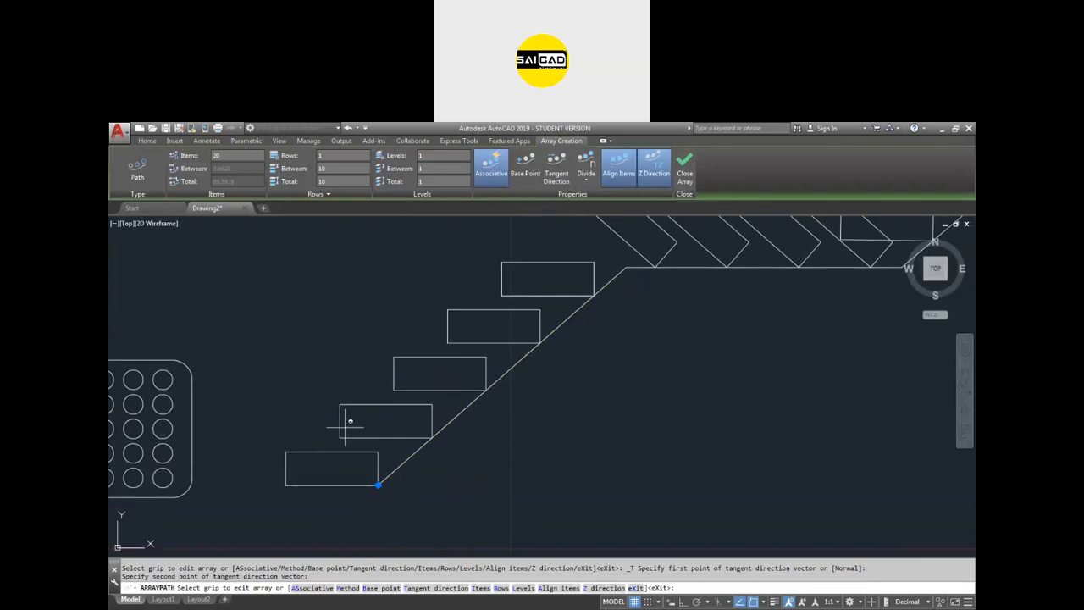
{"action": "scroll", "coordinate": [349, 428], "scroll_direction": "down", "scroll_amount": 2}
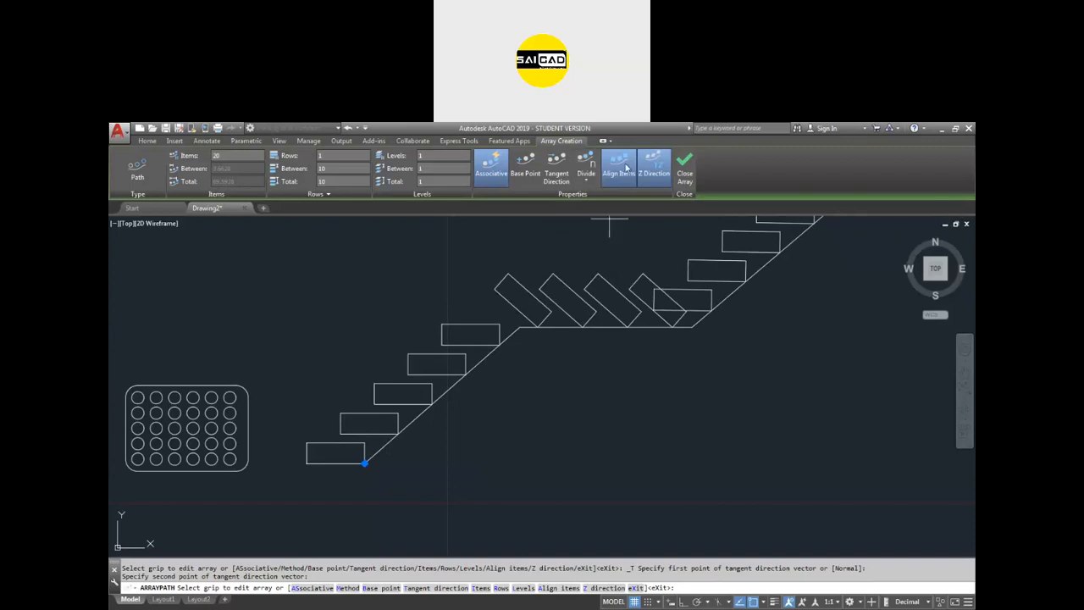
Step: Toggle item alignment off and back on twice to compare the rectangles' orientation along the path and arc
{"action": "scroll", "coordinate": [339, 461], "scroll_direction": "down", "scroll_amount": 2}
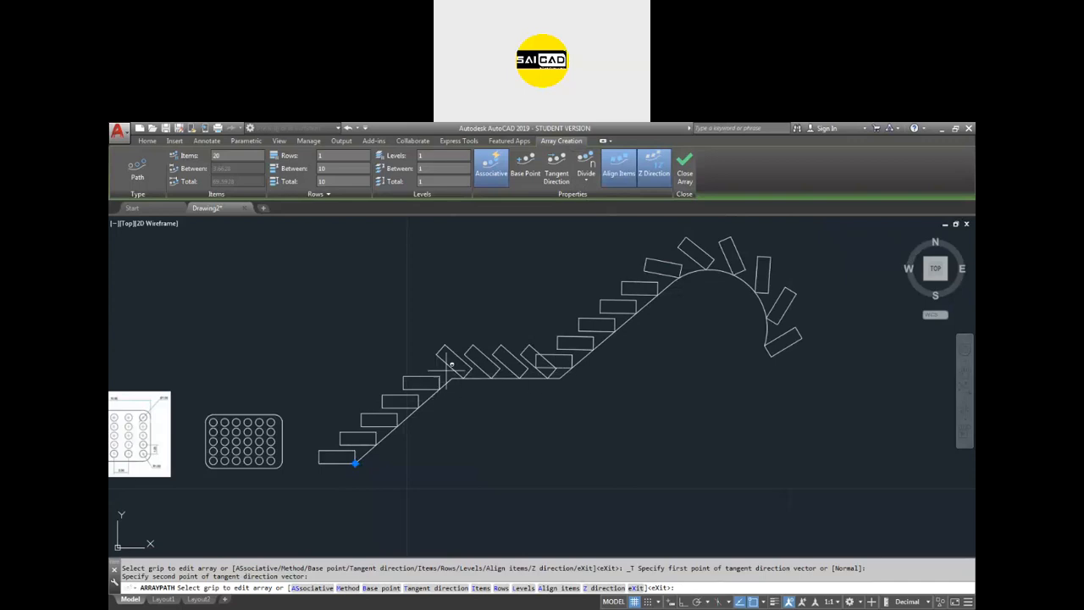
{"action": "left_click", "coordinate": [619, 165]}
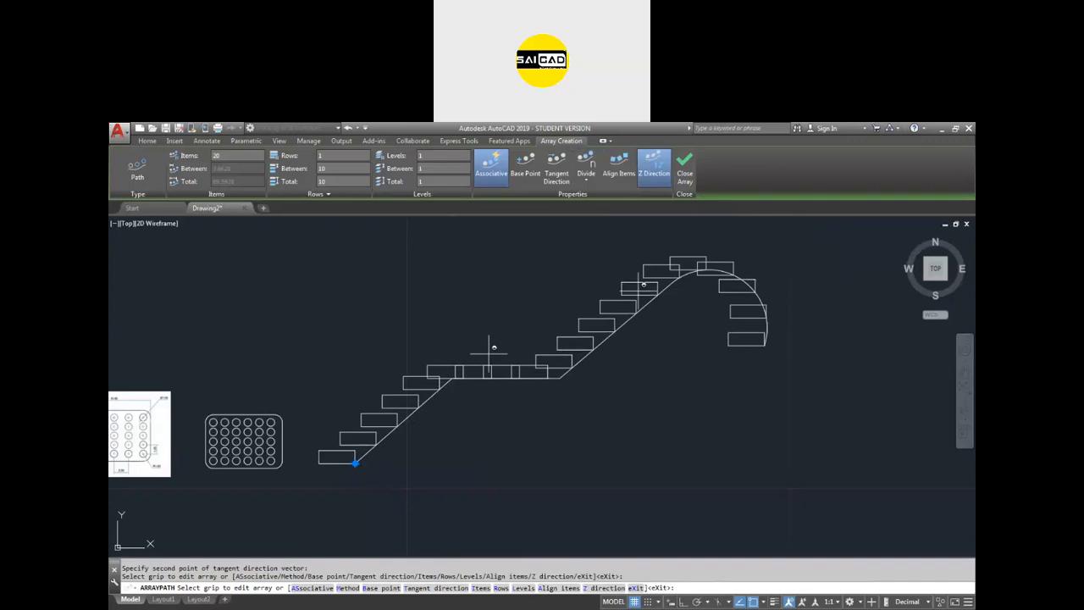
{"action": "scroll", "coordinate": [359, 435], "scroll_direction": "up", "scroll_amount": 1}
{"action": "scroll", "coordinate": [359, 435], "scroll_direction": "down", "scroll_amount": 1}
{"action": "scroll", "coordinate": [358, 435], "scroll_direction": "down", "scroll_amount": 2}
{"action": "scroll", "coordinate": [575, 335], "scroll_direction": "up", "scroll_amount": 4}
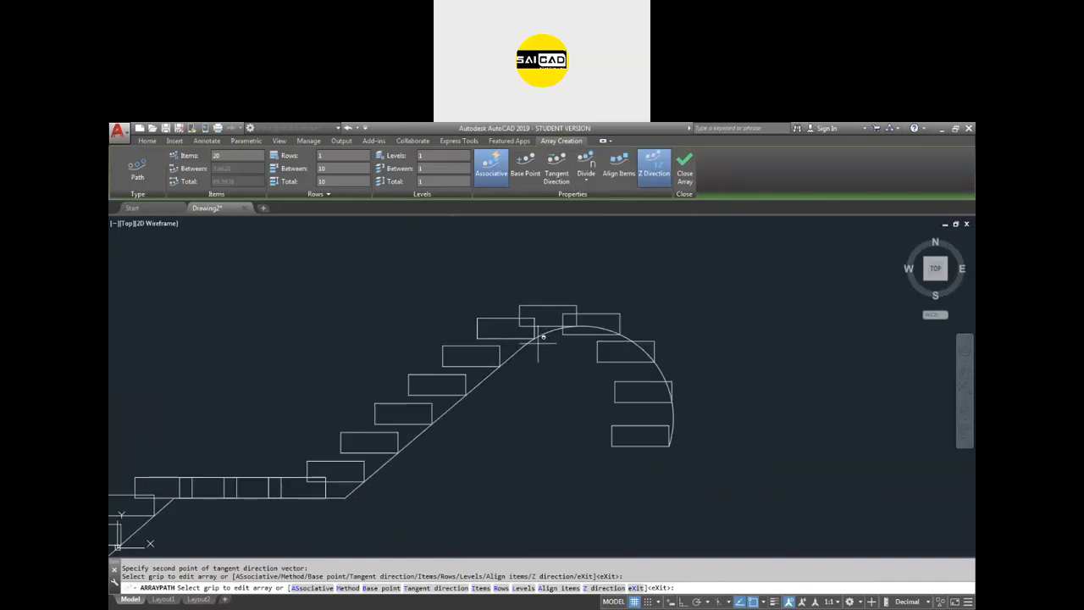
{"action": "left_click", "coordinate": [618, 165]}
{"action": "scroll", "coordinate": [669, 318], "scroll_direction": "down", "scroll_amount": 2}
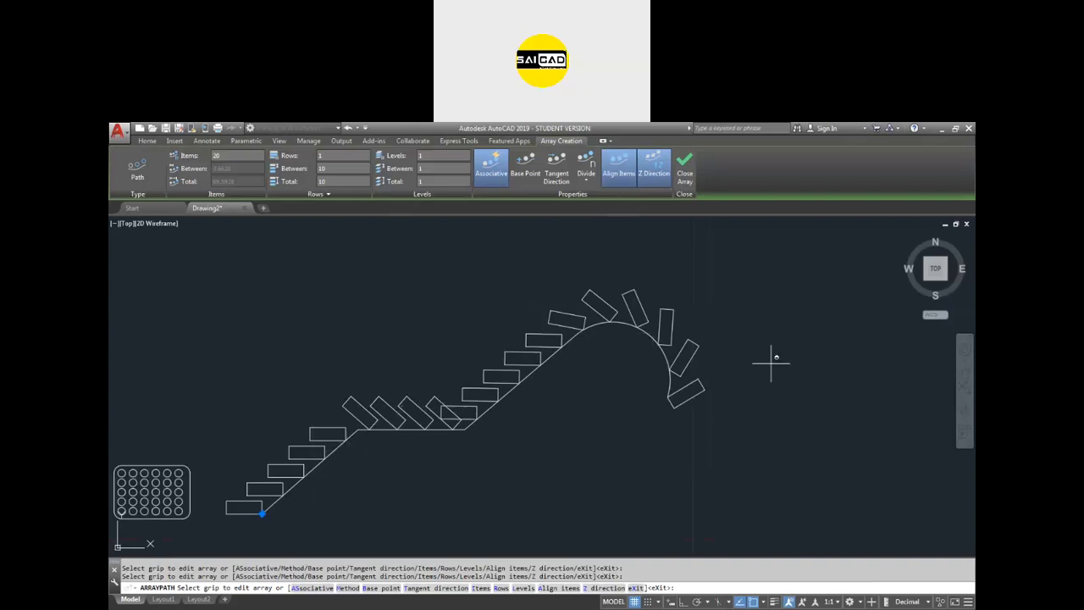
{"action": "left_click", "coordinate": [618, 167]}
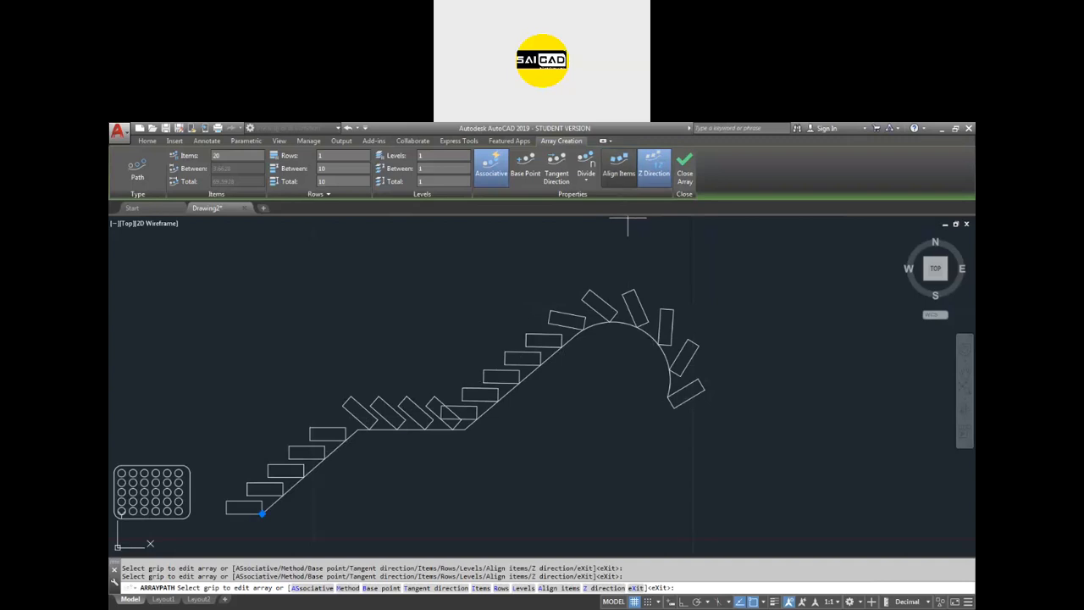
{"action": "left_click", "coordinate": [618, 167]}
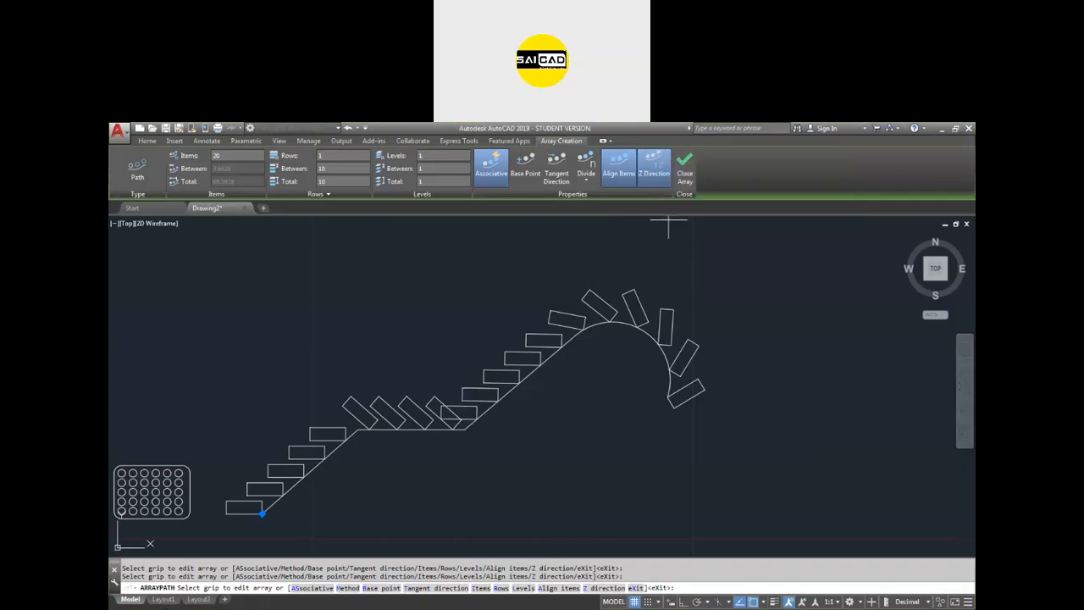
Step: Finish the path array, and reselect it to view its array settings before closing them
{"action": "left_click", "coordinate": [684, 165]}
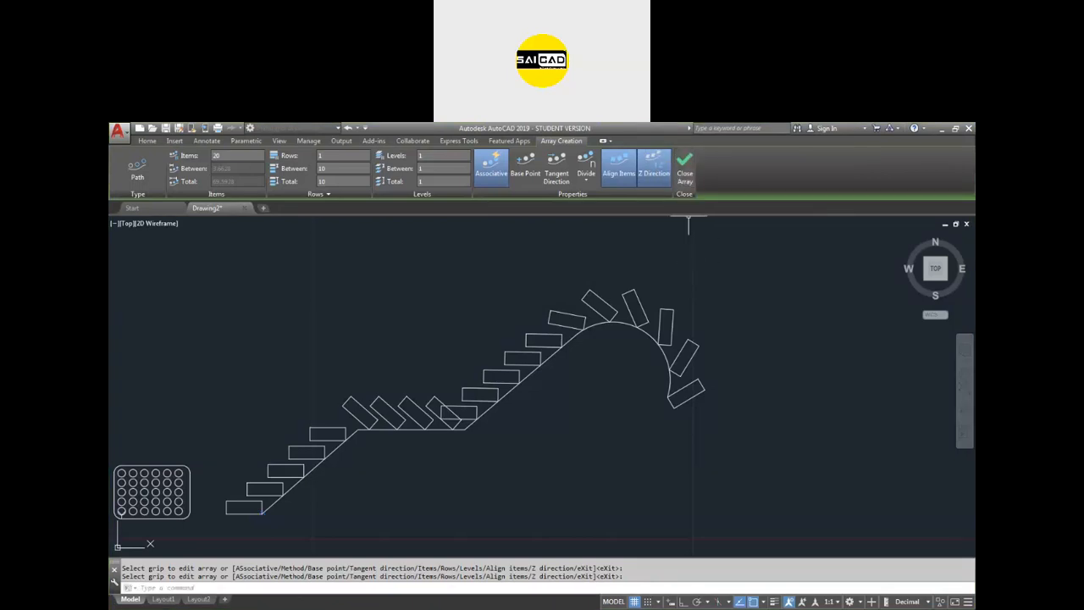
{"action": "left_click", "coordinate": [664, 262]}
{"action": "left_click", "coordinate": [642, 276]}
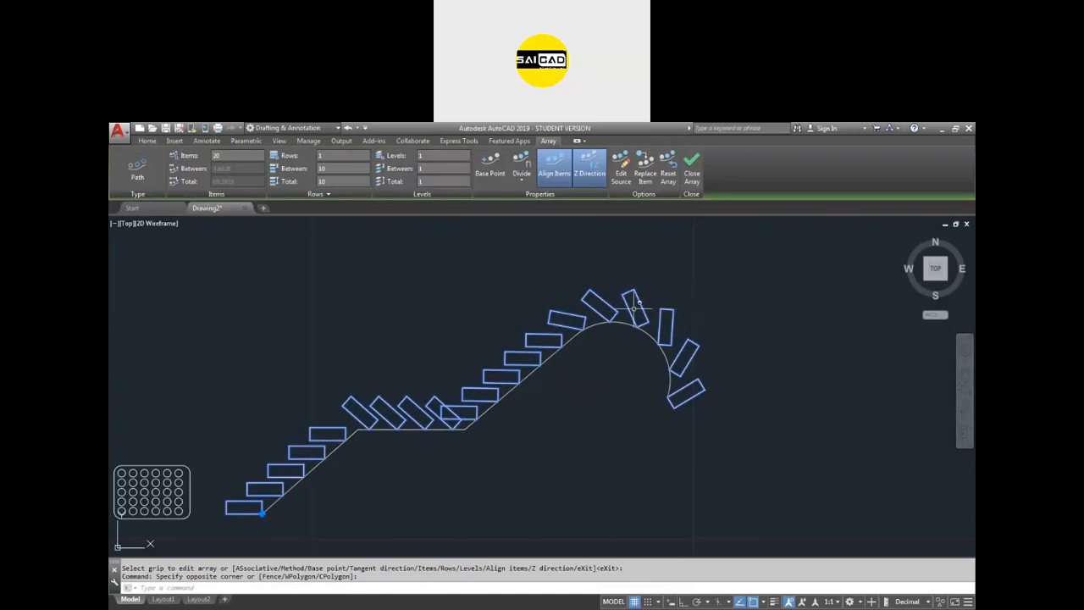
{"action": "left_click", "coordinate": [692, 174]}
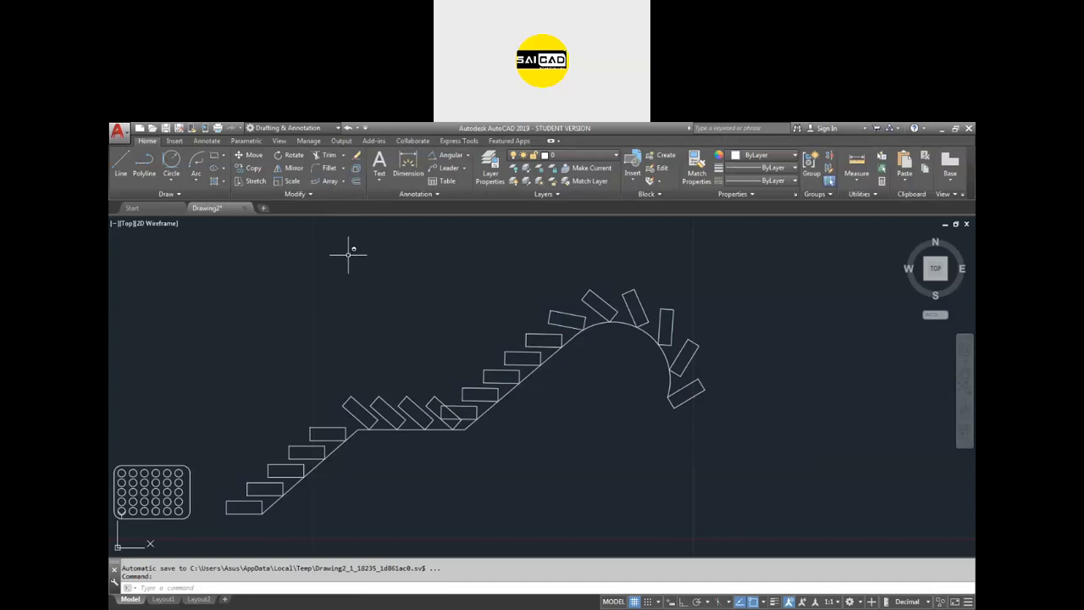
Step: Draw a rectangle of length 20 and width 10 with fillet radius 0 in the empty area beside the path array
{"action": "scroll", "coordinate": [339, 373], "scroll_direction": "down", "scroll_amount": 3}
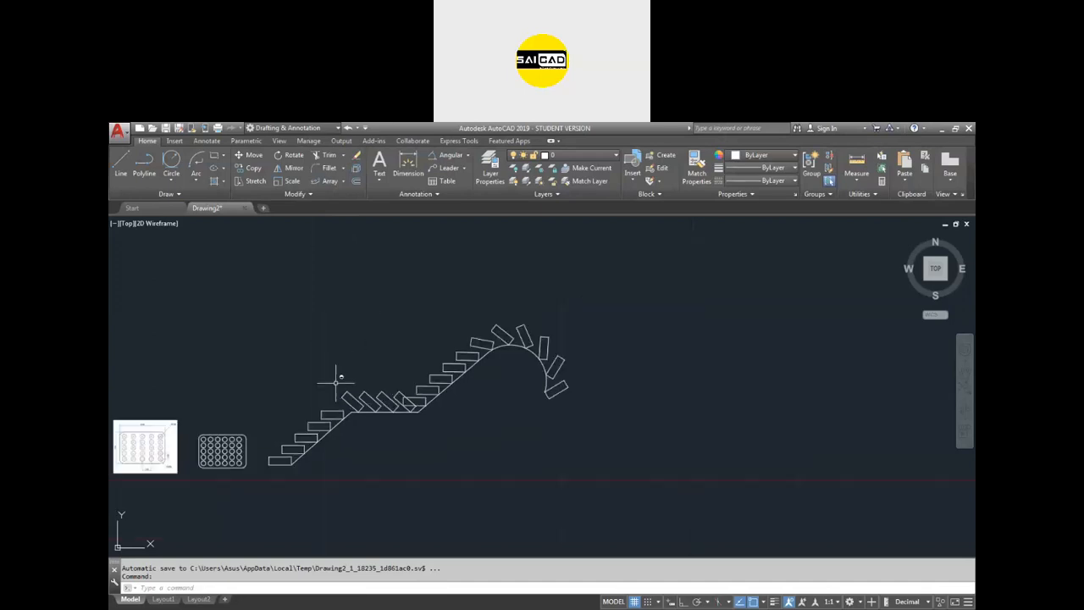
{"action": "scroll", "coordinate": [660, 377], "scroll_direction": "up", "scroll_amount": 3}
{"action": "type", "text": "ec"}
{"action": "key", "text": "Return"}
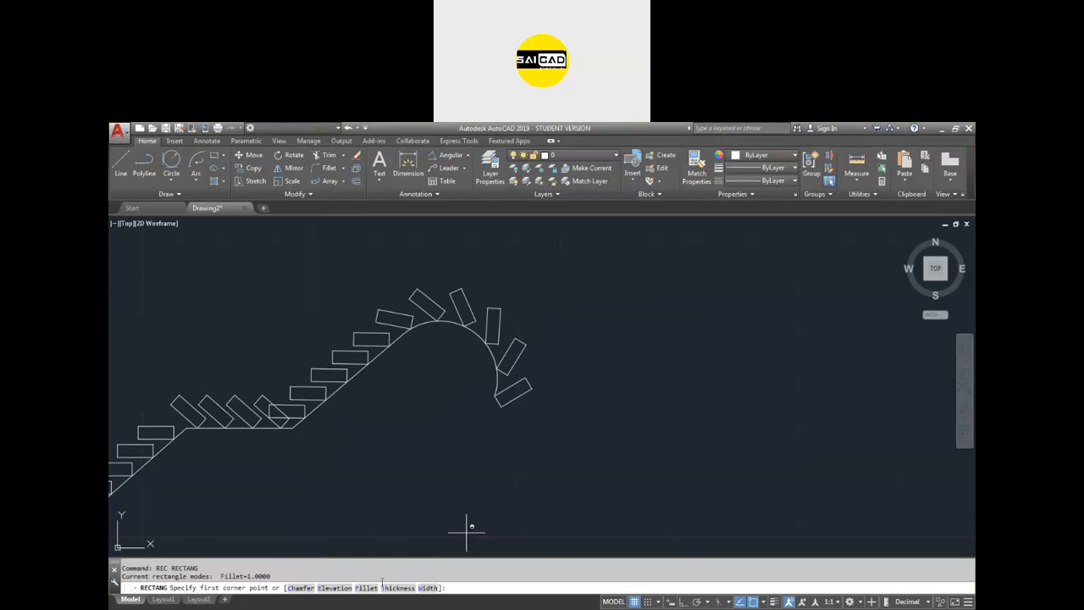
{"action": "left_click", "coordinate": [368, 587]}
{"action": "key", "text": "Return"}
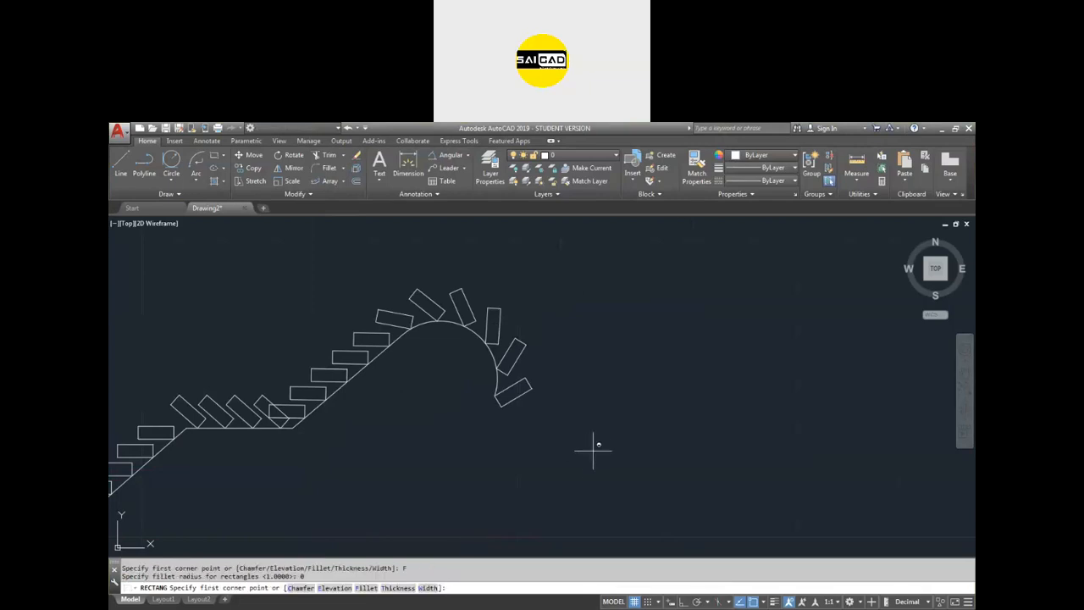
{"action": "left_click", "coordinate": [597, 441]}
{"action": "type", "text": "d"}
{"action": "key", "text": "Return"}
{"action": "type", "text": "20"}
{"action": "key", "text": "Return"}
{"action": "type", "text": "10"}
{"action": "key", "text": "Return"}
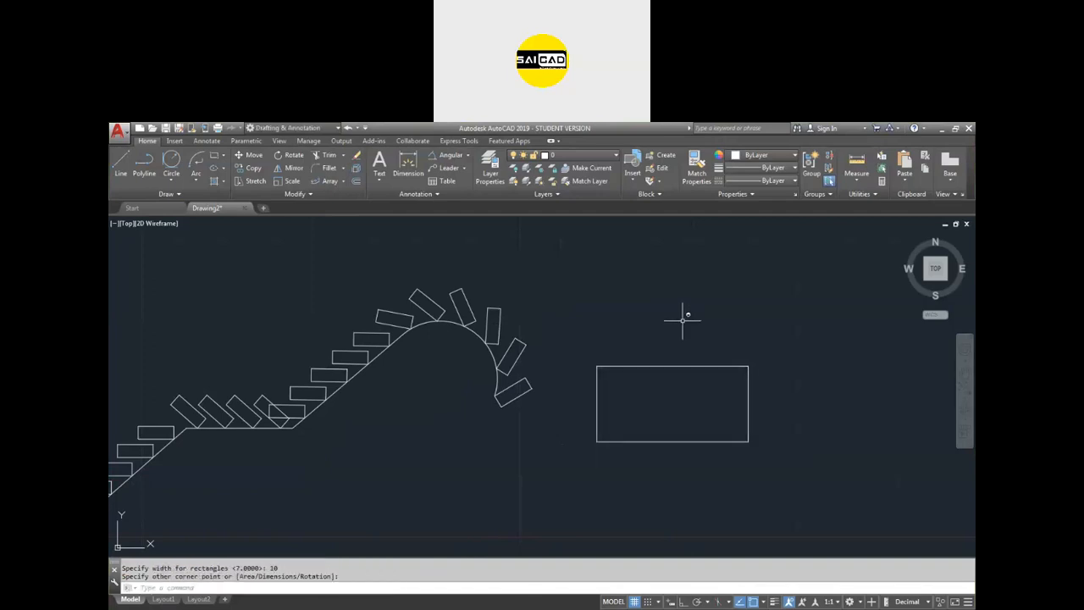
Step: Sketch a short diagonal line across the new rectangle's upper-left corner to illustrate a chamfer, and erase it
{"action": "scroll", "coordinate": [758, 388], "scroll_direction": "up", "scroll_amount": 4}
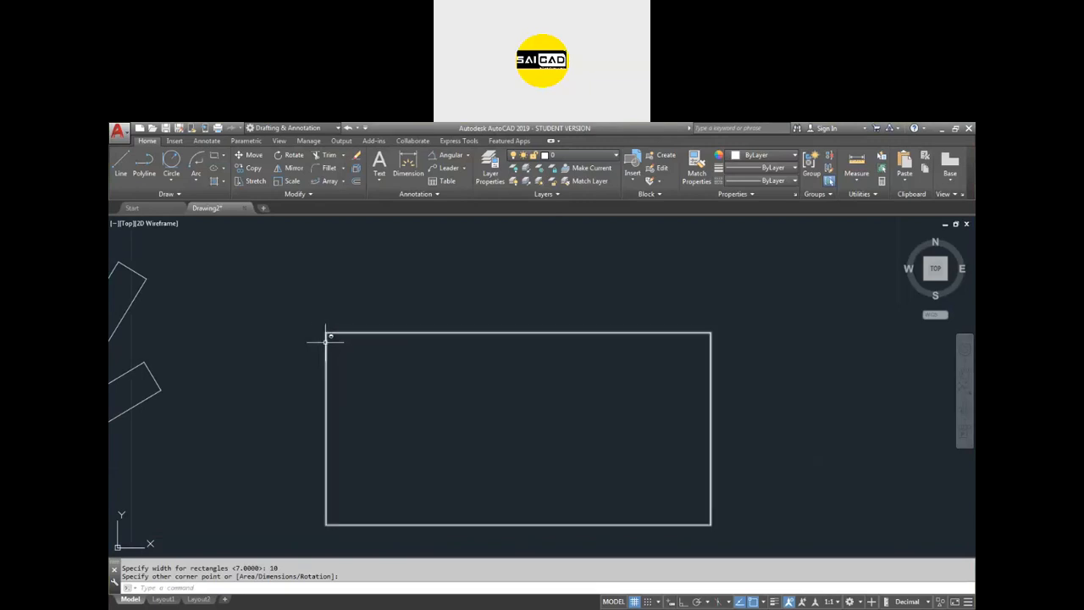
{"action": "scroll", "coordinate": [315, 346], "scroll_direction": "up", "scroll_amount": 2}
{"action": "key", "text": "Escape"}
{"action": "type", "text": "l"}
{"action": "key", "text": "Return"}
{"action": "left_click", "coordinate": [381, 280]}
{"action": "left_click", "coordinate": [338, 333]}
{"action": "key", "text": "Escape"}
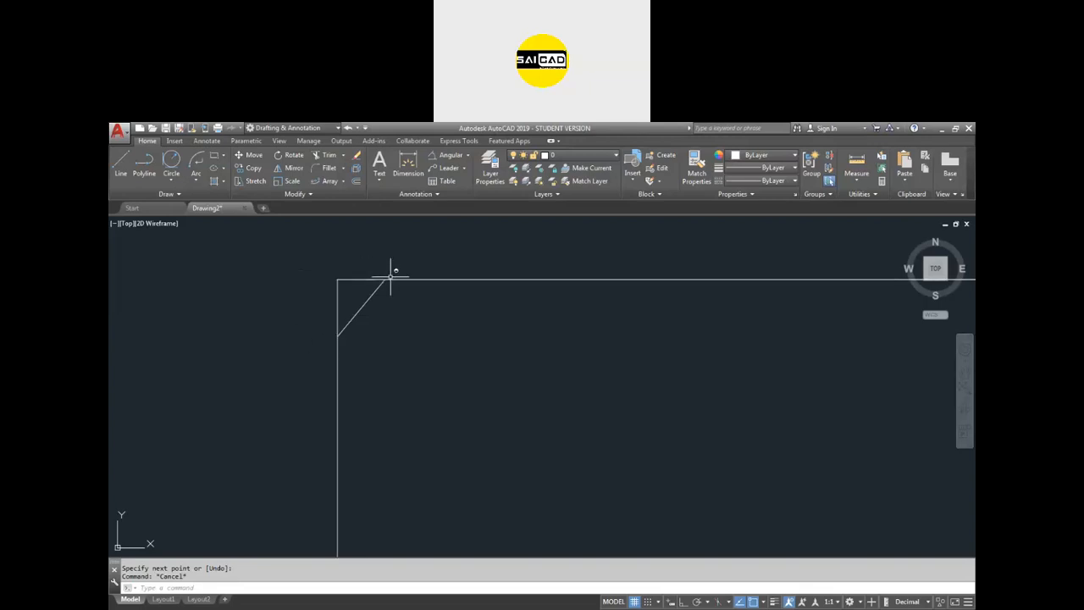
{"action": "left_click", "coordinate": [377, 309]}
{"action": "left_click", "coordinate": [354, 286]}
{"action": "key", "text": "Delete"}
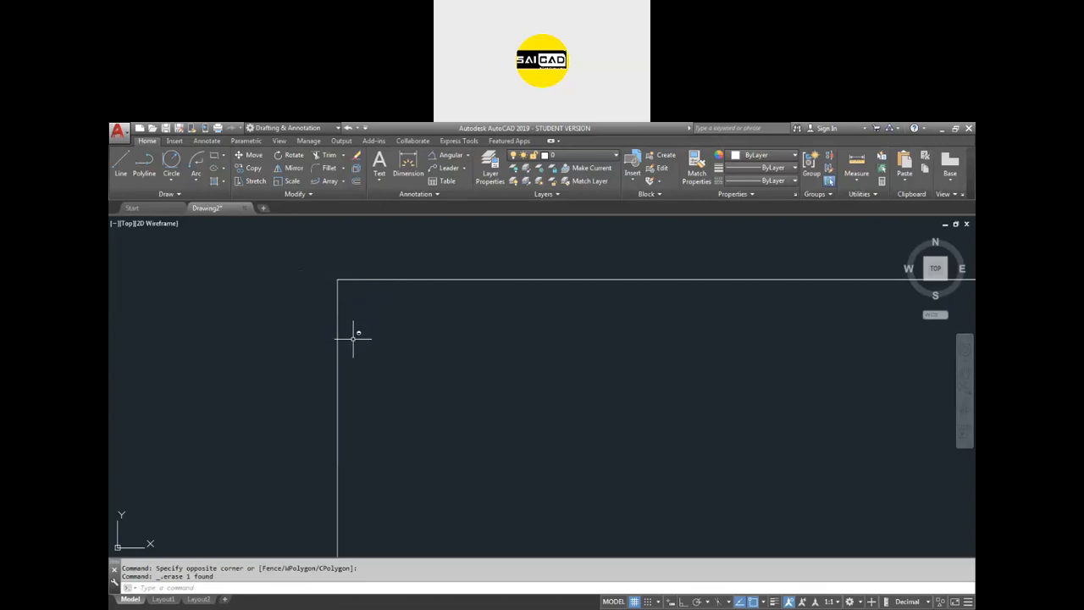
Step: Start the Chamfer command and set its method to Distance
{"action": "scroll", "coordinate": [279, 343], "scroll_direction": "down", "scroll_amount": 2}
{"action": "scroll", "coordinate": [302, 325], "scroll_direction": "up", "scroll_amount": 2}
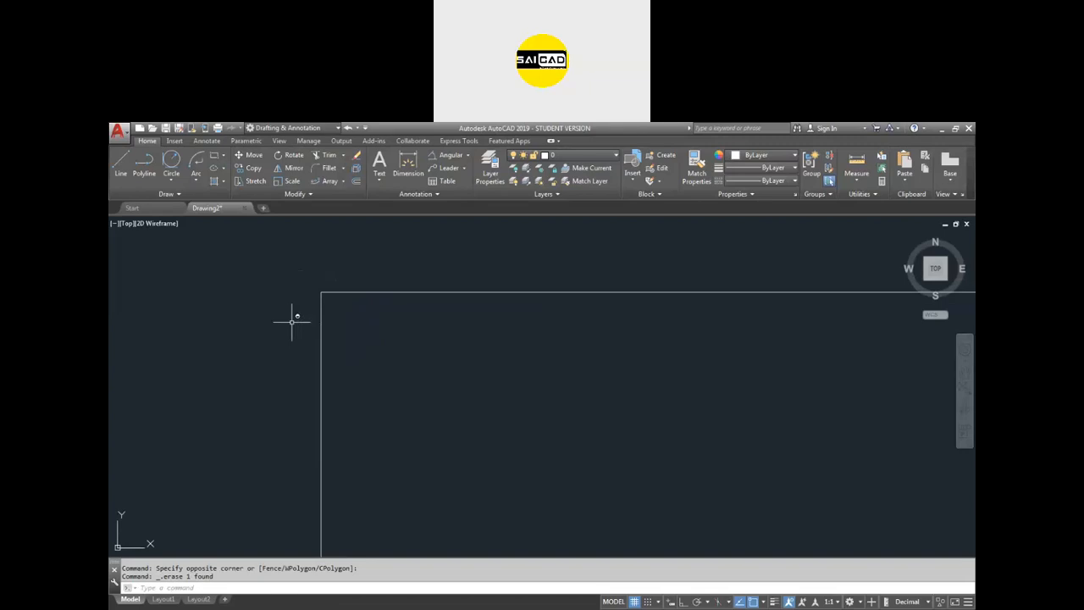
{"action": "left_click", "coordinate": [342, 169]}
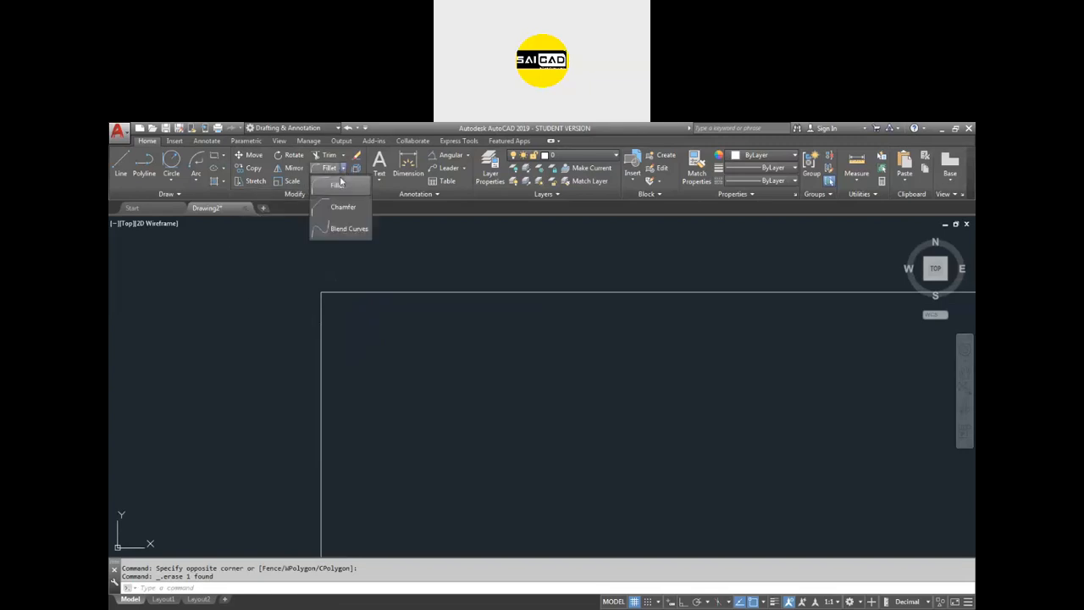
{"action": "left_click", "coordinate": [339, 207]}
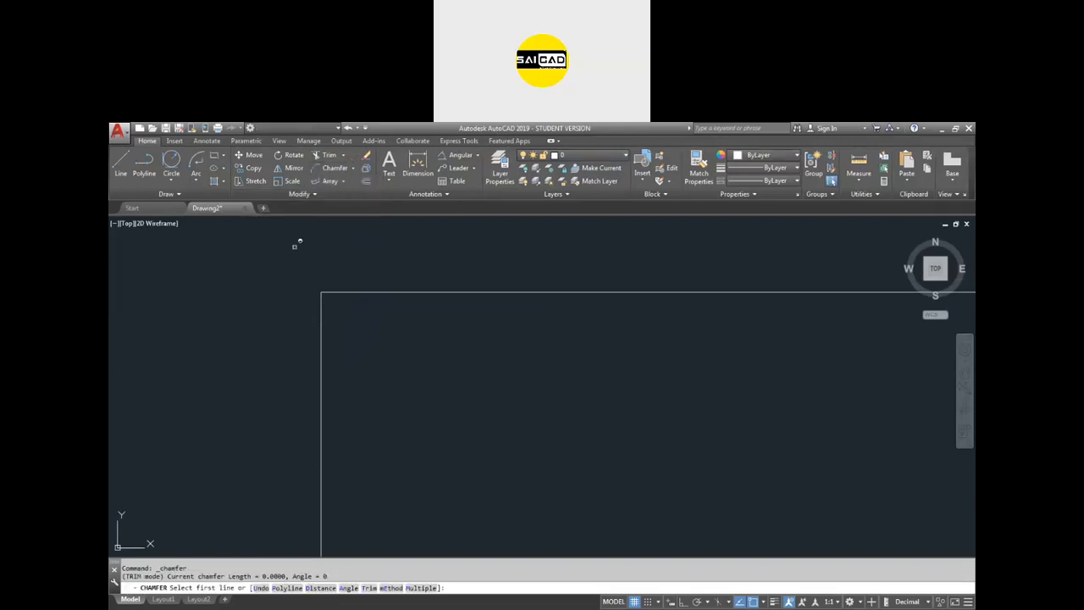
{"action": "key", "text": "Escape"}
{"action": "type", "text": "cha"}
{"action": "key", "text": "Return"}
{"action": "left_click", "coordinate": [389, 588]}
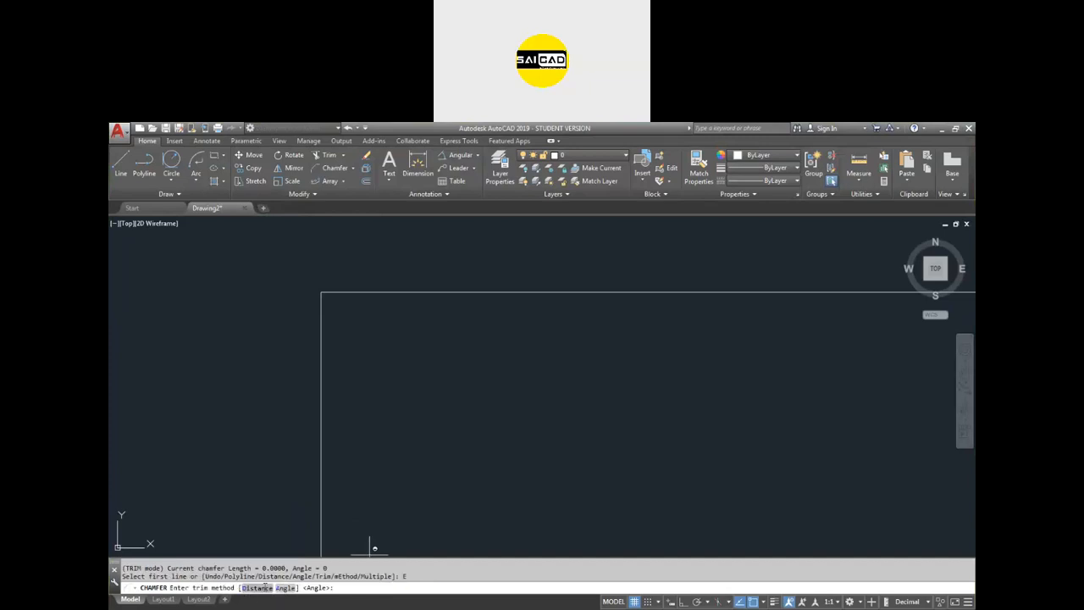
{"action": "left_click", "coordinate": [262, 588]}
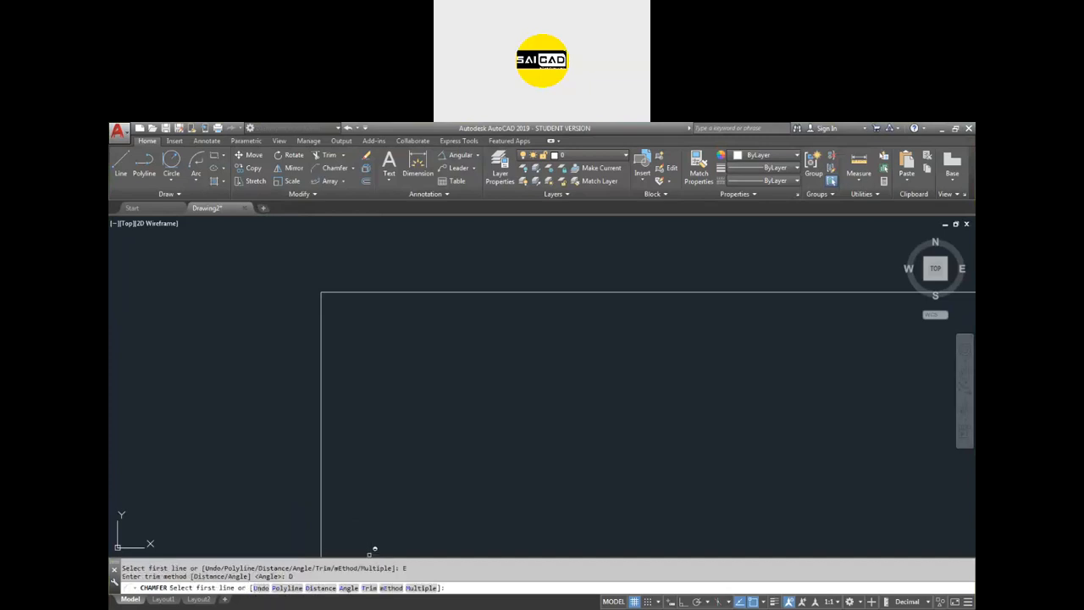
Step: Chamfer the rectangle's upper-left corner with a first distance of 3 along the upper edge and a second distance of 2 along the left edge
{"action": "left_click", "coordinate": [319, 588]}
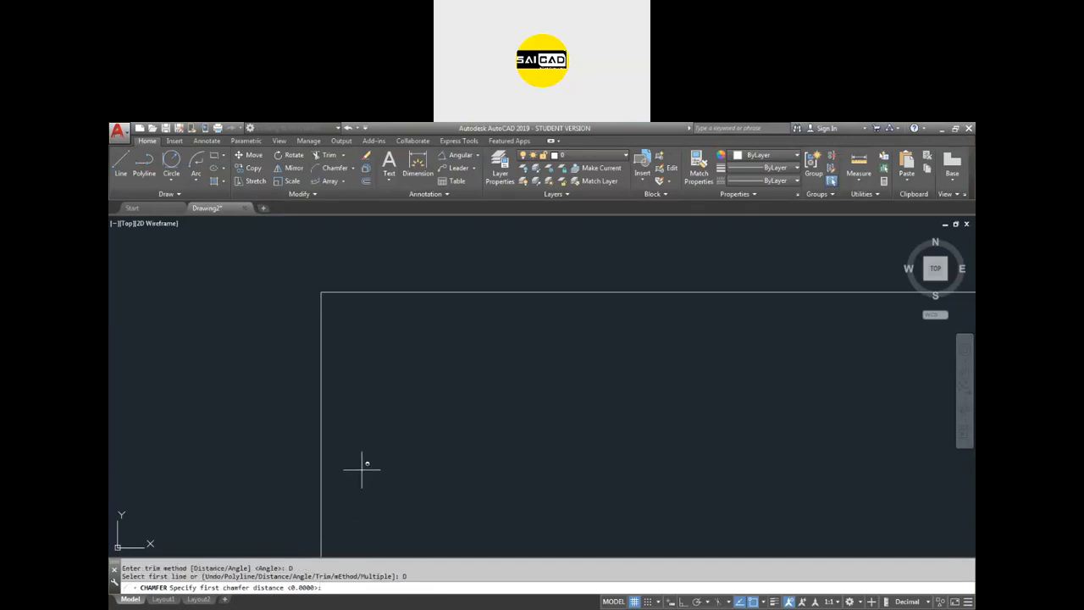
{"action": "type", "text": "3"}
{"action": "key", "text": "Return"}
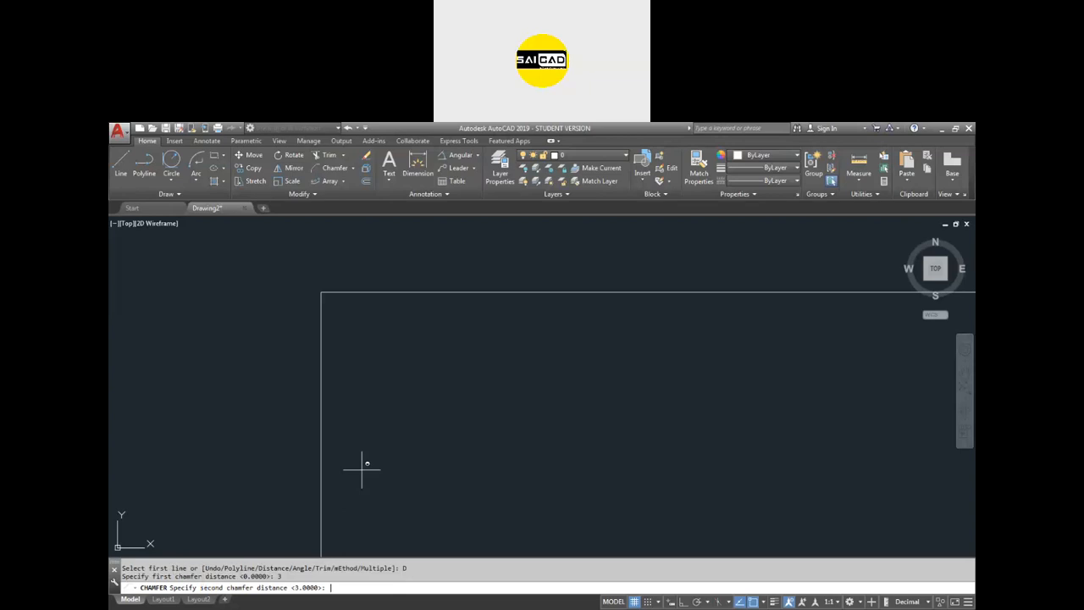
{"action": "type", "text": "2"}
{"action": "key", "text": "Return"}
{"action": "scroll", "coordinate": [274, 455], "scroll_direction": "down", "scroll_amount": 4}
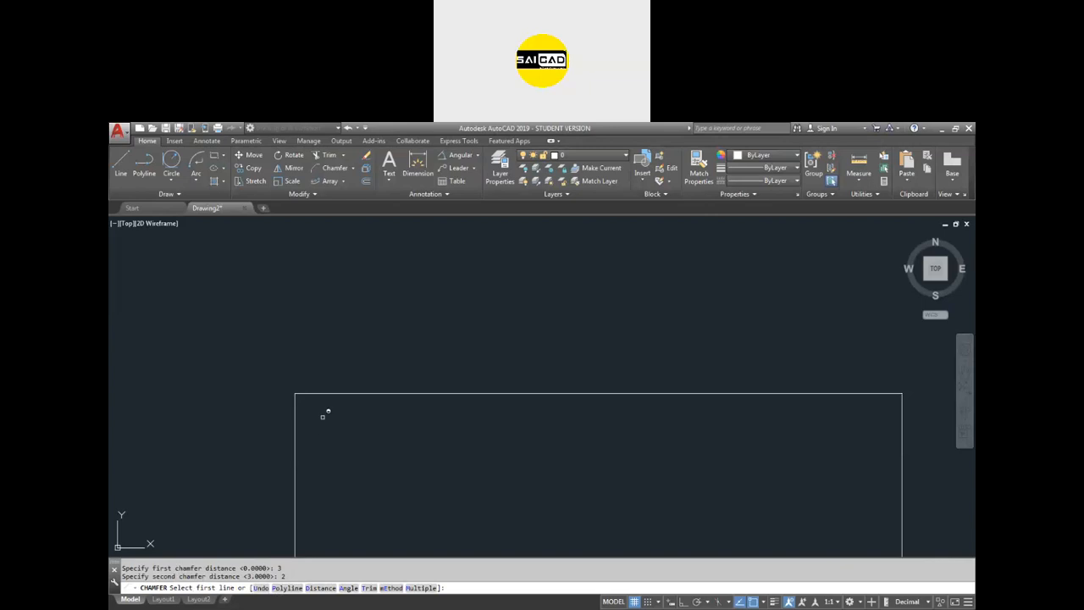
{"action": "left_click", "coordinate": [326, 398]}
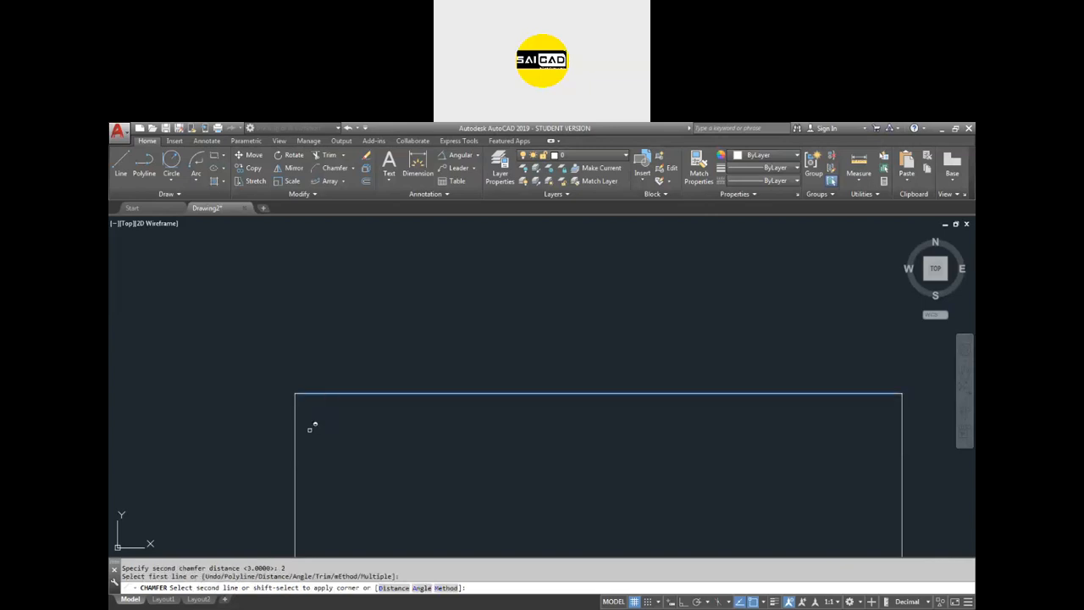
{"action": "left_click", "coordinate": [297, 428]}
Step: Dimension the horizontal width and the vertical height of the rectangle's upper-left chamfer
{"action": "scroll", "coordinate": [434, 379], "scroll_direction": "down", "scroll_amount": 2}
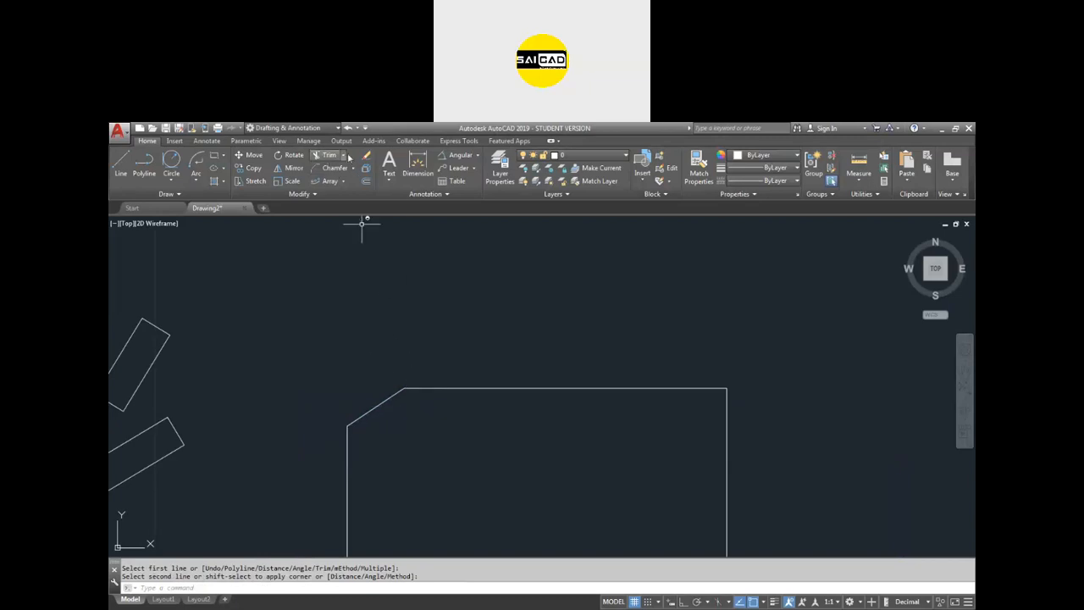
{"action": "left_click", "coordinate": [418, 165]}
{"action": "left_click", "coordinate": [396, 392]}
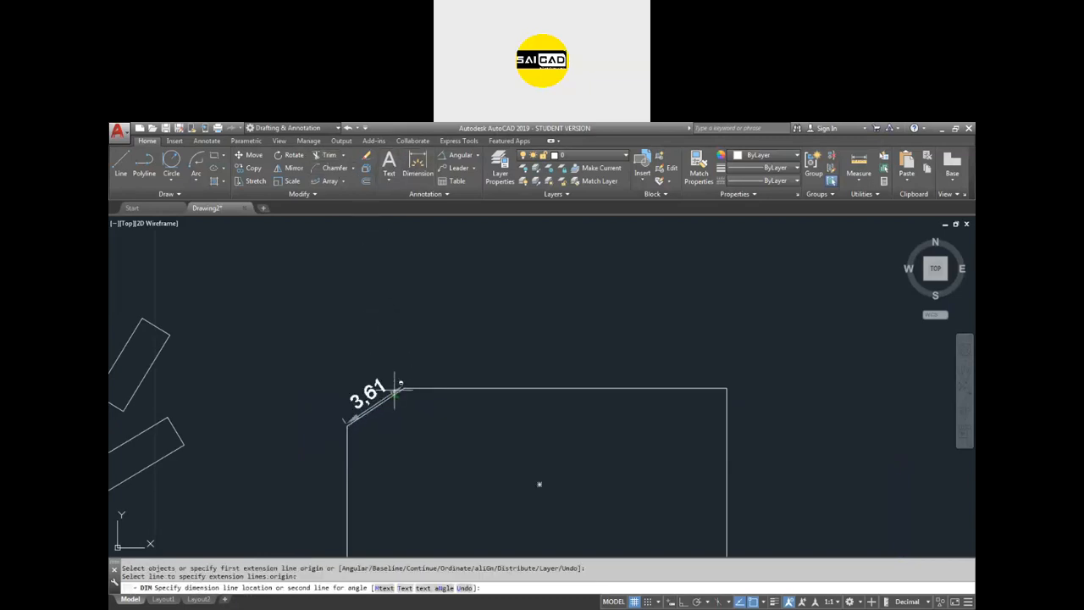
{"action": "left_click", "coordinate": [389, 356]}
{"action": "left_click", "coordinate": [391, 392]}
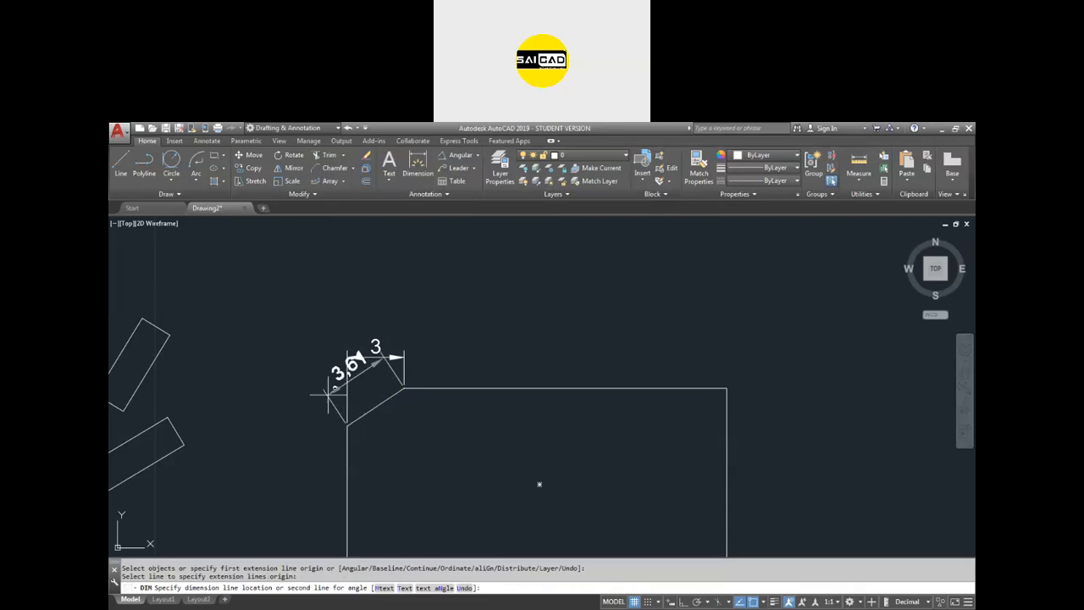
{"action": "left_click", "coordinate": [310, 410]}
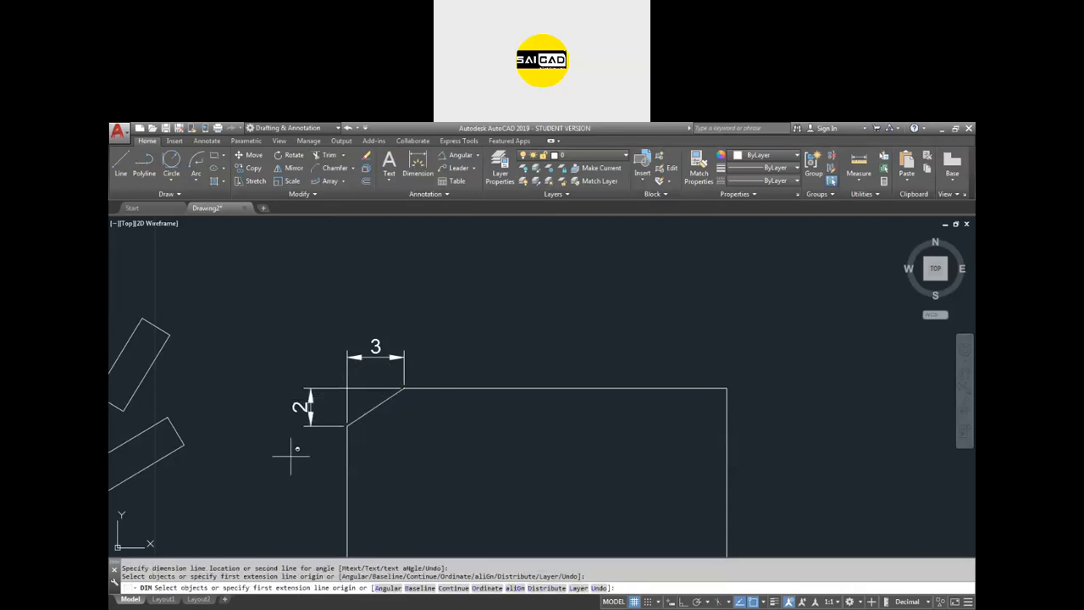
Step: Chamfer the rectangle's upper-right corner with both chamfer distances set to 2
{"action": "left_click", "coordinate": [330, 167]}
{"action": "type", "text": "D"}
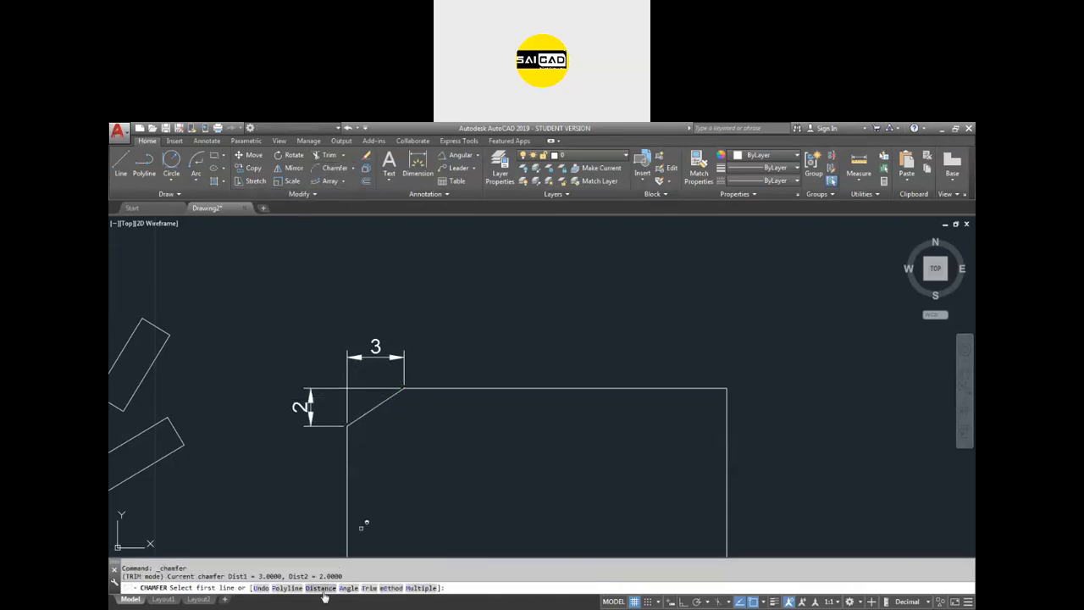
{"action": "key", "text": "Return"}
{"action": "type", "text": "2"}
{"action": "key", "text": "Return"}
{"action": "type", "text": "2"}
{"action": "key", "text": "Return"}
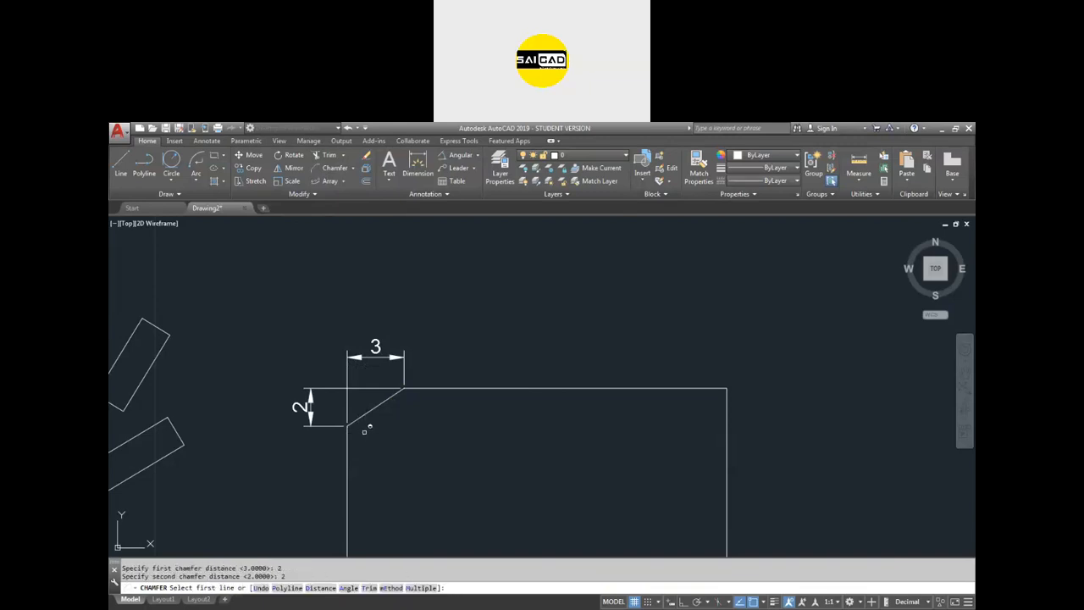
{"action": "left_click", "coordinate": [712, 388]}
{"action": "left_click", "coordinate": [726, 405]}
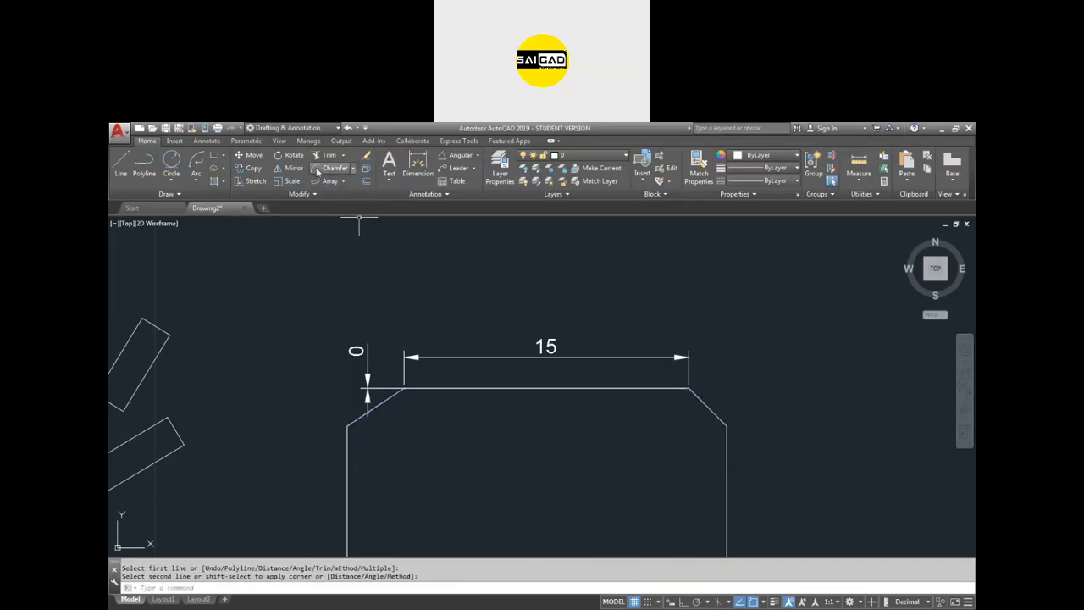
Step: Preview a horizontal dimension across the upper-right chamfer without placing it
{"action": "left_click", "coordinate": [417, 166]}
{"action": "left_click", "coordinate": [708, 407]}
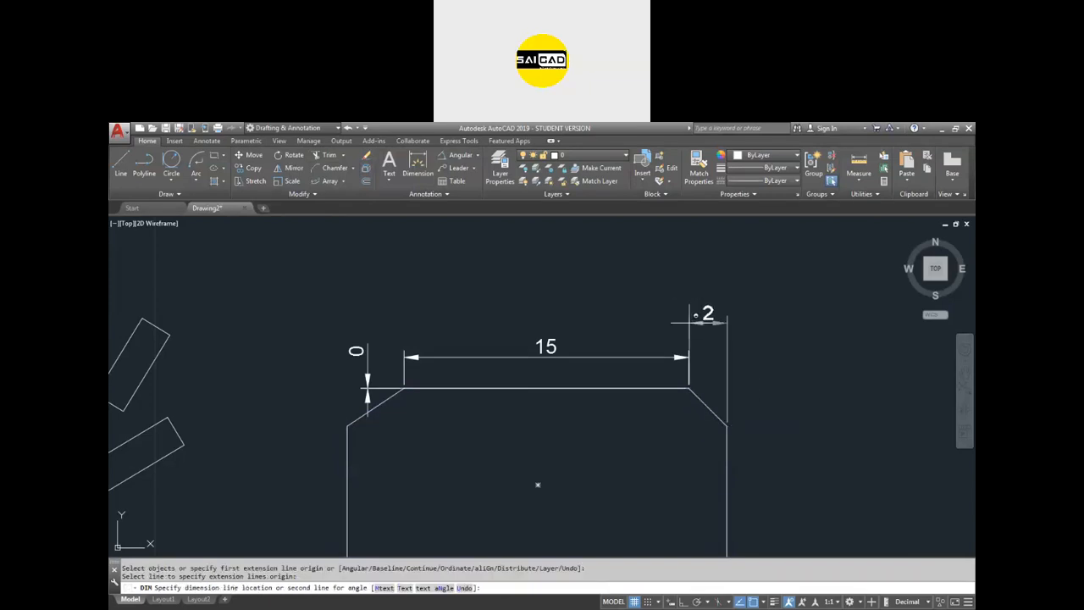
{"action": "scroll", "coordinate": [688, 280], "scroll_direction": "down", "scroll_amount": 2}
{"action": "key", "text": "Escape"}
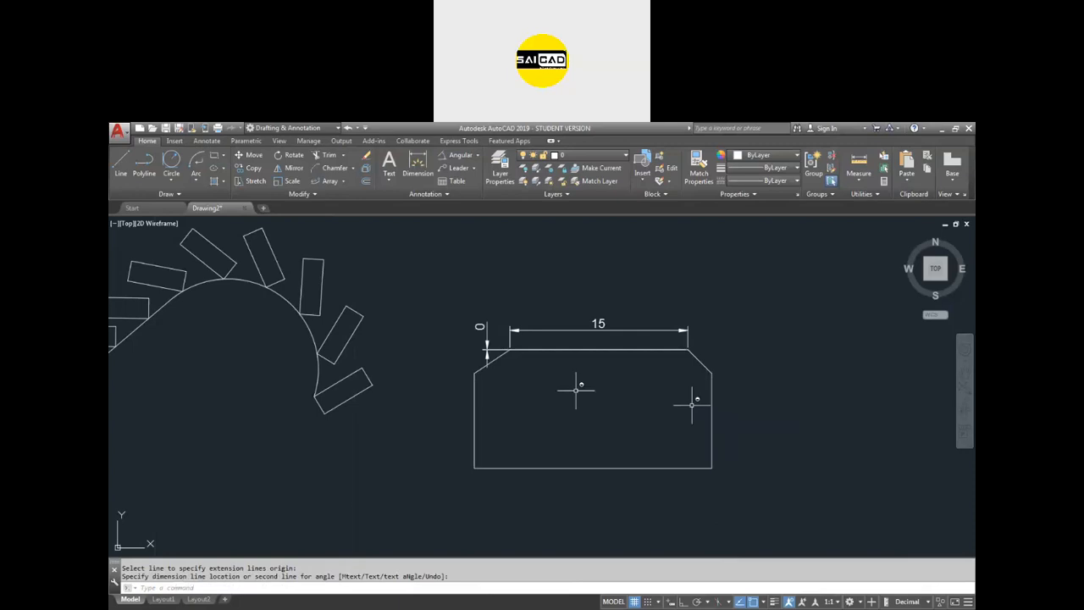
Step: Dimension the vertical height of the upper-left chamfer, placing the dimension outside the rectangle's left edge
{"action": "scroll", "coordinate": [487, 343], "scroll_direction": "up", "scroll_amount": 2}
{"action": "key", "text": "space"}
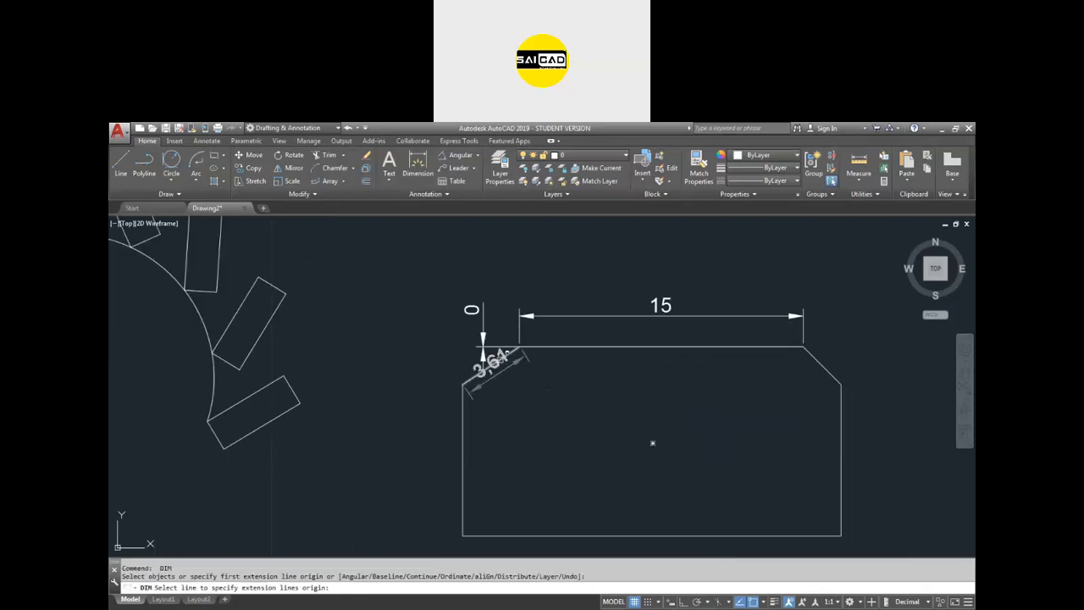
{"action": "left_click", "coordinate": [498, 362]}
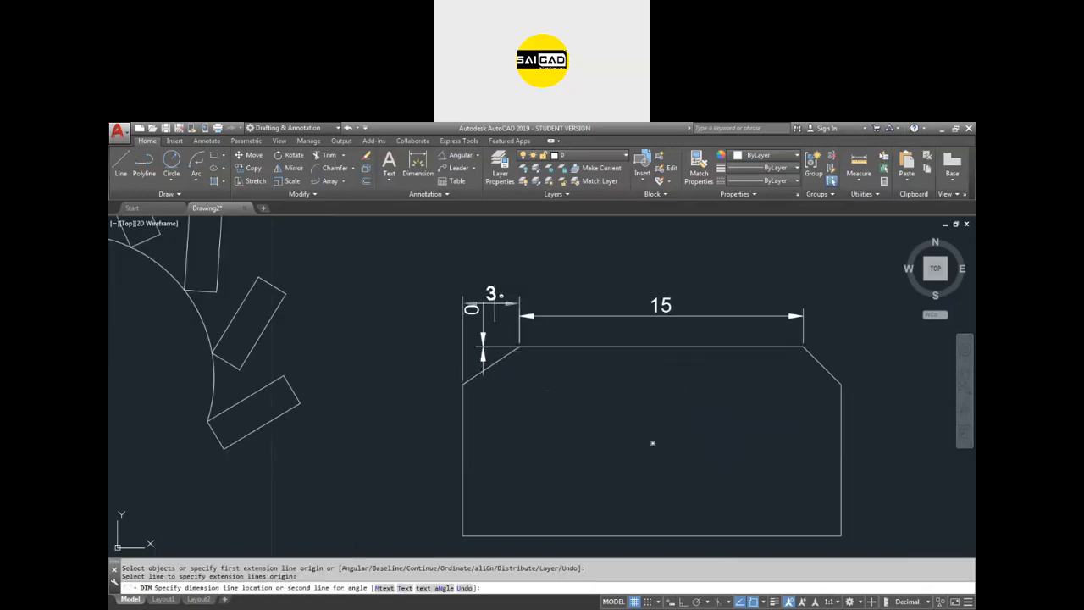
{"action": "left_click", "coordinate": [413, 387]}
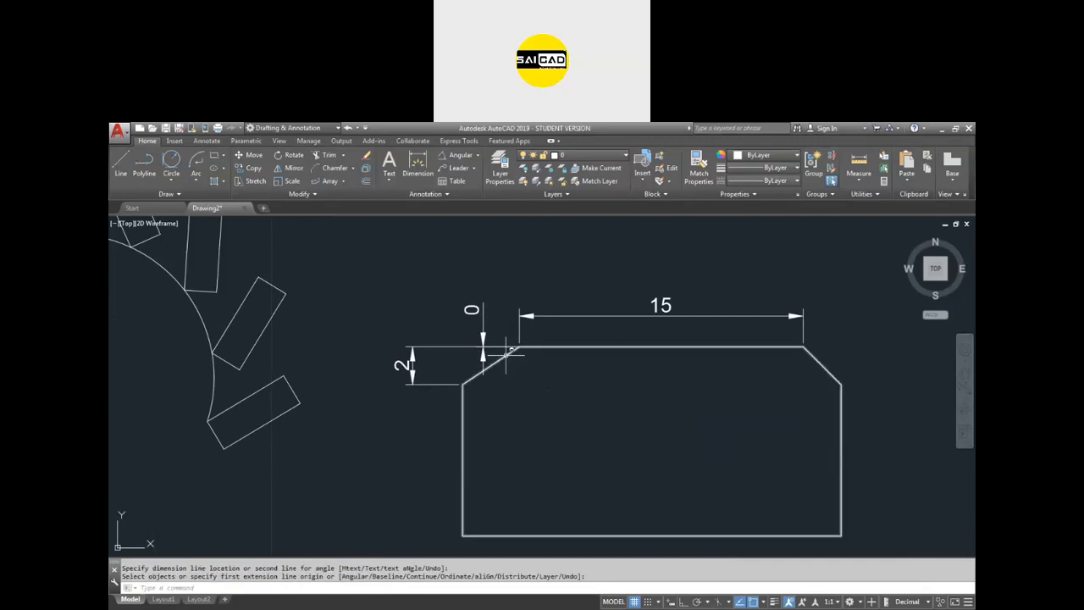
{"action": "key", "text": "Escape"}
Step: Erase the two displaced dimensions reading 15 and 0 above the rectangle
{"action": "left_click", "coordinate": [572, 322]}
{"action": "left_click", "coordinate": [479, 297]}
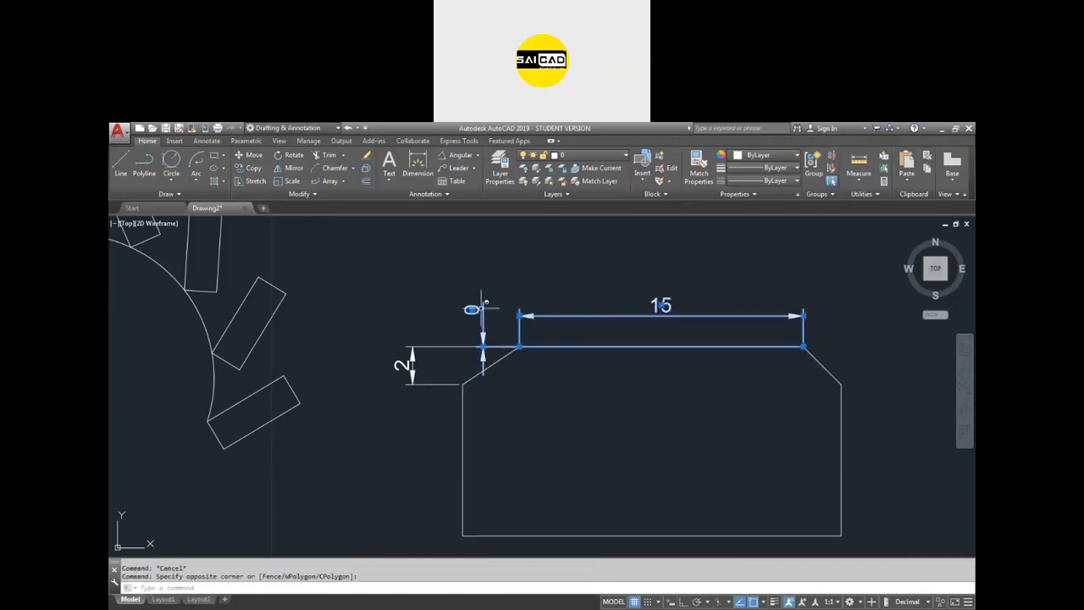
{"action": "key", "text": "Delete"}
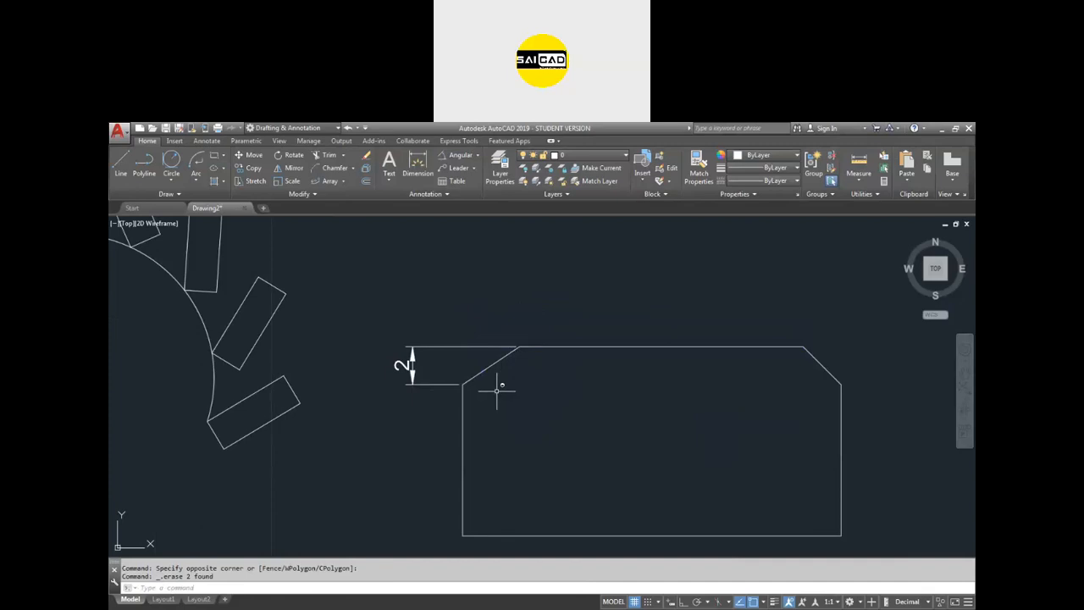
Step: Add an angular dimension between the rectangle's left edge and the upper-left chamfer line, placed above the corner
{"action": "scroll", "coordinate": [511, 365], "scroll_direction": "up", "scroll_amount": 2}
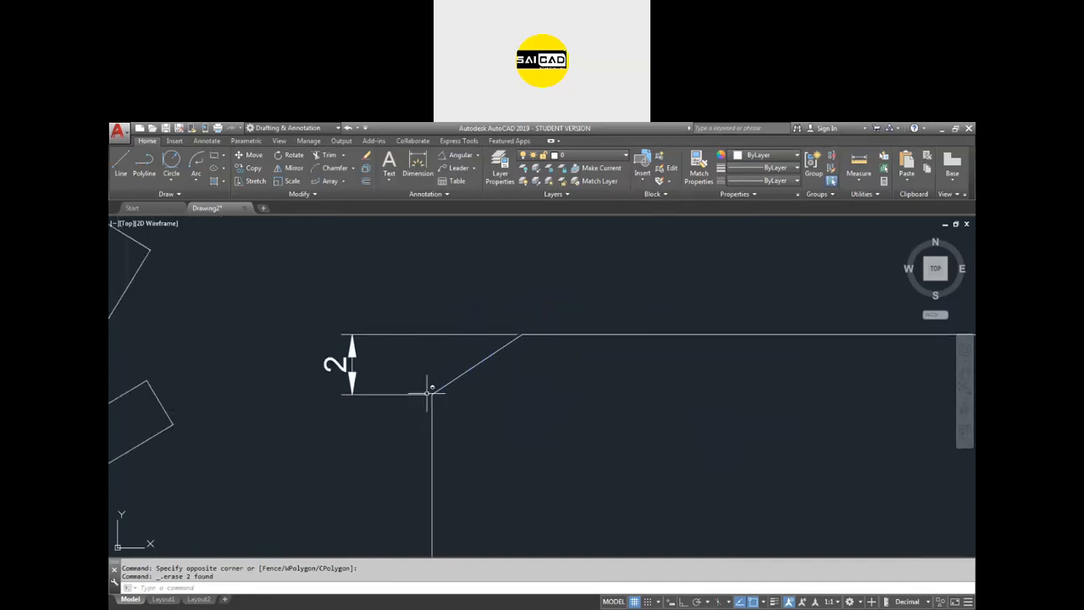
{"action": "left_click", "coordinate": [415, 166]}
{"action": "left_click", "coordinate": [432, 404]}
{"action": "left_click", "coordinate": [435, 391]}
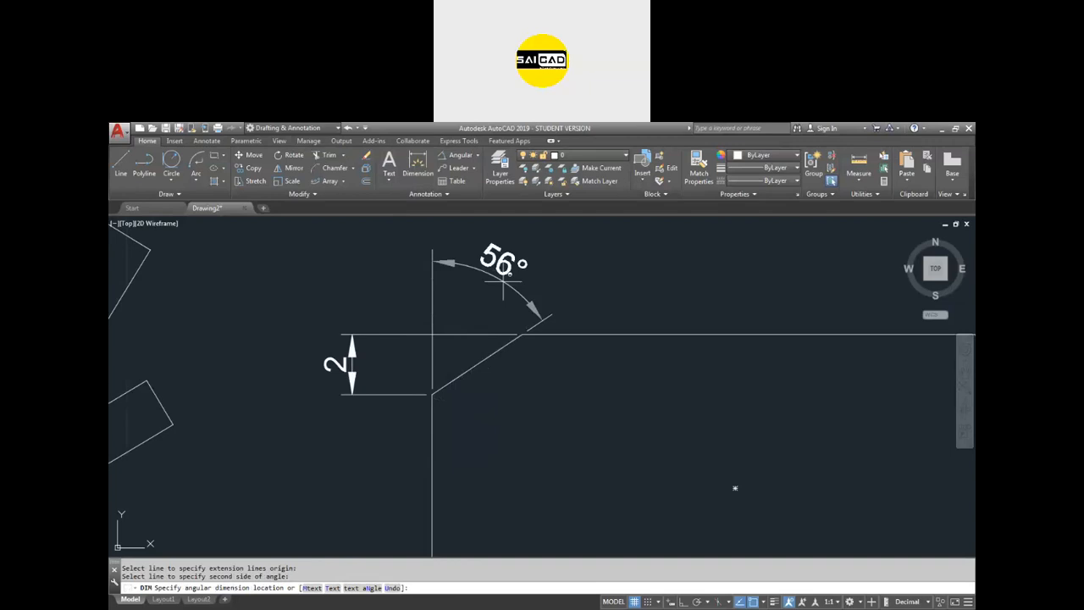
{"action": "left_click", "coordinate": [476, 286]}
{"action": "scroll", "coordinate": [378, 398], "scroll_direction": "down", "scroll_amount": 4}
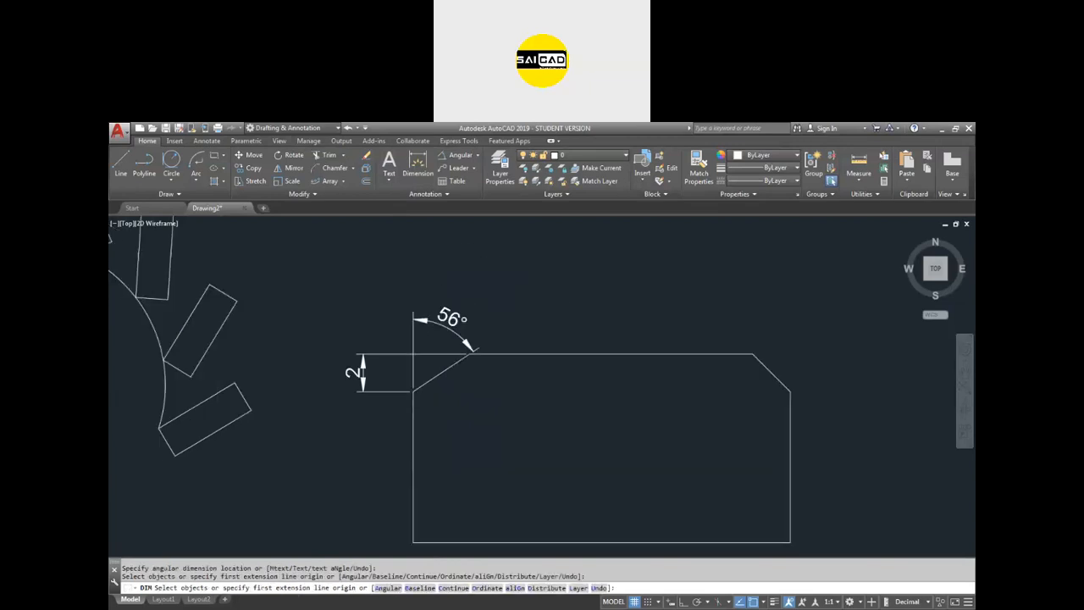
{"action": "key", "text": "Escape"}
Step: Chamfer the rectangle's lower-right corner by angle, with a length of 2 on the lower edge and an angle of 60 degrees
{"action": "type", "text": "cha"}
{"action": "key", "text": "Return"}
{"action": "type", "text": "a"}
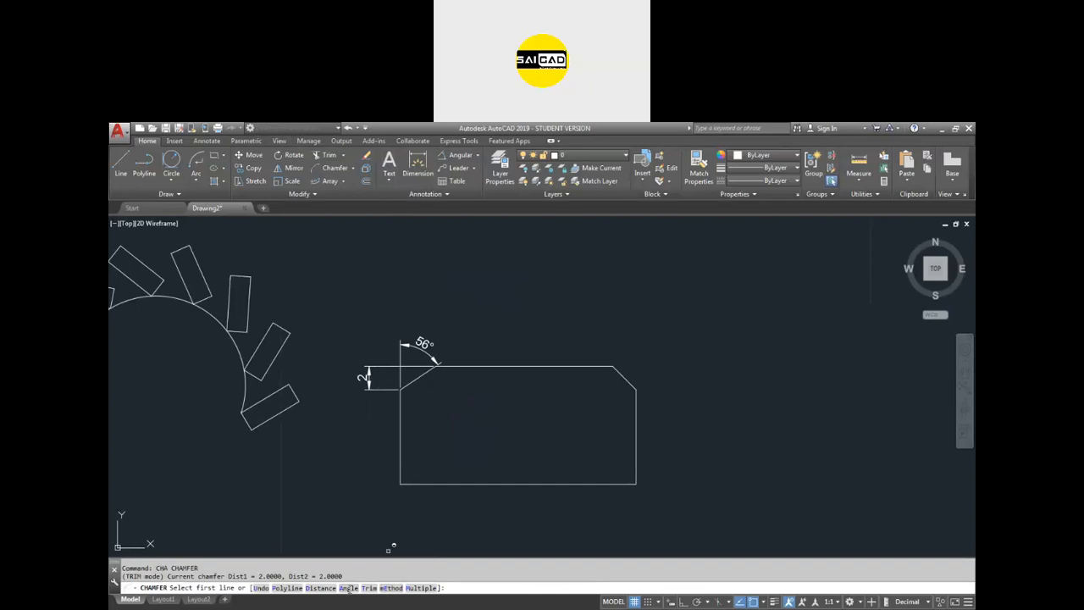
{"action": "key", "text": "Return"}
{"action": "type", "text": "2"}
{"action": "key", "text": "Return"}
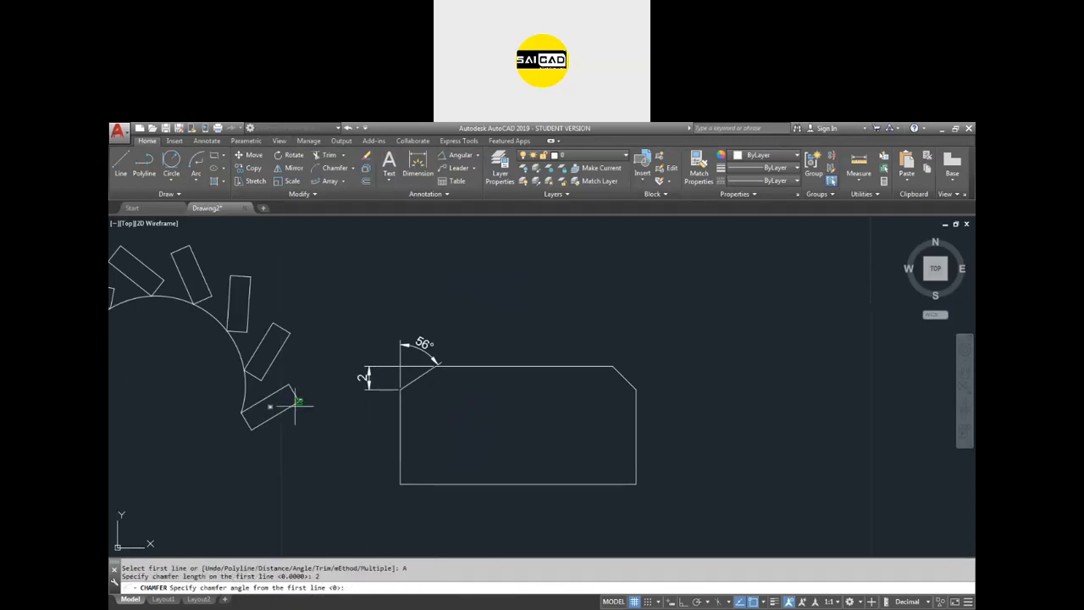
{"action": "type", "text": "60"}
{"action": "key", "text": "Return"}
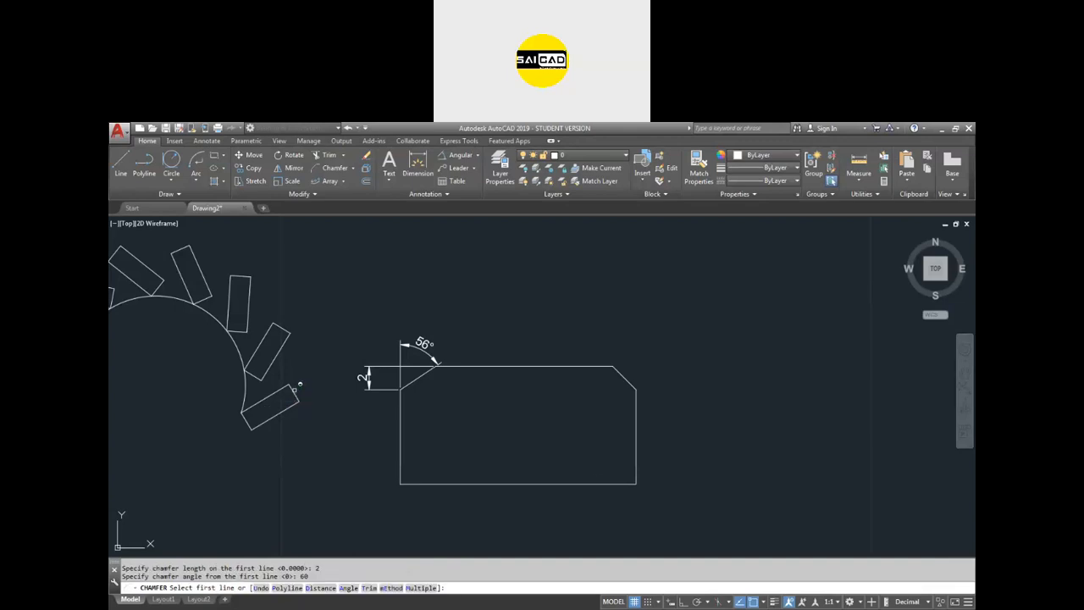
{"action": "scroll", "coordinate": [633, 486], "scroll_direction": "up", "scroll_amount": 4}
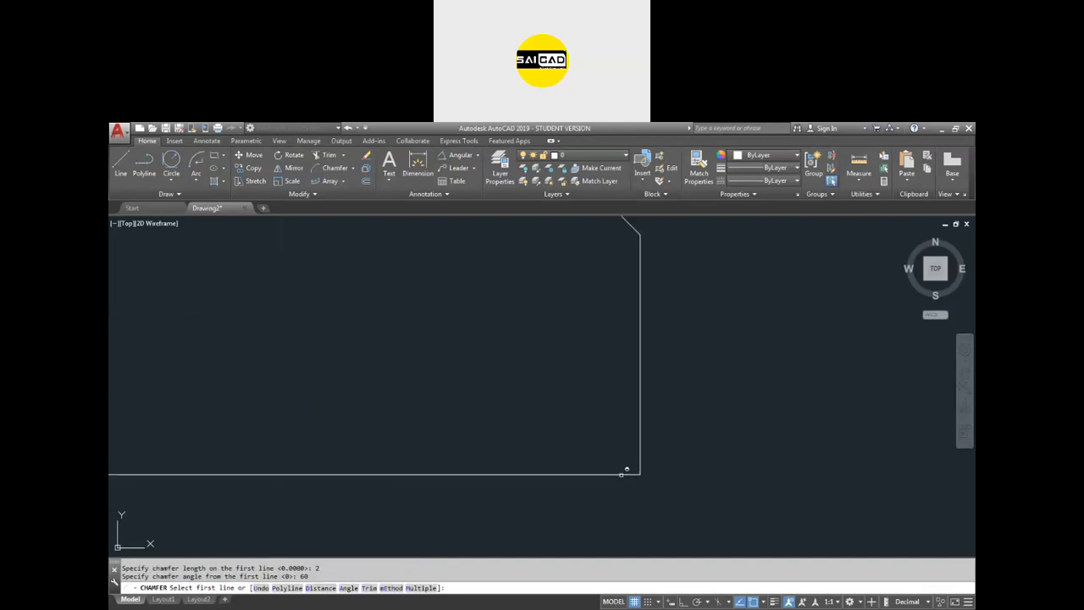
{"action": "left_click", "coordinate": [626, 472]}
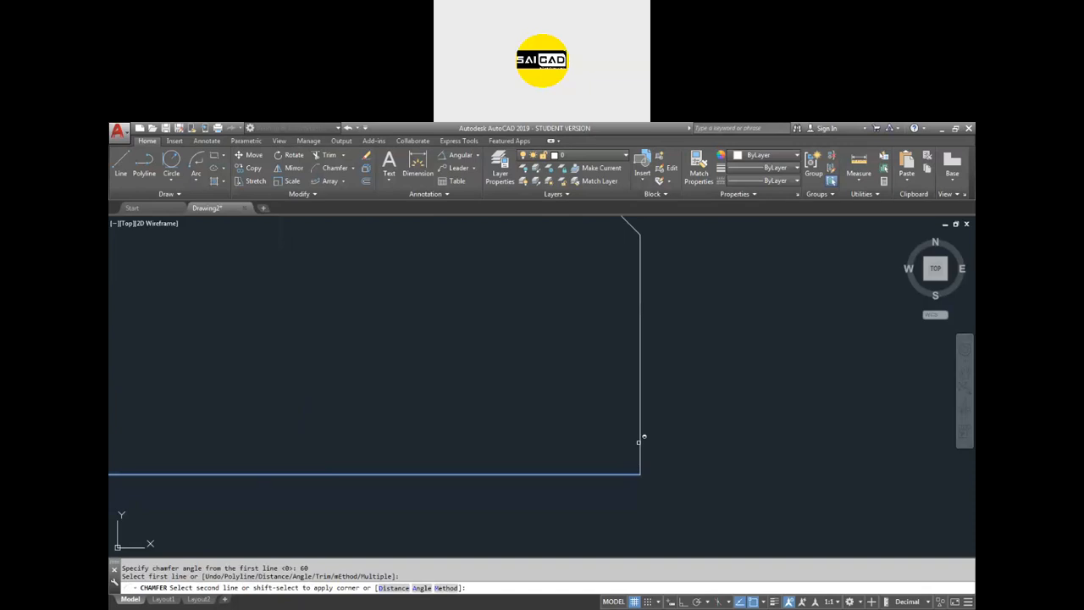
{"action": "left_click", "coordinate": [641, 439]}
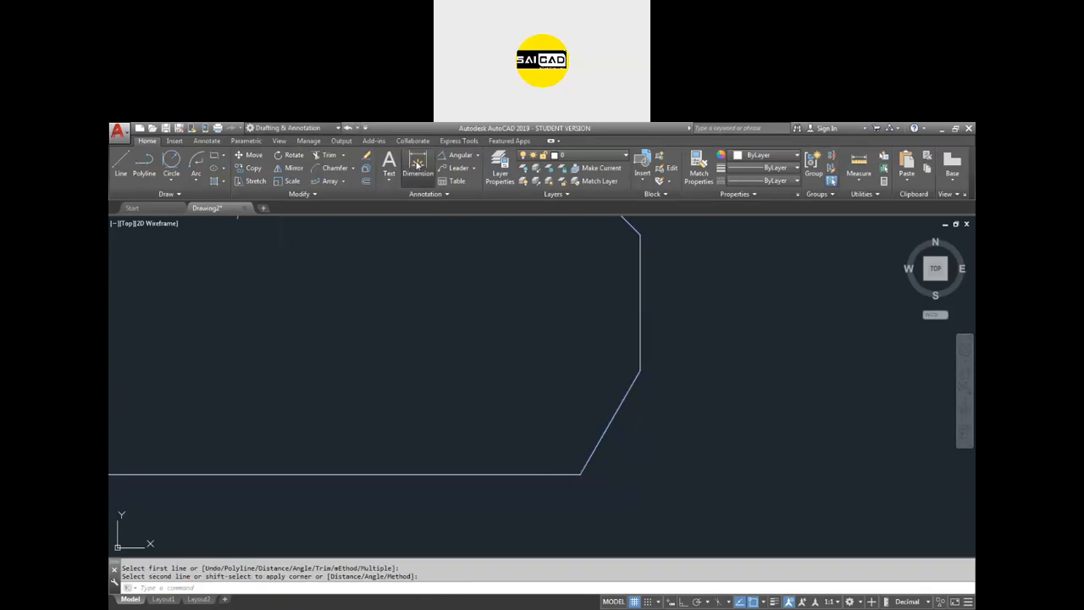
Step: Dimension the horizontal width of the lower-right chamfer, placing the dimension below the rectangle
{"action": "left_click", "coordinate": [417, 165]}
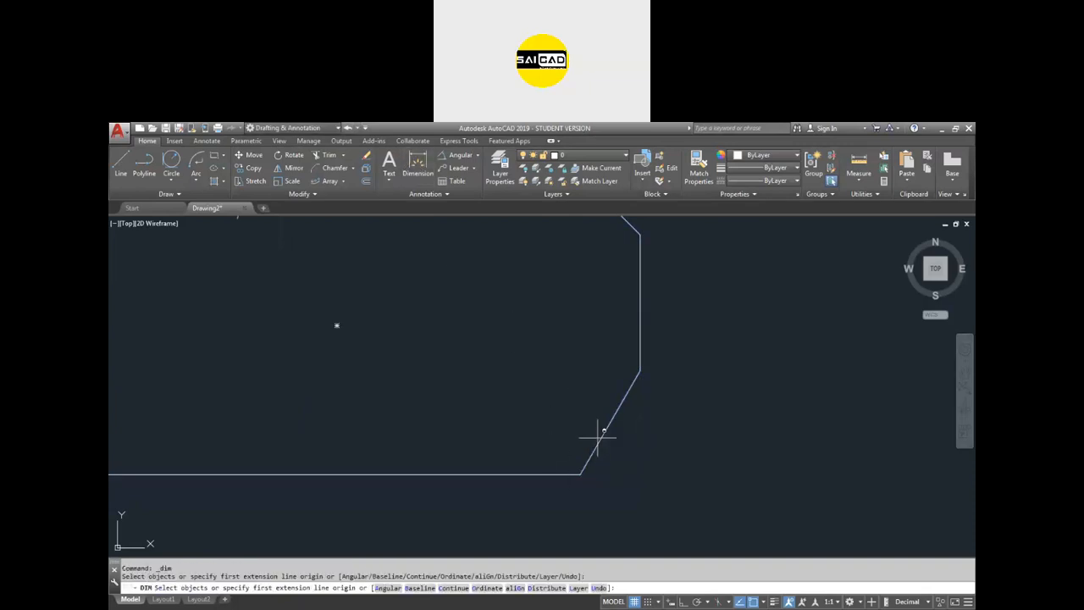
{"action": "left_click", "coordinate": [593, 447]}
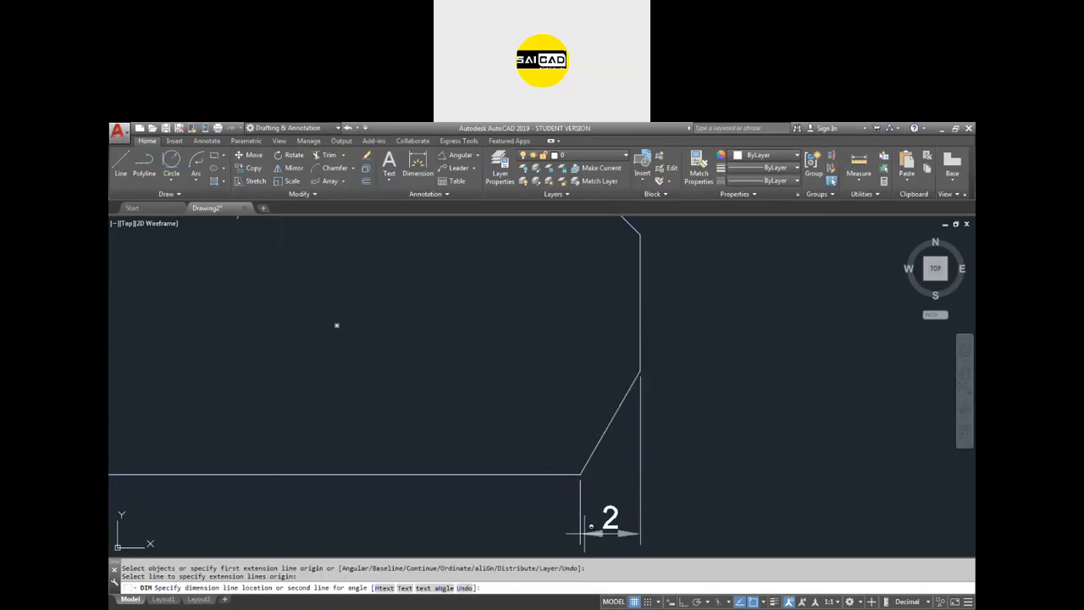
{"action": "left_click", "coordinate": [601, 530]}
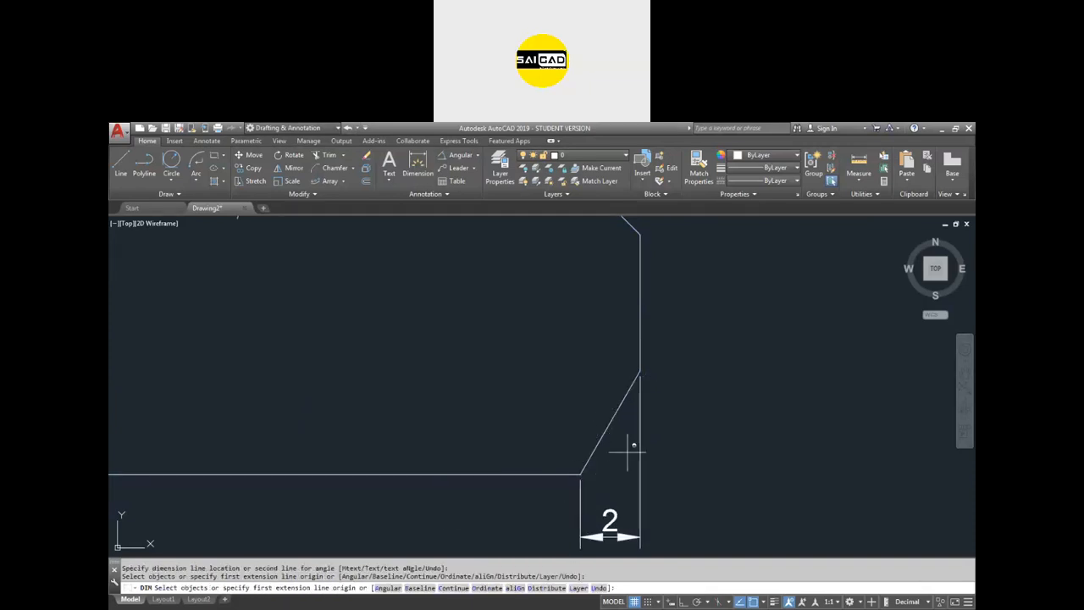
Step: Add an angular dimension between the lower-right chamfer line and the rectangle's lower edge, placed outside the corner to the right
{"action": "left_click", "coordinate": [603, 436]}
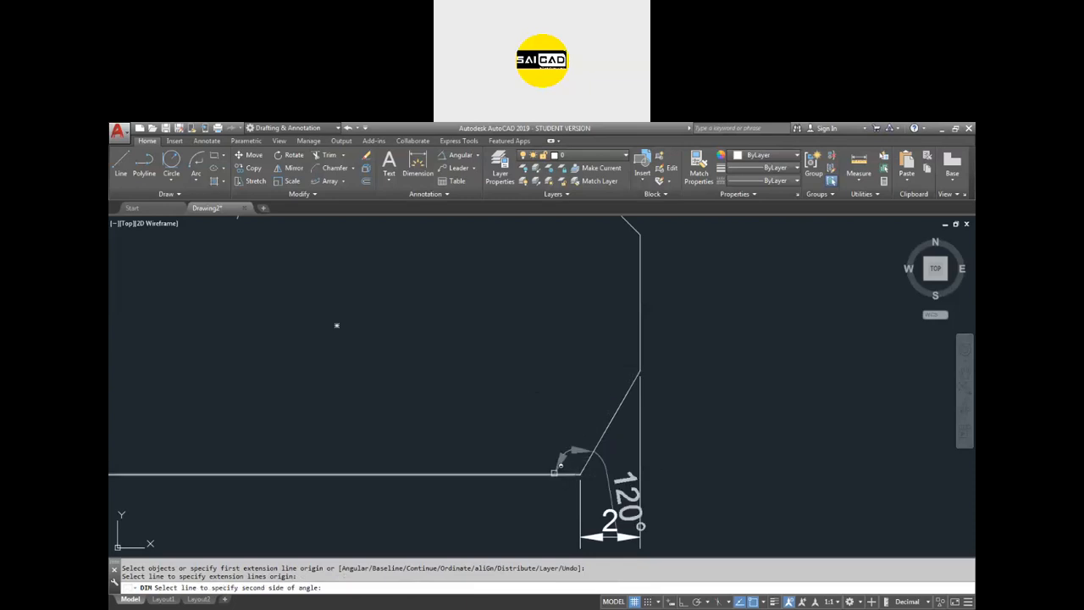
{"action": "left_click", "coordinate": [560, 473]}
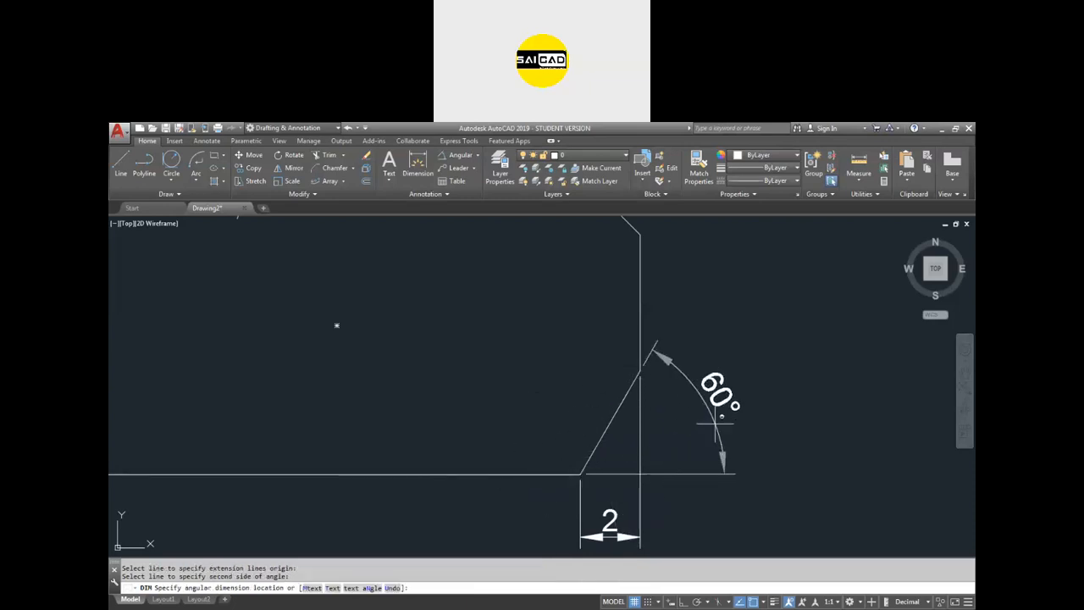
{"action": "left_click", "coordinate": [757, 397]}
{"action": "scroll", "coordinate": [542, 471], "scroll_direction": "down", "scroll_amount": 3}
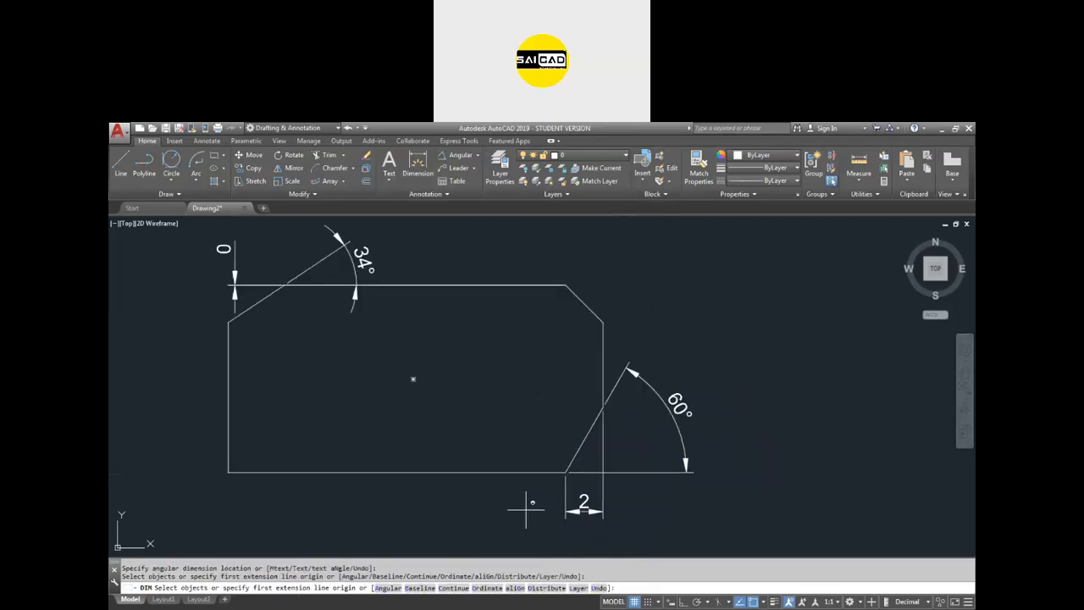
{"action": "key", "text": "Return"}
{"action": "key", "text": "Return"}
{"action": "key", "text": "Escape"}
Step: Chamfer the rectangle's lower-left corner by angle, with a length of 2 on the lower edge and an angle of 45 degrees
{"action": "type", "text": "cha"}
{"action": "key", "text": "Return"}
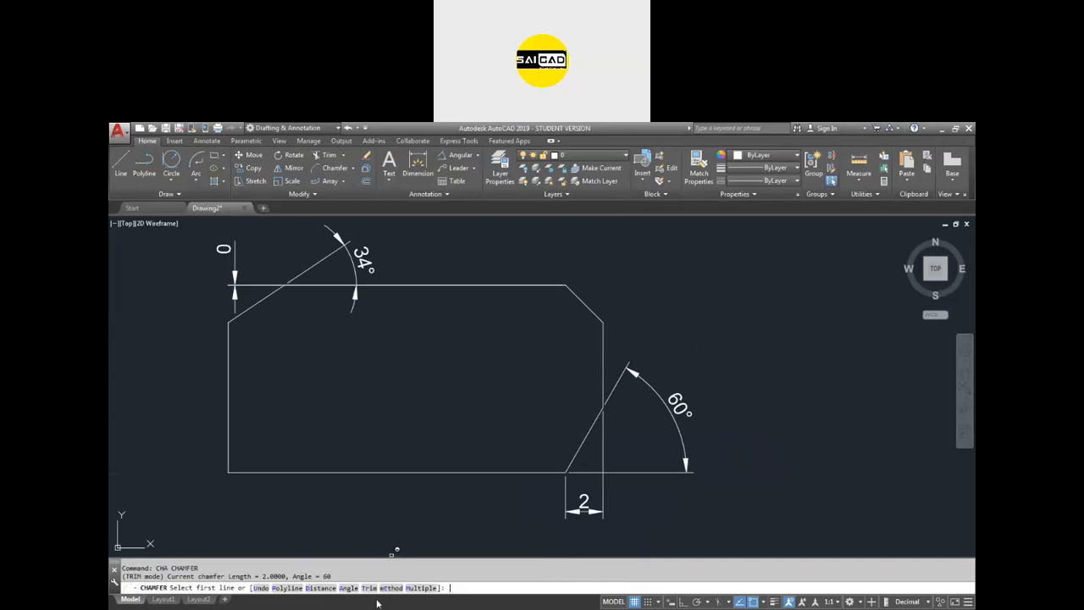
{"action": "left_click", "coordinate": [321, 588]}
{"action": "key", "text": "Return"}
{"action": "key", "text": "Return"}
{"action": "left_click", "coordinate": [360, 588]}
{"action": "type", "text": "2"}
{"action": "key", "text": "Return"}
{"action": "type", "text": "45"}
{"action": "key", "text": "Return"}
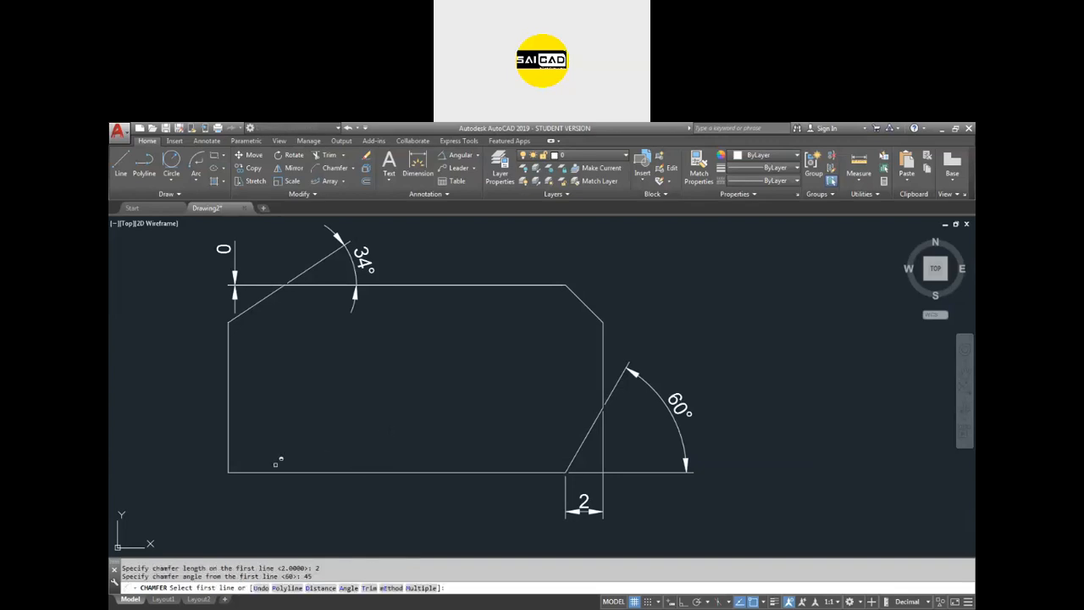
{"action": "left_click", "coordinate": [250, 471]}
{"action": "left_click", "coordinate": [229, 451]}
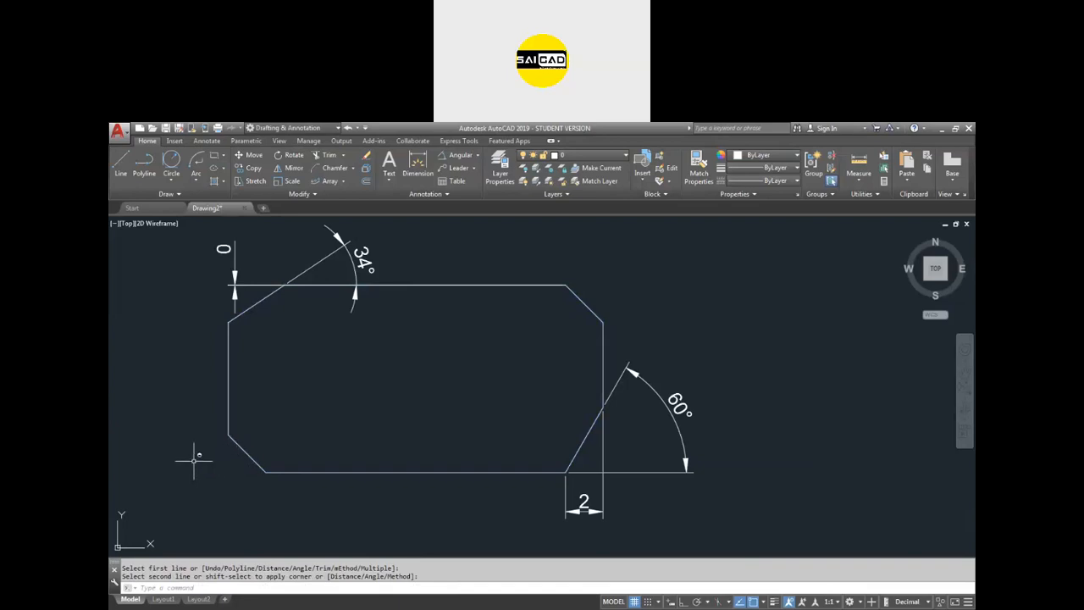
Step: Dimension the horizontal width of the lower-left chamfer, placing the dimension below the rectangle
{"action": "scroll", "coordinate": [194, 457], "scroll_direction": "up", "scroll_amount": 2}
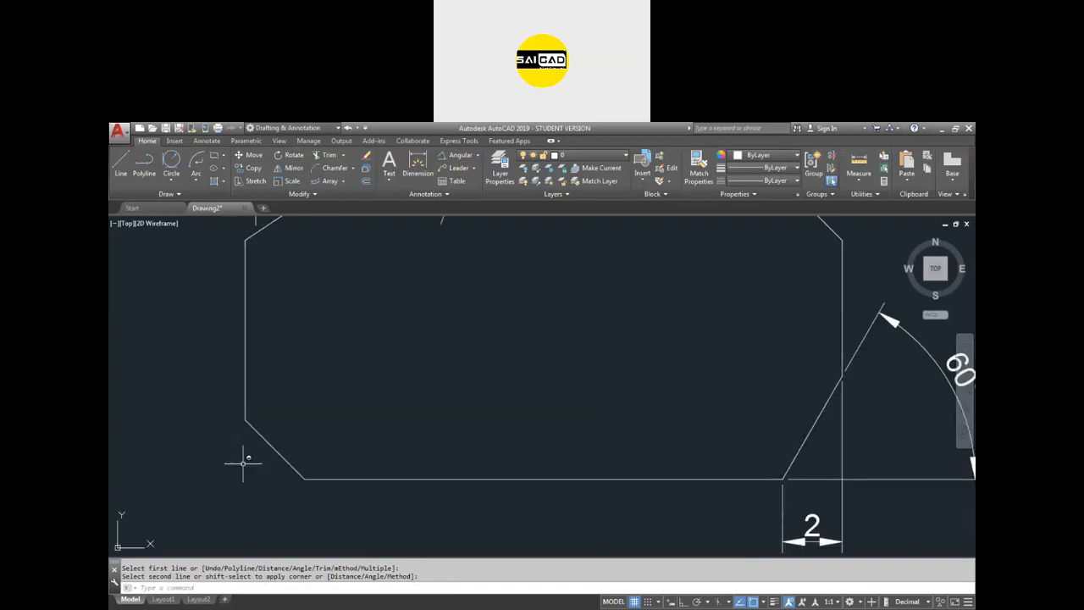
{"action": "left_click", "coordinate": [417, 165]}
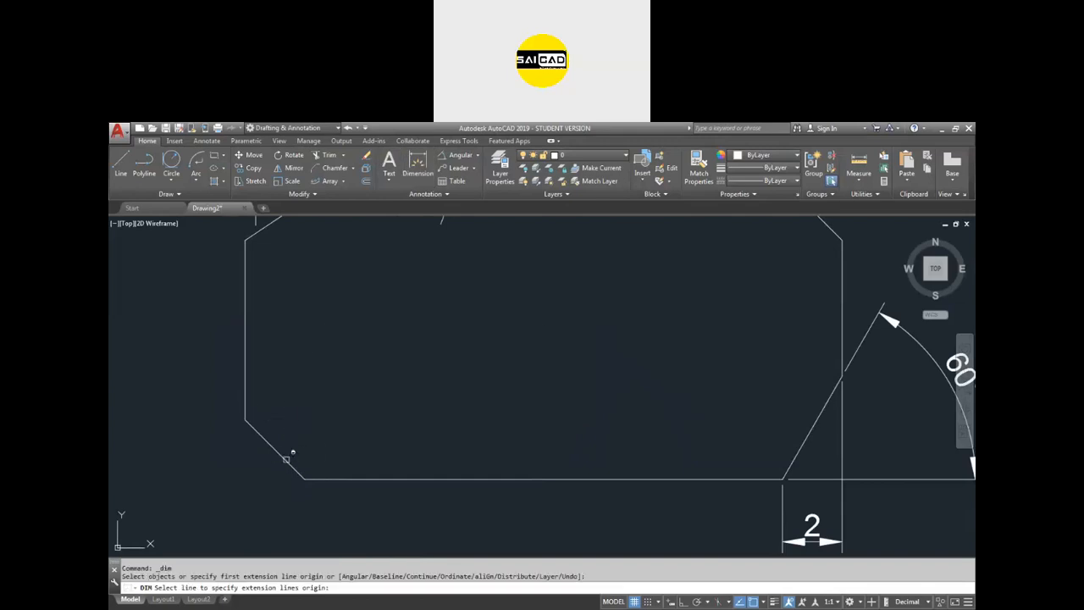
{"action": "left_click", "coordinate": [286, 458]}
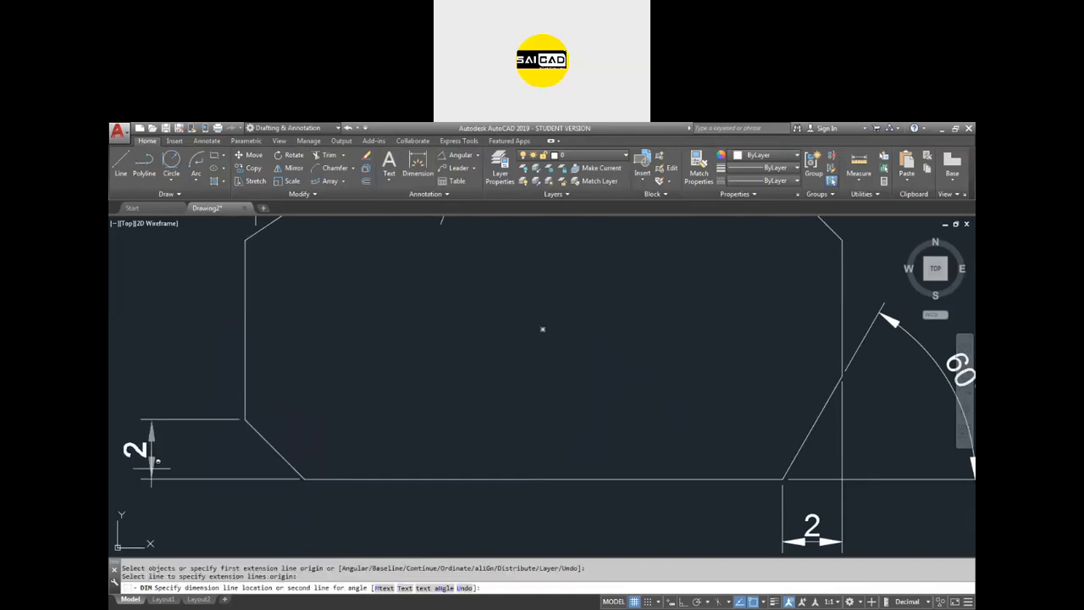
{"action": "left_click", "coordinate": [272, 524]}
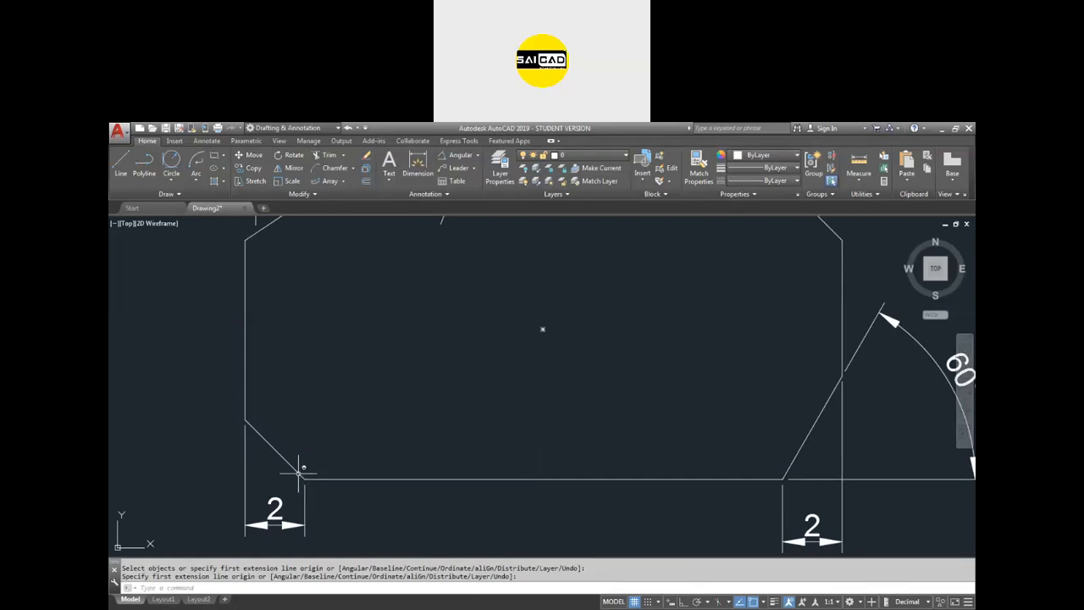
Step: Add an angular dimension between the lower-left chamfer line and the lower edge, placed outside the corner, and end dimensioning
{"action": "left_click", "coordinate": [279, 455]}
{"action": "left_click", "coordinate": [315, 479]}
{"action": "left_click", "coordinate": [166, 419]}
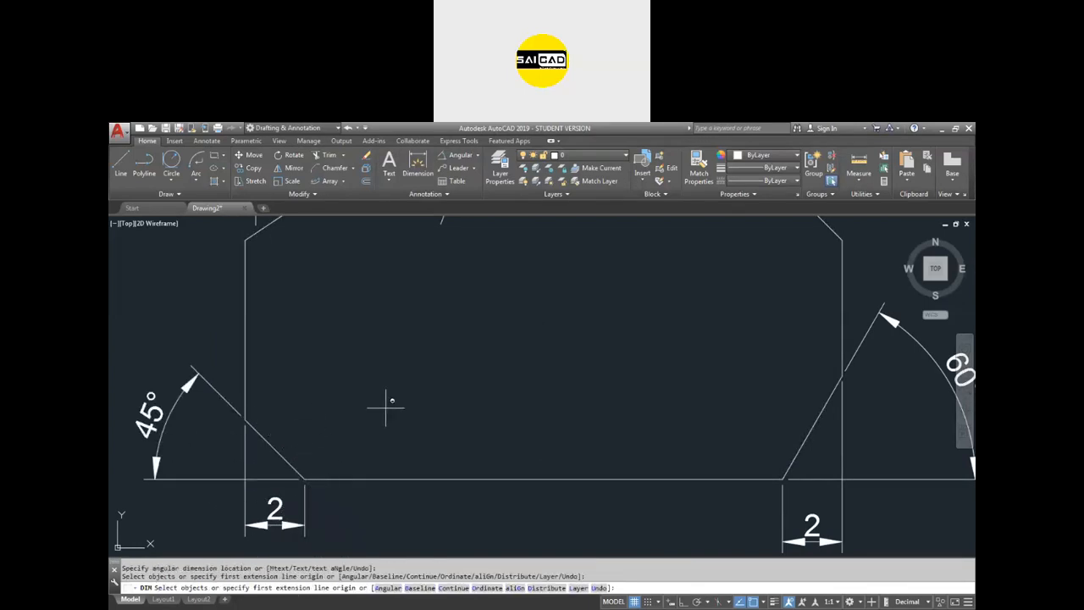
{"action": "scroll", "coordinate": [382, 394], "scroll_direction": "down", "scroll_amount": 2}
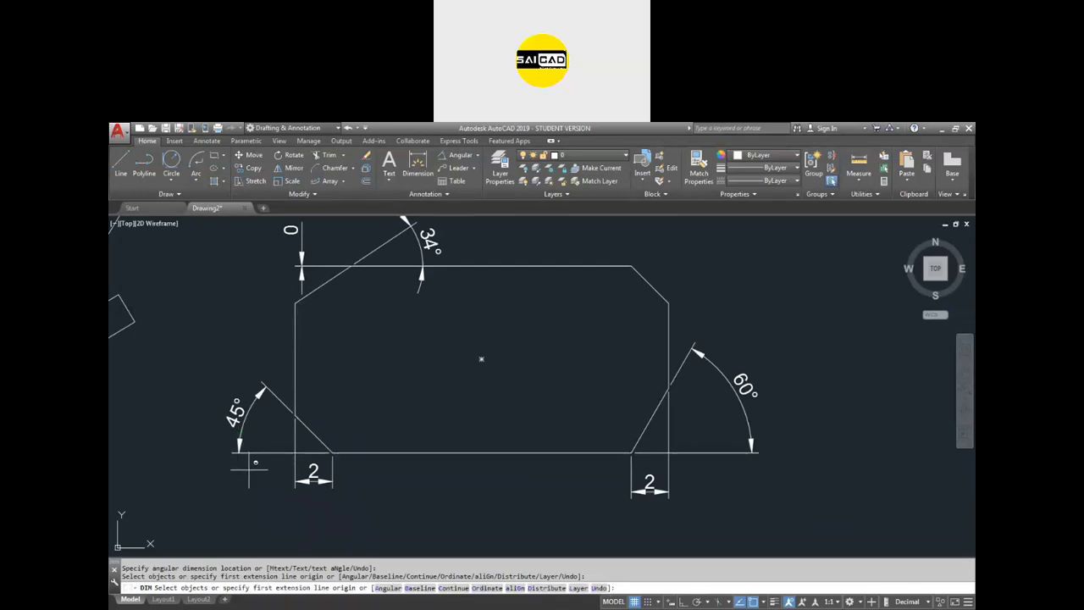
{"action": "key", "text": "Escape"}
{"action": "key", "text": "Escape"}
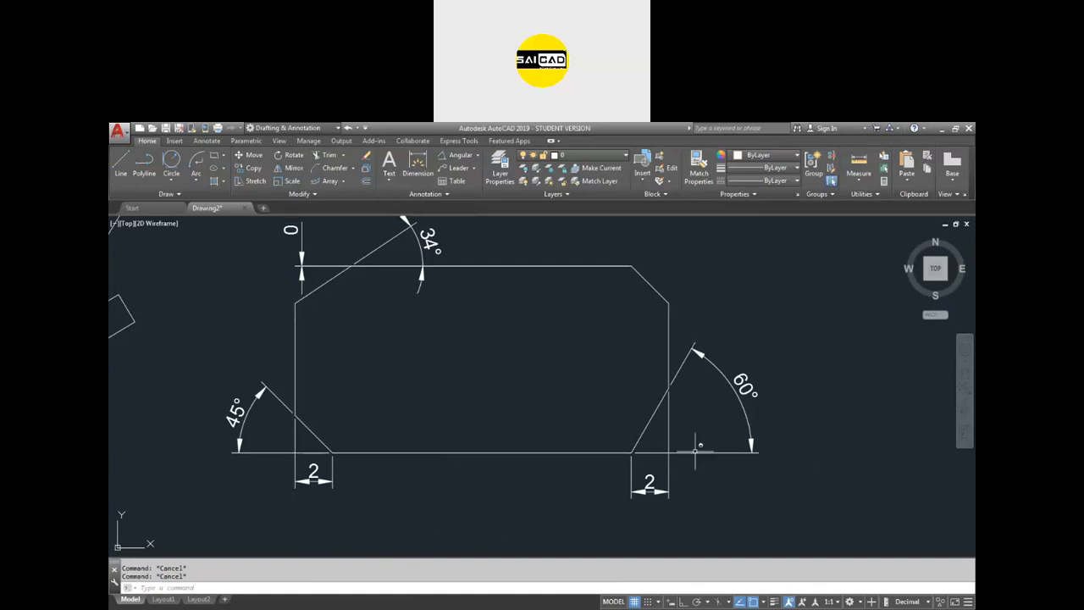
Step: Switch to Adobe Acrobat Reader and bring exercise 1 on page 2 of SaiCad AutoCAD Assignment 2.pdf fully into view
{"action": "left_click", "coordinate": [423, 506]}
{"action": "scroll", "coordinate": [275, 519], "scroll_direction": "down", "scroll_amount": 3}
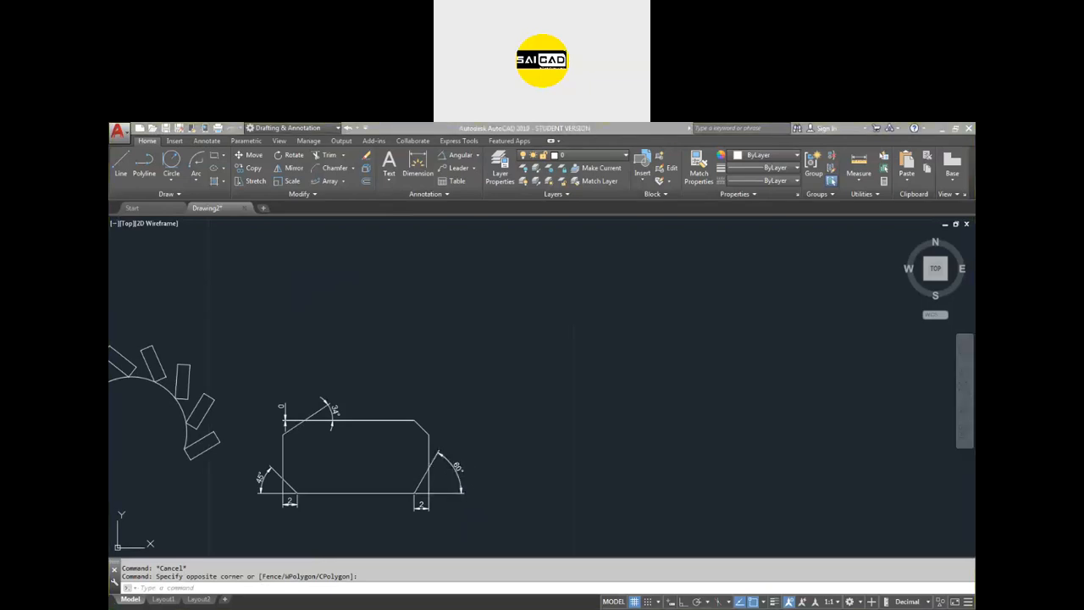
{"action": "key", "text": "alt+Tab"}
{"action": "scroll", "coordinate": [491, 429], "scroll_direction": "down", "scroll_amount": 10}
{"action": "scroll", "coordinate": [533, 372], "scroll_direction": "down", "scroll_amount": 8}
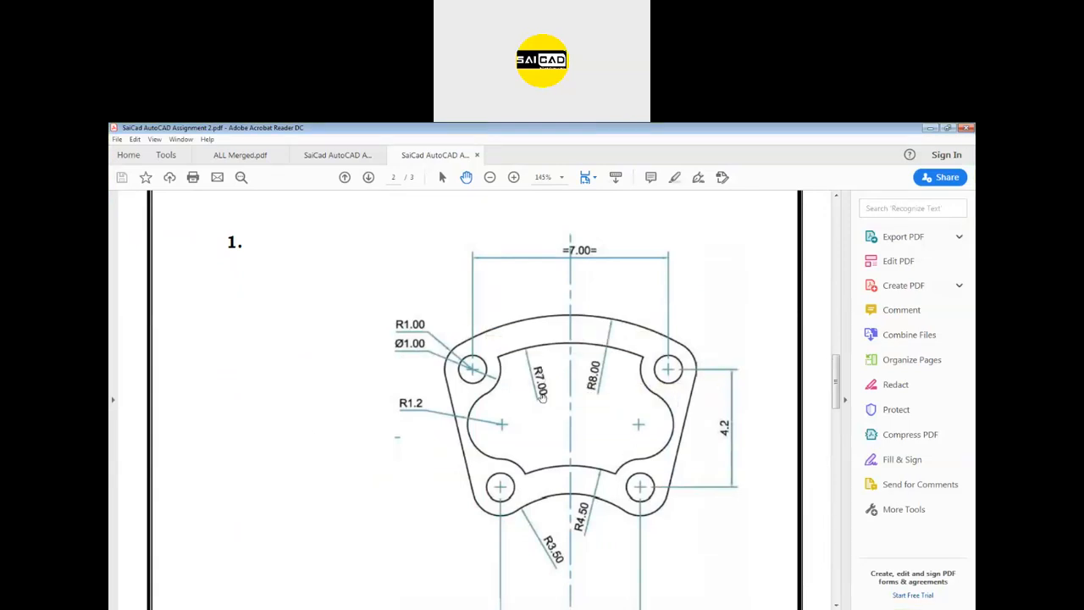
{"action": "scroll", "coordinate": [542, 415], "scroll_direction": "down", "scroll_amount": 1}
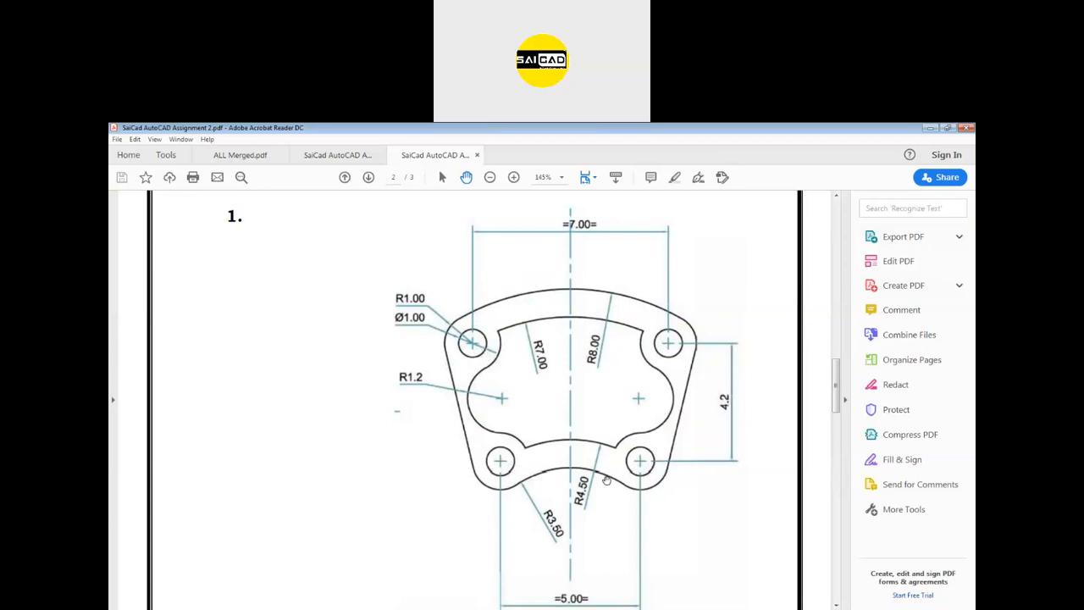
{"action": "scroll", "coordinate": [554, 516], "scroll_direction": "down", "scroll_amount": 1}
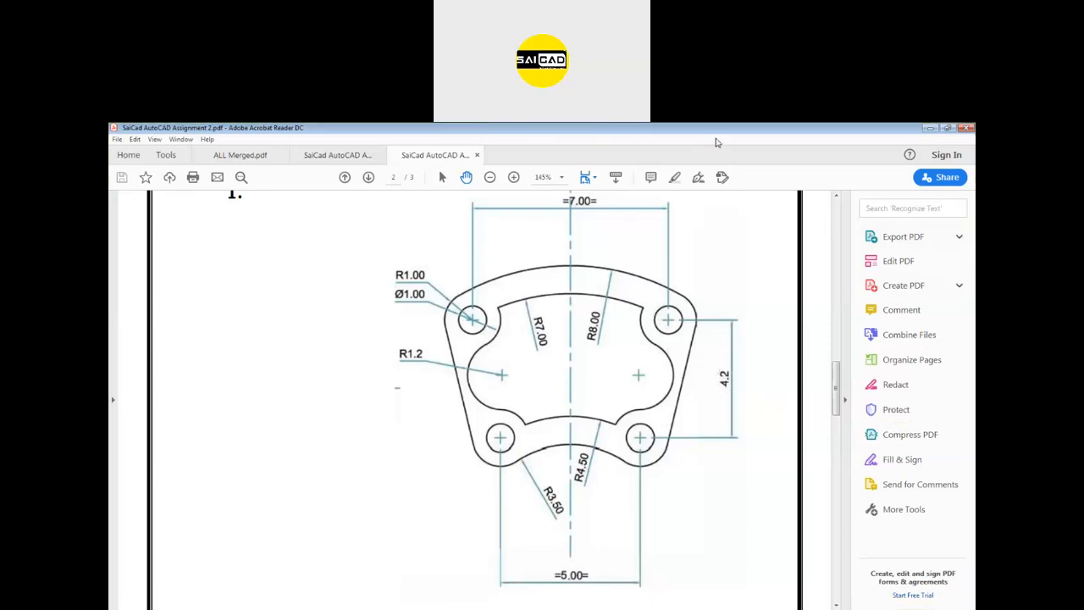
Step: Highlight the two upper holes, their R1.00 and Ø1.00 labels, and the outer circles around both holes
{"action": "mouse_move", "coordinate": [491, 306]}
{"action": "left_mouse_down"}
{"action": "mouse_move", "coordinate": [458, 315]}
{"action": "mouse_move", "coordinate": [495, 310]}
{"action": "left_mouse_up"}
{"action": "mouse_move", "coordinate": [670, 307]}
{"action": "left_mouse_down"}
{"action": "mouse_move", "coordinate": [654, 317]}
{"action": "mouse_move", "coordinate": [682, 310]}
{"action": "mouse_move", "coordinate": [674, 303]}
{"action": "left_mouse_up"}
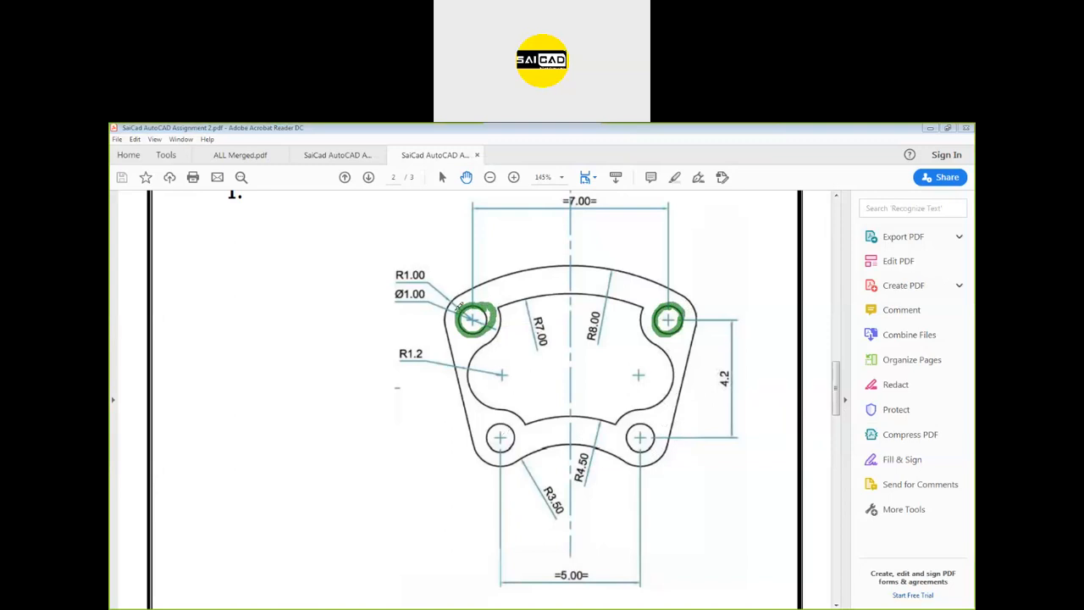
{"action": "mouse_move", "coordinate": [415, 305]}
{"action": "left_mouse_down"}
{"action": "mouse_move", "coordinate": [428, 309]}
{"action": "mouse_move", "coordinate": [380, 270]}
{"action": "left_mouse_up"}
{"action": "mouse_move", "coordinate": [462, 292]}
{"action": "left_mouse_down"}
{"action": "mouse_move", "coordinate": [449, 305]}
{"action": "mouse_move", "coordinate": [487, 343]}
{"action": "mouse_move", "coordinate": [498, 290]}
{"action": "mouse_move", "coordinate": [476, 306]}
{"action": "left_mouse_up"}
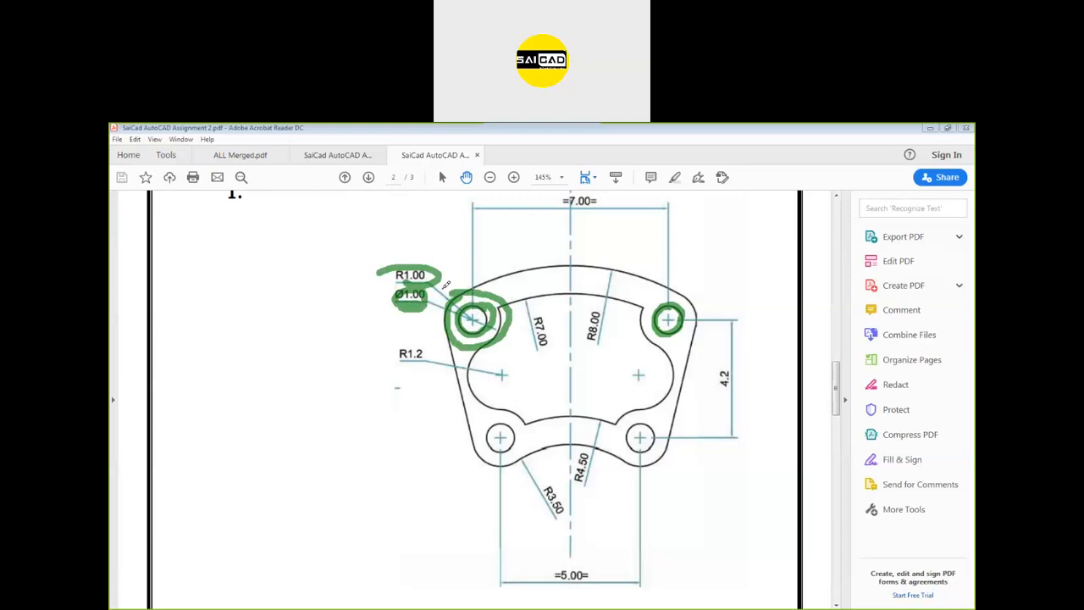
{"action": "mouse_move", "coordinate": [680, 307]}
{"action": "left_mouse_down"}
{"action": "mouse_move", "coordinate": [675, 288]}
{"action": "mouse_move", "coordinate": [654, 343]}
{"action": "mouse_move", "coordinate": [678, 282]}
{"action": "mouse_move", "coordinate": [657, 320]}
{"action": "left_mouse_up"}
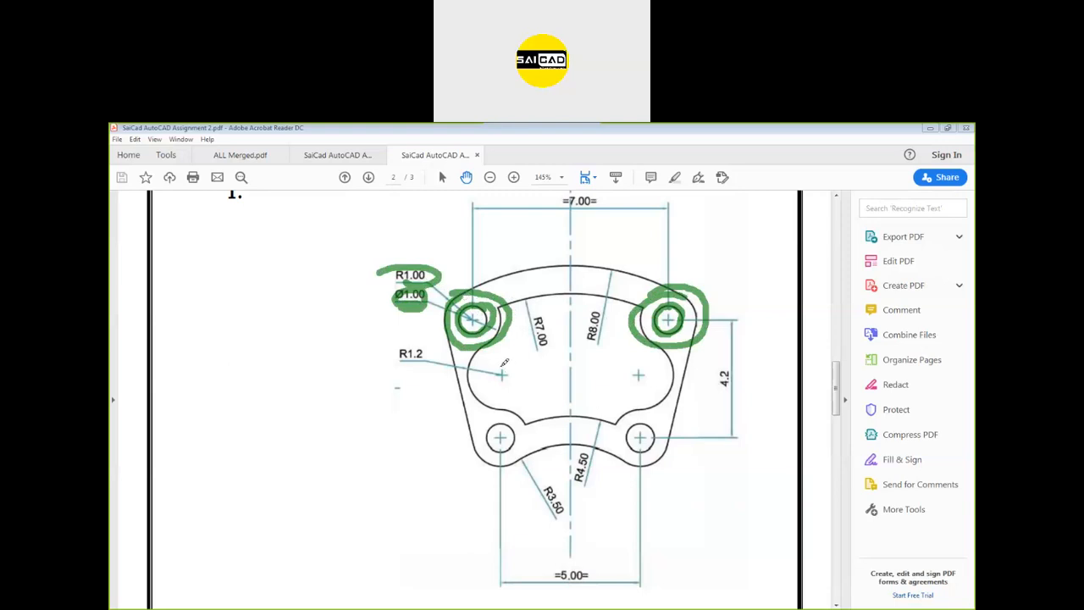
Step: Mark the offset from the upper-left to the lower-left hole centre and the vertical centreline, noting half-distances 2.5 and 3.5
{"action": "left_click_drag", "start_coordinate": [476, 319], "coordinate": [479, 437]}
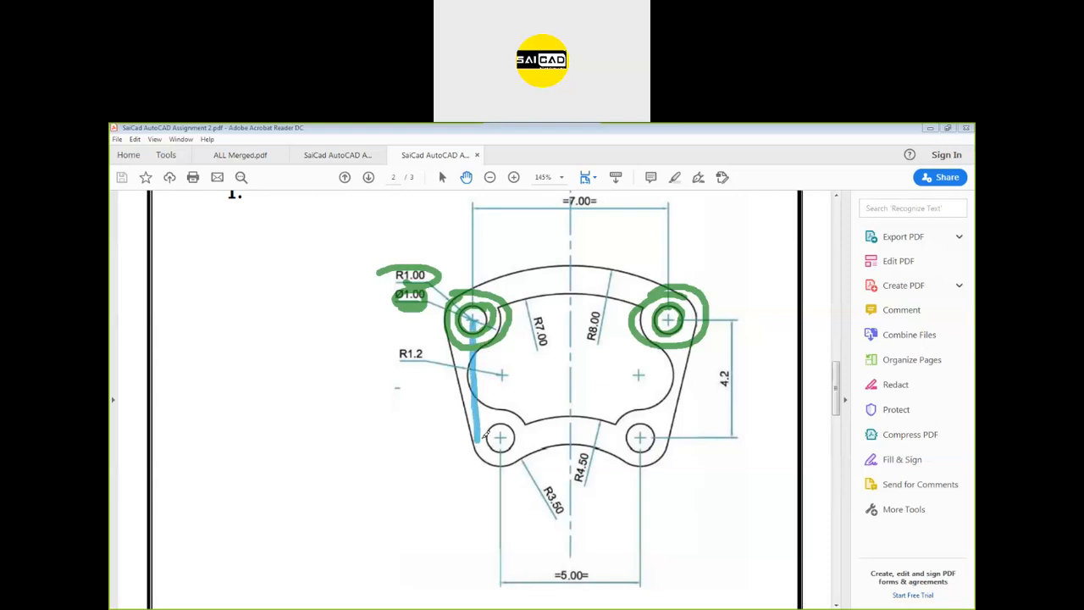
{"action": "left_click_drag", "start_coordinate": [478, 437], "coordinate": [501, 435]}
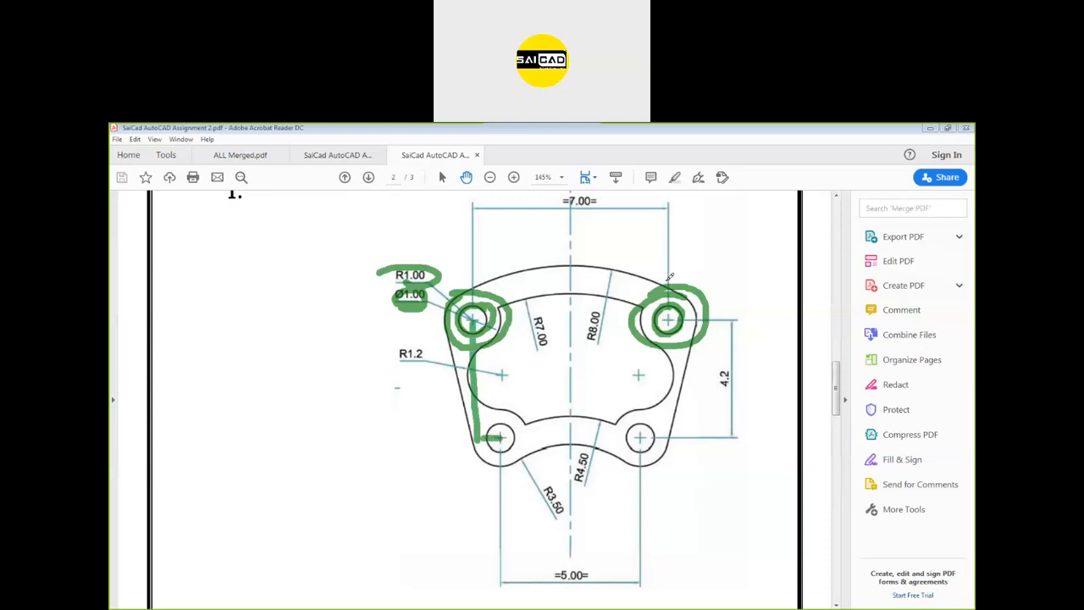
{"action": "mouse_move", "coordinate": [576, 238]}
{"action": "left_mouse_down"}
{"action": "mouse_move", "coordinate": [565, 386]}
{"action": "mouse_move", "coordinate": [577, 583]}
{"action": "left_mouse_up"}
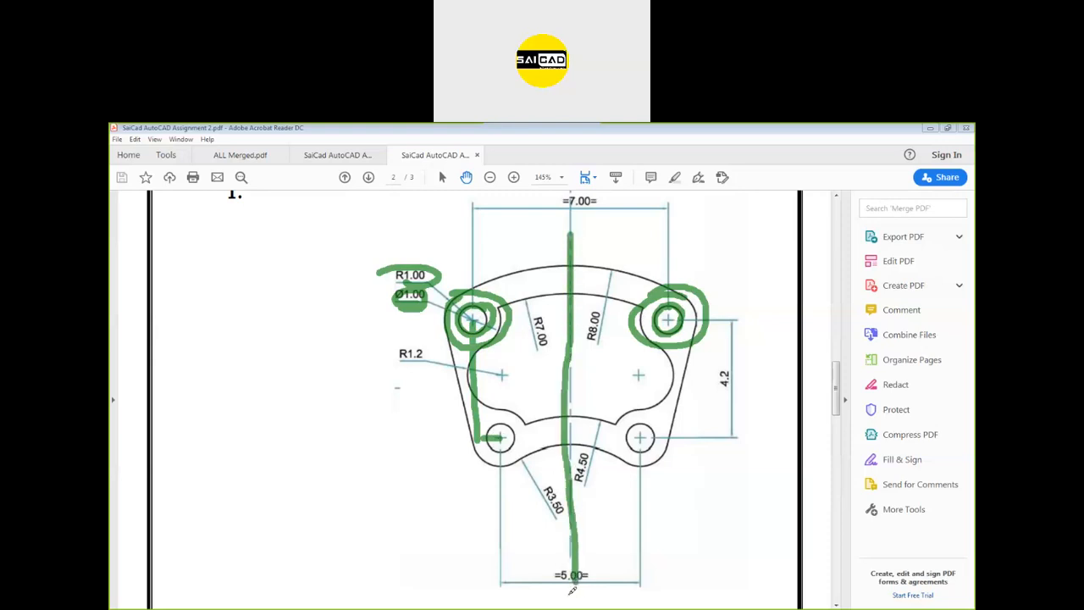
{"action": "left_click_drag", "start_coordinate": [498, 552], "coordinate": [569, 551]}
{"action": "mouse_move", "coordinate": [398, 546]}
{"action": "left_mouse_down"}
{"action": "mouse_move", "coordinate": [464, 557]}
{"action": "mouse_move", "coordinate": [481, 525]}
{"action": "mouse_move", "coordinate": [479, 550]}
{"action": "mouse_move", "coordinate": [494, 514]}
{"action": "left_mouse_up"}
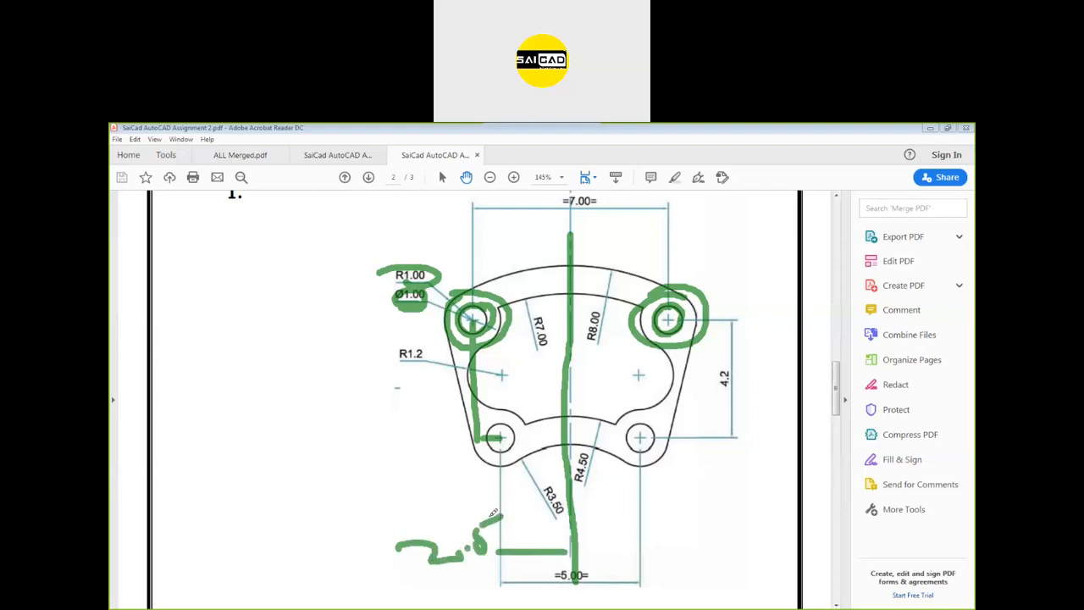
{"action": "left_click_drag", "start_coordinate": [495, 250], "coordinate": [555, 252]}
{"action": "mouse_move", "coordinate": [496, 215]}
{"action": "left_mouse_down"}
{"action": "mouse_move", "coordinate": [542, 247]}
{"action": "mouse_move", "coordinate": [561, 212]}
{"action": "left_mouse_up"}
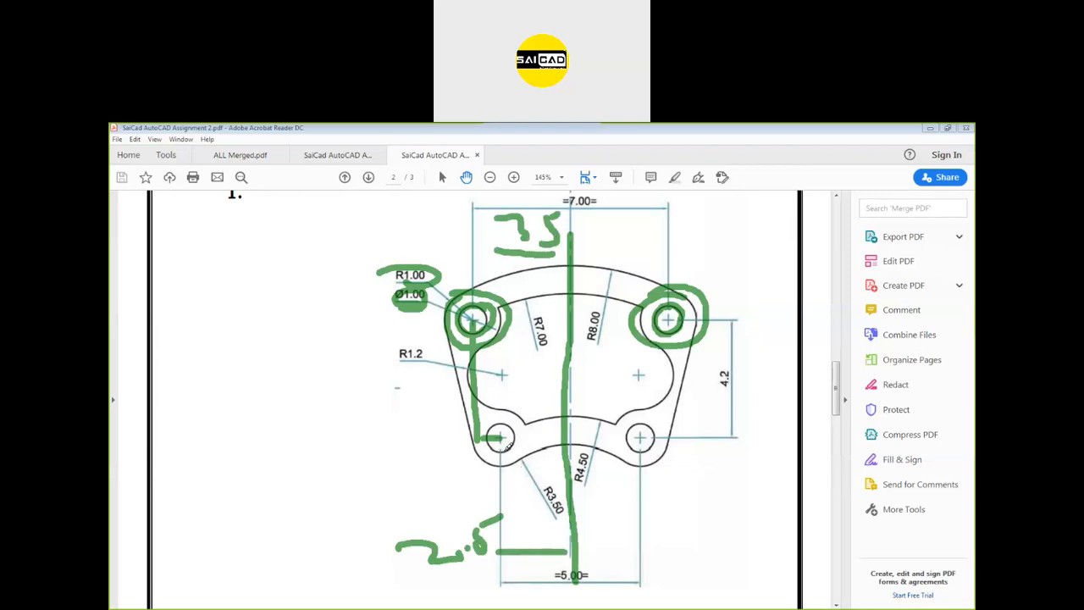
Step: Note the 1 unit inward offset, circle the two lower holes and their outer arcs, and clear all the annotations
{"action": "mouse_move", "coordinate": [480, 464]}
{"action": "left_mouse_down"}
{"action": "mouse_move", "coordinate": [498, 463]}
{"action": "mouse_move", "coordinate": [459, 514]}
{"action": "left_mouse_up"}
{"action": "mouse_move", "coordinate": [513, 409]}
{"action": "left_mouse_down"}
{"action": "mouse_move", "coordinate": [481, 418]}
{"action": "mouse_move", "coordinate": [529, 449]}
{"action": "mouse_move", "coordinate": [508, 426]}
{"action": "left_mouse_up"}
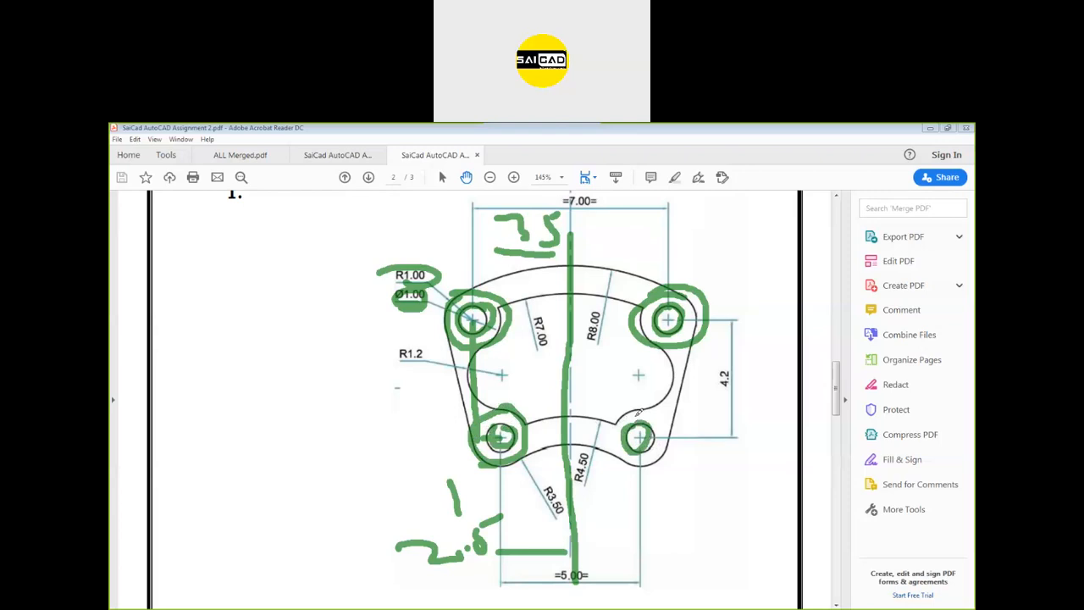
{"action": "left_click_drag", "start_coordinate": [633, 408], "coordinate": [591, 405]}
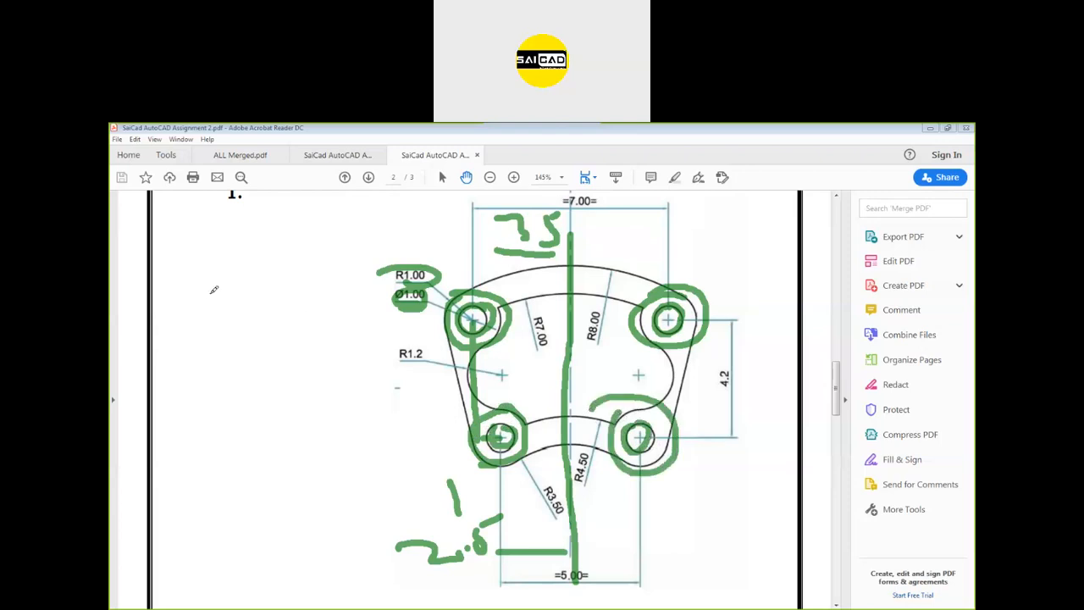
{"action": "key", "text": "Escape"}
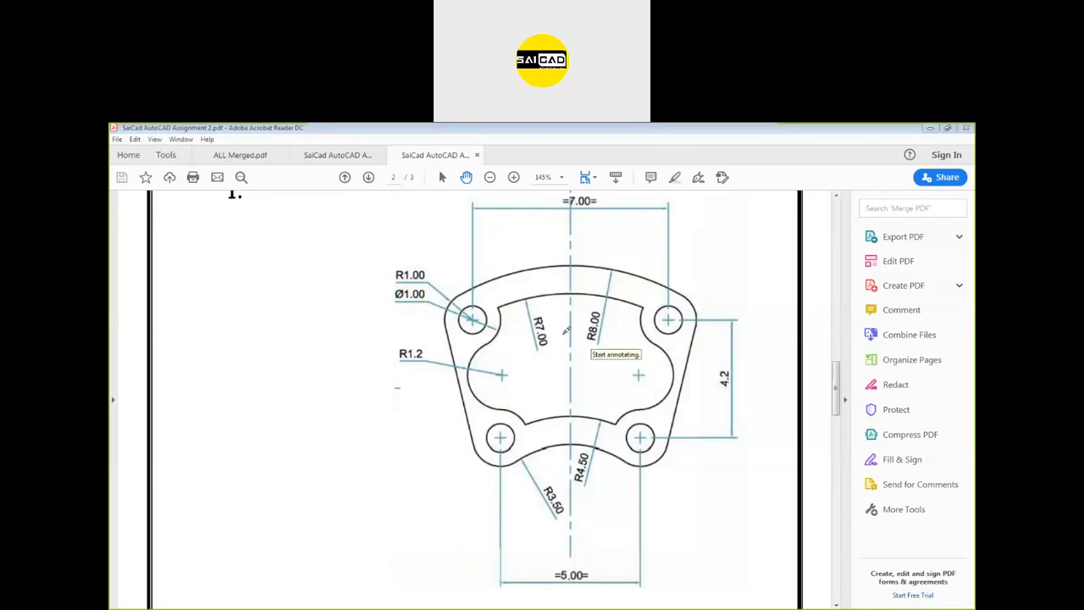
Step: Circle the outer R1.00 circles around all four corner holes of the plate
{"action": "mouse_move", "coordinate": [471, 293]}
{"action": "left_mouse_down"}
{"action": "mouse_move", "coordinate": [457, 301]}
{"action": "mouse_move", "coordinate": [495, 342]}
{"action": "mouse_move", "coordinate": [473, 295]}
{"action": "left_mouse_up"}
{"action": "mouse_move", "coordinate": [701, 300]}
{"action": "left_mouse_down"}
{"action": "mouse_move", "coordinate": [665, 337]}
{"action": "mouse_move", "coordinate": [656, 295]}
{"action": "left_mouse_up"}
{"action": "mouse_move", "coordinate": [641, 407]}
{"action": "left_mouse_down"}
{"action": "mouse_move", "coordinate": [671, 449]}
{"action": "mouse_move", "coordinate": [630, 406]}
{"action": "left_mouse_up"}
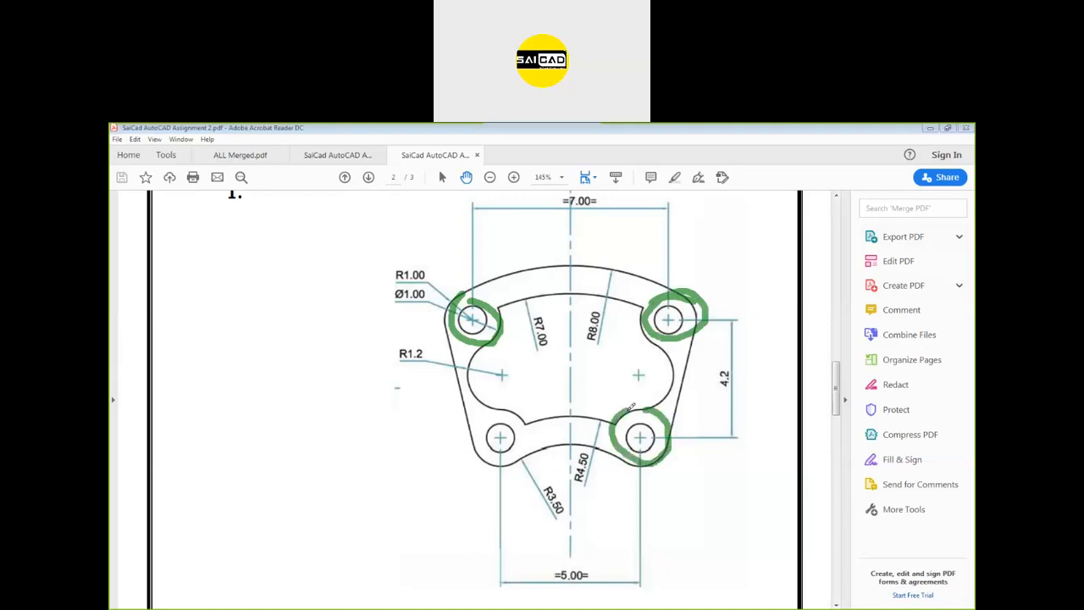
{"action": "mouse_move", "coordinate": [505, 415]}
{"action": "left_mouse_down"}
{"action": "mouse_move", "coordinate": [526, 421]}
{"action": "mouse_move", "coordinate": [476, 446]}
{"action": "mouse_move", "coordinate": [513, 428]}
{"action": "left_mouse_up"}
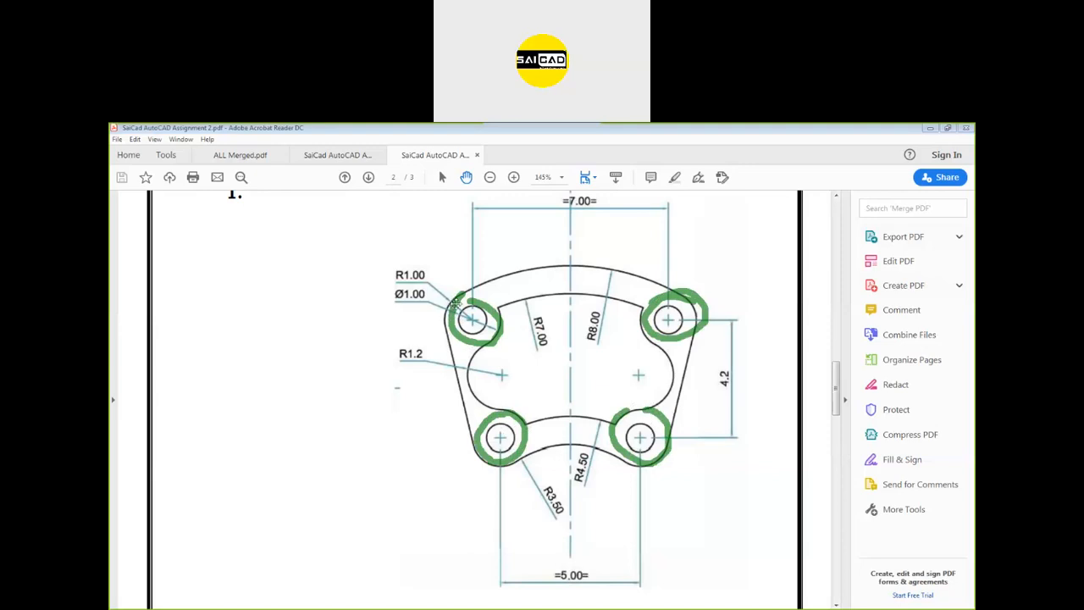
Step: Trace the plate's top outer arc towards both upper corner circles and write TTR beside the drawing
{"action": "mouse_move", "coordinate": [576, 266]}
{"action": "left_mouse_down"}
{"action": "mouse_move", "coordinate": [637, 265]}
{"action": "mouse_move", "coordinate": [712, 302]}
{"action": "mouse_move", "coordinate": [726, 330]}
{"action": "left_mouse_up"}
{"action": "mouse_move", "coordinate": [513, 273]}
{"action": "left_mouse_down"}
{"action": "mouse_move", "coordinate": [454, 294]}
{"action": "mouse_move", "coordinate": [406, 333]}
{"action": "left_mouse_up"}
{"action": "left_click_drag", "start_coordinate": [212, 326], "coordinate": [286, 296]}
{"action": "left_click_drag", "start_coordinate": [274, 306], "coordinate": [281, 372]}
{"action": "left_click_drag", "start_coordinate": [309, 302], "coordinate": [369, 281]}
{"action": "left_click_drag", "start_coordinate": [354, 292], "coordinate": [363, 355]}
{"action": "mouse_move", "coordinate": [400, 270]}
{"action": "left_mouse_down"}
{"action": "mouse_move", "coordinate": [402, 294]}
{"action": "mouse_move", "coordinate": [415, 293]}
{"action": "left_mouse_up"}
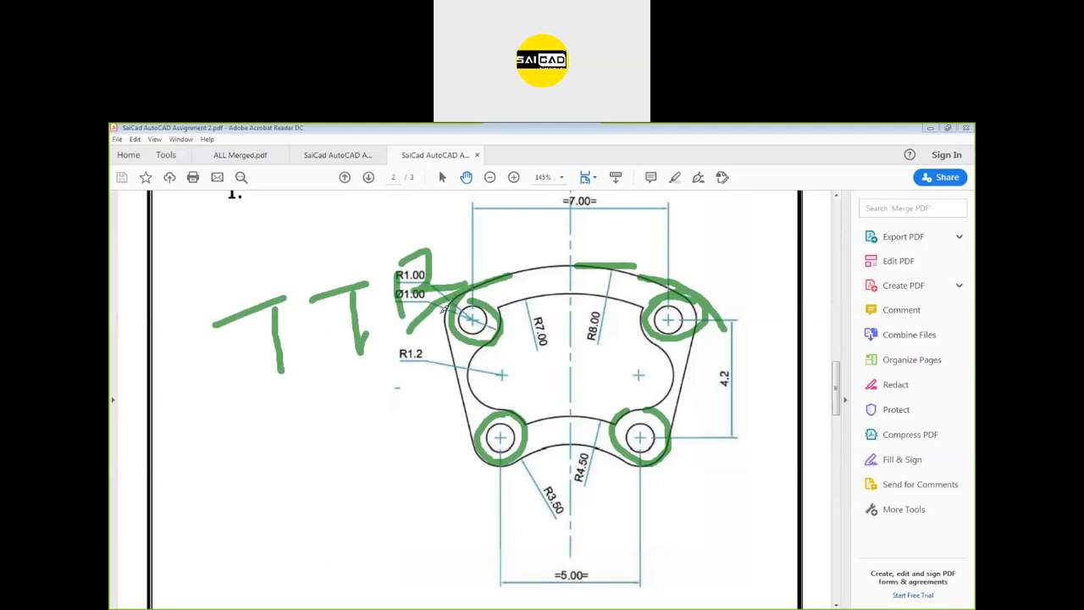
Step: Mark the tangent points on the two upper corner circles and sketch a full large circle through them
{"action": "left_click_drag", "start_coordinate": [438, 317], "coordinate": [461, 289]}
{"action": "left_click_drag", "start_coordinate": [694, 283], "coordinate": [739, 325]}
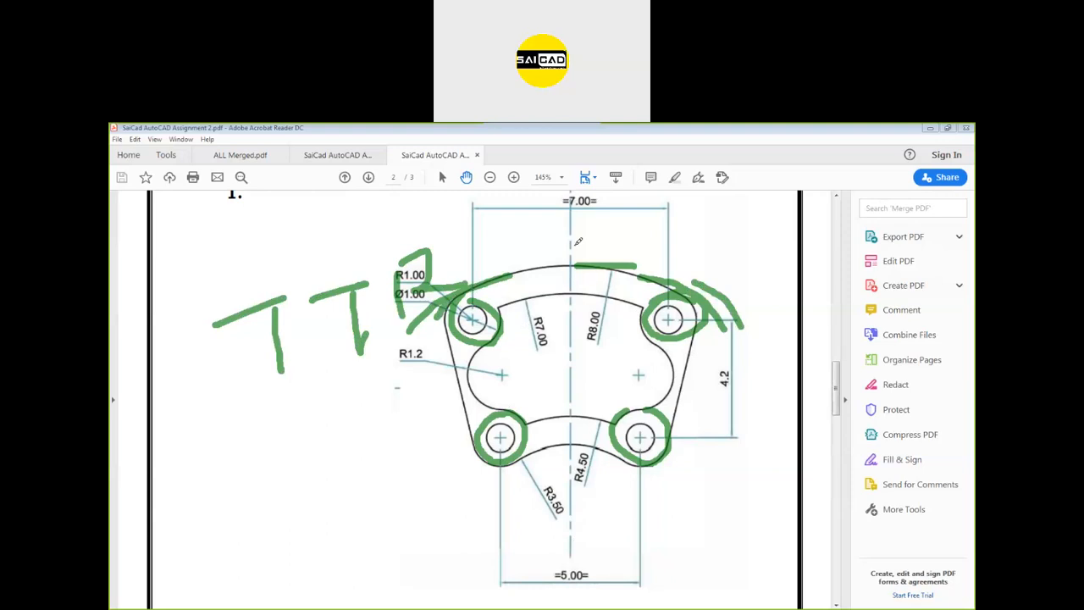
{"action": "mouse_move", "coordinate": [461, 309]}
{"action": "left_mouse_down"}
{"action": "mouse_move", "coordinate": [593, 287]}
{"action": "mouse_move", "coordinate": [805, 525]}
{"action": "mouse_move", "coordinate": [624, 600]}
{"action": "mouse_move", "coordinate": [474, 500]}
{"action": "left_mouse_up"}
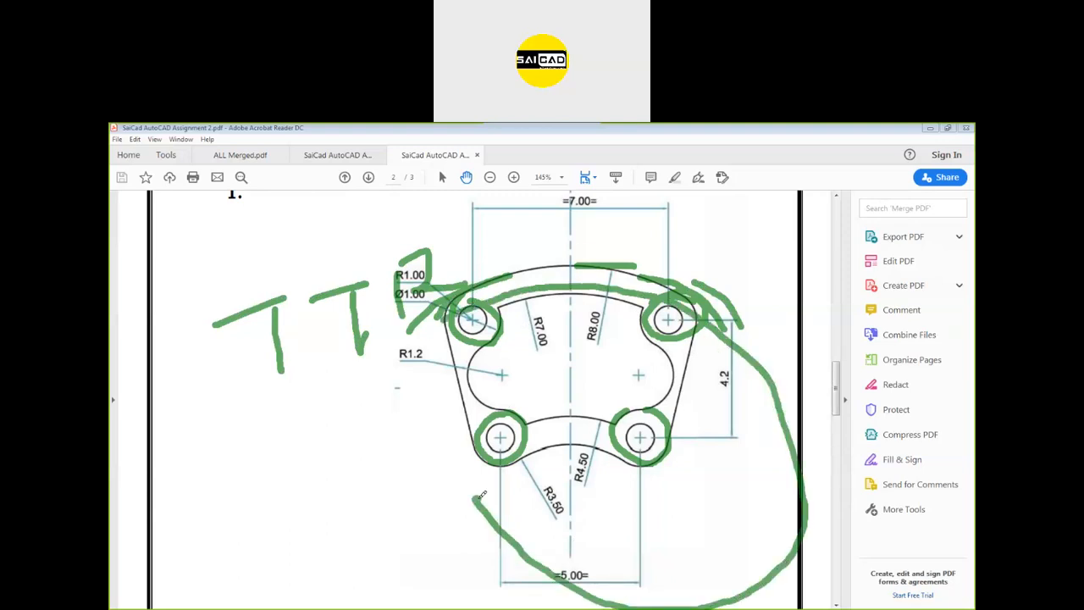
{"action": "left_click_drag", "start_coordinate": [501, 566], "coordinate": [406, 337]}
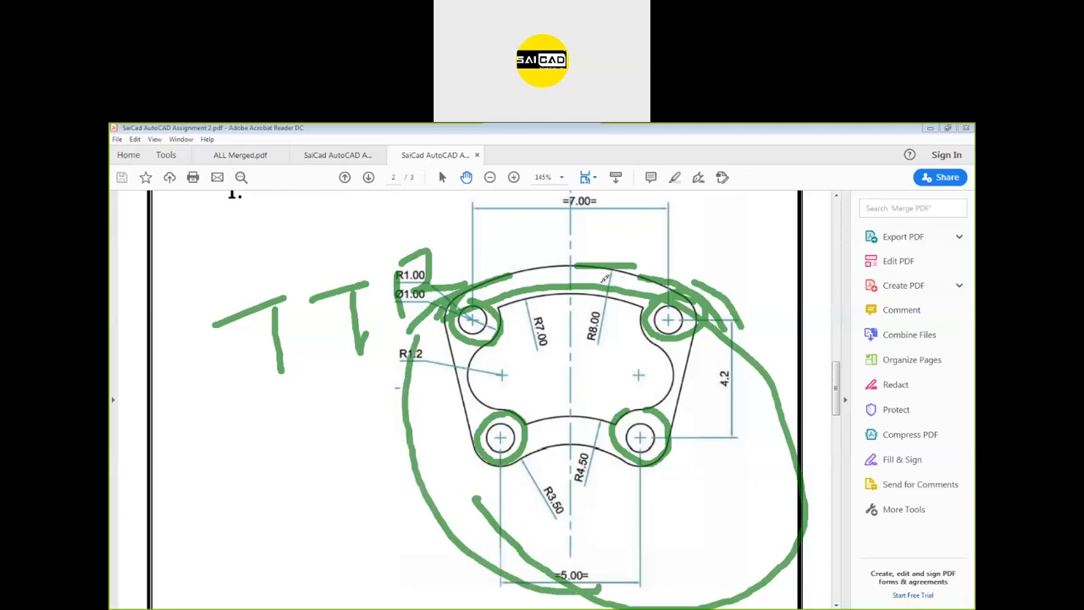
Step: Clear the annotations, mark the gap between the plate's upper R8.00 and R7.00 arcs, and trace its two lower arcs
{"action": "left_click", "coordinate": [711, 142]}
{"action": "mouse_move", "coordinate": [583, 270]}
{"action": "left_mouse_down"}
{"action": "mouse_move", "coordinate": [625, 271]}
{"action": "mouse_move", "coordinate": [603, 291]}
{"action": "mouse_move", "coordinate": [636, 299]}
{"action": "left_mouse_up"}
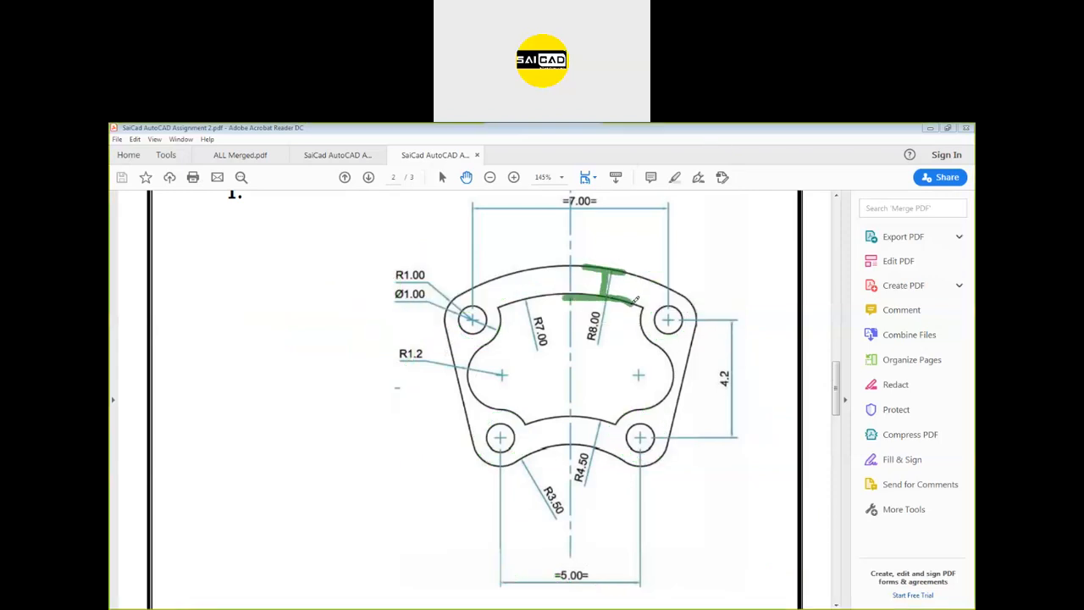
{"action": "mouse_move", "coordinate": [514, 464]}
{"action": "left_mouse_down"}
{"action": "mouse_move", "coordinate": [635, 452]}
{"action": "mouse_move", "coordinate": [654, 461]}
{"action": "left_mouse_up"}
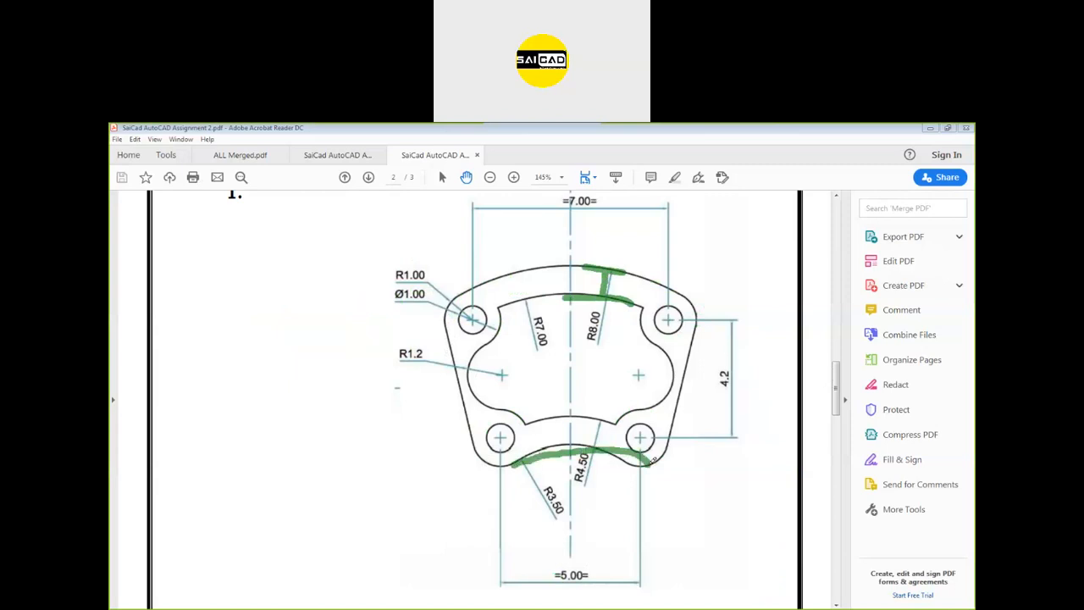
{"action": "left_click_drag", "start_coordinate": [523, 426], "coordinate": [625, 423]}
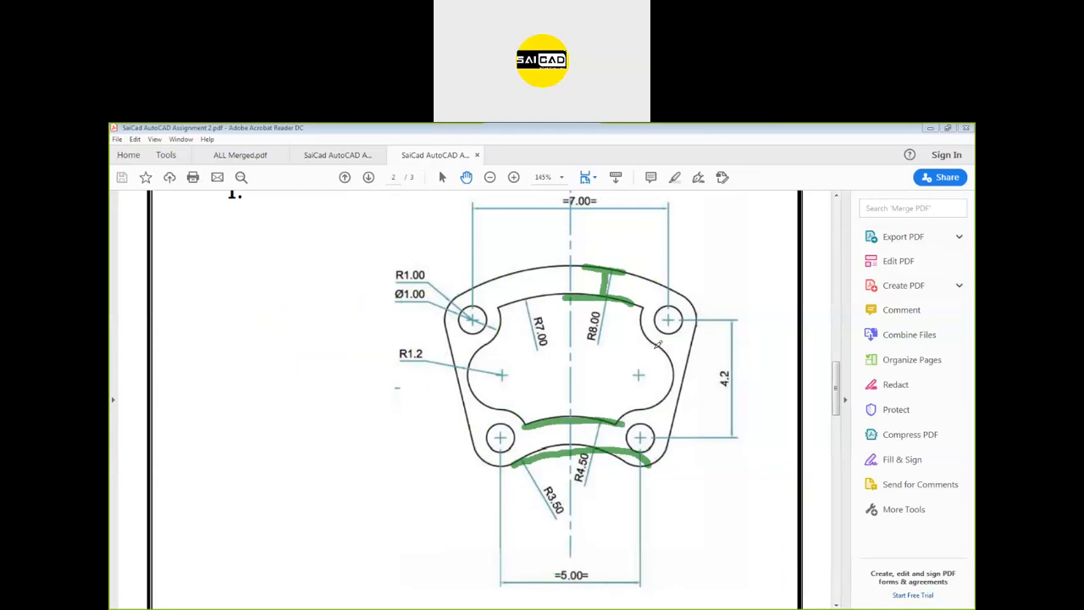
Step: Trace the right-hand R1.2 arc of the plate's inner opening, complete it as a circle, and clear all the annotations
{"action": "mouse_move", "coordinate": [657, 344]}
{"action": "left_mouse_down"}
{"action": "mouse_move", "coordinate": [680, 373]}
{"action": "mouse_move", "coordinate": [669, 398]}
{"action": "mouse_move", "coordinate": [646, 412]}
{"action": "left_mouse_up"}
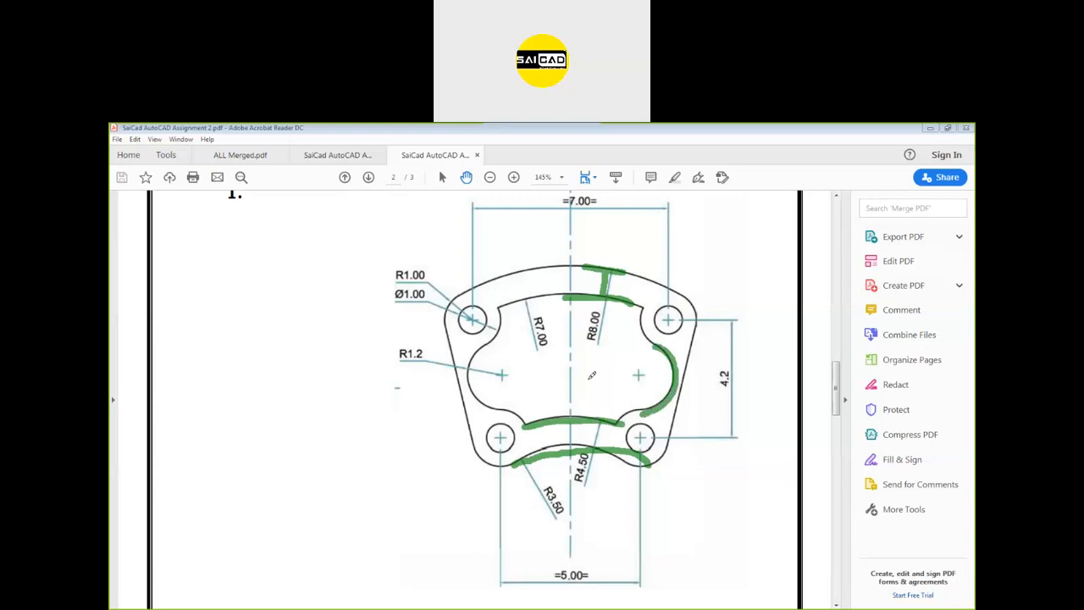
{"action": "mouse_move", "coordinate": [631, 374]}
{"action": "left_mouse_down"}
{"action": "mouse_move", "coordinate": [654, 377]}
{"action": "mouse_move", "coordinate": [627, 400]}
{"action": "left_mouse_up"}
{"action": "mouse_move", "coordinate": [654, 339]}
{"action": "left_mouse_down"}
{"action": "mouse_move", "coordinate": [611, 391]}
{"action": "mouse_move", "coordinate": [652, 403]}
{"action": "left_mouse_up"}
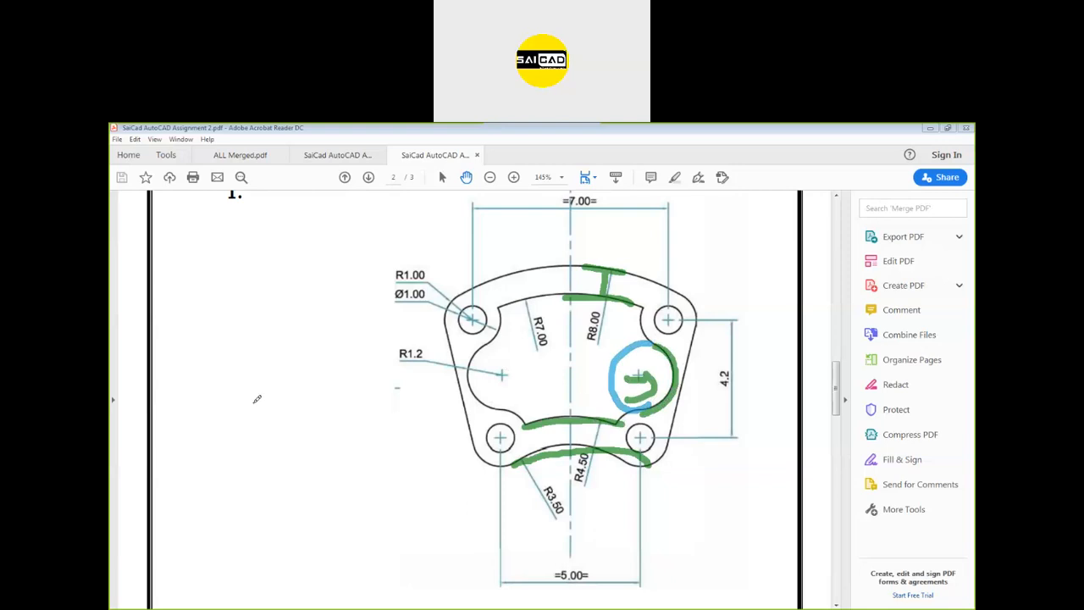
{"action": "left_click", "coordinate": [613, 355]}
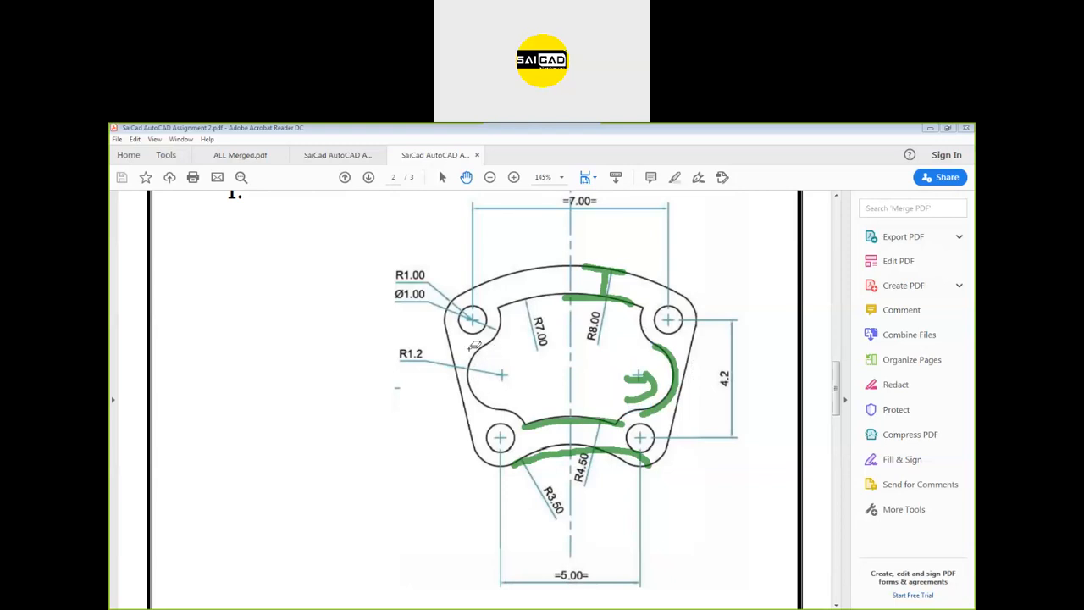
{"action": "left_click", "coordinate": [150, 215]}
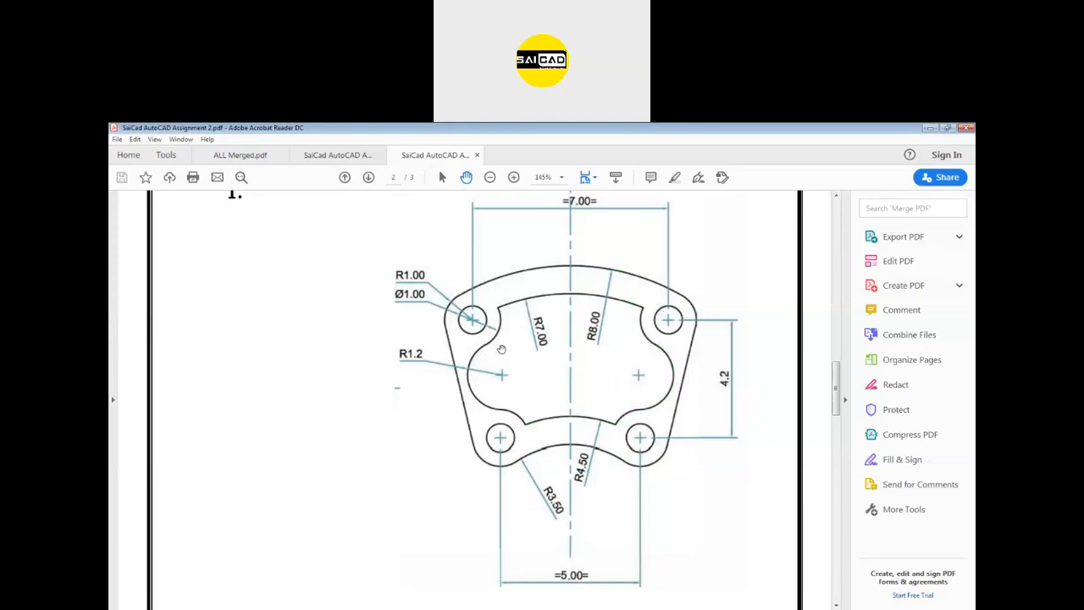
Step: Highlight the 40, 25 and Ø12 dimensions beside drawing 2 and draw a curved bracket around them
{"action": "scroll", "coordinate": [474, 334], "scroll_direction": "down", "scroll_amount": 10}
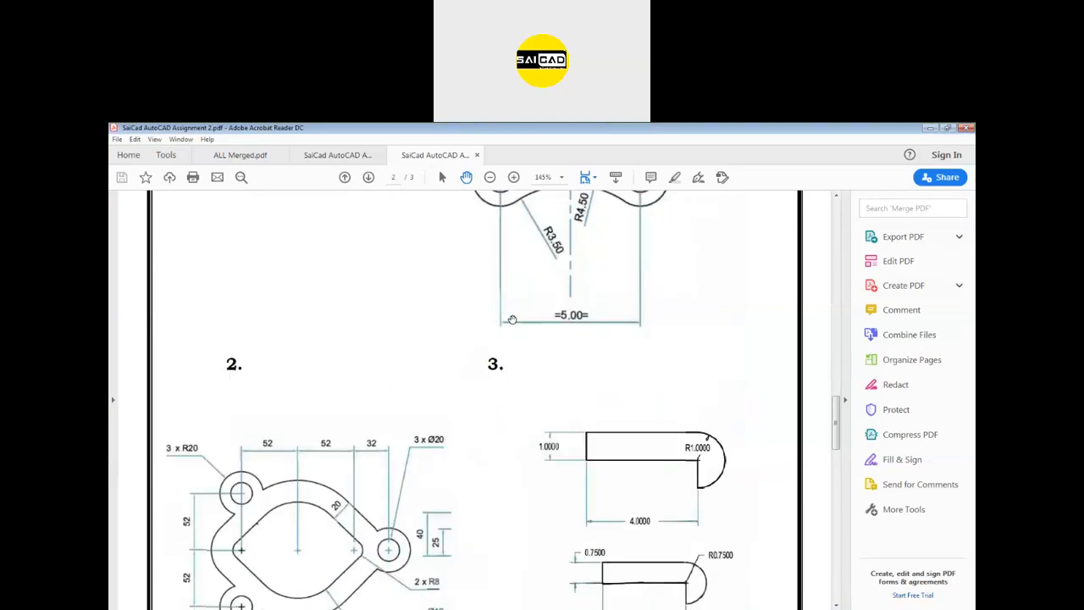
{"action": "scroll", "coordinate": [512, 318], "scroll_direction": "down", "scroll_amount": 1}
{"action": "scroll", "coordinate": [512, 318], "scroll_direction": "up", "scroll_amount": 2}
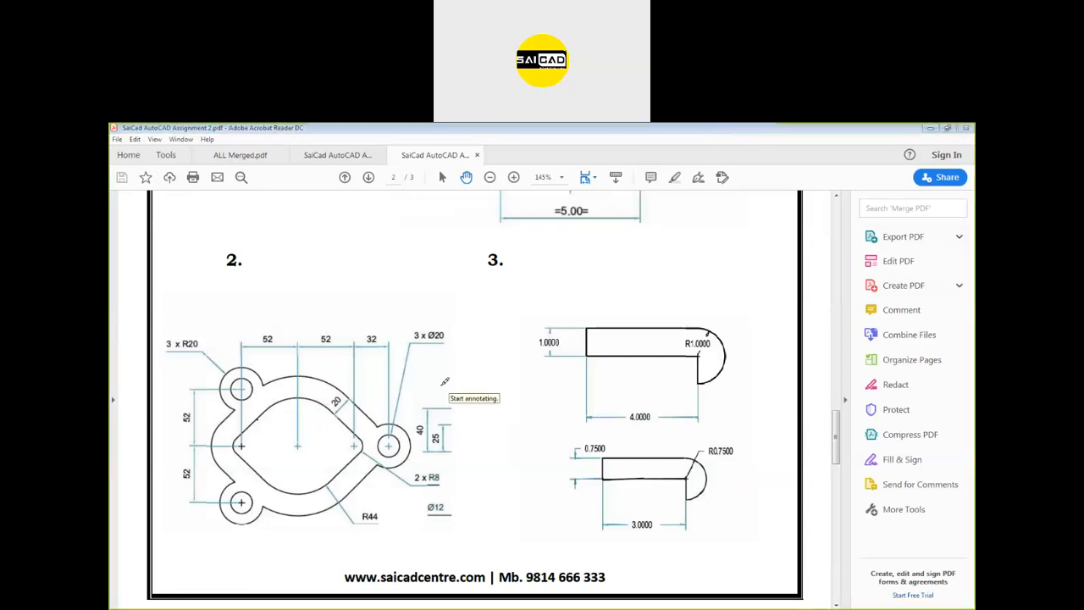
{"action": "mouse_move", "coordinate": [419, 435]}
{"action": "left_mouse_down"}
{"action": "mouse_move", "coordinate": [424, 422]}
{"action": "mouse_move", "coordinate": [442, 423]}
{"action": "left_mouse_up"}
{"action": "left_click_drag", "start_coordinate": [429, 508], "coordinate": [473, 499]}
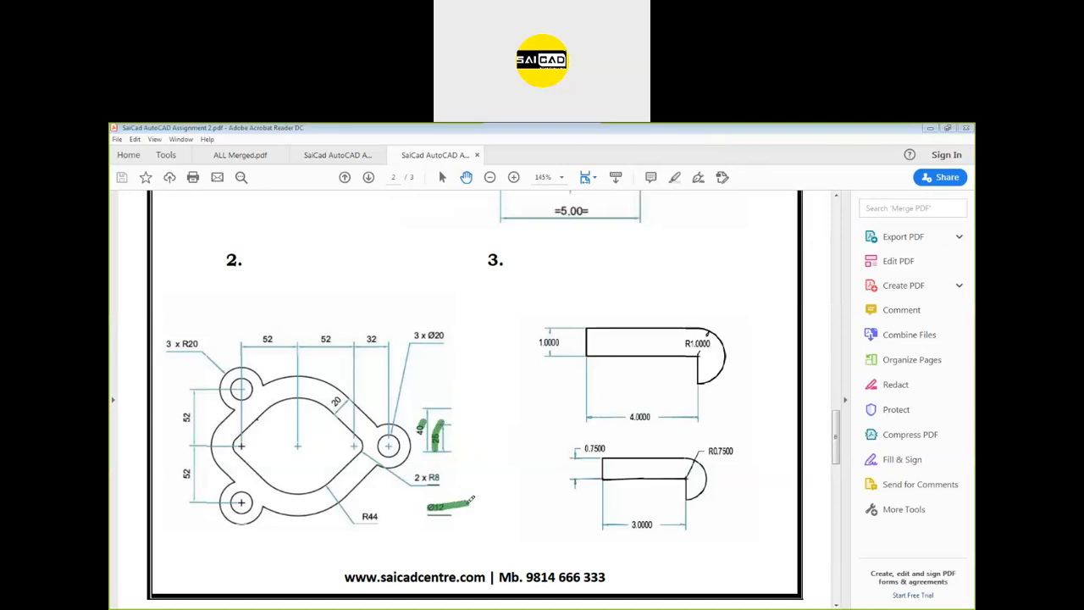
{"action": "mouse_move", "coordinate": [432, 455]}
{"action": "left_mouse_down"}
{"action": "mouse_move", "coordinate": [488, 525]}
{"action": "mouse_move", "coordinate": [496, 512]}
{"action": "left_mouse_up"}
{"action": "mouse_move", "coordinate": [429, 393]}
{"action": "left_mouse_down"}
{"action": "mouse_move", "coordinate": [445, 415]}
{"action": "mouse_move", "coordinate": [426, 399]}
{"action": "left_mouse_up"}
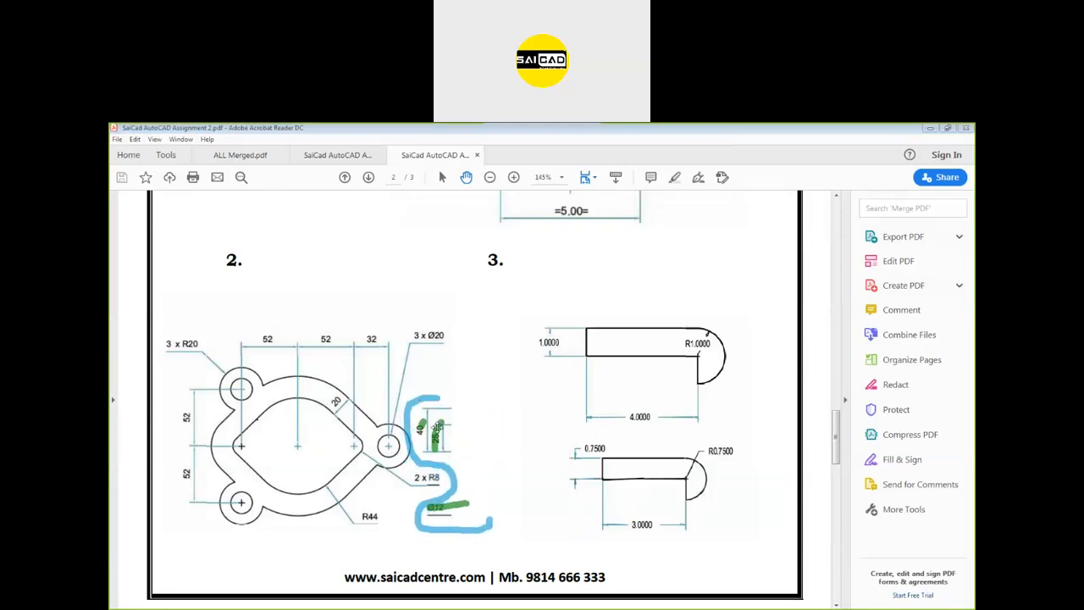
{"action": "left_click", "coordinate": [462, 516]}
{"action": "left_click", "coordinate": [430, 458]}
{"action": "left_click_drag", "start_coordinate": [431, 458], "coordinate": [432, 453]}
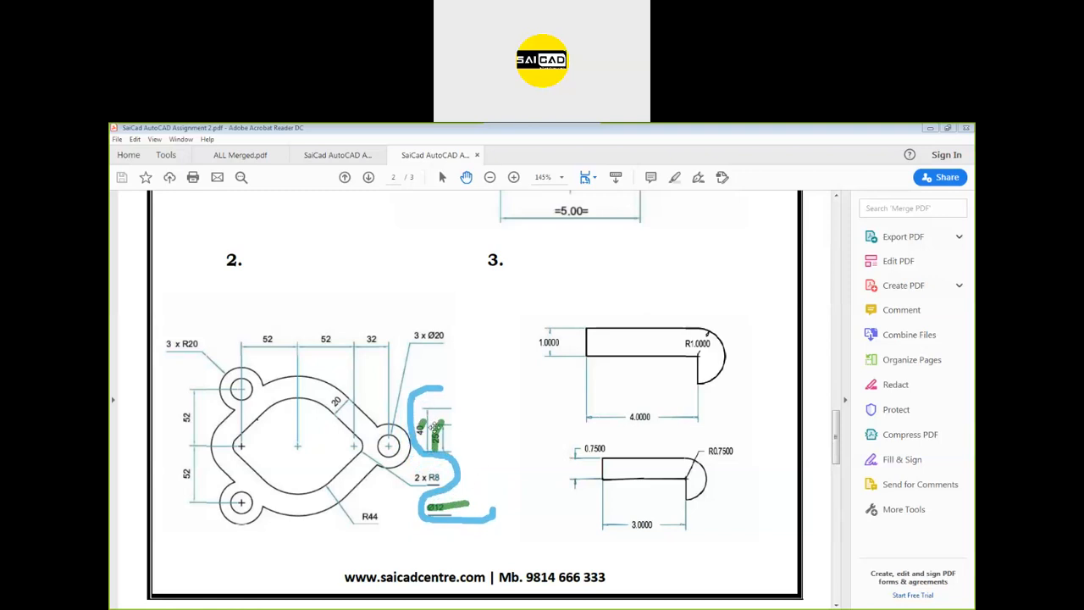
{"action": "left_click_drag", "start_coordinate": [467, 508], "coordinate": [449, 499]}
Step: Trace the outlines of drawing 2 and the upper profile of drawing 3, mark drawing 3's two height dimensions, and clear the annotations
{"action": "mouse_move", "coordinate": [223, 424]}
{"action": "left_mouse_down"}
{"action": "mouse_move", "coordinate": [258, 395]}
{"action": "mouse_move", "coordinate": [378, 411]}
{"action": "mouse_move", "coordinate": [373, 468]}
{"action": "mouse_move", "coordinate": [302, 500]}
{"action": "mouse_move", "coordinate": [218, 442]}
{"action": "mouse_move", "coordinate": [217, 426]}
{"action": "mouse_move", "coordinate": [276, 405]}
{"action": "mouse_move", "coordinate": [346, 418]}
{"action": "mouse_move", "coordinate": [326, 476]}
{"action": "mouse_move", "coordinate": [228, 438]}
{"action": "left_mouse_up"}
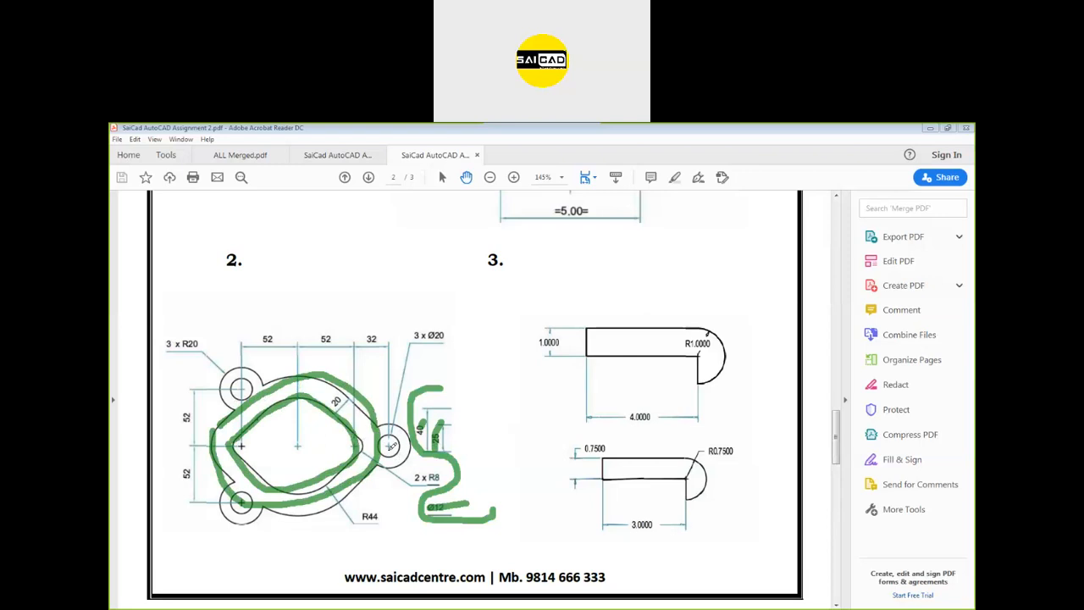
{"action": "left_click_drag", "start_coordinate": [395, 429], "coordinate": [388, 441]}
{"action": "mouse_move", "coordinate": [589, 354]}
{"action": "left_mouse_down"}
{"action": "mouse_move", "coordinate": [697, 366]}
{"action": "mouse_move", "coordinate": [713, 327]}
{"action": "mouse_move", "coordinate": [581, 339]}
{"action": "mouse_move", "coordinate": [642, 367]}
{"action": "left_mouse_up"}
{"action": "left_click_drag", "start_coordinate": [547, 329], "coordinate": [550, 359]}
{"action": "left_click_drag", "start_coordinate": [581, 454], "coordinate": [585, 483]}
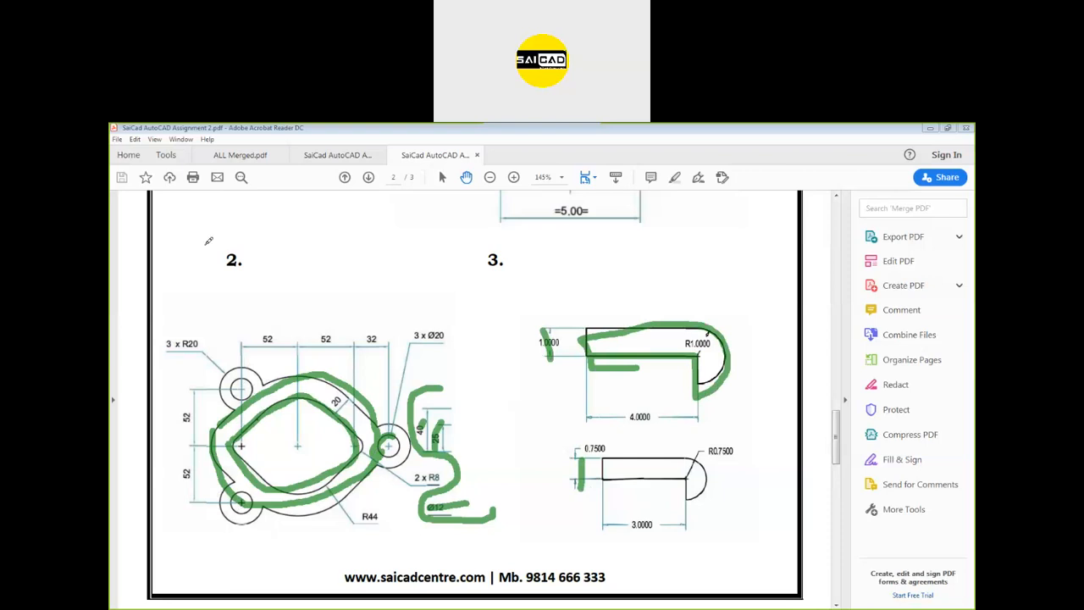
{"action": "key", "text": "Escape"}
Step: Trace the outer circle, one petal and the uppermost triangular cutout of drawing 4
{"action": "left_click_drag", "start_coordinate": [839, 441], "coordinate": [835, 508]}
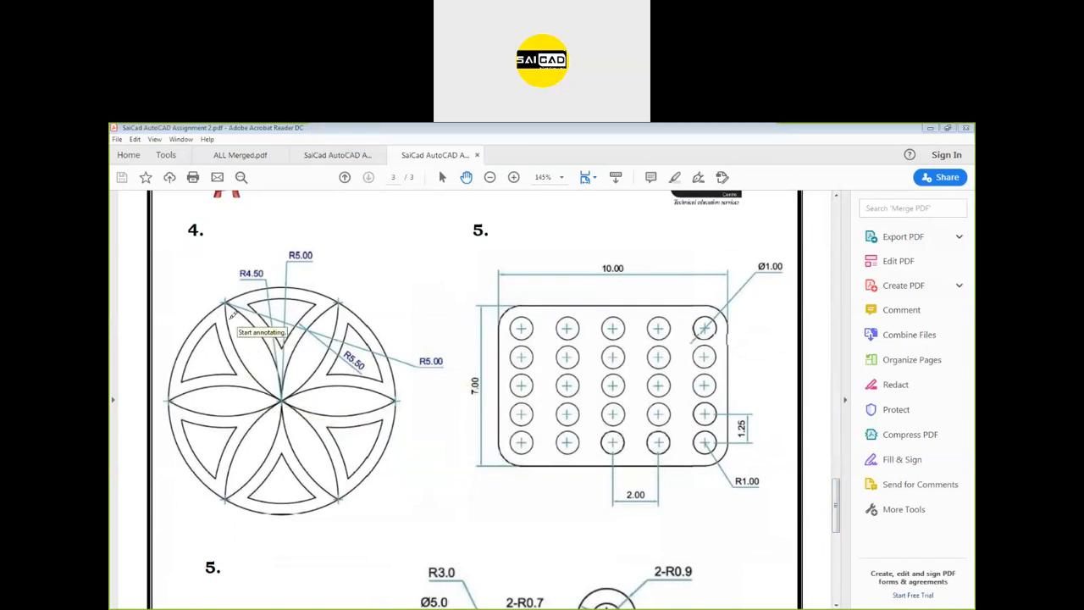
{"action": "mouse_move", "coordinate": [226, 298]}
{"action": "left_mouse_down"}
{"action": "mouse_move", "coordinate": [240, 295]}
{"action": "mouse_move", "coordinate": [398, 383]}
{"action": "mouse_move", "coordinate": [181, 383]}
{"action": "mouse_move", "coordinate": [264, 305]}
{"action": "mouse_move", "coordinate": [251, 320]}
{"action": "mouse_move", "coordinate": [283, 396]}
{"action": "mouse_move", "coordinate": [229, 314]}
{"action": "left_mouse_up"}
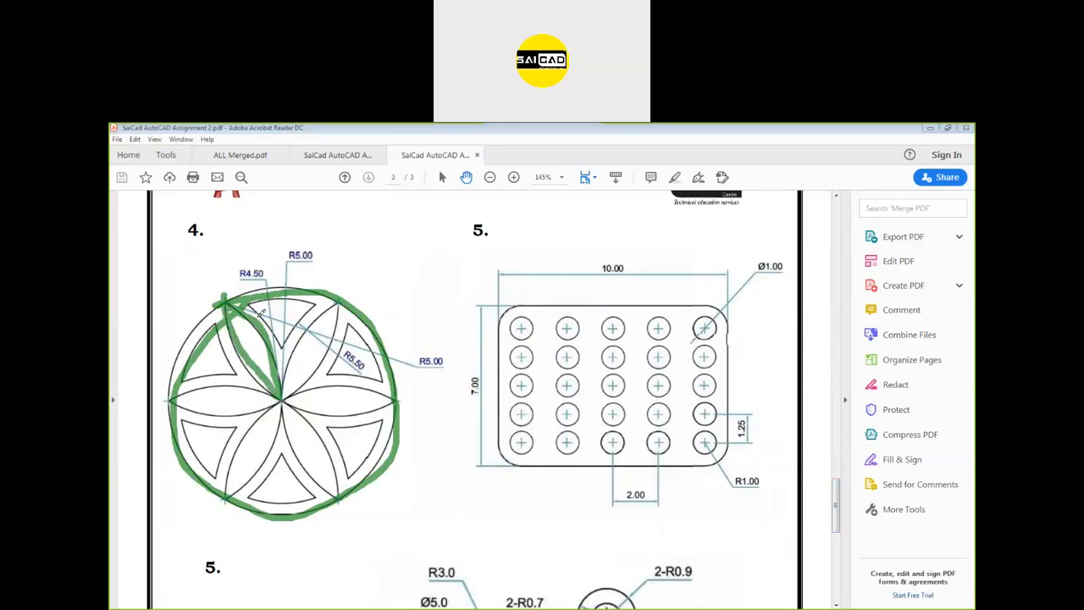
{"action": "mouse_move", "coordinate": [249, 304]}
{"action": "left_mouse_down"}
{"action": "mouse_move", "coordinate": [286, 340]}
{"action": "mouse_move", "coordinate": [313, 309]}
{"action": "mouse_move", "coordinate": [265, 297]}
{"action": "left_mouse_up"}
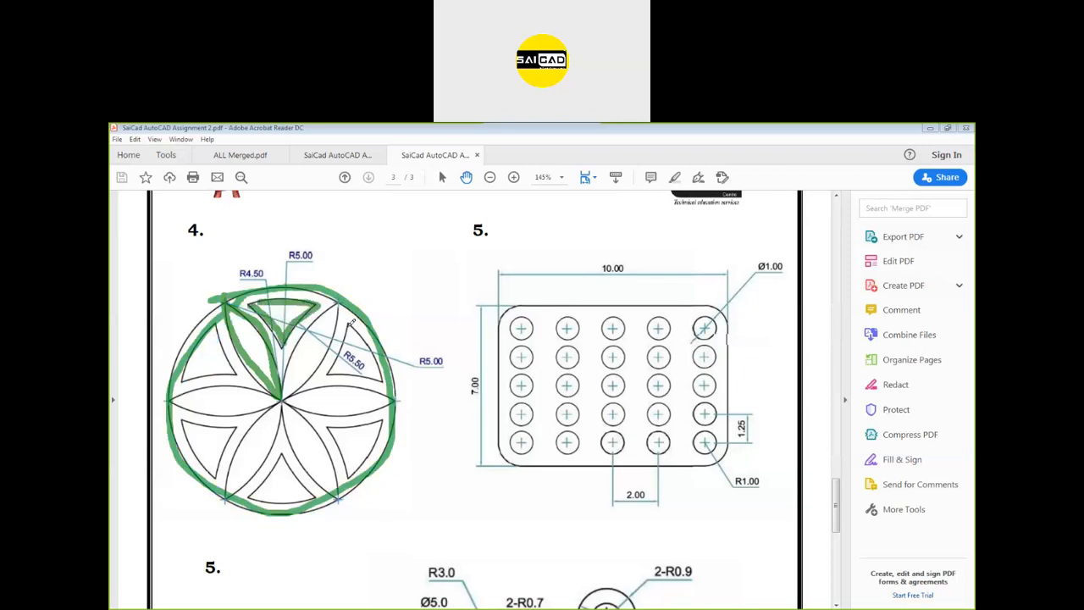
Step: Mark the five remaining triangular cutouts in drawing 4, outline the 10.00 by 7.00 hole plate beside it, and clear the annotations
{"action": "left_click_drag", "start_coordinate": [355, 450], "coordinate": [365, 423]}
{"action": "left_click_drag", "start_coordinate": [354, 369], "coordinate": [362, 359]}
{"action": "left_click_drag", "start_coordinate": [288, 476], "coordinate": [271, 491]}
{"action": "left_click_drag", "start_coordinate": [213, 443], "coordinate": [199, 449]}
{"action": "left_click_drag", "start_coordinate": [212, 370], "coordinate": [190, 355]}
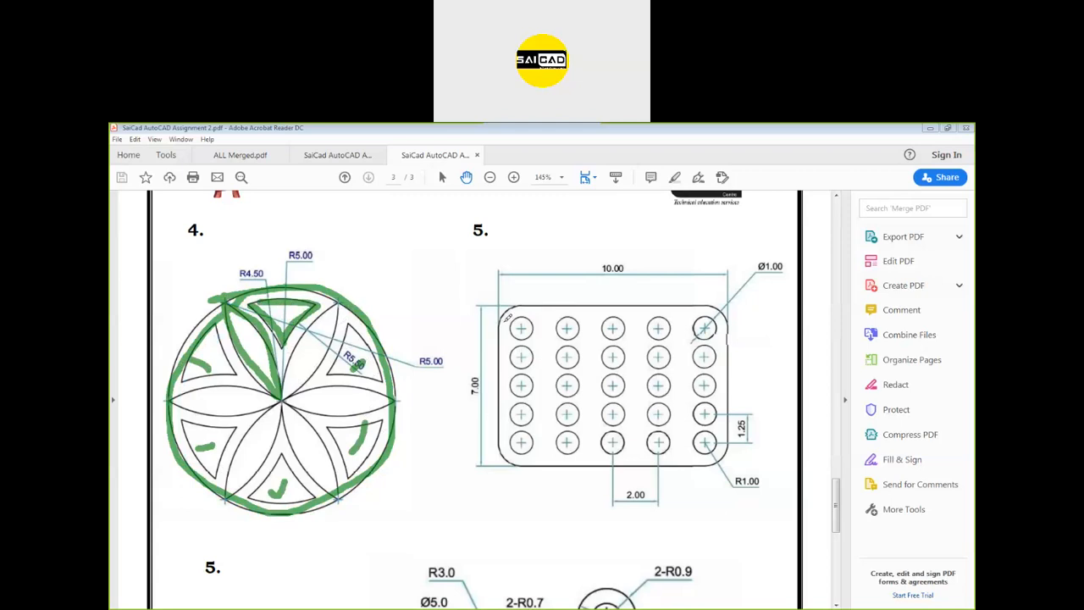
{"action": "mouse_move", "coordinate": [469, 291]}
{"action": "left_mouse_down"}
{"action": "mouse_move", "coordinate": [798, 424]}
{"action": "mouse_move", "coordinate": [424, 273]}
{"action": "mouse_move", "coordinate": [475, 397]}
{"action": "left_mouse_up"}
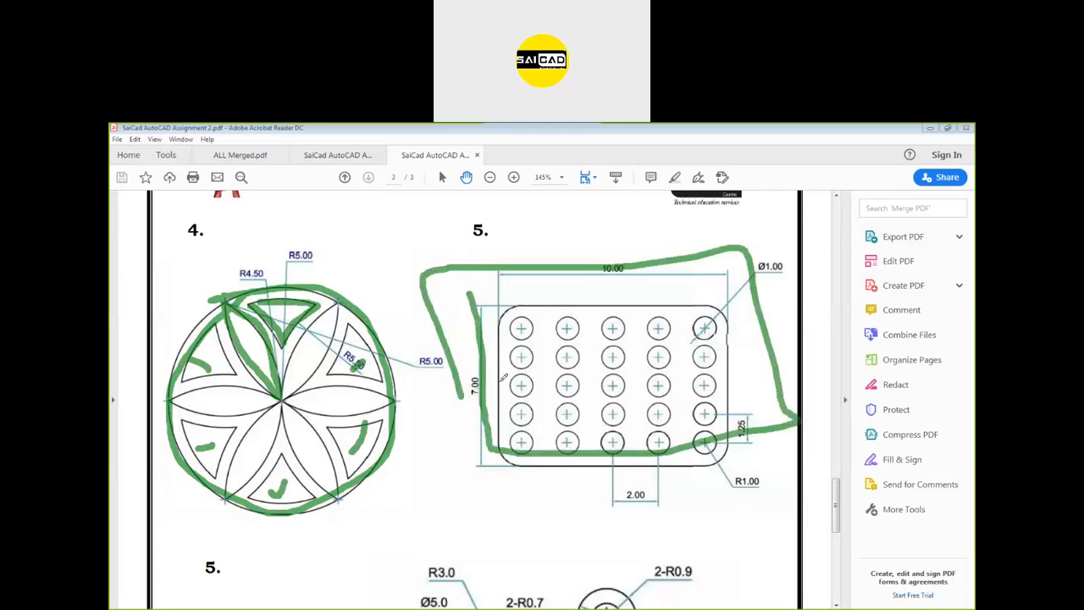
{"action": "key", "text": "Escape"}
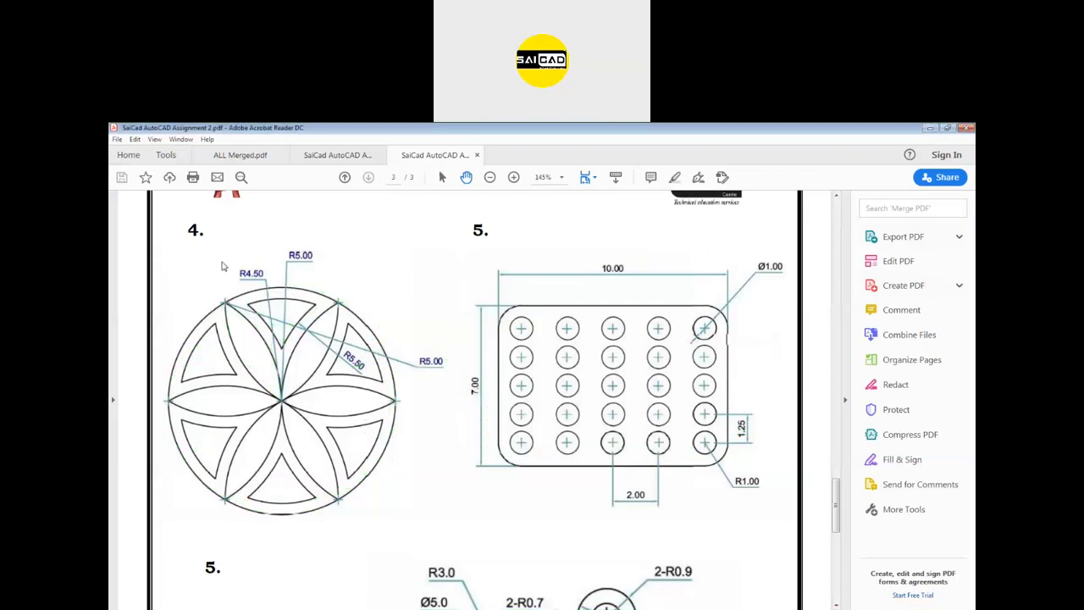
Step: Trace the R3.0 outer circle and the inner ring of the last flange drawing, and circle its upper lug and hole
{"action": "left_click_drag", "start_coordinate": [837, 506], "coordinate": [836, 543]}
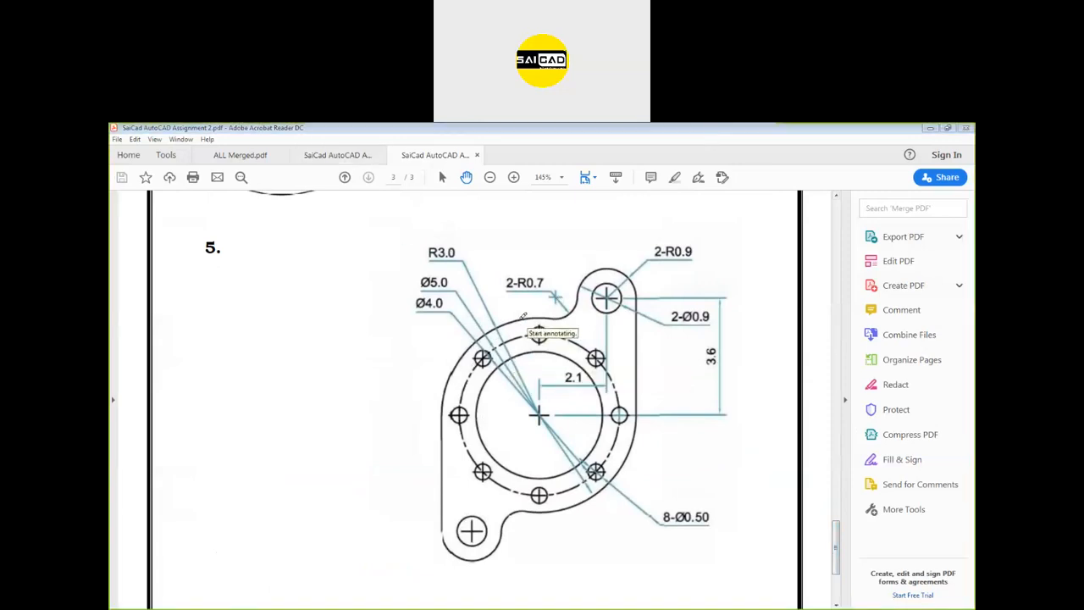
{"action": "mouse_move", "coordinate": [508, 322]}
{"action": "left_mouse_down"}
{"action": "mouse_move", "coordinate": [559, 313]}
{"action": "mouse_move", "coordinate": [652, 470]}
{"action": "mouse_move", "coordinate": [514, 329]}
{"action": "mouse_move", "coordinate": [597, 466]}
{"action": "mouse_move", "coordinate": [462, 398]}
{"action": "mouse_move", "coordinate": [550, 378]}
{"action": "left_mouse_up"}
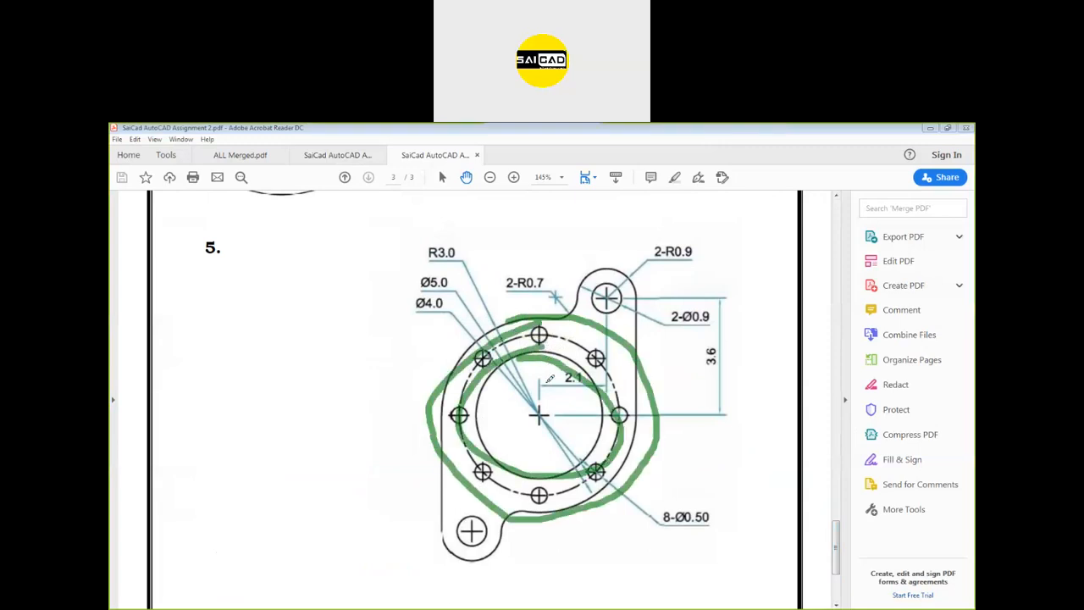
{"action": "mouse_move", "coordinate": [610, 294]}
{"action": "left_mouse_down"}
{"action": "mouse_move", "coordinate": [593, 303]}
{"action": "mouse_move", "coordinate": [620, 283]}
{"action": "left_mouse_up"}
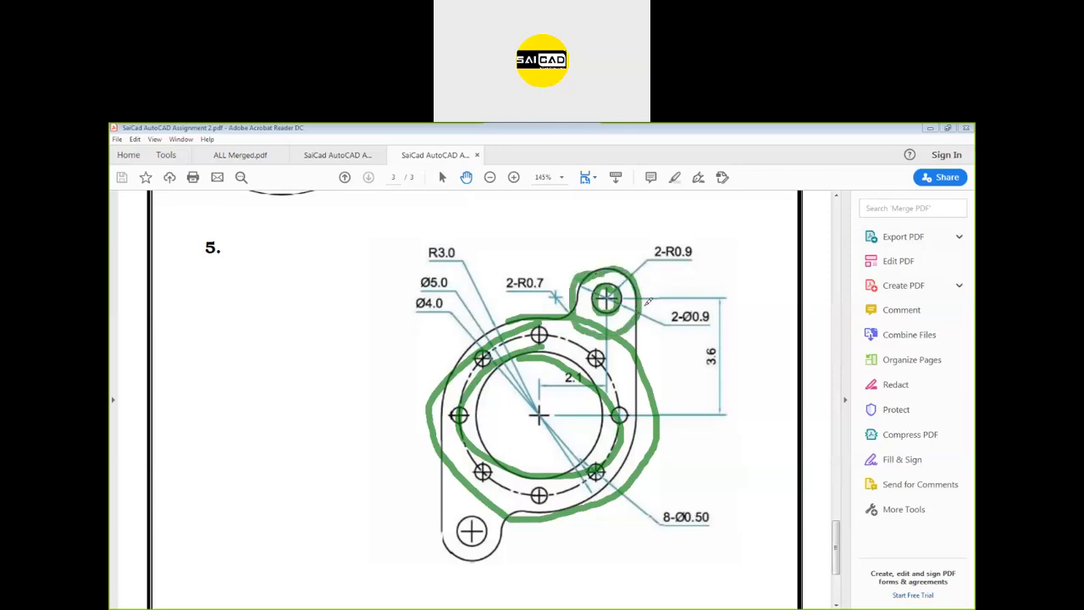
Step: Trace the straight tangent edge below the flange's upper lug and mark the R0.7 fillet beside the lug
{"action": "left_click_drag", "start_coordinate": [641, 313], "coordinate": [639, 299]}
{"action": "left_click_drag", "start_coordinate": [642, 309], "coordinate": [637, 446]}
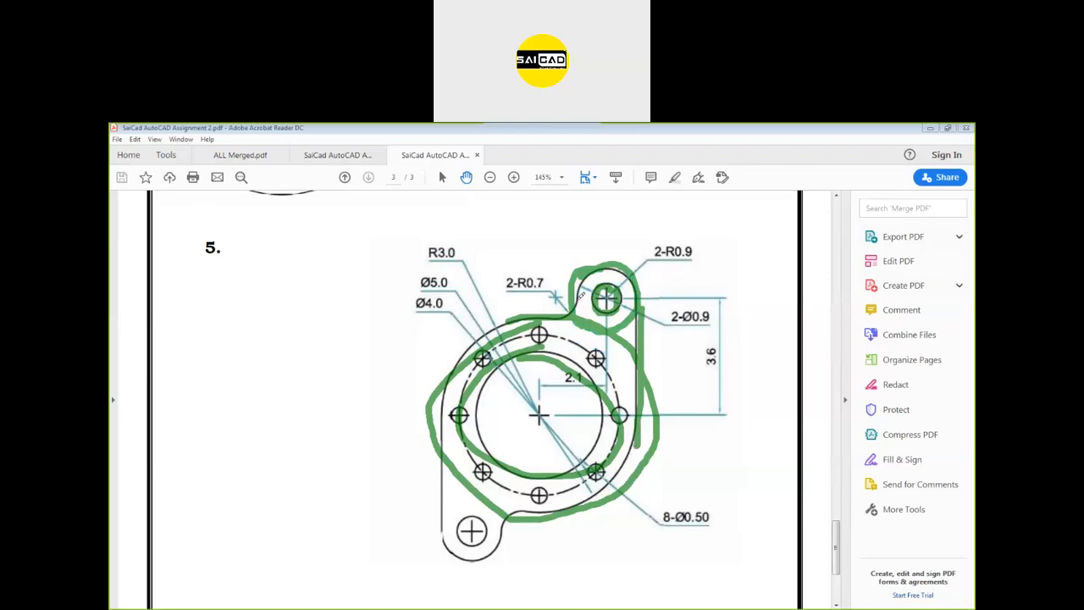
{"action": "left_click_drag", "start_coordinate": [566, 304], "coordinate": [552, 311]}
Step: Sketch two axes from the flange's centre with an arrow towards the lower lug, trace the small-hole circle, and clear the annotations
{"action": "left_click_drag", "start_coordinate": [542, 414], "coordinate": [683, 396]}
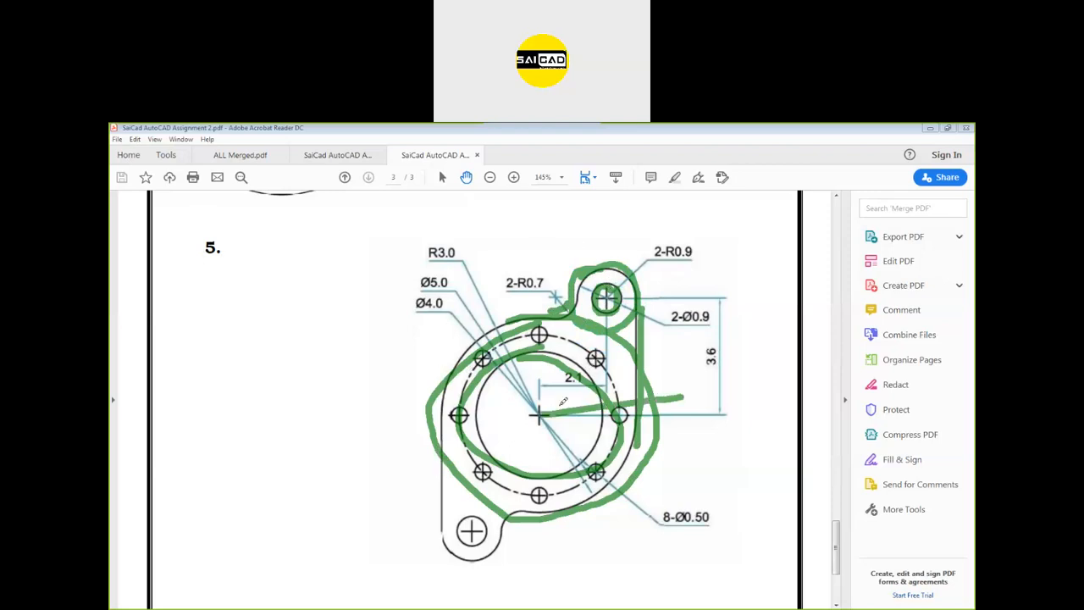
{"action": "left_click_drag", "start_coordinate": [549, 406], "coordinate": [546, 236]}
{"action": "mouse_move", "coordinate": [542, 266]}
{"action": "left_mouse_down"}
{"action": "mouse_move", "coordinate": [487, 271]}
{"action": "mouse_move", "coordinate": [377, 503]}
{"action": "mouse_move", "coordinate": [353, 537]}
{"action": "mouse_move", "coordinate": [332, 538]}
{"action": "left_mouse_up"}
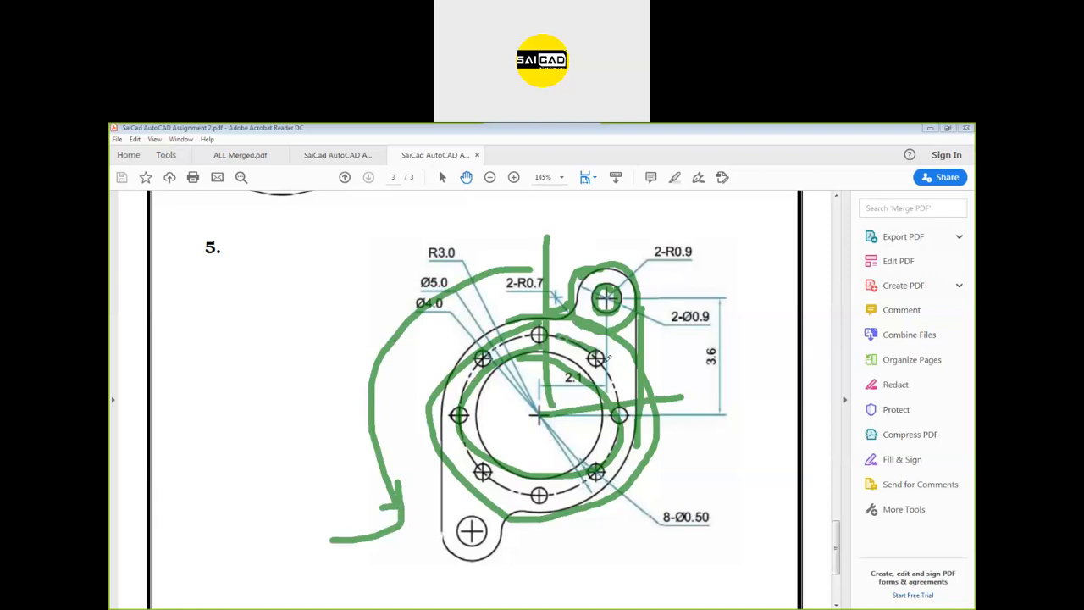
{"action": "mouse_move", "coordinate": [606, 473]}
{"action": "left_mouse_down"}
{"action": "mouse_move", "coordinate": [537, 500]}
{"action": "mouse_move", "coordinate": [461, 468]}
{"action": "mouse_move", "coordinate": [451, 397]}
{"action": "left_mouse_up"}
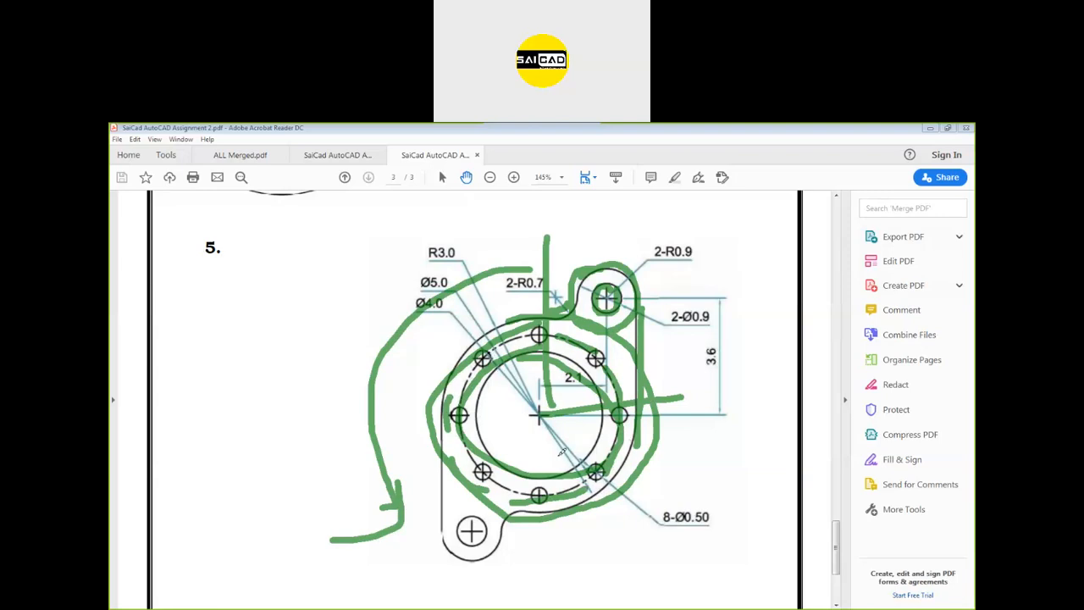
{"action": "key", "text": "Escape"}
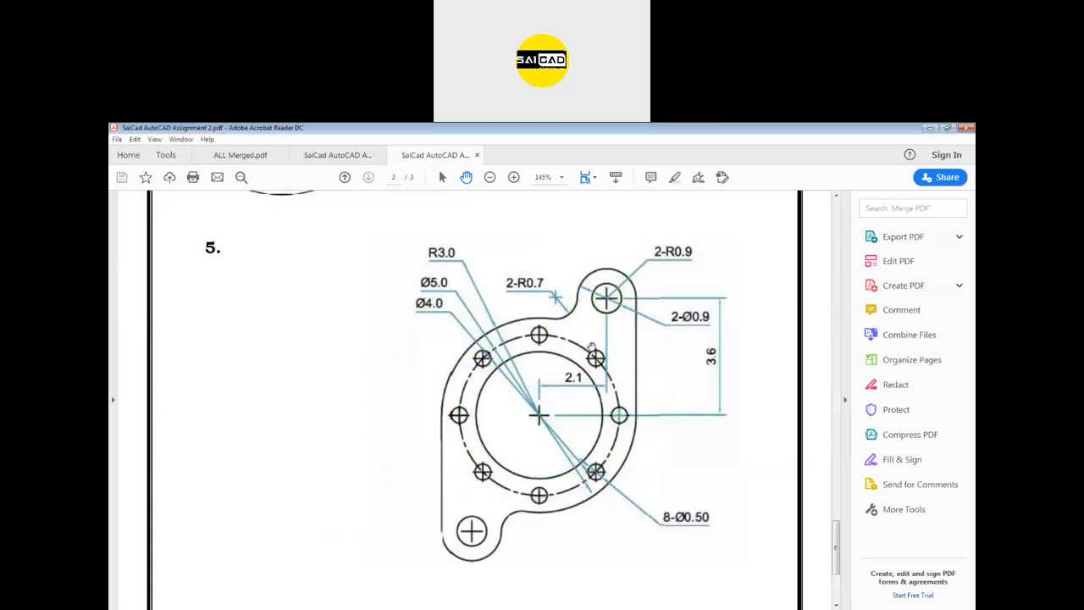